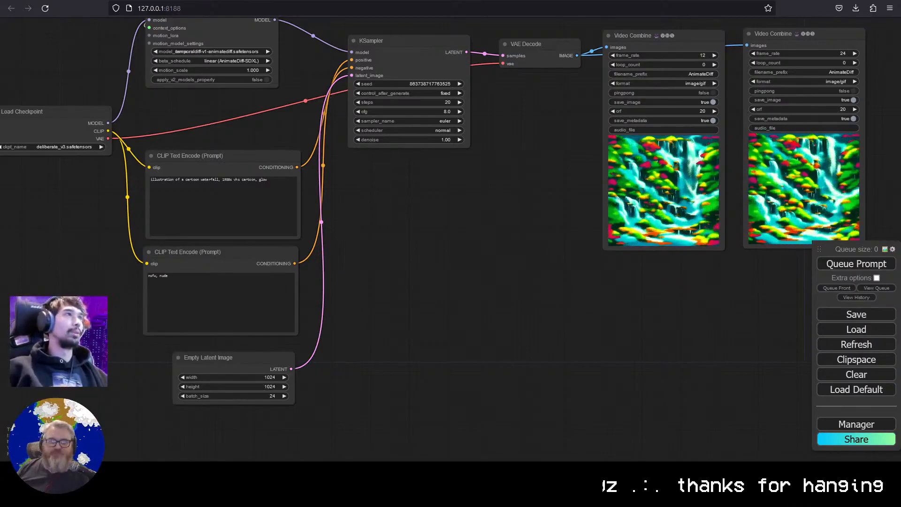
Edit the positive prompt to read "illustration of a sakura tree beside a waterfall, 1980s vhs cartoon, glow"
scroll(732, 141, up, 3)
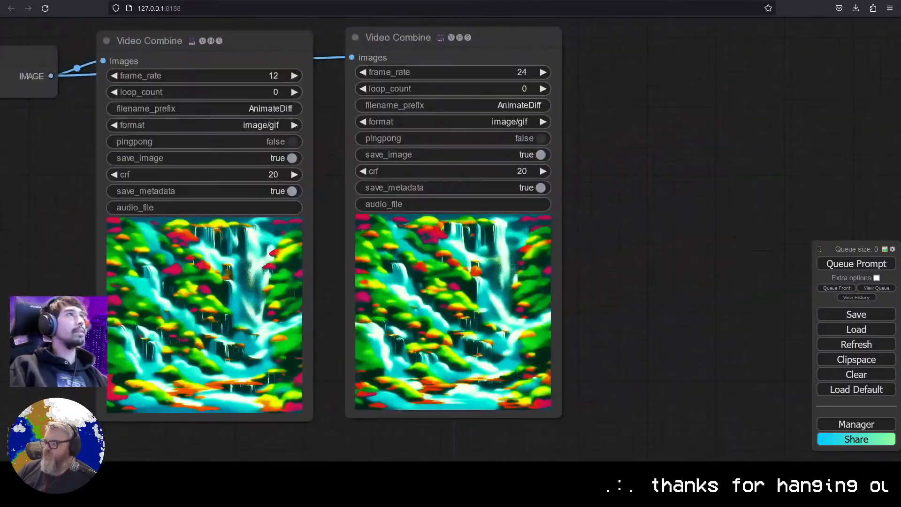
drag(618, 312, 857, 328)
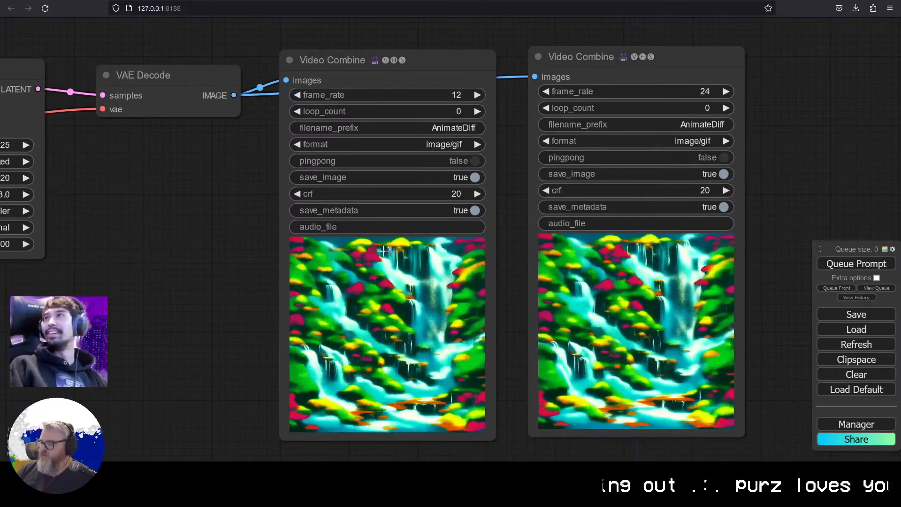
drag(124, 252, 449, 285)
scroll(139, 250, down, 3)
scroll(325, 275, down, 2)
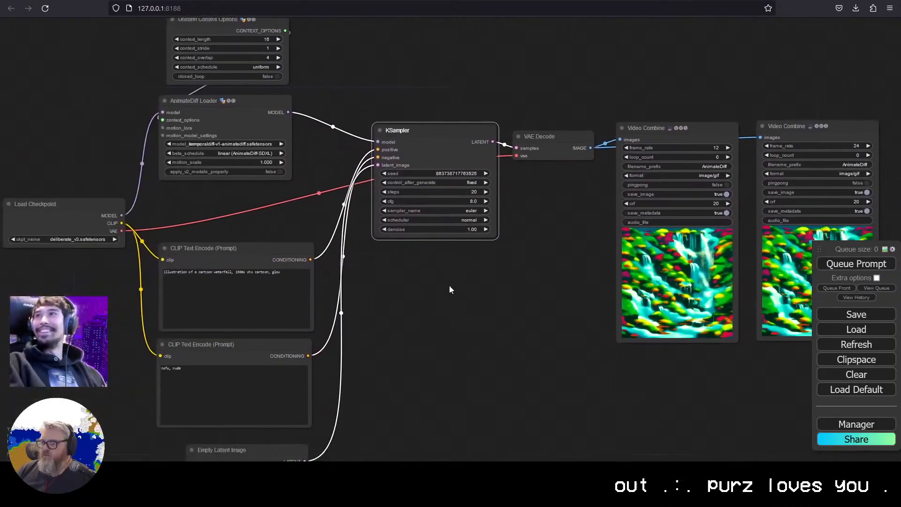
click(230, 272)
drag(195, 270, 229, 272)
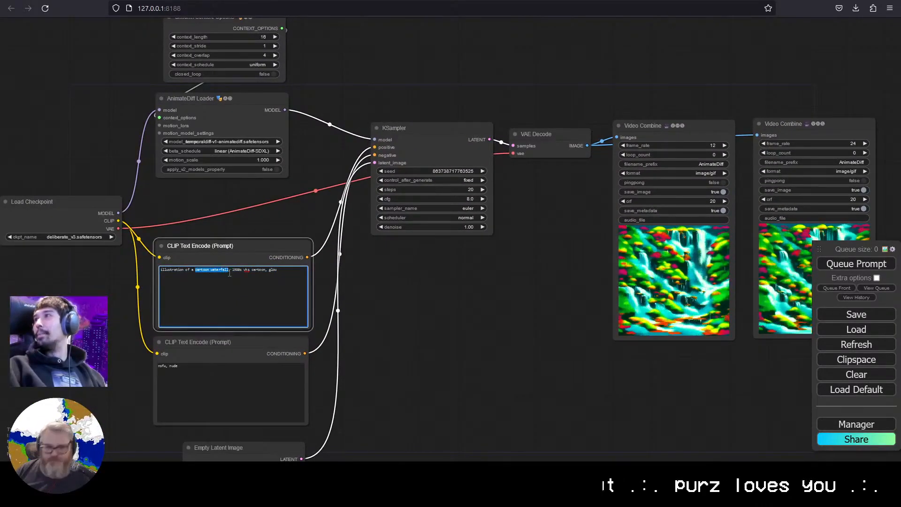
text(sakura tre)
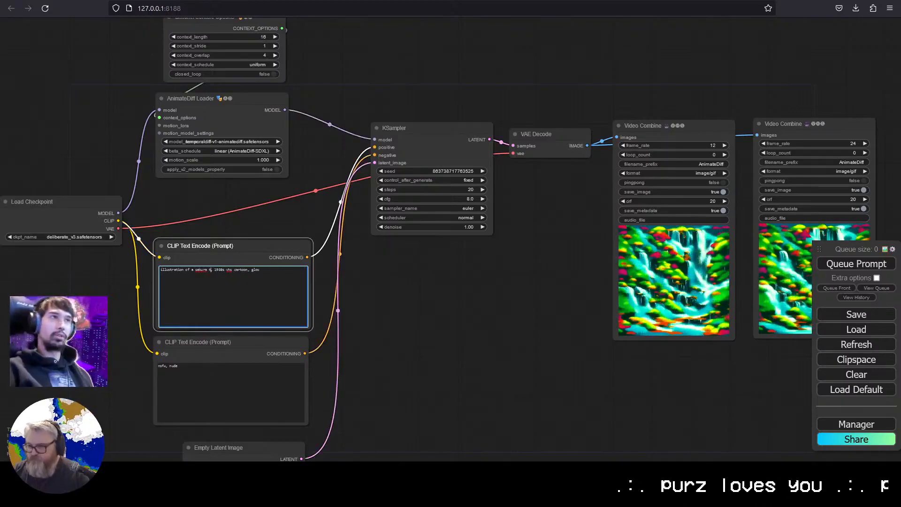
text(e besi)
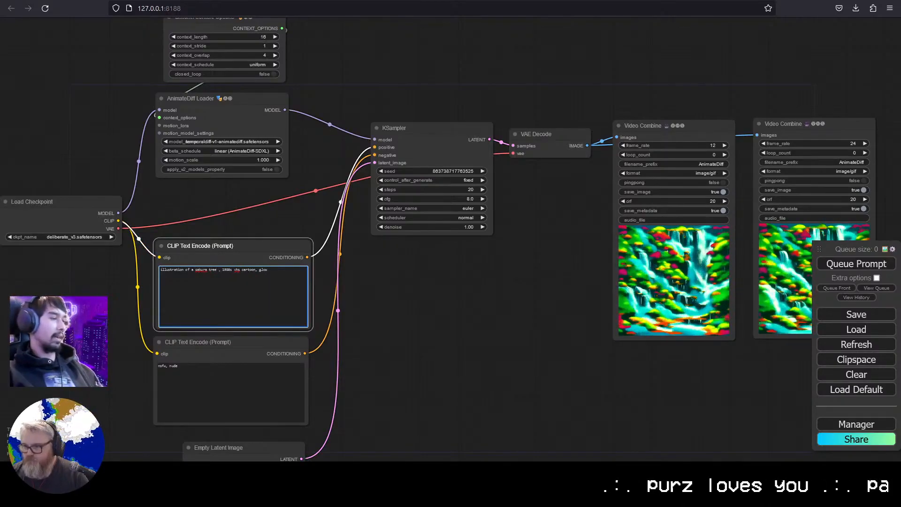
text(de a waterfall,)
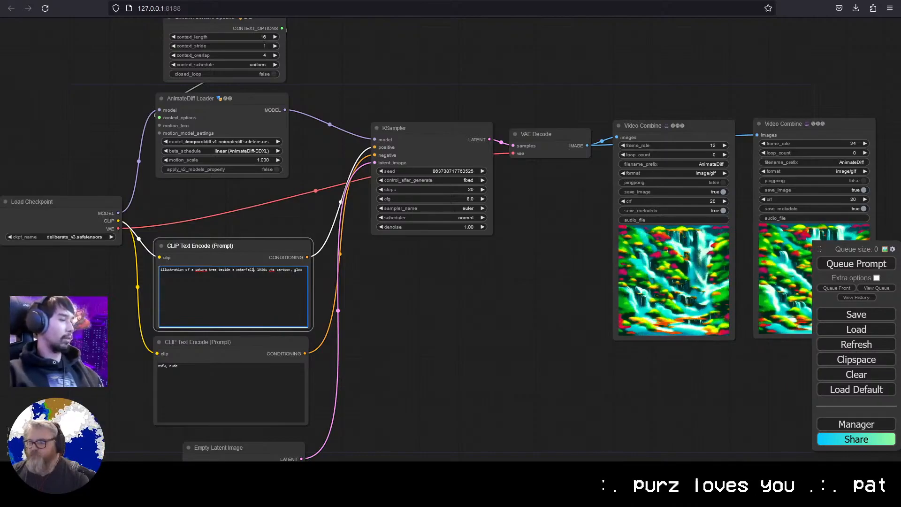
scroll(291, 214, up, 3)
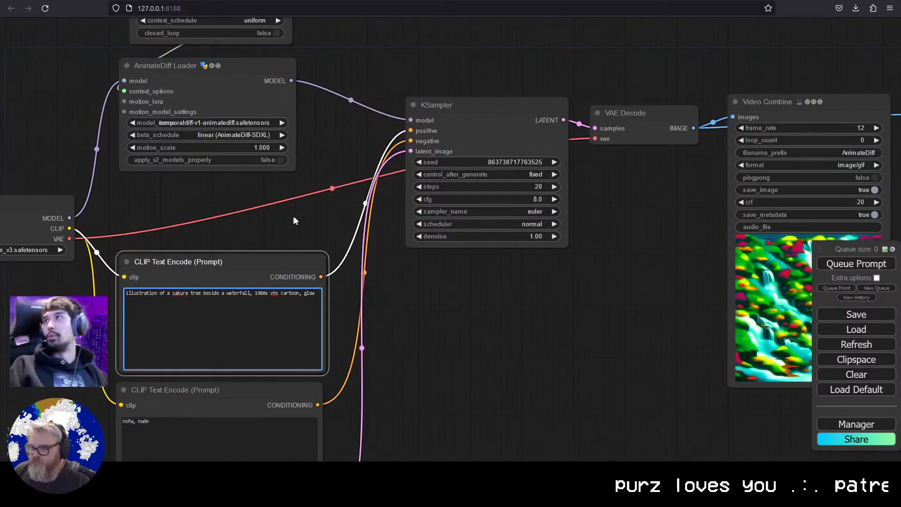
Queue the edited prompt for generation and show the list of running and pending jobs
click(856, 264)
scroll(394, 347, down, 3)
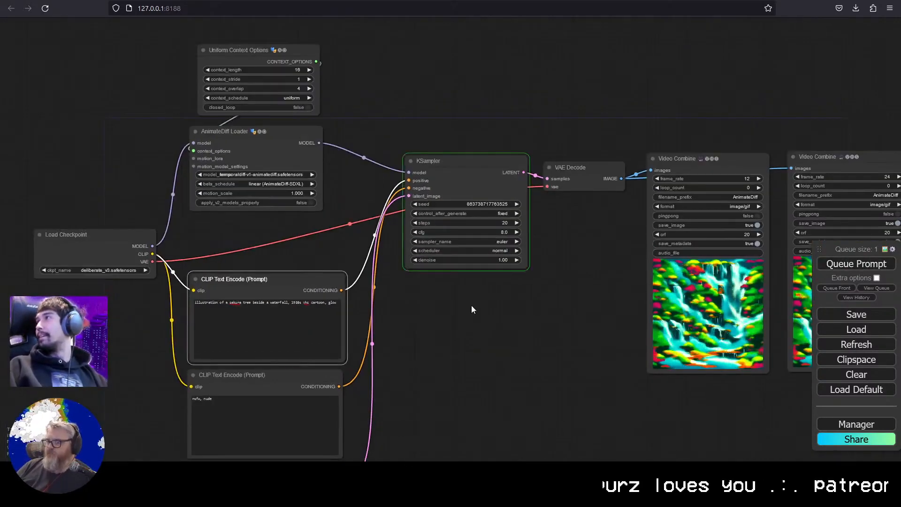
click(876, 288)
Set the Empty Latent Image width and height to 512 each
drag(511, 349, 499, 232)
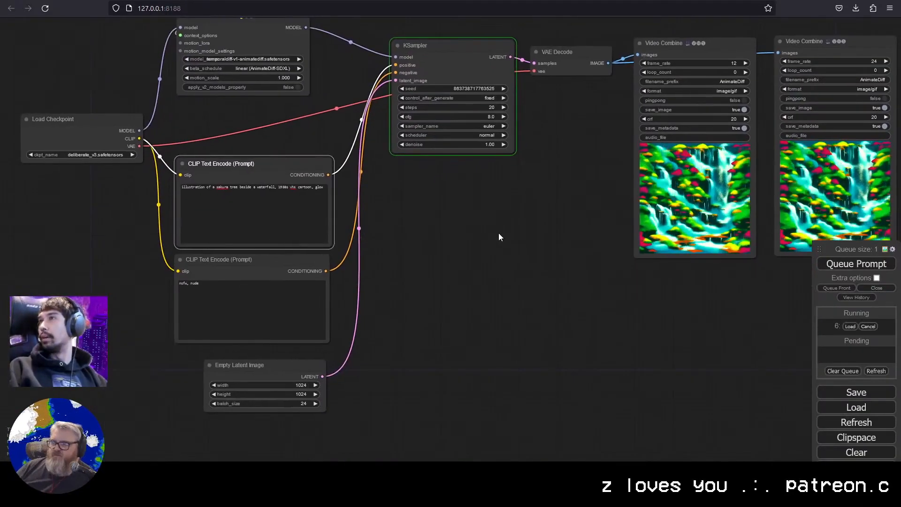
click(301, 384)
text(512)
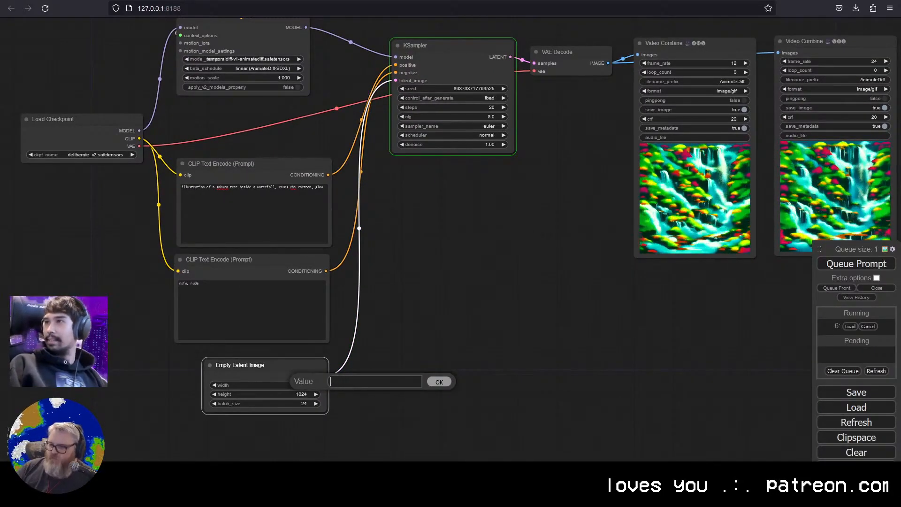
key(Return)
click(295, 394)
text(5)
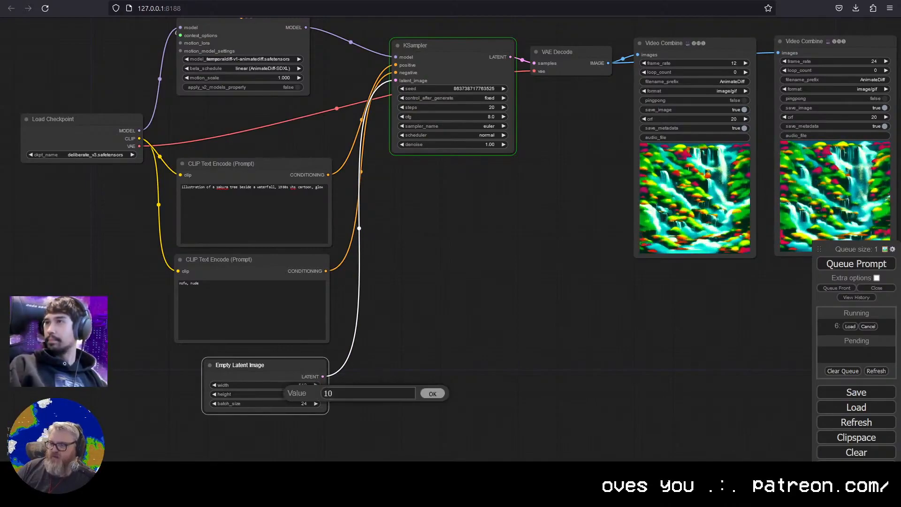
text(12)
key(Return)
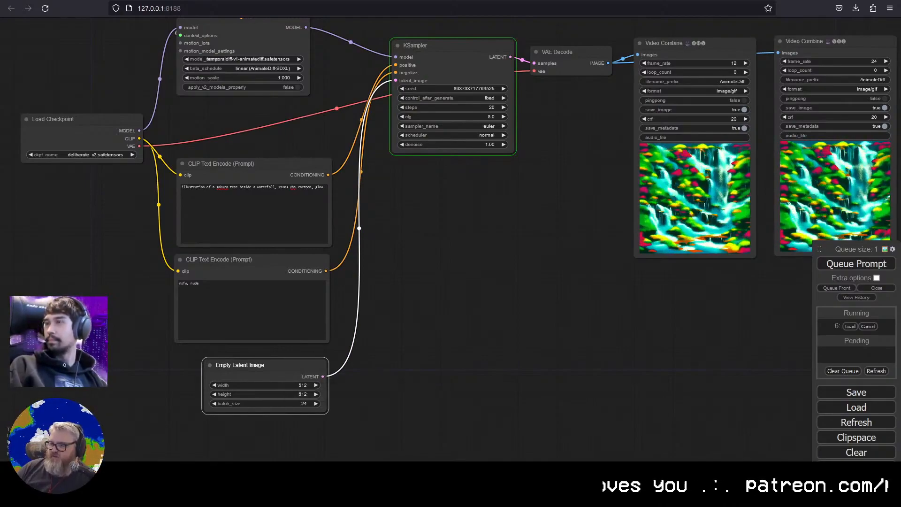
Set the Empty Latent Image batch size to 16
click(289, 405)
text(25)
key(BackSpace)
key(BackSpace)
text(16)
key(Return)
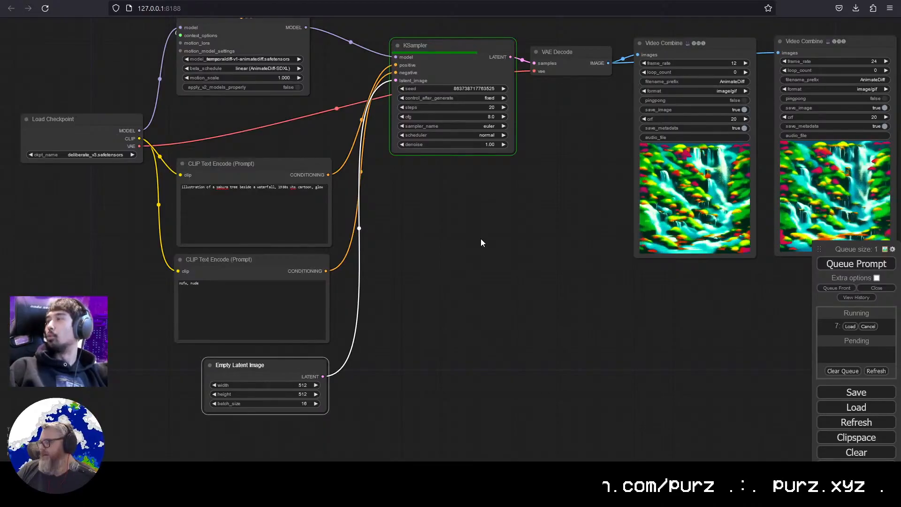
Examine the animation previews in both Video Combine nodes as the new generation comes in
drag(481, 239, 241, 293)
scroll(221, 305, up, 5)
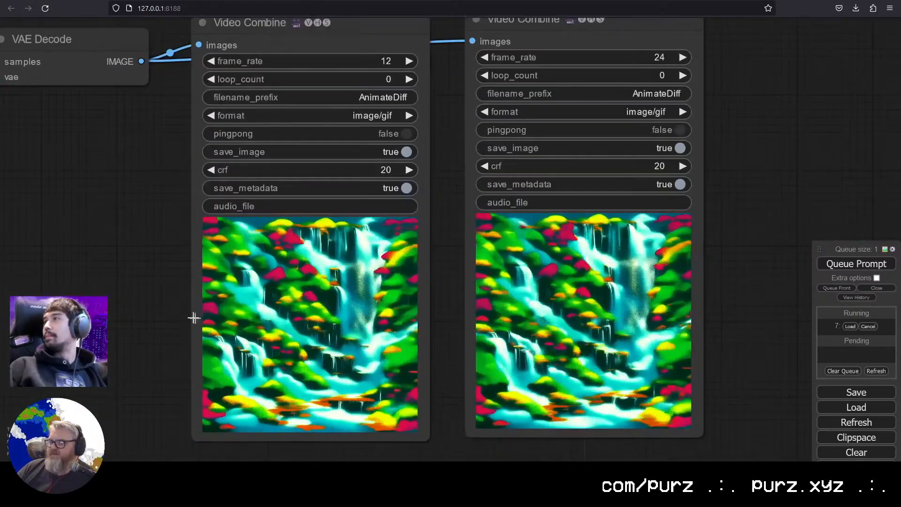
drag(202, 314, 24, 268)
drag(499, 267, 787, 275)
scroll(821, 305, up, 1)
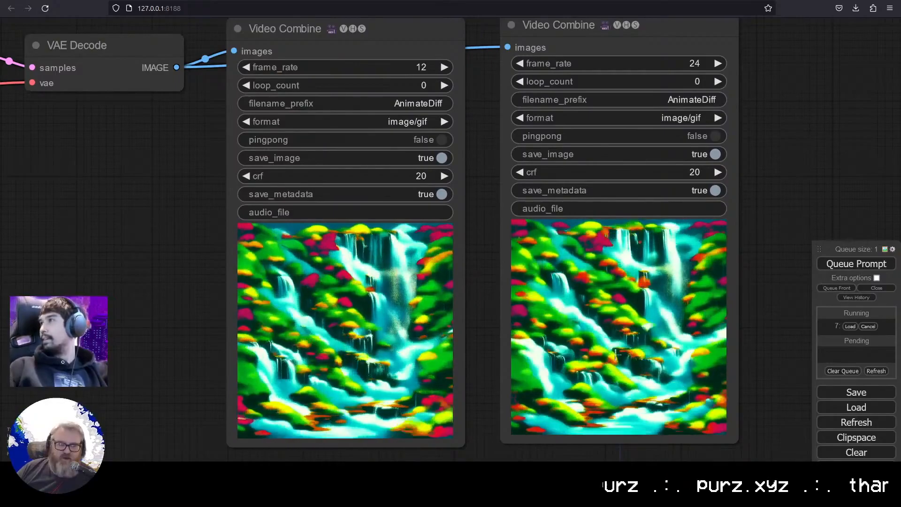
scroll(470, 305, down, 5)
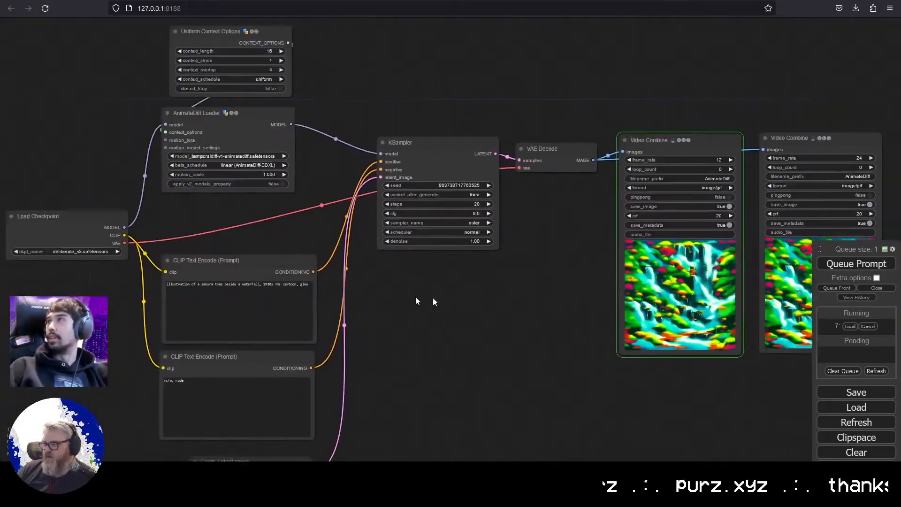
drag(469, 305, 231, 298)
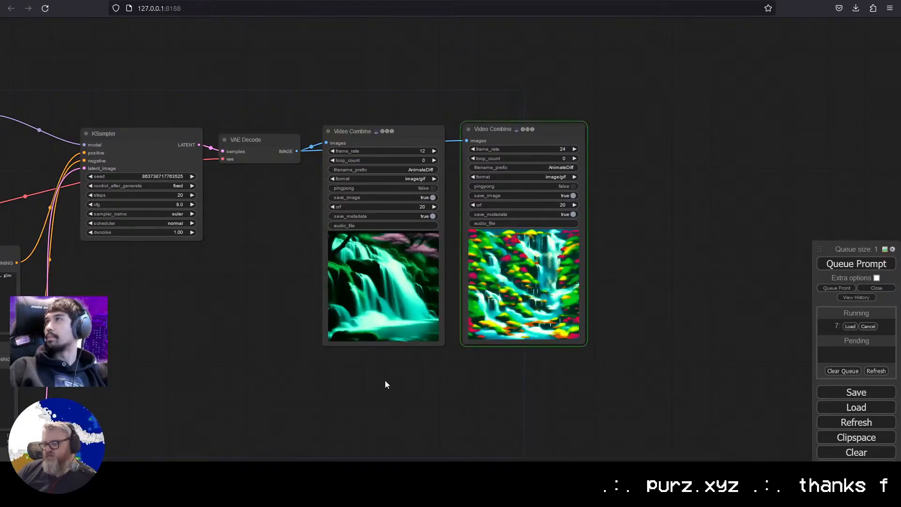
scroll(385, 380, up, 8)
drag(384, 381, 297, 436)
scroll(298, 427, up, 3)
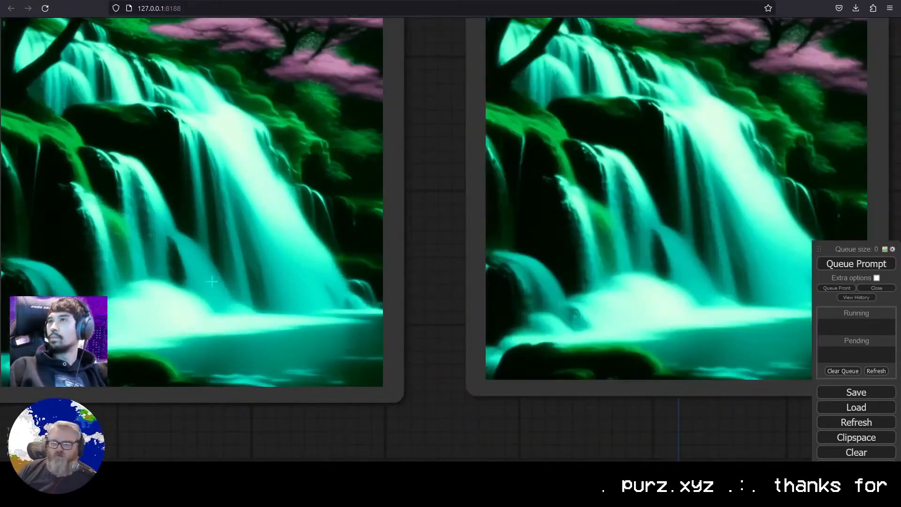
Set the AnimateDiff Loader's beta_schedule to sqrt_linear (AnimateDiff)
scroll(401, 432, down, 3)
scroll(402, 432, down, 5)
scroll(550, 316, up, 2)
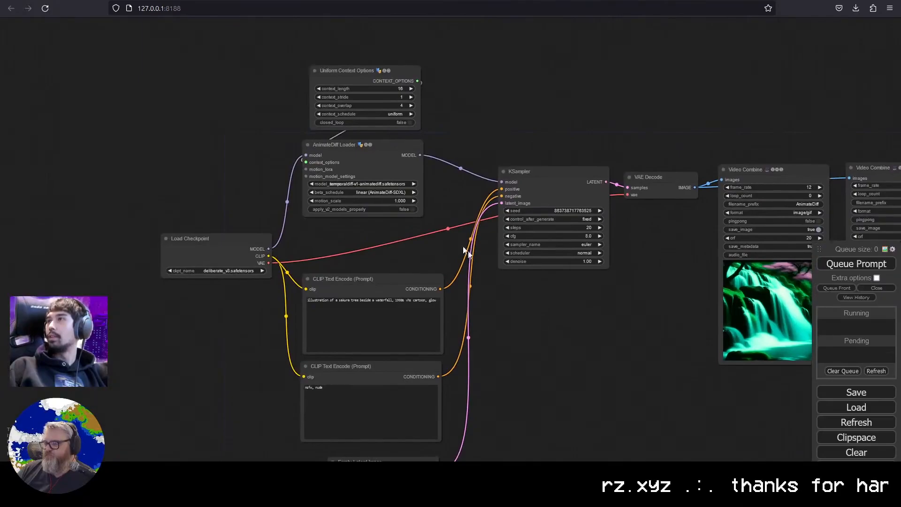
click(392, 193)
click(400, 190)
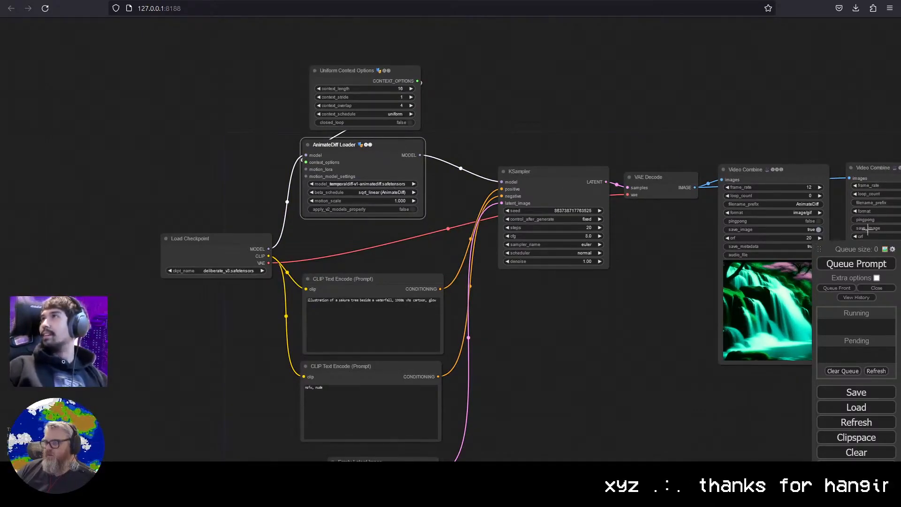
drag(628, 325, 491, 266)
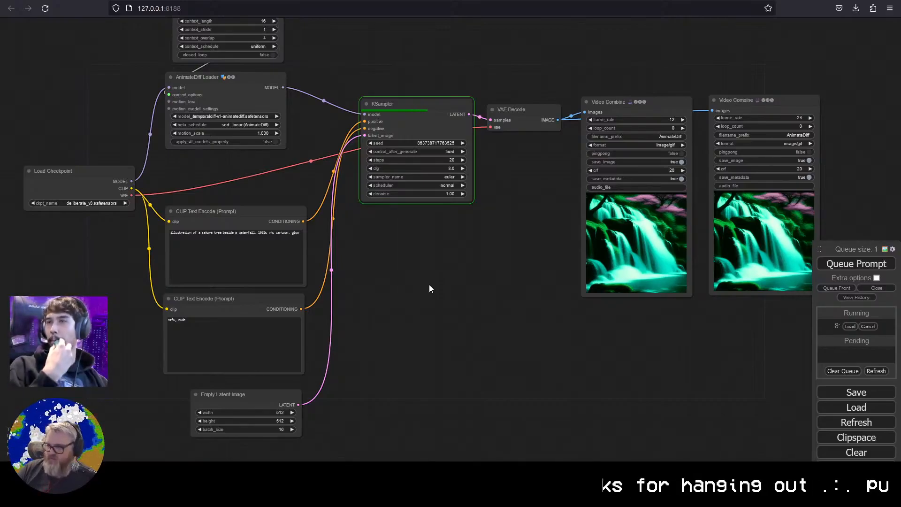
Compare the 12 and 24 frame-rate previews generated with the changed beta schedule
scroll(429, 284, up, 4)
drag(432, 286, 96, 373)
scroll(178, 361, up, 4)
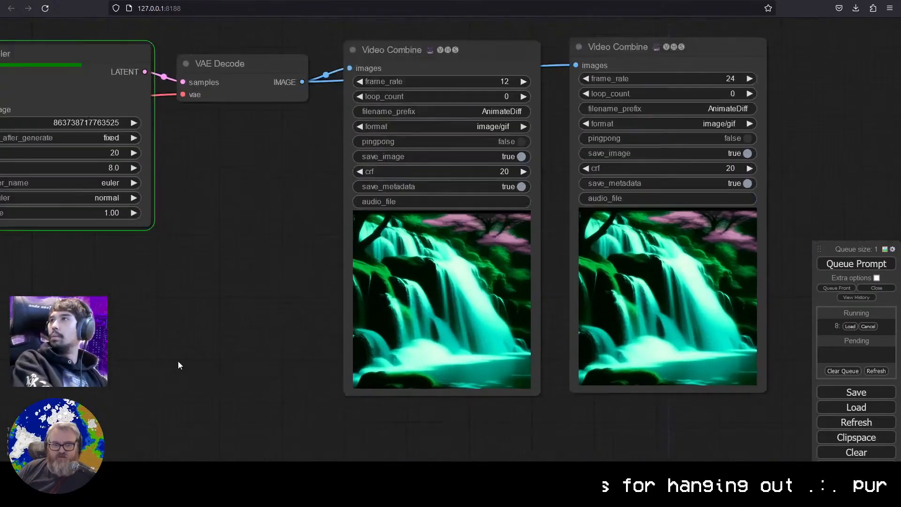
scroll(178, 362, down, 2)
drag(185, 362, 198, 376)
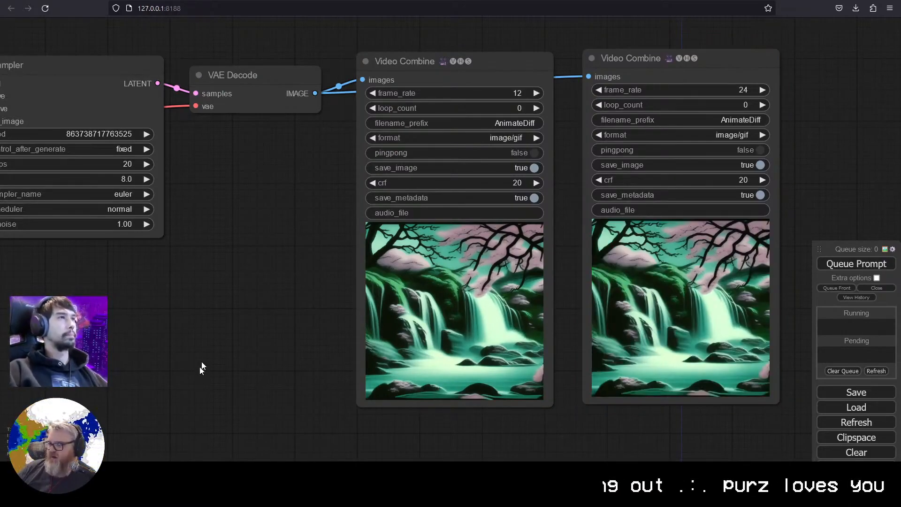
scroll(805, 400, up, 4)
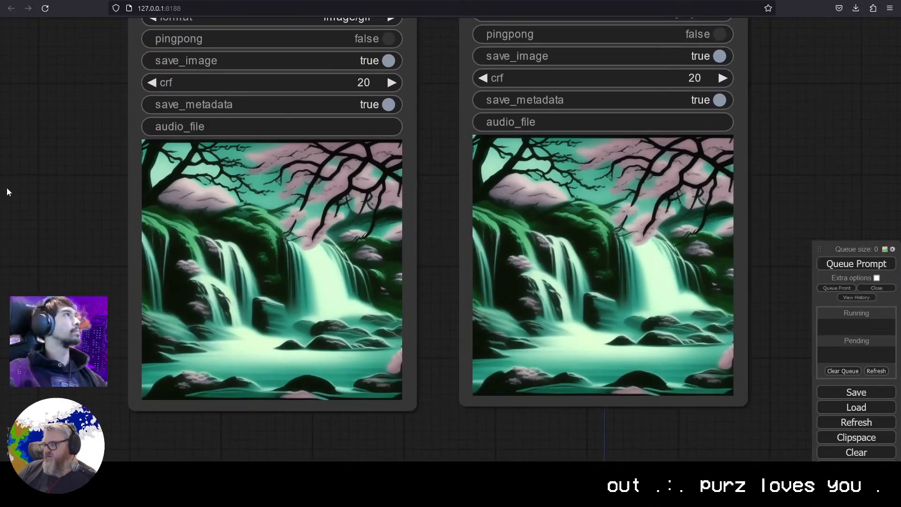
Change the positive prompt to "illustration of a sakura tree beside a flowing waterfall, 1980s japan cartoon, gtr r34 parked on the shore"
drag(12, 183, 390, 252)
scroll(615, 350, down, 4)
drag(23, 254, 286, 212)
double_click(235, 280)
click(185, 280)
text(flowing waterfall, 1980s japan cartoon, gtr r34)
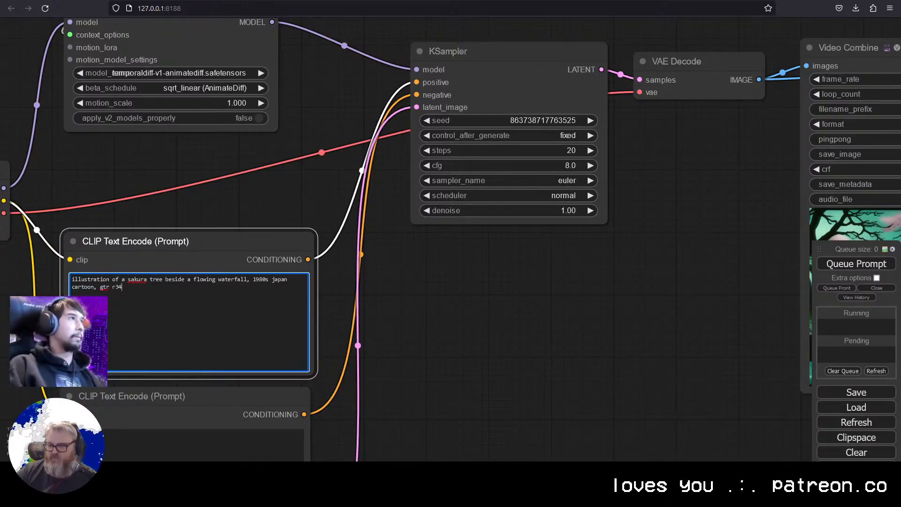
Queue the revised prompt and inspect the resulting animations in the Video Combine nodes
click(840, 263)
scroll(262, 303, down, 3)
scroll(276, 292, up, 4)
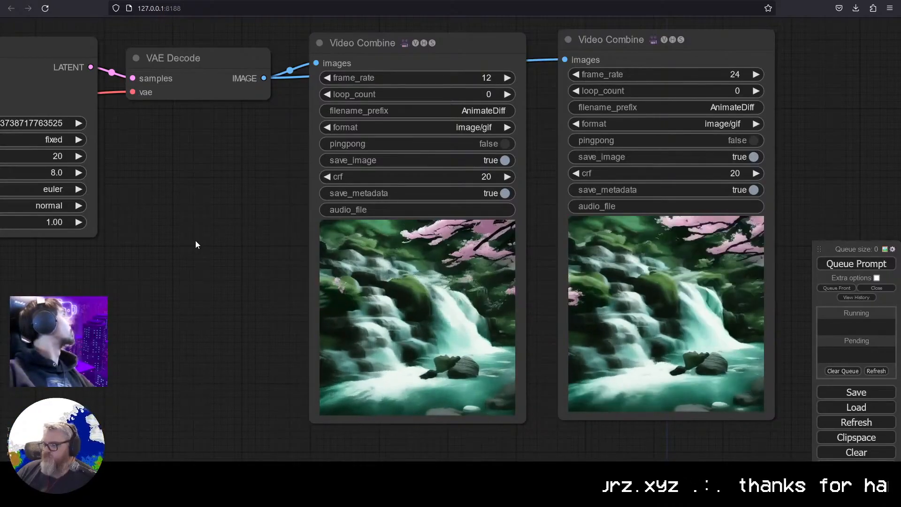
Move the floating queue menu upward so that all of its controls fit on screen
key(.)
drag(414, 265, 438, 249)
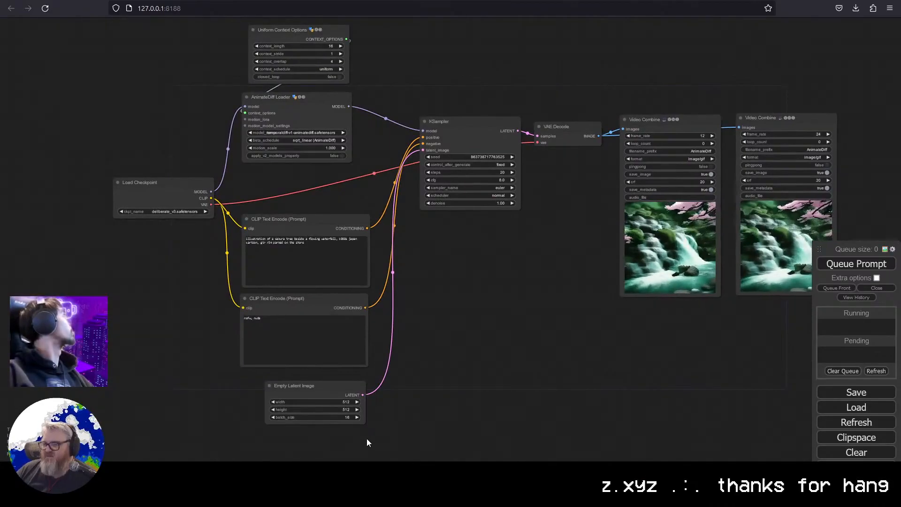
drag(514, 367, 454, 364)
drag(861, 254, 853, 261)
drag(520, 318, 510, 330)
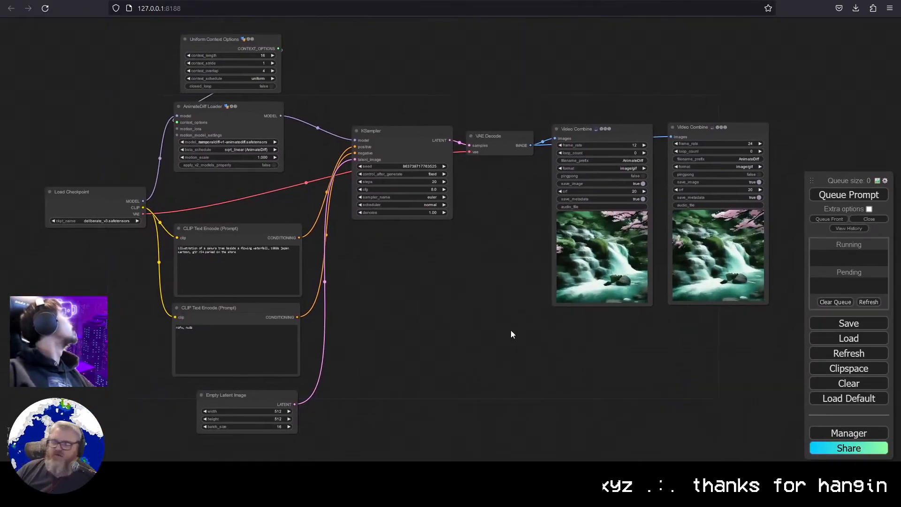
Set the Link Render Mode to Straight in the settings
scroll(510, 332, up, 4)
drag(381, 274, 548, 288)
scroll(548, 287, down, 3)
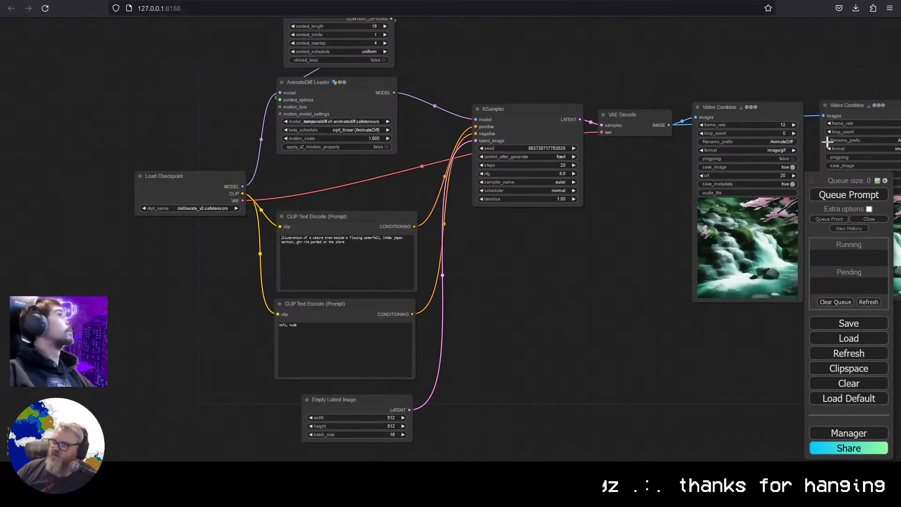
click(885, 181)
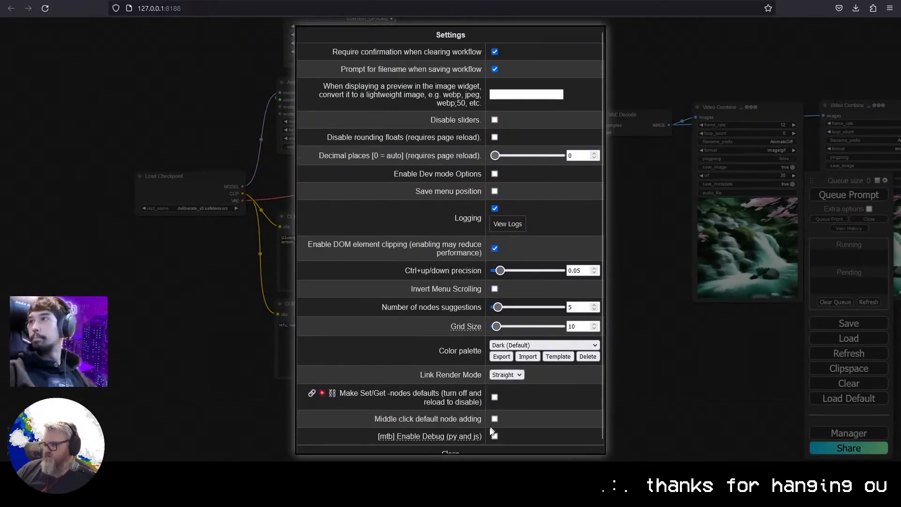
key(Escape)
drag(538, 364, 496, 369)
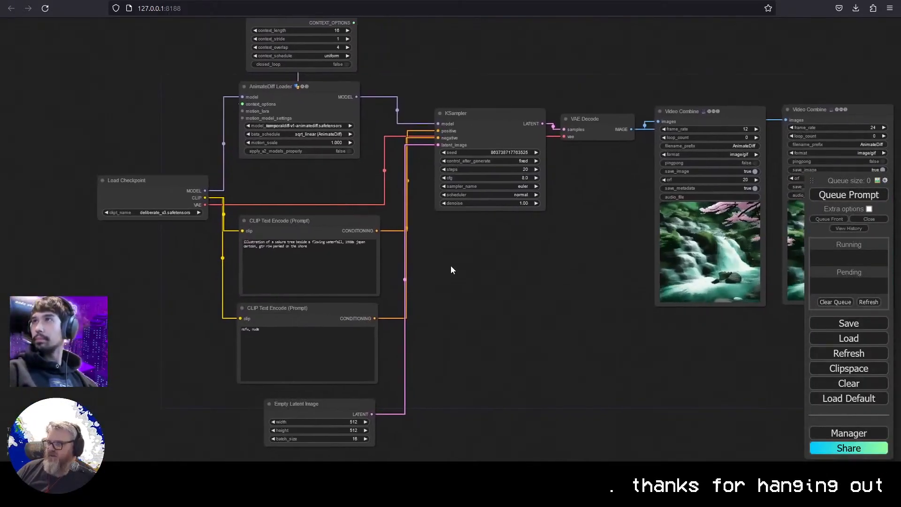
Move the two prompt nodes, Load Checkpoint and Empty Latent Image upward to make the left half of the graph more compact
ctrl+drag(307, 202, 308, 202)
shift+drag(308, 218, 298, 176)
drag(158, 182, 167, 145)
scroll(495, 115, down, 1)
ctrl+drag(489, 67, 481, 120)
scroll(519, 275, up, 4)
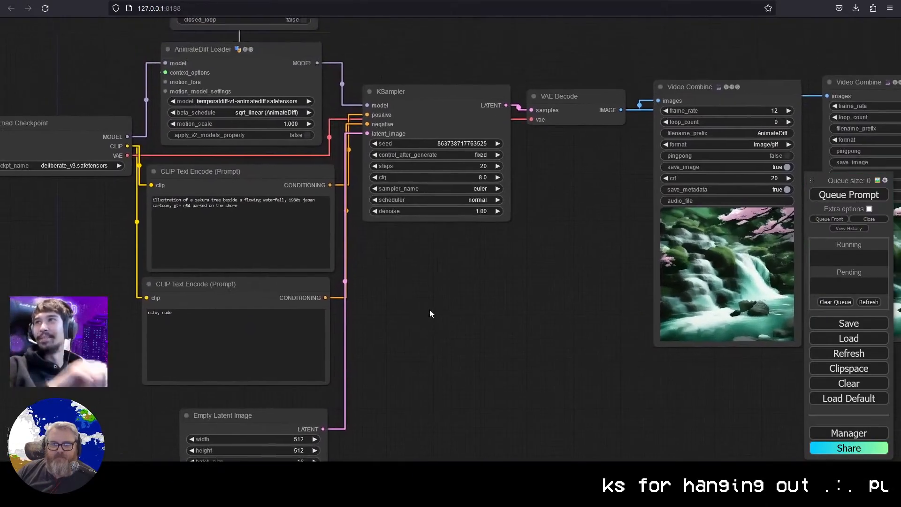
drag(235, 421, 235, 406)
Reposition both Video Combine nodes, placing the 12 frame-rate one lower so the links from VAE Decode run separately
drag(547, 281, 372, 323)
drag(532, 132, 521, 172)
drag(681, 126, 667, 139)
click(364, 94)
scroll(364, 94, down, 2)
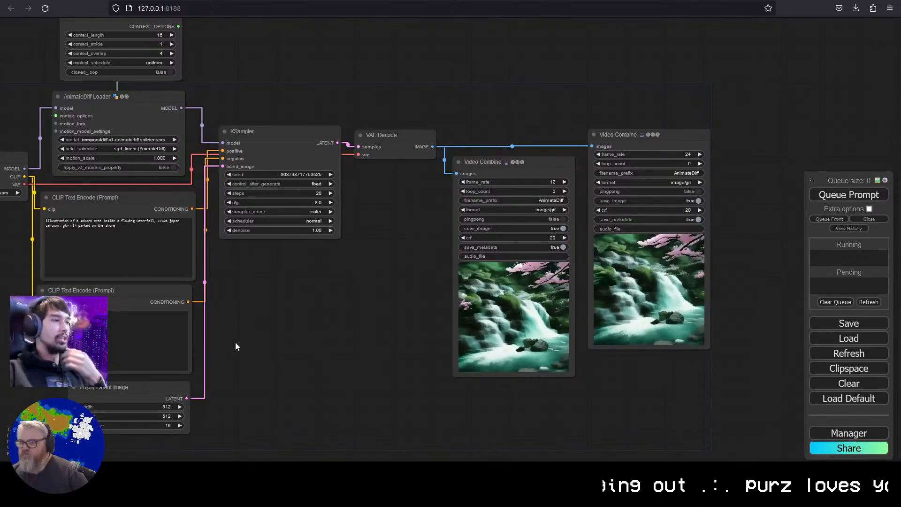
drag(242, 338, 366, 314)
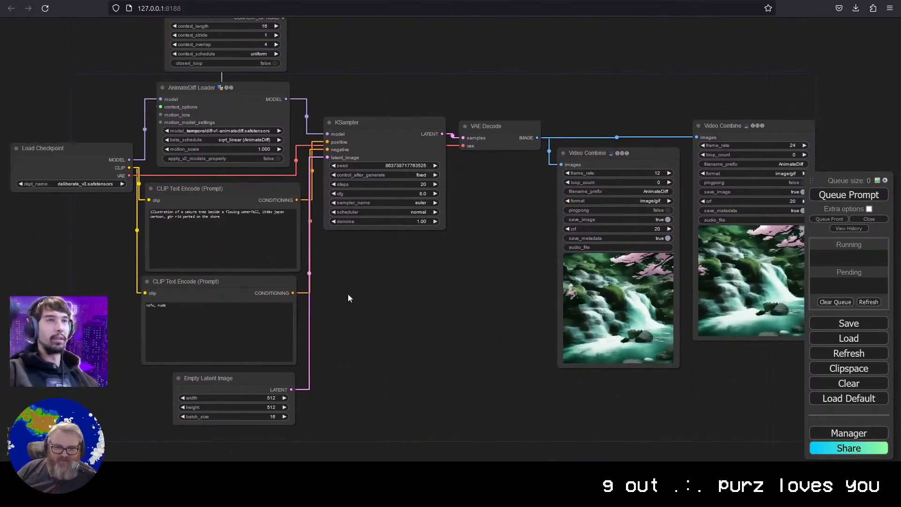
Move "gtr r34 parked on the shore," to the start of the positive prompt and queue a generation
scroll(334, 262, up, 3)
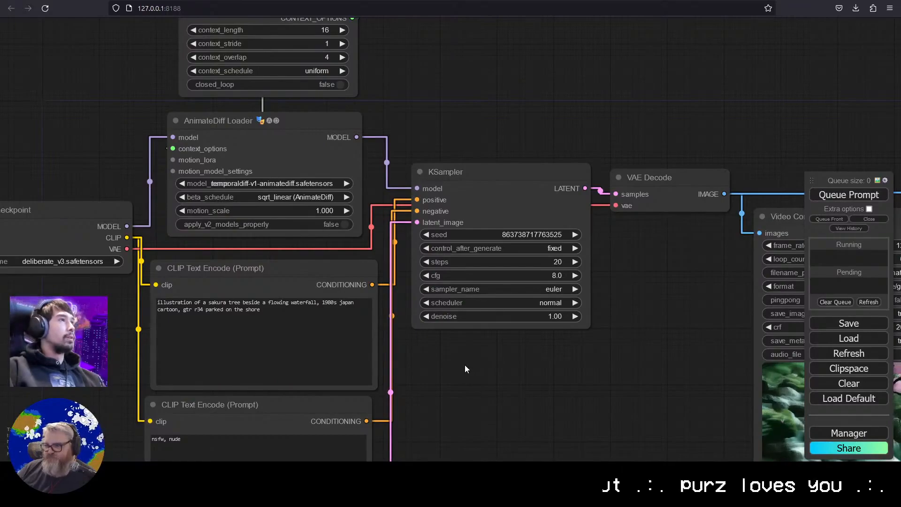
drag(480, 384, 401, 301)
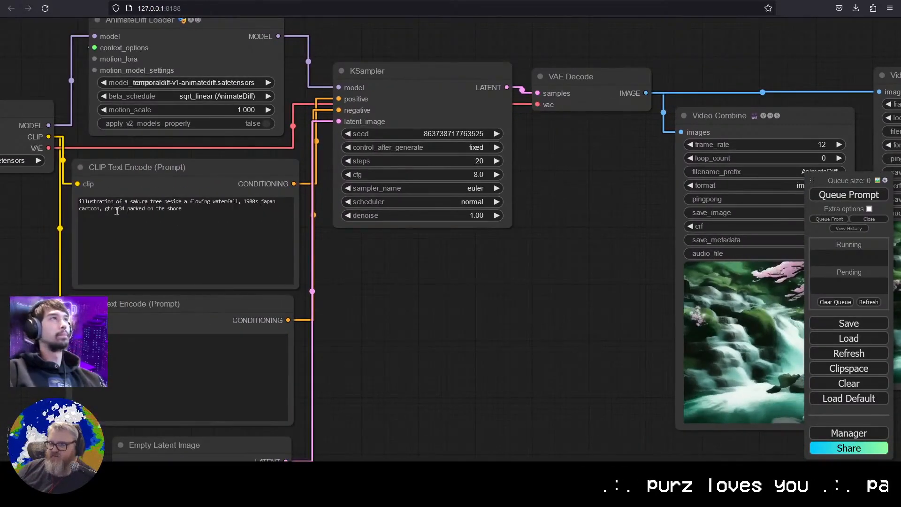
drag(105, 209, 253, 217)
key(ctrl+c)
key(BackSpace)
key(ctrl+v)
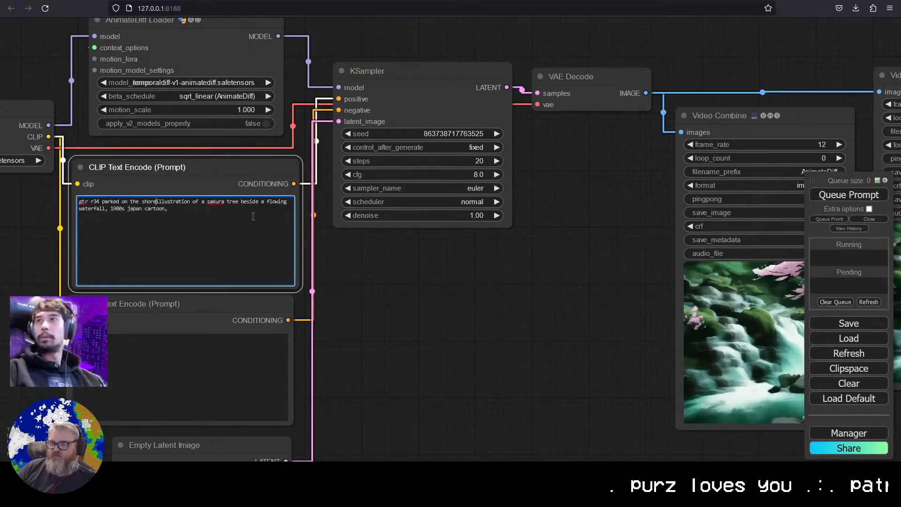
key(BackSpace)
text(,)
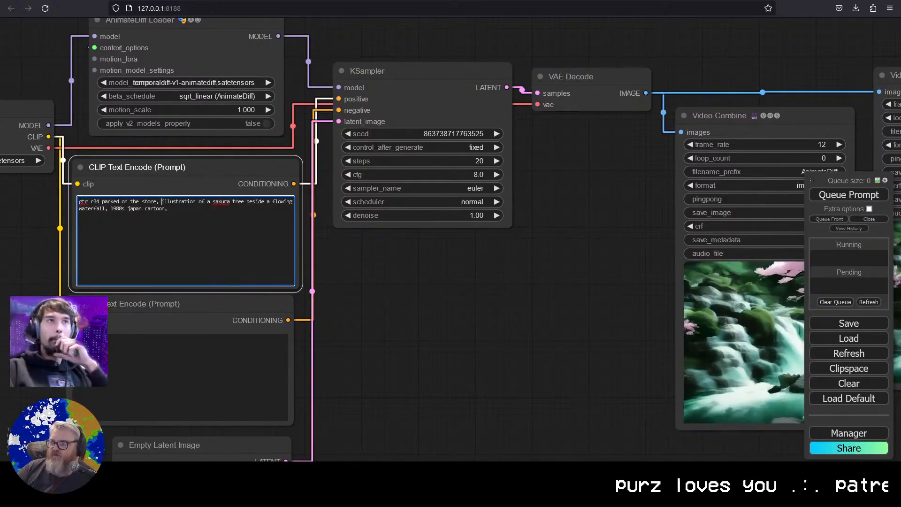
click(842, 196)
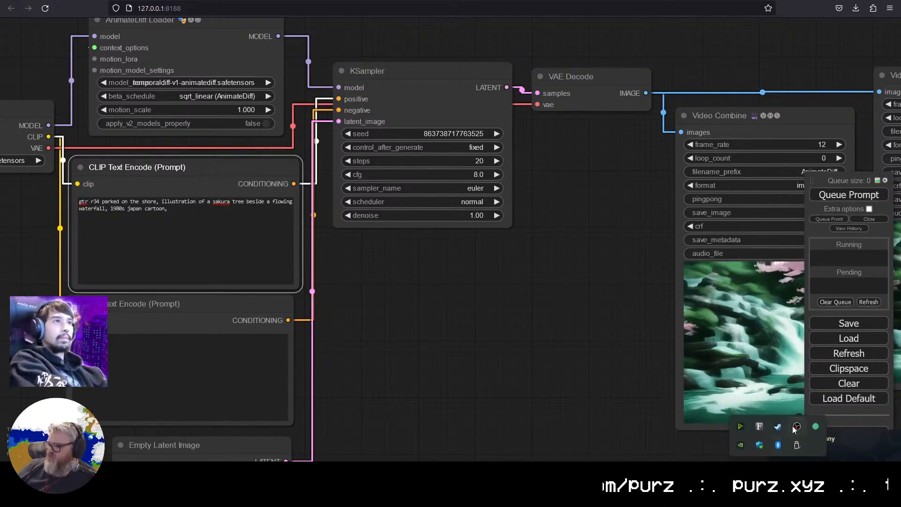
right_click(778, 426)
click(761, 419)
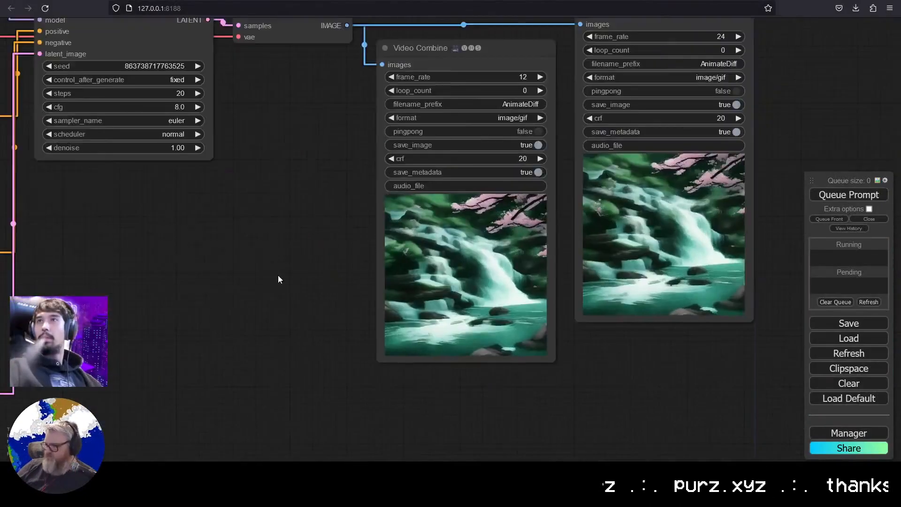
scroll(278, 275, down, 2)
scroll(543, 337, up, 1)
drag(544, 337, 402, 277)
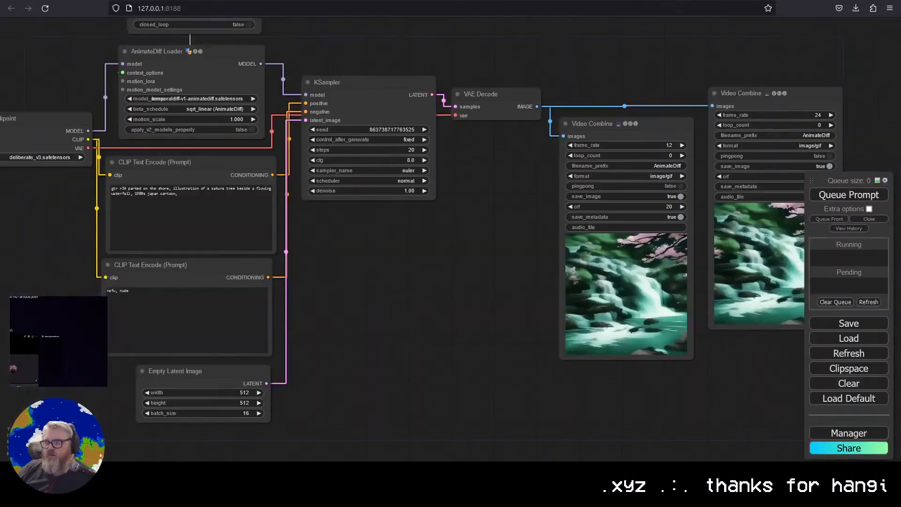
drag(355, 268, 382, 292)
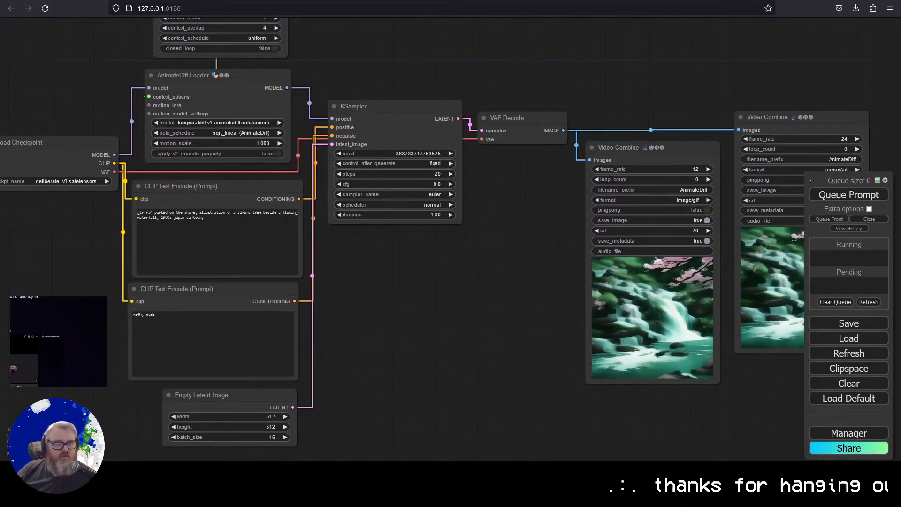
drag(441, 400, 441, 398)
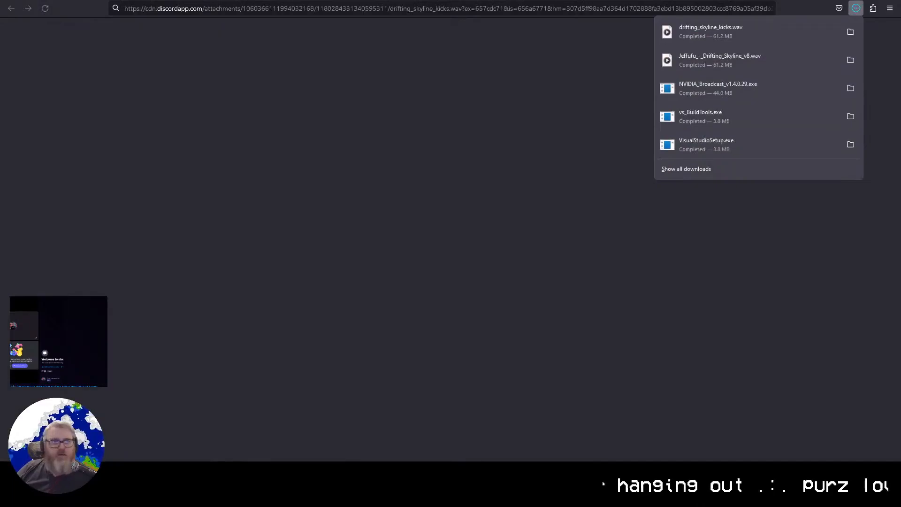
Dismiss the browser's downloads list and return to the ComfyUI tab
key(Escape)
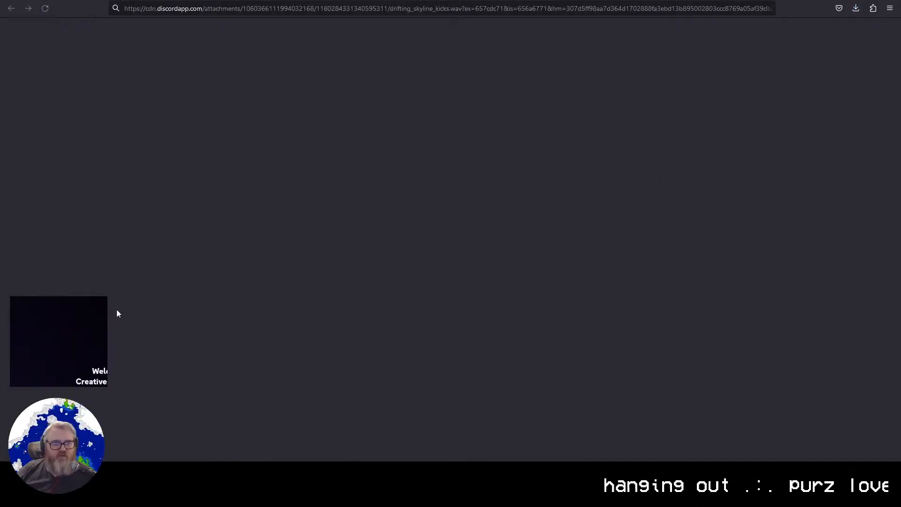
key(ctrl+Tab)
key(ctrl+Tab)
key(ctrl+Tab)
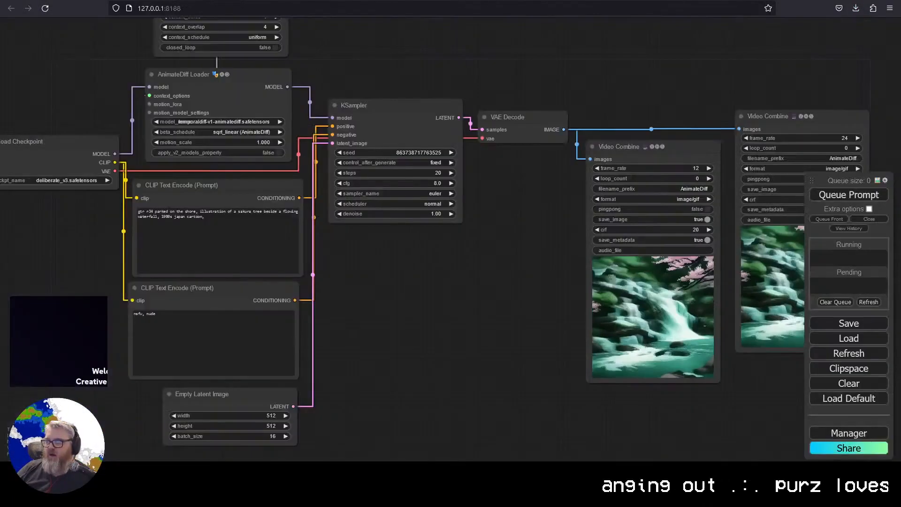
scroll(457, 310, down, 4)
ctrl+drag(731, 388, 134, 83)
click(160, 63)
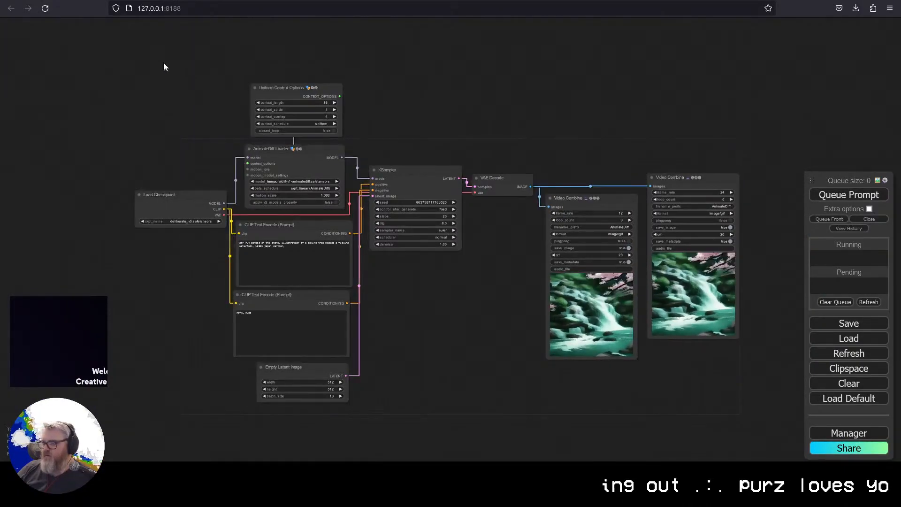
scroll(465, 357, up, 1)
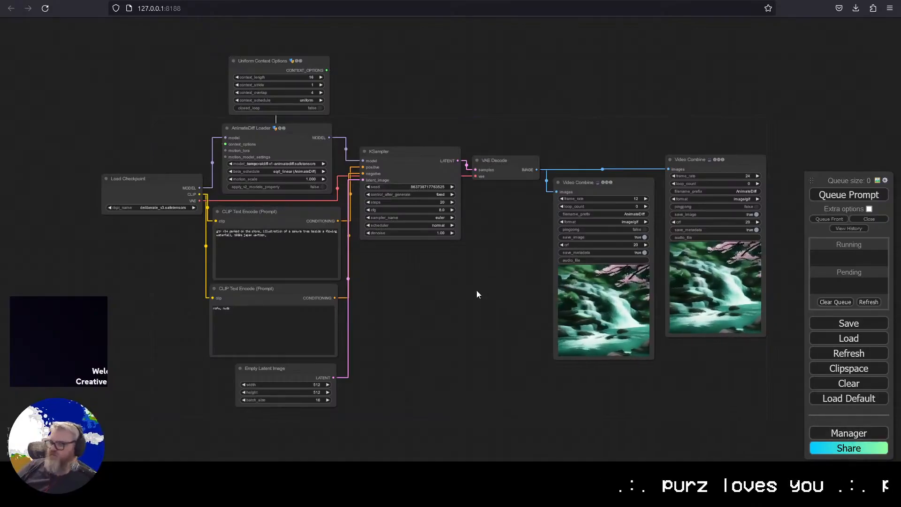
scroll(477, 290, up, 4)
scroll(432, 274, down, 5)
scroll(376, 278, up, 1)
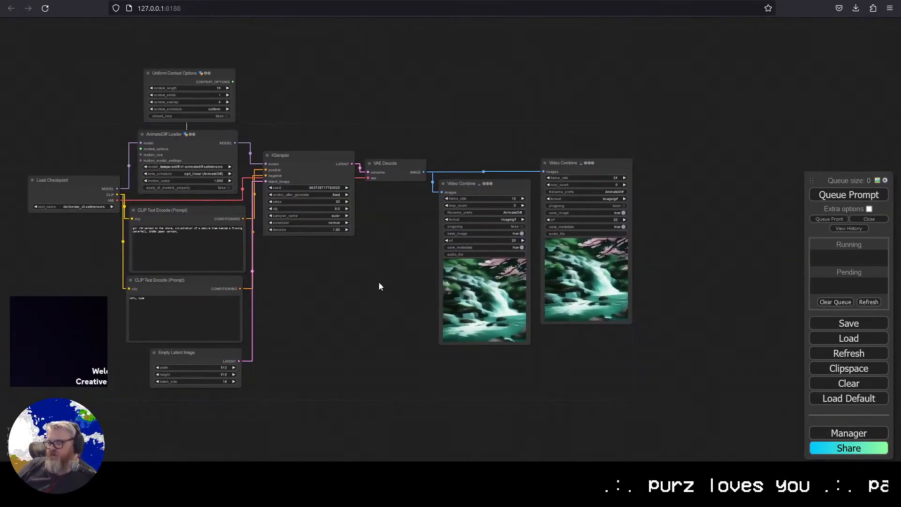
scroll(403, 285, up, 2)
mouse_move(399, 284)
mouse_down()
mouse_move(438, 286)
mouse_move(391, 298)
mouse_up()
scroll(437, 288, up, 2)
scroll(437, 291, down, 1)
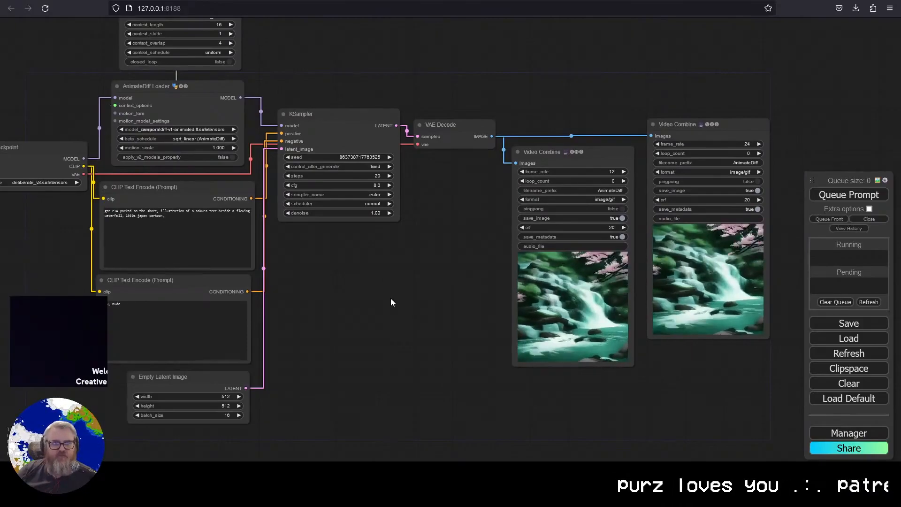
scroll(315, 298, down, 3)
scroll(388, 322, up, 2)
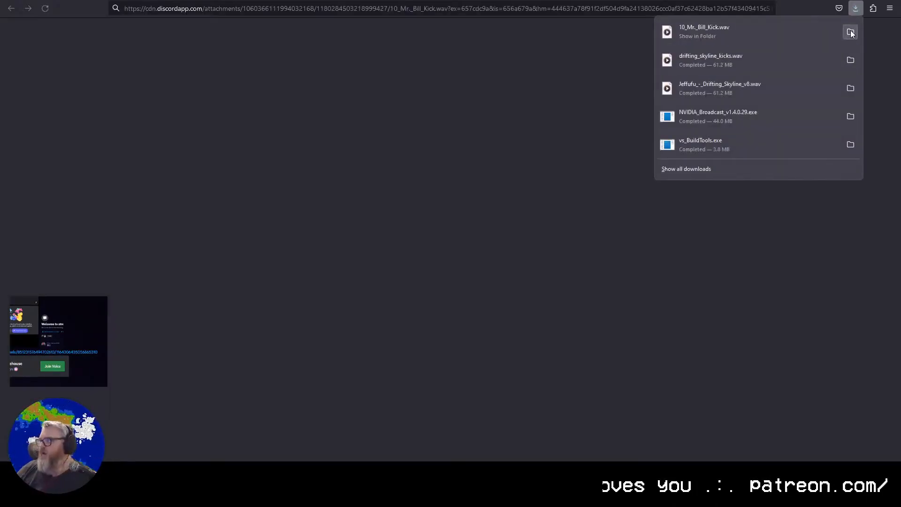
Show the downloaded 10_Mr._Bill_Kick.wav in its folder and close the blank download tab
click(851, 32)
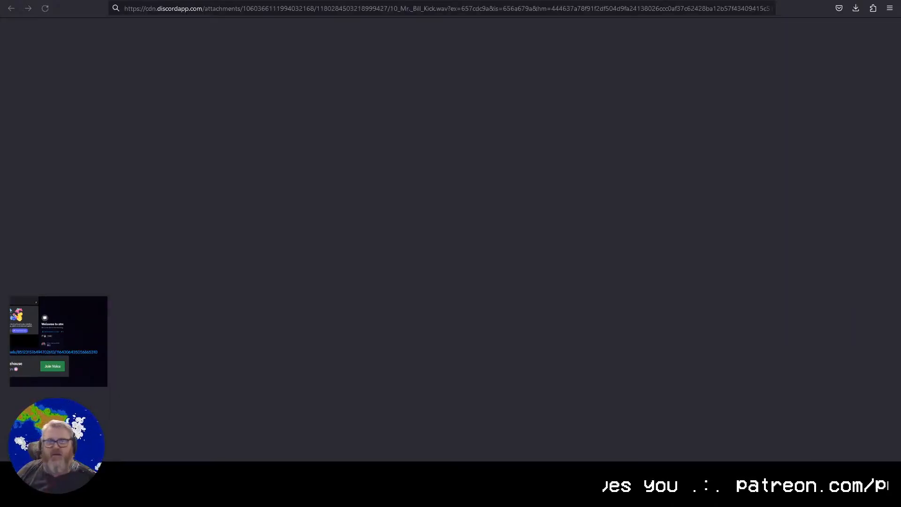
key(ctrl+w)
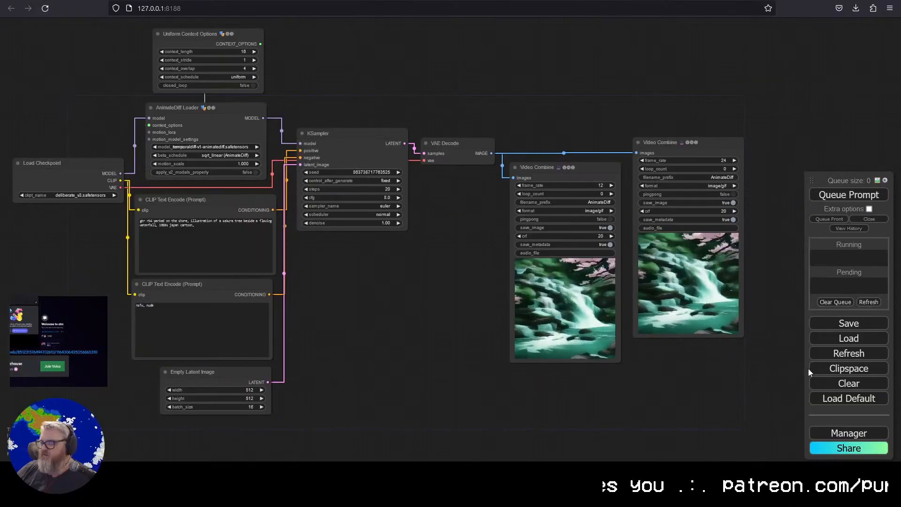
Clear the entire workflow from the canvas
click(861, 384)
click(495, 255)
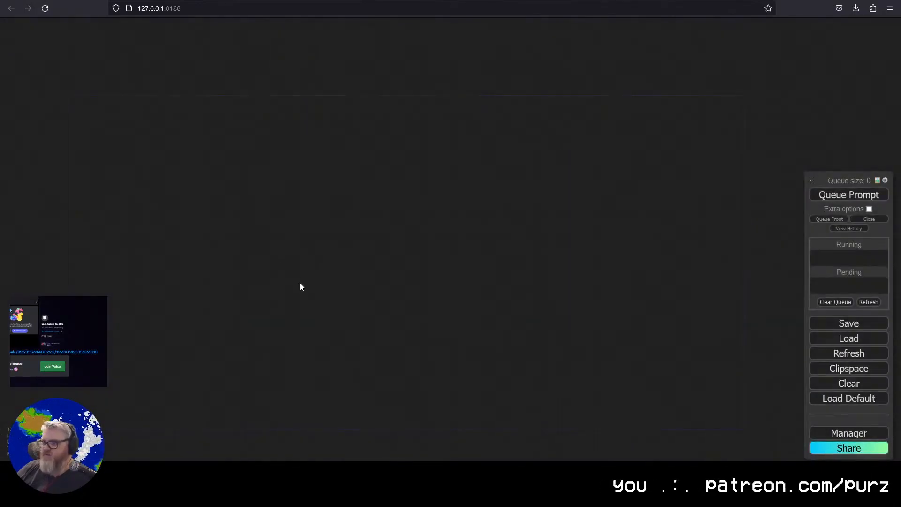
double_click(375, 248)
right_click(258, 198)
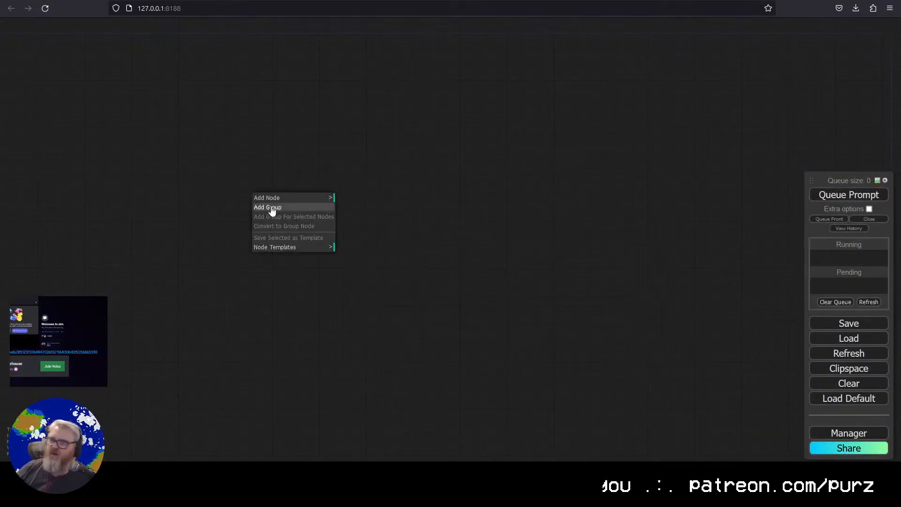
click(271, 207)
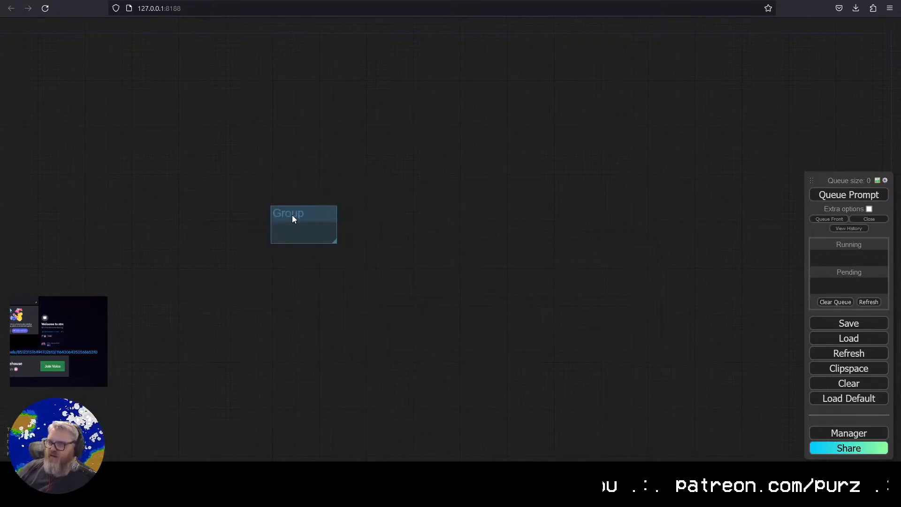
right_click(291, 216)
click(321, 275)
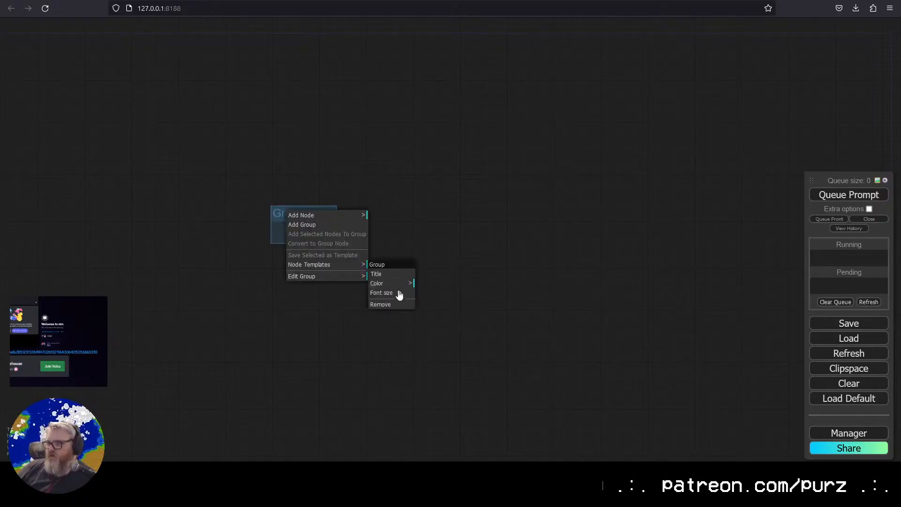
click(395, 274)
click(533, 276)
Add a CreateAudioMask node and connect its IMAGE output to a new Preview Image node
right_click(358, 215)
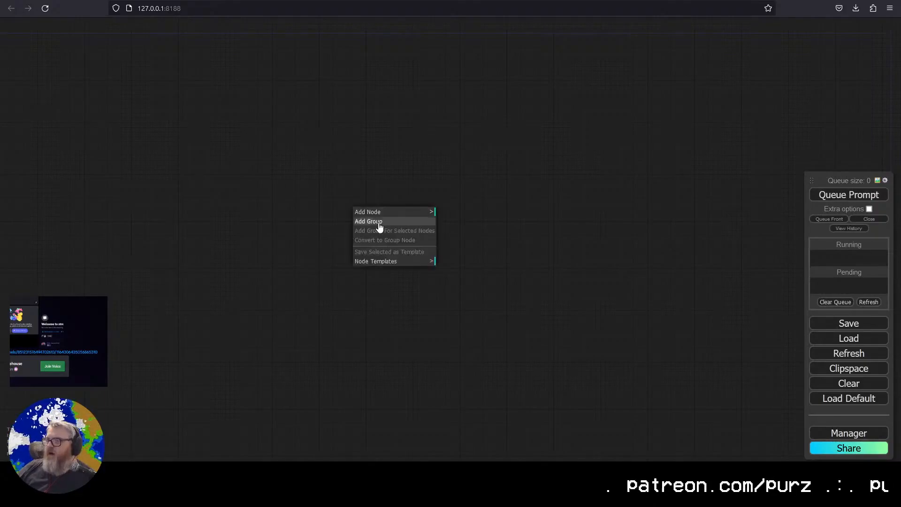
click(389, 213)
click(483, 220)
click(582, 211)
click(609, 220)
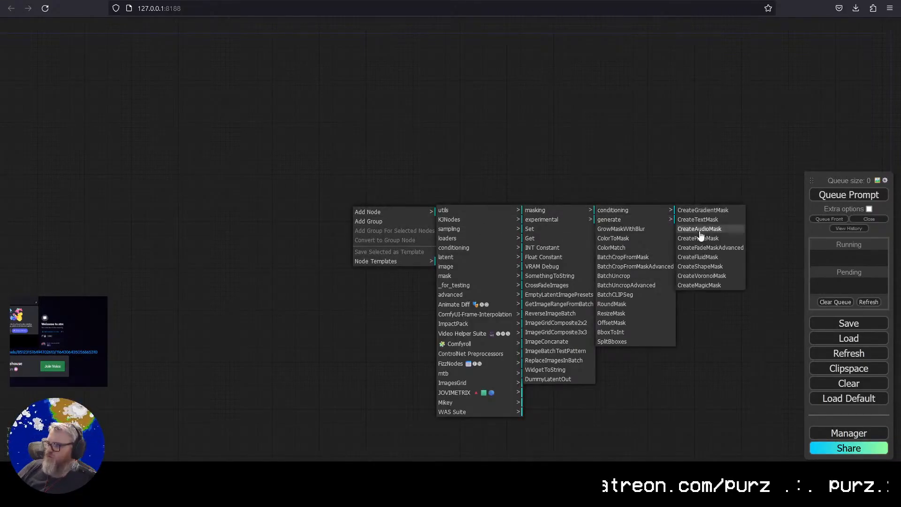
click(704, 232)
scroll(472, 218, up, 5)
drag(440, 211, 537, 207)
click(556, 275)
drag(555, 282, 491, 229)
Set CreateAudioMask's audio_path to the downloaded 10_Mr._Bill_Kick.wav and try to run the workflow
click(331, 230)
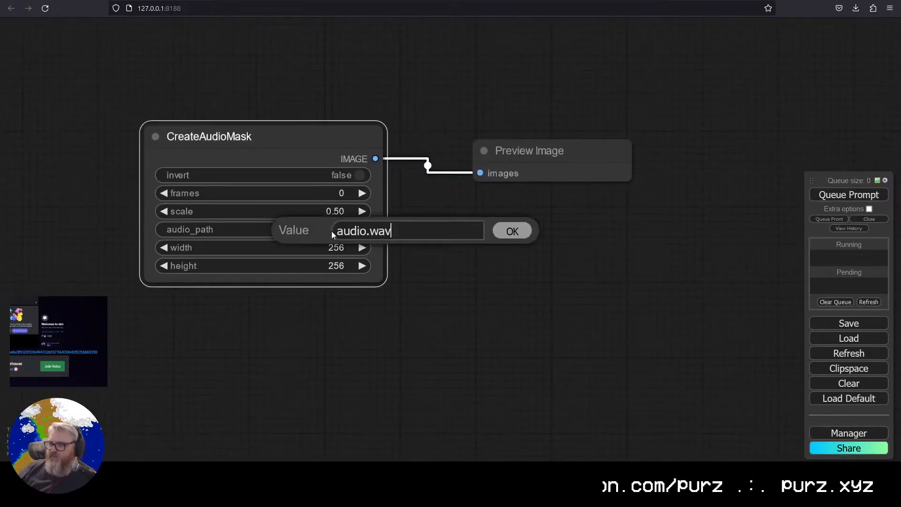
click(524, 230)
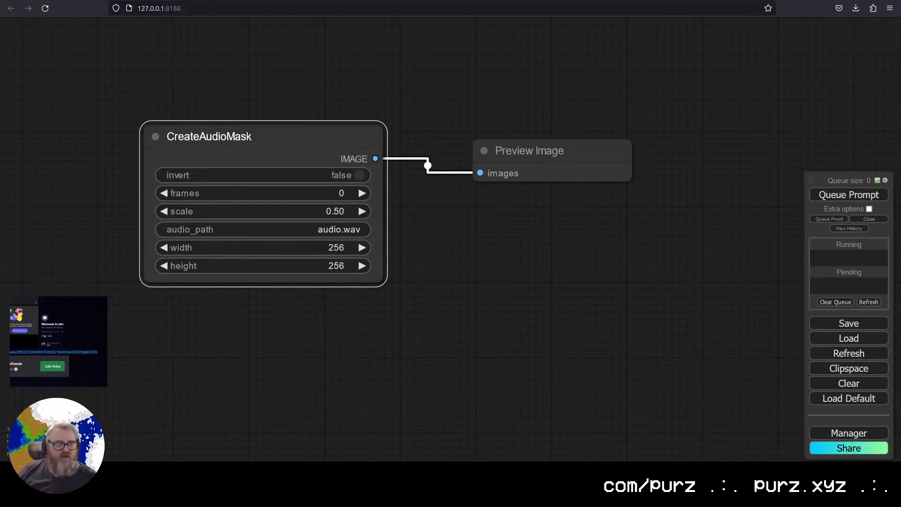
click(330, 230)
double_click(329, 233)
key(Escape)
click(864, 195)
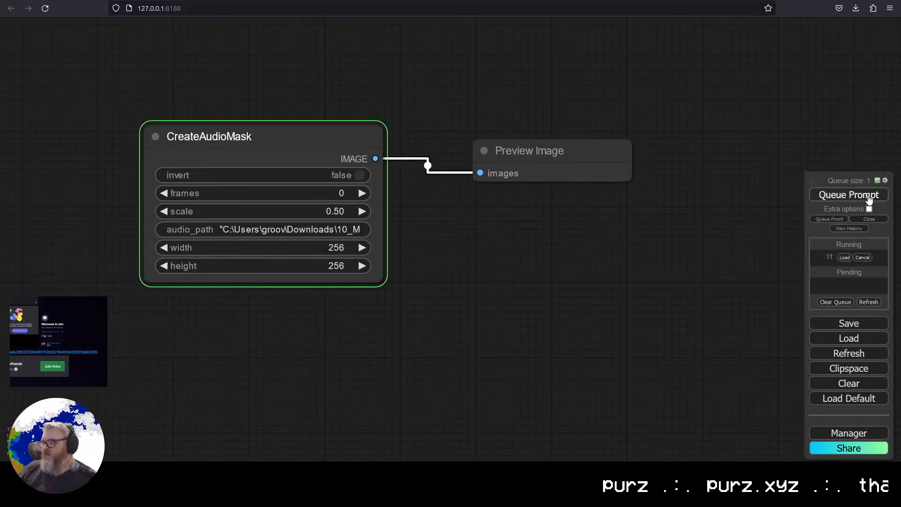
Examine the CreateAudioMask execution in the console and read the error report and its traceback
key(alt+Tab)
drag(287, 14, 319, 249)
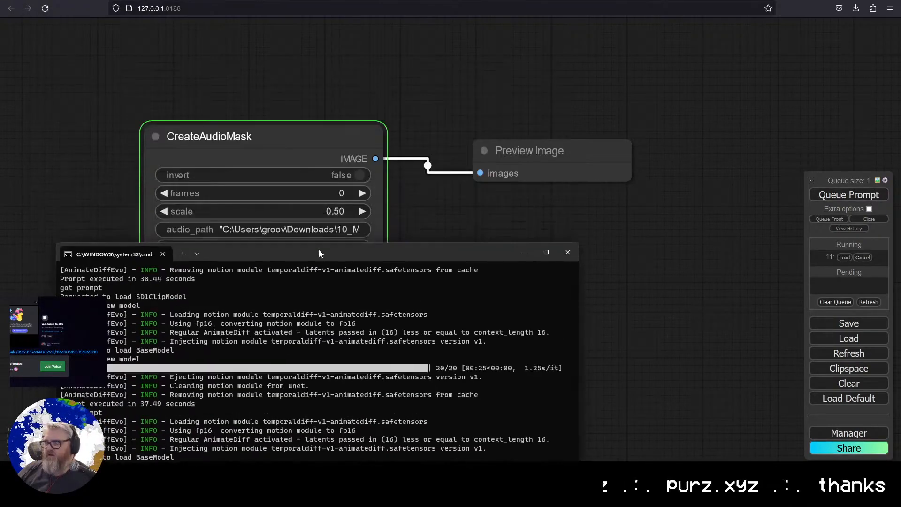
key(alt+Tab)
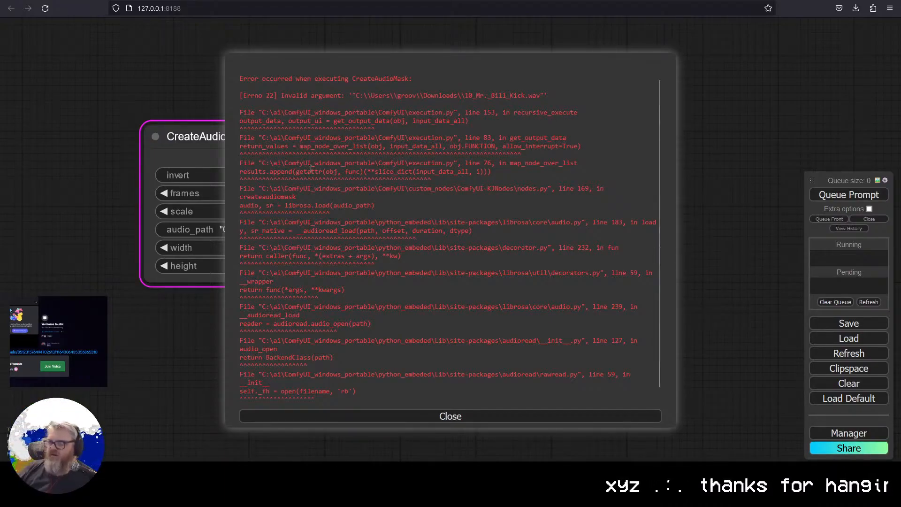
scroll(356, 190, down, 1)
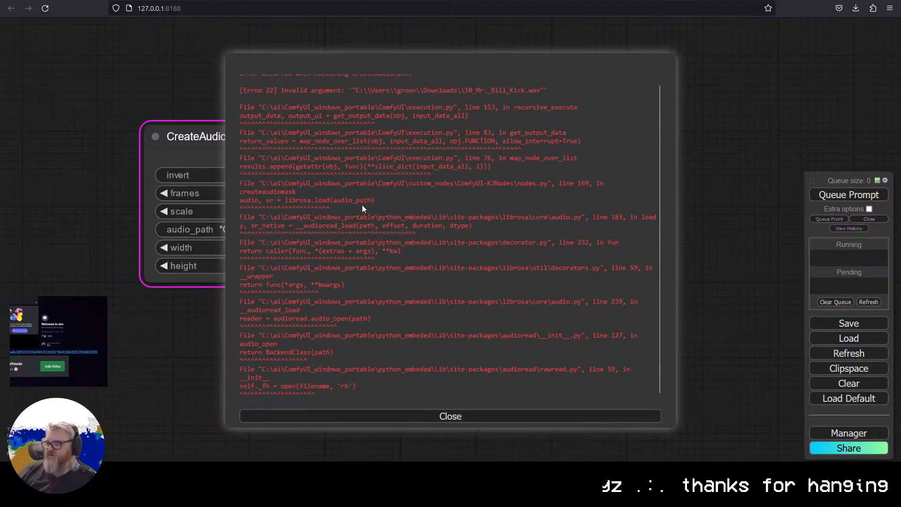
click(396, 419)
key(alt+Tab)
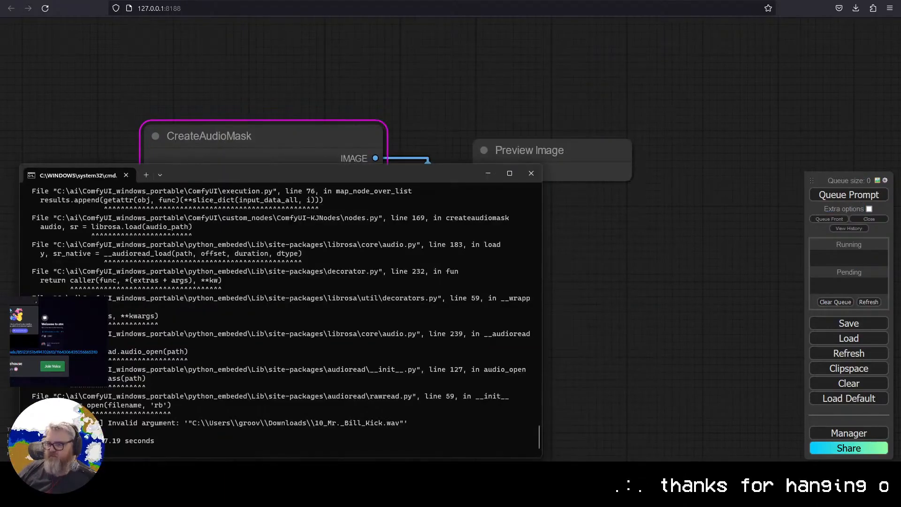
scroll(272, 364, up, 15)
scroll(264, 395, down, 8)
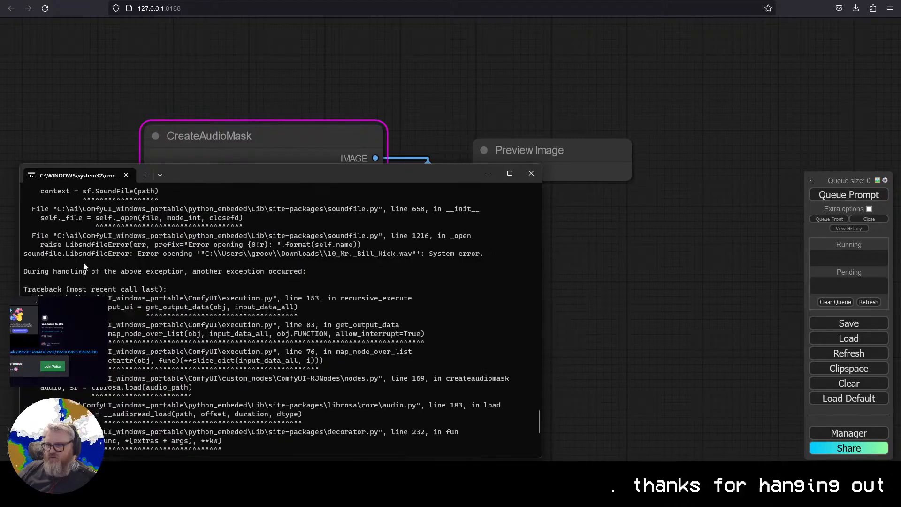
scroll(260, 305, down, 9)
click(621, 301)
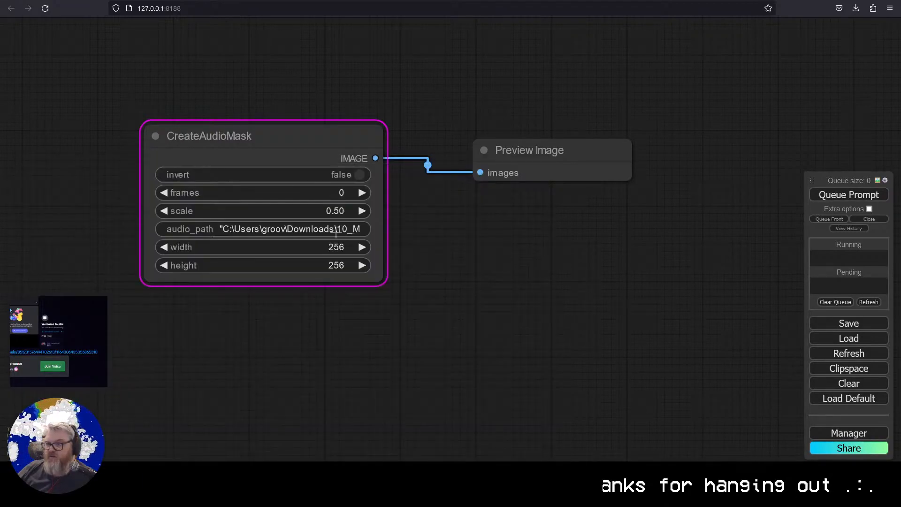
Replace CreateAudioMask's audio_path with the path of drifting_skyline_kicks.wav in the Downloads folder
click(284, 231)
key(ctrl+a)
key(ctrl+v)
key(Return)
click(415, 300)
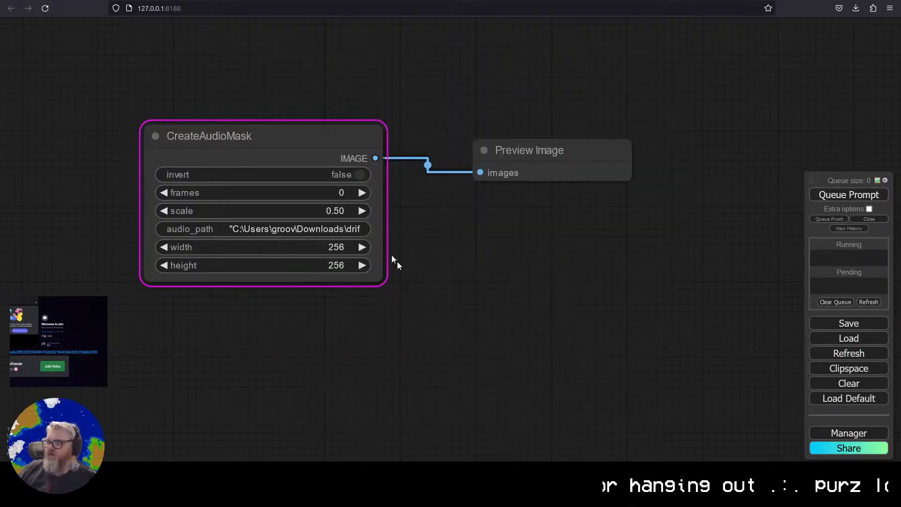
Search the web for "kj nodes github" in a new browser tab and open the ComfyUI-KJNodes repository
key(ctrl+t)
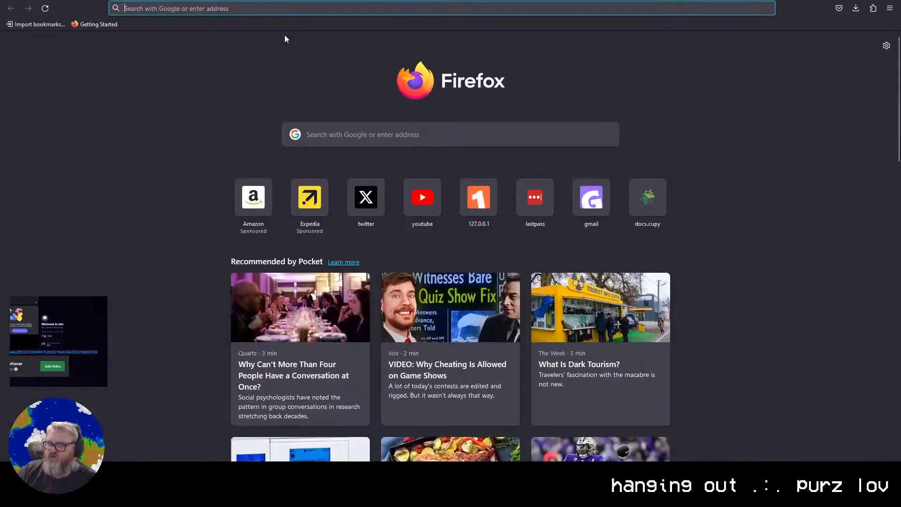
text(kj nodes github)
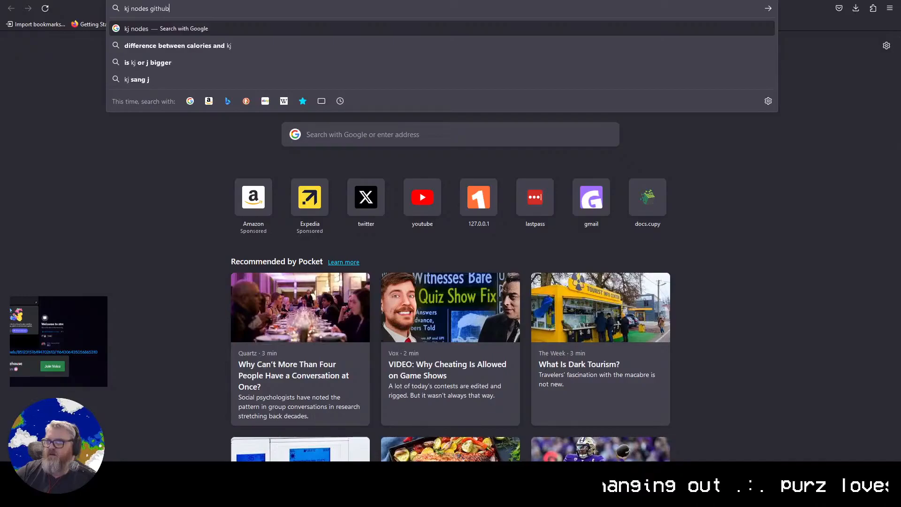
key(Return)
click(300, 311)
Examine the KJNodes README for its dependency installation command and the CreateAudioMask description
scroll(263, 347, down, 15)
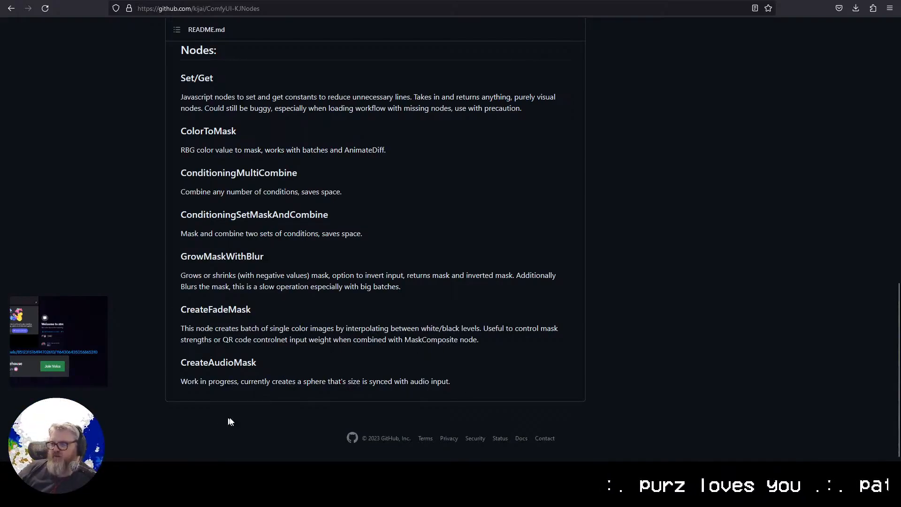
scroll(214, 376, up, 20)
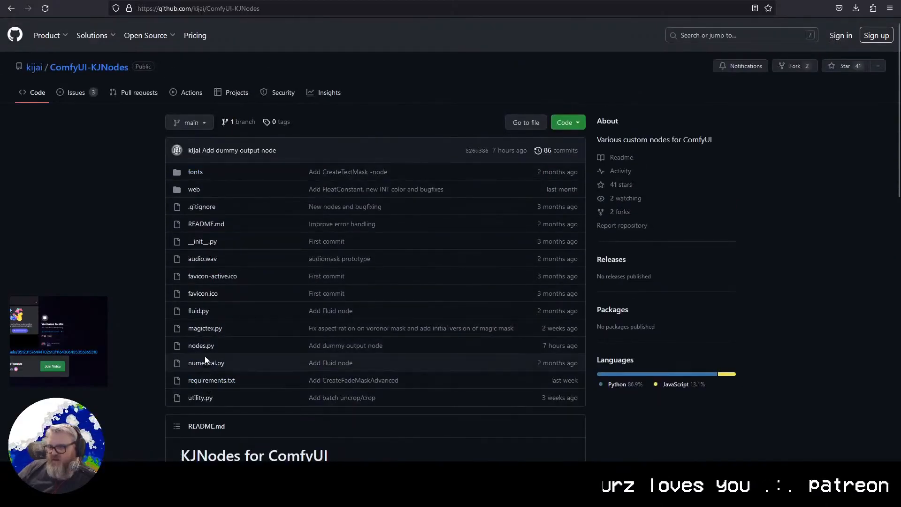
scroll(235, 263, down, 8)
drag(369, 188, 269, 187)
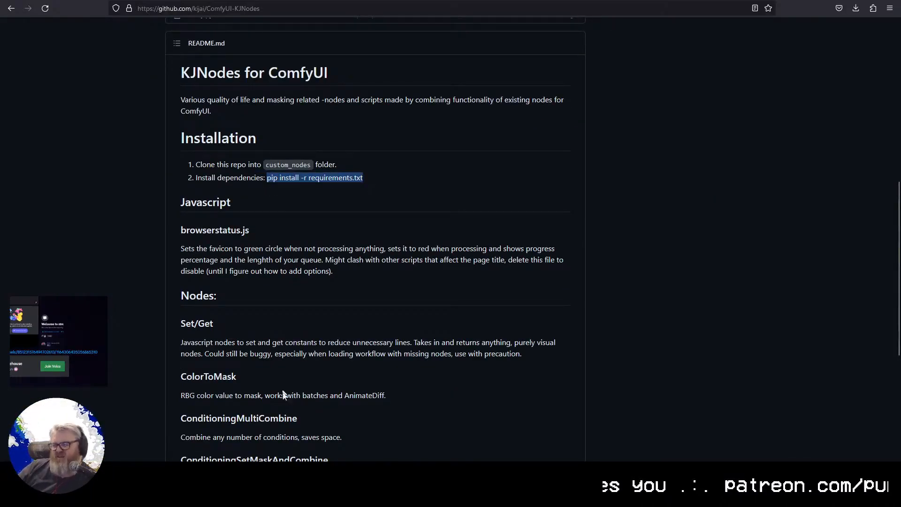
scroll(313, 330, down, 5)
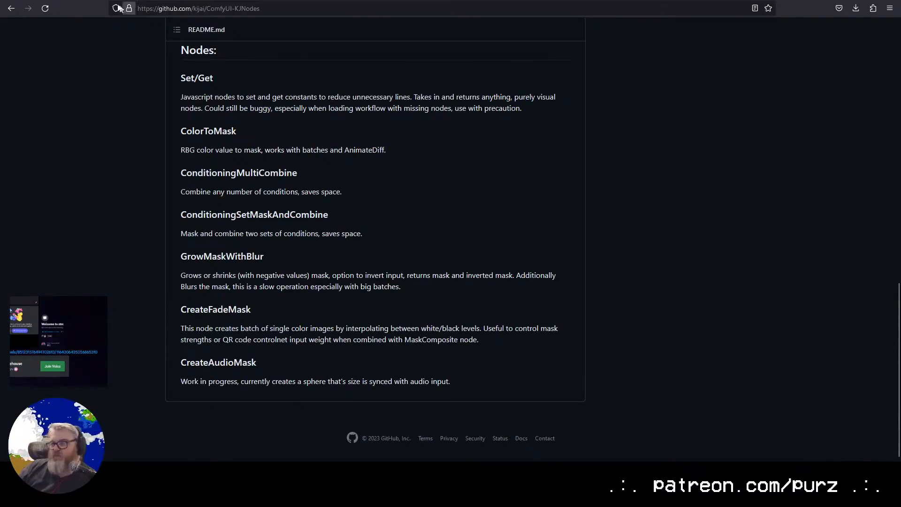
Return to the ComfyUI workflow, set CreateAudioMask's frames to 24 and check its audio_path
key(ctrl+Tab)
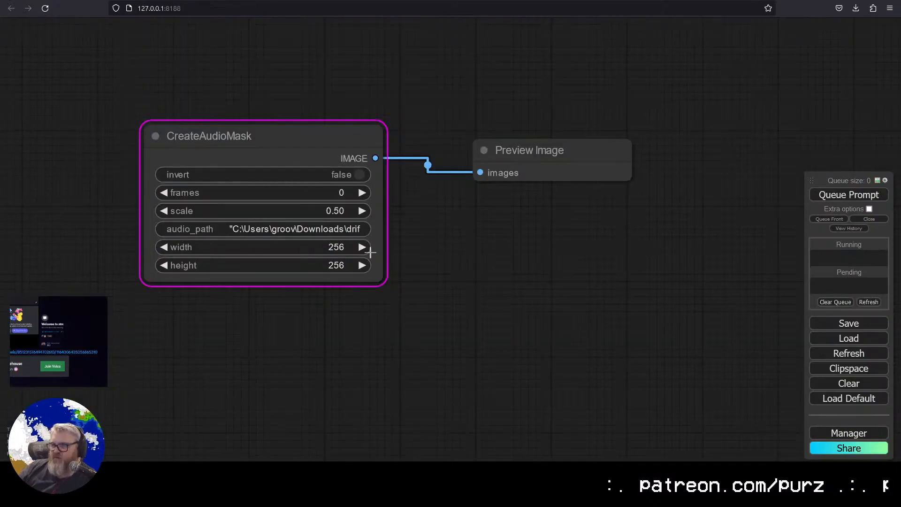
drag(475, 237, 430, 264)
click(317, 219)
click(318, 220)
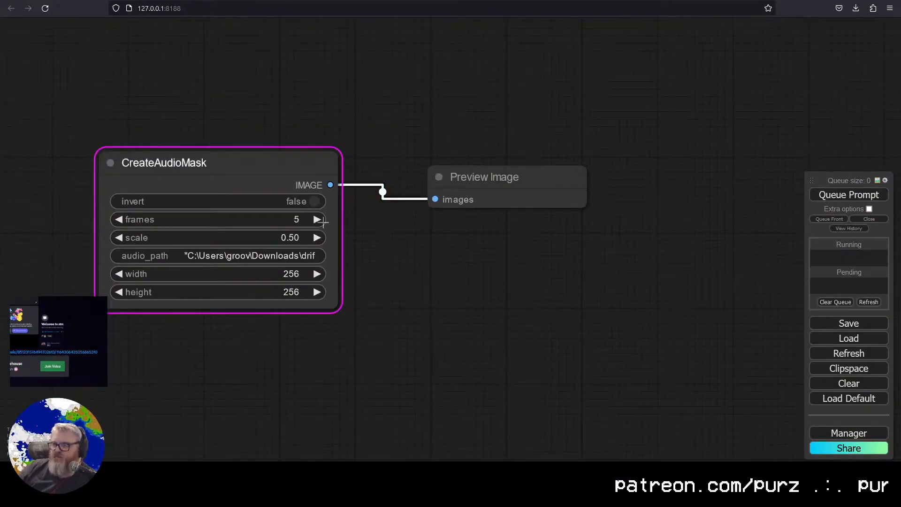
click(240, 219)
text(24)
key(Return)
click(451, 417)
click(262, 255)
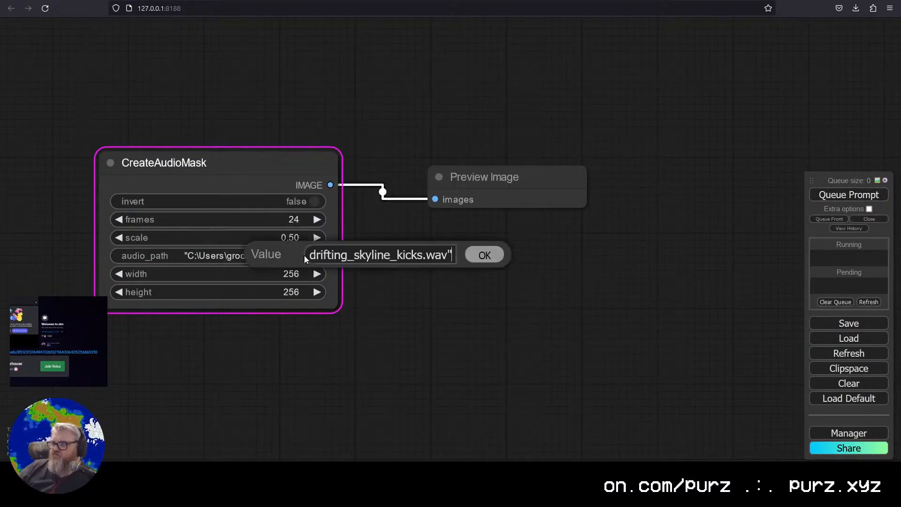
key(Return)
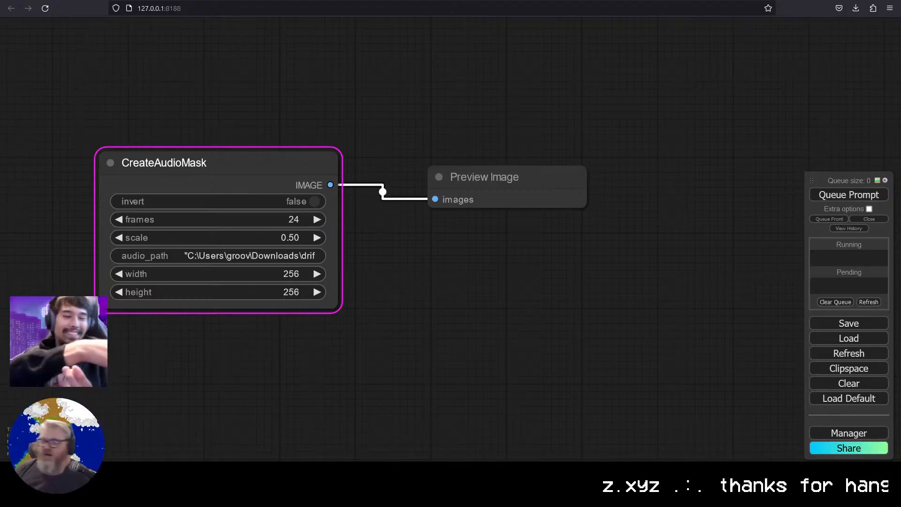
Delete the CreateAudioMask node from the graph, leaving the Preview Image node in place
key(Delete)
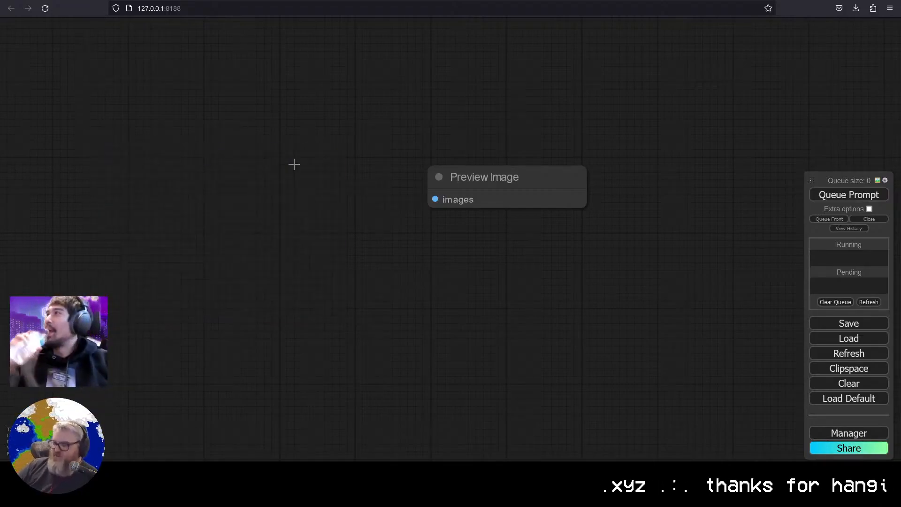
double_click(294, 163)
click(198, 252)
click(378, 183)
key(Delete)
Try a CreateVoronoiMask node from the KJNodes masking generators beside Preview Image, and delete it
right_click(285, 165)
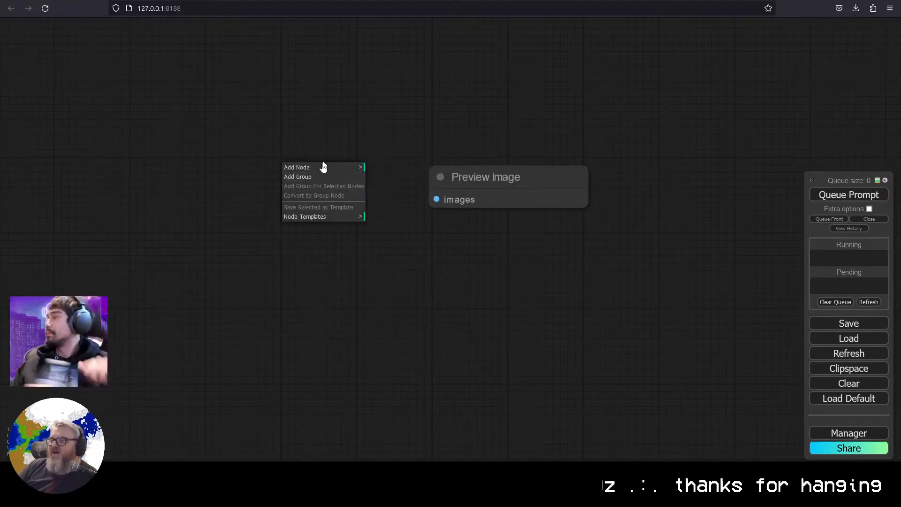
right_click(300, 161)
click(312, 162)
click(444, 174)
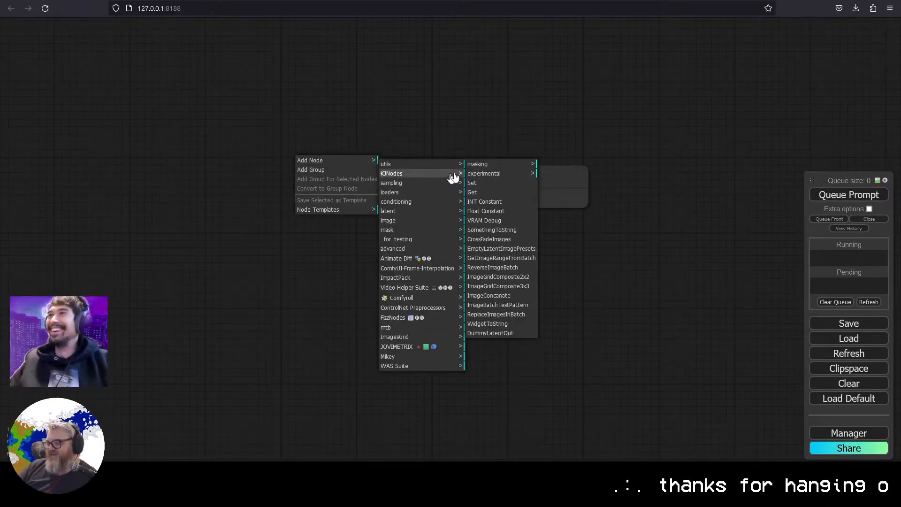
click(500, 165)
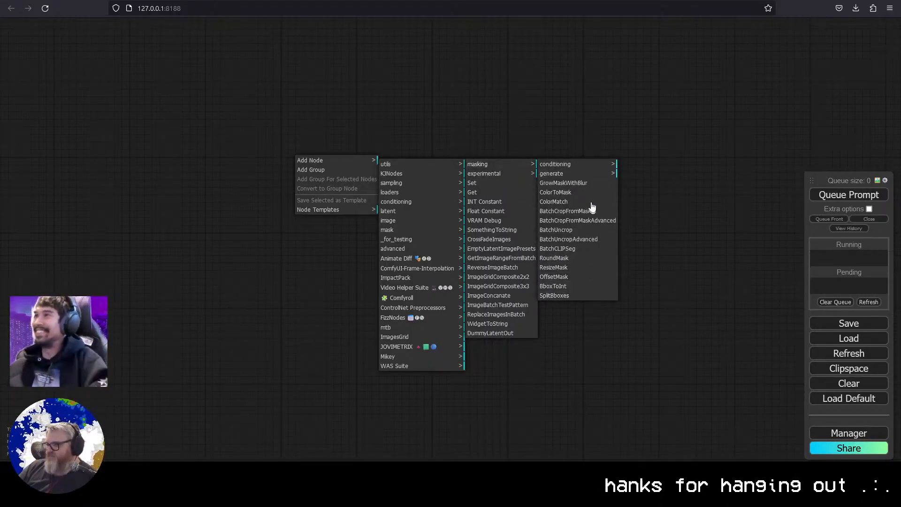
click(580, 174)
click(578, 165)
click(580, 173)
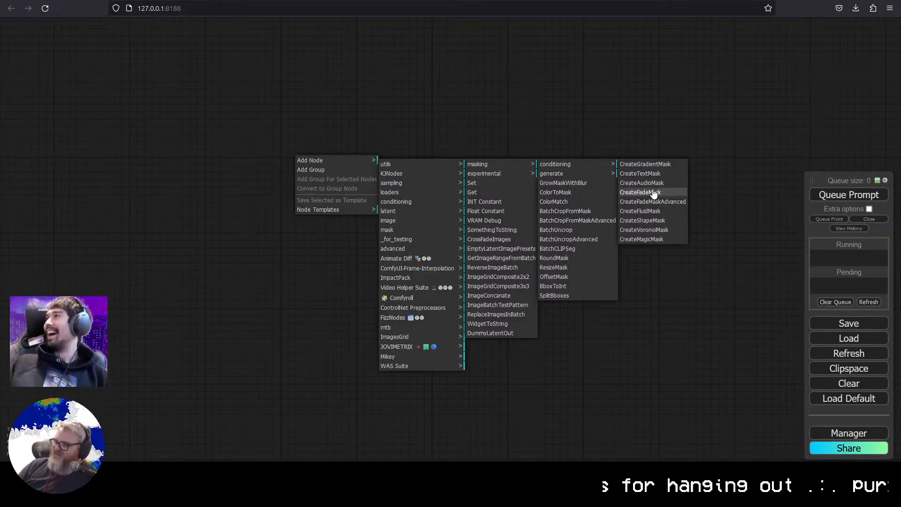
click(655, 230)
drag(413, 149, 149, 179)
drag(358, 255, 452, 254)
key(Delete)
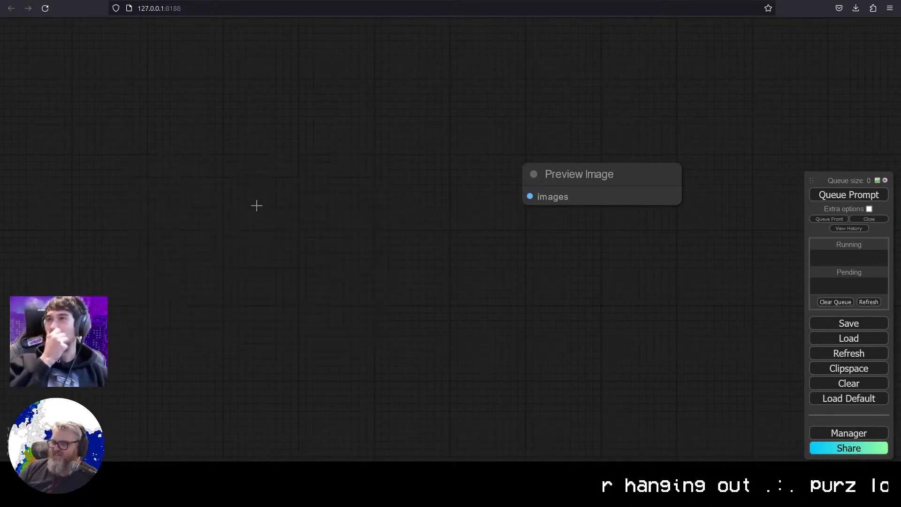
Browse the available nodes for another mask generator, including the JOVIMETRIX Animate, Adjust and Create categories
double_click(258, 206)
double_click(109, 94)
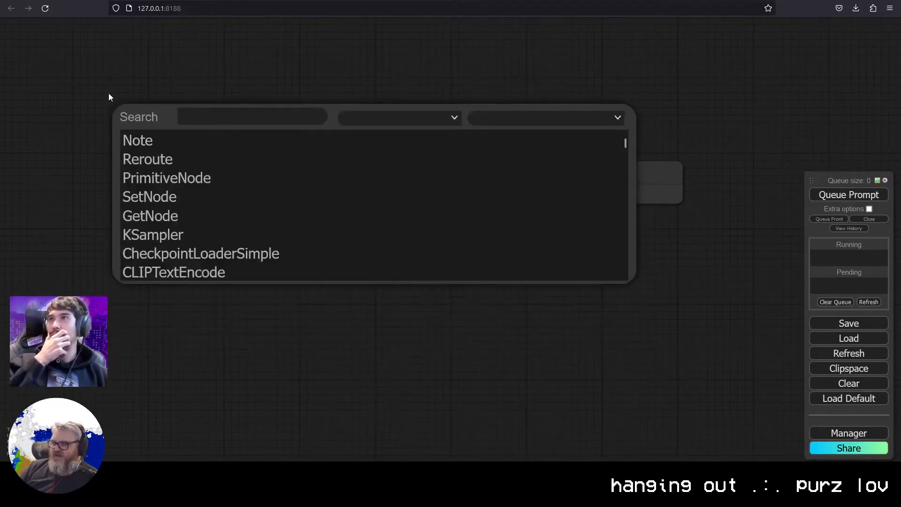
double_click(378, 309)
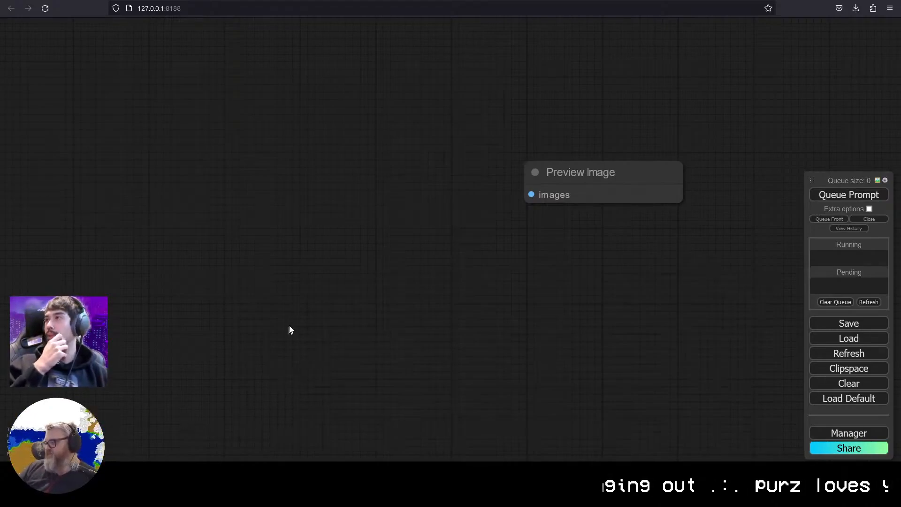
drag(288, 334, 383, 337)
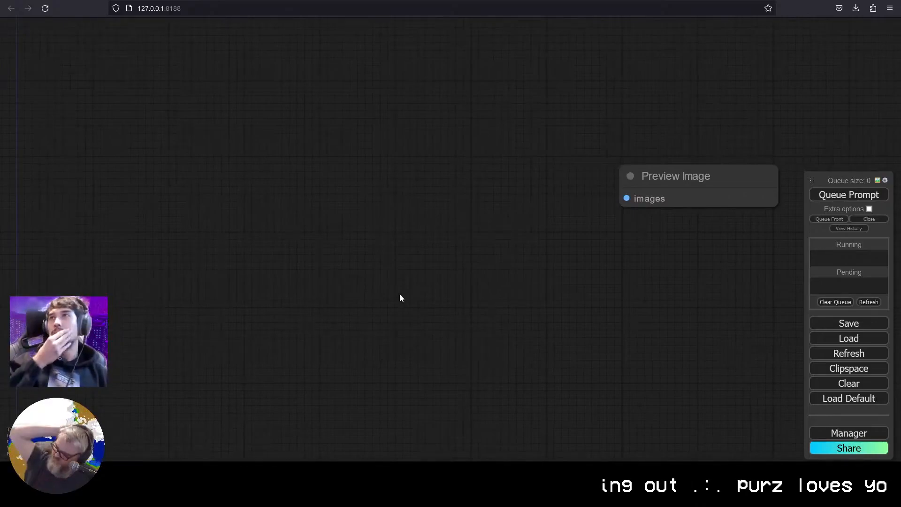
drag(426, 227, 418, 232)
right_click(368, 220)
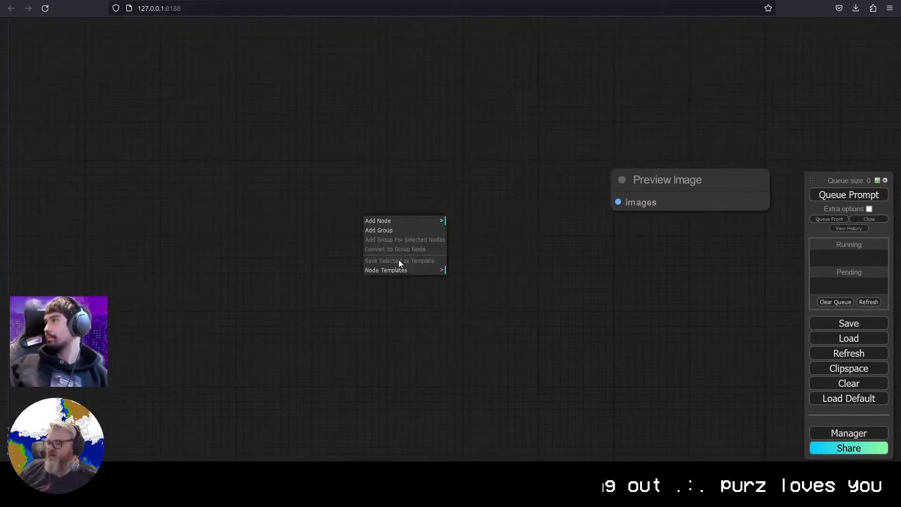
click(408, 221)
click(482, 403)
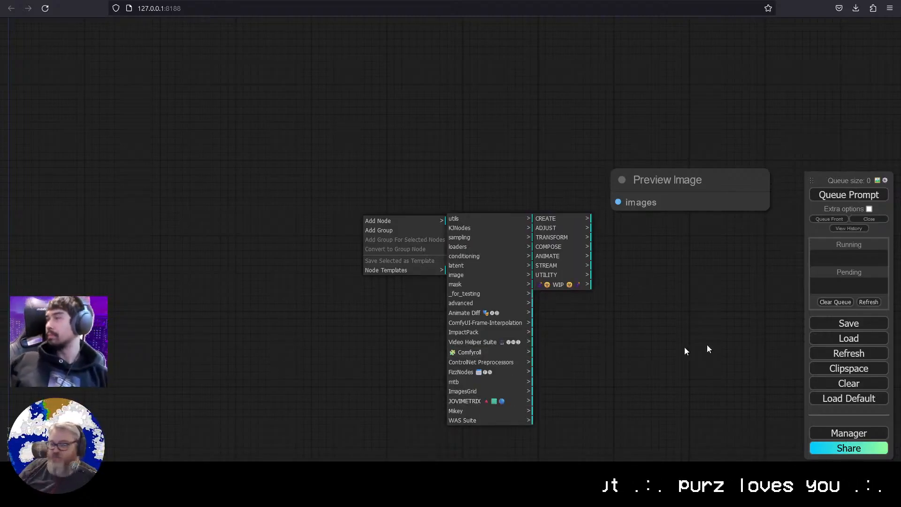
click(546, 257)
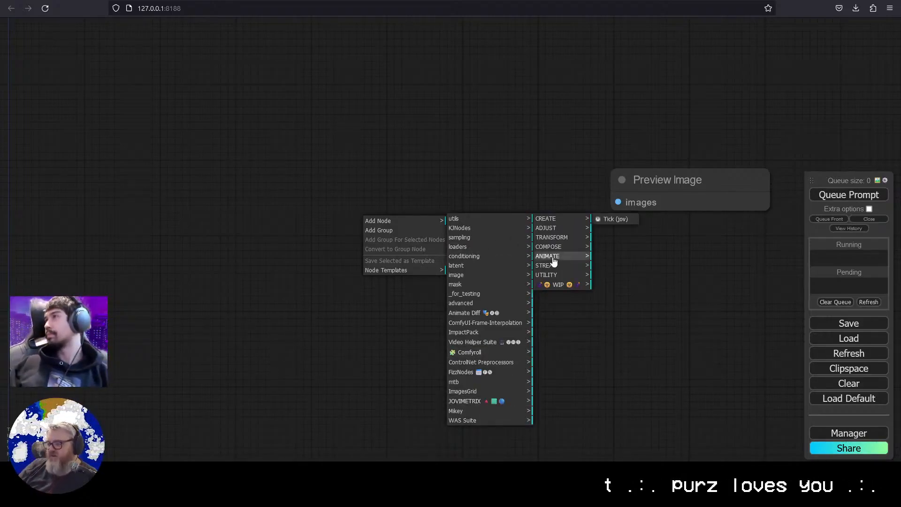
click(553, 230)
click(549, 219)
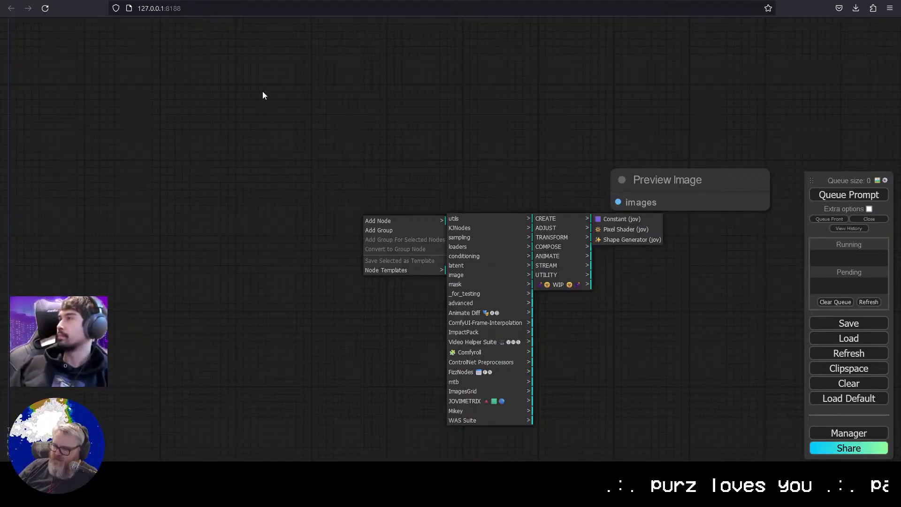
drag(177, 115, 217, 176)
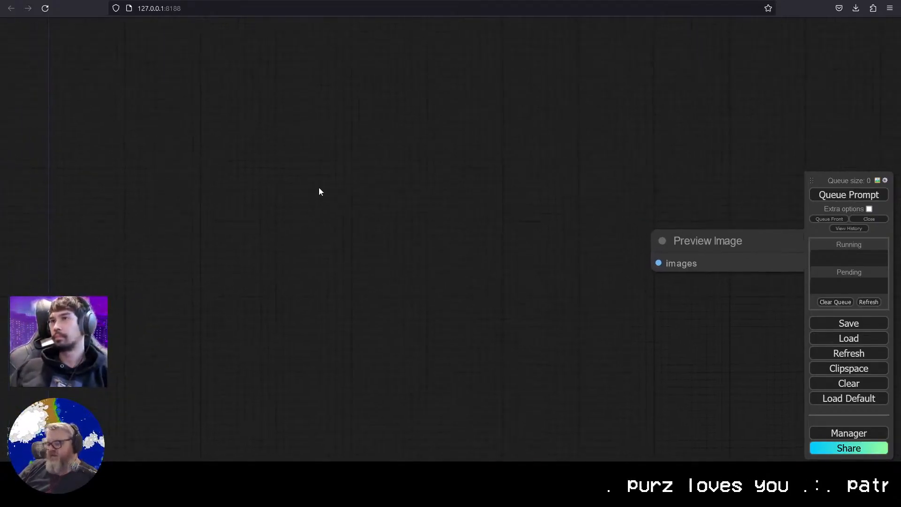
drag(331, 266, 308, 277)
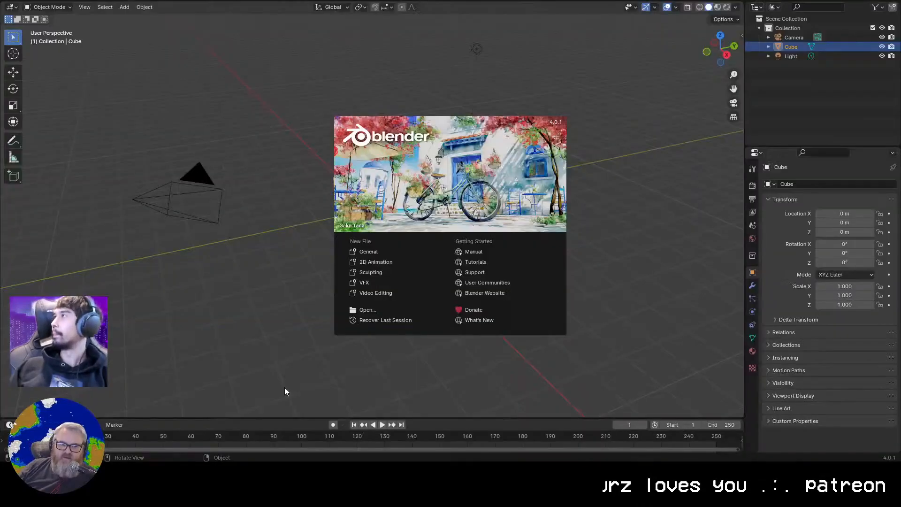
Switch to Blender, start a General scene and replace the default cube with a mesh plane
click(392, 252)
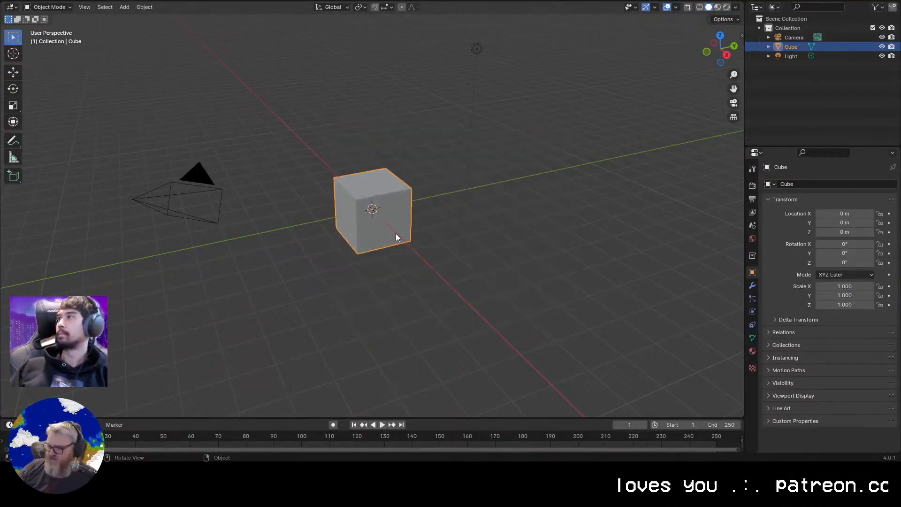
key(Delete)
key(shift+a)
mouse_move(477, 222)
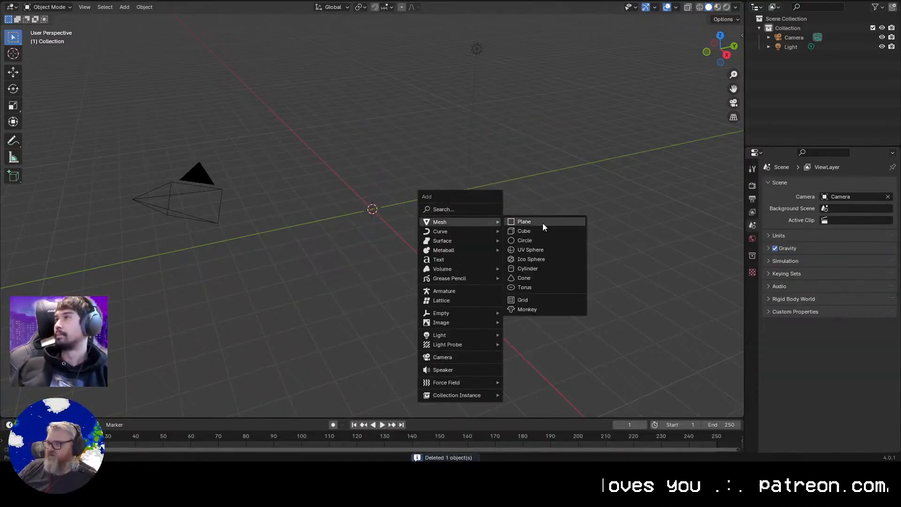
click(529, 223)
Show the plane in the top orthographic view and select it
drag(456, 280, 527, 332)
scroll(416, 274, down, 1)
middle_drag(415, 273, 494, 329)
scroll(470, 333, up, 4)
key(KP_7)
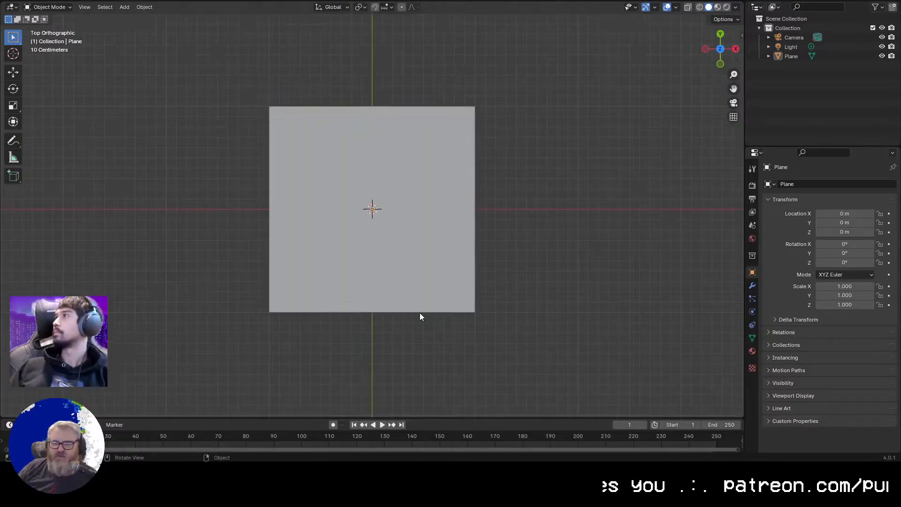
click(439, 264)
Examine the scene's render settings with the Color Management section expanded
click(753, 185)
click(771, 438)
scroll(788, 416, down, 5)
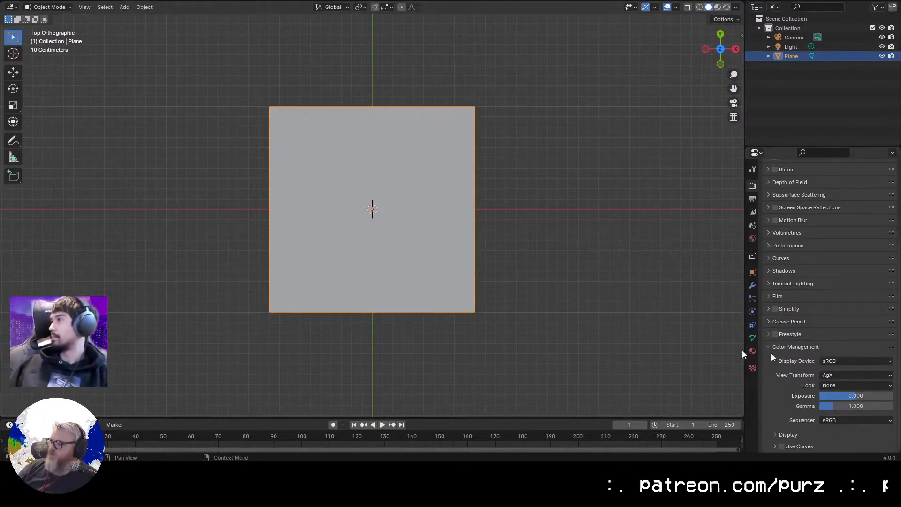
scroll(458, 251, up, 2)
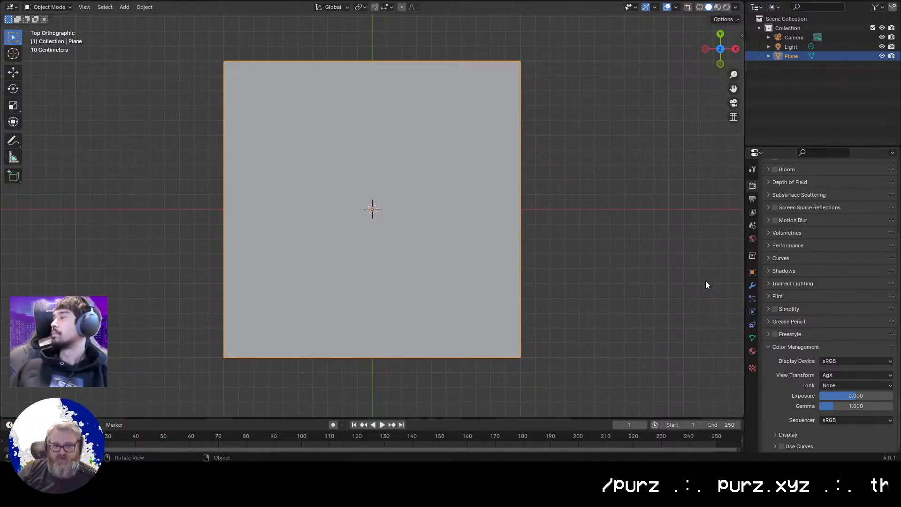
scroll(809, 250, up, 5)
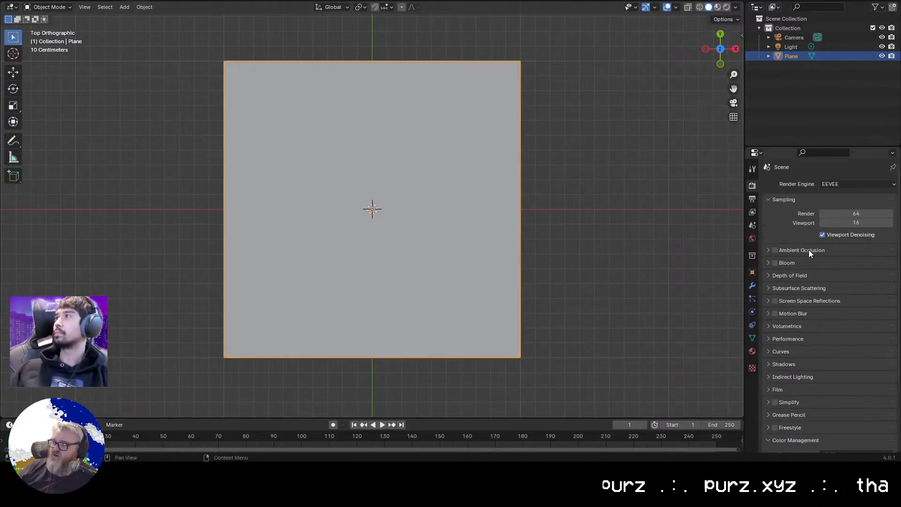
Set the render output resolution to 1024 × 1024 px
click(752, 212)
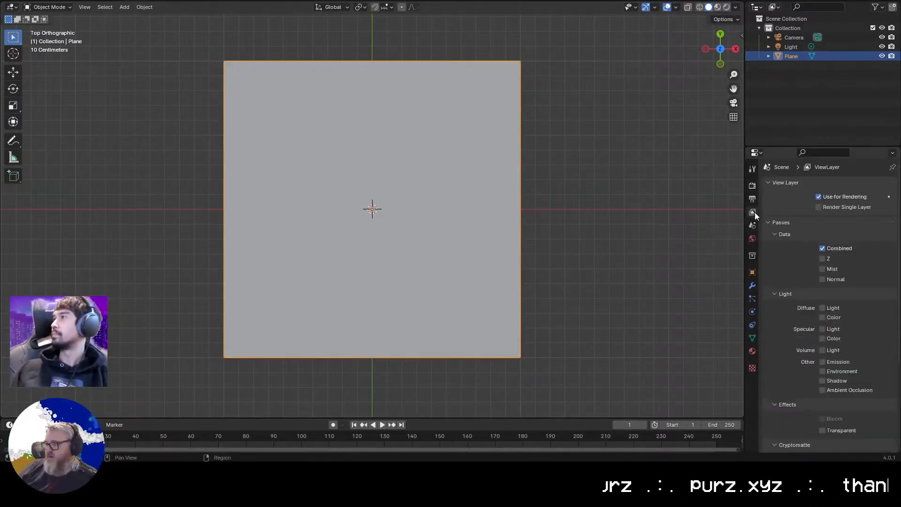
click(752, 199)
scroll(762, 339, down, 3)
scroll(790, 368, up, 3)
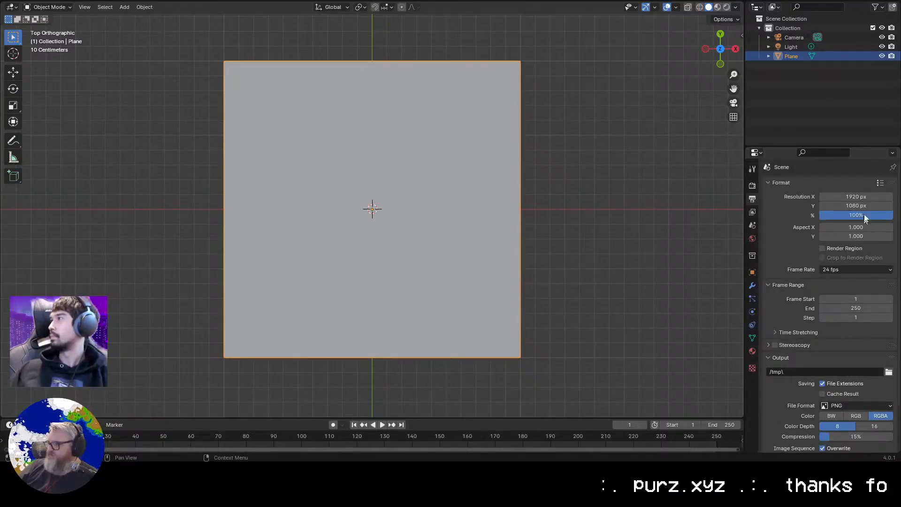
drag(856, 196, 856, 206)
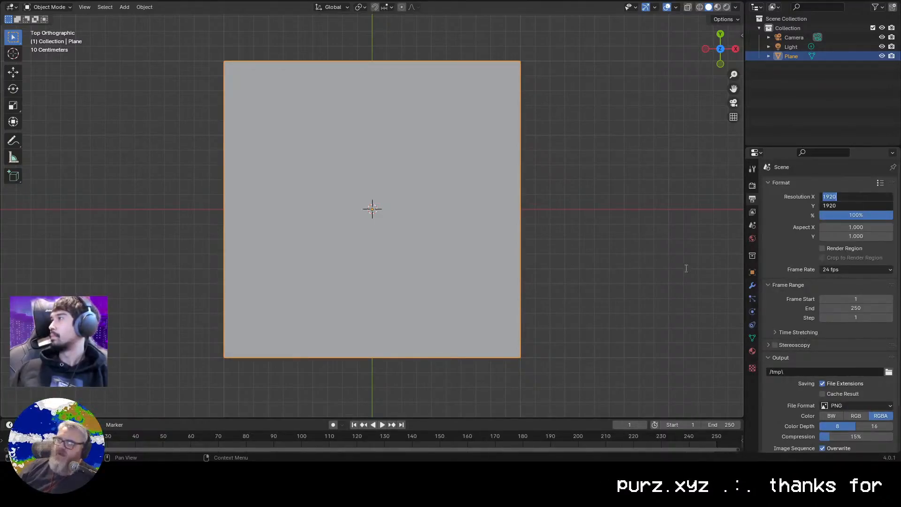
text(1024)
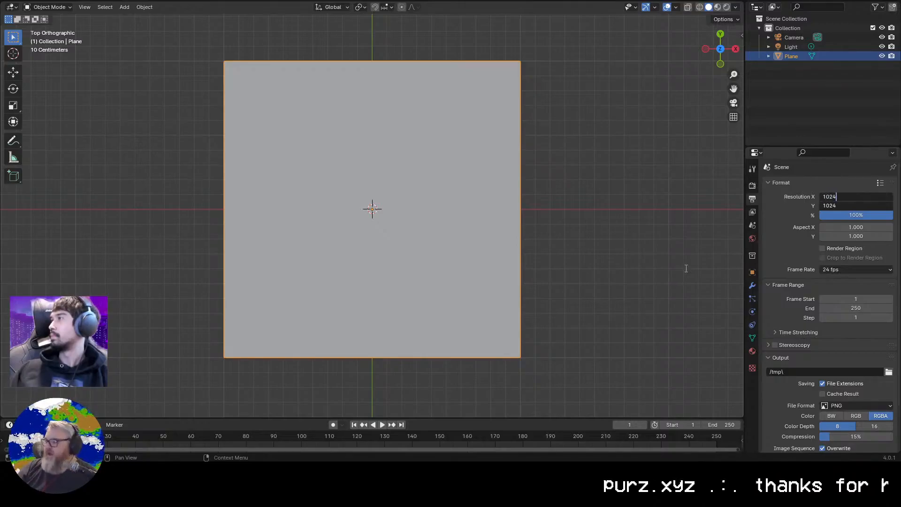
key(Return)
Reset the camera's location and rotation to 0 on all axes
click(792, 39)
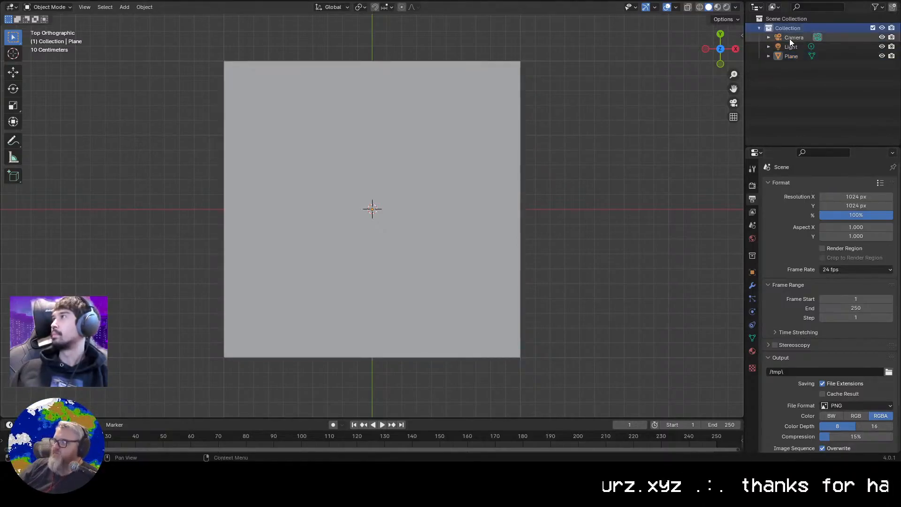
click(817, 37)
middle_drag(632, 316, 540, 221)
scroll(541, 221, down, 4)
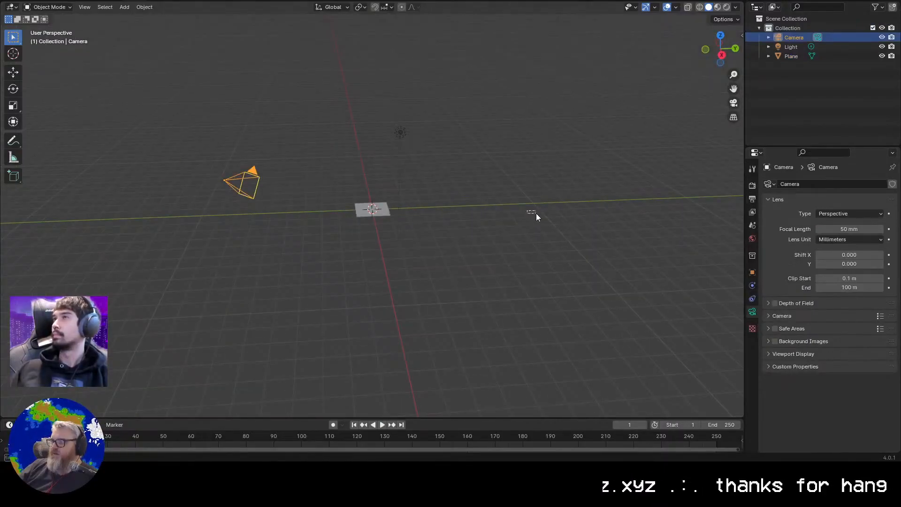
click(532, 215)
click(752, 272)
drag(828, 214, 845, 262)
text(0)
key(Return)
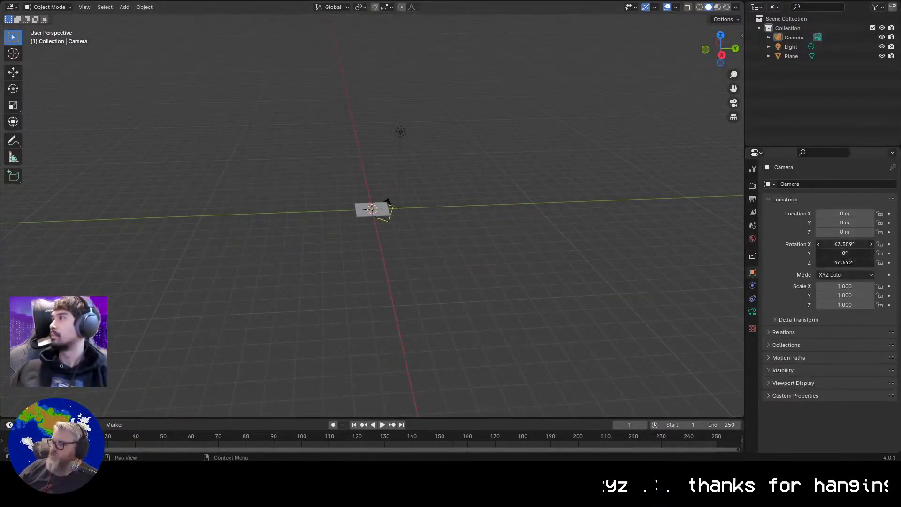
text(0)
key(Return)
Raise the camera straight above the plane to a Z location of 2 m
mouse_move(844, 232)
mouse_down()
mouse_move(859, 231)
mouse_move(846, 232)
mouse_up()
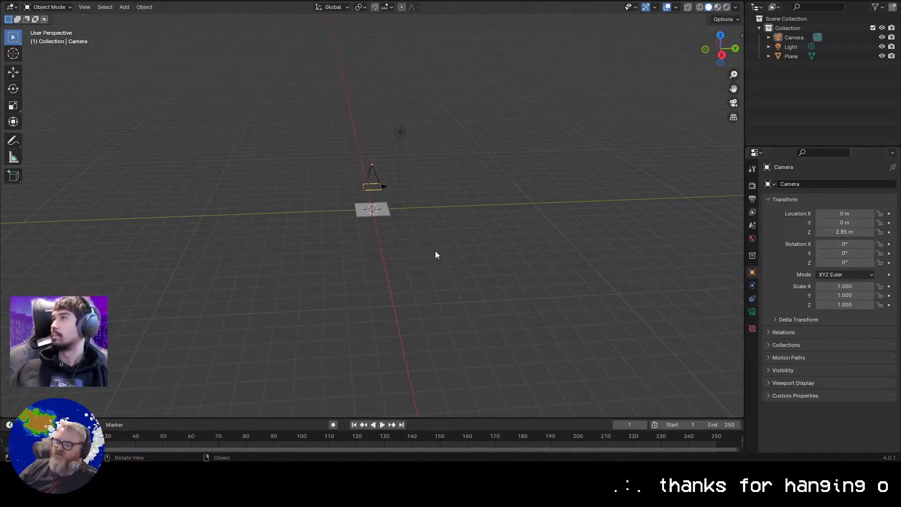
middle_drag(436, 255, 509, 270)
scroll(508, 269, up, 6)
middle_drag(510, 235, 342, 143)
key(ctrl+z)
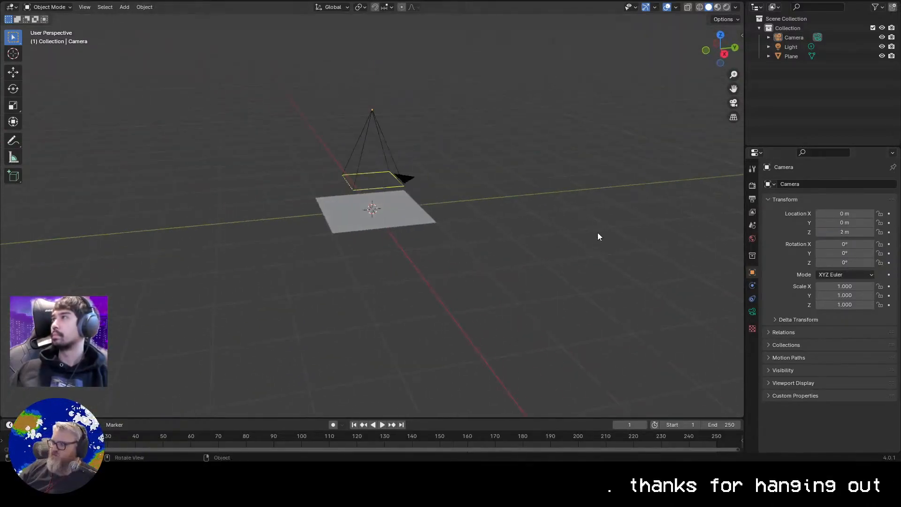
Make the camera orthographic with an orthographic scale of 2
click(752, 314)
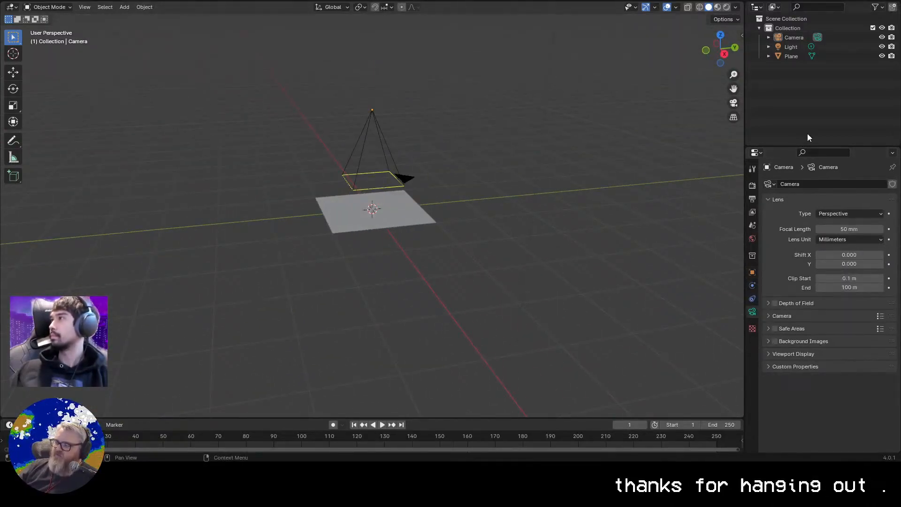
click(840, 212)
click(844, 237)
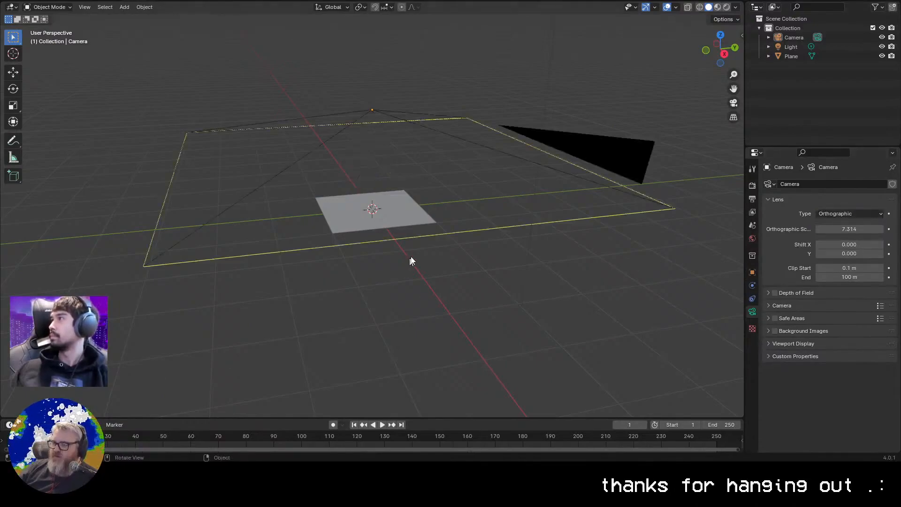
click(845, 229)
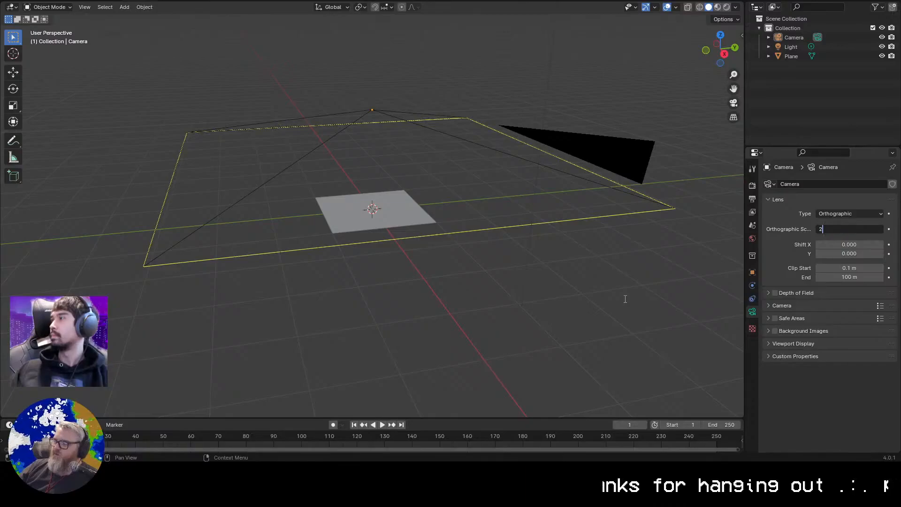
key(Return)
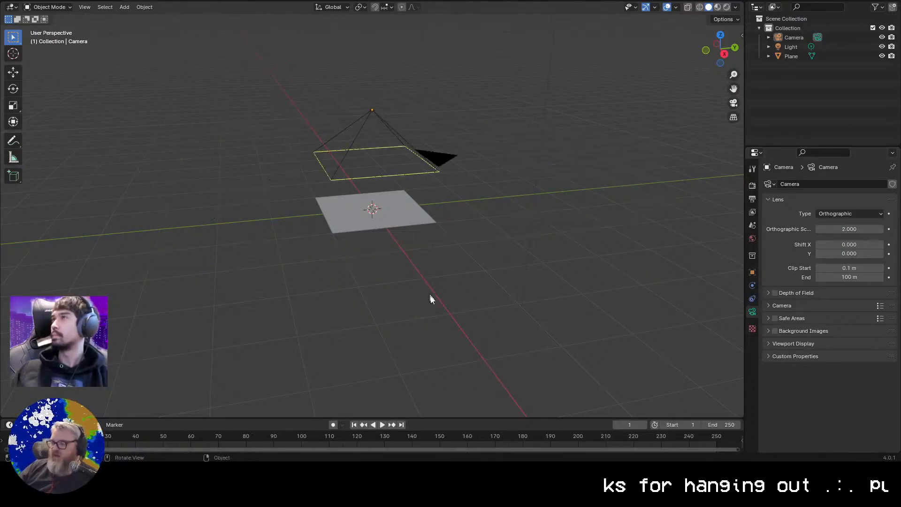
View the plane through the camera and hide the viewport overlays
middle_drag(418, 266, 629, 279)
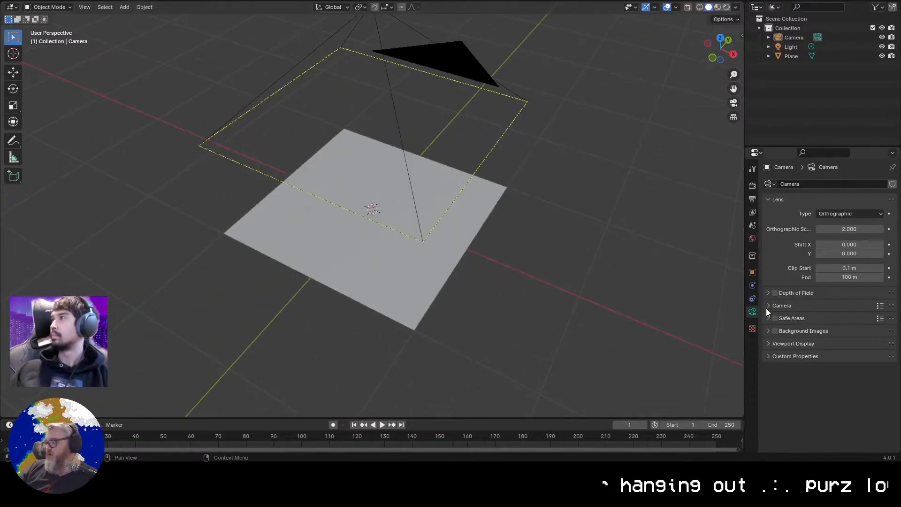
key(KP_0)
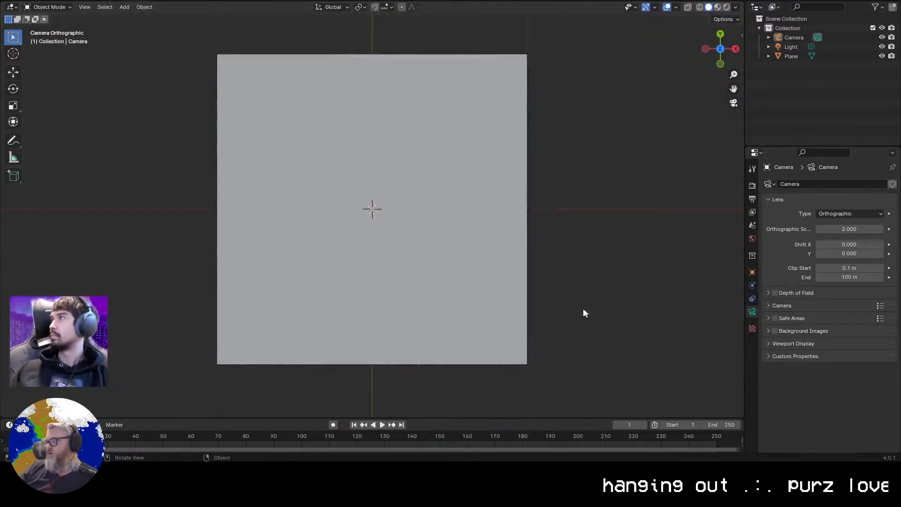
scroll(357, 284, up, 4)
scroll(373, 311, down, 1)
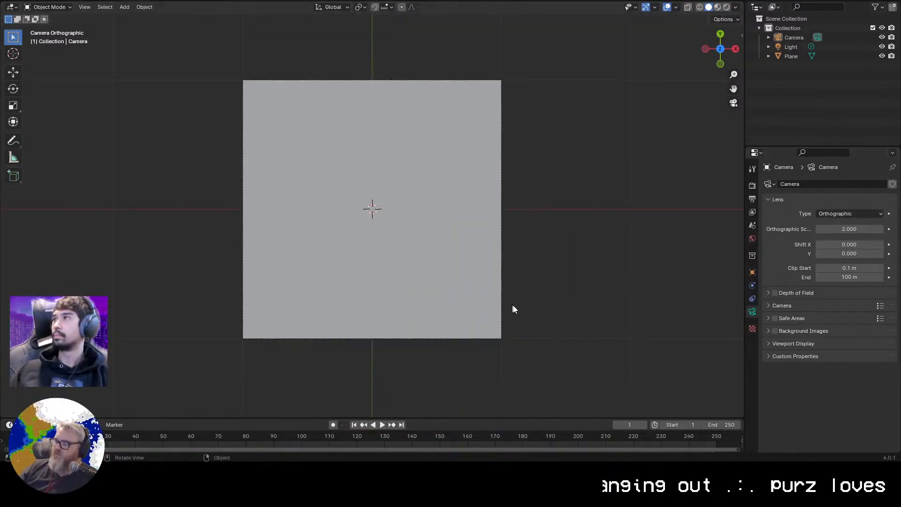
click(752, 185)
click(752, 199)
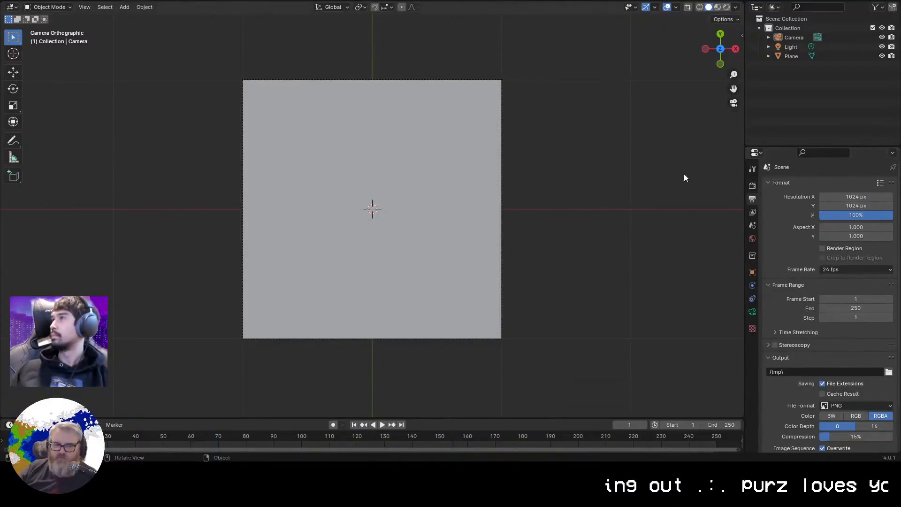
key(shift+alt+z)
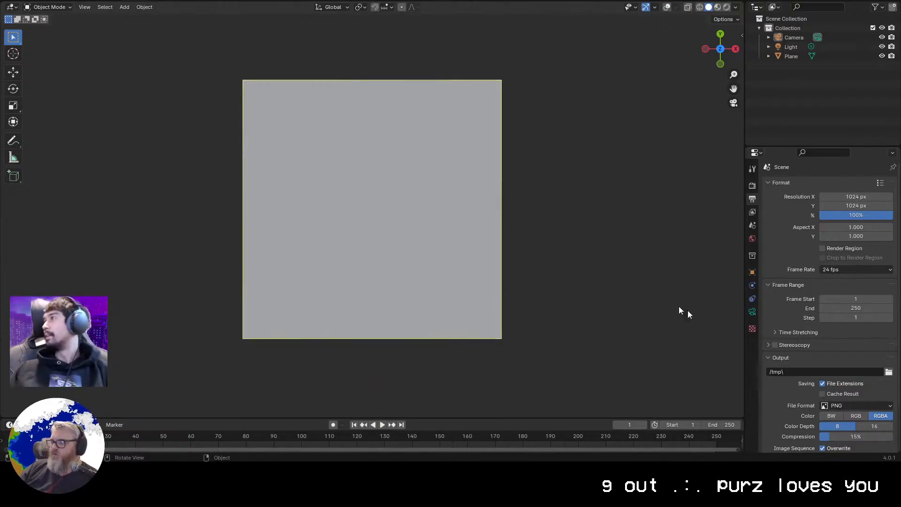
Try Display P3 as the color management display device and return it to sRGB
click(752, 185)
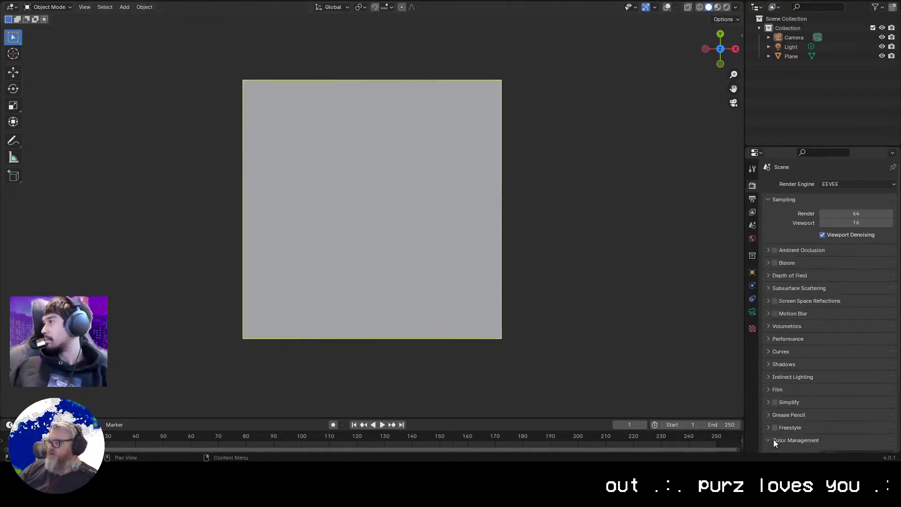
scroll(772, 439, down, 5)
click(857, 363)
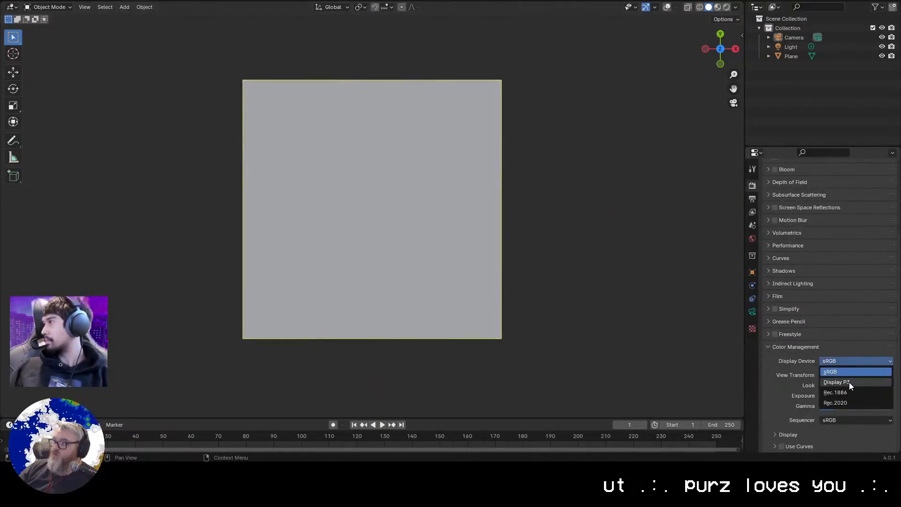
click(849, 382)
click(846, 361)
click(840, 371)
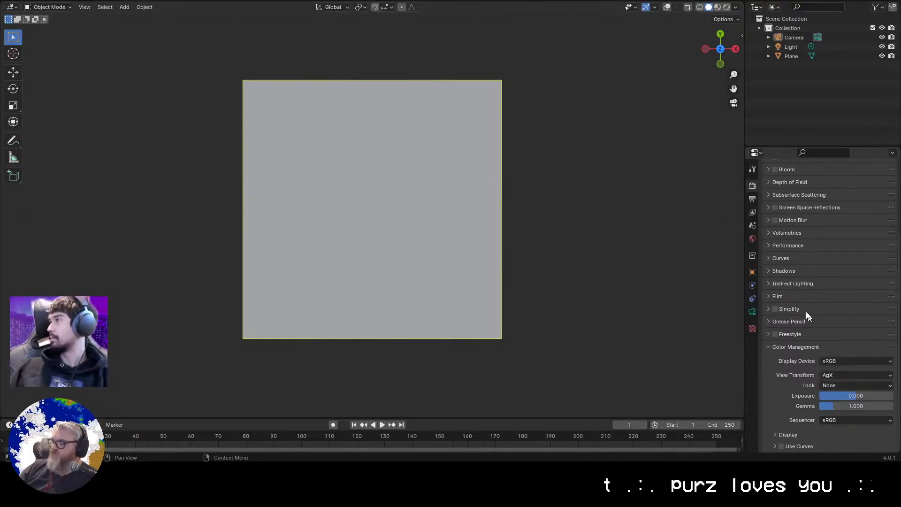
Switch the viewport to rendered shading and set the scene's view transform to Standard
click(726, 7)
click(857, 375)
click(843, 390)
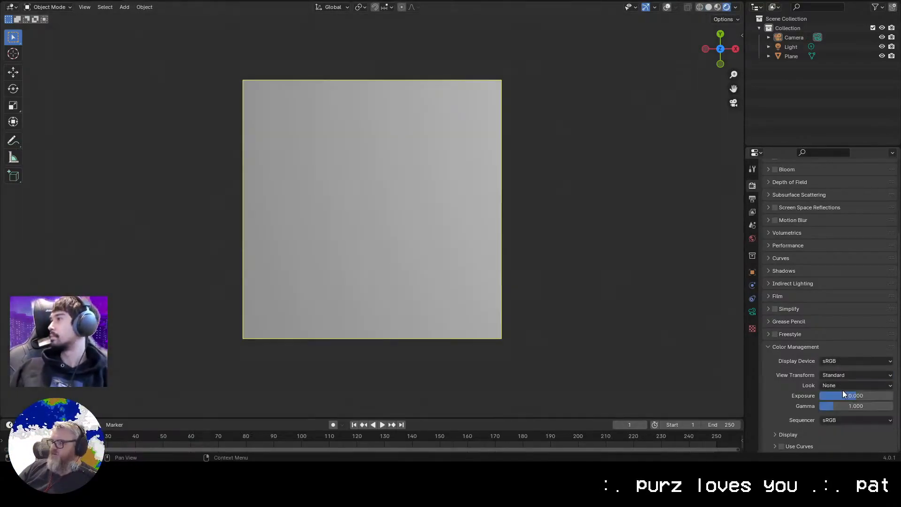
Compare the AgX and Filmic view transforms on the rendered plane and return to Standard
click(828, 376)
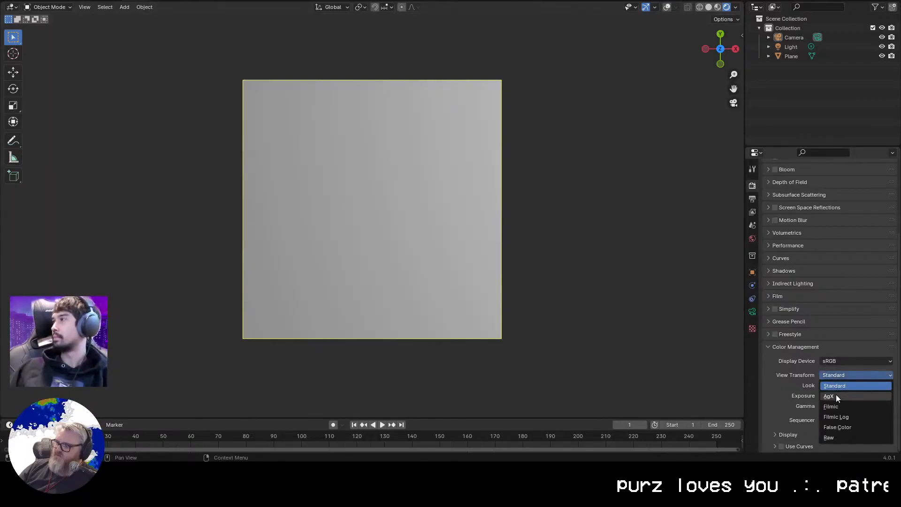
click(836, 394)
click(830, 380)
click(835, 406)
click(832, 376)
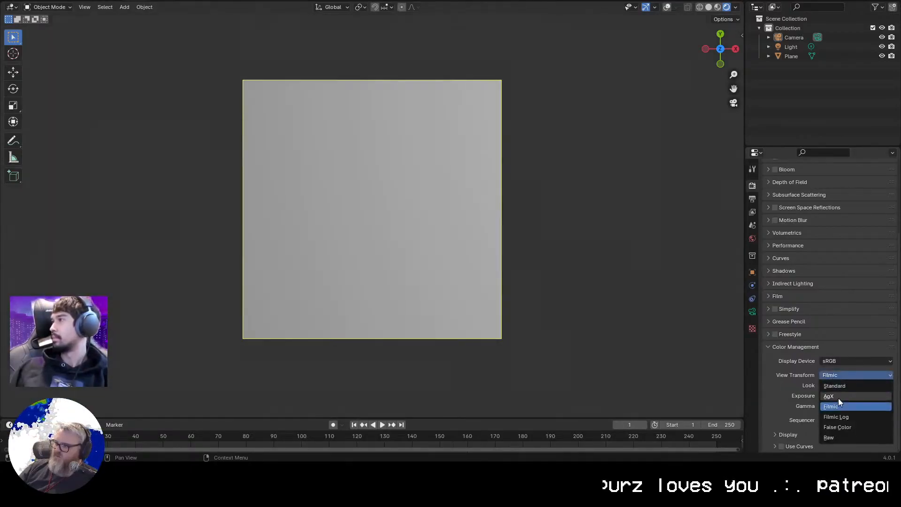
click(835, 389)
click(827, 376)
click(832, 377)
click(831, 378)
click(833, 385)
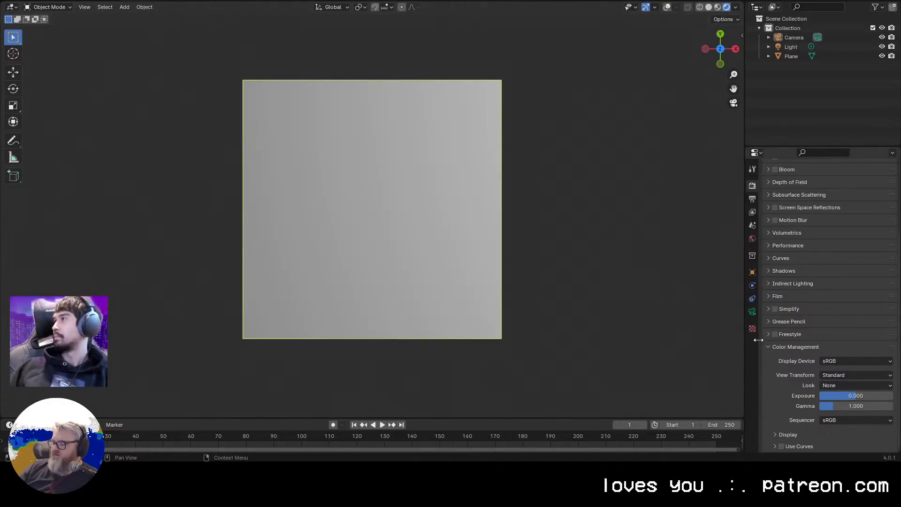
click(752, 312)
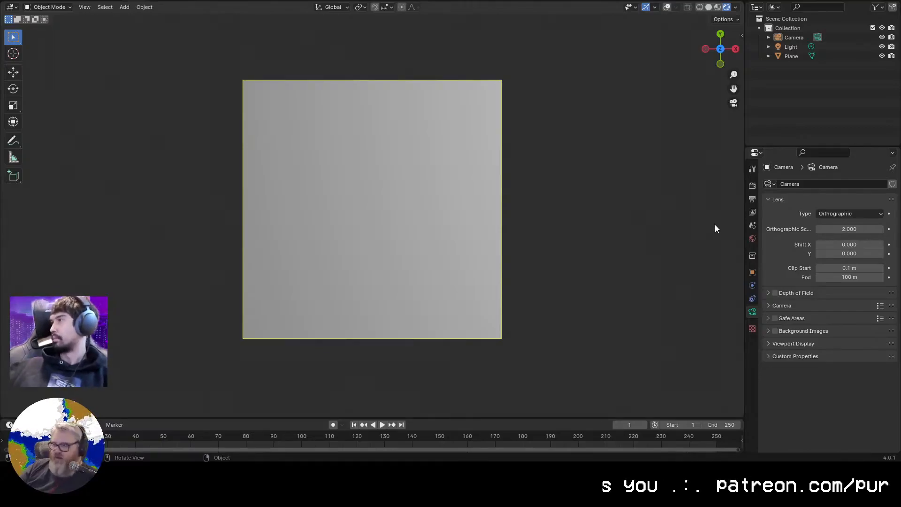
click(752, 273)
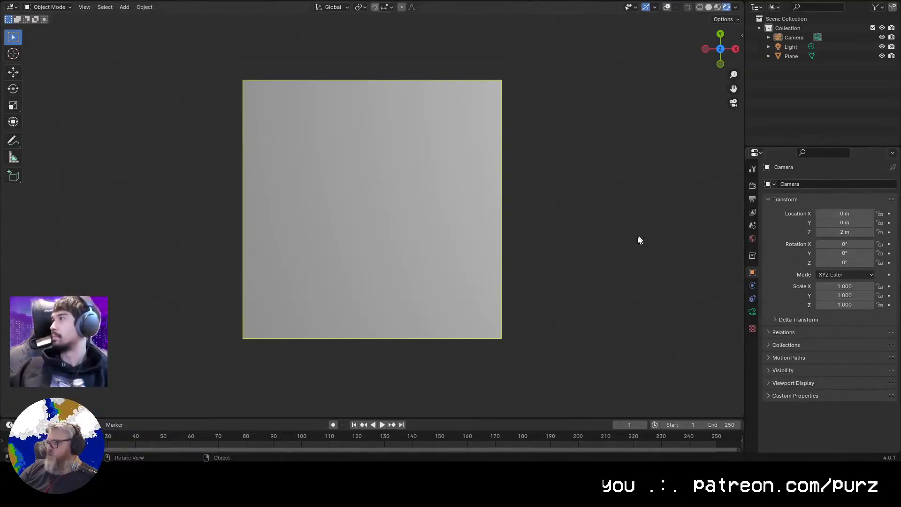
click(752, 238)
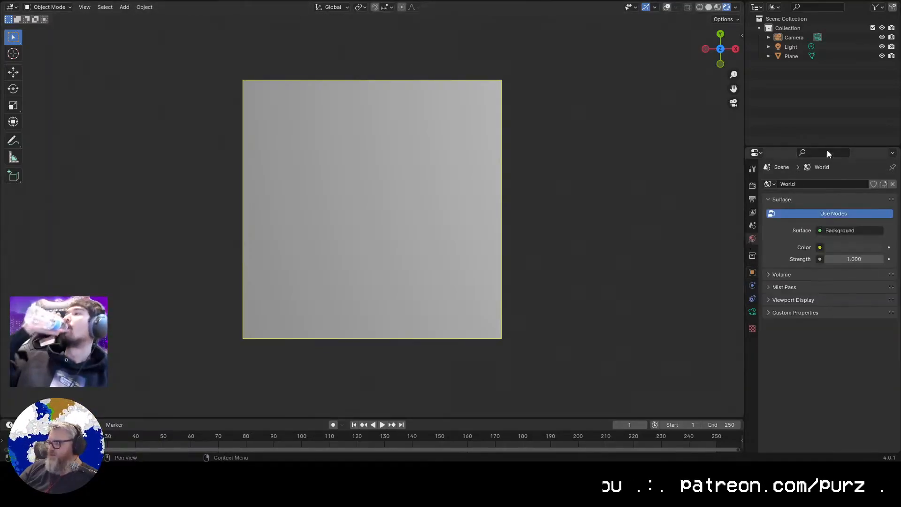
Give the plane a new material with an Emission shader as its surface
click(791, 56)
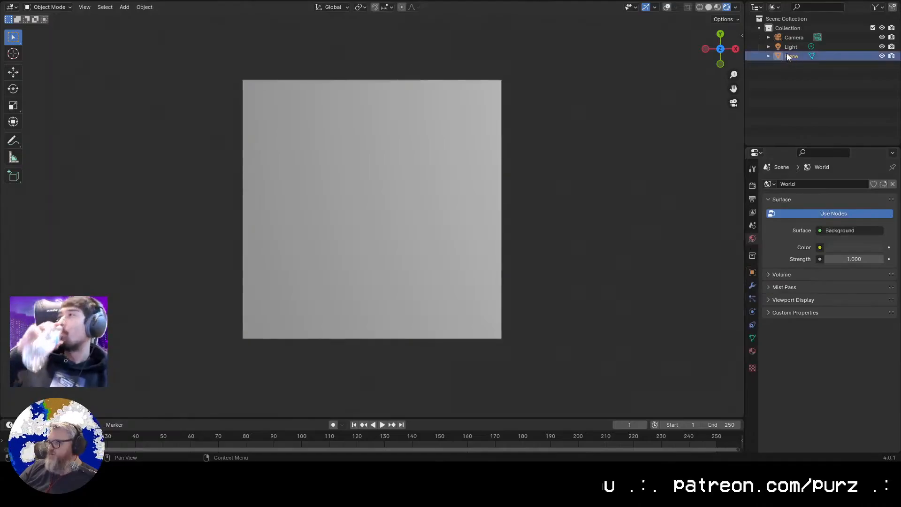
click(752, 351)
click(833, 223)
click(850, 283)
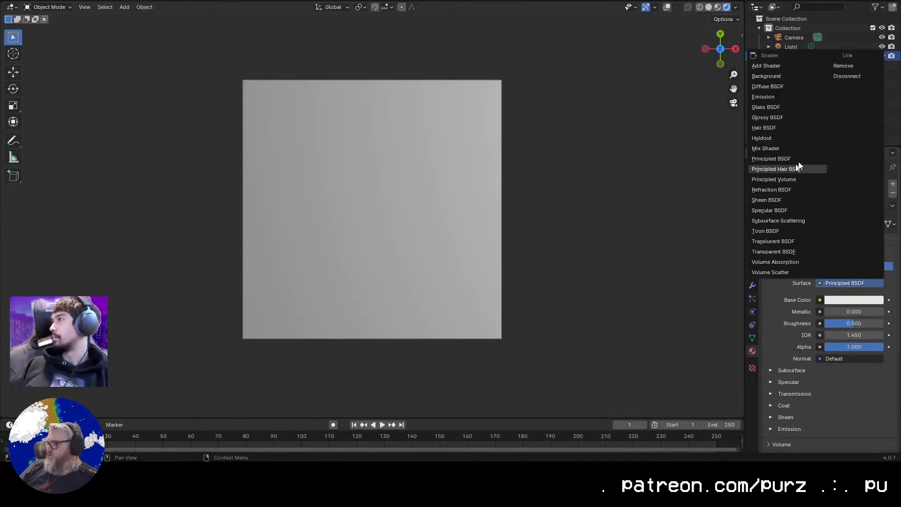
click(799, 98)
click(572, 322)
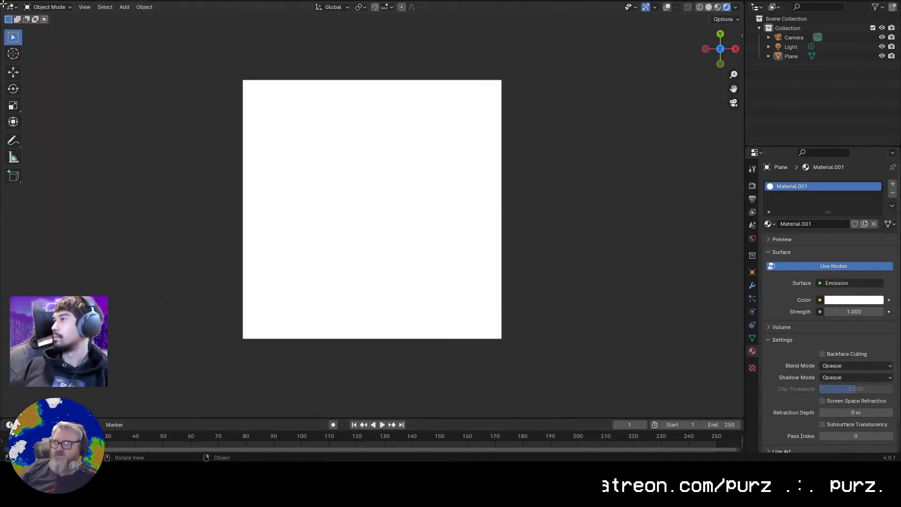
Split off a Shader Editor area beside the 3D viewport, with its sidebar hidden, and widen it to show the plane's material nodes
drag(3, 5, 326, 18)
click(13, 6)
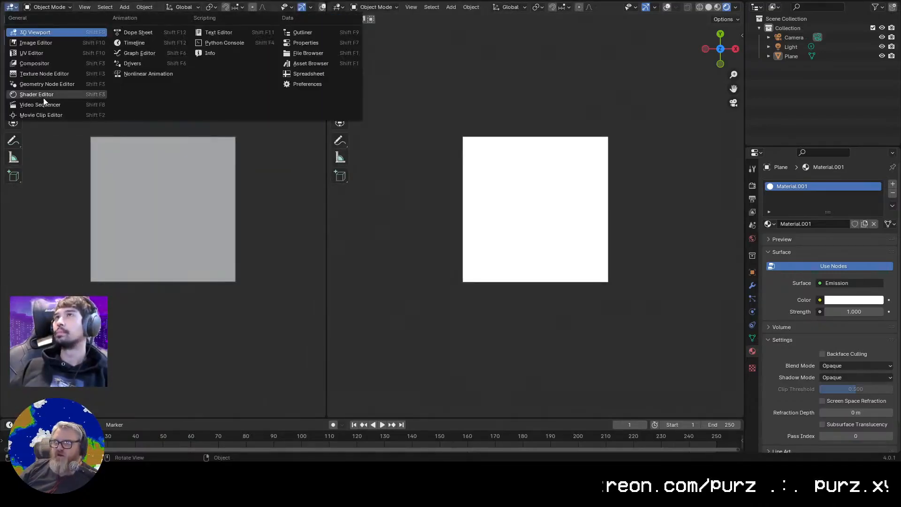
click(38, 95)
key(n)
scroll(238, 306, up, 3)
scroll(238, 309, up, 2)
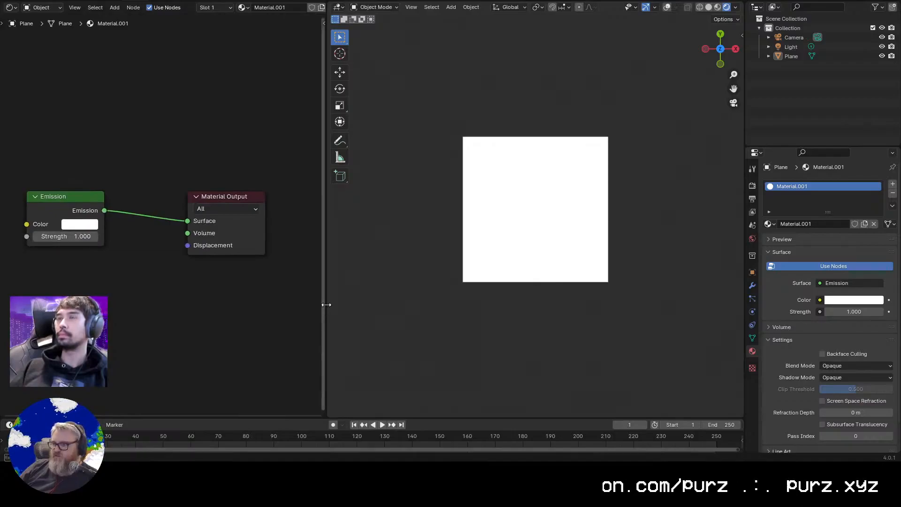
drag(327, 305, 461, 305)
scroll(301, 320, up, 1)
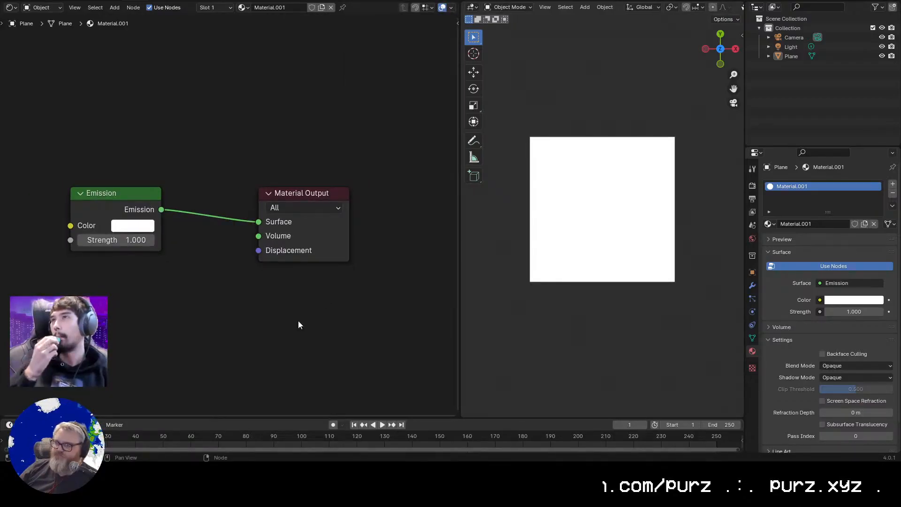
middle_drag(301, 323, 299, 267)
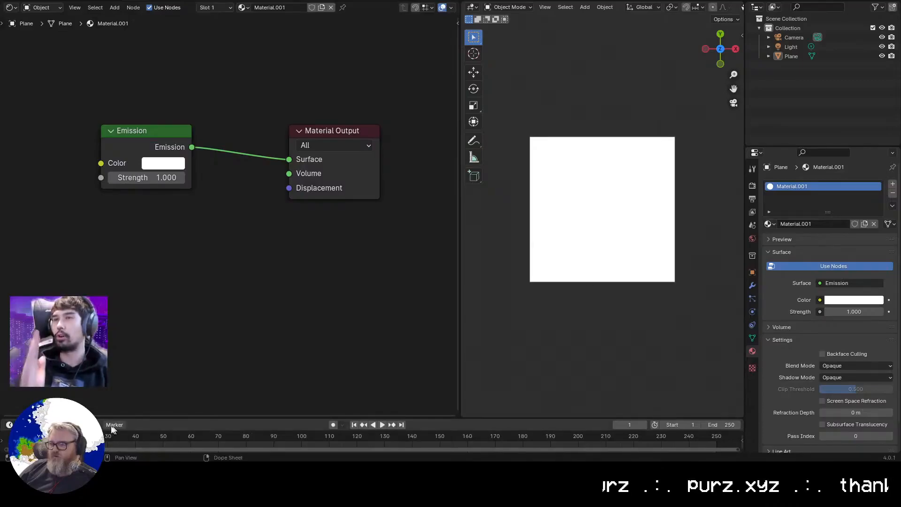
Turn the timeline area into an enlarged Video Sequencer and place Jeffufu_-_Drifting_Skyline_v8.wav in channel 1 from the first frame
click(9, 425)
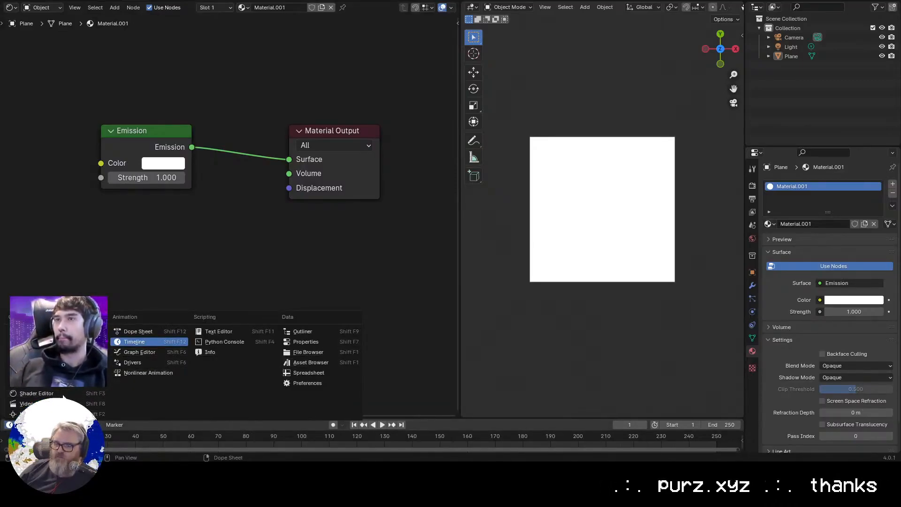
click(28, 403)
drag(196, 418, 216, 187)
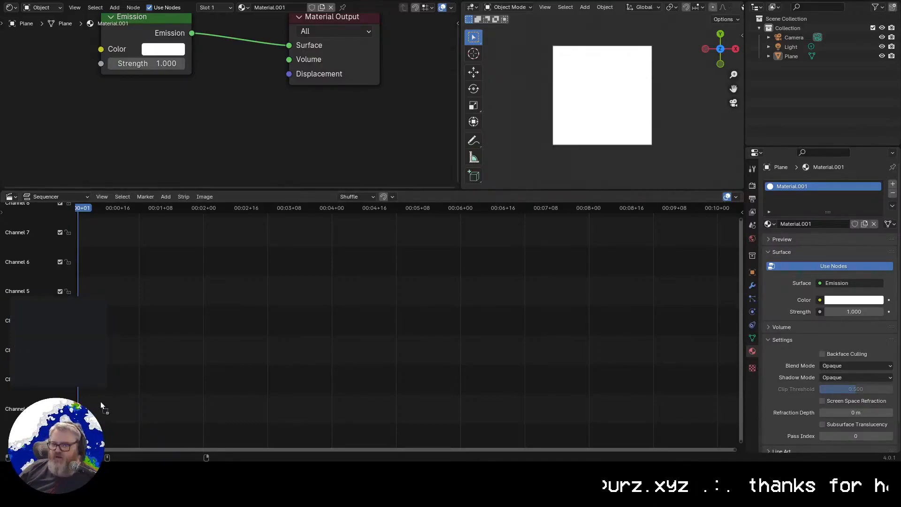
drag(101, 404, 101, 407)
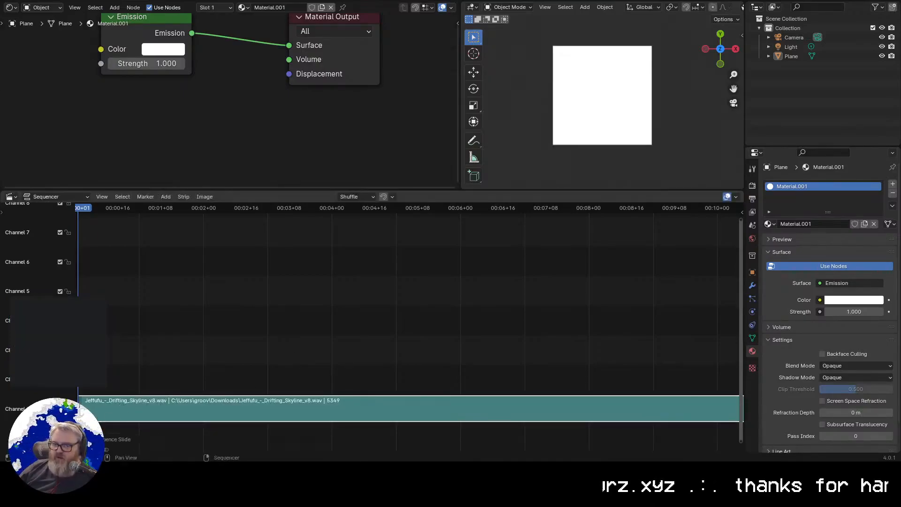
click(114, 412)
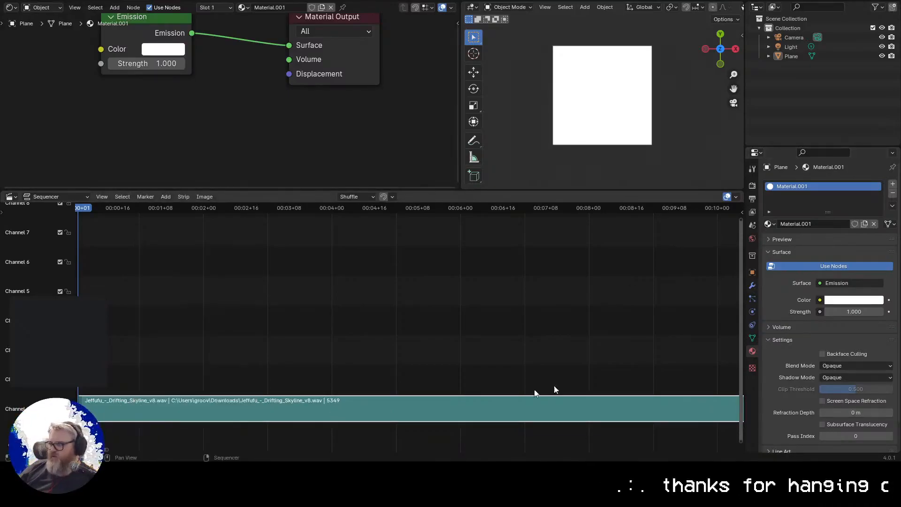
Show the song strip's properties and lower its volume to 0.1 while playing it back, trying 0.4 and 0.2 on the way
key(n)
click(685, 241)
text(0.4)
key(Return)
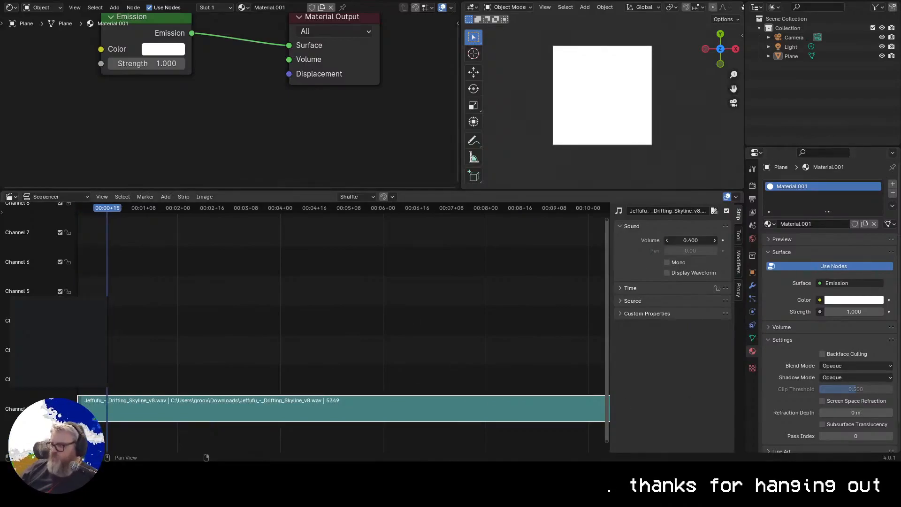
text(0.2)
key(Return)
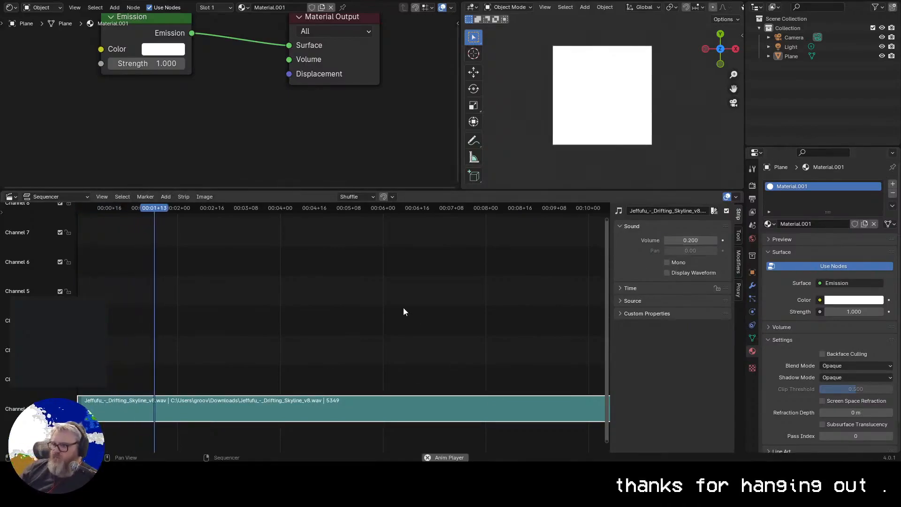
click(686, 240)
text(0.1)
key(Return)
key(space)
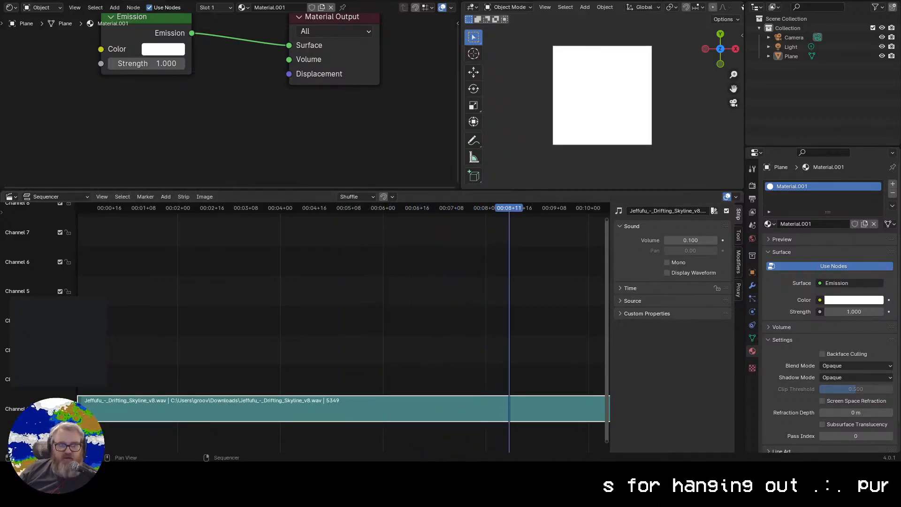
Place drifting_skyline_kicks.wav in channel 2, aligned with the song's start, and set its volume to 0
drag(241, 364, 237, 381)
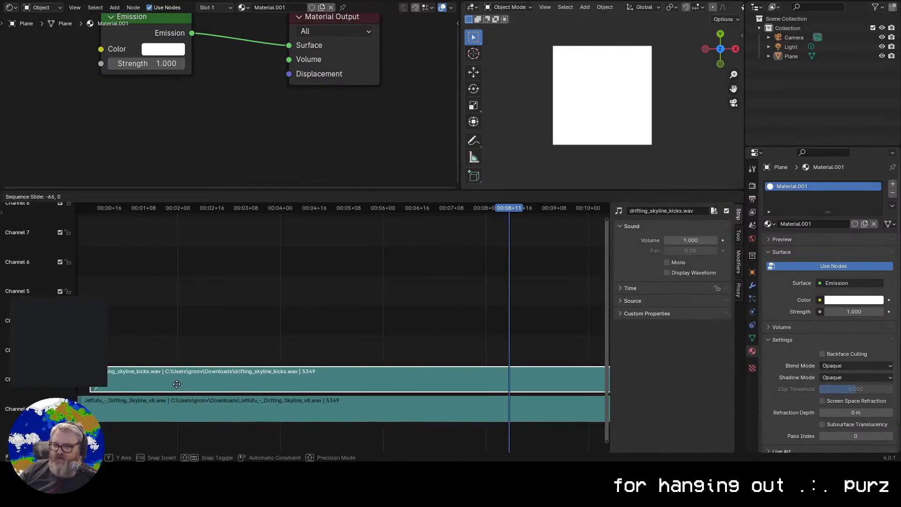
click(169, 386)
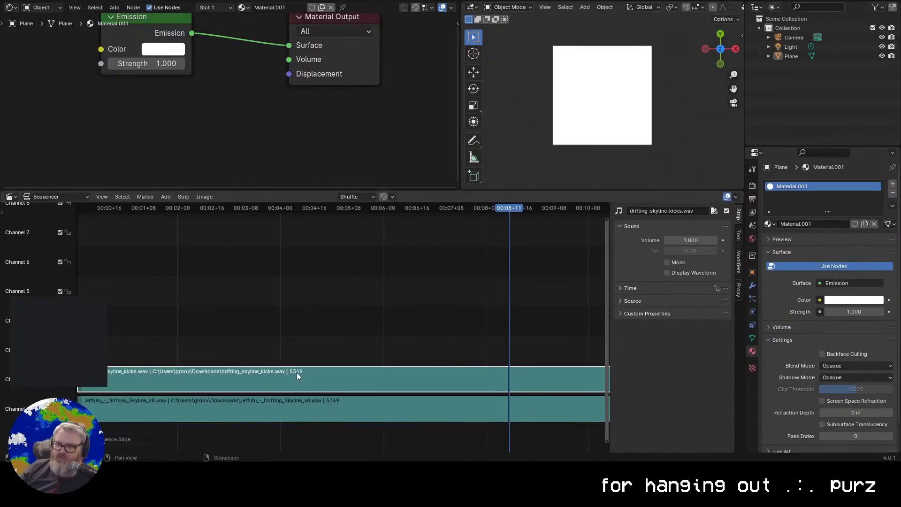
click(315, 418)
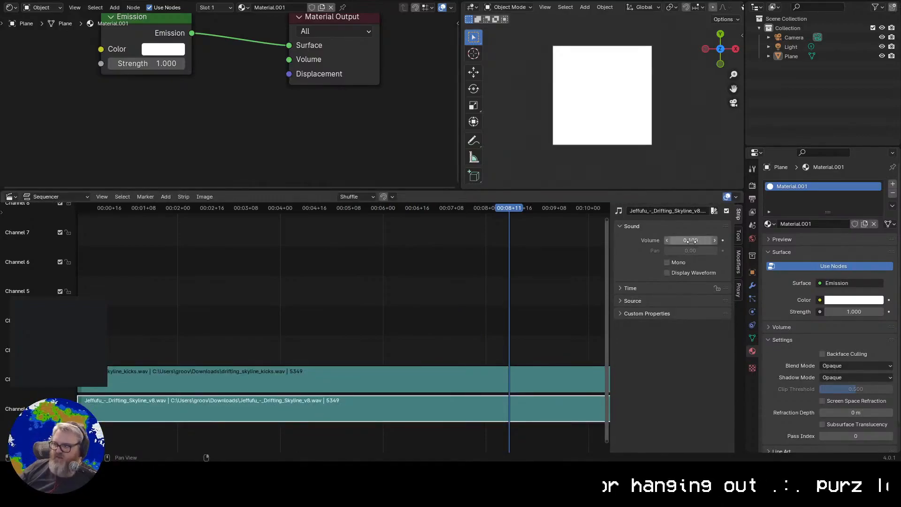
click(514, 384)
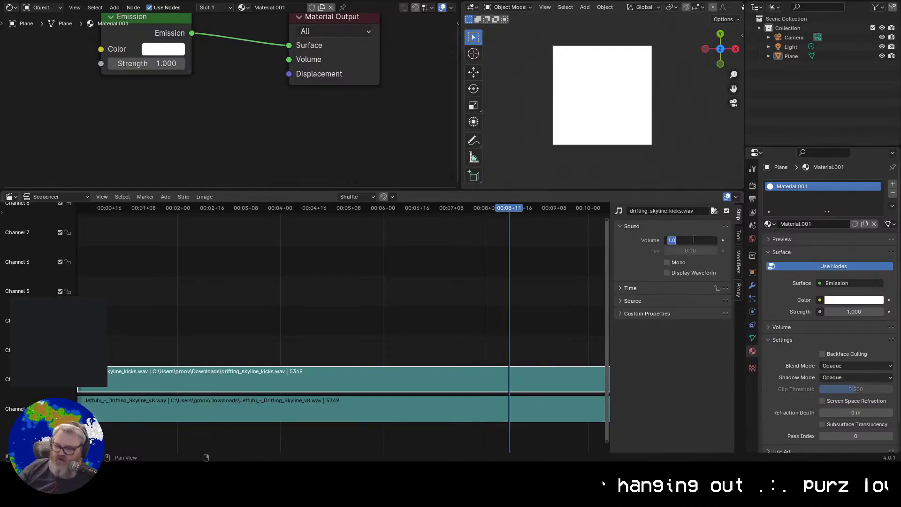
text(0)
key(Return)
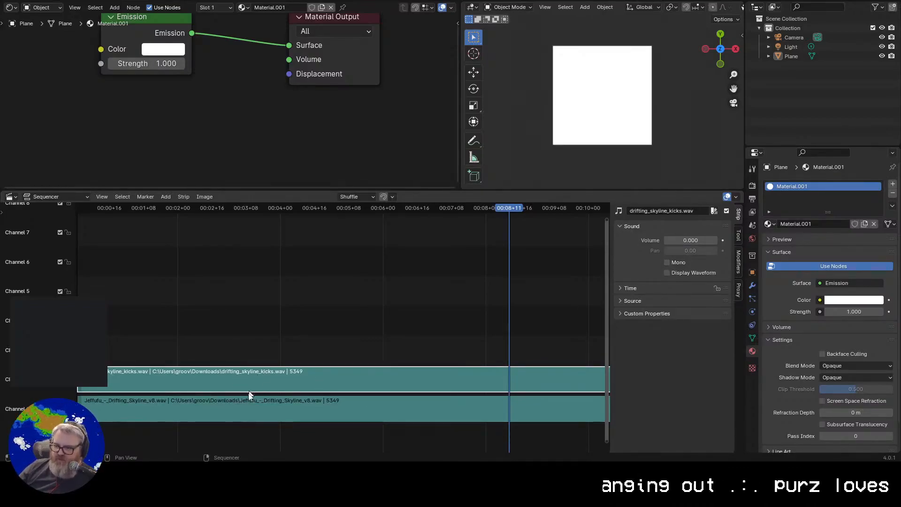
Play the song strip from the beginning of the sequence
click(235, 411)
drag(505, 211, 82, 213)
key(space)
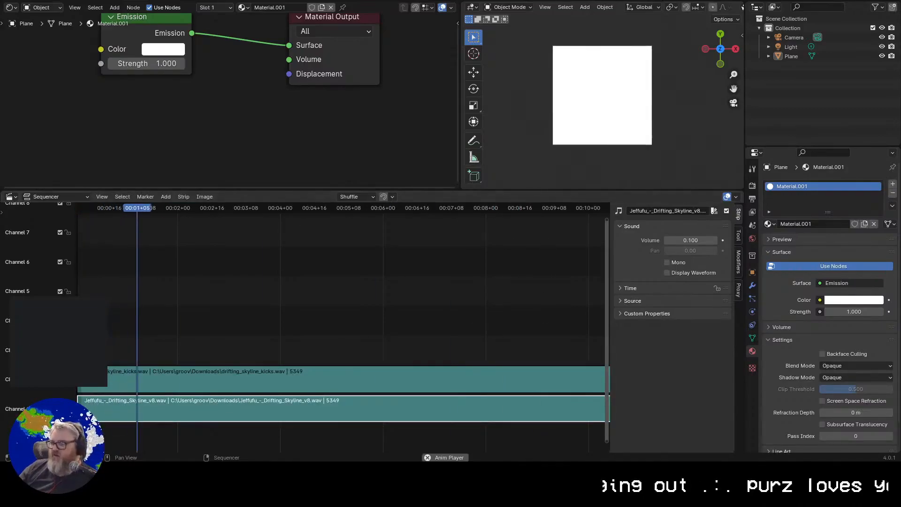
scroll(340, 305, down, 10)
ctrl+middle_drag(541, 231, 542, 232)
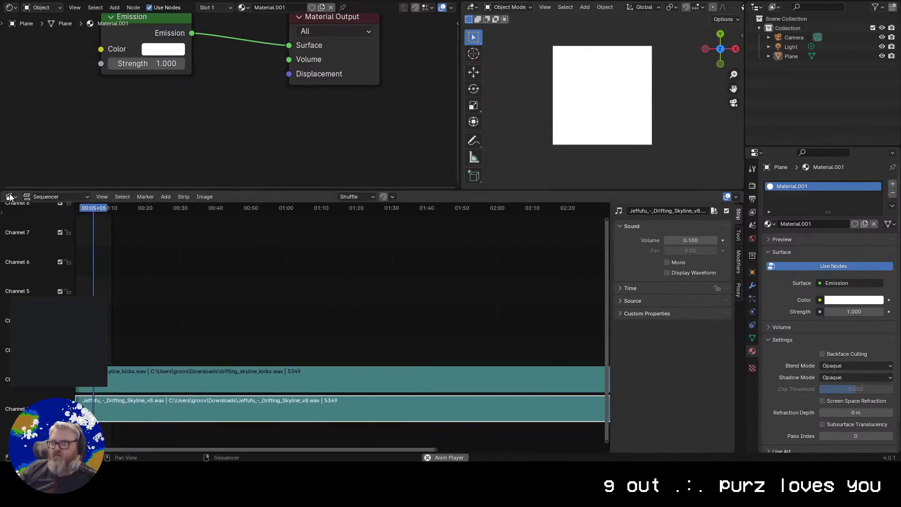
Split off a Timeline area between the Shader Editor and the Video Sequencer
drag(3, 187, 14, 148)
click(10, 155)
click(9, 155)
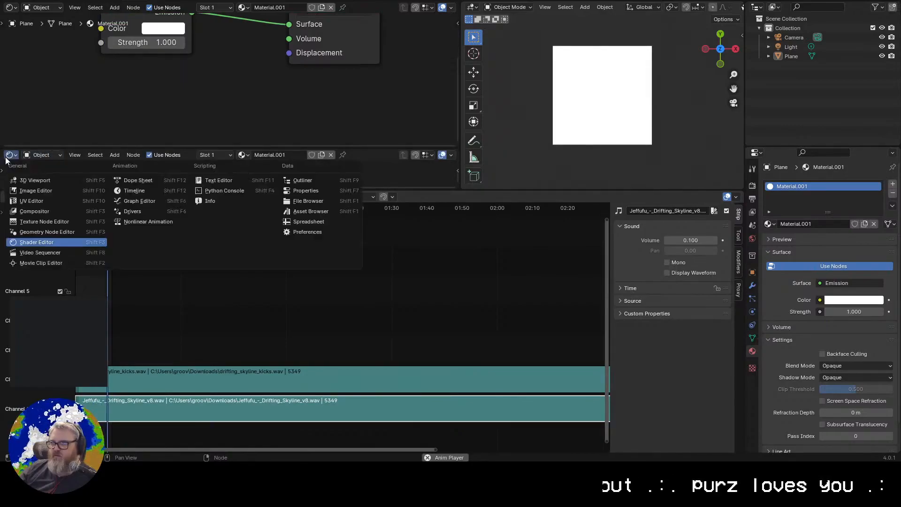
click(154, 191)
Extend the scene's end frame to 5367 to cover the whole song and return the playhead to frame 0
drag(442, 154, 437, 427)
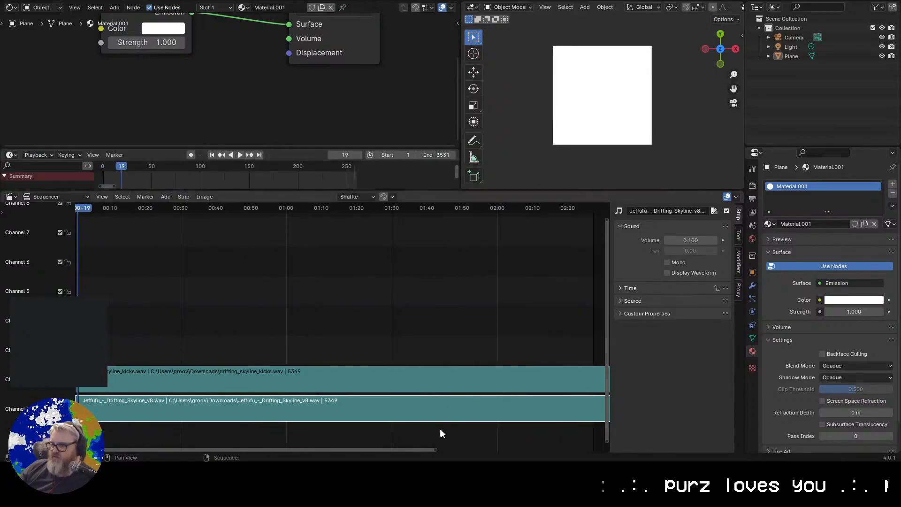
scroll(437, 427, down, 4)
drag(442, 154, 473, 154)
drag(122, 209, 70, 209)
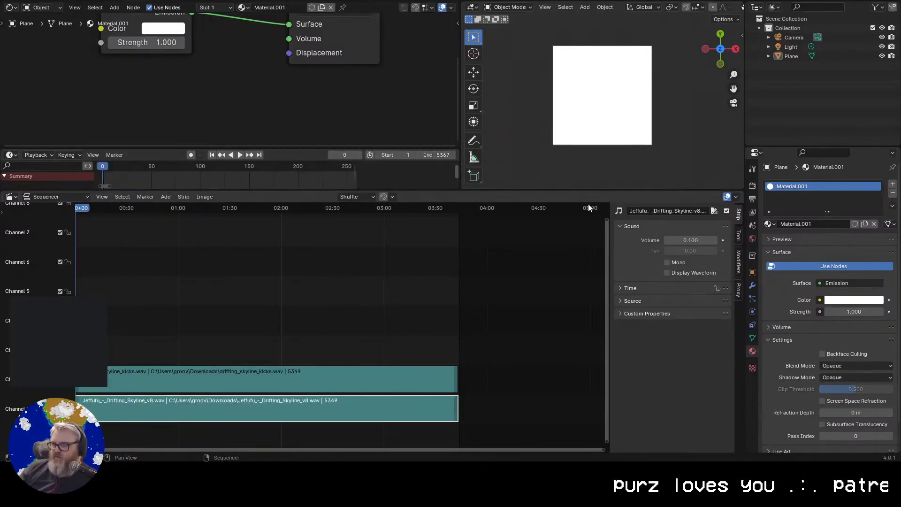
Play the sequence from about the one-minute mark and set the kicks strip's volume to 0.1
key(space)
click(182, 208)
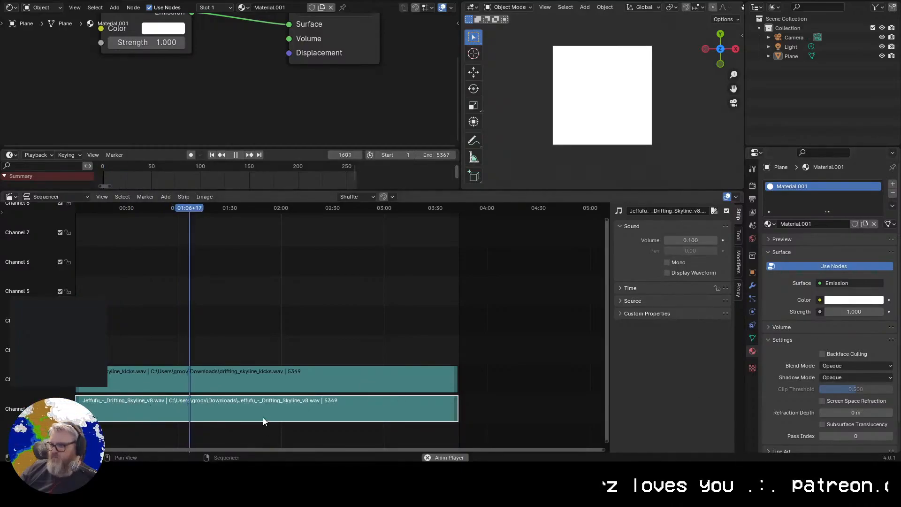
click(272, 377)
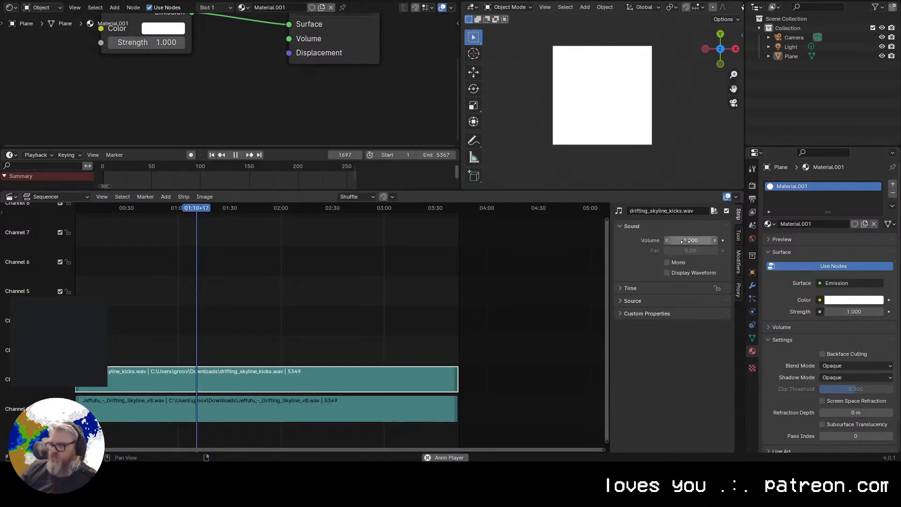
mouse_move(685, 240)
mouse_down()
mouse_move(674, 240)
mouse_move(687, 240)
mouse_up()
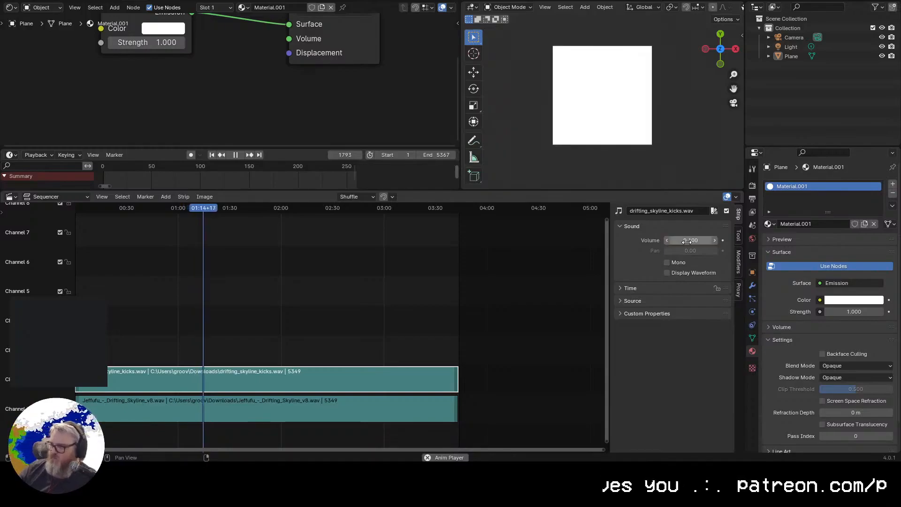
key(space)
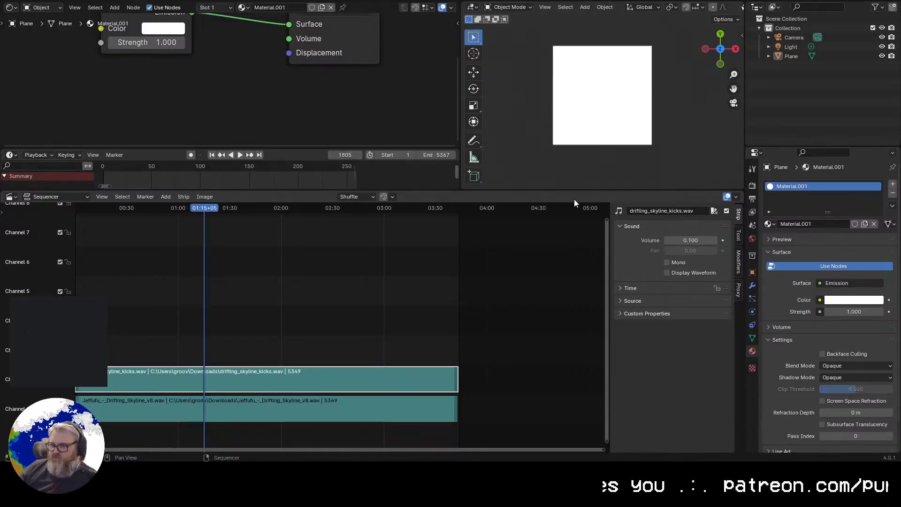
Return to the start of the sequence and examine how the beginnings of the two audio strips line up
key(shift+Left)
drag(607, 447, 89, 450)
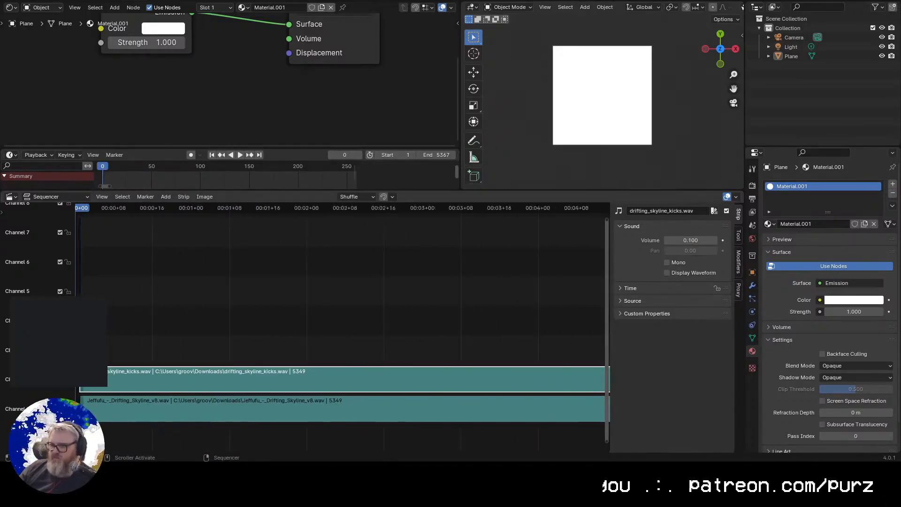
scroll(457, 374, up, 5)
key(g)
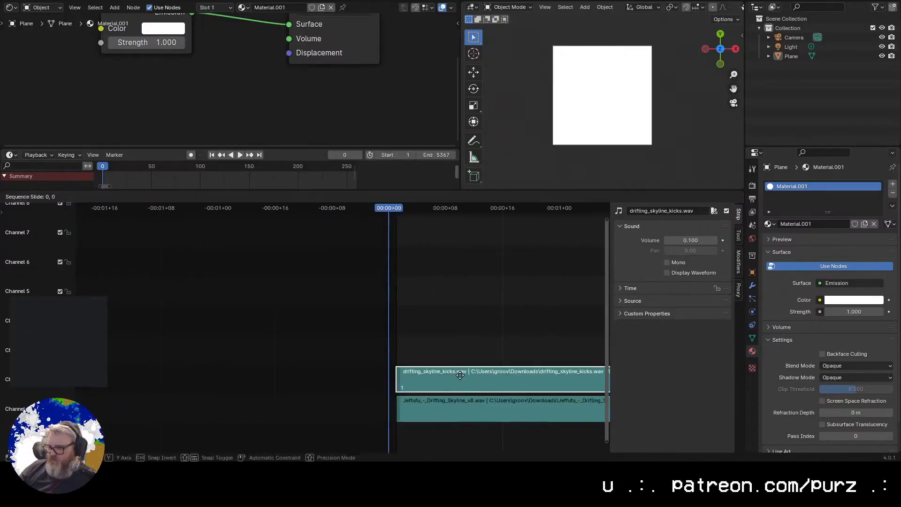
key(Escape)
Set the kicks strip's volume to 0.5 during playback and continue playing from about the one-minute mark
key(space)
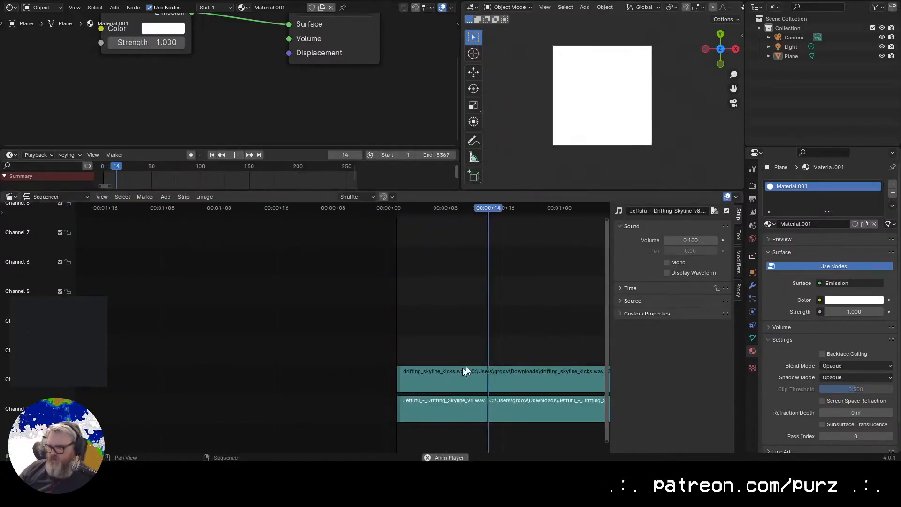
click(531, 375)
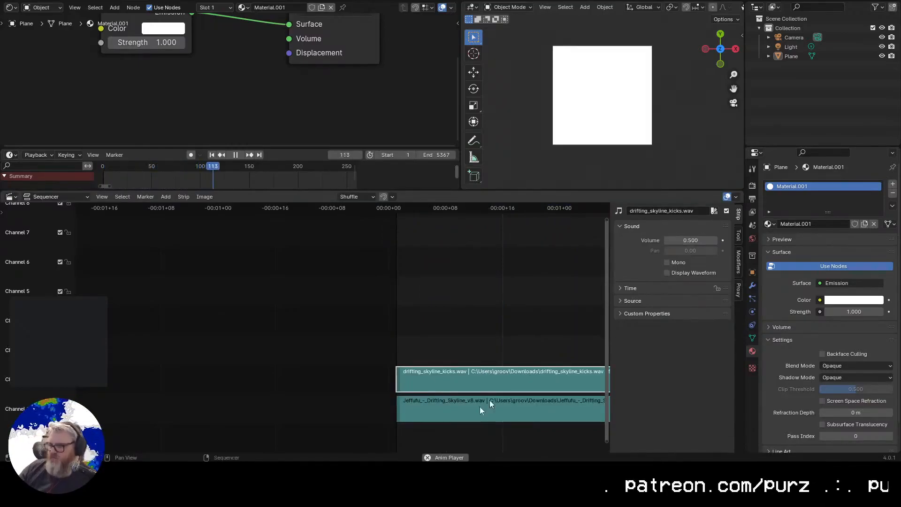
click(494, 209)
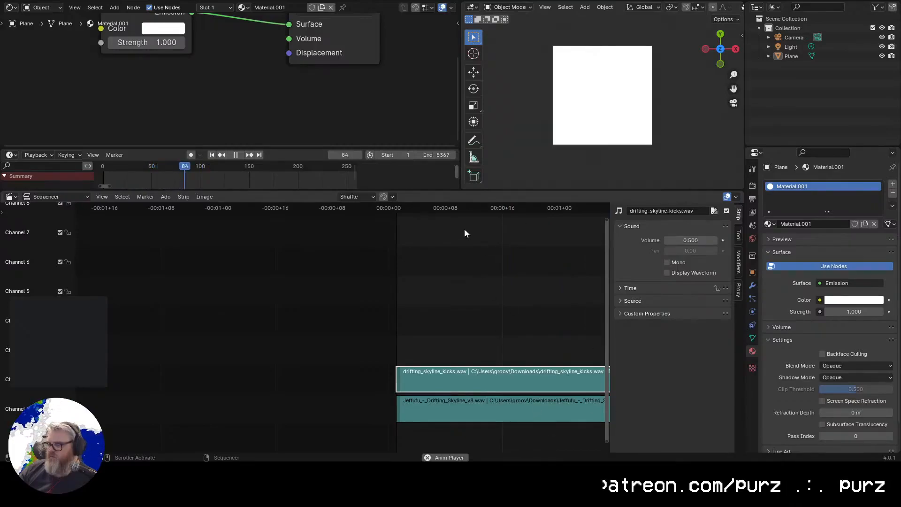
drag(344, 452, 371, 451)
click(339, 209)
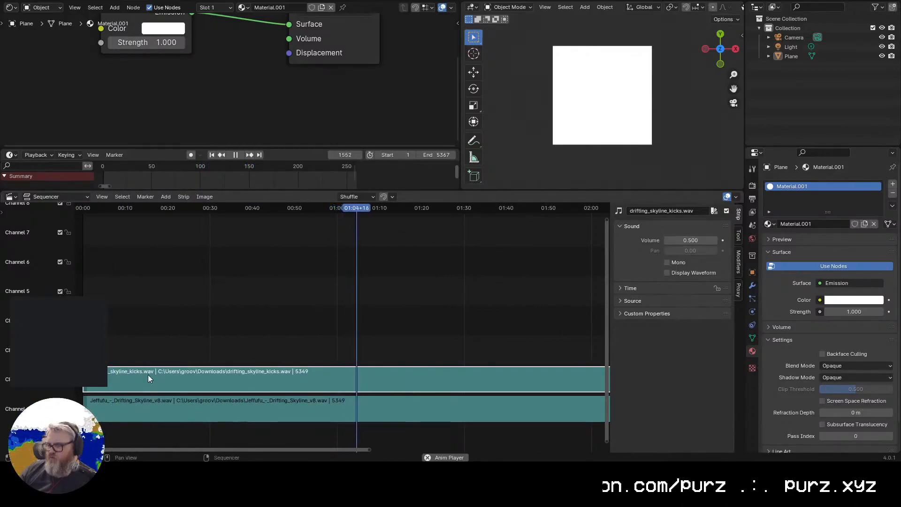
Try sliding the kicks strip along the time axis to sync it with the song, playing the sequence to compare
key(space)
mouse_move(175, 379)
mouse_down()
mouse_move(201, 390)
mouse_move(186, 391)
mouse_up()
key(space)
key(space)
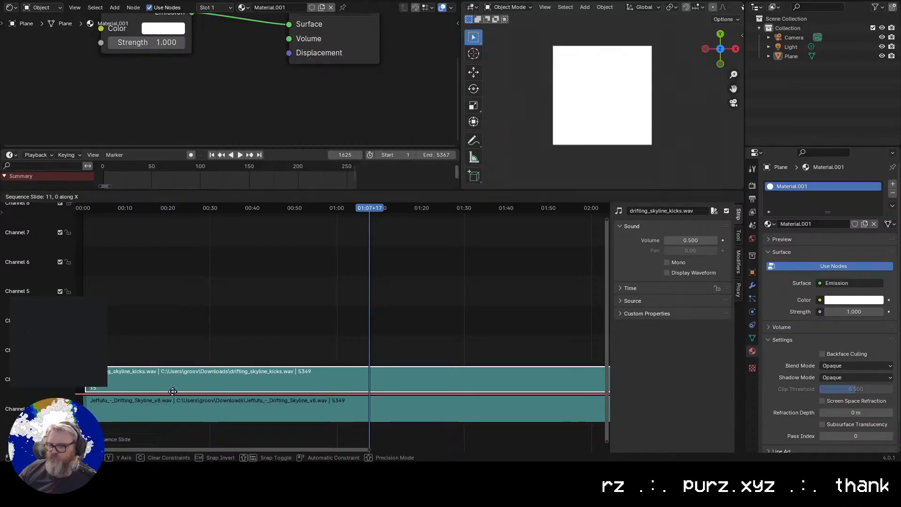
click(146, 395)
key(space)
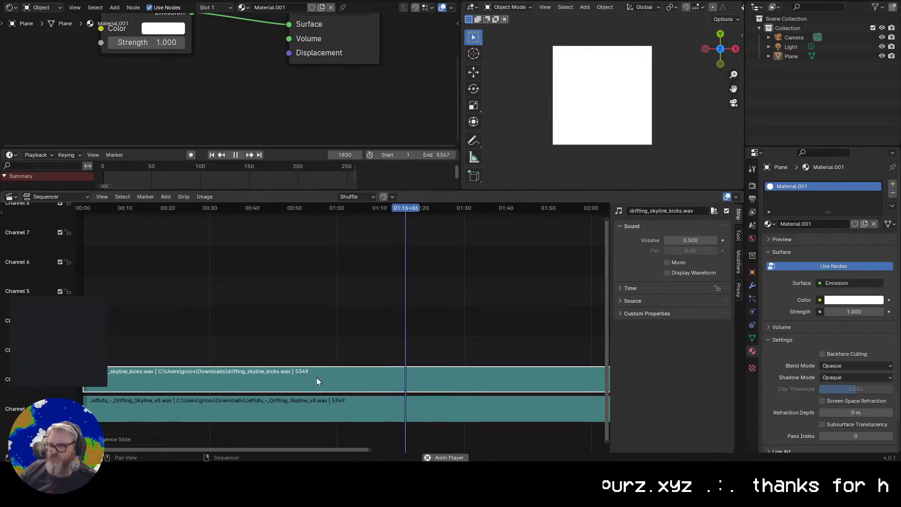
Nudge the kicks strip about one frame later than the song strip and play the sequence to check the sync
key(space)
key(g)
key(Escape)
drag(355, 452, 103, 460)
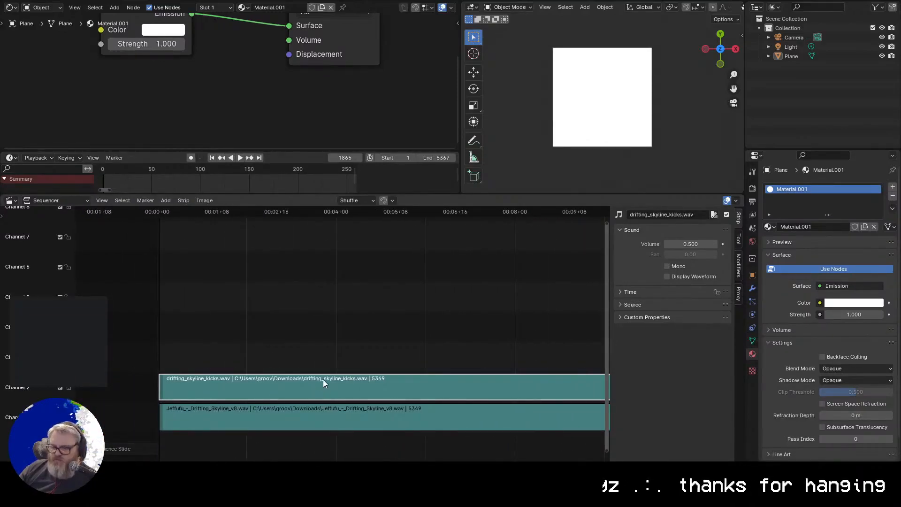
drag(323, 388, 325, 388)
key(space)
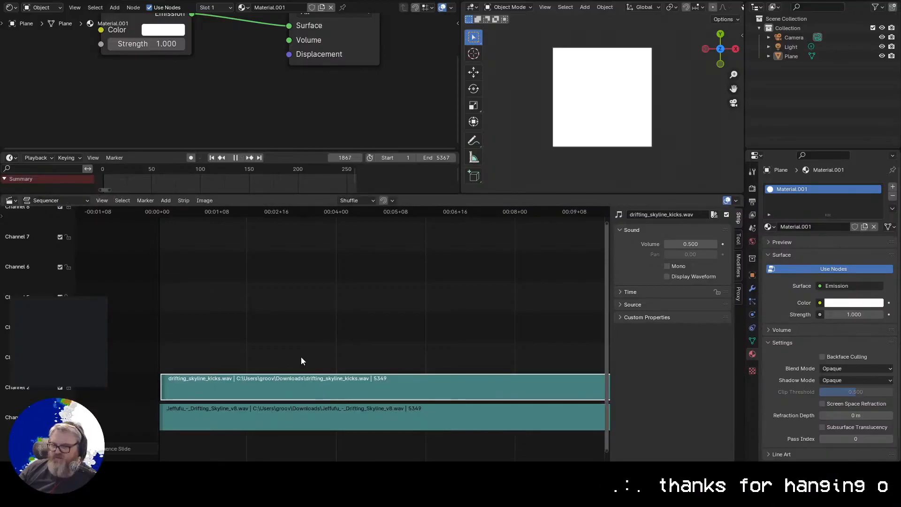
key(space)
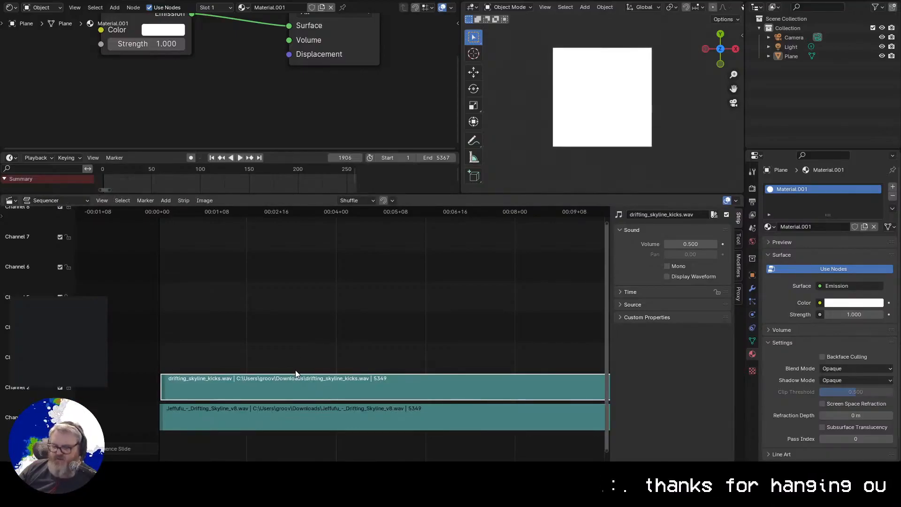
key(space)
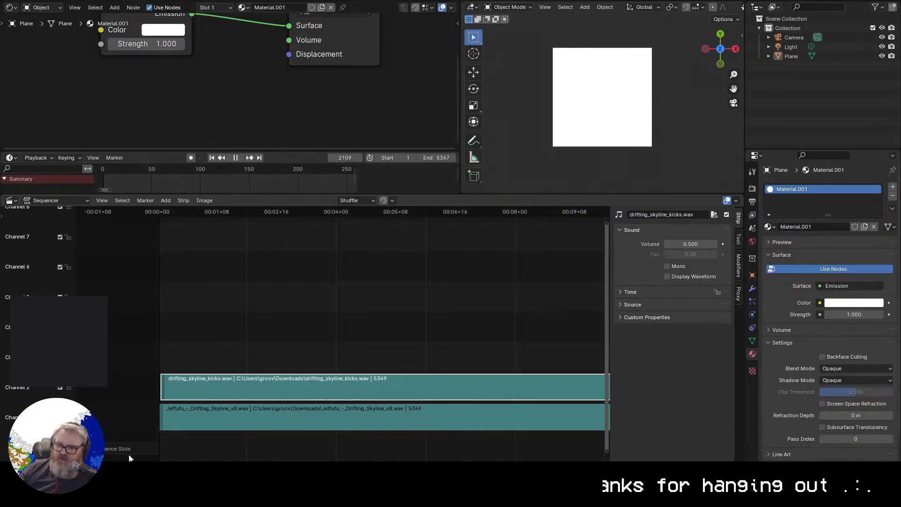
Frame the full strips, check playback near 2:37, and move the playhead to about 24 seconds
key(Home)
click(441, 213)
key(space)
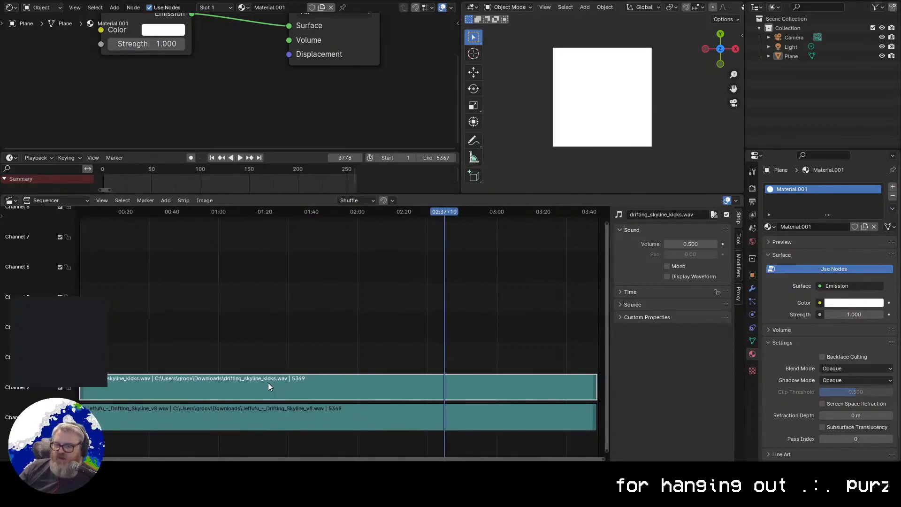
drag(268, 461, 251, 460)
drag(138, 212, 154, 212)
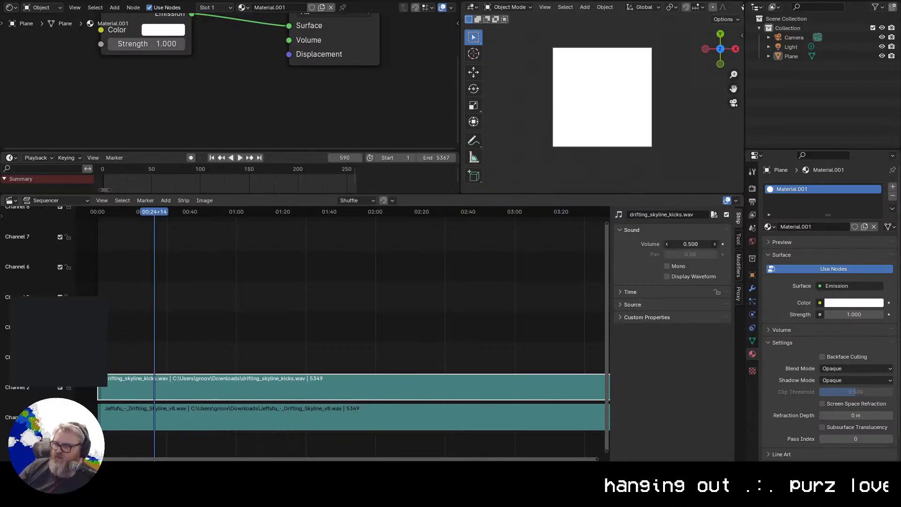
Set the kicks strip's volume to 0 and play the sequence from about 24 to 33 seconds to hear only the song
text(0)
key(Return)
key(space)
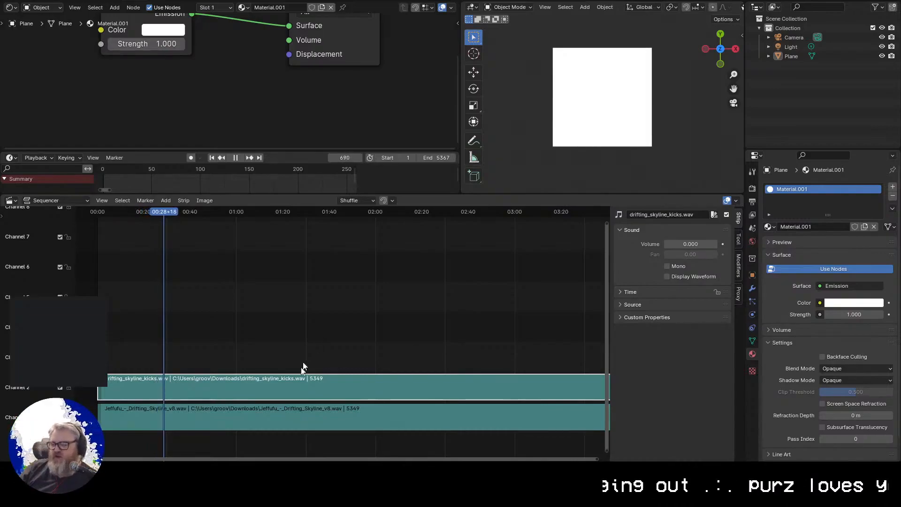
ctrl+scroll(466, 325, right, 2)
ctrl+scroll(183, 246, left, 1)
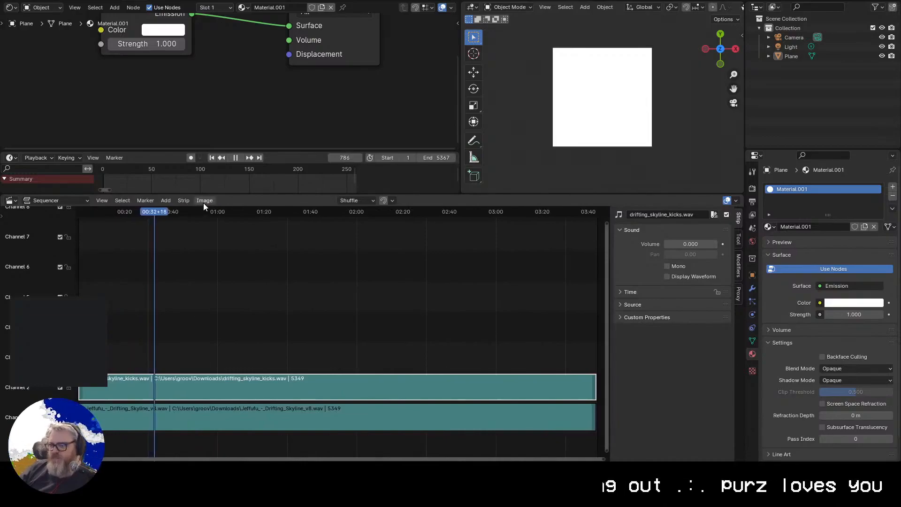
key(space)
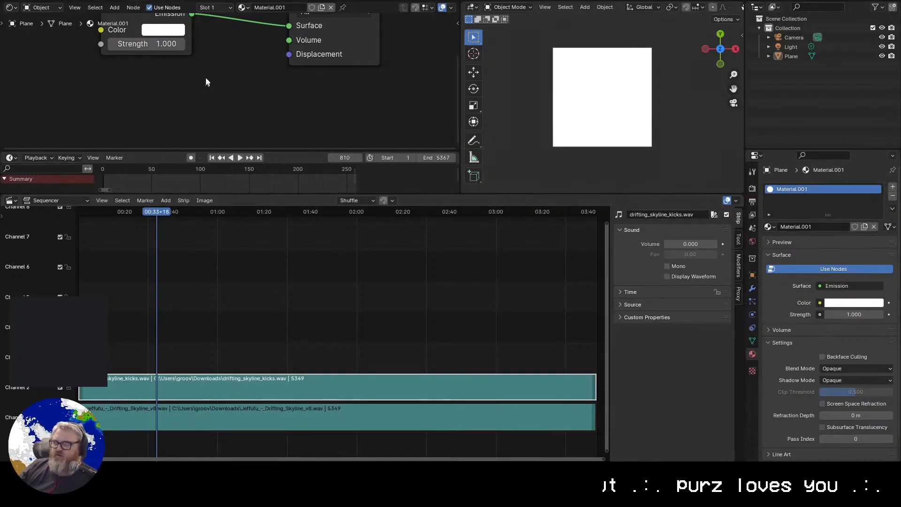
drag(141, 43, 117, 44)
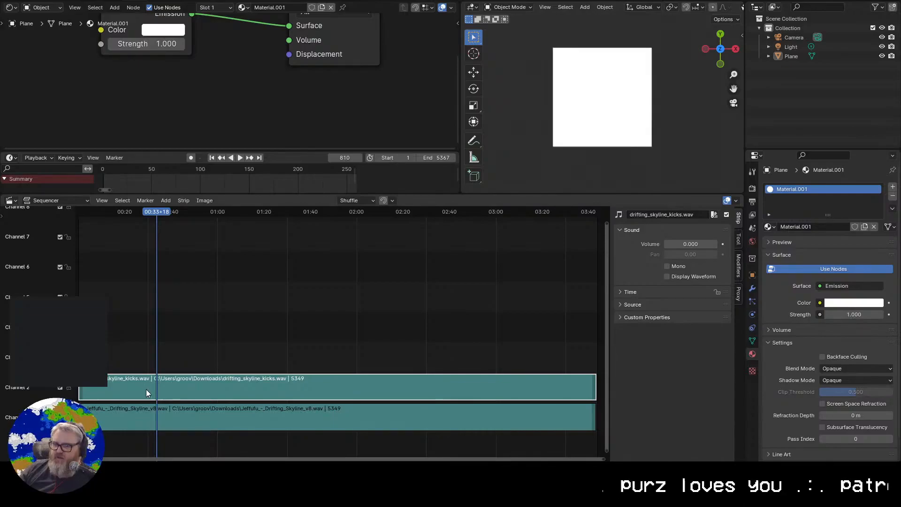
Join the Sequencer and Timeline areas into the areas above so the Shader Editor and 3D Viewport fill the height
click(11, 202)
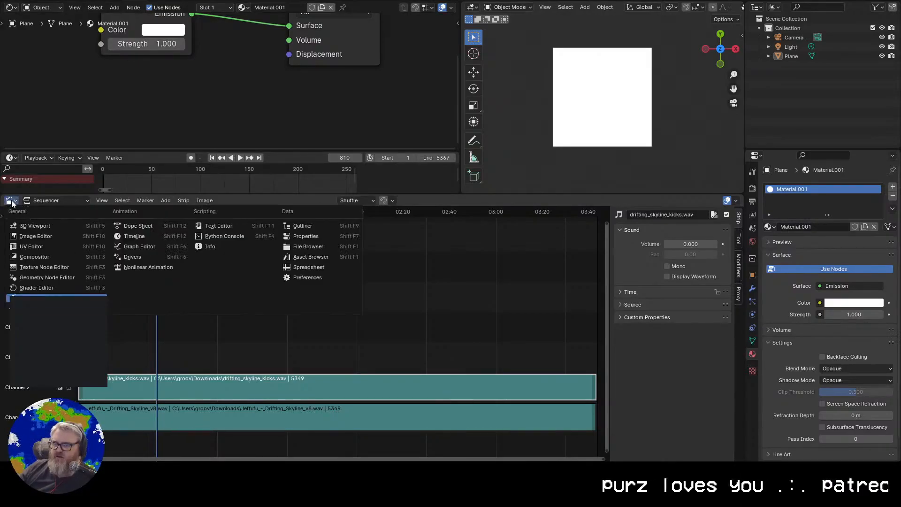
click(10, 200)
click(9, 201)
click(9, 201)
drag(3, 196, 322, 276)
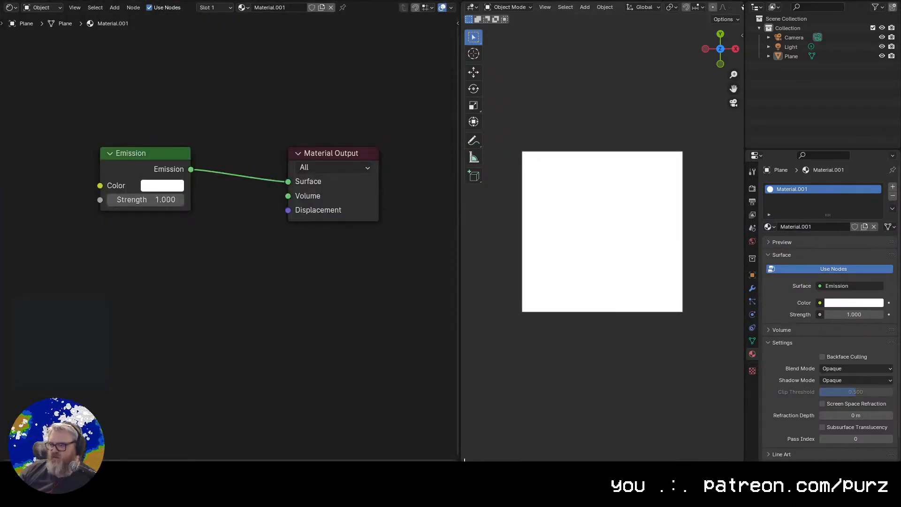
drag(464, 460, 471, 427)
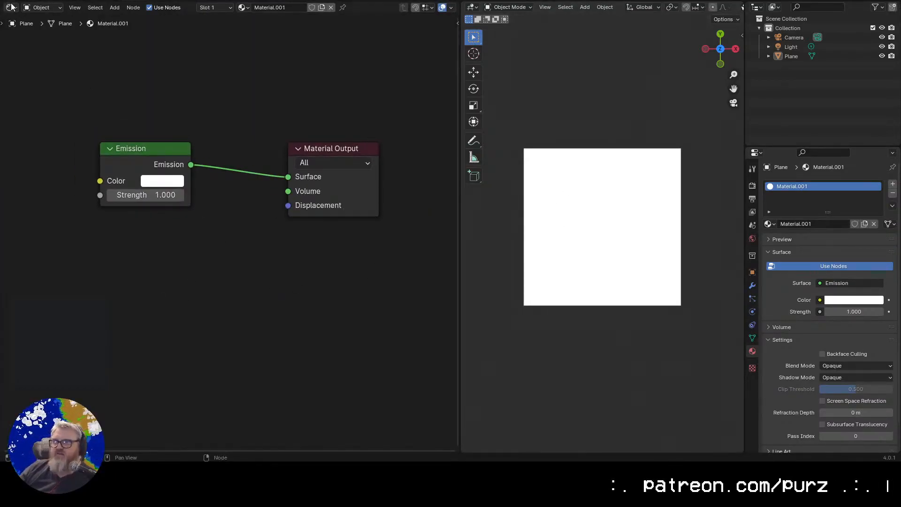
Split off a lower area from the Shader Editor, make it a Graph Editor and extend it beneath the 3D Viewport
drag(8, 1, 9, 254)
click(12, 261)
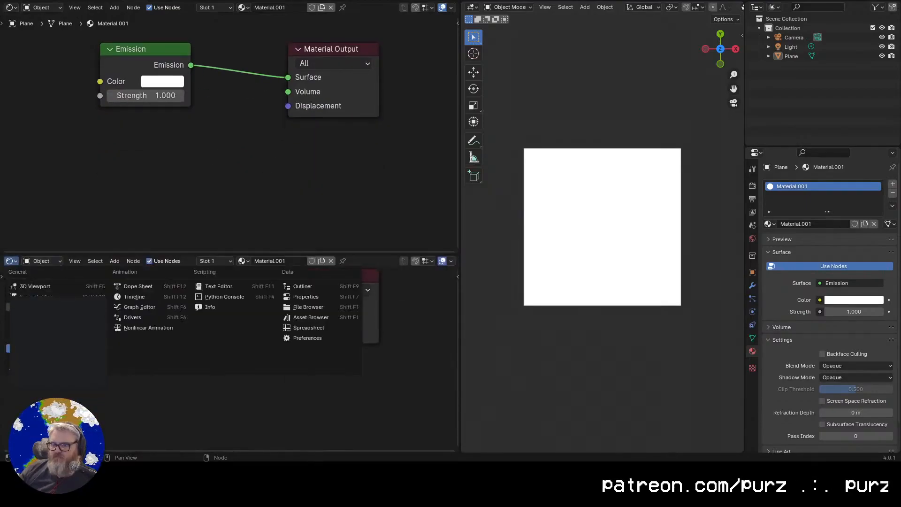
click(140, 307)
drag(452, 256, 587, 352)
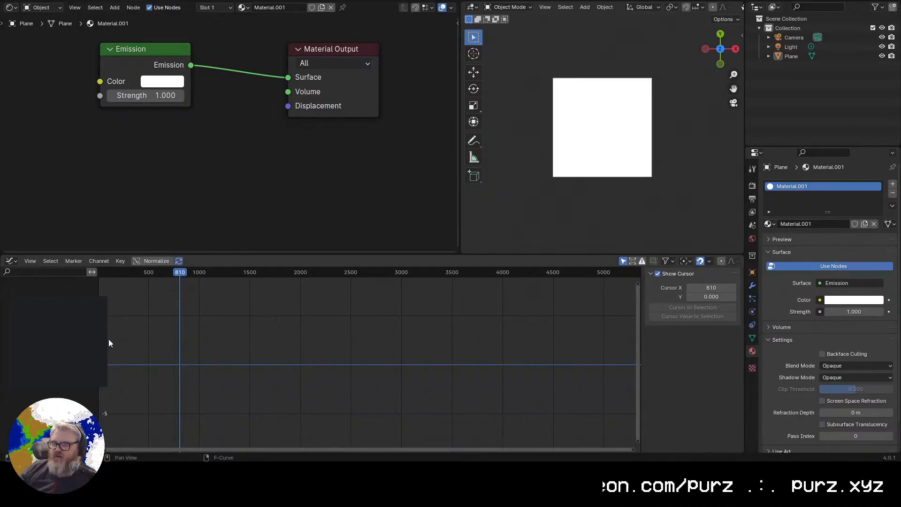
Insert a keyframe on the Emission node's Strength at frame 1 and make the Graph Editor show curves of unselected items
key(shift+Left)
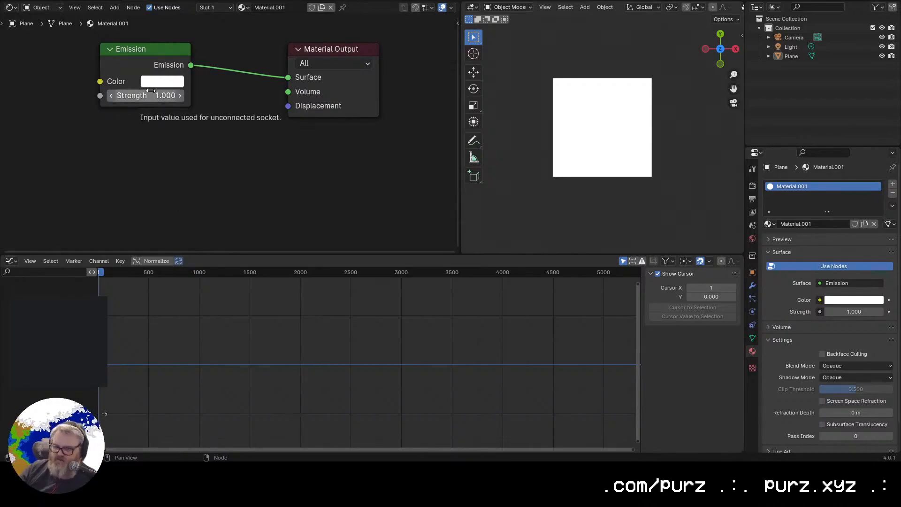
key(i)
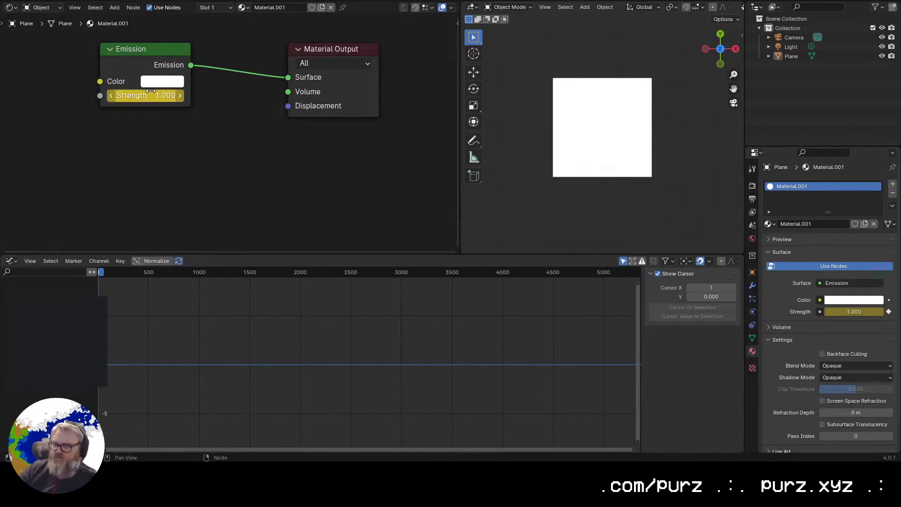
click(623, 260)
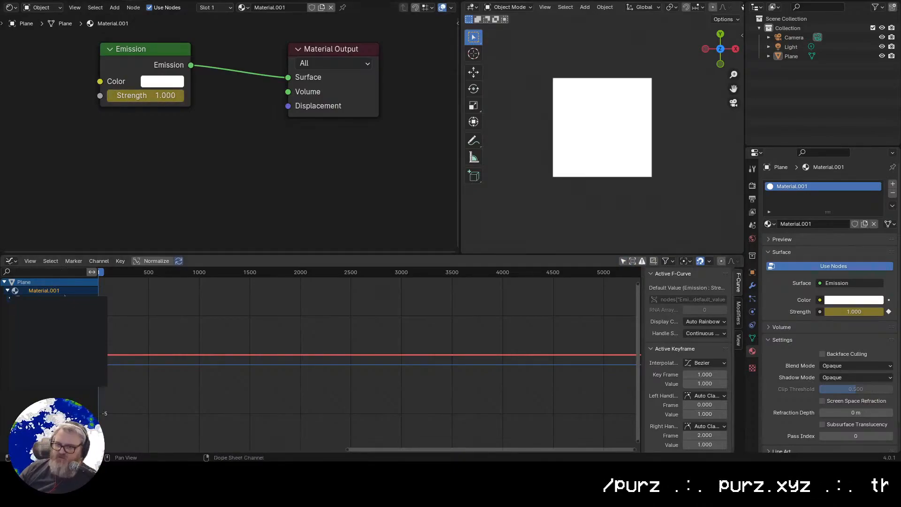
Look through the Graph Editor's marker, channel and key commands for one that converts sound into curve data
click(120, 261)
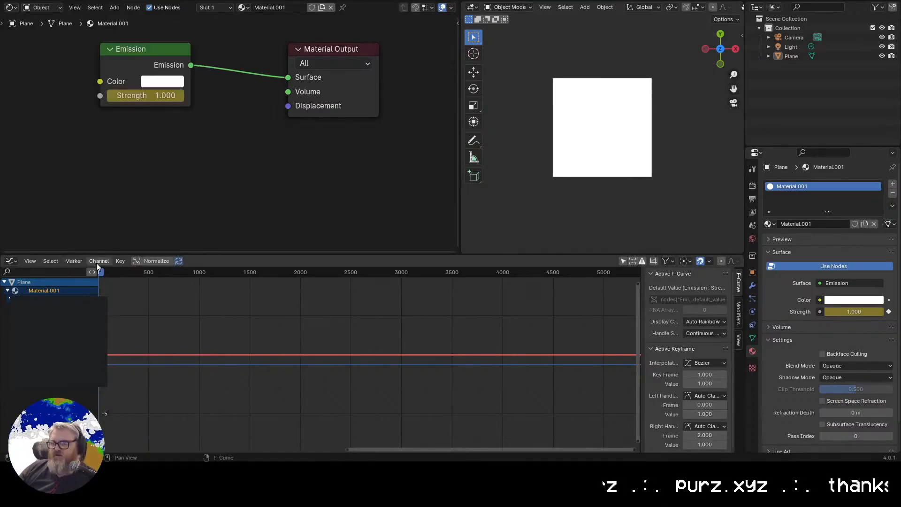
click(96, 261)
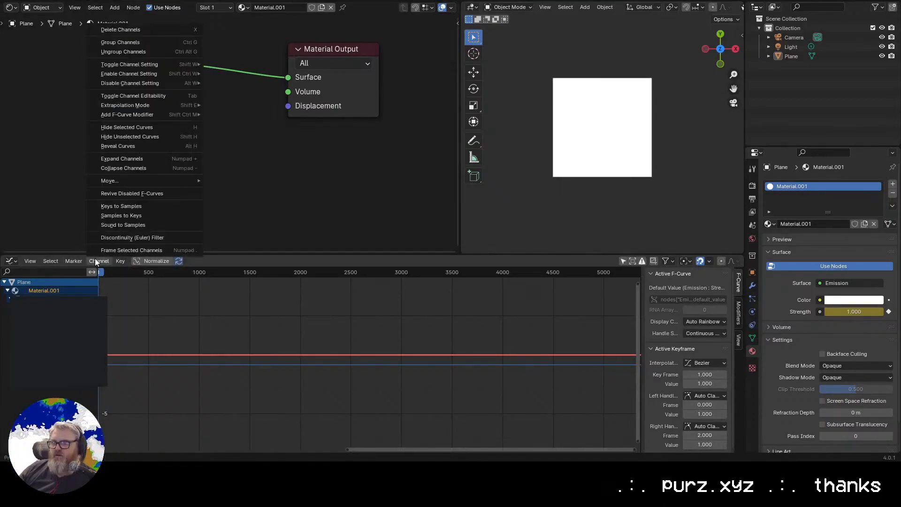
click(95, 261)
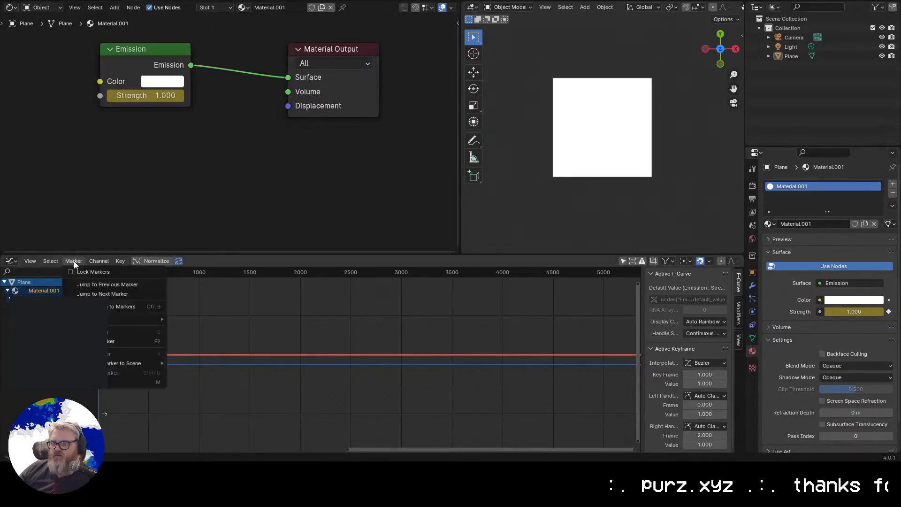
click(97, 261)
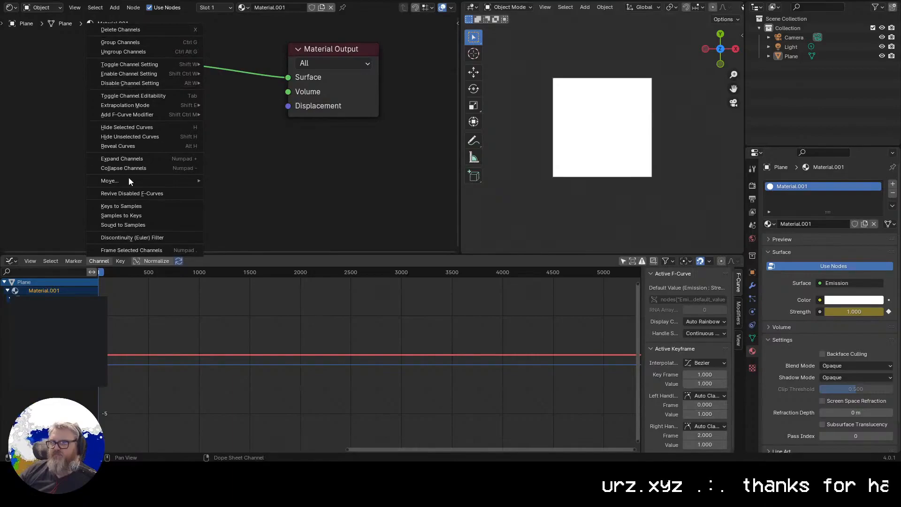
click(75, 262)
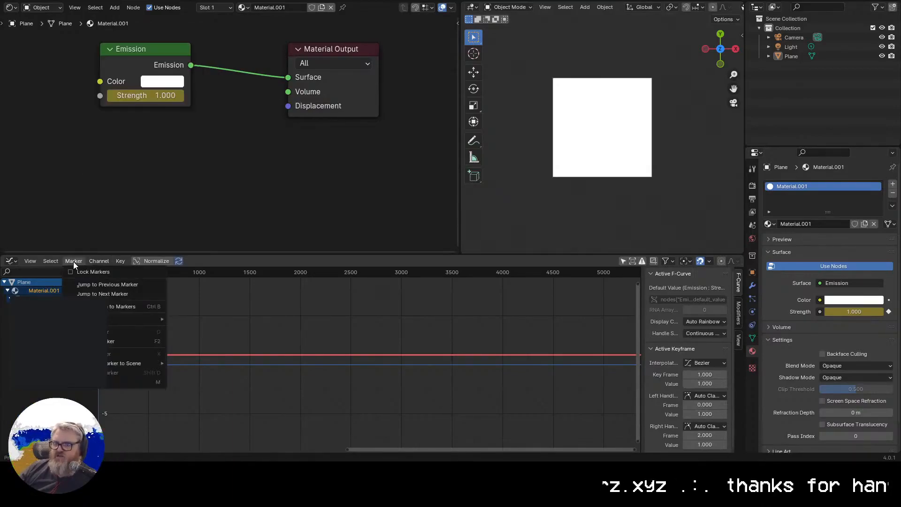
mouse_move(120, 262)
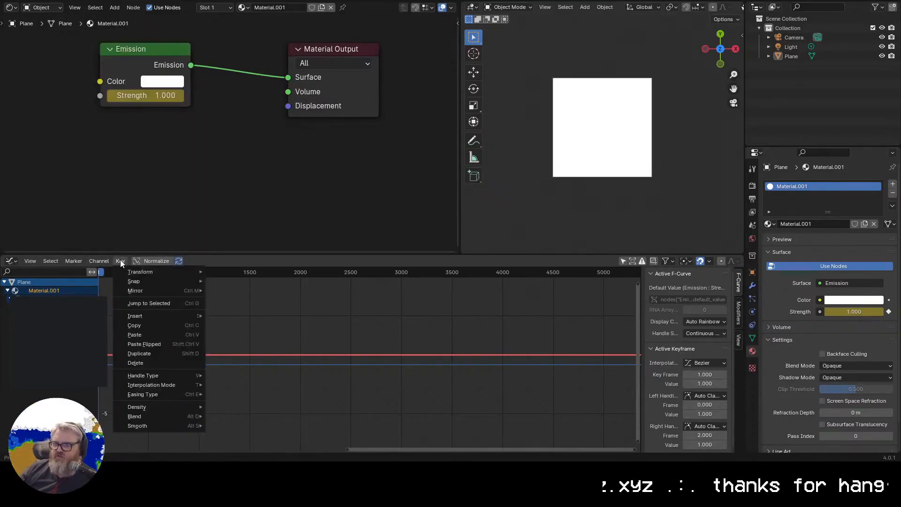
click(35, 261)
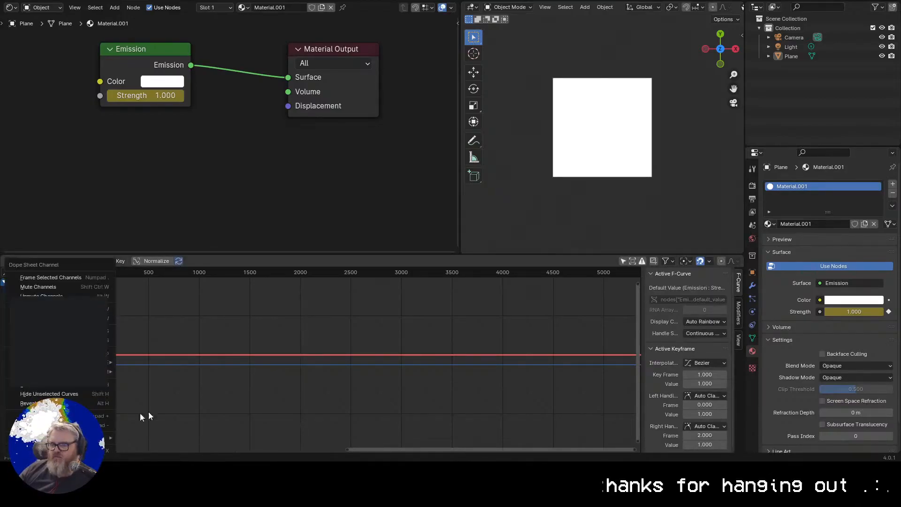
click(177, 373)
click(94, 260)
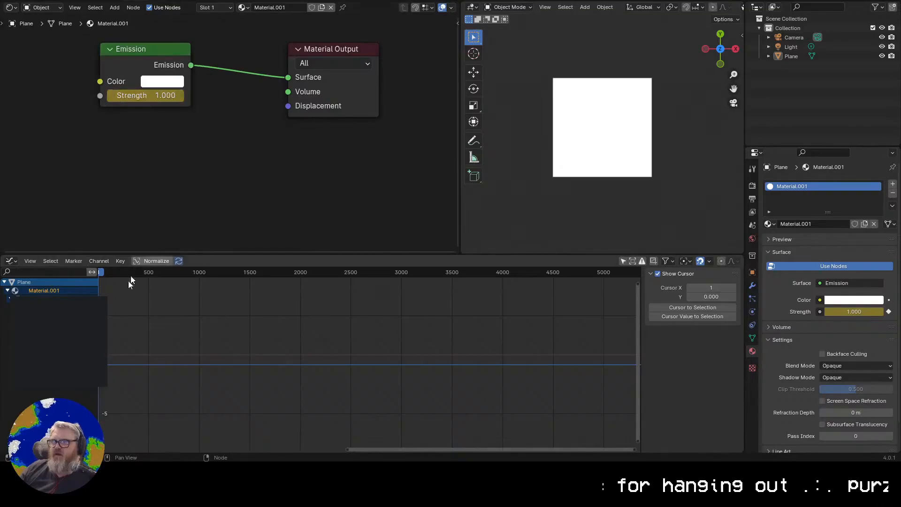
click(108, 354)
click(70, 261)
drag(11, 255, 12, 260)
click(120, 264)
Try to apply Sound to Samples to the Strength curve using drifting_skyline_kicks.wav from the Downloads folder
click(99, 264)
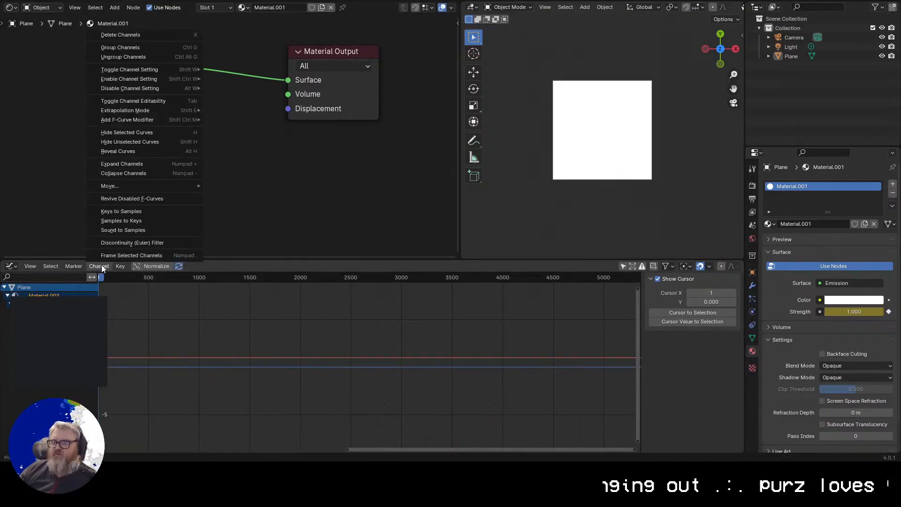
click(146, 220)
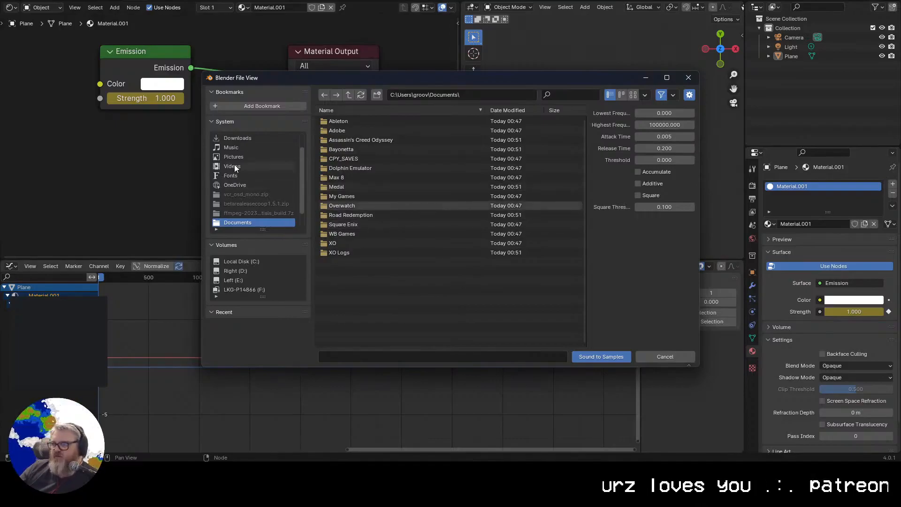
click(237, 137)
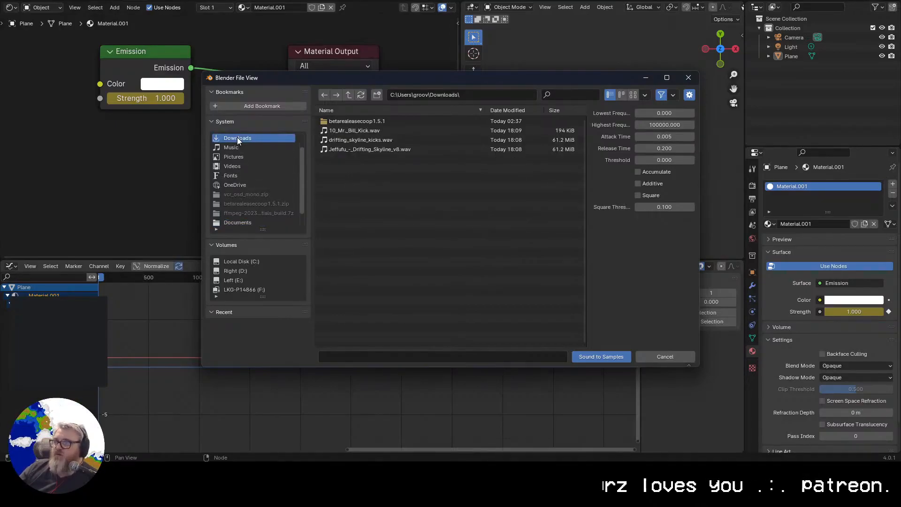
click(351, 142)
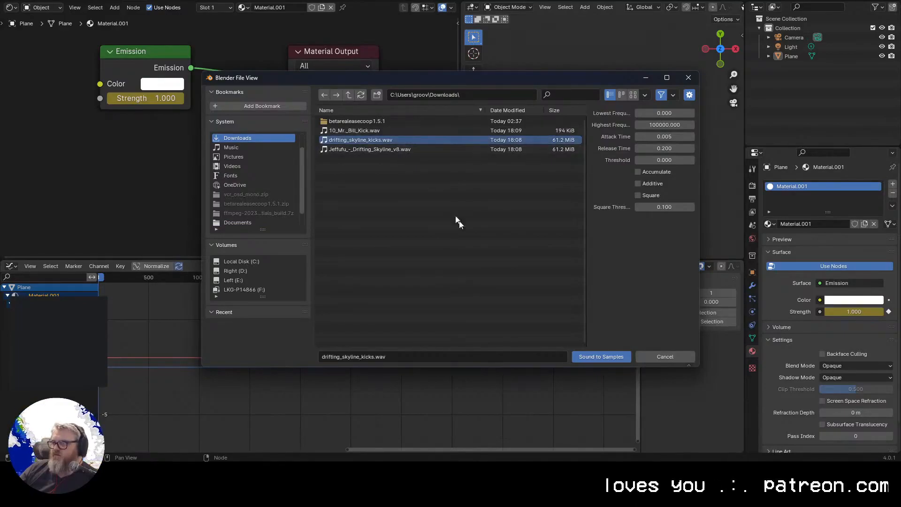
click(625, 358)
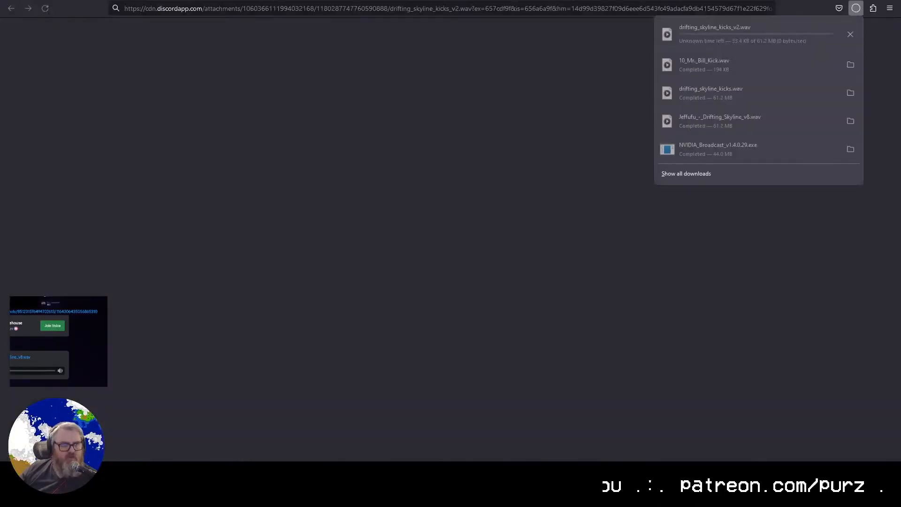
Dismiss the browser's downloads list, return to Blender and switch the Graph Editor area to the Video Sequencer
key(Escape)
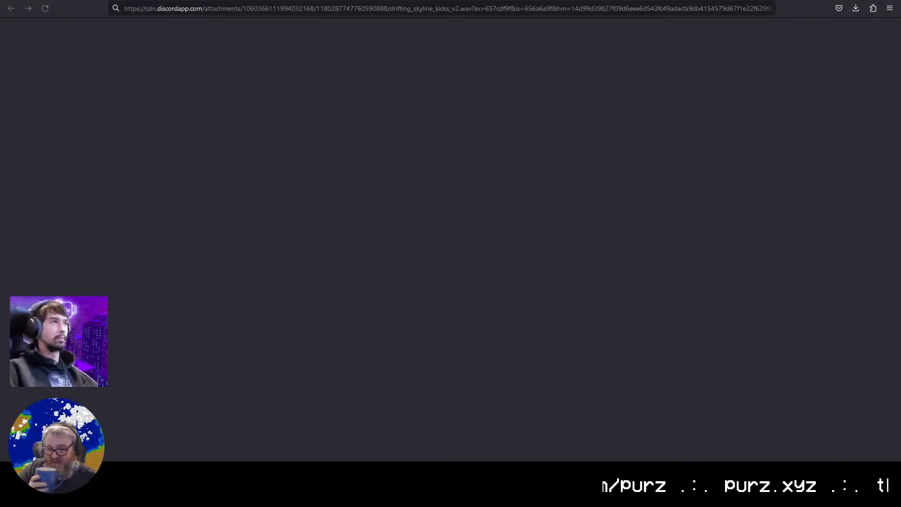
key(alt+Tab)
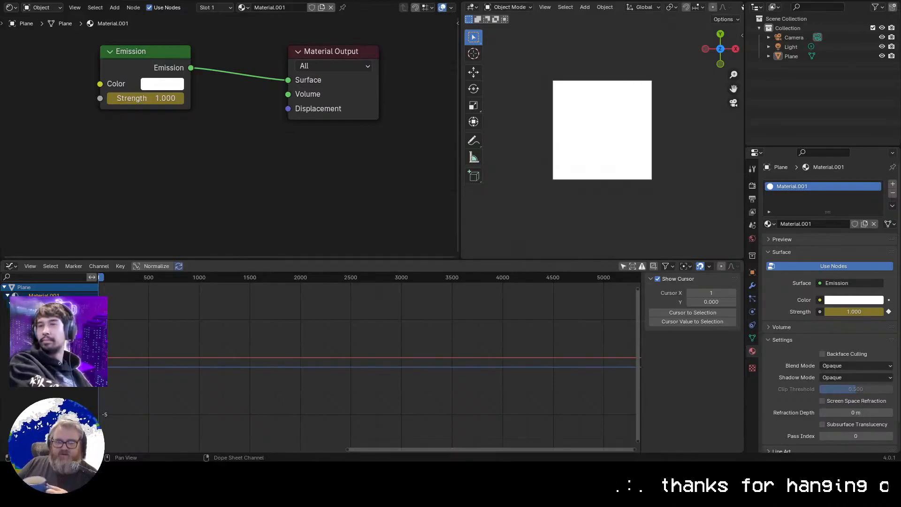
click(75, 266)
click(99, 266)
click(99, 266)
click(10, 266)
click(10, 266)
click(11, 266)
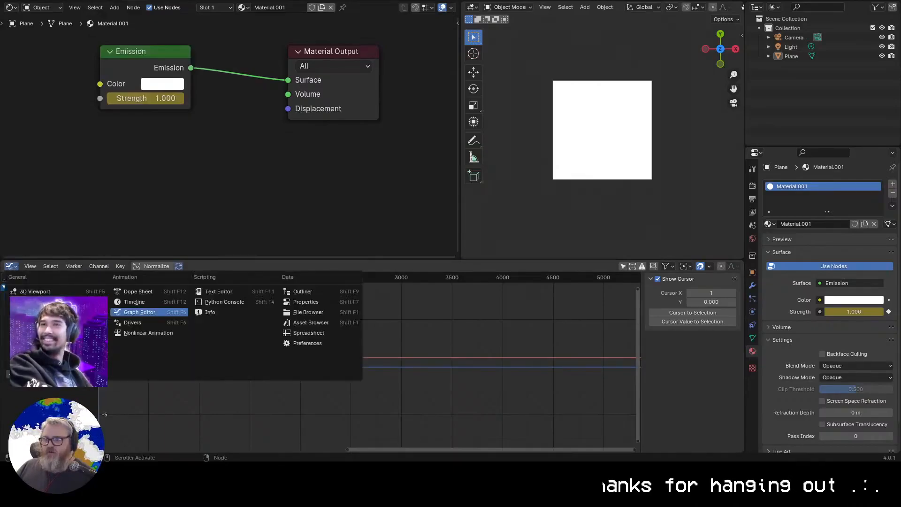
click(47, 364)
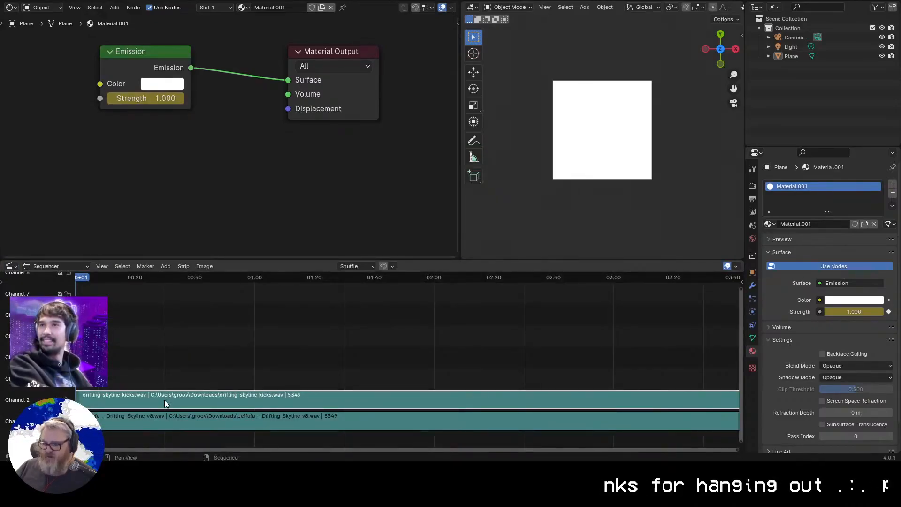
Replace the kicks strip on channel 2 with drifting_skyline_kicks_v2.wav and place it at the start above the song strip
key(Delete)
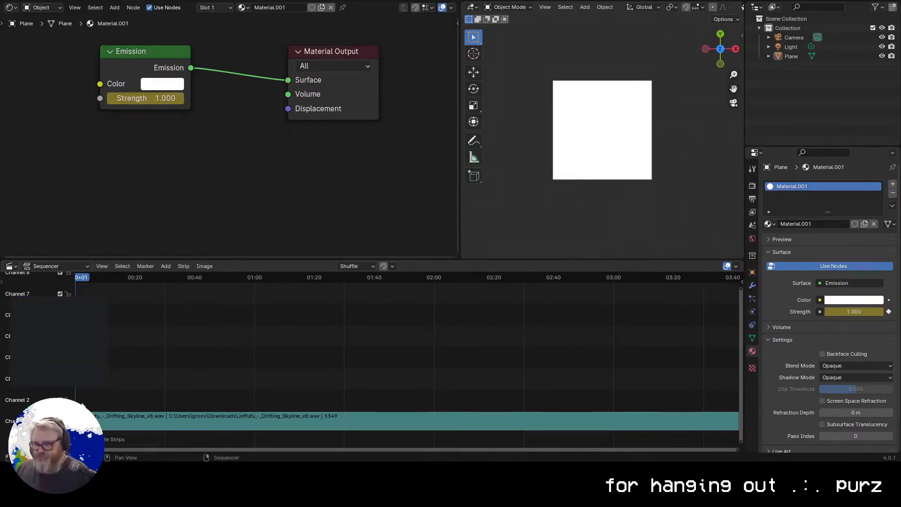
key(ctrl+z)
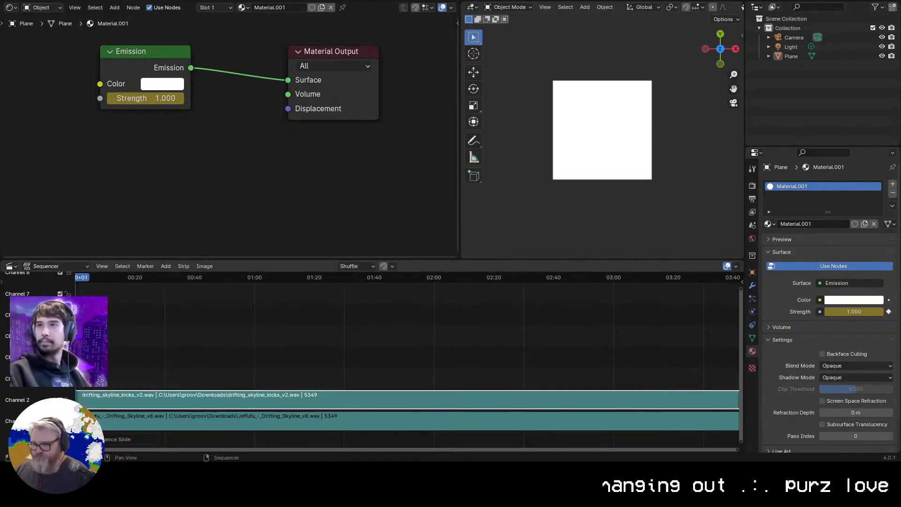
scroll(219, 403, up, 3)
key(g)
click(221, 396)
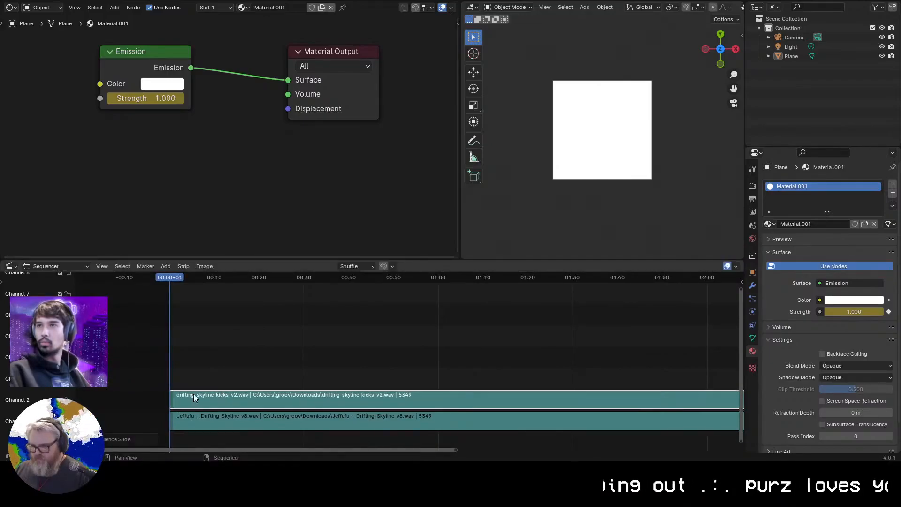
Set the slide offset X of the new kicks strip to 1 and play the opening seconds to check the sync
scroll(218, 397, up, 5)
click(151, 440)
drag(174, 427, 159, 427)
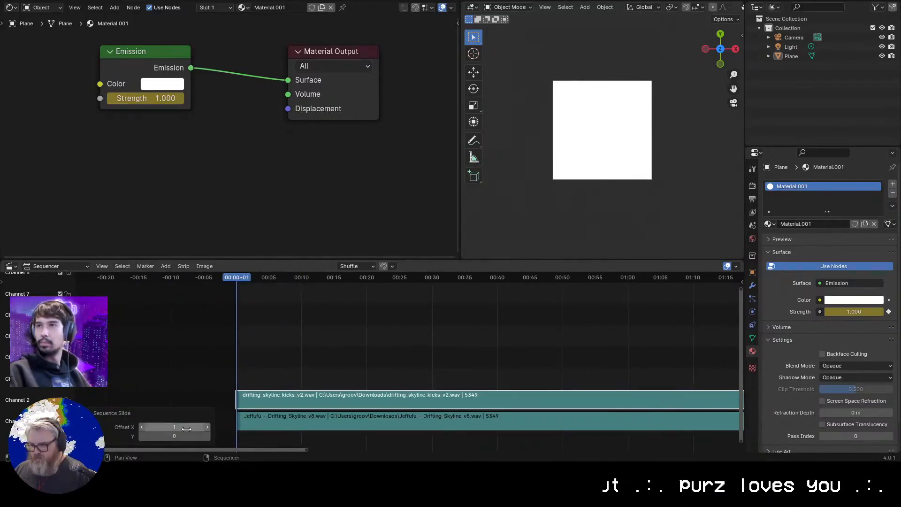
key(space)
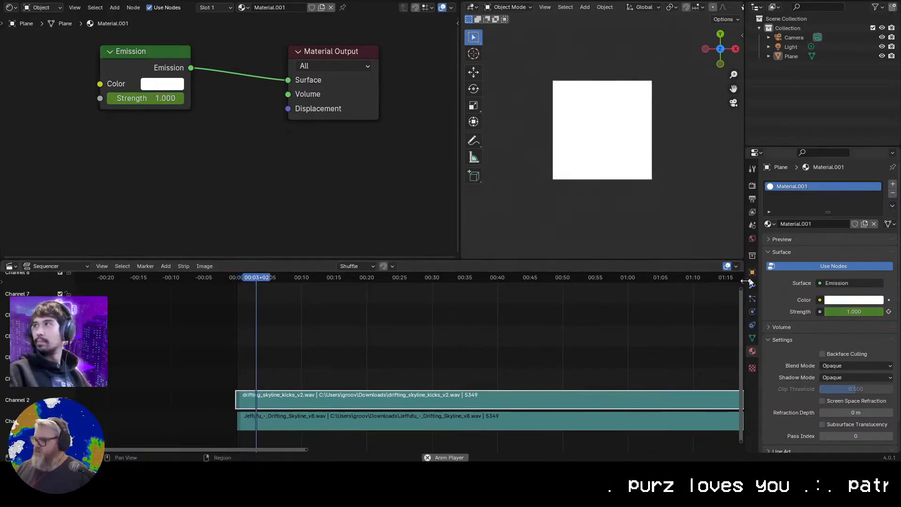
key(space)
Check how the starts of the kicks strip and the song strip line up in the sequencer during playback
drag(306, 450, 117, 449)
key(g)
click(663, 400)
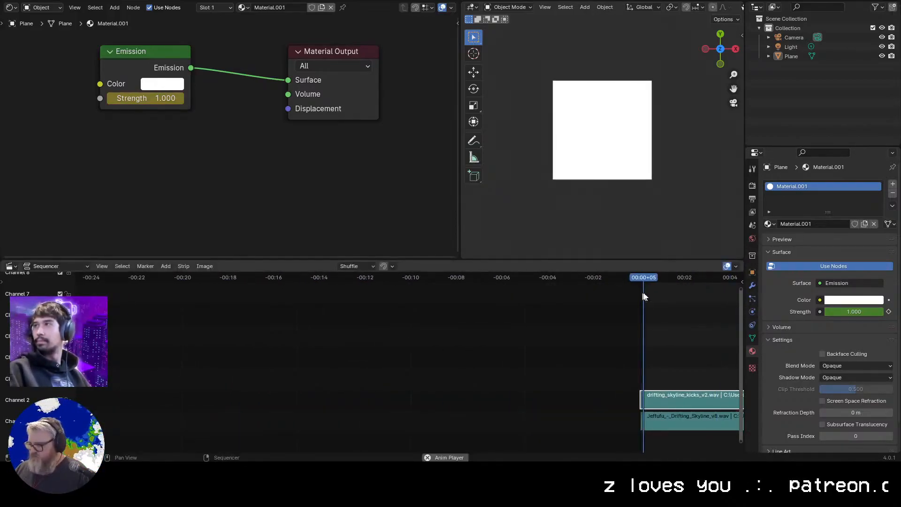
click(657, 419)
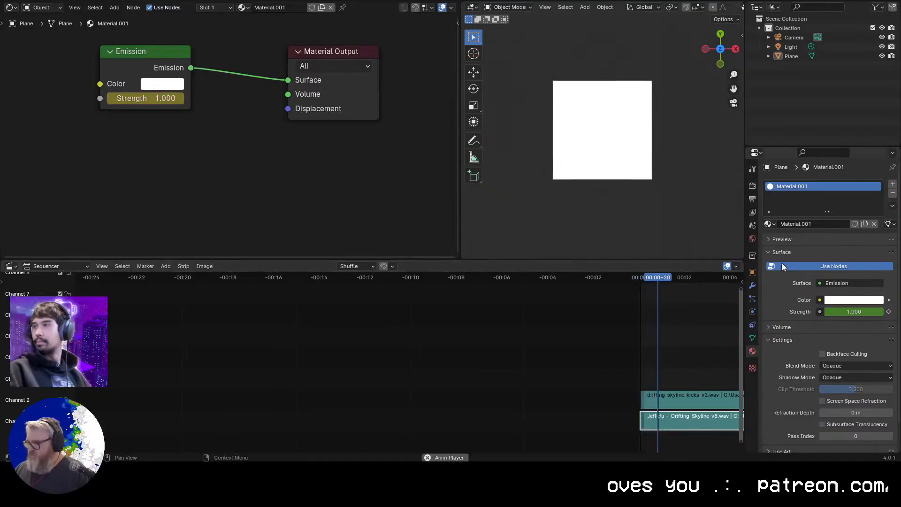
Set the volume of the drifting_skyline_kicks_v2.wav strip to 0.5 and continue playback from about 00:52
click(702, 393)
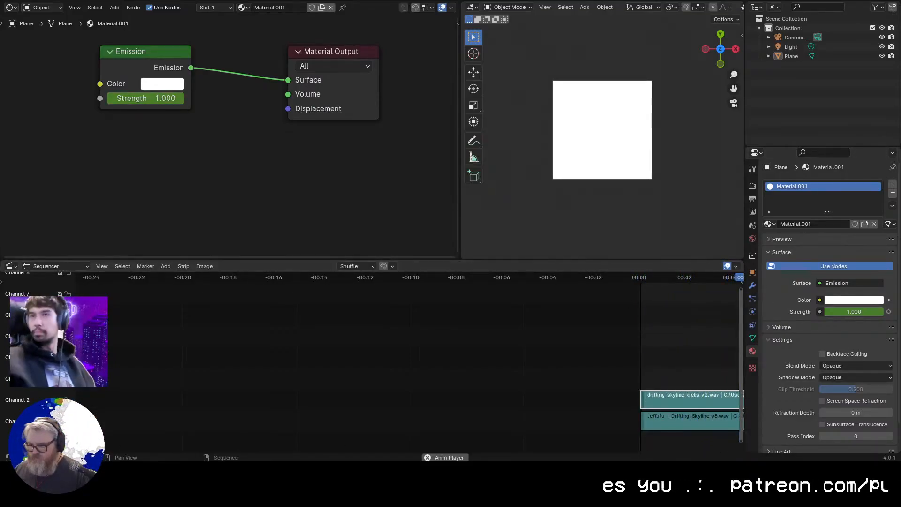
scroll(323, 441, down, 8)
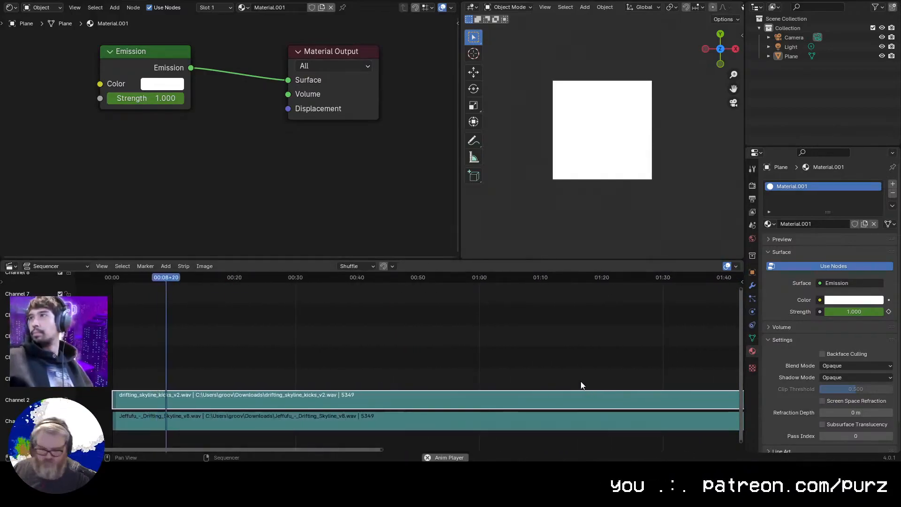
key(n)
click(700, 310)
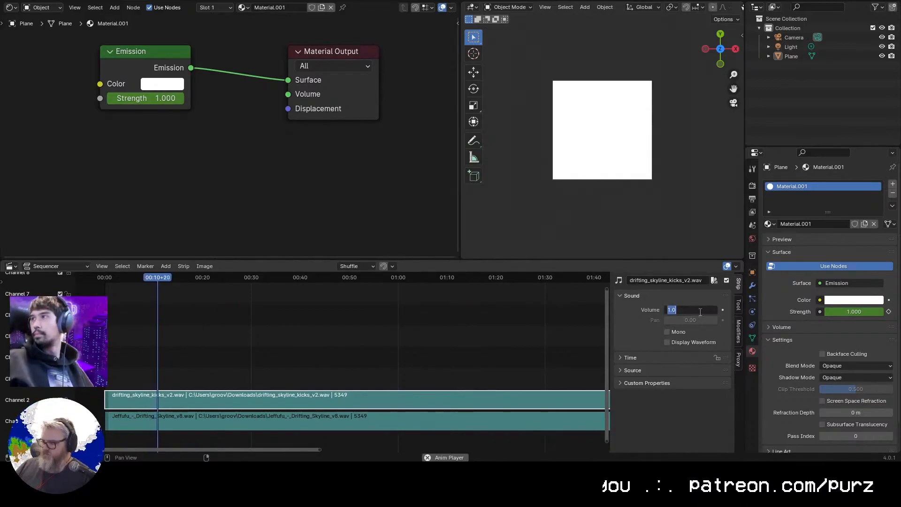
text(0.5)
key(Return)
click(361, 278)
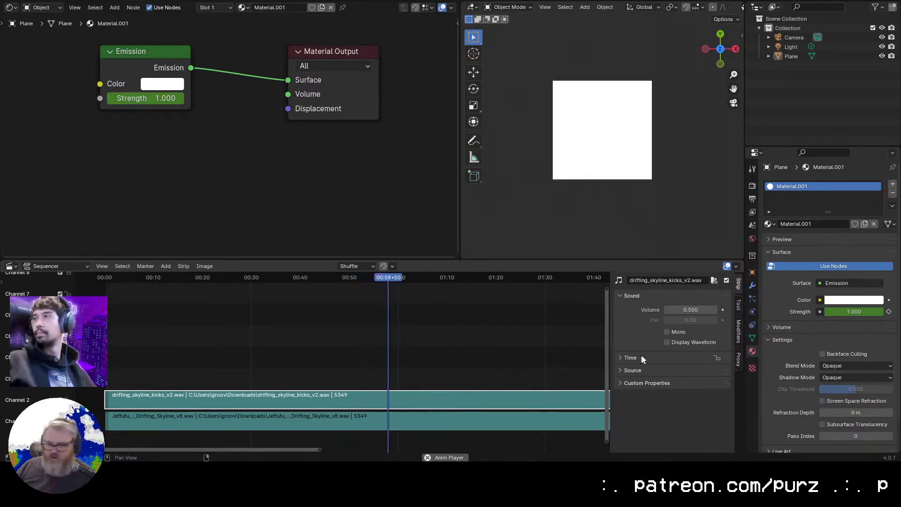
Mute the kicks strip with a volume of 0, and switch the stopped sequencer area to the Graph Editor
click(702, 310)
text(0)
key(Return)
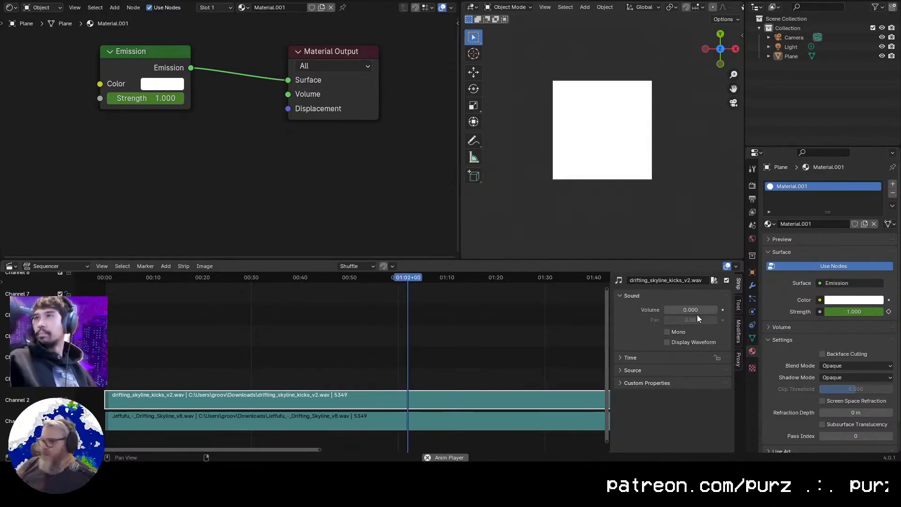
key(space)
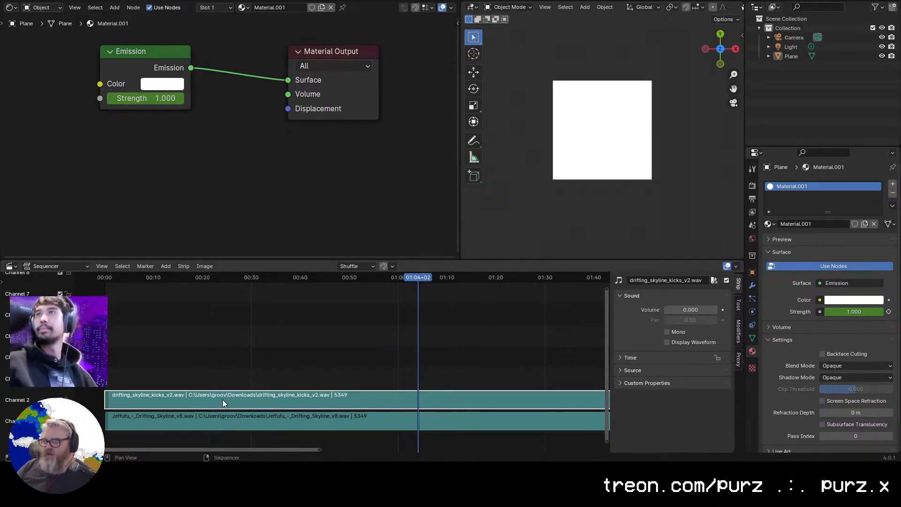
click(10, 266)
click(139, 312)
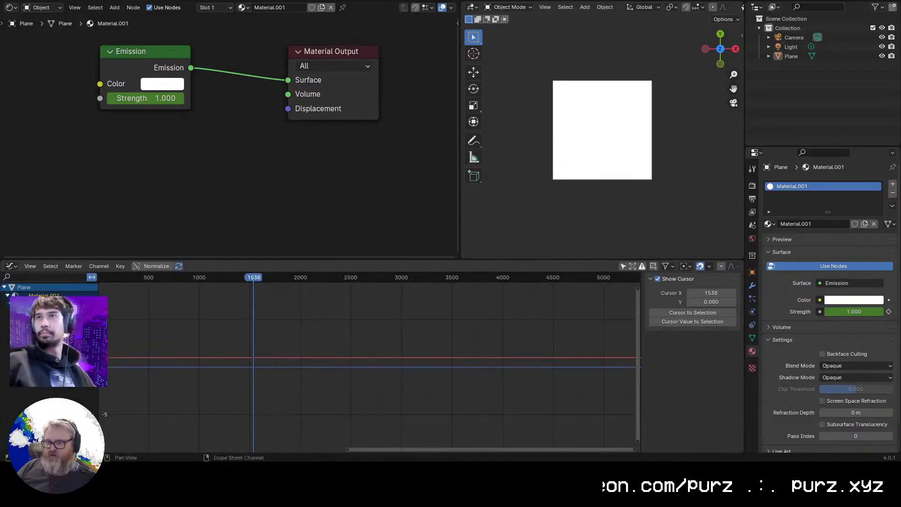
Try to apply Sound to Samples to the Strength curve using drifting_skyline_kicks_v2.wav from the Downloads folder
click(99, 266)
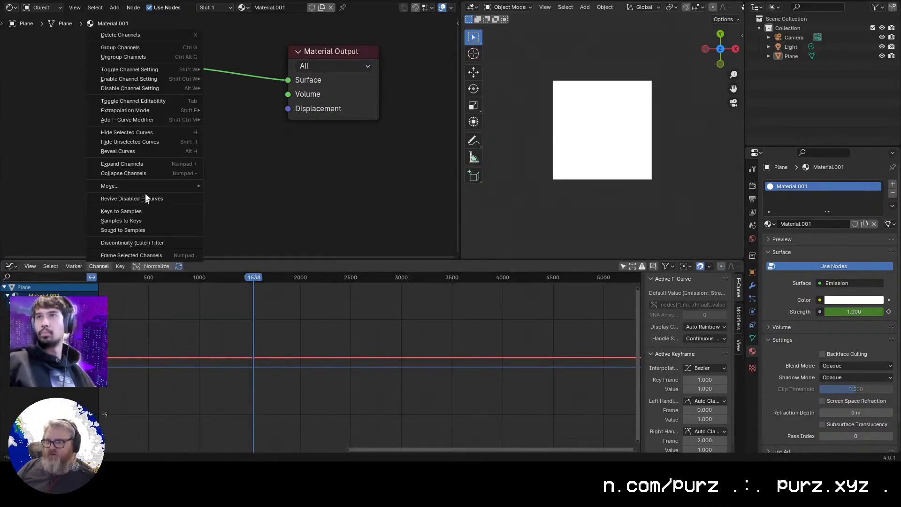
click(146, 230)
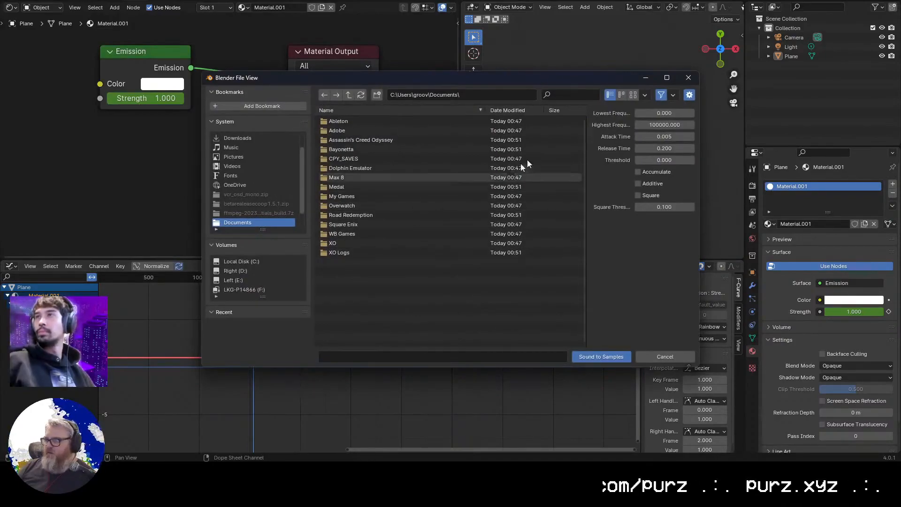
click(240, 137)
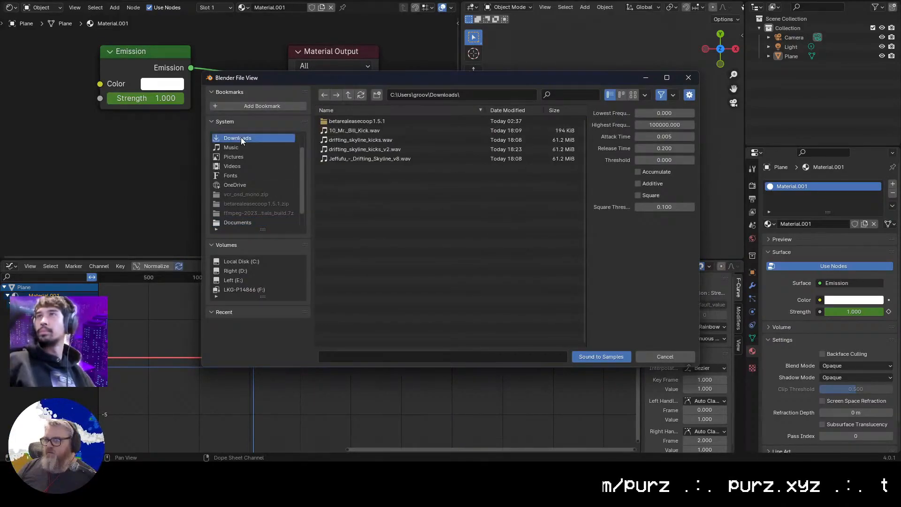
click(353, 150)
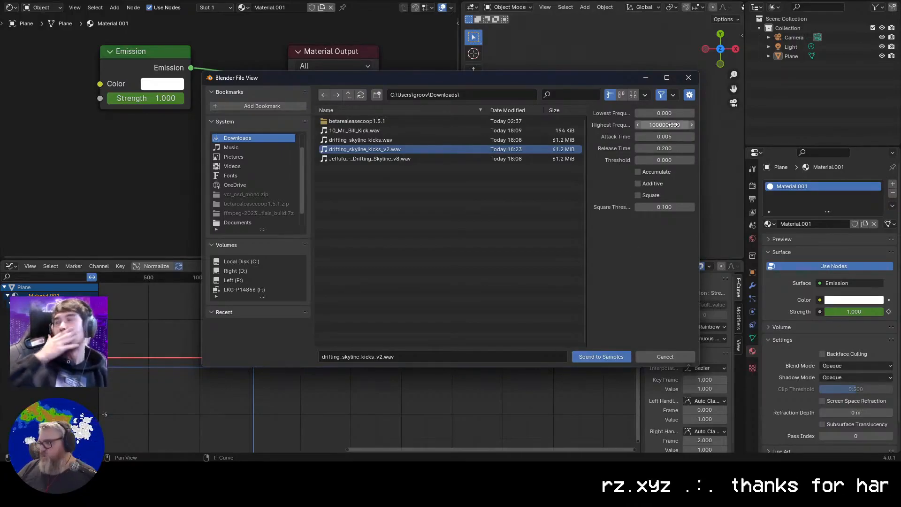
click(619, 354)
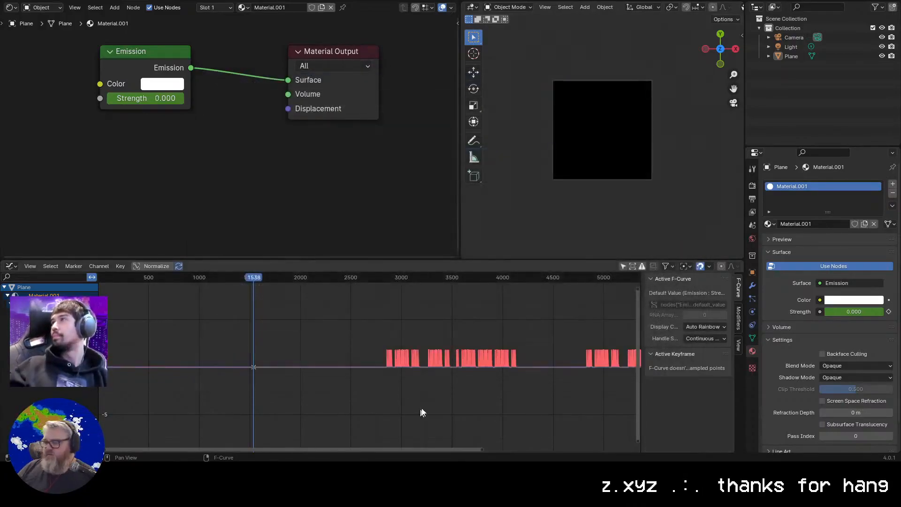
Play the animation from shortly before the first kick section to check the sampled curve against the song
click(374, 277)
key(space)
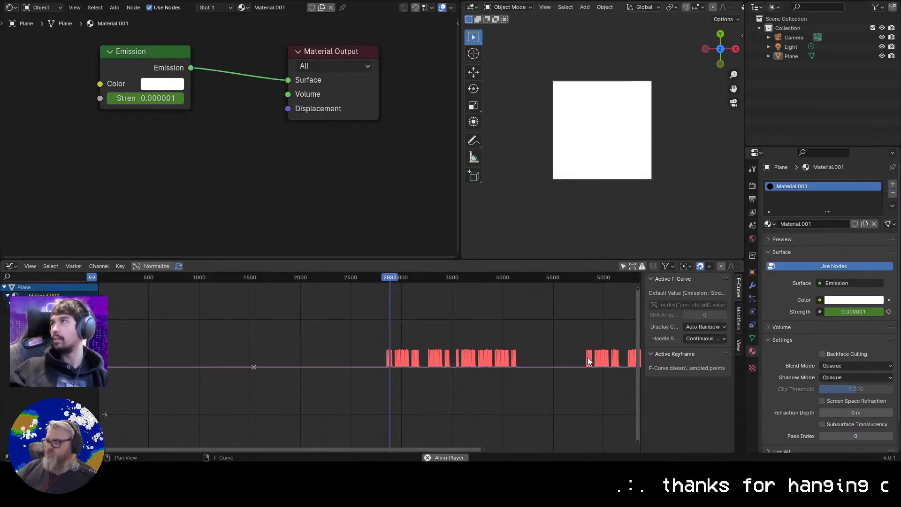
scroll(357, 336, down, 4)
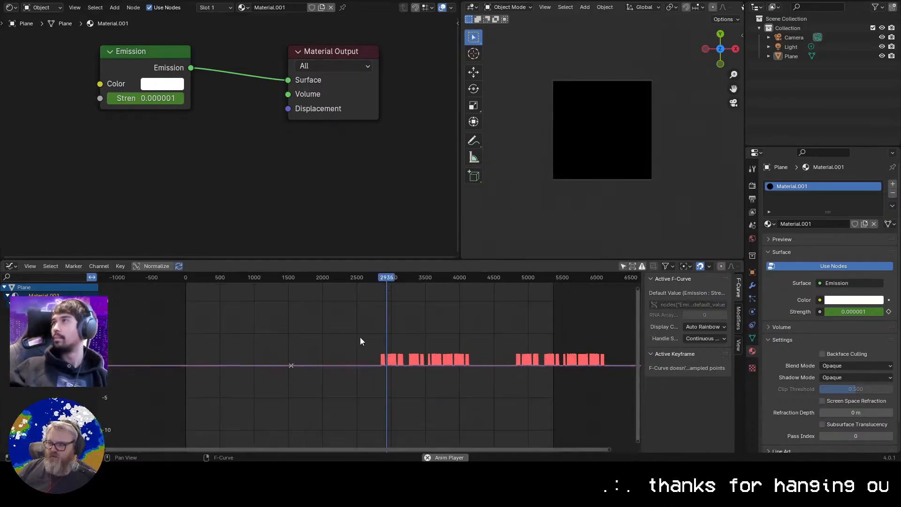
scroll(353, 337, up, 3)
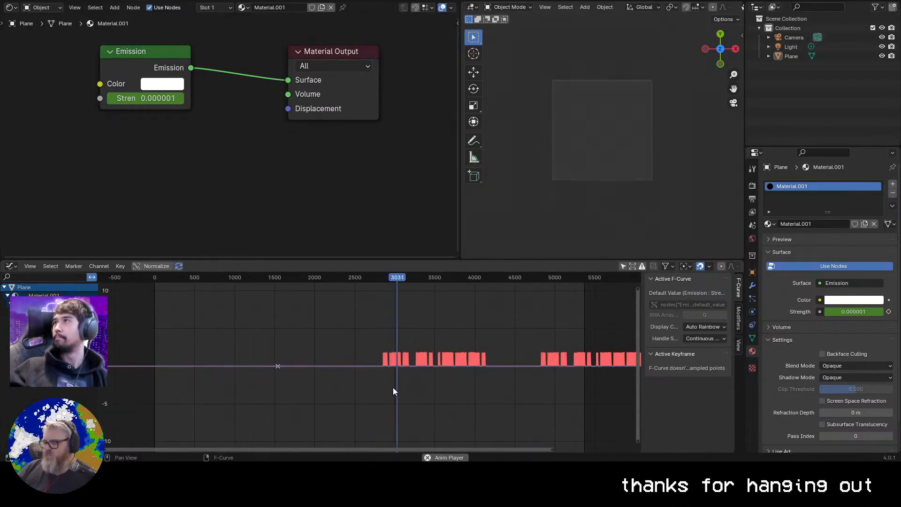
key(space)
Undo the sound bake on the Strength curve and return the playhead to the first frame
key(ctrl+z)
key(ctrl+z)
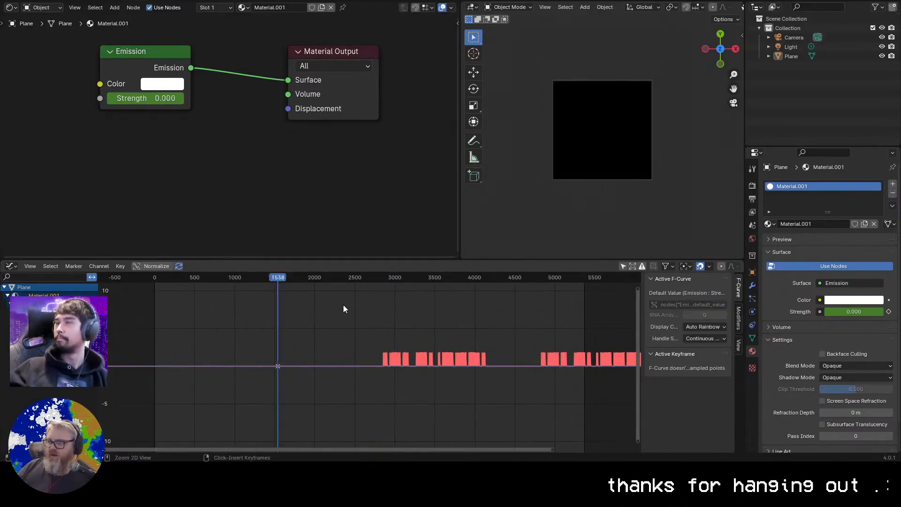
key(shift+Left)
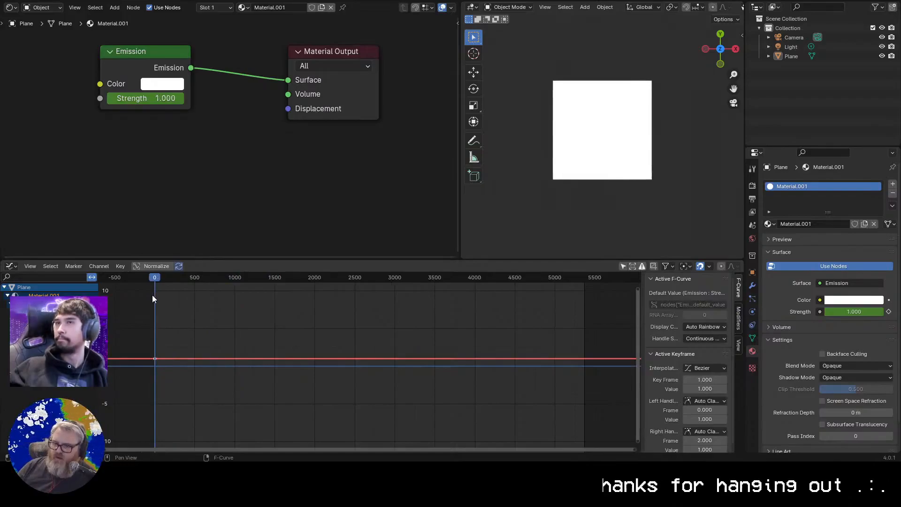
Apply Sound to Samples with drifting_skyline_kicks_v2.wav to the Strength curve from frame 1
click(99, 265)
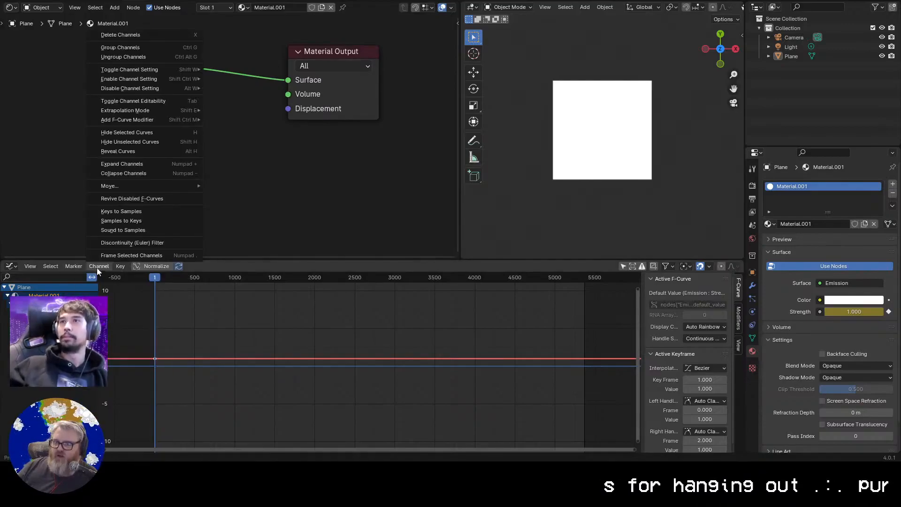
click(123, 230)
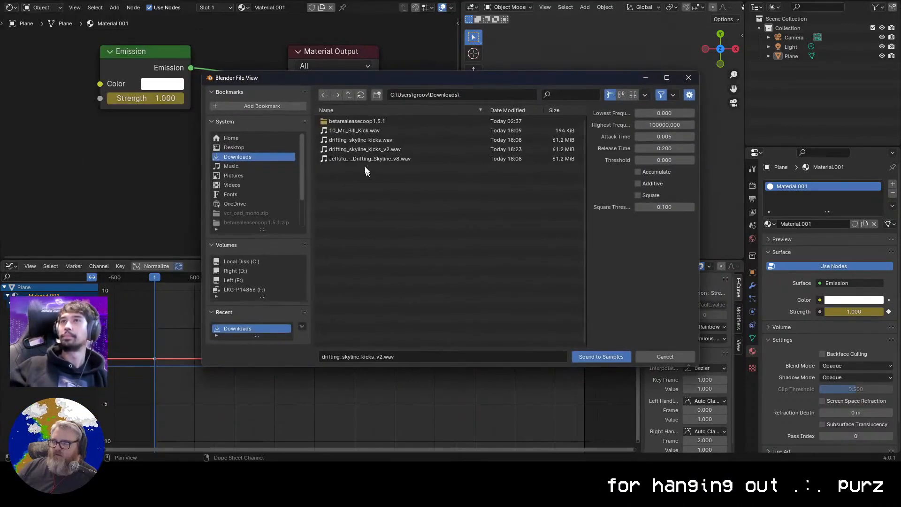
click(597, 357)
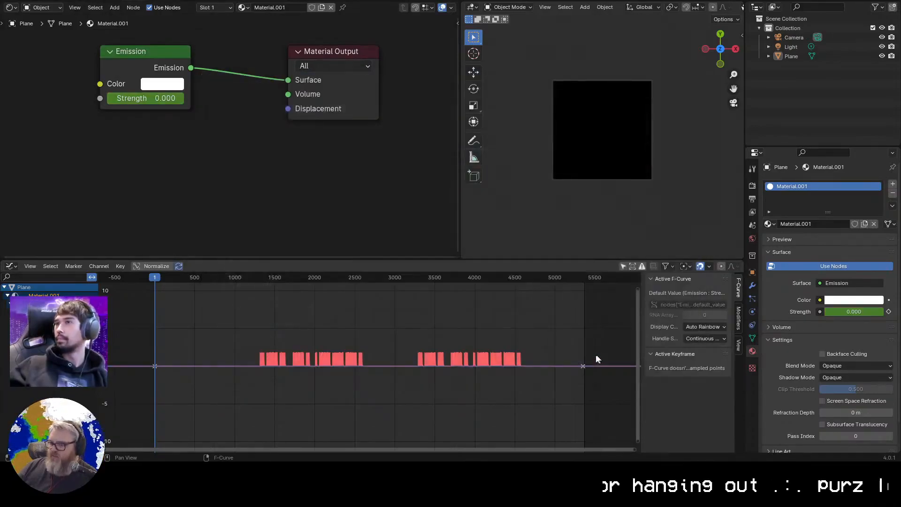
Play both kick sections of the sampled curve to check that the plane flashes in time with the song
click(247, 276)
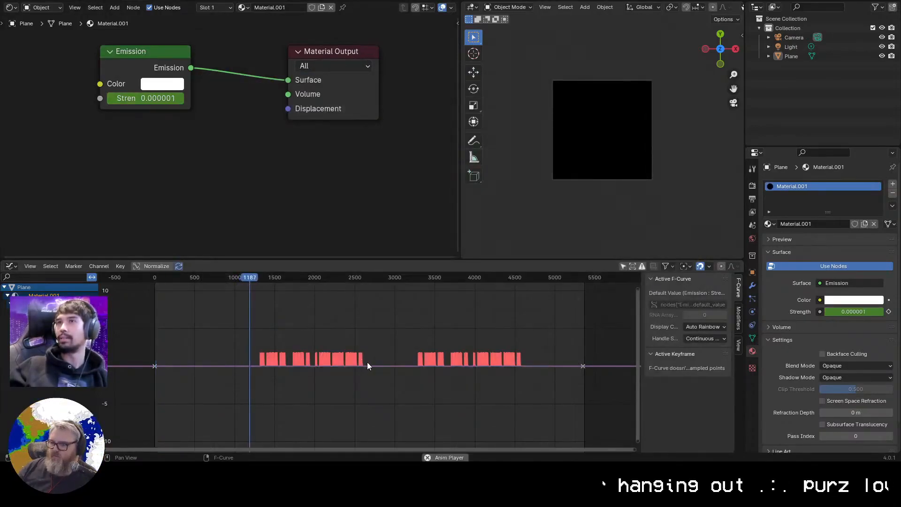
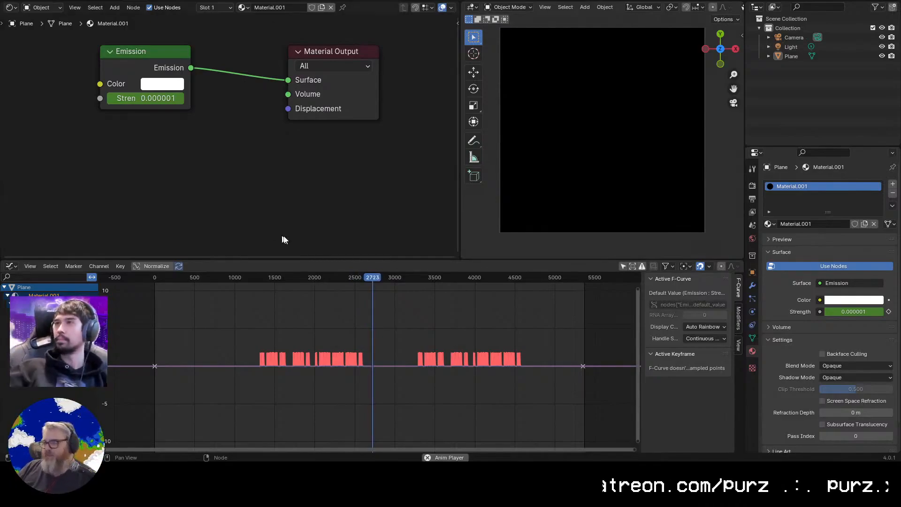
click(415, 277)
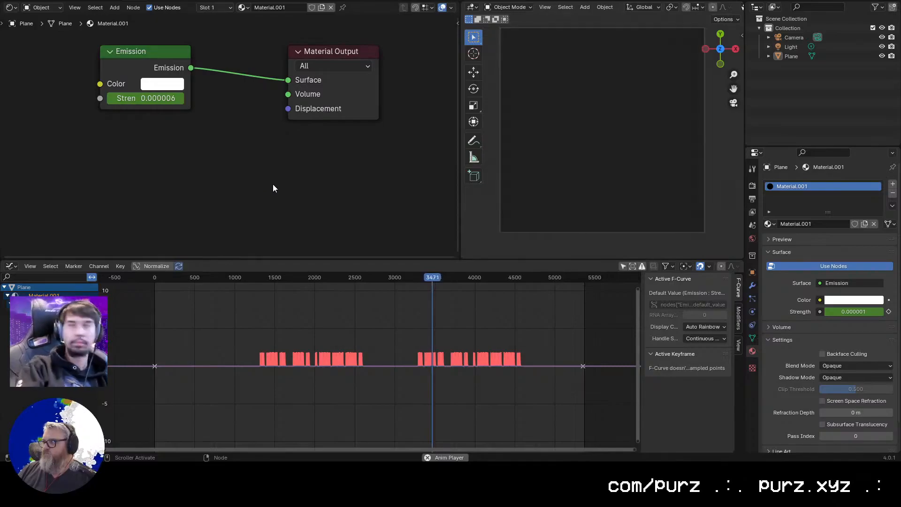
key(space)
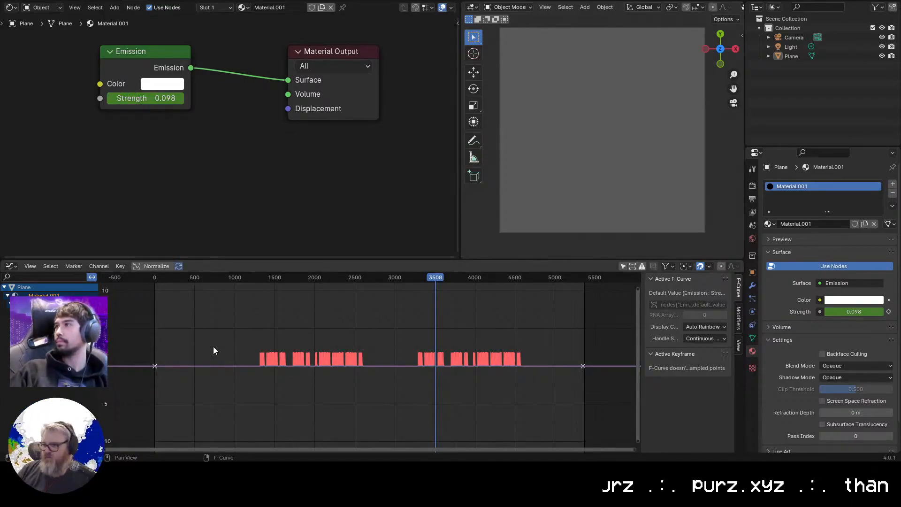
Clear the animation from the Emission node's Strength and set the value to 1
right_click(143, 98)
click(158, 111)
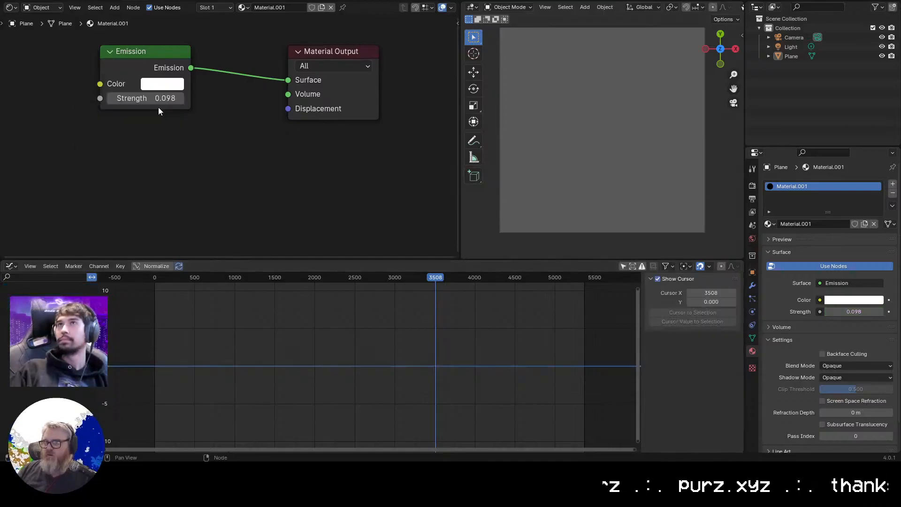
text(1)
key(Return)
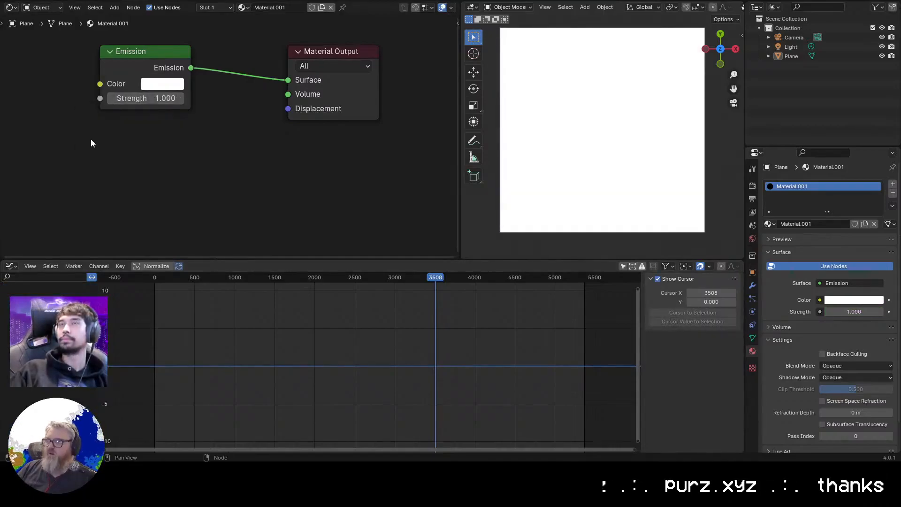
Enlarge the shader editor and browse the texture nodes available to add, without adding one
drag(54, 154, 191, 205)
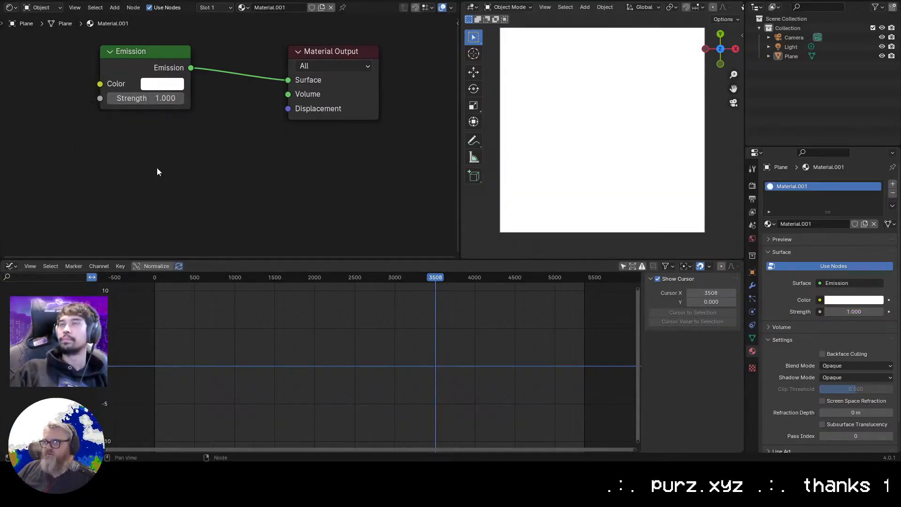
middle_drag(157, 172, 254, 237)
drag(283, 260, 314, 328)
key(shift+a)
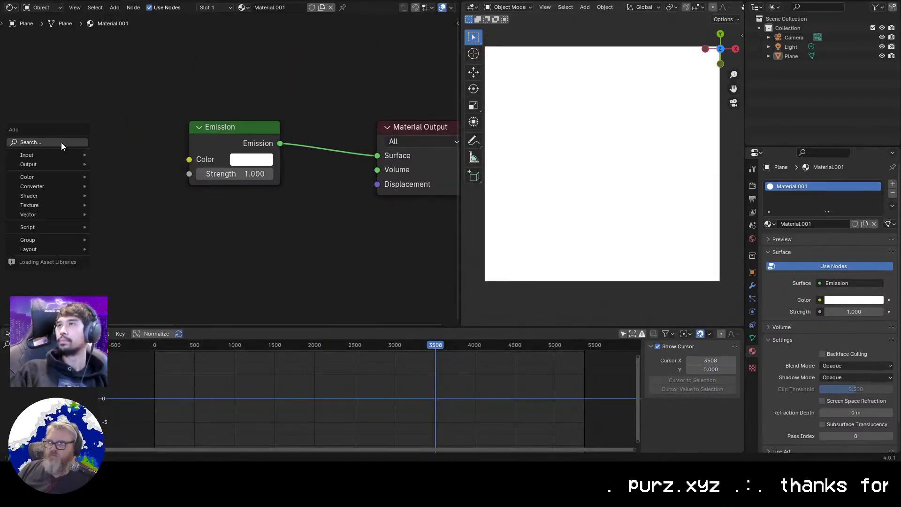
mouse_move(50, 204)
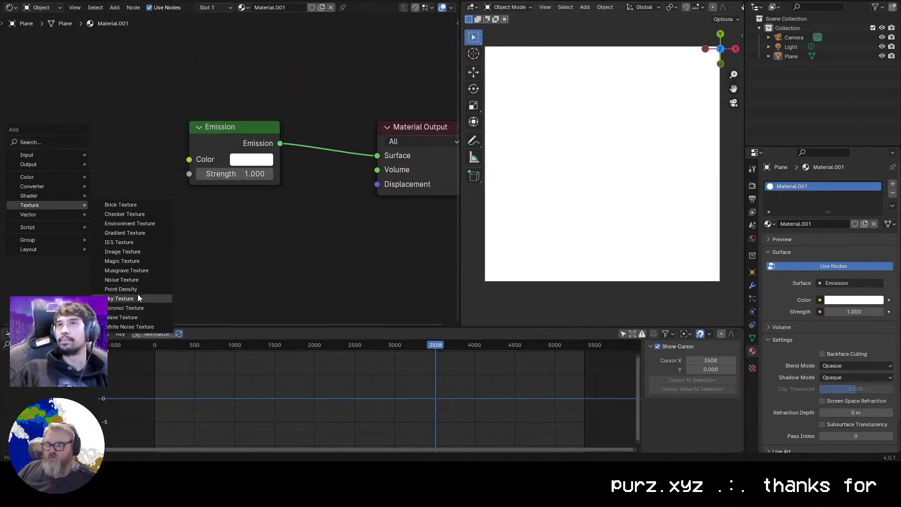
key(shift+a)
key(Escape)
Switch to the browser and download the fxnodes ZIP from the FxNodes for Blender page on Gumroad
key(alt+Tab)
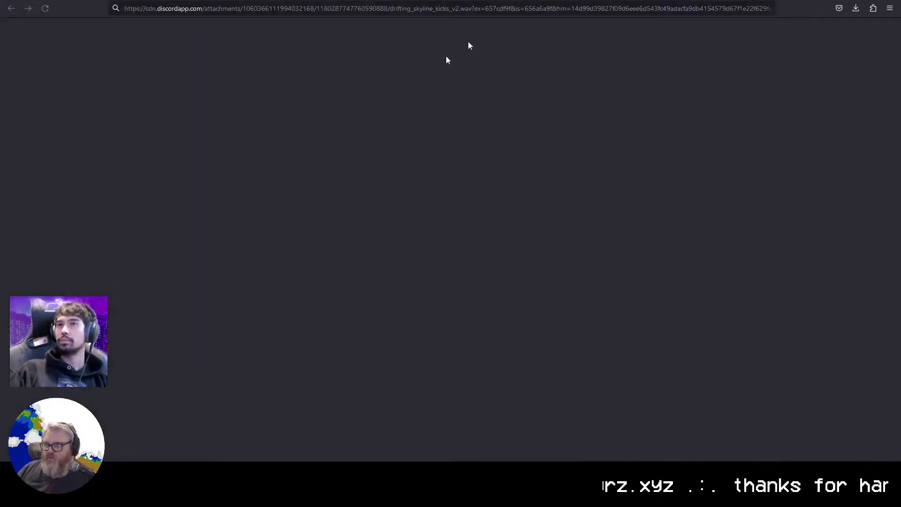
click(608, 6)
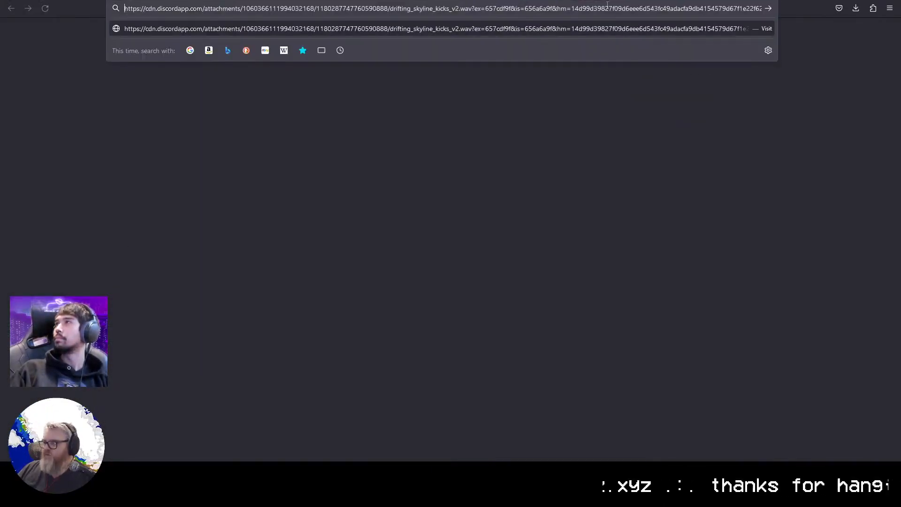
drag(608, 1, 0, 131)
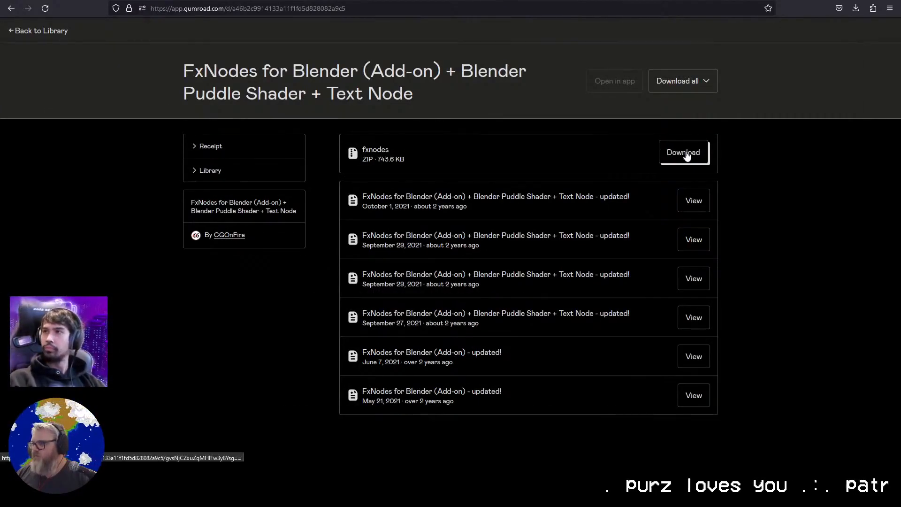
click(686, 157)
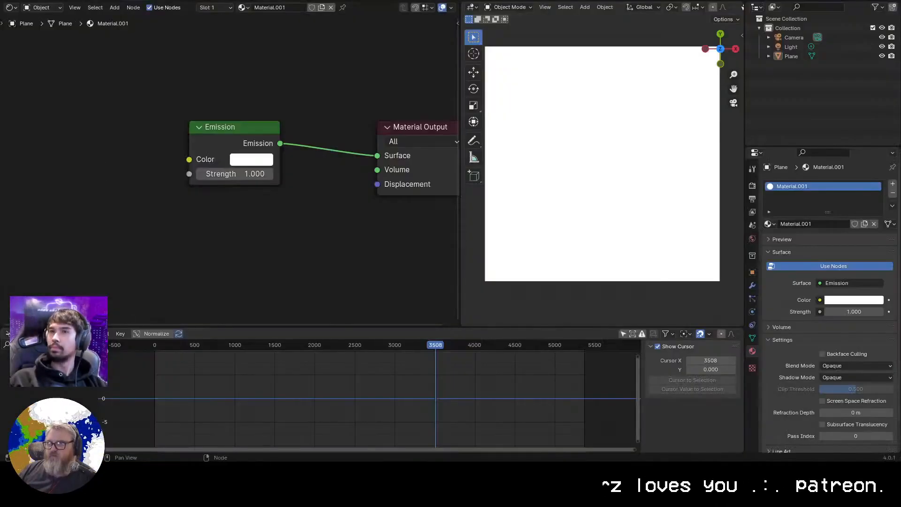
Install the downloaded fxnodes.zip as an add-on through the Blender preferences
click(41, 1)
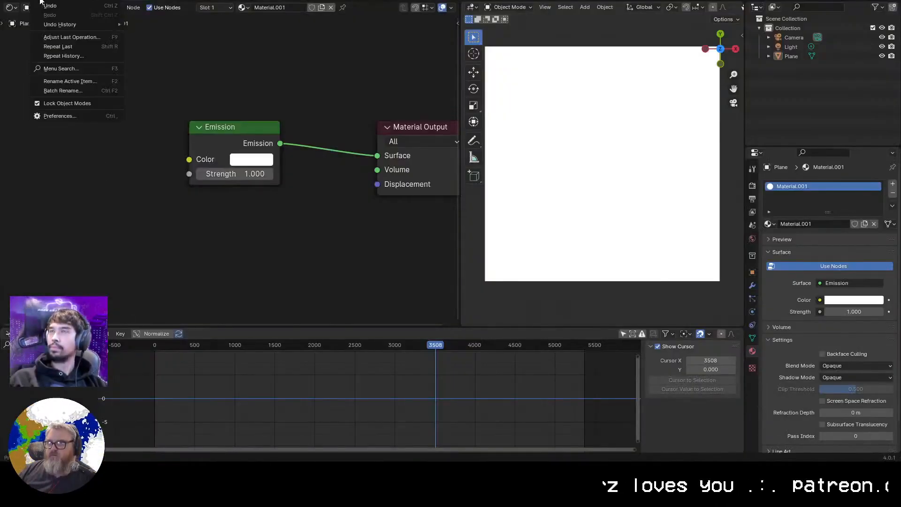
click(80, 116)
click(56, 78)
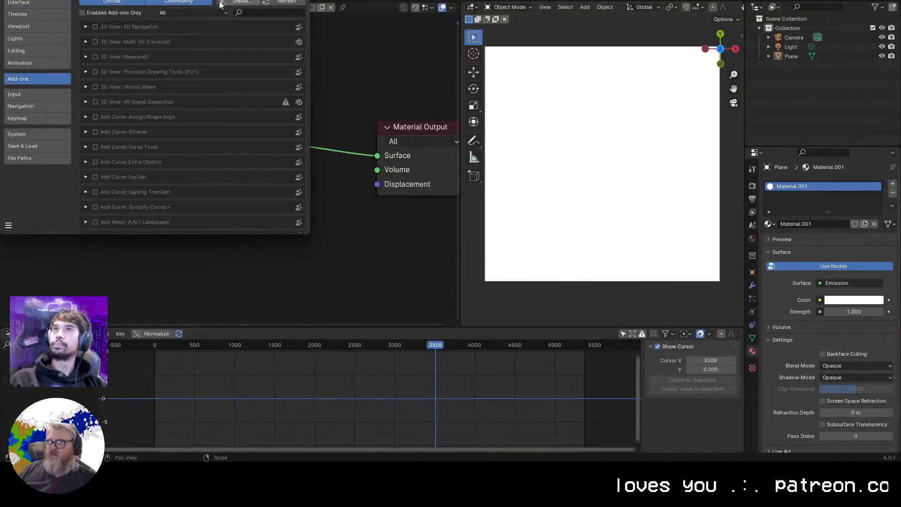
click(218, 4)
click(39, 82)
double_click(142, 44)
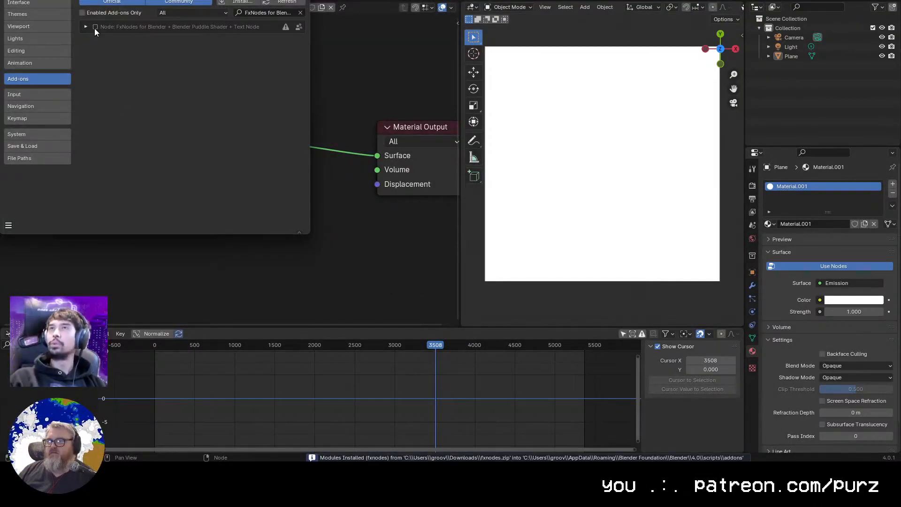
Enable the FxNodes for Blender add-on, look over its details and close the preferences
click(95, 27)
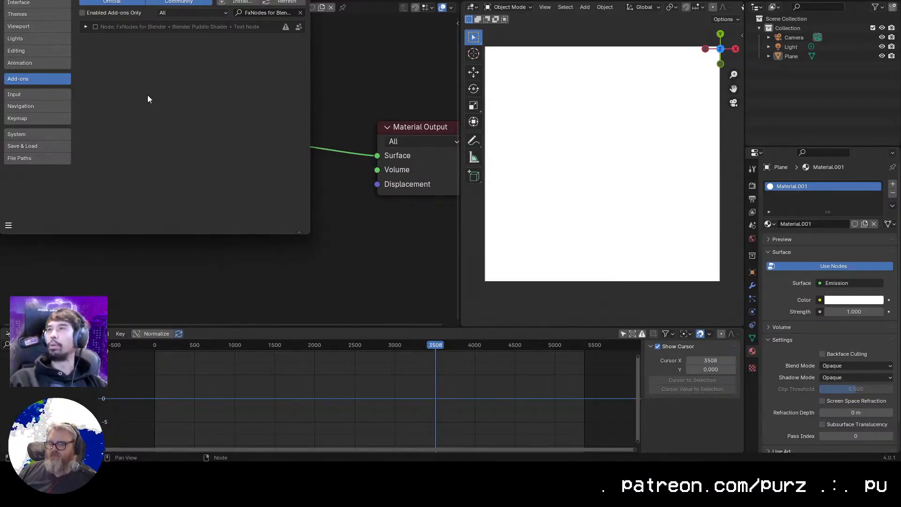
click(95, 26)
click(86, 27)
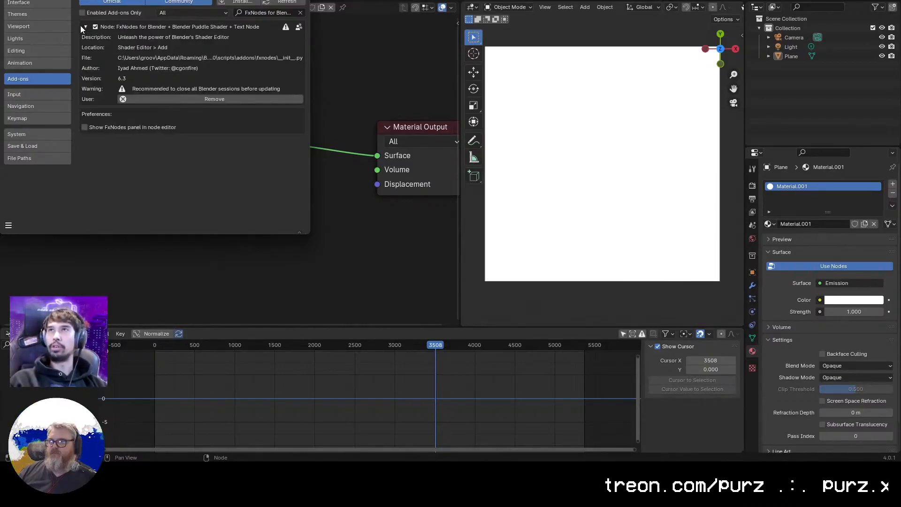
click(85, 26)
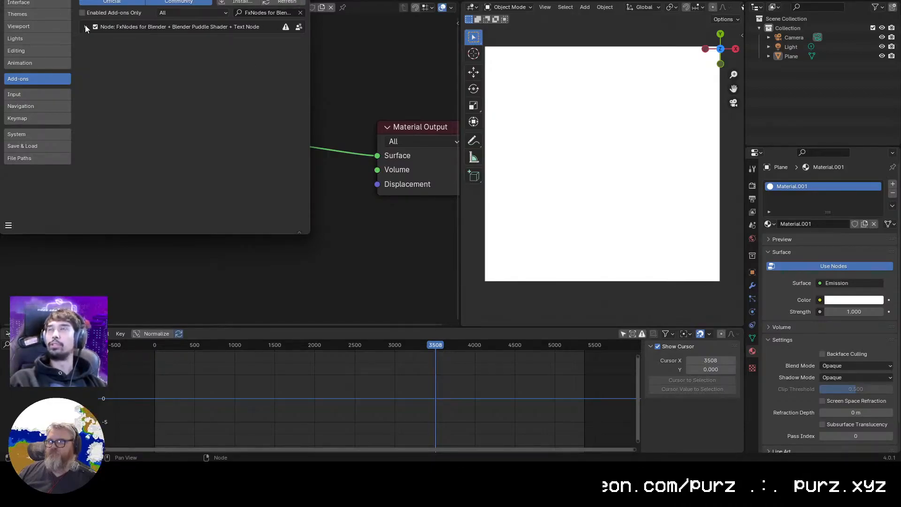
click(86, 27)
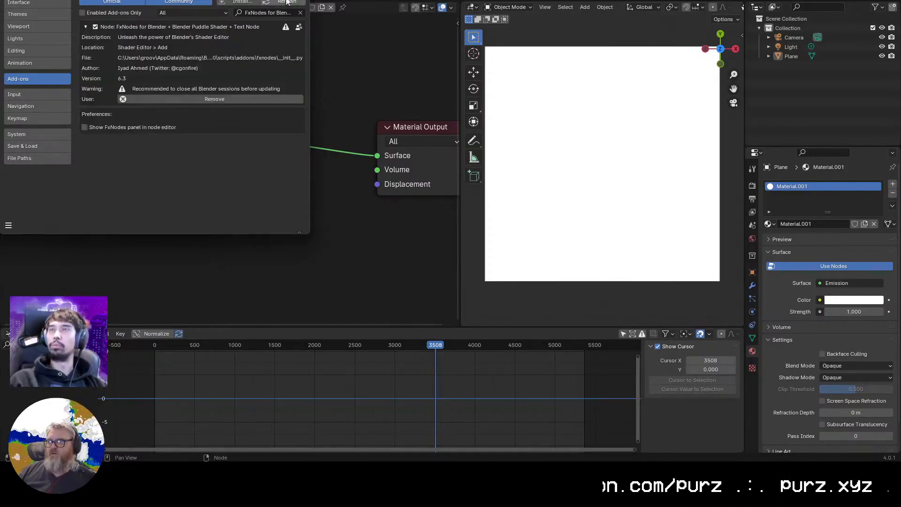
click(300, 0)
Check the shader editor's node-adding list and sidebar for the FxNodes entries
key(shift+a)
key(n)
key(n)
right_click(101, 170)
key(shift+a)
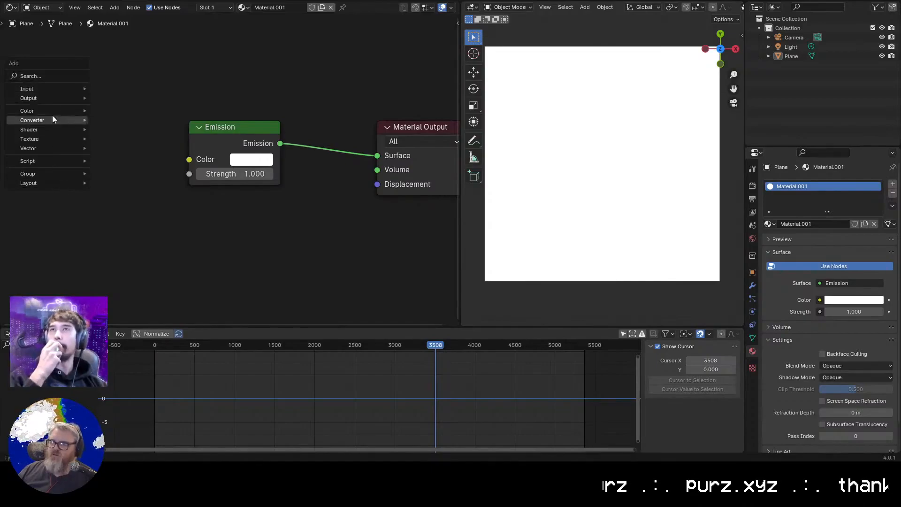
text(s)
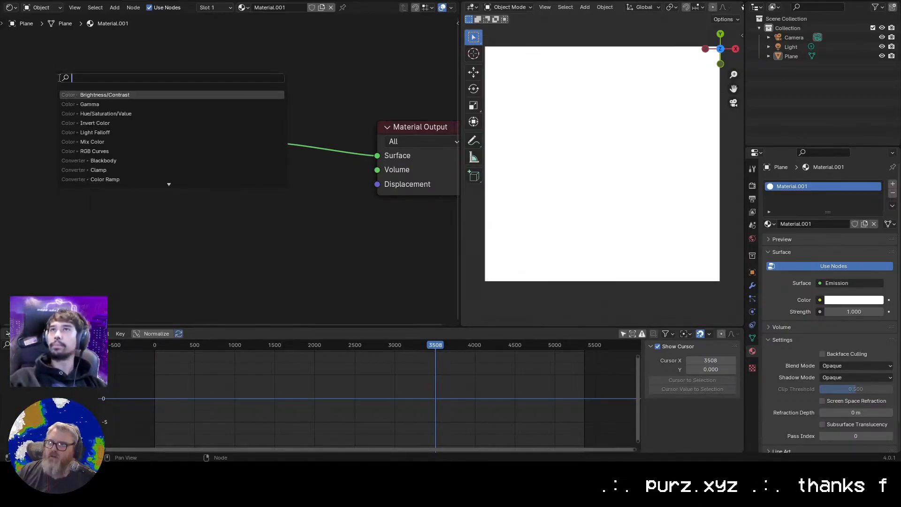
key(Escape)
key(n)
click(455, 92)
key(n)
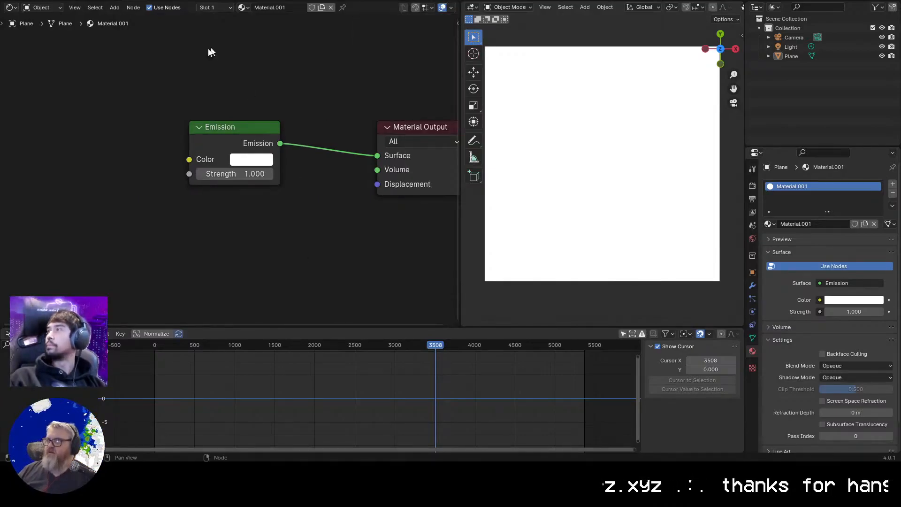
Quit Blender and save the untitled project to a folder on the Left (E:) drive
key(ctrl+q)
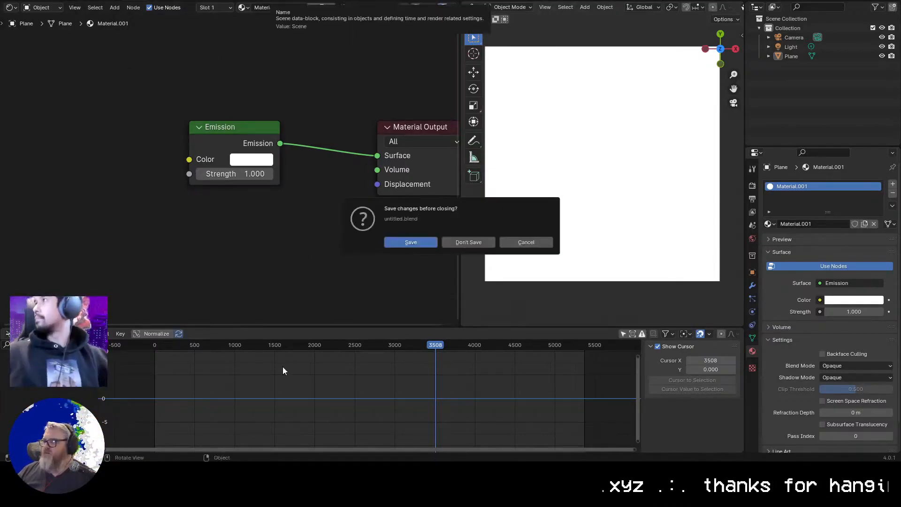
click(430, 242)
text(E:	est)
key(Return)
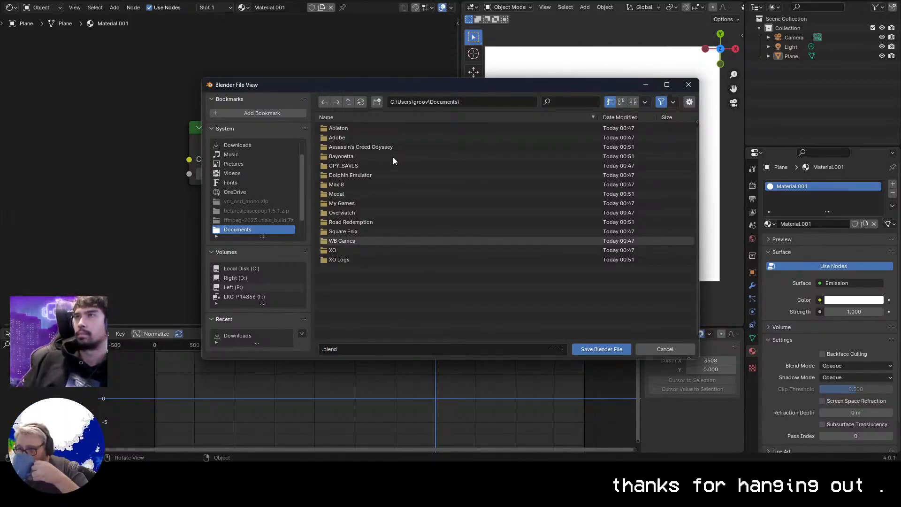
click(233, 287)
double_click(356, 176)
click(381, 348)
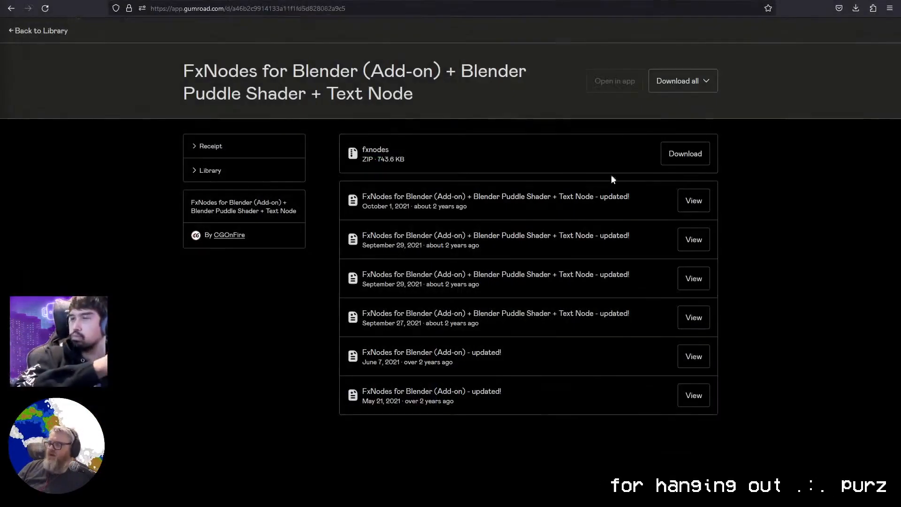
Check the reopened project's shader editor again for FxNodes among the addable nodes and sidebar sections
key(shift+a)
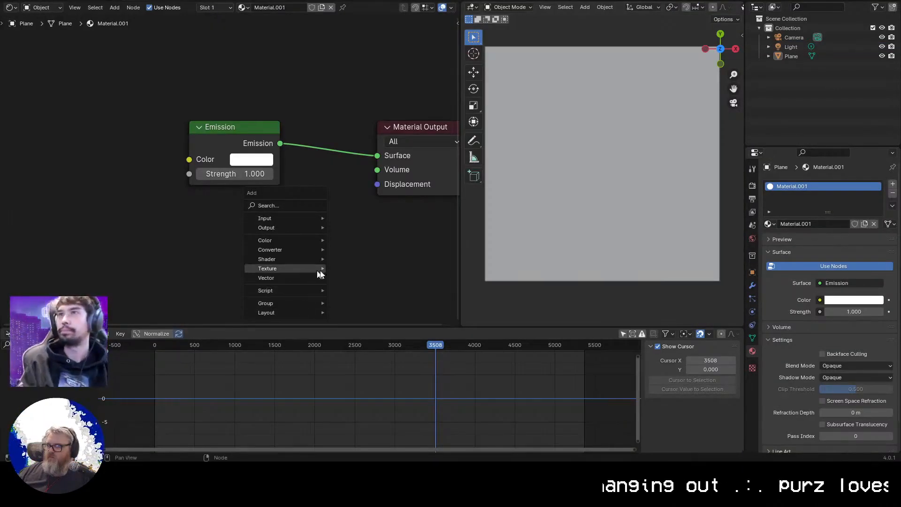
key(n)
click(456, 98)
key(n)
key(shift+a)
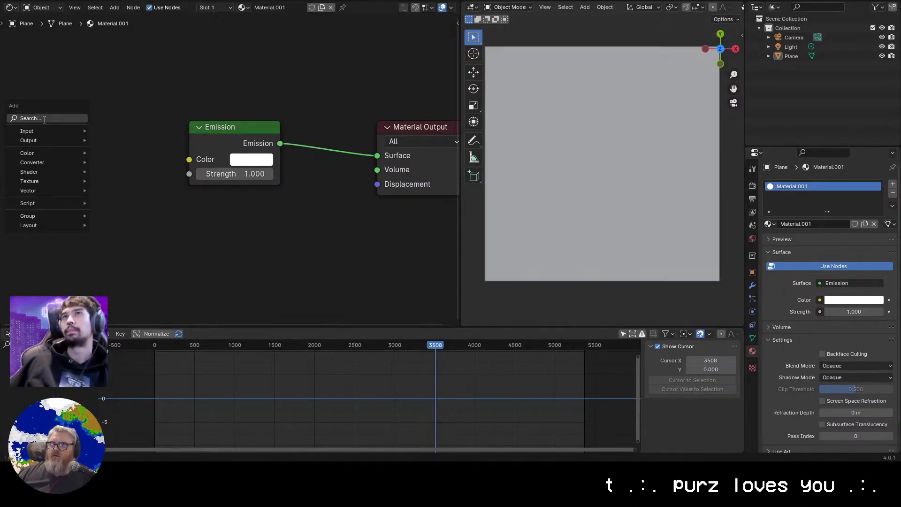
Find the FxNodes add-on with the search term fx and enable Show FxNodes panel in node editor
click(39, 0)
click(52, 127)
click(265, 13)
text(fx)
key(Return)
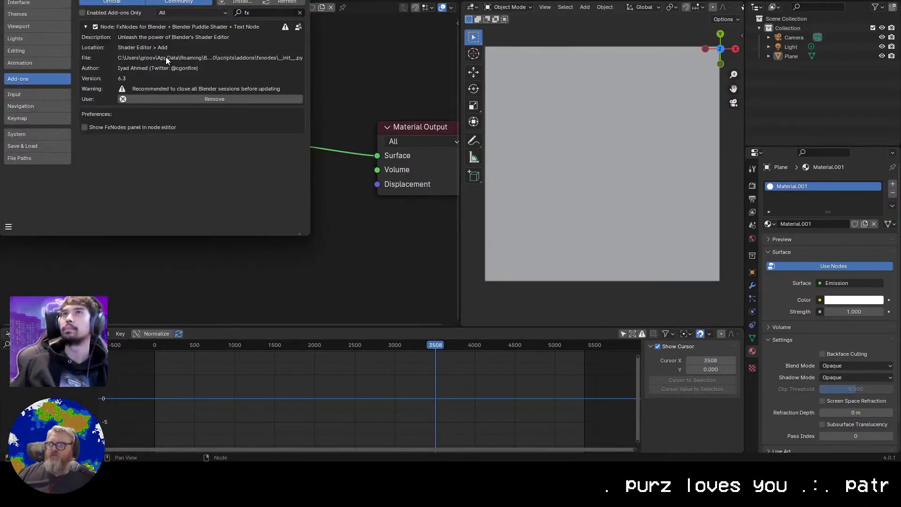
click(180, 127)
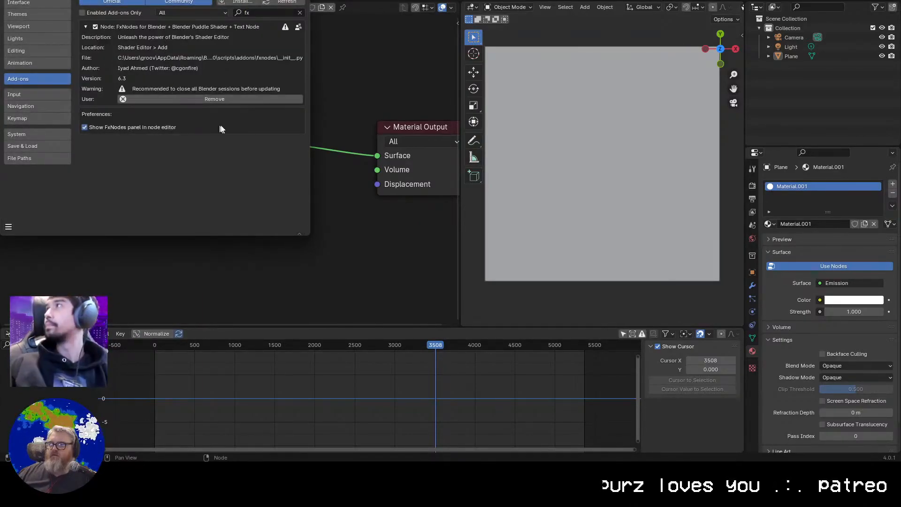
click(299, 0)
Show the FxNodes section beside the shader graph and examine its shape and utility nodes
key(n)
click(453, 59)
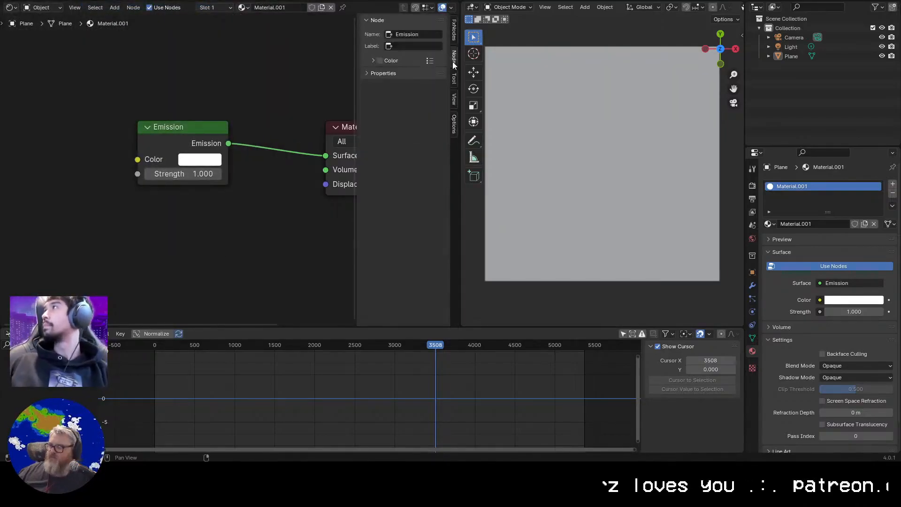
click(453, 31)
scroll(324, 302, down, 3)
scroll(324, 306, down, 1)
scroll(408, 264, down, 15)
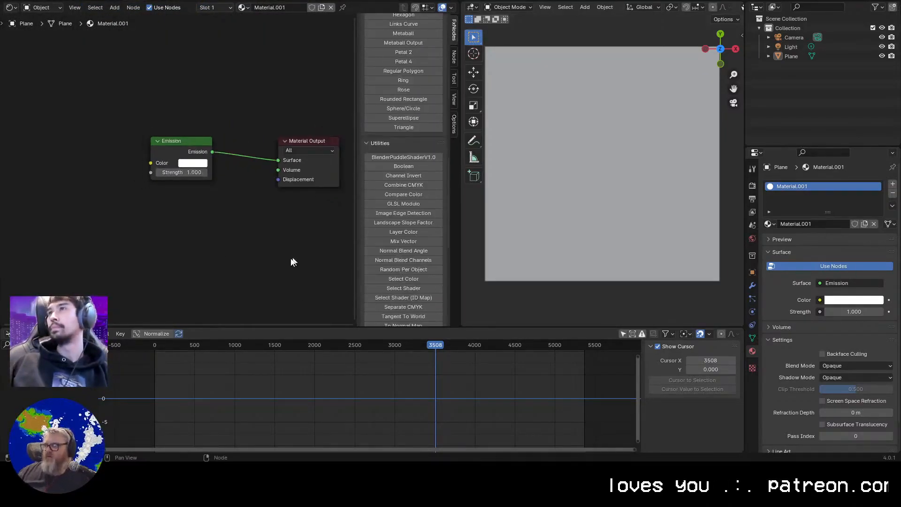
middle_drag(195, 228, 186, 245)
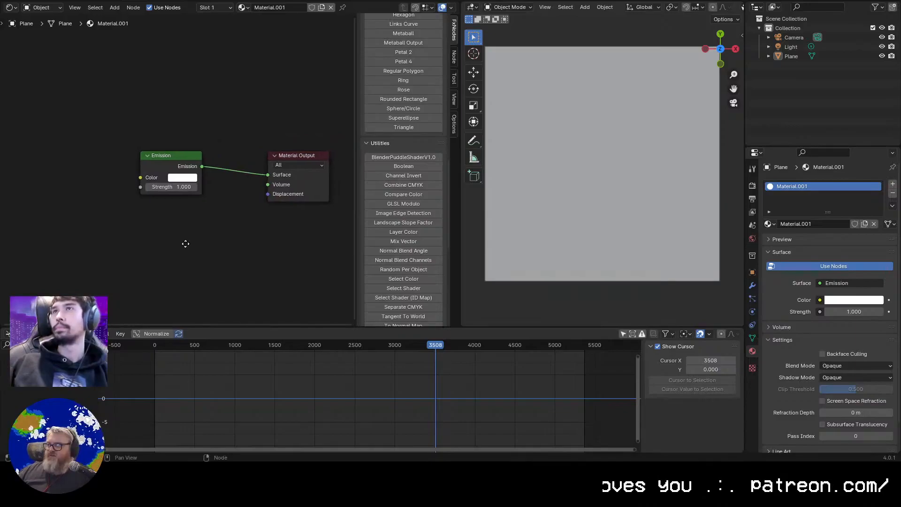
scroll(441, 127, up, 5)
scroll(422, 145, up, 6)
scroll(403, 162, down, 5)
scroll(398, 168, up, 4)
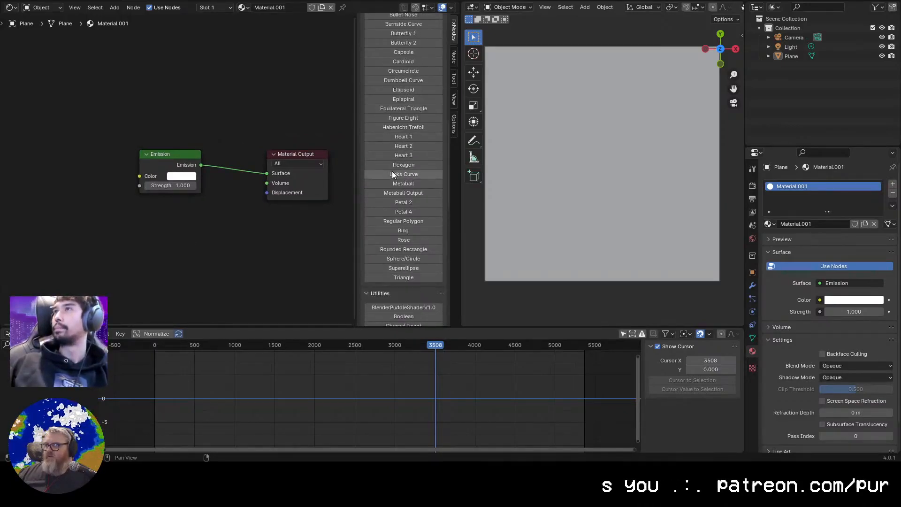
Add an FxNodes Hexagon node and connect its Value to the Emission node's Color
click(392, 164)
click(25, 142)
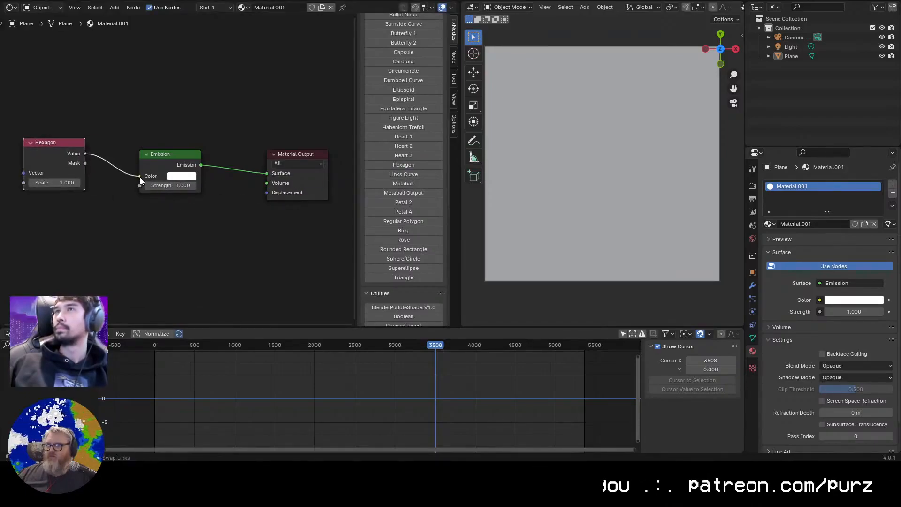
drag(140, 176, 140, 176)
Insert a Color Ramp node between the Hexagon and Emission nodes and space the nodes out
middle_drag(63, 231, 213, 235)
key(shift+a)
text(color)
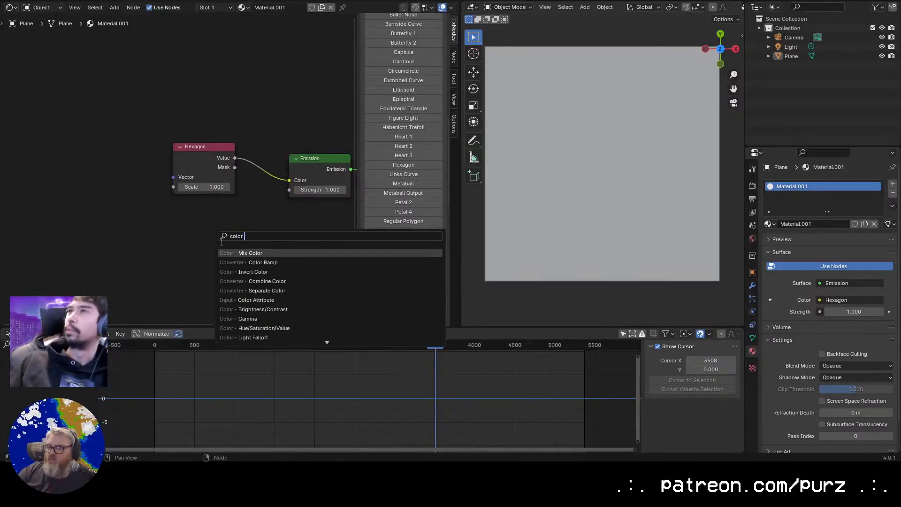
click(262, 263)
click(336, 134)
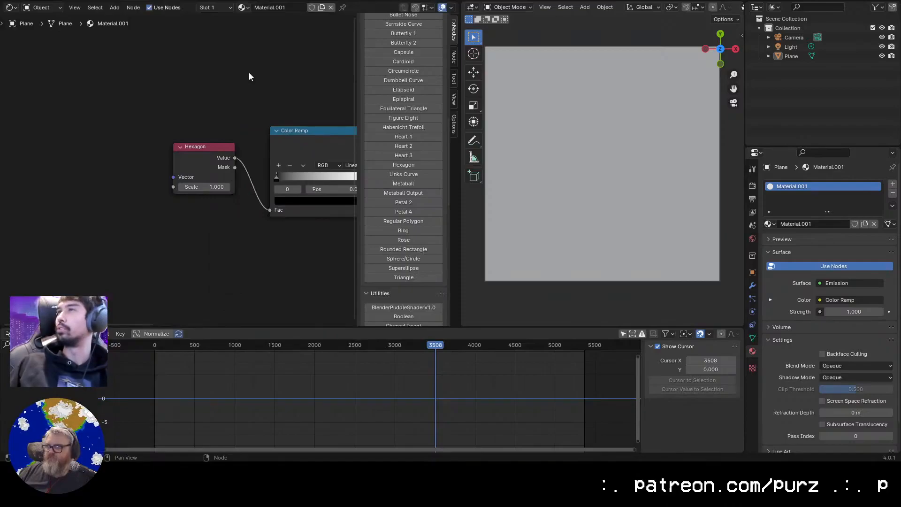
middle_drag(249, 77, 133, 80)
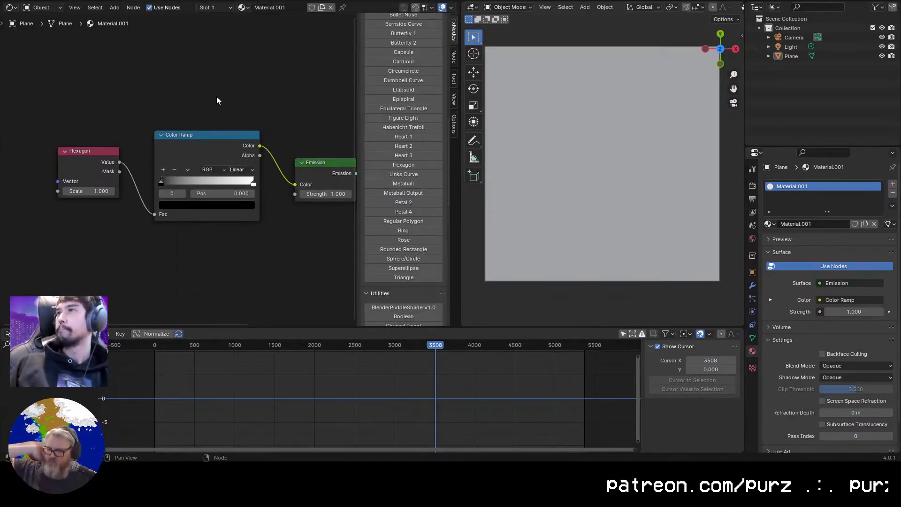
drag(84, 157, 49, 147)
mouse_move(211, 142)
mouse_down()
mouse_move(182, 127)
mouse_move(202, 135)
mouse_up()
Preview the material in the viewport and set the Color Ramp to Constant with its white stop at about 0.300
mouse_move(89, 244)
middle_down()
mouse_move(125, 258)
mouse_move(119, 263)
middle_up()
key(z)
click(681, 35)
click(263, 182)
click(263, 232)
drag(274, 194, 211, 195)
mouse_move(90, 200)
mouse_down()
mouse_move(108, 200)
mouse_move(90, 200)
mouse_up()
key(shift+a)
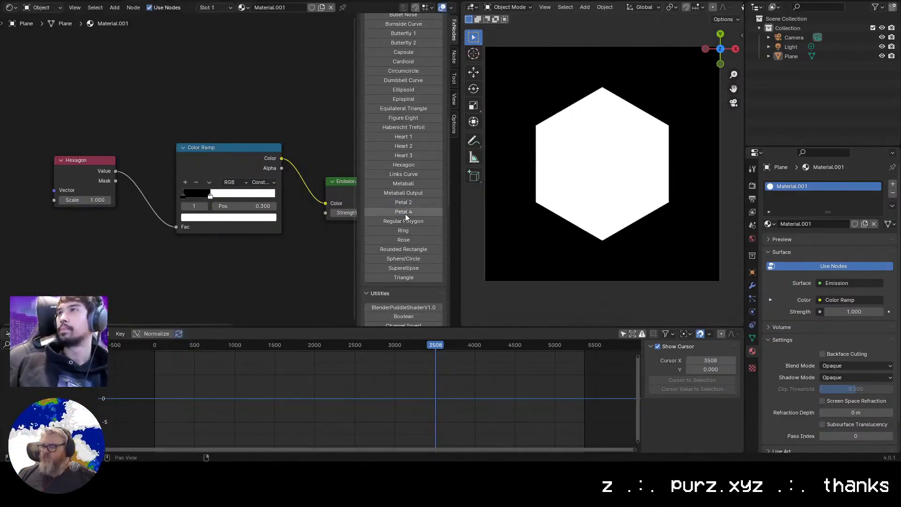
Try Petal 4 and Petal 2 nodes as the Color Ramp's factor and move its white stop to about 0.273
click(403, 212)
drag(126, 284, 176, 227)
click(403, 203)
drag(251, 287, 178, 227)
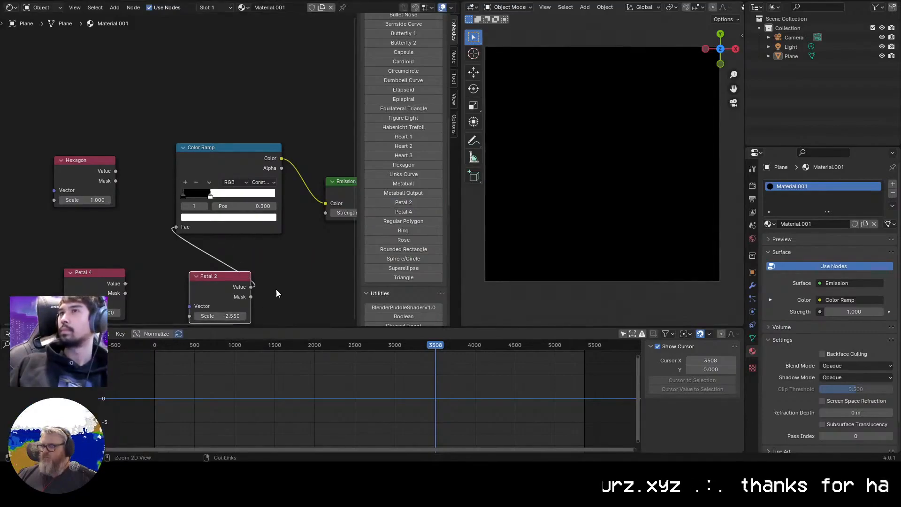
drag(221, 197, 271, 202)
drag(264, 197, 205, 200)
Delete the Petal 2 and Petal 4 nodes from the material
click(199, 286)
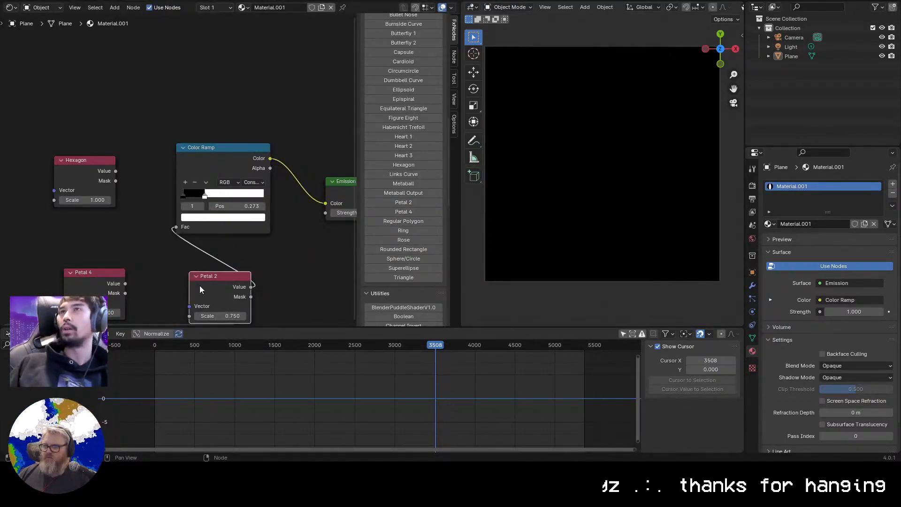
key(x)
click(94, 295)
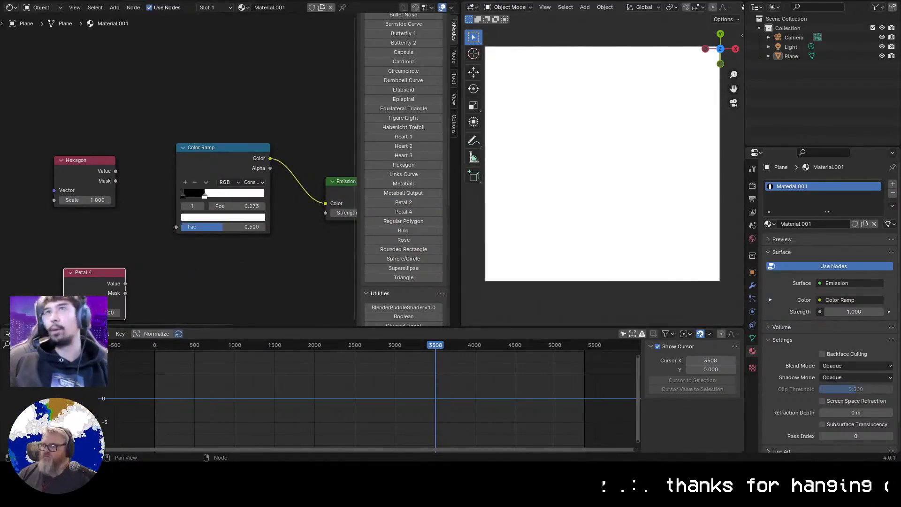
key(x)
Add a Rose node, connect its Value to the Color Ramp's factor and set its Number to 6
click(410, 239)
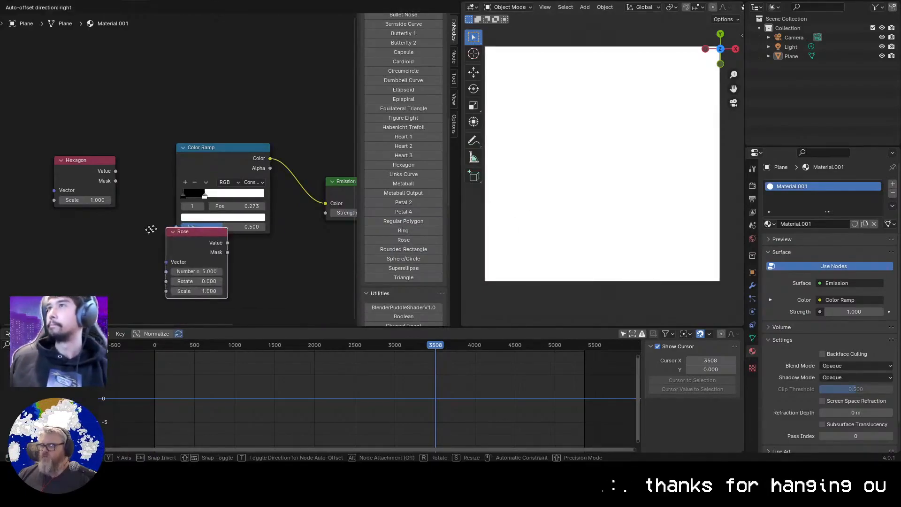
click(36, 244)
drag(125, 258, 176, 227)
drag(94, 287, 80, 306)
right_click(93, 287)
right_click(94, 297)
right_click(93, 307)
Add a Habenicht Trefoil node, connect its Value to the Color Ramp's factor and set its first two parameters to 6 and about 7.290
middle_drag(248, 268, 248, 202)
scroll(212, 253, down, 1)
key(x)
scroll(423, 202, up, 1)
click(408, 268)
click(64, 225)
drag(184, 197, 179, 188)
key(Escape)
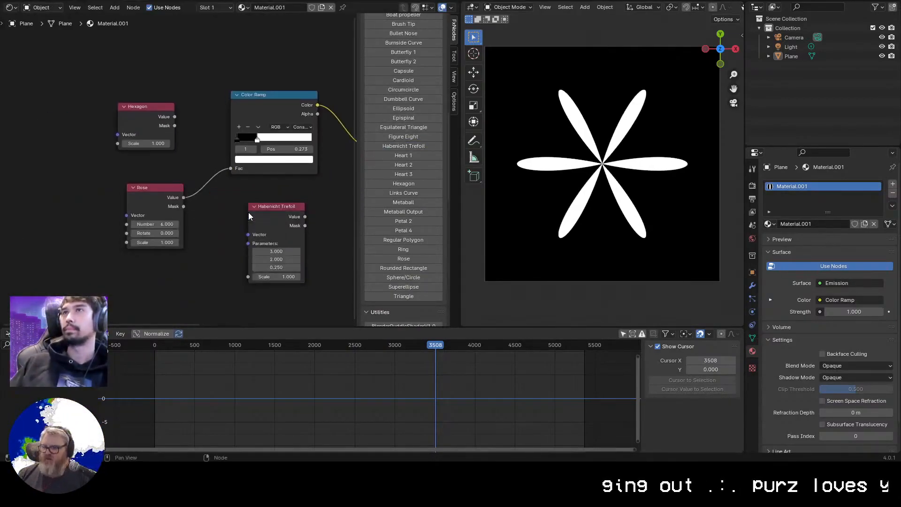
drag(305, 217, 230, 168)
mouse_move(276, 251)
mouse_down()
mouse_move(312, 251)
mouse_move(253, 259)
mouse_move(343, 260)
mouse_move(281, 259)
mouse_up()
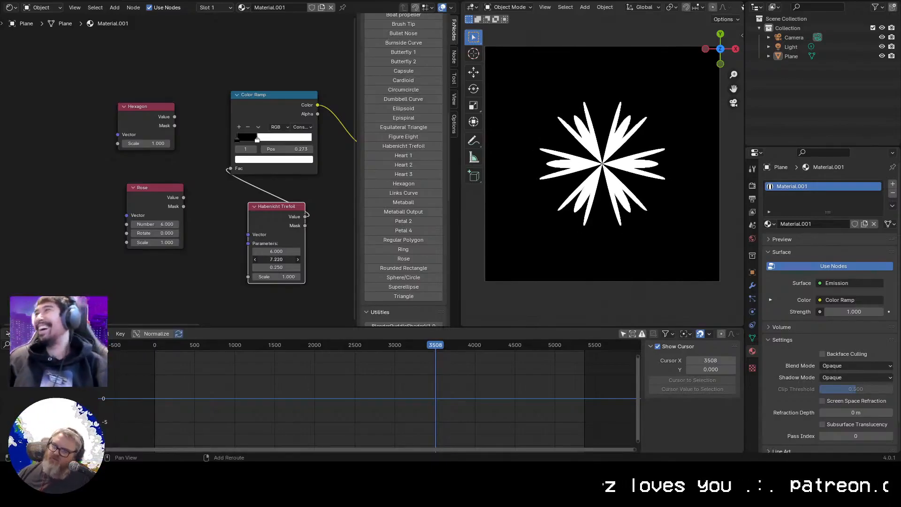
Keyframe the Habenicht Trefoil's Parameters at frame 1 and apply Sound to Samples with the kick track on the second parameter's curve
key(shift+Left)
key(i)
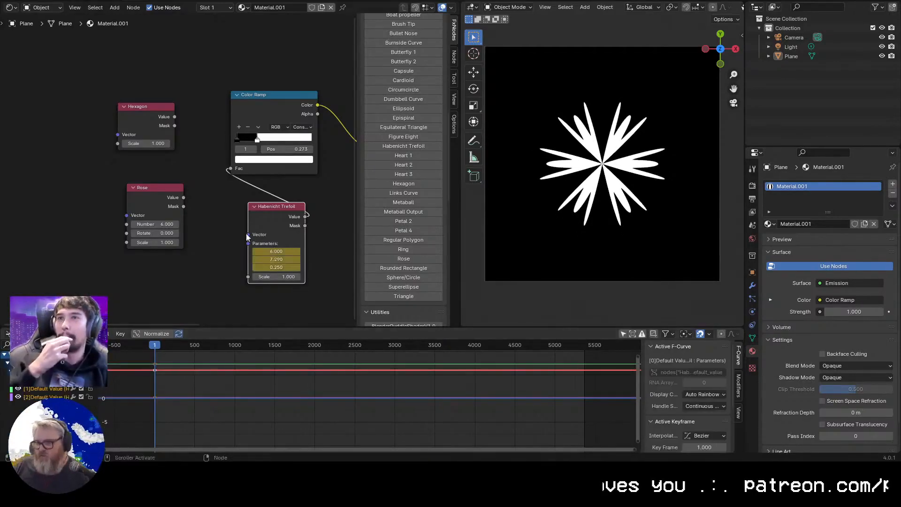
click(99, 333)
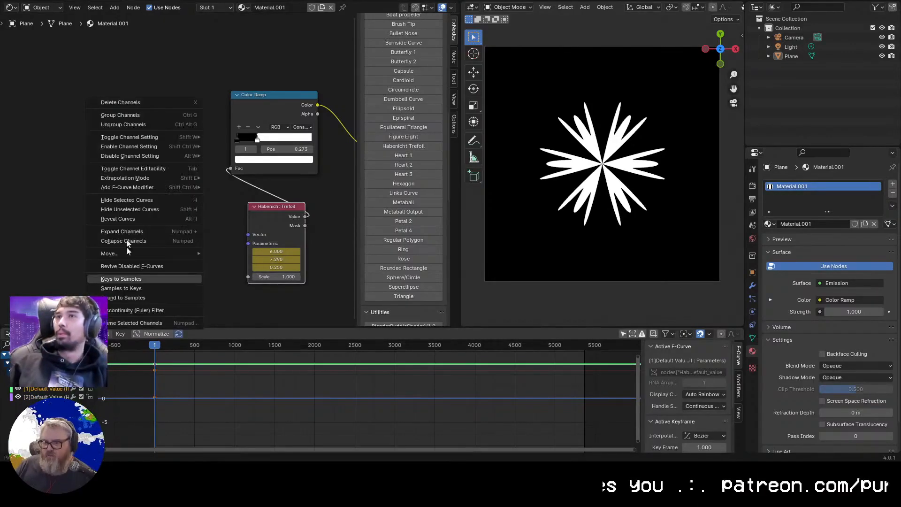
click(133, 297)
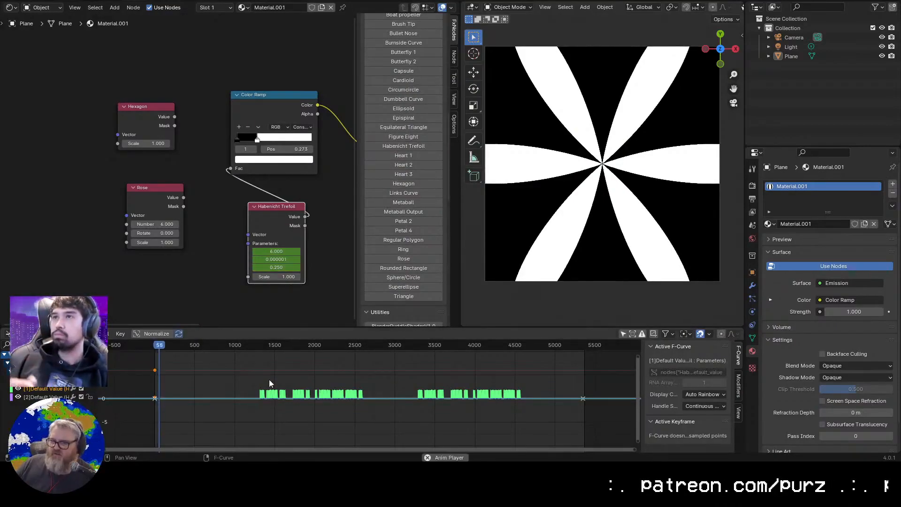
Convert the sampled second-parameter curve of the Habenicht Trefoil to editable keyframes with Samples to Keys
click(254, 348)
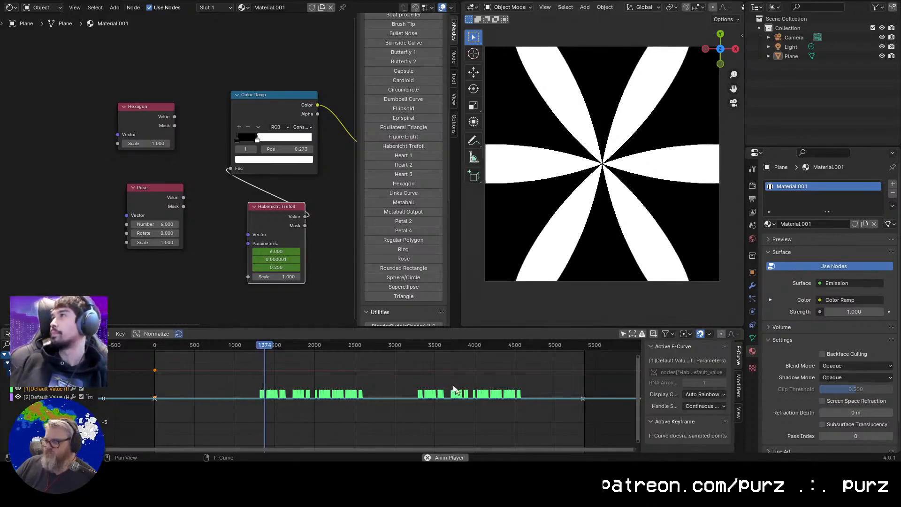
key(space)
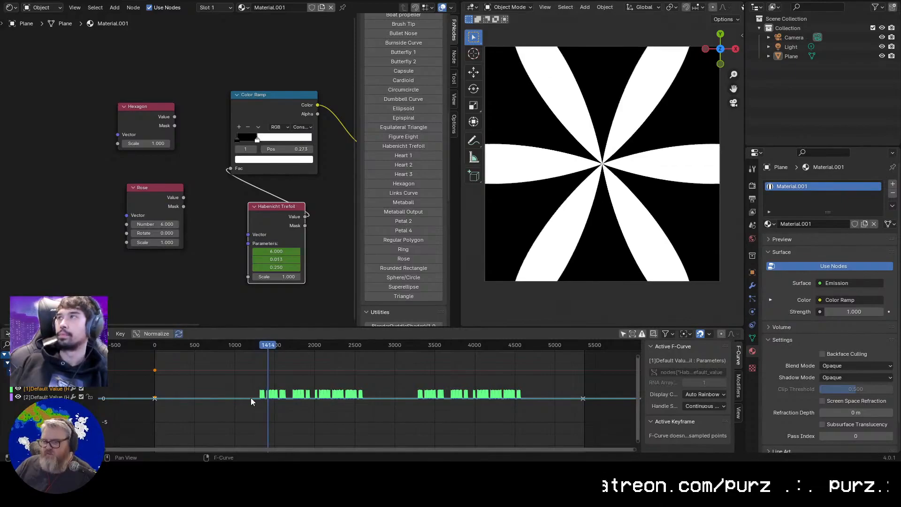
scroll(282, 397, up, 7)
scroll(302, 392, down, 2)
drag(353, 452, 271, 452)
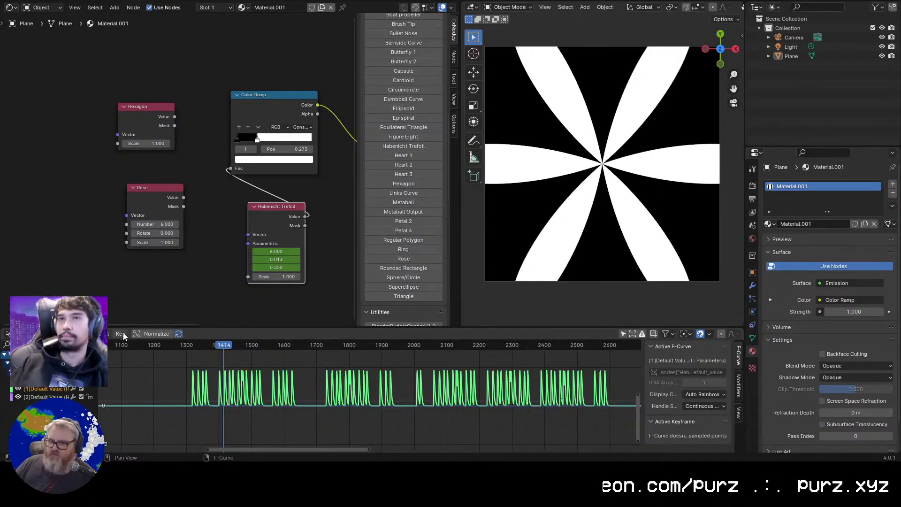
click(103, 334)
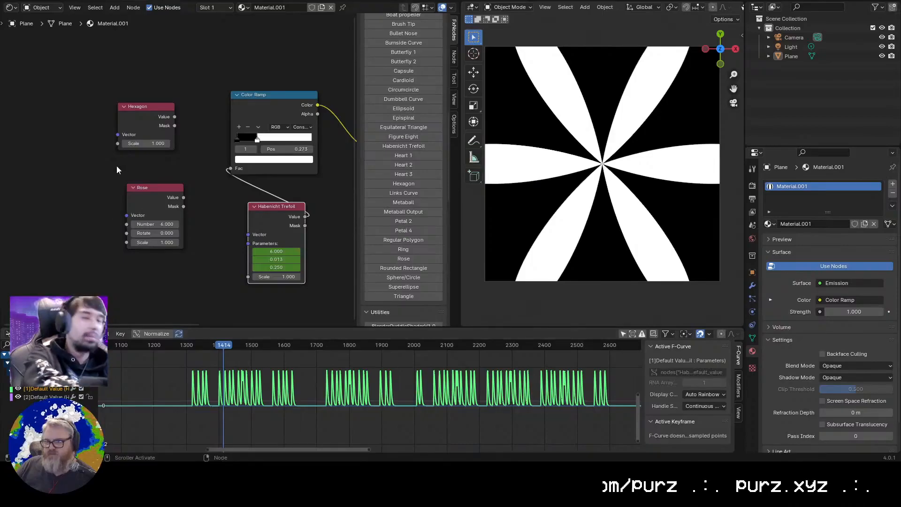
click(113, 333)
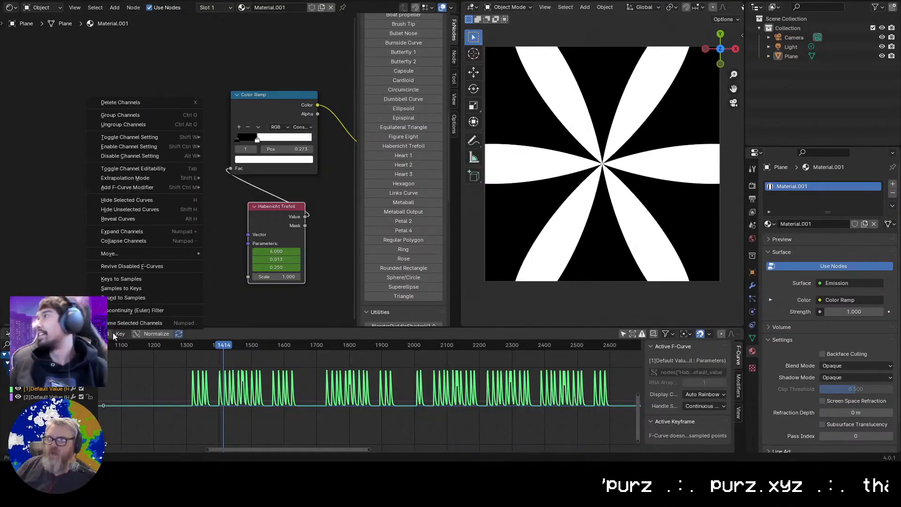
click(109, 333)
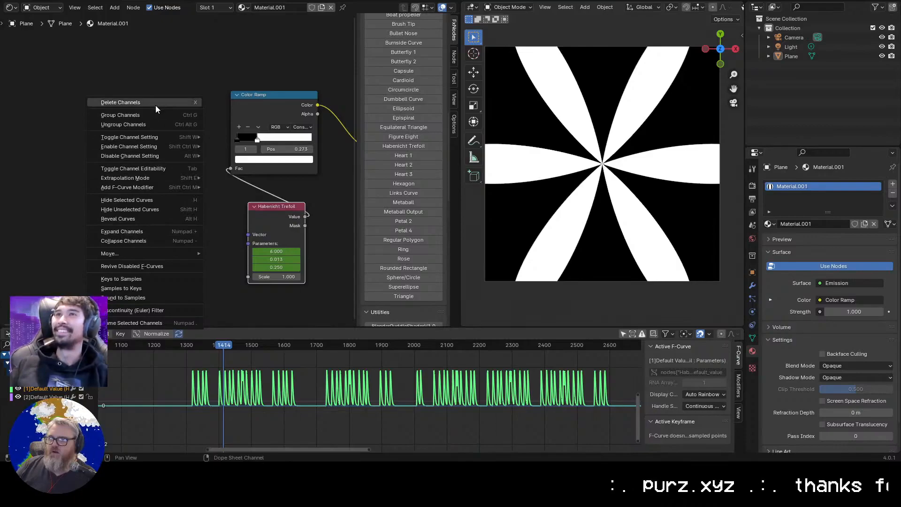
click(137, 289)
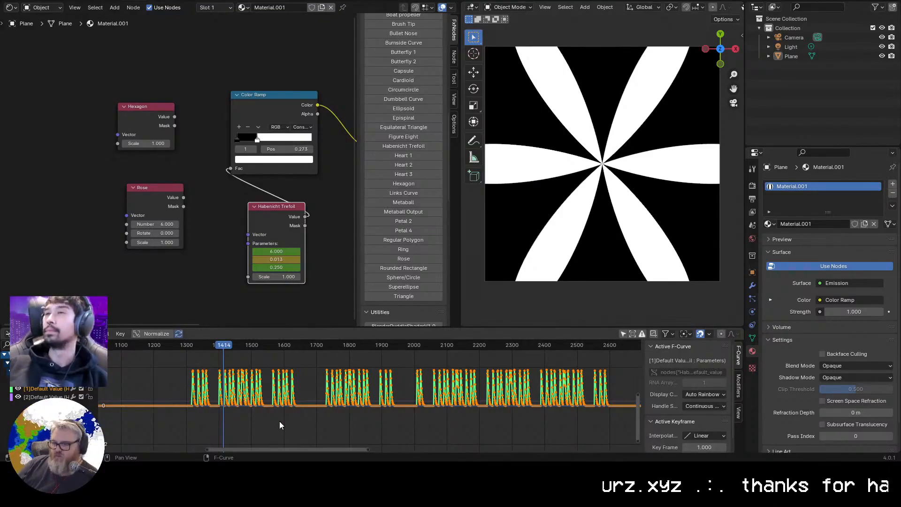
Scale the Habenicht Trefoil's parameter keyframes and move their baseline above zero, checking the shape in playback
key(s)
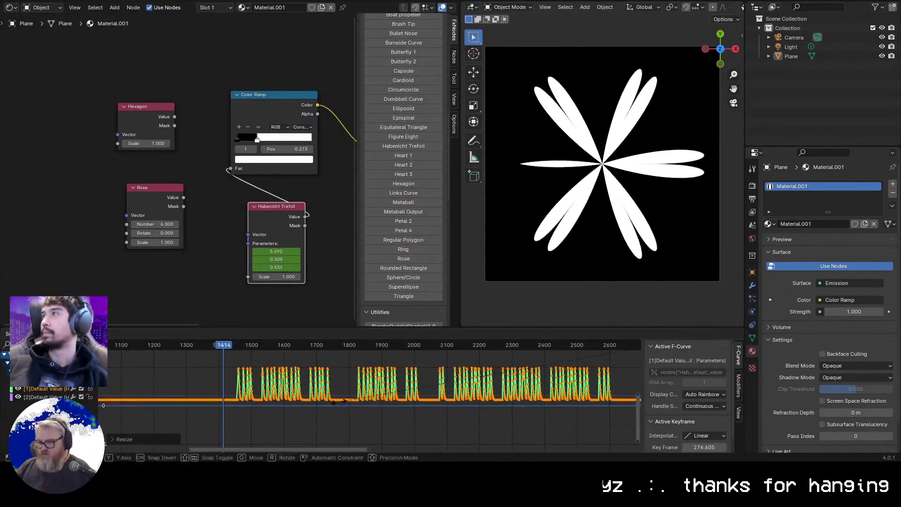
click(409, 405)
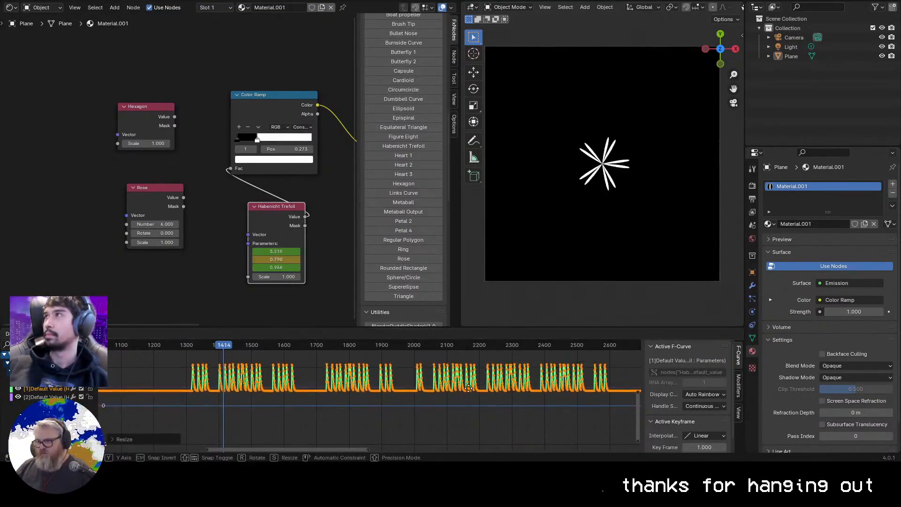
key(g)
click(395, 363)
key(space)
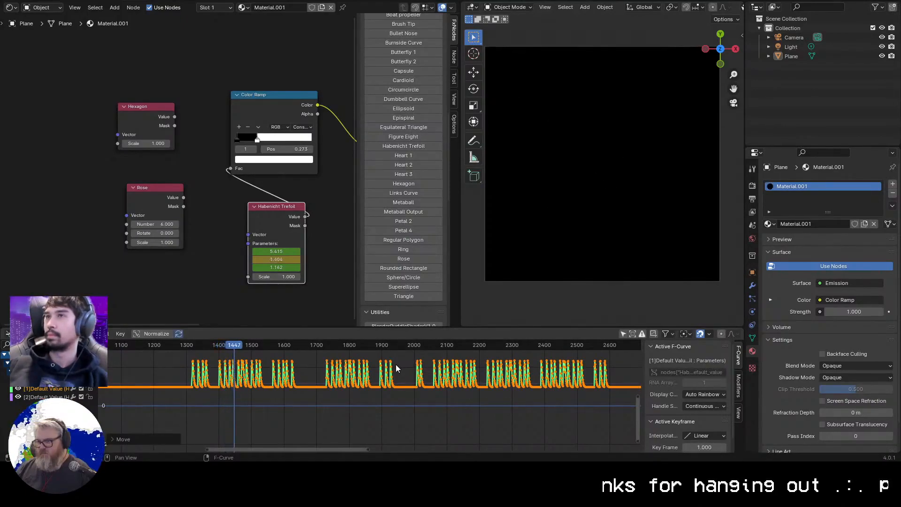
key(g)
click(319, 383)
key(space)
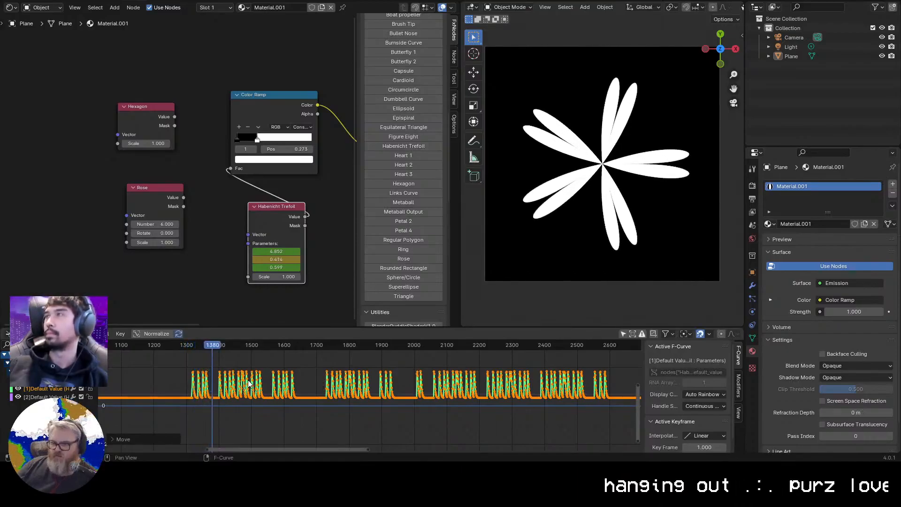
Try inverting all of the Habenicht Trefoil's parameter keyframes by negative scaling and check the kick section in playback
right_click(225, 380)
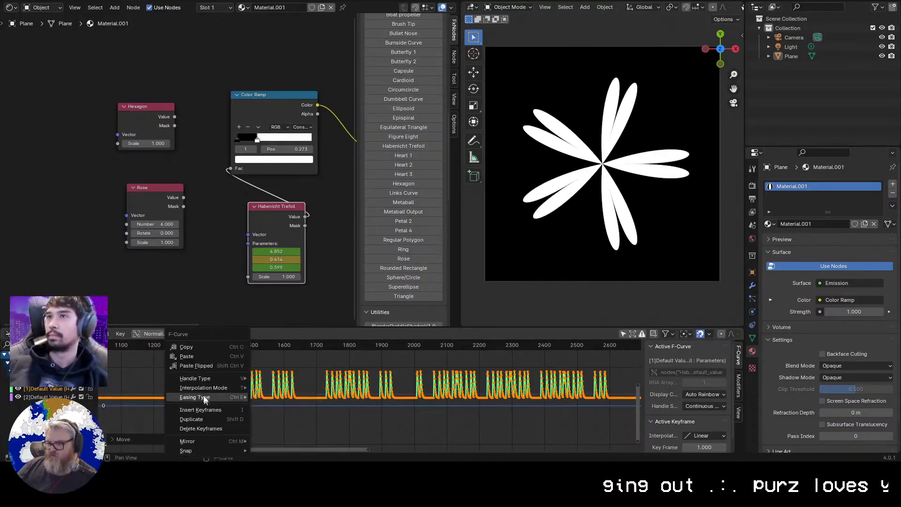
click(322, 437)
key(a)
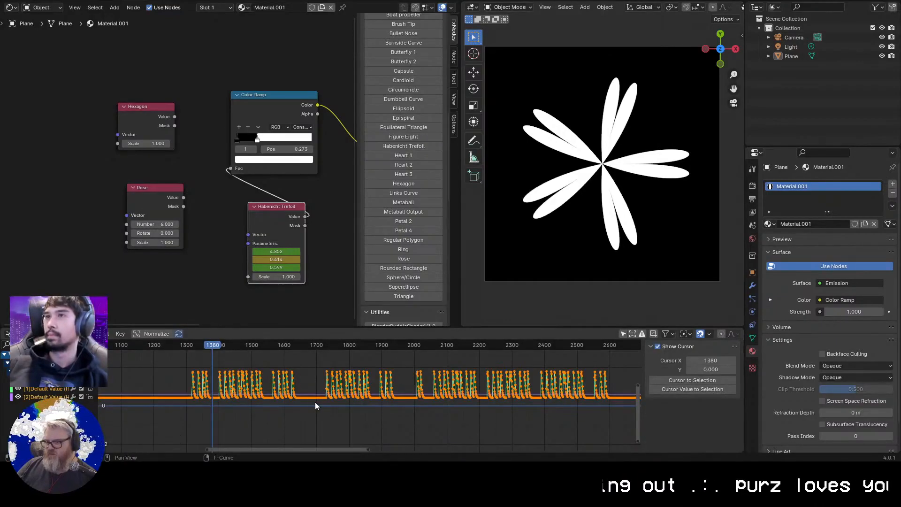
key(s)
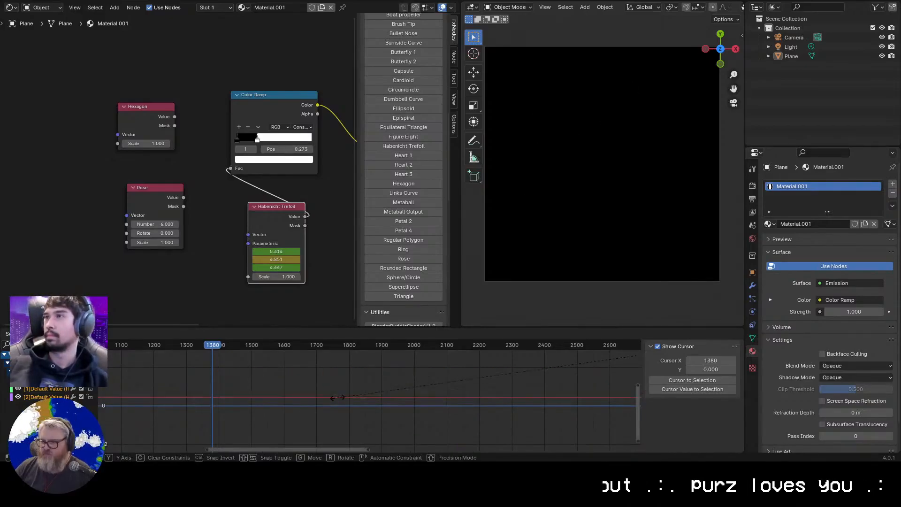
click(374, 405)
key(Home)
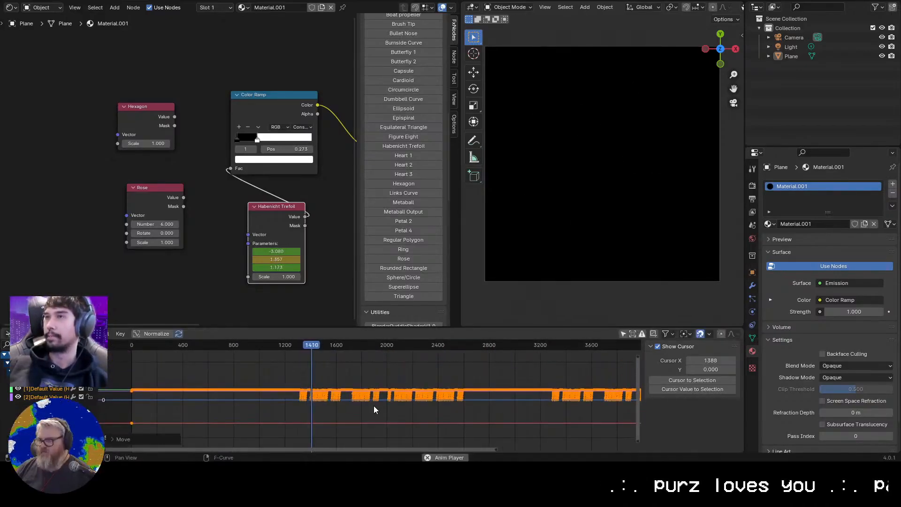
scroll(356, 384, up, 8)
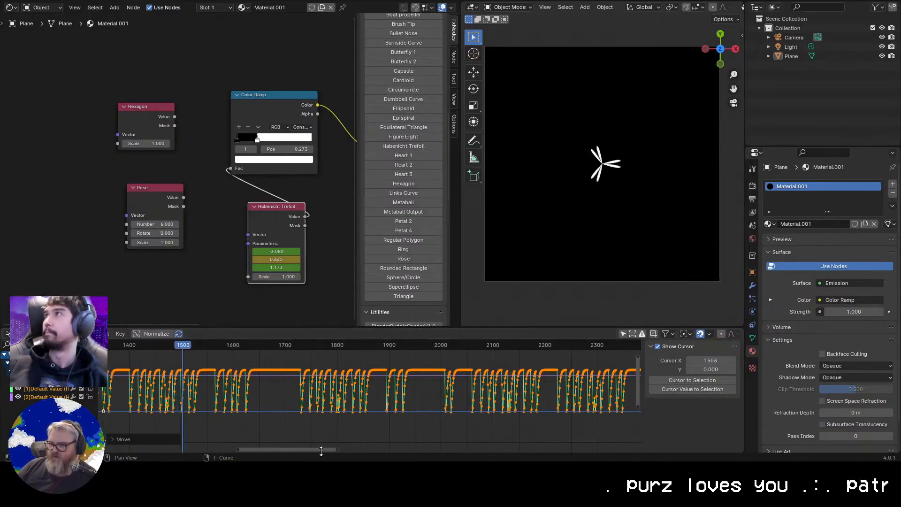
ctrl+scroll(308, 446, left, 5)
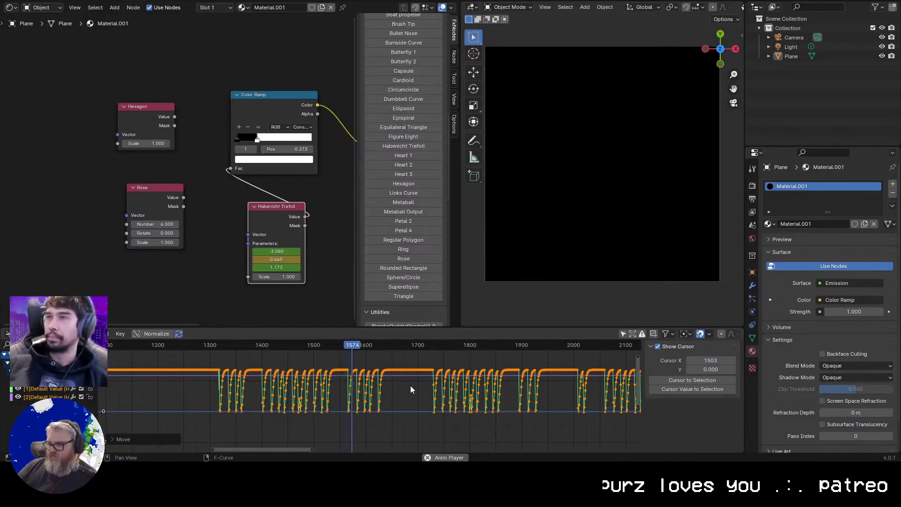
right_click(408, 384)
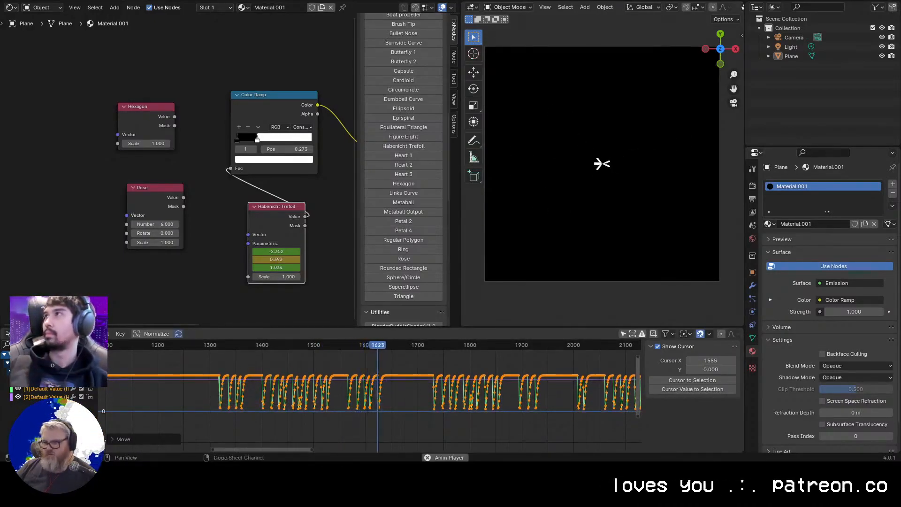
Reselect the keyframes, flip the second-parameter curve vertically by scaling and move it so the kick peaks dip to about zero
key(alt+a)
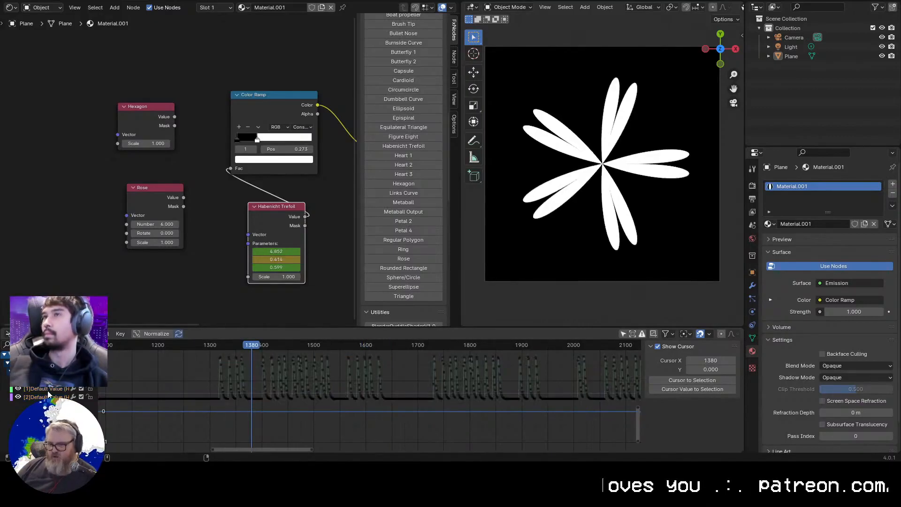
key(a)
key(Escape)
key(s)
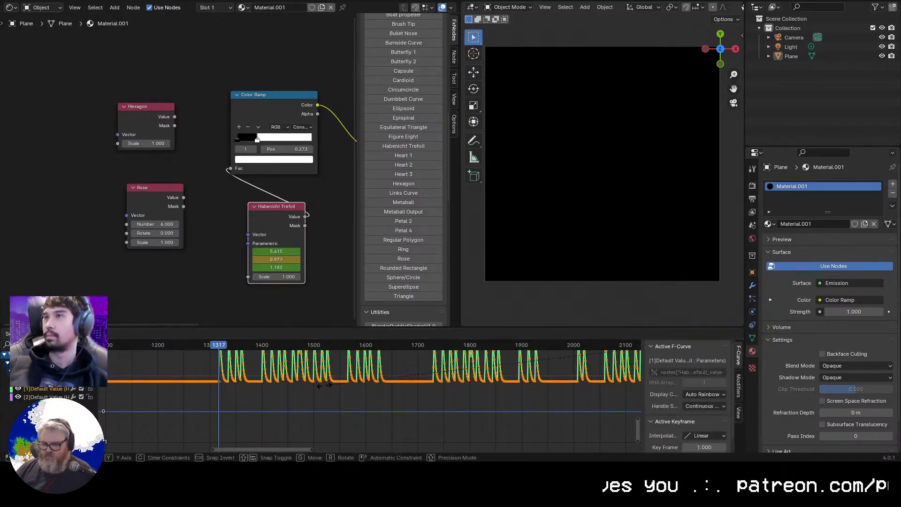
click(256, 382)
key(space)
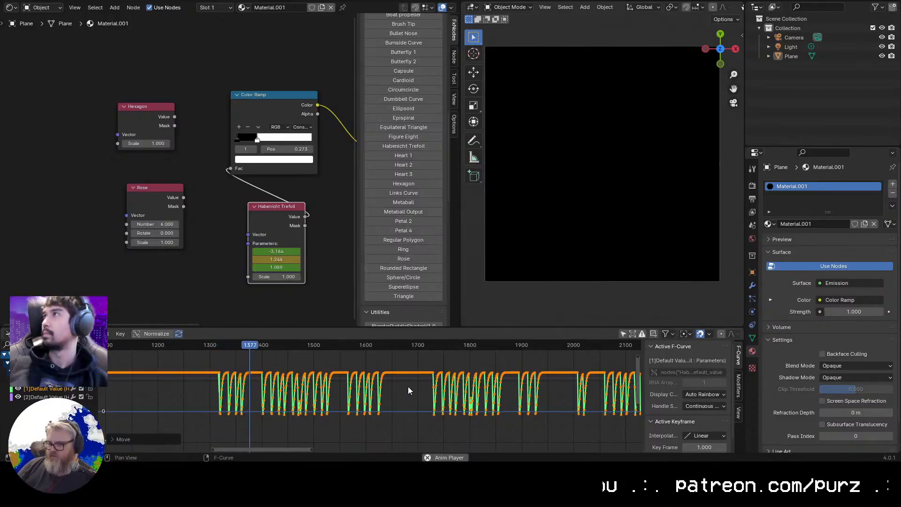
key(g)
key(y)
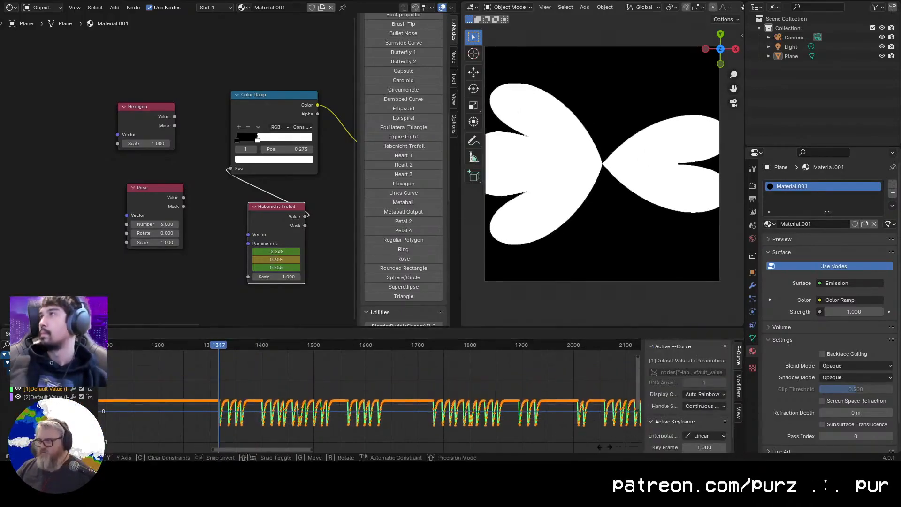
click(327, 388)
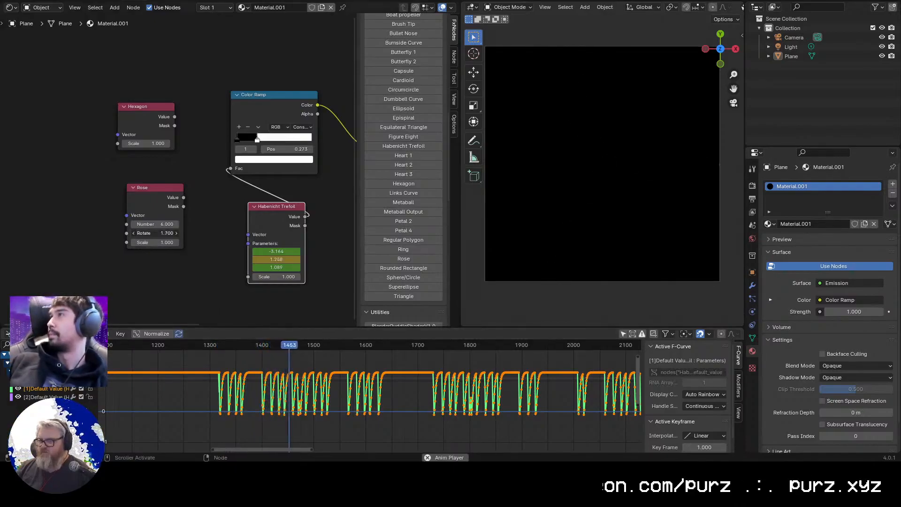
Set the Rose node's Rotate to 2.900
click(151, 233)
key(BackSpace)
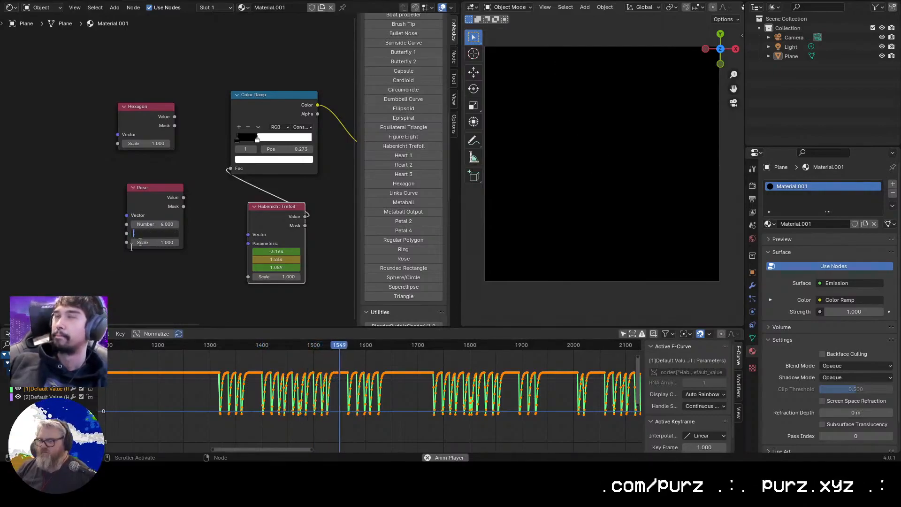
text(1)
key(Return)
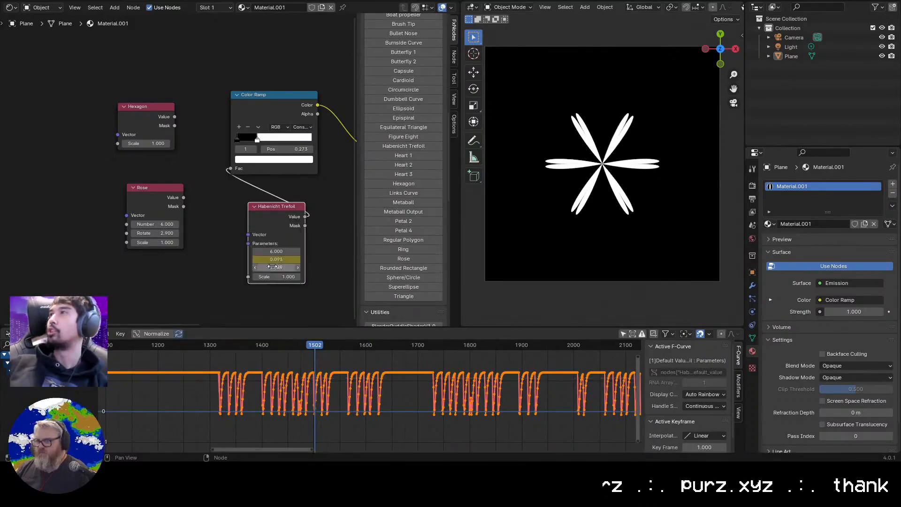
Set the Habenicht Trefoil's third parameter to 1 and first parameter to 5.1, and move the Rose node farther away
text(11)
key(Return)
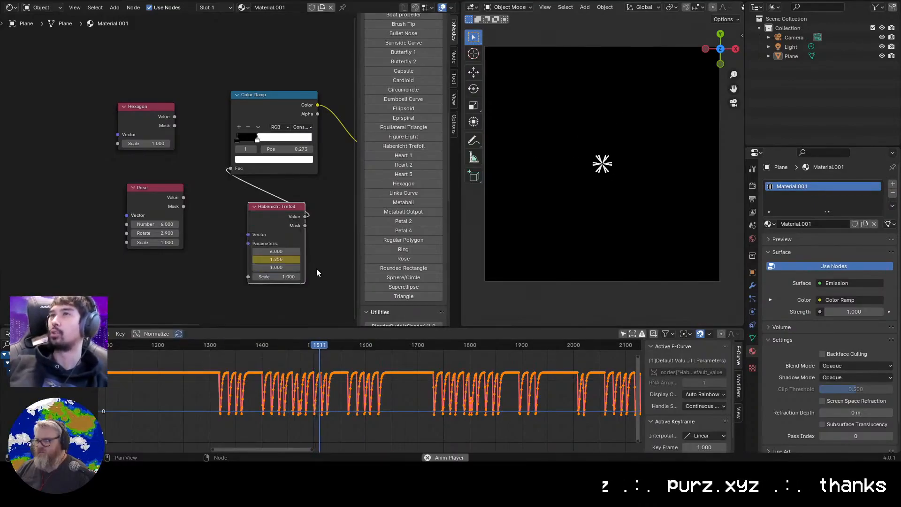
click(298, 252)
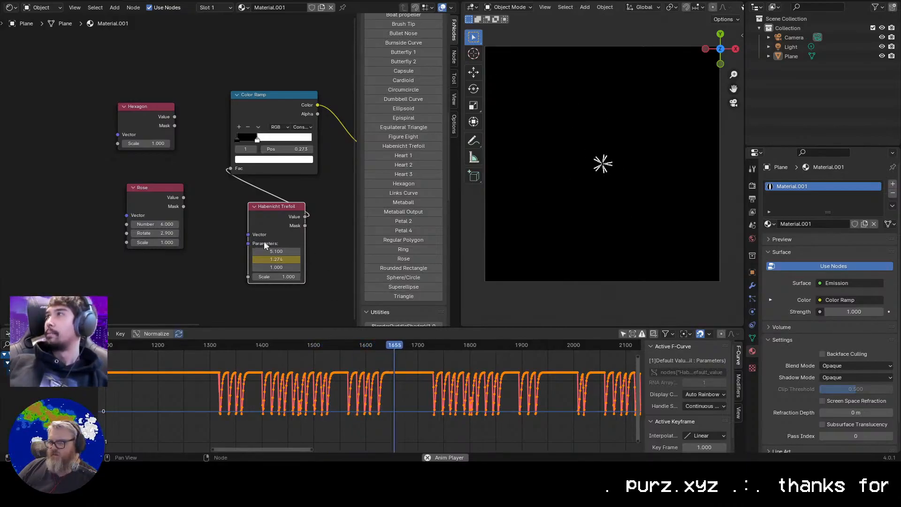
drag(171, 200, 96, 203)
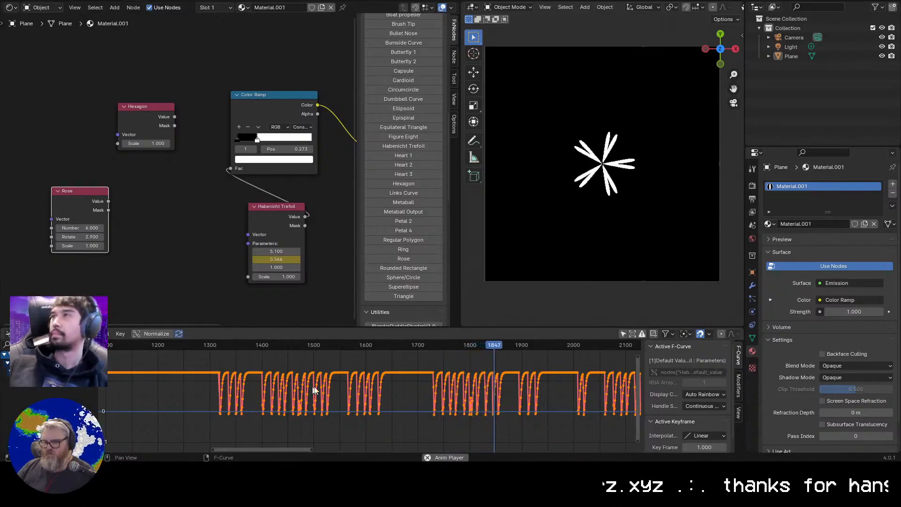
Try scaling down the second-parameter keyframes and moving them upward, and undo these changes
key(g)
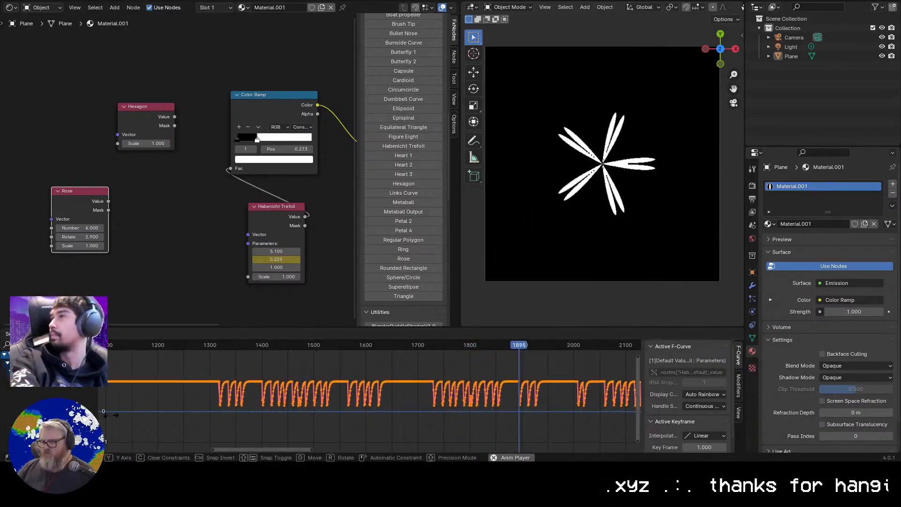
click(586, 404)
key(g)
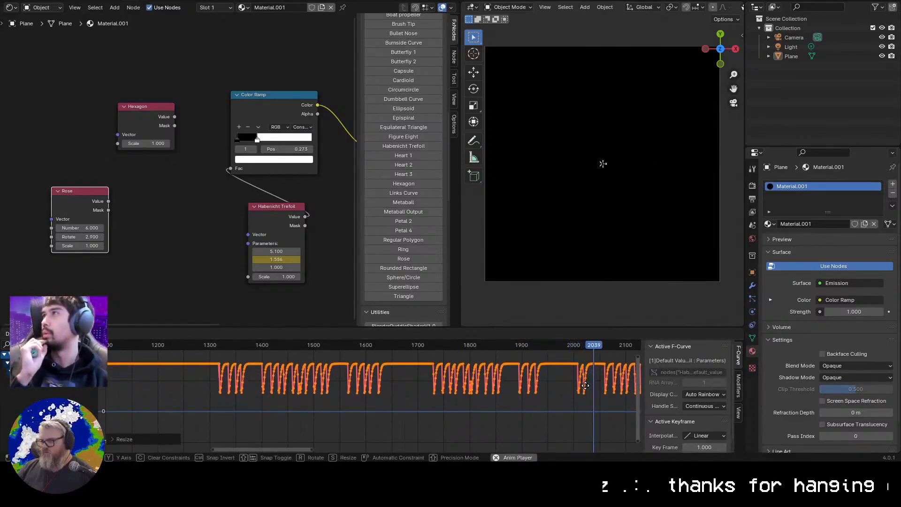
click(584, 378)
key(g)
click(594, 377)
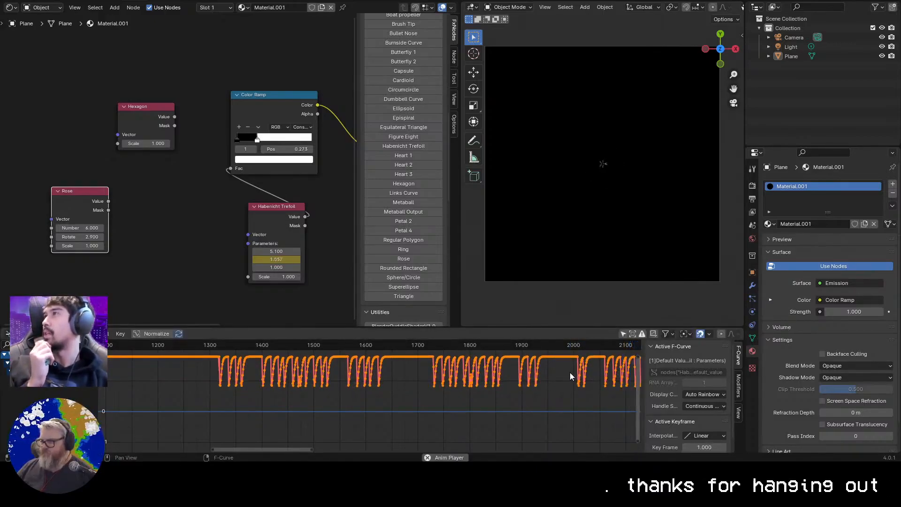
key(ctrl+z)
key(ctrl+z)
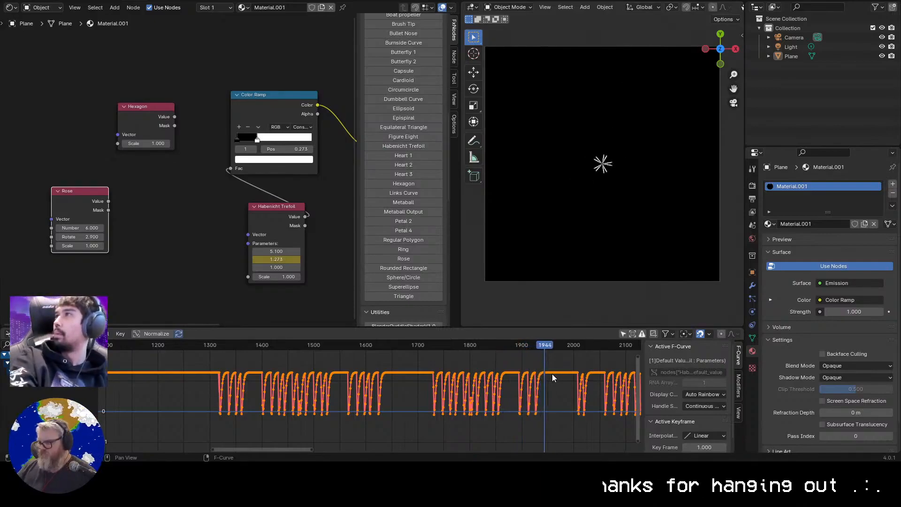
Rescale the second-parameter keyframes vertically and raise the curve to a resting value of about 1.7 with its dips above zero
key(g)
click(565, 355)
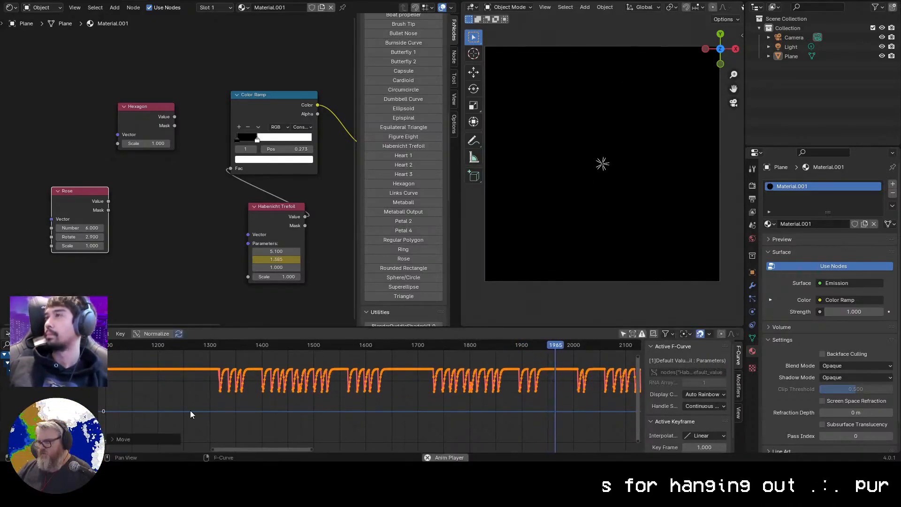
key(g)
click(190, 402)
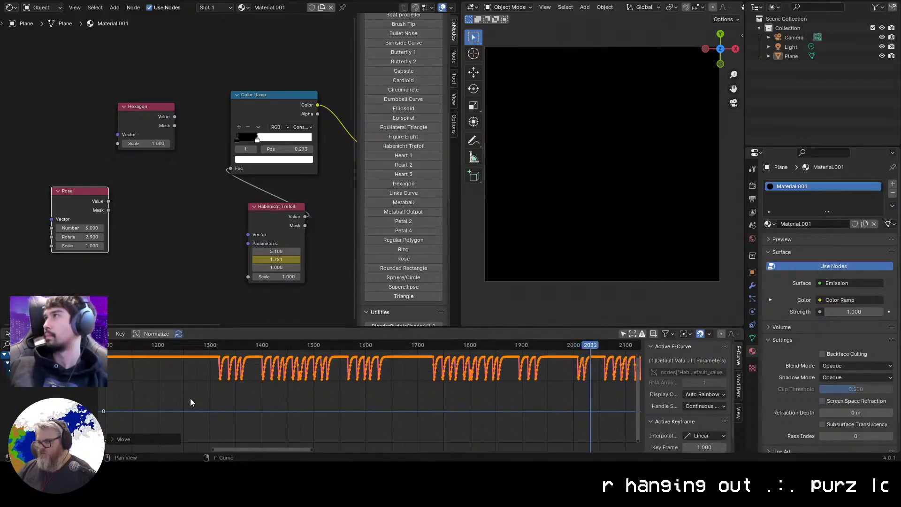
key(g)
click(239, 411)
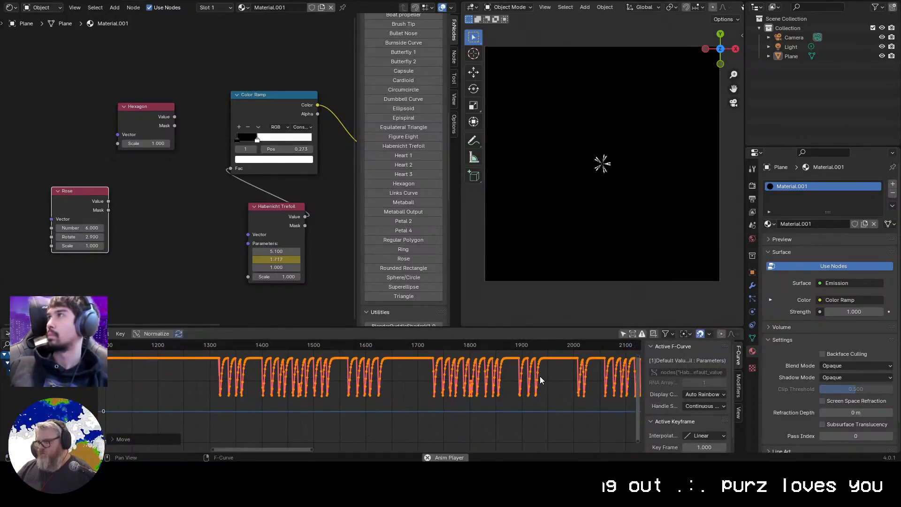
Scale the second-parameter keyframes vertically to a resting value of about 1.76, with the dips close above zero
key(s)
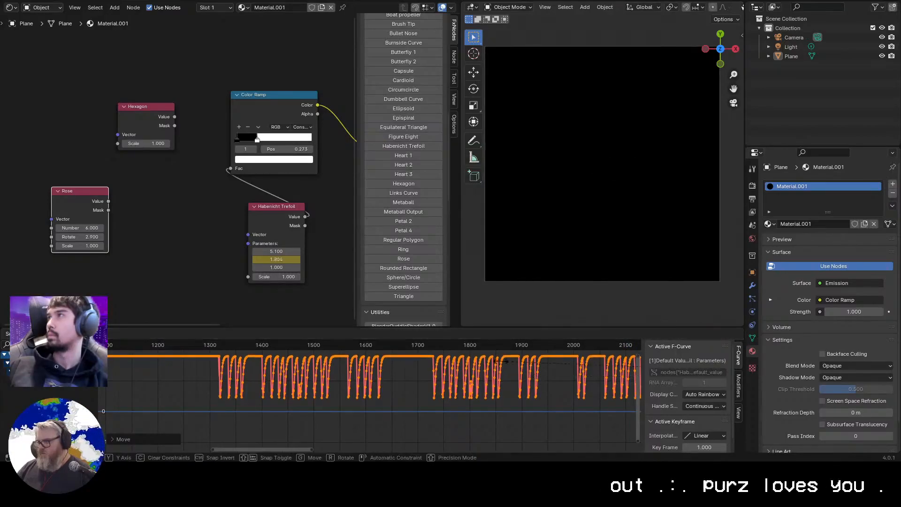
click(442, 362)
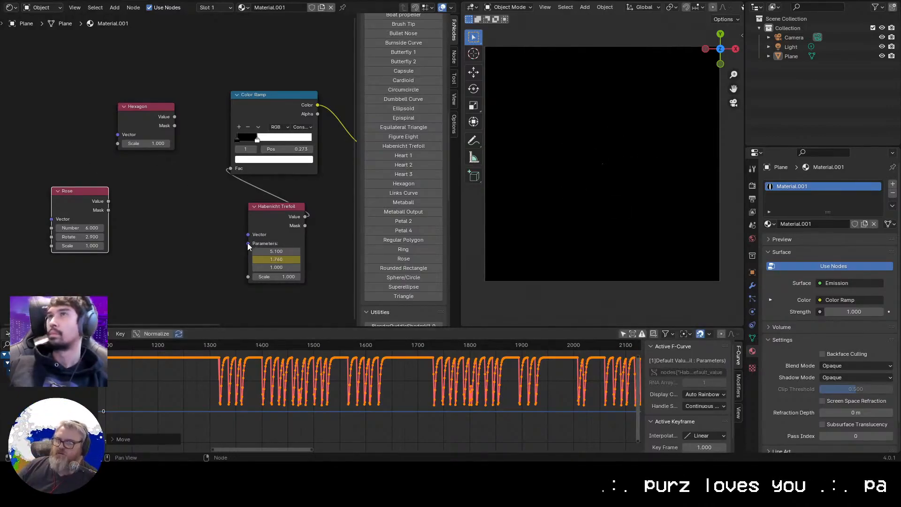
Add a Mapping node to the Habenicht Trefoil's Vector input and feed it from a Texture Coordinate node's Object output
drag(248, 235, 97, 192)
text(mapping)
key(Return)
drag(116, 209, 94, 202)
text(texture coord)
key(Return)
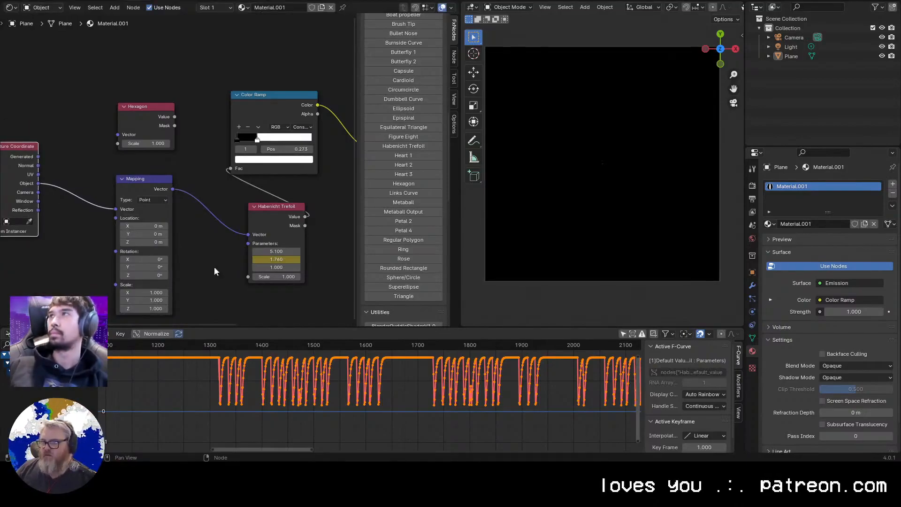
Drive the Mapping node's Z rotation with the expression #frame/100 and preview the animation
key(space)
drag(143, 275, 162, 275)
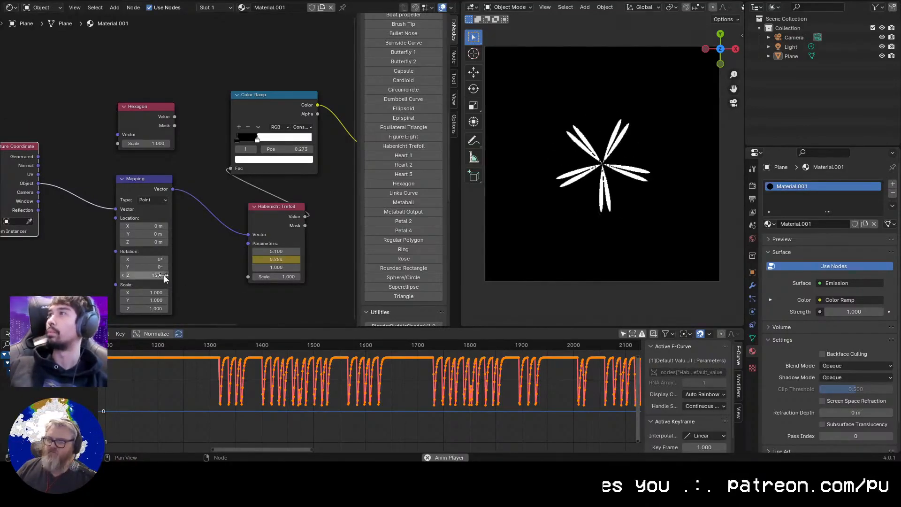
double_click(143, 274)
text(#frame/100)
key(Return)
key(space)
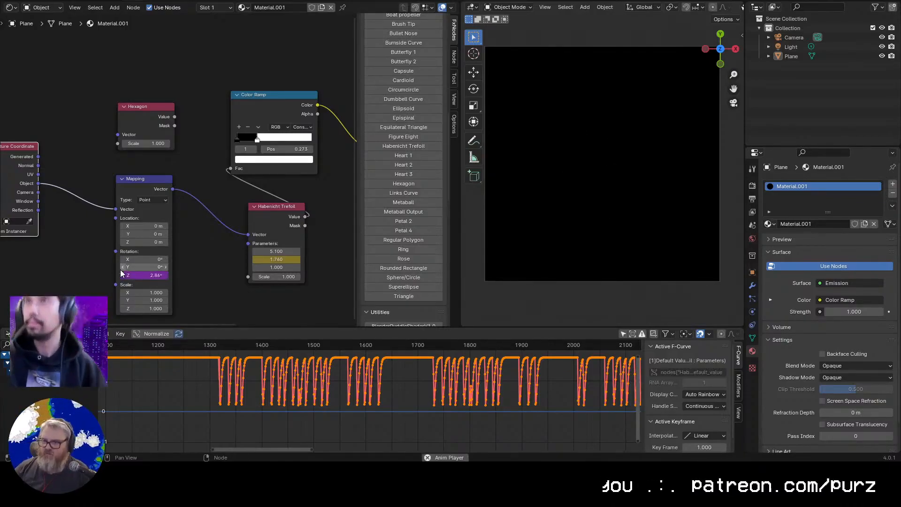
Try other values for the Habenicht Trefoil's third parameter while playing the animation, and return it to 1
click(201, 345)
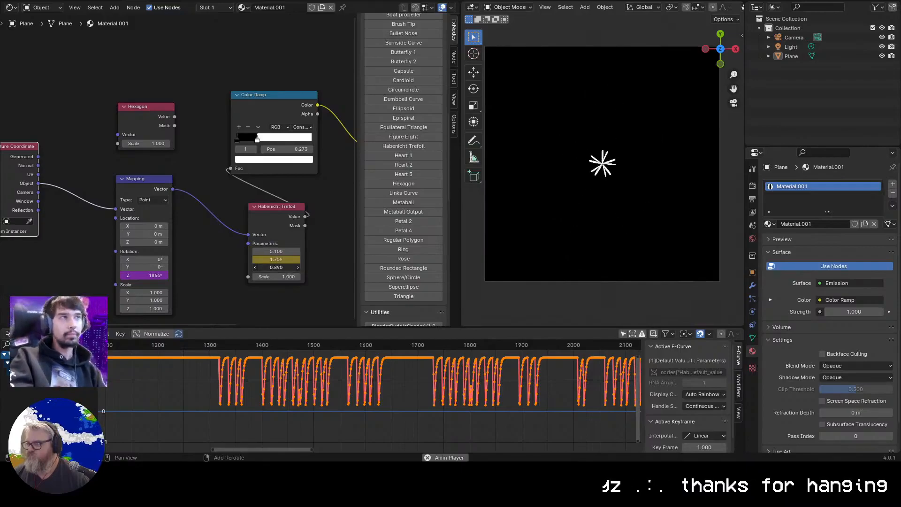
mouse_move(276, 267)
mouse_down()
mouse_move(265, 268)
mouse_move(293, 268)
mouse_up()
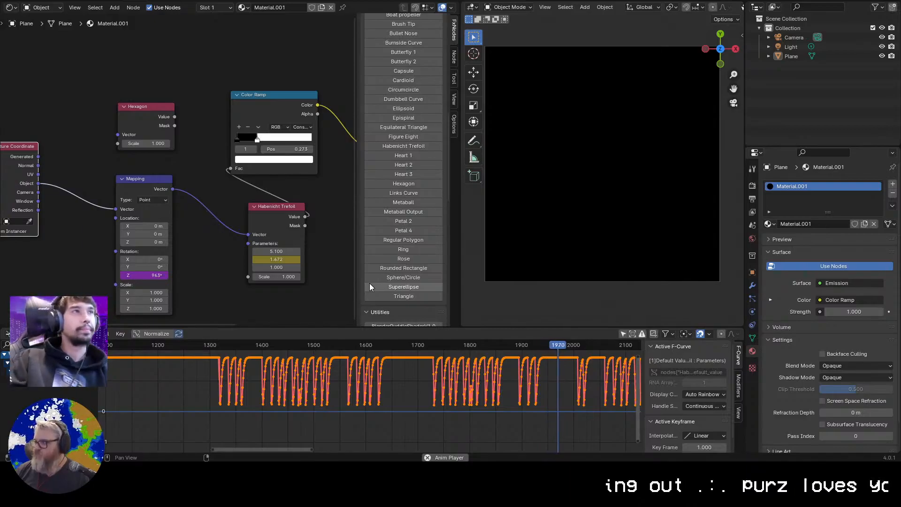
key(space)
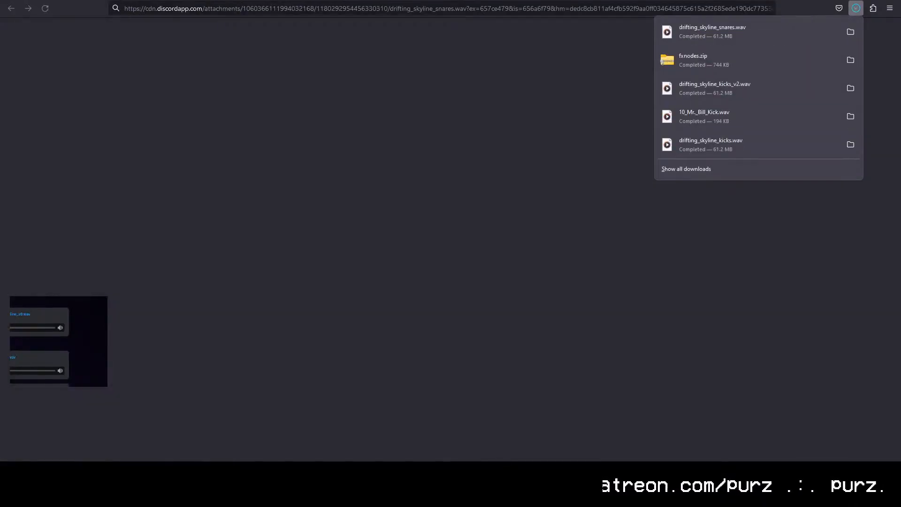
Switch back to Blender and add drifting_skyline_snares.wav to channel 3 of the Video Sequencer
key(Escape)
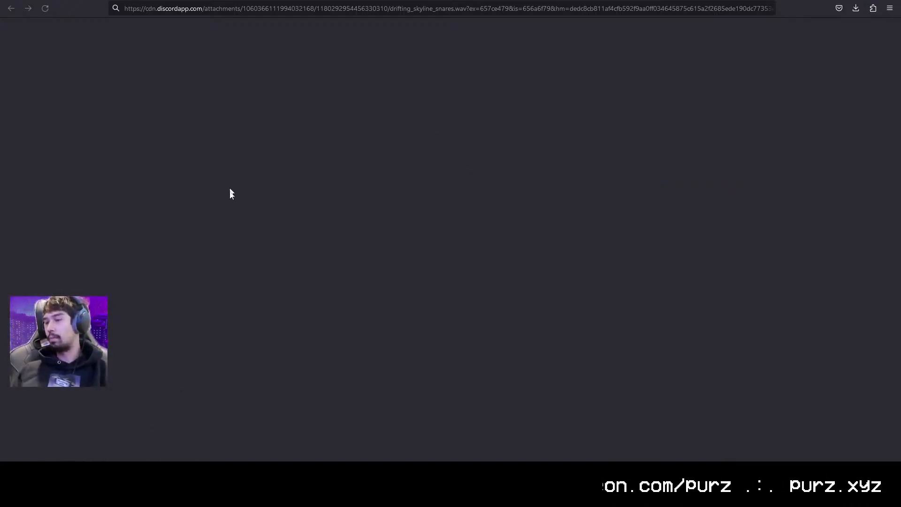
key(alt+Tab)
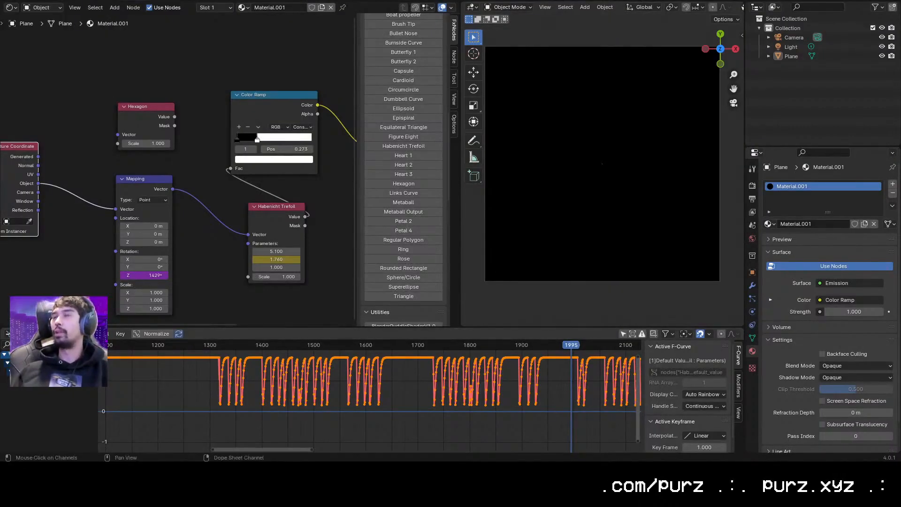
click(7, 333)
click(28, 435)
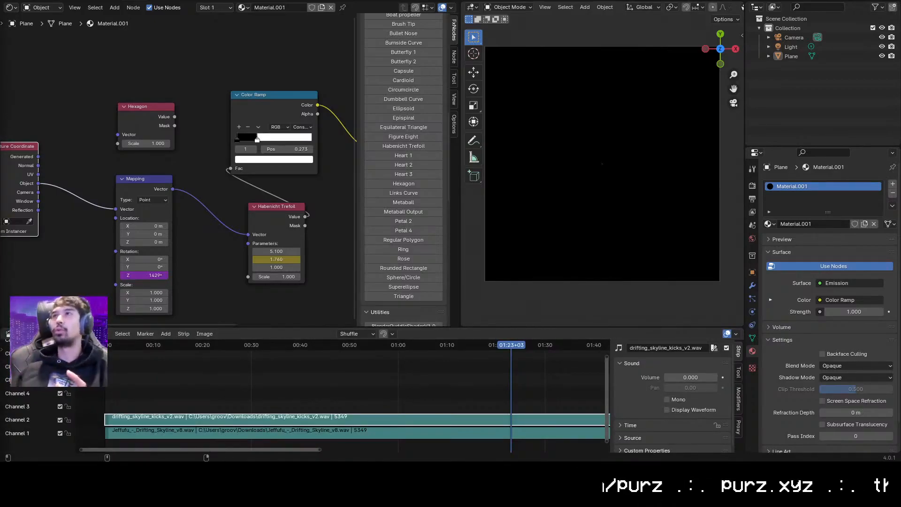
drag(113, 396, 109, 404)
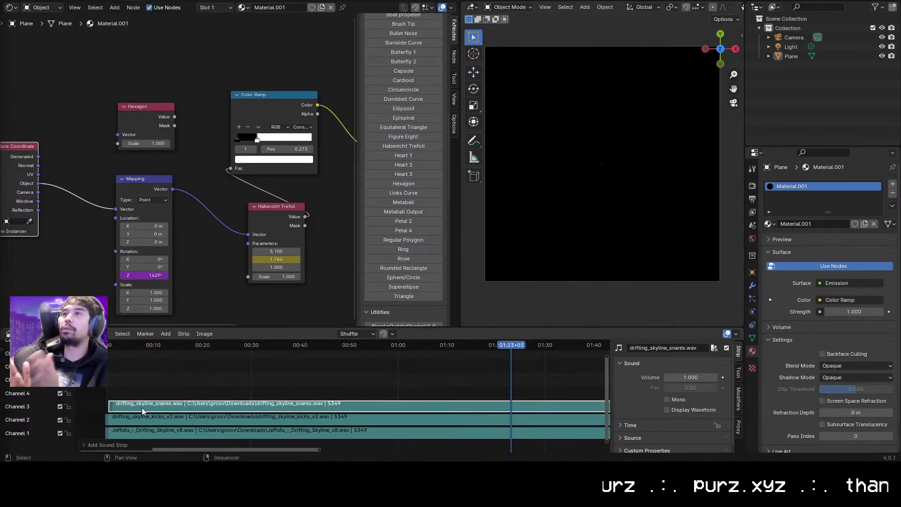
Move the snares strip so it starts together with the two other audio strips
click(196, 407)
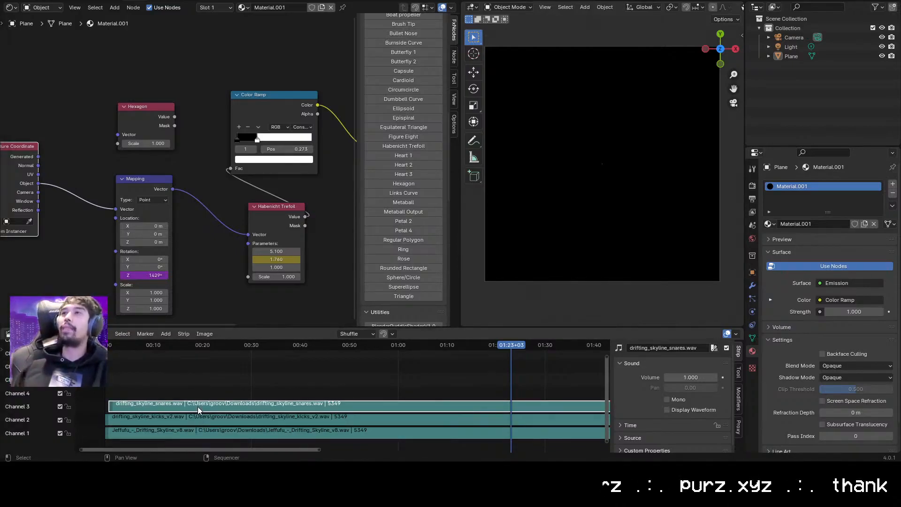
drag(319, 447, 92, 457)
key(g)
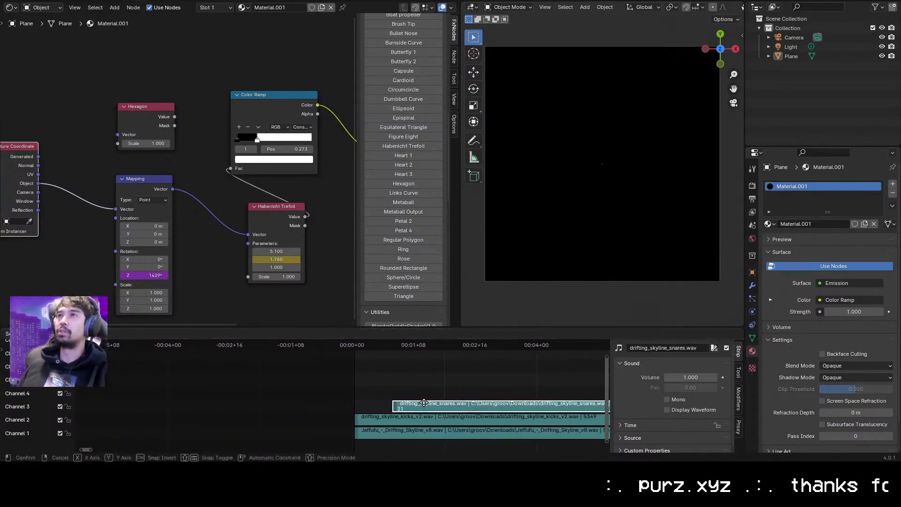
click(357, 389)
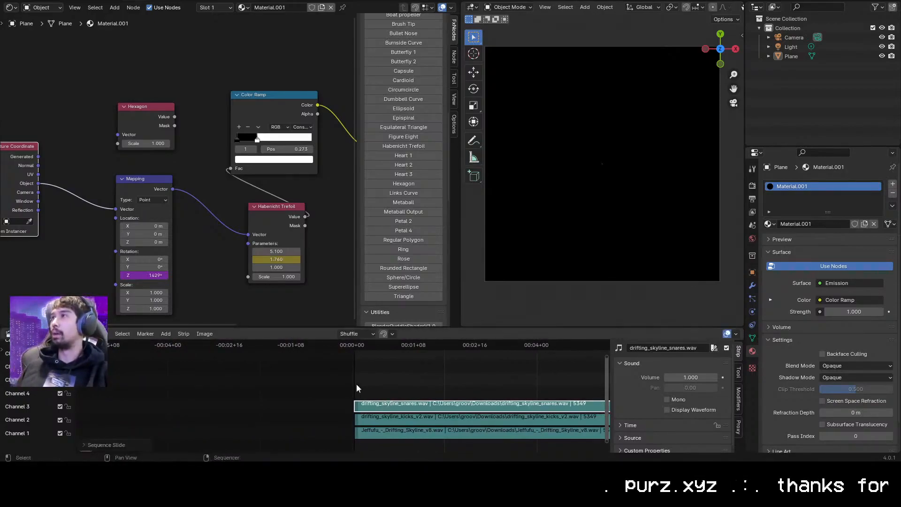
Play the tracks from the start and at several points up to about 00:56, and set the snares strip's volume to 0
click(353, 347)
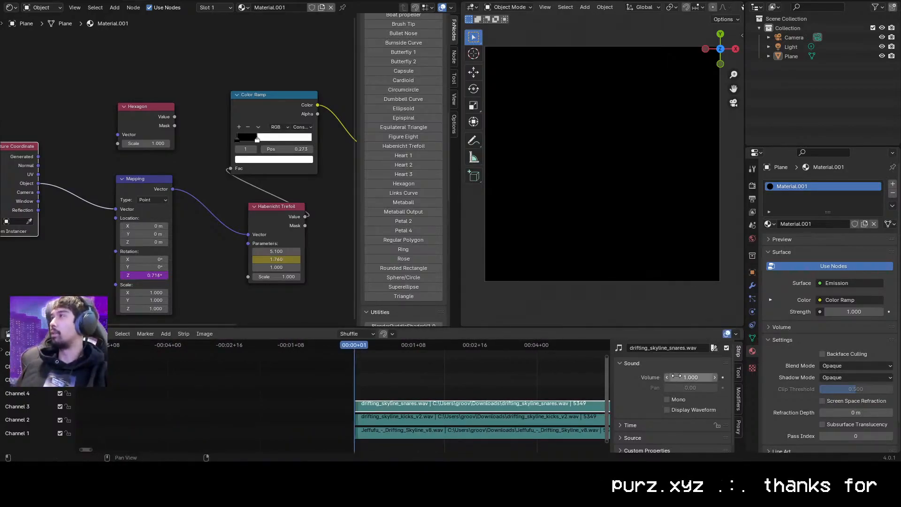
key(space)
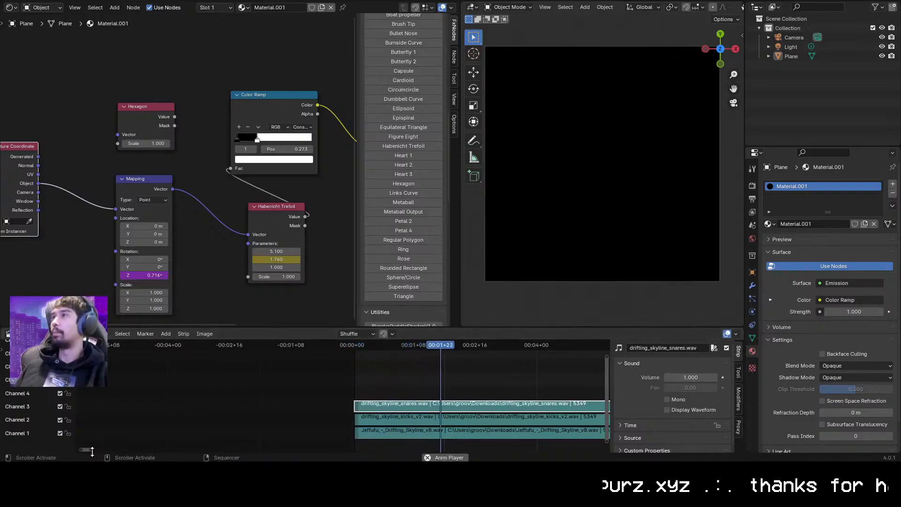
drag(93, 451, 226, 451)
click(332, 346)
click(435, 344)
click(533, 345)
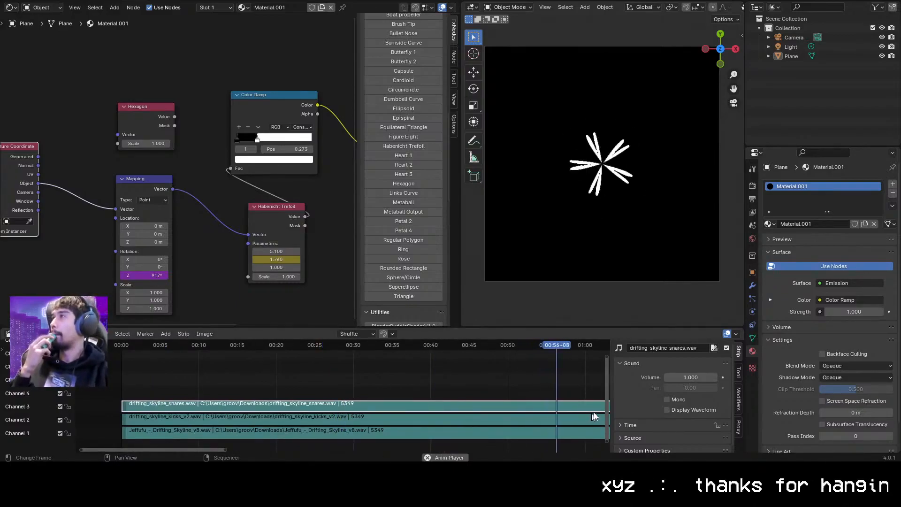
click(683, 379)
text(0)
key(Return)
key(space)
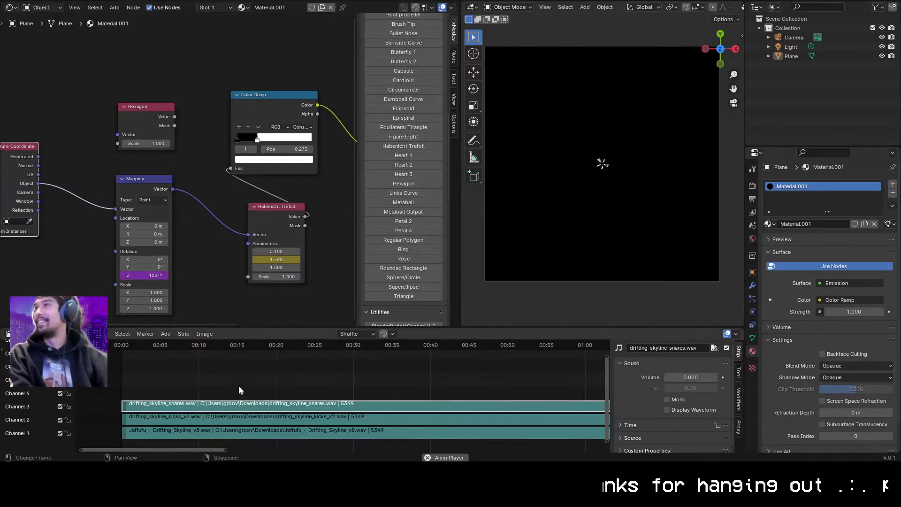
Add an FxNodes Ring node below the Habenicht Trefoil node
scroll(227, 277, down, 1)
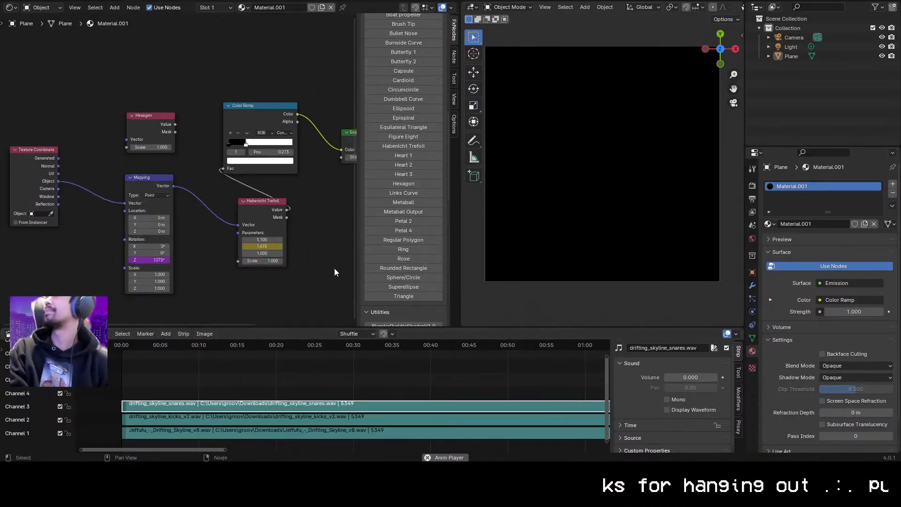
key(shift+a)
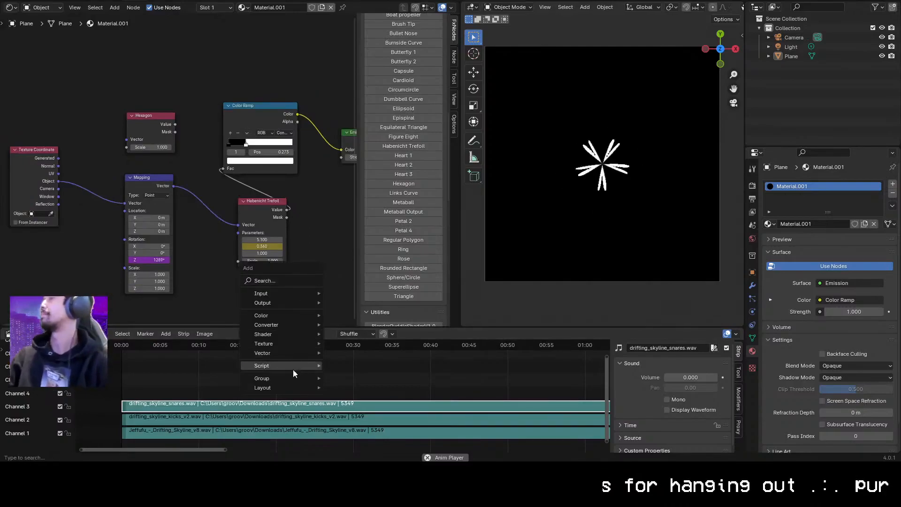
click(388, 248)
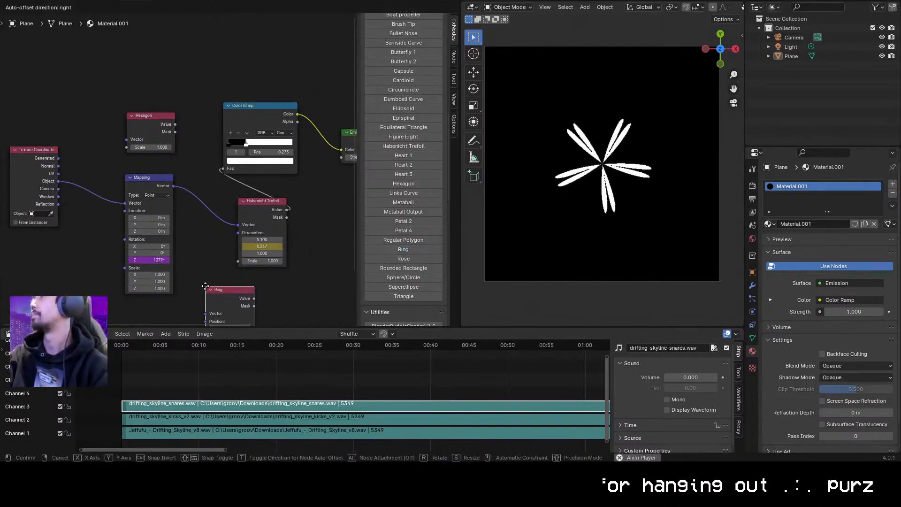
click(206, 285)
middle_drag(294, 287, 281, 249)
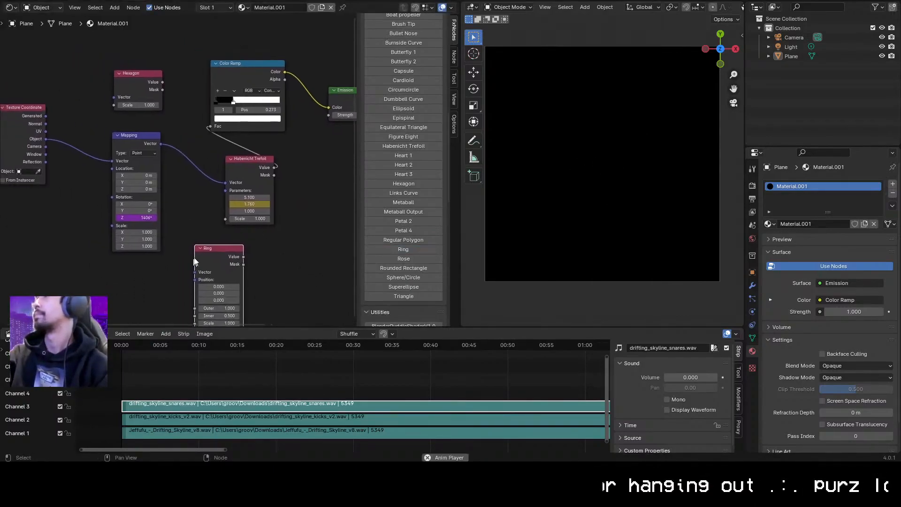
Rearrange the node tree so the Ring node sits directly above the Habenicht Trefoil, between the Mapping and Color Ramp nodes
shift+drag(295, 212, 5, 150)
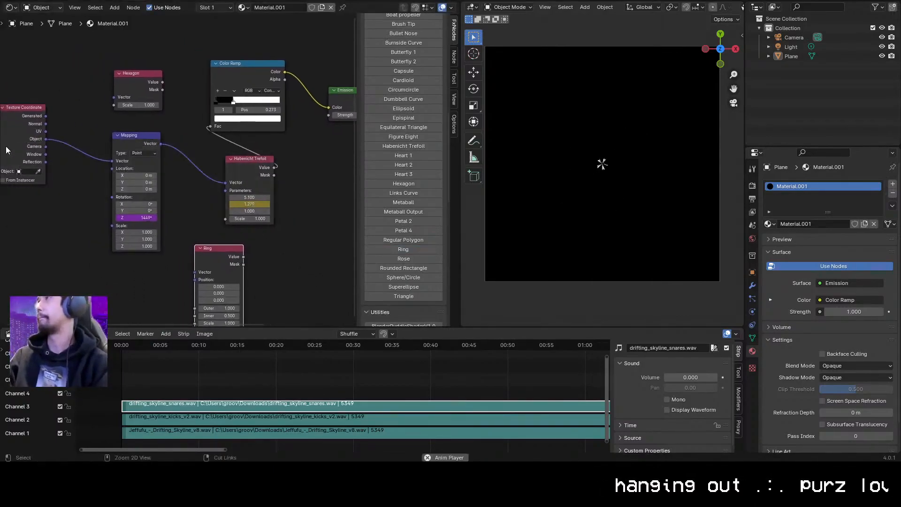
drag(291, 196, 65, 163)
key(g)
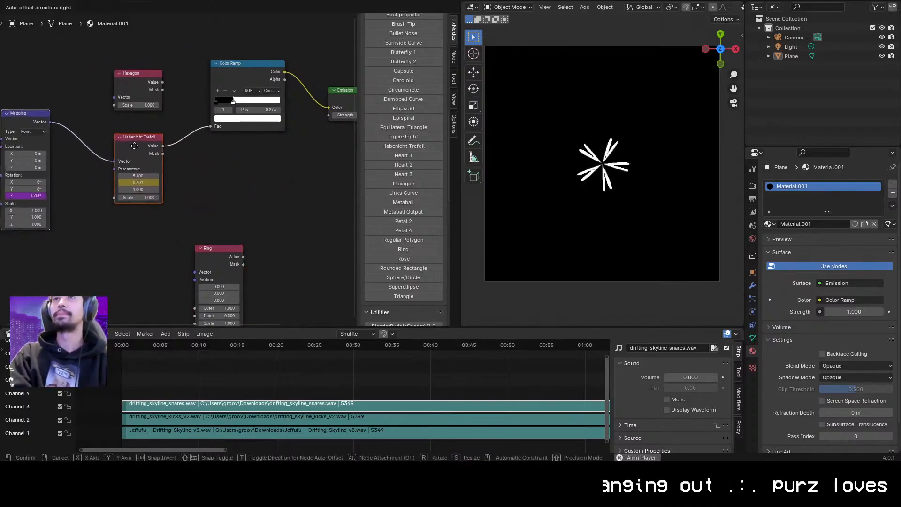
click(191, 160)
middle_drag(151, 161, 250, 207)
drag(234, 136, 231, 94)
drag(313, 288, 233, 251)
drag(229, 109, 179, 53)
drag(249, 281, 253, 121)
Try linking the Mapping node's Vector output to the Ring's Vector input, and remove that link
drag(133, 150, 214, 105)
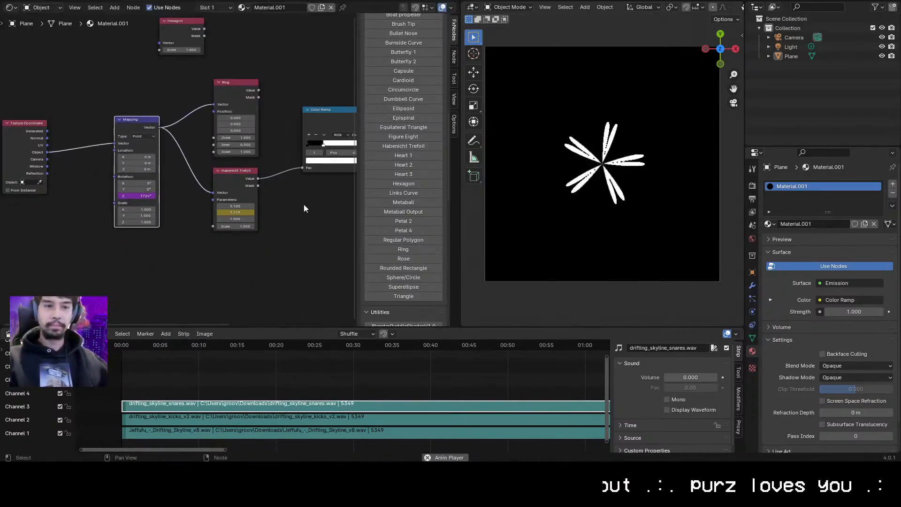
drag(306, 206, 252, 257)
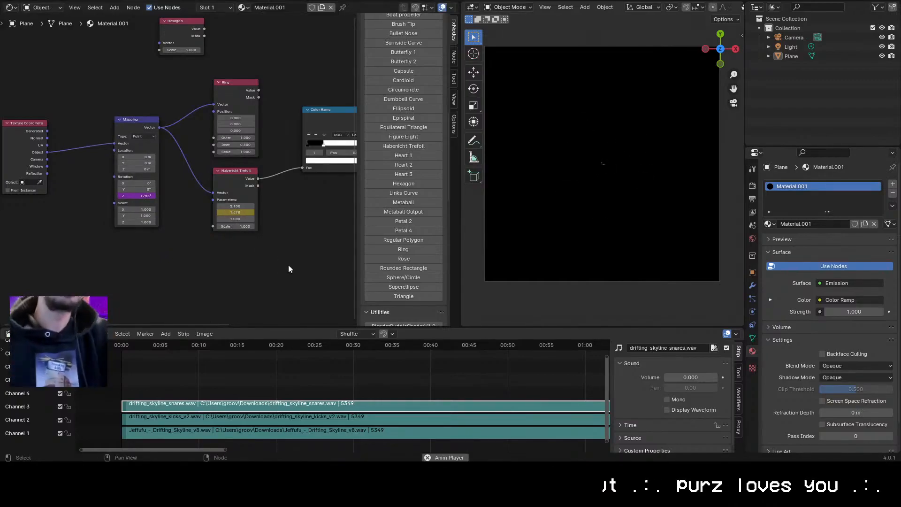
drag(214, 104, 124, 89)
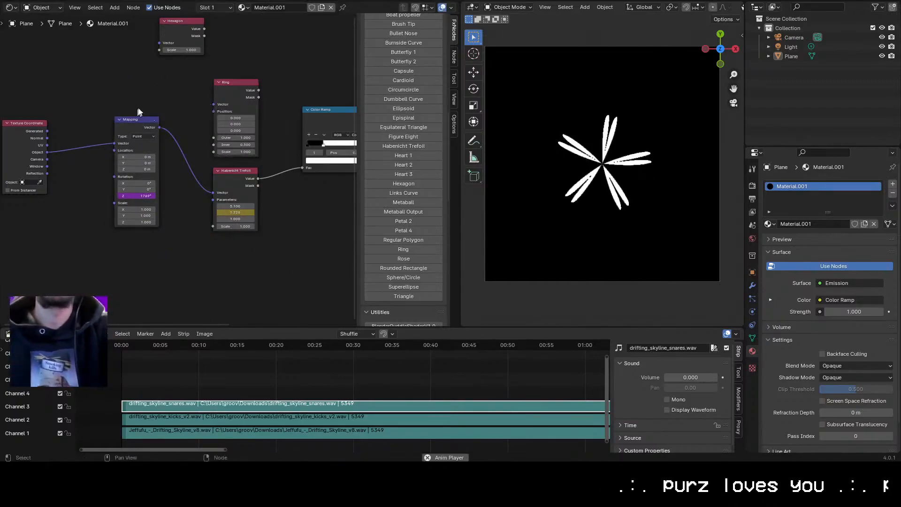
Add a Math node set to Add that combines the Ring and Habenicht Trefoil values and feeds the Color Ramp's Fac input
middle_drag(94, 89, 395, 136)
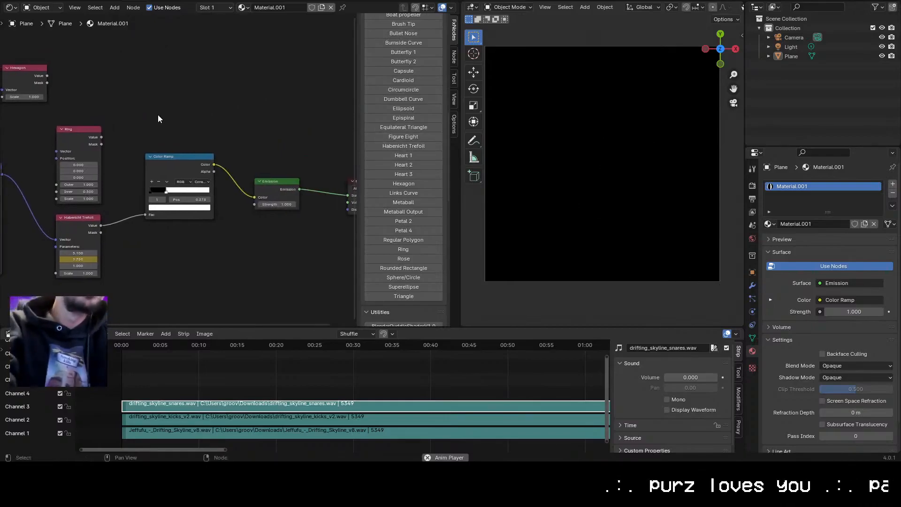
middle_drag(158, 114, 211, 109)
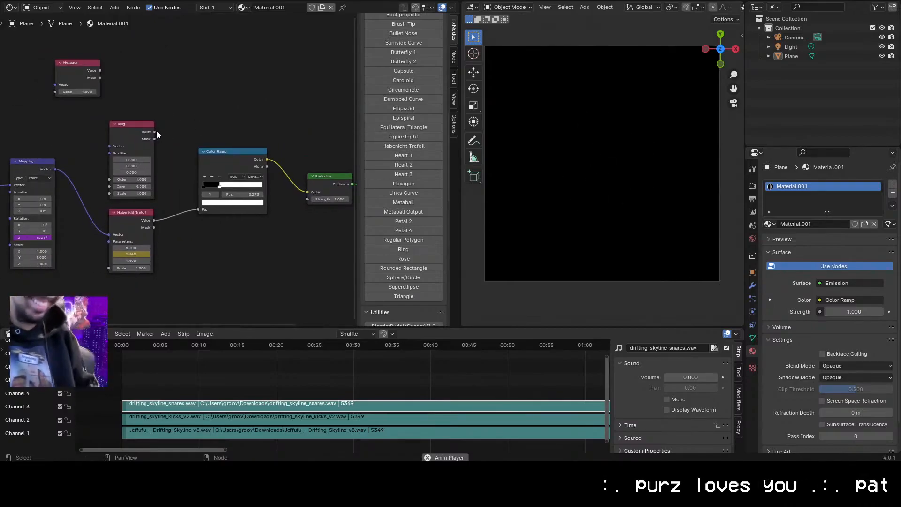
key(shift+a)
text(add)
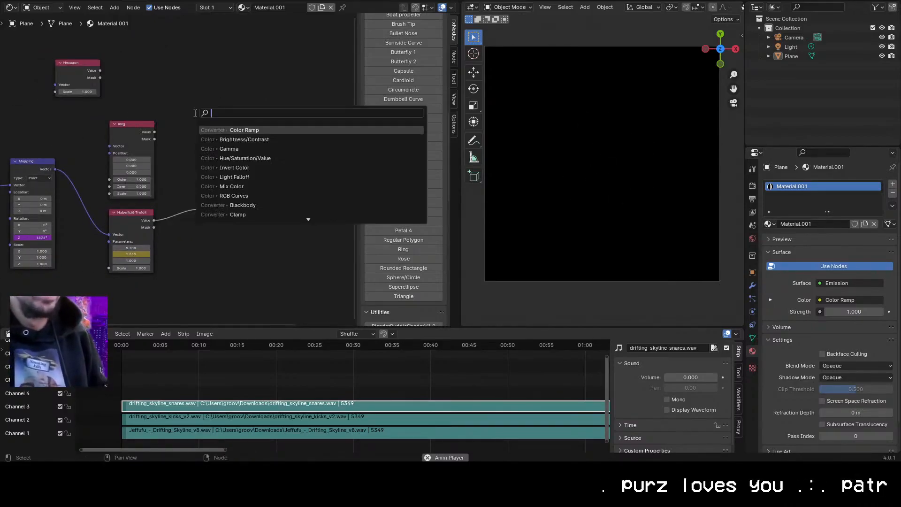
key(Return)
click(172, 105)
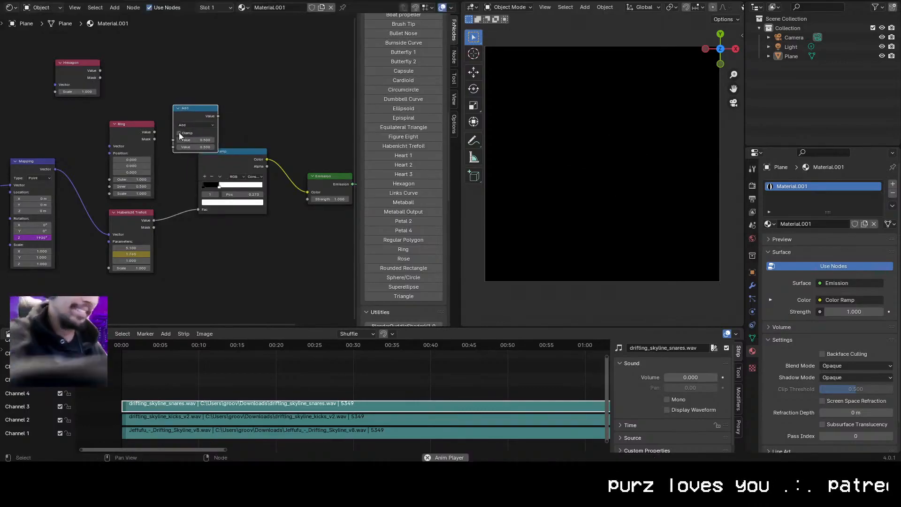
drag(153, 133, 173, 140)
drag(218, 116, 172, 147)
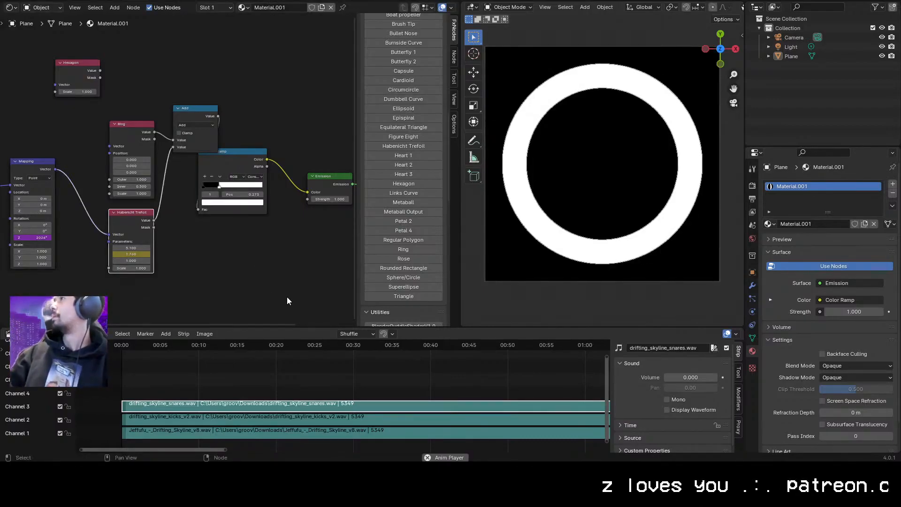
Set the Math node's operation to Divide and link the Mapping node's Vector output to the Ring's Vector input
click(195, 125)
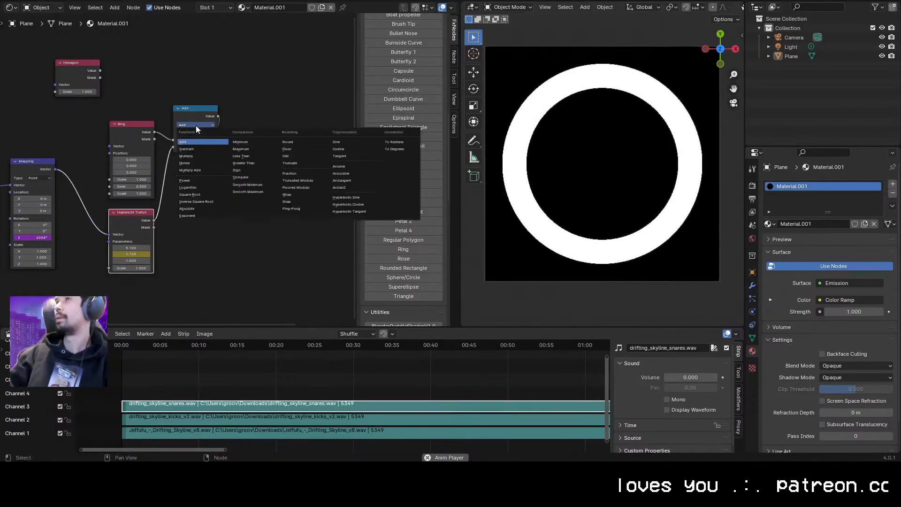
click(202, 161)
drag(55, 168, 110, 146)
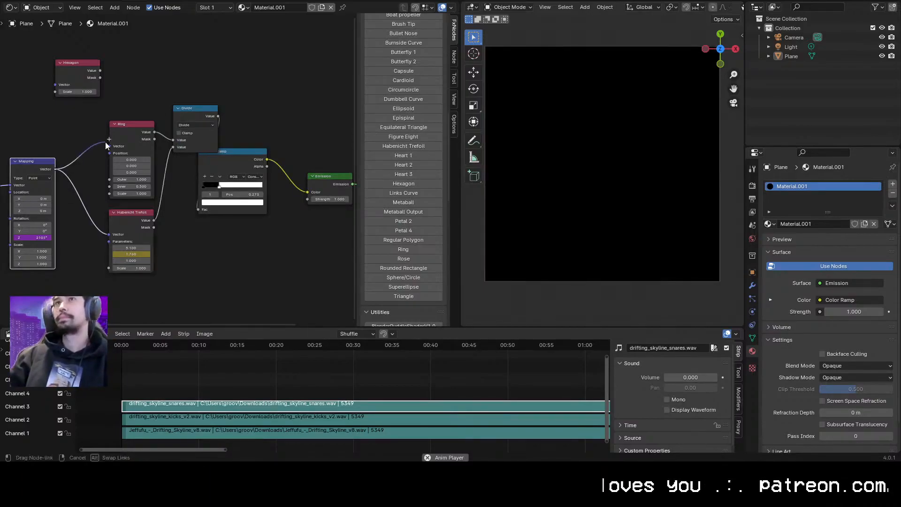
Preview the animation at different points in the track and set the Math node's operation to Add
drag(387, 344, 322, 348)
drag(480, 347, 539, 375)
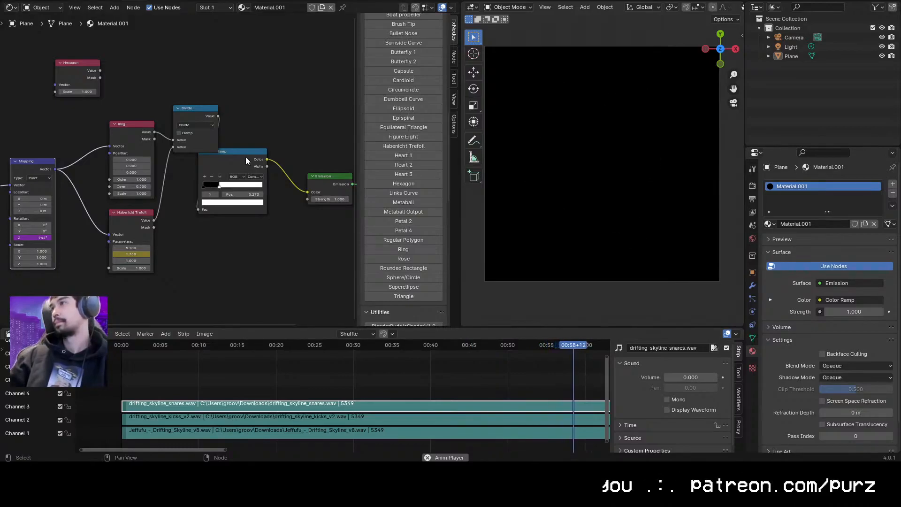
click(195, 125)
click(196, 143)
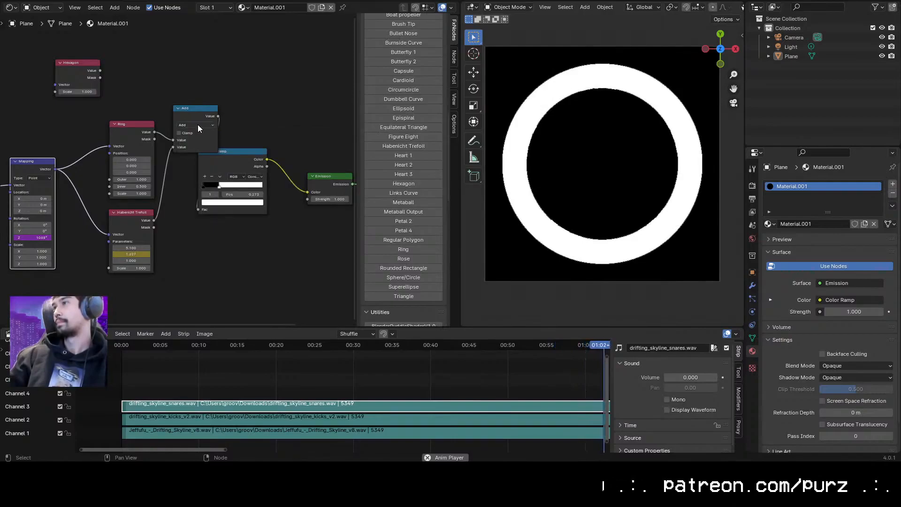
Try offsetting the Ring node's Y position, and set its Z position to 1
click(149, 166)
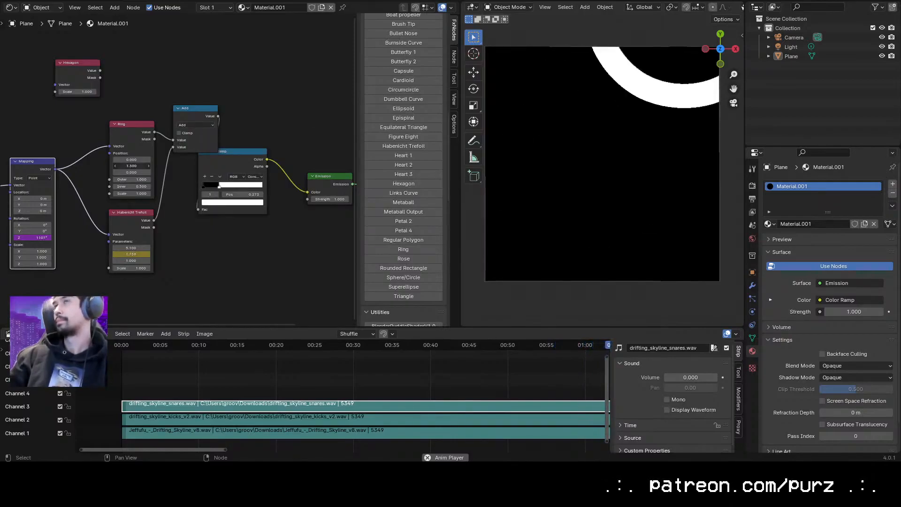
mouse_move(131, 165)
mouse_down()
mouse_move(76, 166)
mouse_move(141, 159)
mouse_move(120, 160)
mouse_move(169, 172)
mouse_move(129, 172)
mouse_move(159, 173)
mouse_move(130, 173)
mouse_move(144, 172)
mouse_up()
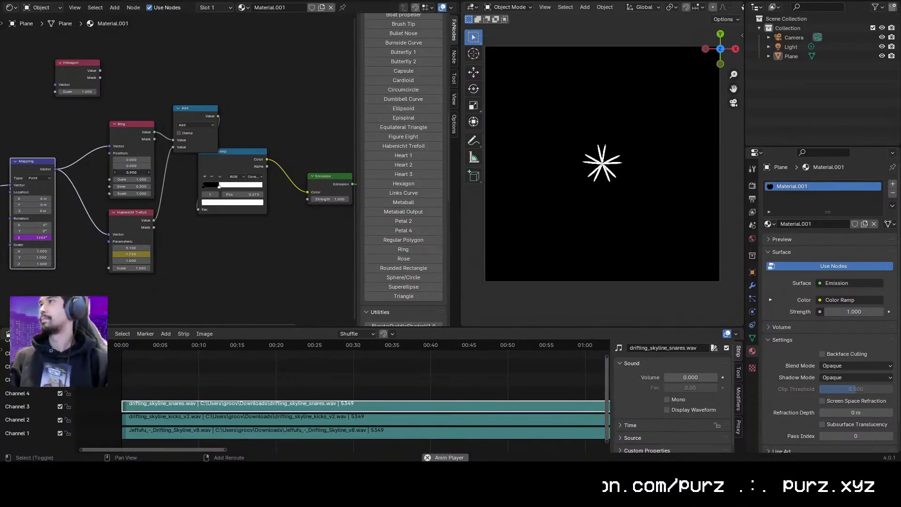
click(133, 172)
text(1)
key(Return)
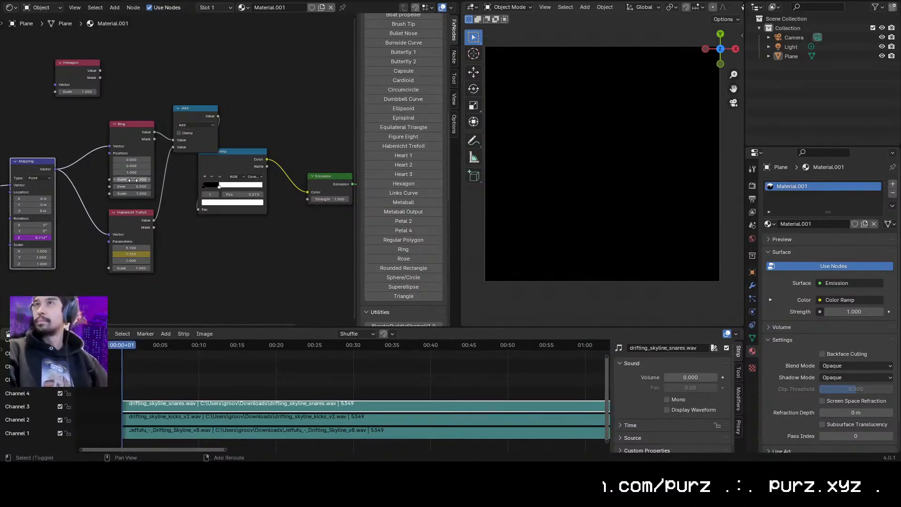
Keyframe the Ring node's Position at frame 1, and remove the keyframes from its X and Y components
key(i)
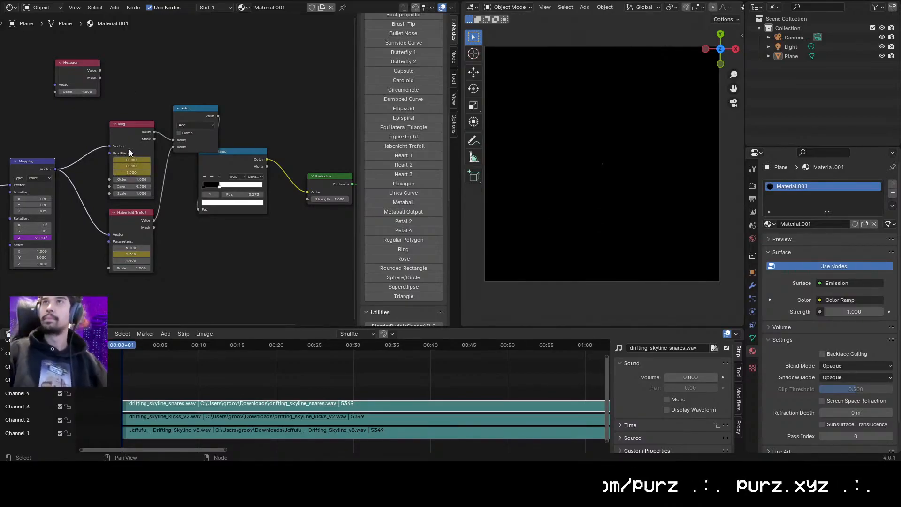
right_click(131, 172)
click(123, 146)
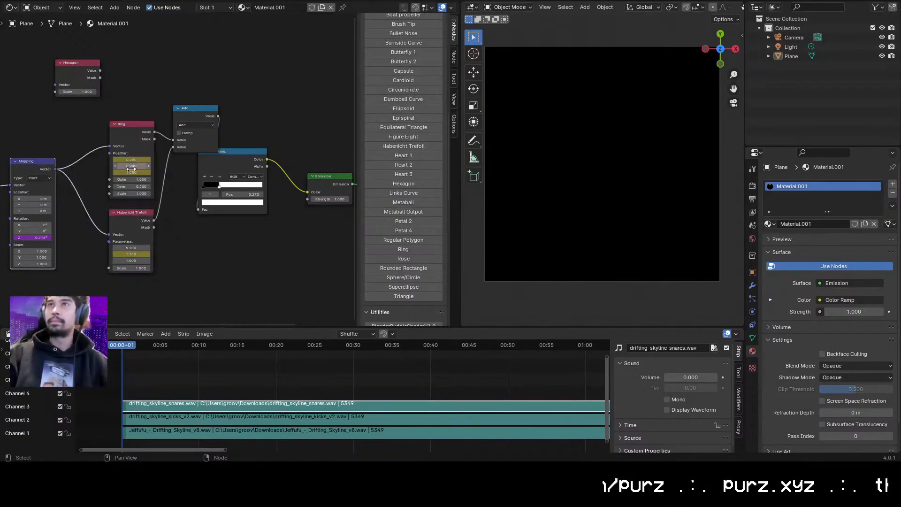
right_click(130, 159)
click(130, 158)
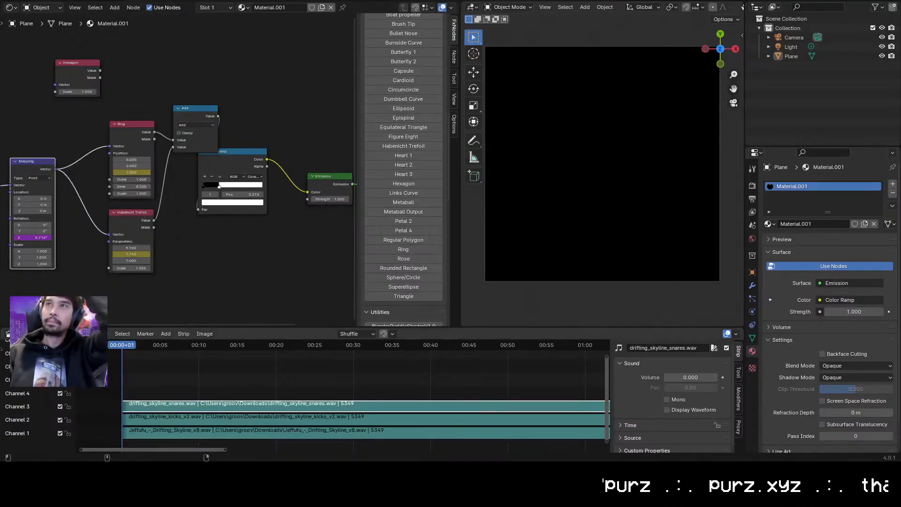
Switch the sequencer area to the Graph Editor and select the Ring's Z position channel, showing the curve from frame 1
click(8, 334)
click(151, 378)
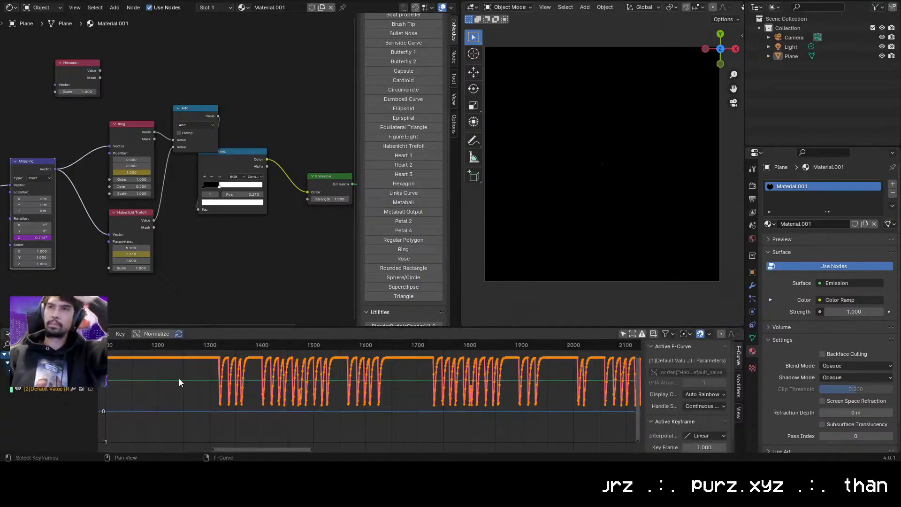
scroll(179, 379, up, 2)
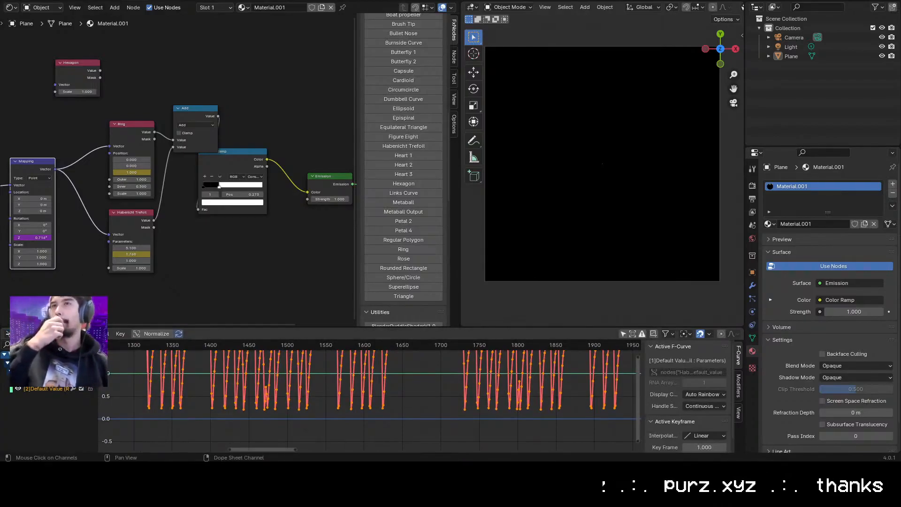
click(44, 389)
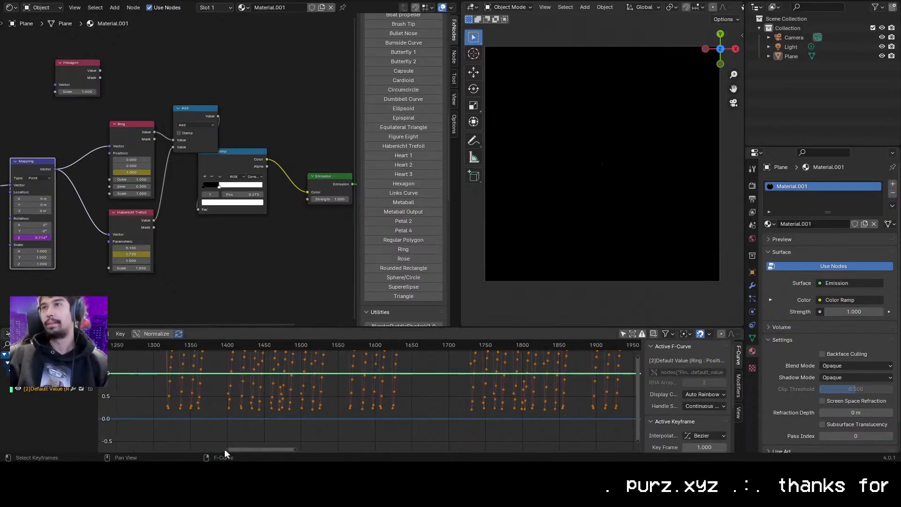
drag(228, 449, 80, 453)
Bake drifting_skyline_snares.wav into the Ring's Z position curve with Sound to Samples
click(98, 334)
click(98, 334)
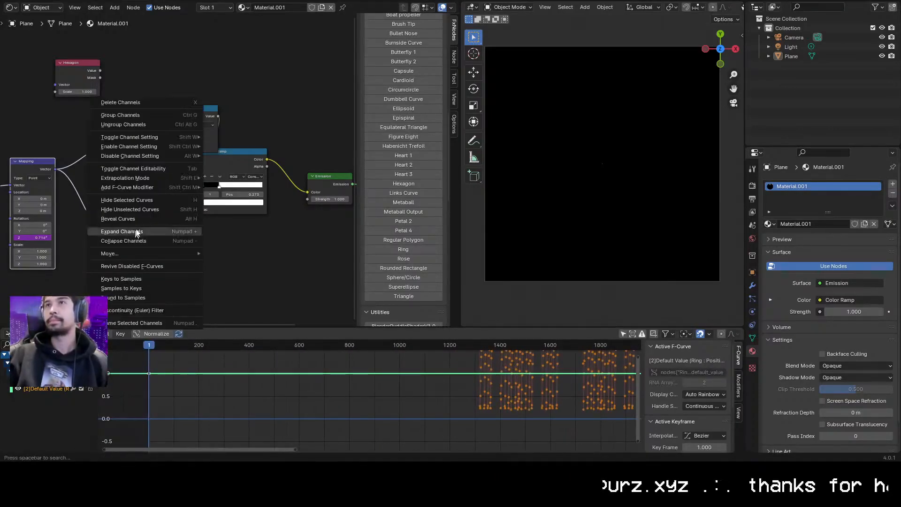
click(123, 297)
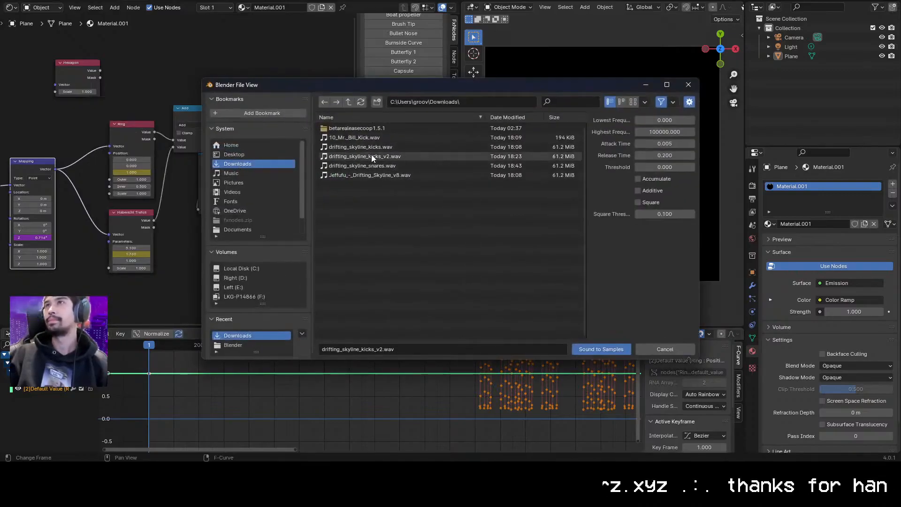
double_click(381, 168)
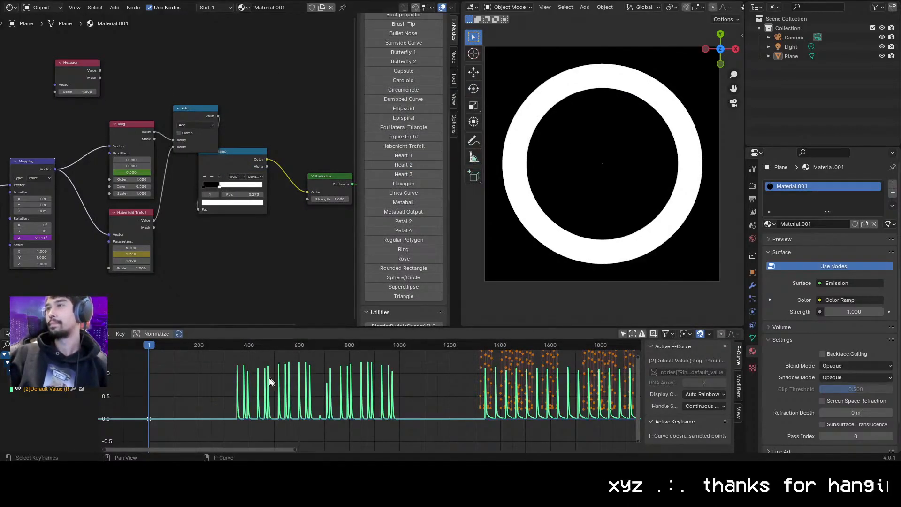
Play the animation around the first snare peaks and convert the Ring curve's baked samples to keyframes with Samples to Keys
key(space)
click(229, 344)
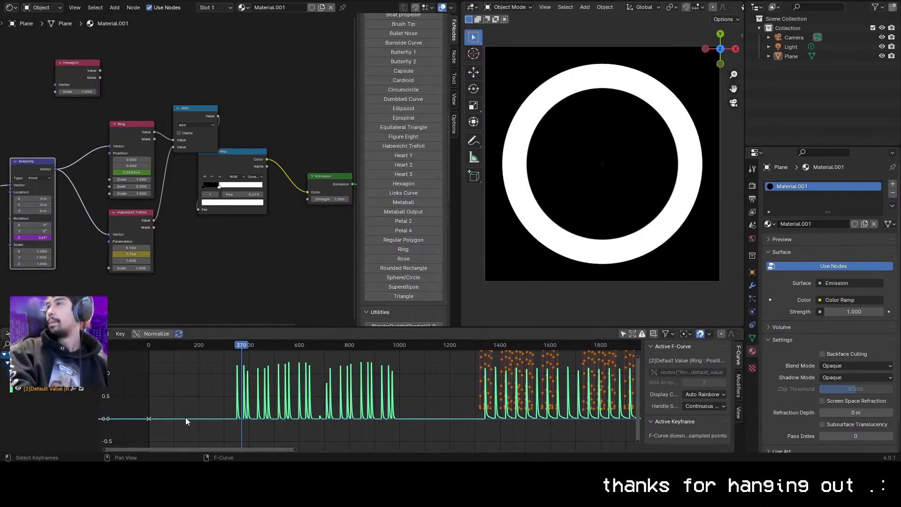
click(106, 334)
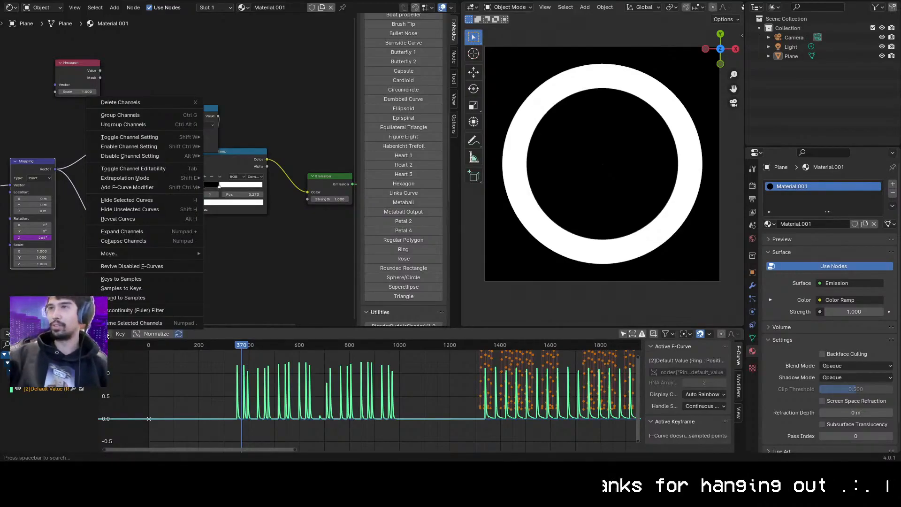
mouse_move(89, 333)
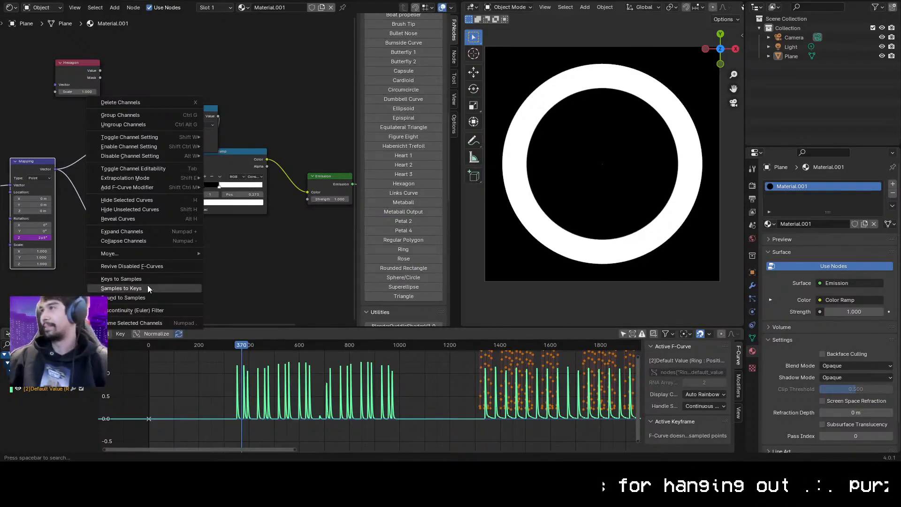
click(148, 287)
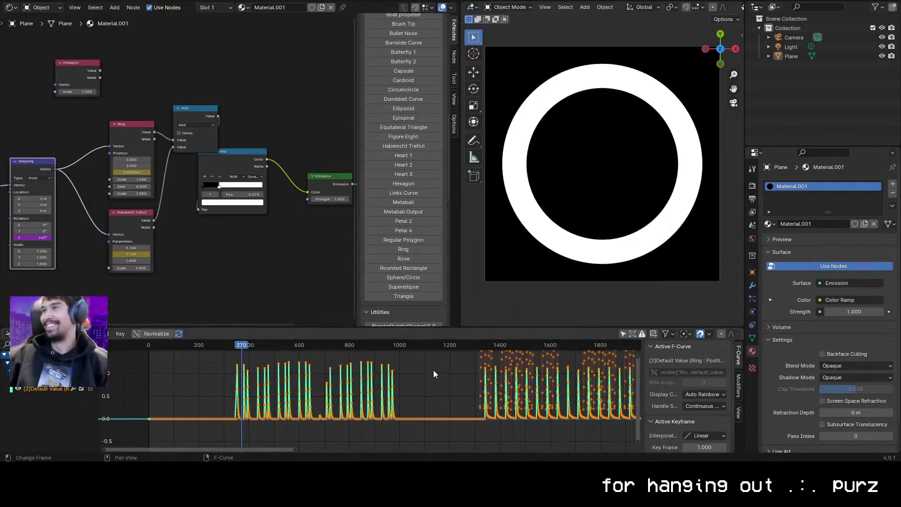
Flip the Ring's snare keyframes vertically by scaling them -1 on Y, raise them above zero, and play the animation
key(g)
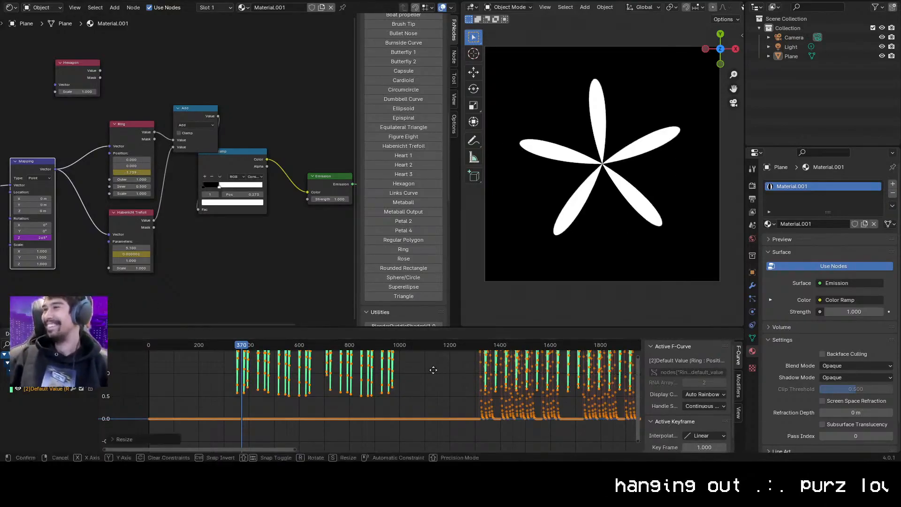
key(Escape)
key(s)
key(y)
key(minus)
key(1)
key(Return)
key(space)
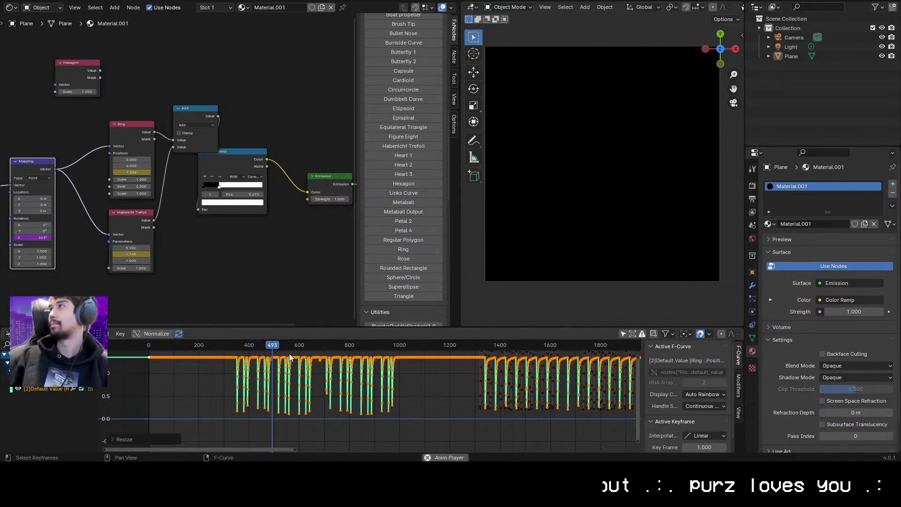
click(469, 345)
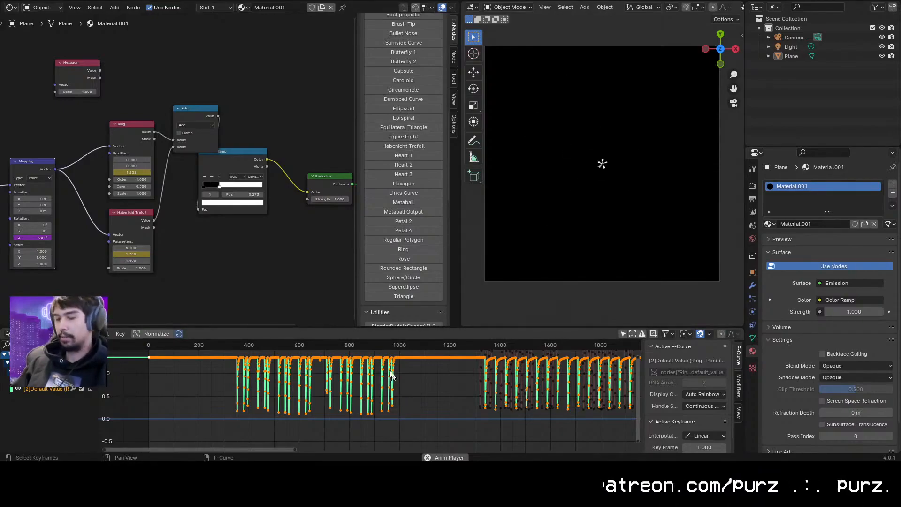
Try the Divide operation on the Math node combining the Ring and Habenicht Trefoil, and set it to Multiply
click(199, 124)
click(205, 163)
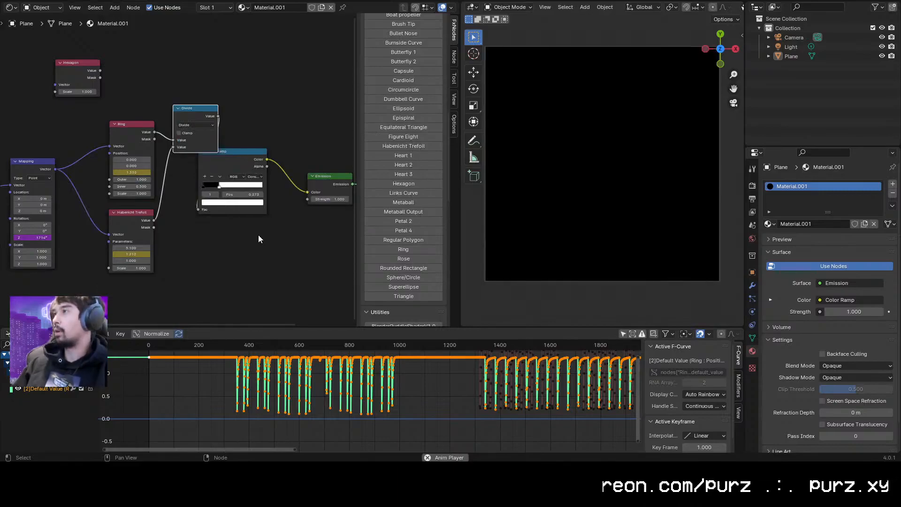
click(195, 125)
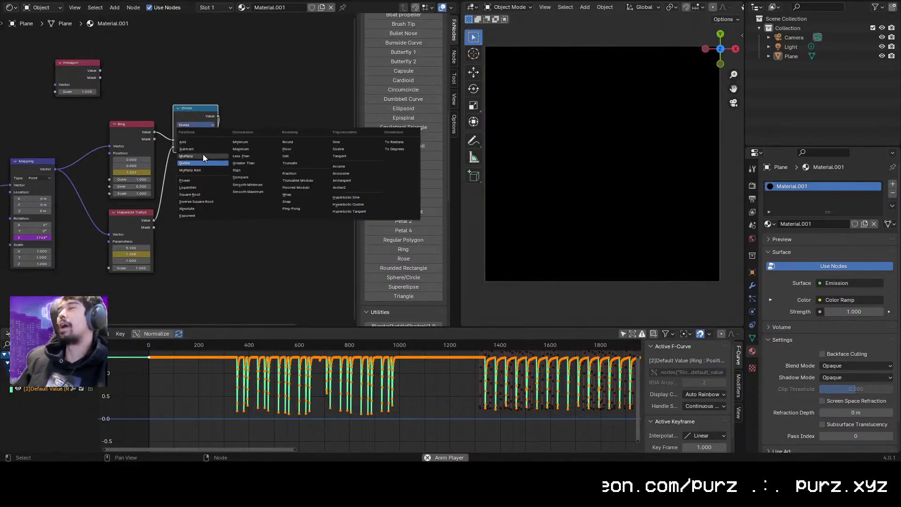
click(202, 154)
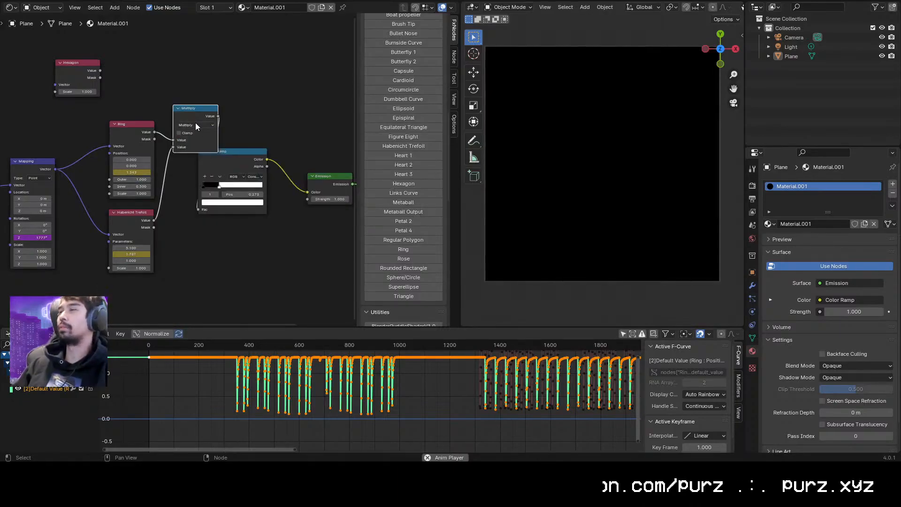
Try Multiply Add and Subtract on the math node joining the Ring and Habenicht Trefoil, ending on Add
click(195, 125)
click(195, 171)
drag(197, 157, 206, 156)
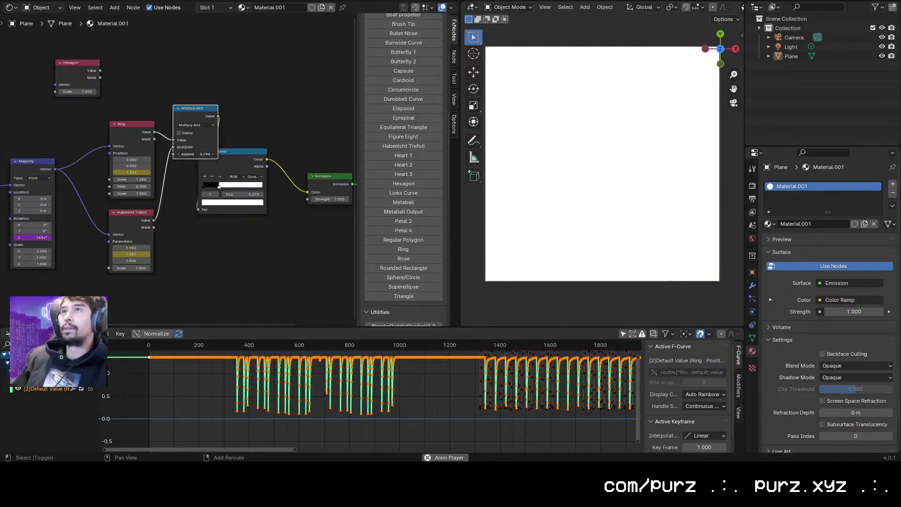
click(192, 126)
click(190, 151)
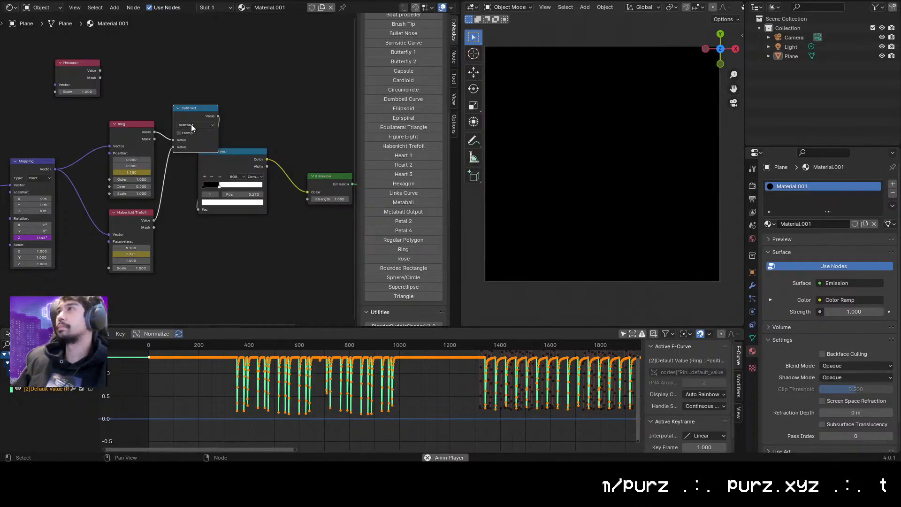
click(192, 125)
click(184, 142)
click(337, 346)
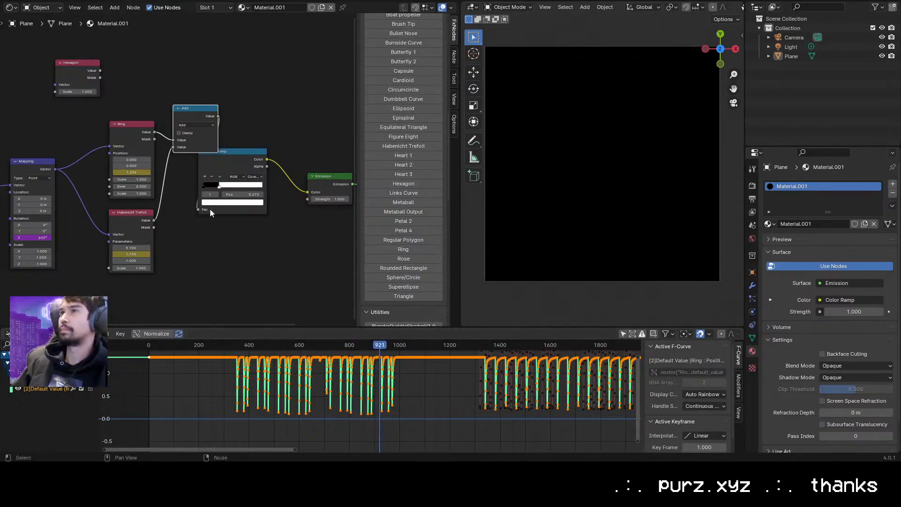
Delete the Ring shape node from the material's node tree
scroll(210, 209, up, 2)
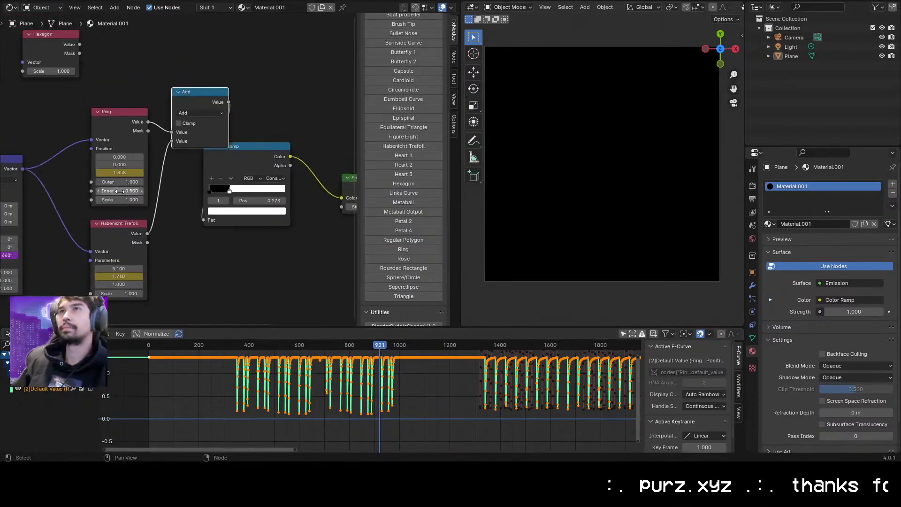
click(119, 120)
key(x)
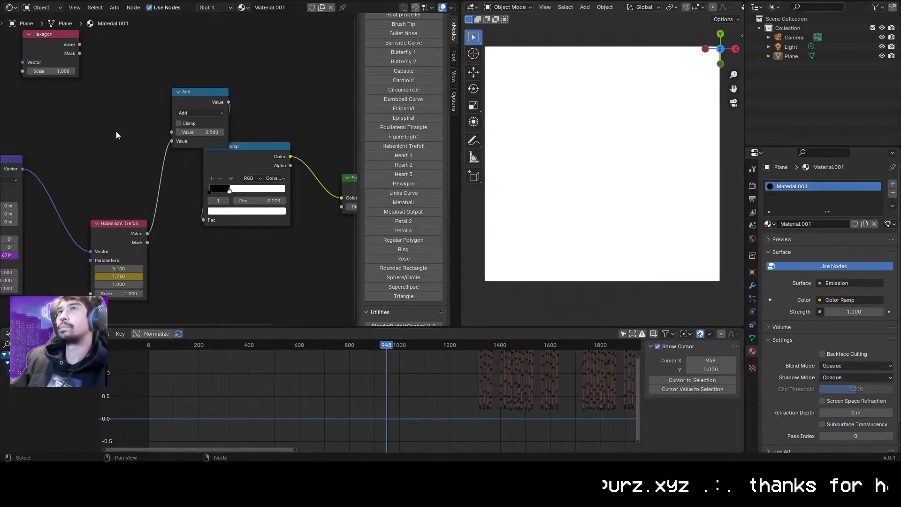
Add a Superellipse shape node and connect its Value output to the Color Ramp's Fac input
key(shift+a)
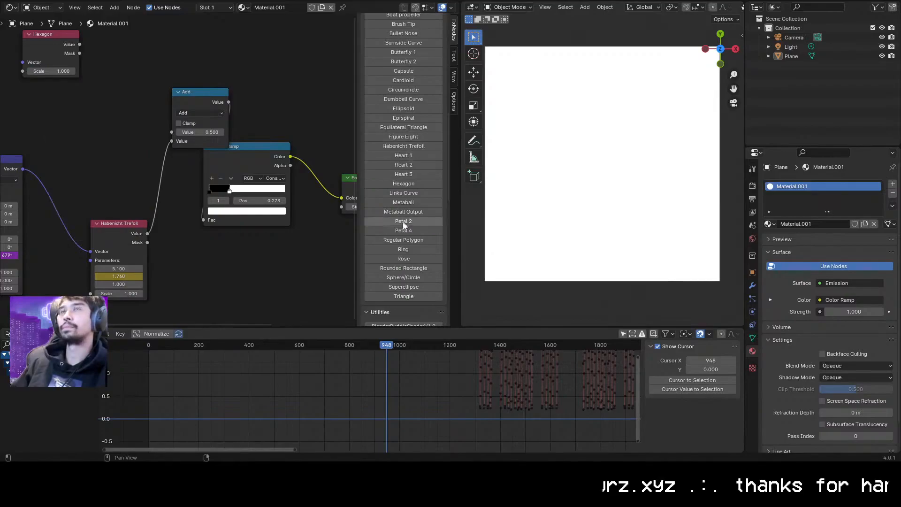
scroll(403, 223, up, 4)
scroll(378, 171, down, 10)
scroll(378, 172, up, 6)
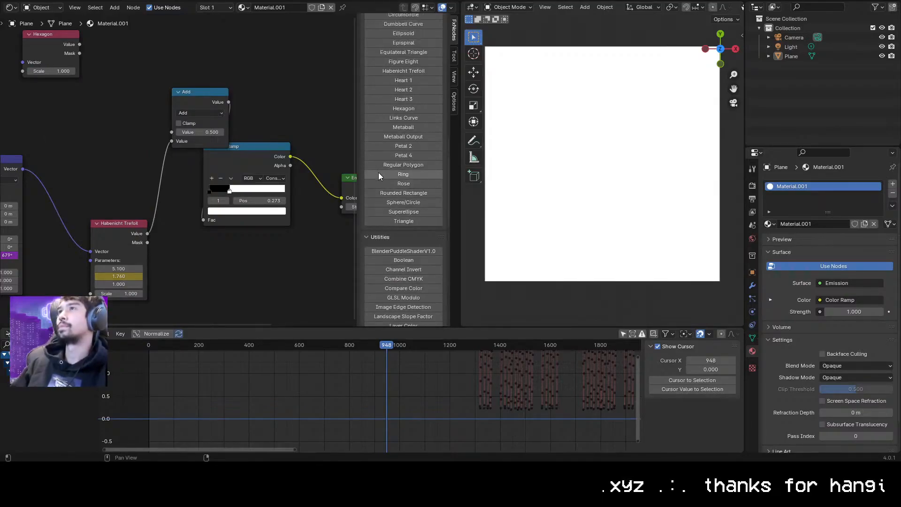
scroll(378, 173, down, 2)
scroll(377, 174, up, 2)
scroll(377, 173, up, 3)
scroll(377, 173, down, 3)
scroll(377, 173, down, 4)
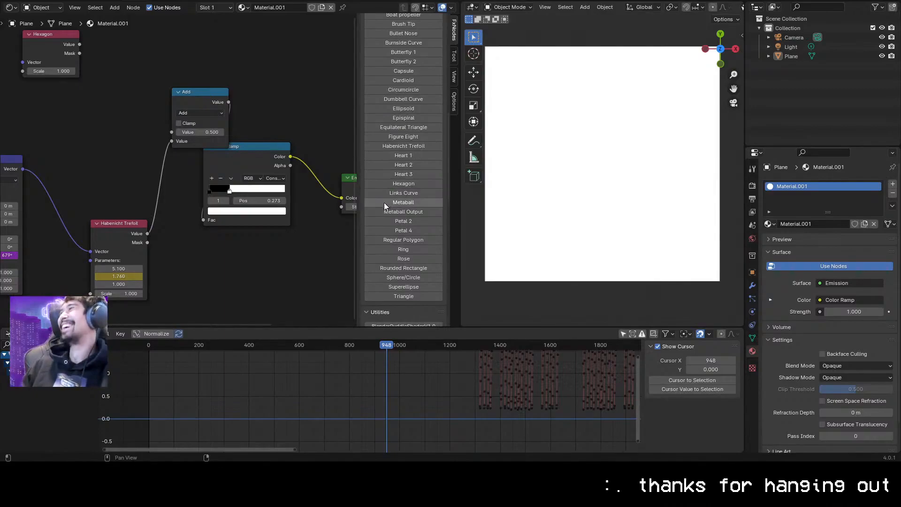
click(403, 287)
click(132, 98)
drag(204, 219, 204, 220)
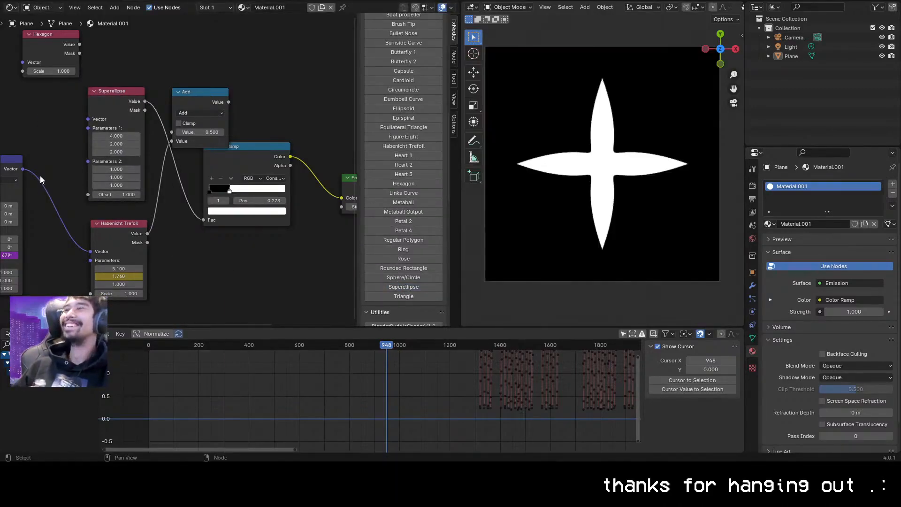
Set the Superellipse's first Parameters 1 value to 8 and its first two Parameters 2 values to 0.820 and 1.180, leaving Offset at 1.000
drag(115, 136, 151, 136)
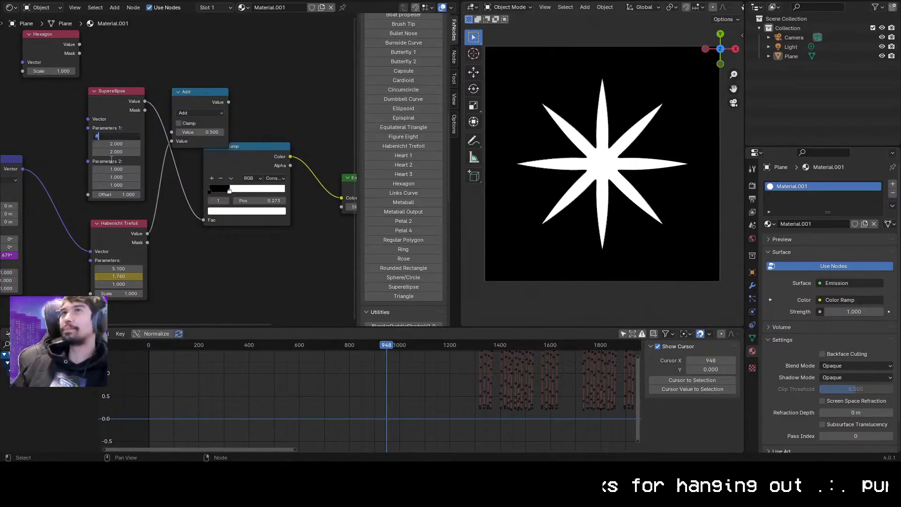
mouse_move(141, 170)
mouse_down()
mouse_move(125, 170)
mouse_move(146, 176)
mouse_move(136, 177)
mouse_up()
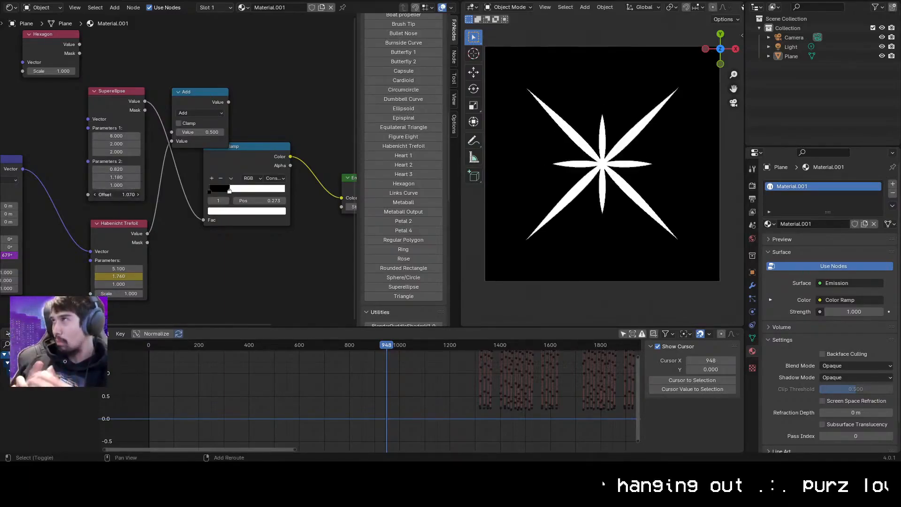
drag(118, 194, 136, 194)
right_click(125, 194)
Set the Superellipse's second and third Parameters 1 values to 1.900 and 1.800
drag(117, 136, 141, 143)
drag(117, 136, 129, 136)
mouse_move(117, 143)
mouse_down()
mouse_move(101, 152)
mouse_move(125, 143)
mouse_move(112, 143)
mouse_up()
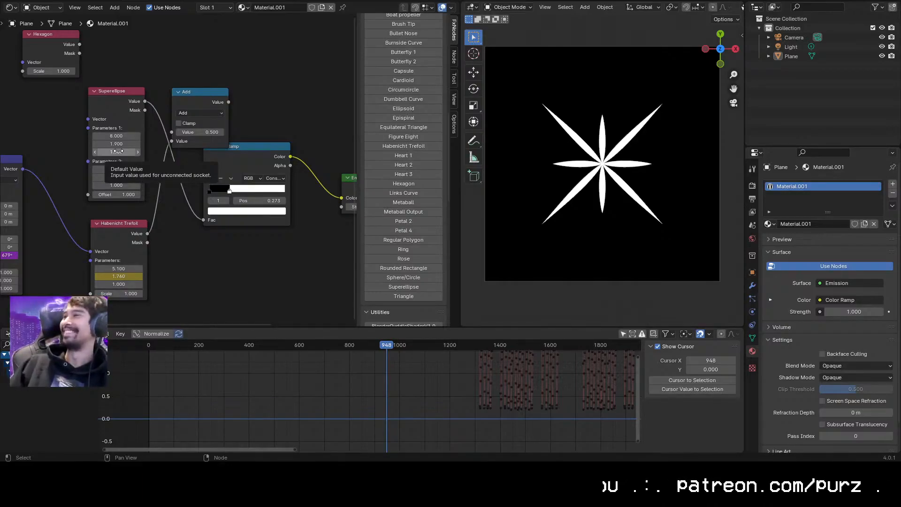
Delete the unused Habenicht Trefoil, Add and Hexagon nodes
key(alt+i)
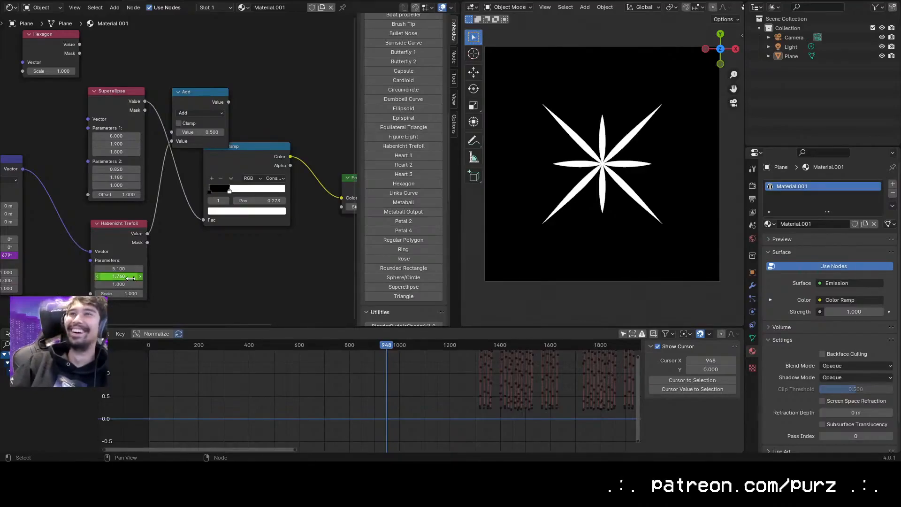
click(122, 253)
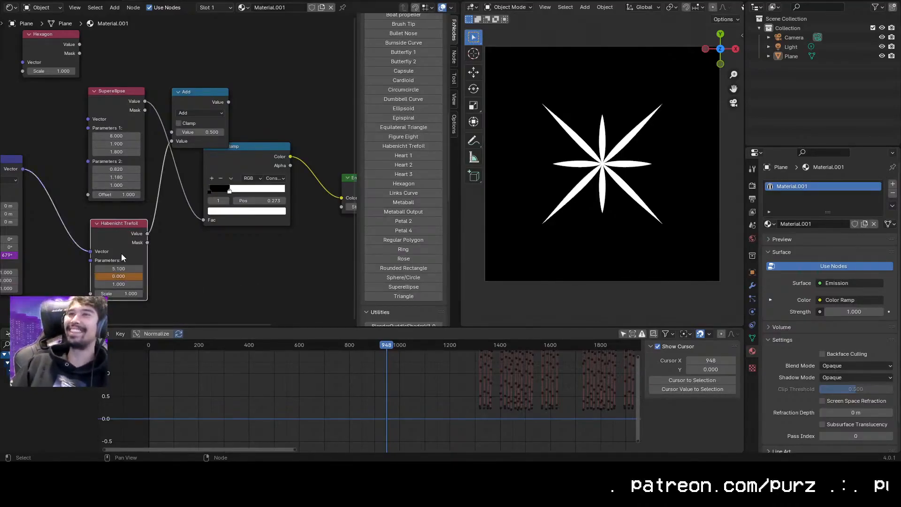
key(x)
click(202, 97)
key(x)
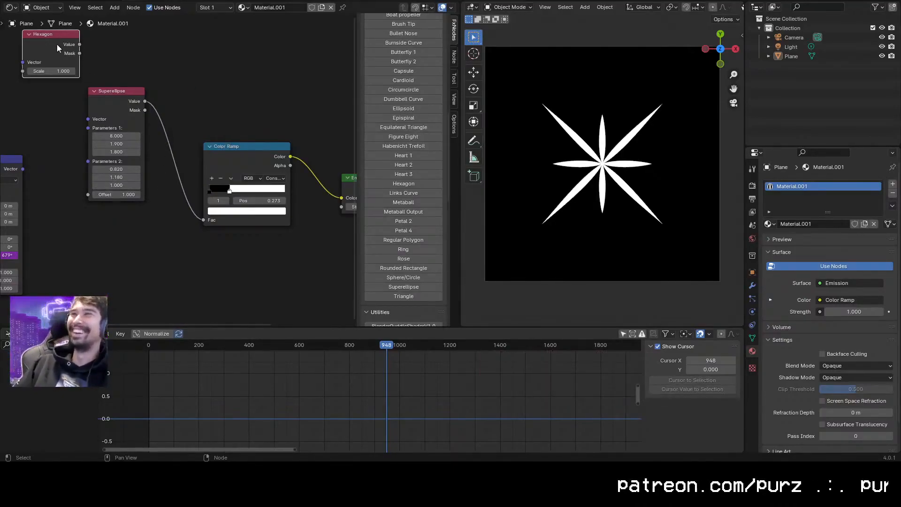
key(x)
Connect the Mapping node's Vector output to the Superellipse's Vector input
middle_drag(6, 123, 56, 169)
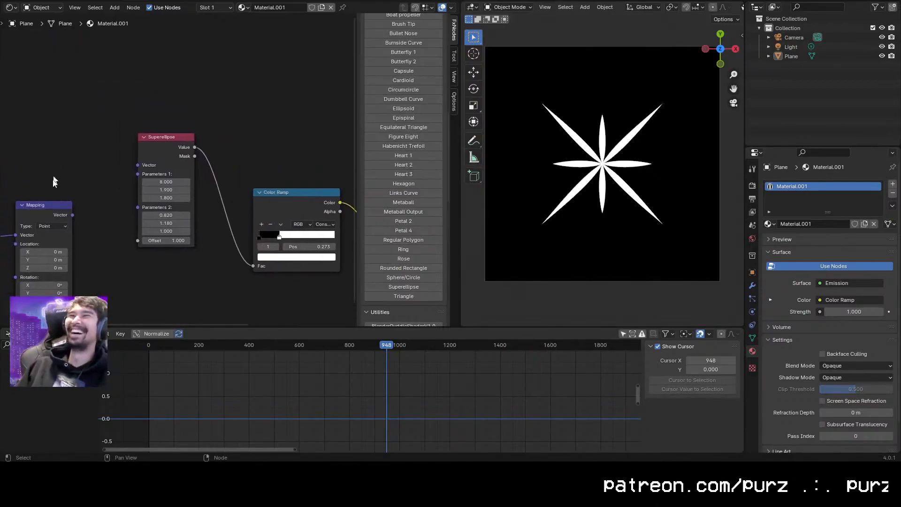
drag(68, 222, 127, 165)
middle_drag(94, 161, 147, 155)
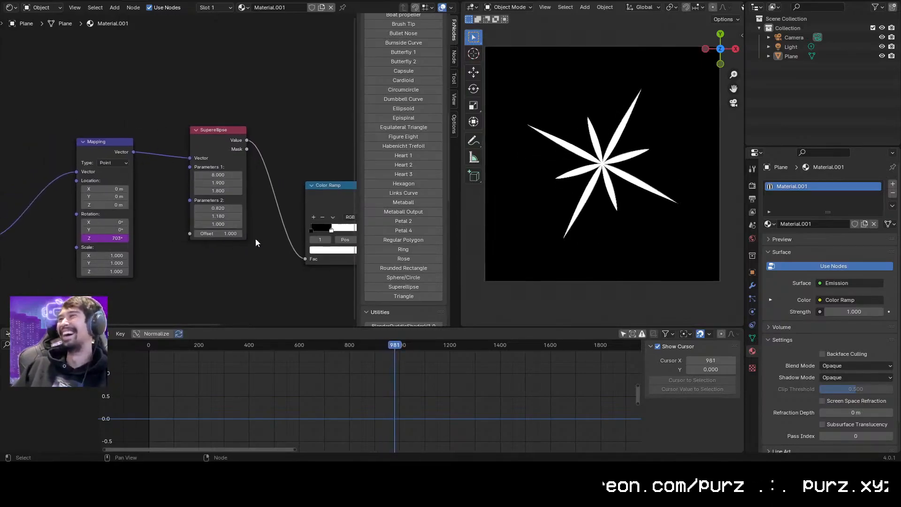
Set the Superellipse's second Parameters 1 value and its first two Parameters 2 values to 1.000
shift+drag(220, 216, 229, 222)
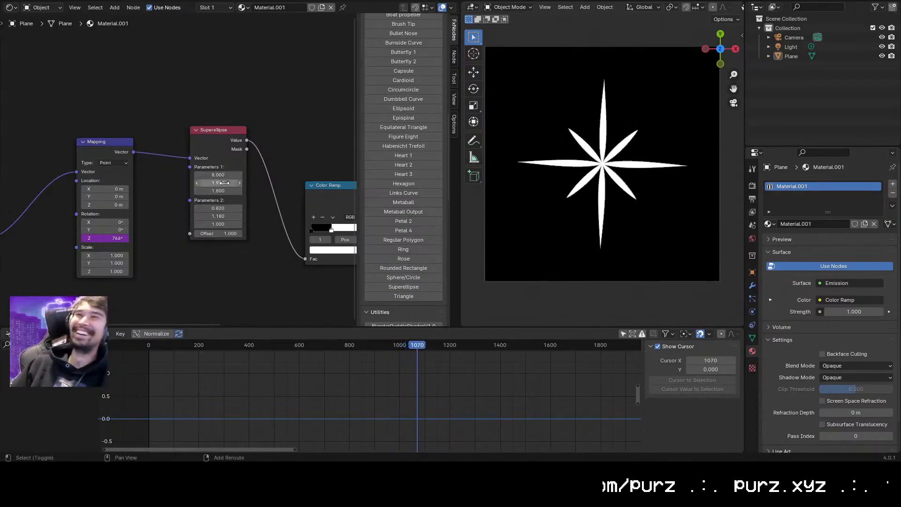
drag(218, 182, 227, 183)
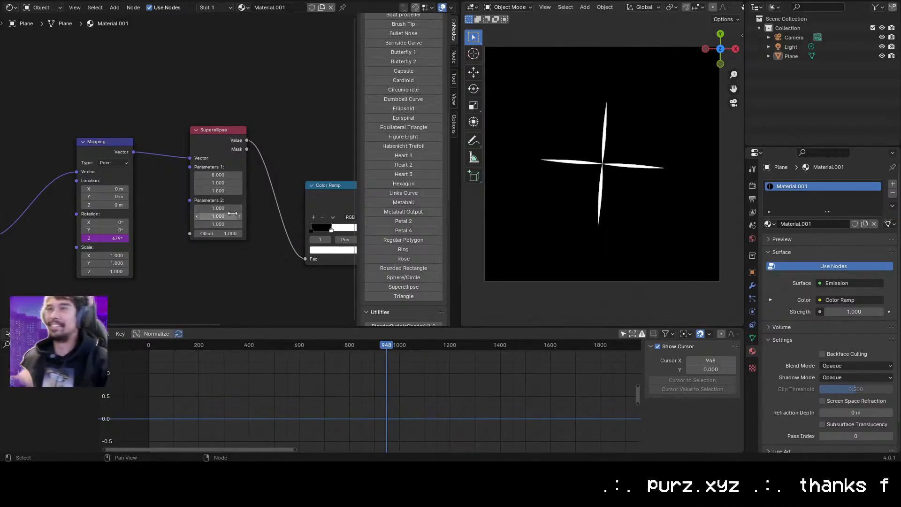
drag(218, 208, 227, 208)
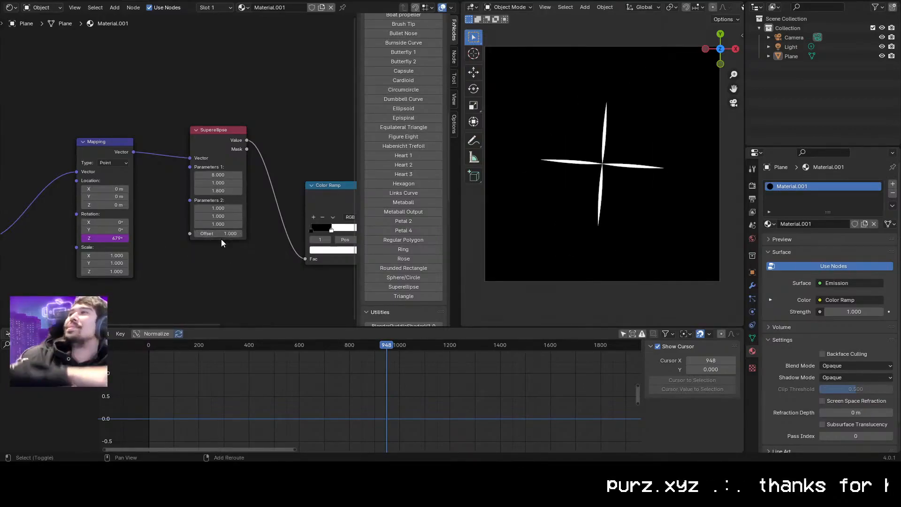
mouse_move(218, 233)
mouse_down()
mouse_move(203, 233)
mouse_move(223, 233)
mouse_up()
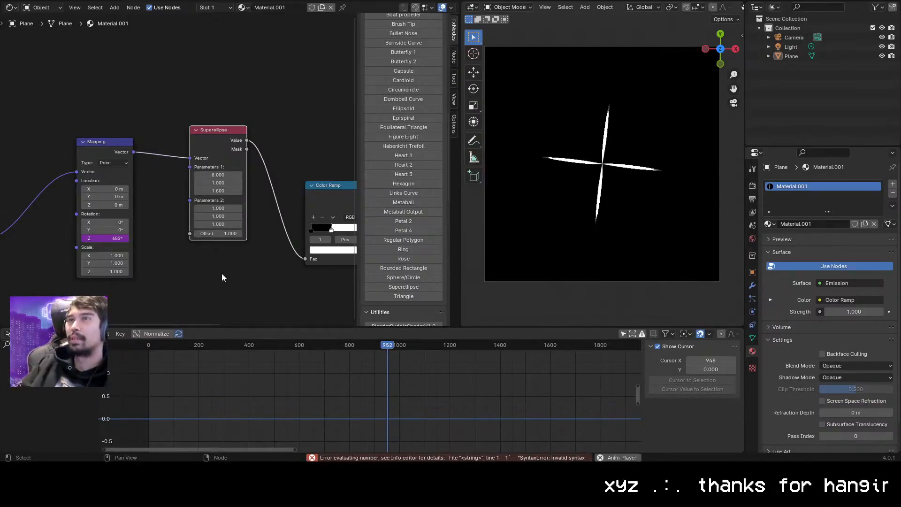
Test a value of 0 for the Superellipse's second Parameters 1 value and restore it to 1
drag(220, 182, 206, 183)
double_click(218, 182)
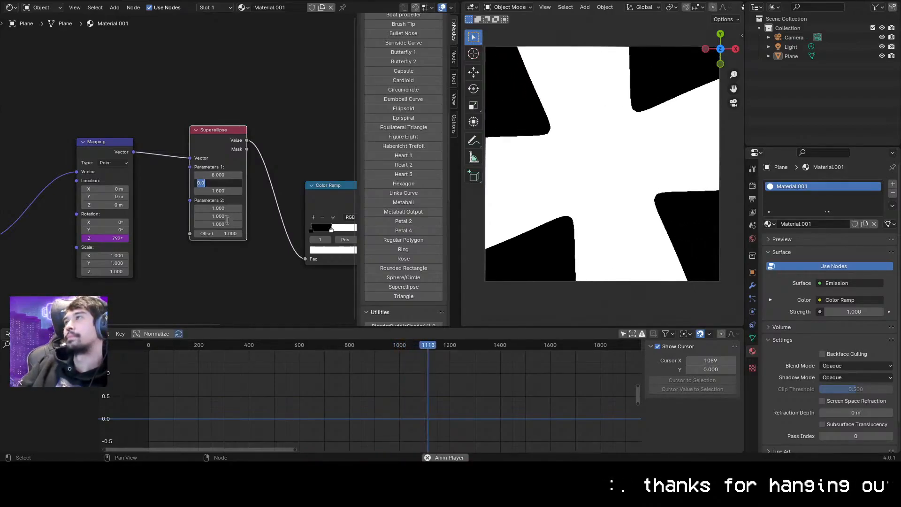
text(1)
key(Return)
Try 0 and 2.200 as the Superellipse's second Parameters 2 value, with the playhead returned to frame 1
mouse_move(224, 216)
mouse_down()
mouse_move(234, 216)
mouse_move(206, 216)
mouse_up()
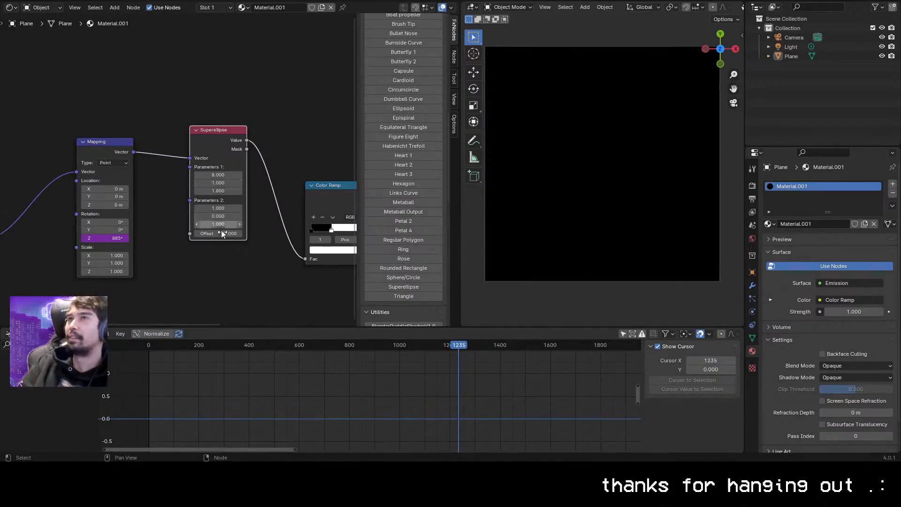
drag(149, 354, 148, 354)
drag(218, 216, 262, 216)
key(Return)
Test 0 for the Superellipse's second Parameters 2 value and set it back to 1.000
mouse_move(218, 183)
mouse_down()
mouse_move(230, 183)
mouse_move(222, 184)
mouse_up()
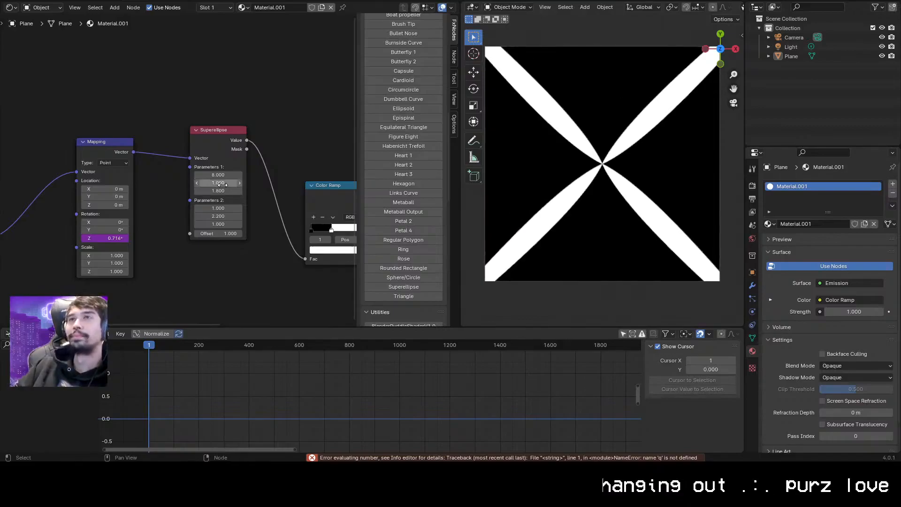
drag(218, 216, 202, 216)
drag(218, 182, 227, 183)
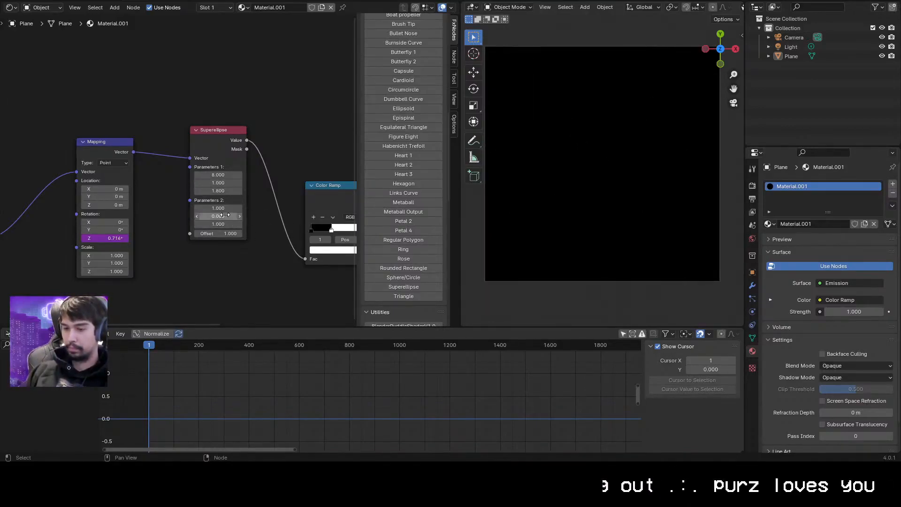
double_click(218, 191)
key(Escape)
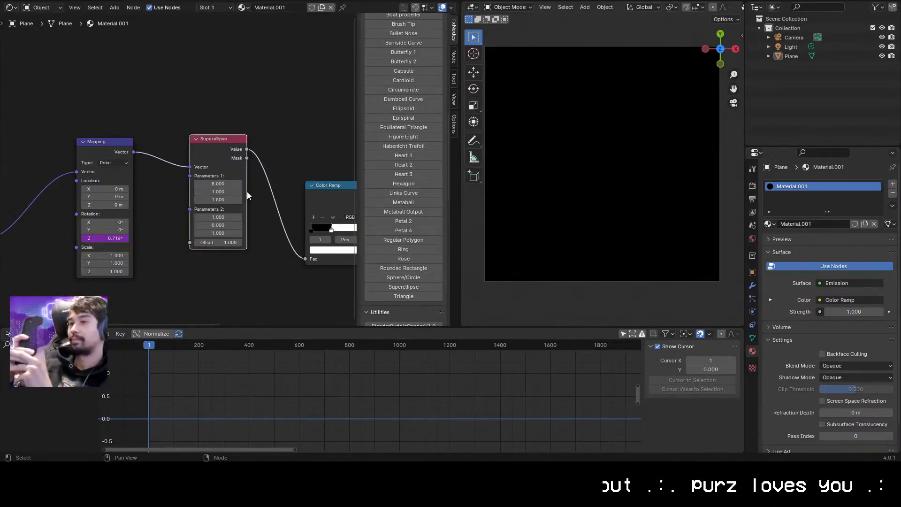
drag(218, 225, 229, 225)
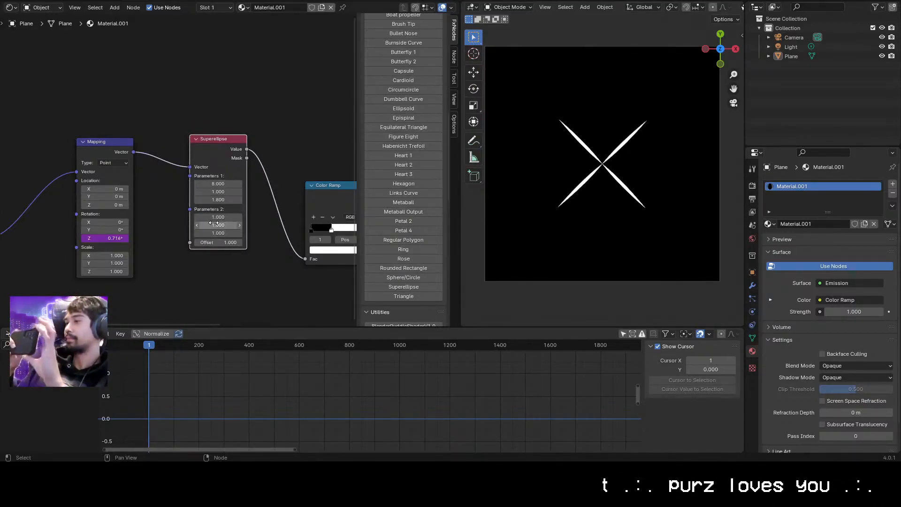
Preview the animation while varying the Superellipse's second Parameters 1 value, and set it back to 1
key(space)
key(space)
mouse_move(221, 224)
mouse_down()
mouse_move(258, 225)
mouse_move(221, 225)
mouse_up()
key(space)
mouse_move(220, 191)
mouse_down()
mouse_move(230, 192)
mouse_move(216, 191)
mouse_up()
click(227, 191)
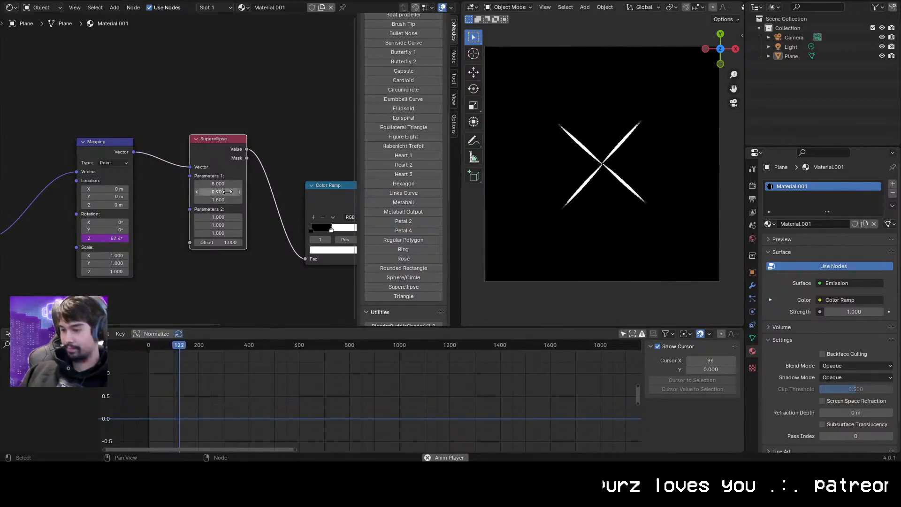
text(1)
key(Return)
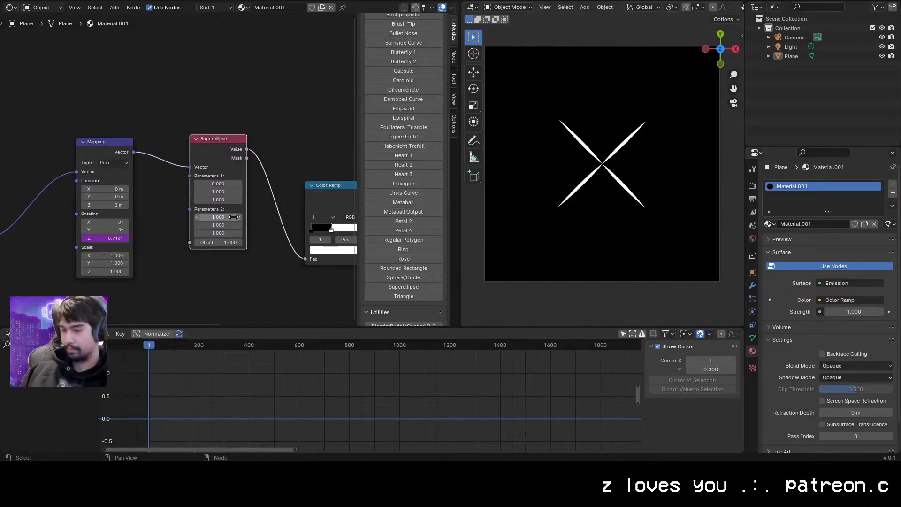
Keyframe the Superellipse's Parameters 1 and Parameters 2 at frame 1, keeping only the keyframe on each one's second value
key(i)
key(i)
right_click(222, 199)
click(223, 207)
right_click(222, 184)
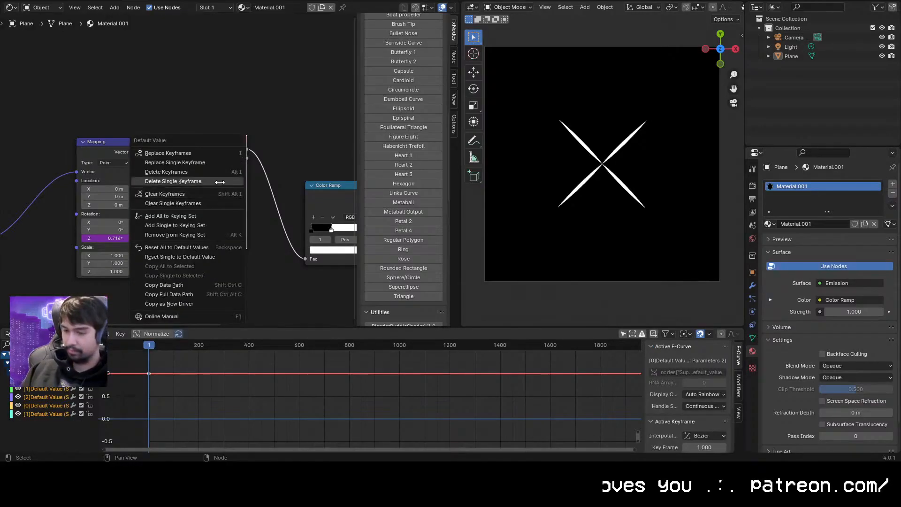
click(223, 182)
right_click(219, 216)
click(221, 216)
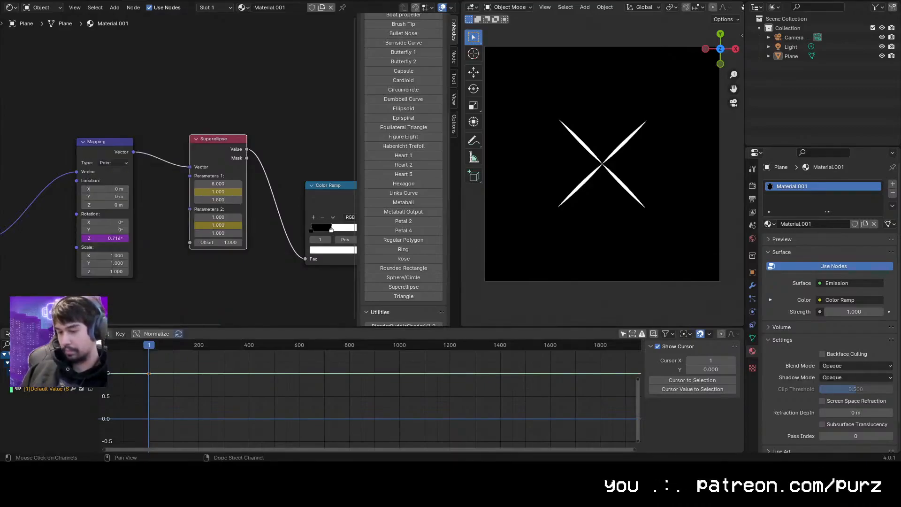
Try baking sound to samples on the selected Superellipse channel and undo it
click(98, 334)
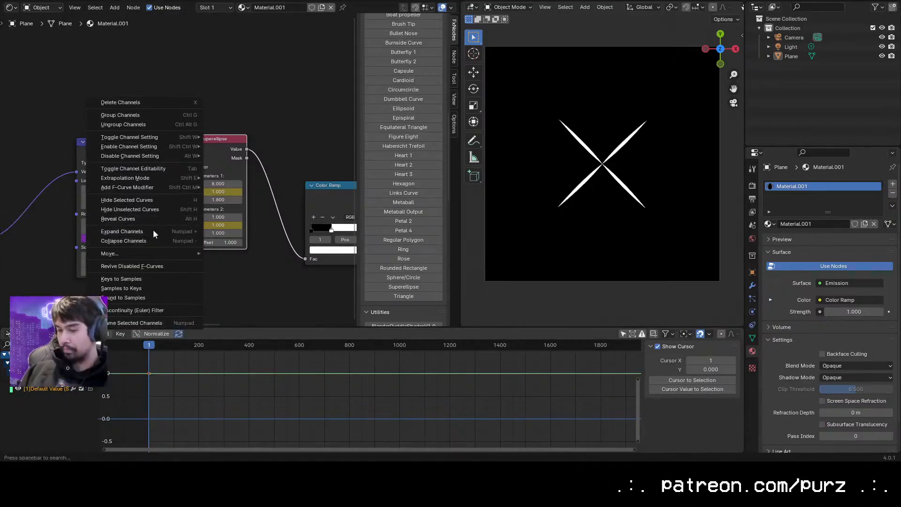
click(126, 298)
key(Return)
click(44, 390)
key(ctrl+z)
key(ctrl+z)
Bake an audio file to samples on the Superellipse's second Parameters 2 curve and preview the stretch with the first peaks
click(44, 388)
click(98, 334)
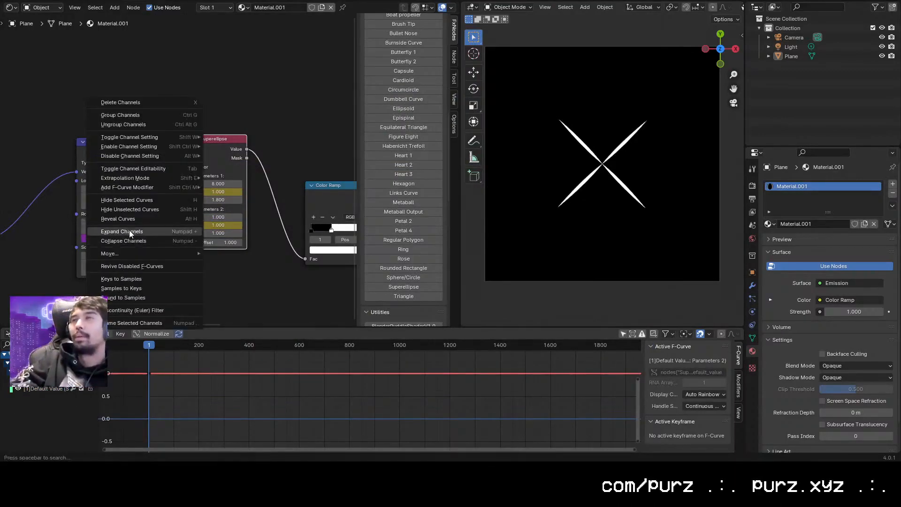
click(144, 281)
double_click(361, 166)
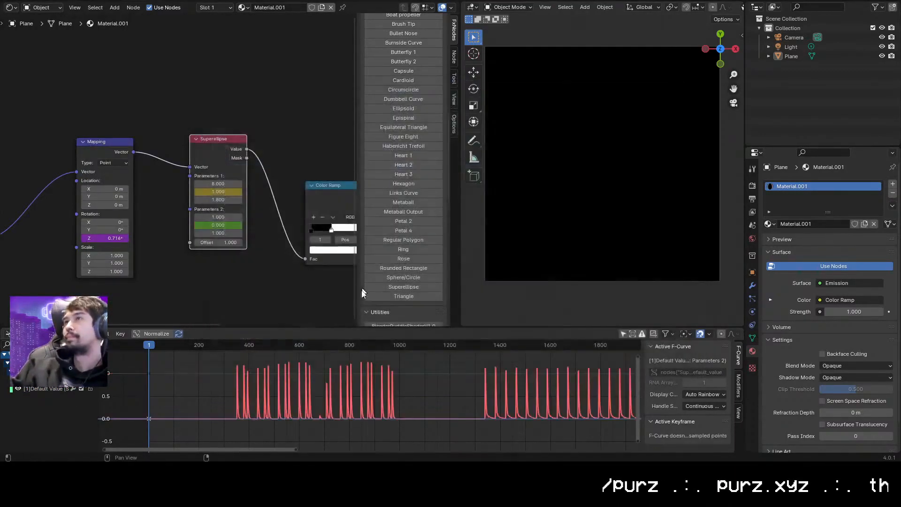
drag(233, 342, 240, 357)
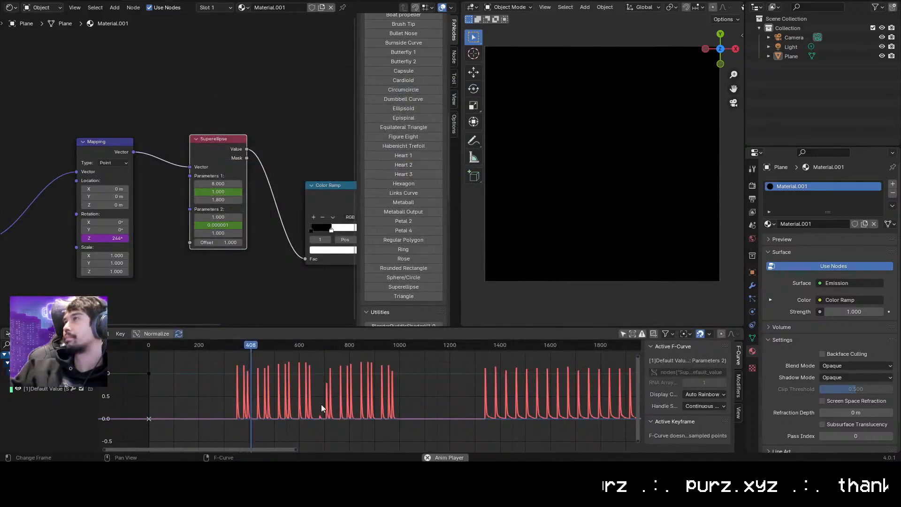
Bake an audio file to samples on the Superellipse's second Parameters 1 curve
click(415, 399)
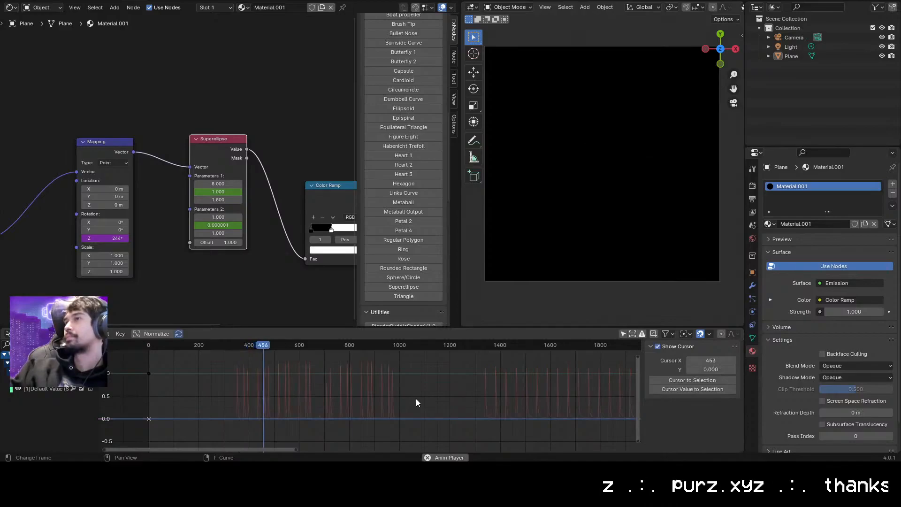
key(a)
click(57, 389)
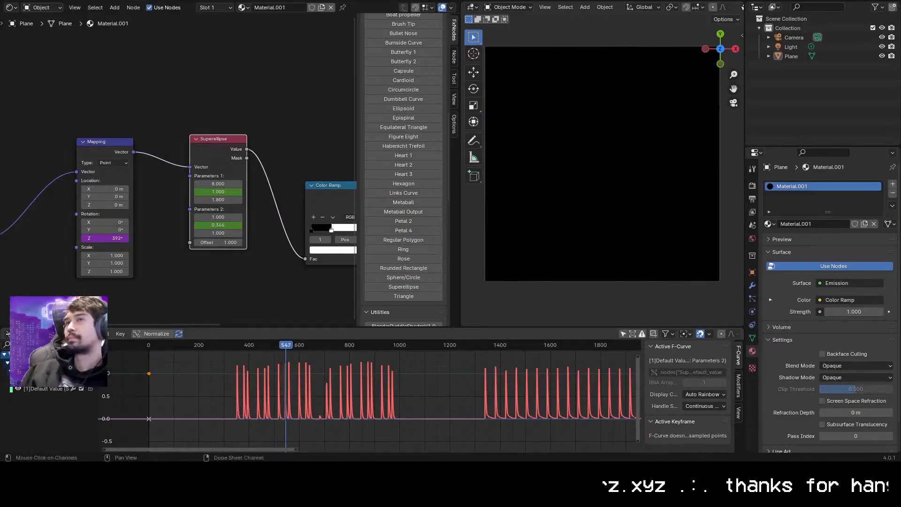
click(39, 388)
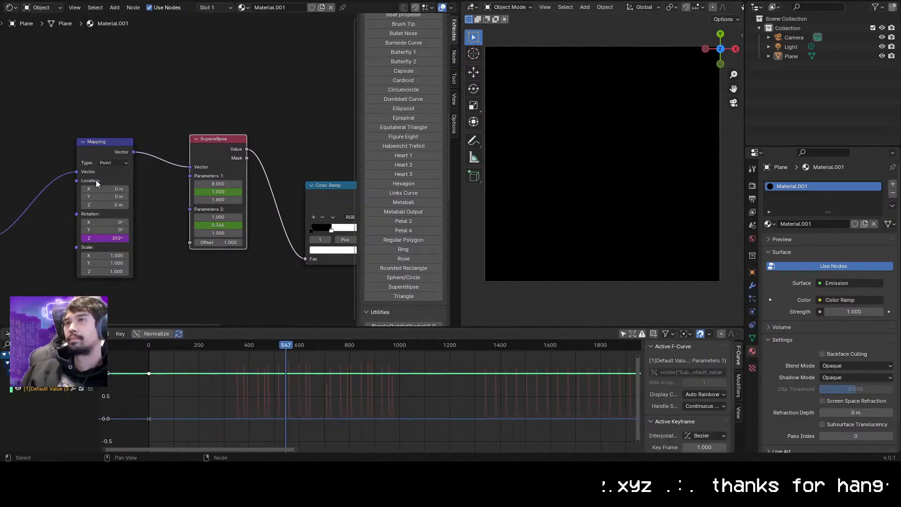
click(100, 334)
click(141, 306)
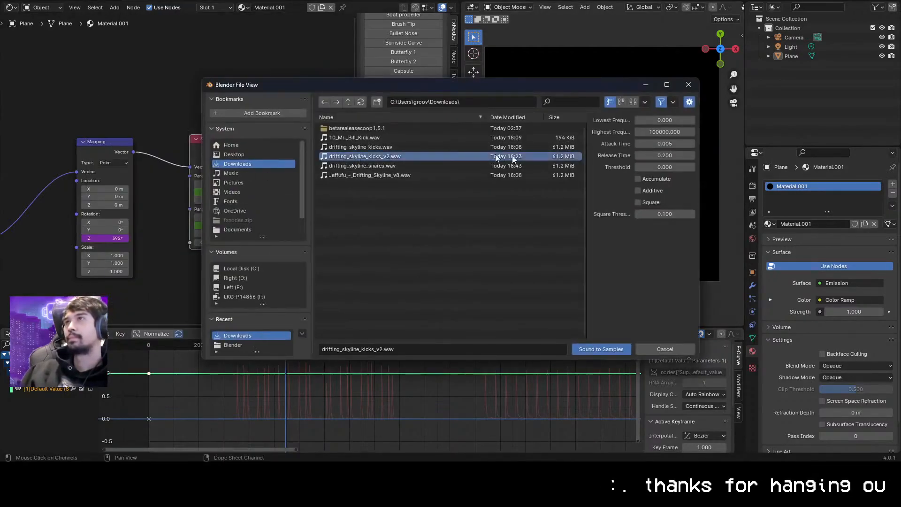
click(601, 348)
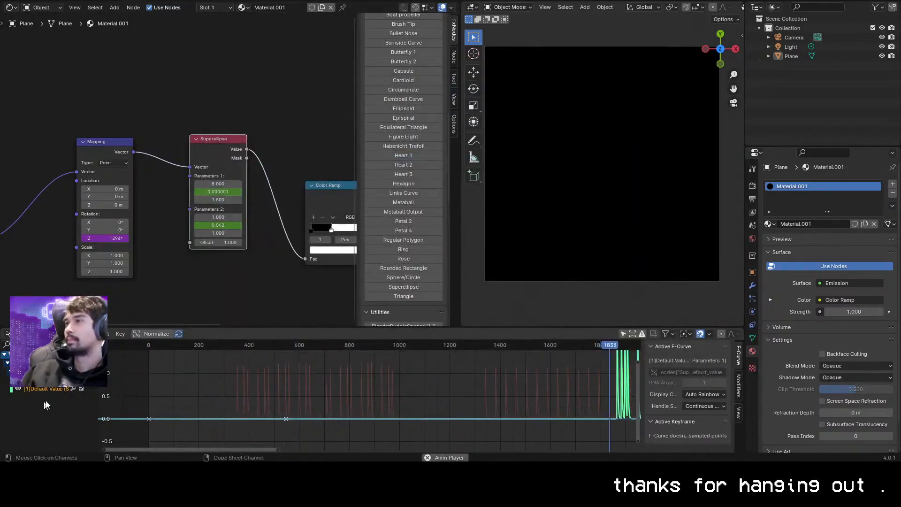
Convert the sampled curves of the Superellipse's second Parameters 1 and second Parameters 2 values to editable keyframes
right_click(70, 368)
click(70, 368)
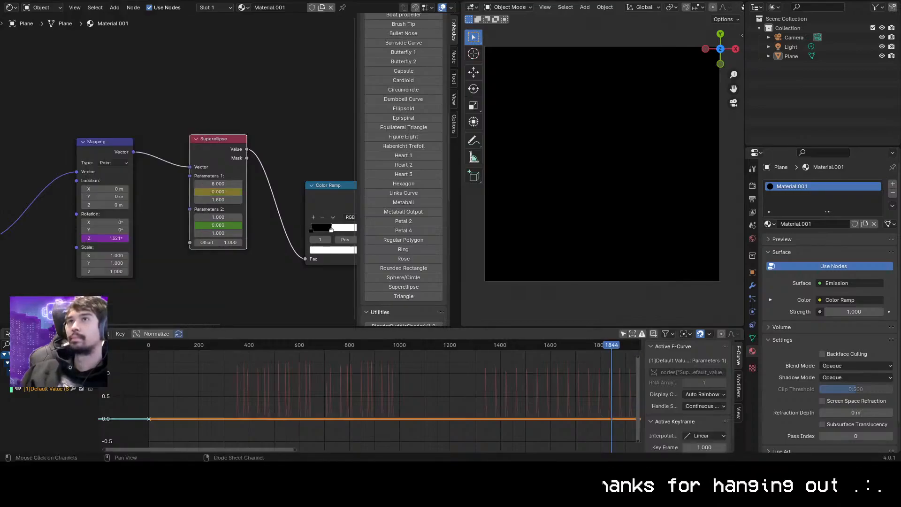
right_click(70, 368)
click(122, 288)
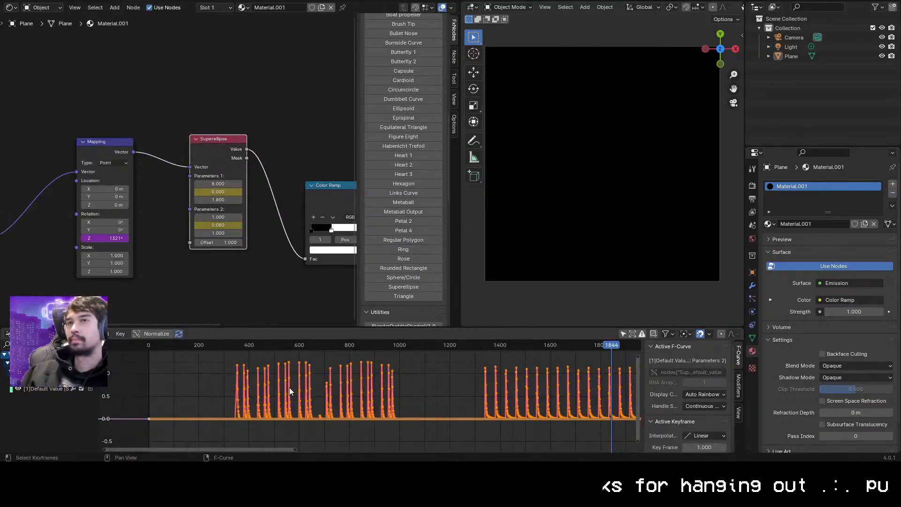
Move the selected Superellipse parameter keyframes up by 1 in value and preview the animation
key(g)
key(y)
key(1)
key(Return)
key(space)
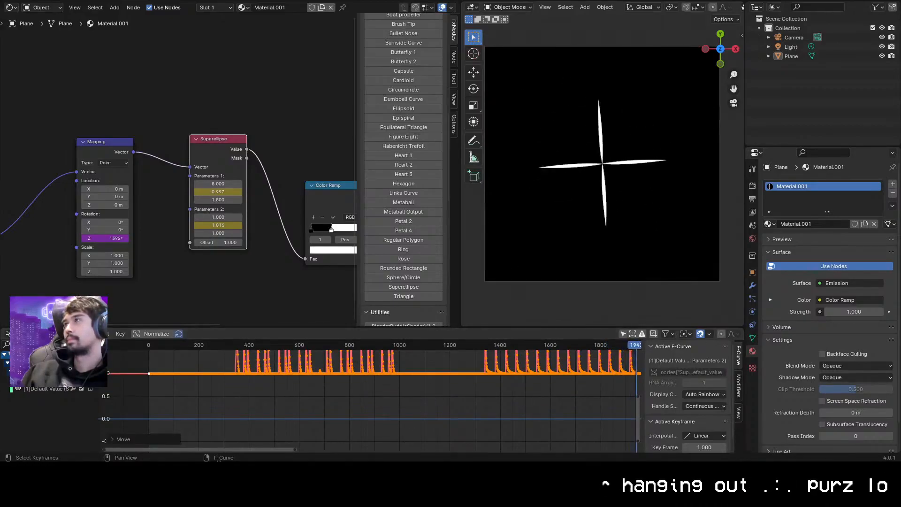
key(space)
key(Home)
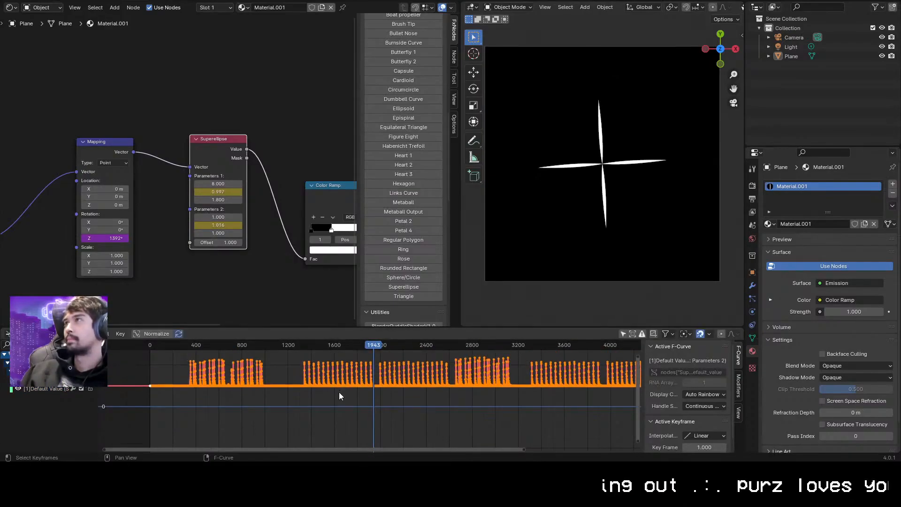
Compare the Superellipse's Parameters 1 and Parameters 2 curves across the timeline and play the animation
click(61, 392)
key(Home)
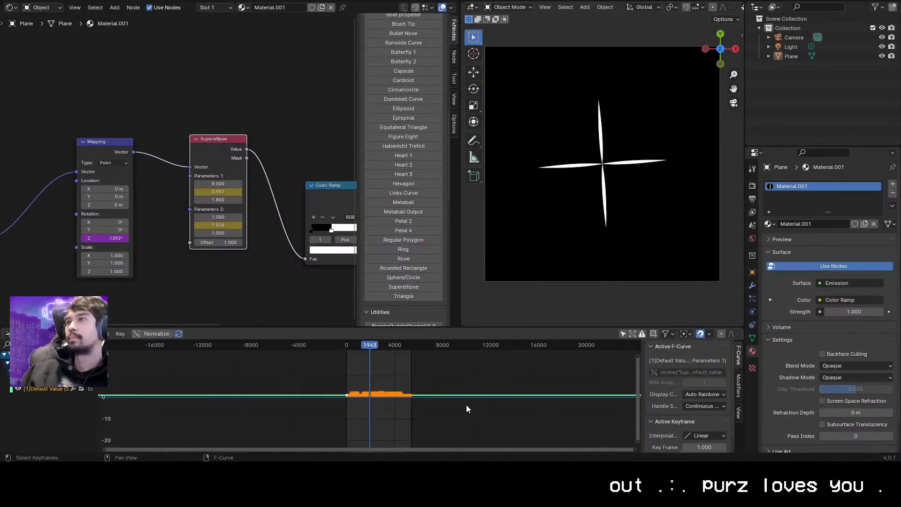
scroll(183, 407, up, 1)
click(56, 380)
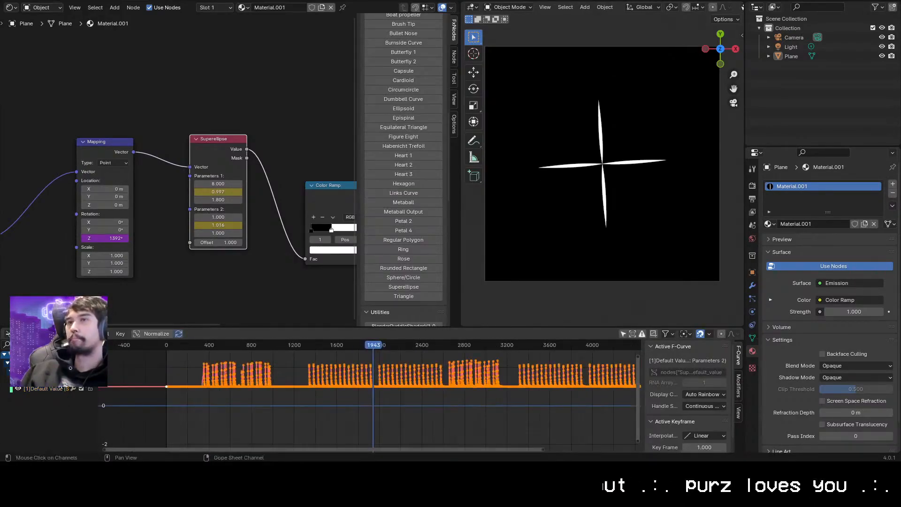
click(82, 389)
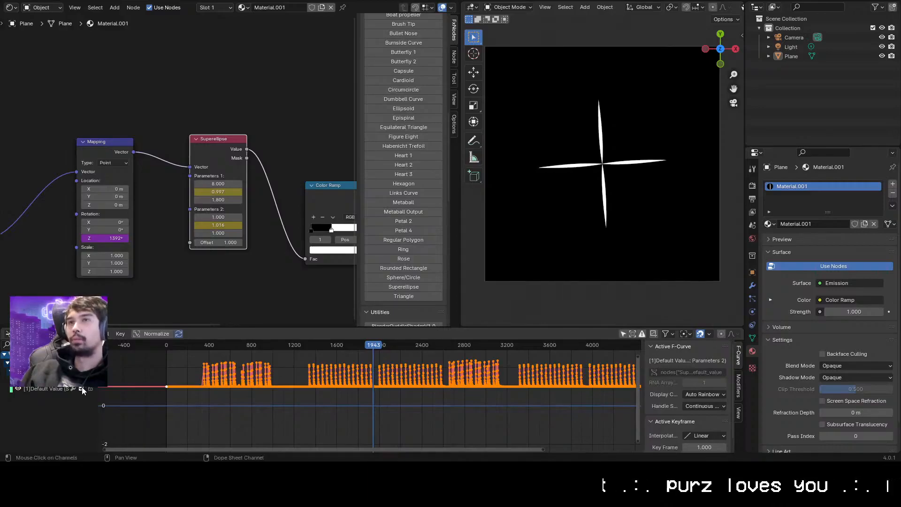
click(51, 390)
key(space)
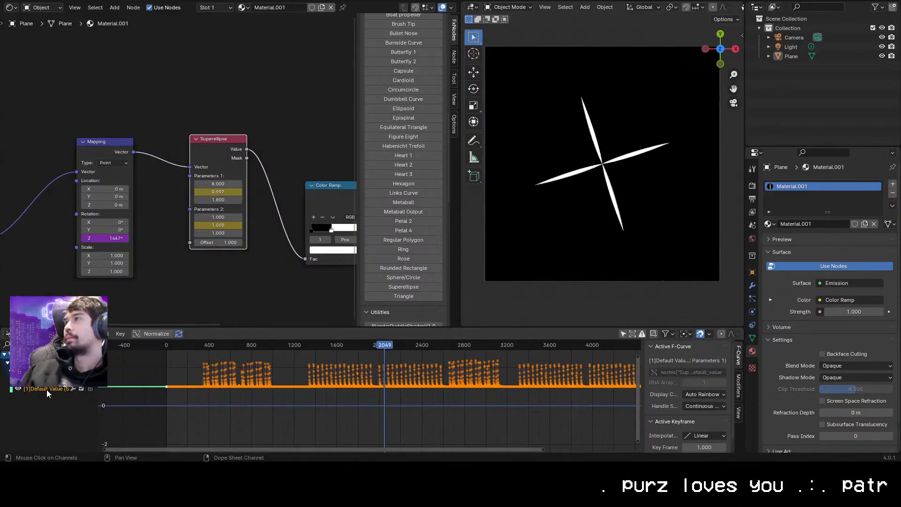
Go to frame 1, bake an audio file to samples on the Superellipse's second Parameters 1 curve, and preview the stretch with peaks
click(167, 347)
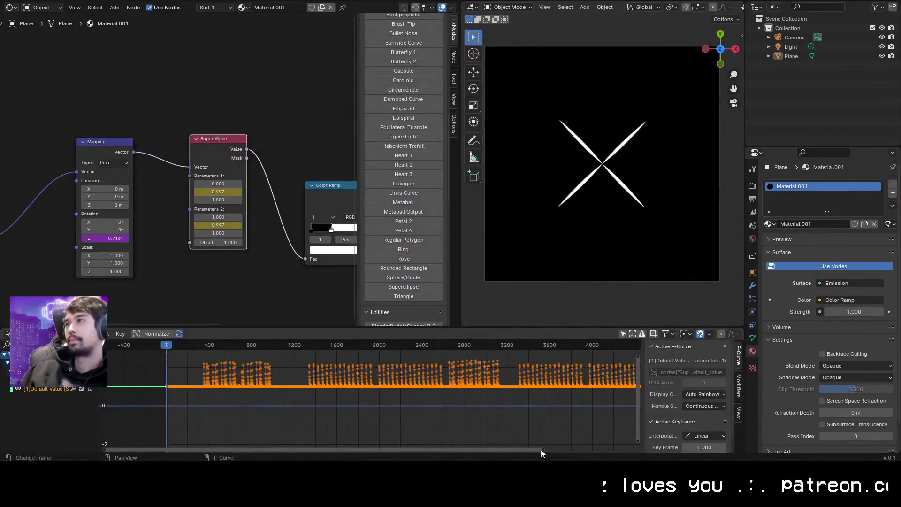
drag(538, 450, 634, 451)
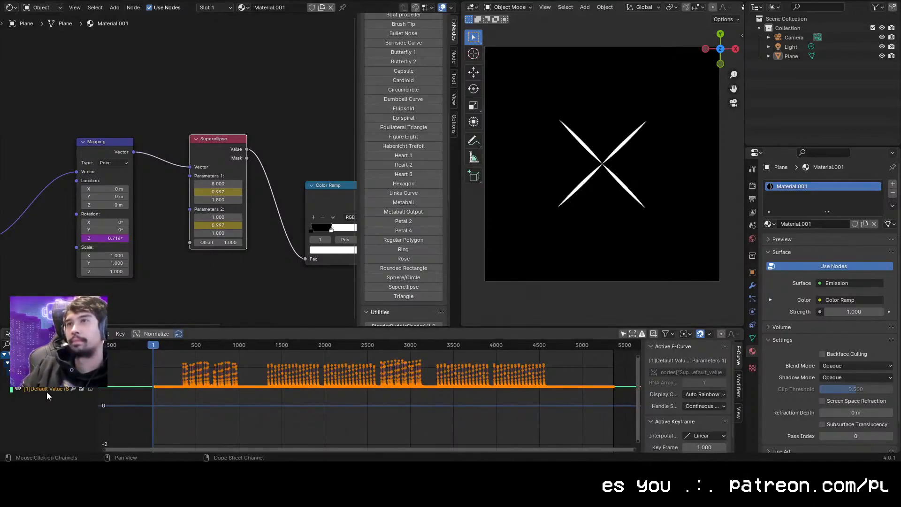
click(21, 380)
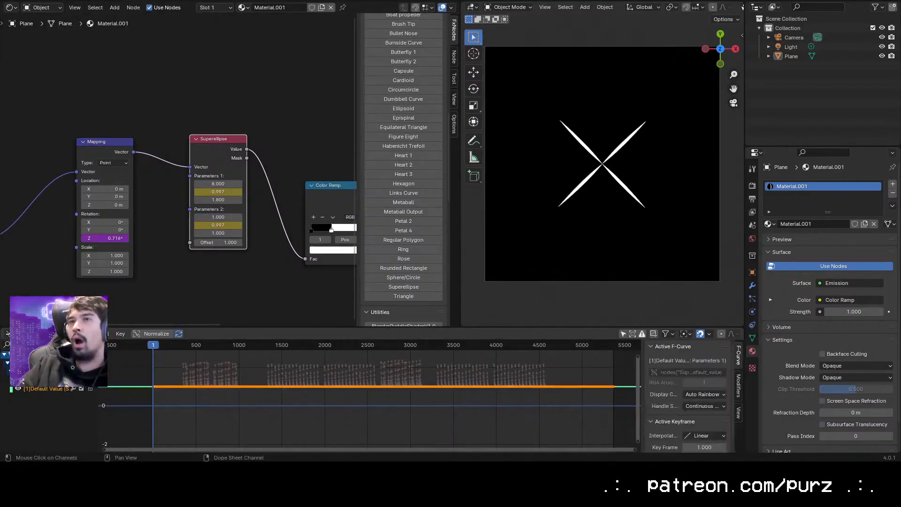
click(97, 333)
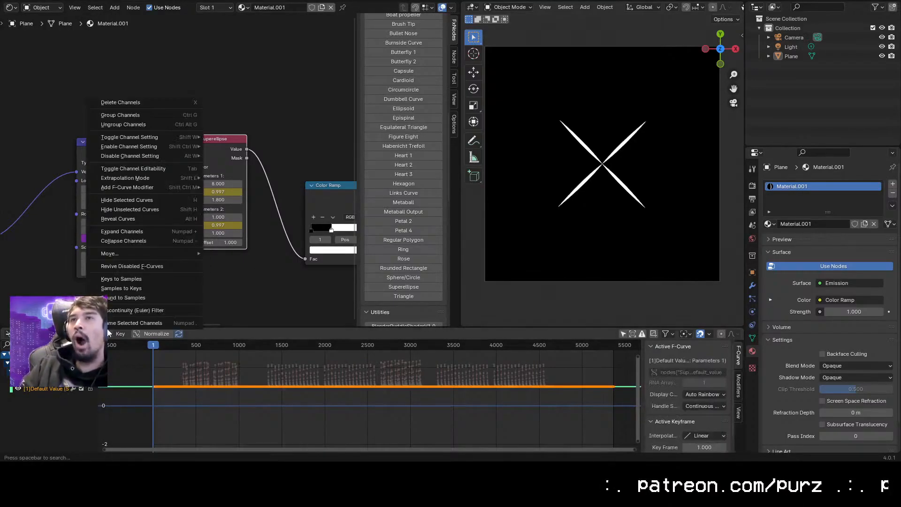
click(128, 300)
double_click(371, 156)
key(space)
click(260, 347)
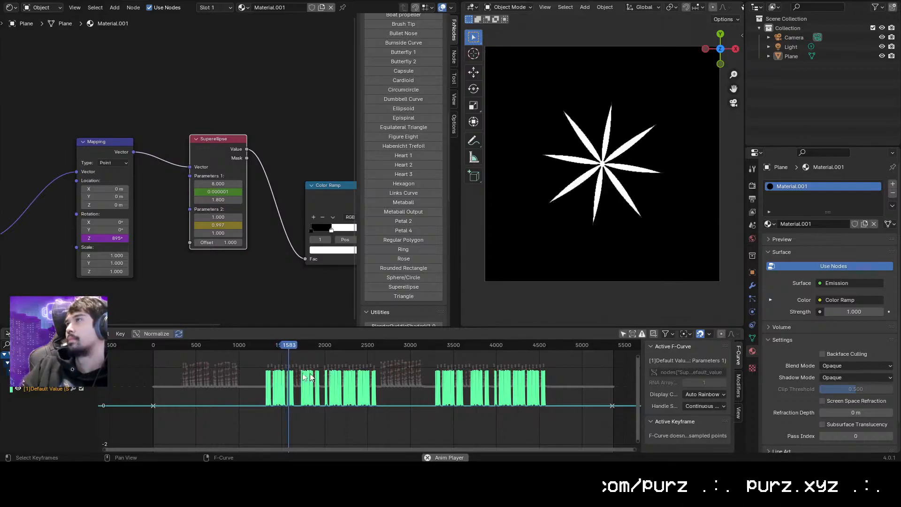
Convert the sampled Parameters 1 curve to keyframes and raise the whole curve so its baseline sits at about 1.9
click(120, 333)
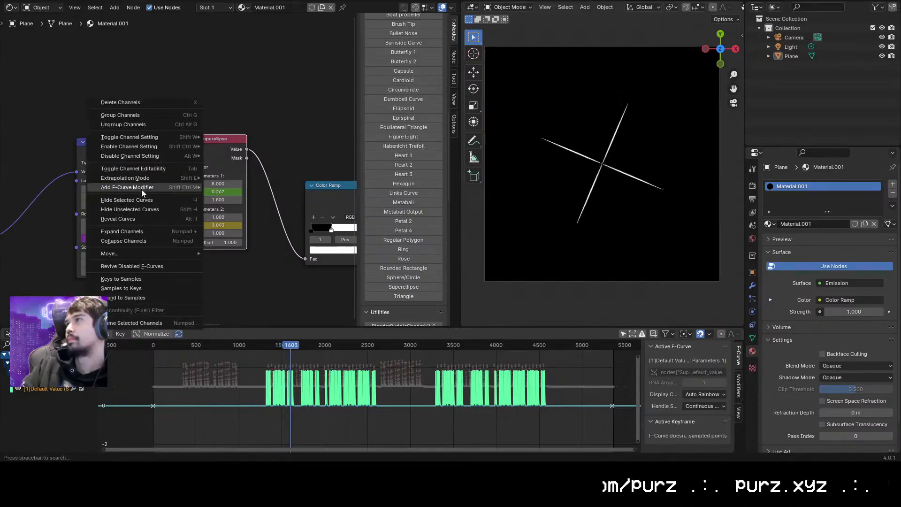
click(141, 287)
key(g)
click(365, 444)
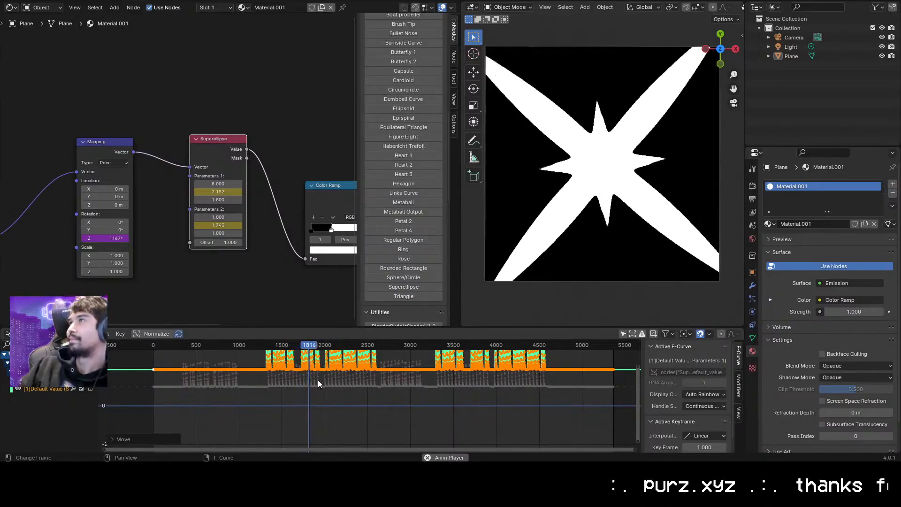
Nudge the Parameters 1 and Parameters 2 curves vertically during playback to fine-tune the star's base shape
click(381, 372)
key(g)
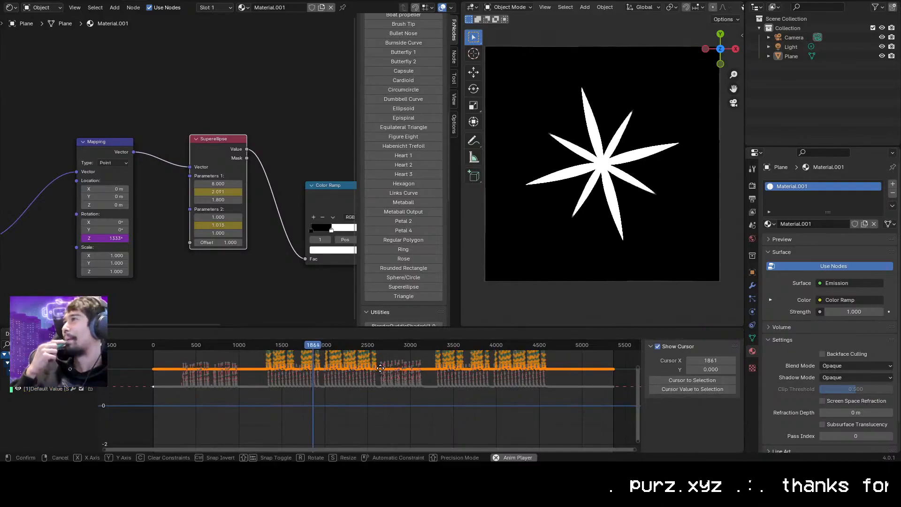
click(379, 374)
click(55, 391)
click(57, 388)
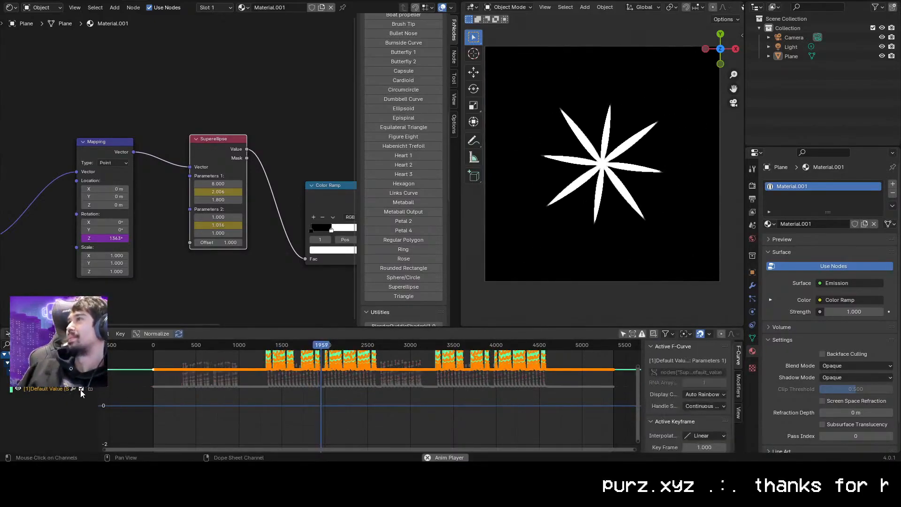
double_click(53, 389)
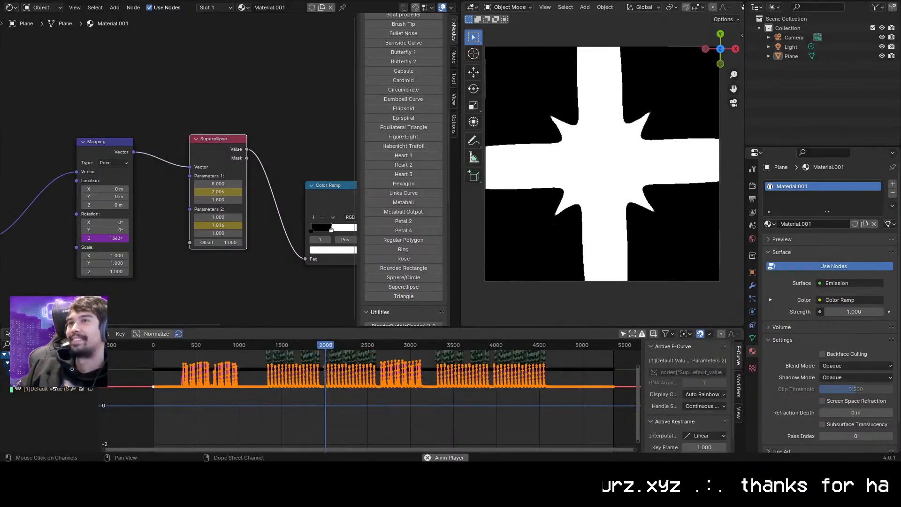
key(g)
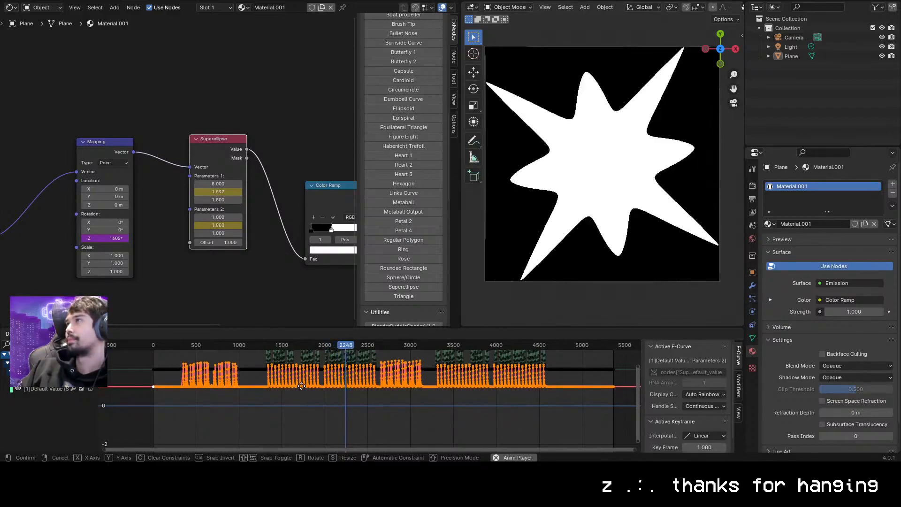
click(301, 388)
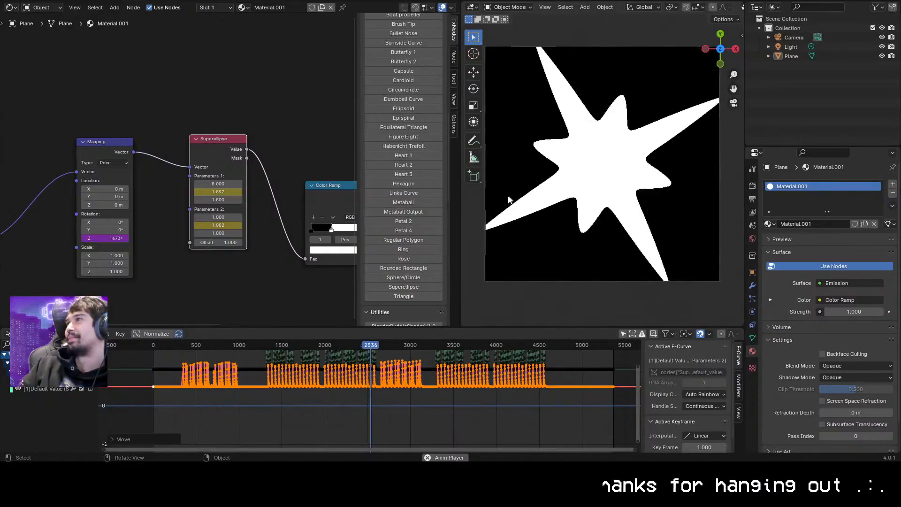
Try different positions for the Color Ramp's white stop during playback and leave it at about 0.29
scroll(206, 261, down, 2)
scroll(206, 266, up, 1)
scroll(213, 256, down, 1)
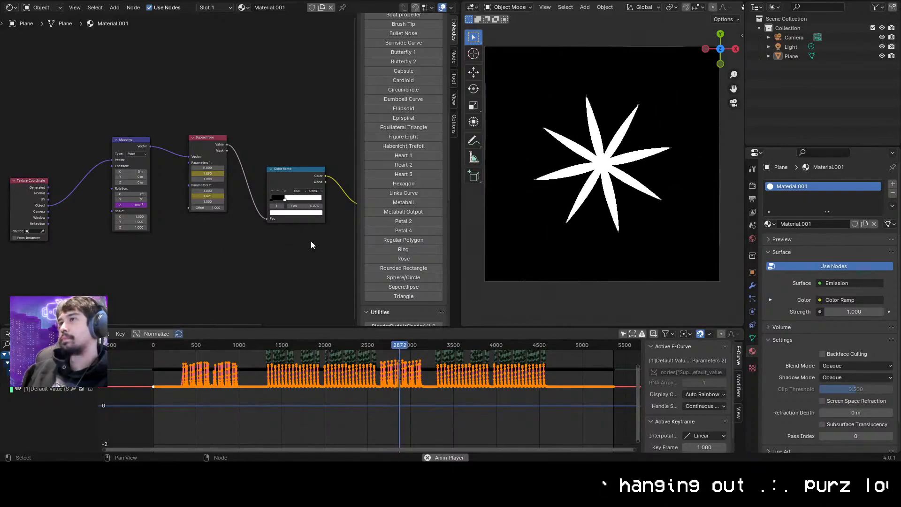
mouse_move(295, 202)
mouse_down()
mouse_move(274, 207)
mouse_move(290, 205)
mouse_up()
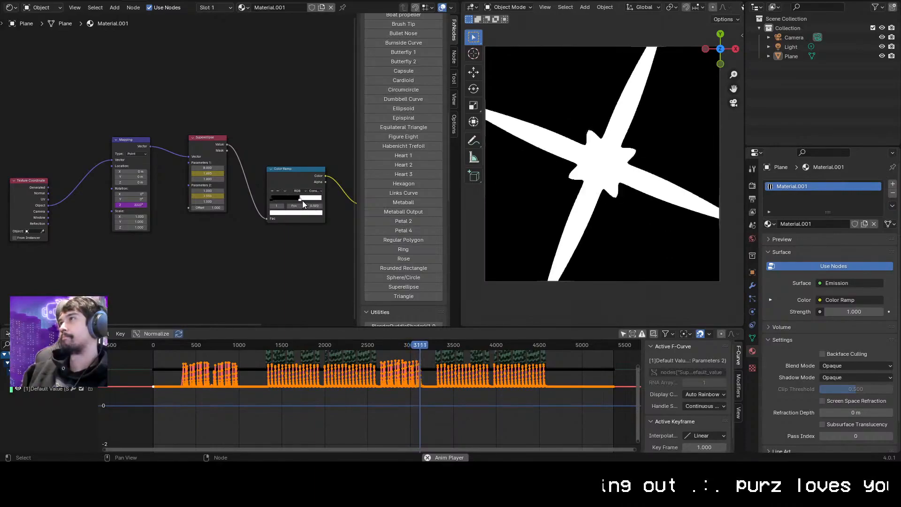
drag(295, 204, 285, 208)
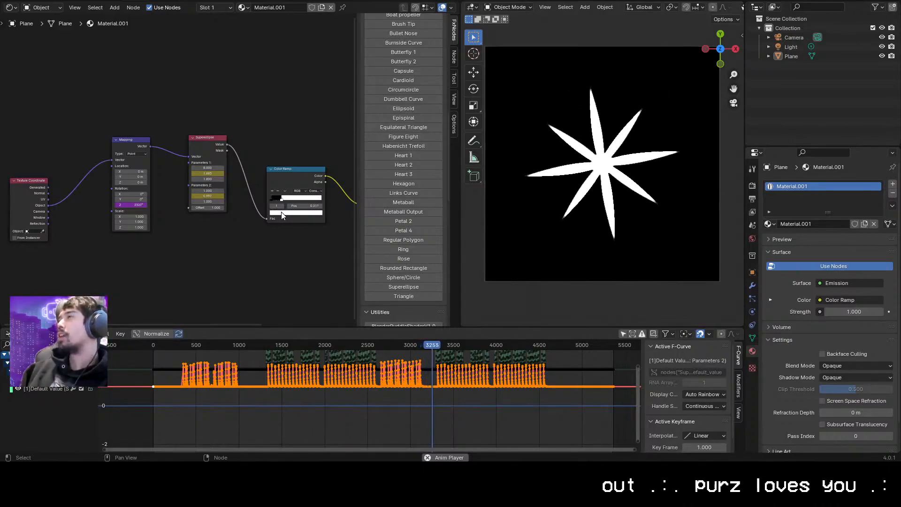
drag(284, 212, 285, 212)
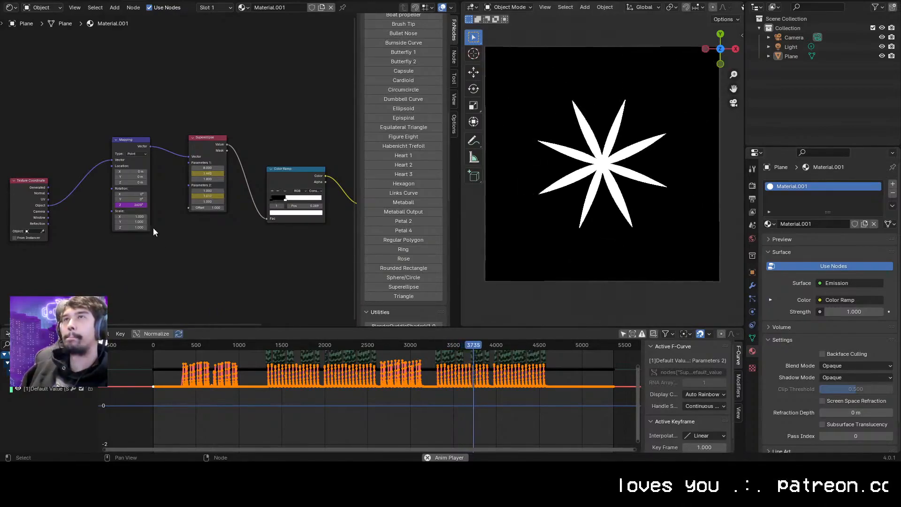
Keyframe only the Y location of the Mapping node at frame 1
drag(132, 176, 139, 176)
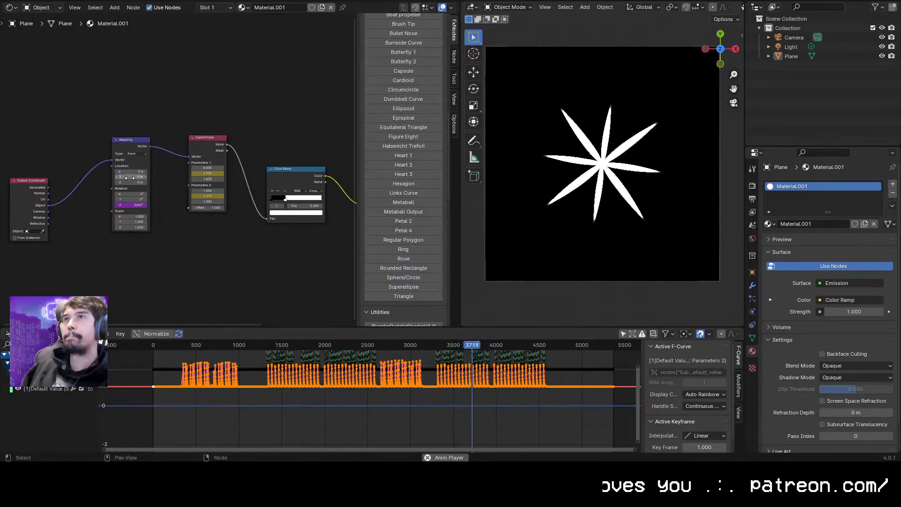
key(Escape)
right_click(121, 200)
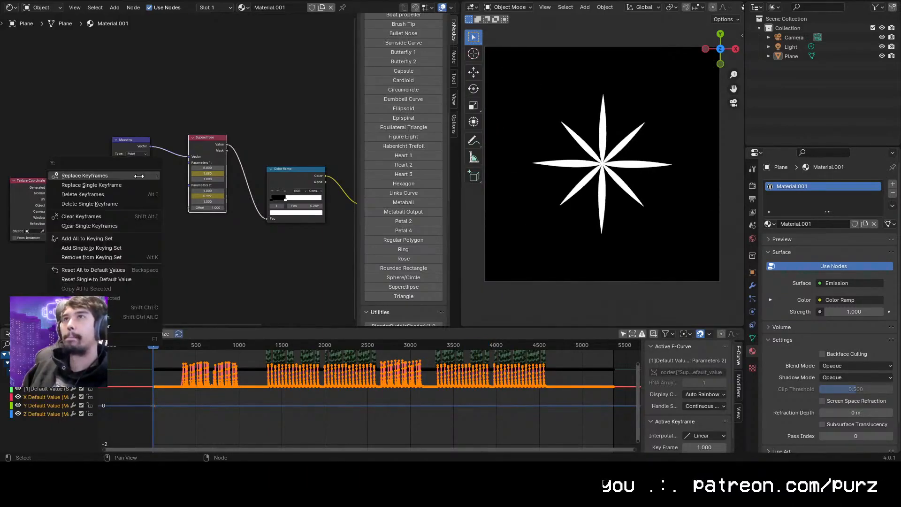
click(70, 200)
Add a Noise modifier to the selected curves and set the active curve's noise to a scale of about 497 and a strength of 0.23
click(739, 386)
click(676, 348)
click(675, 399)
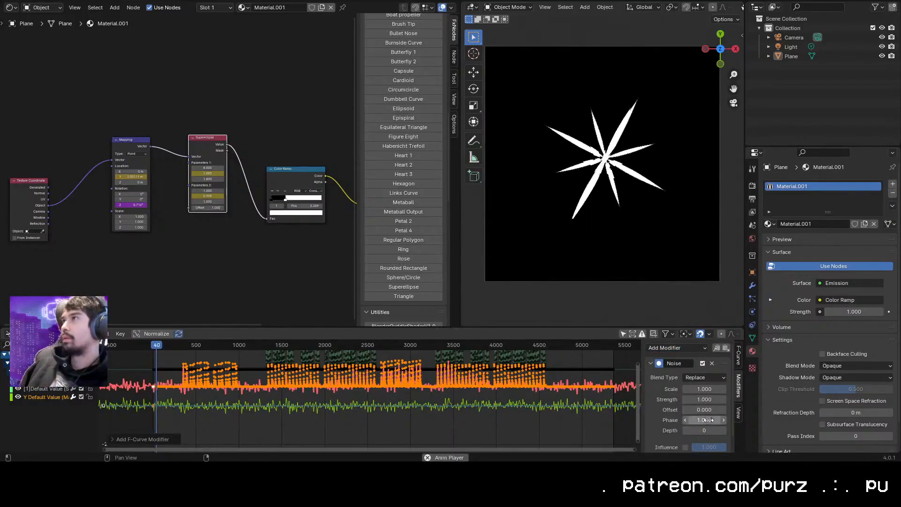
drag(707, 390, 859, 390)
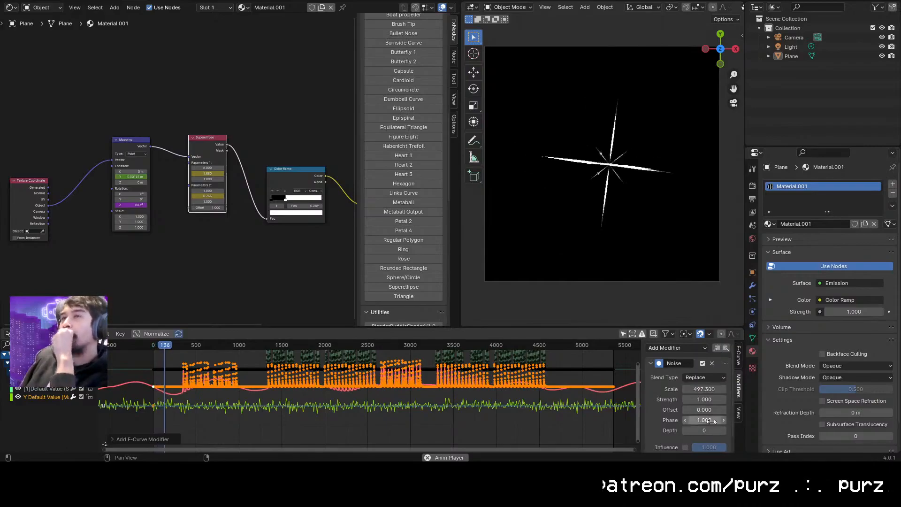
mouse_move(708, 399)
mouse_down()
mouse_move(671, 399)
mouse_move(723, 389)
mouse_move(709, 389)
mouse_up()
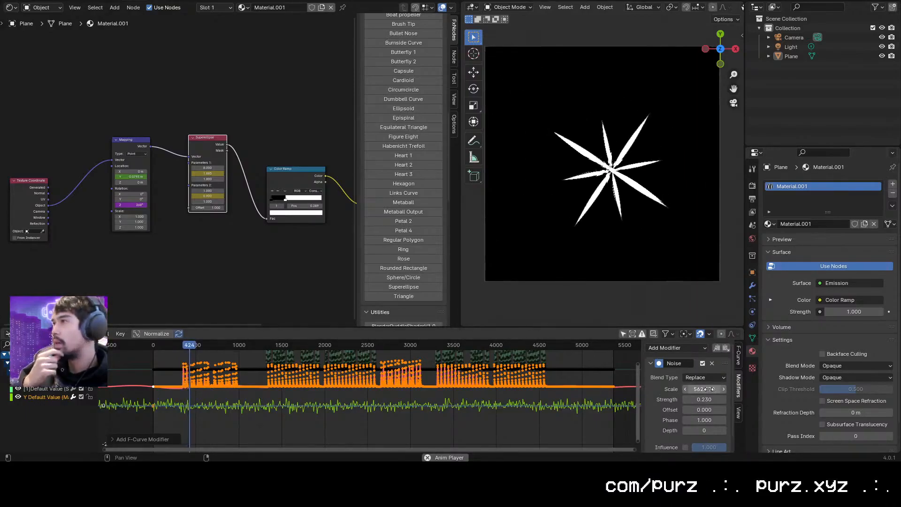
drag(709, 389, 690, 389)
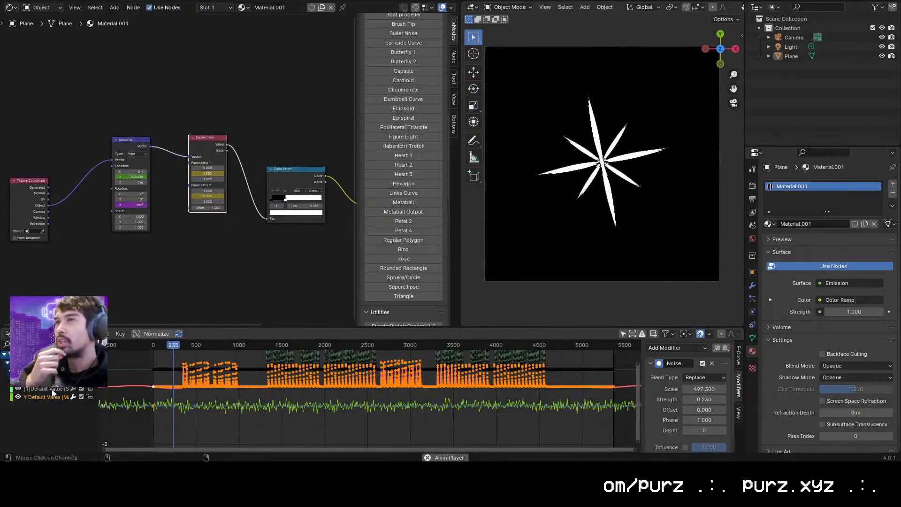
Undo the Noise modifier and its scale and strength settings on the selected curves
key(ctrl+z)
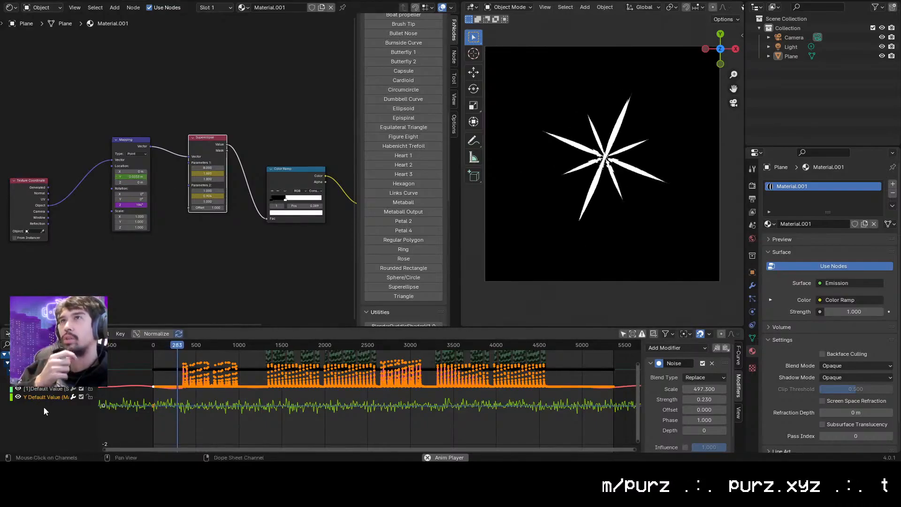
key(ctrl+z)
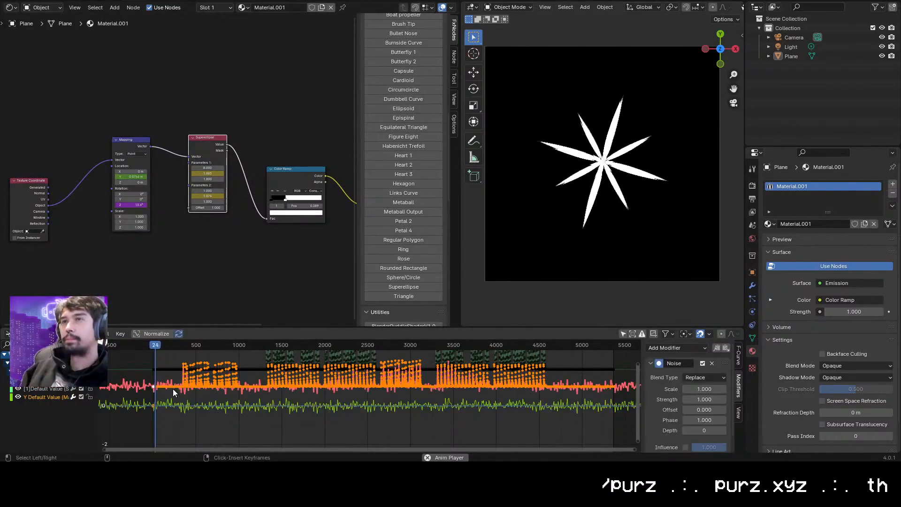
key(ctrl+z)
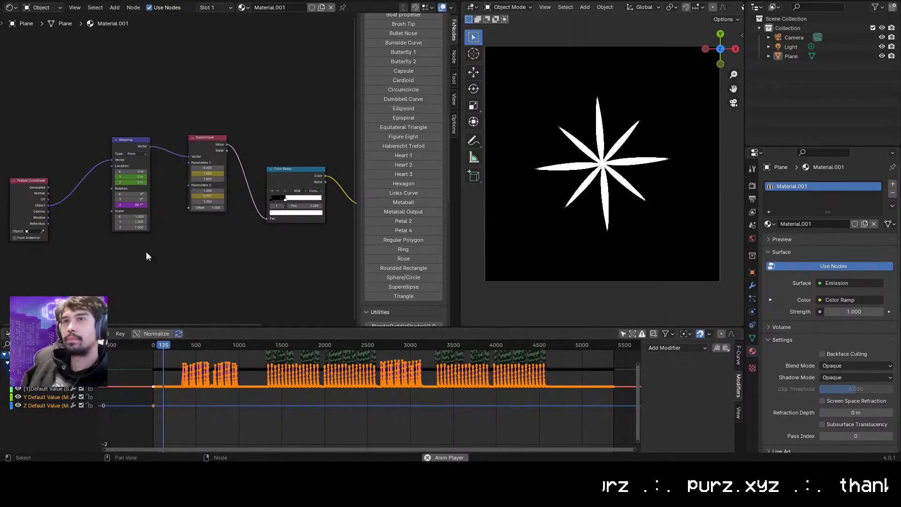
key(ctrl+z)
key(ctrl+z)
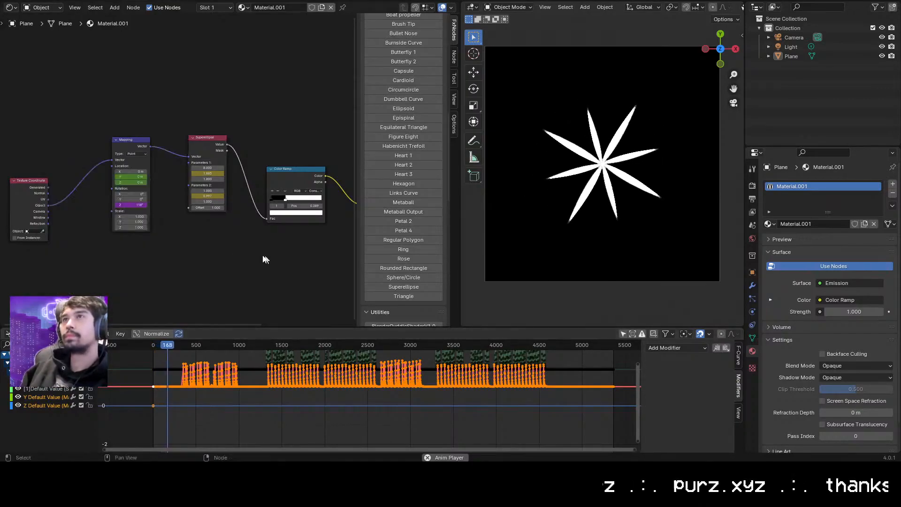
Add a Noise modifier with a scale of about 332 to the Mapping Y location curve and try a strength of 0.66
click(677, 348)
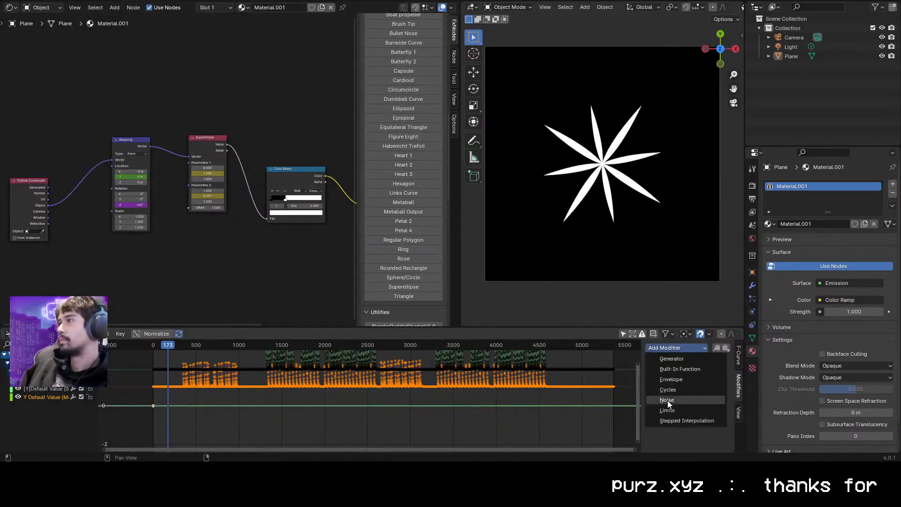
click(661, 415)
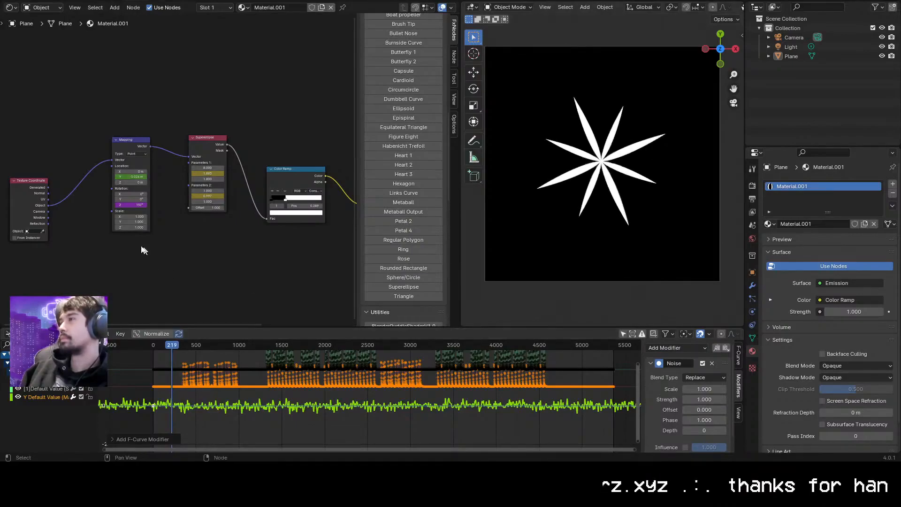
drag(714, 392, 660, 396)
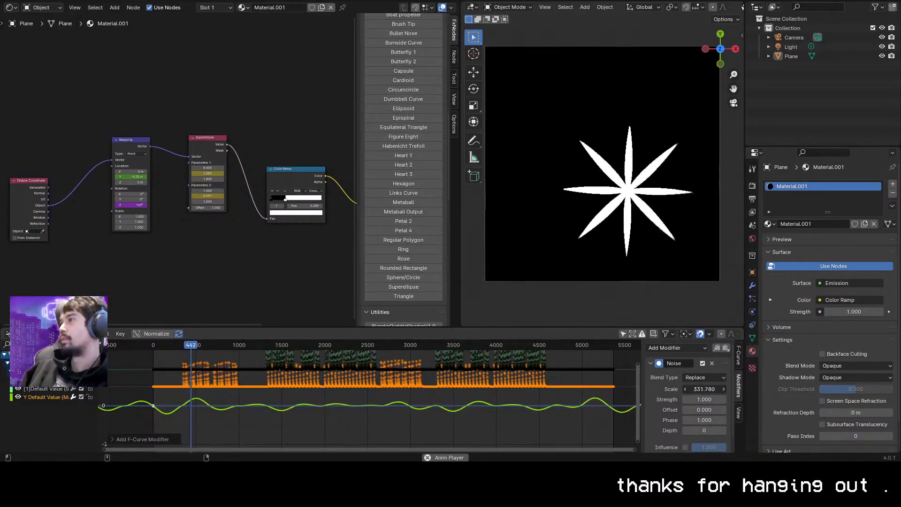
drag(704, 389, 676, 389)
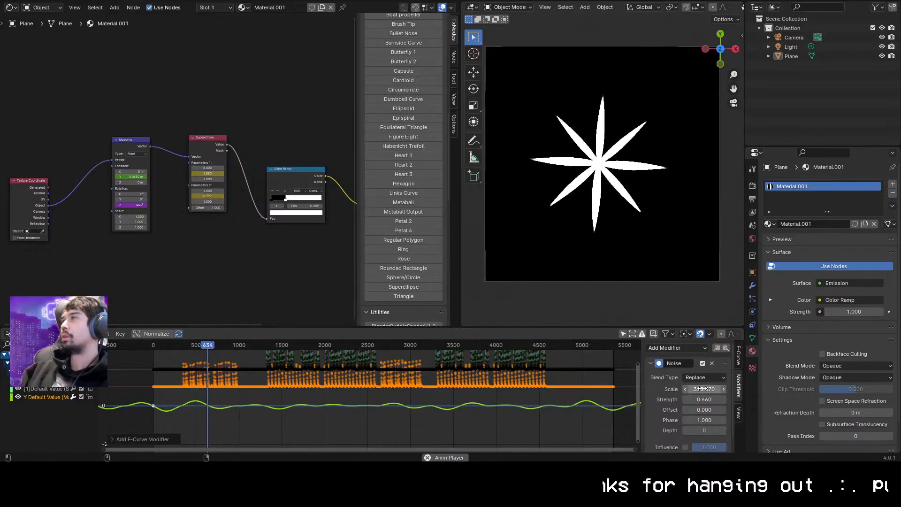
key(BackSpace)
click(169, 347)
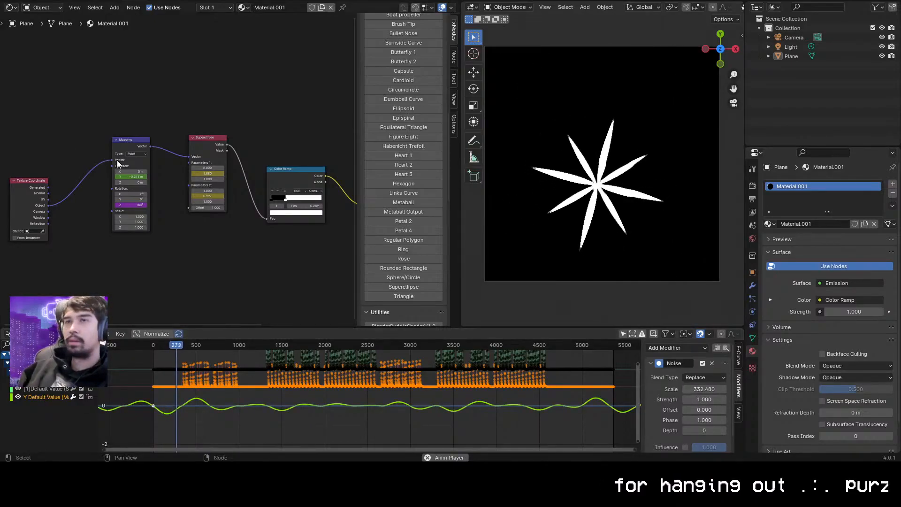
Clear the keyframes from the Mapping node's Y location and reset its value to 0
right_click(129, 176)
click(140, 205)
right_click(127, 178)
text(0)
key(Return)
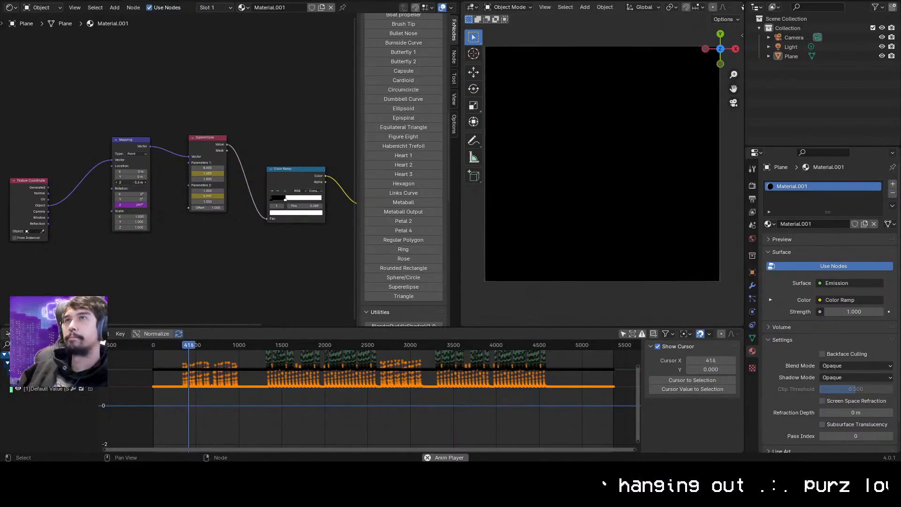
Try a different Z scale on the Mapping node and another position for the Color Ramp's white stop
scroll(218, 249, up, 3)
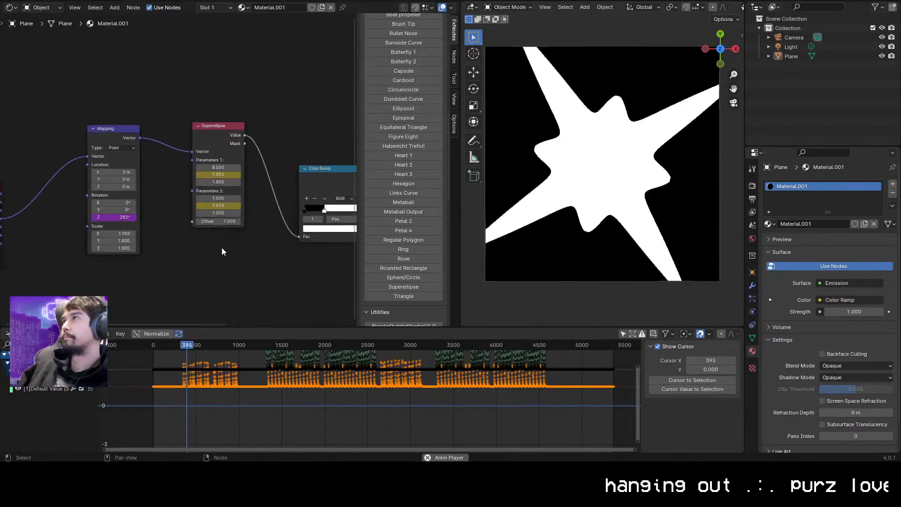
drag(112, 251, 114, 251)
key(Escape)
scroll(213, 304, down, 1)
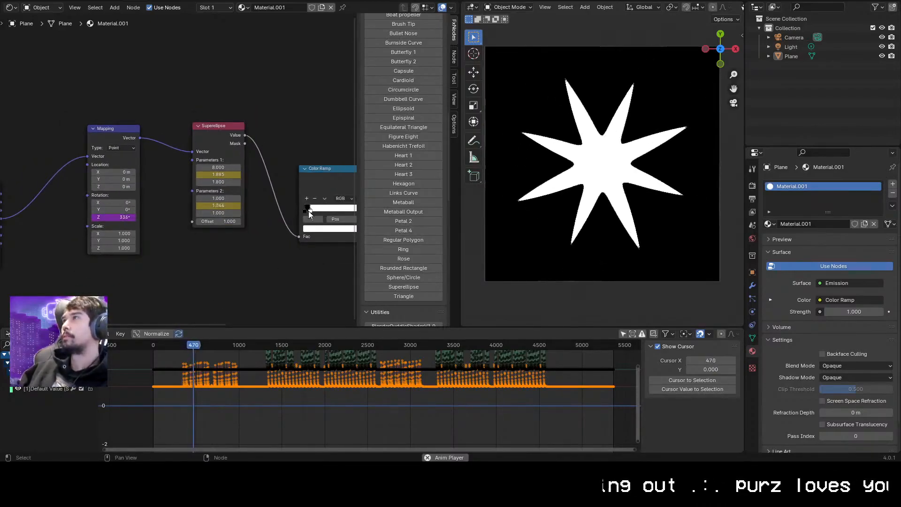
drag(311, 207, 358, 209)
key(ctrl+z)
scroll(326, 294, down, 1)
middle_drag(331, 290, 276, 286)
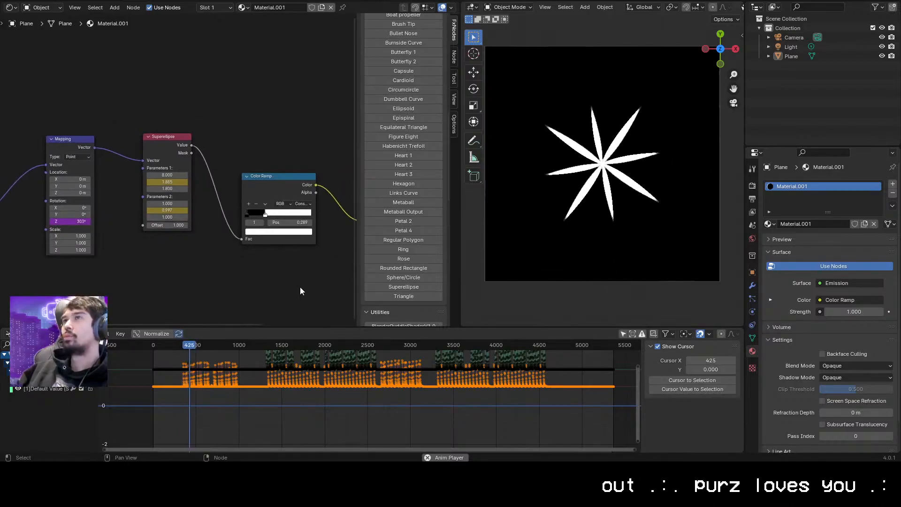
Keyframe the Color Ramp's white stop position at frame 1 and give its curve Noise with scale 17.35 and strength 0.27
key(shift+Left)
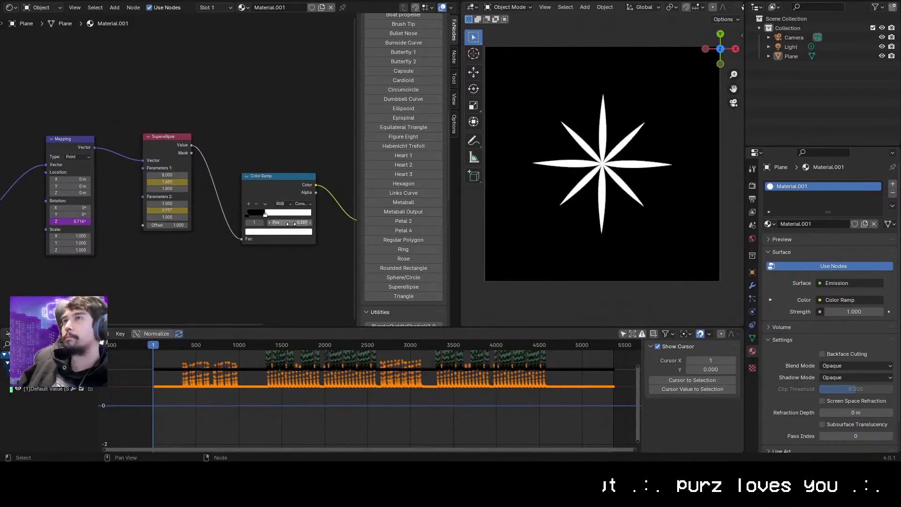
key(i)
click(675, 348)
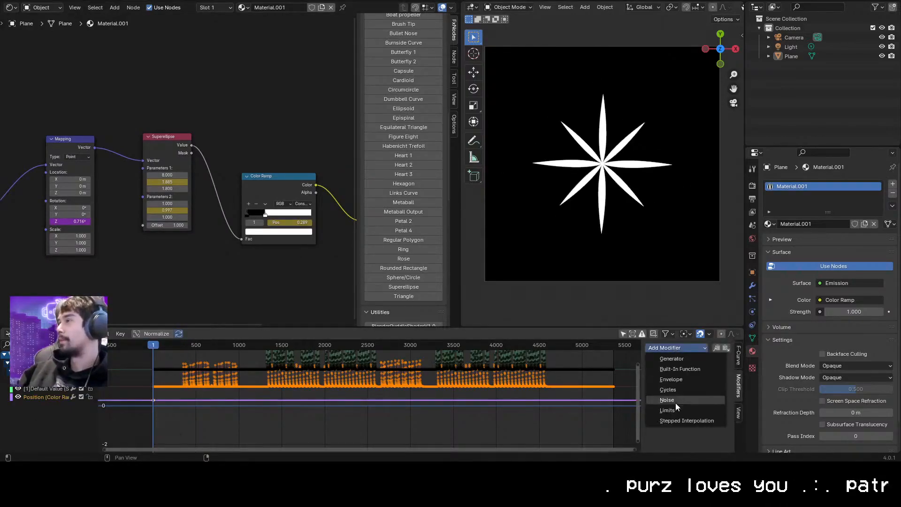
click(677, 404)
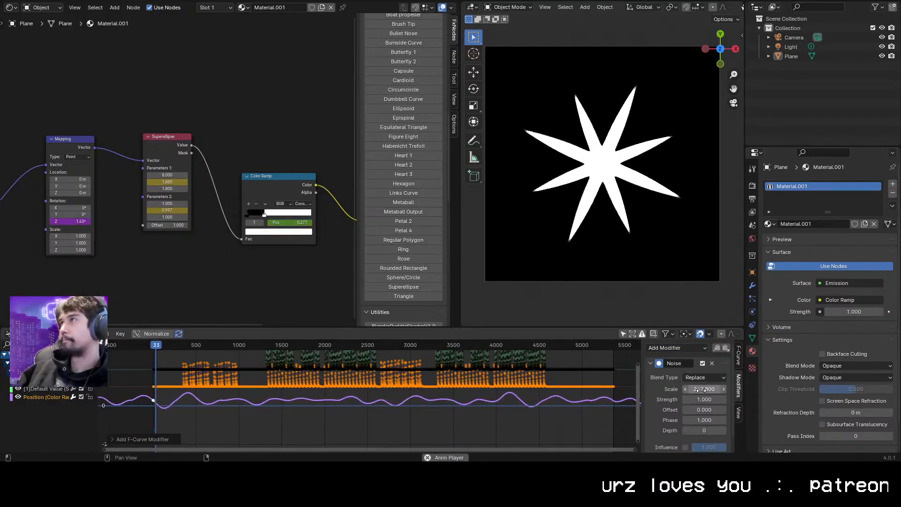
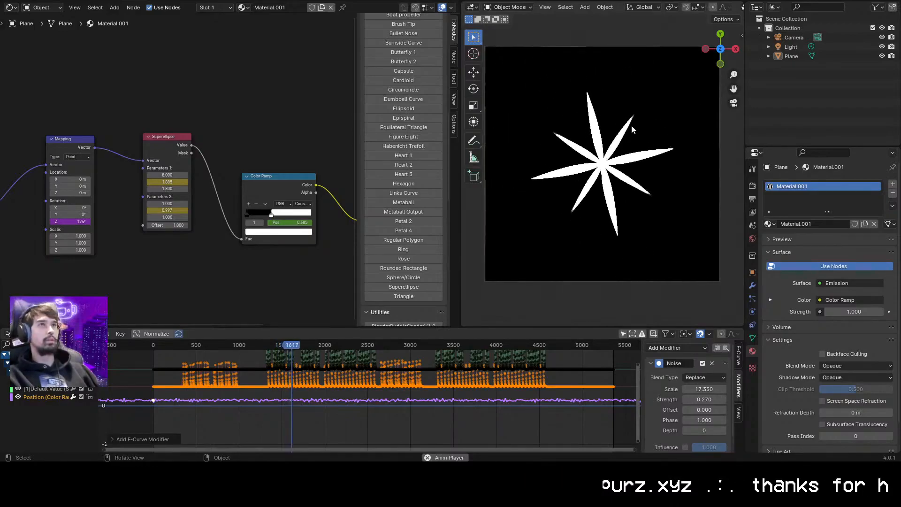
Try adjusting the first Parameters 1 value of the Superellipse and deselect the curves in the graph
mouse_move(167, 175)
mouse_down()
mouse_move(136, 174)
mouse_move(211, 175)
mouse_move(146, 175)
mouse_move(185, 175)
mouse_move(165, 175)
mouse_up()
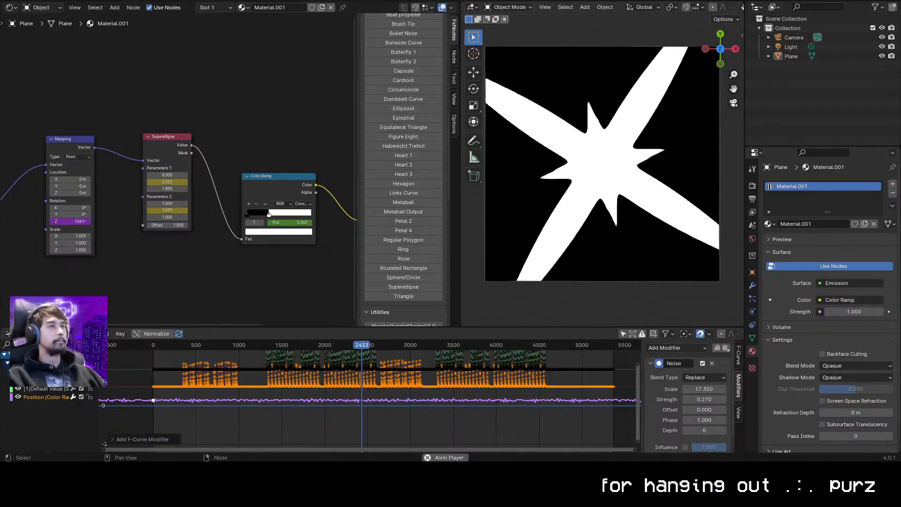
click(196, 435)
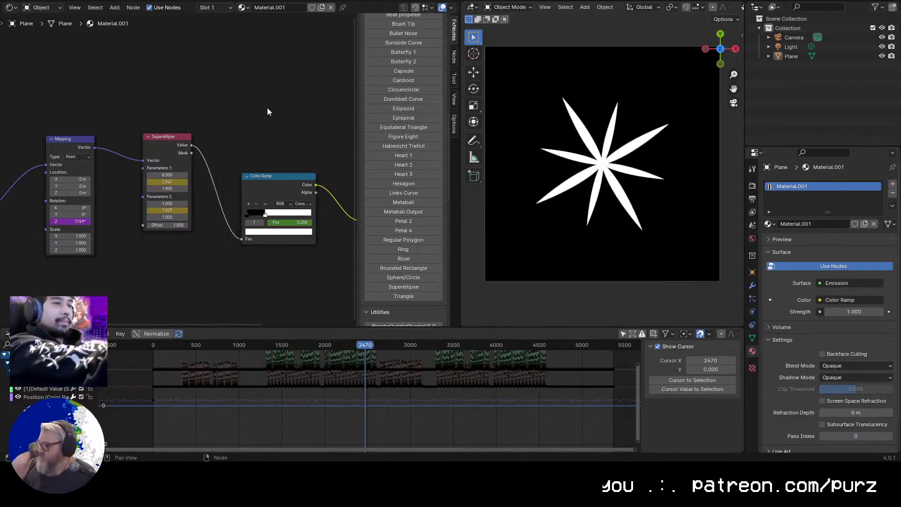
key(space)
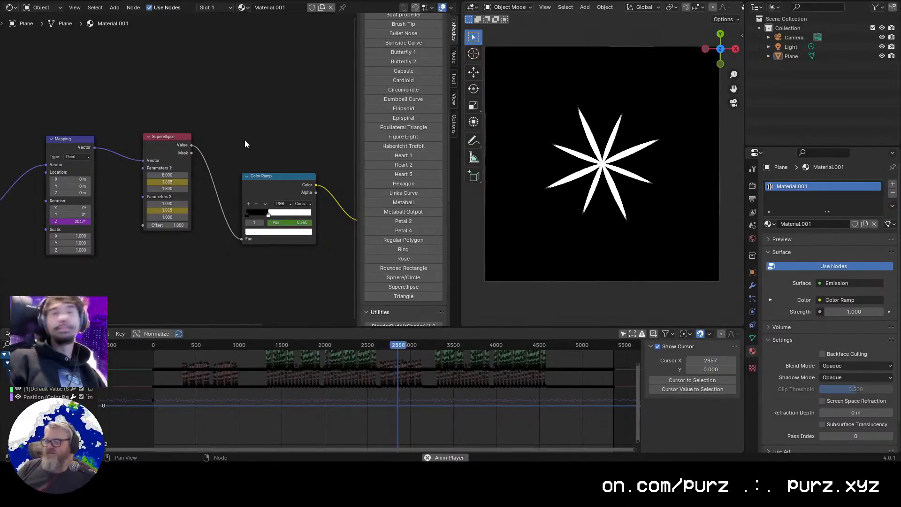
Add a Voronoi Texture node above the Superellipse and Color Ramp chain
middle_drag(221, 94, 203, 153)
key(shift+a)
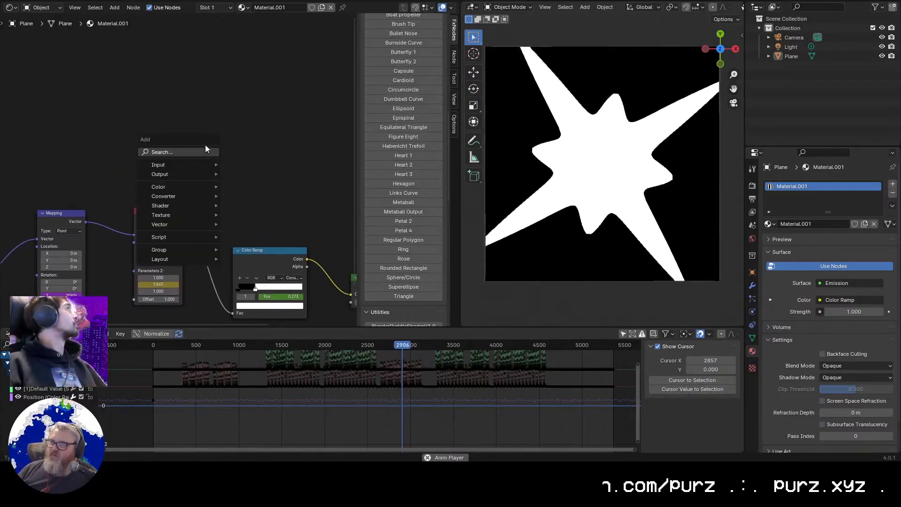
key(shift+a)
text(vo)
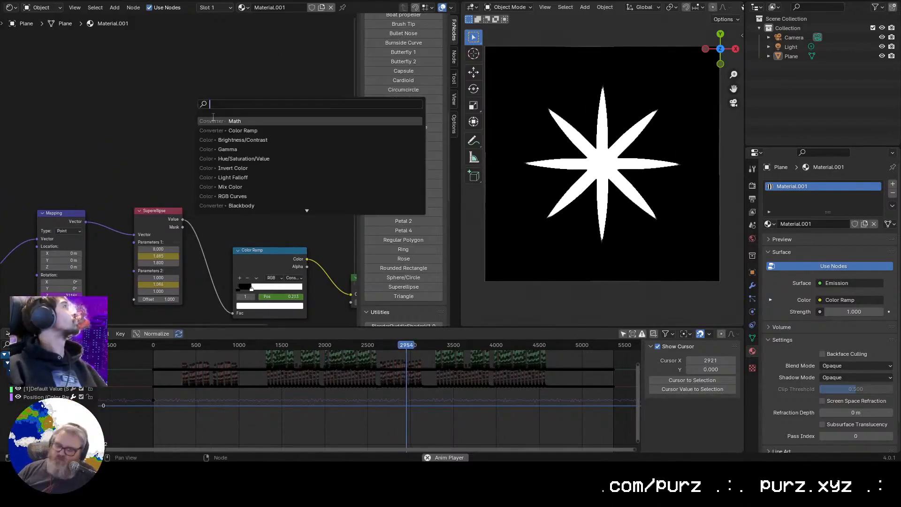
text(rono)
key(Return)
click(216, 118)
drag(183, 83, 52, 78)
Connect the Voronoi Texture's Distance output to the Emission color and set its feature output to Smooth F1
middle_drag(328, 112, 236, 101)
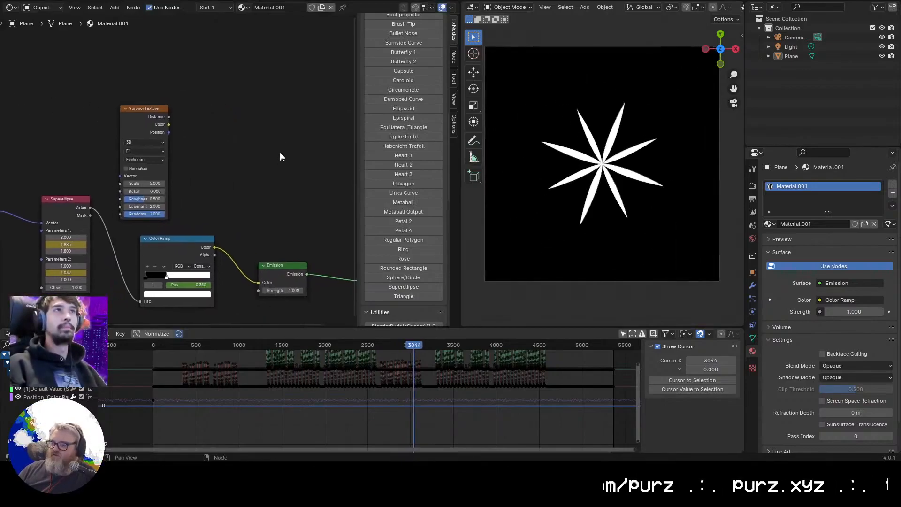
drag(267, 269, 259, 282)
drag(144, 108, 190, 114)
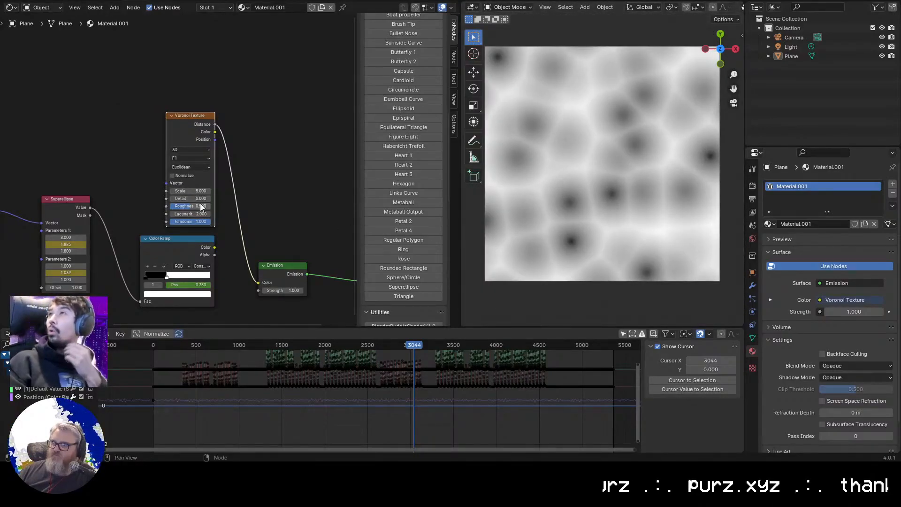
click(181, 157)
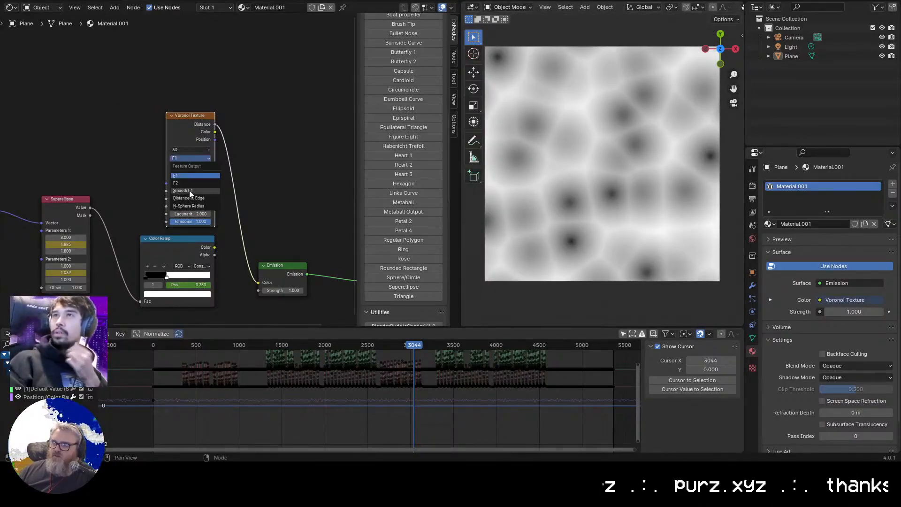
click(190, 190)
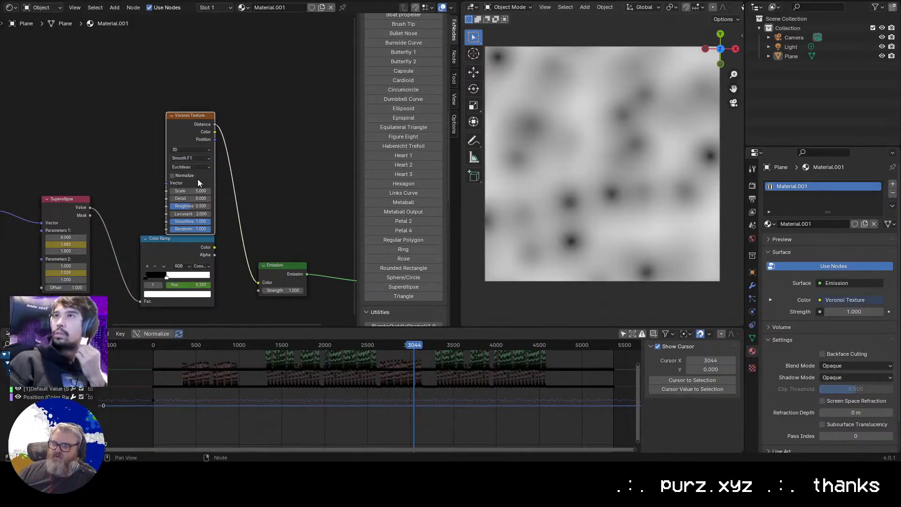
Insert a new Color Ramp between the Voronoi Texture's Distance output and the Emission node
middle_drag(312, 231, 202, 188)
key(shift+a)
click(161, 128)
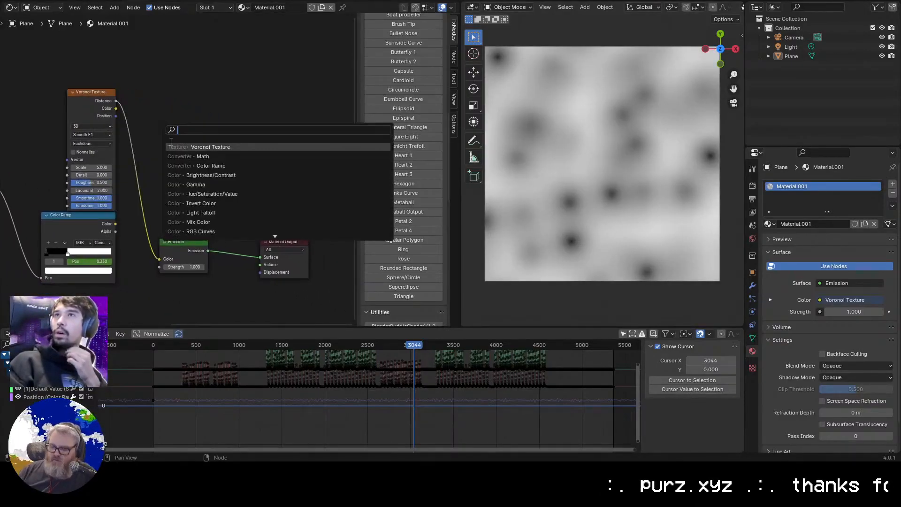
text(ramp)
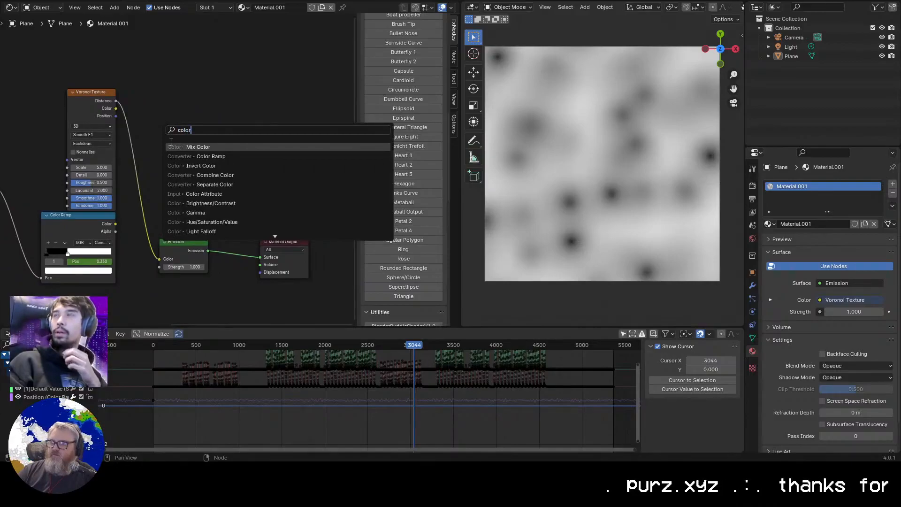
key(Down)
key(Return)
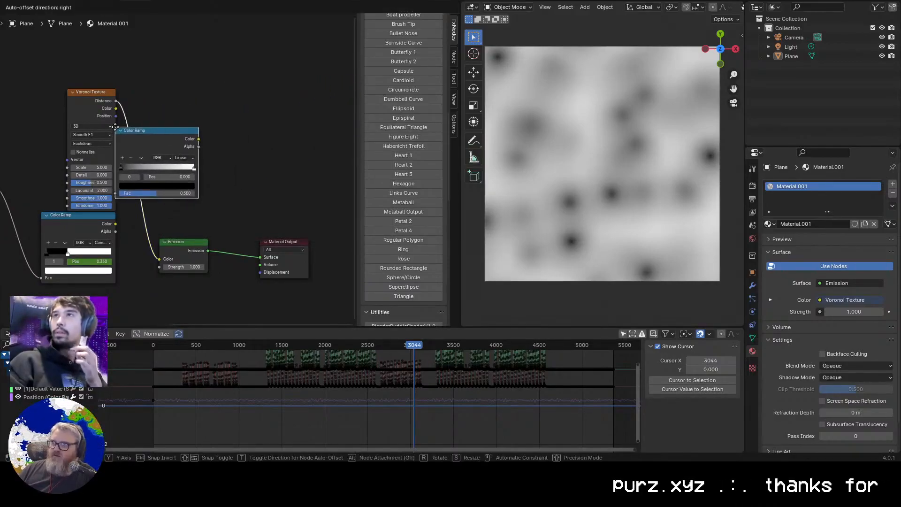
click(132, 123)
Set the new Color Ramp to Constant with its white stop at 0.318, and the Voronoi Texture's smoothness to 0
click(208, 152)
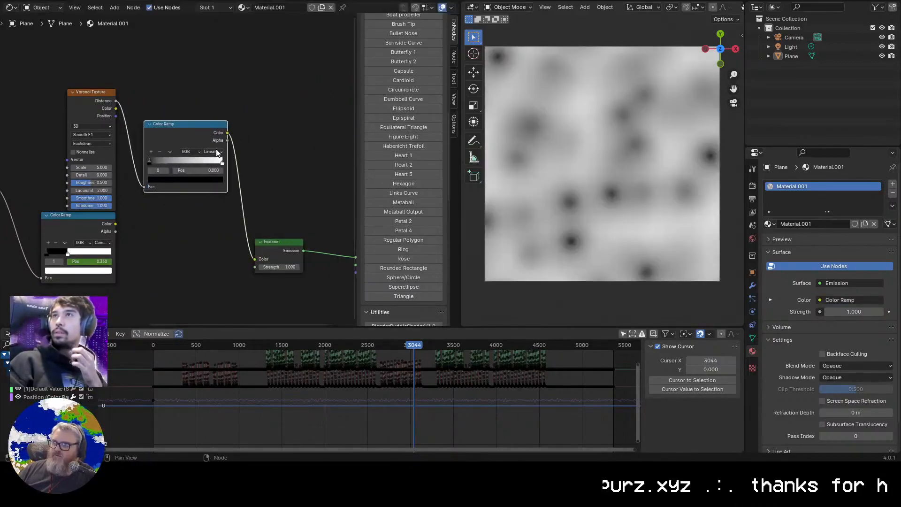
click(221, 187)
drag(221, 162, 179, 159)
drag(95, 198, 66, 198)
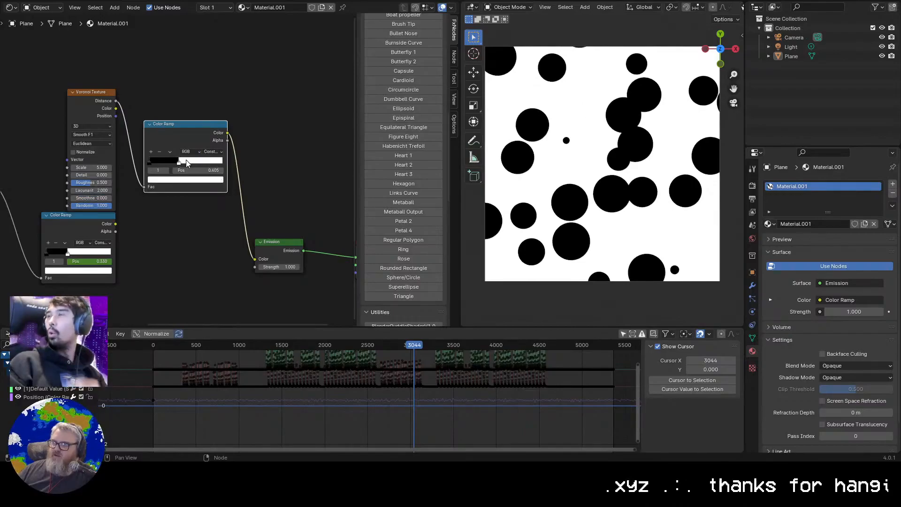
drag(180, 165, 173, 163)
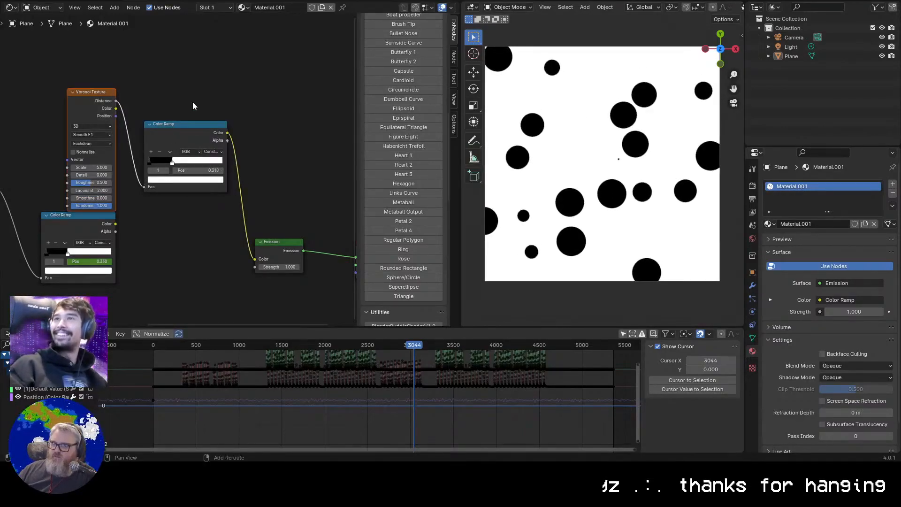
Move the Voronoi Texture and its Color Ramp upward, clear of the Superellipse chain
drag(97, 77, 193, 159)
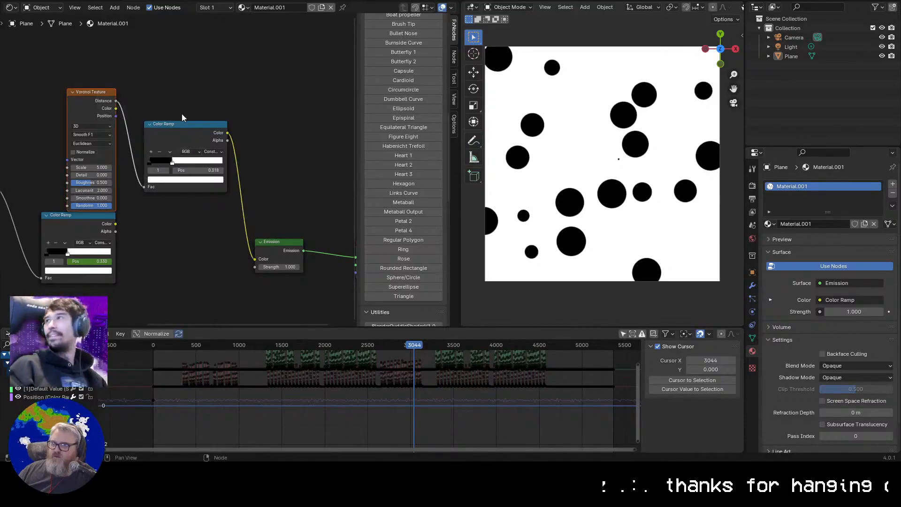
middle_drag(78, 53, 198, 94)
drag(204, 133, 217, 97)
drag(141, 97, 136, 71)
key(Escape)
Duplicate the Mapping node, connect the copy to the Voronoi Texture's Vector input, and feed it the Texture Coordinate's Object output
middle_drag(86, 175, 185, 177)
click(95, 227)
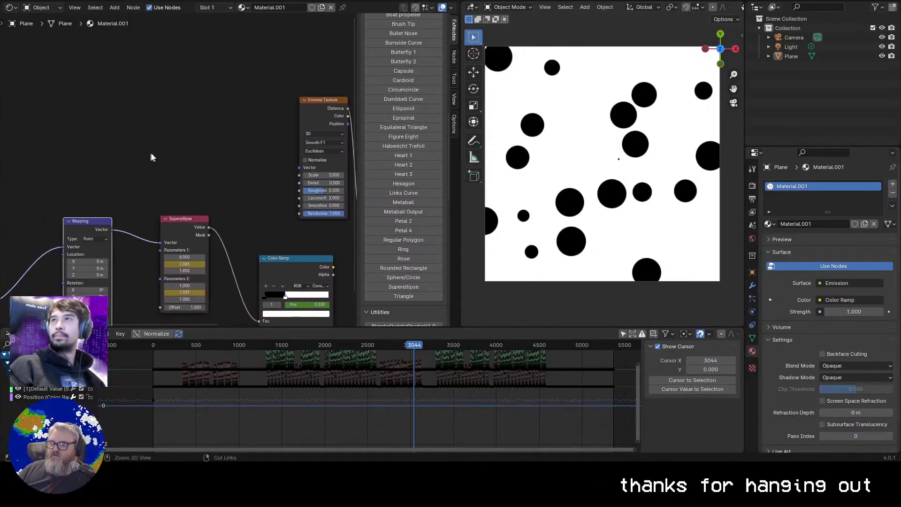
key(shift+d)
click(167, 71)
drag(164, 68, 109, 45)
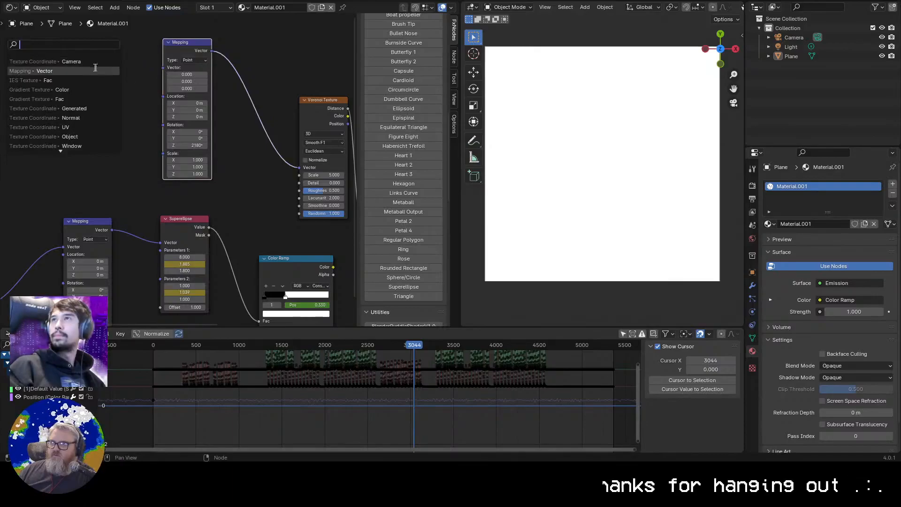
click(81, 137)
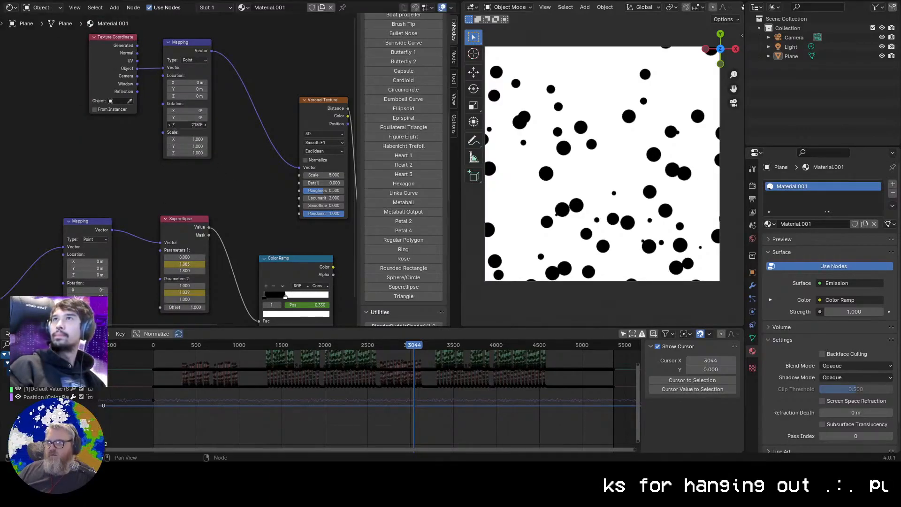
Set the Voronoi Mapping node's Z rotation to 0° and its Z location to about 0.97 m
text(0)
key(Return)
drag(187, 96, 226, 96)
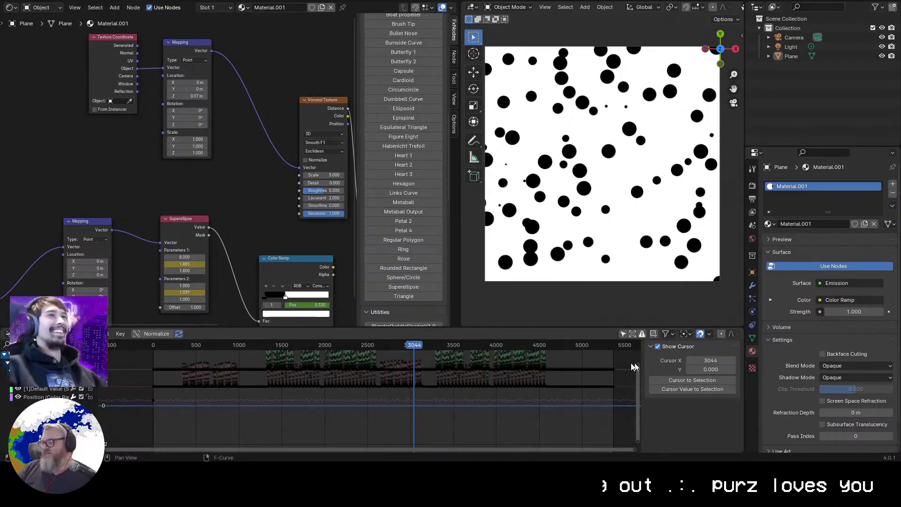
Connect the Superellipse Color Ramp's Color output to the Emission node's Color input
scroll(276, 212, down, 2)
middle_drag(276, 212, 162, 177)
drag(209, 224, 330, 254)
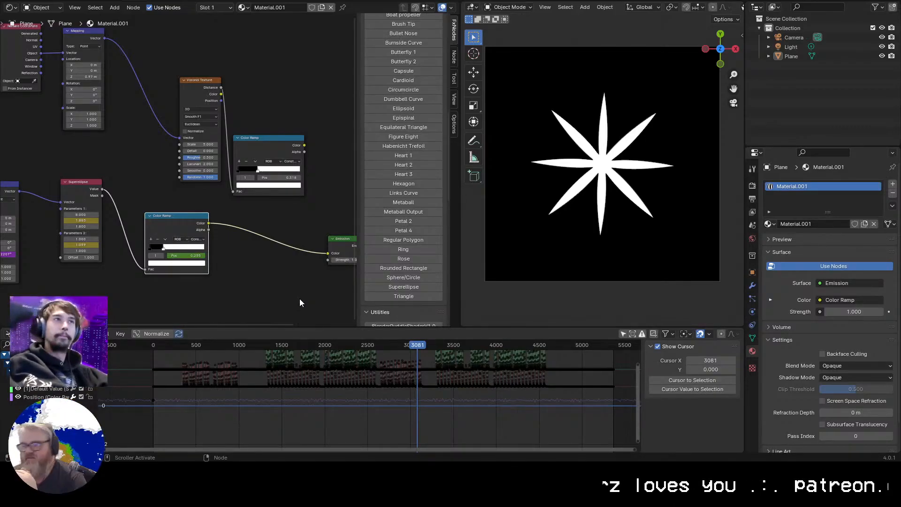
scroll(300, 300, up, 1)
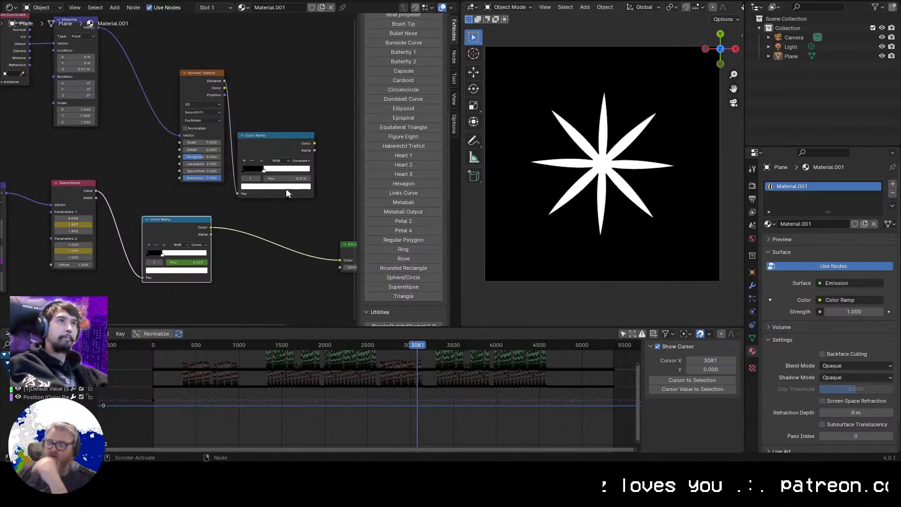
scroll(170, 173, down, 3)
middle_drag(147, 157, 146, 158)
middle_drag(264, 156, 22, 106)
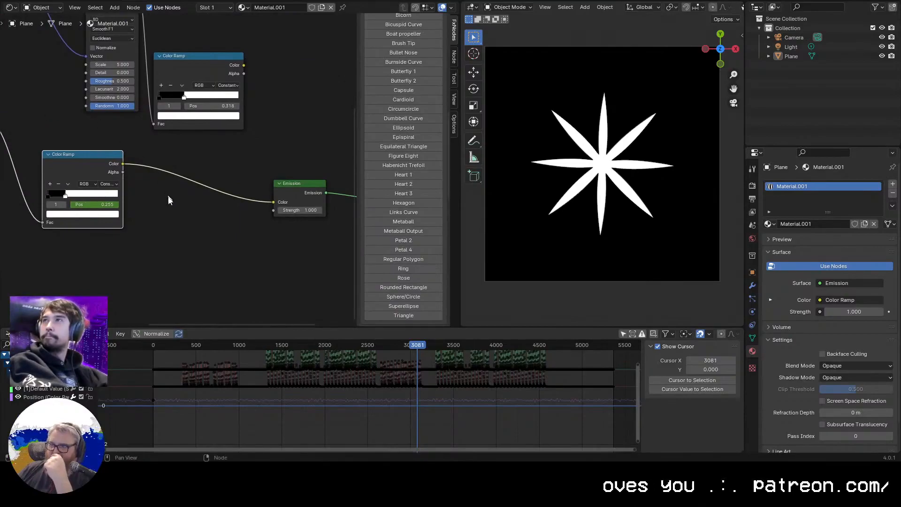
scroll(169, 190, up, 3)
middle_drag(94, 274, 393, 164)
scroll(178, 201, down, 2)
scroll(187, 220, down, 1)
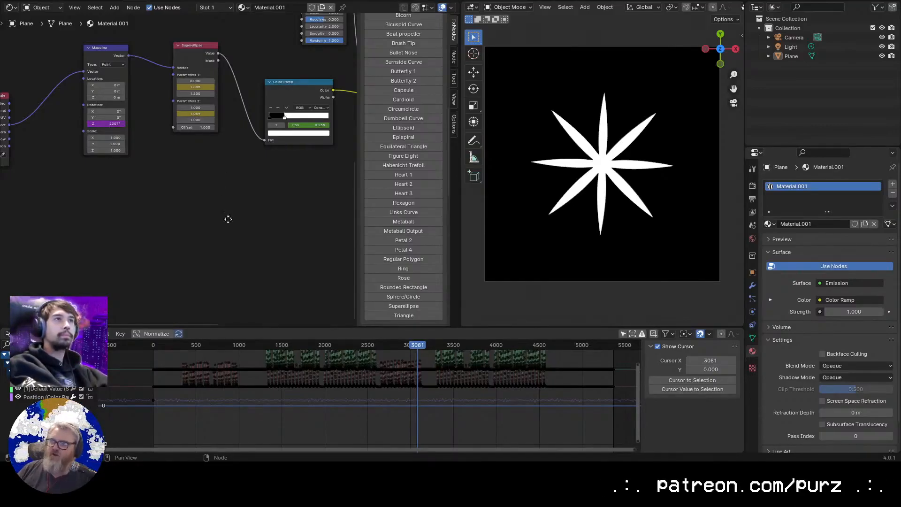
middle_drag(230, 220, 203, 295)
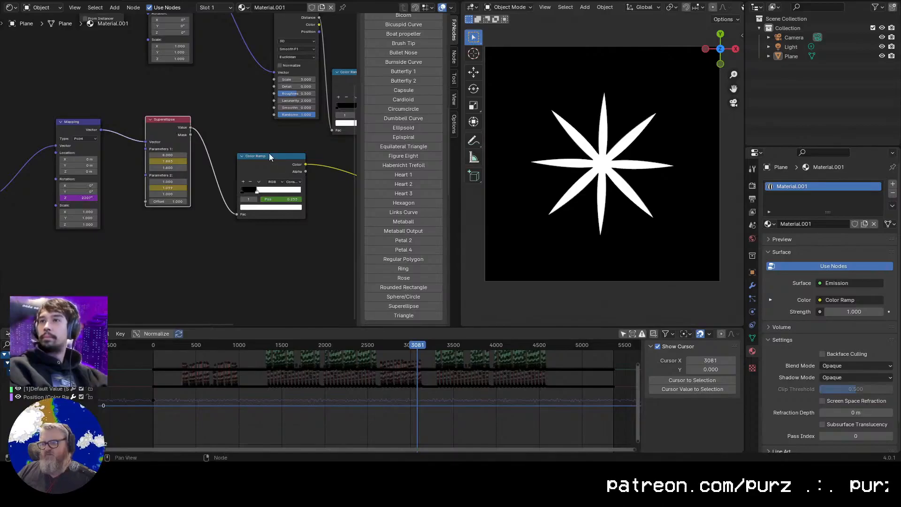
middle_drag(269, 157, 128, 241)
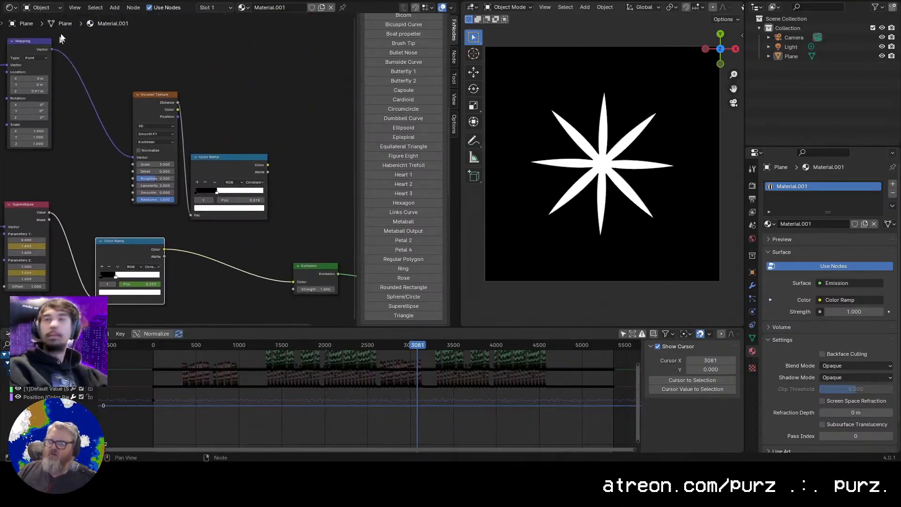
Look through the System, Add-ons and Interface sections of the preferences
click(46, 2)
click(86, 114)
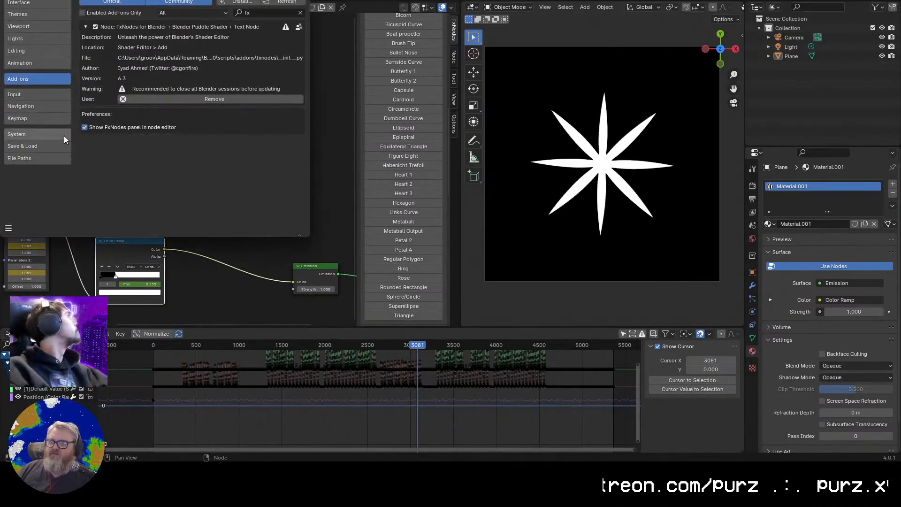
click(48, 135)
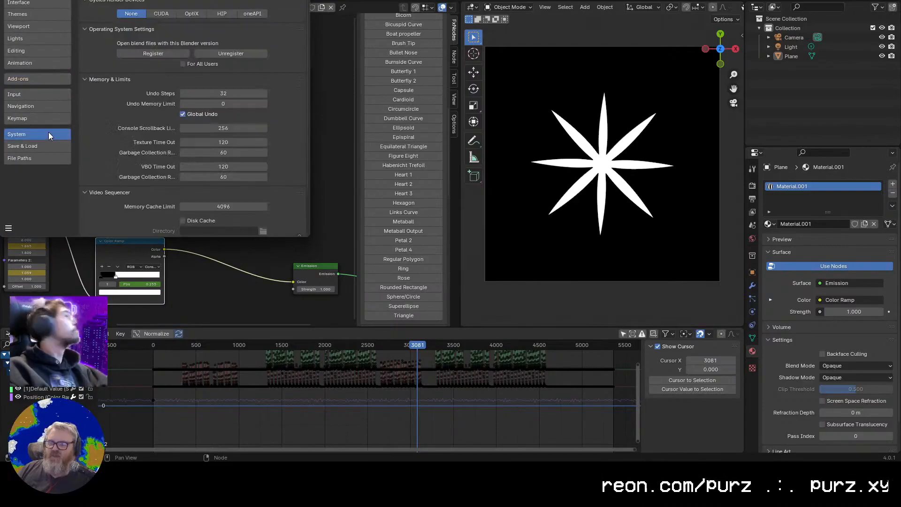
click(57, 78)
click(36, 6)
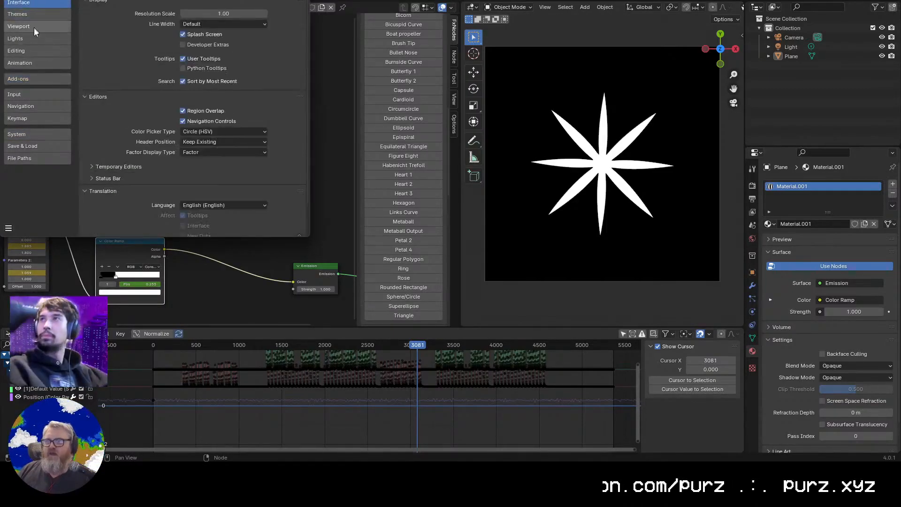
click(300, 1)
scroll(82, 191, down, 4)
drag(109, 168, 296, 198)
right_click(151, 250)
middle_drag(61, 238, 140, 243)
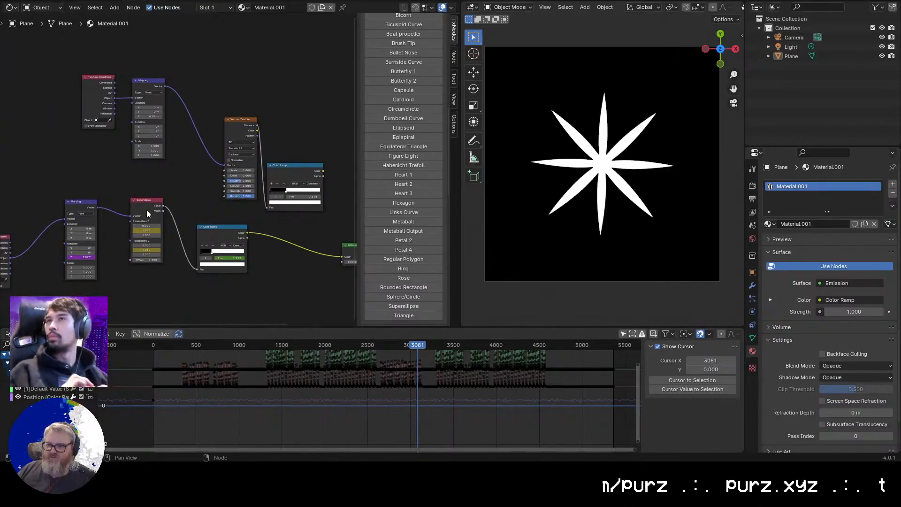
middle_drag(238, 276, 107, 201)
scroll(145, 233, up, 3)
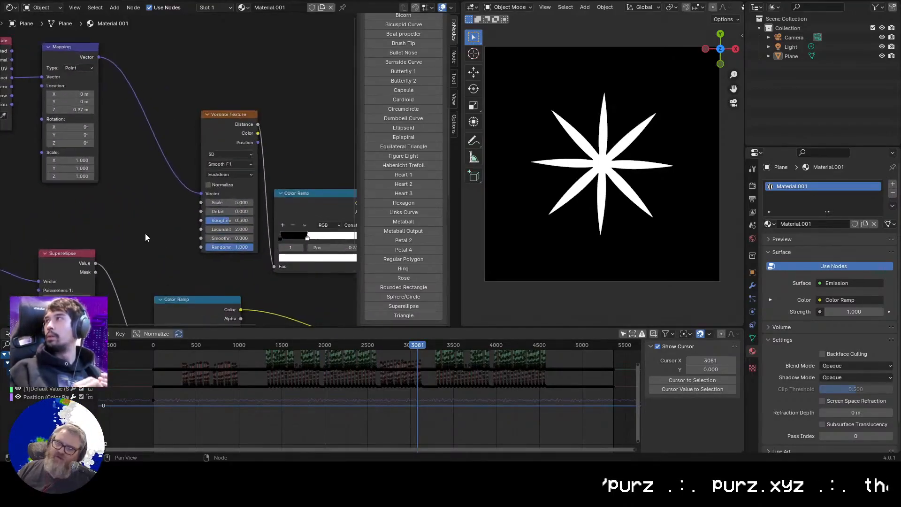
middle_drag(184, 231, 196, 212)
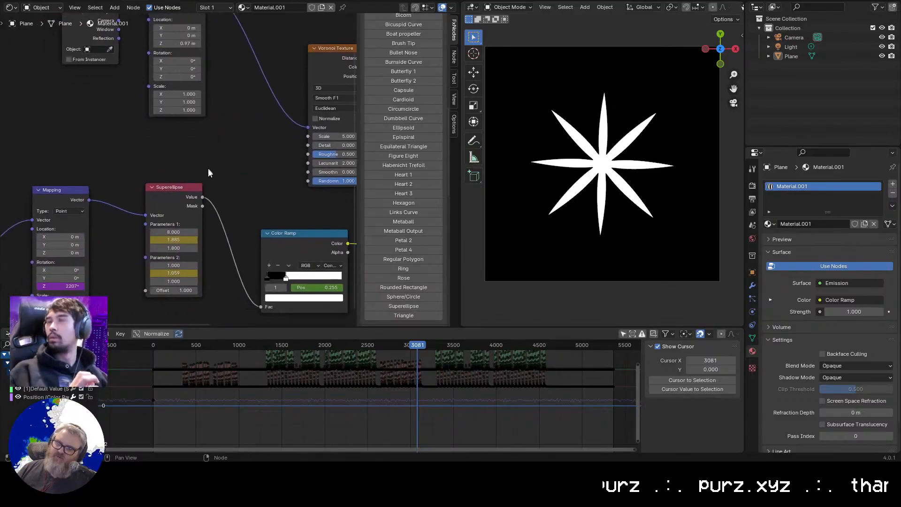
middle_drag(246, 215, 190, 210)
scroll(190, 210, up, 3)
middle_drag(138, 199, 257, 162)
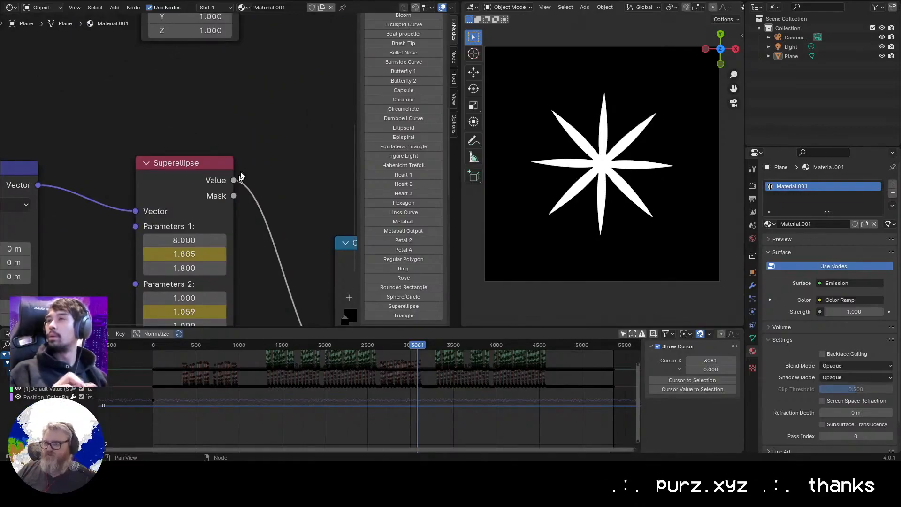
middle_drag(292, 160, 148, 207)
scroll(148, 207, down, 3)
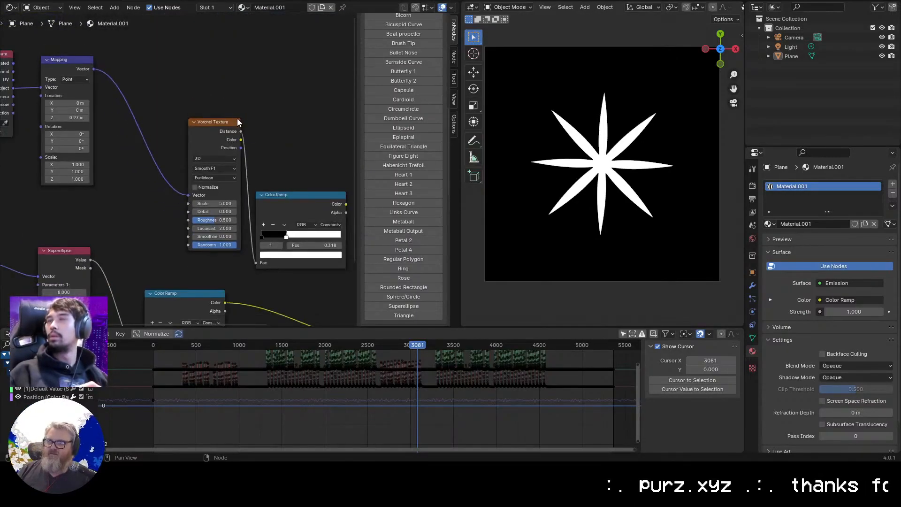
middle_drag(321, 280, 150, 154)
middle_drag(205, 215, 205, 49)
scroll(292, 251, down, 2)
ctrl+scroll(160, 183, right, 5)
drag(239, 152, 225, 145)
click(49, 1)
click(71, 116)
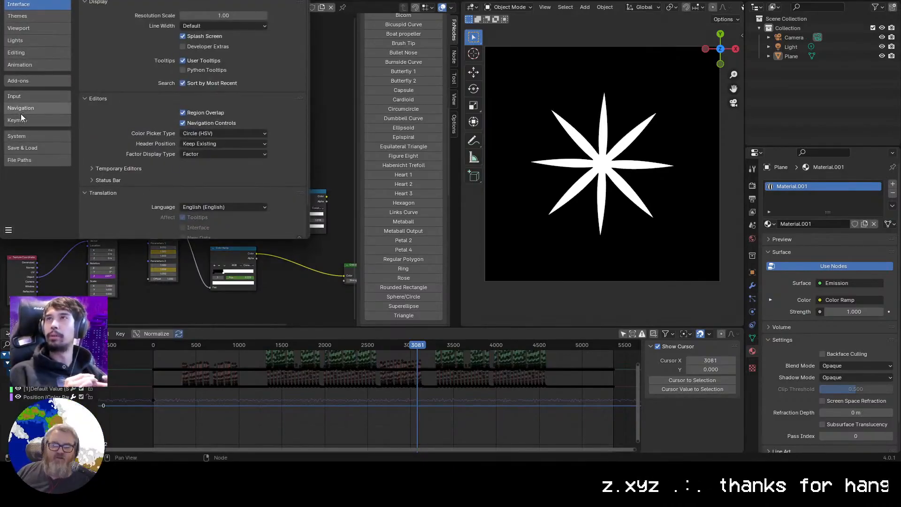
click(40, 134)
click(39, 85)
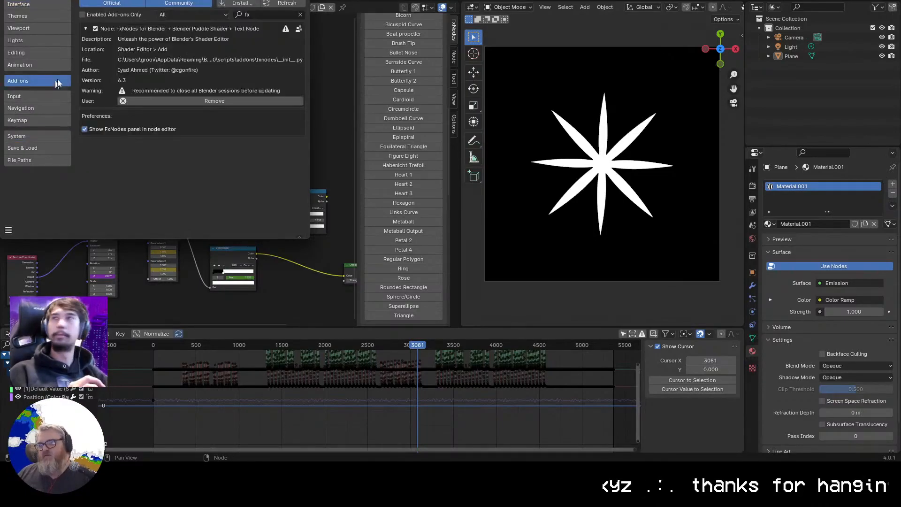
click(238, 5)
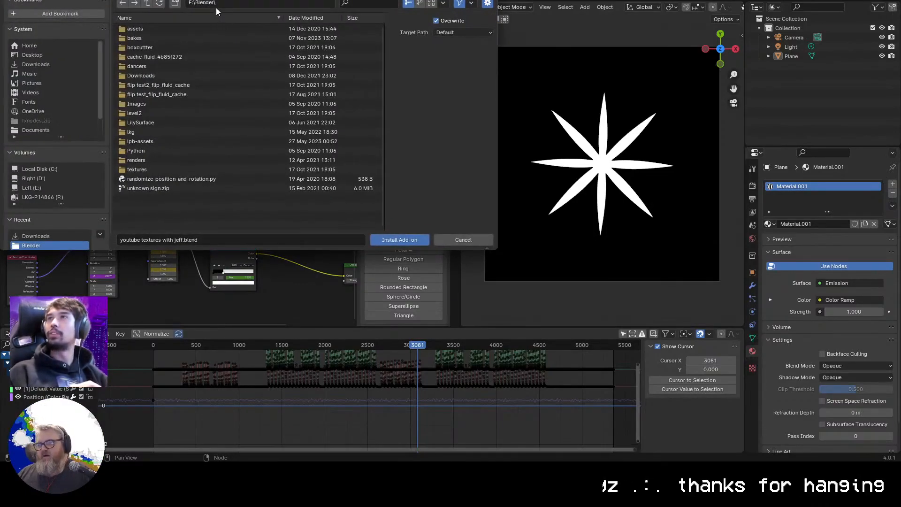
click(483, 240)
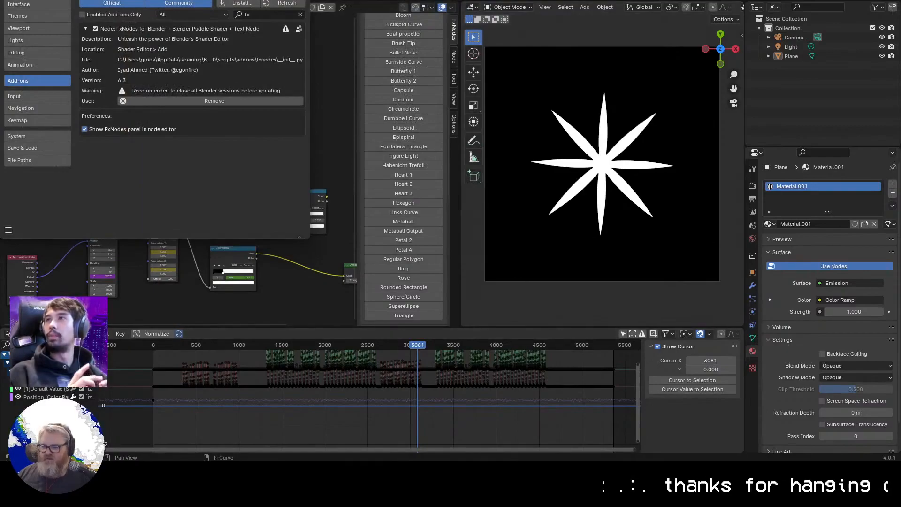
click(779, 497)
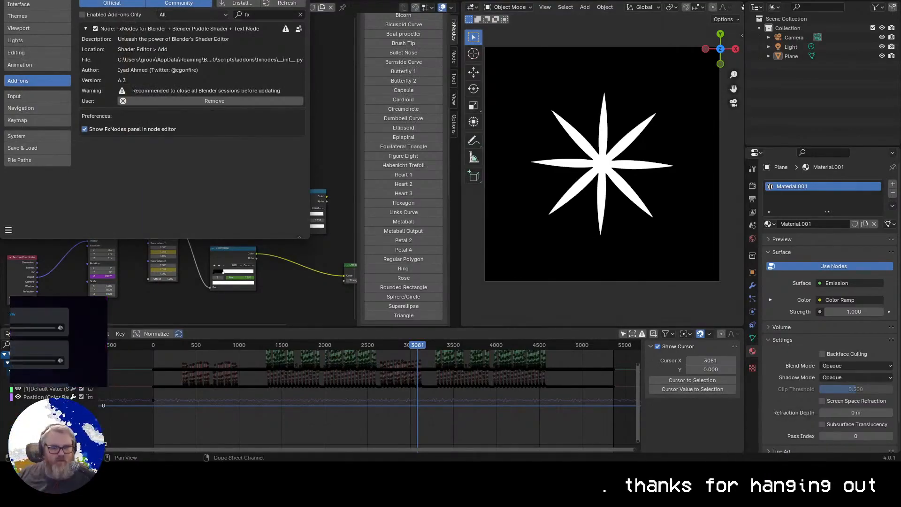
key(Escape)
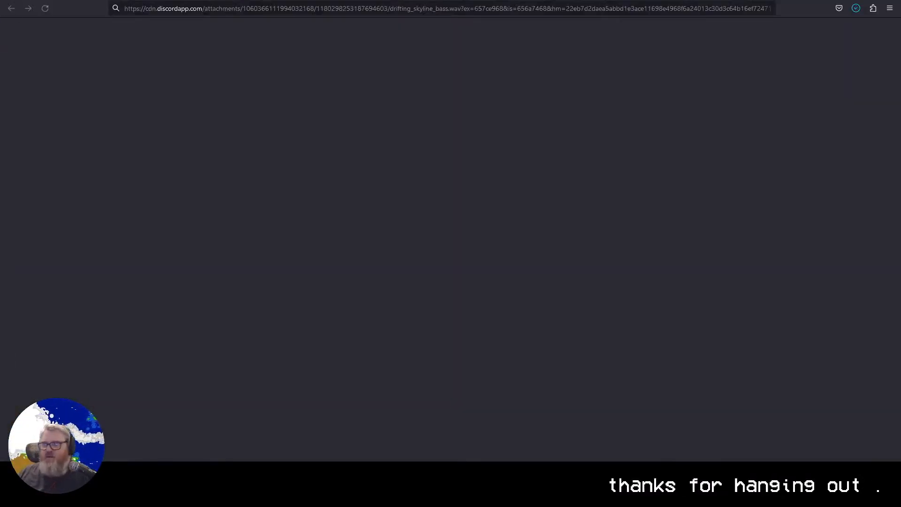
click(83, 419)
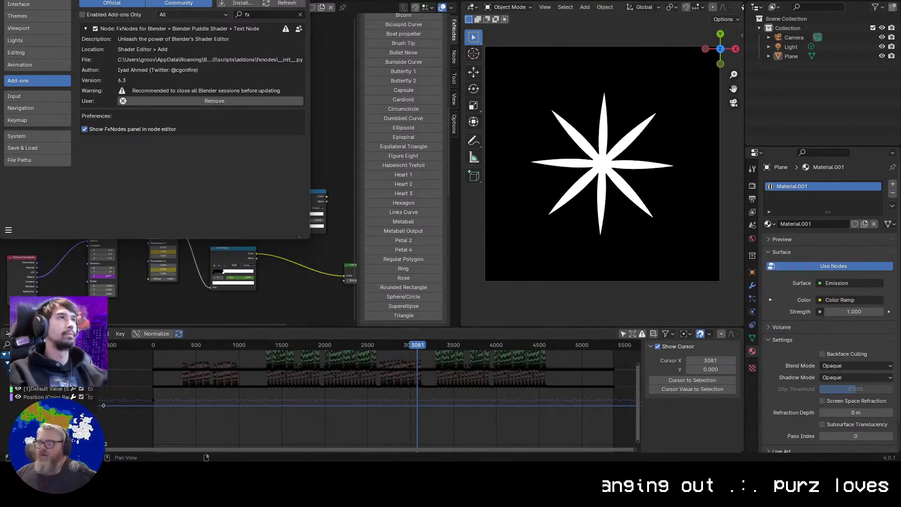
key(alt+F4)
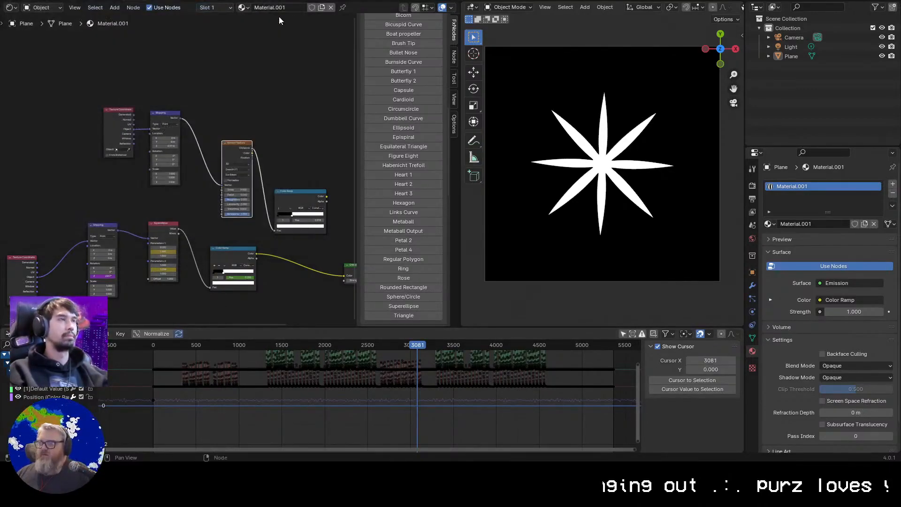
Search the add-on preferences for Node Wrangler, enable it, and close the preferences
key(F4)
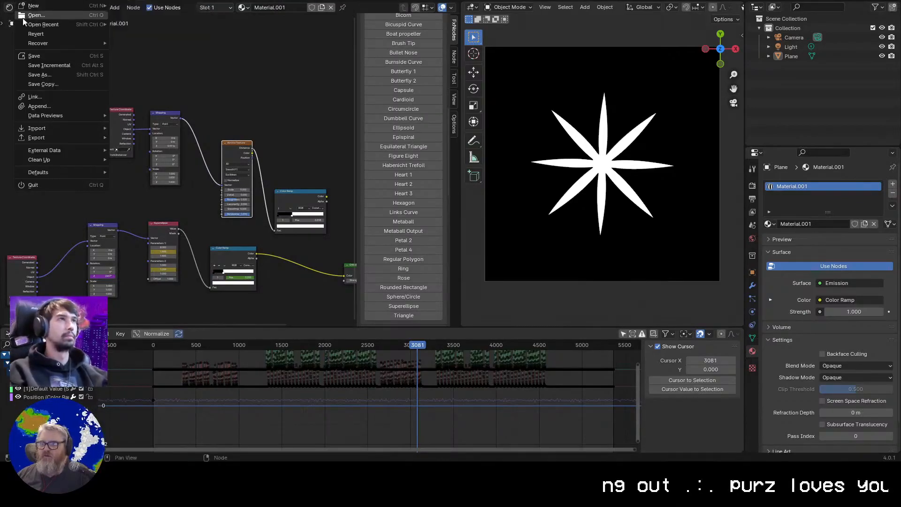
click(40, 185)
click(261, 13)
text(node wra)
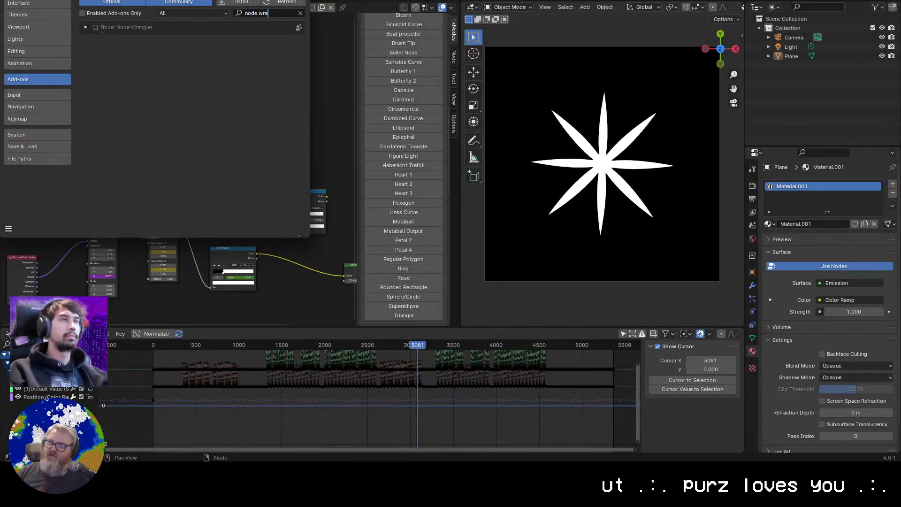
click(95, 28)
key(alt+F4)
Preview the Voronoi Texture, both Color Ramps, the Superellipse, and the Voronoi chain's Mapping and Texture Coordinate nodes individually
ctrl+shift+click(230, 147)
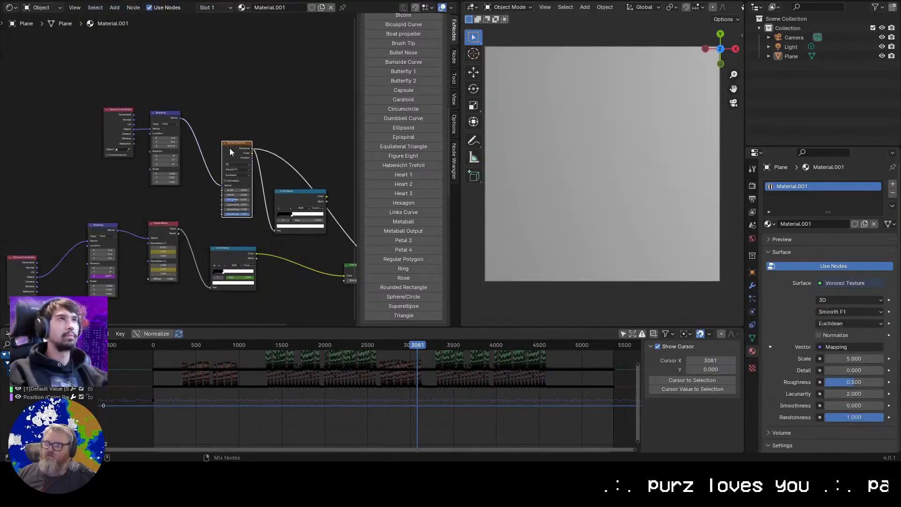
scroll(231, 117, down, 2)
ctrl+shift+click(193, 224)
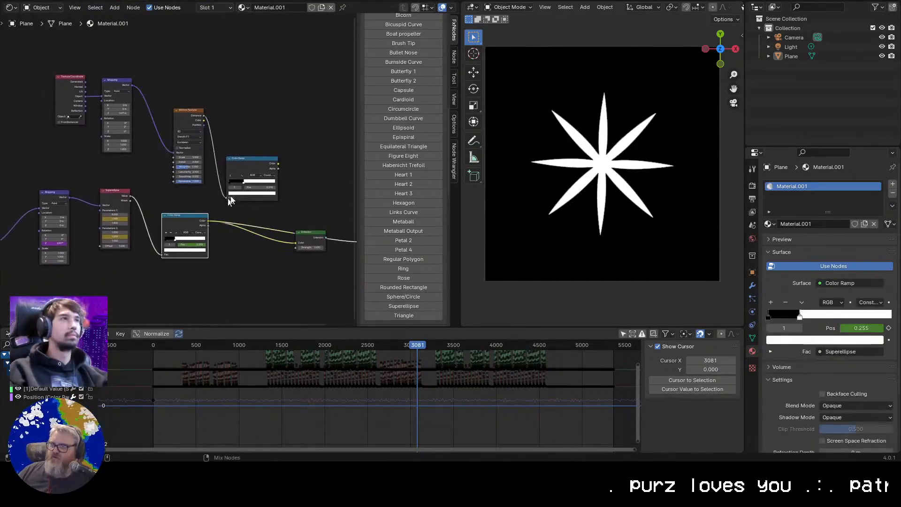
ctrl+shift+click(247, 160)
ctrl+shift+click(120, 205)
ctrl+shift+click(116, 89)
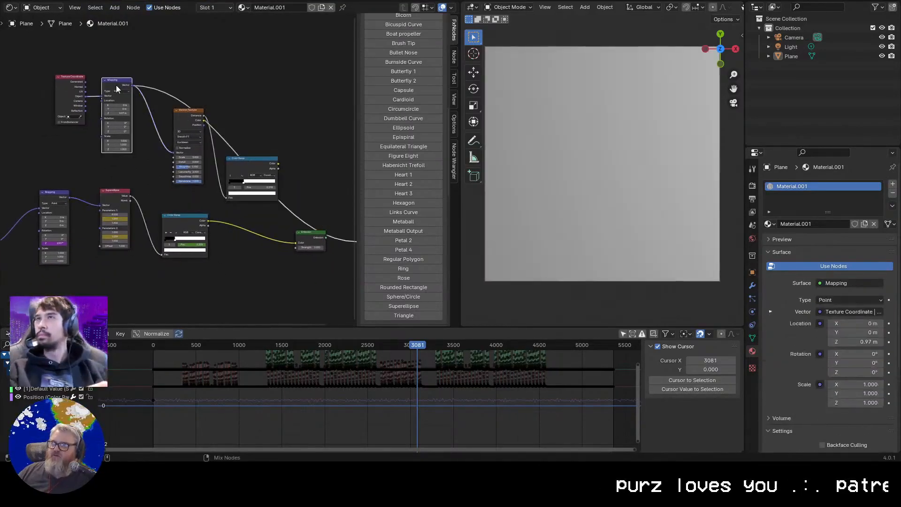
ctrl+shift+click(59, 87)
Preview the Voronoi chain again from Mapping through its Color Ramp, followed by the Superellipse's Color Ramp and the Superellipse itself
ctrl+shift+click(121, 83)
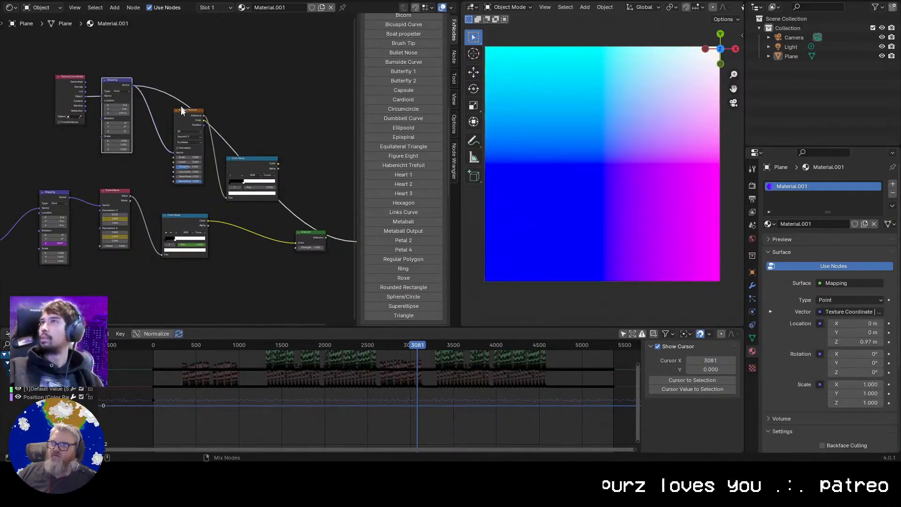
ctrl+shift+click(188, 117)
ctrl+shift+click(249, 159)
ctrl+shift+click(193, 224)
ctrl+shift+click(115, 207)
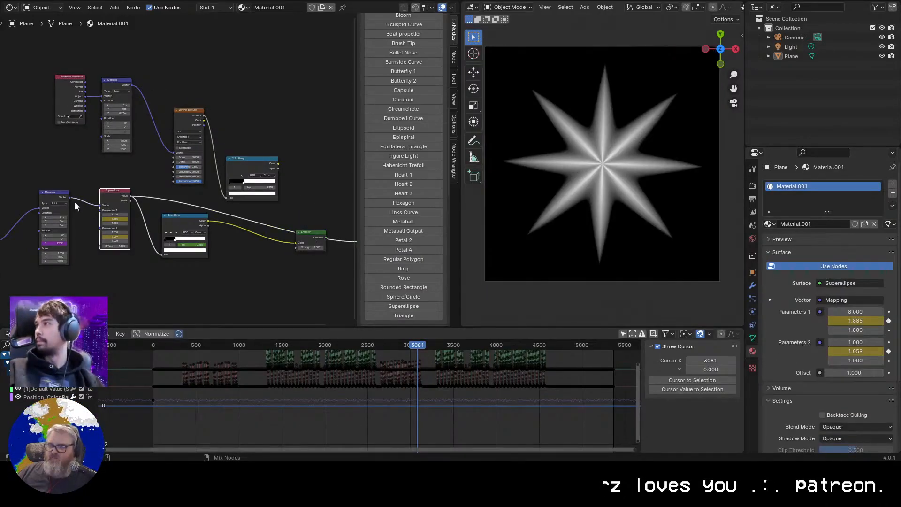
Play the animation and send the Superellipse's Color Ramp directly to the material output as a preview
key(space)
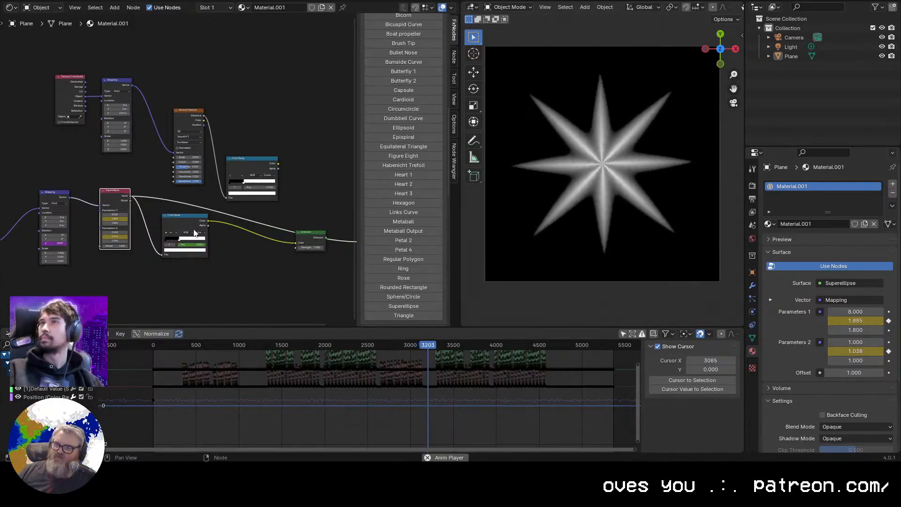
scroll(181, 244, up, 2)
ctrl+shift+click(193, 246)
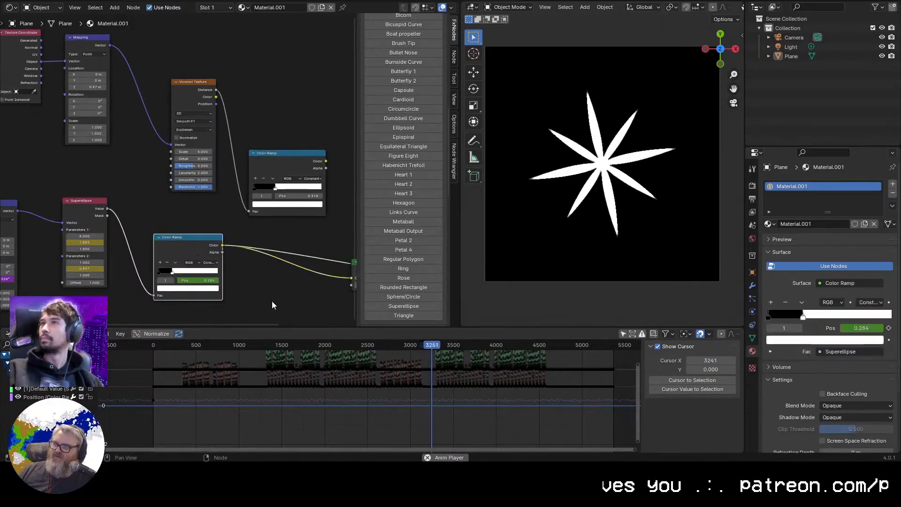
Preview the Superellipse's Mapping node, followed by the Voronoi chain's Mapping, Voronoi Texture, and Color Ramp nodes individually
middle_drag(127, 195, 191, 173)
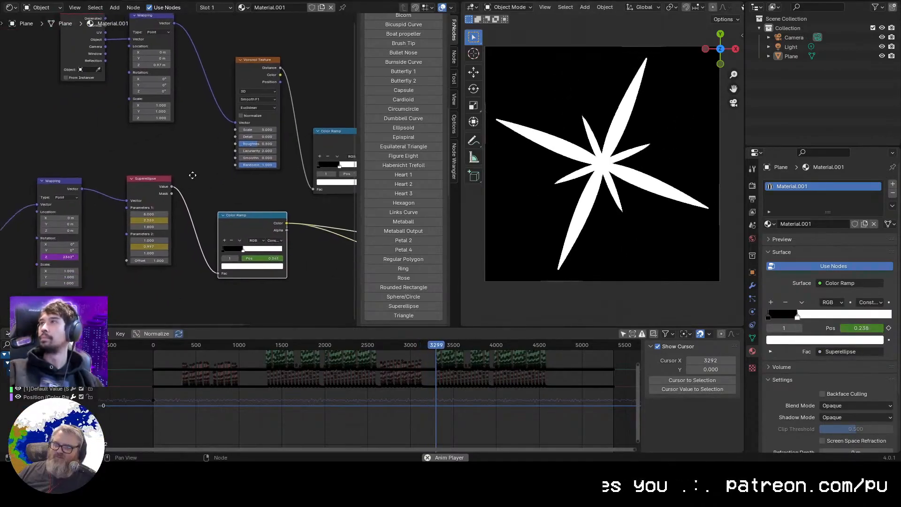
ctrl+shift+click(60, 187)
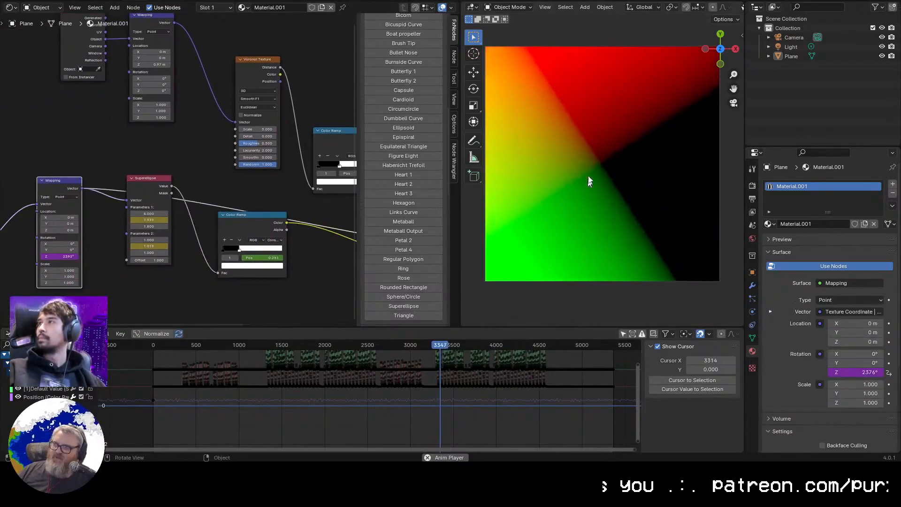
middle_drag(32, 141, 19, 196)
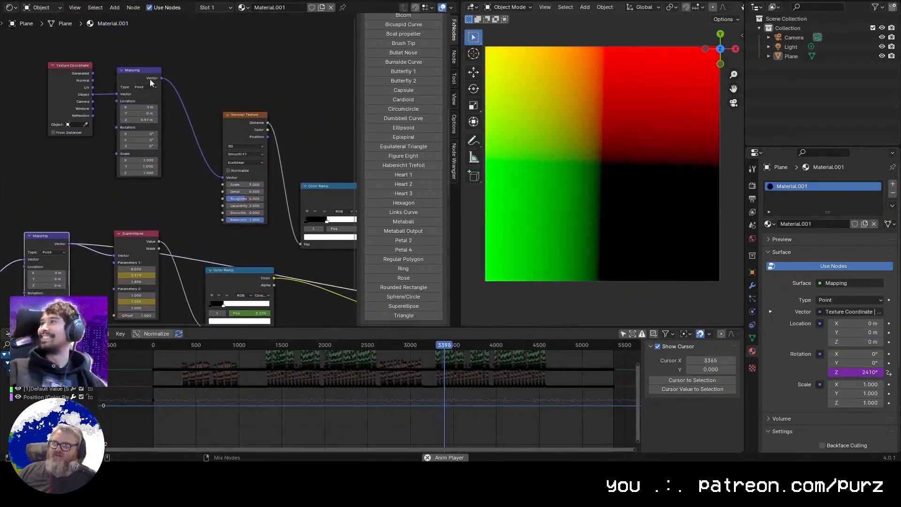
ctrl+shift+click(151, 80)
ctrl+shift+click(233, 128)
middle_drag(285, 230, 170, 159)
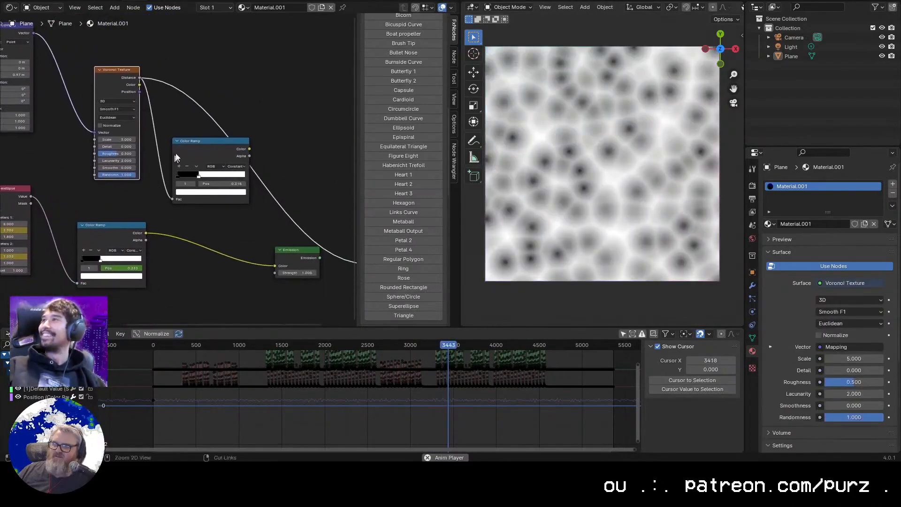
ctrl+shift+click(205, 155)
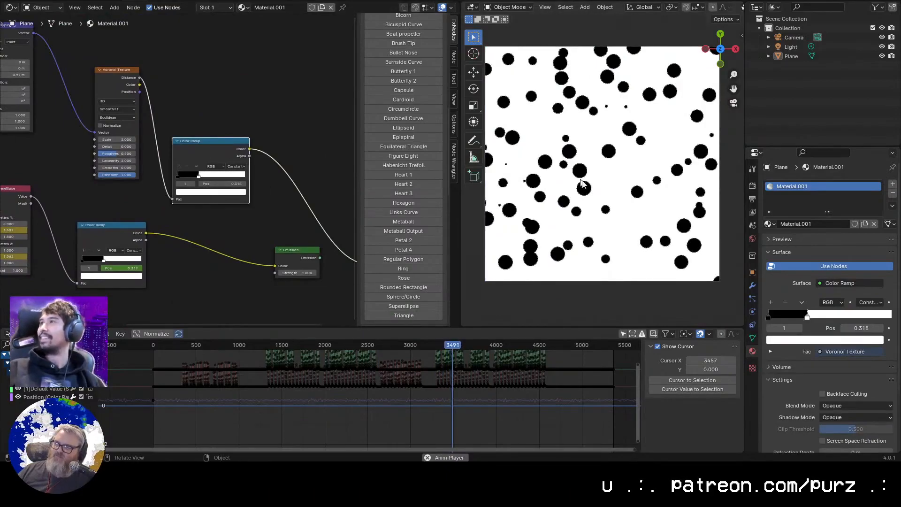
middle_drag(199, 219, 156, 163)
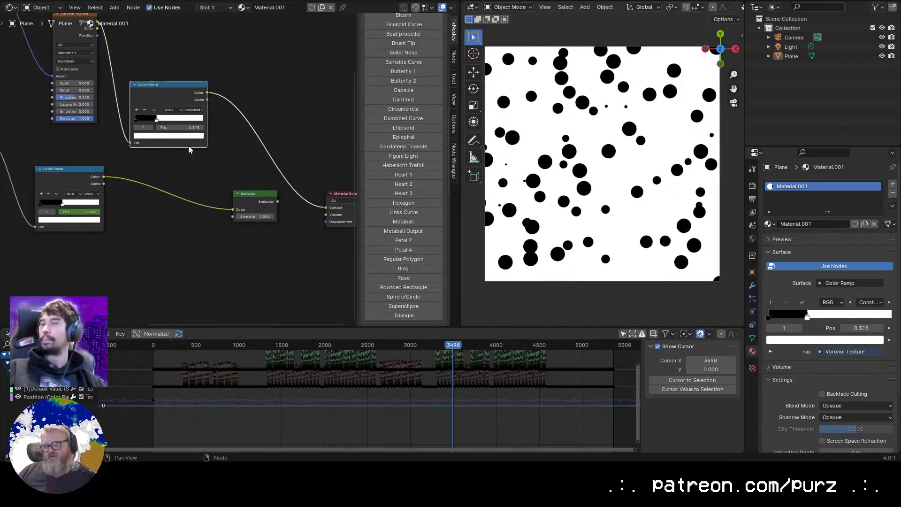
Preview the Superellipse's Color Ramp, reconnect the Emission shader to the Material Output, and stop the animation playback
middle_drag(152, 239, 293, 239)
ctrl+shift+click(239, 206)
middle_drag(227, 241, 87, 266)
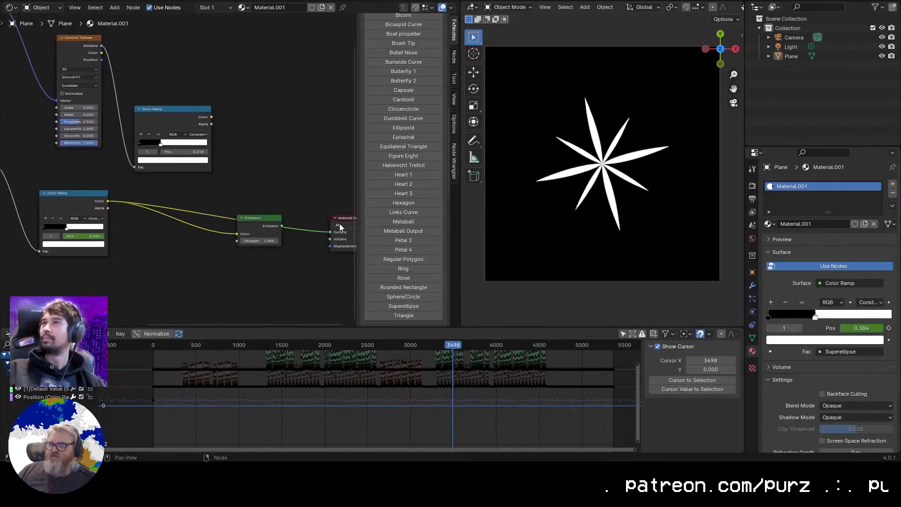
ctrl+shift+click(260, 225)
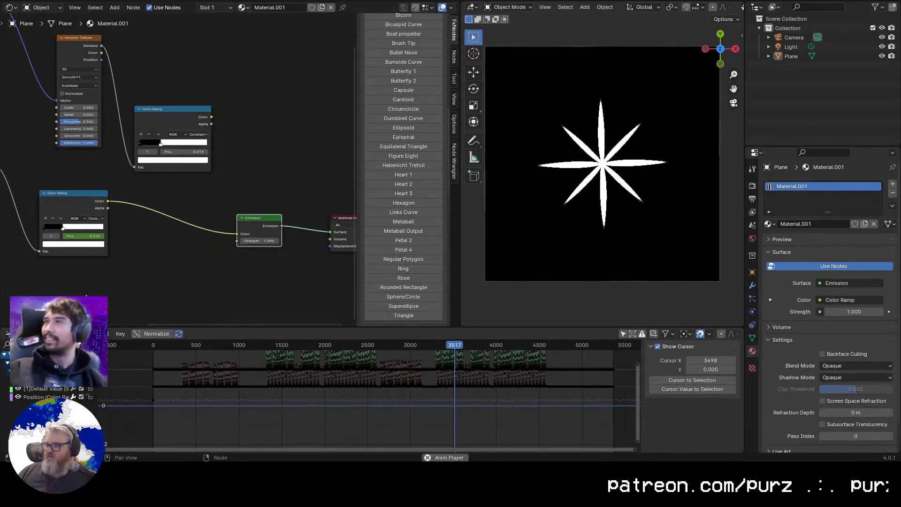
scroll(91, 288, down, 2)
middle_drag(91, 288, 174, 292)
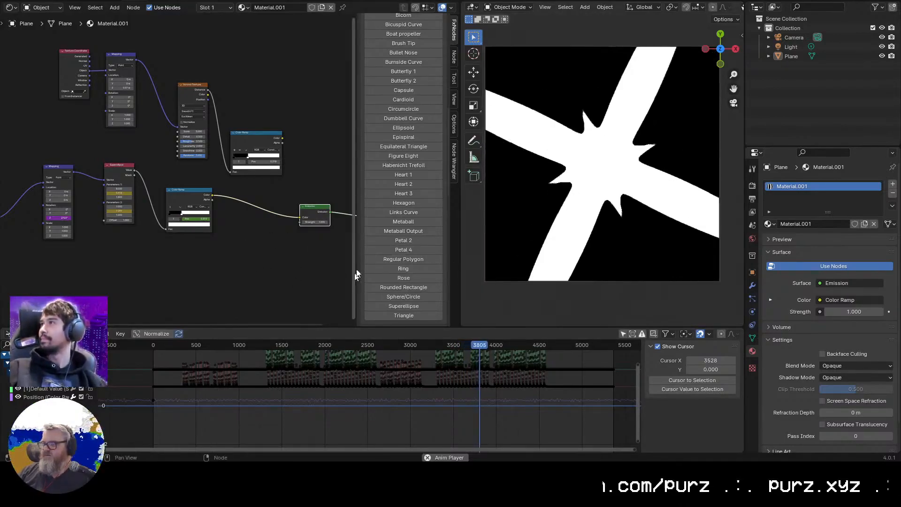
key(space)
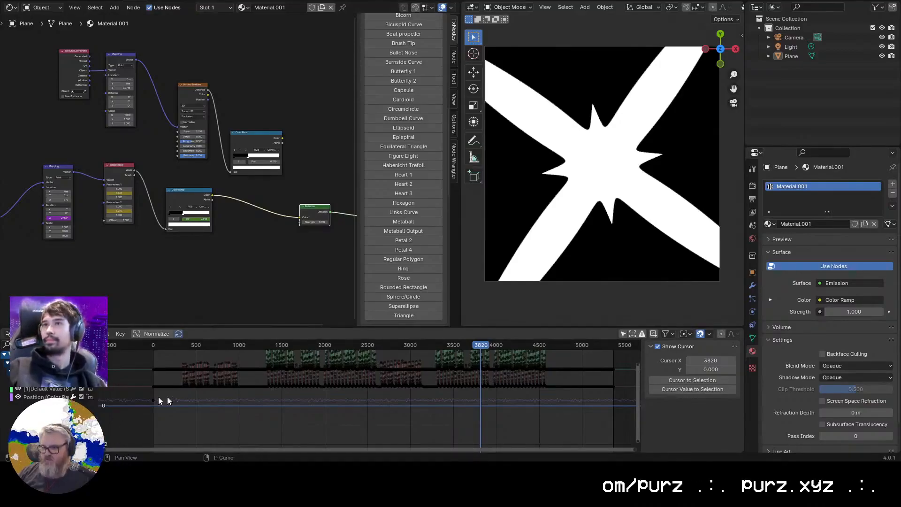
Insert a Math node between the Superellipse and its Color Ramp, and feed the Voronoi Texture's Distance into its second value
middle_drag(257, 218, 235, 239)
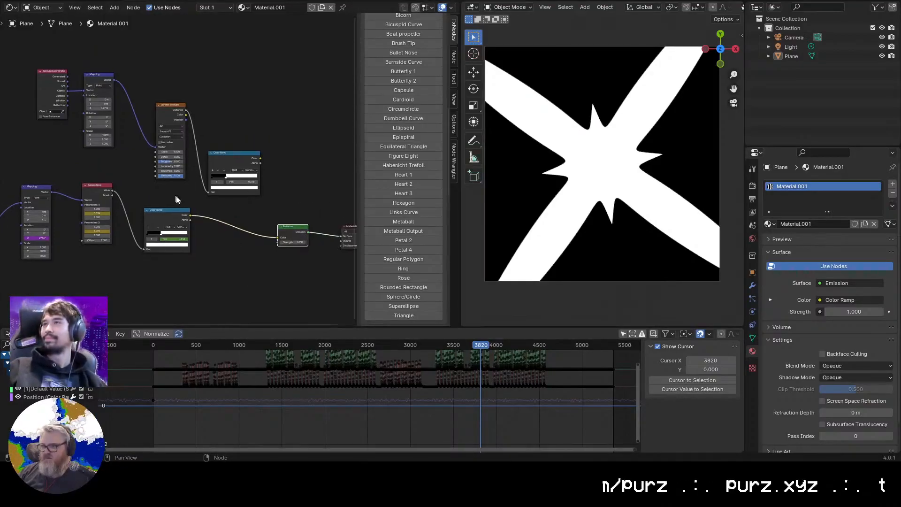
key(shift+a)
text(ma)
key(Return)
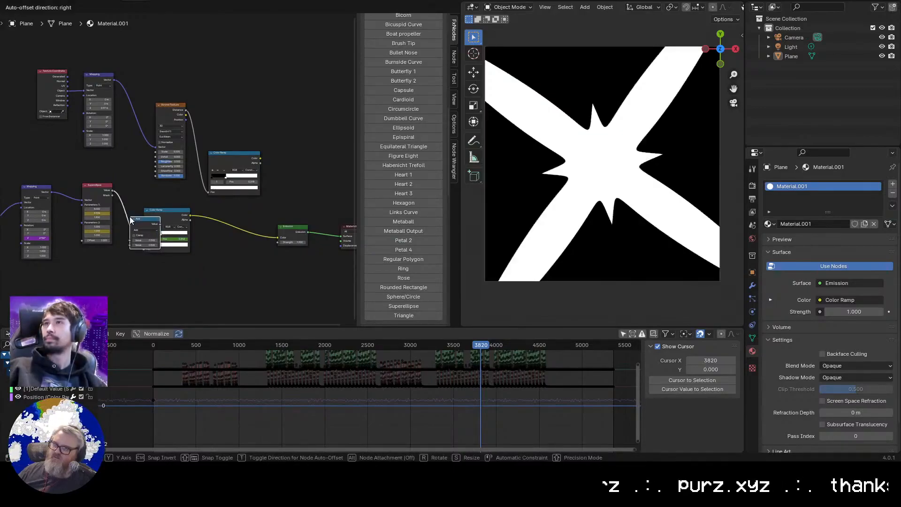
click(130, 218)
drag(187, 109, 135, 244)
Play the animation and increase the Voronoi Texture's Scale slightly
key(space)
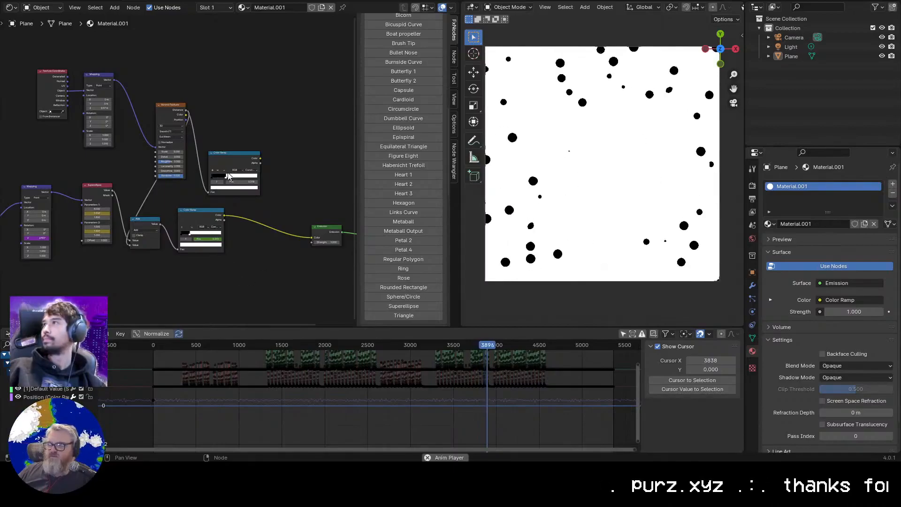
mouse_move(177, 152)
mouse_down()
mouse_move(164, 152)
mouse_move(197, 152)
mouse_move(182, 152)
mouse_up()
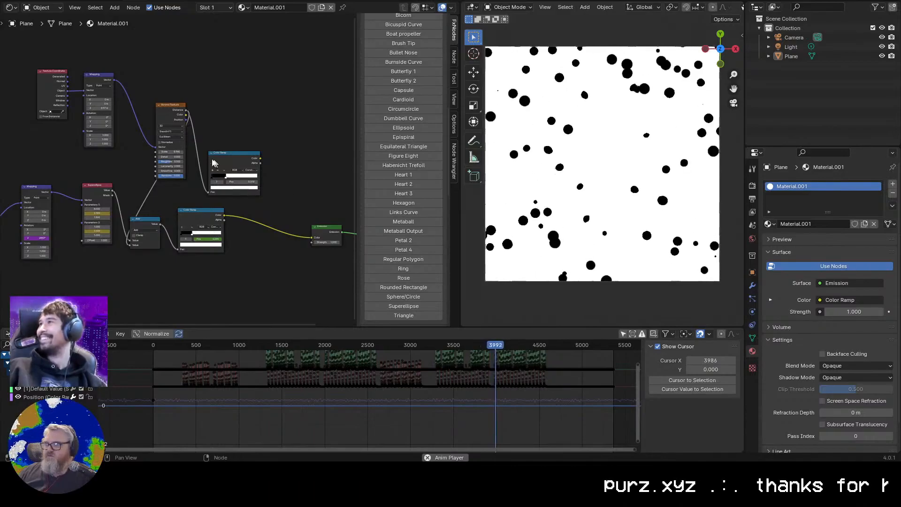
Try the Subtract, Multiply, and Divide operations on the Math node, and return it to Add
scroll(142, 249, up, 2)
click(128, 259)
click(129, 268)
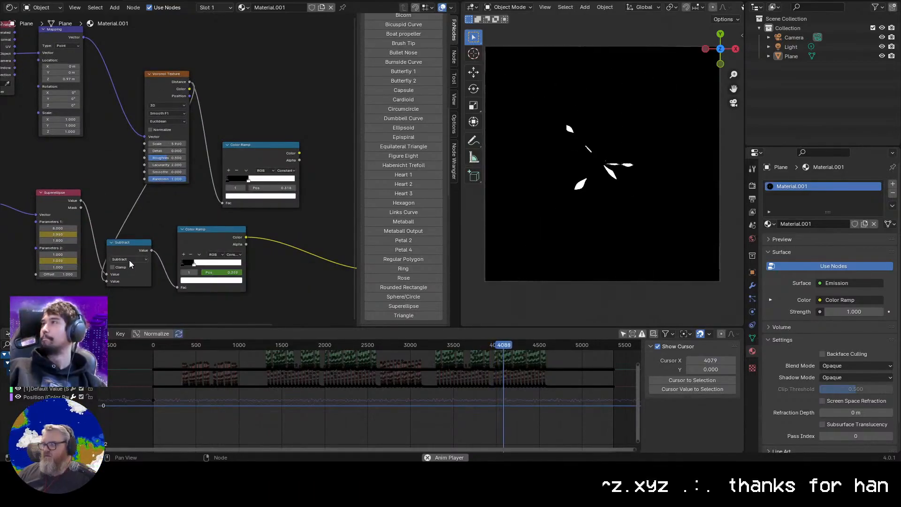
click(131, 259)
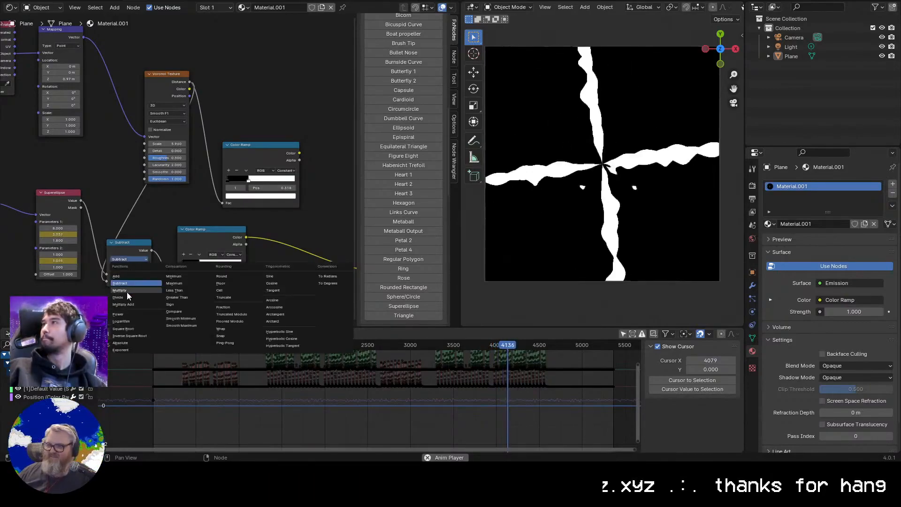
click(127, 291)
click(132, 260)
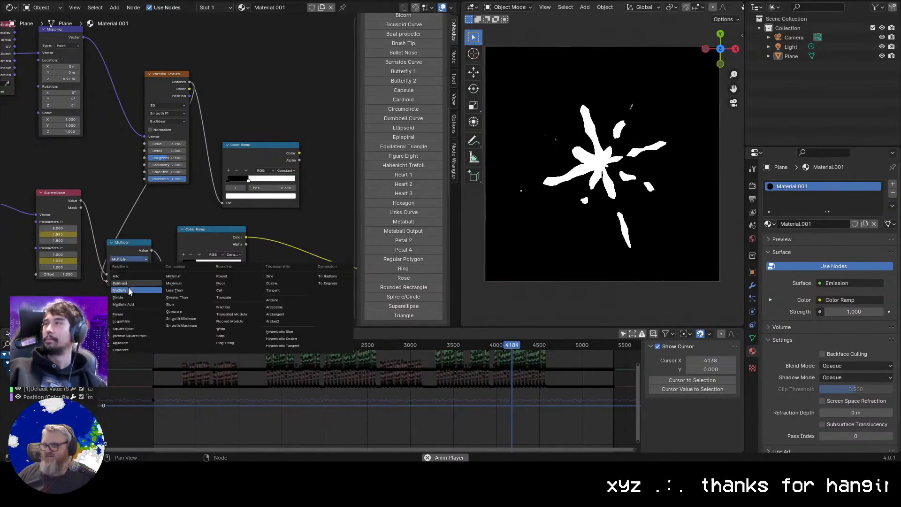
click(127, 271)
click(130, 262)
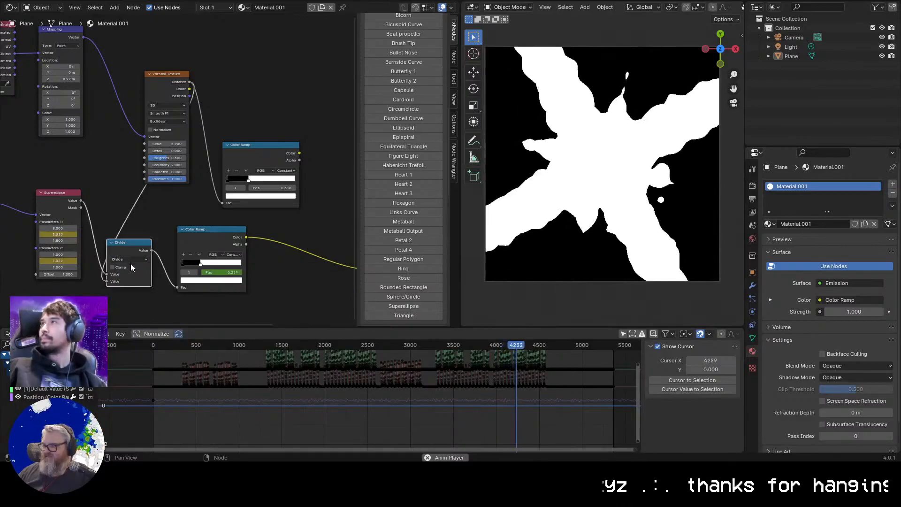
click(130, 261)
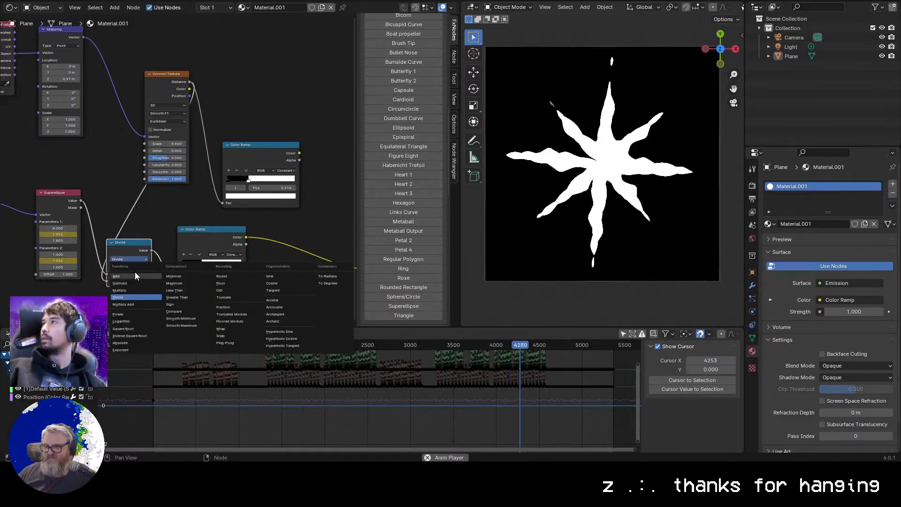
click(133, 276)
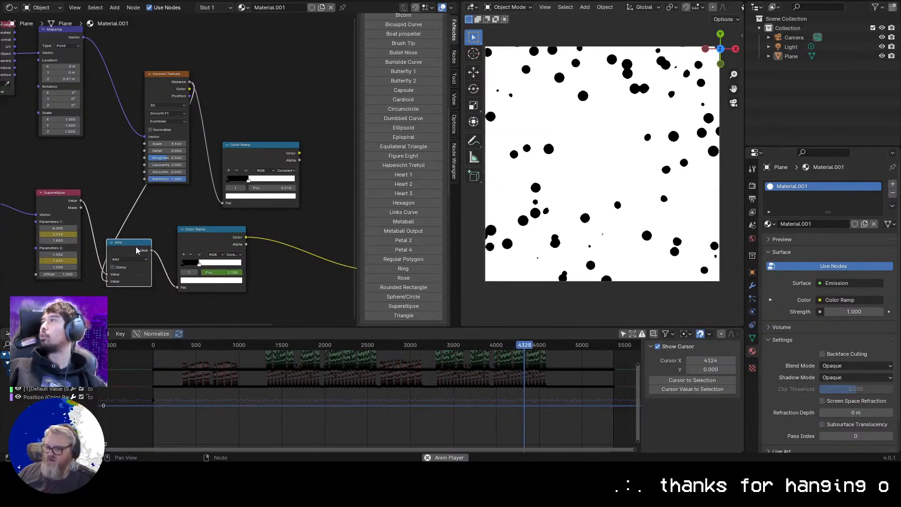
Delete the Math node and reconnect the Superellipse's Value output to its Color Ramp's factor
key(x)
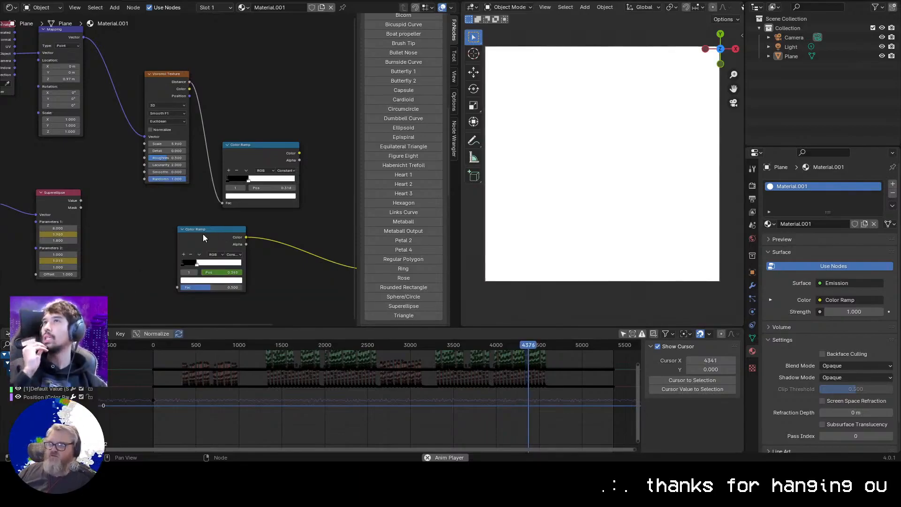
drag(75, 192, 179, 286)
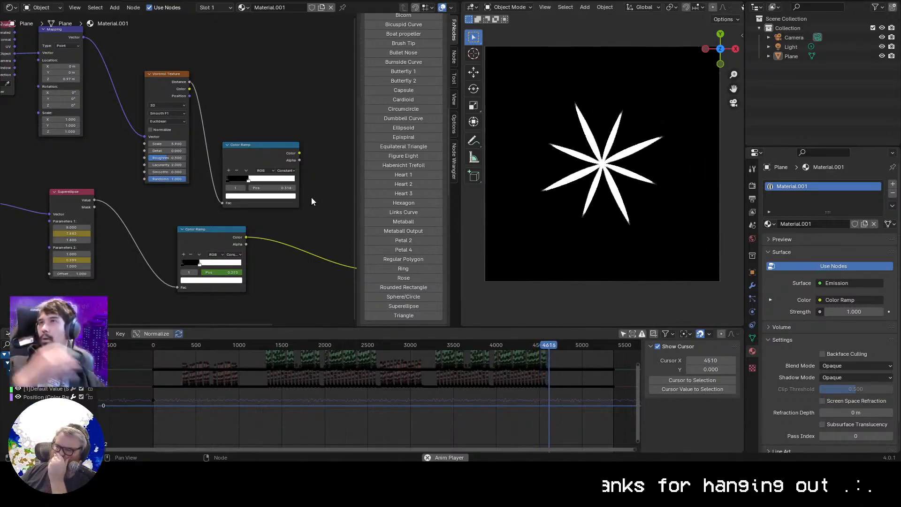
Reposition the Emission node and insert a Mix Shader between it and the Material Output
middle_drag(331, 267, 194, 210)
drag(213, 191, 206, 168)
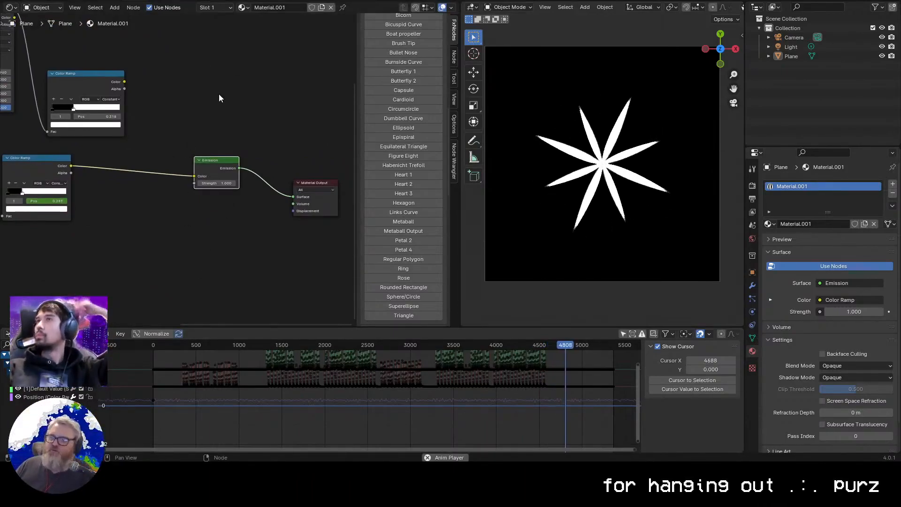
middle_drag(218, 97, 237, 90)
key(shift+a)
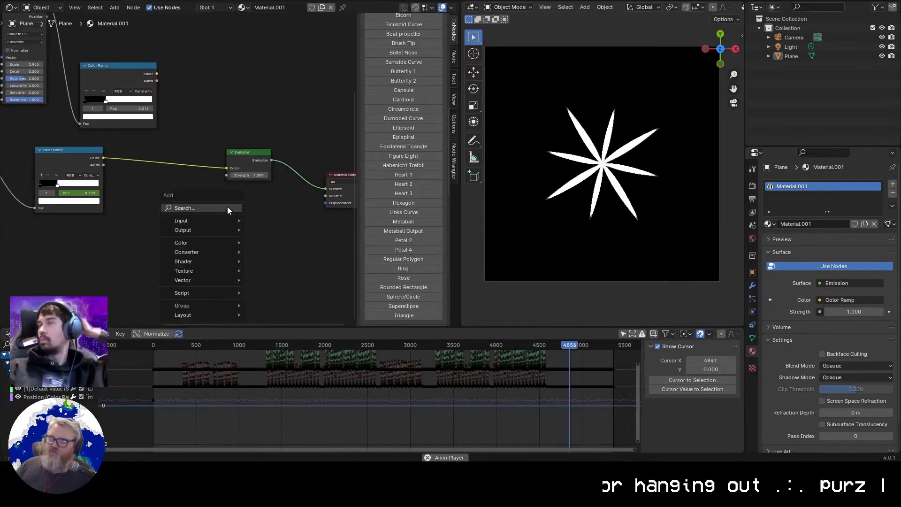
text(ix sha)
key(Return)
click(301, 161)
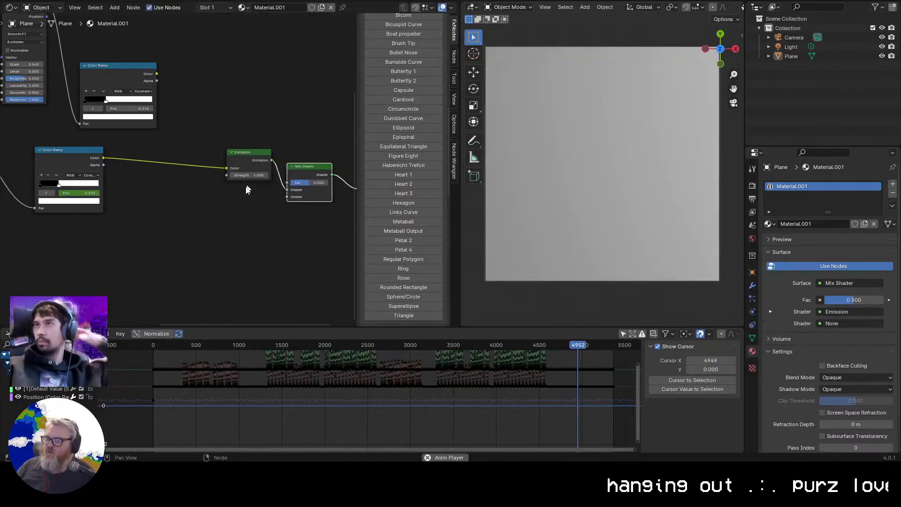
Add a Transparent BSDF as the Mix Shader's first shader with Emission second, and drive the factor with the Superellipse Color Ramp's Color
key(shift+a)
text(tran)
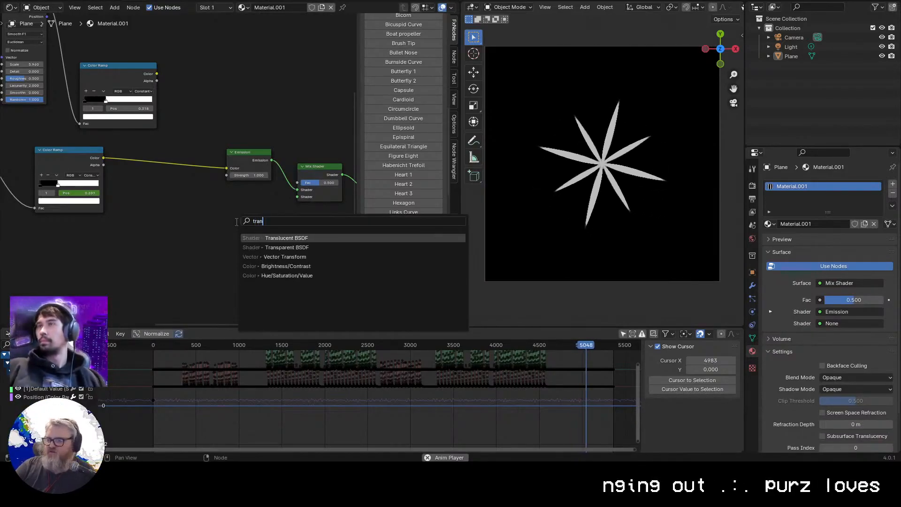
click(290, 247)
click(275, 213)
drag(276, 213, 299, 201)
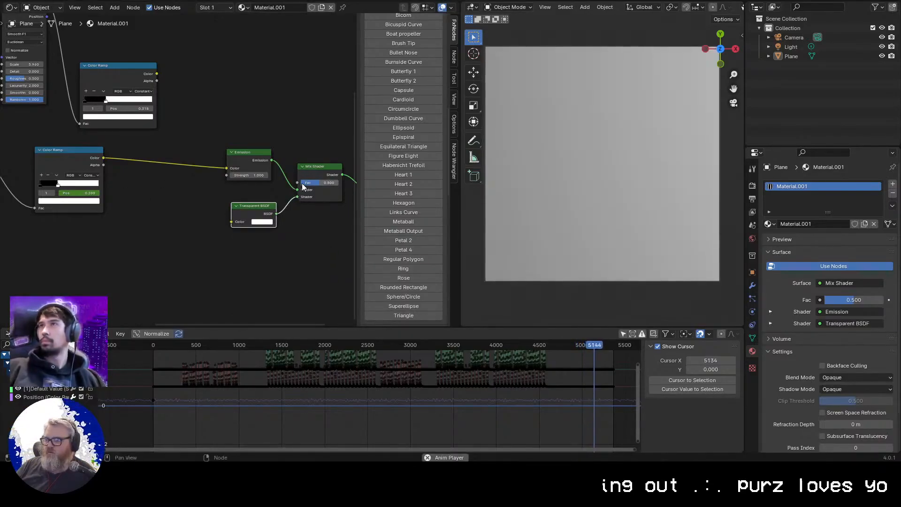
click(104, 162)
drag(104, 163, 298, 189)
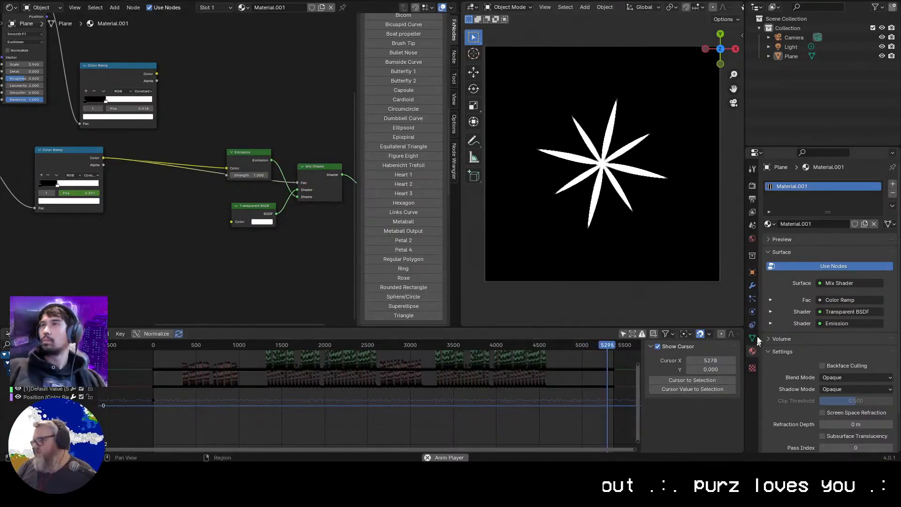
Add a cube to the scene, move it down along Z below the plane, and scale it down
key(KP_0)
key(shift+a)
mouse_move(595, 215)
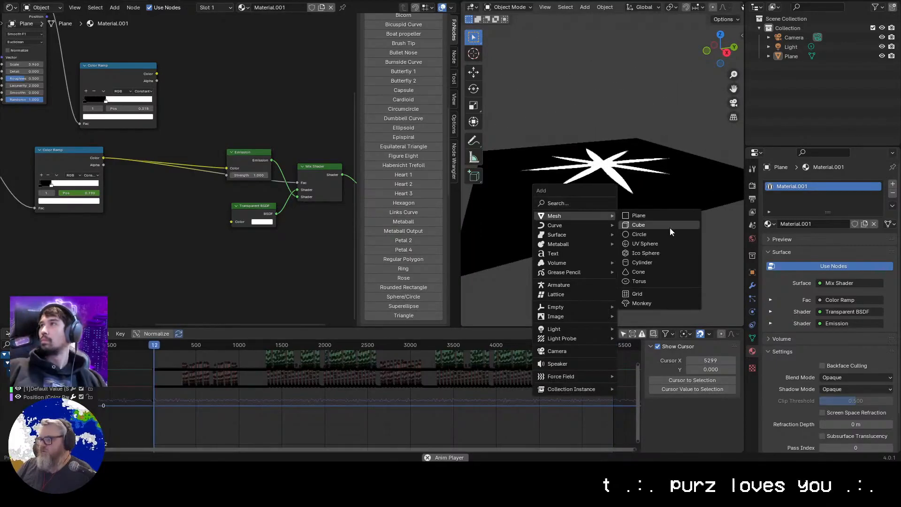
click(669, 227)
key(g)
key(z)
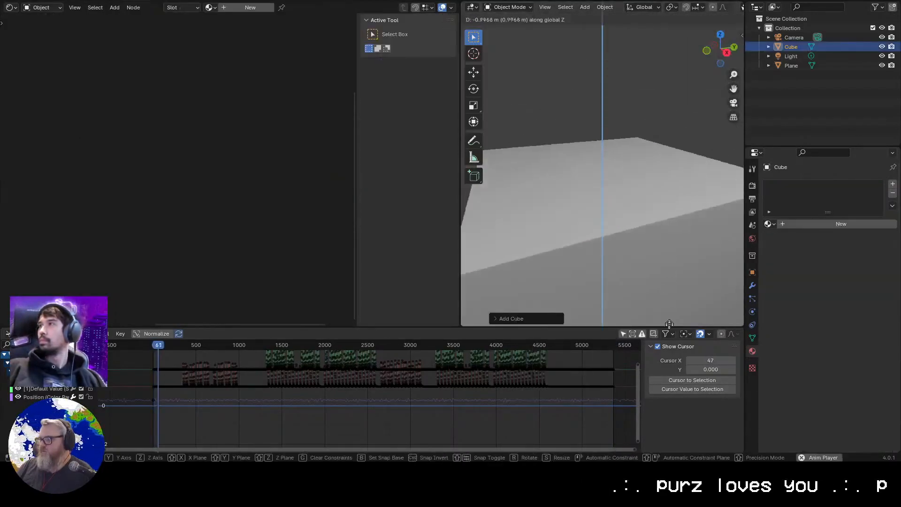
click(666, 9)
key(s)
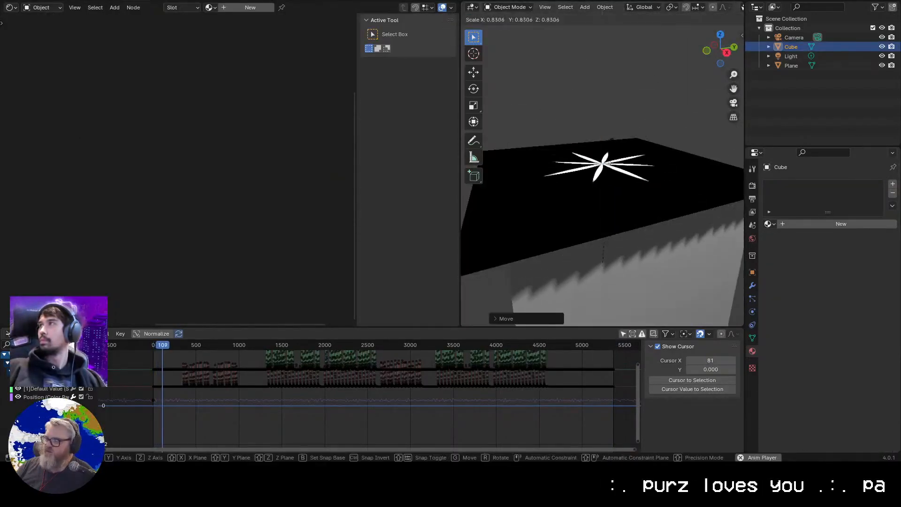
click(567, 88)
Select the Plane and set its material's Blend Mode and Shadow Mode to Alpha Clip
click(609, 194)
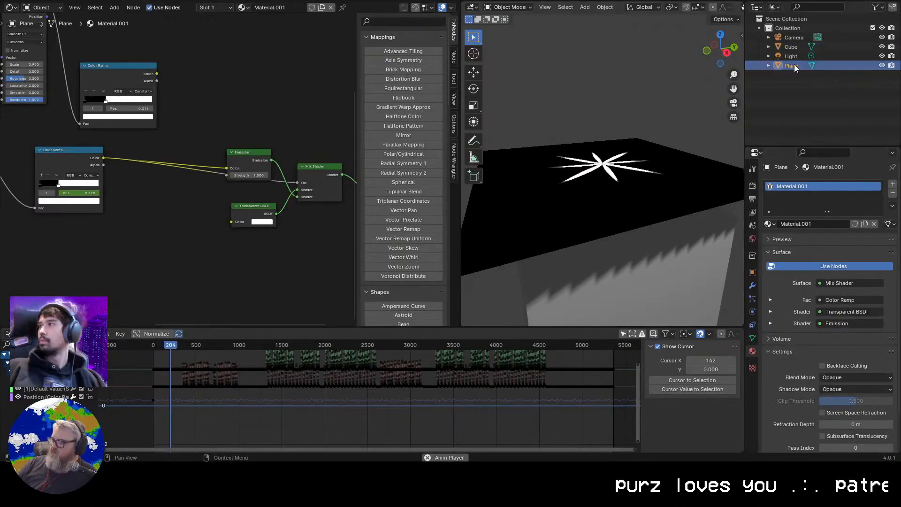
scroll(781, 323, down, 3)
click(831, 335)
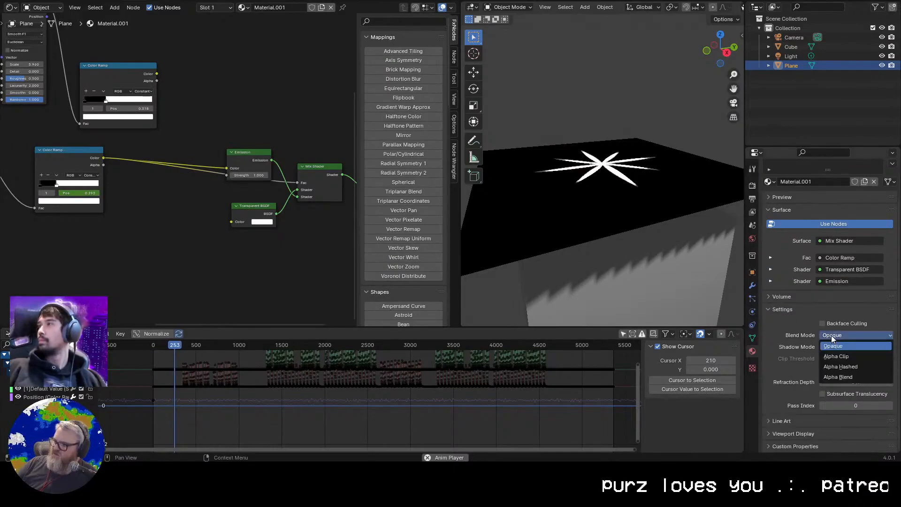
click(836, 356)
click(845, 347)
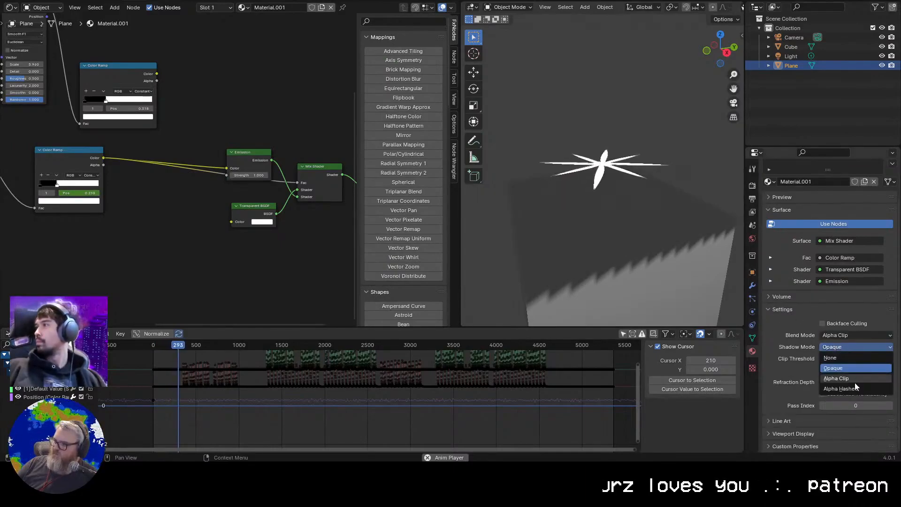
click(854, 381)
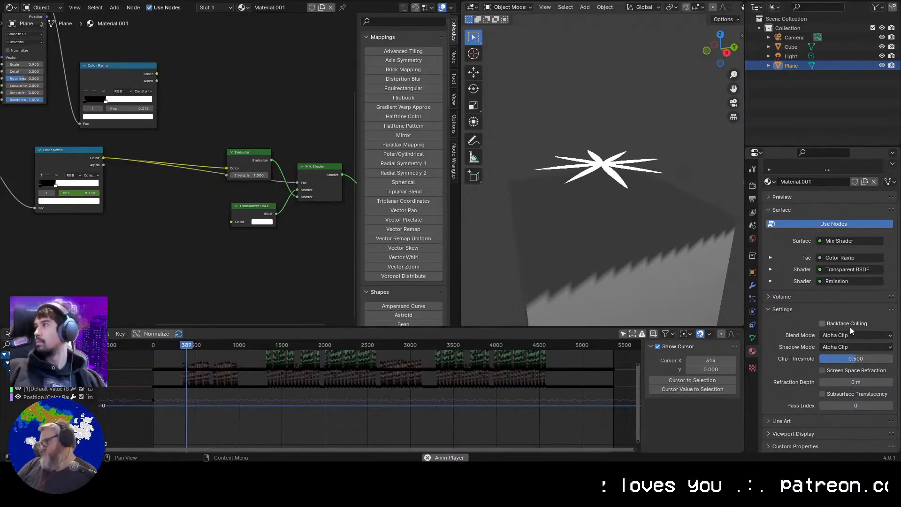
Play the animation from the top view at several frames to check the transparent star and its shadow on the cube
scroll(838, 312, up, 3)
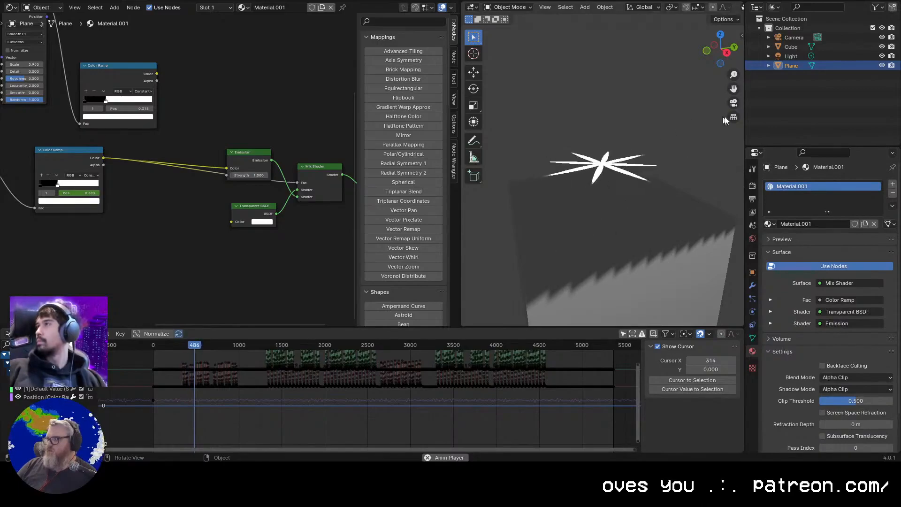
key(KP_7)
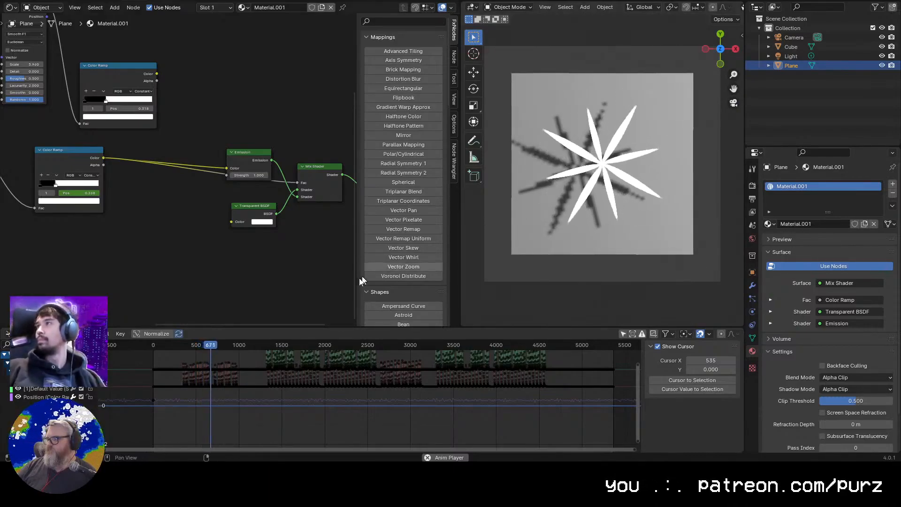
click(176, 347)
key(space)
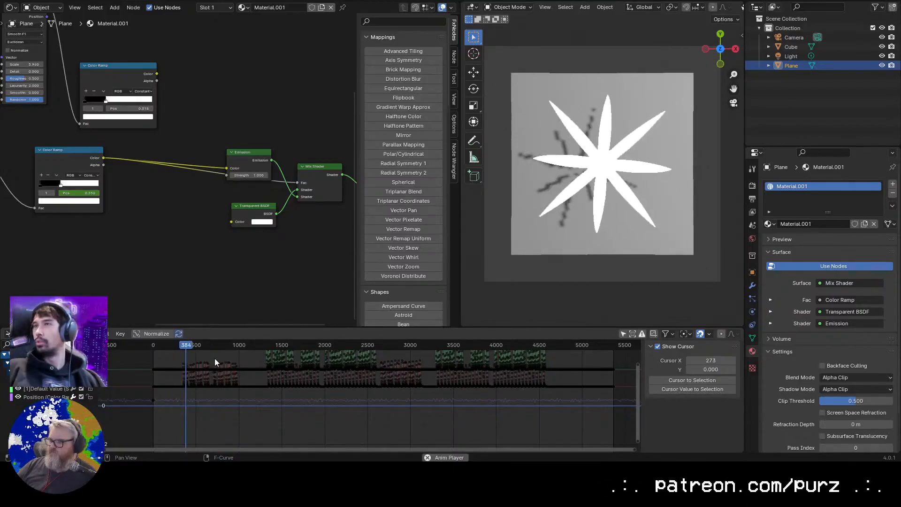
click(276, 345)
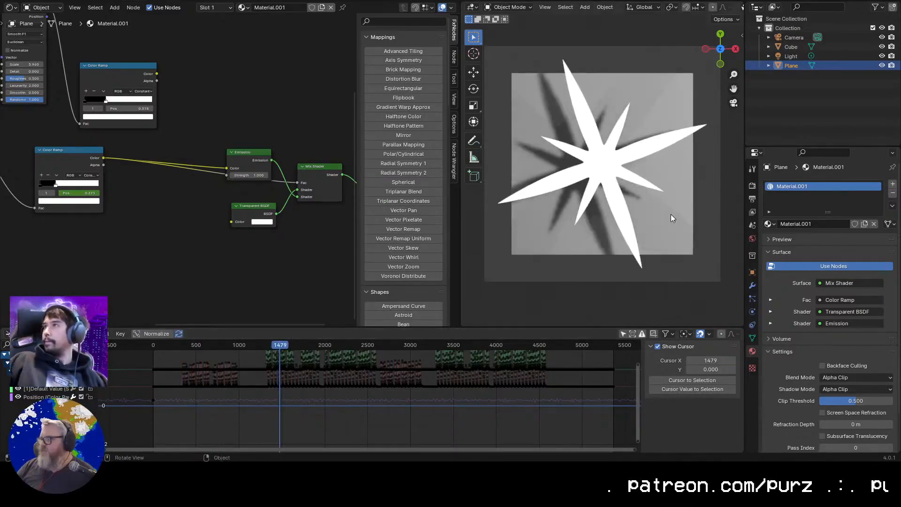
Delete the cube from the scene and select the Plane
click(786, 46)
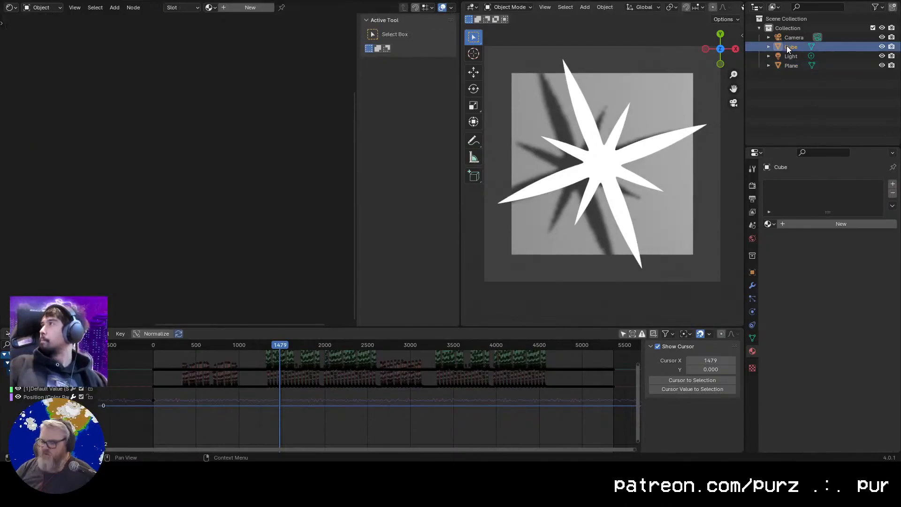
key(x)
click(792, 56)
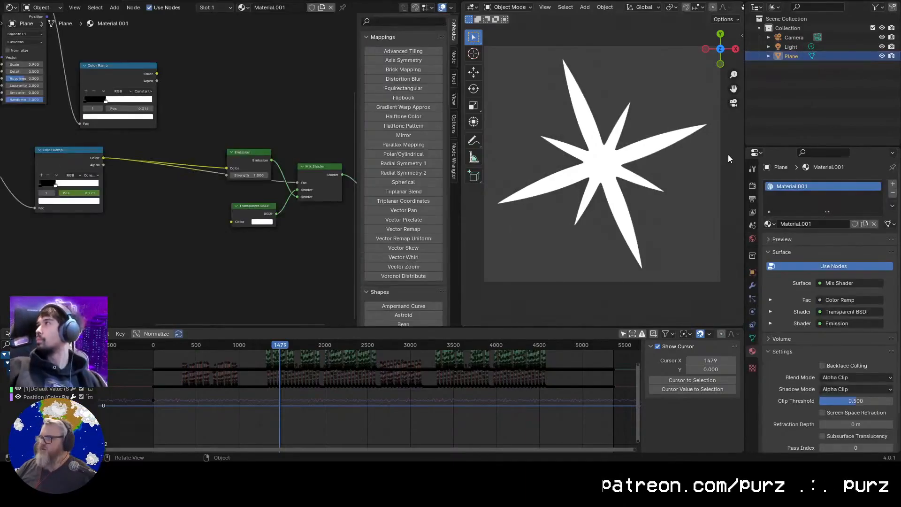
Duplicate the Plane in place and rotate the copy slightly
middle_drag(723, 174, 700, 170)
key(shift+d)
key(r)
key(z)
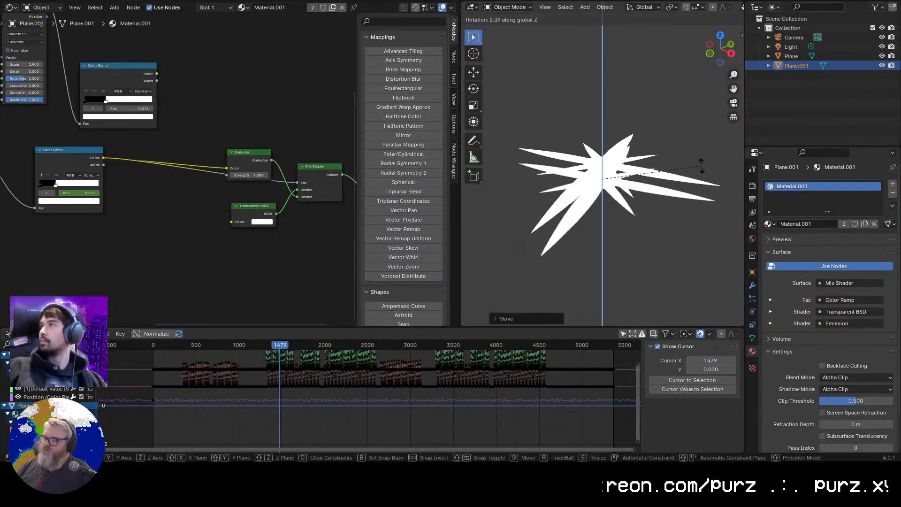
key(z)
key(z)
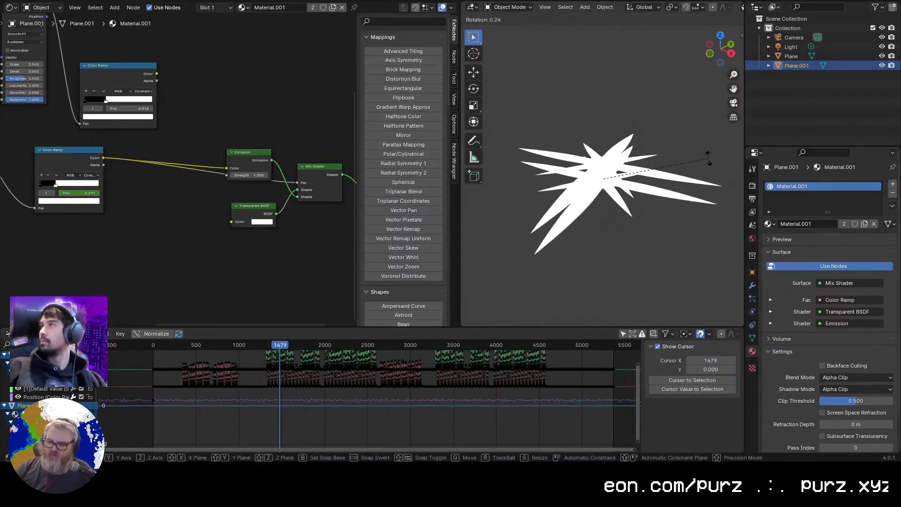
click(709, 162)
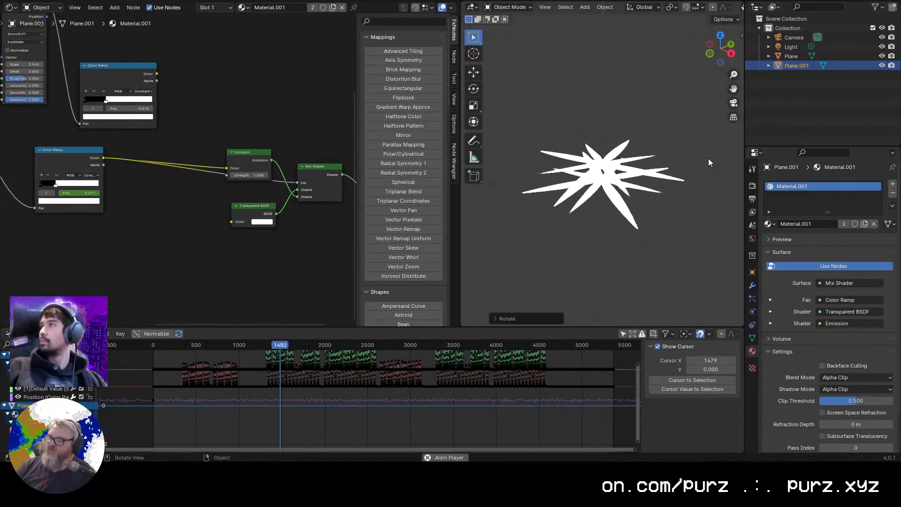
key(KP_0)
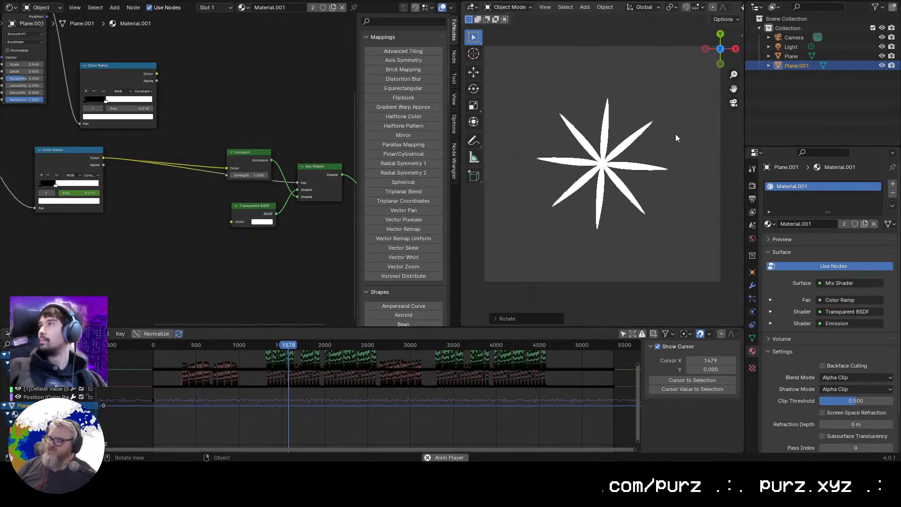
key(r)
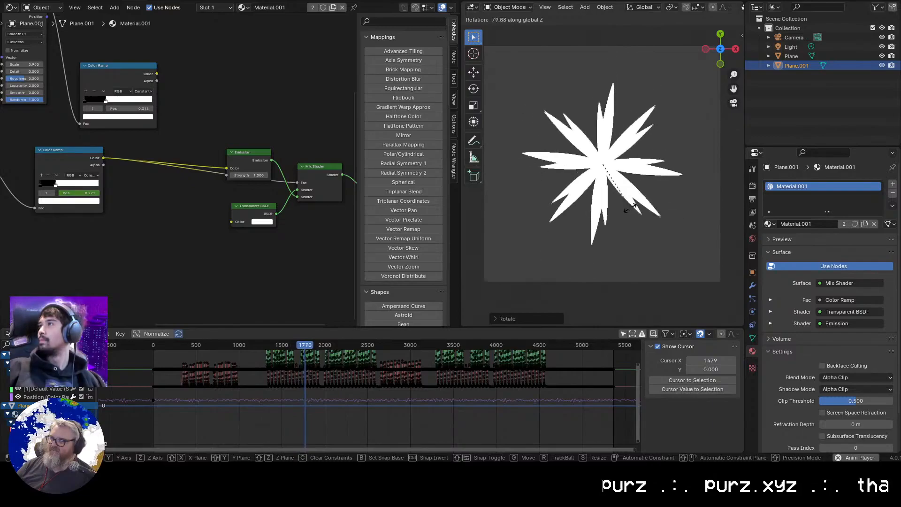
key(Escape)
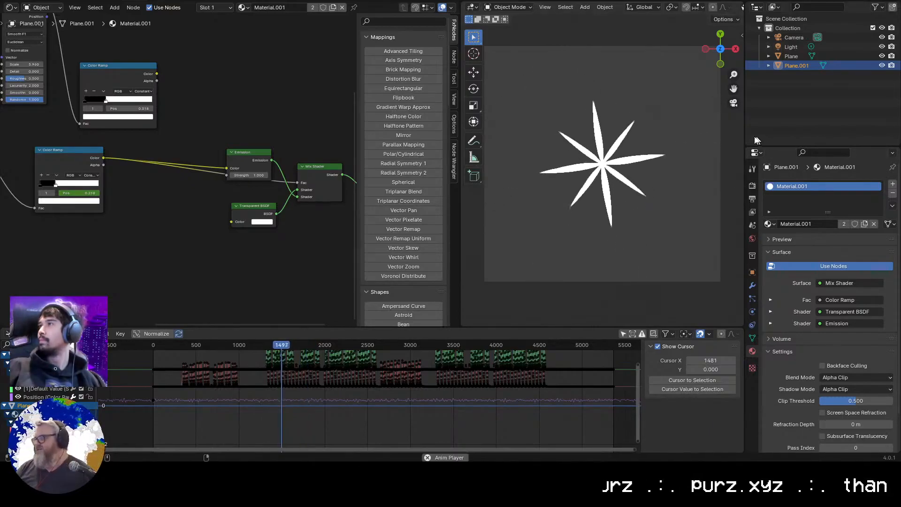
Give the duplicated plane its own copy of the material and link the Voronoi Color Ramp's Color to the Emission color
key(space)
middle_drag(640, 204, 591, 160)
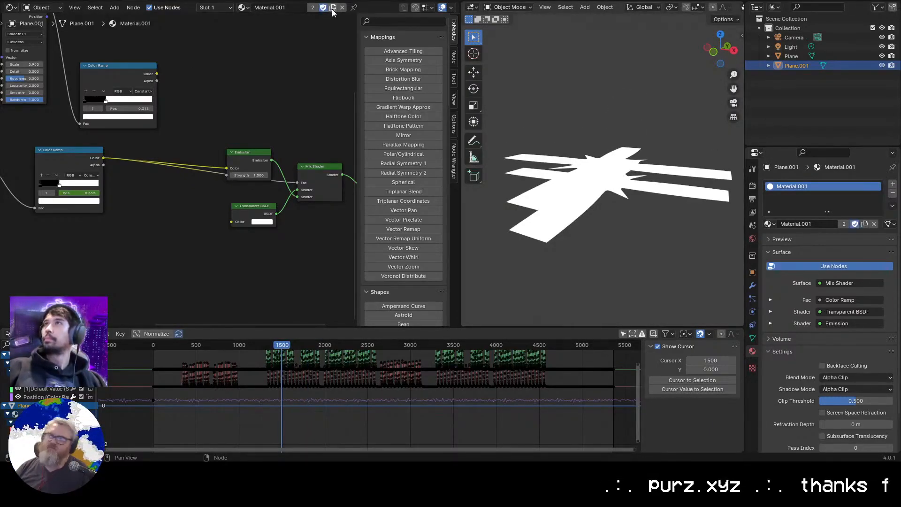
scroll(282, 117, down, 1)
middle_drag(259, 87, 313, 174)
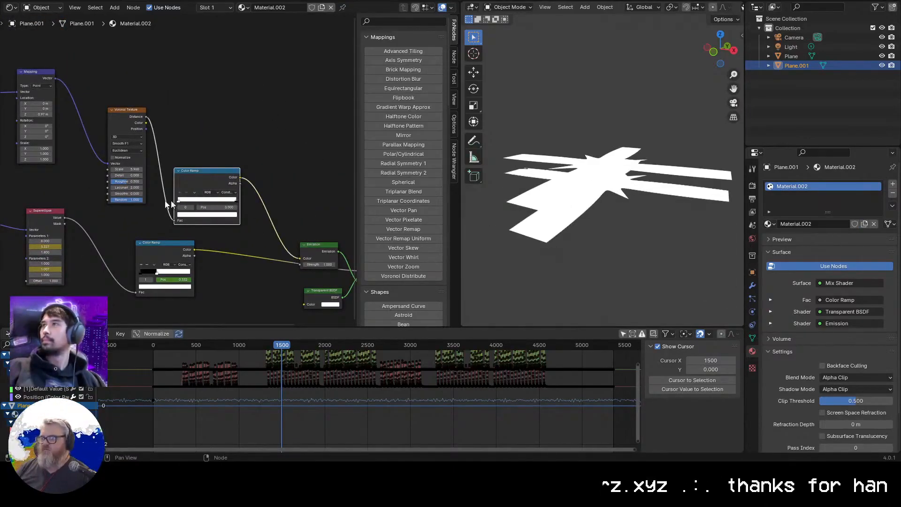
Remove the Superellipse branch from Material.002 and drive the Mix Shader factor with the Voronoi Color Ramp, ordered white to black
key(ctrl+z)
key(ctrl+z)
key(ctrl+z)
key(ctrl+z)
key(ctrl+z)
key(ctrl+z)
key(ctrl+z)
key(ctrl+z)
key(ctrl+z)
key(ctrl+z)
key(ctrl+z)
key(space)
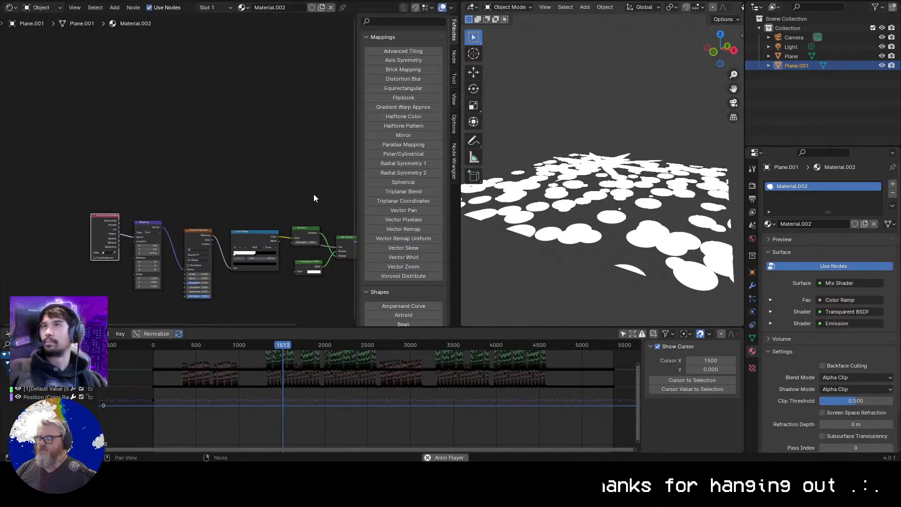
Drive the Mapping node's Location Z with the expression #frame/1000
middle_drag(321, 193, 242, 107)
scroll(145, 120, up, 2)
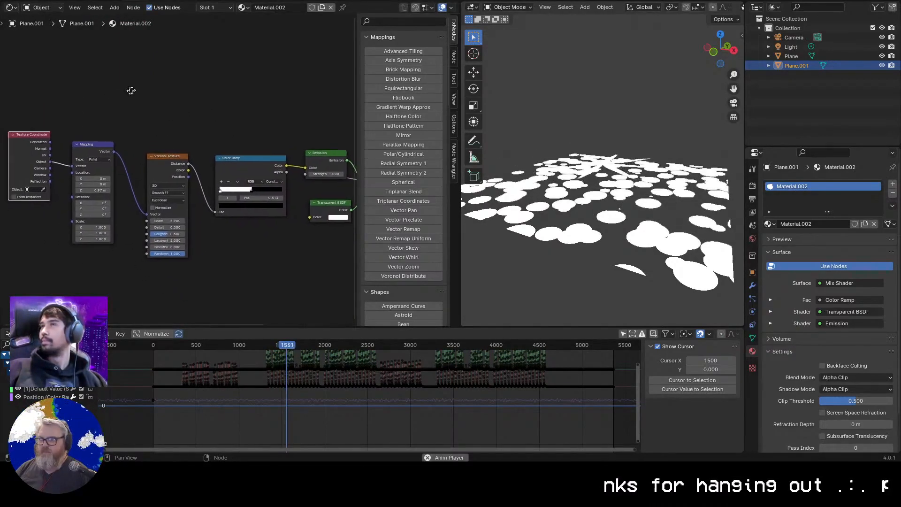
middle_drag(125, 91, 263, 60)
scroll(263, 60, up, 1)
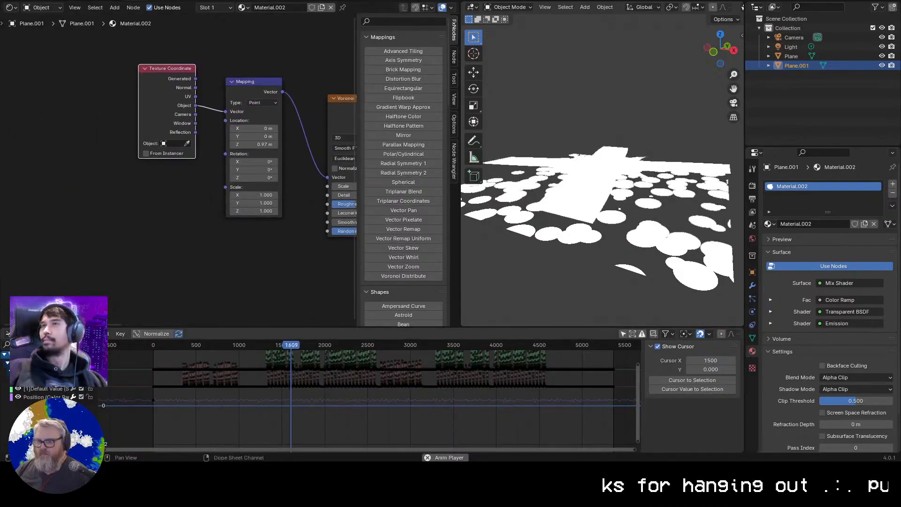
drag(257, 145, 233, 144)
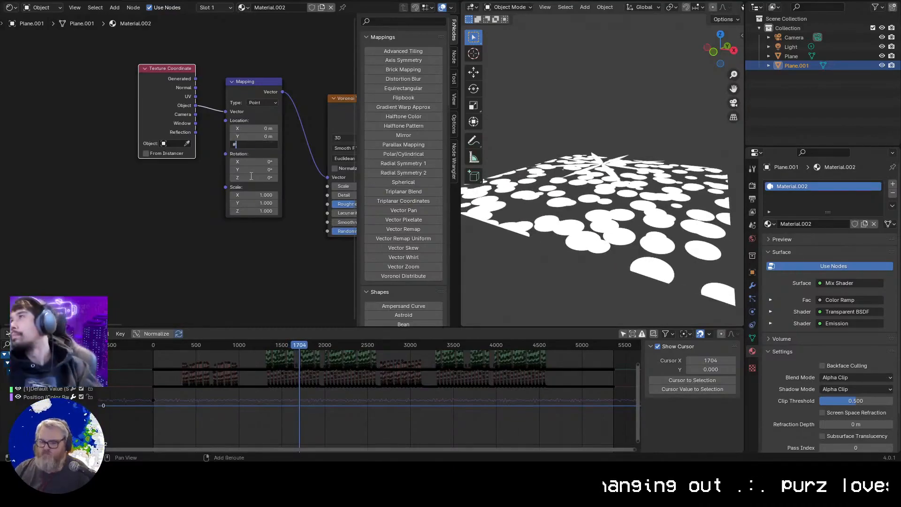
text(100)
key(Return)
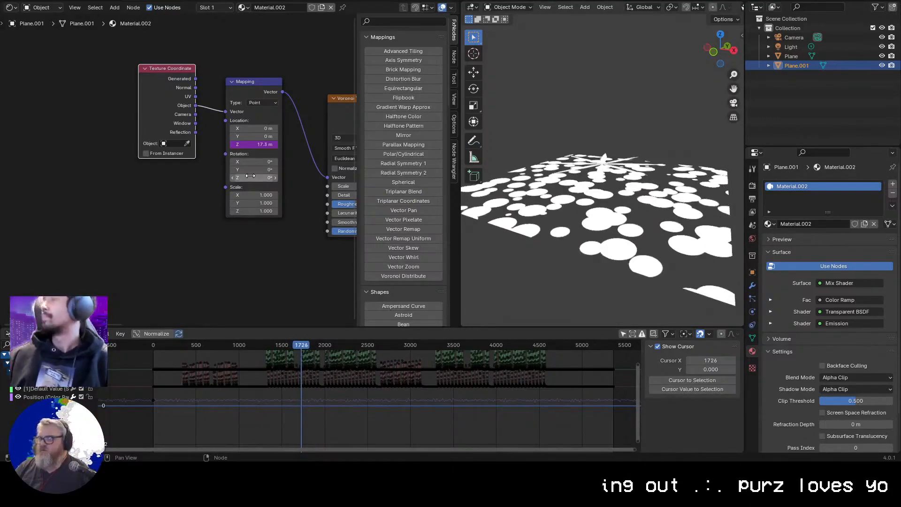
text(00)
key(Return)
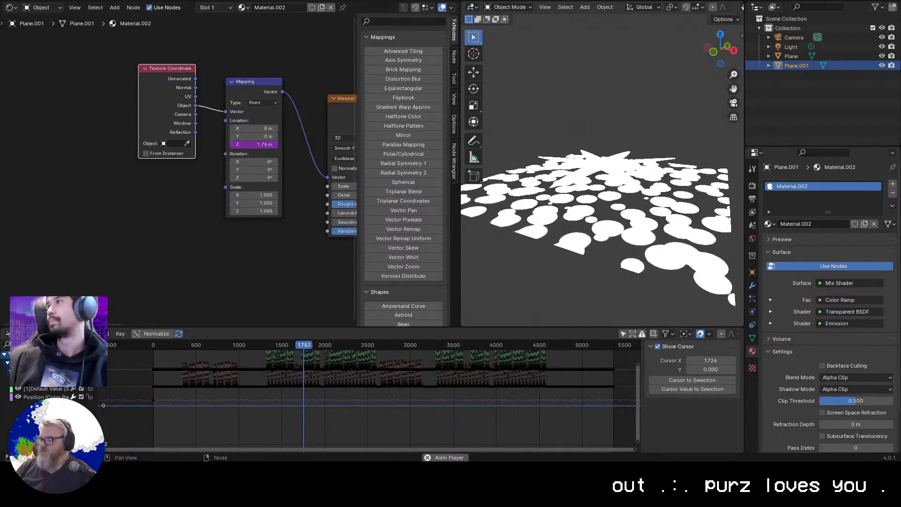
Set the World background color to black and check both planes from the top view
key(KP_7)
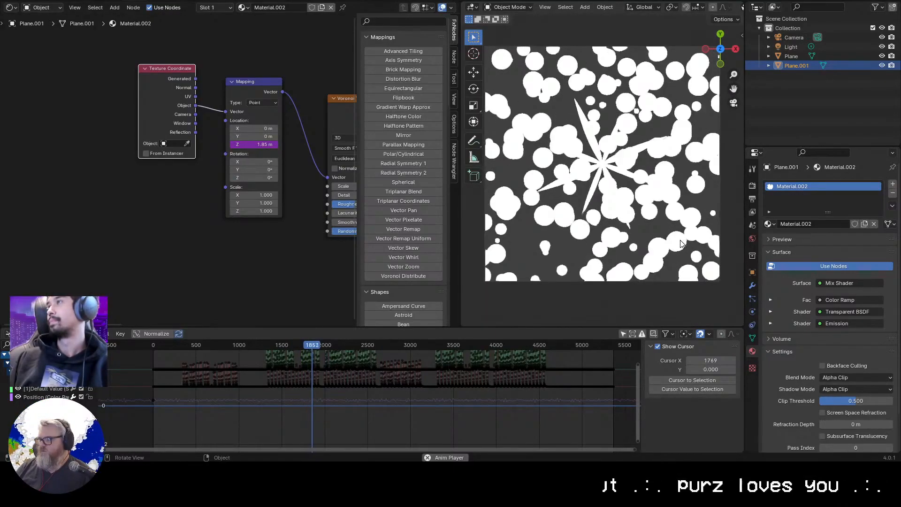
scroll(681, 244, down, 5)
click(753, 239)
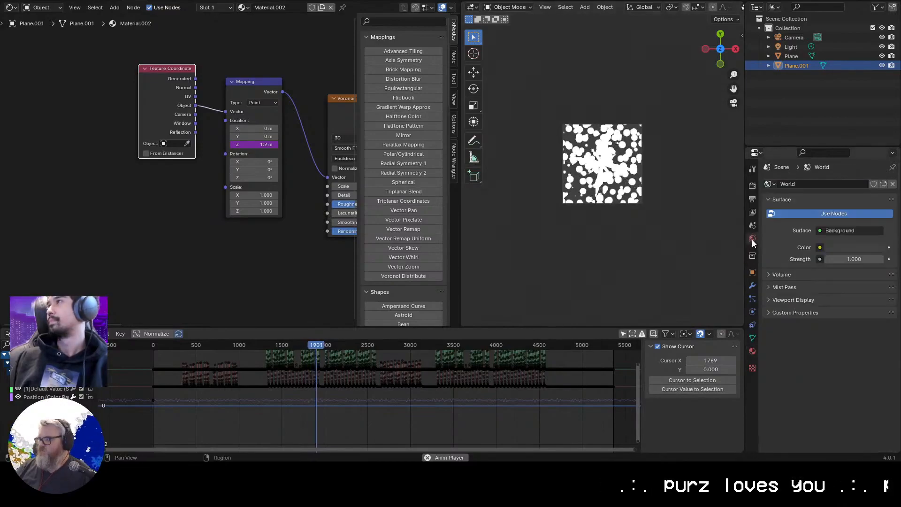
click(837, 248)
drag(876, 142, 877, 179)
scroll(734, 250, up, 6)
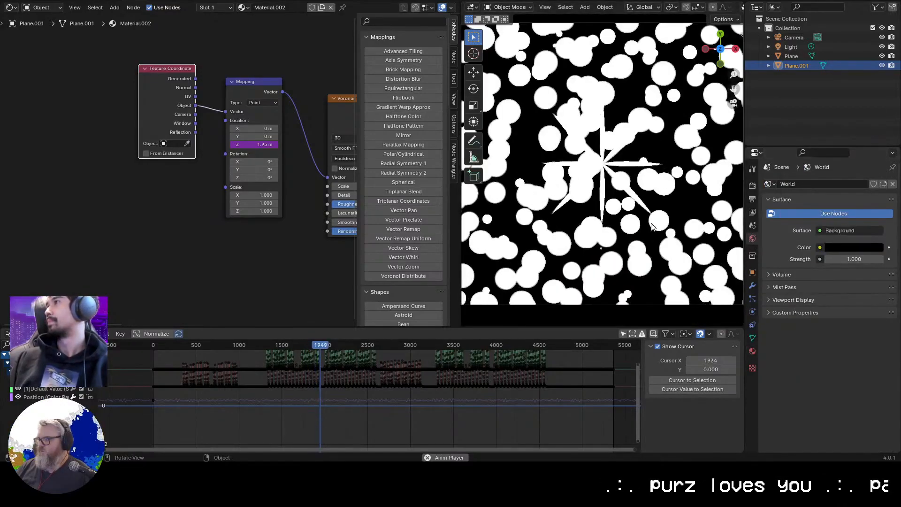
middle_drag(743, 104, 731, 216)
scroll(730, 216, down, 6)
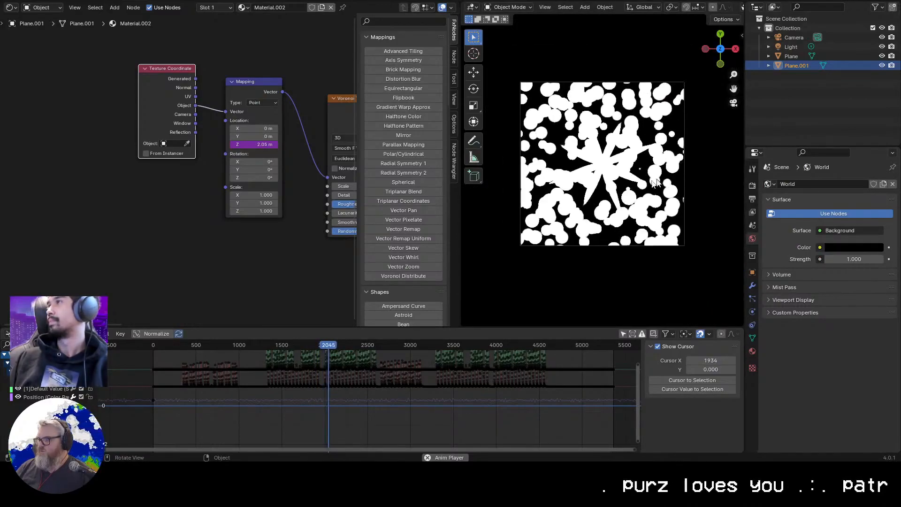
Shrink the Voronoi dots by moving the Color Ramp's black stop to position 0.264, leaving Smoothness at 0
middle_drag(300, 235, 68, 249)
mouse_move(228, 158)
mouse_down()
mouse_move(267, 157)
mouse_move(219, 155)
mouse_up()
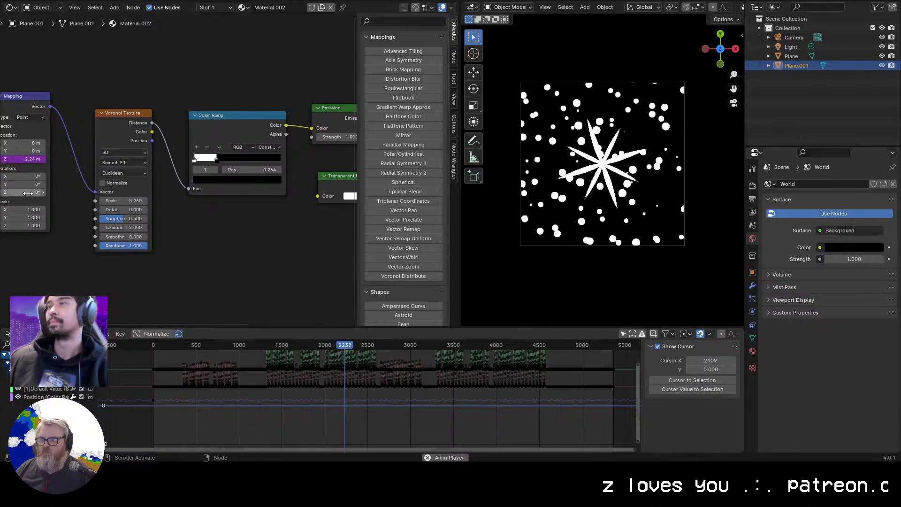
drag(123, 237, 160, 237)
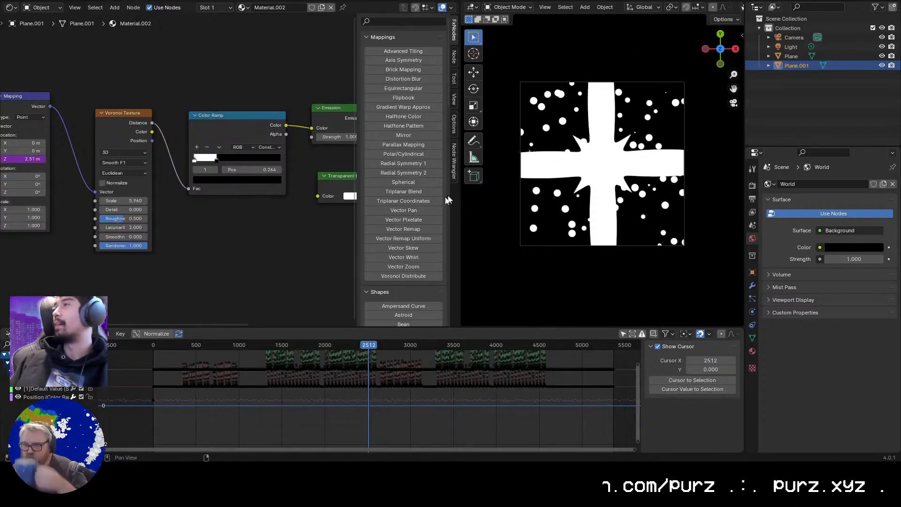
Drive the Mapping node's Rotation Z with the expression #frame/80
middle_drag(253, 247, 343, 262)
drag(111, 213, 63, 212)
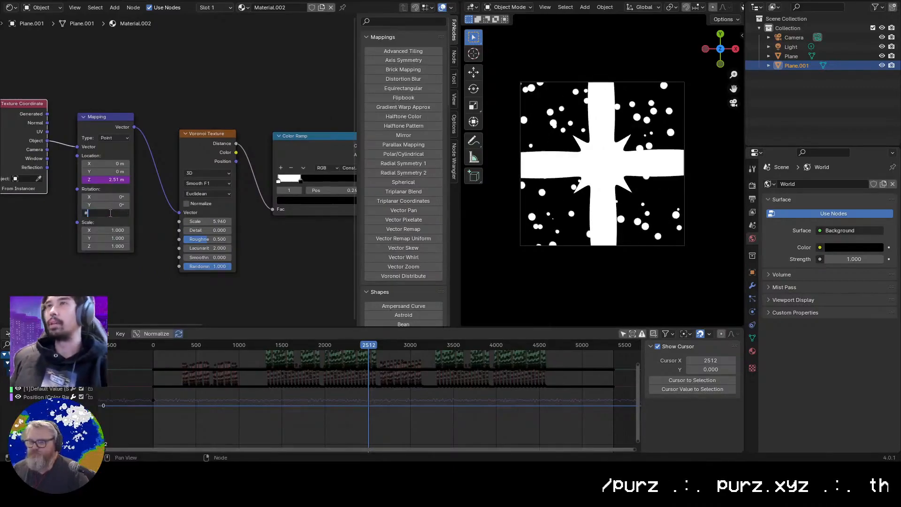
key(Return)
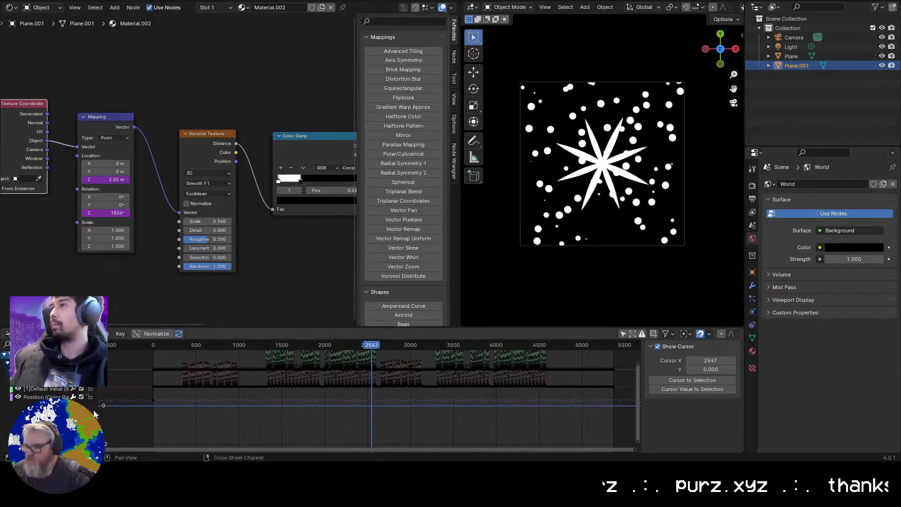
Replace the Graph Editor with the Video Sequencer and set the Drifting_Skyline_v8.wav music strip's volume to 0.007
click(8, 334)
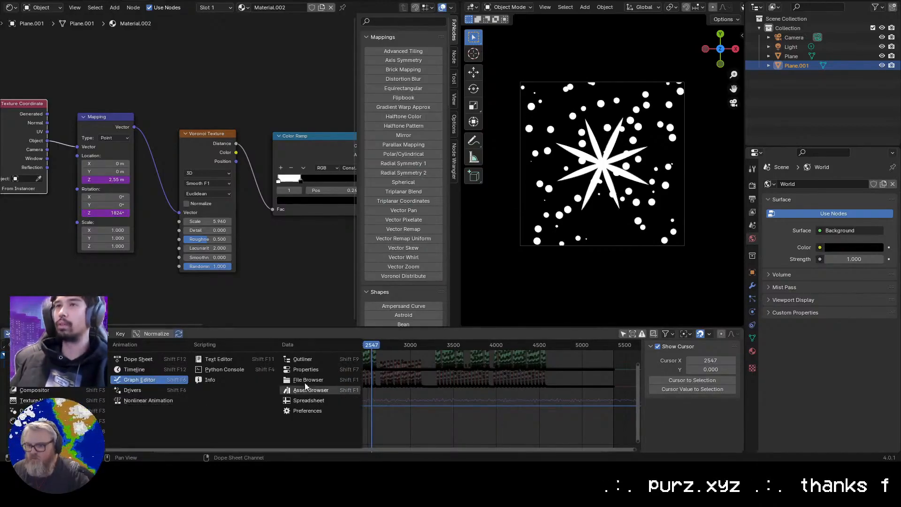
click(33, 431)
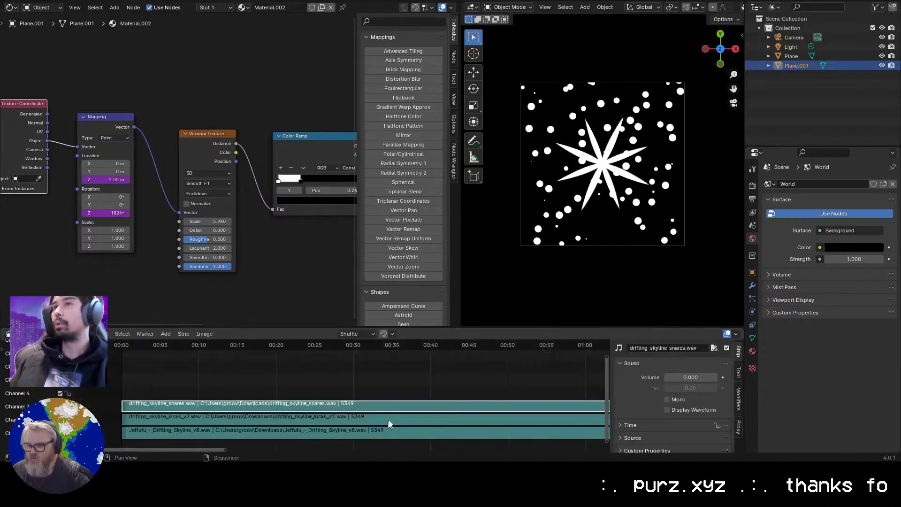
click(262, 433)
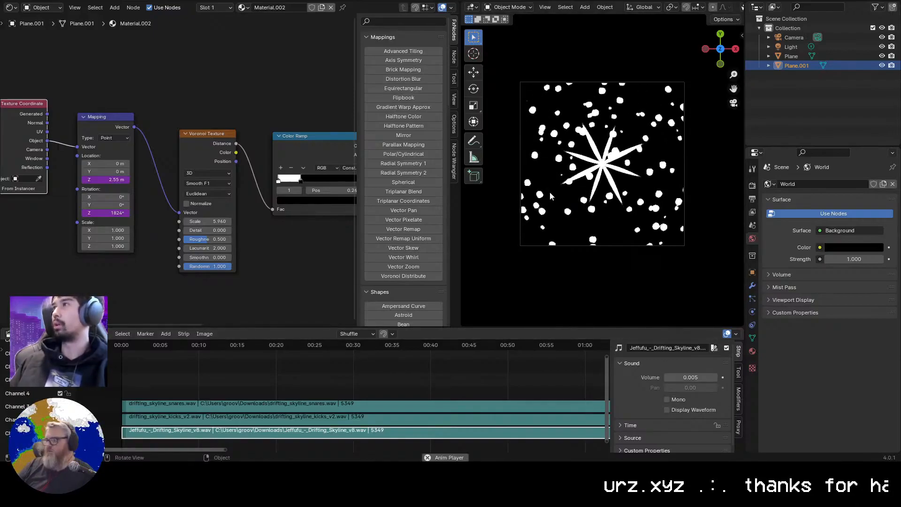
click(687, 378)
text(0.008)
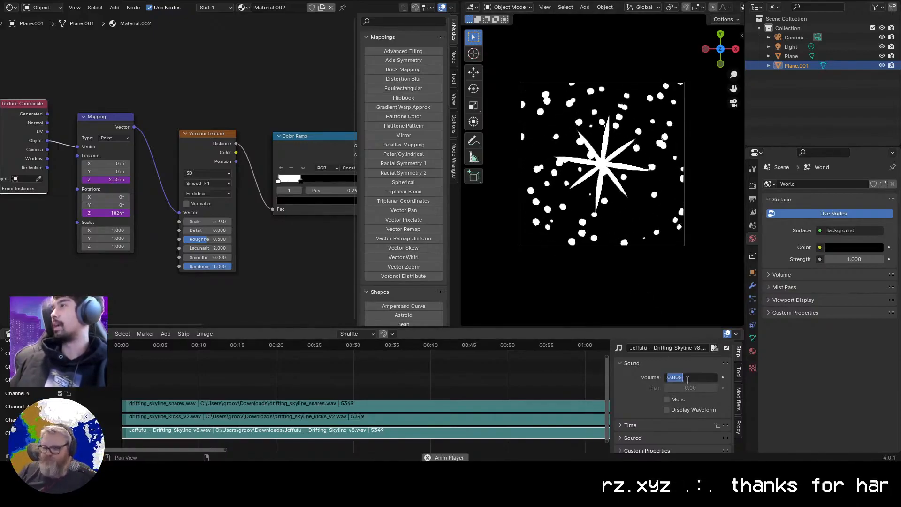
key(Return)
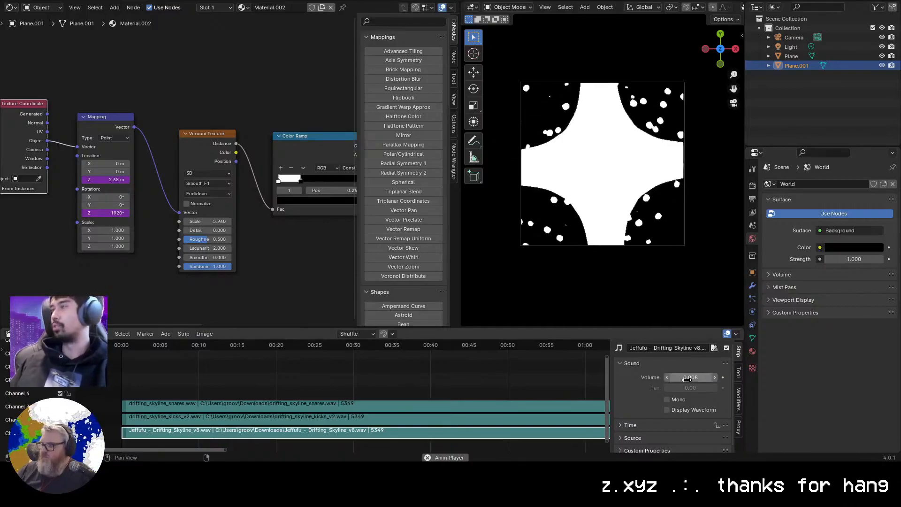
click(686, 378)
text(.007)
key(Return)
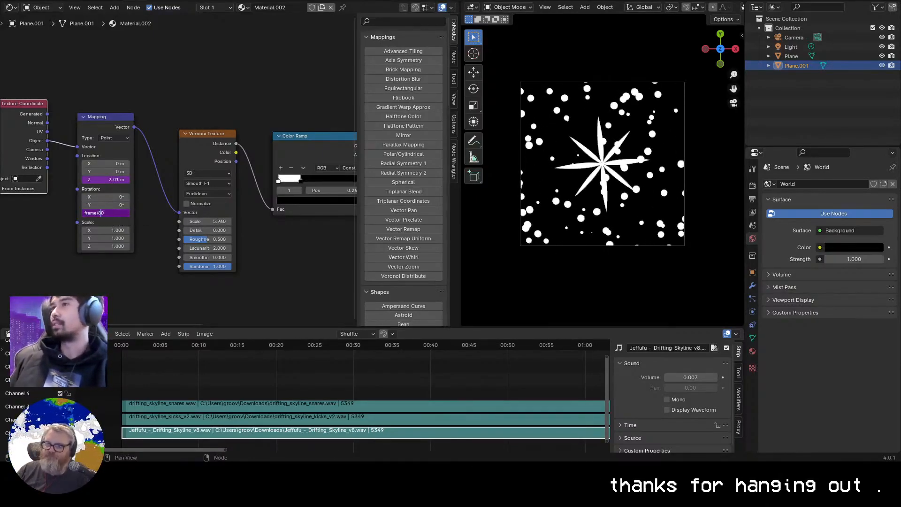
Reverse the Voronoi pattern's spin by changing the Mapping node's Rotation Z driver expression to -frame/80
key(Return)
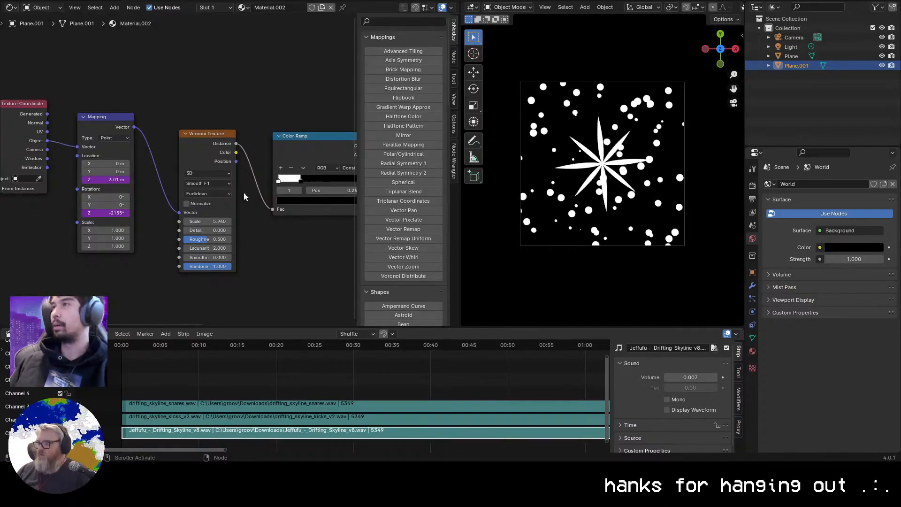
Delete the driver on the Mapping node's Location Z and return to frame 1
key(space)
click(105, 212)
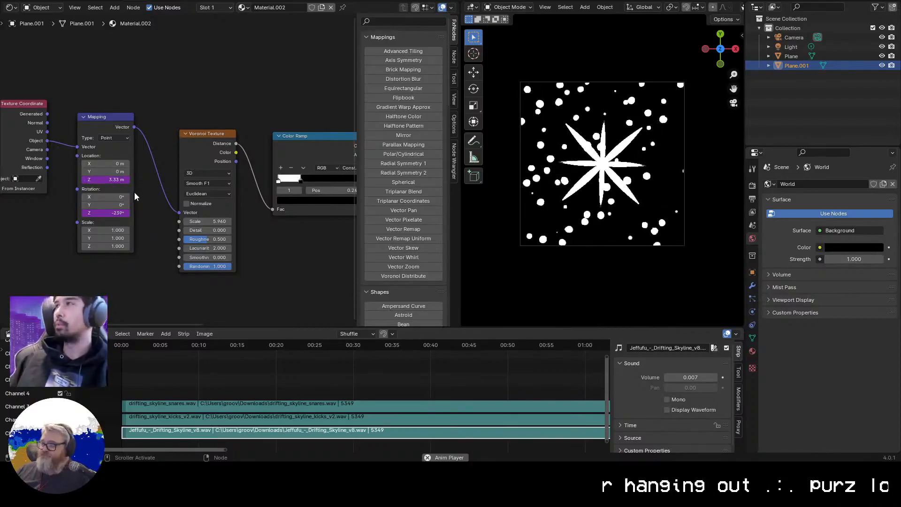
right_click(107, 213)
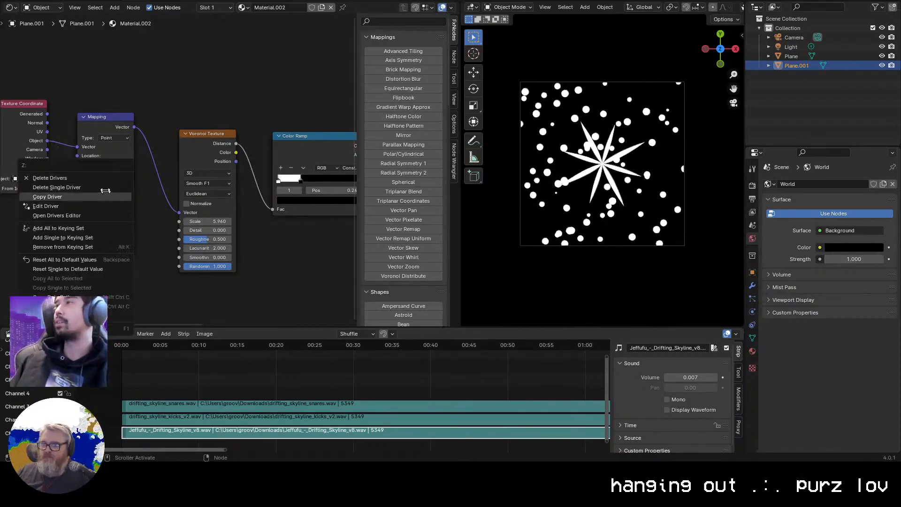
click(77, 186)
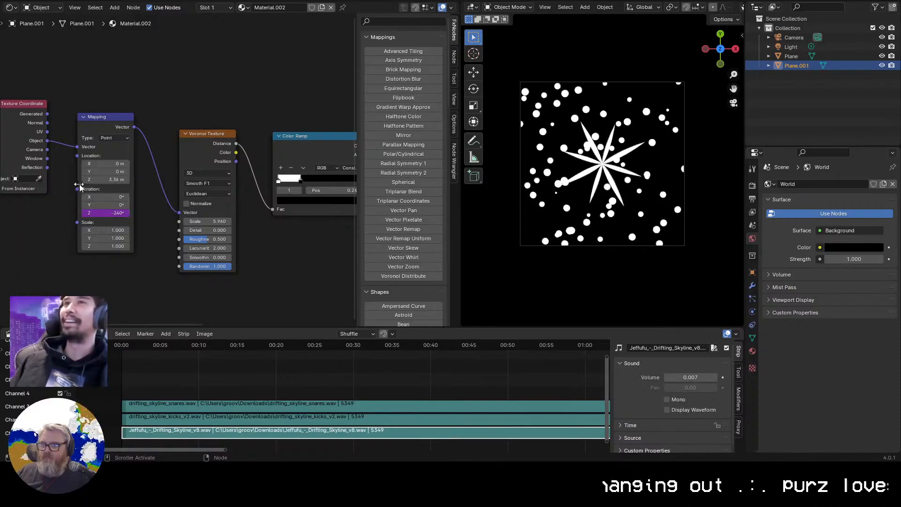
mouse_move(105, 179)
mouse_down()
mouse_move(126, 180)
mouse_move(104, 182)
mouse_up()
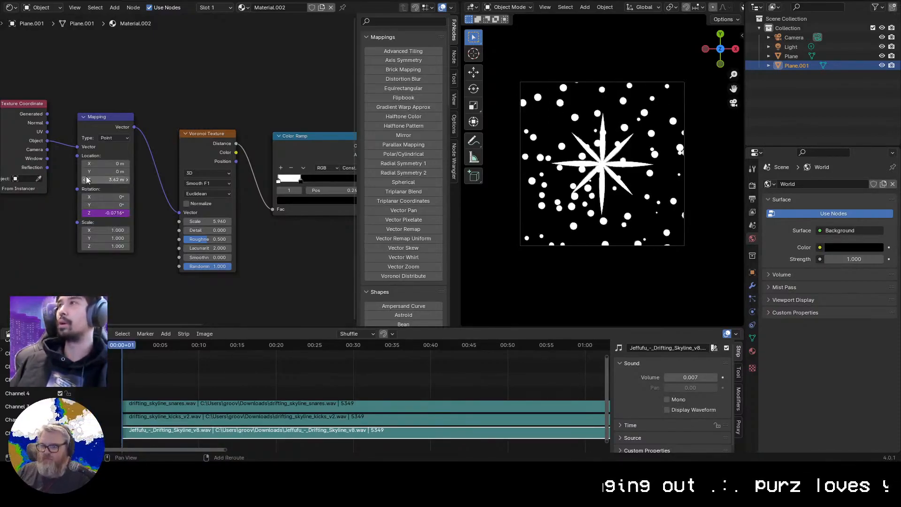
Replace the Video Sequencer with the Graph Editor
click(9, 333)
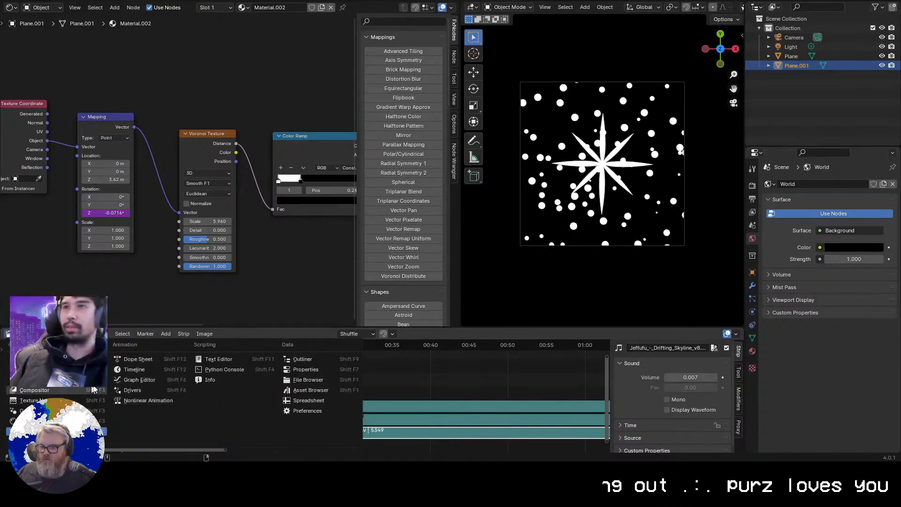
key(Escape)
click(8, 334)
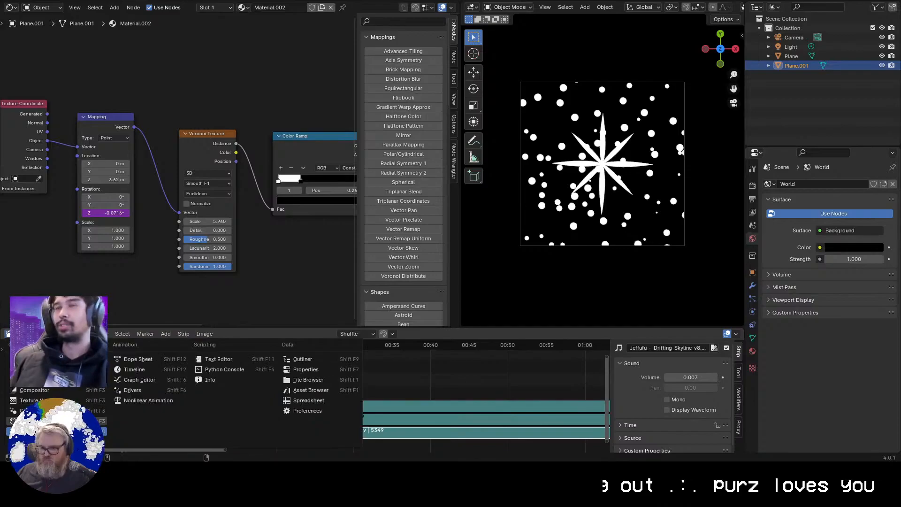
click(160, 380)
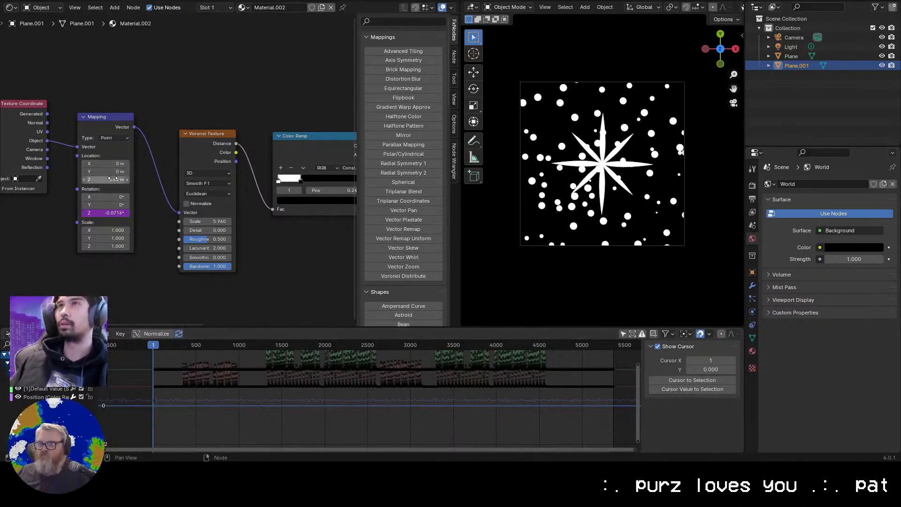
Keyframe only the Mapping node's Location Z at frame 1 and bake drifting_skyline_bass.wav into its curve
key(i)
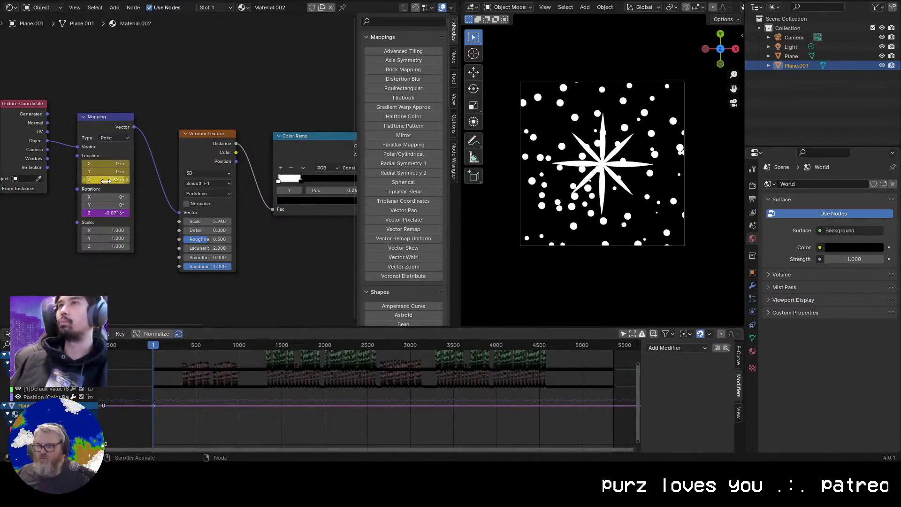
right_click(107, 164)
click(107, 167)
right_click(101, 172)
click(101, 173)
click(56, 380)
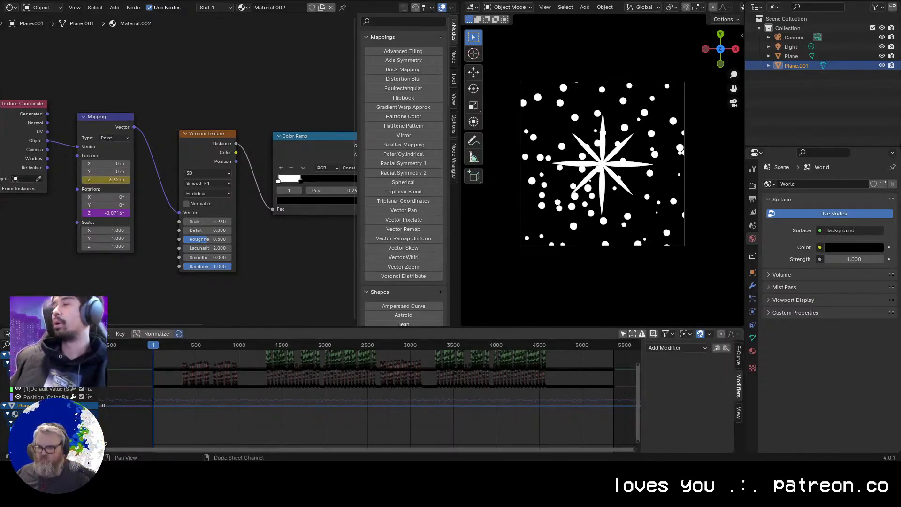
right_click(98, 349)
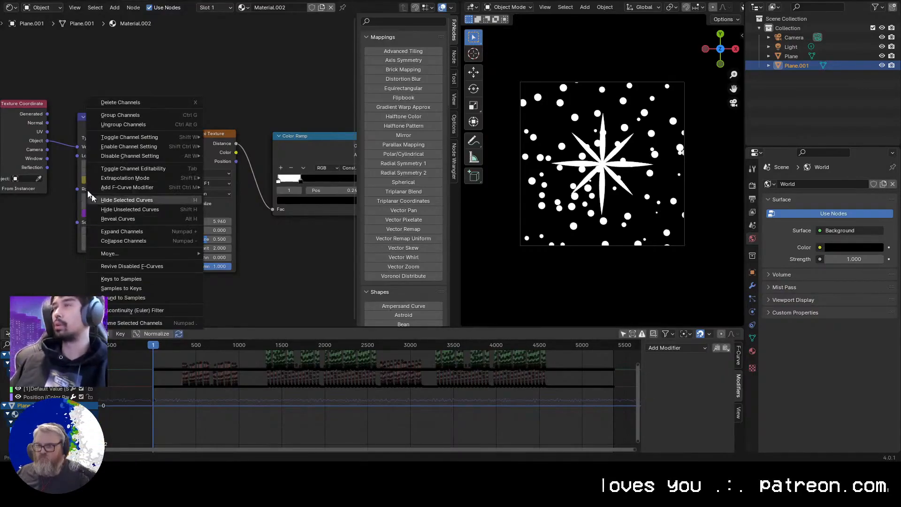
click(125, 298)
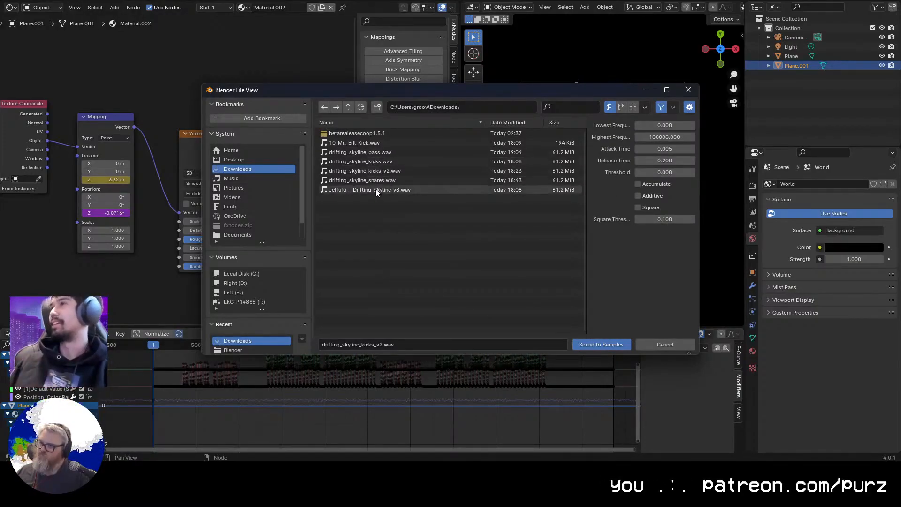
double_click(369, 153)
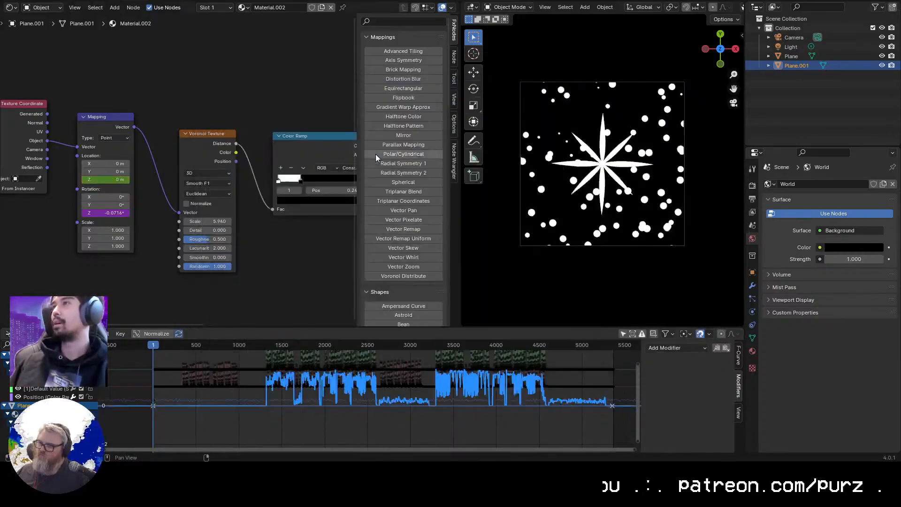
Play the animation from the start of the bass section and set the Voronoi Texture's Scale to 1.610
click(261, 345)
key(space)
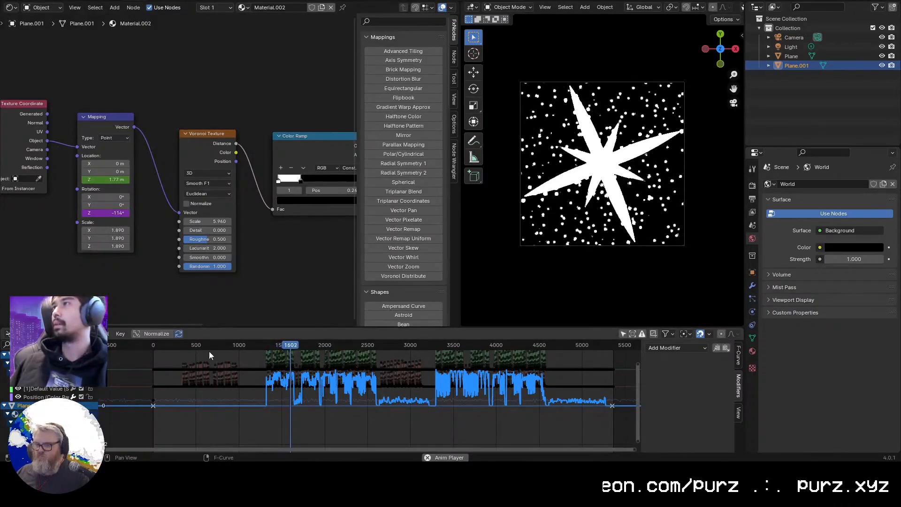
mouse_move(207, 221)
mouse_down()
mouse_move(180, 221)
mouse_move(221, 221)
mouse_move(207, 221)
mouse_up()
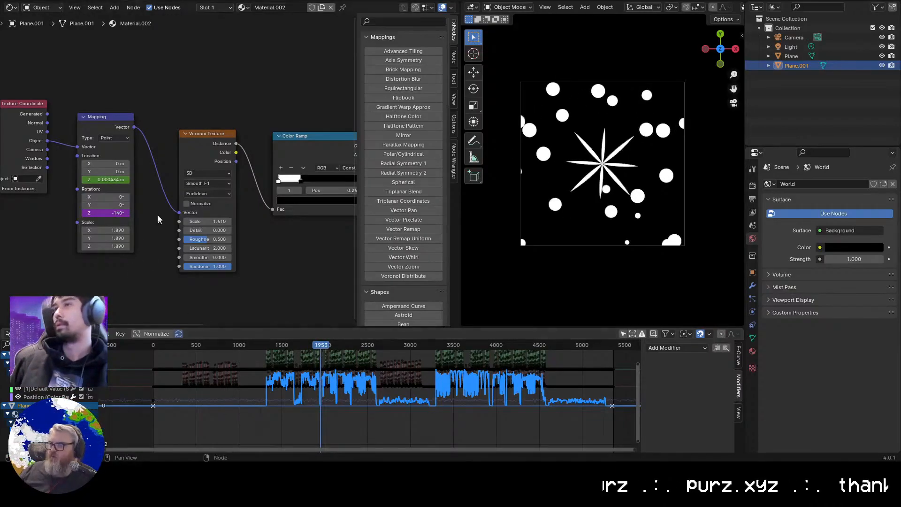
Clear the Mapping node's Location Z keyframes and Rotation Z driver, and reset both values to 0
right_click(108, 180)
click(107, 198)
right_click(108, 196)
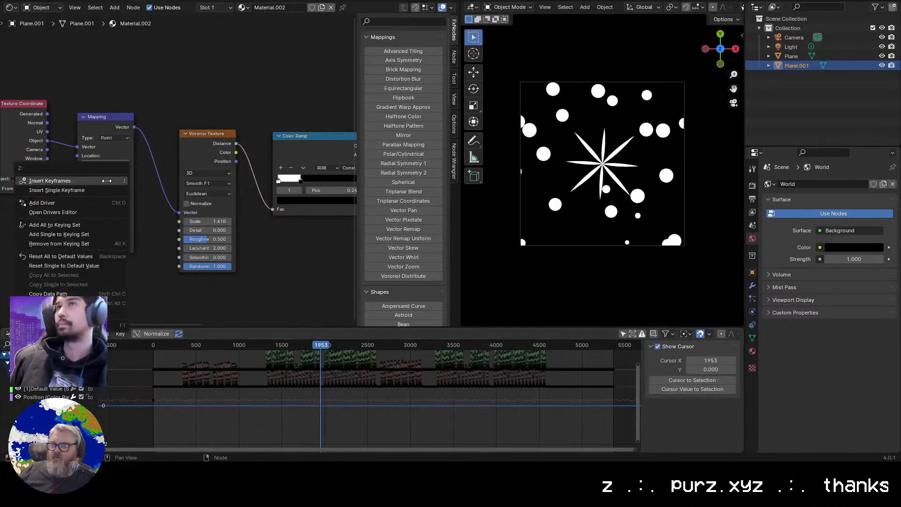
click(127, 180)
key(BackSpace)
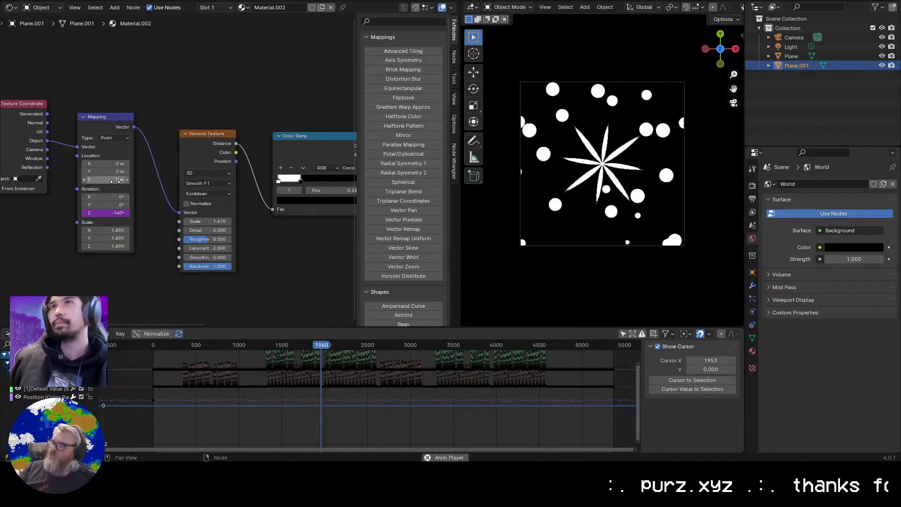
right_click(107, 213)
click(107, 231)
double_click(101, 213)
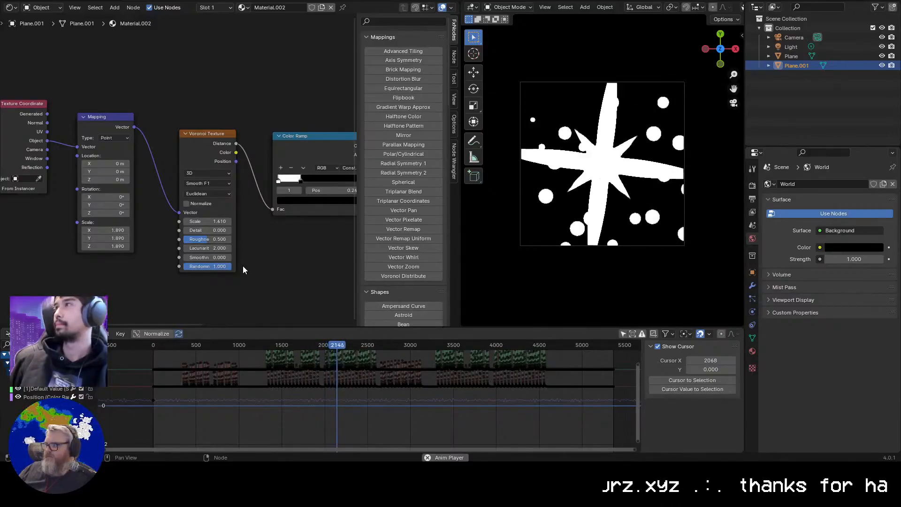
Move the Color Ramp's black stop to about 0.21 and keyframe its position at frame 1
mouse_move(303, 180)
mouse_down()
mouse_move(292, 182)
mouse_move(313, 182)
mouse_up()
drag(313, 212, 282, 291)
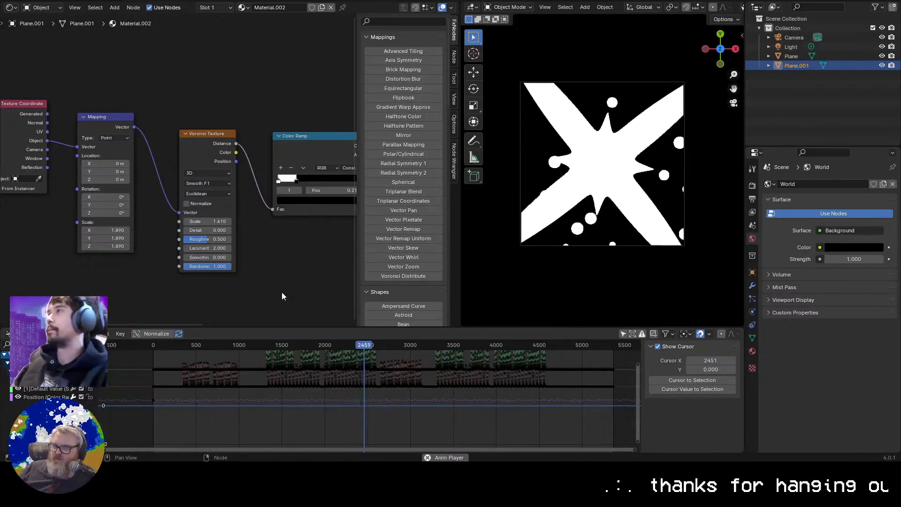
key(Escape)
key(i)
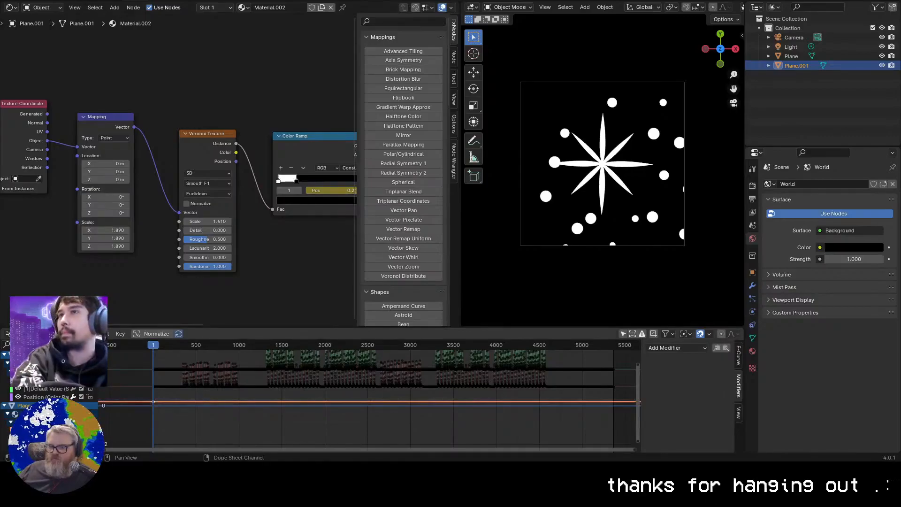
Bake drifting_skyline_bass.wav into the Color Ramp stop's position curve and preview the bass section
click(96, 334)
click(138, 297)
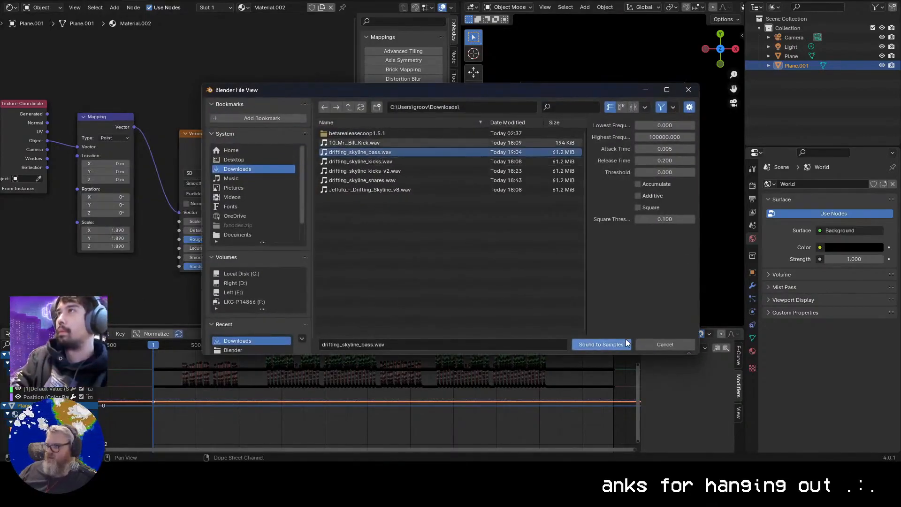
click(601, 345)
click(261, 345)
key(space)
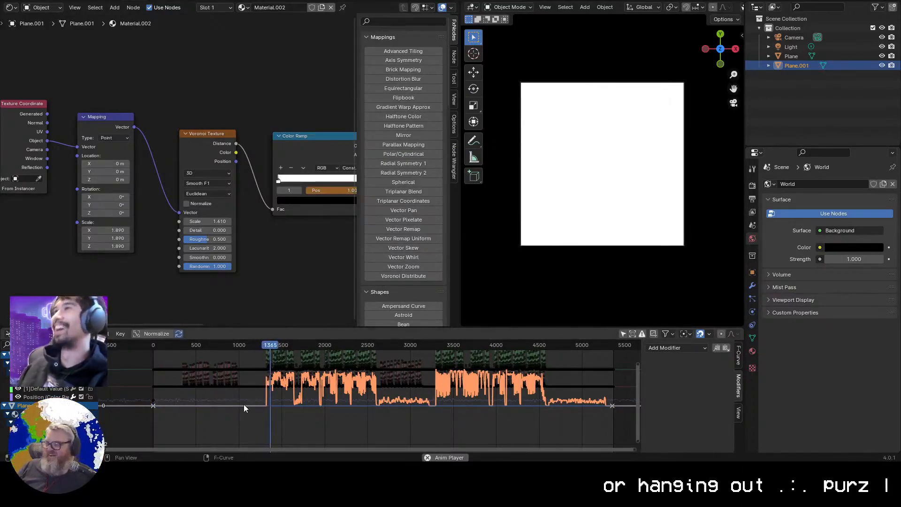
key(space)
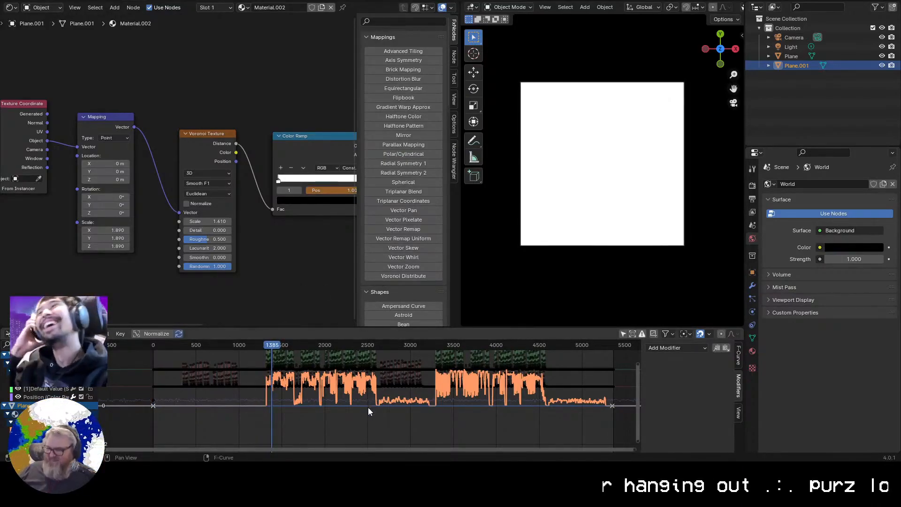
Convert the baked position curve's samples to keys and scale them down slightly along the value axis
right_click(94, 397)
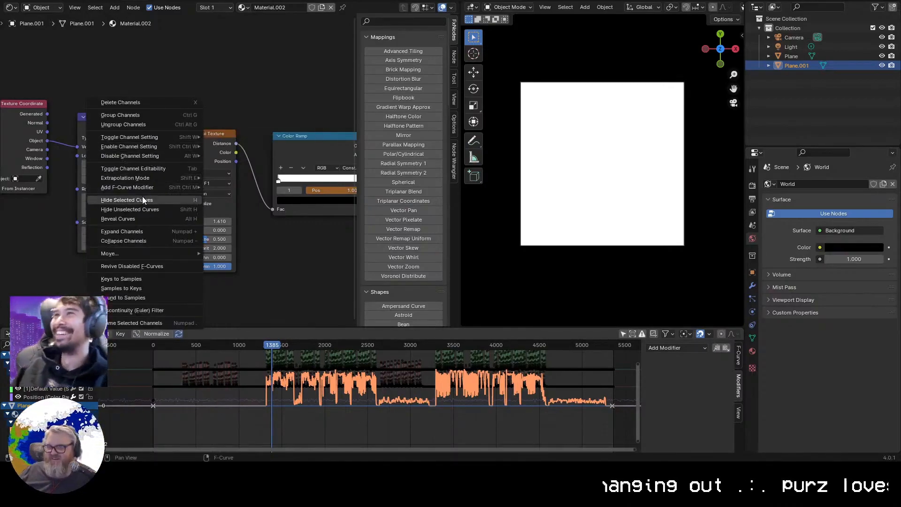
click(141, 288)
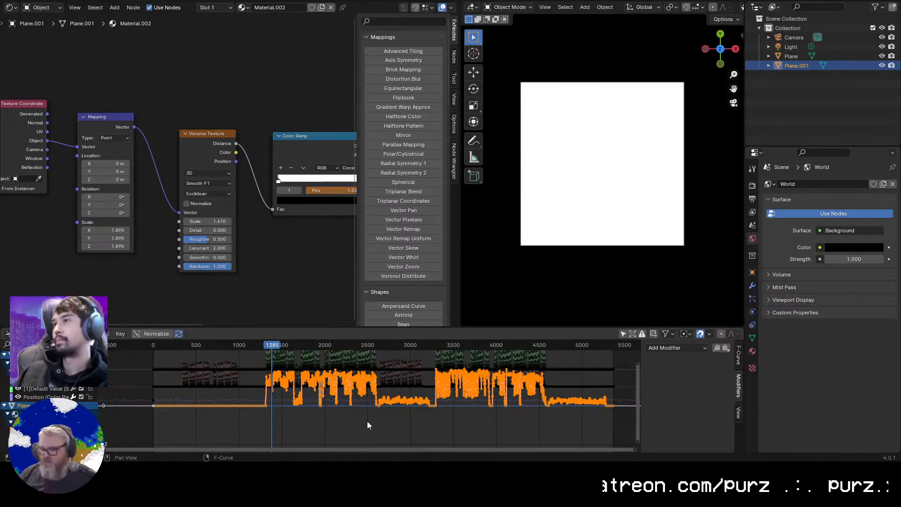
key(s)
key(y)
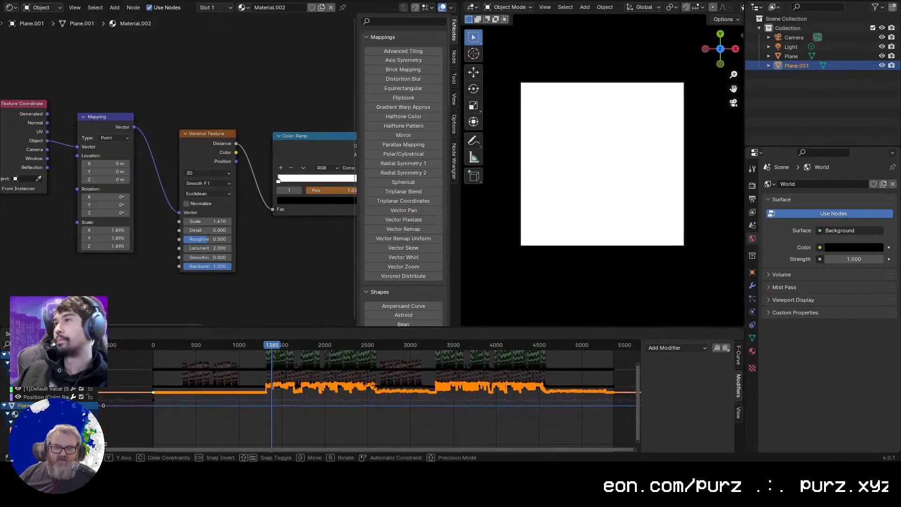
click(347, 391)
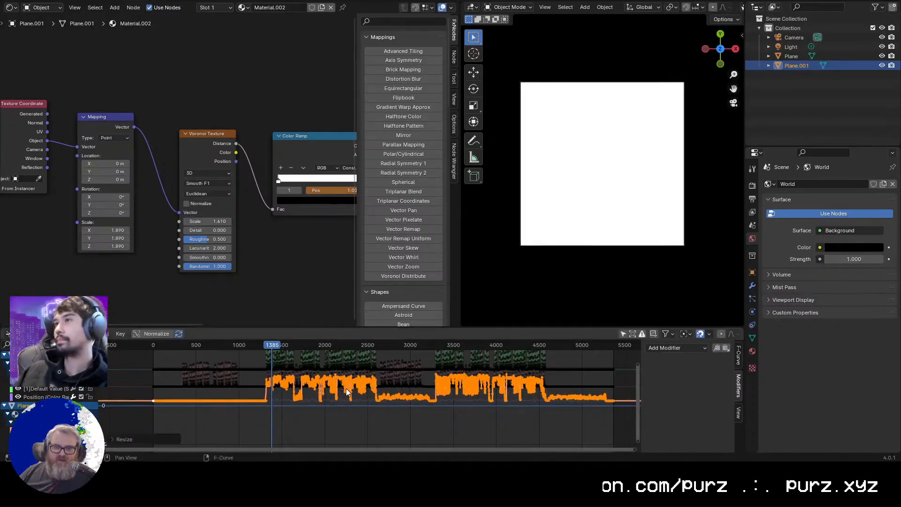
Shift the position keys down to a near-zero baseline and compress them vertically to about half their height
key(g)
key(y)
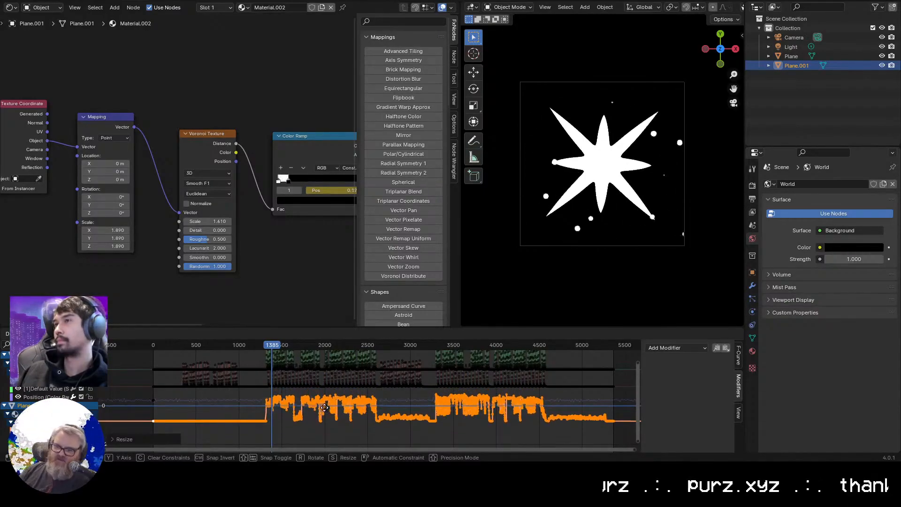
click(321, 393)
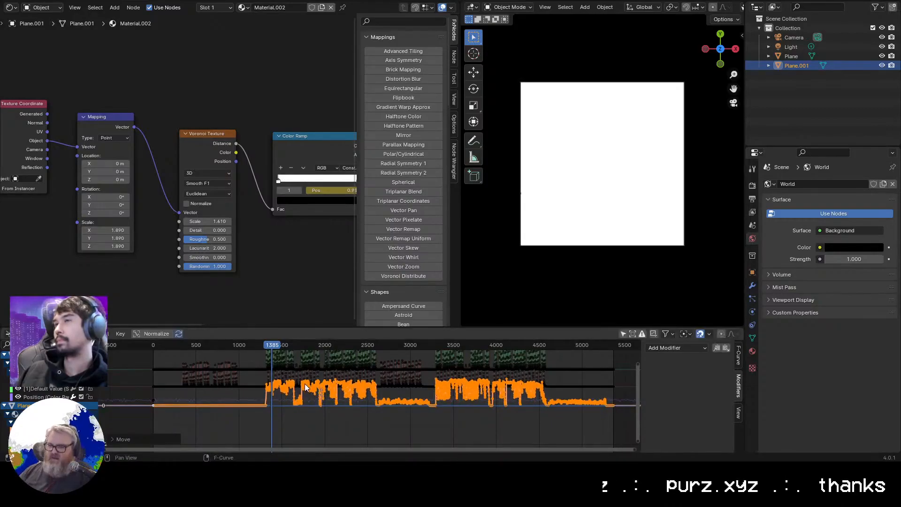
key(s)
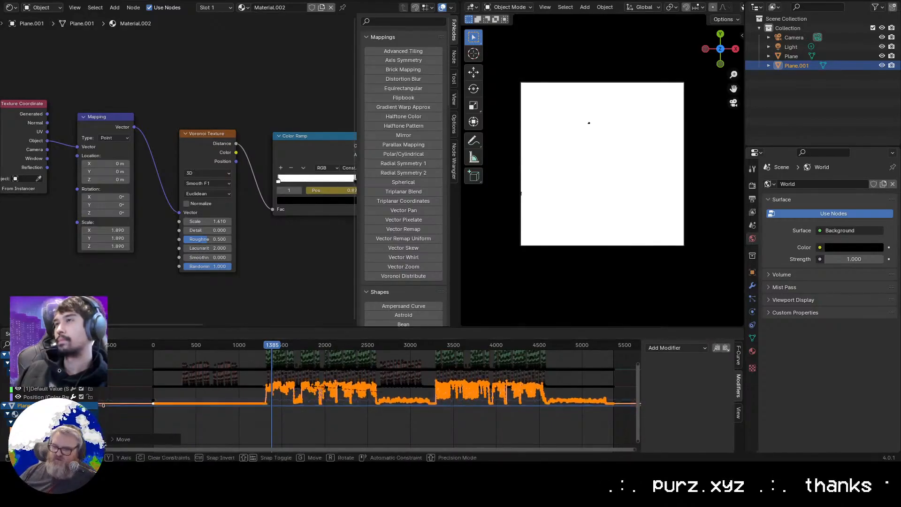
key(Escape)
key(s)
key(y)
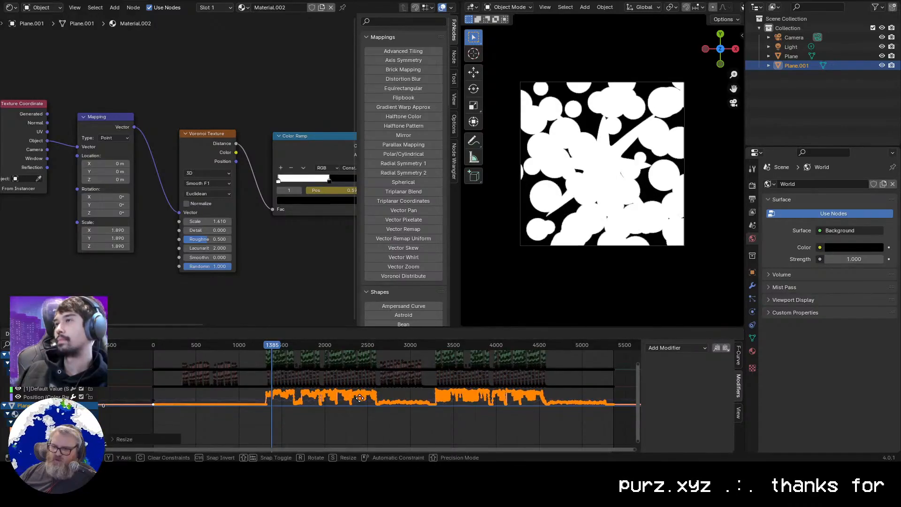
key(Escape)
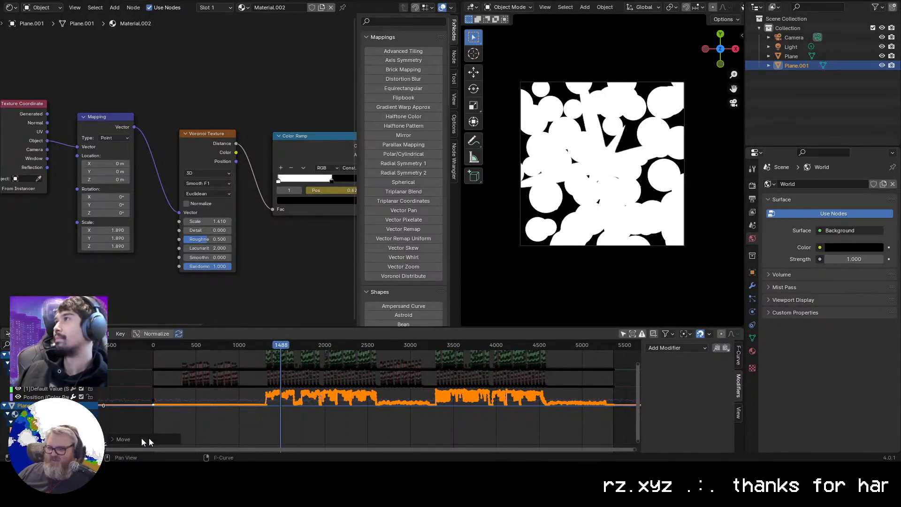
Replace the Graph Editor with the Video Sequencer, set the Drifting_Skyline_v8.wav music strip's volume to 0.1, and play the animation
click(99, 333)
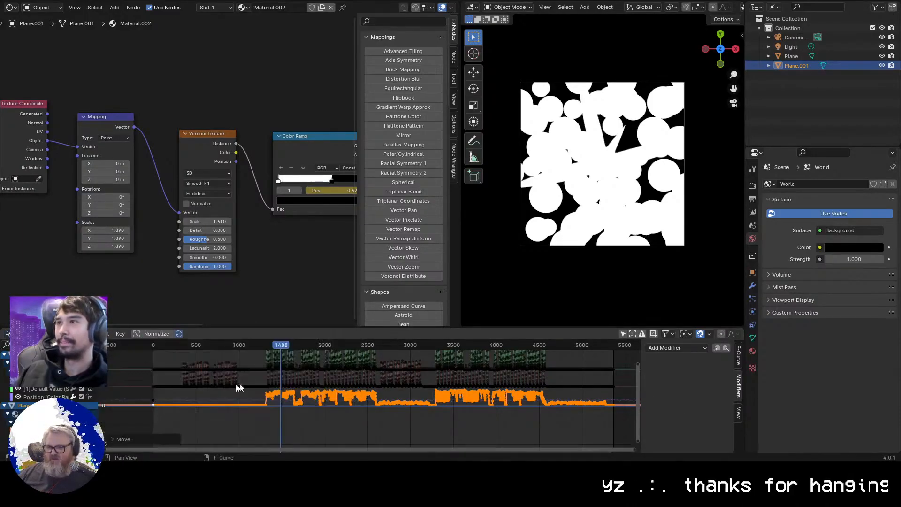
click(7, 333)
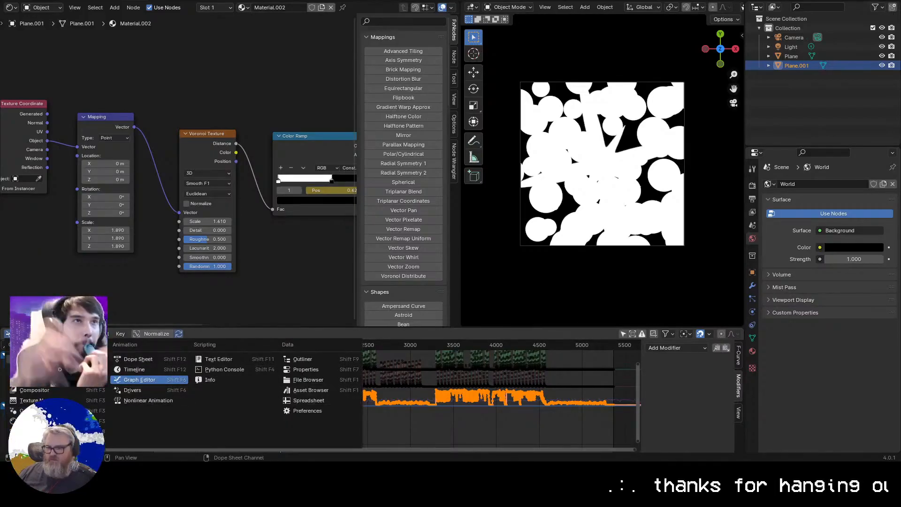
click(32, 431)
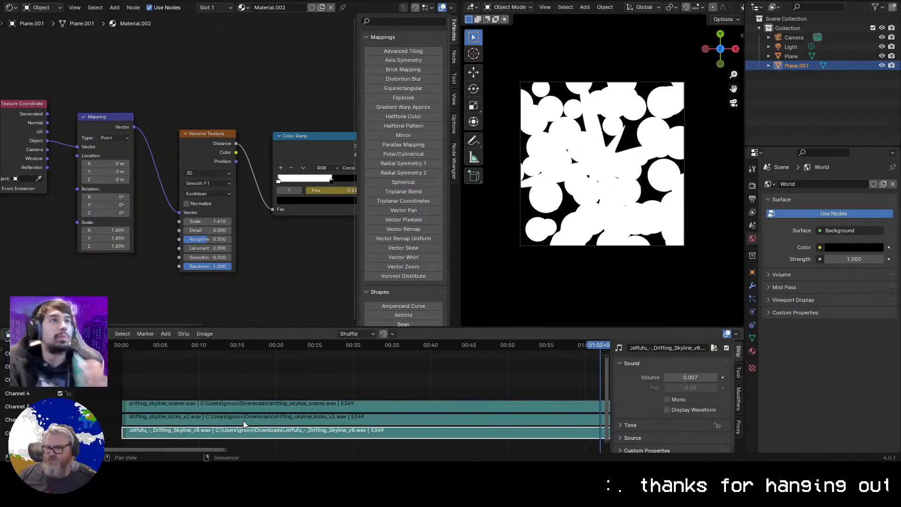
click(690, 374)
text(.1)
key(Return)
key(space)
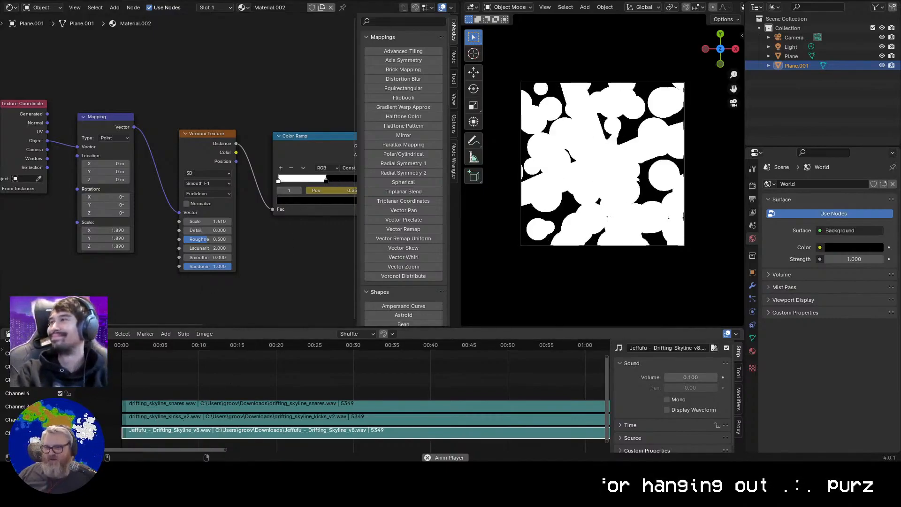
Bring back the Graph Editor in place of the sequencer and compress the position keys vertically to about half their height
click(8, 334)
click(214, 373)
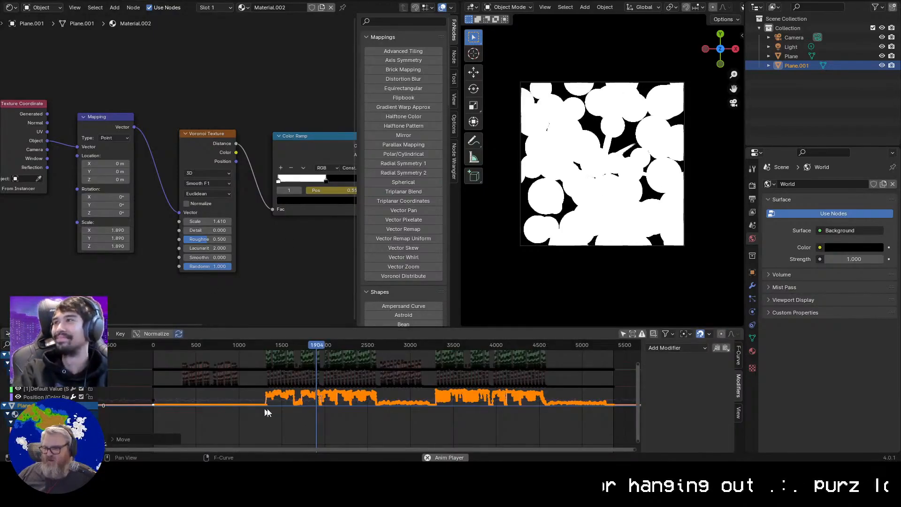
key(s)
key(y)
click(370, 400)
key(space)
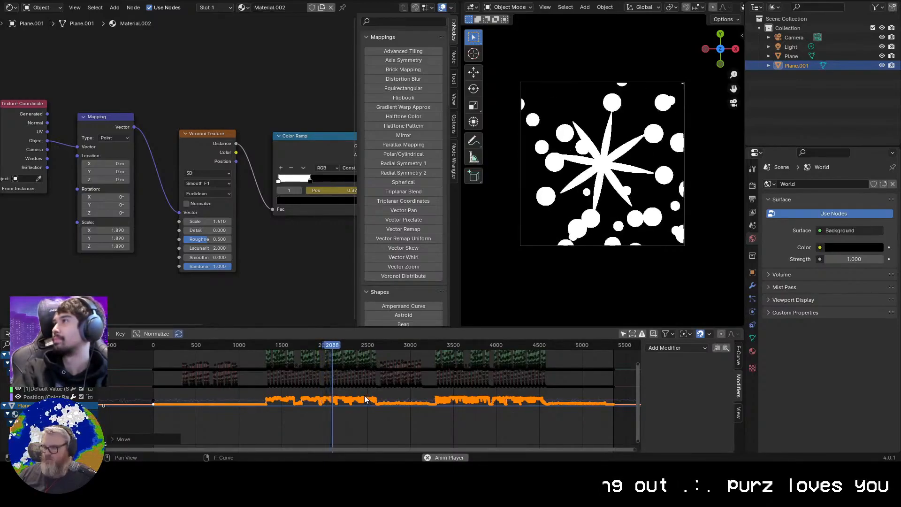
Stretch the position keys vertically again so the curve regains most of its former height
key(space)
key(s)
key(y)
click(355, 393)
drag(355, 393, 354, 390)
key(space)
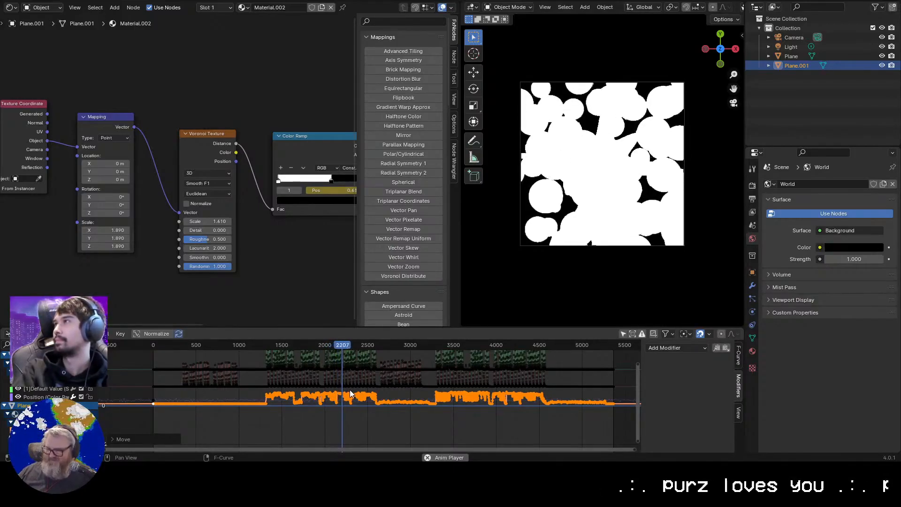
Scale the position keys slightly taller along the value axis and shift the whole curve down a little
key(s)
key(y)
click(333, 380)
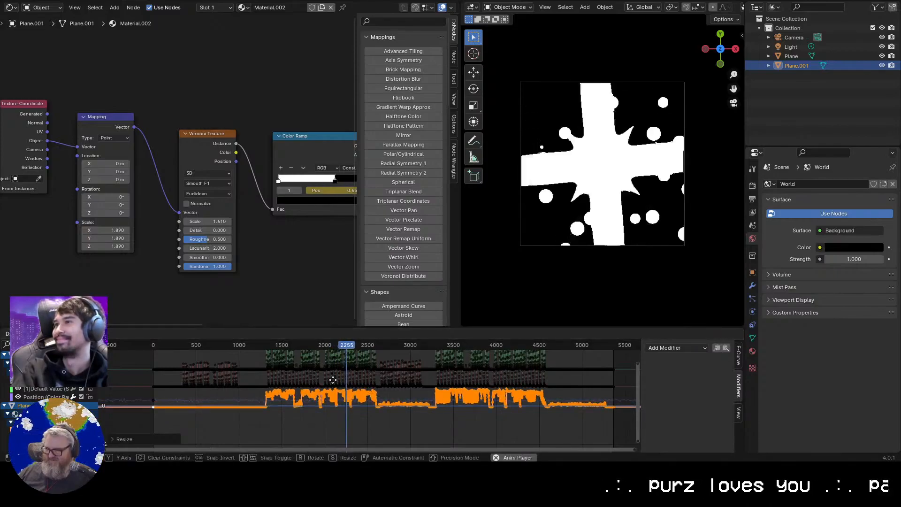
key(g)
click(334, 377)
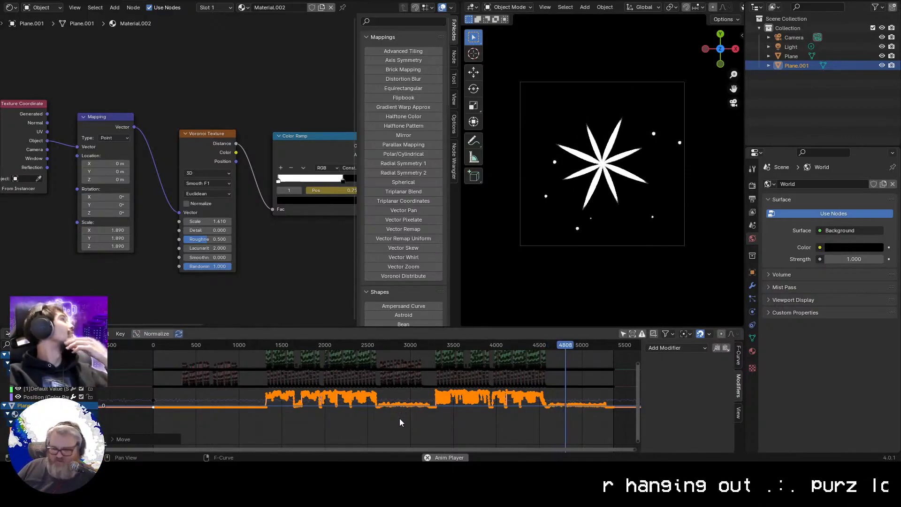
click(346, 401)
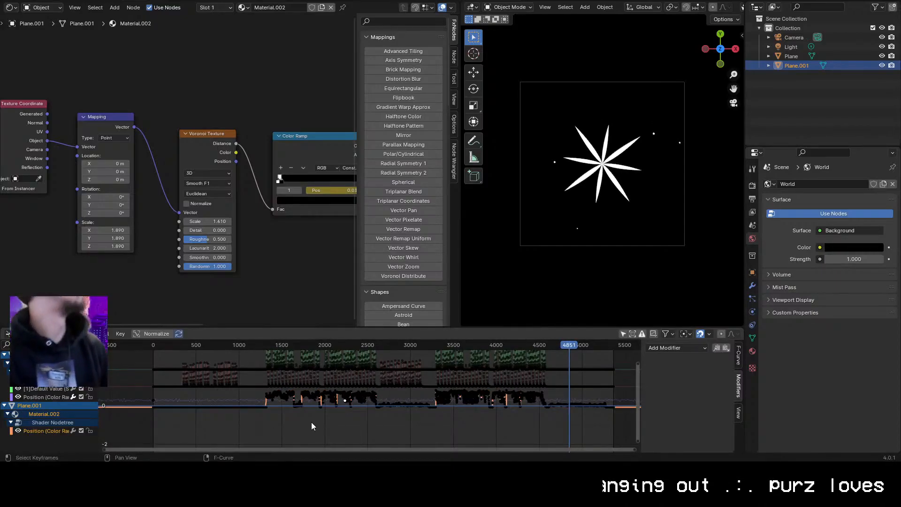
double_click(36, 430)
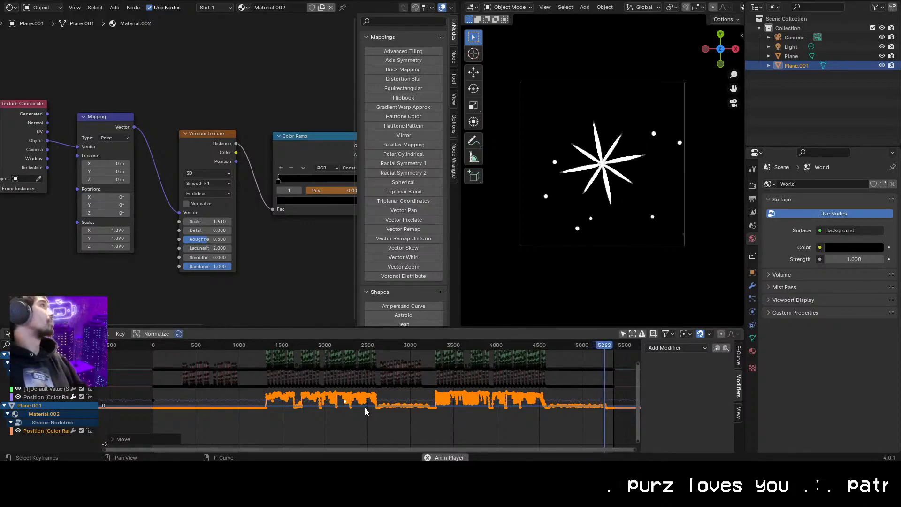
Play briefly from about frame 3292, at the start of the second bass section, with the planes seen from an angle
middle_drag(629, 285, 606, 226)
click(430, 345)
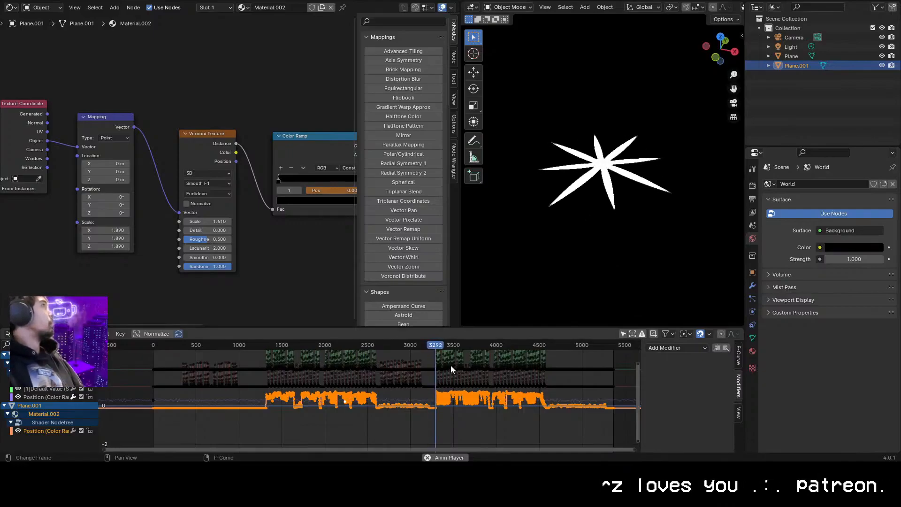
key(space)
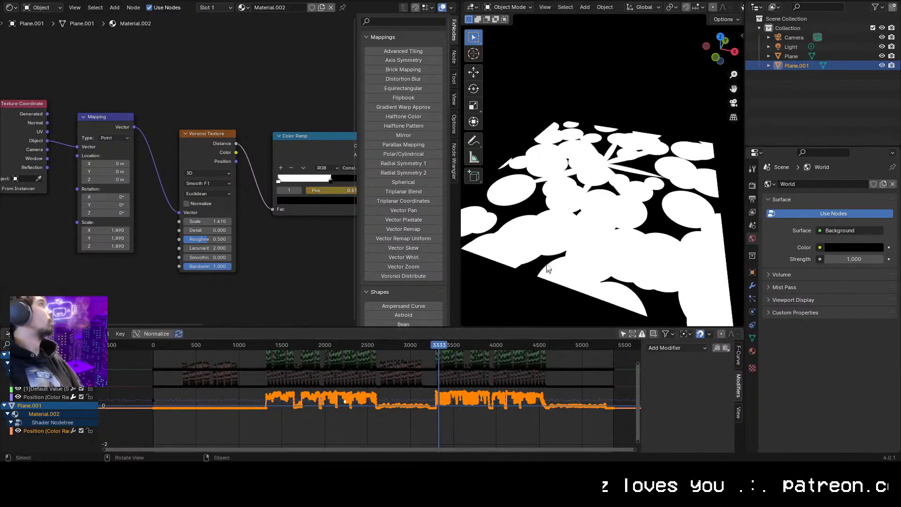
Add a mesh circle at the scene's centre and give it a new material
key(shift+a)
mouse_move(579, 228)
click(607, 247)
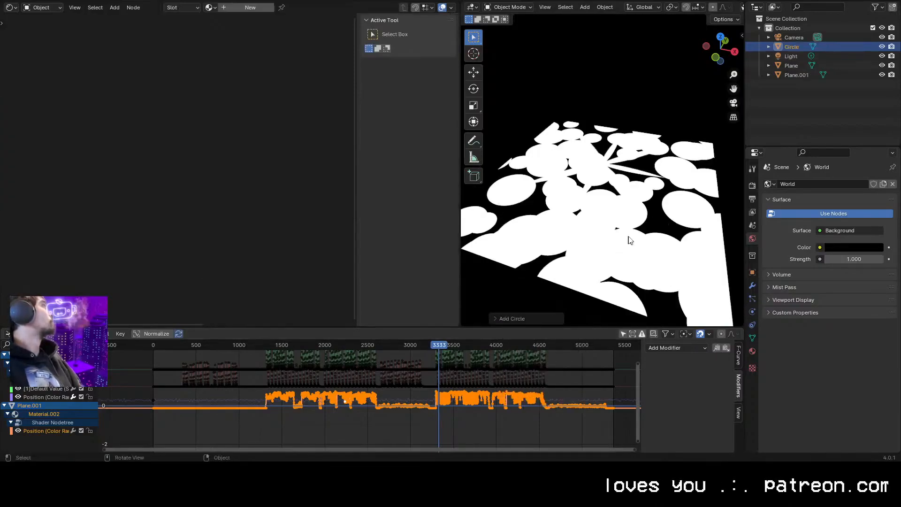
click(751, 350)
click(794, 224)
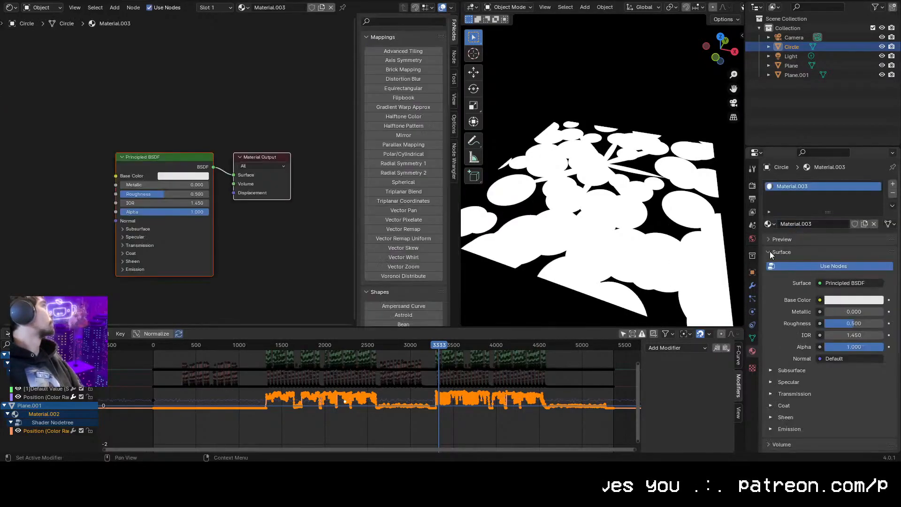
click(840, 300)
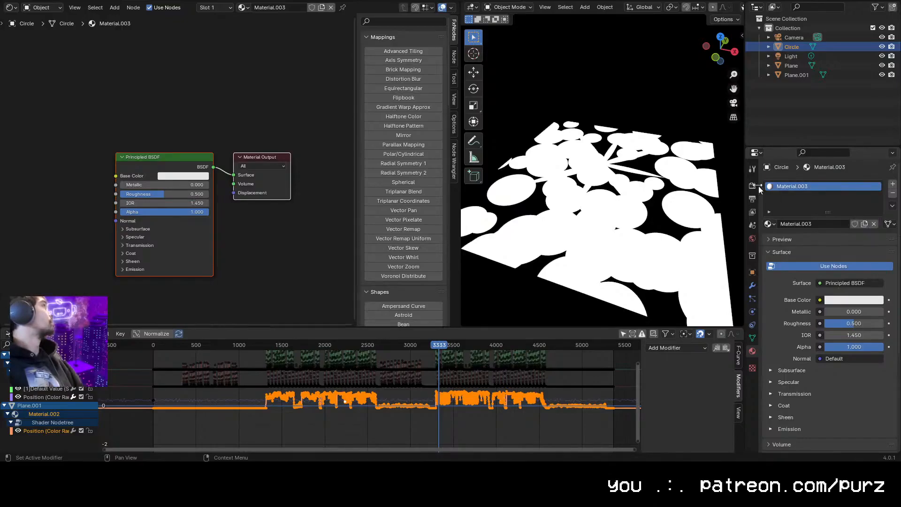
right_click(790, 49)
click(734, 115)
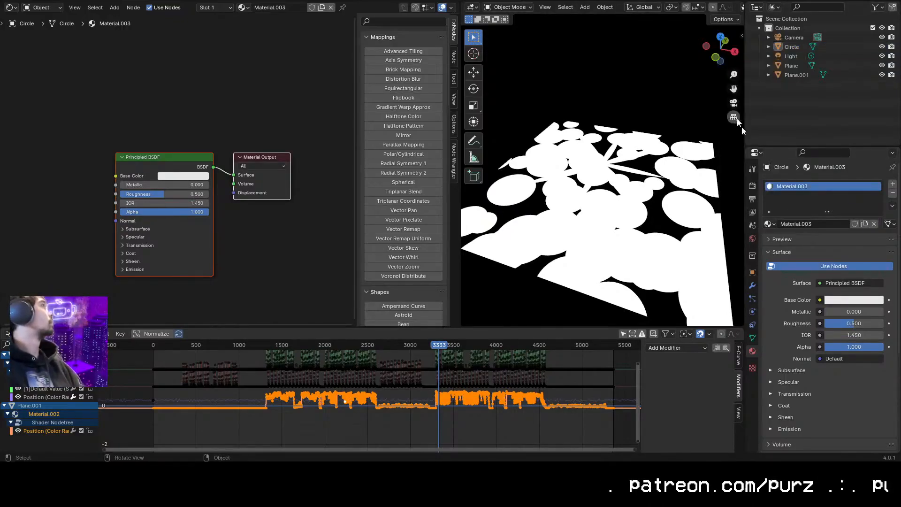
click(797, 75)
scroll(666, 155, down, 5)
key(g)
key(z)
right_click(666, 155)
click(791, 47)
key(g)
click(671, 185)
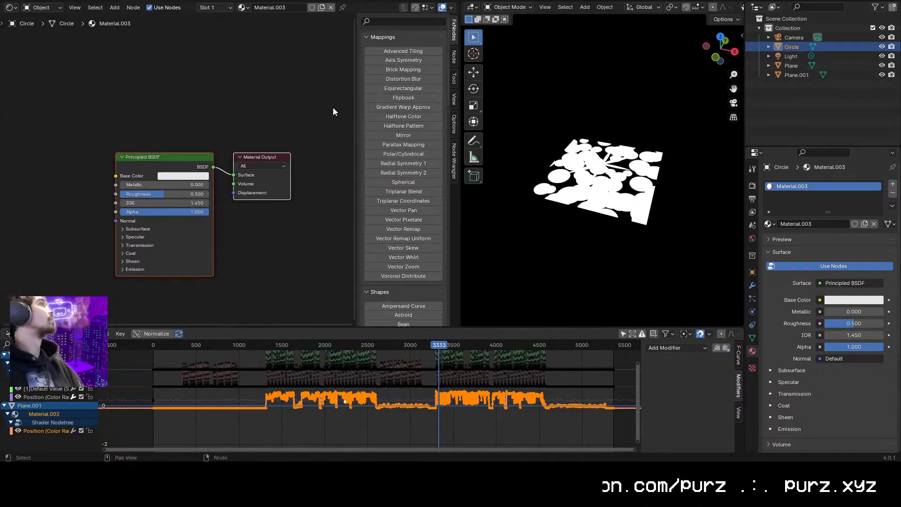
Widen the 3D viewport and delete the circle object
drag(461, 99, 315, 99)
middle_drag(587, 150, 618, 191)
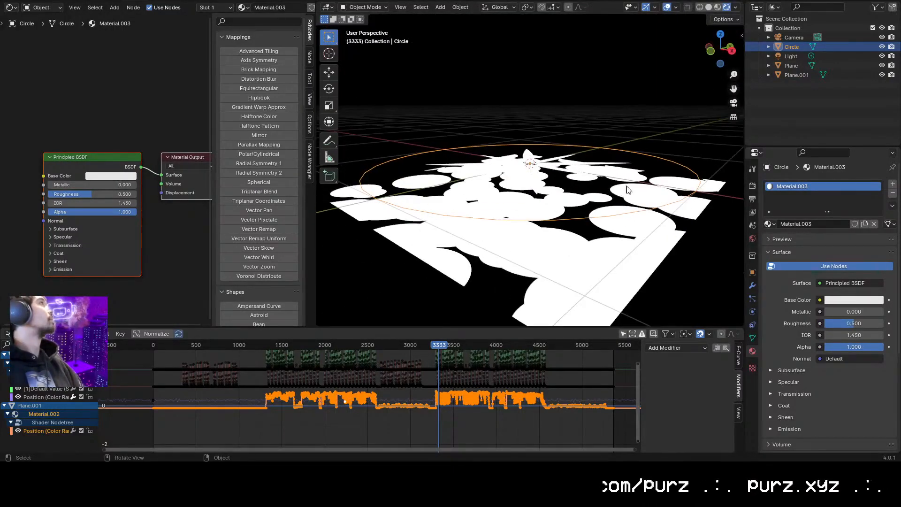
right_click(792, 47)
click(754, 65)
Add an Ico Sphere at the scene's centre and flatten it along Z into a disc
key(shift+a)
mouse_move(587, 105)
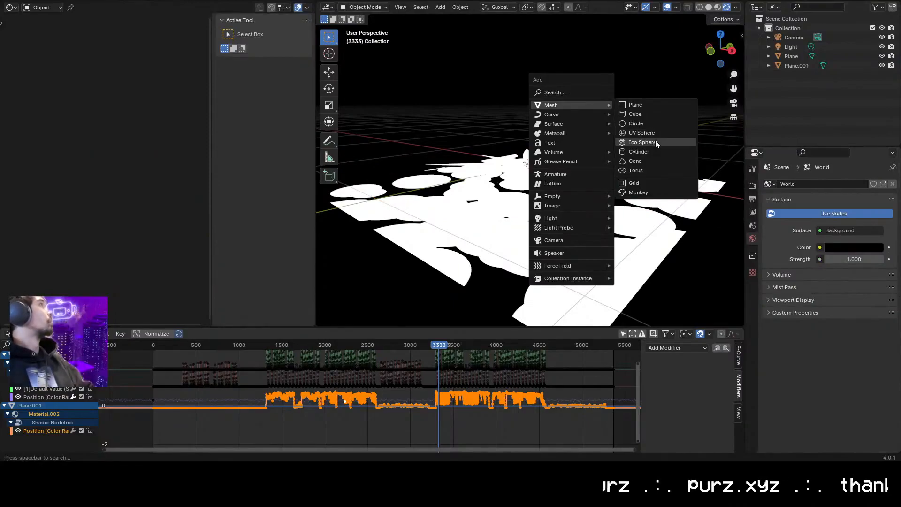
click(655, 142)
key(s)
Add a Subdivision Surface modifier with level 3 to the flattened icosphere and hide the viewport overlays
click(752, 286)
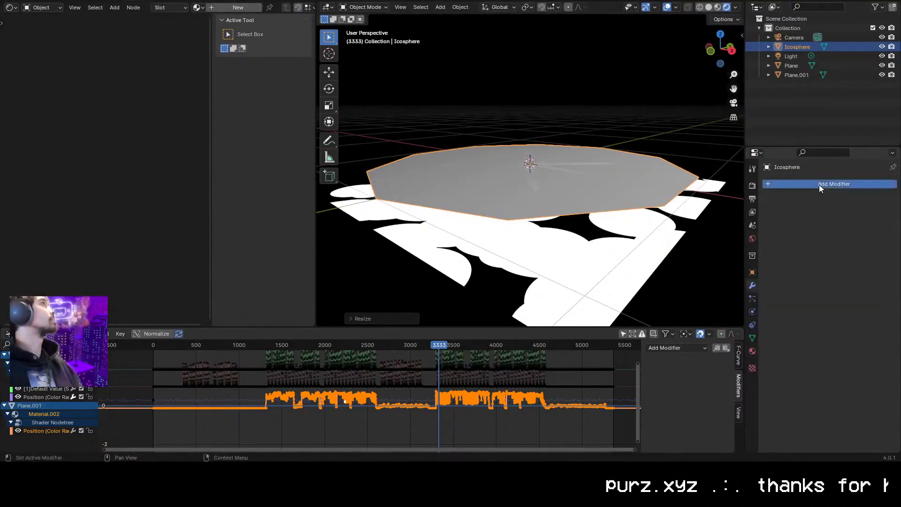
click(821, 185)
mouse_move(770, 240)
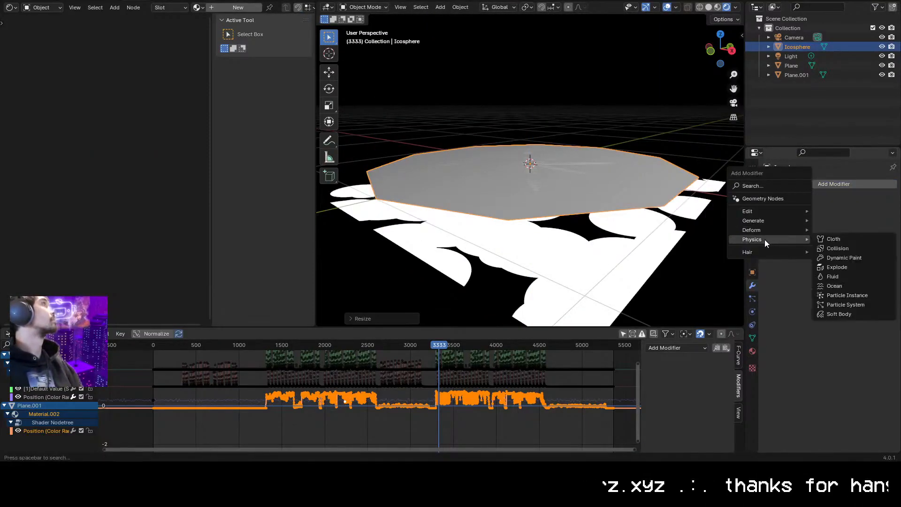
mouse_move(773, 221)
click(840, 344)
key(ctrl+3)
middle_drag(539, 164, 536, 141)
click(582, 190)
click(666, 7)
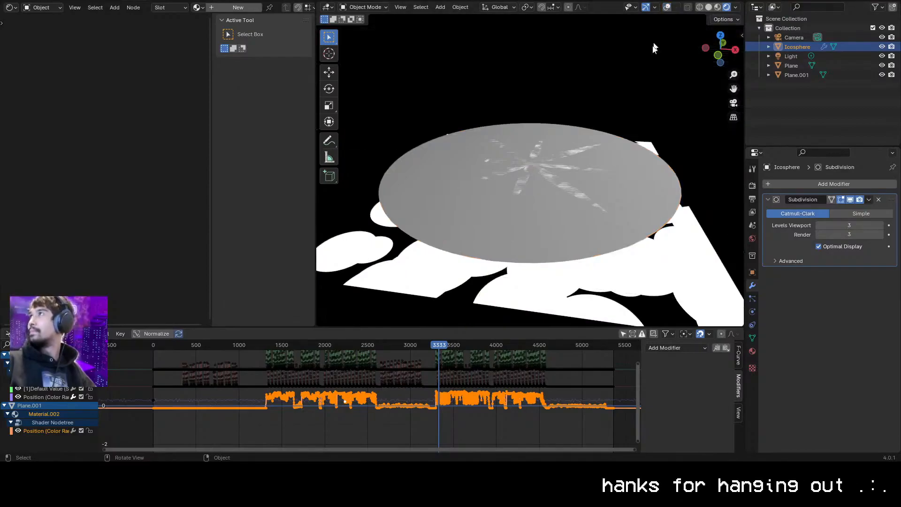
Give the icosphere disc a new material with a black base color
click(752, 351)
click(834, 224)
click(835, 299)
drag(877, 174, 877, 242)
Lower the black disc along Z so it sits between the star plane and the Voronoi dot plane
middle_drag(589, 110, 640, 143)
key(x)
click(882, 47)
key(g)
key(z)
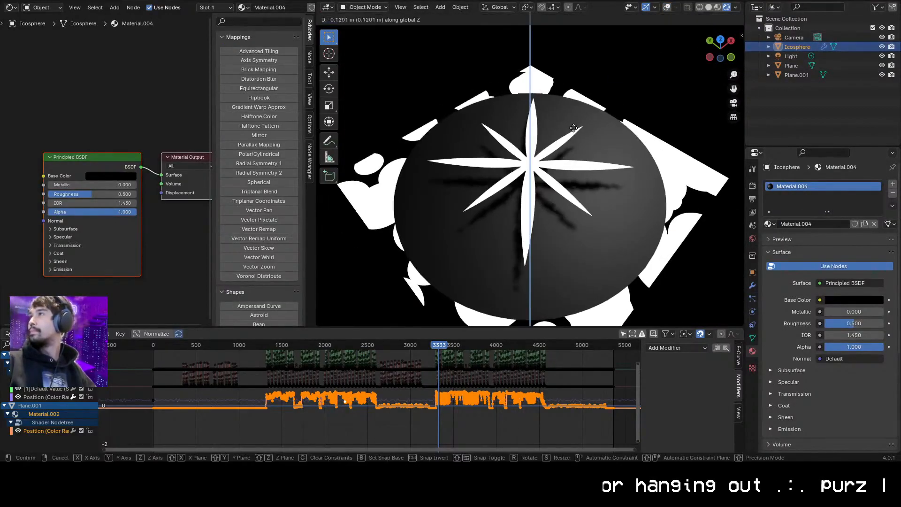
click(634, 123)
Change the disc material's surface shader to Diffuse BSDF and play the animation through the camera view
click(827, 284)
click(777, 87)
key(KP_0)
click(680, 130)
key(space)
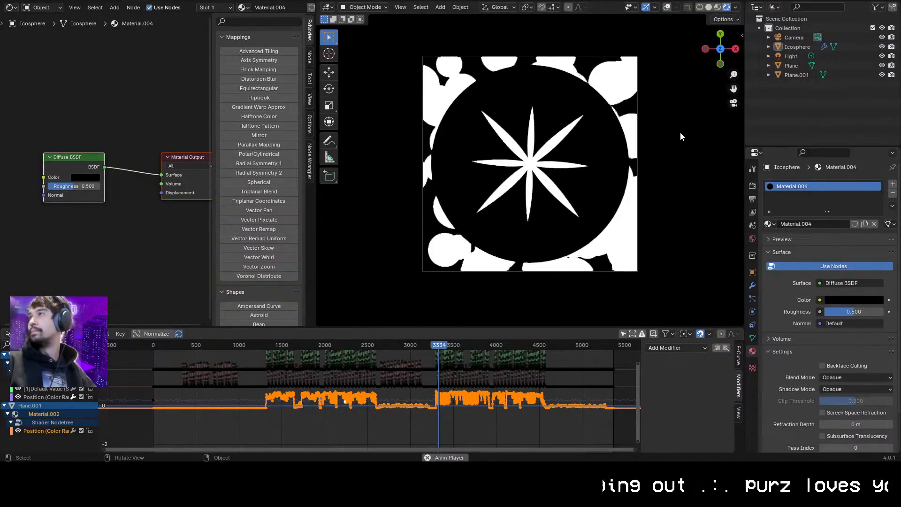
Shrink the black disc during playback, and fine-tune it by enlarging it by a factor of about 1.03
click(793, 40)
click(793, 47)
key(s)
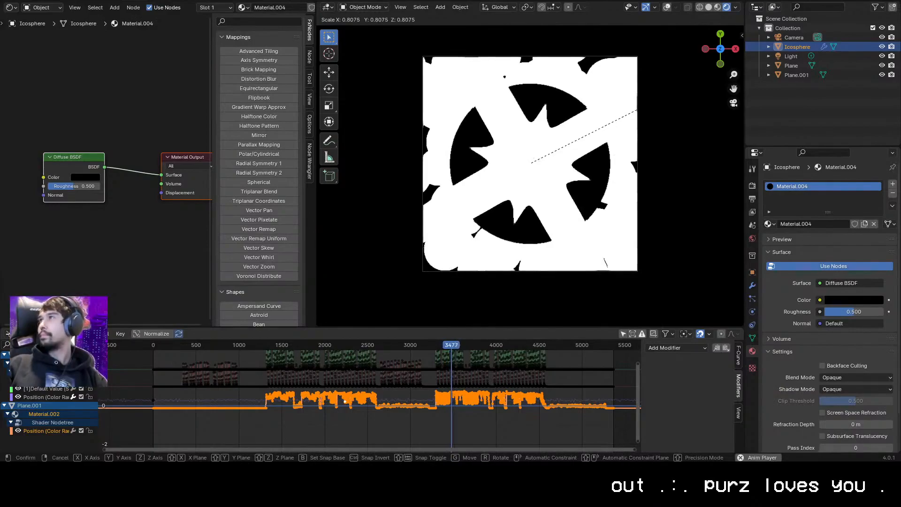
click(682, 95)
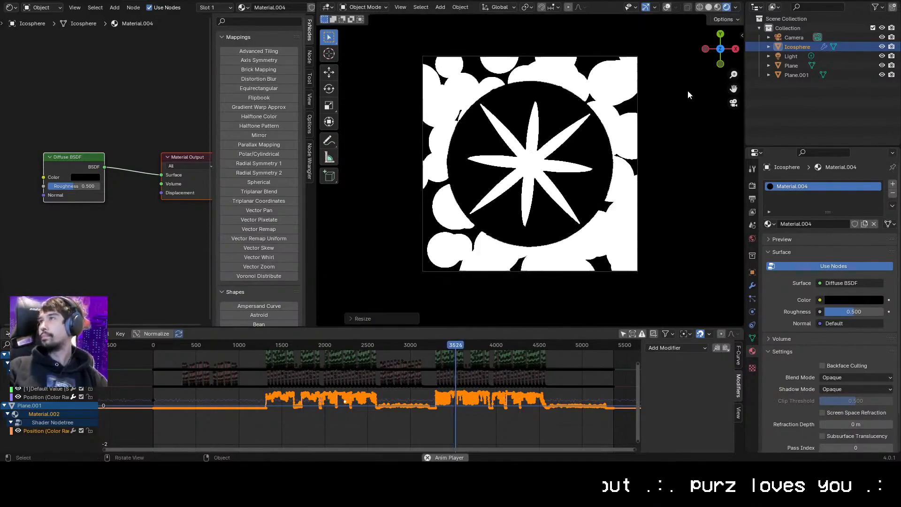
key(s)
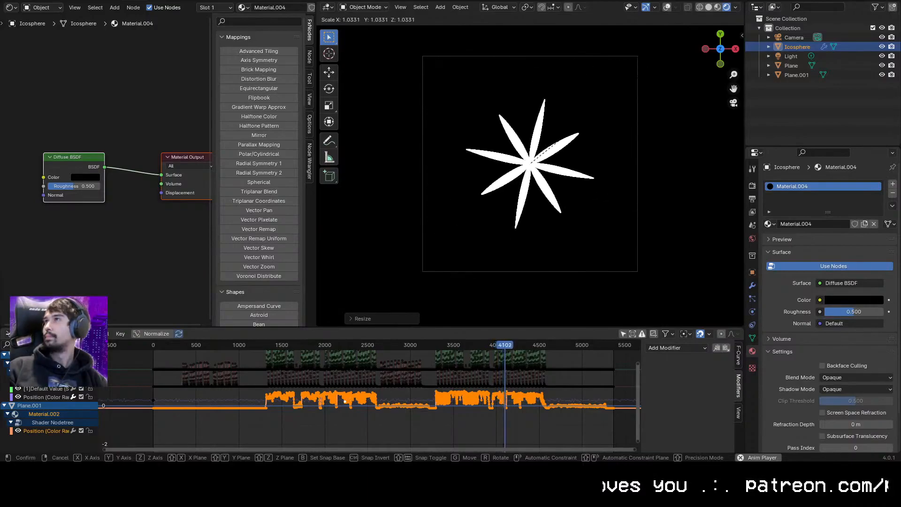
key(Escape)
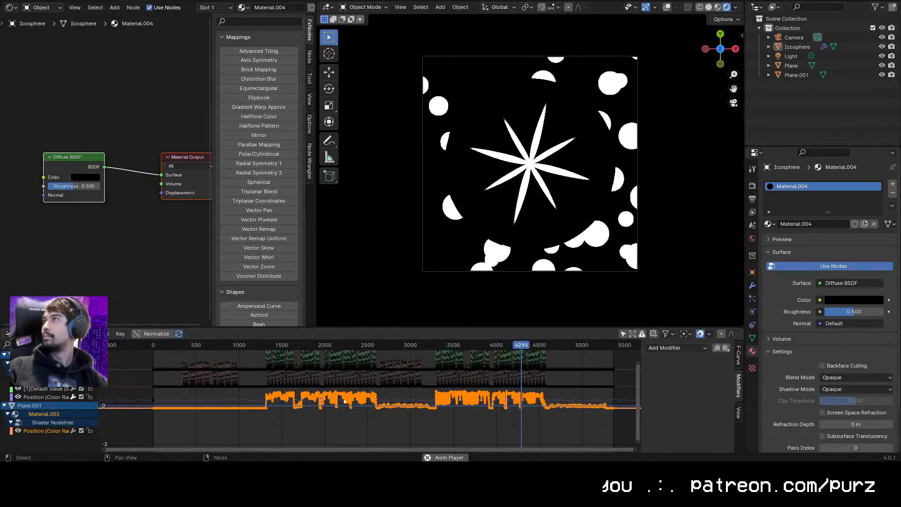
Select Plane.001, try its Mapping node's Z rotation at about 18°, and play from about frame 1903
click(123, 262)
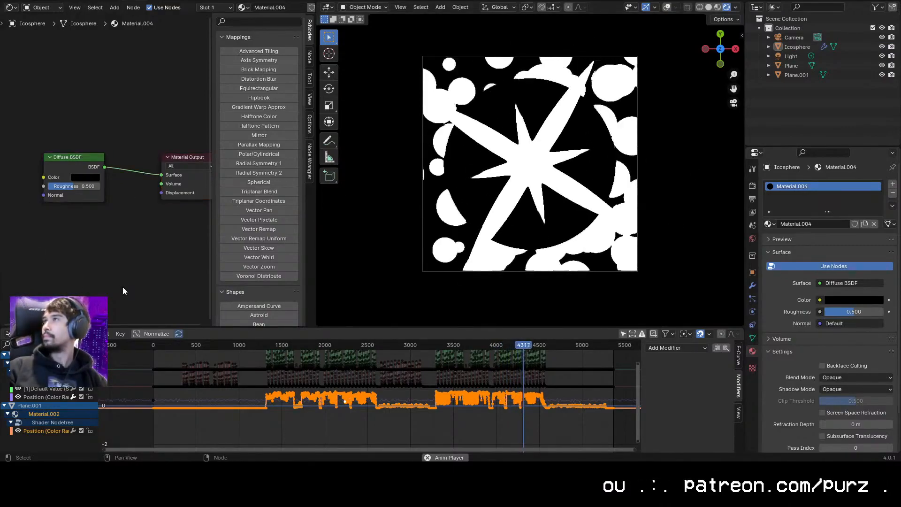
click(798, 76)
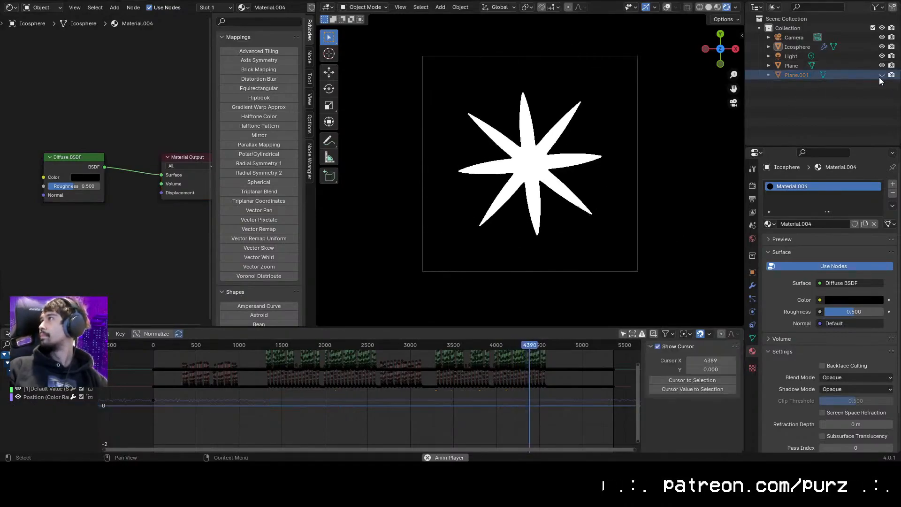
click(783, 74)
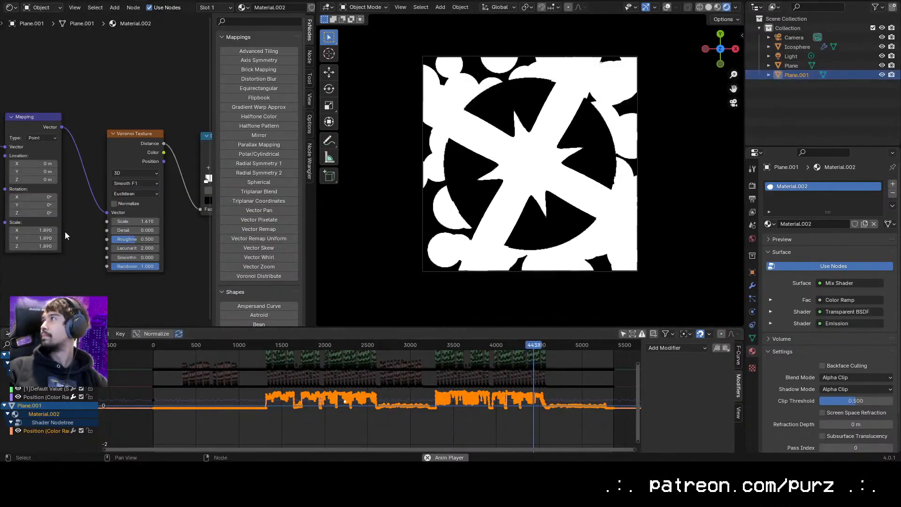
middle_drag(79, 204, 123, 233)
drag(78, 242, 100, 241)
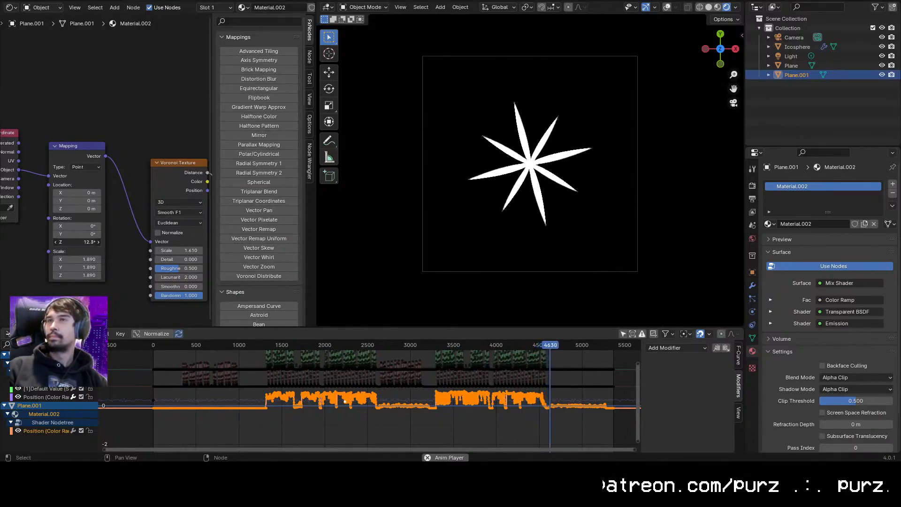
click(315, 348)
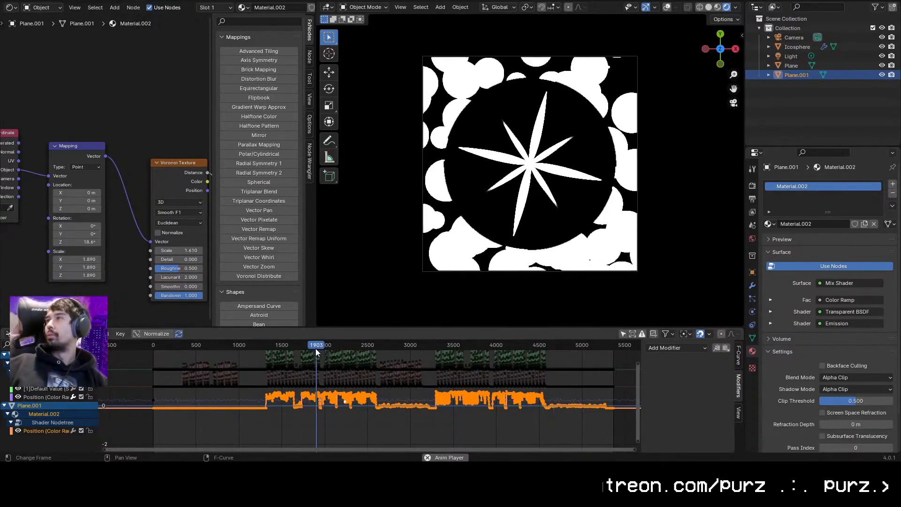
Drive the Mapping node's Z rotation with a frame-based expression and increase its divisor to slow the spin
drag(76, 242, 71, 242)
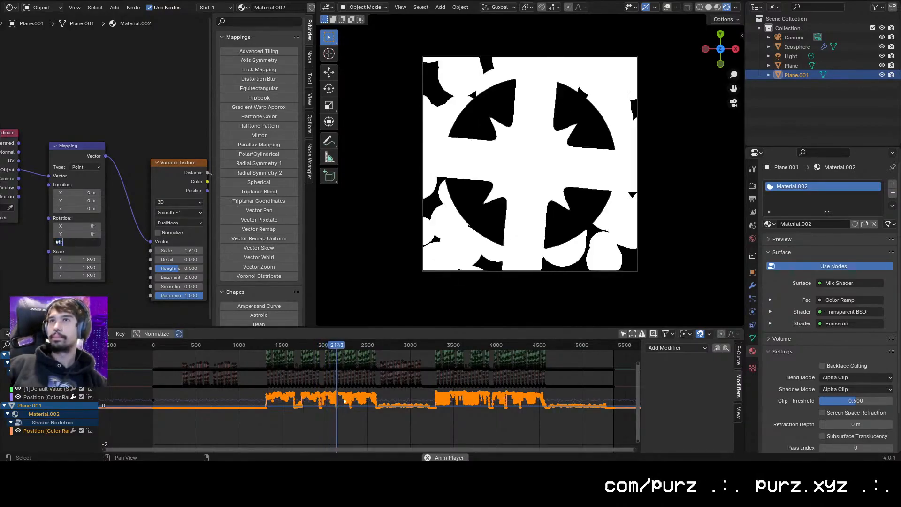
key(Return)
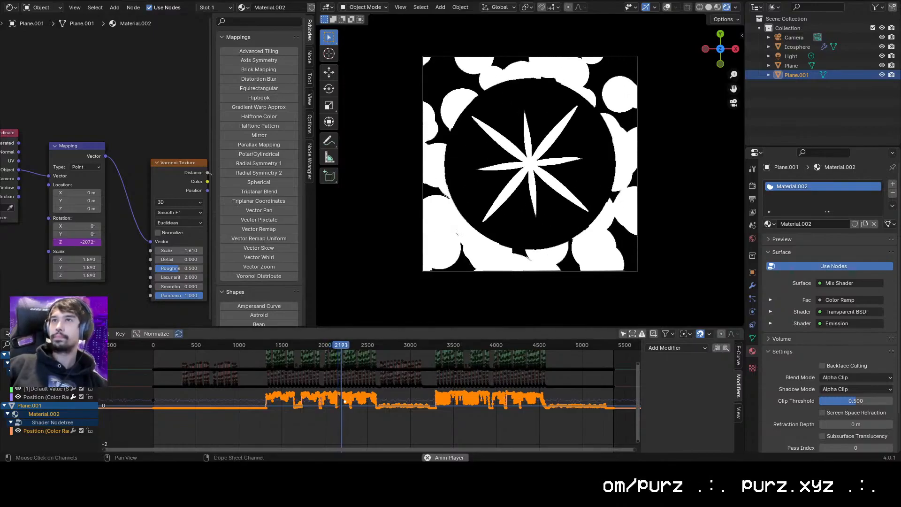
click(77, 242)
key(End)
key(BackSpace)
key(BackSpace)
text(80)
key(Return)
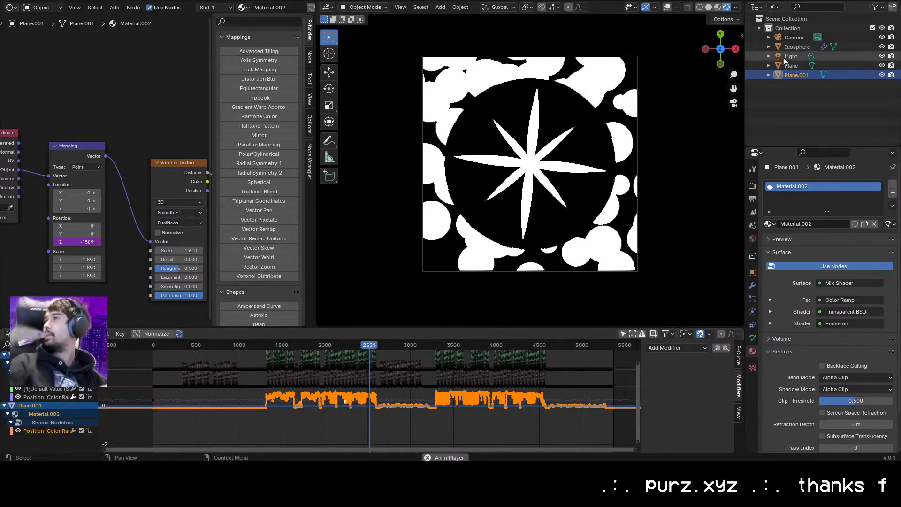
Scale the Icosphere disc down to about 0.84 of its size
click(798, 46)
key(s)
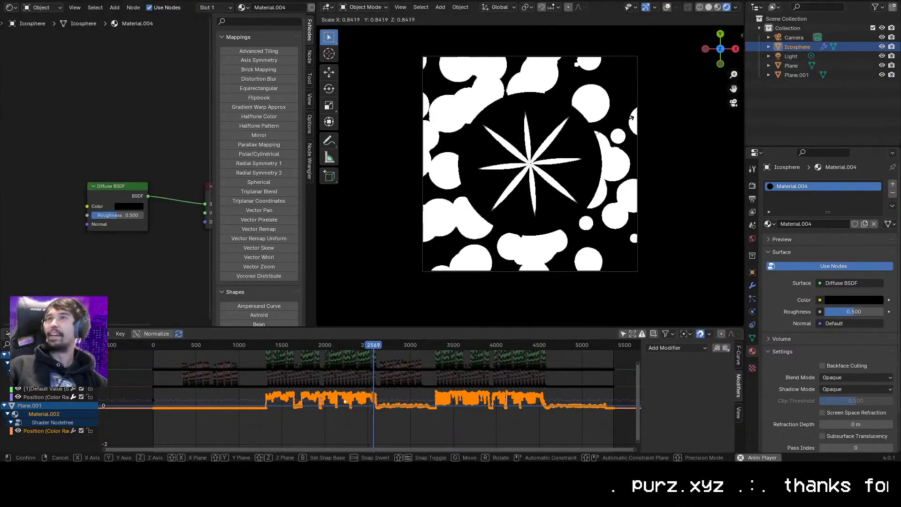
click(631, 117)
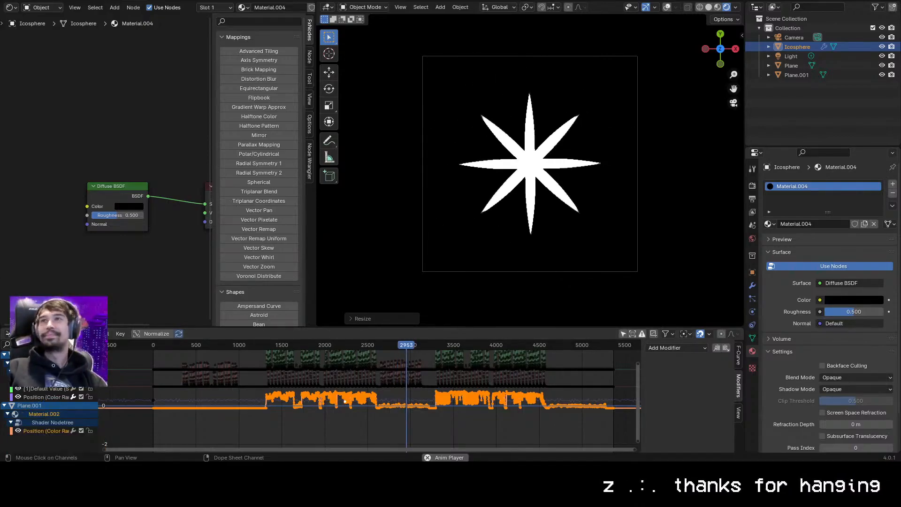
key(F3)
text(nvid)
key(Escape)
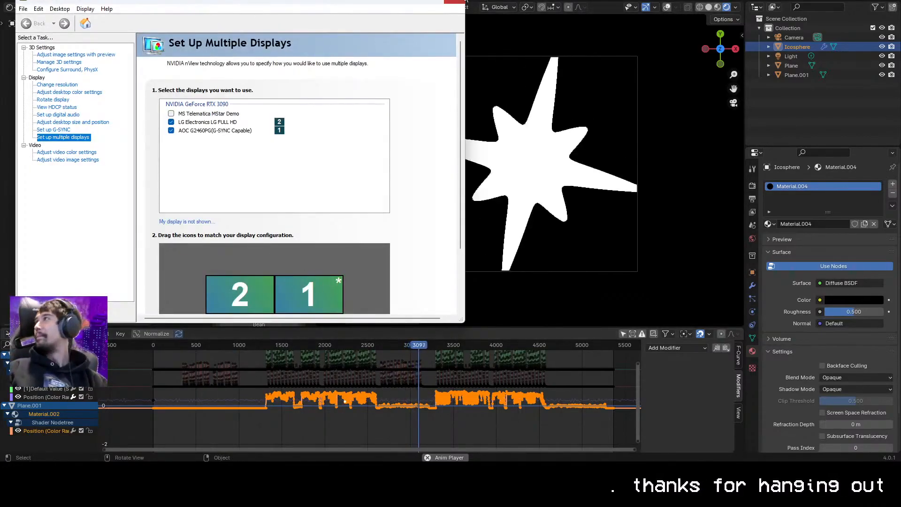
click(455, 4)
Search the system for NVIDIA Broadcast and launch the app
key(super)
text(broad)
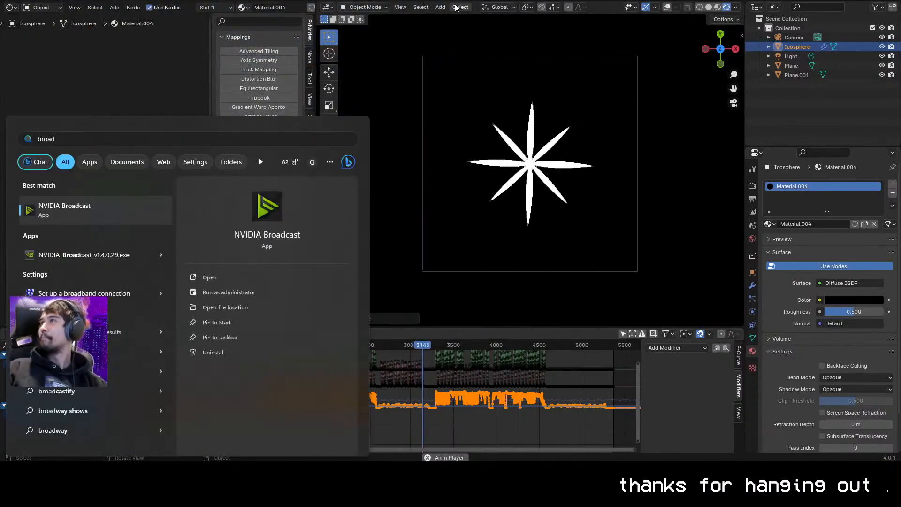
key(Return)
drag(467, 123, 457, 1)
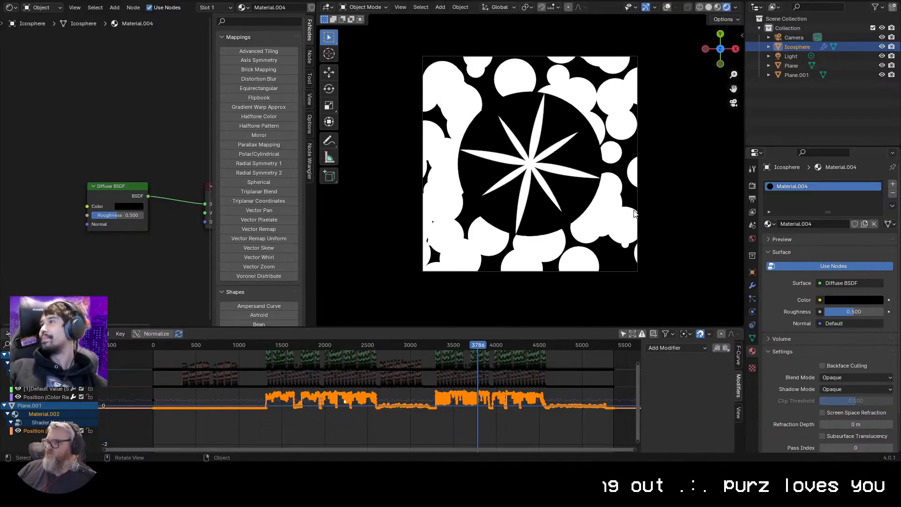
scroll(629, 216, up, 1)
scroll(614, 223, down, 2)
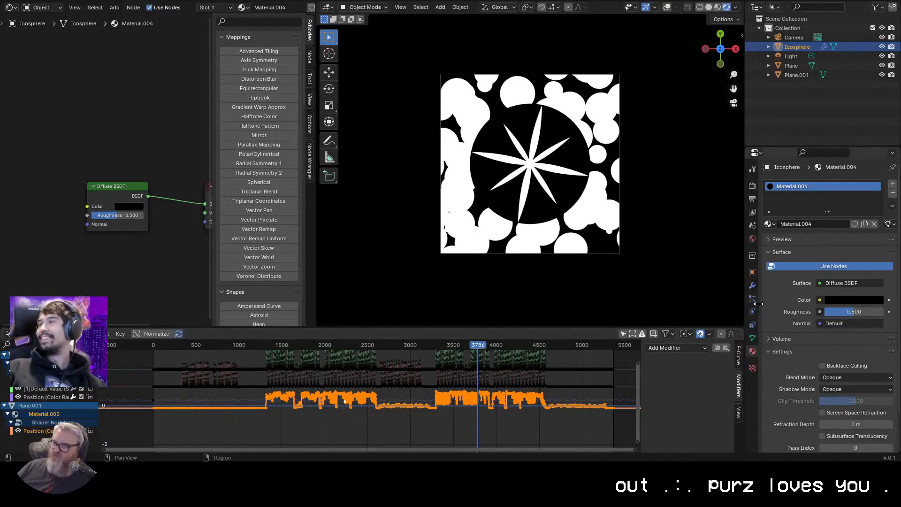
click(754, 287)
click(754, 271)
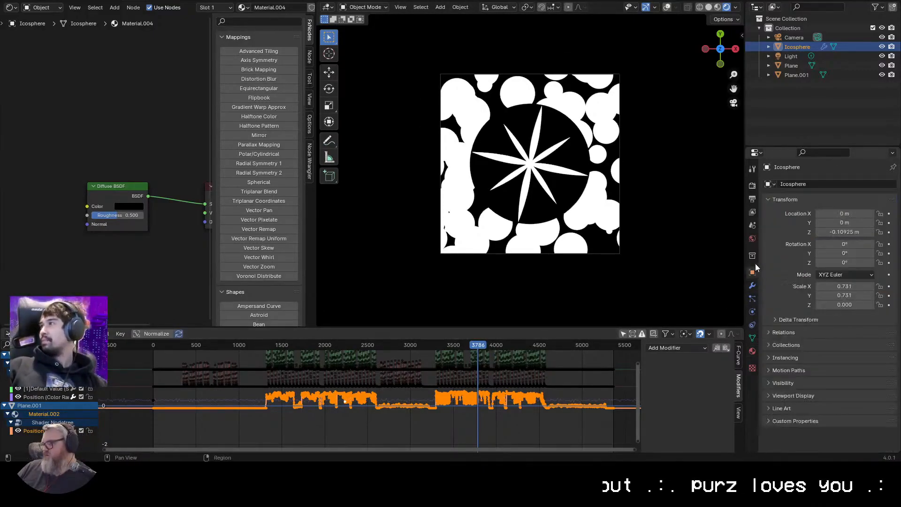
click(753, 196)
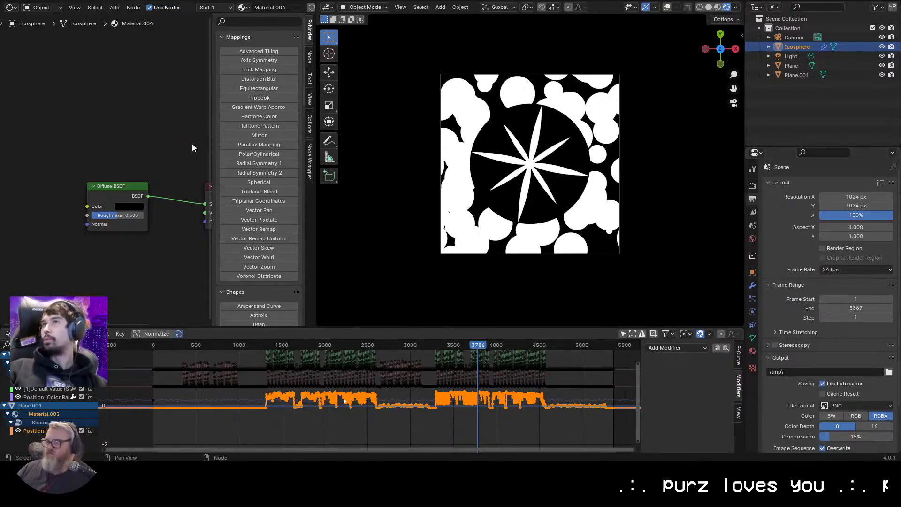
Enlarge the Icosphere disc to an X and Y scale of about 0.9 while checking playback, and return to frame 1
key(s)
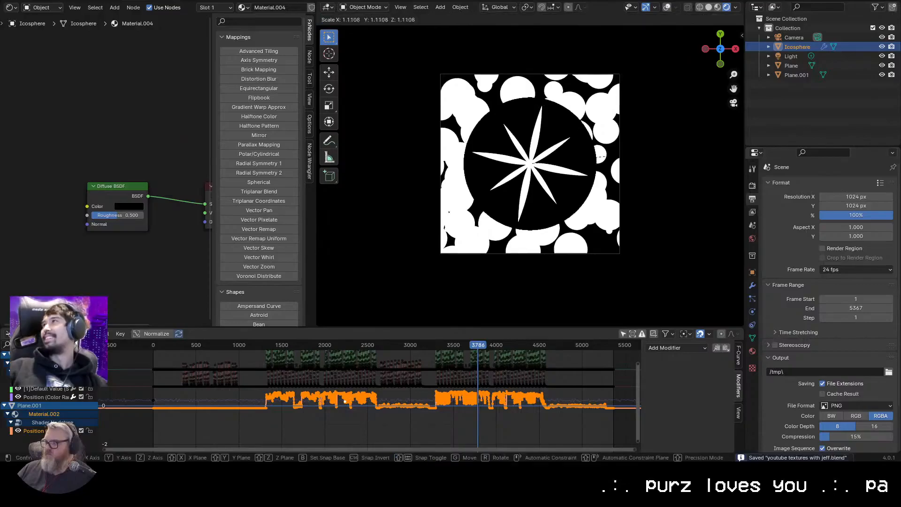
click(693, 139)
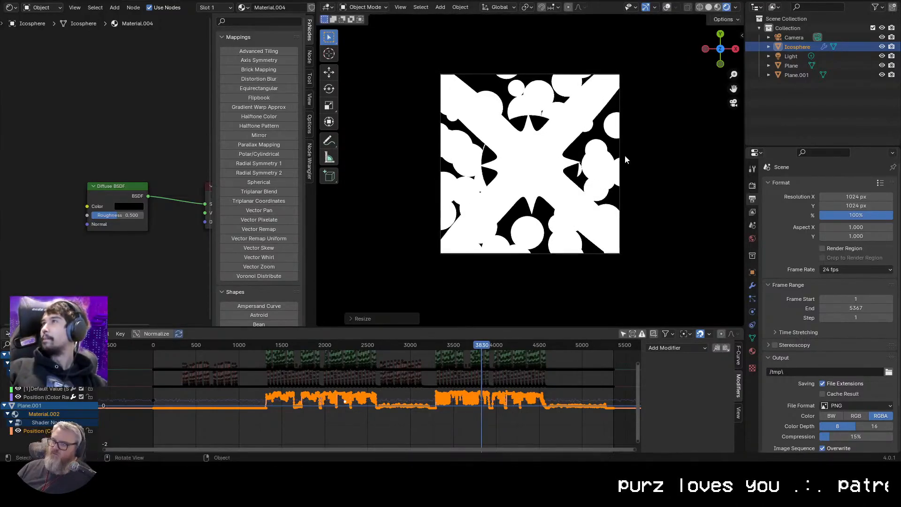
key(s)
click(674, 142)
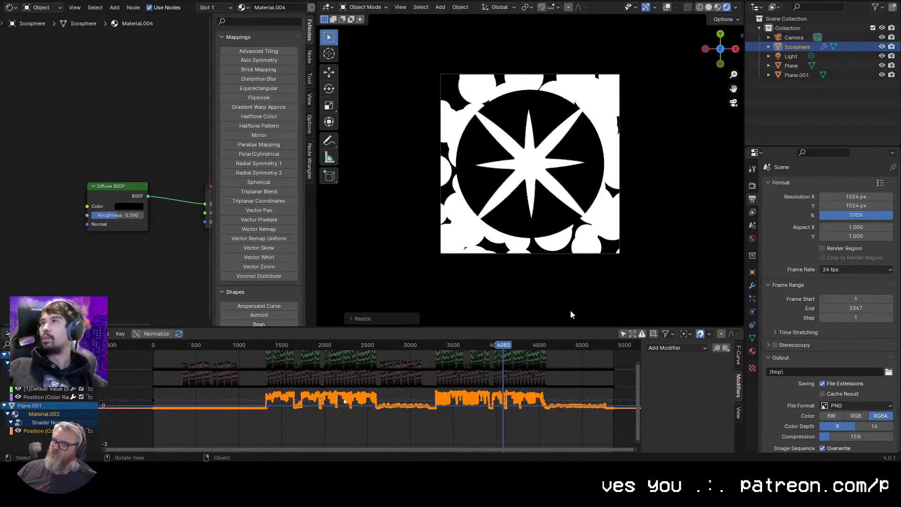
drag(263, 345, 155, 350)
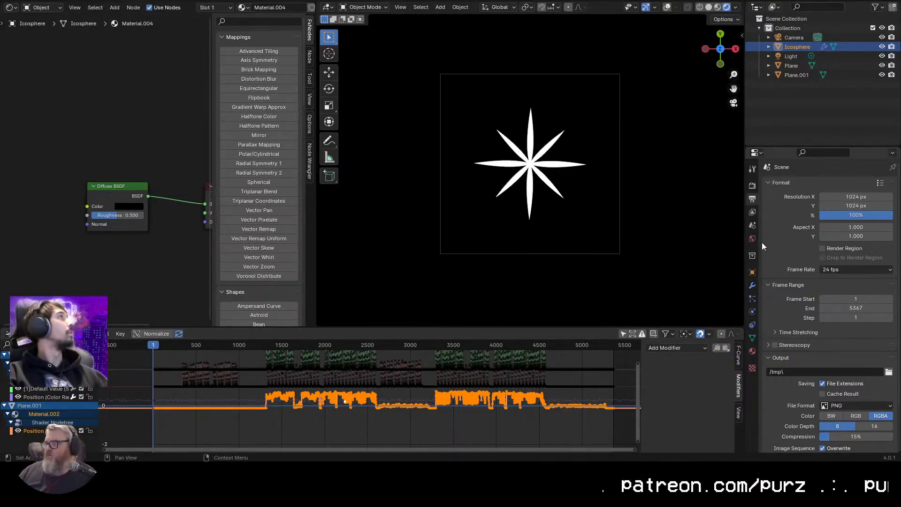
Set the Icosphere's X and Y scale to 1
click(754, 272)
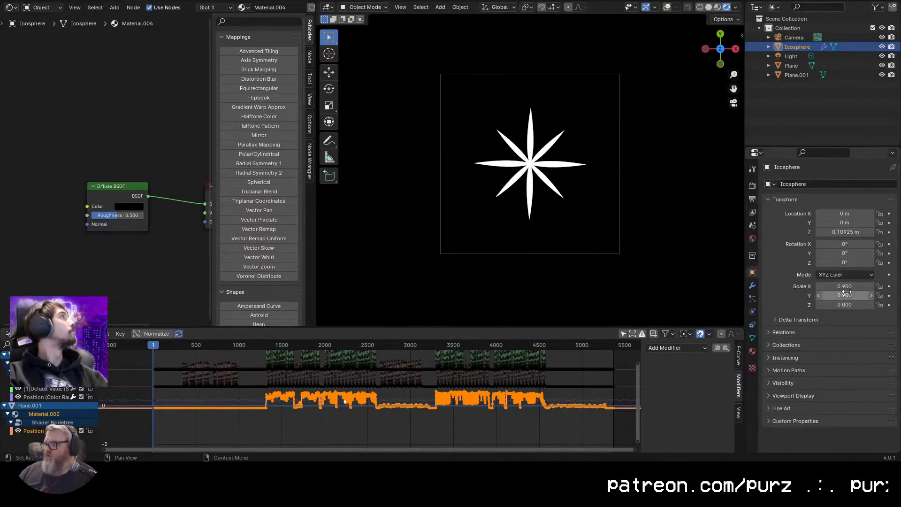
drag(845, 286, 844, 295)
text(1)
key(Return)
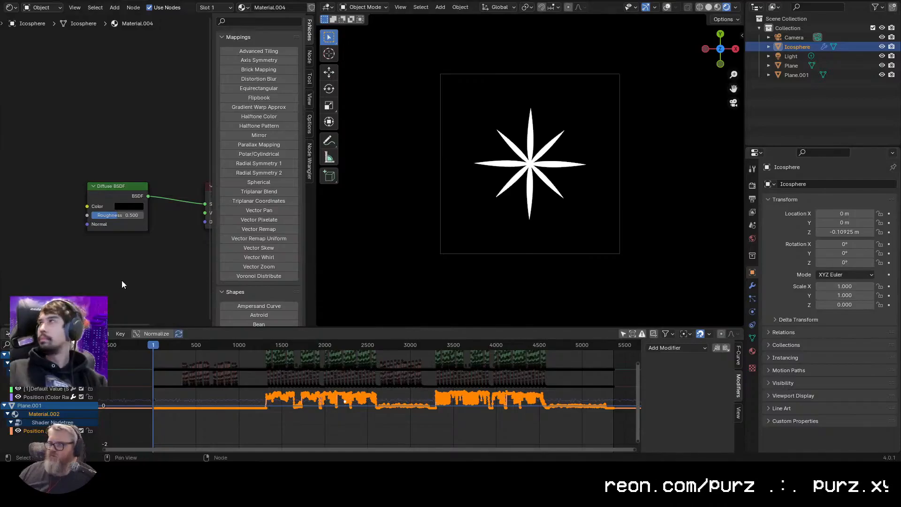
Delete the Icosphere disc from the scene
right_click(798, 47)
key(Escape)
right_click(801, 47)
click(800, 46)
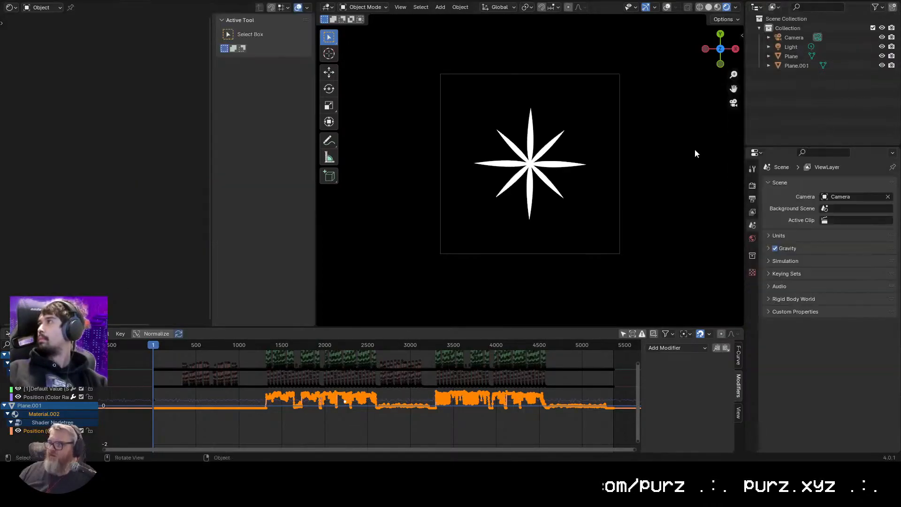
Add a mesh plane and give it a Geometry Nodes modifier with a new node tree
middle_drag(682, 221, 650, 150)
key(shift+a)
mouse_move(646, 114)
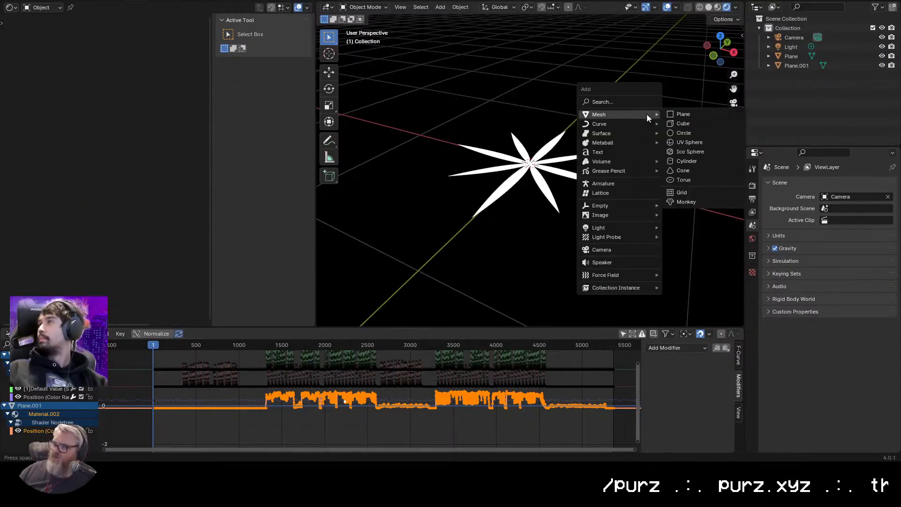
click(695, 111)
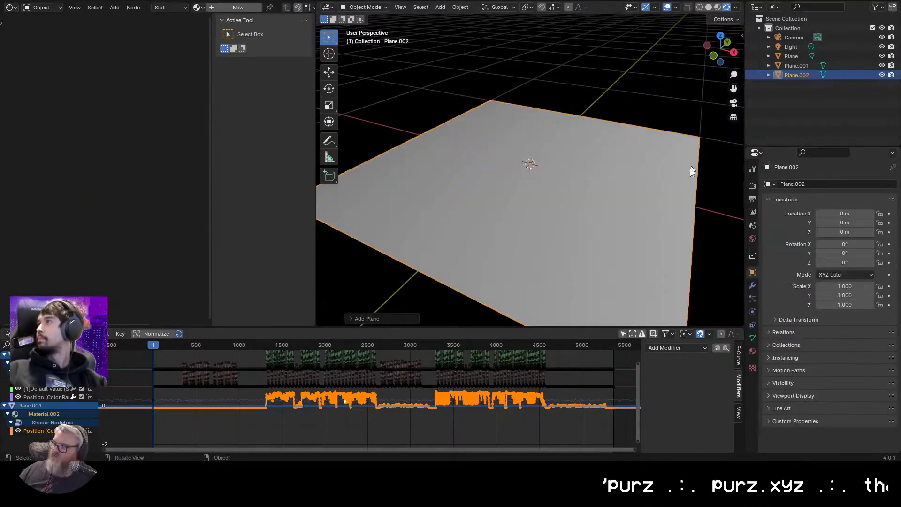
click(752, 286)
click(833, 183)
click(704, 218)
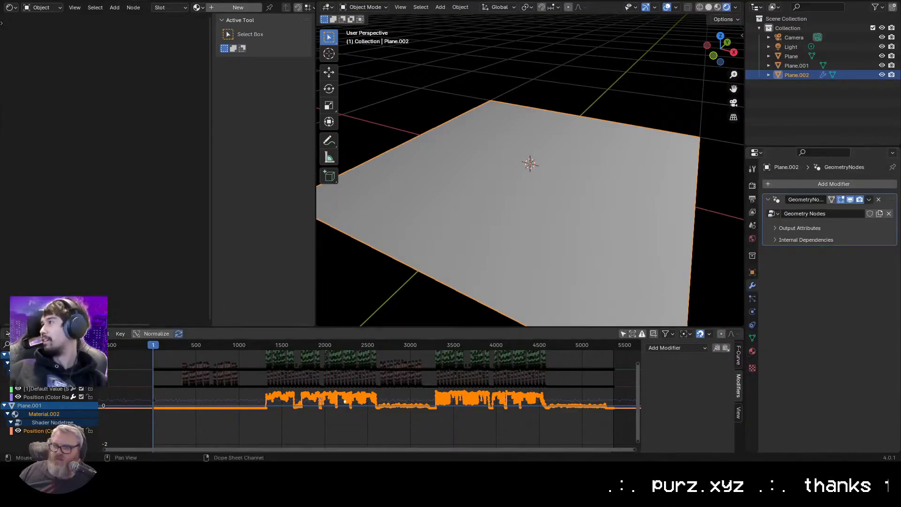
Replace the graph editor area with an enlarged Geometry Node Editor and frame the new plane's node tree
click(7, 333)
click(49, 412)
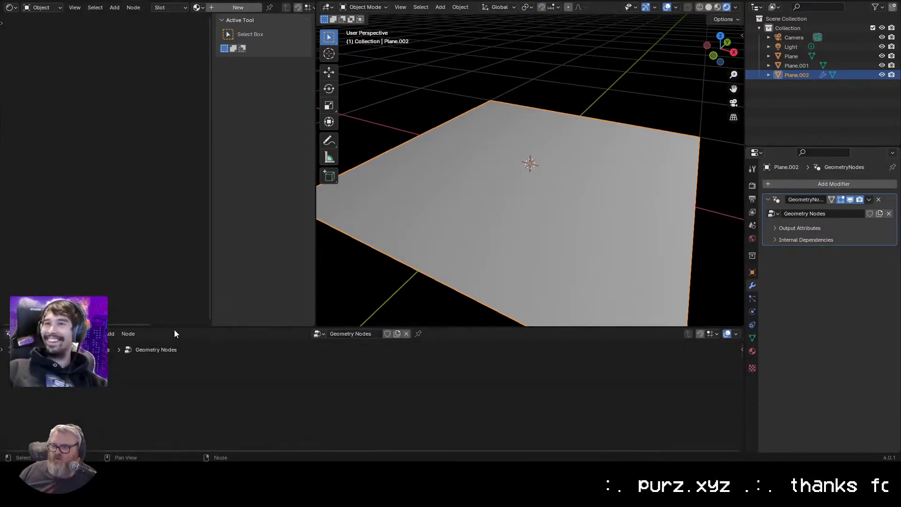
drag(173, 326, 180, 173)
key(Home)
drag(282, 162, 328, 278)
middle_drag(498, 234, 622, 208)
Add a Curve Circle node and feed its curve into the Group Output in place of the plane's geometry
key(shift+a)
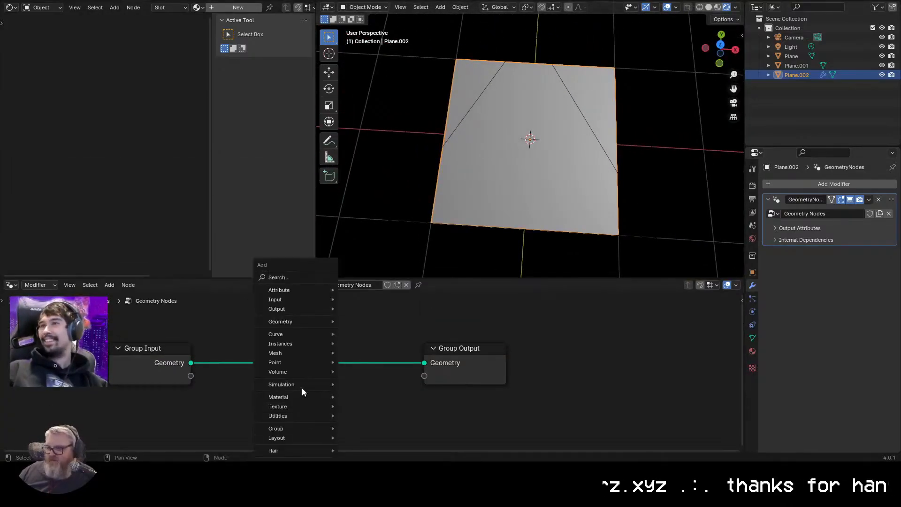
mouse_move(296, 335)
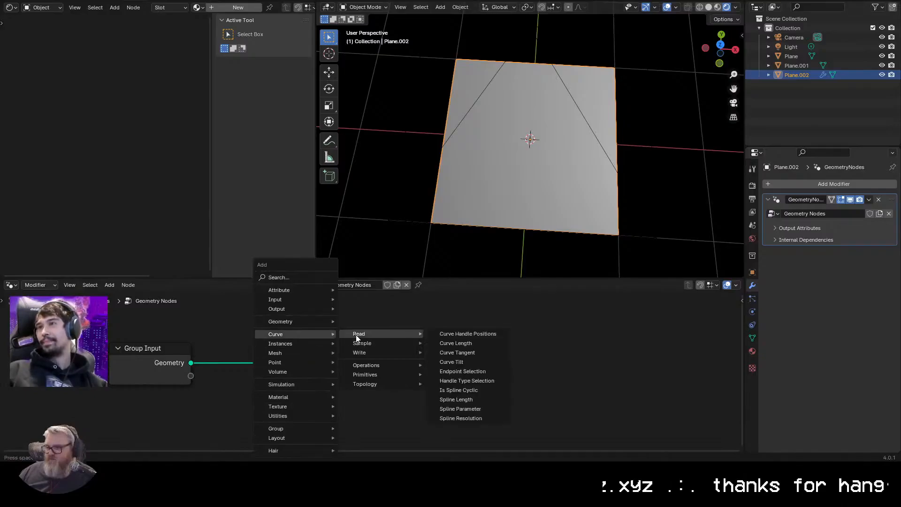
mouse_move(374, 375)
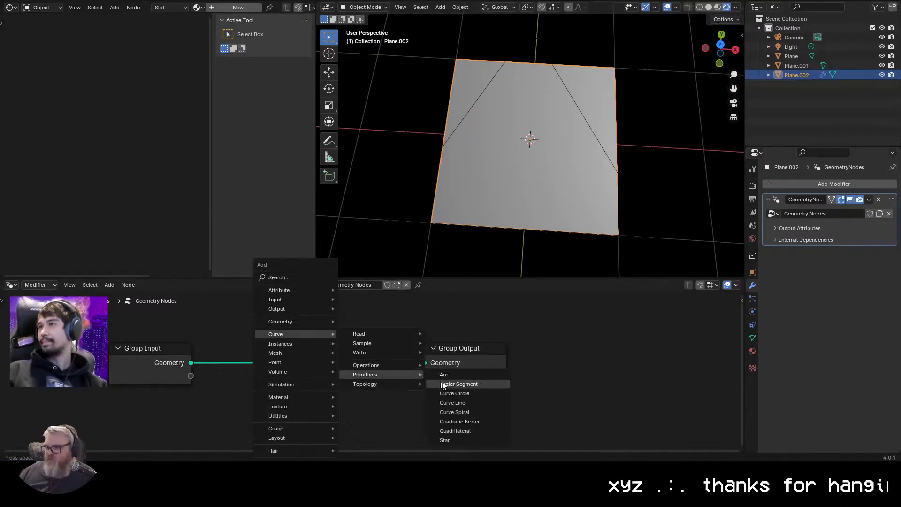
click(474, 398)
click(263, 333)
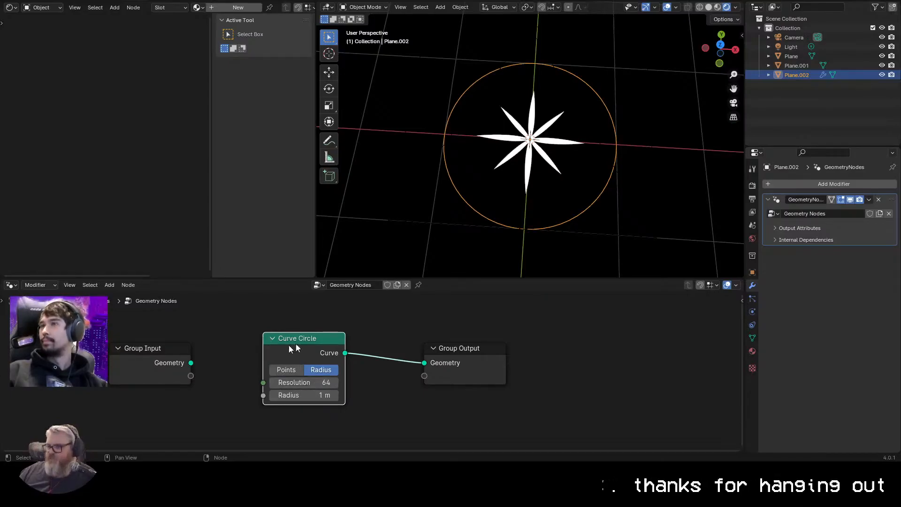
Insert a Fill Curve node between the Curve Circle and the Group Output, moving the Group Output to make room
key(shift+a)
text(fi)
drag(462, 359, 648, 357)
key(Return)
click(378, 338)
click(515, 429)
Insert a Set Material node after Fill Curve and assign the black Material.004 to the circle
key(shift+a)
text(set mat)
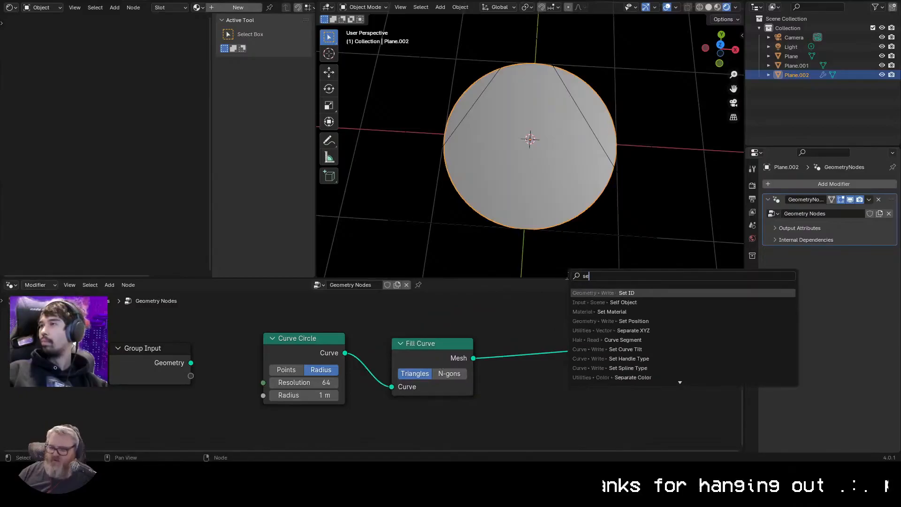
key(Return)
click(561, 337)
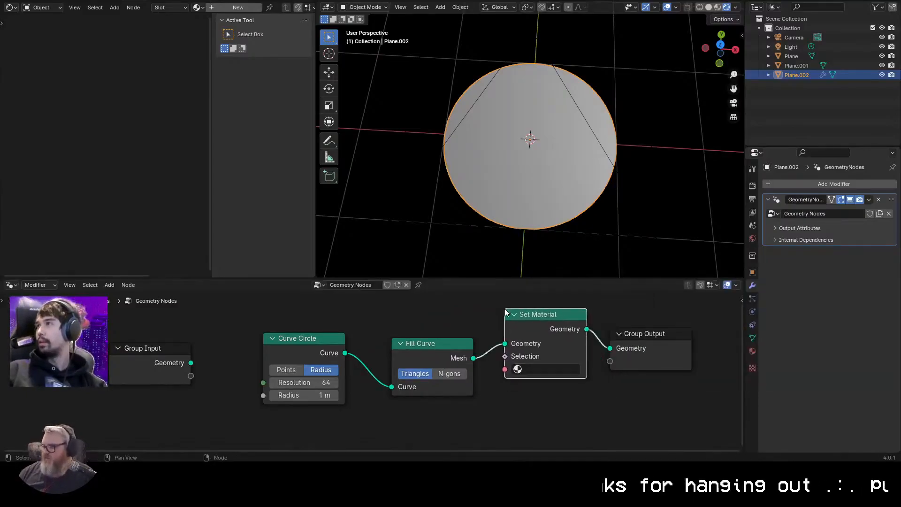
click(753, 351)
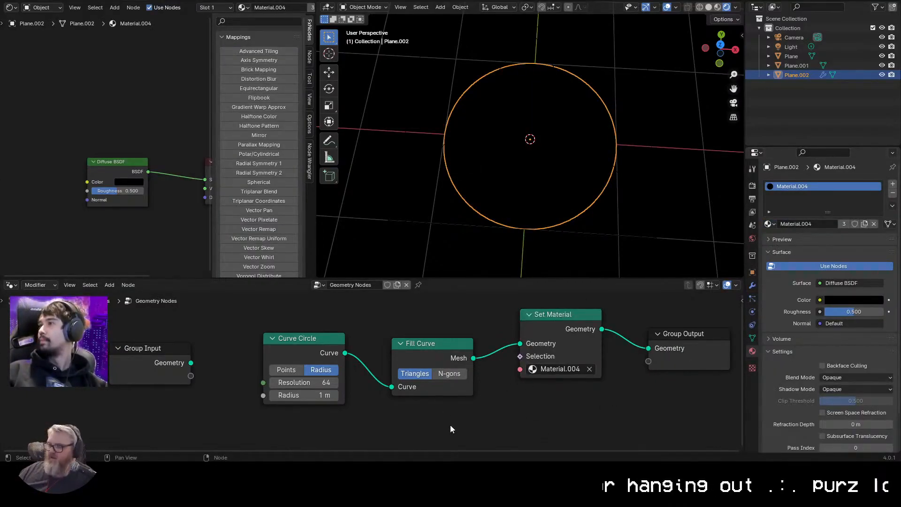
key(shift+a)
text(set tra)
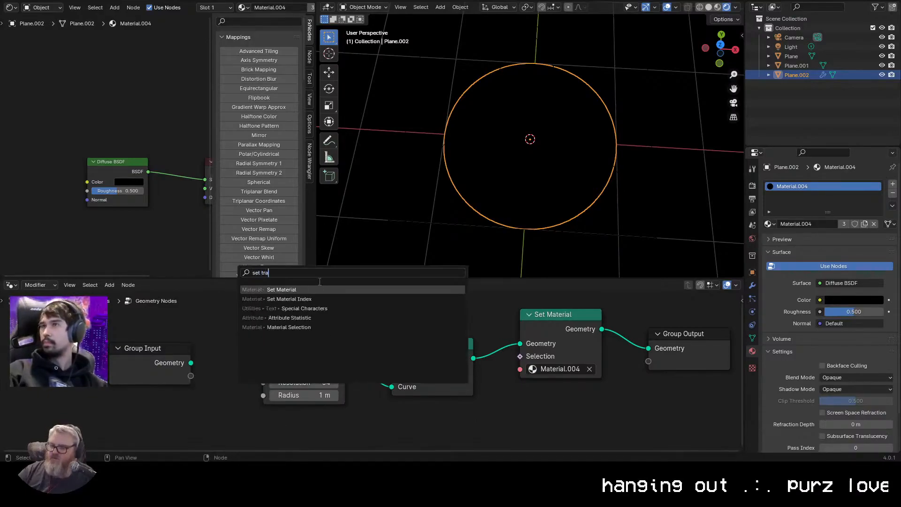
key(Return)
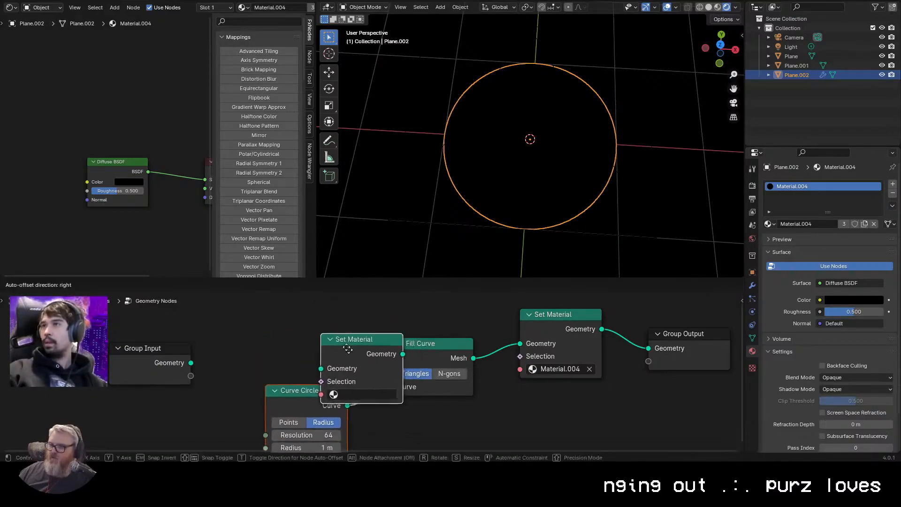
key(Escape)
Insert a Transform Geometry node between the Curve Circle and Fill Curve nodes
key(shift+a)
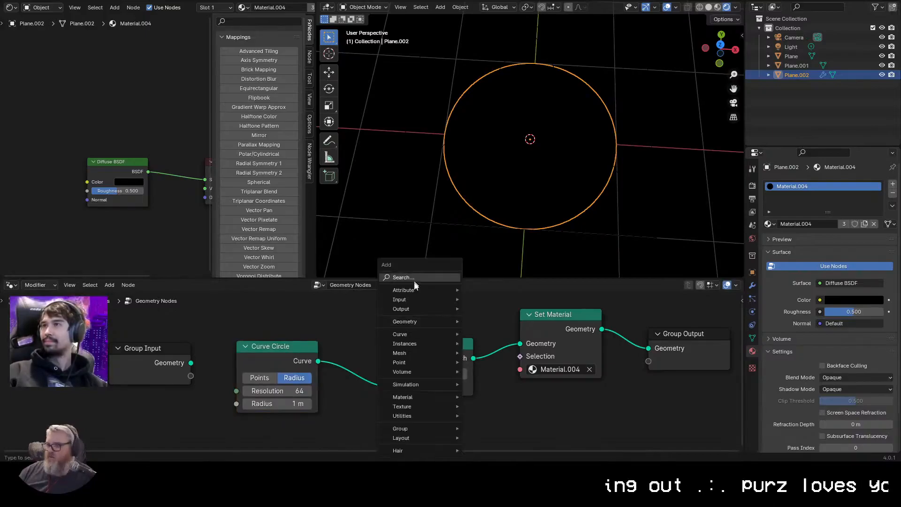
text(transfor)
key(Return)
click(382, 329)
middle_drag(388, 375, 377, 285)
drag(392, 389, 408, 413)
middle_drag(485, 393, 529, 363)
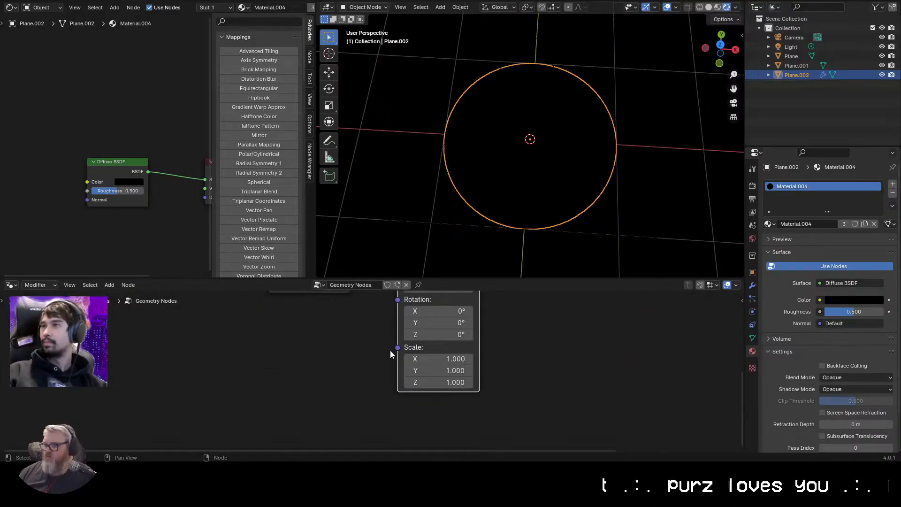
drag(397, 348, 310, 349)
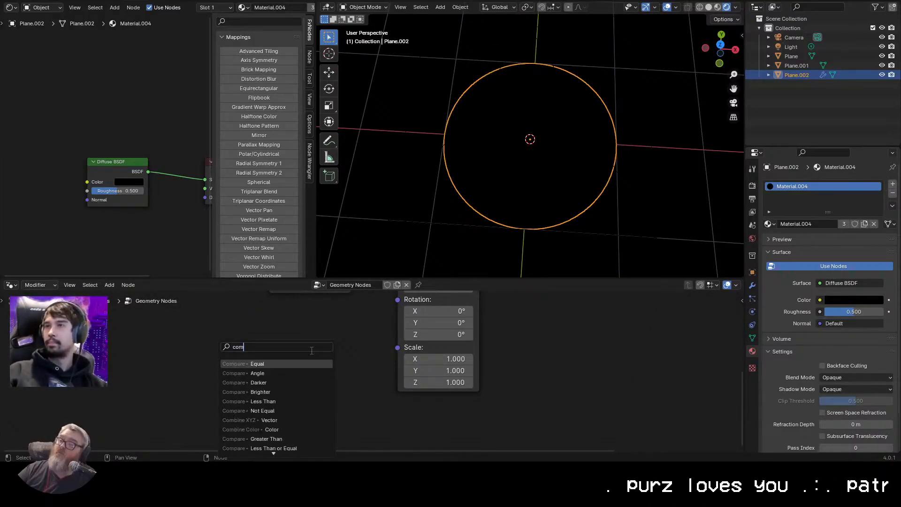
key(Return)
key(ctrl+z)
drag(398, 347, 280, 277)
text(vector)
key(BackSpace)
key(BackSpace)
key(BackSpace)
key(BackSpace)
key(BackSpace)
key(BackSpace)
text(random)
key(Return)
key(ctrl+z)
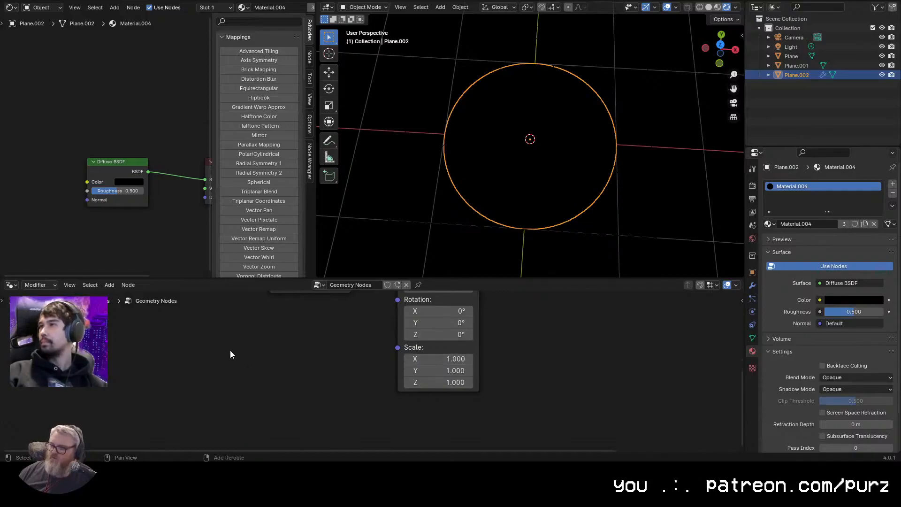
Add a Combine XYZ node that feeds the Scale input of Transform Geometry
drag(398, 347, 301, 281)
text(comb)
key(Return)
Add a Value node driving X, Y and Z of Combine XYZ, and tidy both nodes beneath the Curve Circle
drag(309, 373, 263, 305)
text(value)
key(Return)
drag(201, 368, 309, 385)
drag(201, 368, 309, 398)
key(Home)
drag(361, 415, 358, 395)
drag(244, 398, 285, 379)
Turn the shader editor area into a Timeline, play the animation from about frame 1502 and stop at frame 1546
middle_drag(565, 261, 603, 165)
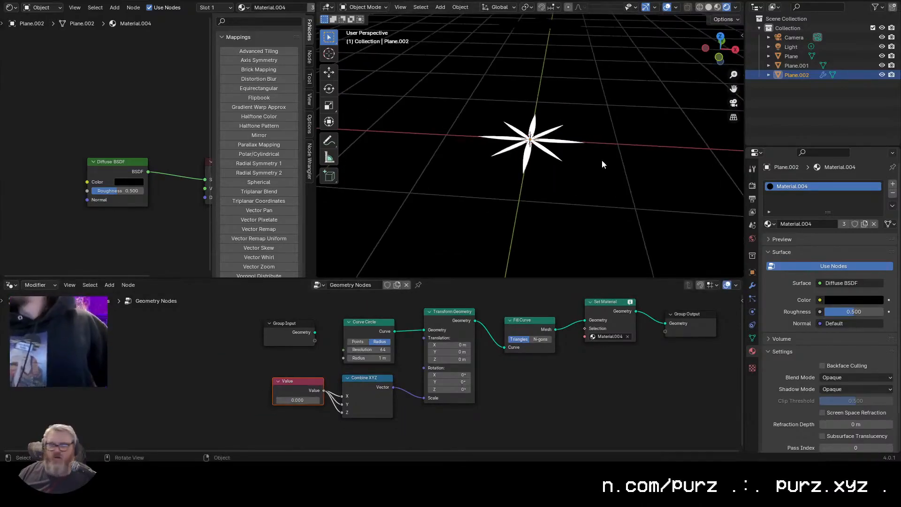
middle_drag(516, 225, 480, 258)
key(space)
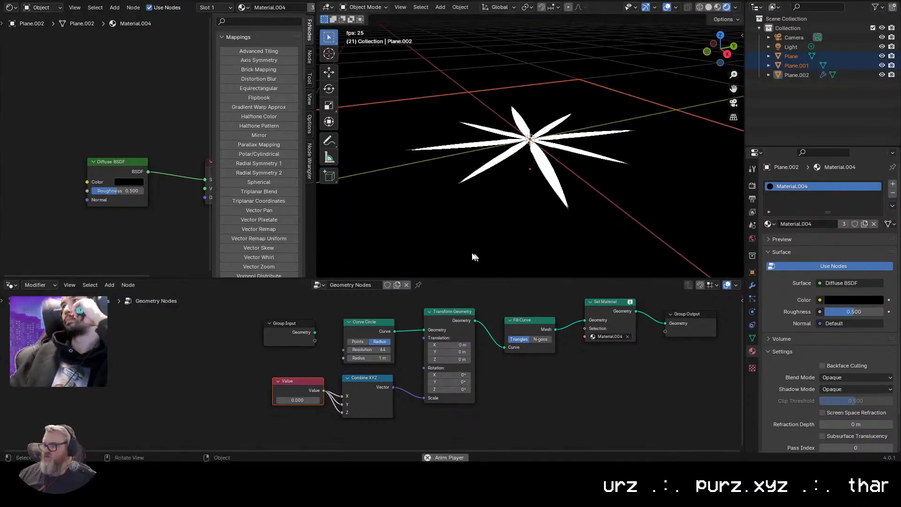
click(10, 7)
click(11, 7)
click(10, 7)
click(10, 8)
click(10, 8)
click(118, 43)
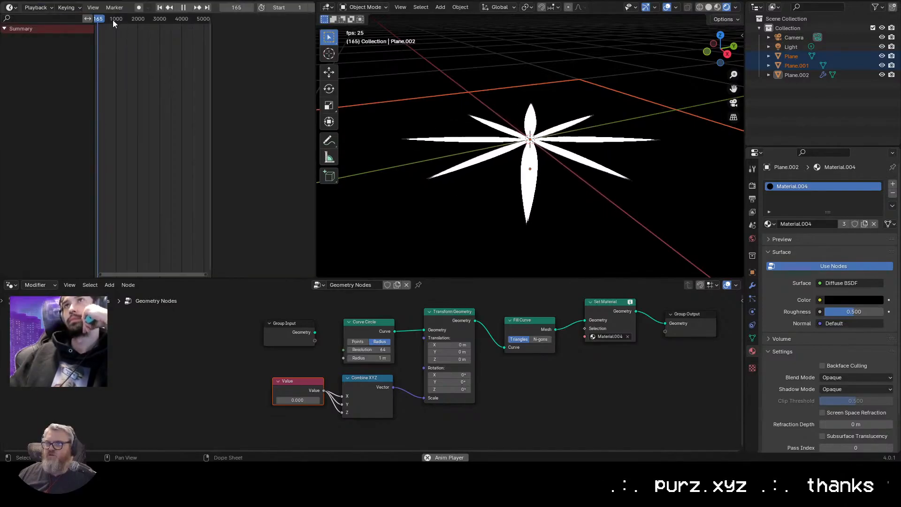
click(127, 19)
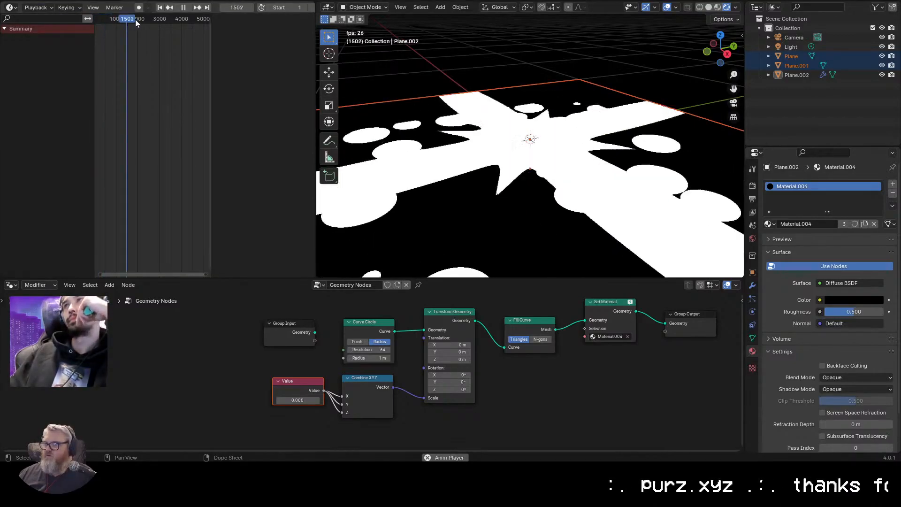
key(space)
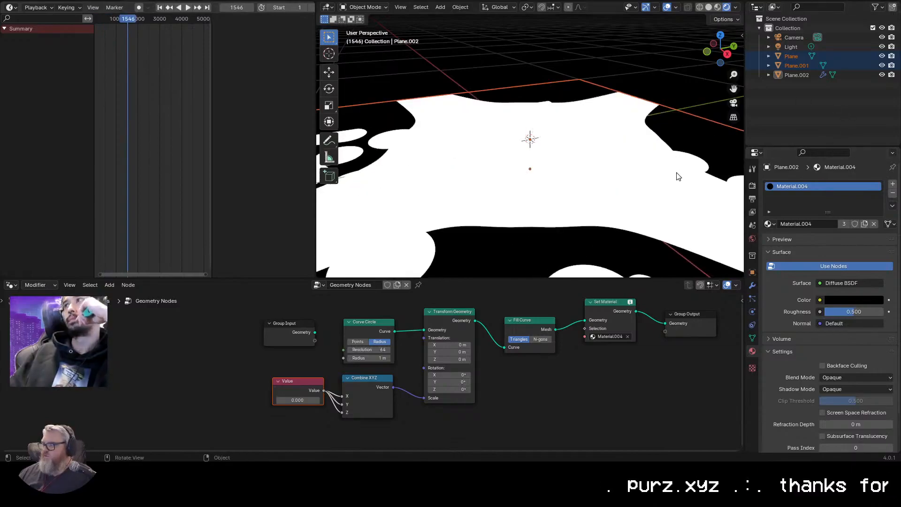
Switch the viewport to Material Preview shading and select Plane.002, the black masking disc
middle_drag(674, 175, 694, 185)
drag(694, 185, 625, 137)
key(h)
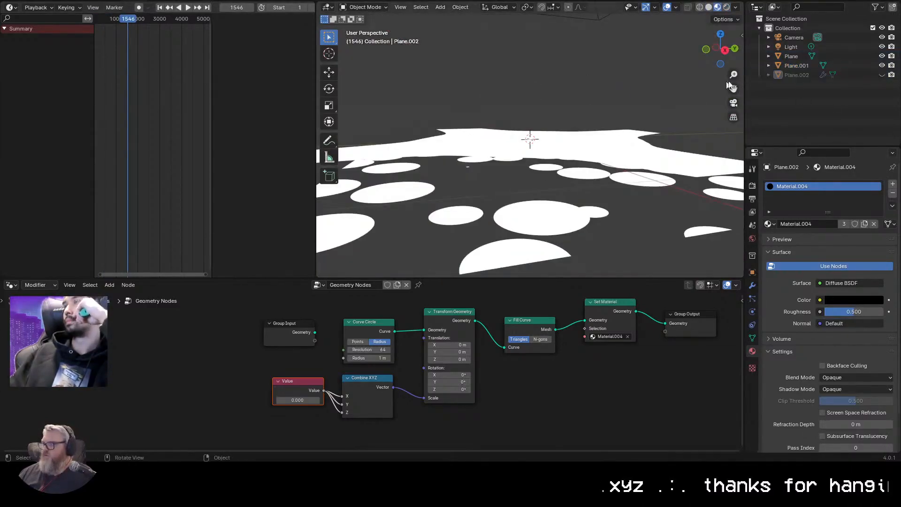
scroll(466, 137, down, 5)
middle_drag(466, 137, 516, 150)
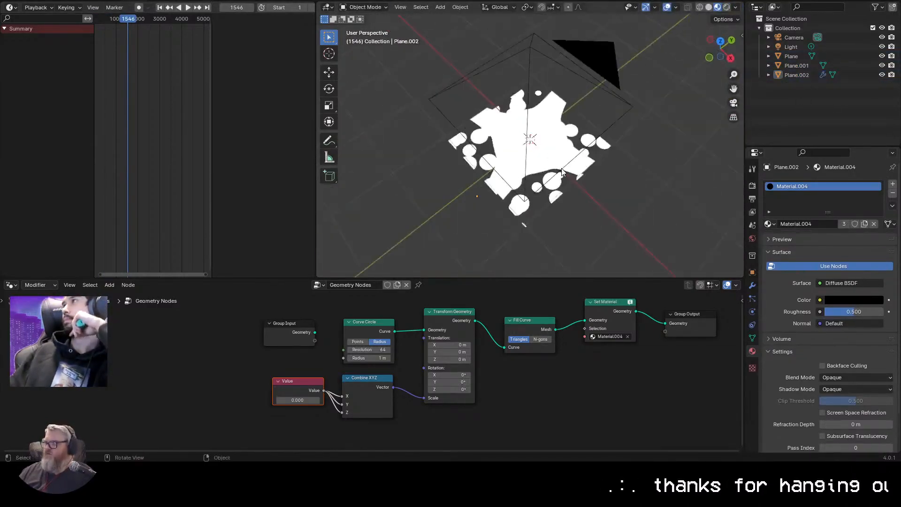
key(z)
click(781, 89)
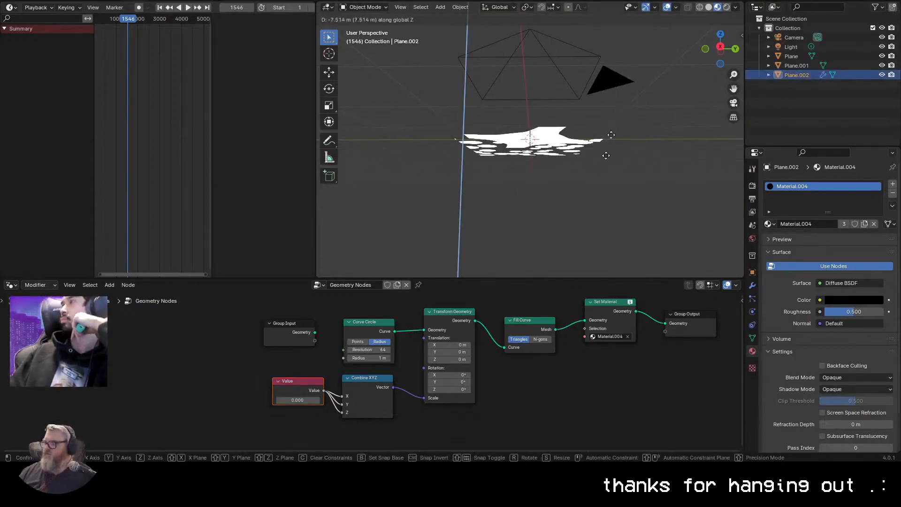
Reset the location of Plane.002 to 0 m on X, Y and Z
scroll(638, 135, down, 5)
click(753, 272)
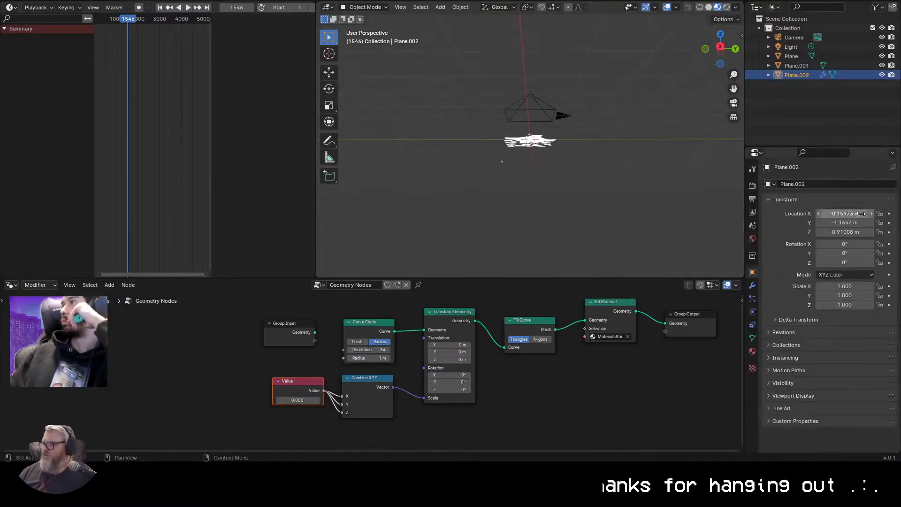
middle_drag(618, 145, 620, 182)
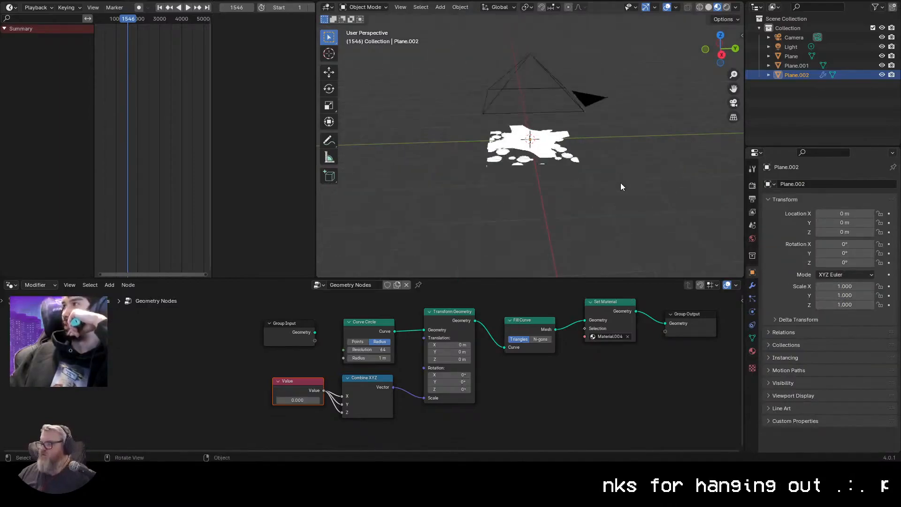
scroll(620, 182, up, 6)
Check the Set Material node and the Material.004 settings, and toggle the visibility of Plane.001 and Plane for comparison
middle_drag(648, 384, 615, 401)
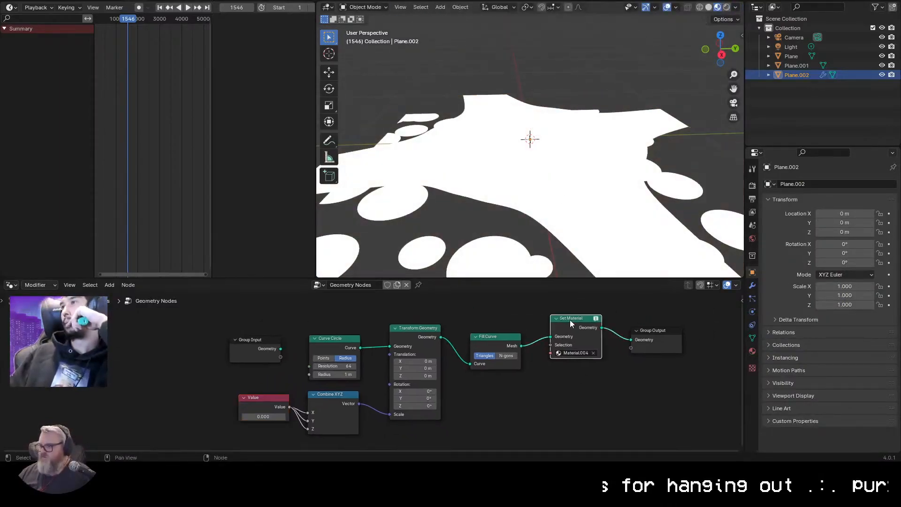
click(570, 319)
click(752, 351)
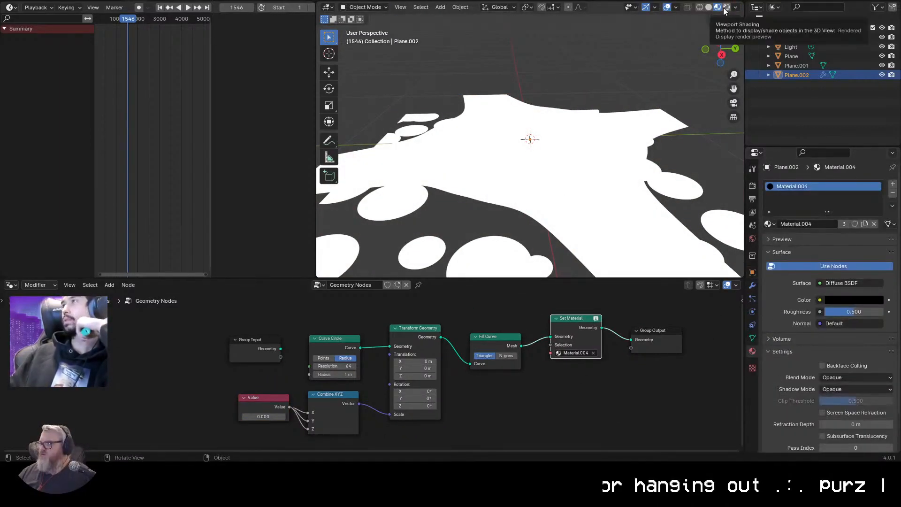
scroll(847, 337, down, 3)
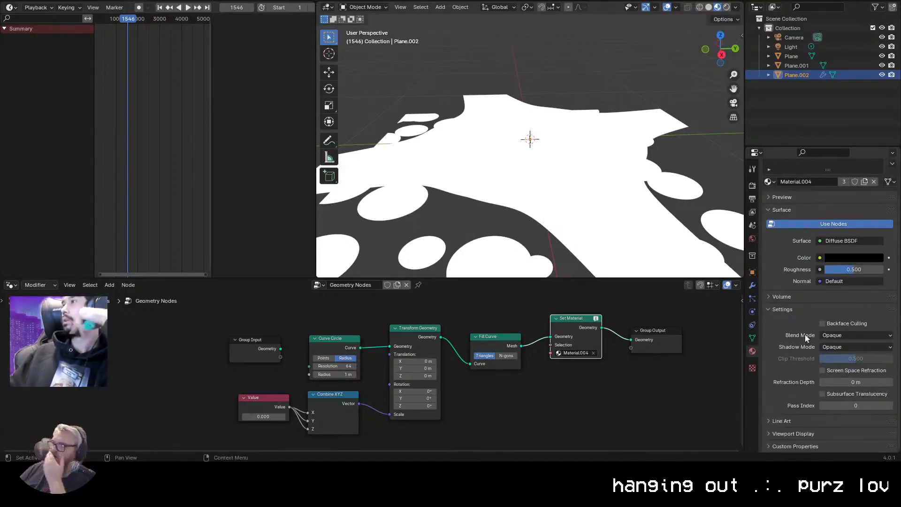
click(882, 65)
click(882, 65)
click(882, 56)
click(883, 55)
Set the Value node that scales the masking disc to 0.5
drag(275, 416, 309, 424)
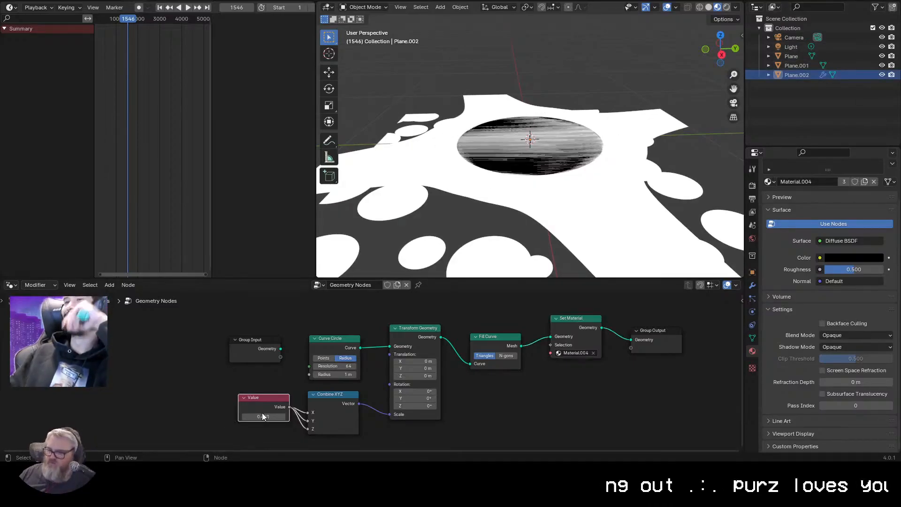
text(.5)
key(Return)
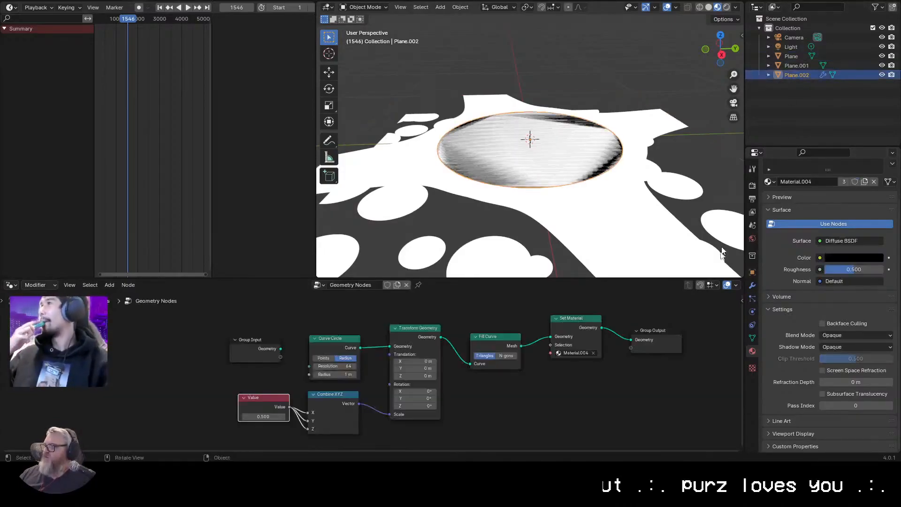
Lower Plane.002 to a Z location of -0.097 m so it sits between the star and dot planes
click(752, 272)
drag(842, 232, 839, 232)
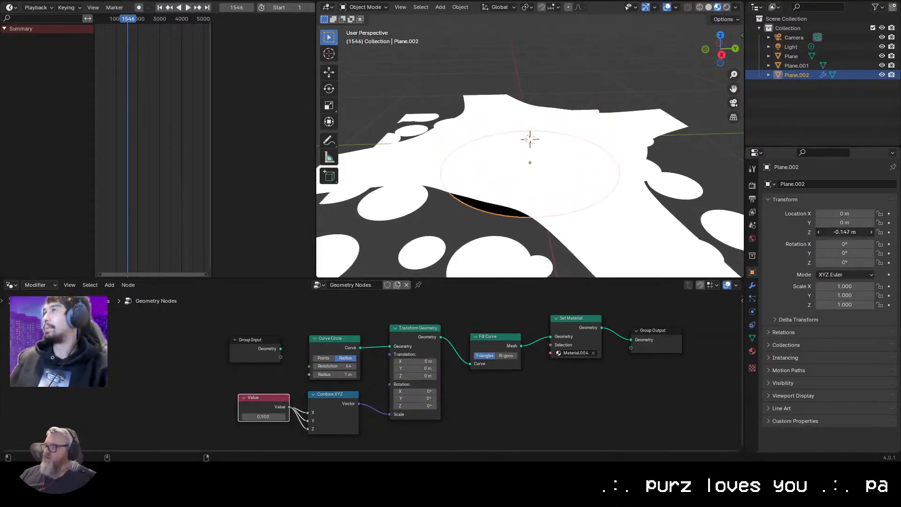
middle_drag(690, 197, 699, 141)
Play the animation in top view with Rendered shading and overlays hidden, and stop at frame 2059
key(space)
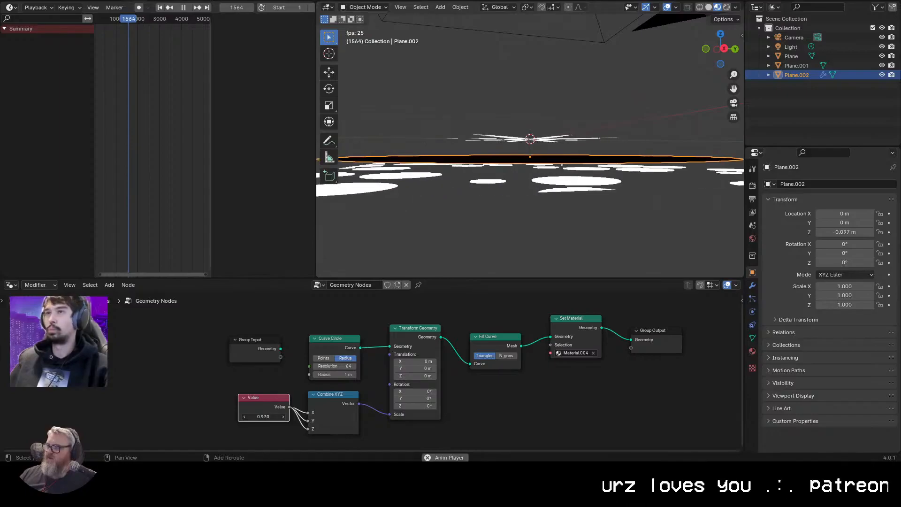
key(KP_7)
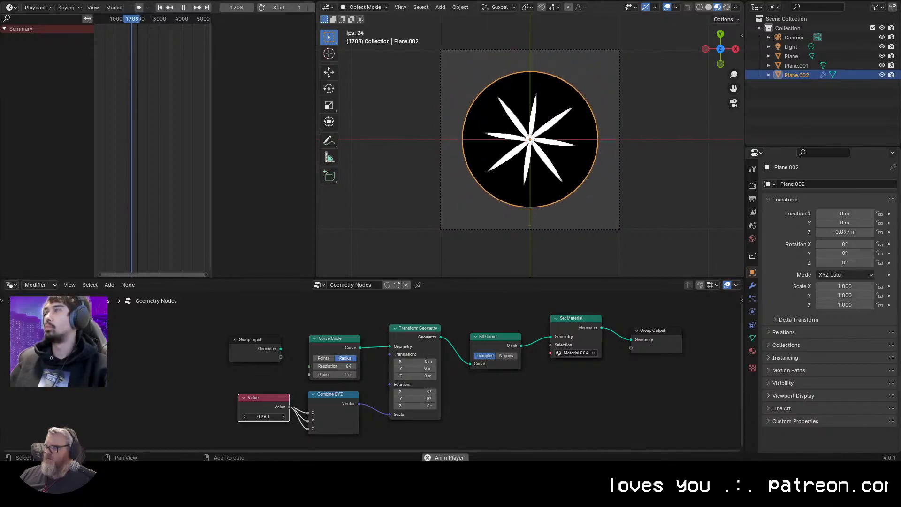
key(z)
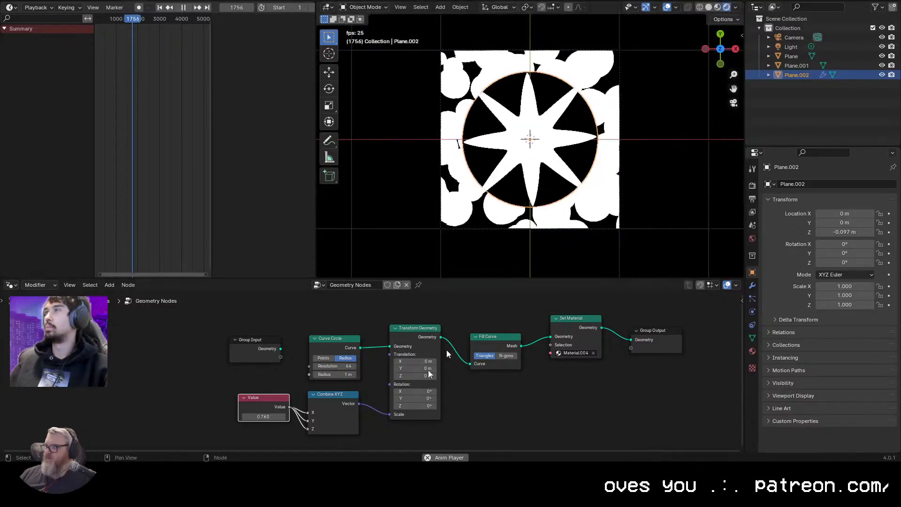
click(667, 7)
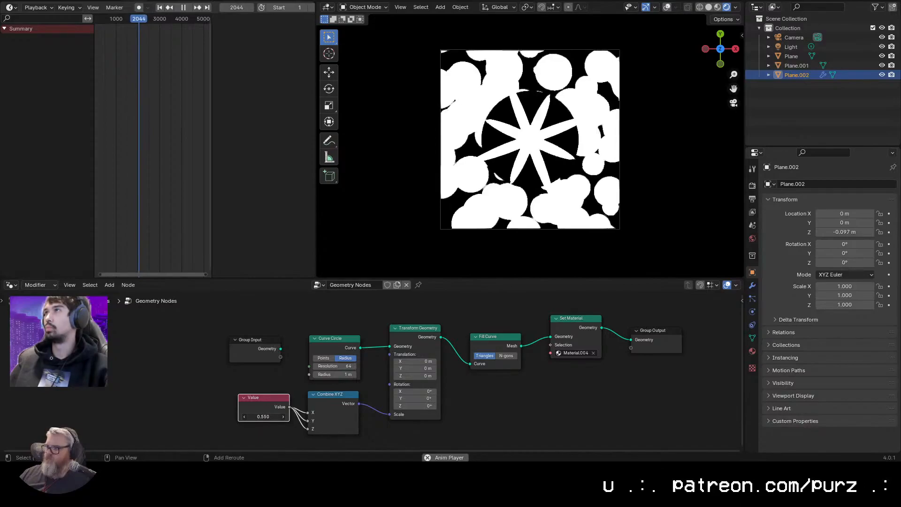
key(space)
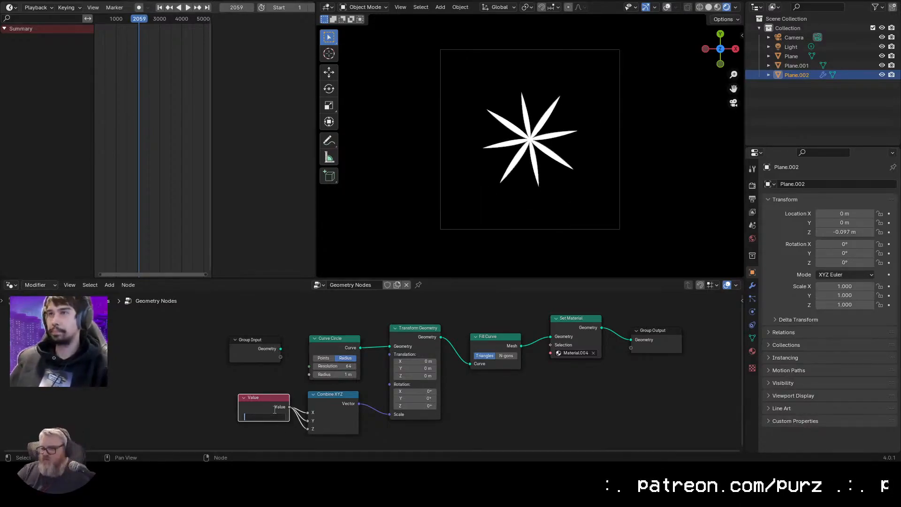
Restore the disc's scale Value to 0.5 after trying other sizes
text(,5)
key(Return)
text(.5)
key(Return)
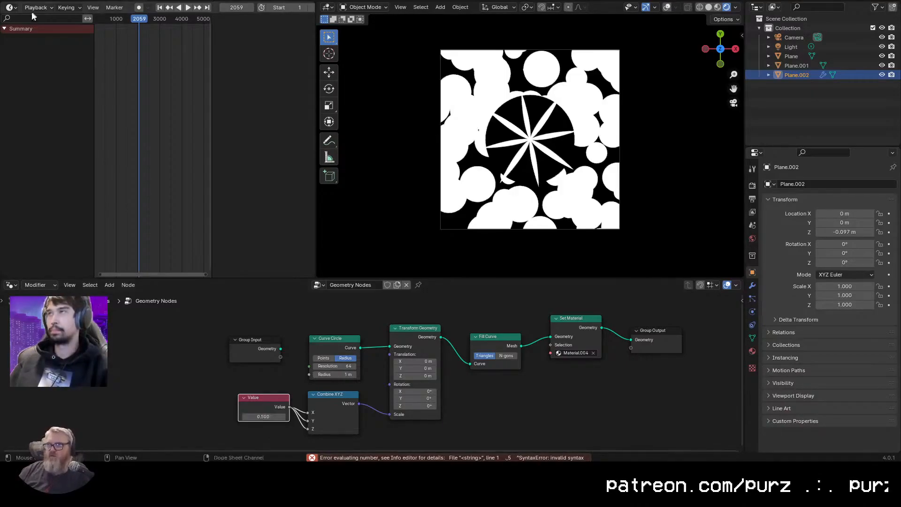
Turn the upper Timeline area into a Geometry Node Editor, hide its sidebar and frame the disc's nodes
click(10, 7)
click(52, 88)
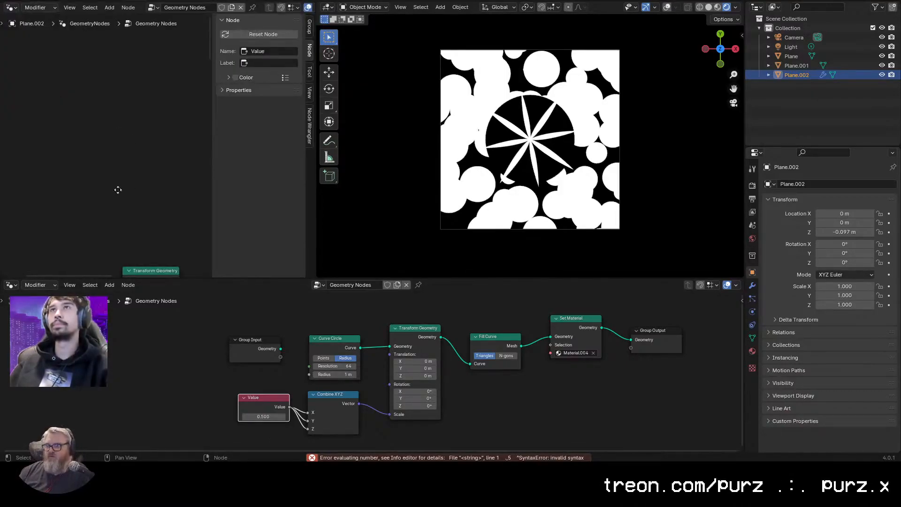
middle_drag(120, 192, 208, 14)
click(149, 214)
key(n)
middle_drag(188, 190, 90, 187)
Replace the lower node editor with a shorter Graph Editor and return to frame 1
key(shift+F12)
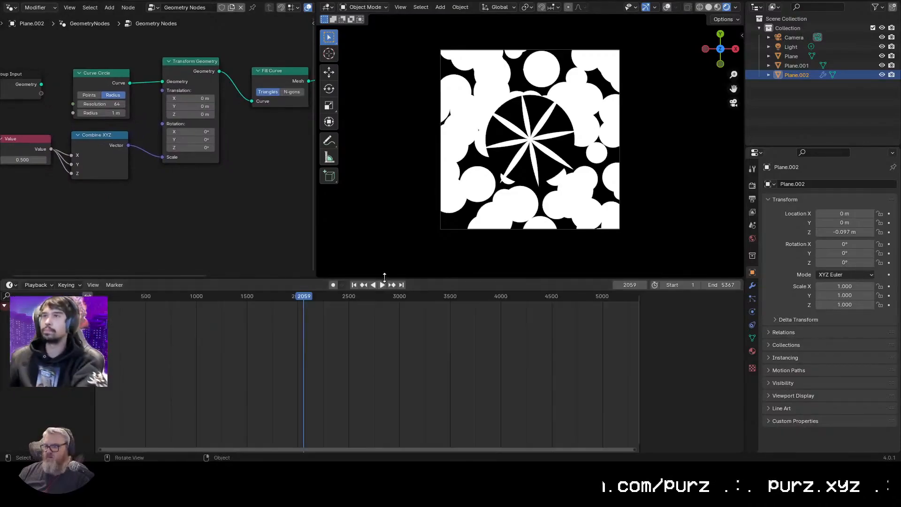
drag(383, 277, 397, 402)
drag(281, 420, 168, 430)
key(space)
click(10, 408)
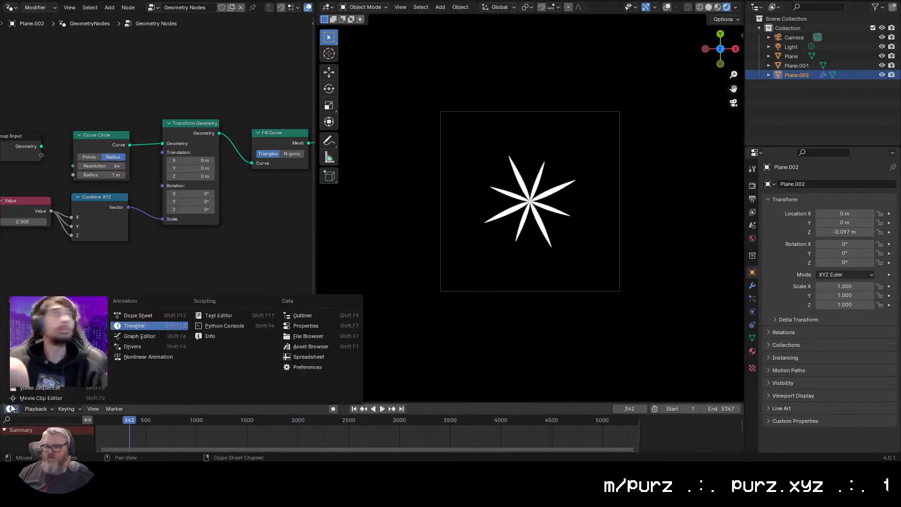
click(157, 336)
key(shift+Left)
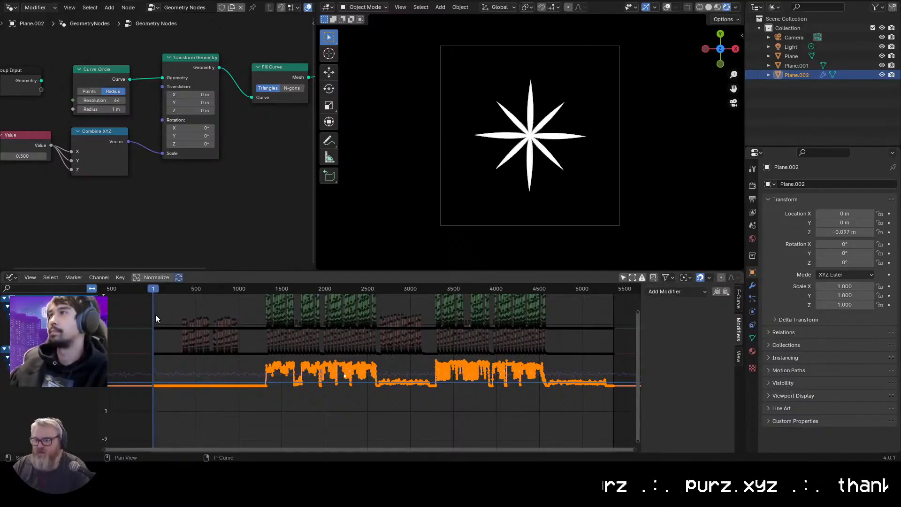
Keyframe the Value node at frame 1 and select only its Default Value channel under Geometry Nodes
key(i)
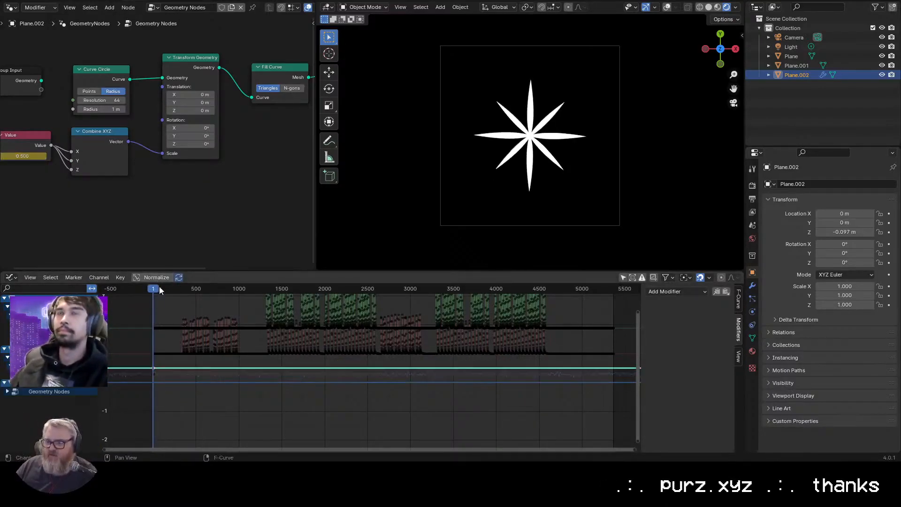
click(7, 391)
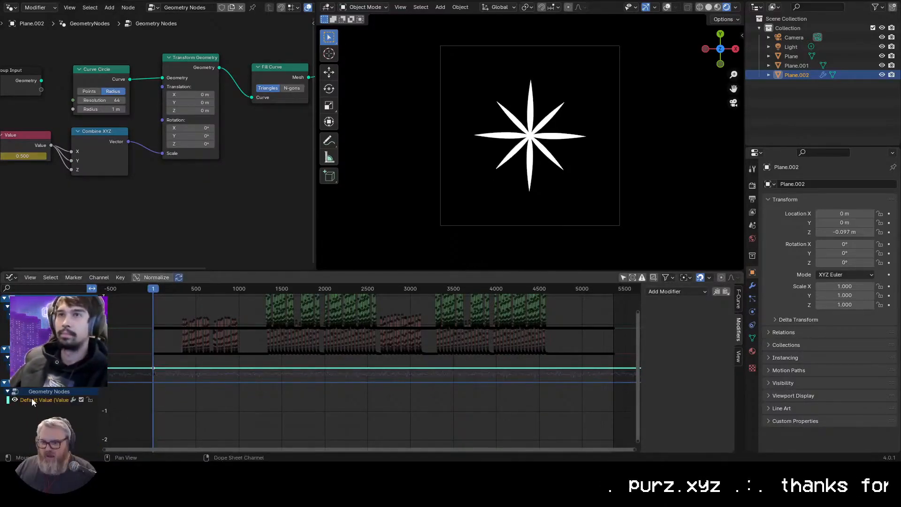
click(36, 400)
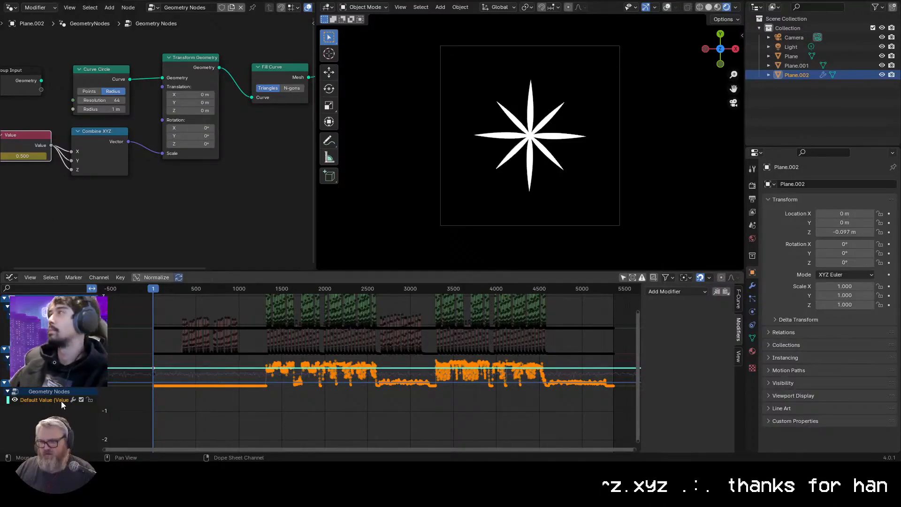
click(249, 429)
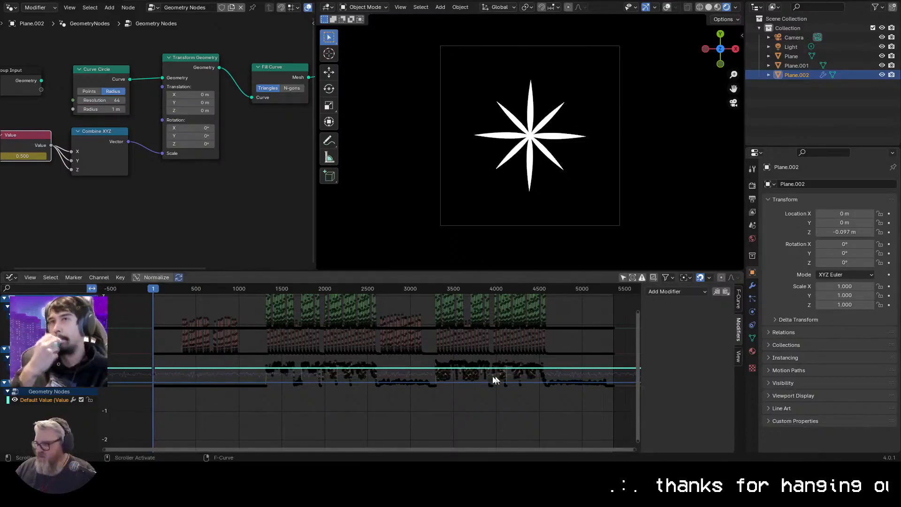
Bake drifting_skyline_bass.wav onto the Default Value channel with Sound to Samples and play back the bass section
click(99, 277)
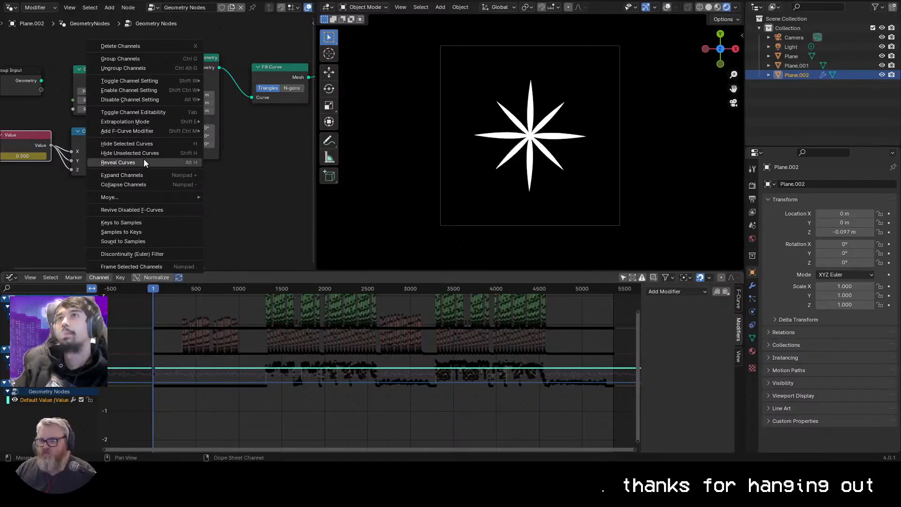
click(129, 241)
click(365, 154)
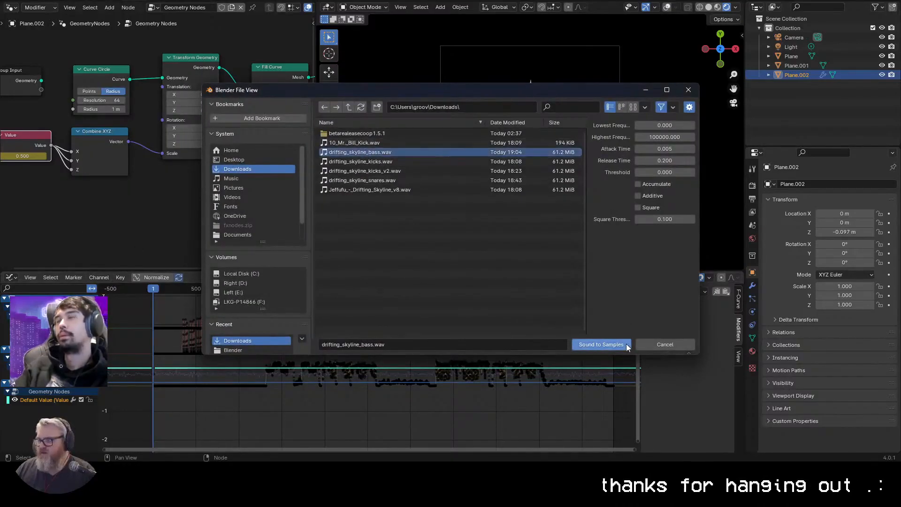
click(610, 337)
key(space)
click(252, 289)
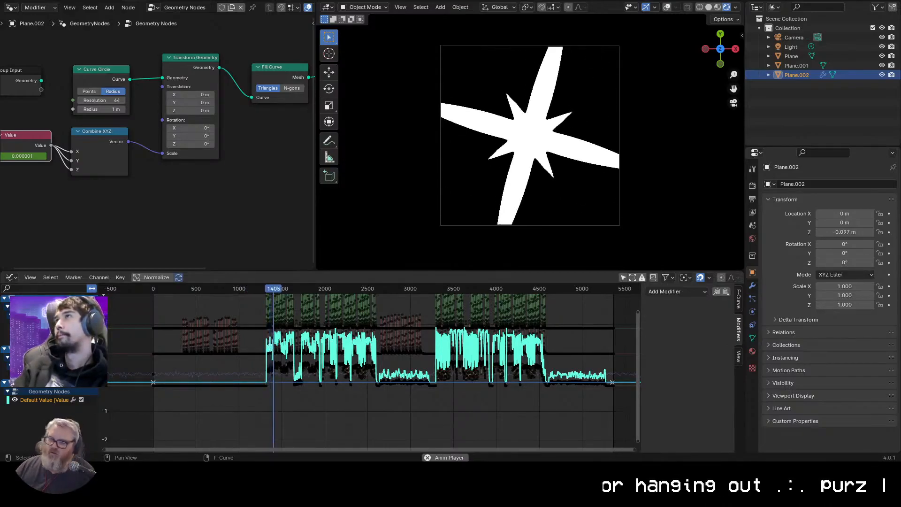
Stop playback at frame 1436 and convert the Default Value channel's baked samples to keyframes
click(315, 387)
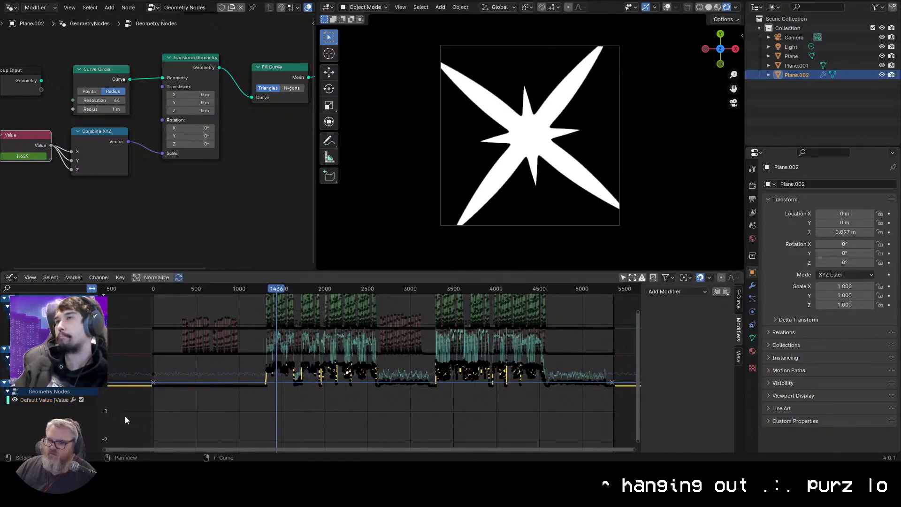
click(55, 399)
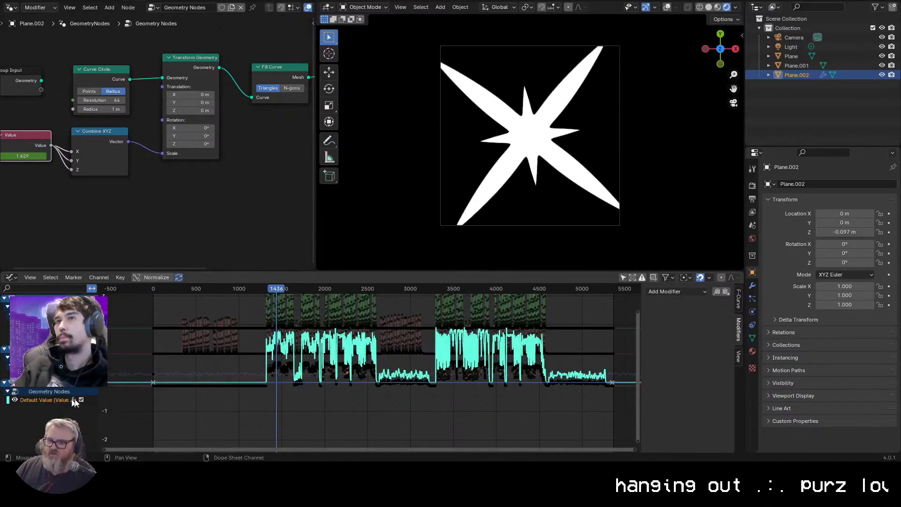
click(98, 280)
click(122, 229)
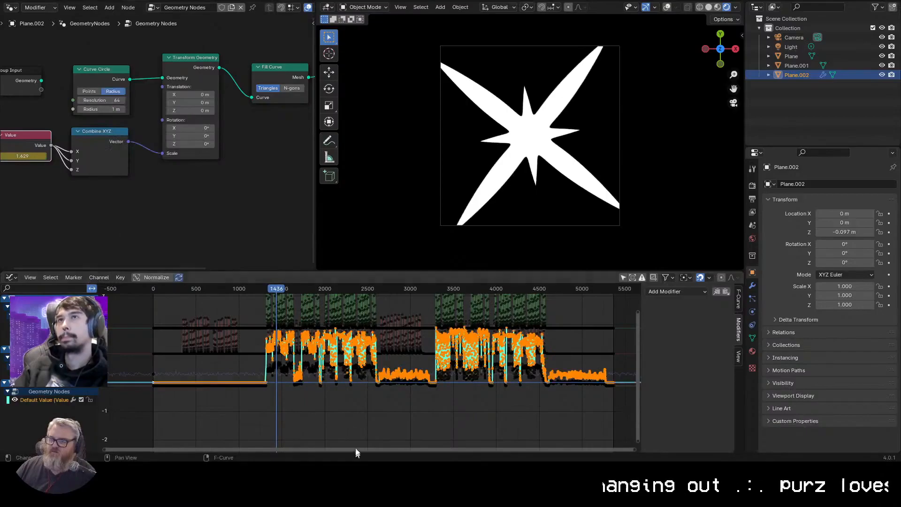
Flip the Default Value keyframes vertically by scaling them -1 along Y
key(s)
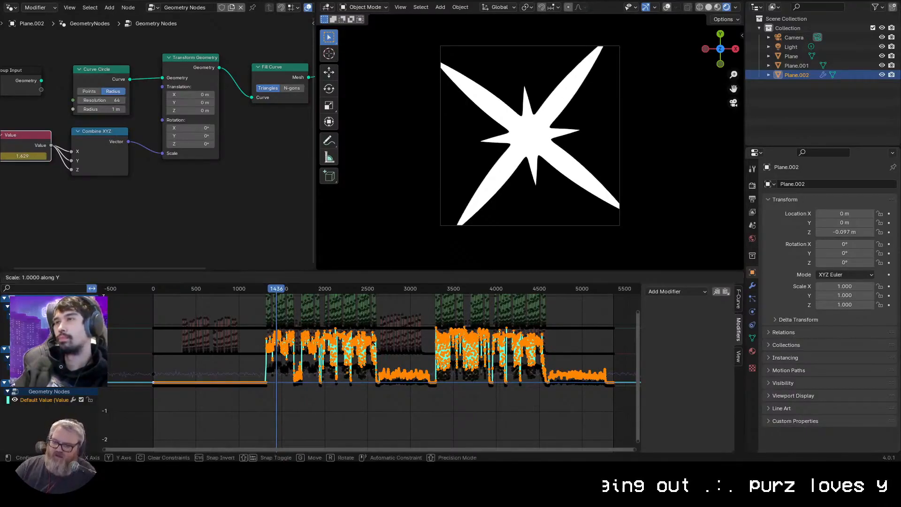
text(-1)
key(Return)
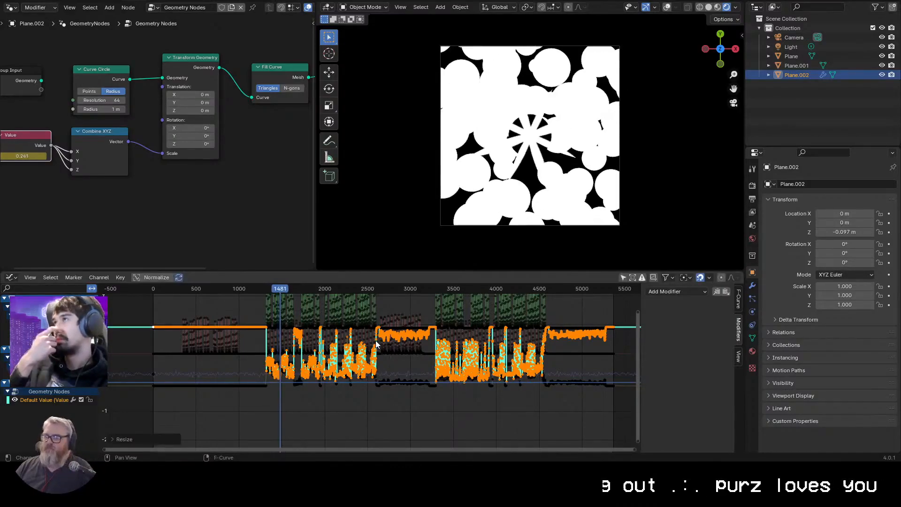
Scale the flipped Default Value keyframes down along Y to reduce how strongly the disc size varies
key(s)
key(y)
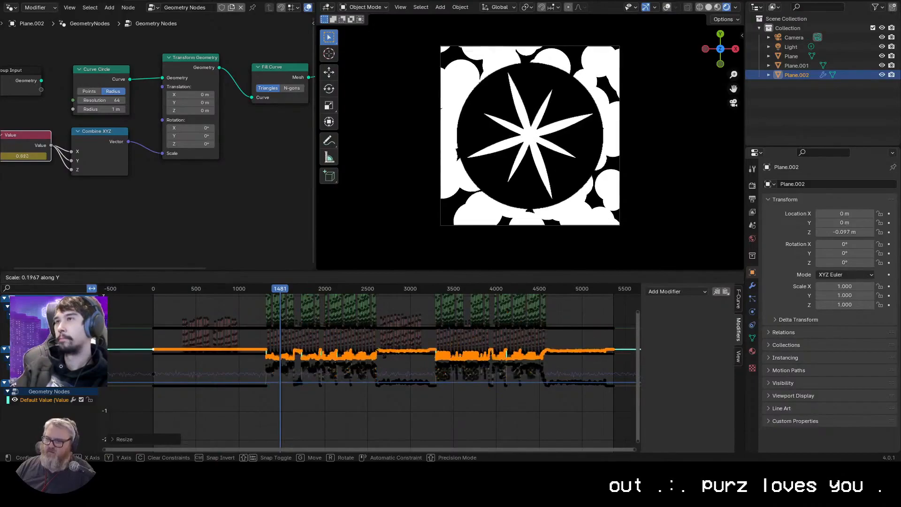
click(377, 355)
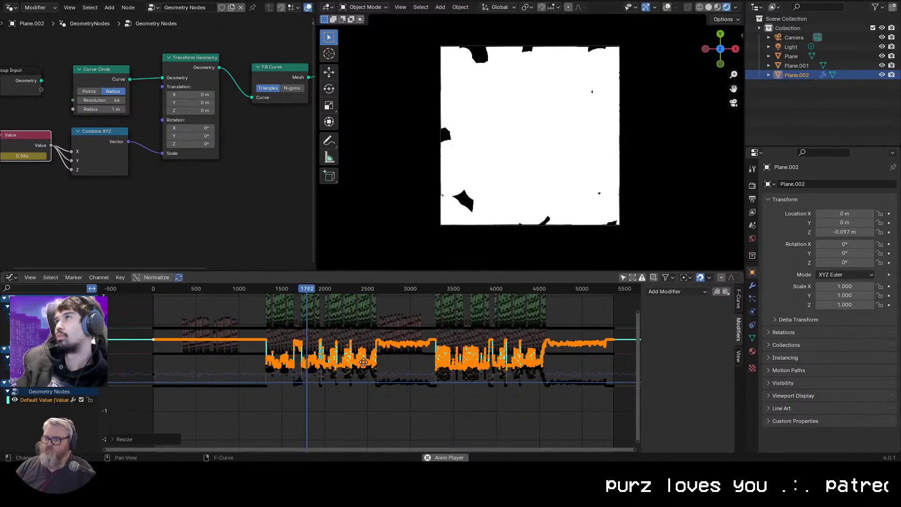
Move the Default Value keyframes slightly down along Y to fine-tune the base size of the masking disc
key(g)
key(y)
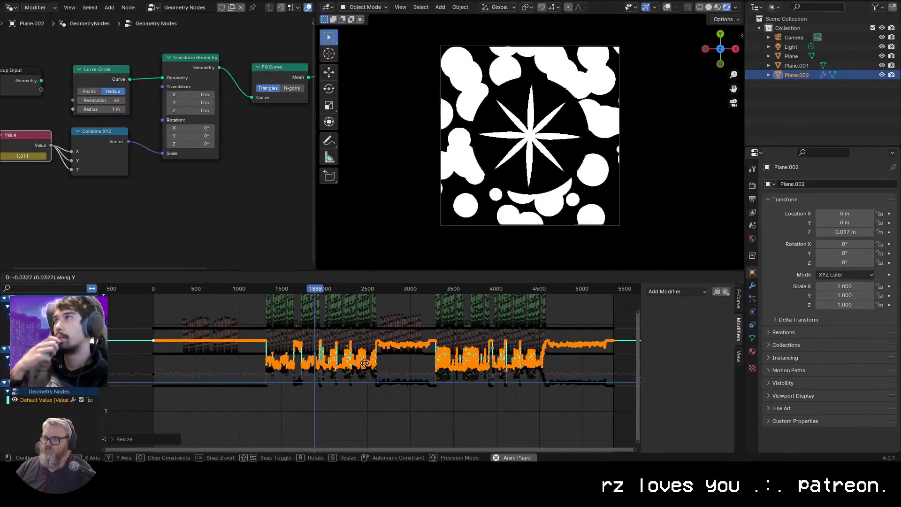
click(365, 363)
key(g)
key(y)
click(375, 356)
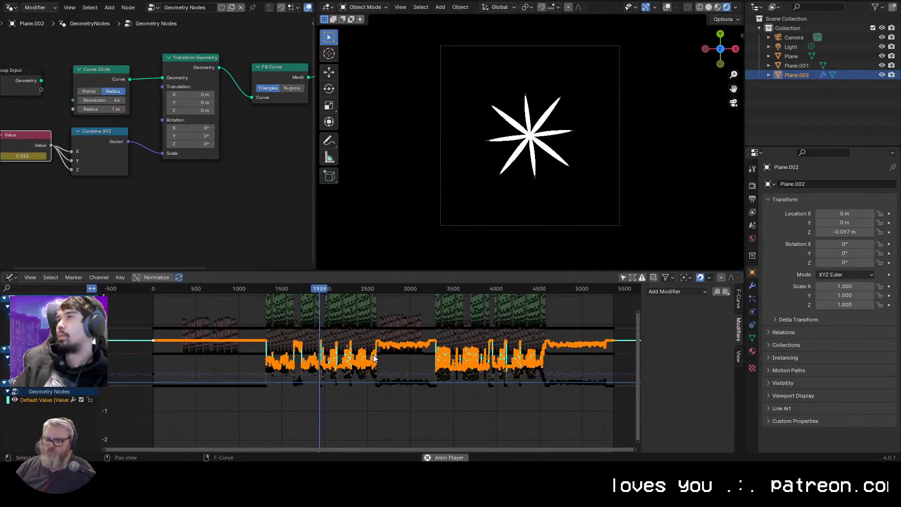
Stretch the Default Value keyframes slightly along Y and raise them by about 0.15 to rebalance the disc size
key(s)
key(y)
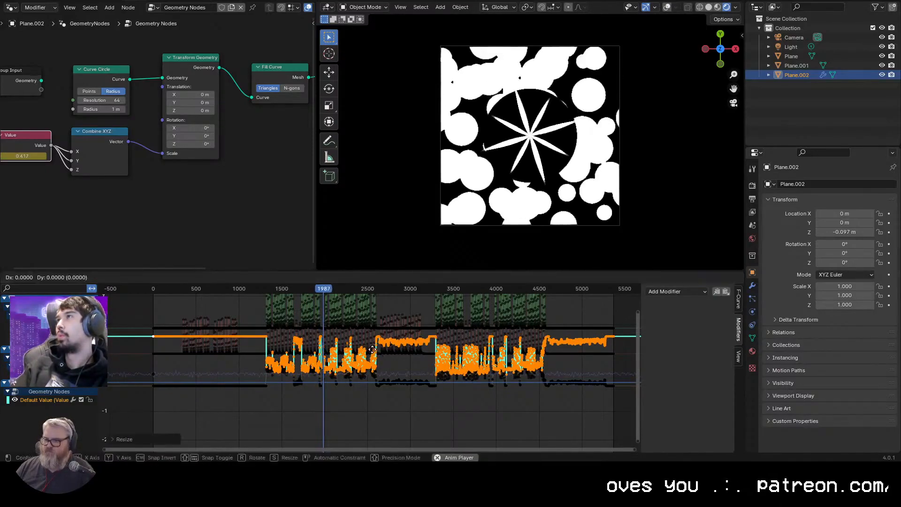
key(Escape)
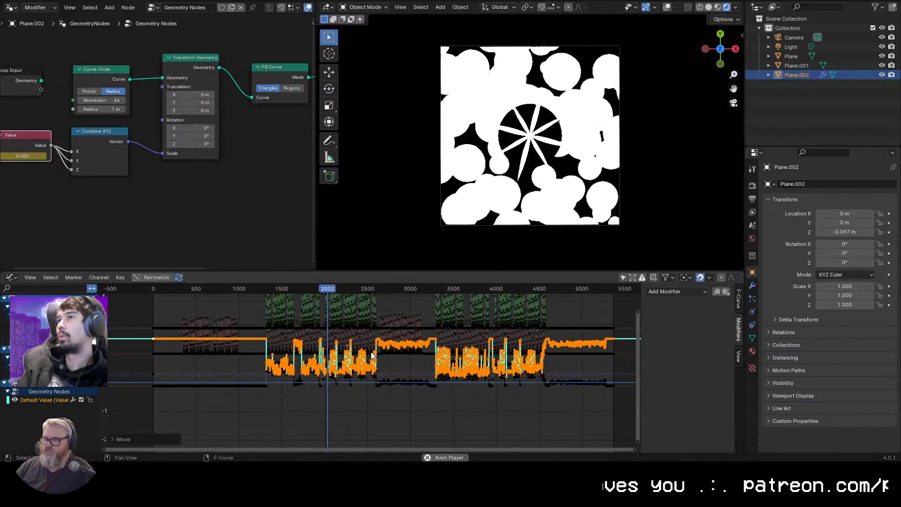
key(g)
key(y)
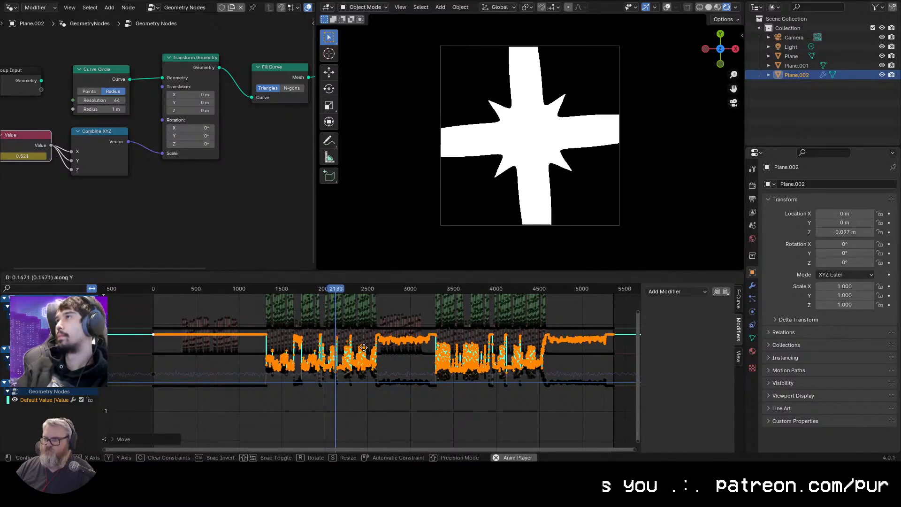
click(365, 350)
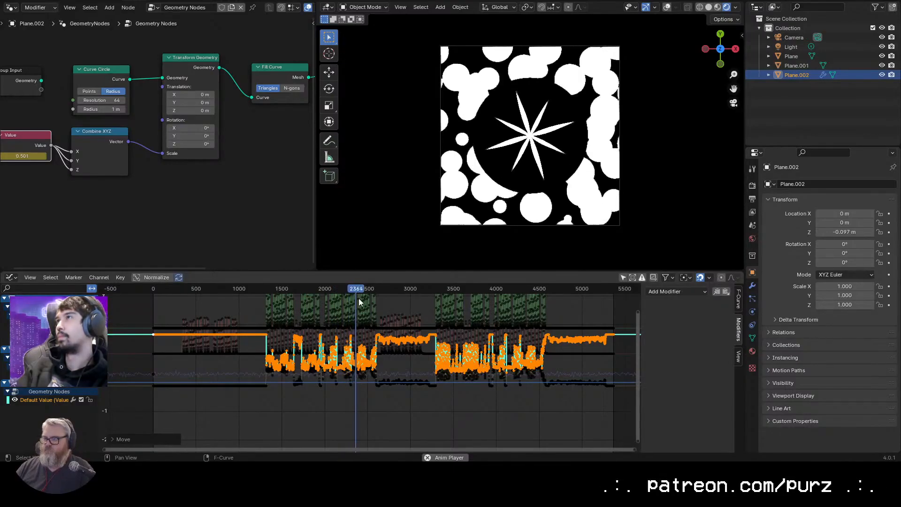
Preview the animation in a maximized viewport, restore the layout and play from the start of the second bass section
key(ctrl+space)
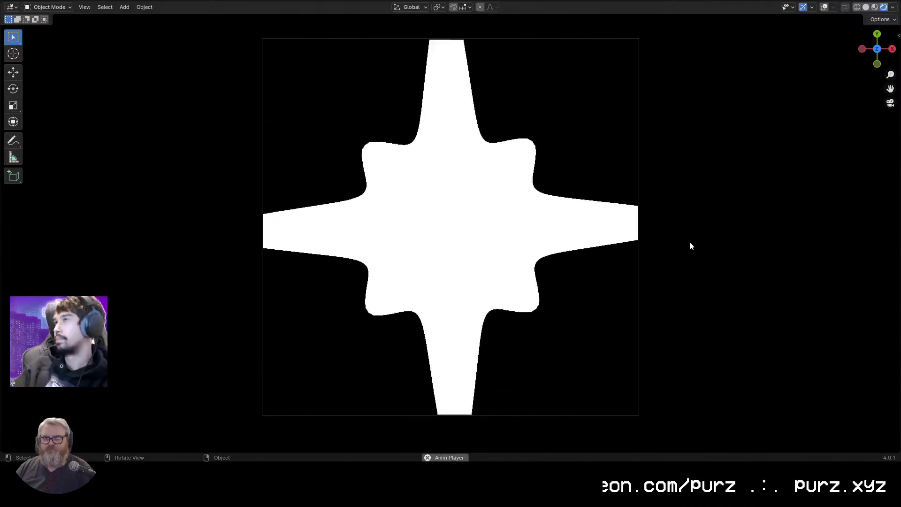
key(ctrl+space)
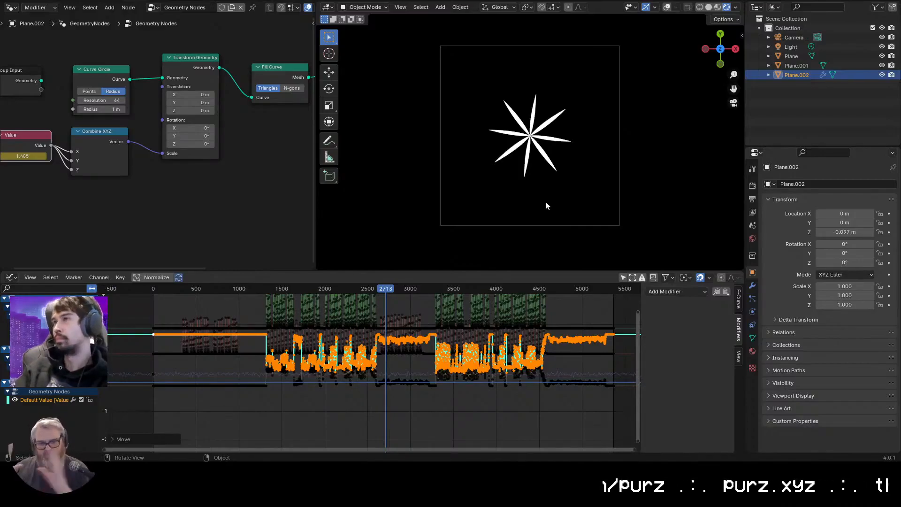
key(space)
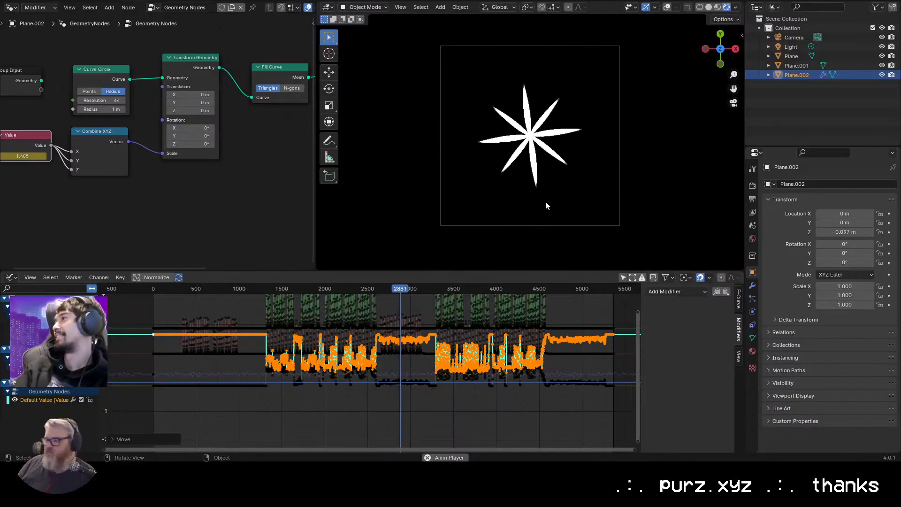
key(space)
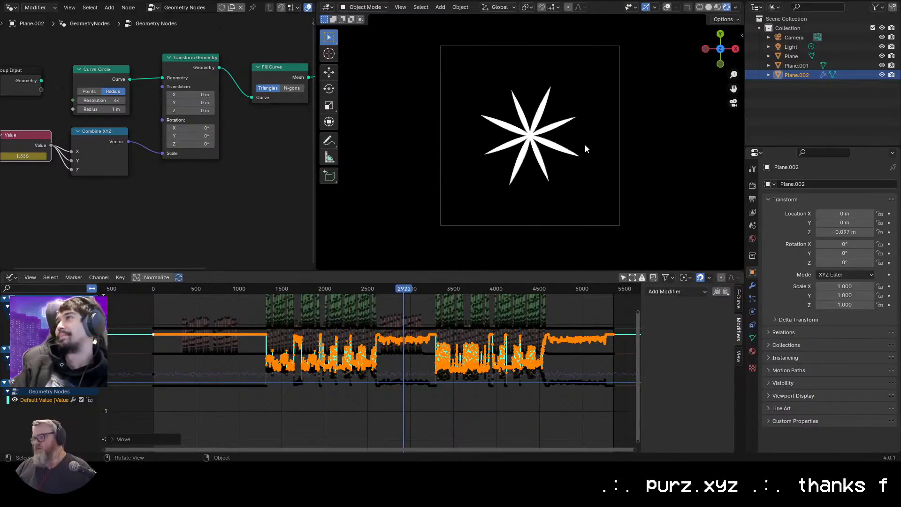
click(435, 290)
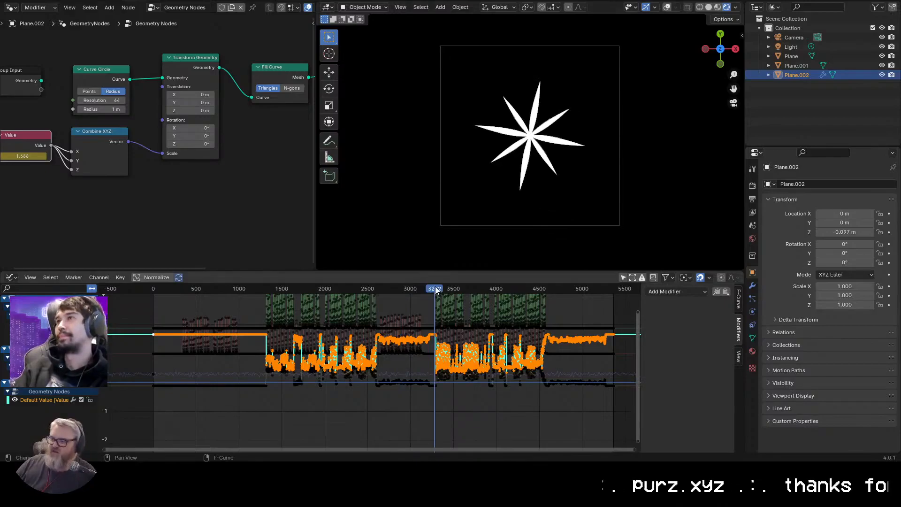
key(space)
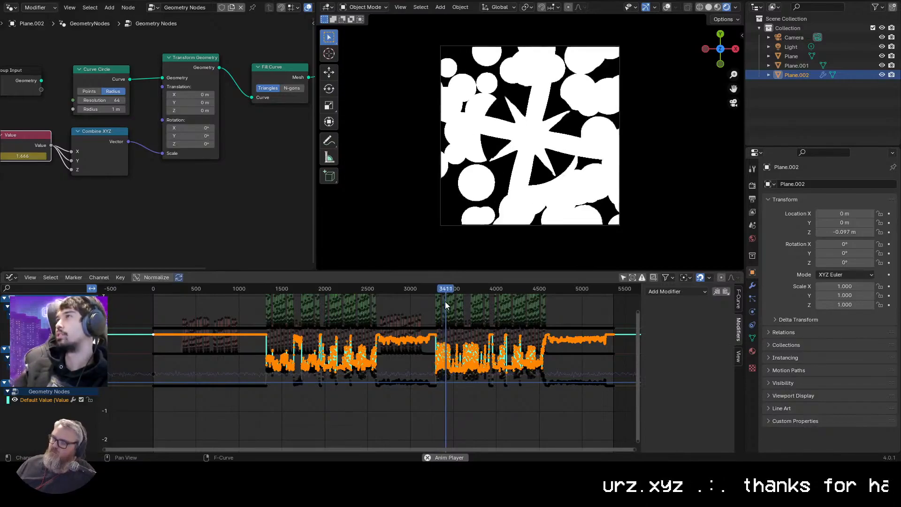
Scale the Default Value keyframes down along Y in several passes to narrow the disc's size variation
key(s)
key(y)
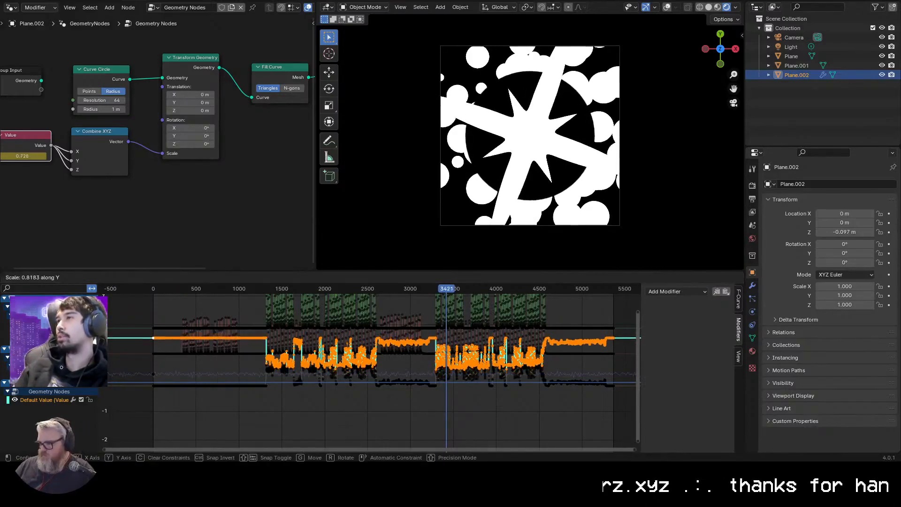
click(476, 354)
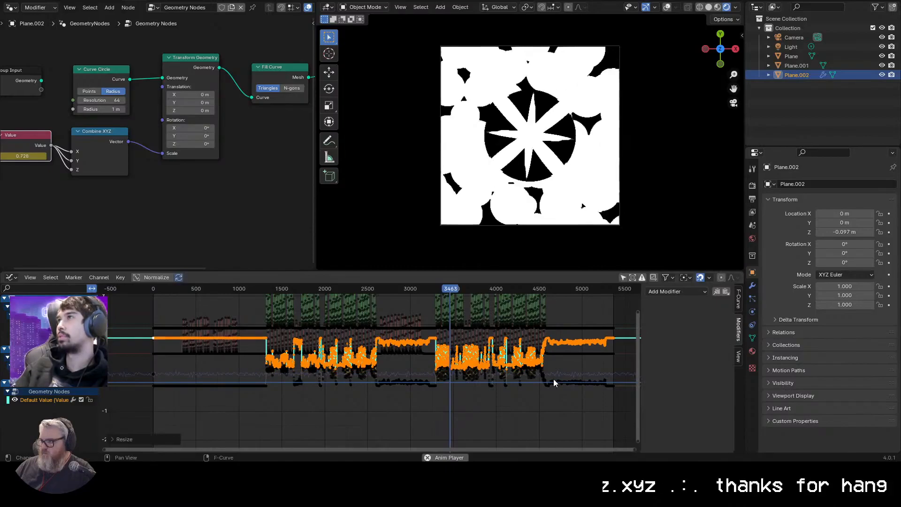
key(s)
key(y)
click(515, 364)
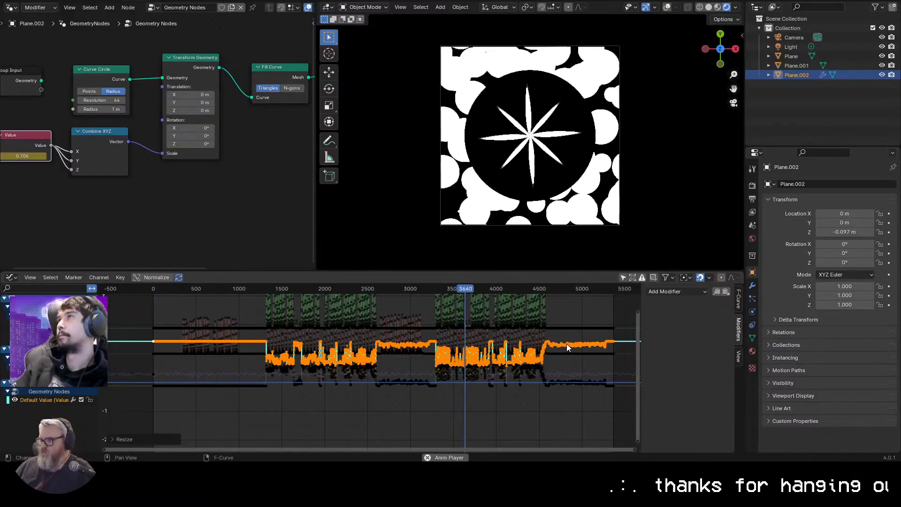
key(s)
click(536, 335)
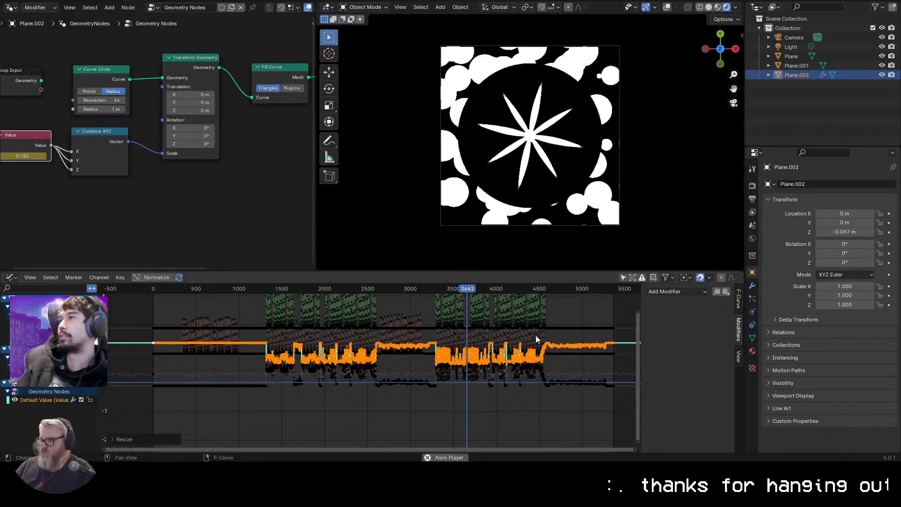
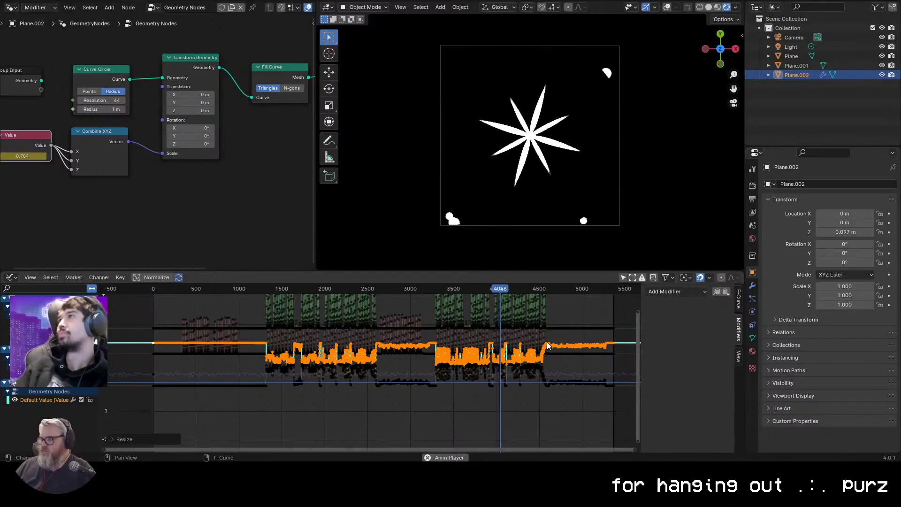
Nudge the Default Value keyframes slightly up along Y to enlarge the disc, and stop playback
key(g)
key(y)
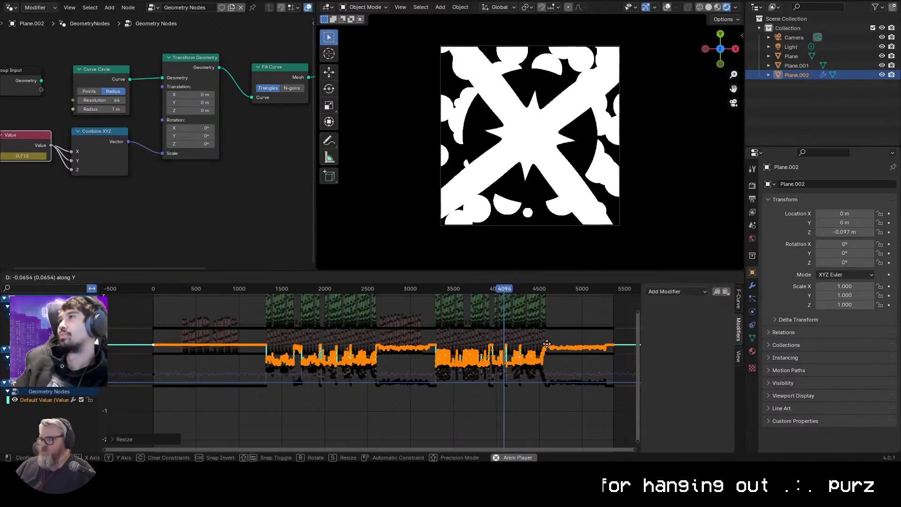
click(547, 341)
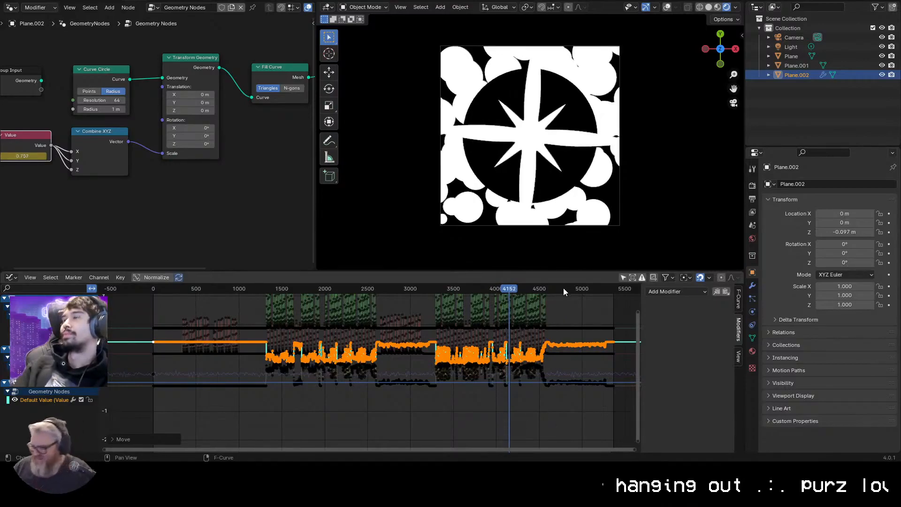
Open the scene's render output settings
click(752, 185)
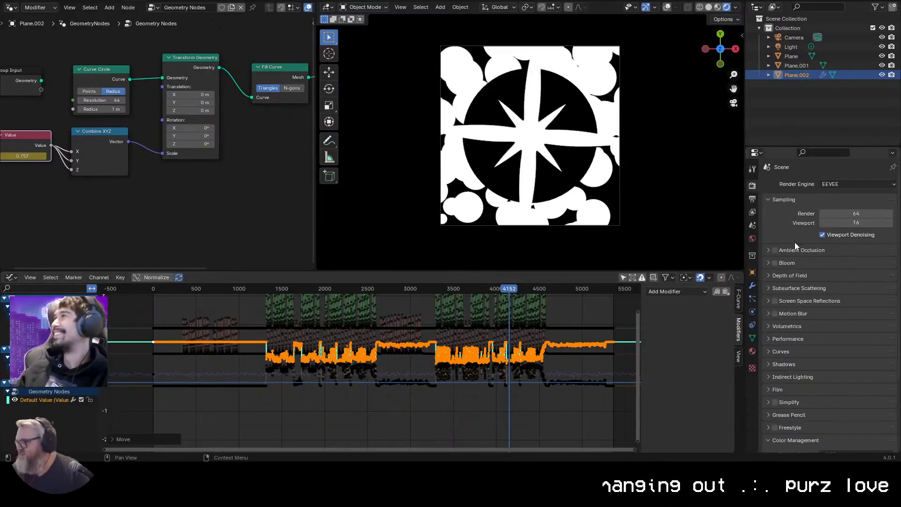
click(753, 199)
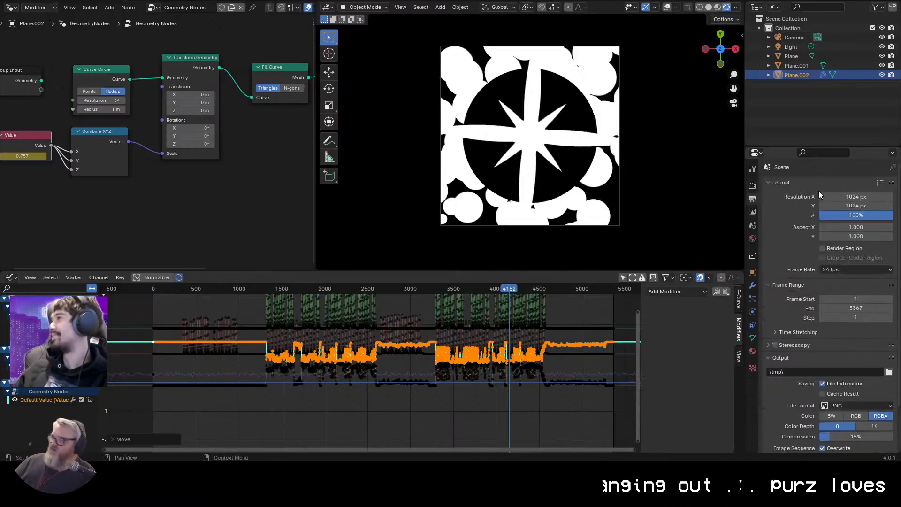
Set the render output path to C:\tmp\jeffufu-run1\ and start rendering the animation
click(830, 371)
text(C:\)
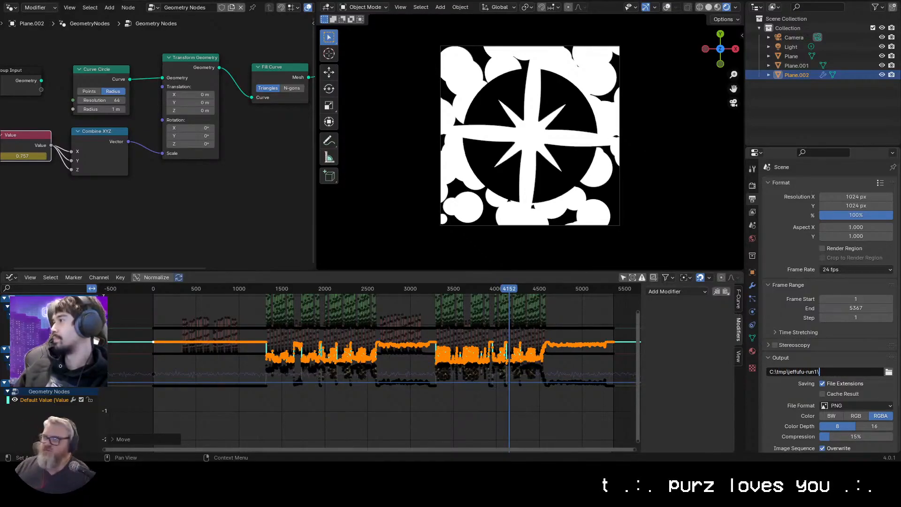
key(Return)
key(ctrl+F12)
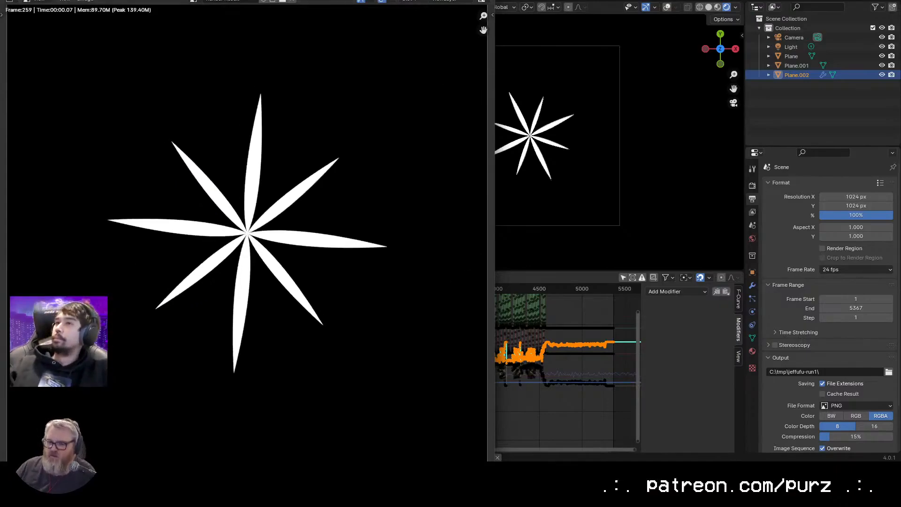
Switch to ComfyUI in the browser and add a KSampler node to the empty canvas
mouse_move(103, 505)
click(70, 413)
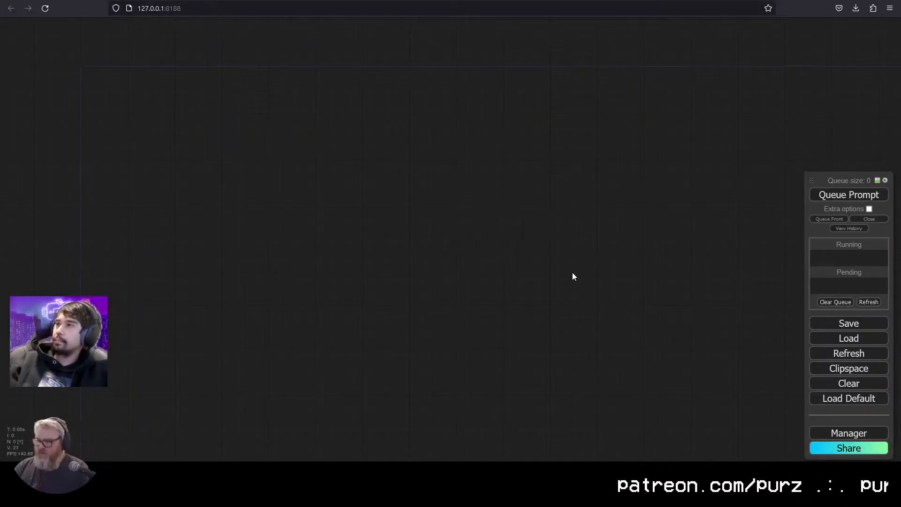
double_click(336, 200)
text(ksample)
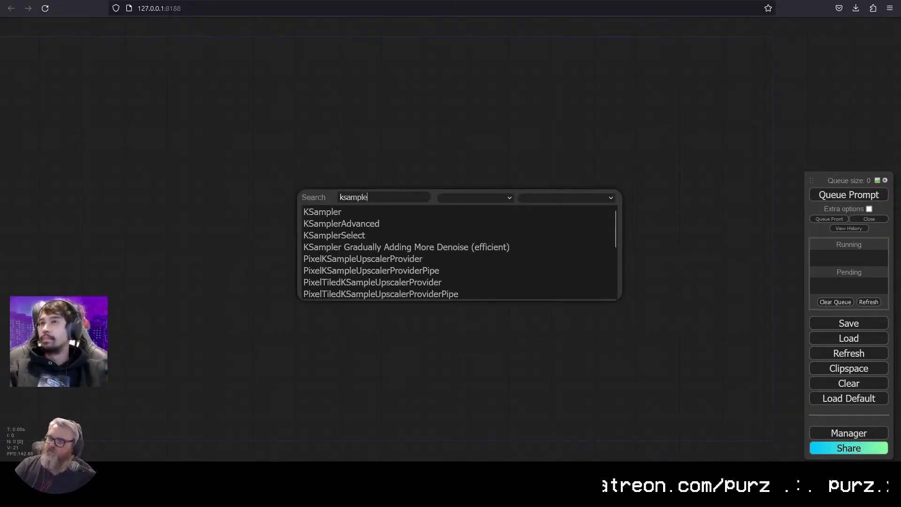
key(Return)
scroll(540, 261, up, 5)
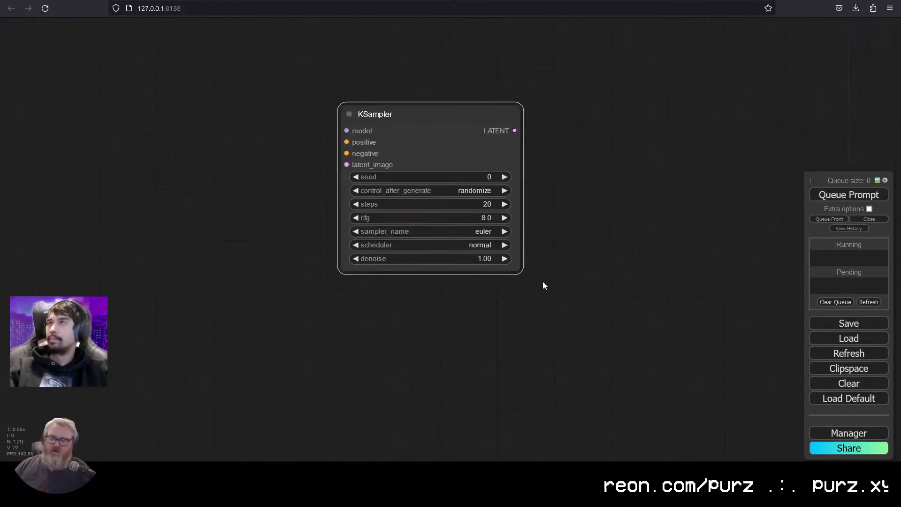
Add a VAE Decode node fed by the KSampler's latent output
drag(530, 275, 531, 274)
drag(504, 161, 595, 125)
click(650, 164)
drag(700, 126, 747, 110)
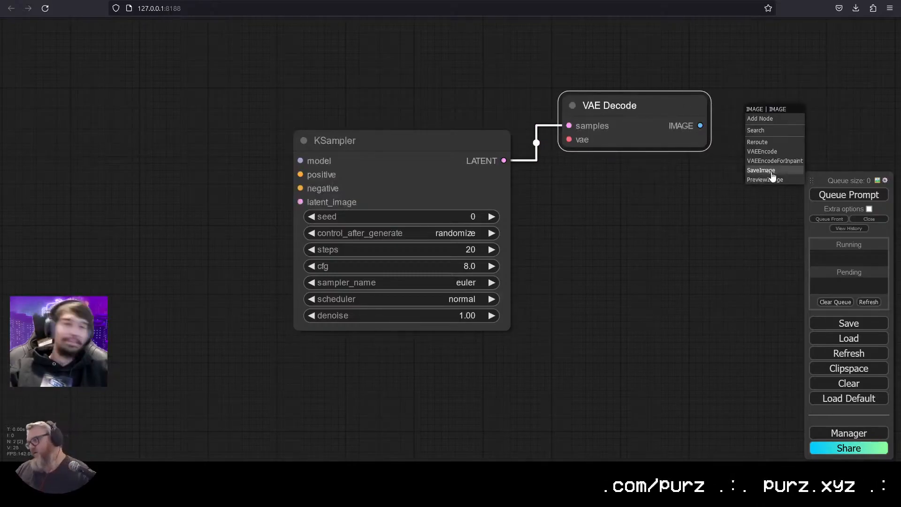
key(F11)
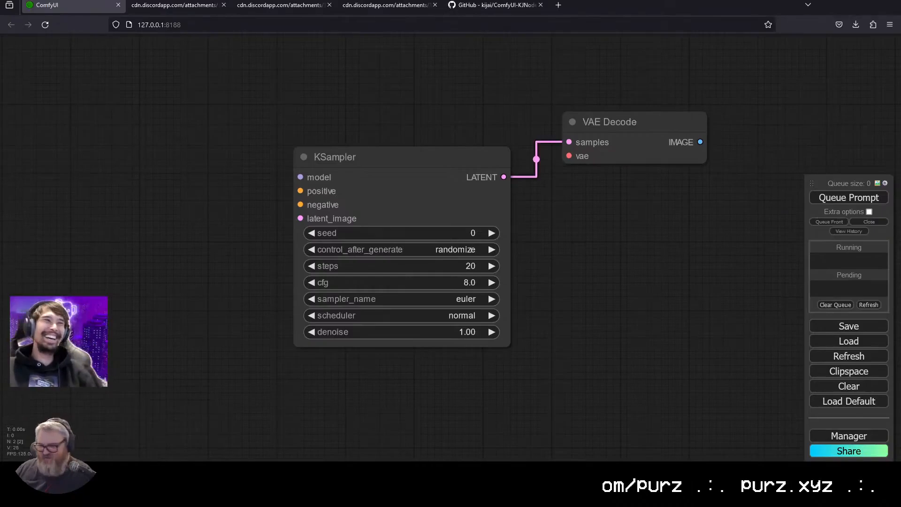
key(F11)
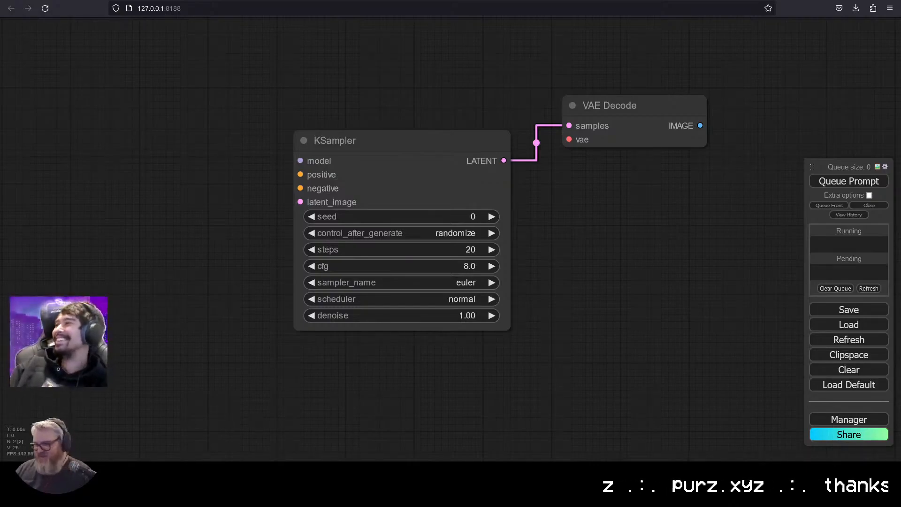
right_click(162, 472)
click(154, 449)
mouse_move(120, 472)
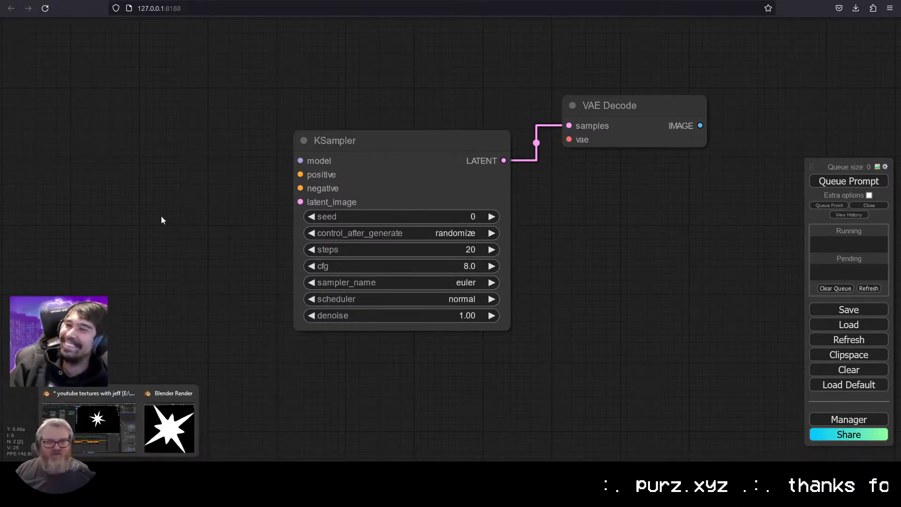
Search for and add a Video Combine node fed by the VAE Decode image output
scroll(600, 328, down, 3)
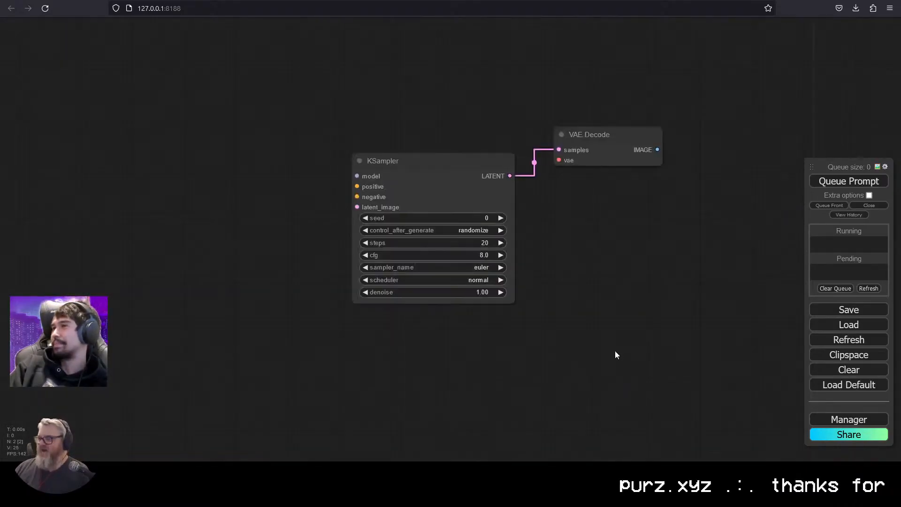
scroll(586, 258, up, 2)
scroll(564, 292, down, 2)
mouse_move(627, 170)
mouse_down()
mouse_move(680, 196)
mouse_move(628, 168)
mouse_up()
drag(678, 153, 678, 154)
click(684, 165)
text(video)
click(694, 187)
drag(570, 296, 315, 373)
Set the Video Combine frame rate to 12, filename prefix to 12fps\12fps-AnimateDiff and format to video/h264-mp4
click(535, 248)
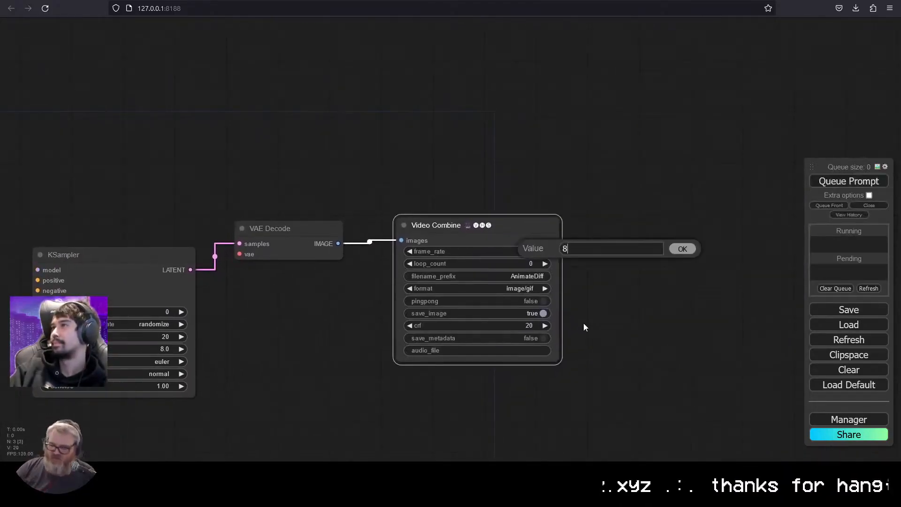
key(Return)
click(534, 276)
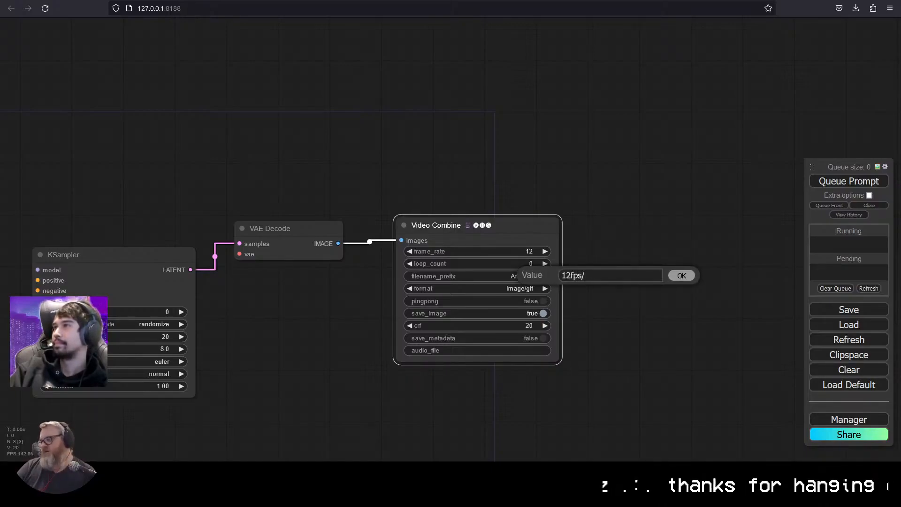
text(12fps\12fps-Animat)
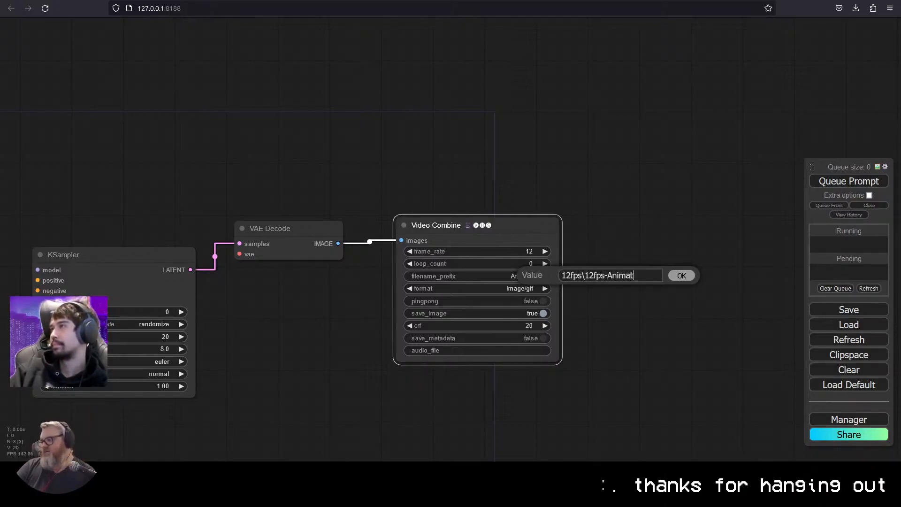
text(eDiff)
key(Return)
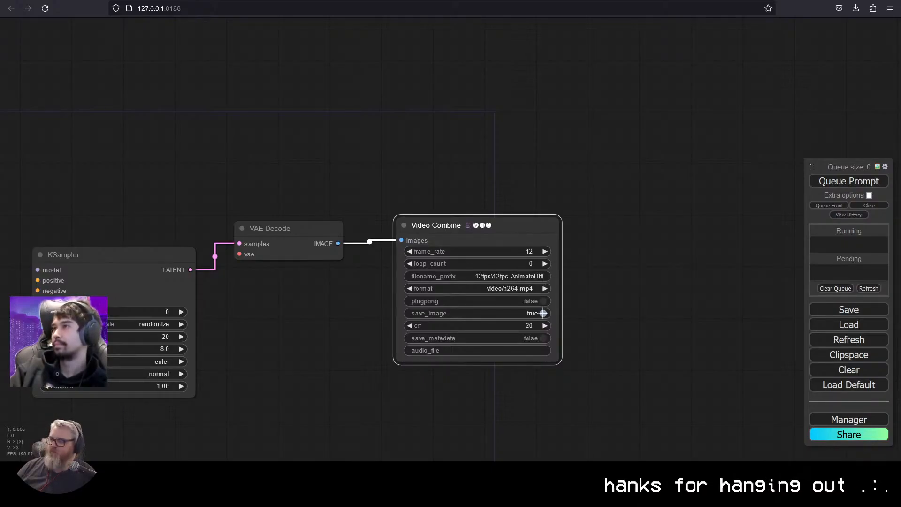
Duplicate the Video Combine node with its image connection kept and set the copy's frame rate to 24
key(ctrl+c)
key(ctrl+shift+v)
click(666, 257)
text(13)
text(24)
key(Return)
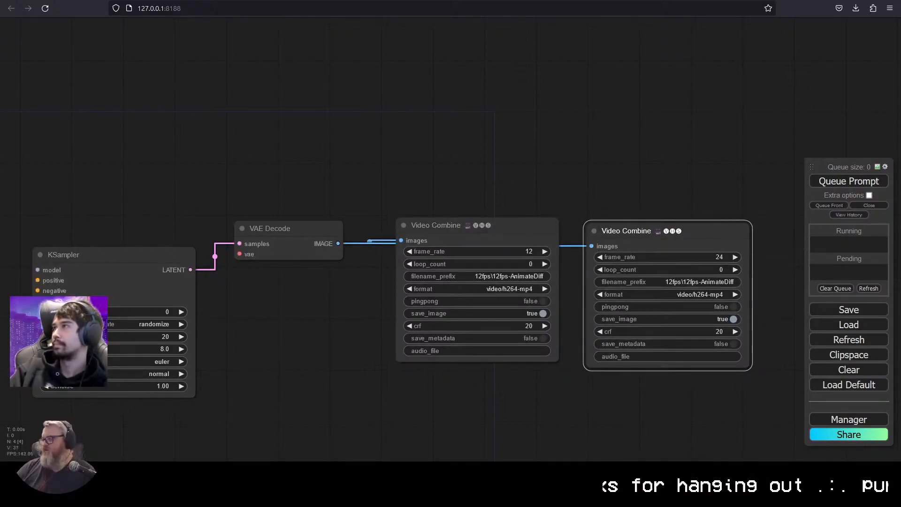
Line up the KSampler with VAE Decode and space out the two Video Combine nodes, with the 12 fps one lower
drag(725, 400, 675, 253)
scroll(692, 348, down, 4)
drag(517, 123, 518, 156)
drag(635, 126, 628, 129)
drag(252, 144, 239, 127)
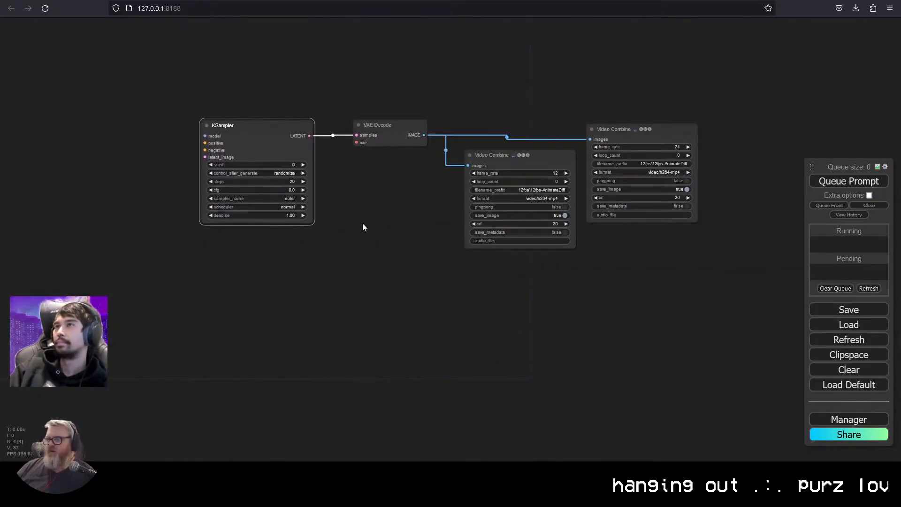
drag(364, 227, 341, 232)
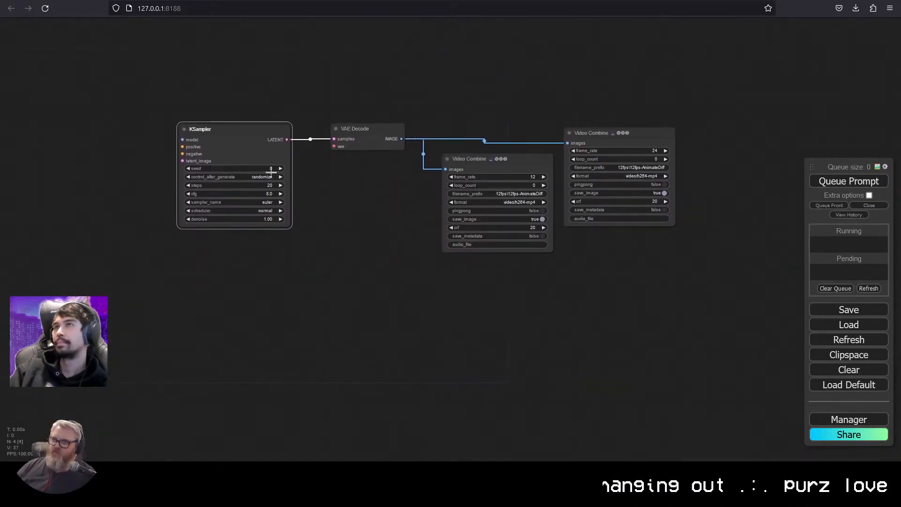
Add a Load Checkpoint node feeding the KSampler's model input, using deliberate_v3.safetensors
scroll(385, 348, up, 5)
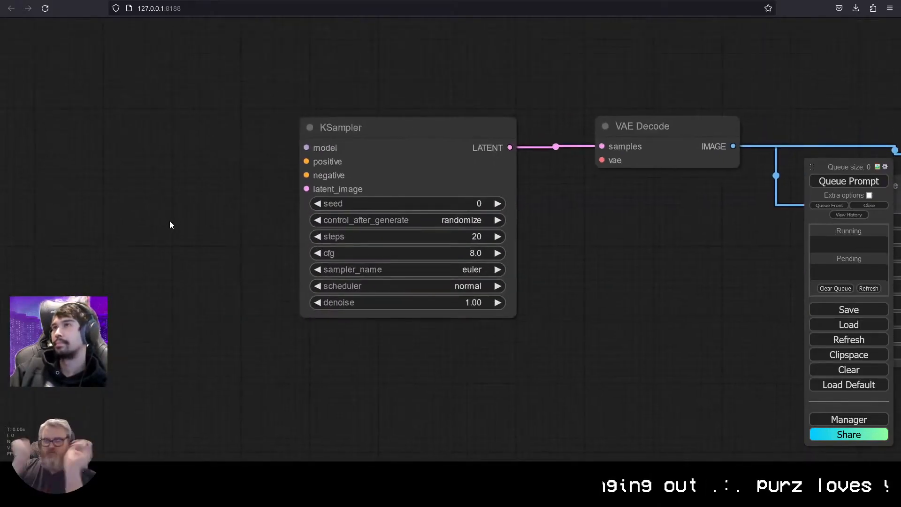
drag(307, 147, 31, 58)
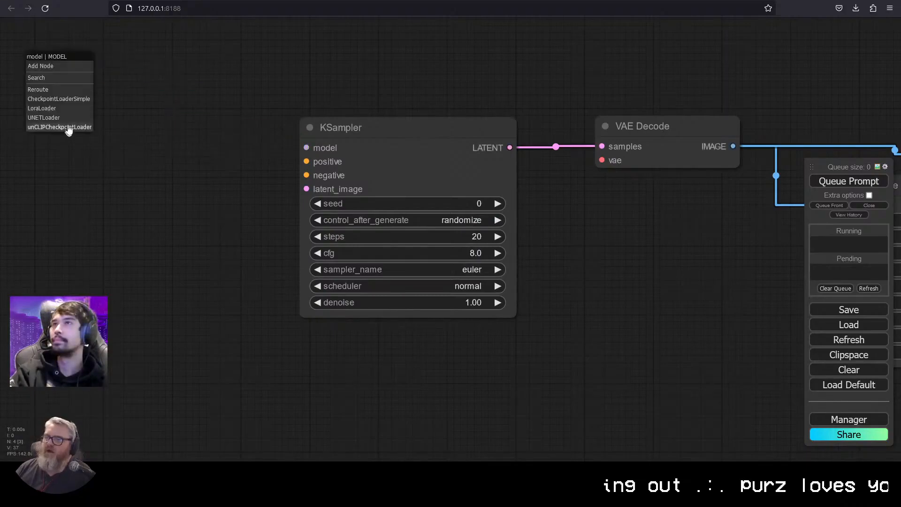
click(64, 100)
click(181, 154)
drag(64, 100, 48, 129)
click(216, 188)
Add a CLIP Text Encode node from the checkpoint's CLIP output and place a connected duplicate below it
drag(209, 129, 85, 208)
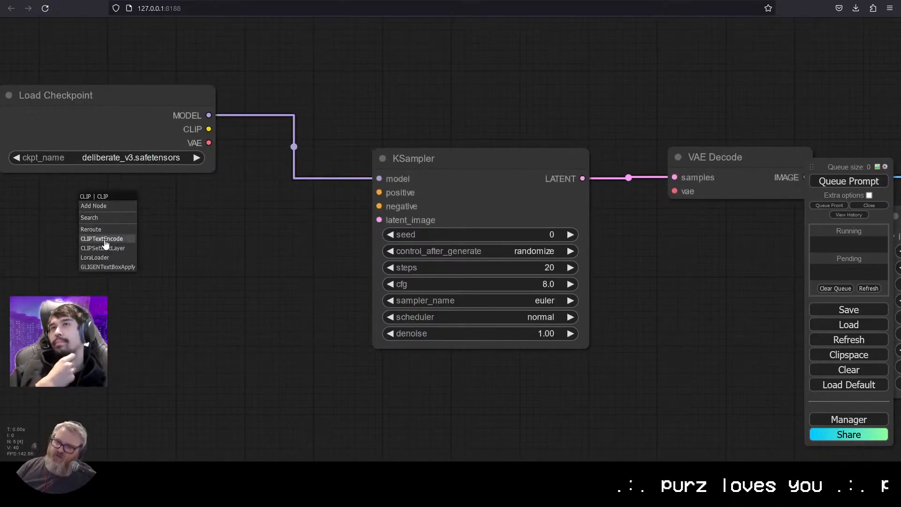
click(105, 239)
drag(140, 198, 68, 212)
key(ctrl+c)
key(ctrl+shift+v)
drag(376, 370, 475, 323)
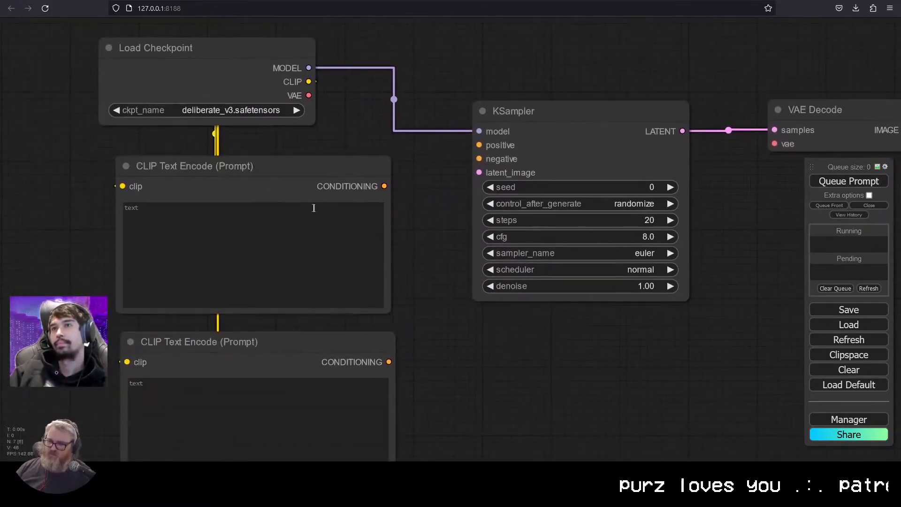
Color the upper CLIP Text Encode node green and the lower one red
right_click(273, 159)
click(300, 283)
click(350, 312)
right_click(340, 334)
click(378, 391)
click(425, 399)
Connect the green prompt to the KSampler's positive input and the red one to negative, moving Load Checkpoint clear of the prompts
drag(384, 186, 475, 161)
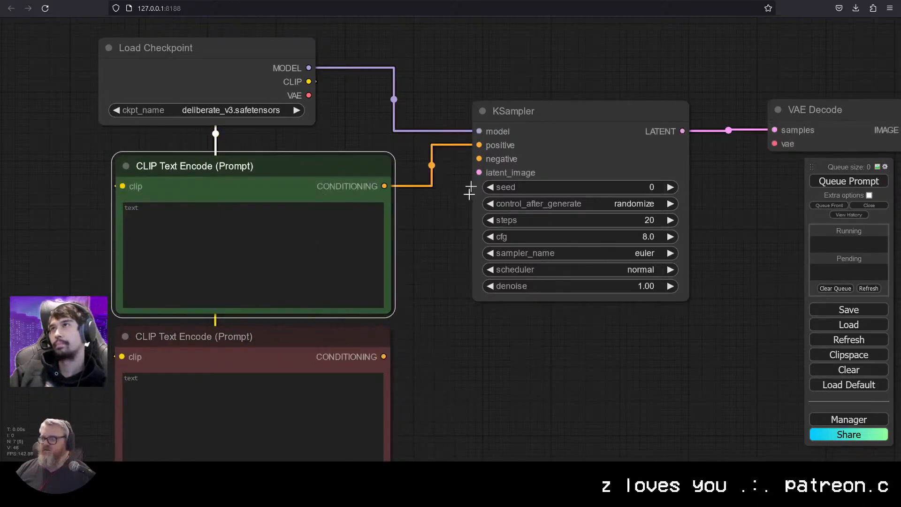
drag(384, 356, 479, 158)
drag(278, 43, 41, 85)
Add an Empty Latent Image node feeding the KSampler's latent_image input and place it directly below the KSampler
drag(480, 172, 491, 347)
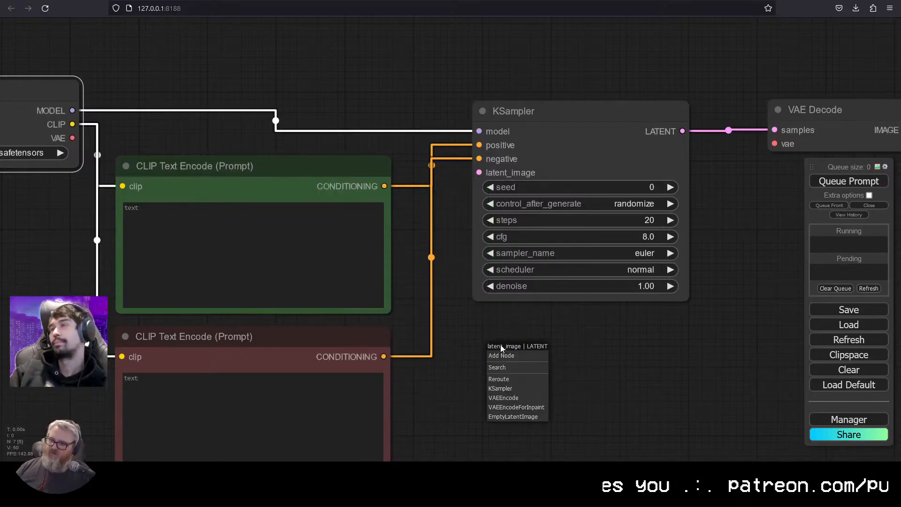
click(501, 368)
text(empl)
key(Return)
drag(577, 383, 547, 351)
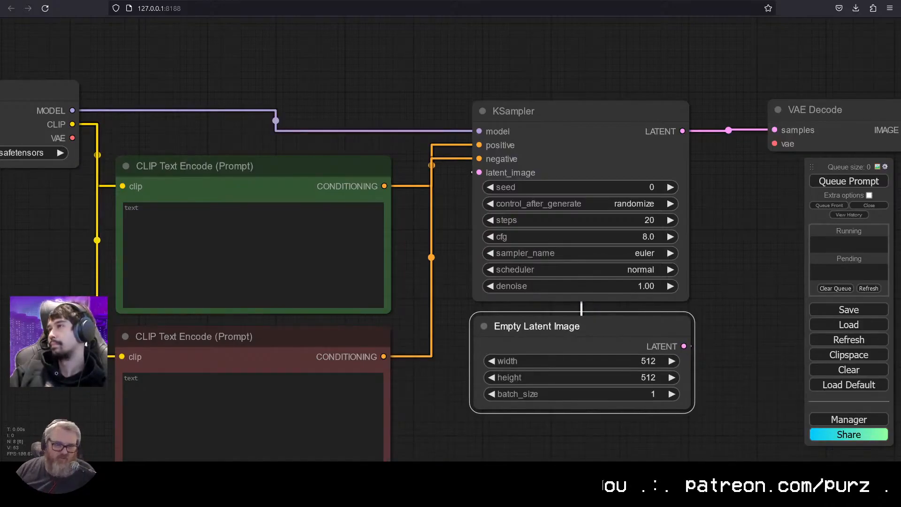
click(654, 393)
text(6)
key(Return)
click(644, 395)
key(BackSpace)
key(Return)
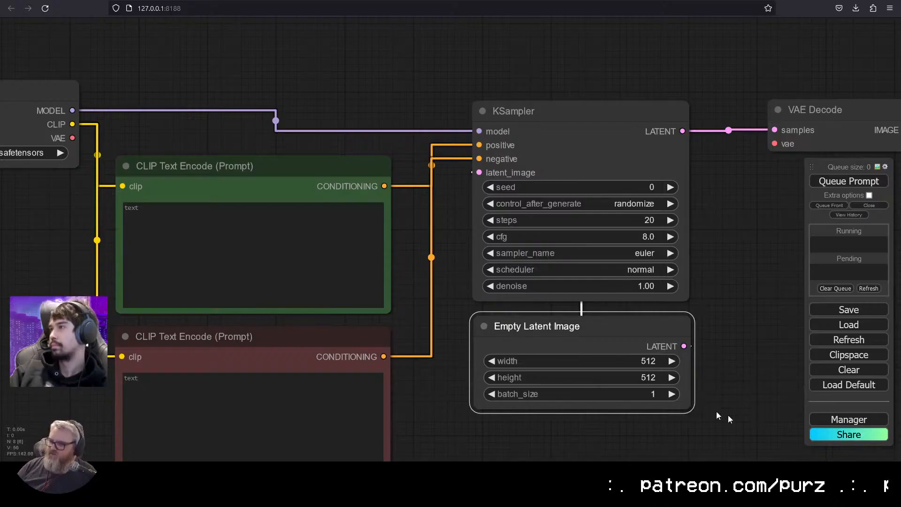
Connect the Load Checkpoint VAE output to the VAE Decode node's vae input
scroll(610, 431, down, 3)
drag(343, 145, 213, 142)
drag(78, 206, 615, 212)
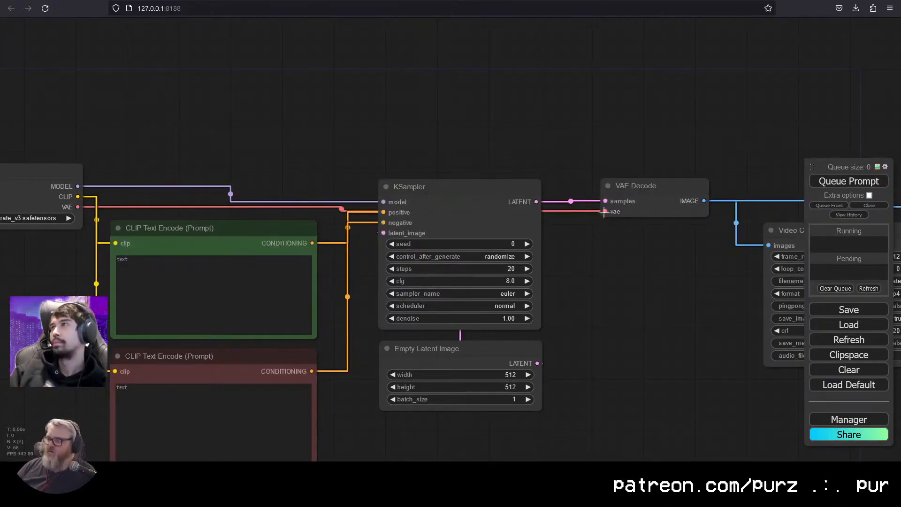
Move the two Video Combine nodes together farther away from the VAE Decode node
scroll(711, 346, down, 4)
scroll(658, 361, up, 3)
drag(575, 302, 582, 211)
drag(399, 245, 500, 151)
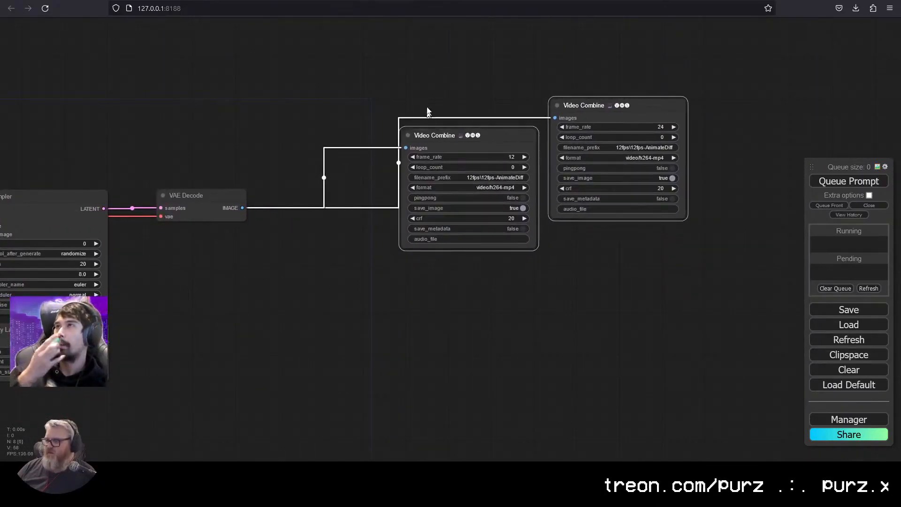
Detach the Video Combine nodes from VAE Decode and send its image output to a new Preview Image node
click(427, 118)
right_click(253, 143)
right_click(470, 120)
drag(445, 133, 444, 133)
drag(413, 123, 631, 222)
click(460, 320)
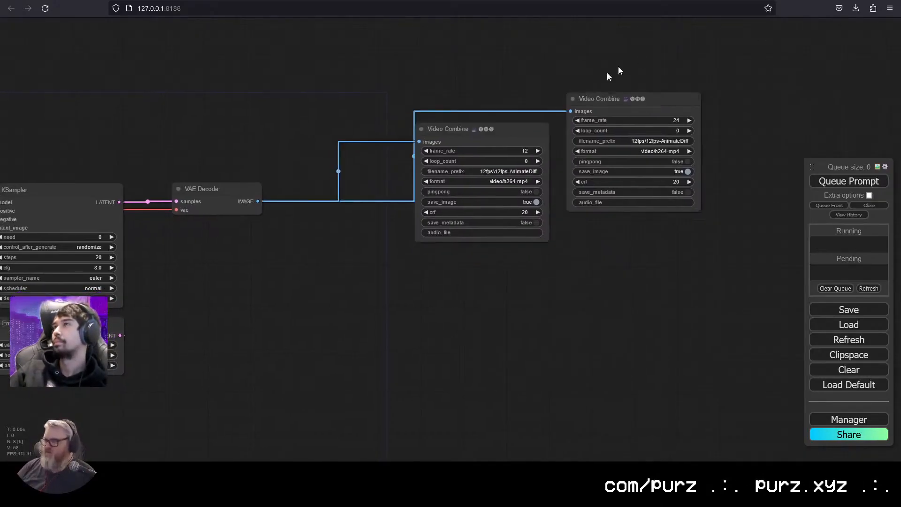
drag(419, 141, 282, 192)
click(293, 259)
Enter "nsfw, nude" as the negative prompt in the red CLIP Text Encode node
drag(264, 316, 707, 254)
click(262, 302)
text(nsfw, nude)
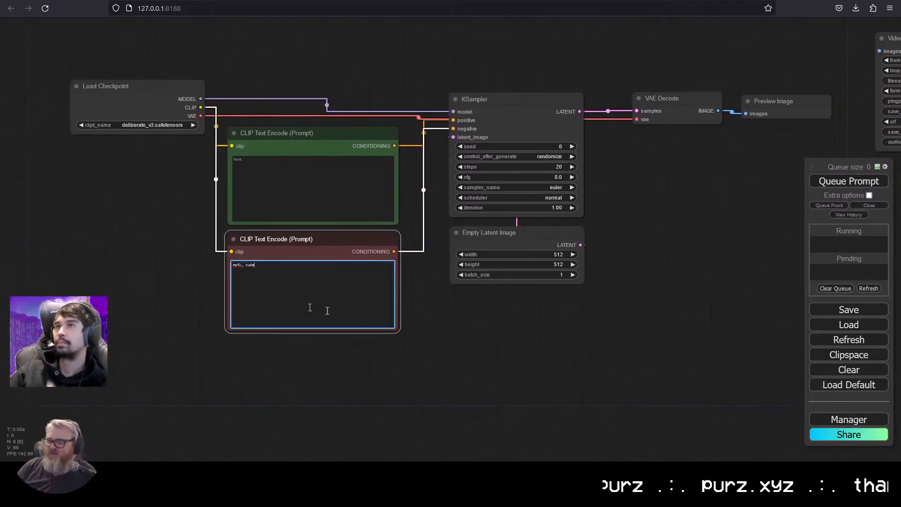
Enter the positive prompt "a beautiful sakura tree sitting in the wind, beside a lovely creek bed in 1980s japan" in the green node
scroll(272, 305, up, 5)
scroll(30, 163, down, 1)
drag(30, 163, 96, 269)
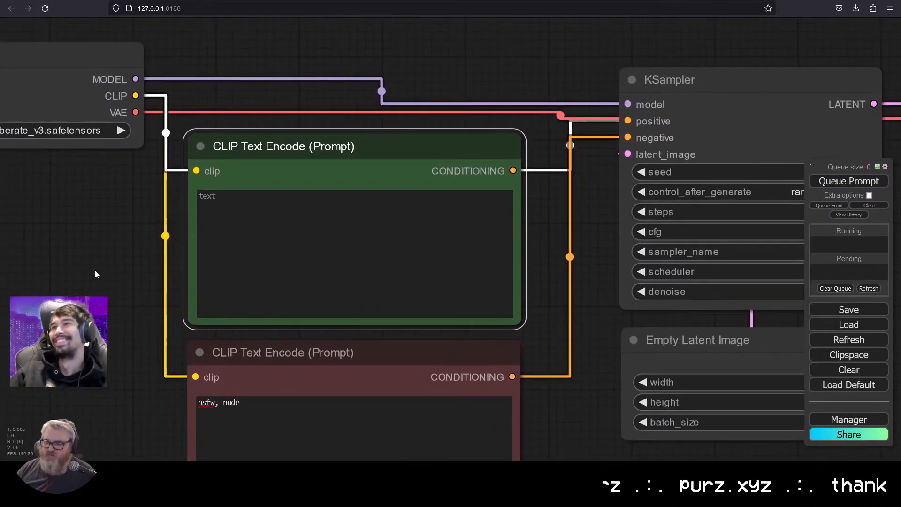
right_click(95, 271)
click(255, 223)
text(a beautiful sakura tree sitting in the wind, beside a lovely )
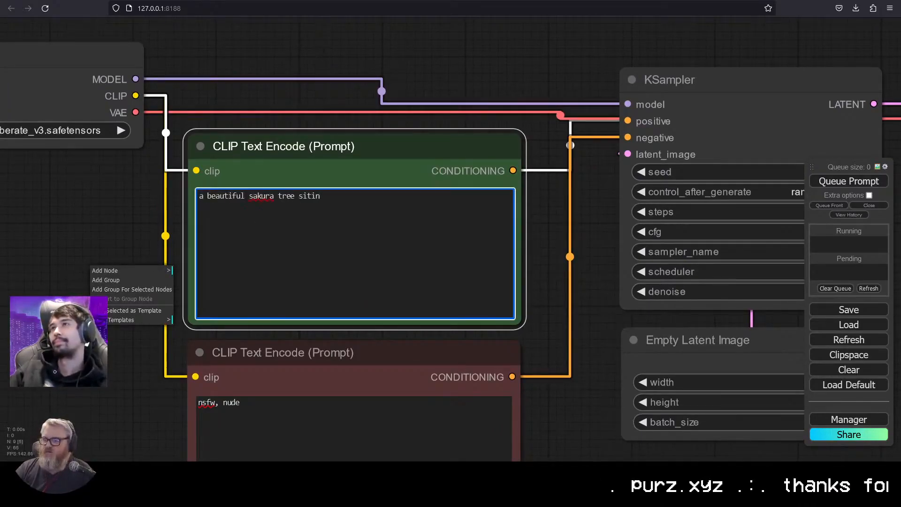
text(creek bed in 1980s japan)
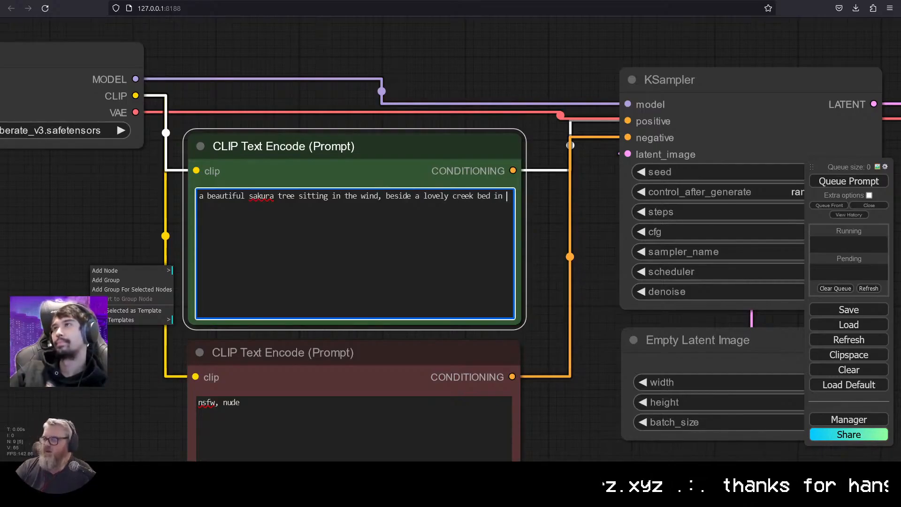
Queue the prompt to generate the preview image and look over the workflow and its output
click(386, 419)
key(ctrl+Return)
scroll(386, 419, down, 5)
scroll(386, 419, down, 3)
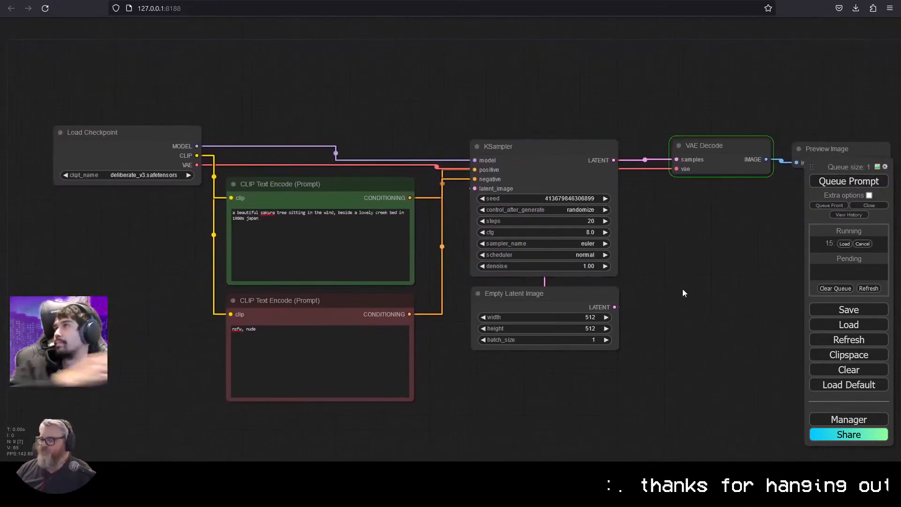
scroll(680, 297, up, 5)
scroll(336, 405, down, 4)
drag(308, 301, 807, 224)
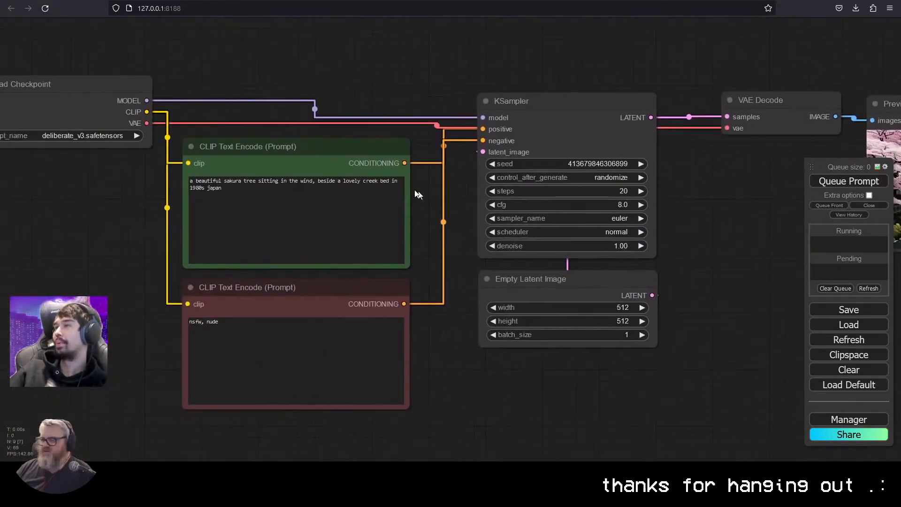
scroll(714, 308, down, 2)
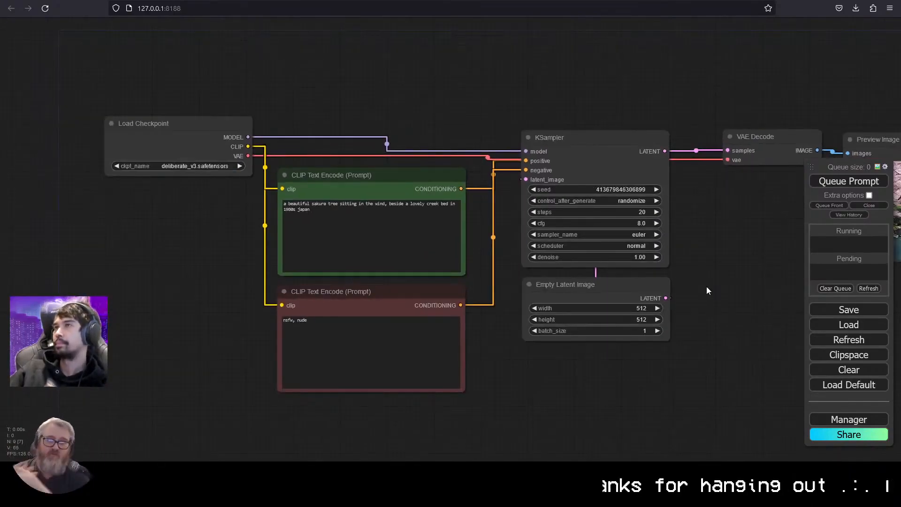
Insert an AnimateDiff Loader between the checkpoint model and the KSampler, and attach a Uniform Context Options node to its context_options
drag(526, 151, 377, 61)
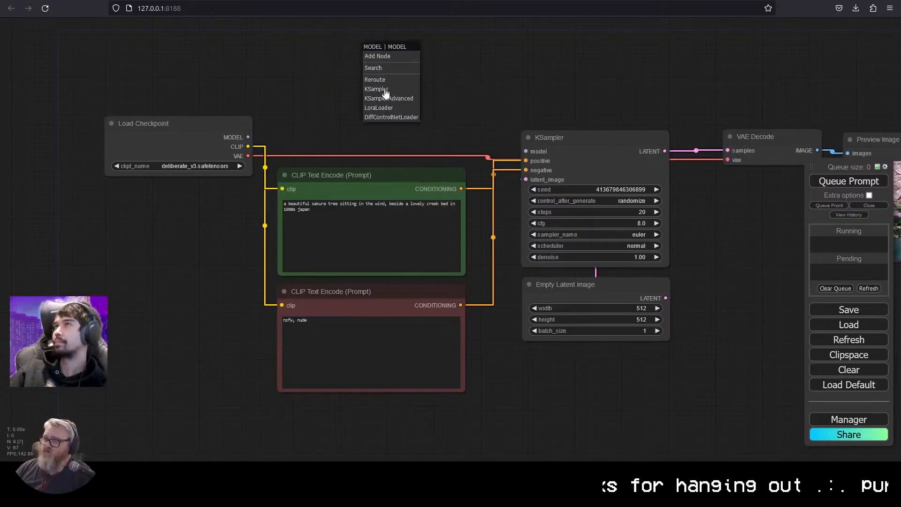
click(382, 71)
text(animate)
key(Down)
key(Return)
drag(665, 27, 364, 197)
drag(282, 94, 351, 346)
drag(414, 337, 441, 164)
click(468, 205)
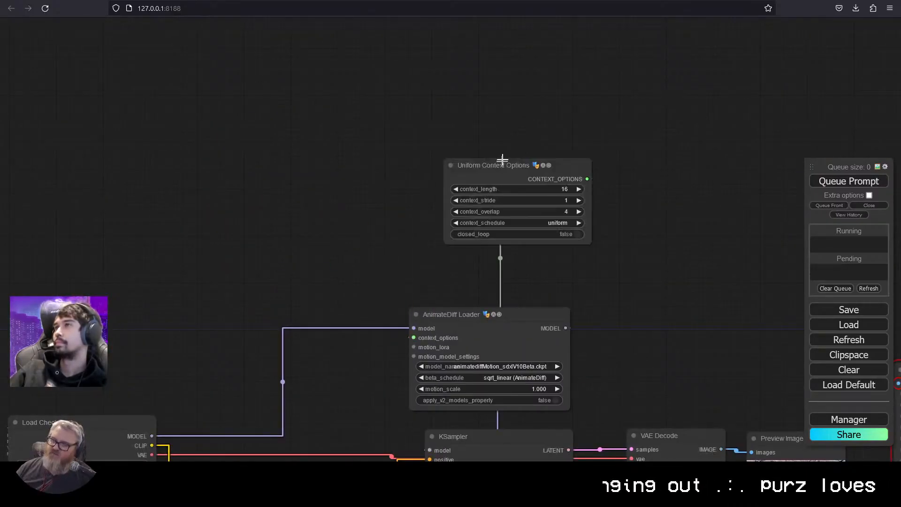
Set the AnimateDiff Loader's motion model to temporaldiff-v1-animatediff.safetensors
drag(609, 365, 522, 98)
scroll(534, 242, up, 4)
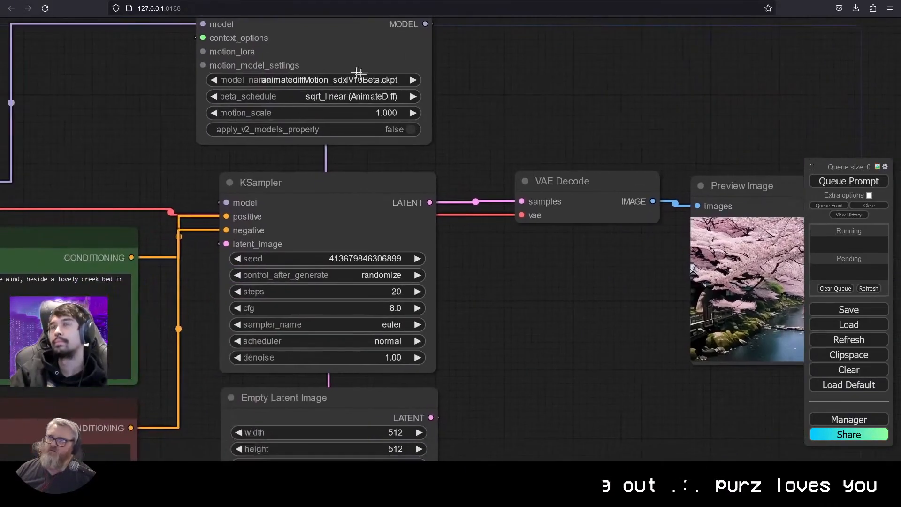
click(376, 80)
click(399, 137)
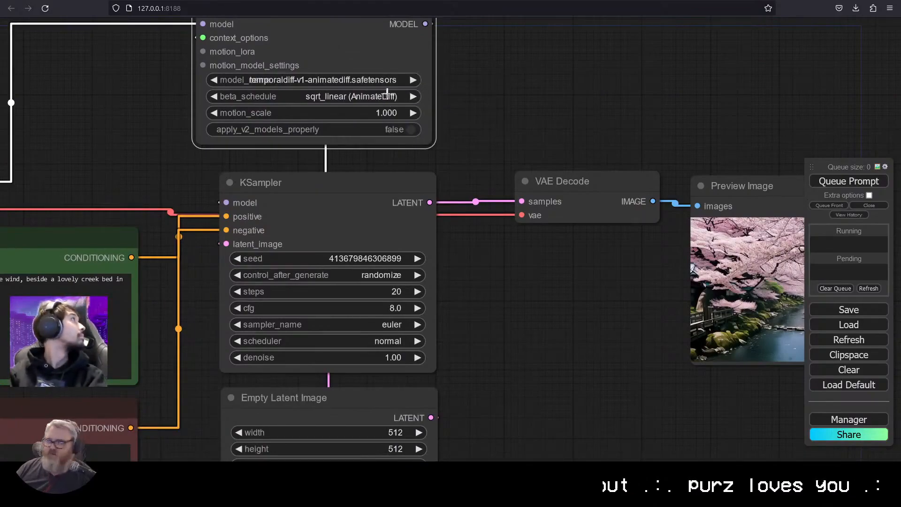
Set the Empty Latent Image batch size to 16 and queue the prompt
drag(470, 423, 457, 230)
click(352, 271)
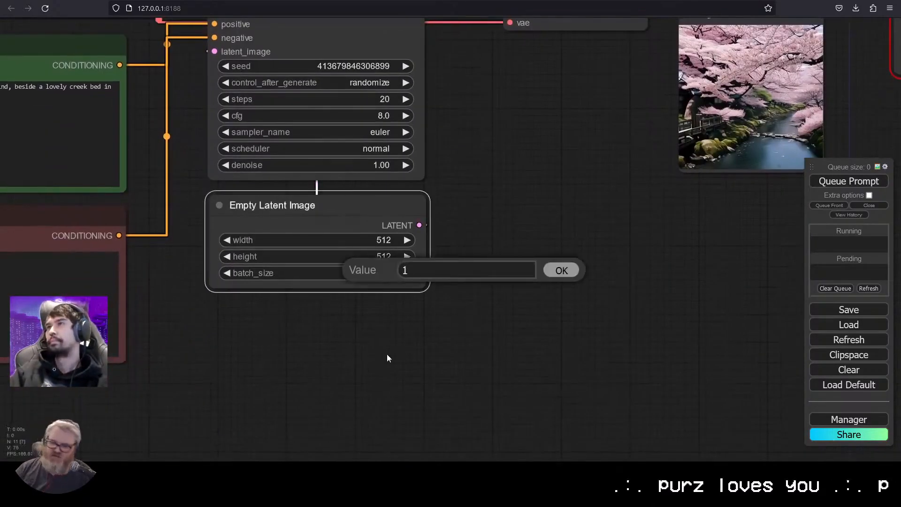
text(16)
key(Return)
key(ctrl+Return)
scroll(567, 266, down, 4)
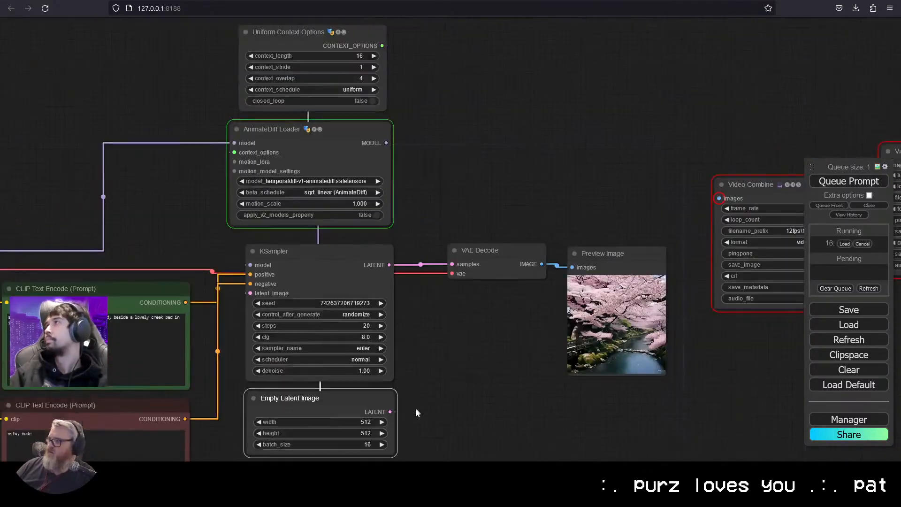
Delete the Preview Image node and connect VAE Decode's image output to both Video Combine nodes, placing them beside it
click(602, 259)
key(Delete)
drag(602, 258, 313, 286)
drag(429, 225, 252, 291)
drag(596, 192, 252, 290)
drag(513, 226, 376, 301)
drag(629, 178, 482, 280)
drag(450, 188, 695, 123)
scroll(491, 149, down, 3)
mouse_move(332, 311)
mouse_down()
mouse_move(382, 310)
mouse_move(330, 311)
mouse_up()
Queue the prompt and inspect the videos in both Video Combine nodes
click(850, 182)
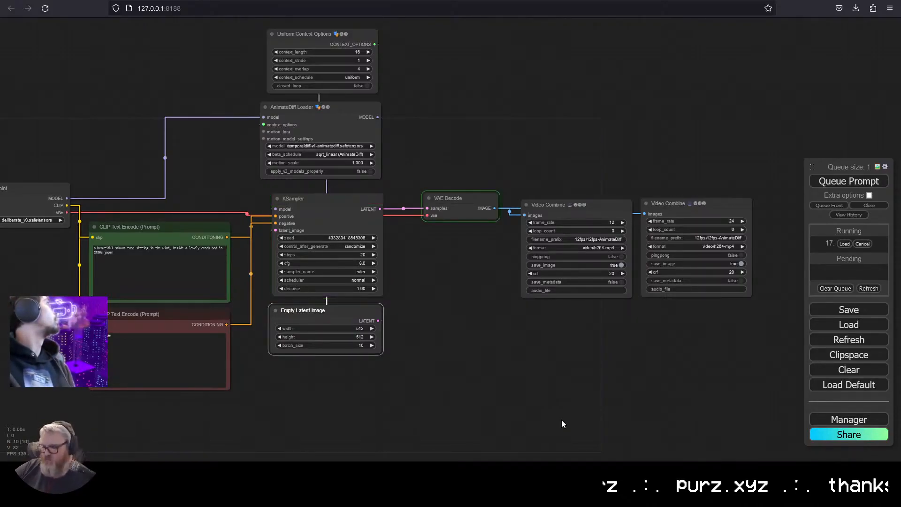
scroll(589, 410, up, 8)
scroll(563, 436, up, 2)
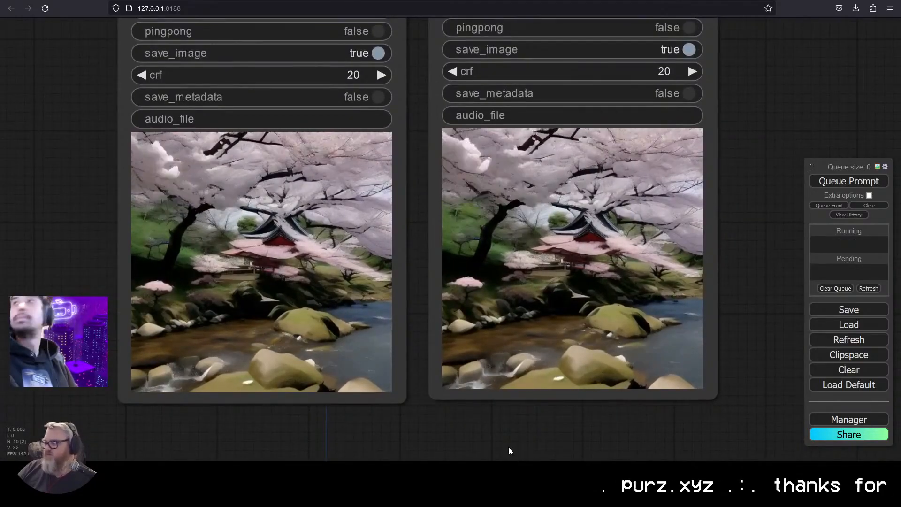
scroll(502, 445, down, 10)
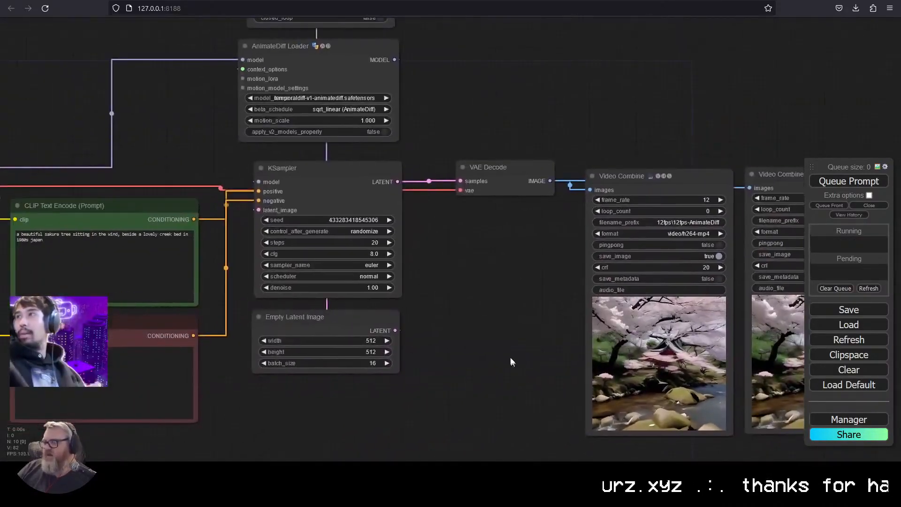
Move the Uniform Context Options and AnimateDiff Loader nodes between the Load Checkpoint and KSampler nodes, above the prompts
drag(489, 356, 471, 329)
ctrl+drag(412, 171, 374, 92)
click(471, 172)
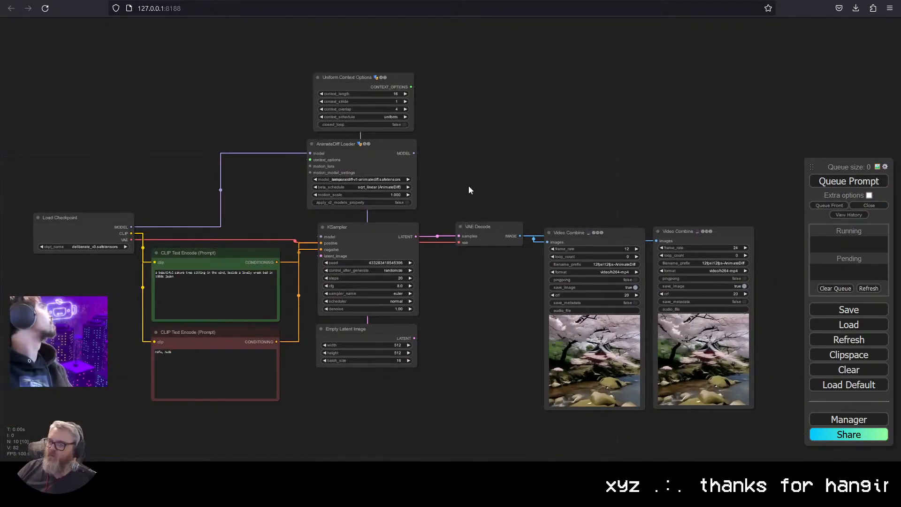
ctrl+drag(468, 202, 376, 90)
drag(343, 144, 198, 164)
click(465, 272)
Add an Apply ControlNet (Advanced) node and connect a Load ControlNet Model node to its control_net input
double_click(352, 131)
text(control)
click(395, 154)
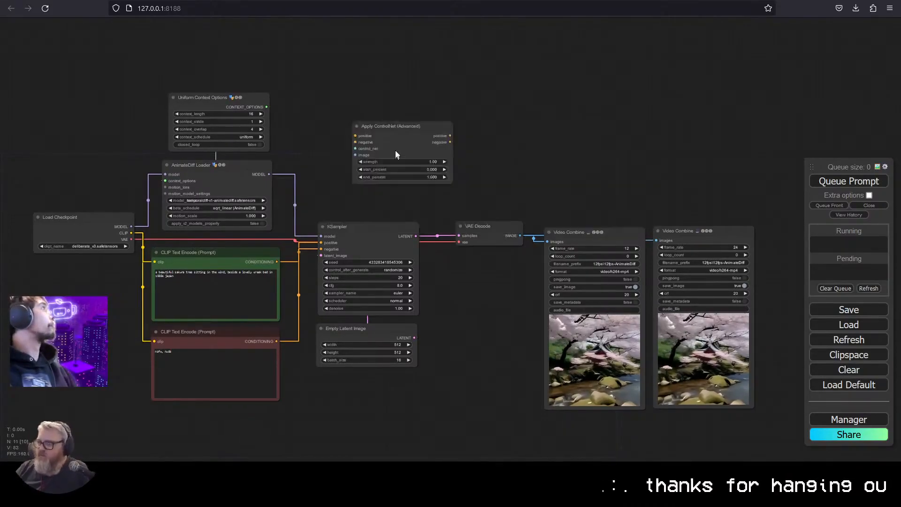
scroll(396, 154, up, 10)
drag(558, 259, 540, 42)
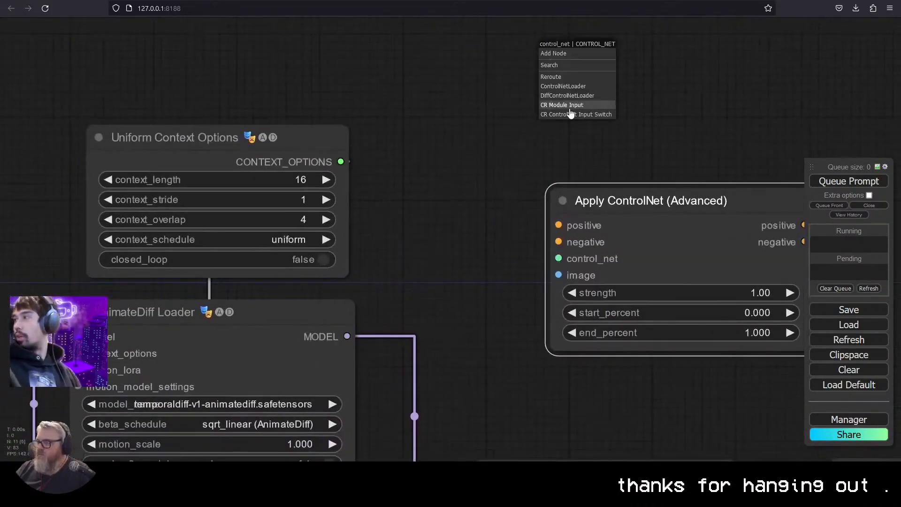
click(549, 64)
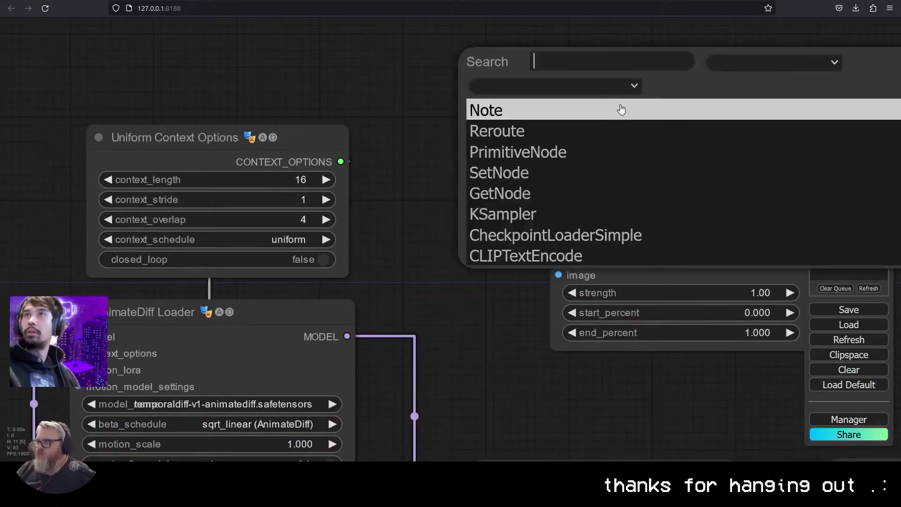
text(controlnetlo)
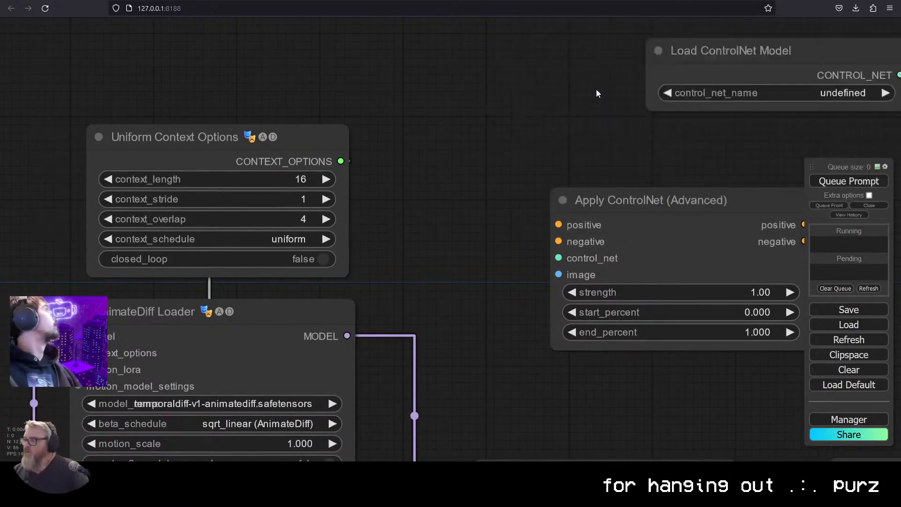
key(Return)
drag(623, 145, 390, 317)
scroll(343, 258, down, 4)
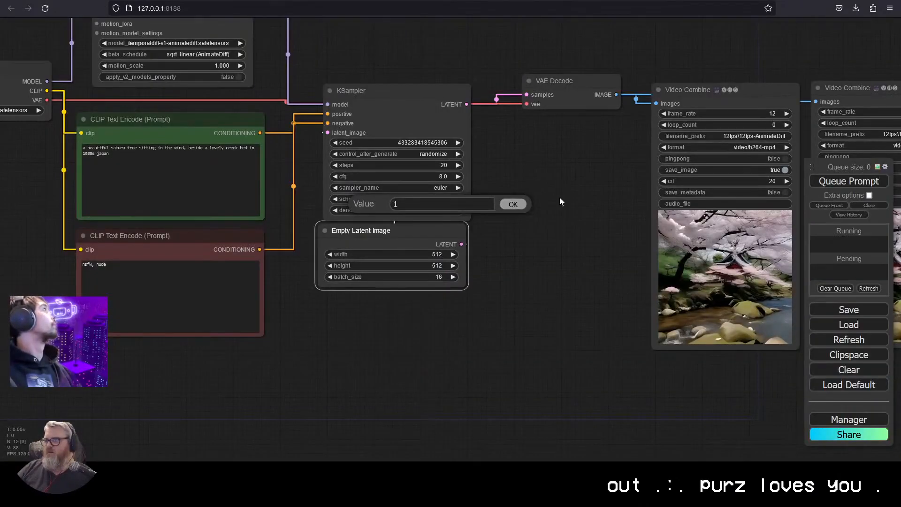
drag(560, 198, 526, 303)
click(513, 205)
scroll(506, 297, up, 4)
scroll(506, 297, down, 3)
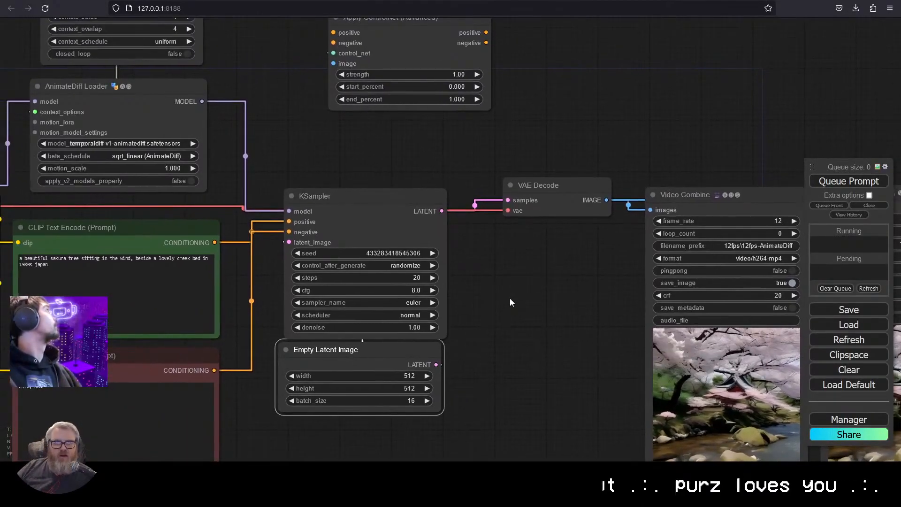
Reposition the KSampler above the Empty Latent Image node and arrange the ControlNet nodes above the KSampler
click(362, 195)
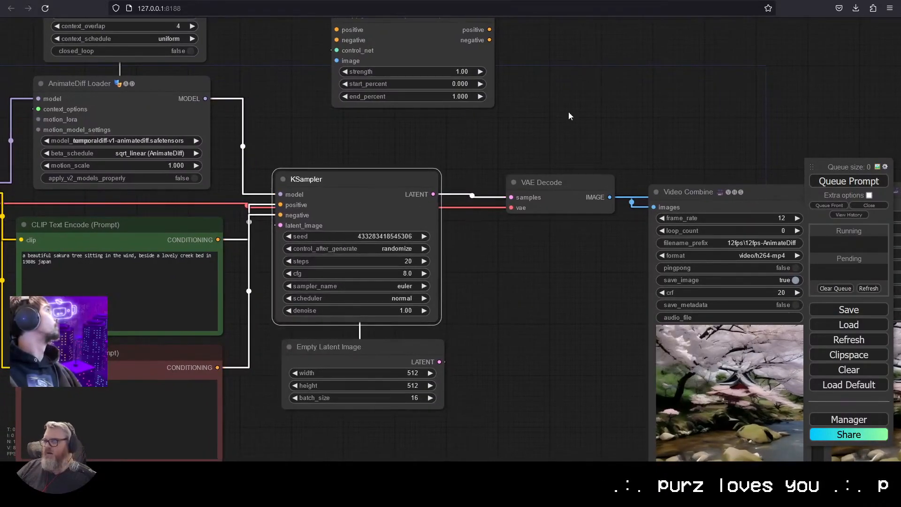
drag(569, 115, 563, 352)
drag(446, 249, 446, 218)
scroll(613, 249, down, 2)
drag(527, 272, 628, 242)
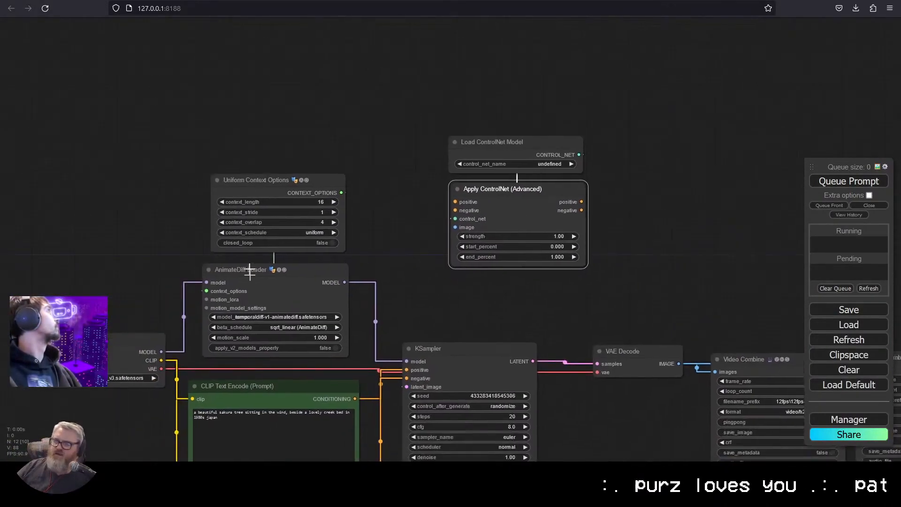
right_click(291, 286)
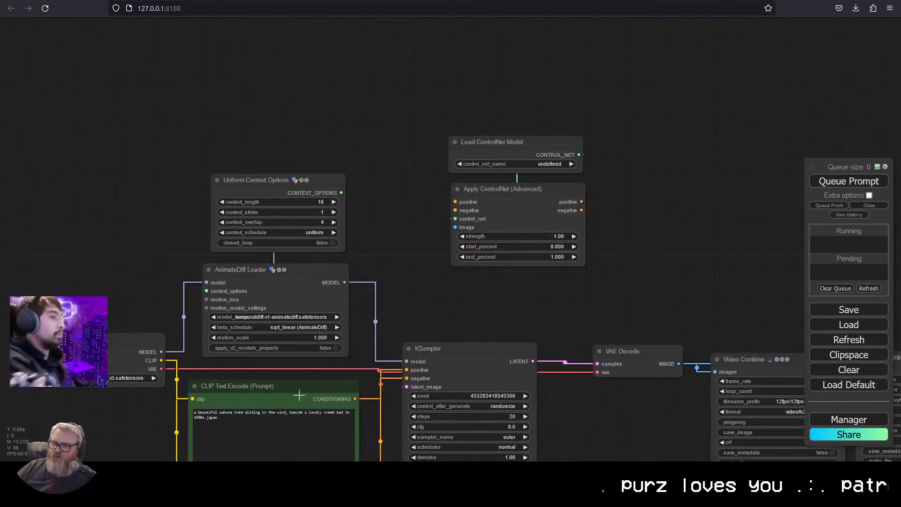
Route the positive and negative conditioning from both prompts through Apply ControlNet (Advanced) into the KSampler, aligning the ControlNet nodes above it
scroll(403, 276, down, 1)
drag(380, 377, 347, 102)
drag(463, 103, 304, 256)
drag(257, 378, 348, 110)
drag(463, 110, 304, 263)
click(431, 99)
drag(431, 99, 389, 111)
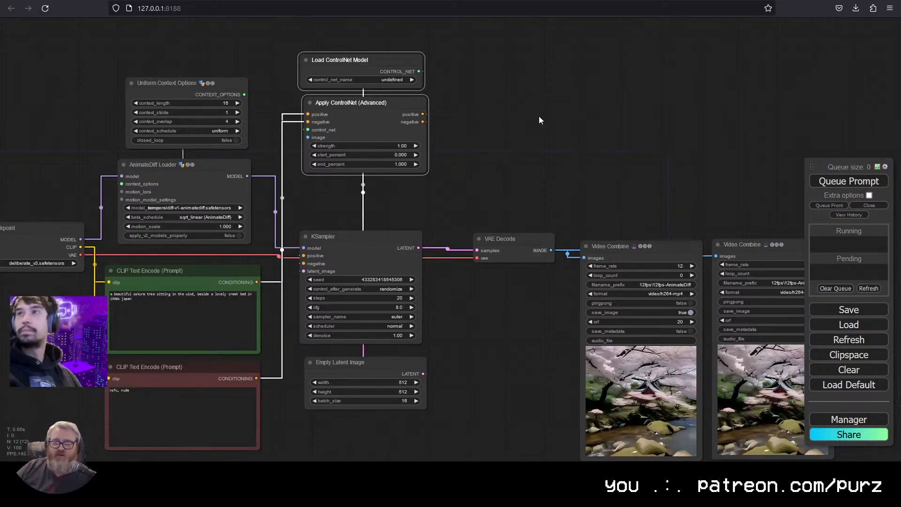
key(super+r)
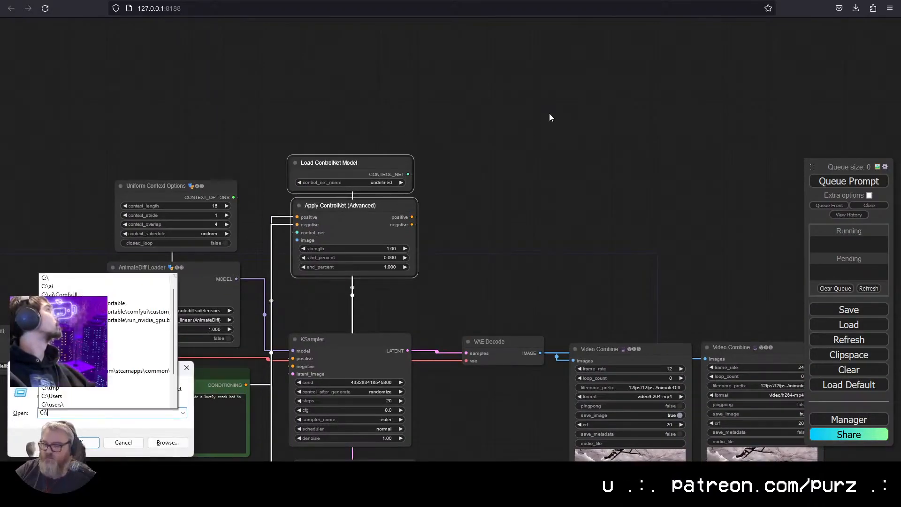
key(Escape)
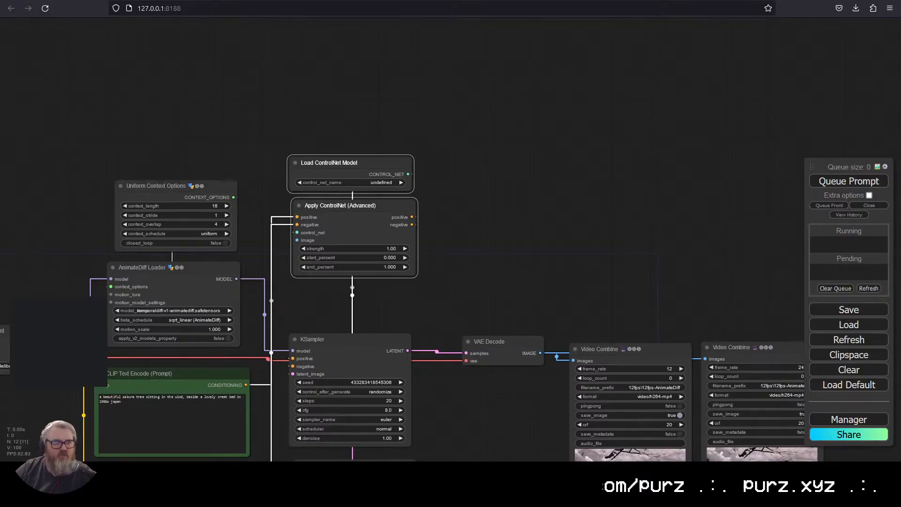
click(449, 77)
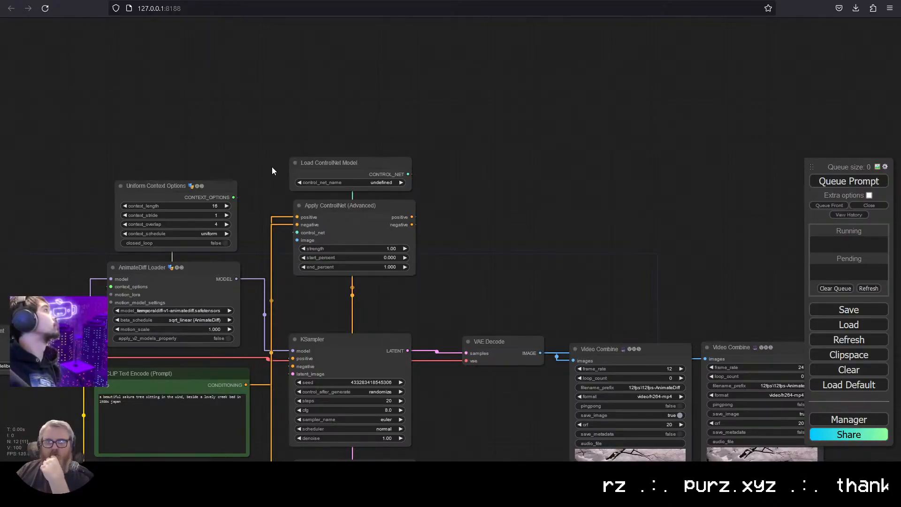
drag(452, 123, 478, 117)
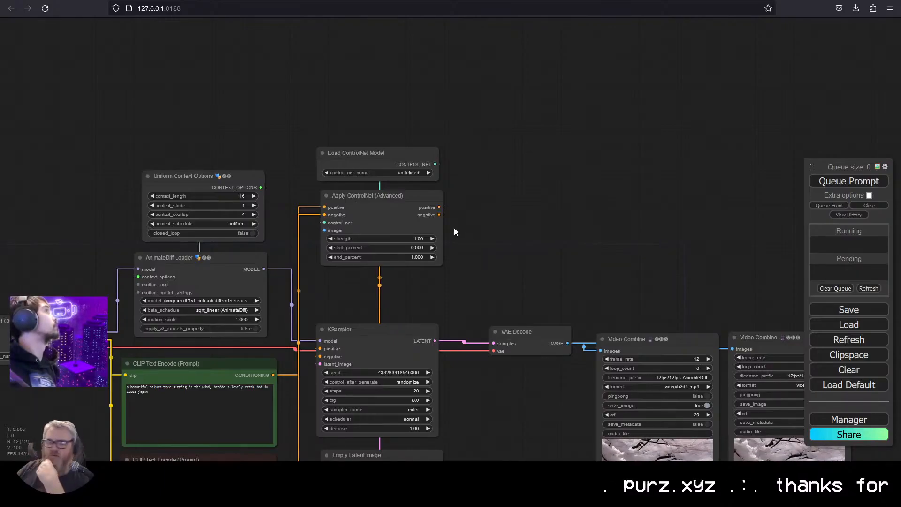
Check the ComfyUI console log and the Blender render progress, and return to the node workflow
key(alt+Tab)
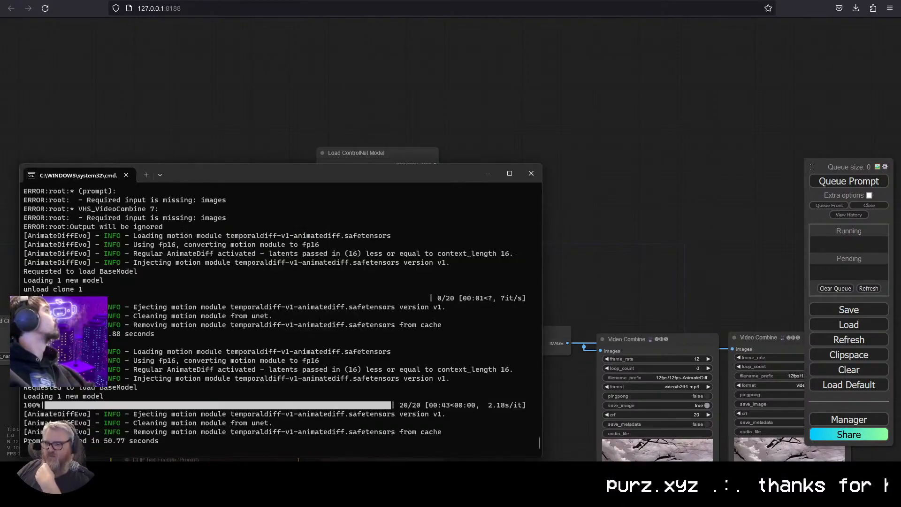
key(alt+Tab)
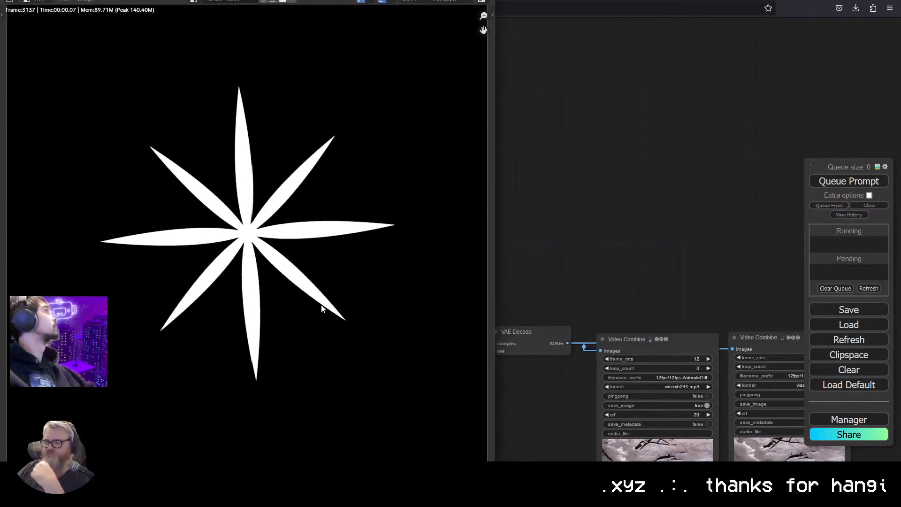
key(alt+Tab)
drag(480, 277, 459, 196)
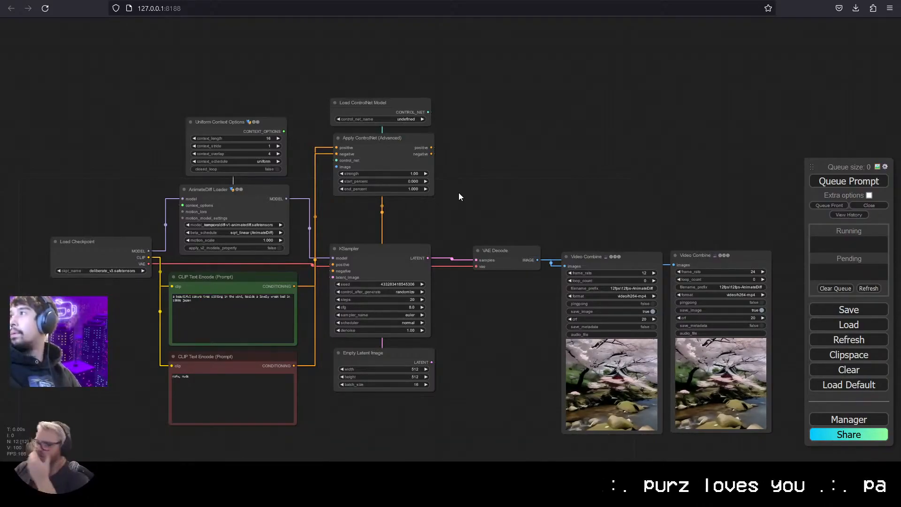
Switch to Blender, close the render window, deselect the keyframes and save the file "youtube textures with jeff.blend"
click(109, 443)
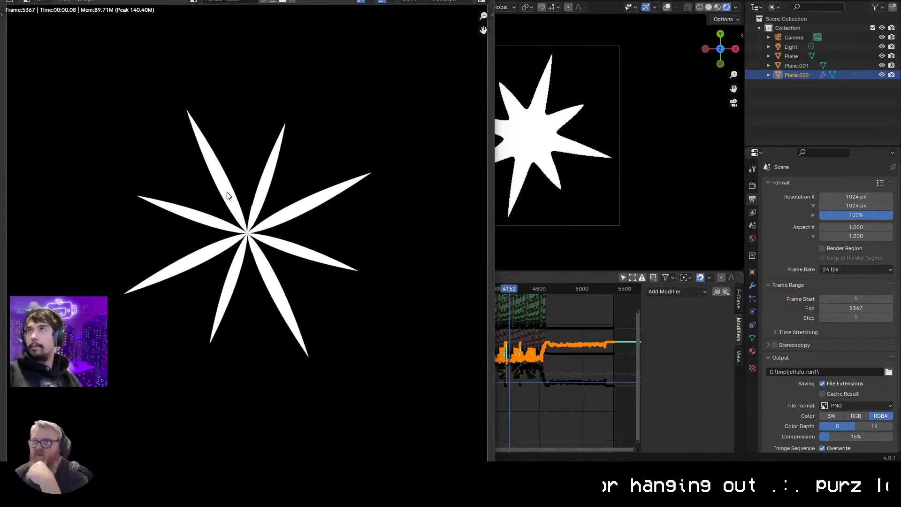
click(506, 252)
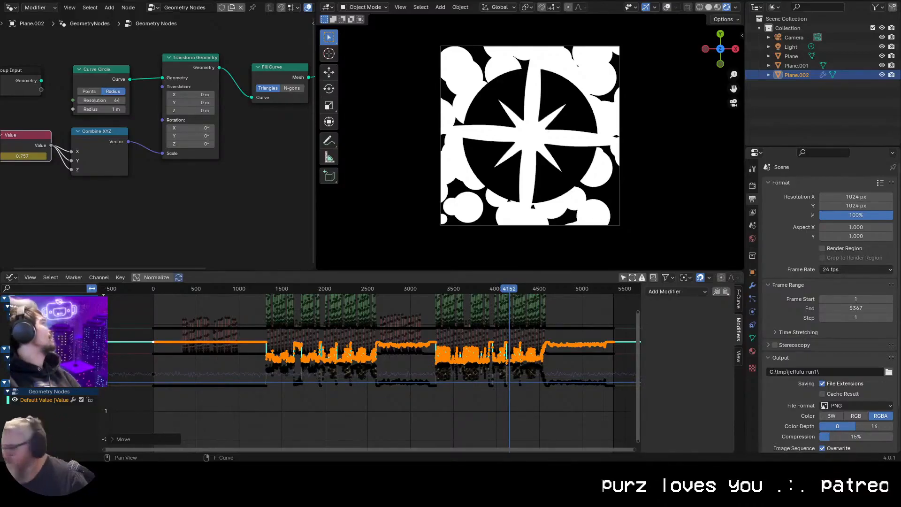
click(362, 411)
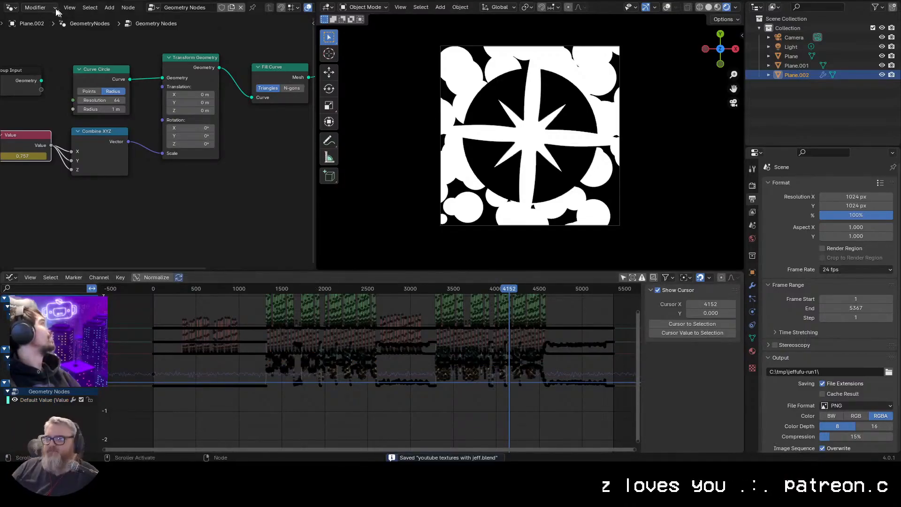
key(F4)
mouse_move(71, 139)
click(145, 110)
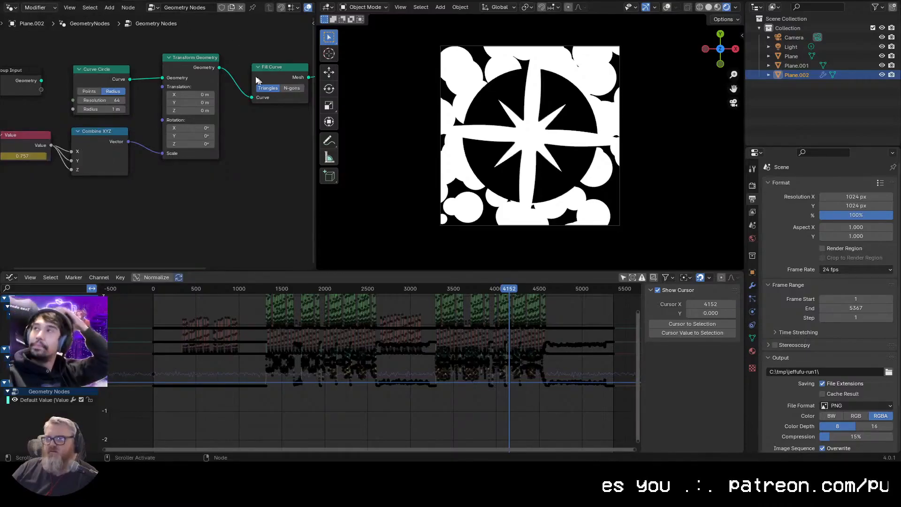
Duplicate Plane.002's geometry node tree and display the object's material nodes in the Shader Editor
click(231, 7)
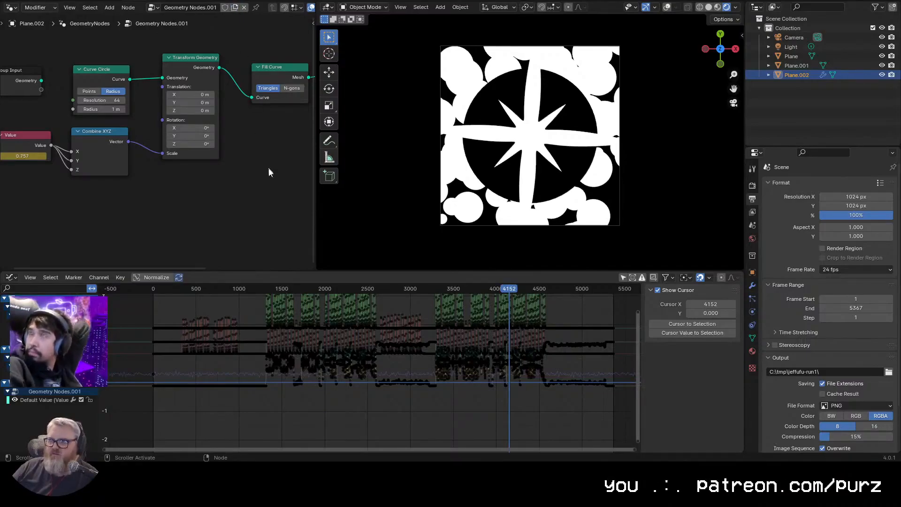
click(752, 351)
click(9, 8)
click(37, 94)
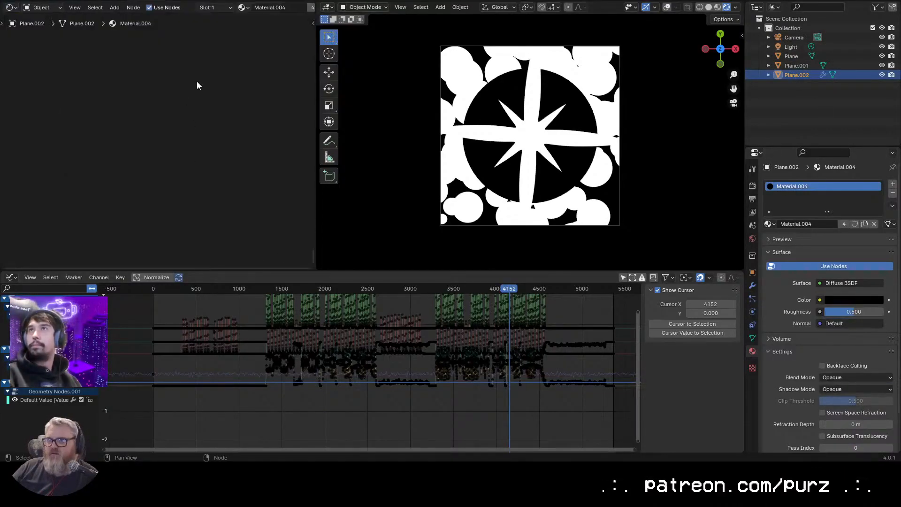
key(Home)
drag(91, 127, 121, 133)
Try Ease interpolation and shifted stops on the Color Ramp in Plane.001's Material.002, and undo the changes
click(796, 65)
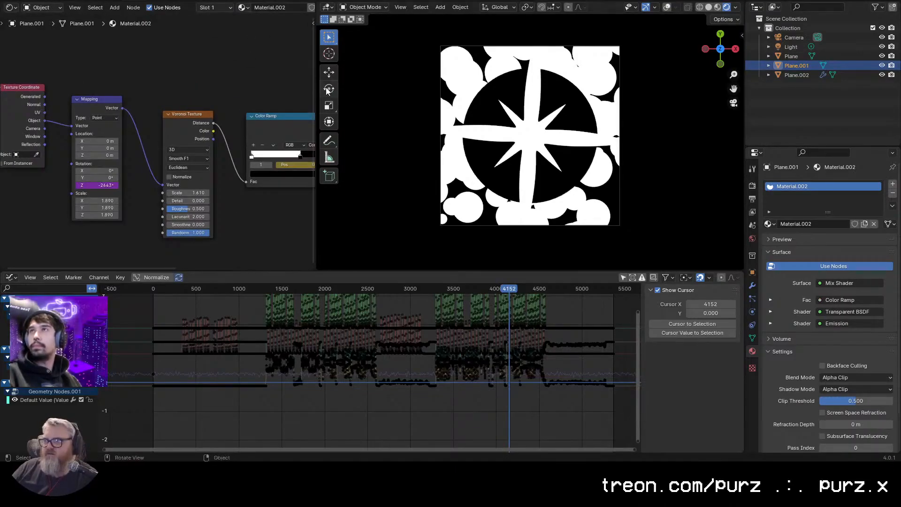
drag(316, 82, 474, 82)
middle_drag(328, 118, 281, 135)
click(271, 163)
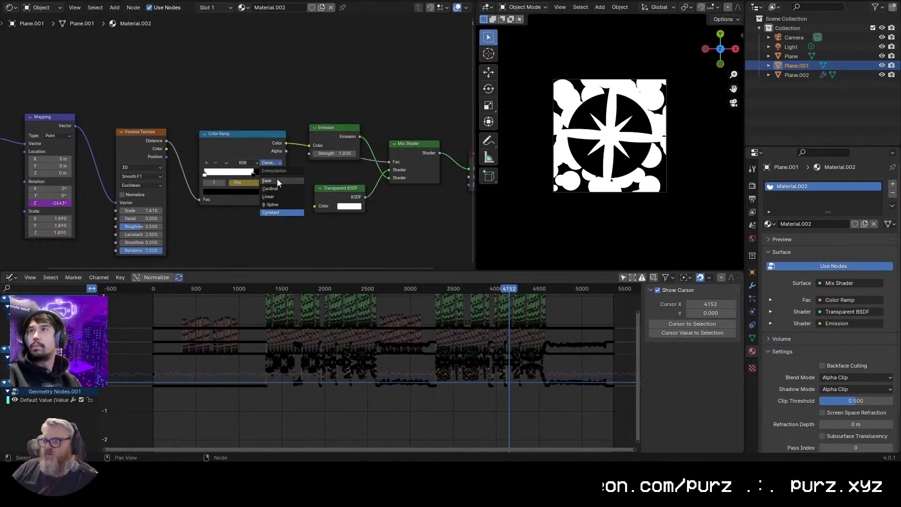
click(277, 182)
drag(277, 181, 198, 167)
drag(204, 164, 198, 168)
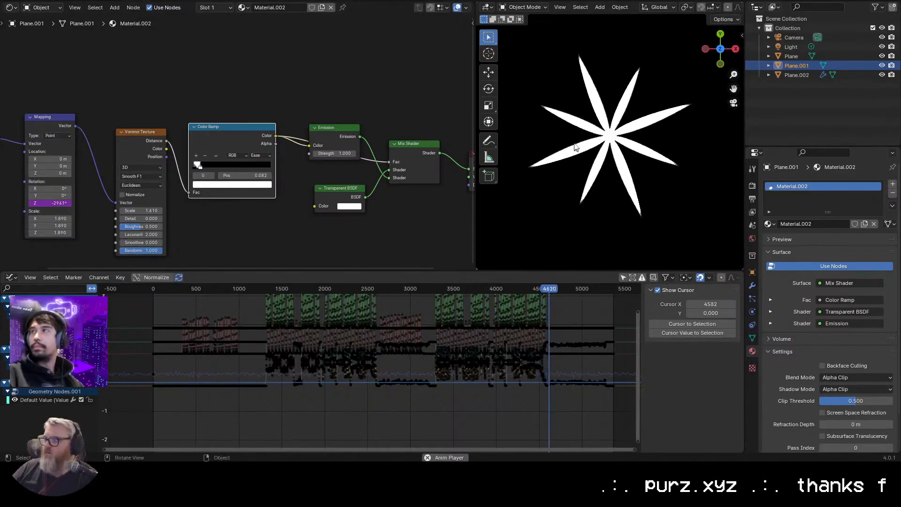
scroll(617, 157, up, 2)
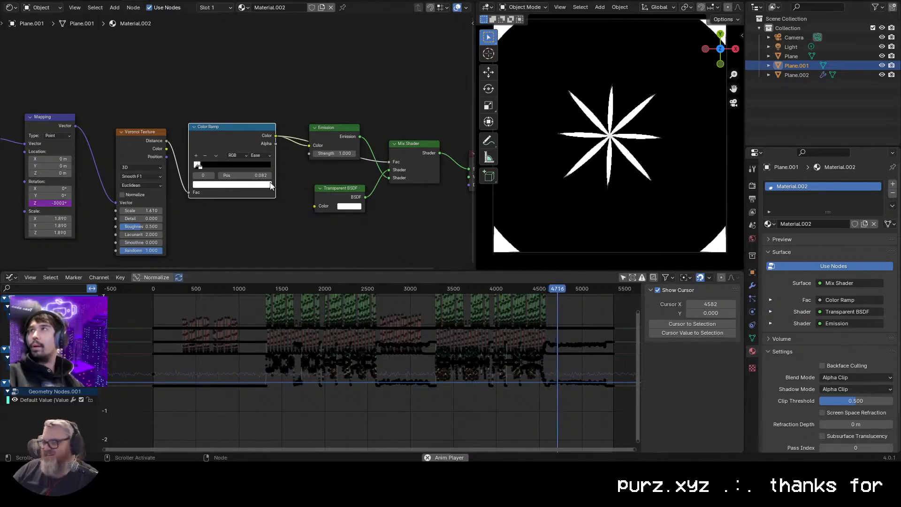
drag(197, 165, 198, 171)
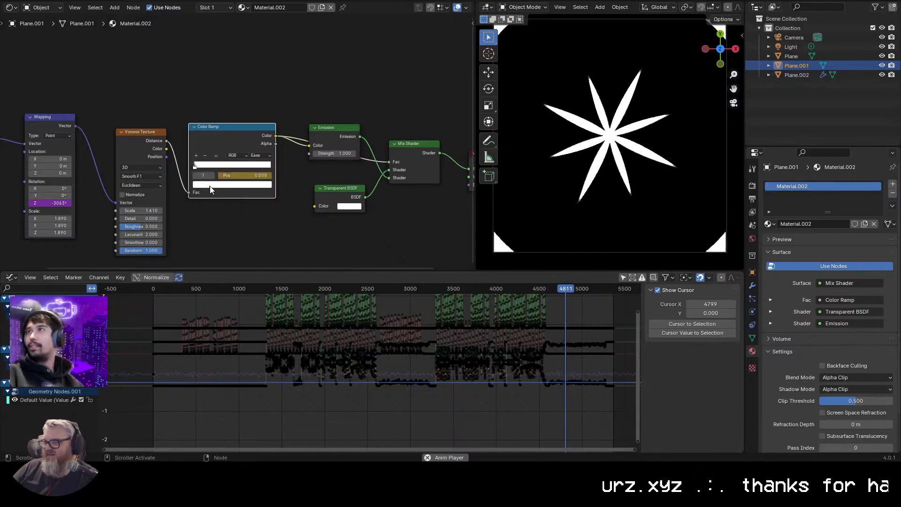
drag(212, 165, 216, 165)
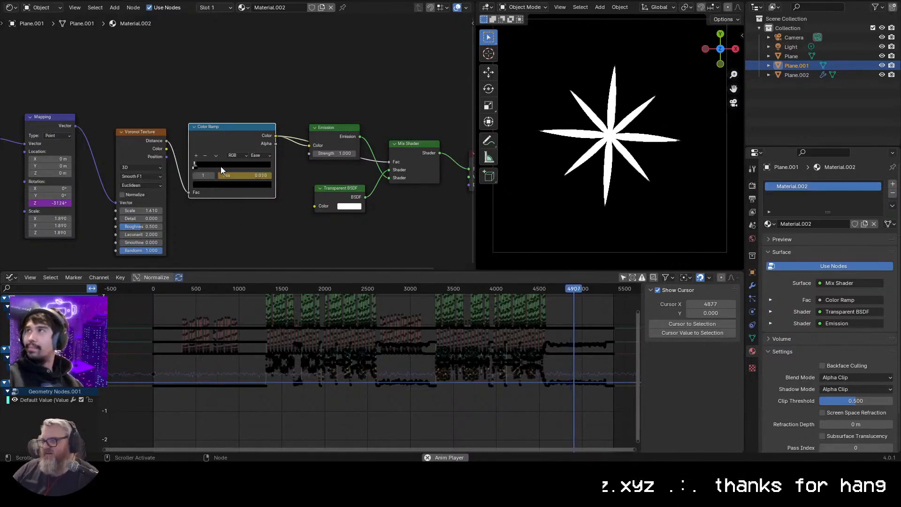
key(ctrl+z)
key(ctrl+z)
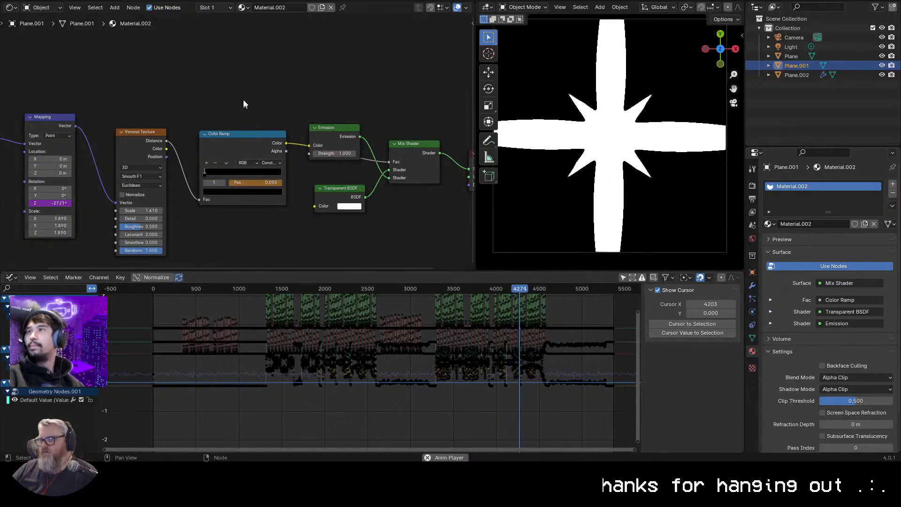
Try Ease interpolation on the Color Ramp fed by the Superellipse in Plane's Material.001, and return to Plane.001's material
click(800, 75)
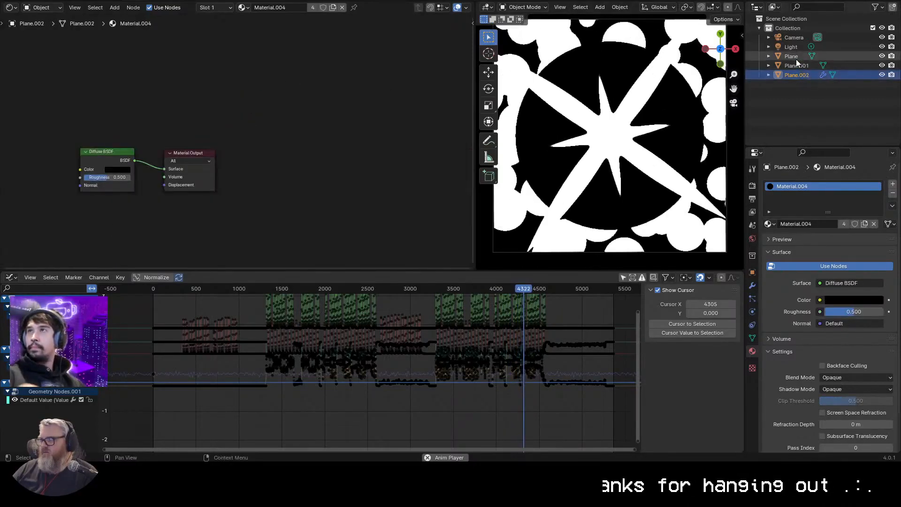
click(794, 56)
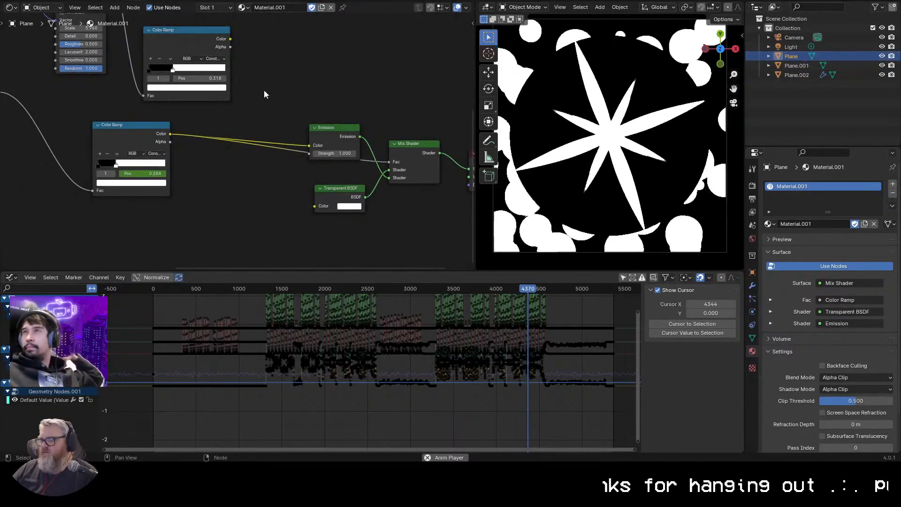
middle_drag(177, 201, 308, 210)
click(279, 166)
click(286, 184)
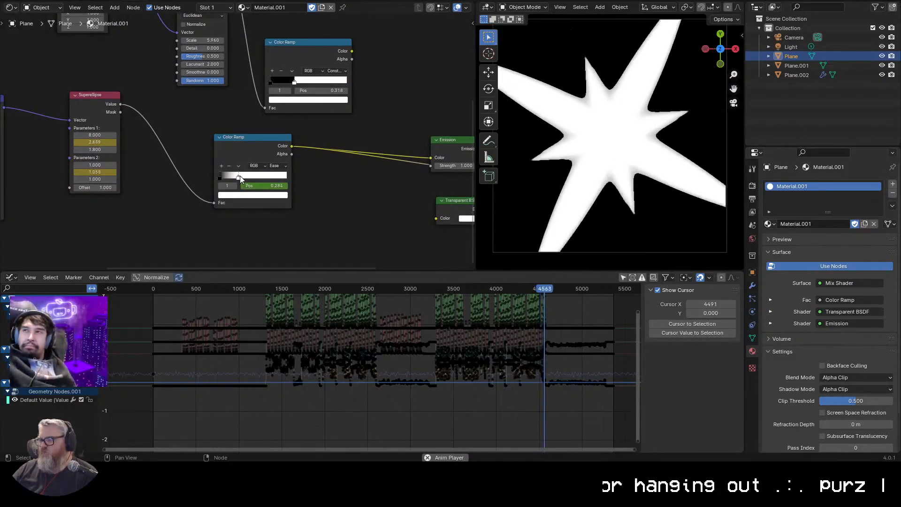
click(797, 65)
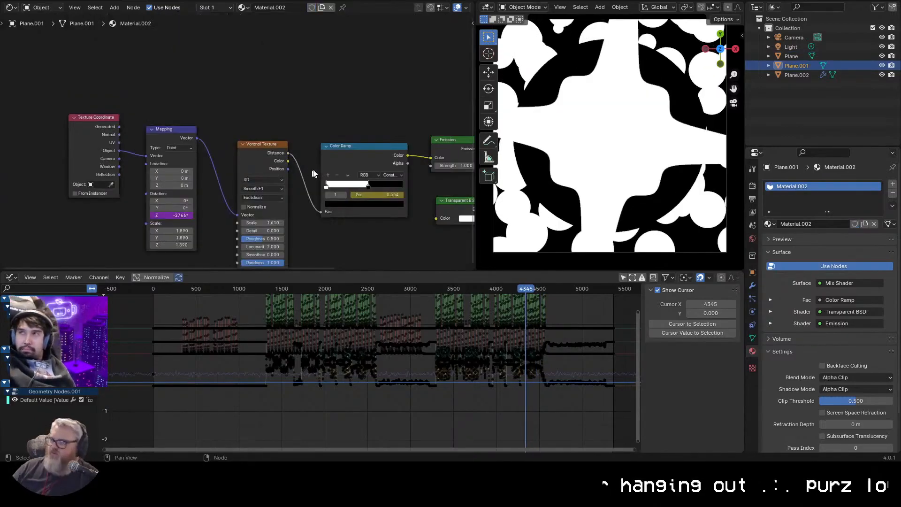
Switch to ComfyUI in the browser and close all other tabs
key(alt+Tab)
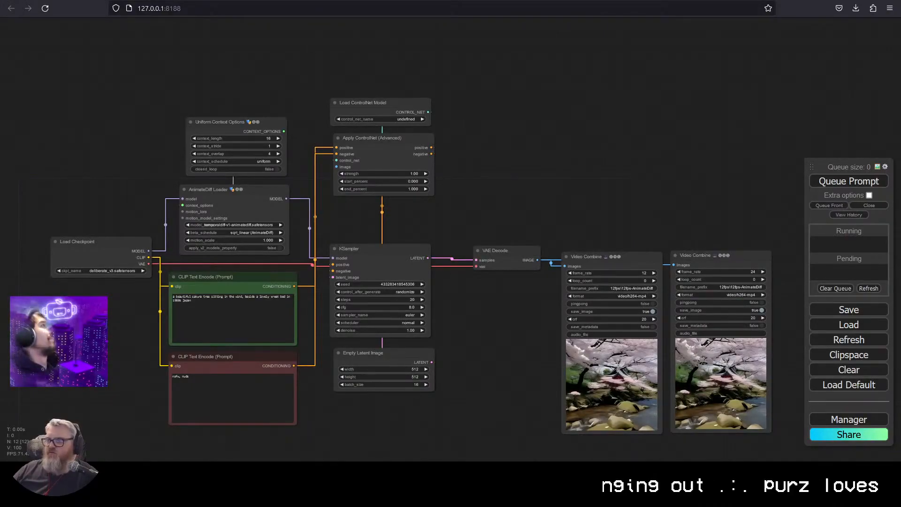
right_click(75, 497)
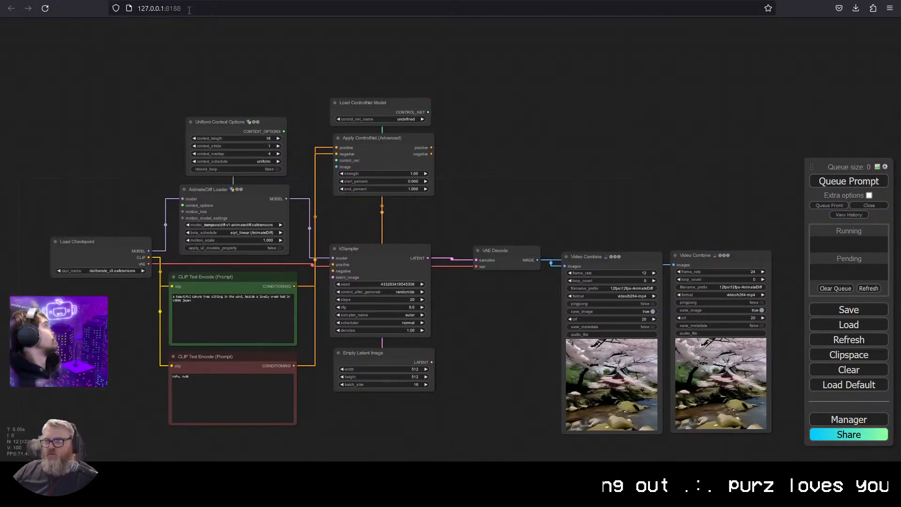
scroll(461, 157, up, 10)
drag(455, 374, 451, 374)
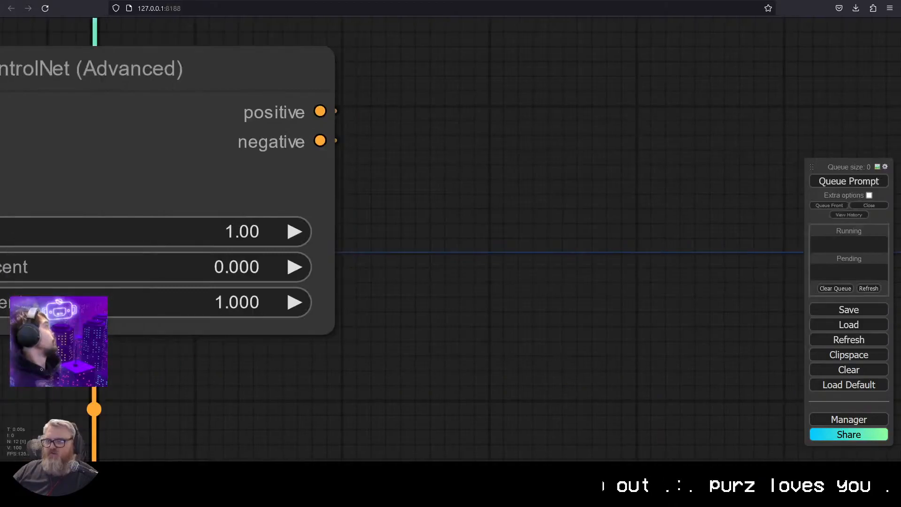
scroll(455, 199, down, 6)
right_click(84, 1)
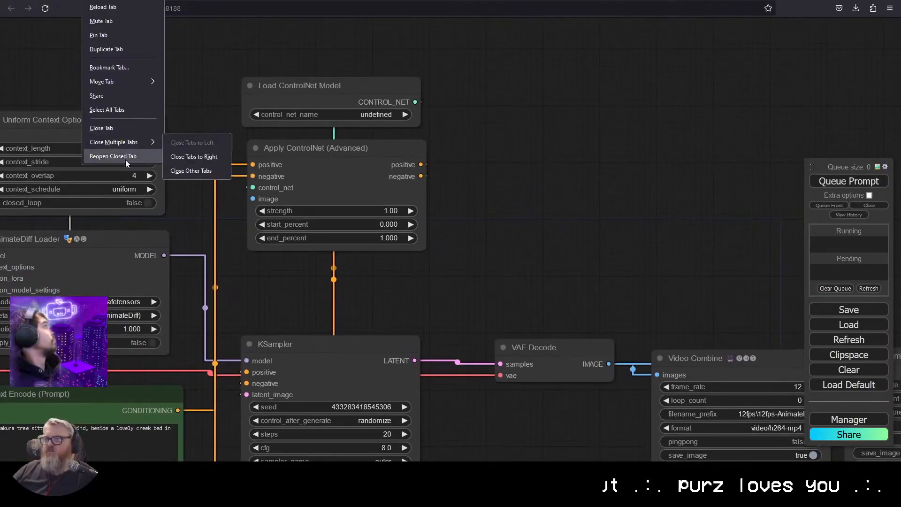
click(207, 174)
Refresh the model lists and load control_v1p_sd15_qrcode_monster.safetensors in the Load ControlNet Model node
scroll(541, 160, down, 2)
scroll(598, 142, down, 3)
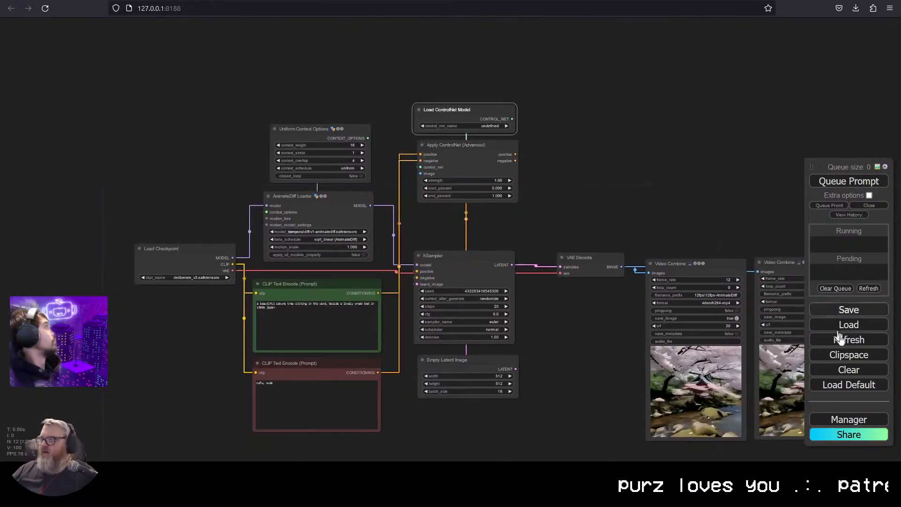
click(490, 125)
click(526, 135)
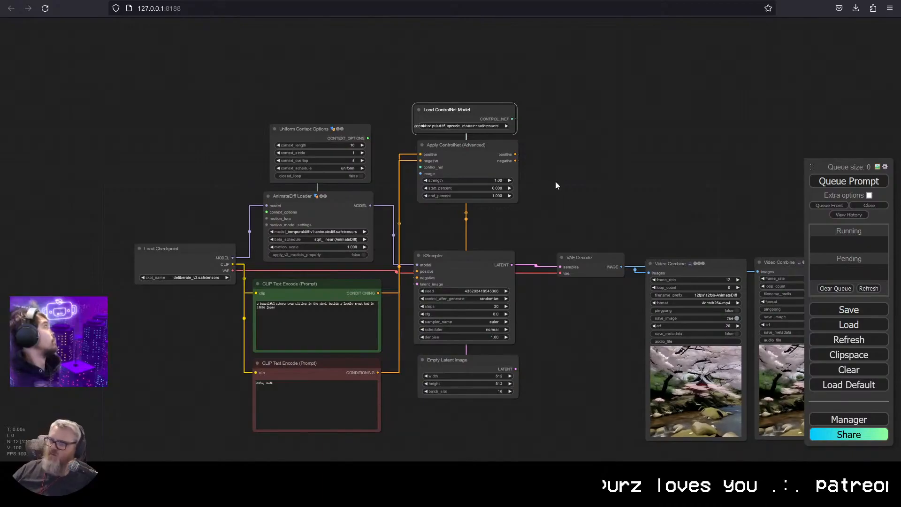
scroll(542, 179, up, 3)
drag(610, 166, 768, 229)
double_click(357, 38)
text(vhs)
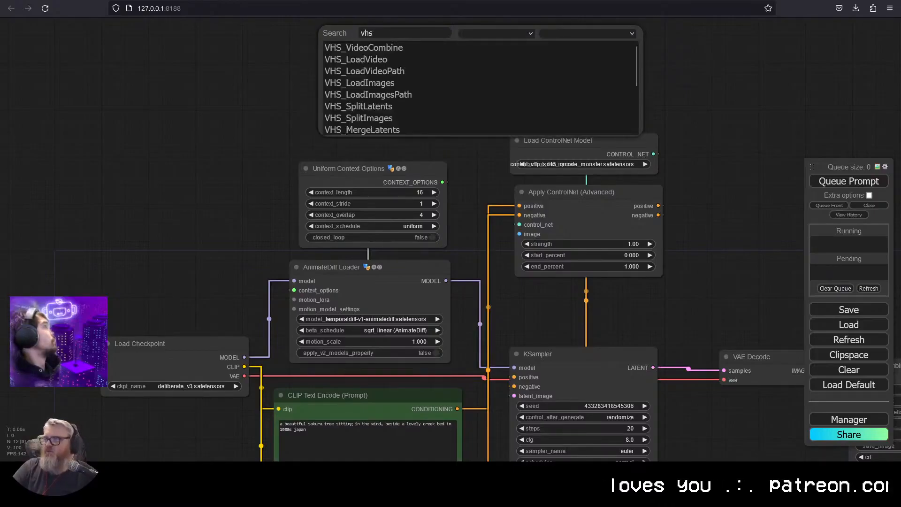
click(366, 71)
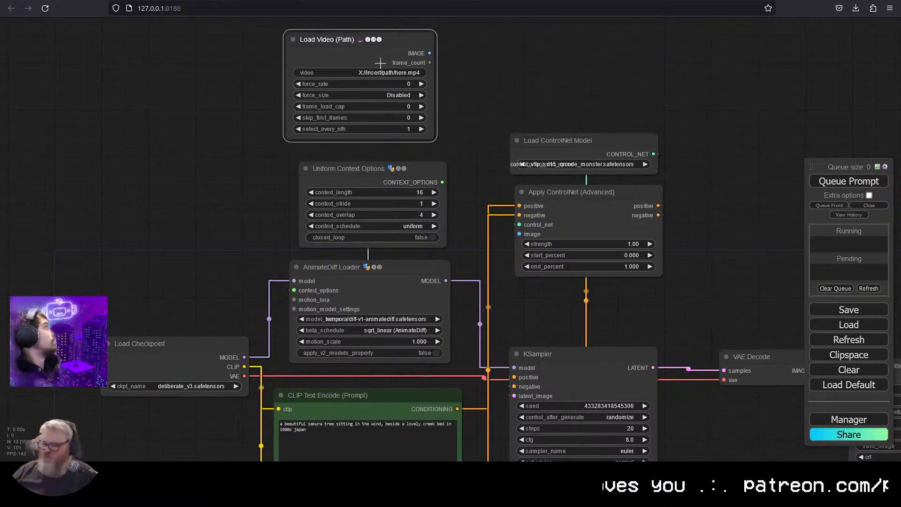
key(Delete)
Add a VHS Load Images (Path) node and place it above Uniform Context Options
double_click(381, 64)
text(vhs)
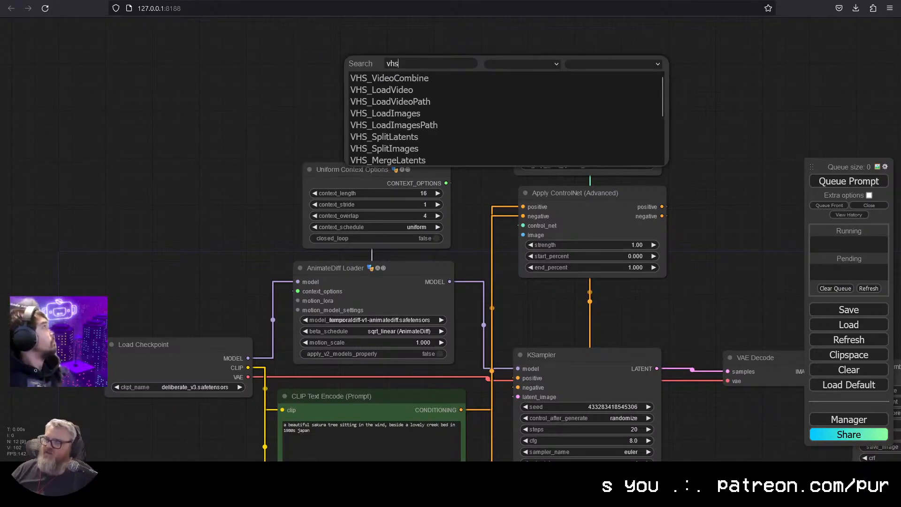
click(408, 125)
drag(428, 76, 356, 63)
Set the Load Images (Path) directory to C:\tmp\jeffufu-run1 and its image_load_cap to 16
key(super+r)
text(cmd)
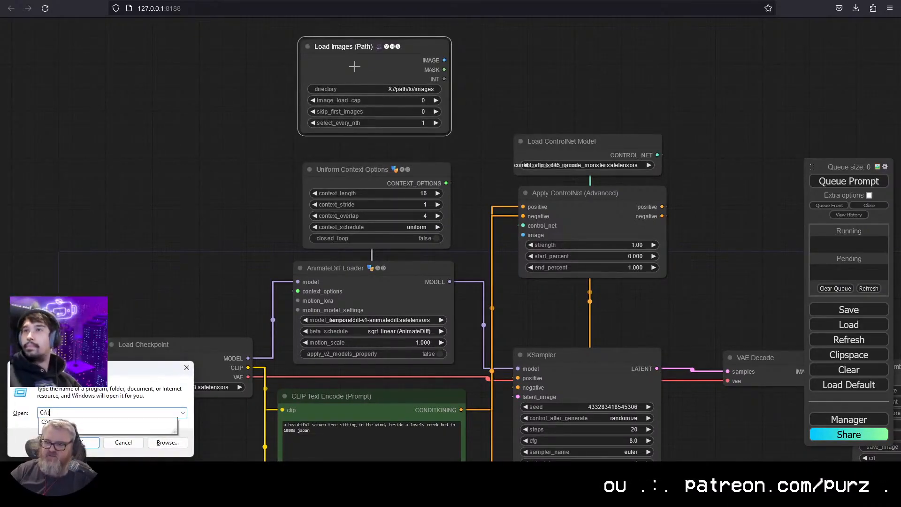
key(Return)
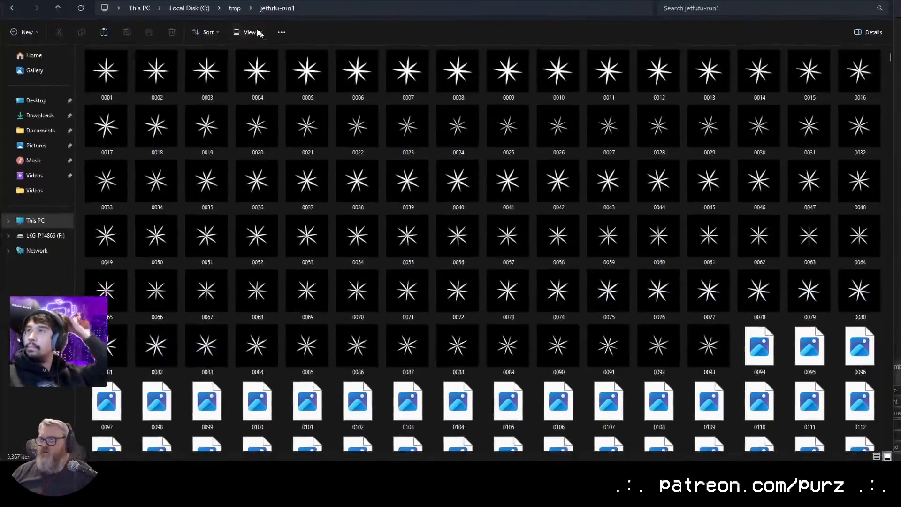
click(314, 7)
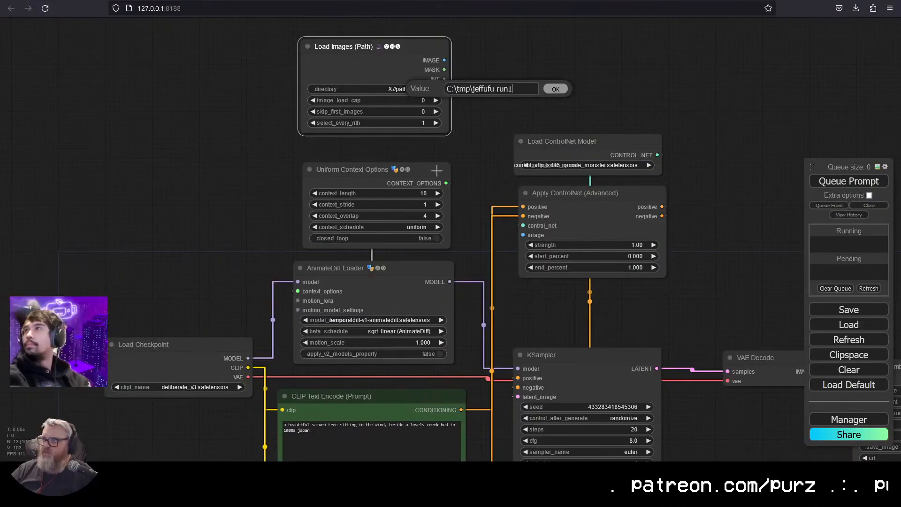
key(Return)
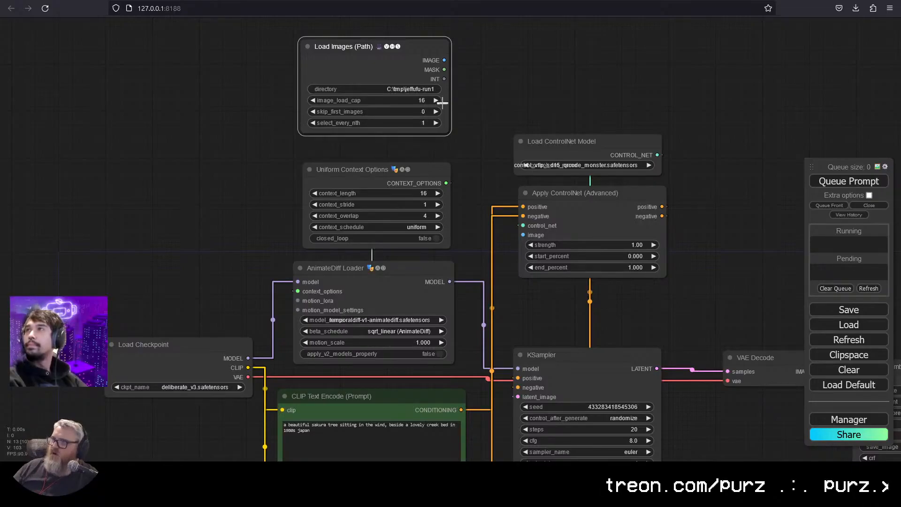
Connect the IMAGE output of Load Images (Path) to the image input of Apply ControlNet (Advanced)
drag(479, 69, 262, 93)
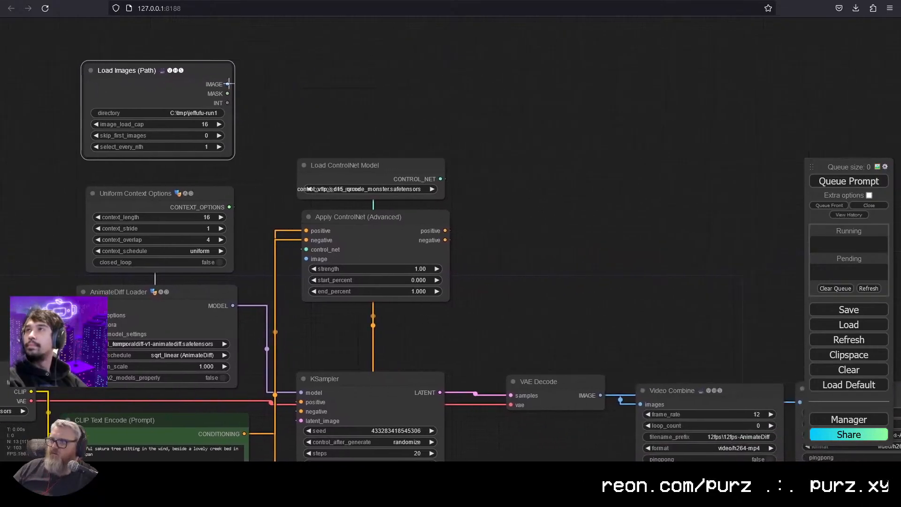
drag(306, 264, 306, 260)
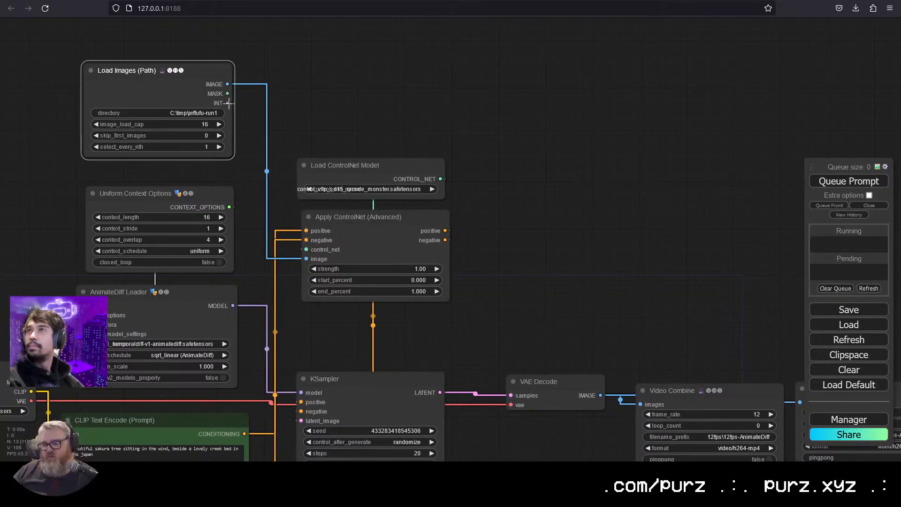
drag(197, 77, 199, 81)
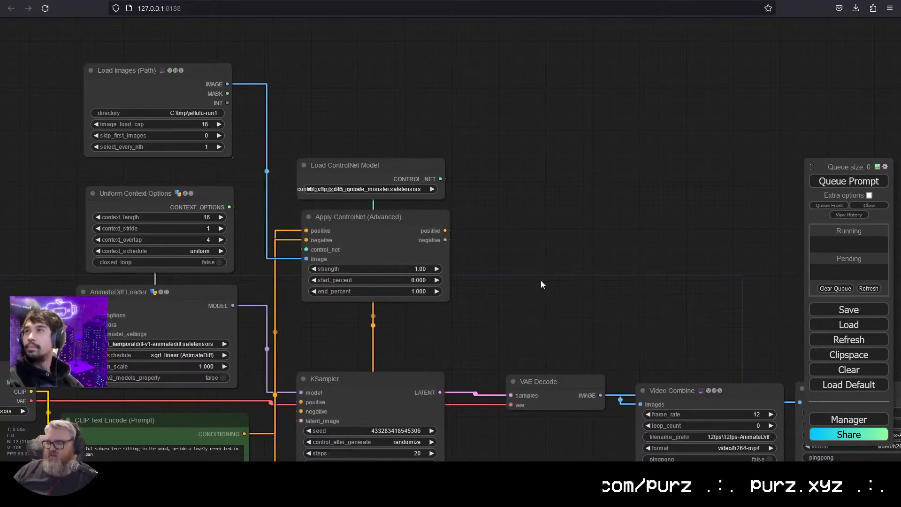
Convert the Empty Latent Image's batch_size to an input and feed it from the INT output of Load Images (Path)
drag(385, 450, 384, 291)
right_click(377, 373)
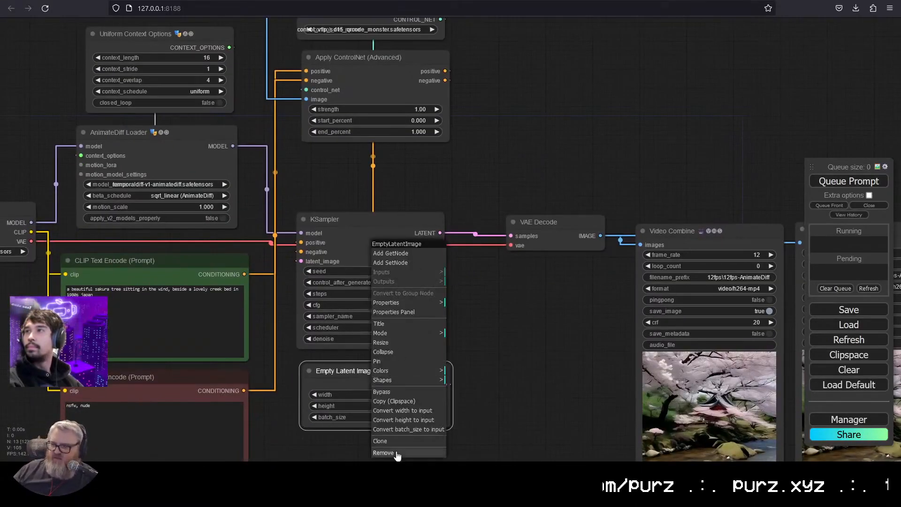
click(408, 429)
drag(237, 68, 222, 144)
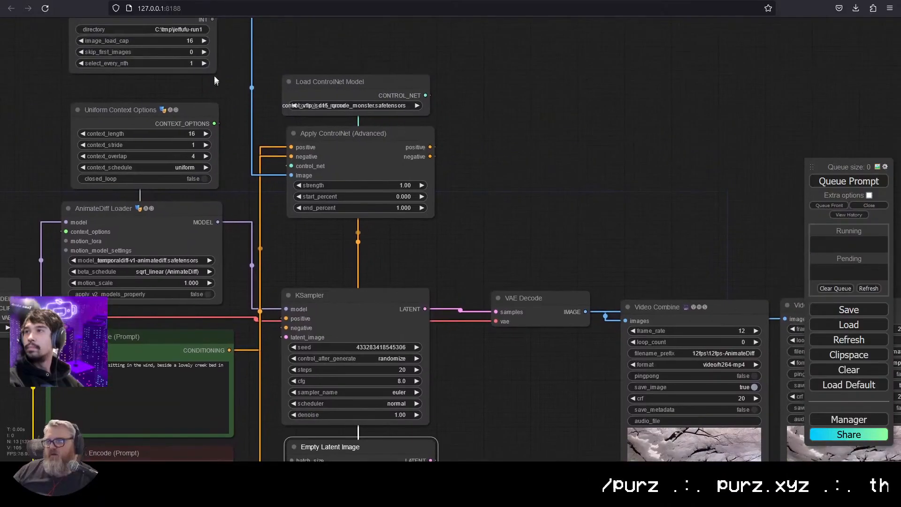
drag(211, 19, 295, 445)
scroll(295, 429, down, 5)
scroll(277, 235, up, 8)
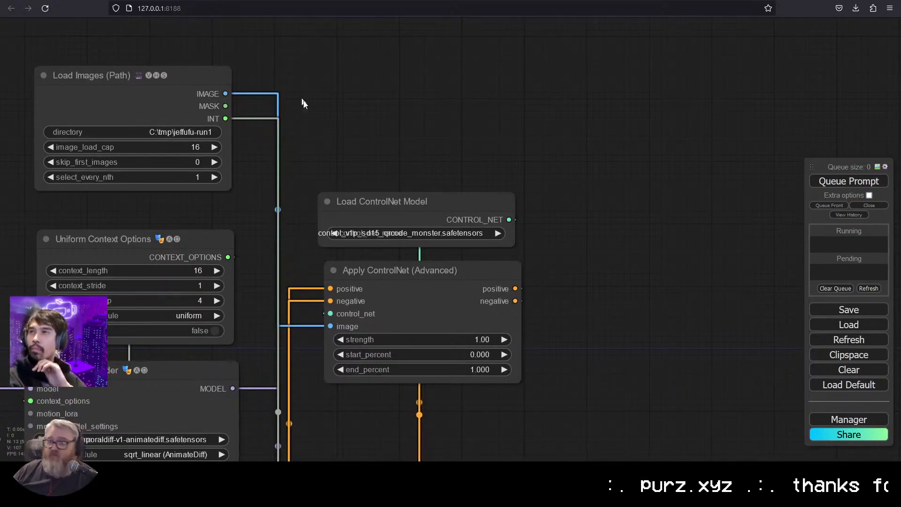
Move Load Images (Path) closer to Uniform Context Options and attach a Preview Image node to its IMAGE output
drag(141, 108, 146, 129)
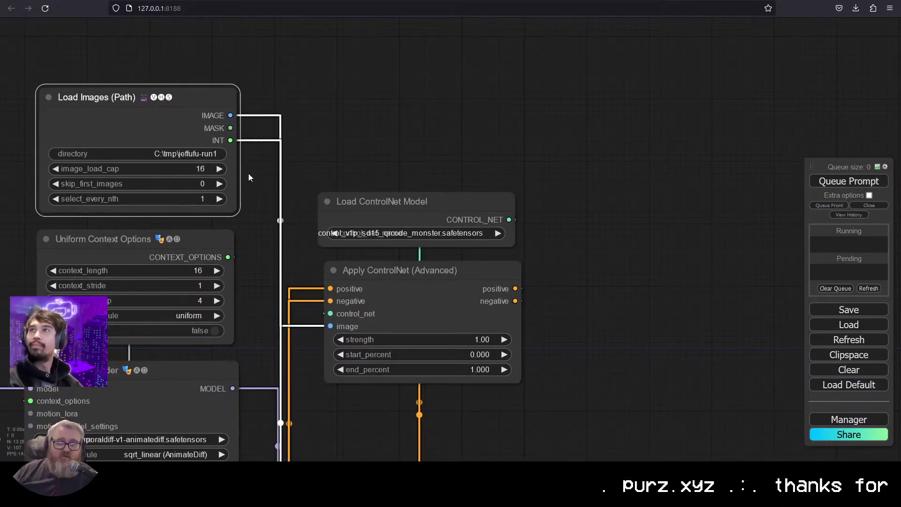
drag(604, 356, 558, 303)
scroll(558, 303, down, 3)
drag(388, 56, 362, 39)
click(363, 44)
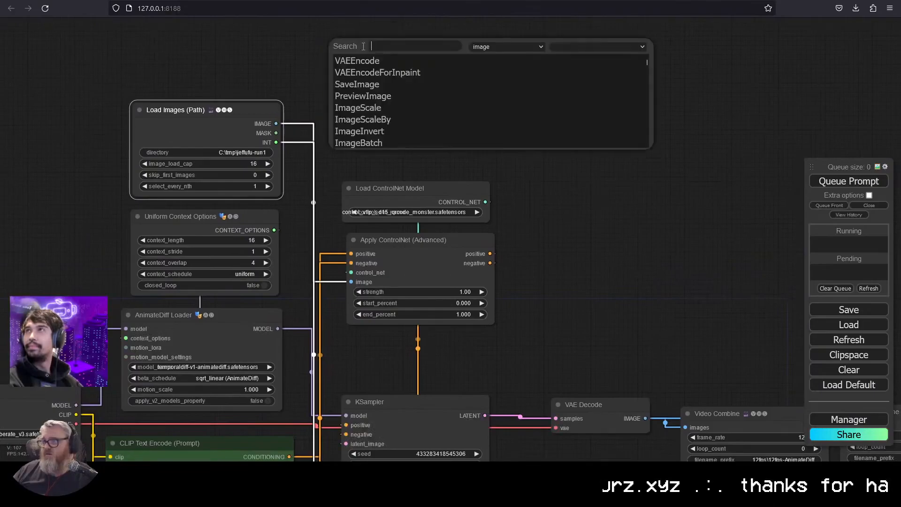
text(prev)
key(Down)
key(Return)
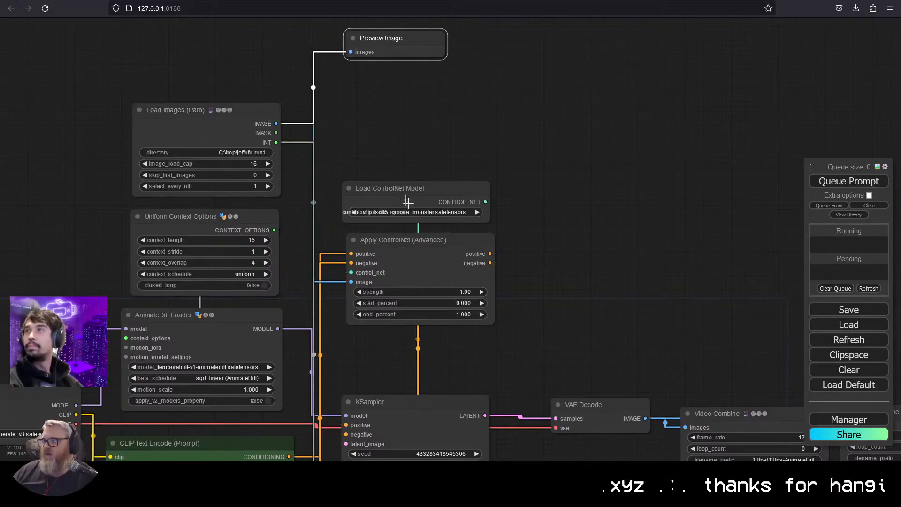
Queue the prompt and check the loaded image preview and the KSampler's progress
drag(578, 316, 505, 274)
scroll(523, 123, down, 4)
scroll(469, 178, up, 5)
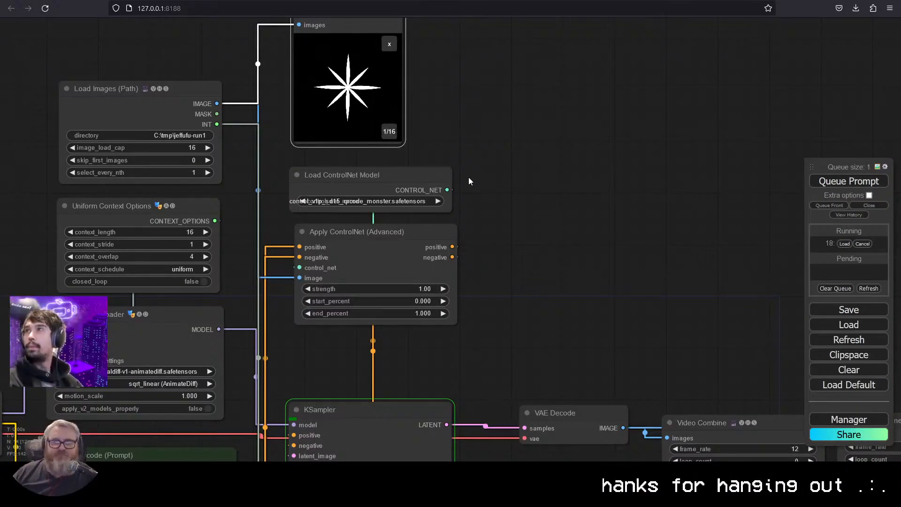
drag(684, 342, 541, 138)
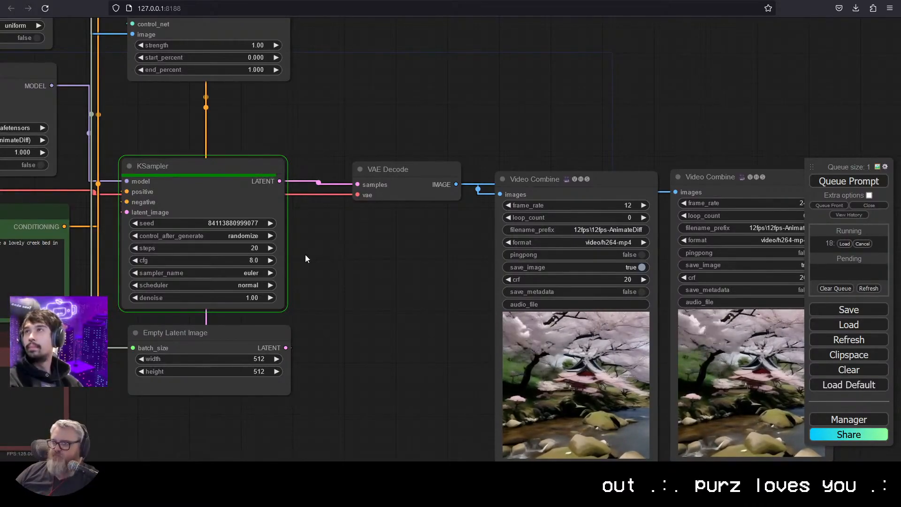
Check the finished ControlNet-driven animation in the two Video Combine previews
drag(434, 311, 265, 277)
scroll(265, 277, up, 4)
scroll(253, 243, down, 5)
drag(253, 243, 493, 253)
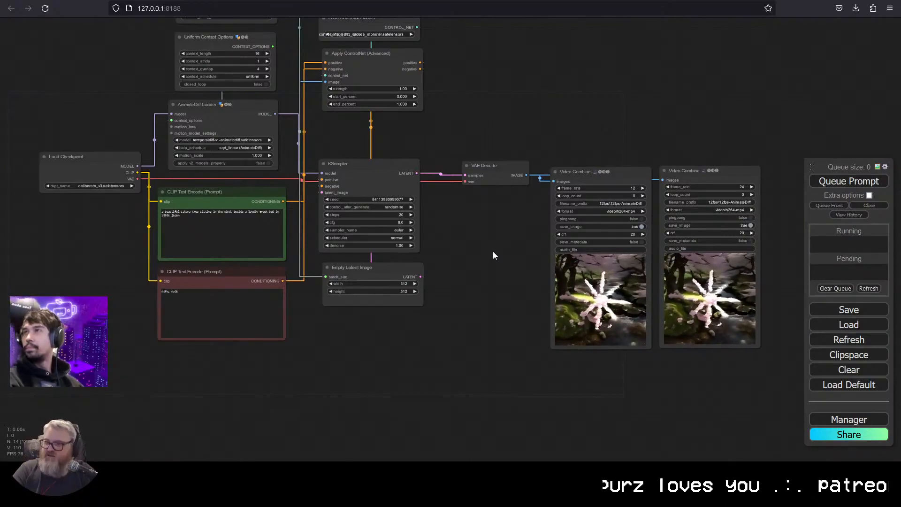
scroll(493, 263, up, 3)
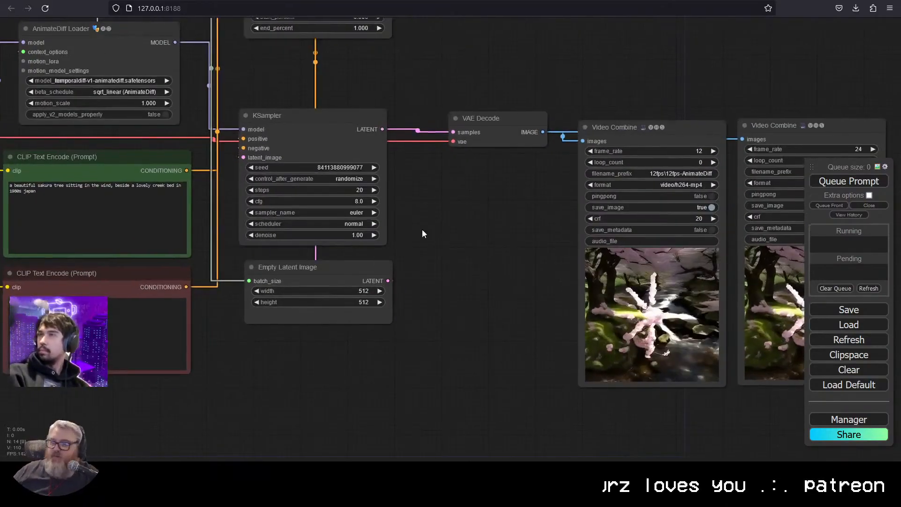
Move Load Checkpoint farther from AnimateDiff Loader to leave room between the two nodes
drag(423, 226, 573, 312)
drag(109, 85, 251, 157)
drag(218, 321, 182, 307)
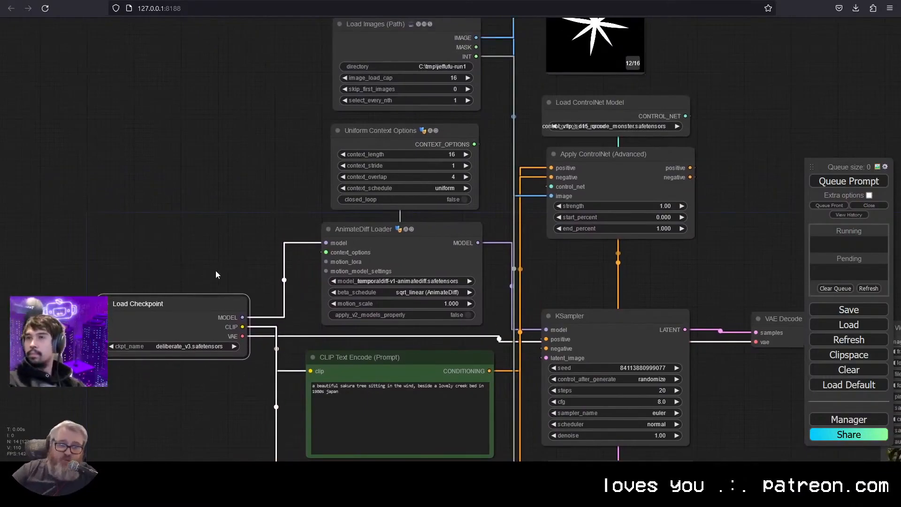
scroll(199, 124, down, 3)
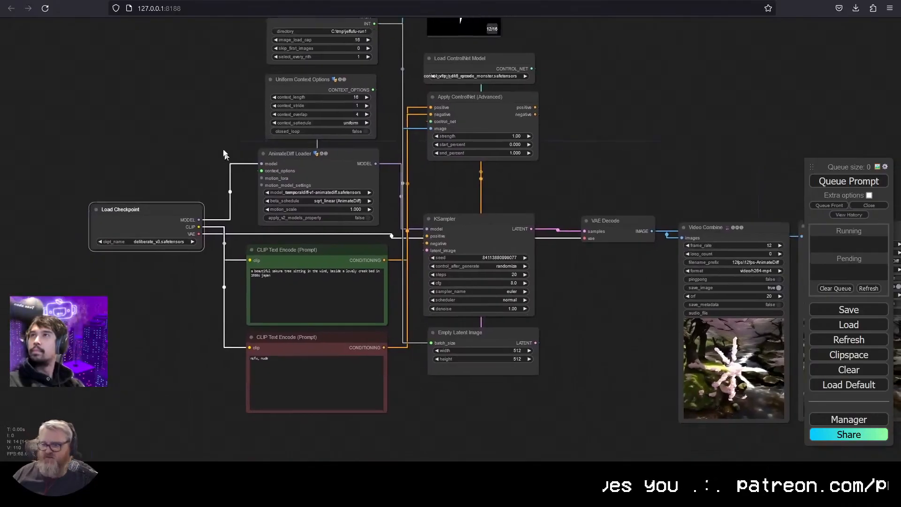
scroll(376, 211, up, 2)
double_click(678, 274)
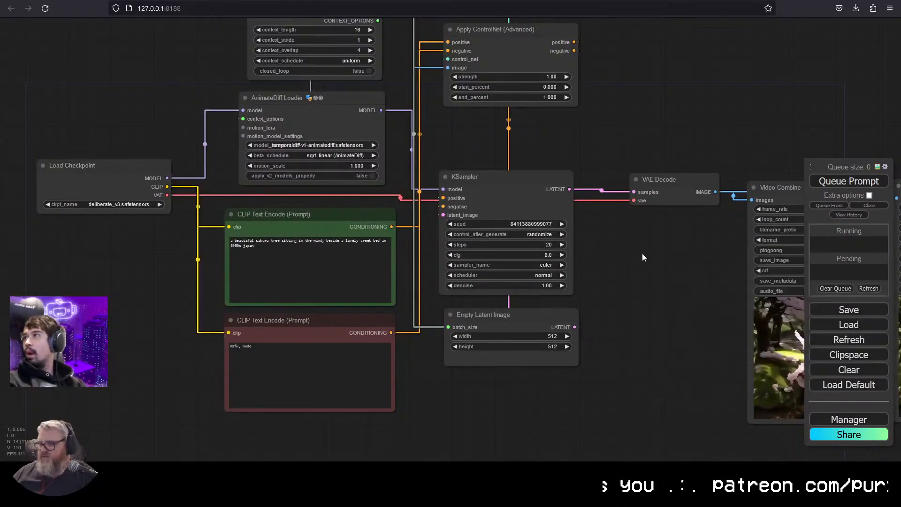
Open the \\nostromo\nostromo network share in File Explorer and copy the LCM LoRA folder from it
key(super+r)
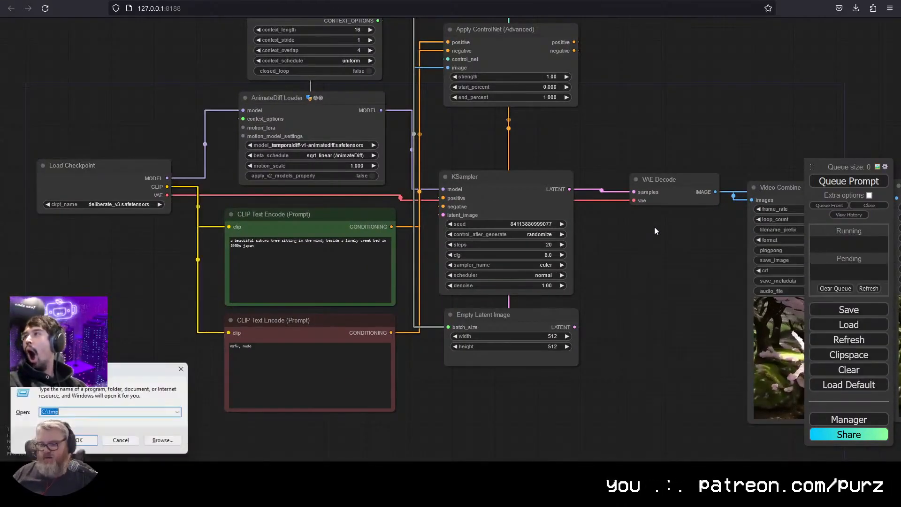
text(\\)
key(Down)
key(Down)
key(Return)
key(Down)
key(Down)
key(Down)
key(Down)
key(Down)
key(Down)
key(Down)
key(Down)
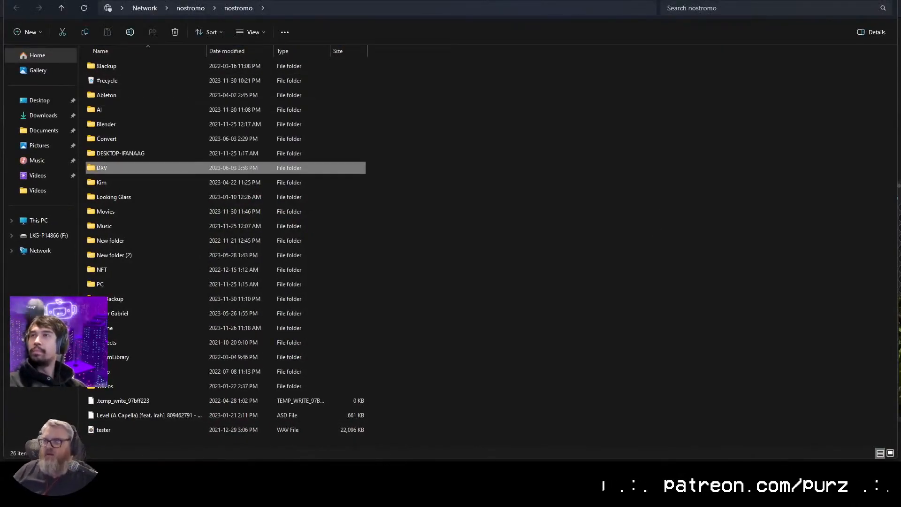
key(alt+Tab)
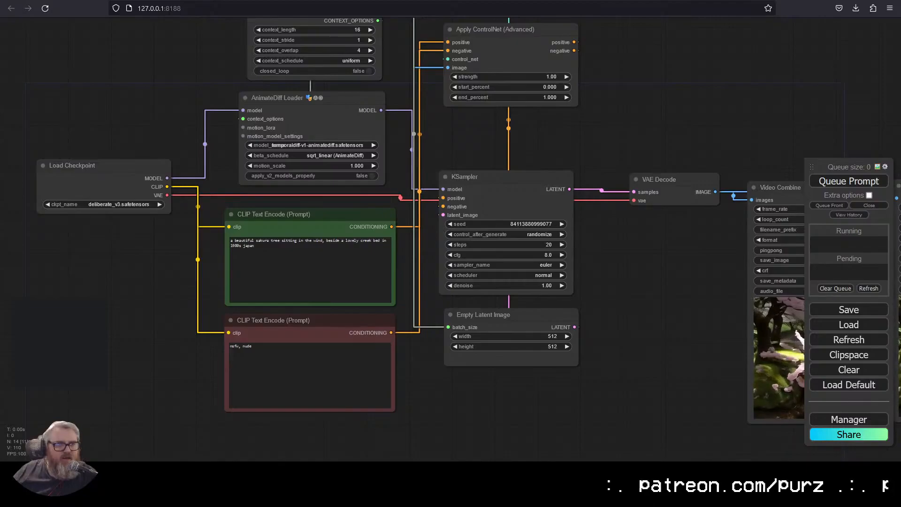
Paste the copied LCM folder into models\loras of the local ComfyUI installation and return to the ComfyUI workflow
key(super+r)
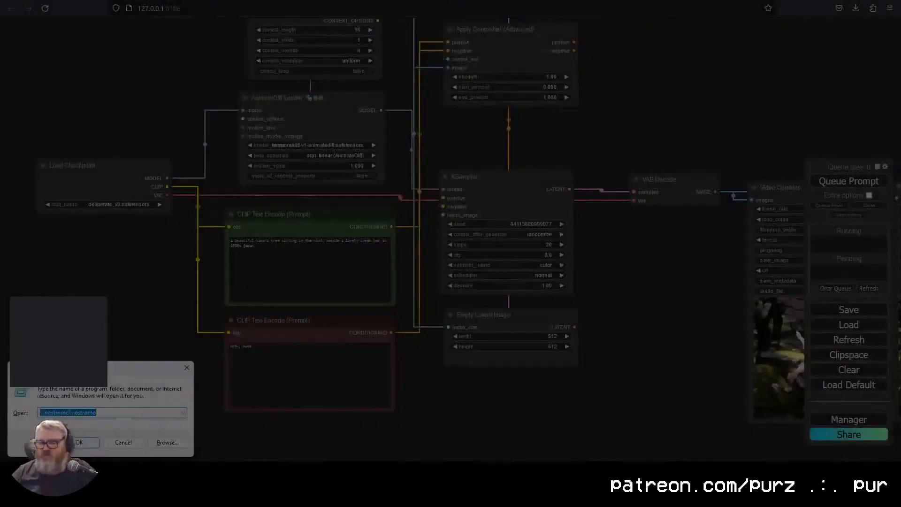
text(C:\ai\ComfyUI)
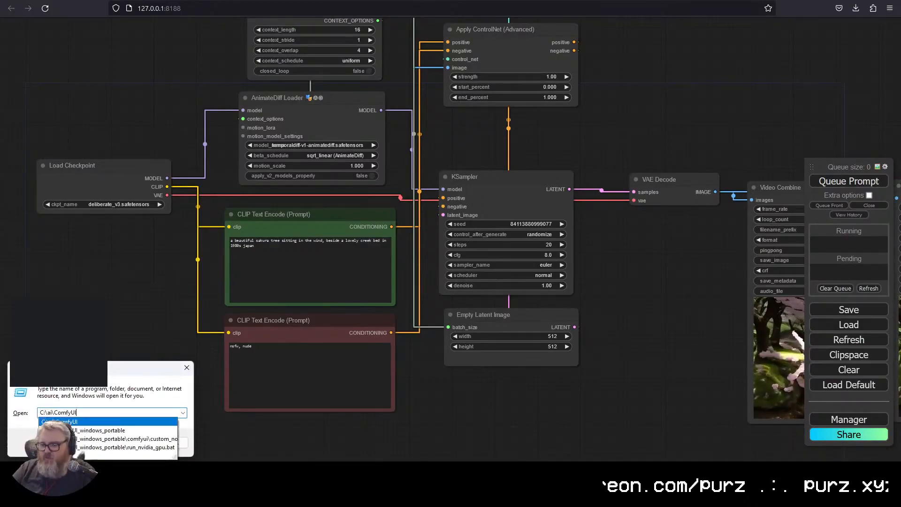
key(Return)
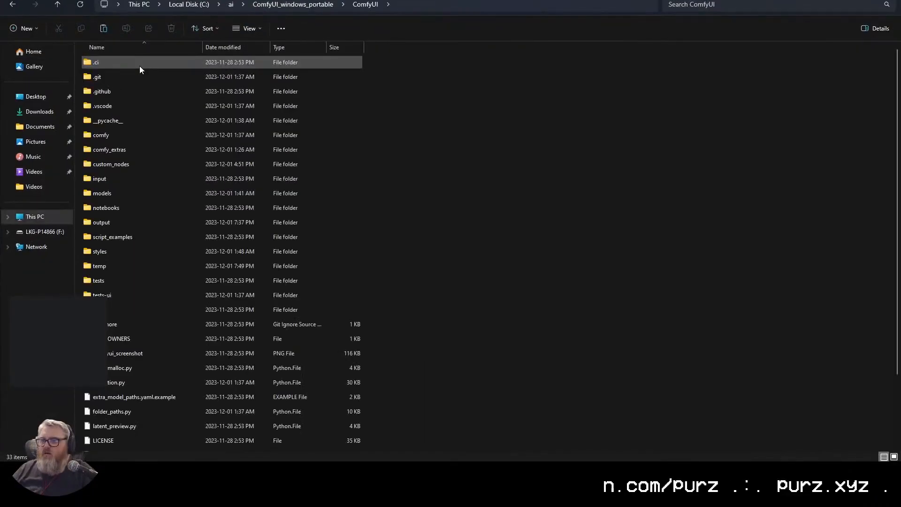
double_click(122, 194)
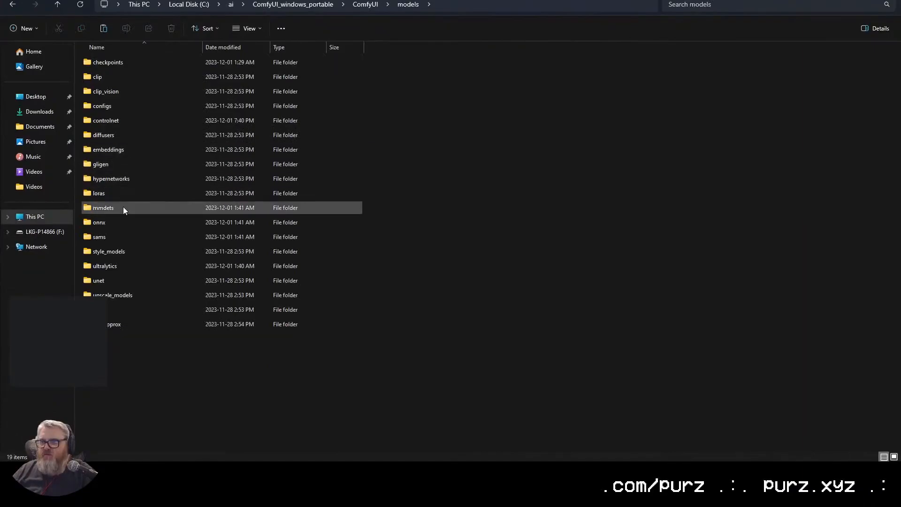
double_click(121, 194)
key(ctrl+v)
key(Return)
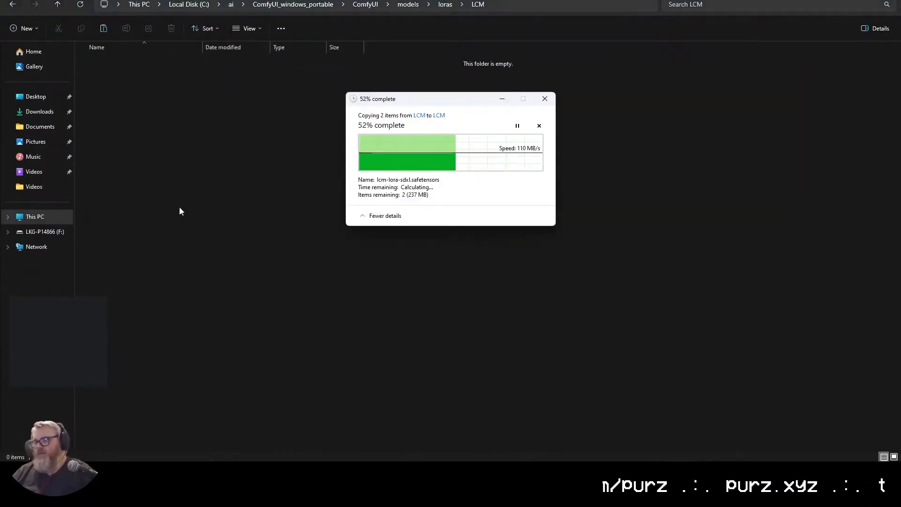
key(alt+Tab)
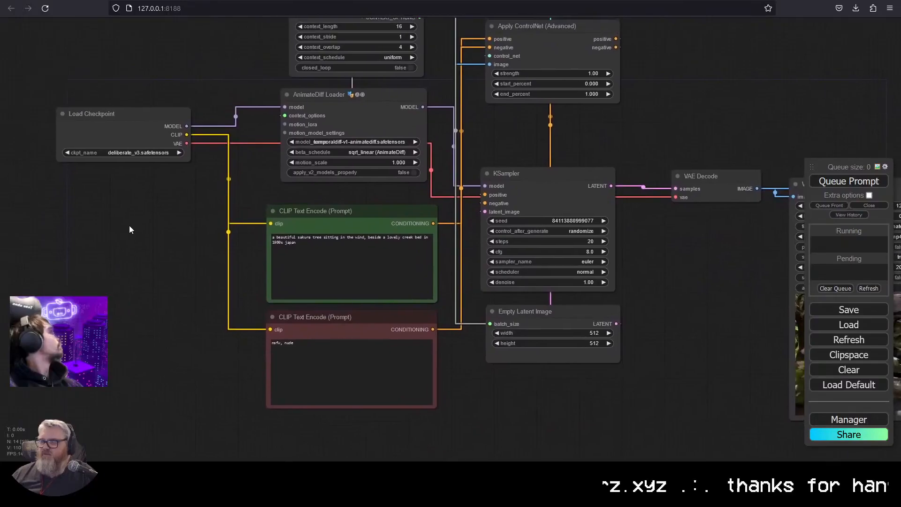
Add a LoraLoader node from Load Checkpoint's MODEL output and connect the checkpoint's CLIP output to its clip input
scroll(128, 225, up, 4)
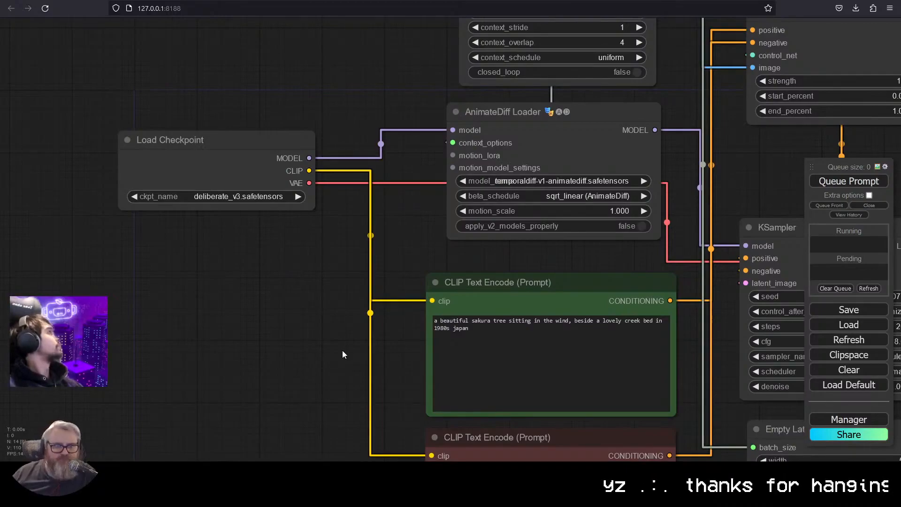
drag(279, 251, 246, 434)
drag(234, 328, 272, 126)
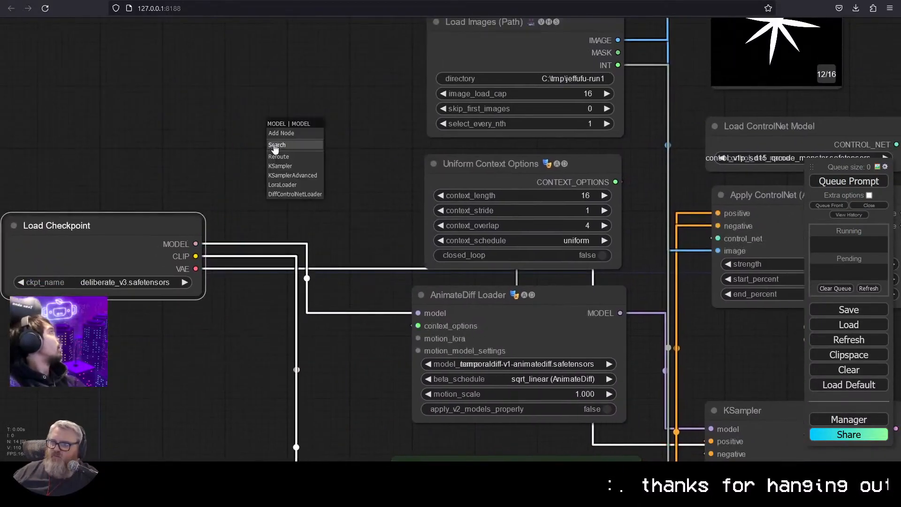
click(277, 145)
text(lora)
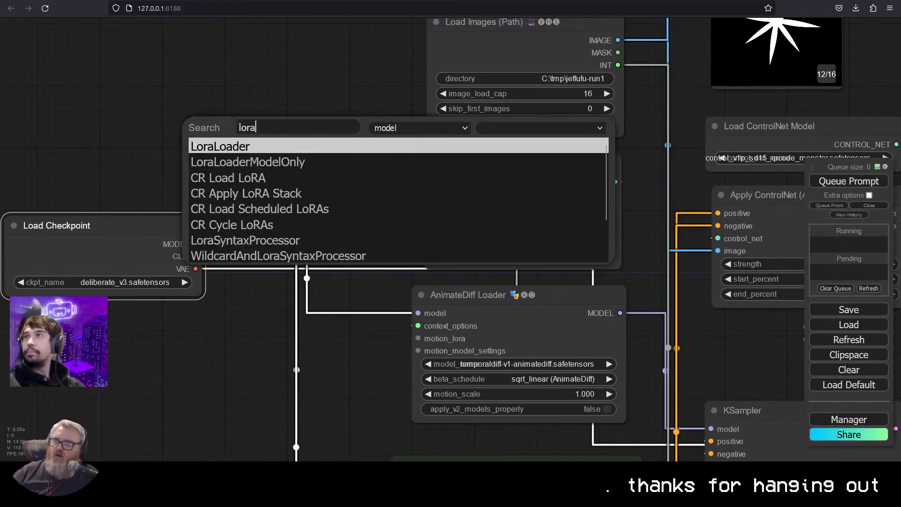
click(266, 147)
drag(121, 229, 25, 222)
drag(255, 85, 222, 84)
drag(99, 250, 181, 107)
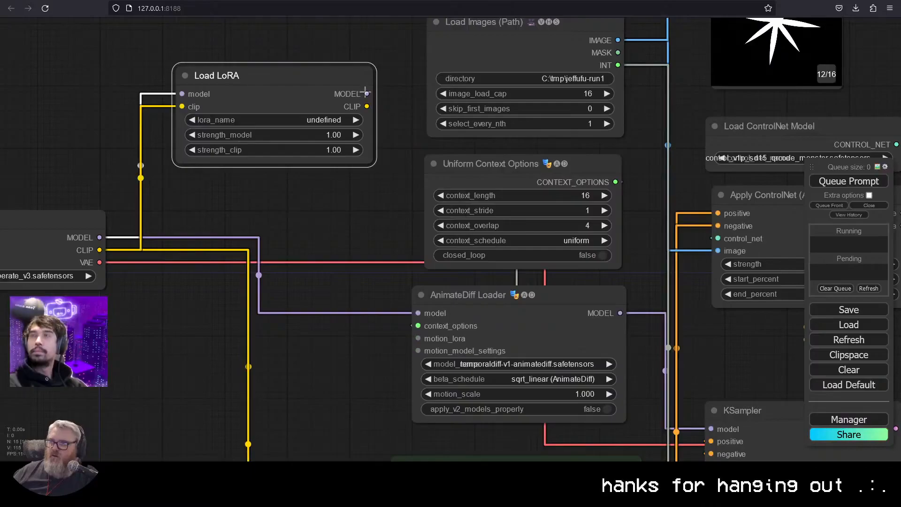
Connect Load LoRA's MODEL output to AnimateDiff Loader and its CLIP output to both CLIP Text Encode nodes, repositioning Load LoRA beside them
drag(366, 93, 368, 91)
drag(414, 277, 418, 313)
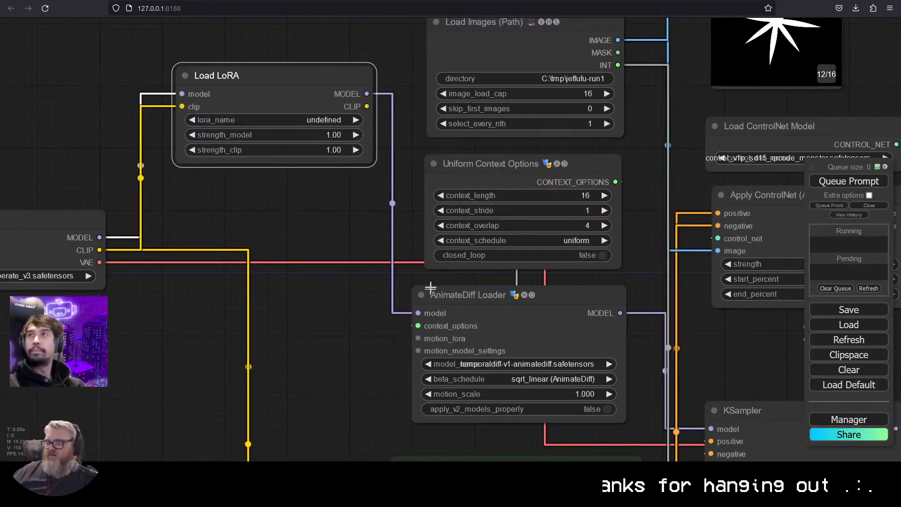
scroll(372, 110, down, 2)
drag(384, 232, 211, 188)
scroll(258, 129, down, 2)
drag(196, 86, 157, 302)
drag(193, 377, 272, 197)
drag(262, 130, 319, 194)
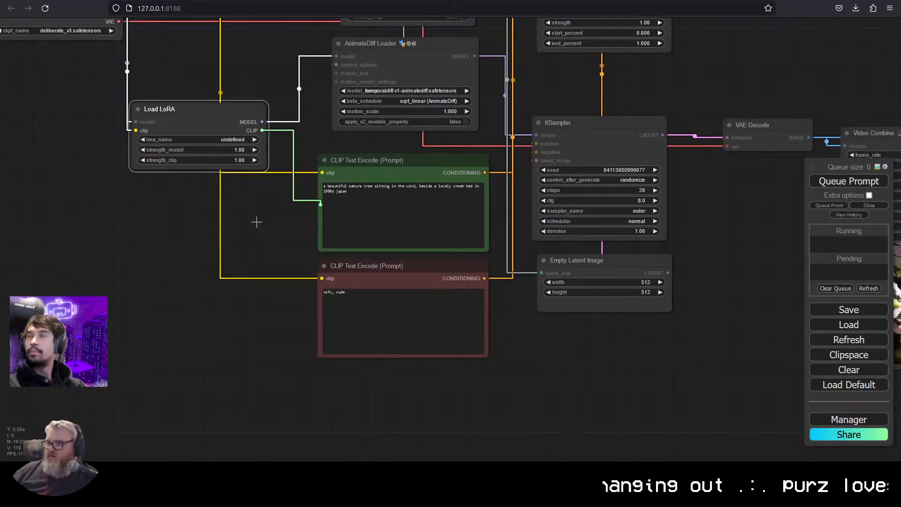
drag(270, 239, 266, 300)
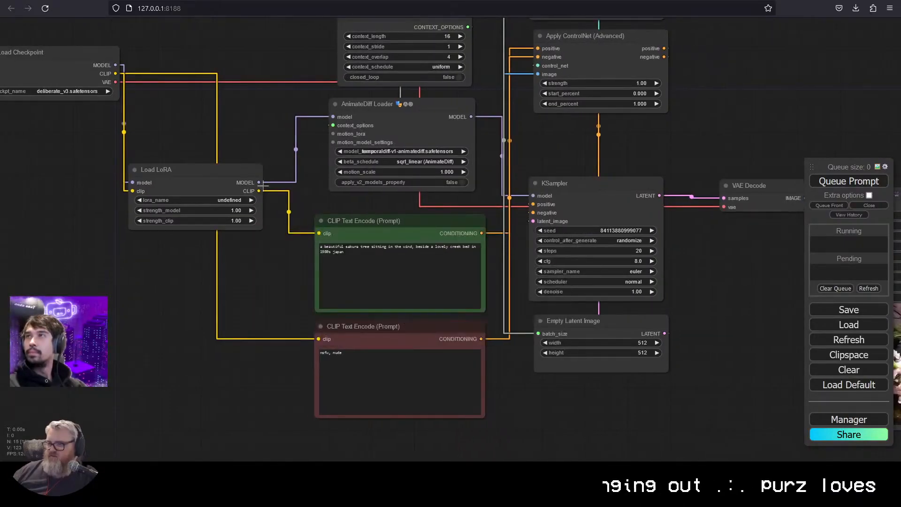
drag(260, 191, 318, 338)
drag(213, 174, 235, 116)
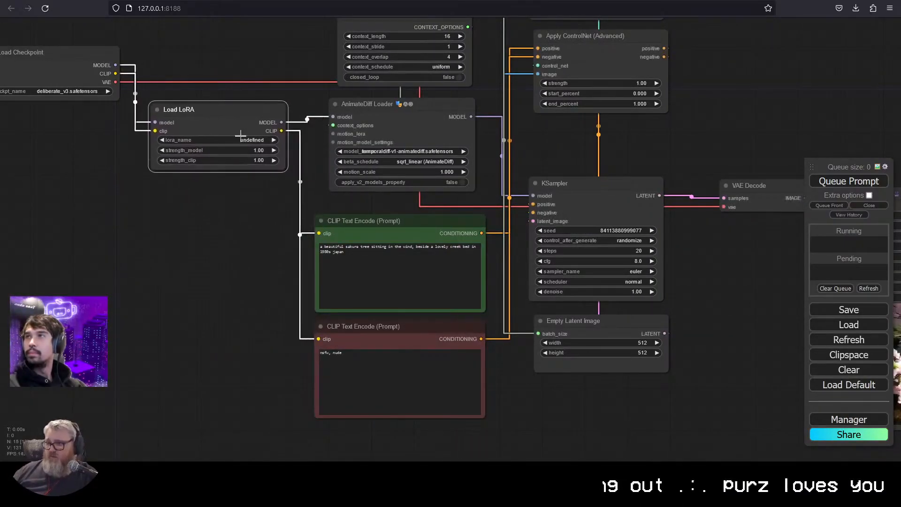
Set Load LoRA's lora_name to LCM\lcm-sd15-lora.safetensors
click(228, 141)
click(230, 152)
scroll(230, 154, up, 10)
scroll(236, 157, down, 7)
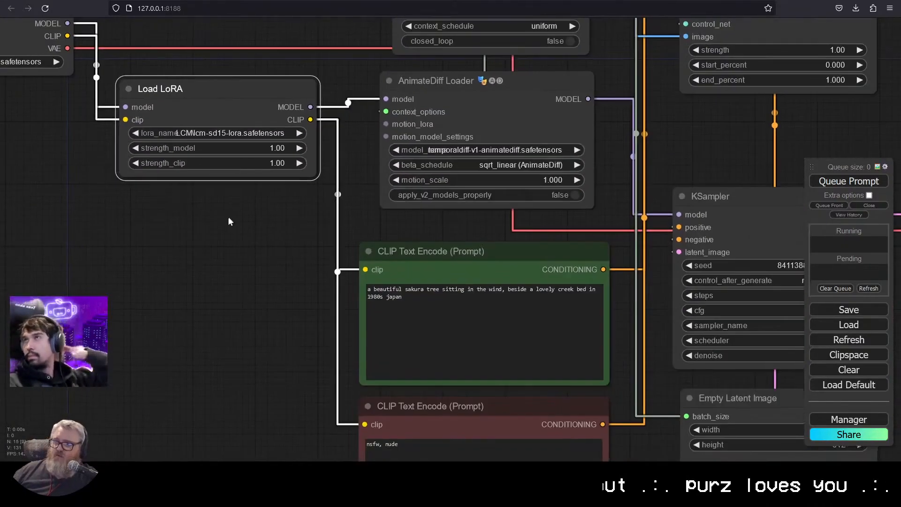
Add a ModelSamplingDiscrete node from Load LoRA's MODEL output, place it below Load LoRA and set its sampling to lcm
drag(229, 216, 379, 336)
drag(413, 230, 207, 368)
click(224, 381)
text(discrete)
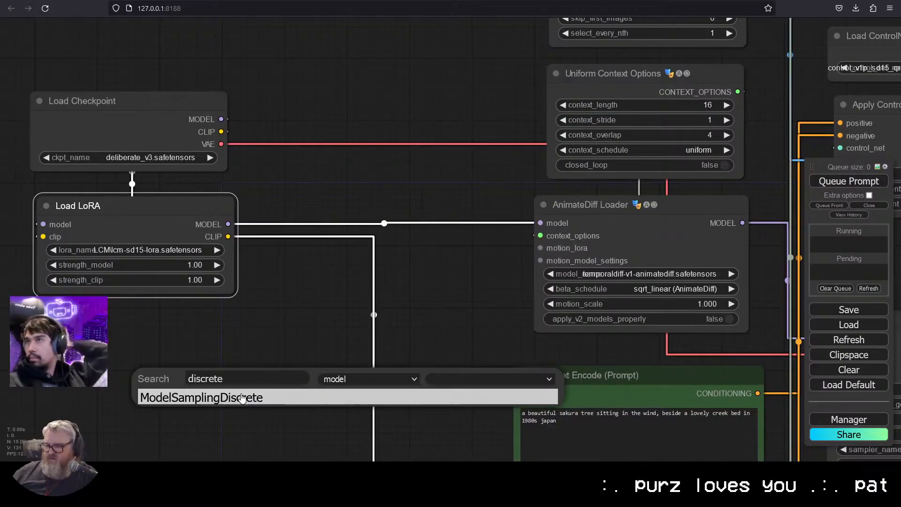
click(323, 397)
drag(324, 382, 130, 332)
click(211, 354)
click(210, 354)
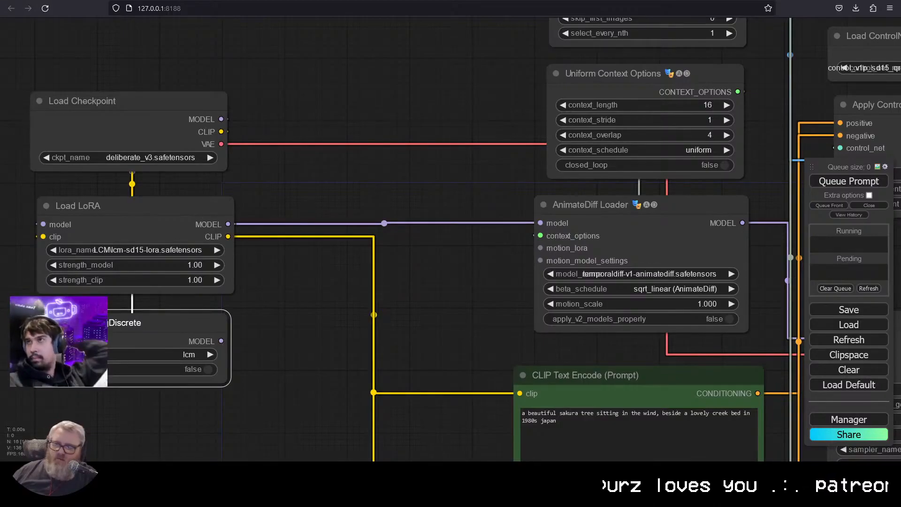
Connect ModelSamplingDiscrete to AnimateDiff Loader's model input and arrange Load Checkpoint, Load LoRA and ModelSamplingDiscrete in a row
drag(222, 341, 535, 228)
drag(161, 115, 30, 115)
drag(94, 206, 211, 149)
drag(53, 314, 365, 235)
drag(250, 148, 181, 231)
scroll(342, 168, down, 3)
mouse_move(307, 215)
mouse_down()
mouse_move(273, 200)
mouse_move(299, 208)
mouse_up()
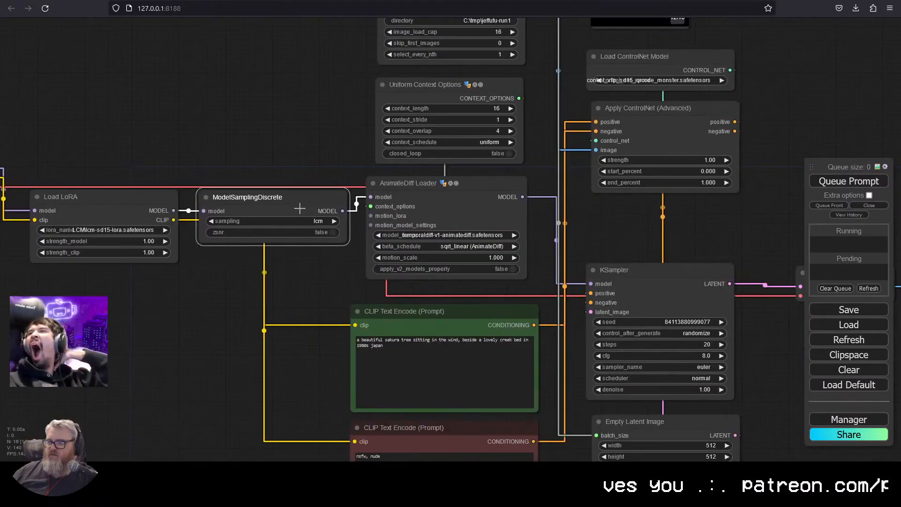
drag(82, 130, 235, 143)
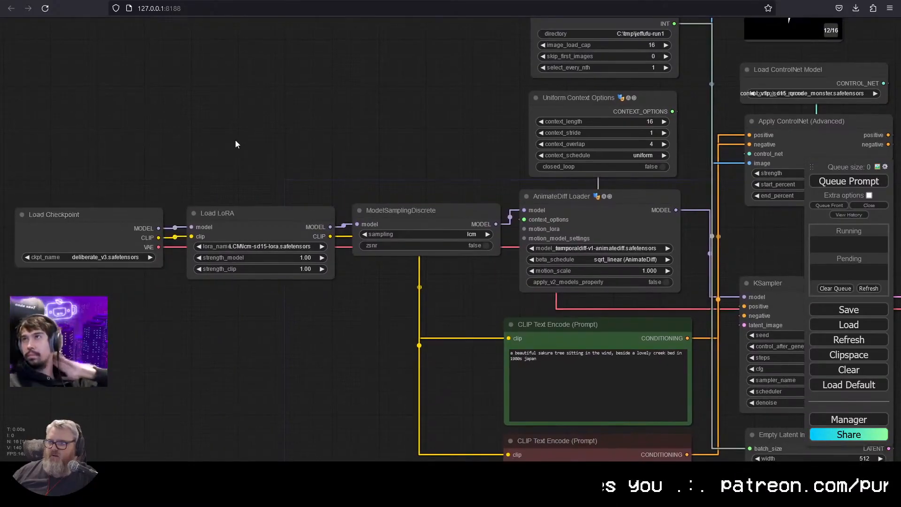
scroll(274, 268, up, 3)
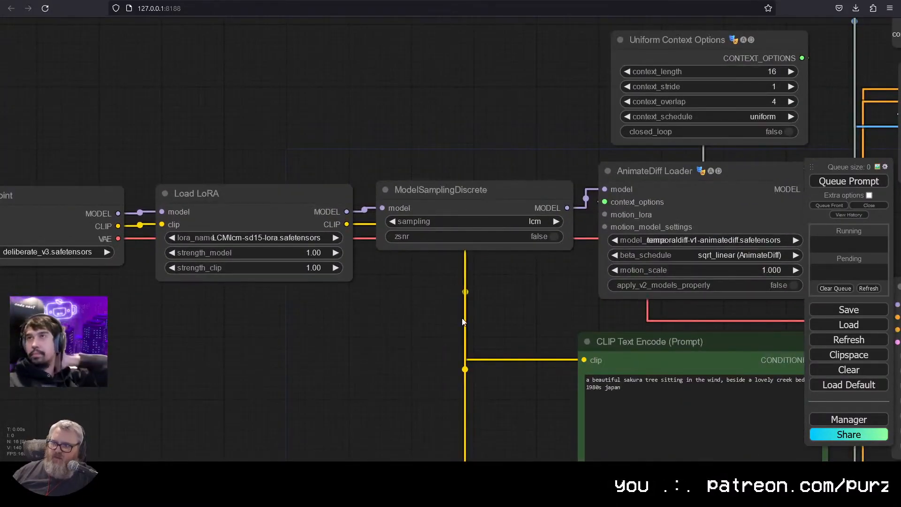
Set the KSampler's sampler_name to lcm
drag(463, 322, 210, 253)
drag(501, 234, 349, 236)
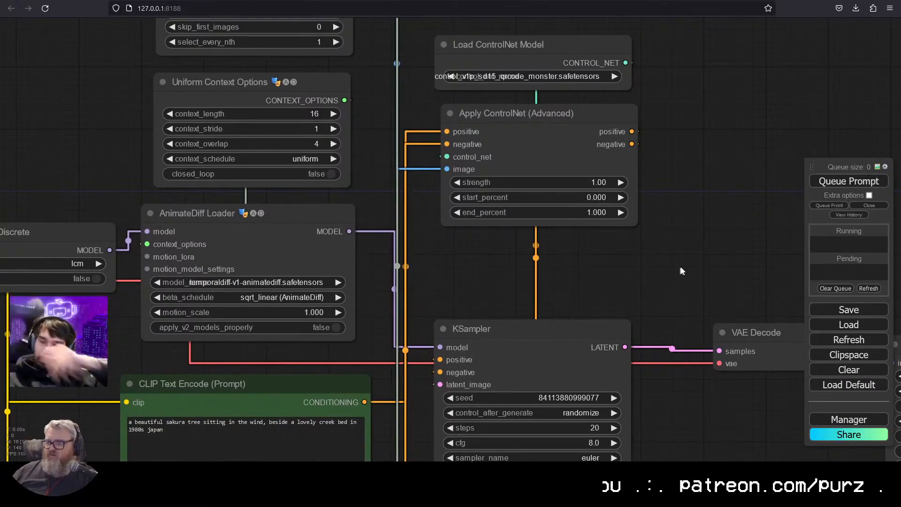
drag(677, 274, 228, 92)
click(141, 276)
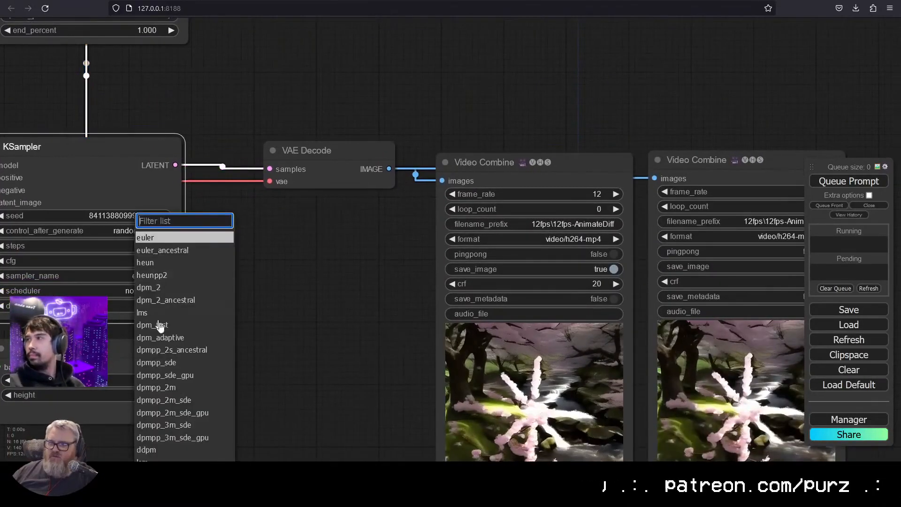
scroll(325, 386, down, 2)
text(lcm)
key(Return)
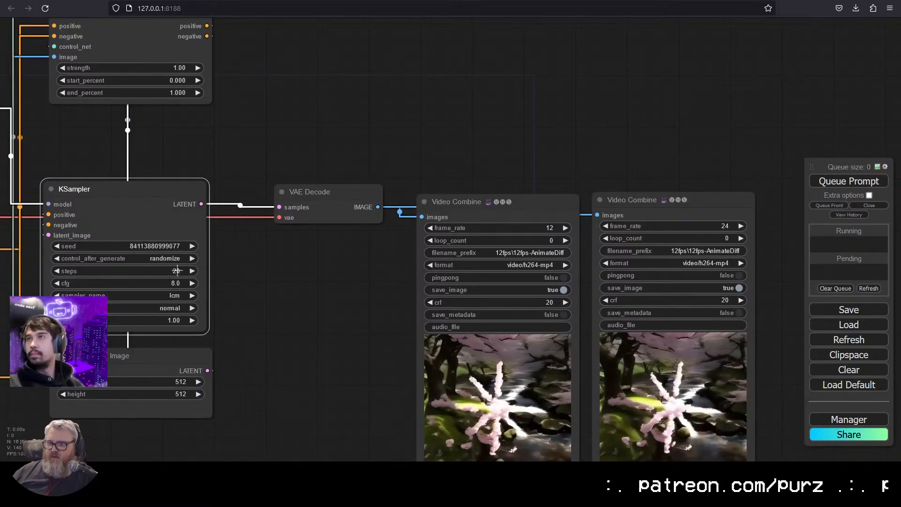
Set the KSampler's steps to 6 and its cfg to 2.5
click(177, 271)
text(6)
key(Return)
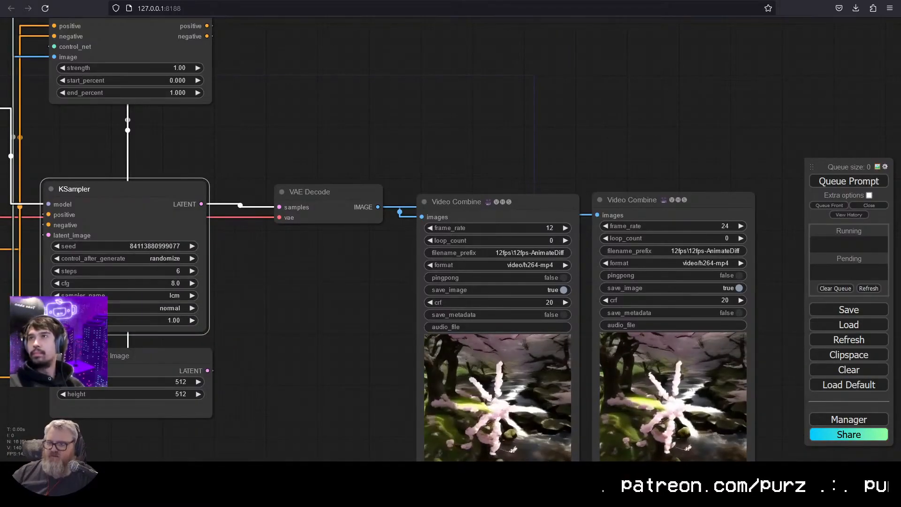
click(164, 283)
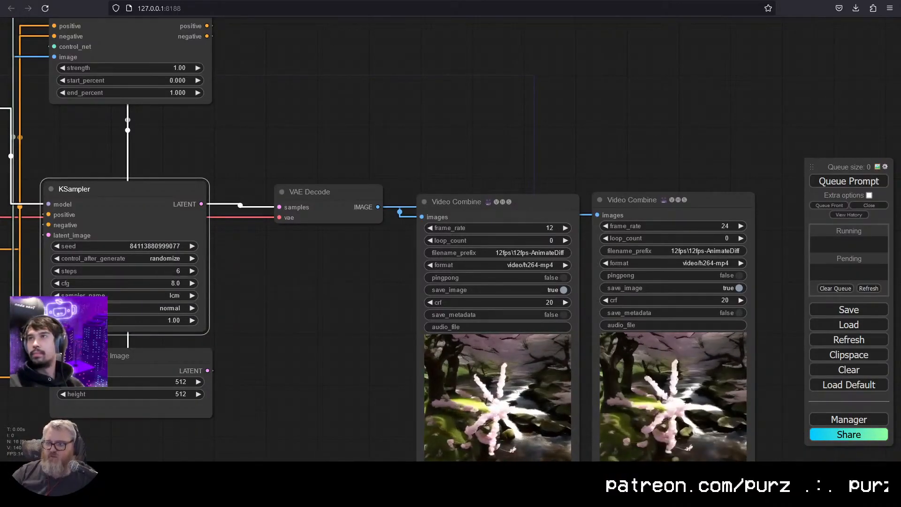
Queue the prompt with the LCM settings and watch the KSampler's progress
drag(250, 278, 350, 299)
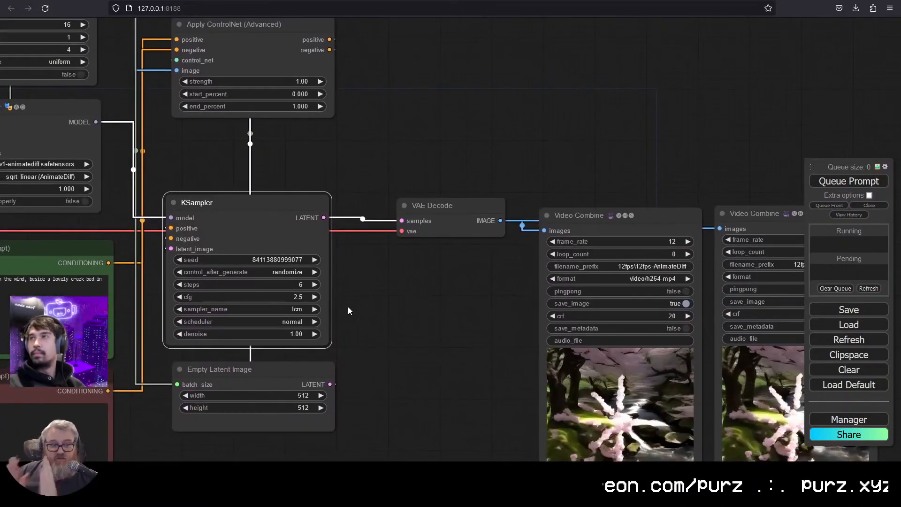
scroll(469, 296, down, 3)
key(ctrl+Return)
drag(486, 140, 444, 139)
scroll(576, 171, up, 1)
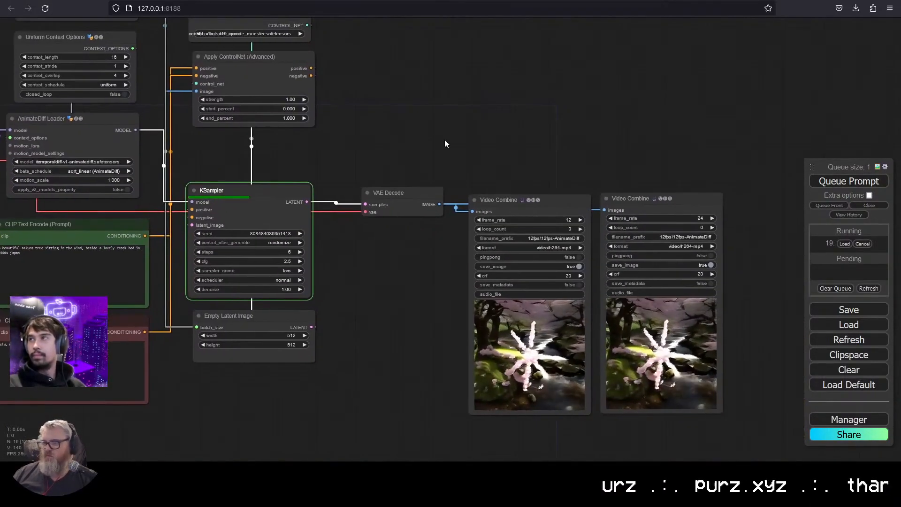
Try a lower end_percent on Apply ControlNet (Advanced) after checking the LCM video previews
scroll(441, 117, up, 5)
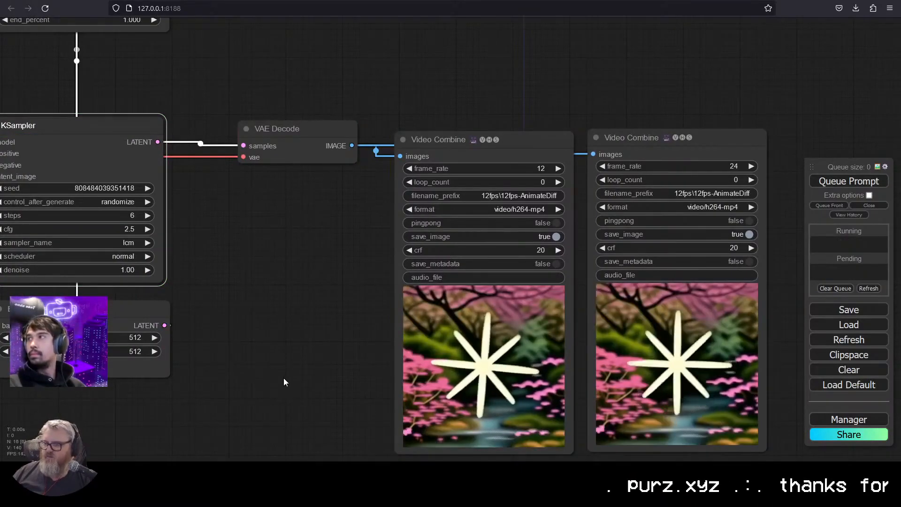
scroll(282, 366, down, 5)
drag(256, 241, 466, 240)
drag(406, 155, 397, 154)
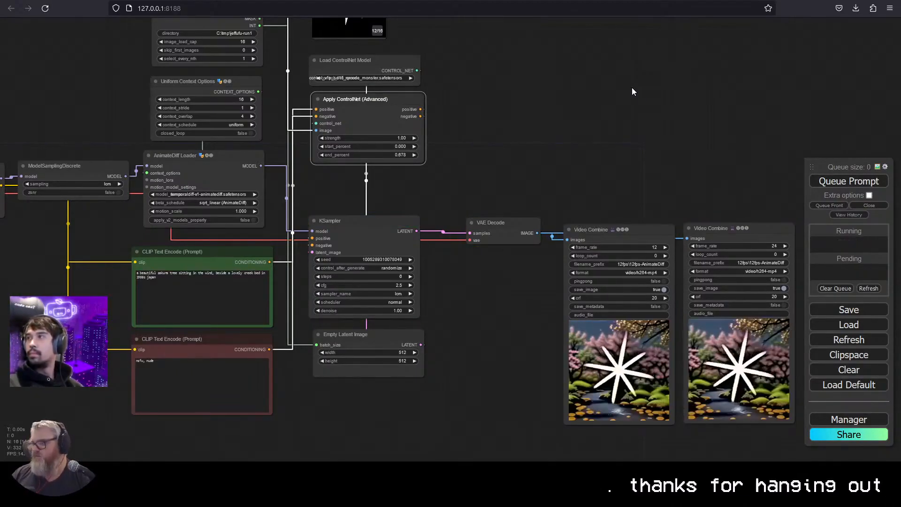
click(400, 155)
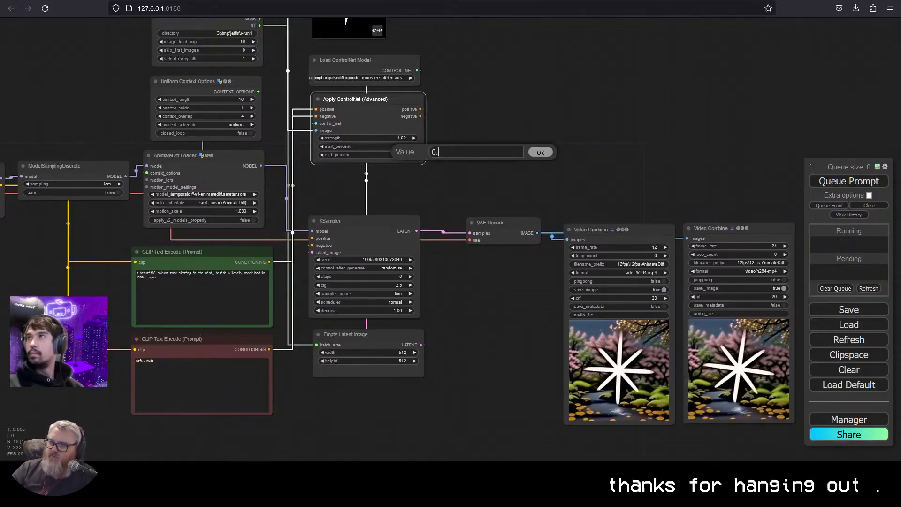
key(Escape)
Set Apply ControlNet (Advanced)'s start_percent to 0.5 and queue the prompt
scroll(450, 141, up, 7)
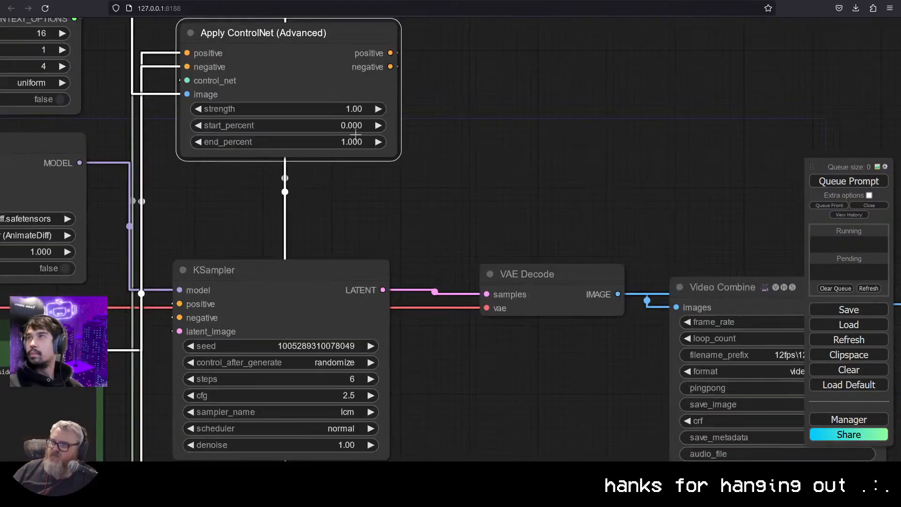
click(361, 125)
text(0.5)
key(Return)
key(ctrl+Return)
scroll(418, 64, down, 5)
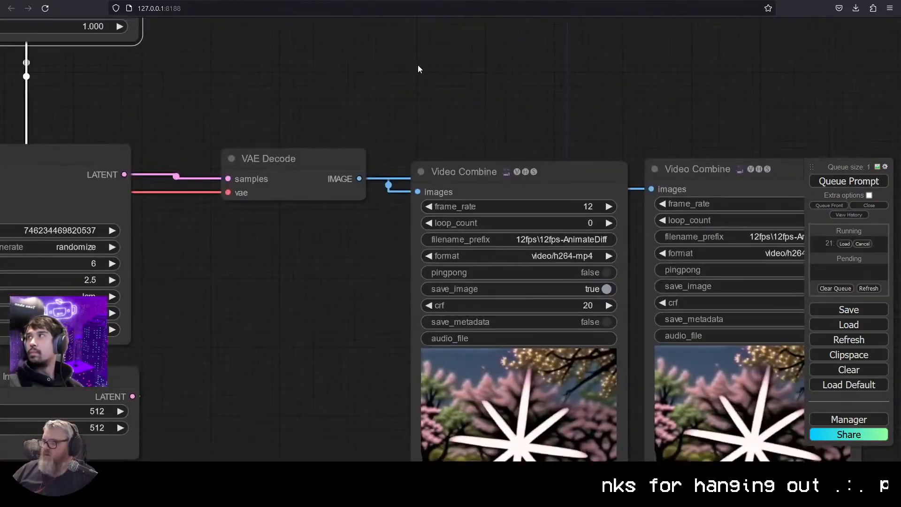
Move VAE Decode below Empty Latent Image and place both Video Combine nodes directly beside the ControlNet and KSampler column
drag(512, 141, 661, 214)
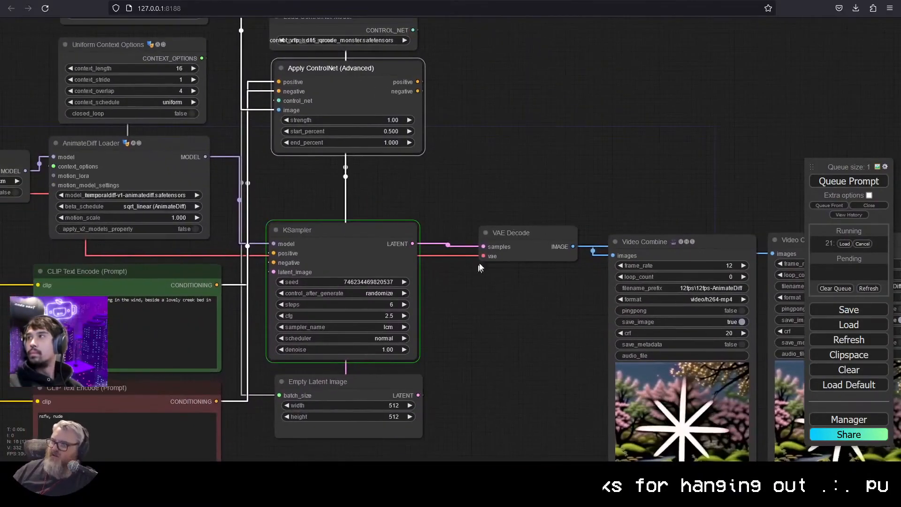
drag(488, 232, 459, 310)
drag(459, 412, 324, 455)
drag(612, 142, 723, 352)
drag(559, 162, 399, 9)
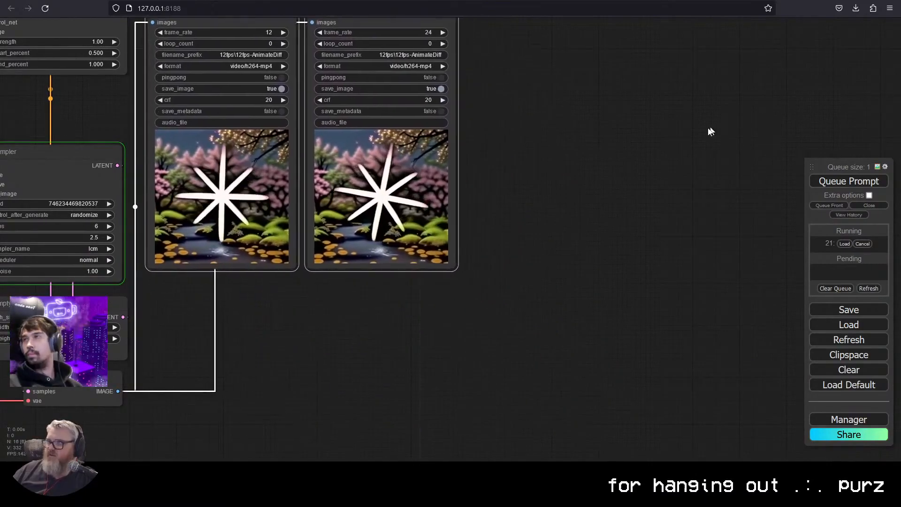
drag(566, 199, 711, 279)
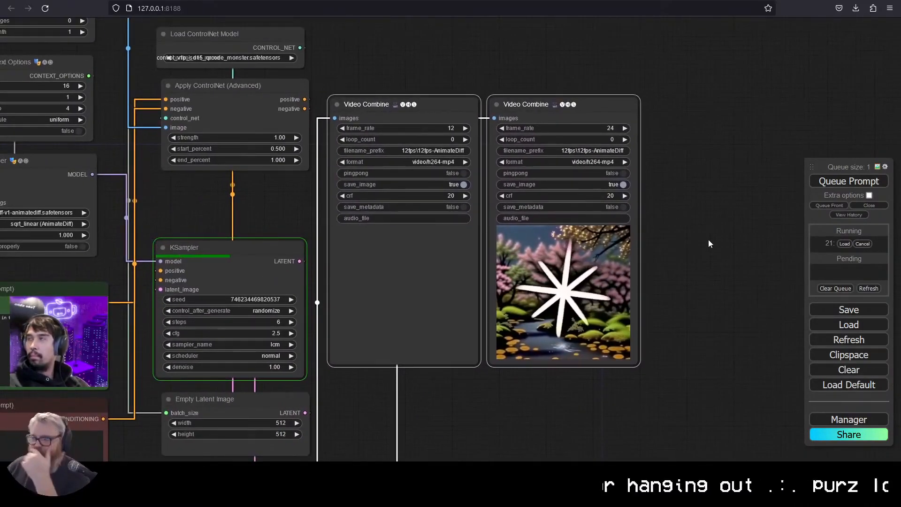
scroll(257, 223, up, 2)
drag(462, 426, 423, 418)
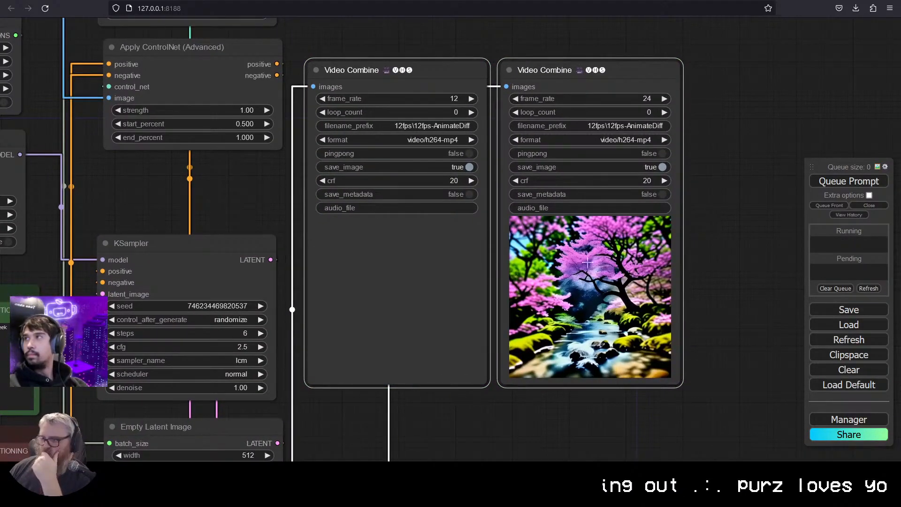
Queue the prompt with Apply ControlNet (Advanced)'s start_percent at 0.35, and again with start_percent at 0.1
click(207, 124)
text(0.35)
key(ctrl+Return)
key(ctrl+Return)
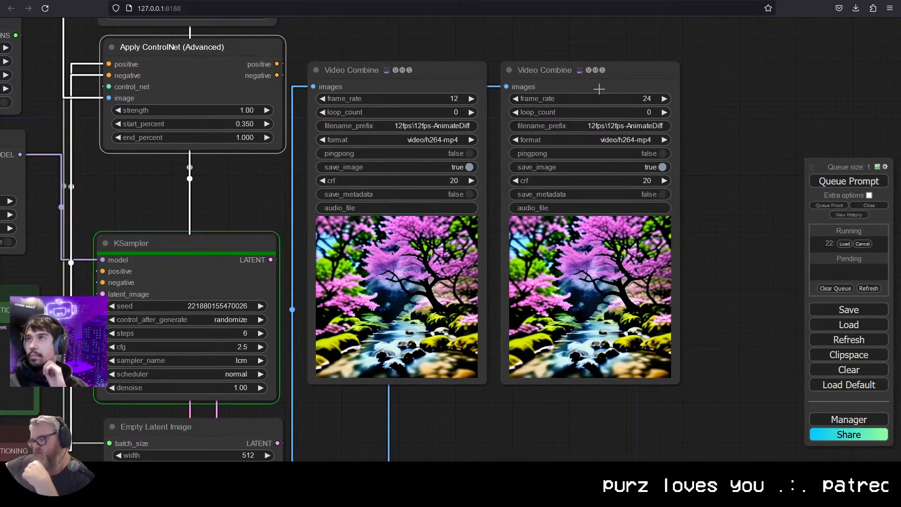
drag(207, 124, 89, 123)
key(ctrl+Return)
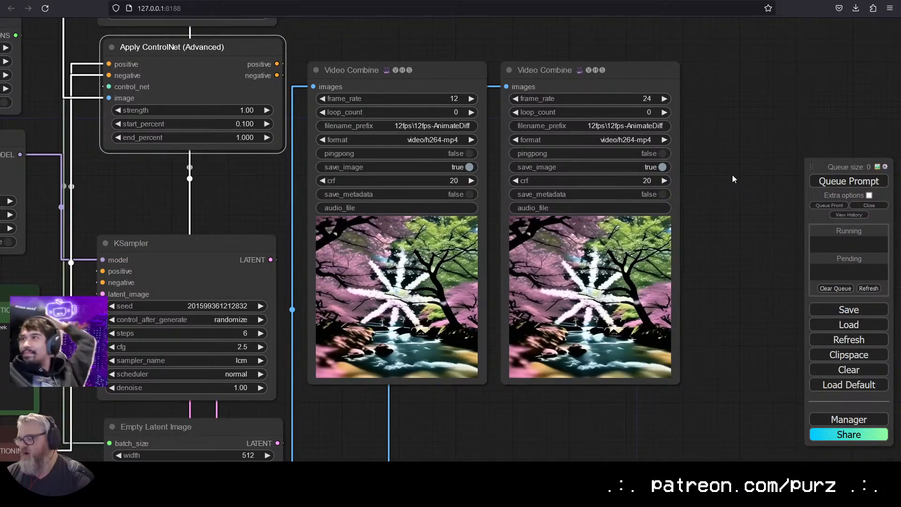
Set the Uniform Context Options context_length to 32, queue the prompt and check the resulting video previews
scroll(559, 393, down, 3)
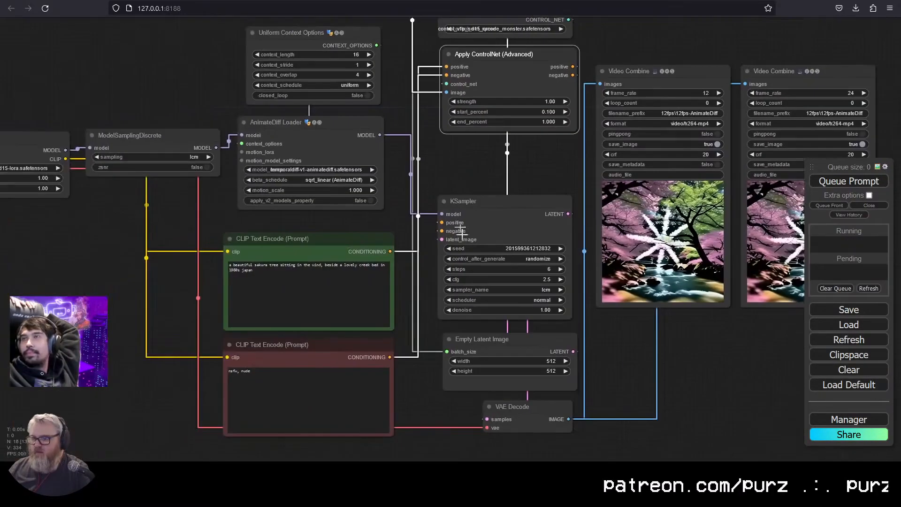
click(339, 55)
text(32)
key(Return)
key(ctrl+Return)
drag(718, 378, 570, 399)
scroll(573, 383, down, 3)
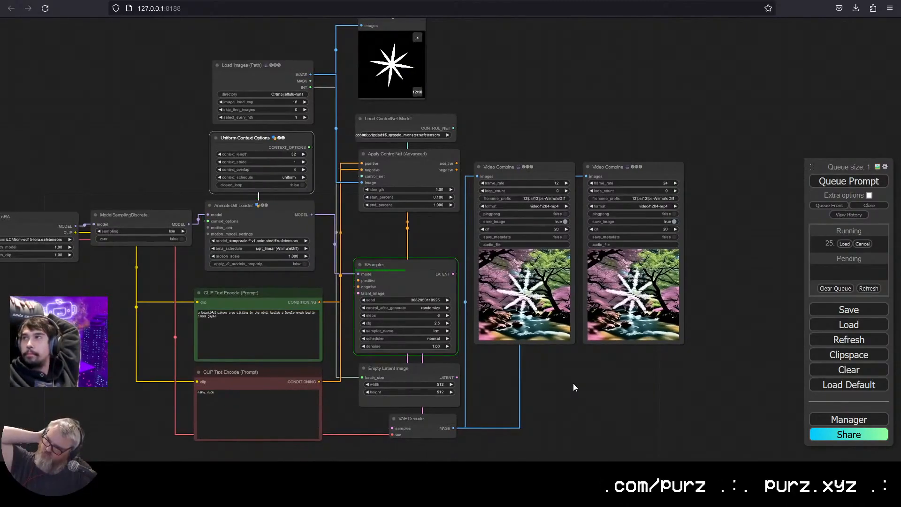
scroll(545, 359, up, 10)
scroll(545, 359, down, 5)
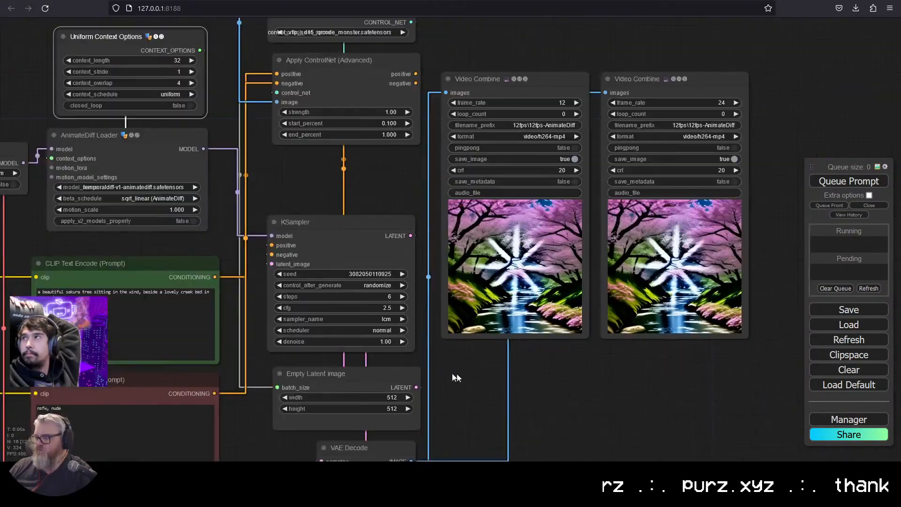
Set the KSampler to 8 steps, cfg 2.0 and the karras scheduler, and queue the prompt to check the videos
click(402, 296)
click(402, 296)
click(403, 330)
click(280, 307)
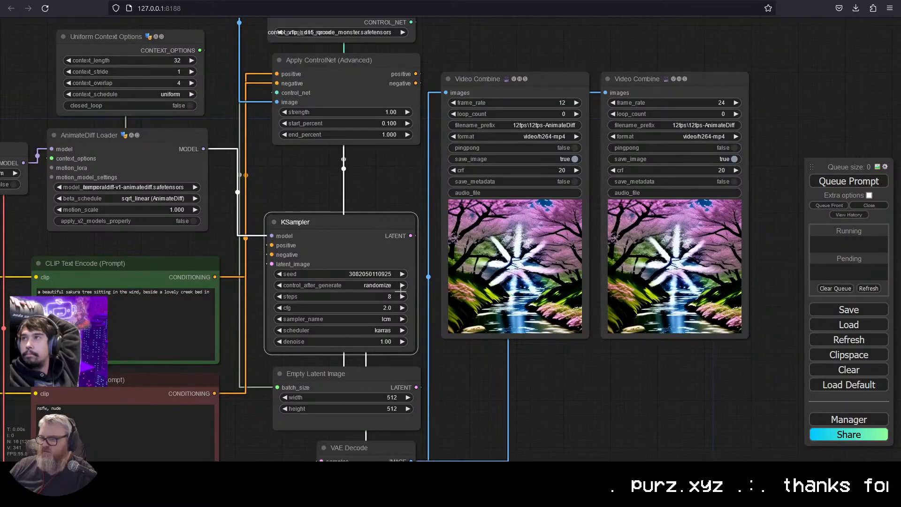
key(ctrl+Return)
scroll(283, 184, down, 3)
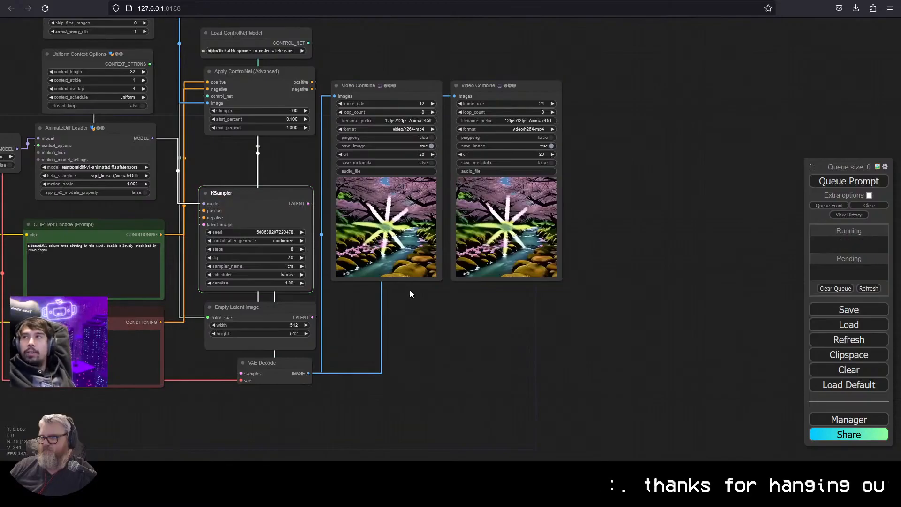
scroll(410, 290, up, 8)
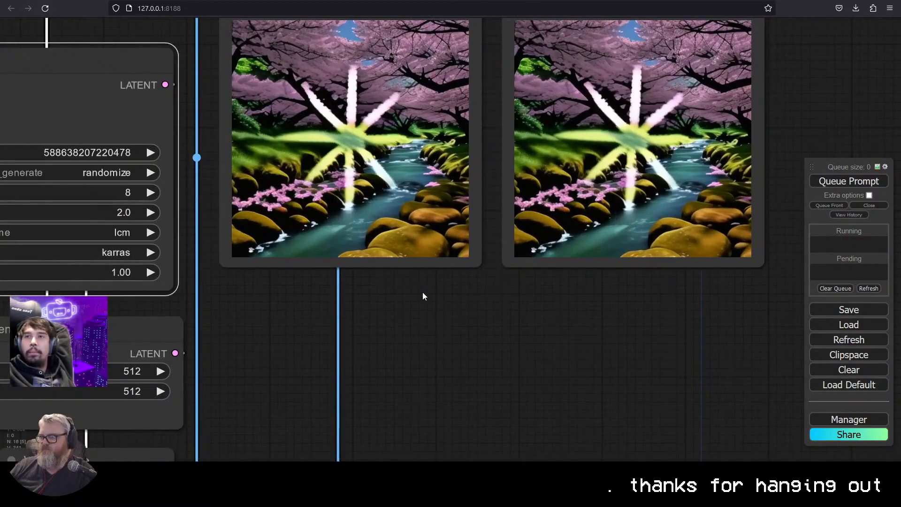
scroll(423, 292, down, 8)
drag(410, 317, 511, 335)
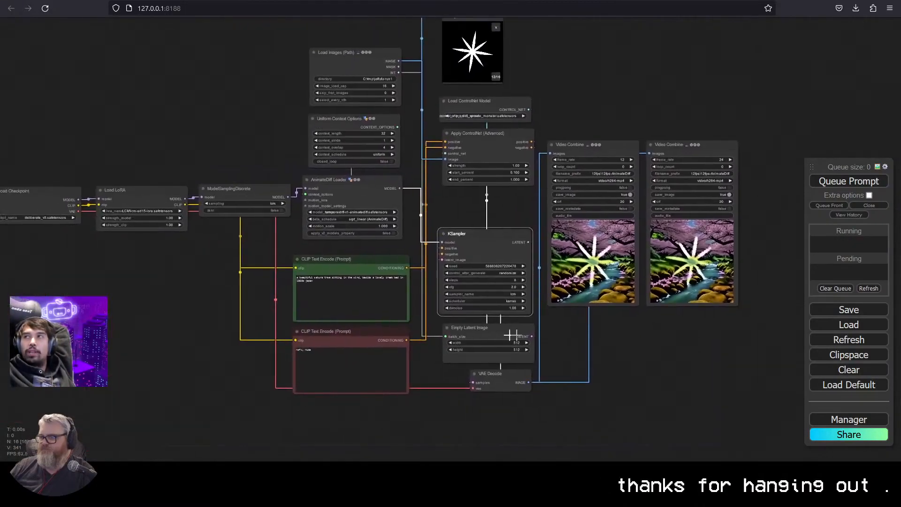
click(352, 291)
key(ctrl+a)
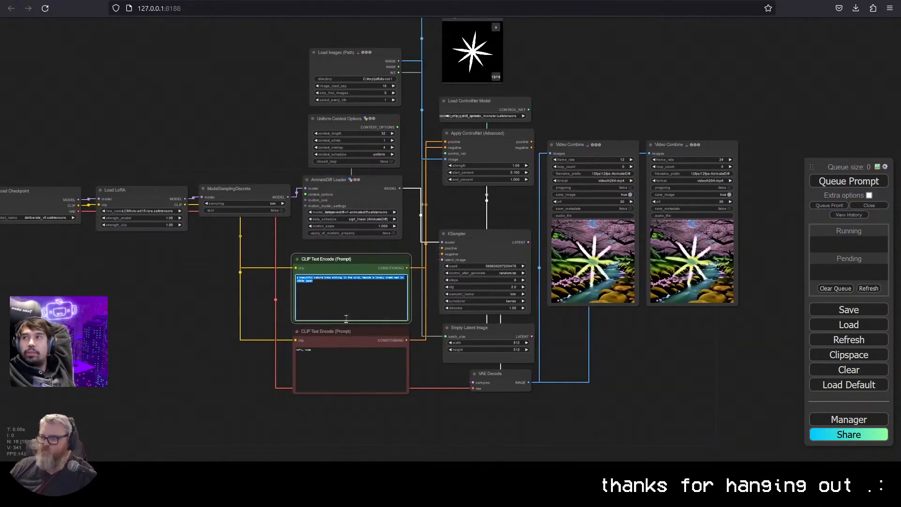
scroll(162, 252, up, 4)
drag(162, 252, 274, 288)
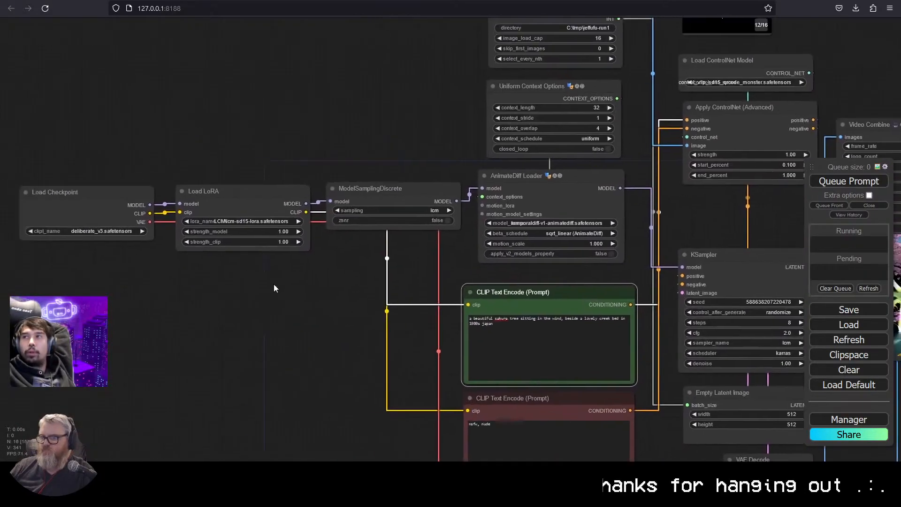
click(101, 231)
click(135, 321)
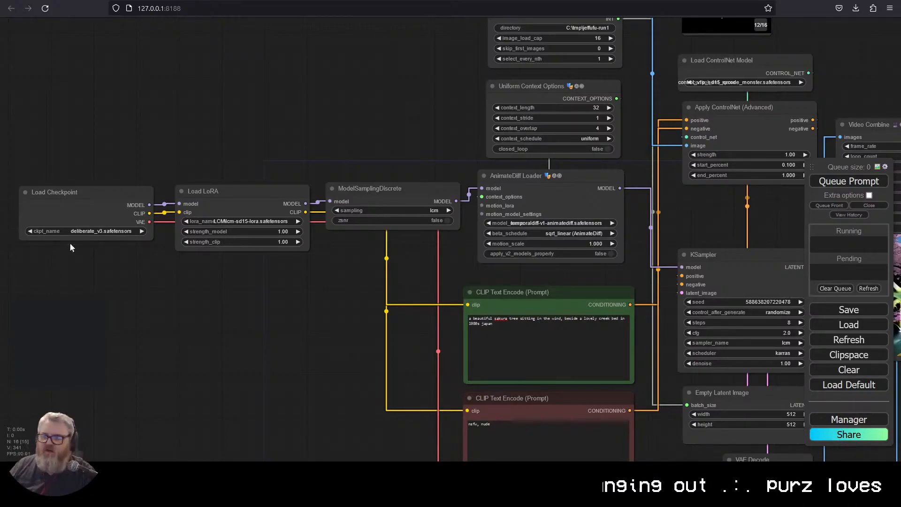
Load the SDXL base 1.0 0.9vae checkpoint and switch Load LoRA to the LCM lcm-lora-sdxl.safetensors file
click(78, 231)
click(98, 251)
click(242, 221)
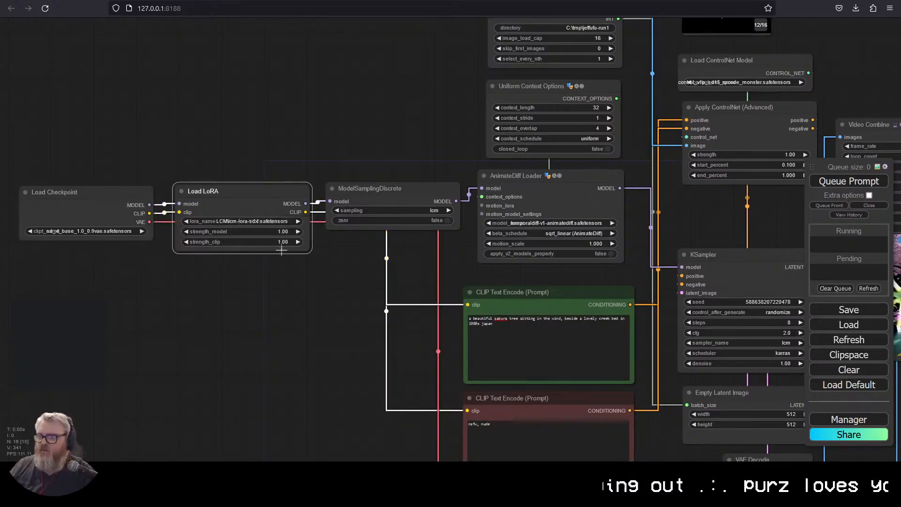
Set AnimateDiff Loader to the animatediffMotion_sdxlV10Beta.ckpt motion model with the linear (AnimateDiff-SDXL) beta_schedule
drag(385, 275, 92, 269)
click(550, 223)
click(602, 237)
Set the Empty Latent Image's width and height to 1024 and queue the prompt
click(783, 414)
text(102)
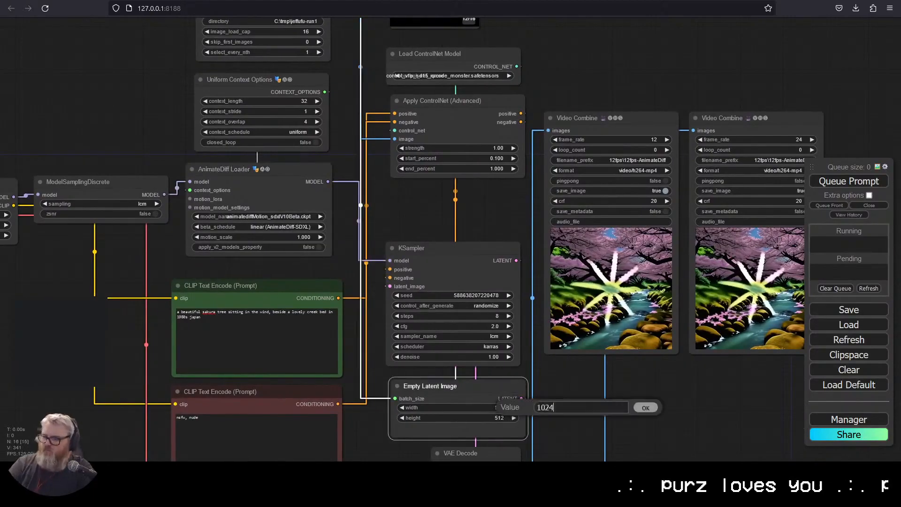
text(4)
key(Return)
click(458, 418)
text(1024)
key(Return)
key(ctrl+Return)
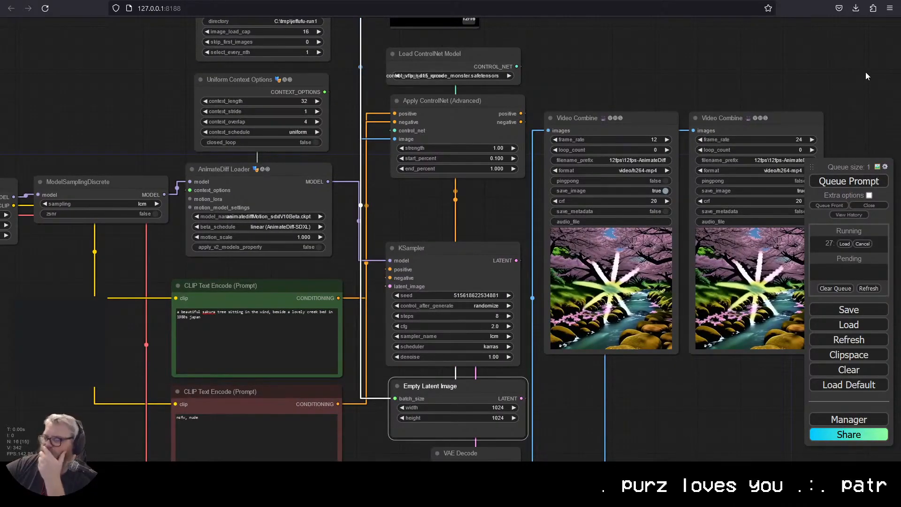
Colour the KSampler node purple
click(458, 254)
right_click(459, 255)
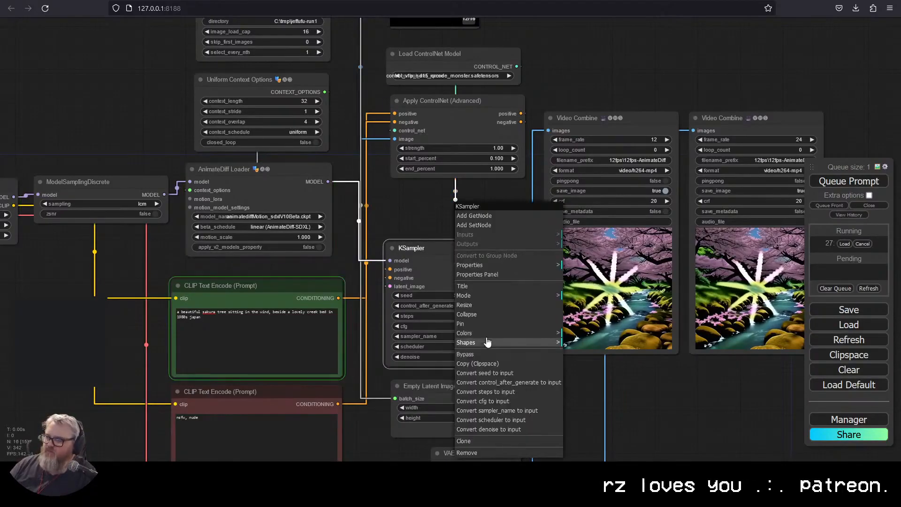
click(526, 334)
click(599, 401)
Colour the Apply ControlNet (Advanced) and Load ControlNet Model nodes yellow
right_click(440, 99)
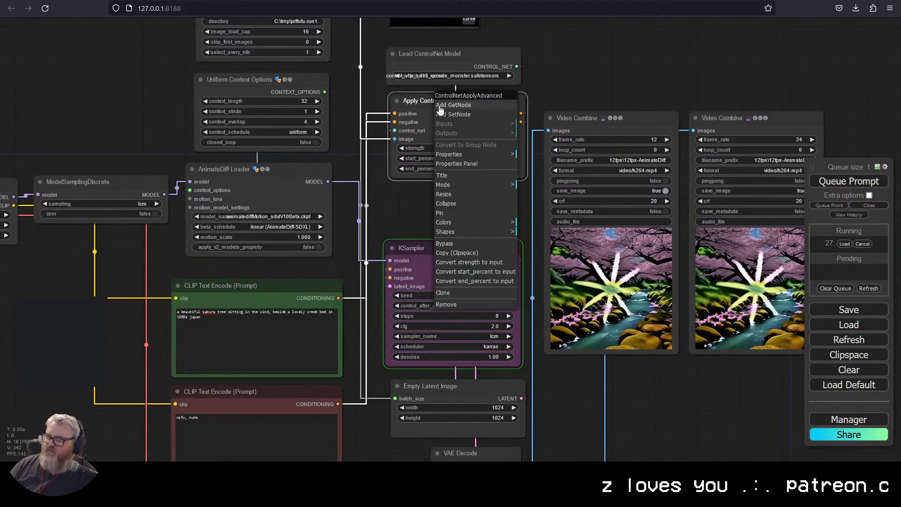
click(472, 222)
click(488, 241)
right_click(445, 53)
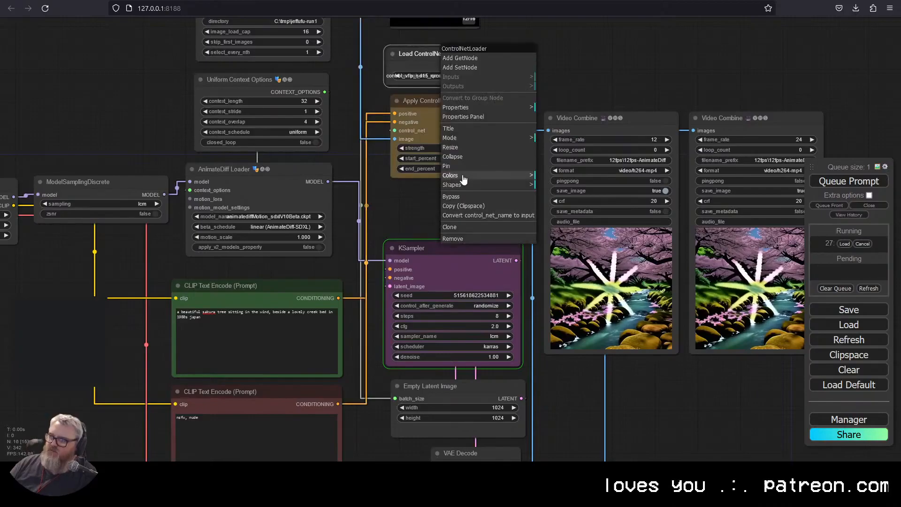
click(517, 176)
click(558, 252)
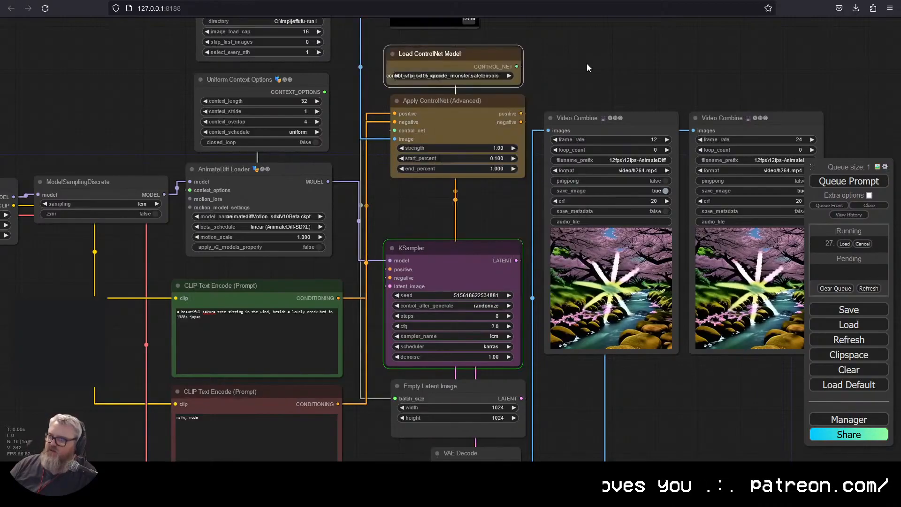
Colour the Preview Image node blue
drag(585, 66, 582, 172)
right_click(412, 24)
click(417, 162)
click(436, 202)
Colour Load Images (Path) blue, and Uniform Context Options and AnimateDiff Loader yellow
click(256, 160)
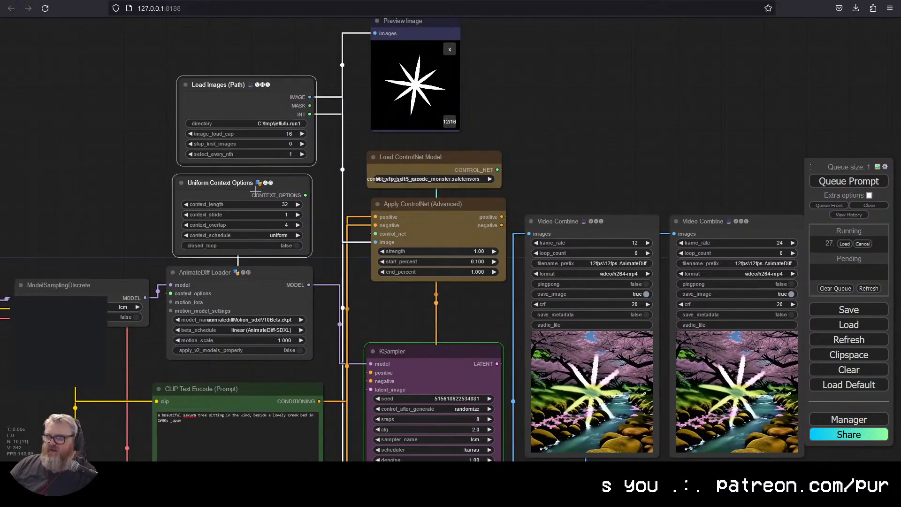
right_click(257, 183)
click(261, 309)
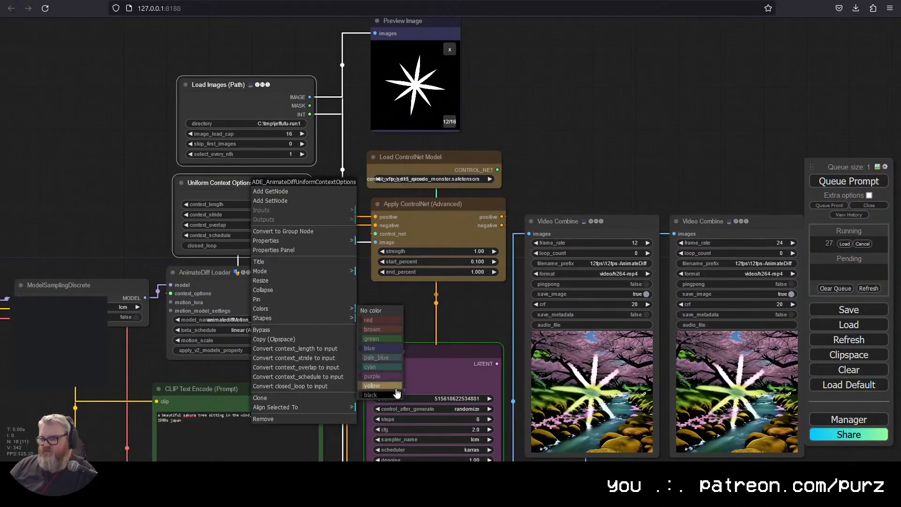
click(371, 385)
right_click(174, 271)
click(178, 396)
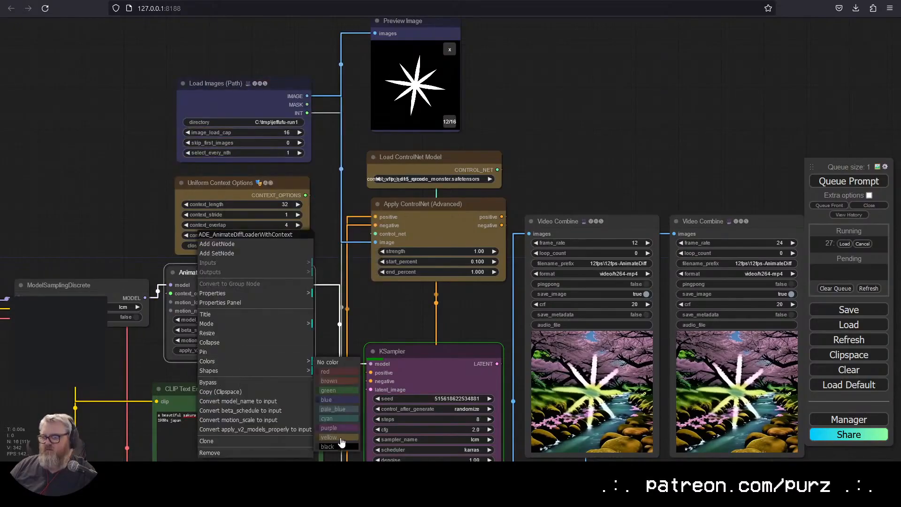
click(328, 432)
Colour the ModelSamplingDiscrete node cyan
drag(29, 244, 359, 152)
right_click(366, 194)
click(371, 319)
click(498, 368)
click(541, 417)
Set the Uniform Context Options context_length to 16
drag(695, 441, 361, 379)
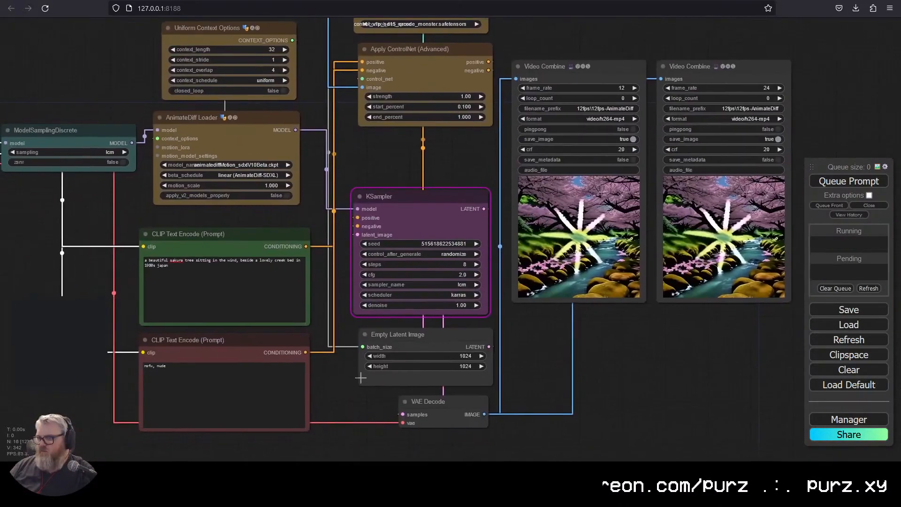
scroll(157, 138, up, 10)
click(397, 207)
click(253, 196)
drag(607, 174, 560, 422)
click(411, 153)
text(16)
key(Return)
Set the image_load_cap of Load Images (Path) to 15
scroll(464, 124, down, 2)
drag(463, 123, 210, 271)
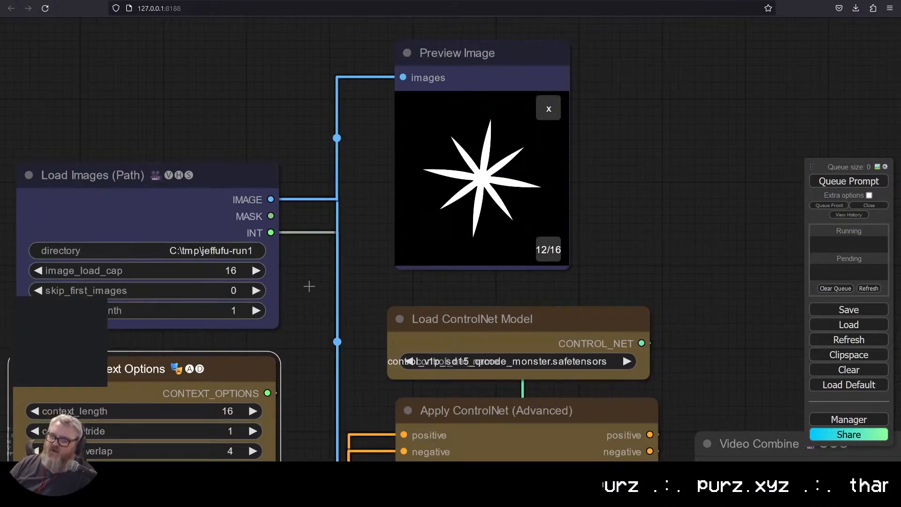
drag(352, 311, 415, 300)
click(172, 264)
text(15)
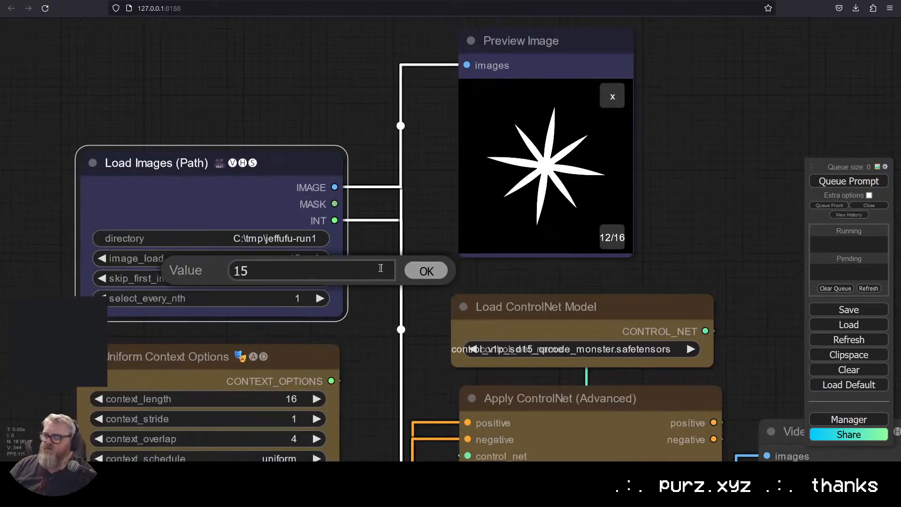
click(426, 270)
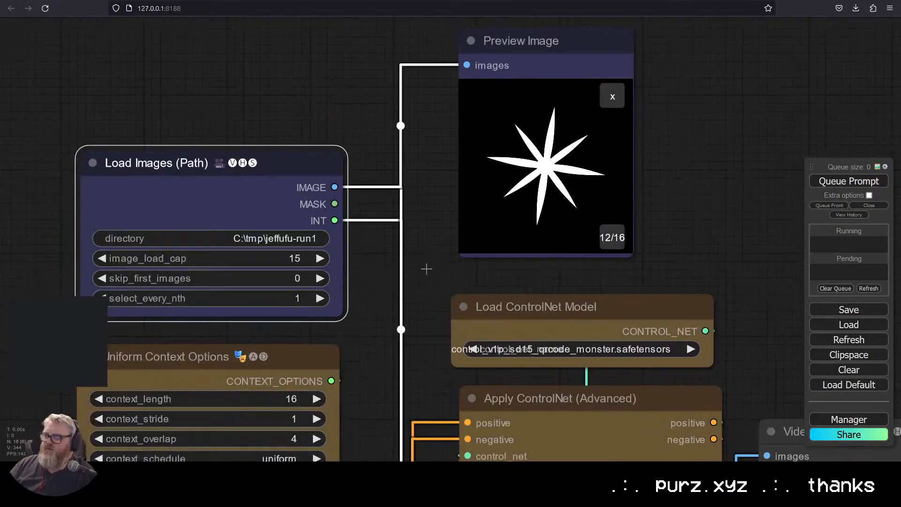
Set the image_load_cap of Load Images (Path) to 32
click(266, 253)
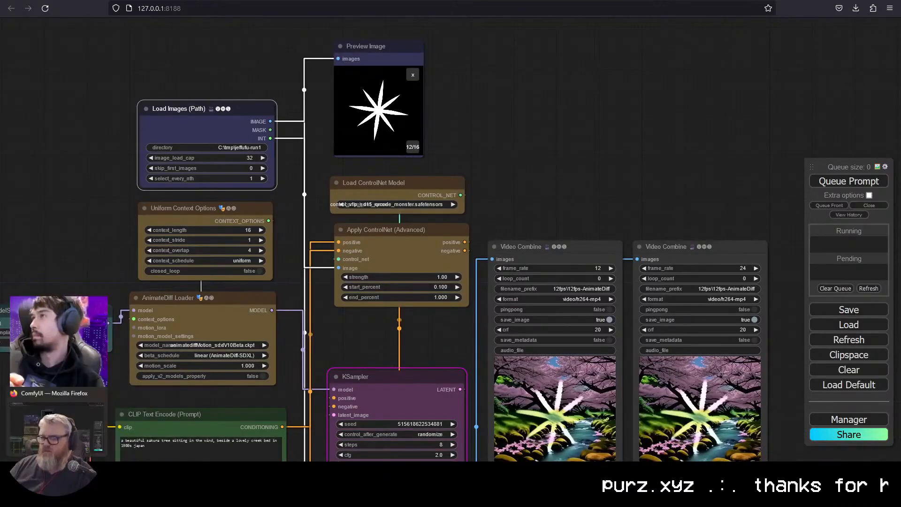
scroll(573, 207, down, 1)
drag(573, 207, 484, 78)
right_click(552, 126)
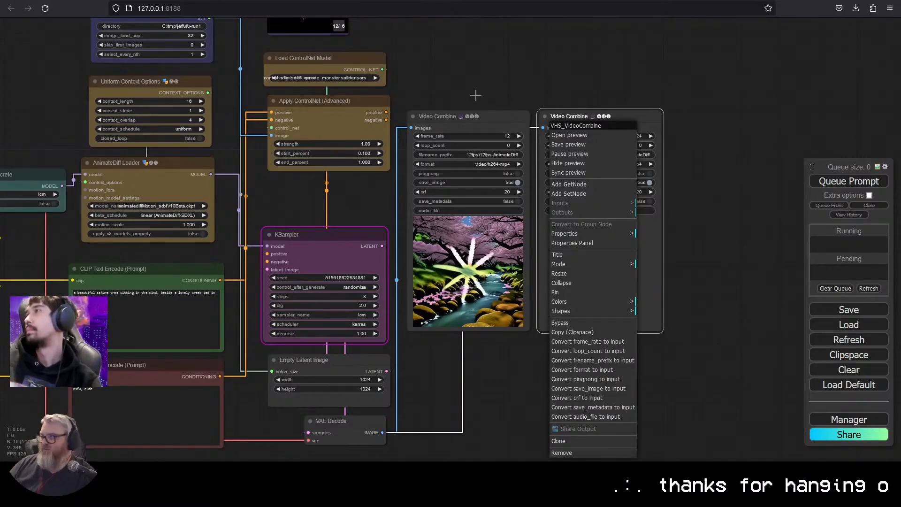
double_click(483, 368)
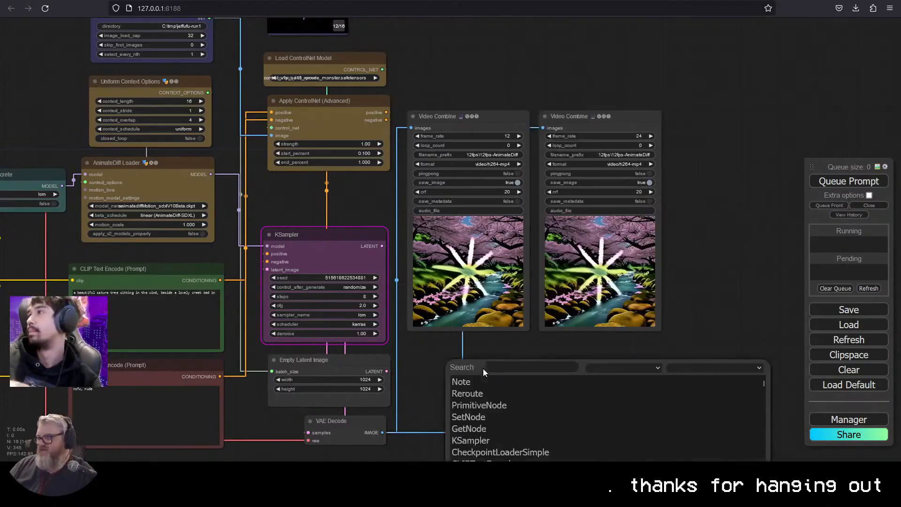
click(187, 15)
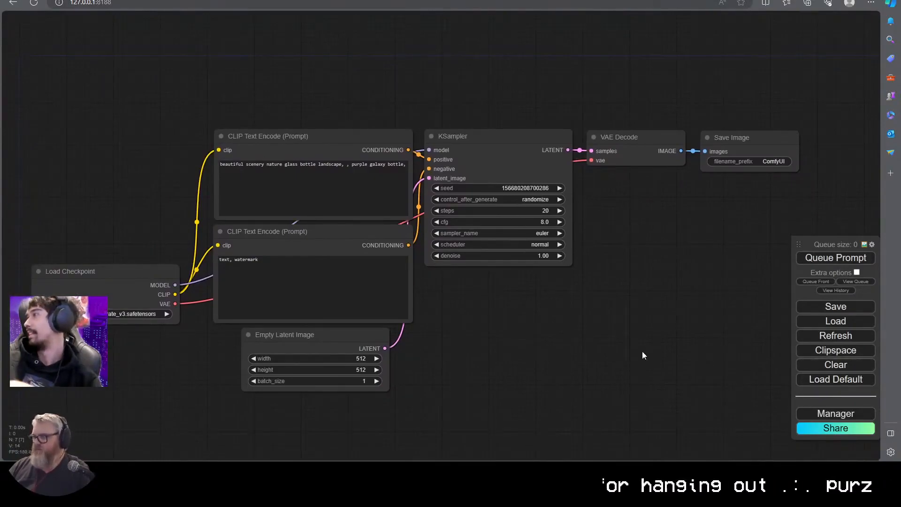
Save the AnimateDiff workflow from the Firefox window as workflow.json
ctrl+drag(749, 371, 80, 75)
key(super)
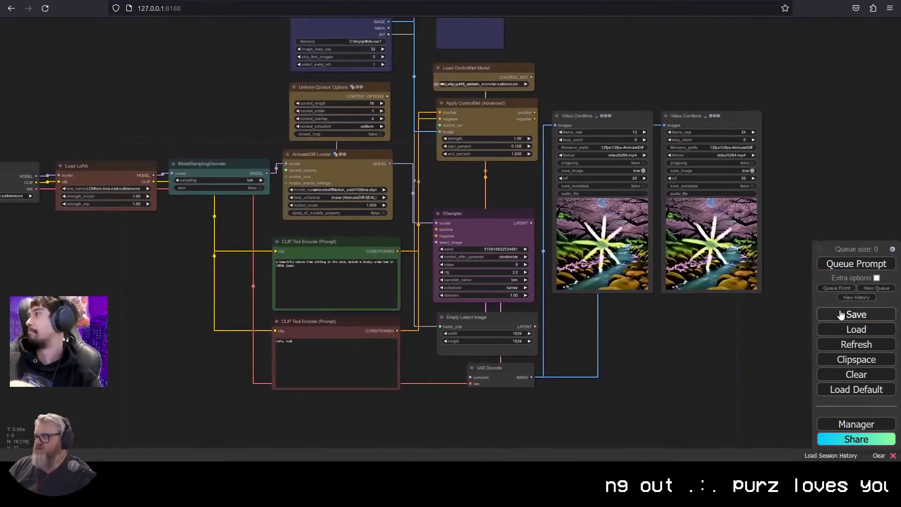
click(857, 314)
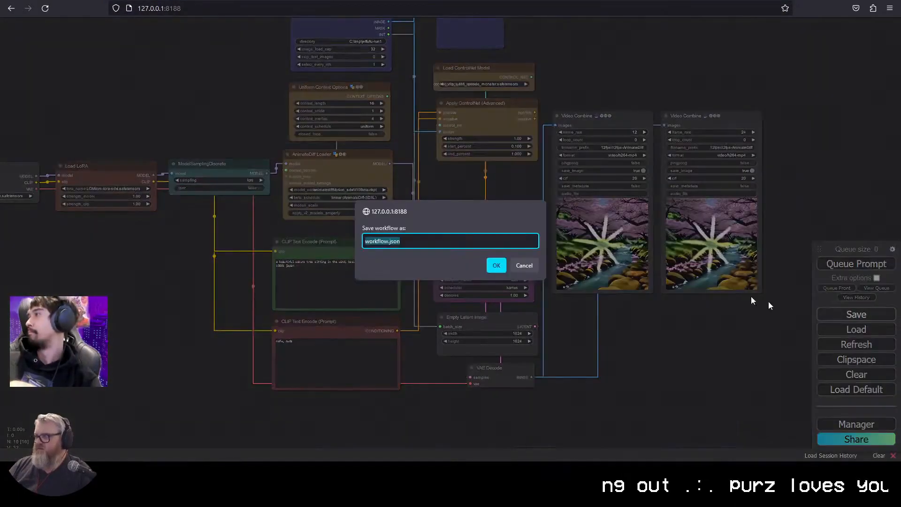
click(497, 266)
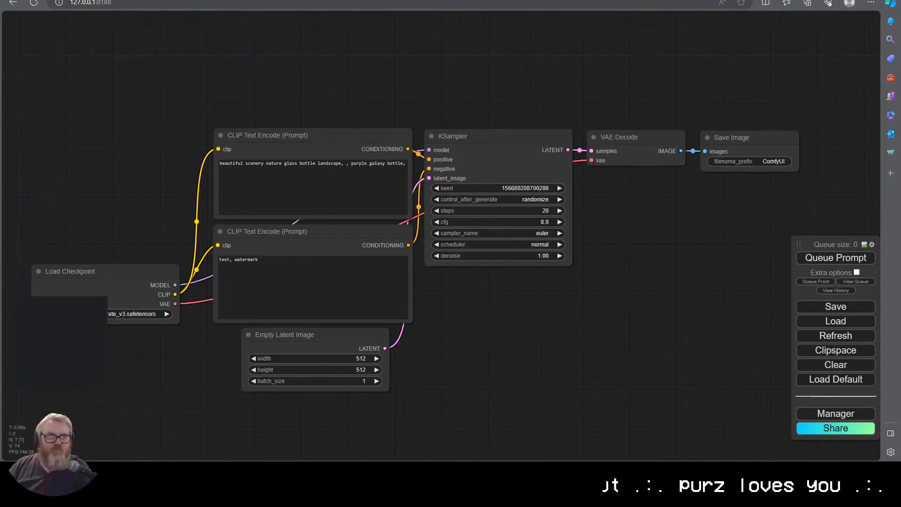
Load the saved workflow.json into the ComfyUI session in the Edge window and queue it
drag(261, 221, 281, 129)
scroll(274, 133, down, 5)
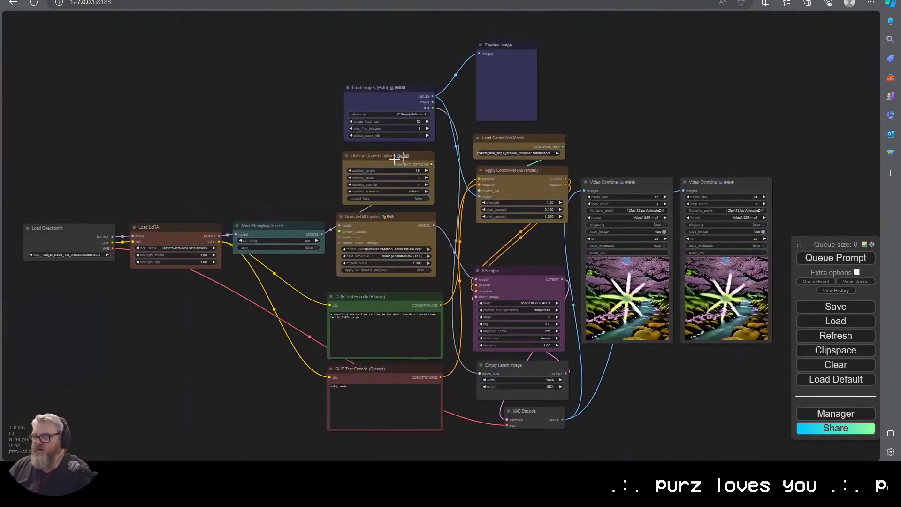
scroll(623, 200, up, 5)
scroll(624, 199, down, 5)
scroll(60, 221, up, 5)
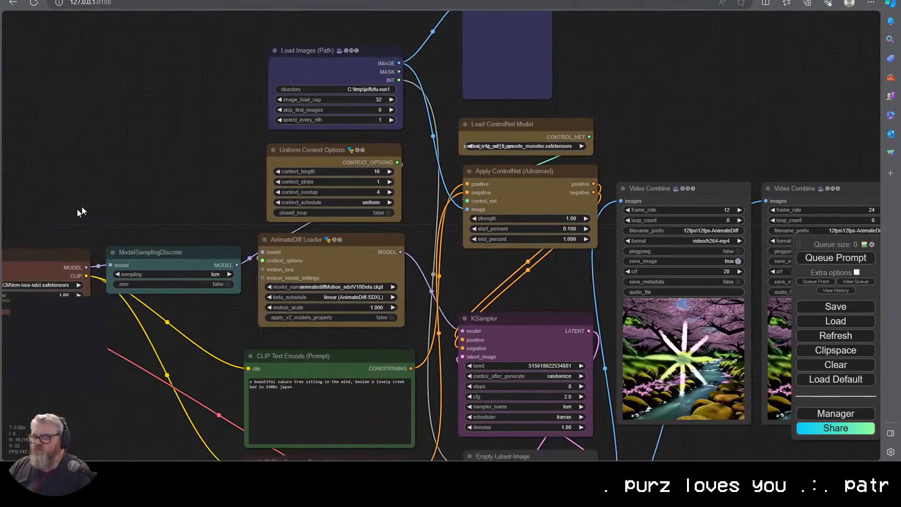
drag(60, 221, 250, 352)
scroll(250, 353, down, 2)
drag(80, 252, 278, 283)
scroll(654, 440, down, 2)
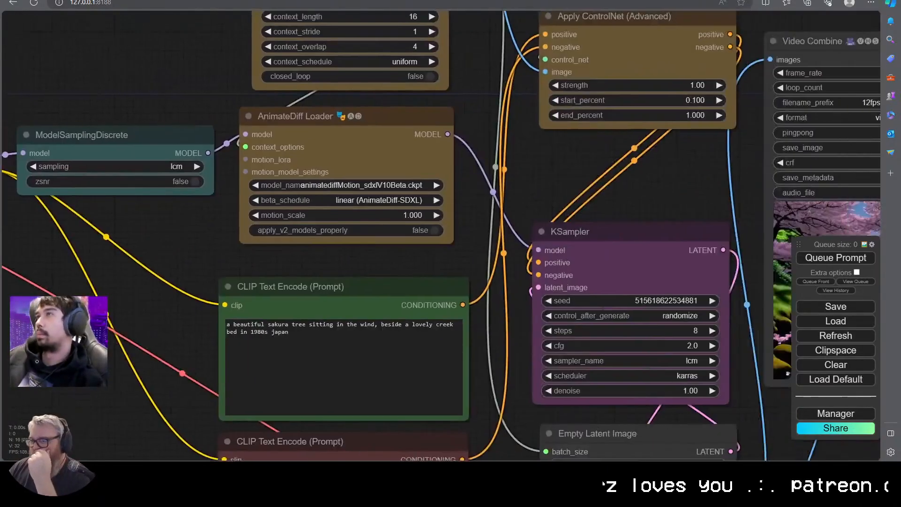
scroll(655, 440, down, 2)
drag(292, 342, 227, 453)
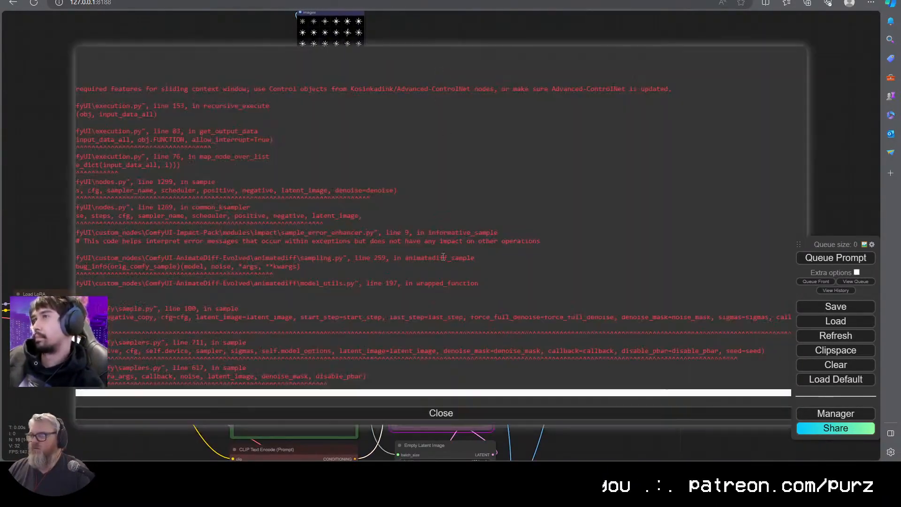
Dismiss the error report and install the ComfyUI-Advanced-ControlNet custom nodes through the ComfyUI Manager
click(376, 414)
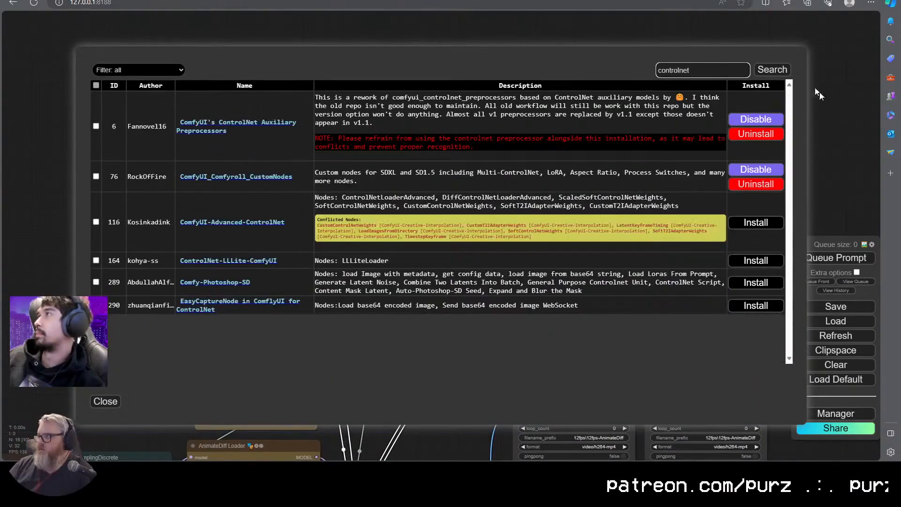
click(753, 225)
click(105, 401)
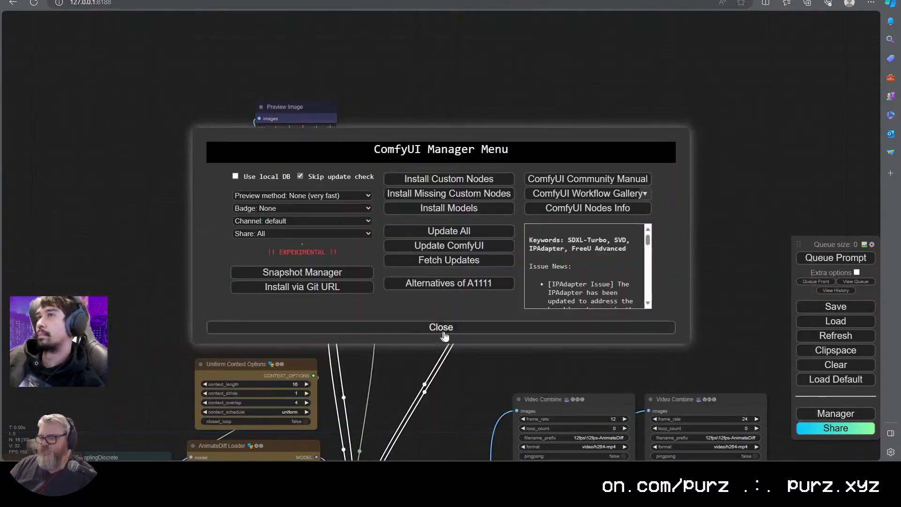
click(413, 324)
Stop the ComfyUI server in the console, relaunch it with run_nvidia_gpu.bat, and reload the ComfyUI page
key(alt+Tab)
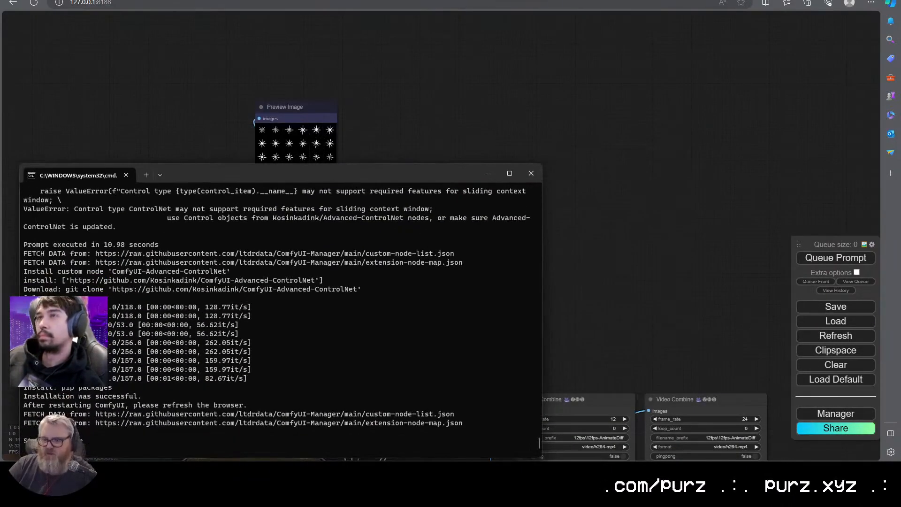
text(y)
key(Return)
key(super+r)
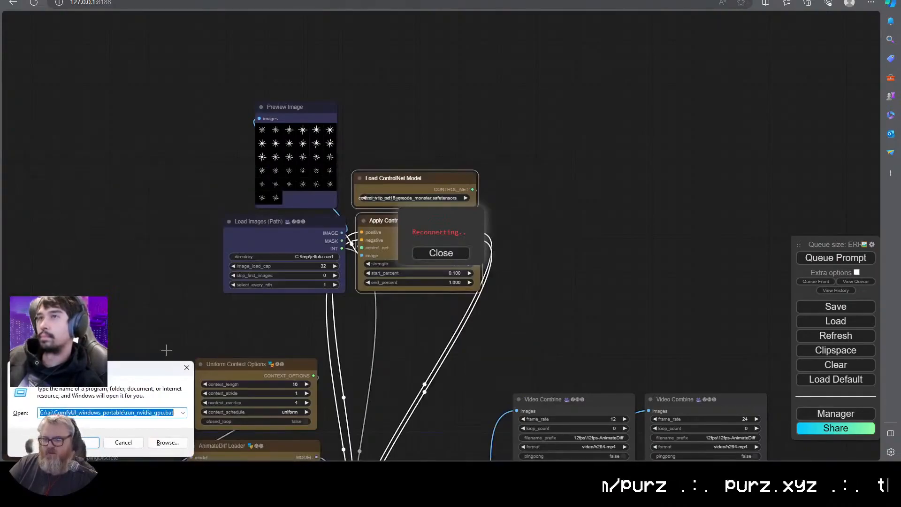
key(Return)
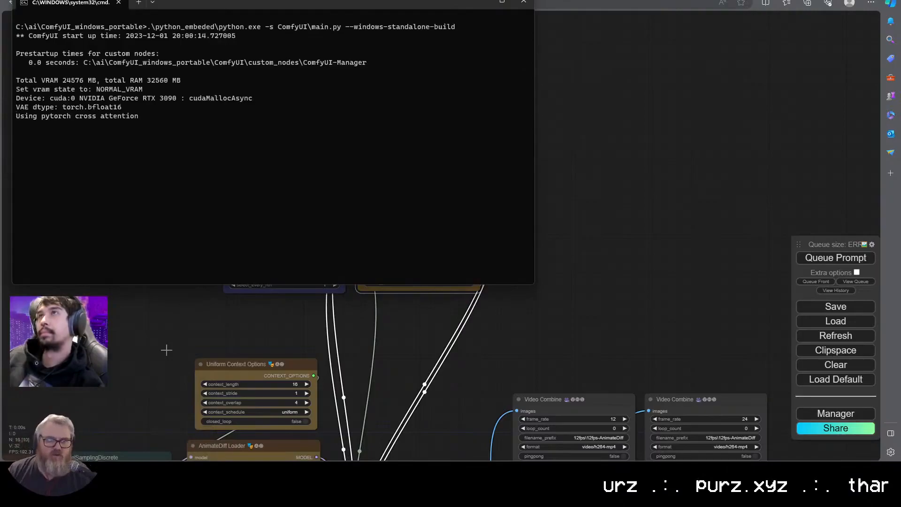
click(166, 350)
key(F5)
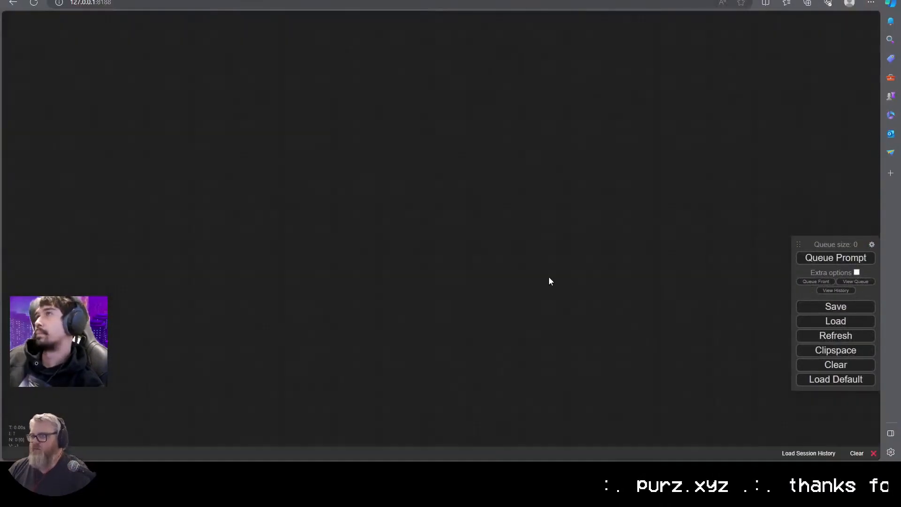
Replace the Load ControlNet Model node with Load Advanced ControlNet Model, connected to the control_net input of Apply ControlNet (Advanced)
click(324, 139)
key(Delete)
double_click(324, 136)
text(control)
click(433, 204)
drag(412, 141, 291, 206)
scroll(441, 232, down, 1)
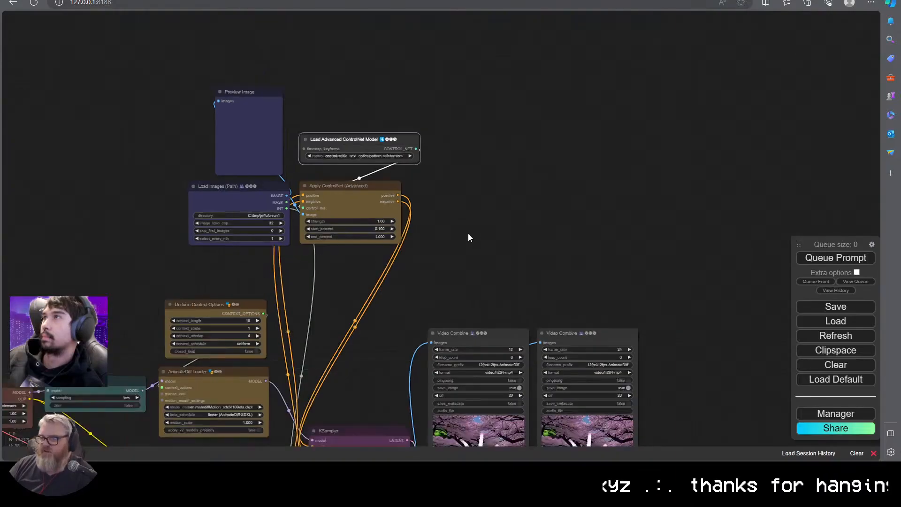
Queue the workflow with the advanced ControlNet loader and look over the nodes while it runs
drag(468, 232, 647, 81)
scroll(559, 278, up, 6)
drag(221, 222, 289, 145)
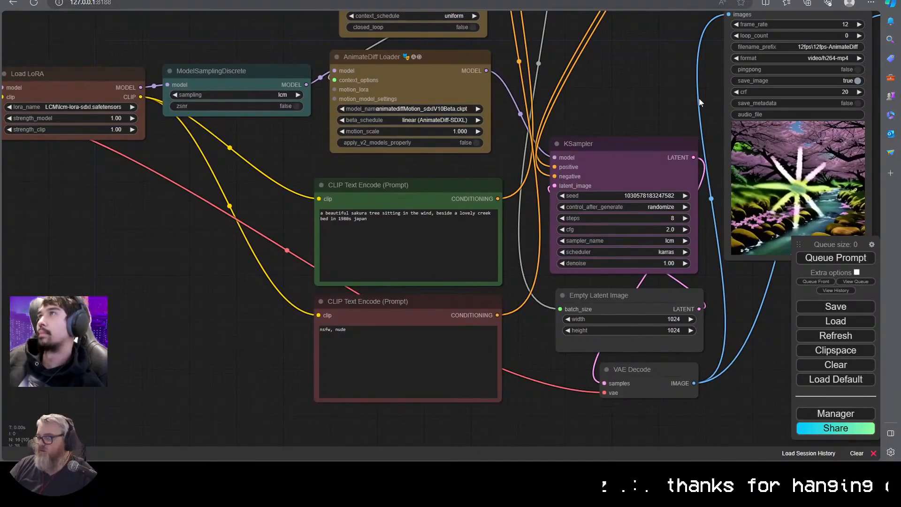
drag(697, 111, 616, 136)
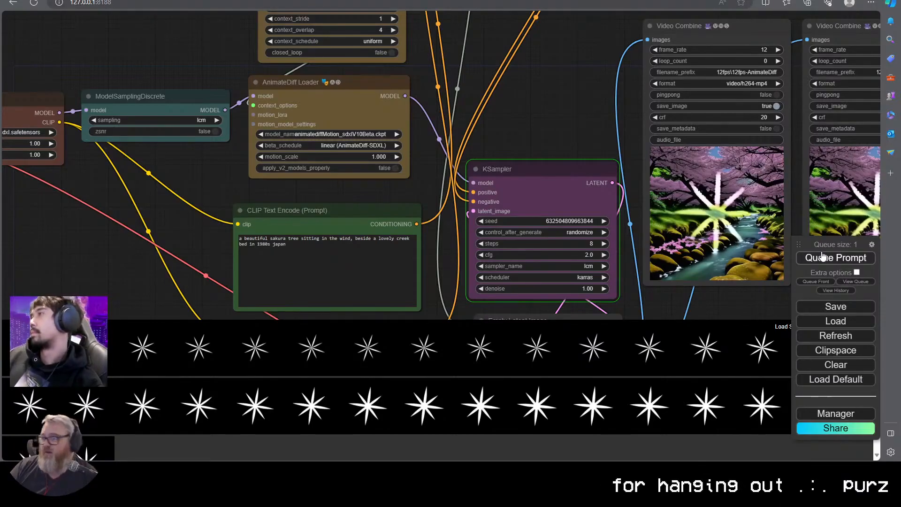
scroll(527, 144, down, 3)
drag(527, 145, 493, 147)
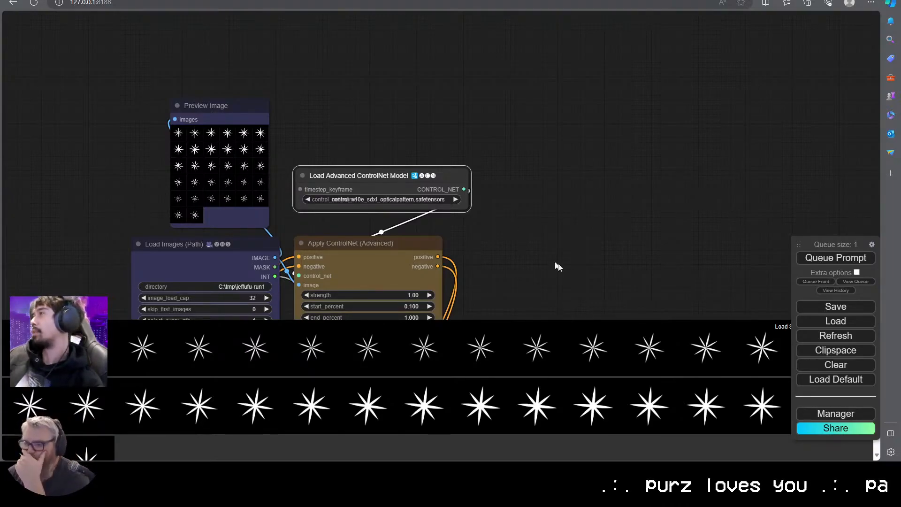
Reposition the queue menu panel and close the image feed
drag(852, 244, 820, 262)
click(867, 327)
right_click(815, 267)
click(704, 293)
scroll(518, 339, down, 3)
drag(518, 339, 561, 156)
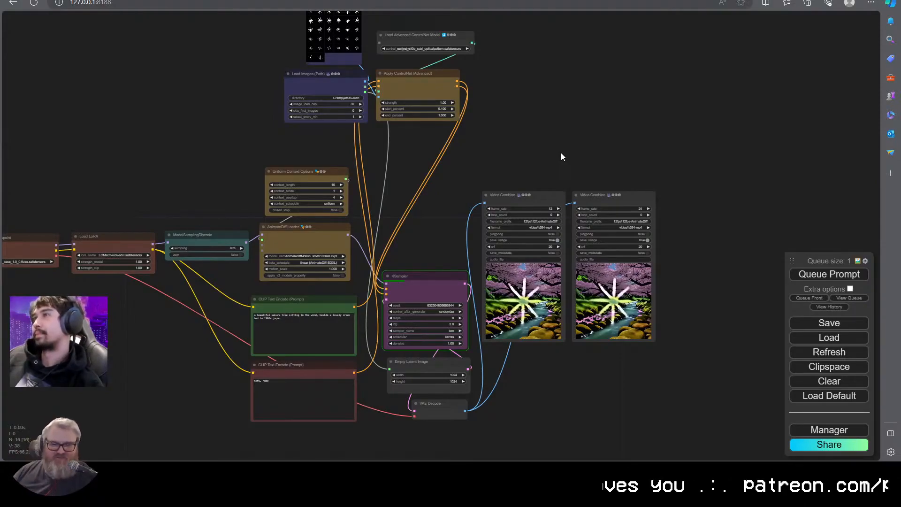
Change the link render mode to straight, right-angled links
scroll(688, 104, up, 5)
drag(447, 153, 559, 117)
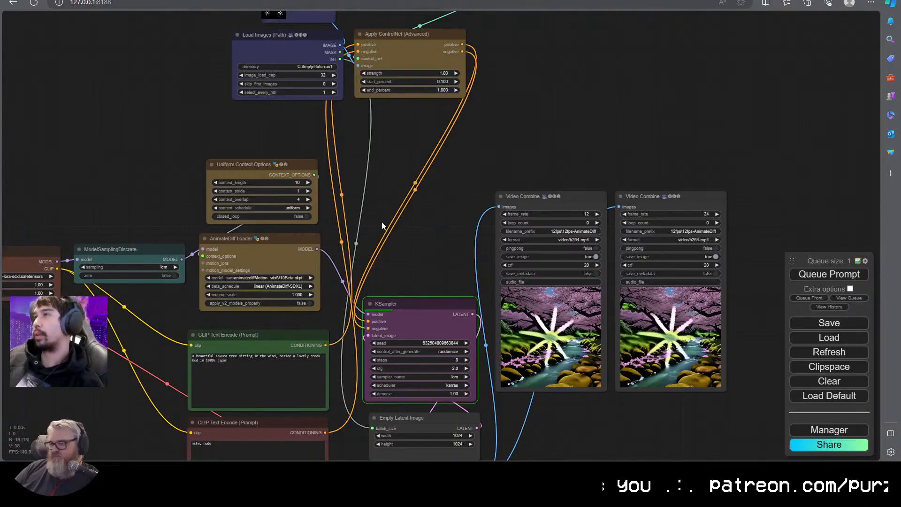
drag(381, 226, 468, 226)
drag(263, 301, 295, 215)
click(828, 429)
key(Escape)
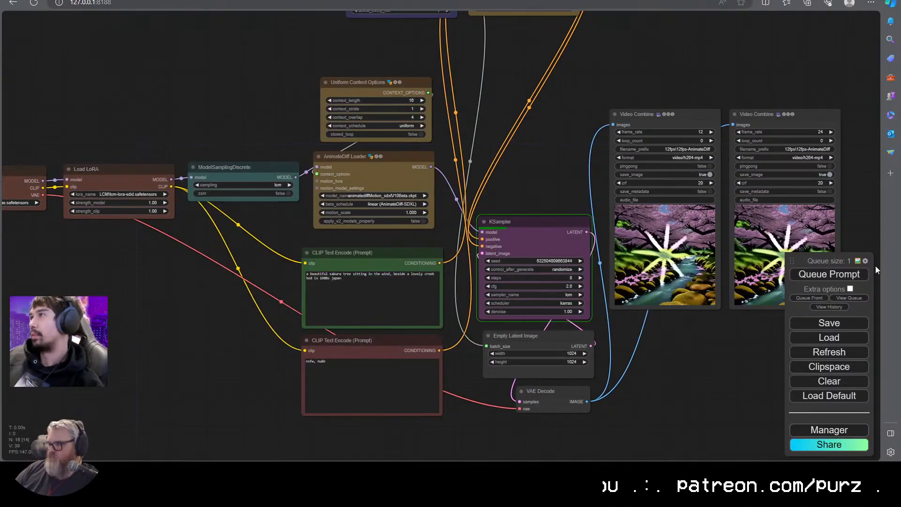
click(865, 261)
click(486, 364)
click(486, 374)
key(Escape)
drag(651, 409, 627, 413)
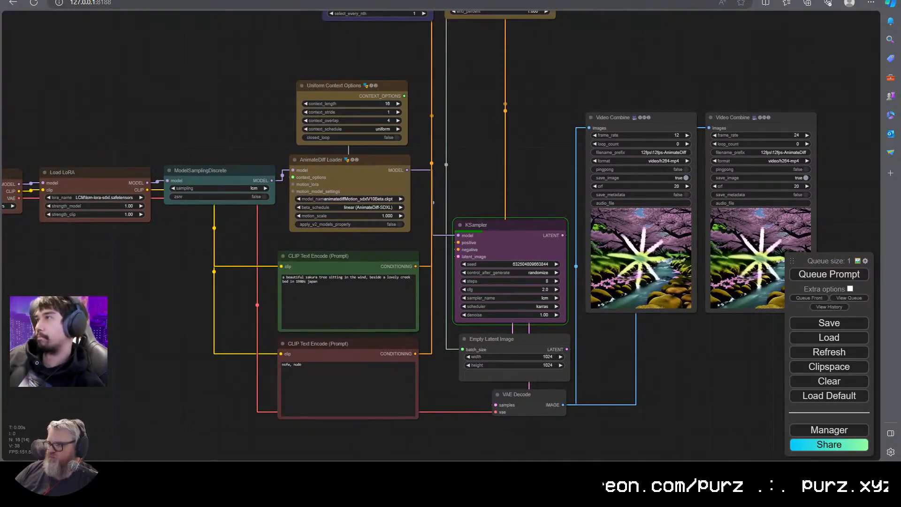
Check the sampling progress in the server console, and look over the workflow graph
key(alt+Tab)
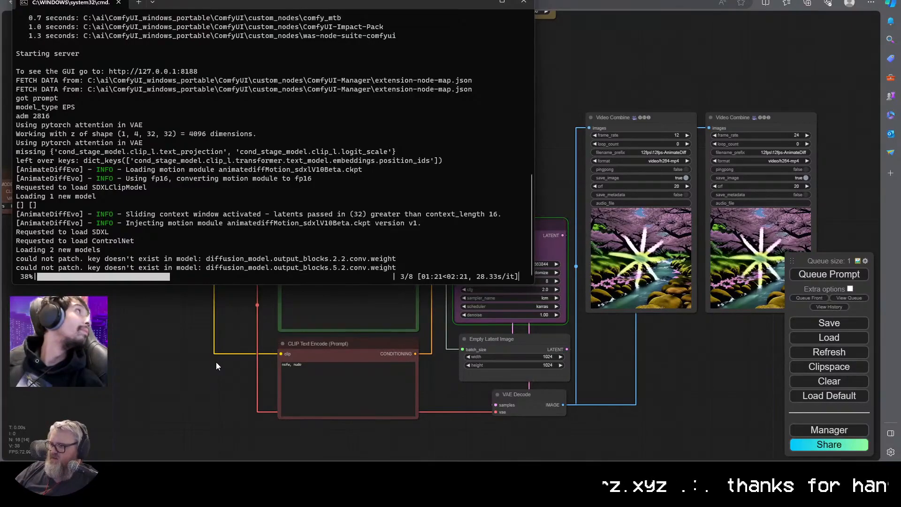
click(216, 362)
scroll(260, 75, up, 6)
drag(256, 42, 181, 194)
click(202, 106)
drag(543, 448, 398, 50)
scroll(399, 50, down, 2)
Switch to Blender and move the star animation's playhead back to frame 1318
mouse_move(119, 470)
click(120, 420)
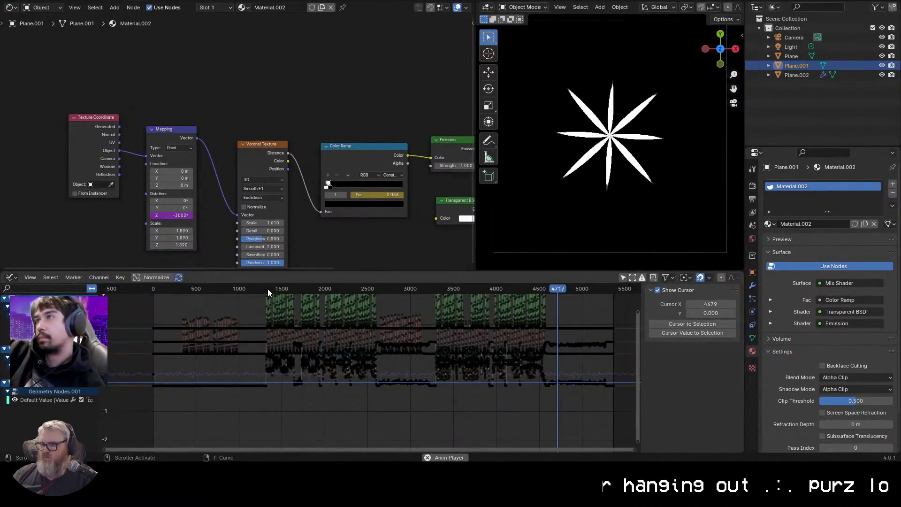
drag(266, 289, 261, 286)
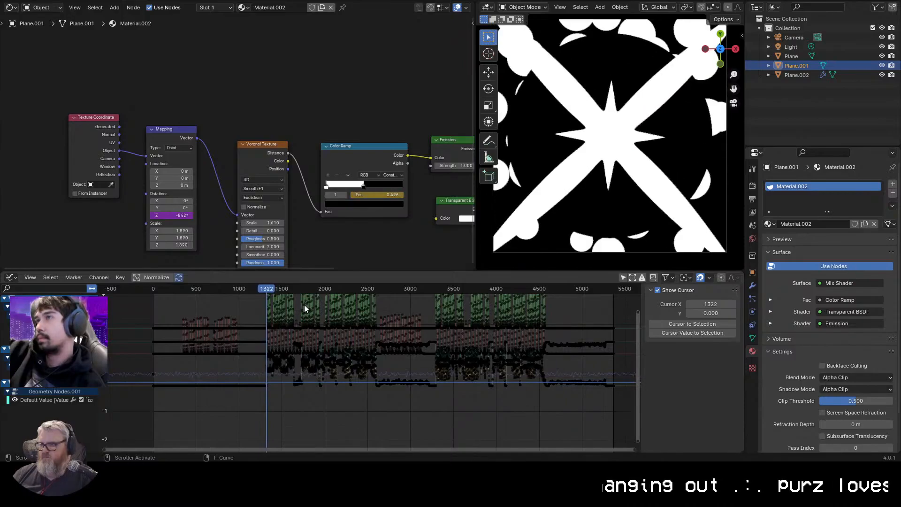
key(Left)
key(Left)
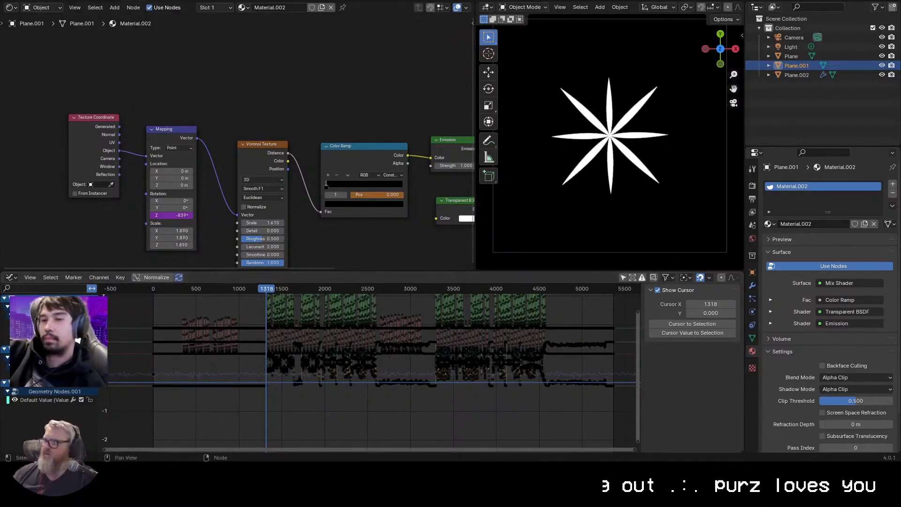
Return to ComfyUI and check in the console how far the KSampler run has progressed
key(alt+Tab)
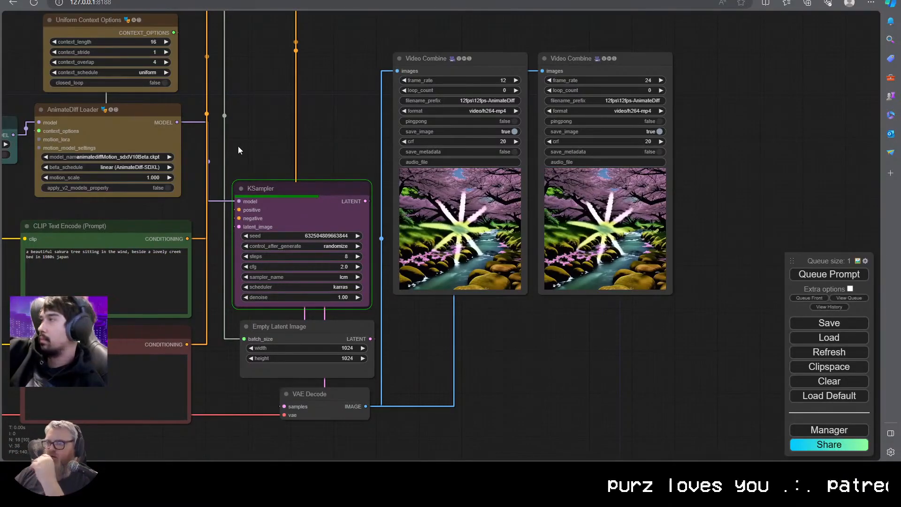
drag(238, 146, 390, 104)
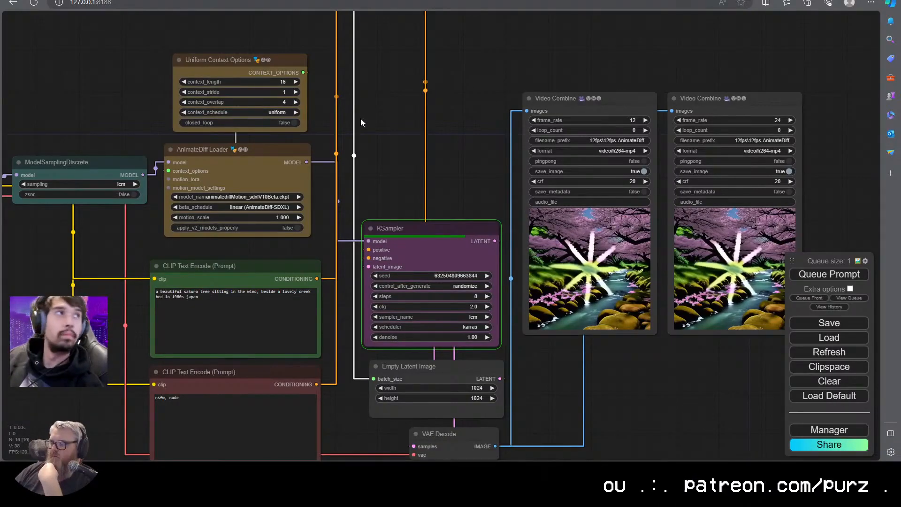
scroll(386, 160, down, 3)
scroll(558, 375, up, 1)
key(alt+Tab)
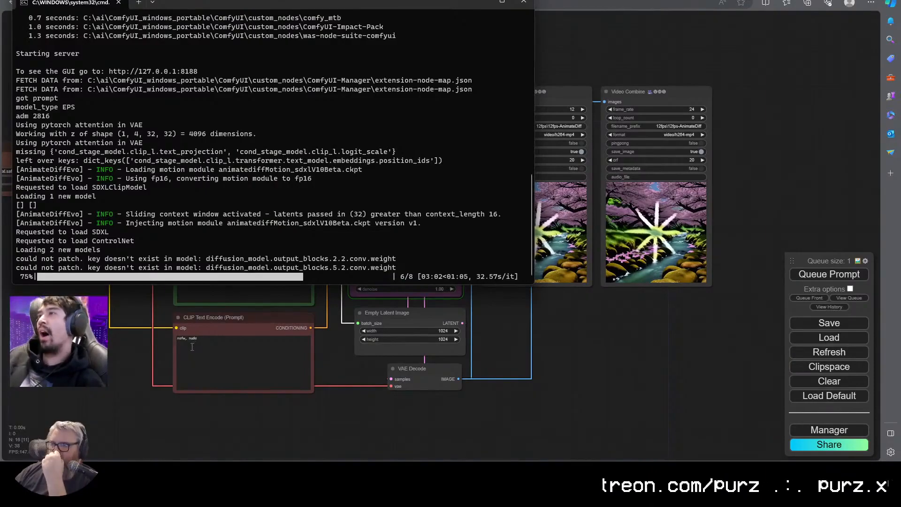
key(alt+Tab)
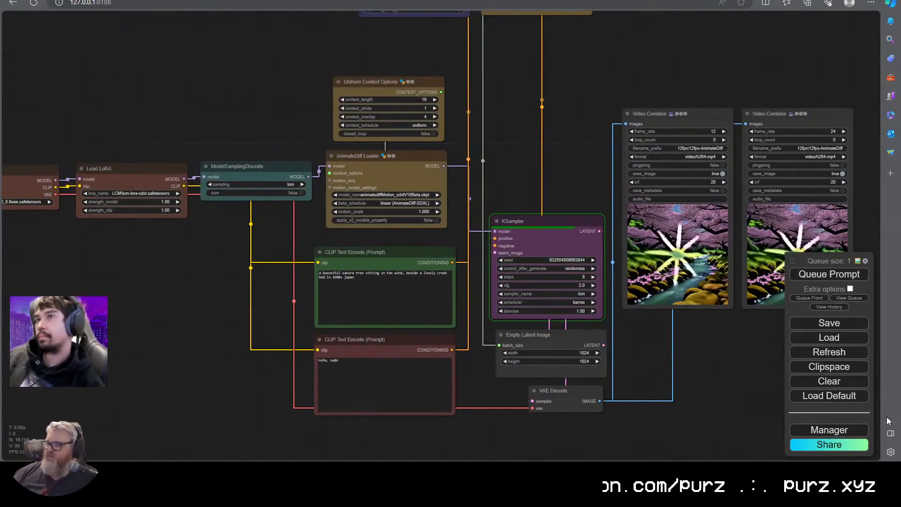
Open the comfyui-frame-interpolation folder inside ComfyUI's custom_nodes directory from the Windows Run dialog
click(829, 430)
click(438, 176)
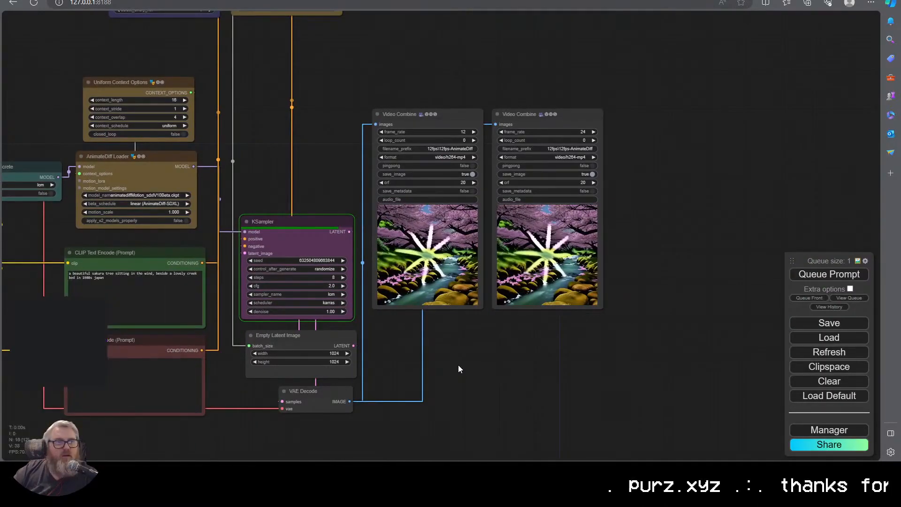
key(super+r)
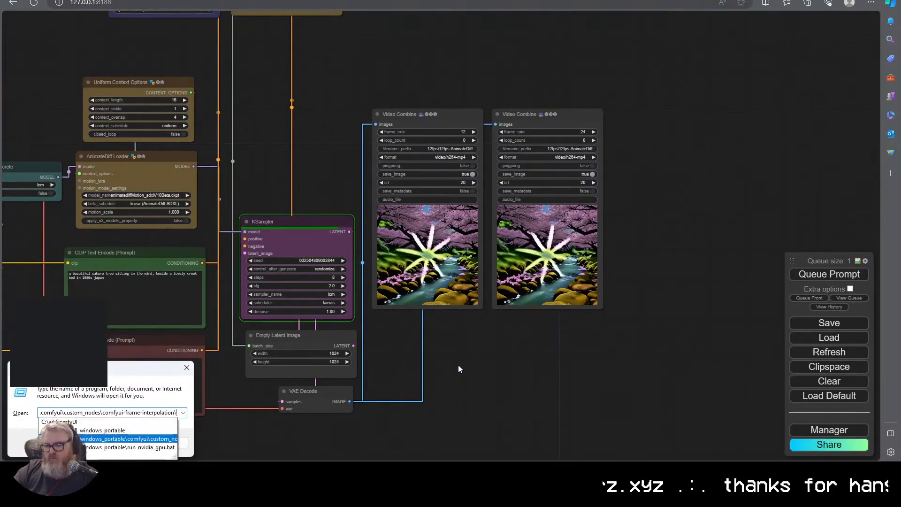
key(Return)
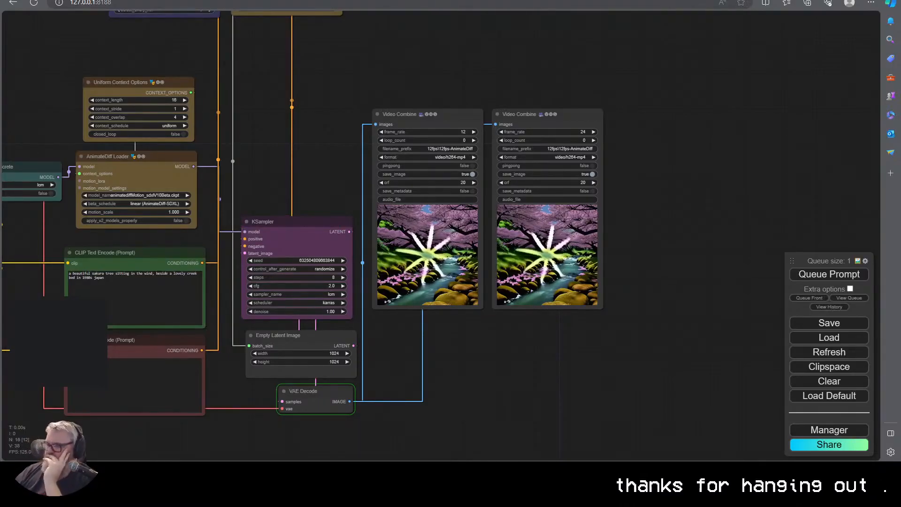
Check the finished video previews, and set the Empty Latent Image node's width and height to 512
scroll(467, 334, up, 7)
drag(467, 335, 391, 458)
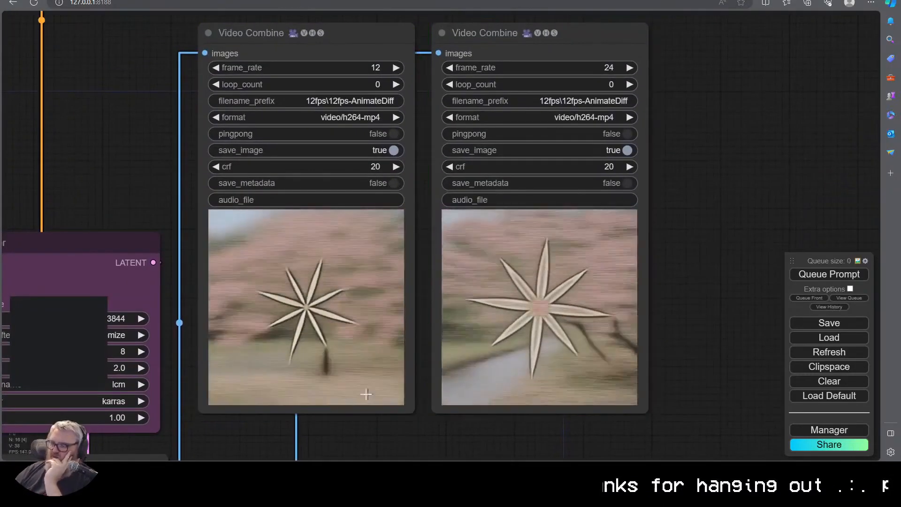
scroll(396, 408, down, 3)
drag(396, 409, 539, 382)
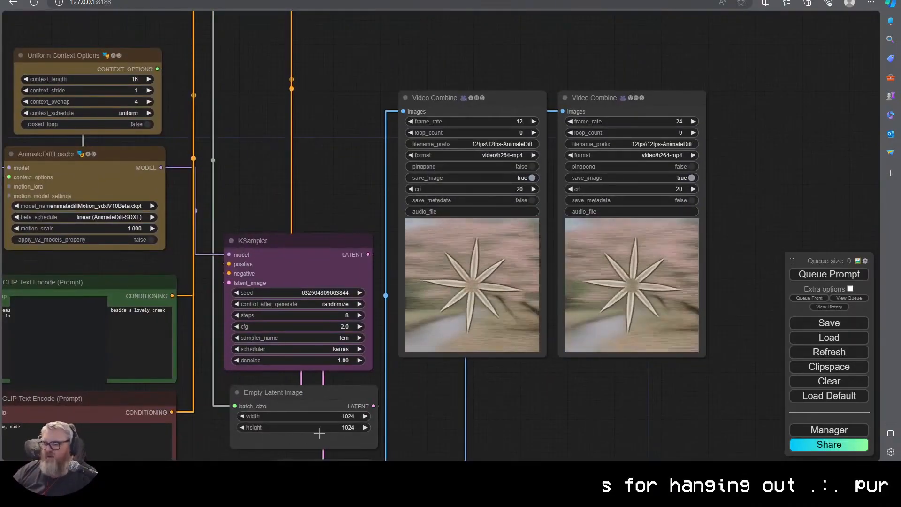
click(319, 415)
text(512)
key(Return)
click(337, 428)
text(103)
key(Return)
Try to open X:\movies from the Windows Run dialog, and open the nostromo network location instead
drag(11, 297, 493, 131)
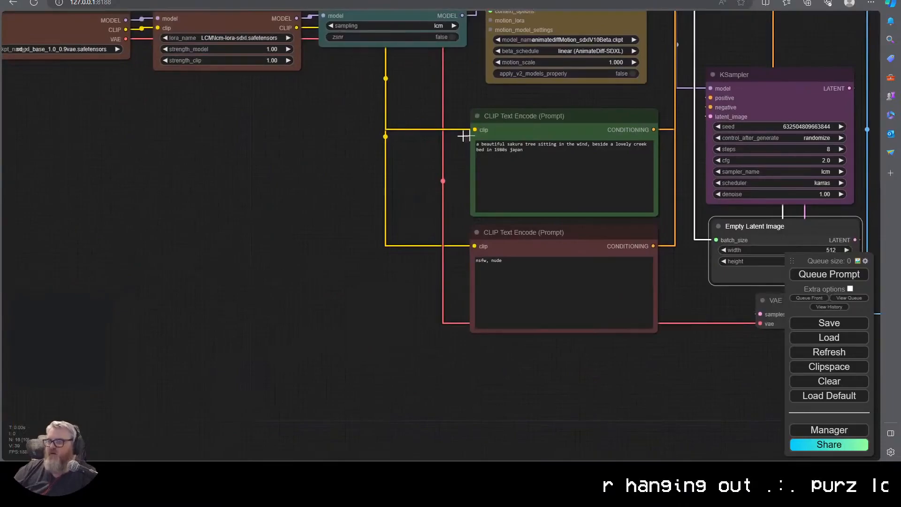
drag(61, 65, 301, 225)
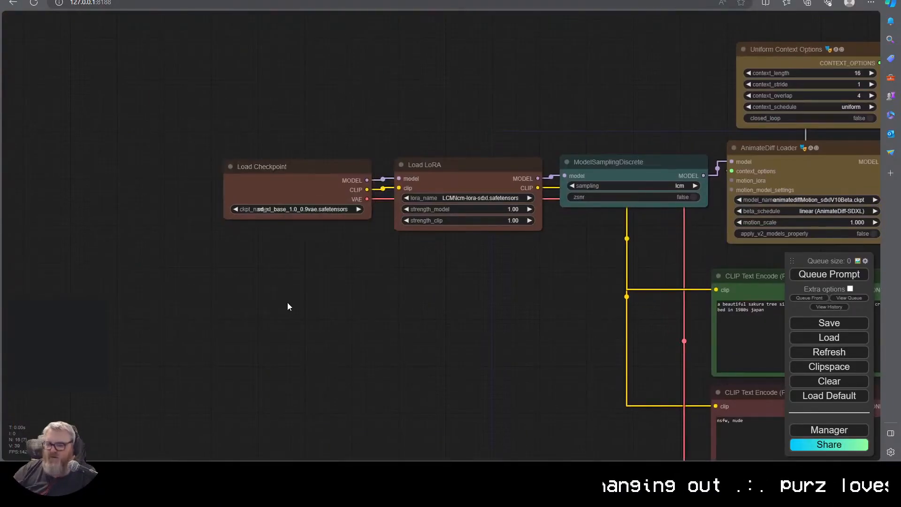
key(super+r)
text(X:\mov)
key(Return)
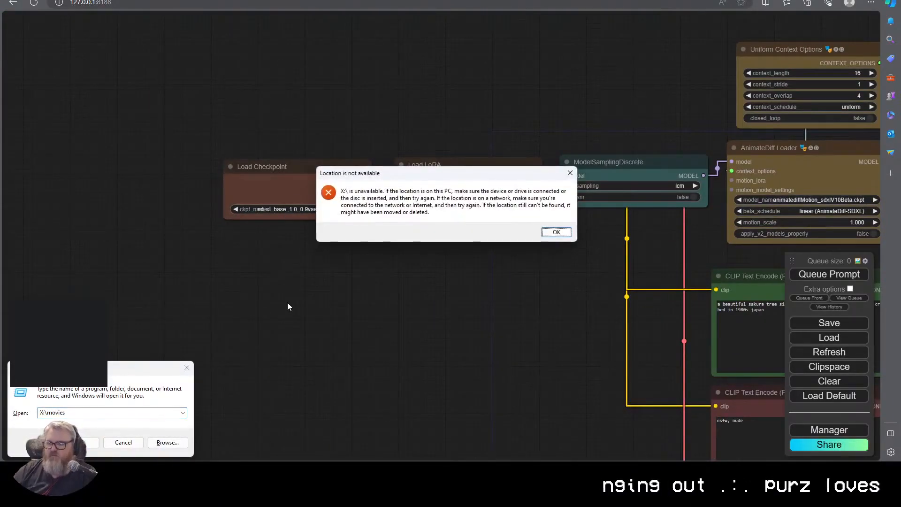
click(547, 232)
text(\nostromo ostromo)
key(Return)
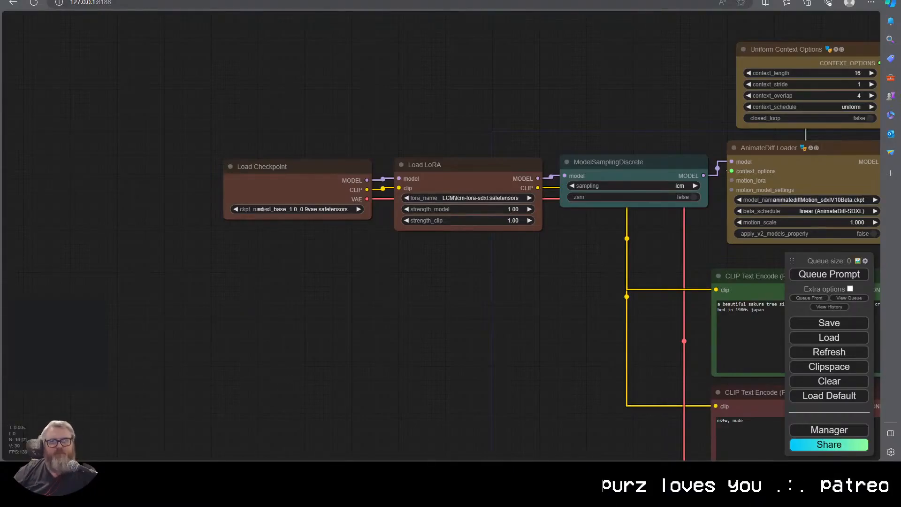
Look up "ipa" in the node search, and open C:\ai\ComfyUI_windows_portable to restart the ComfyUI server
double_click(296, 322)
text(ipa)
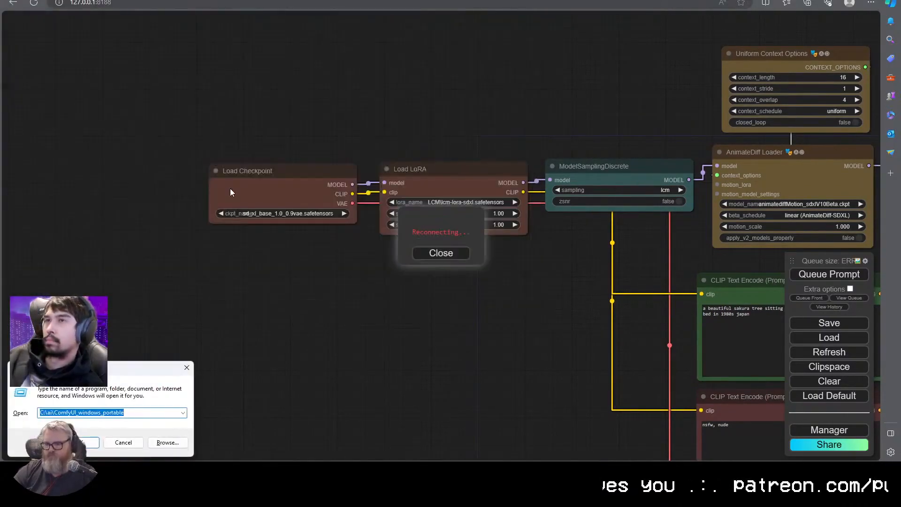
key(Return)
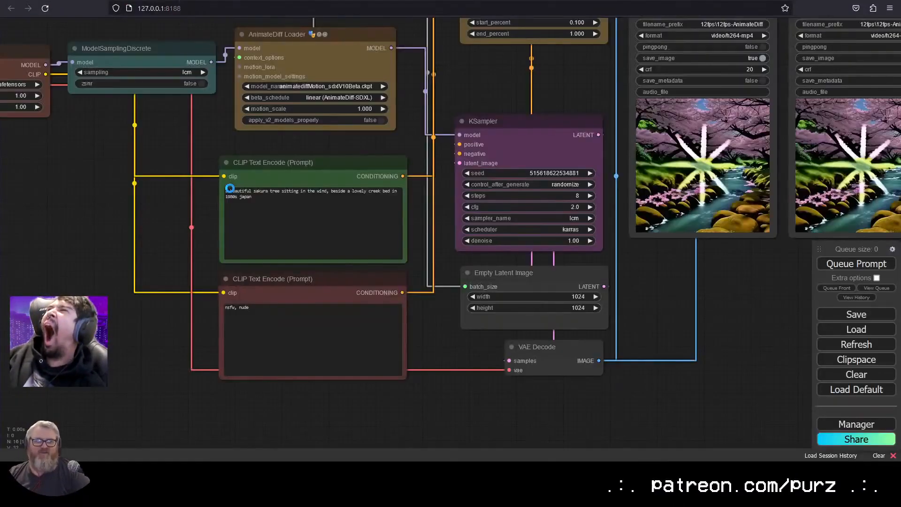
In the other browser window's copy of the workflow, set the Load LoRA node to LCM\lcm-sd15-lora.safetensors
drag(85, 105, 269, 248)
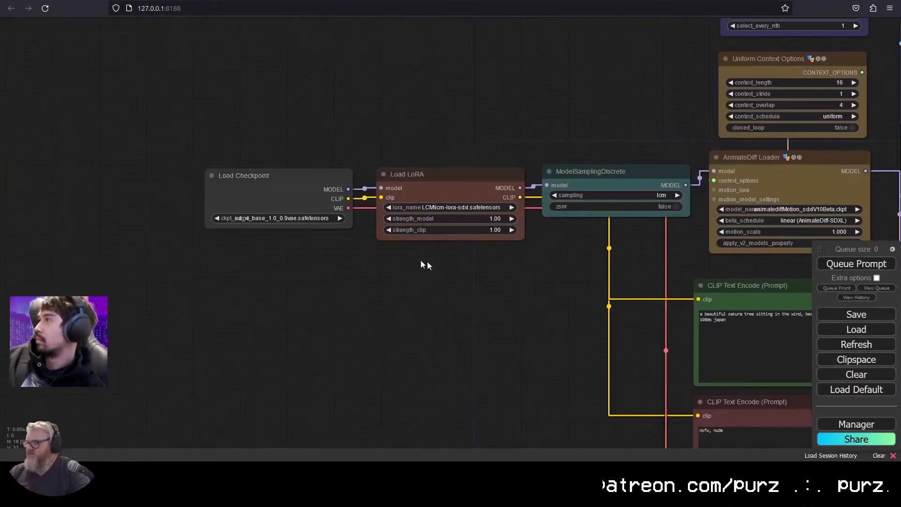
click(479, 211)
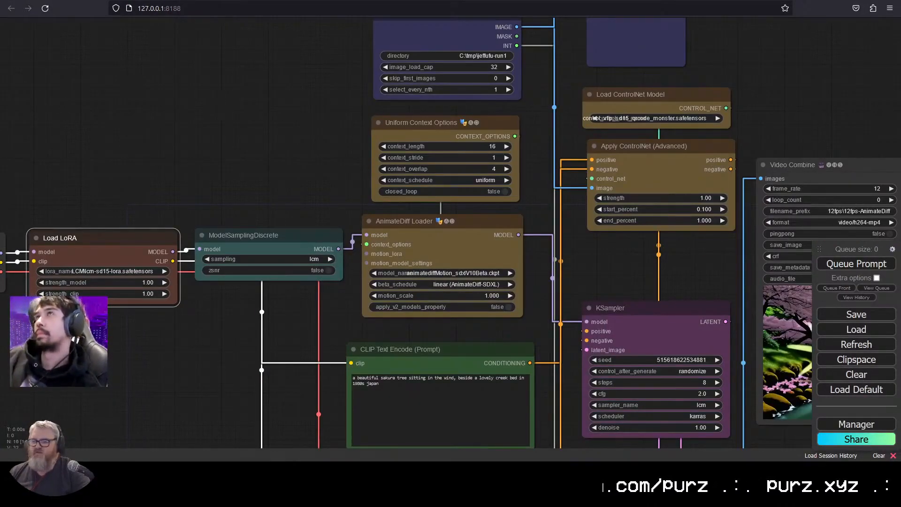
right_click(57, 499)
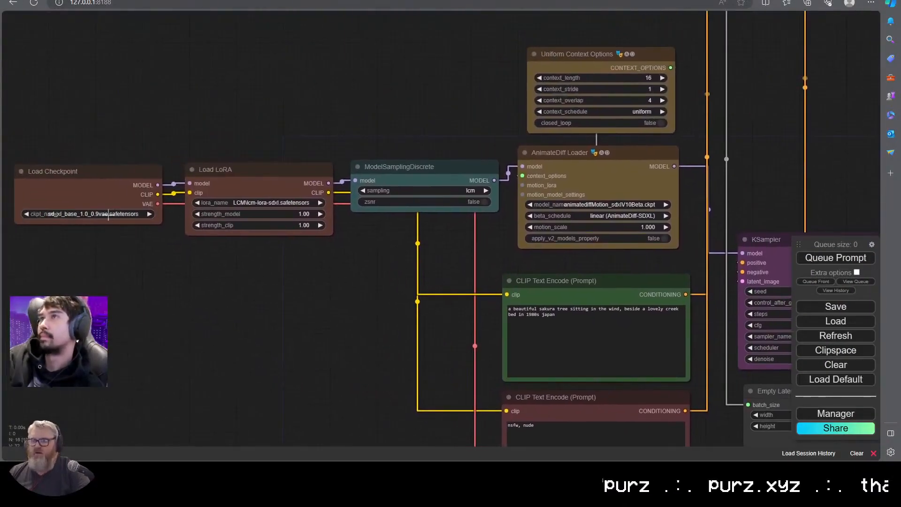
Set Load Checkpoint to revAnimated_v11.safetensors and Load LoRA to LCM\lcm-sd15-lora.safetensors
click(101, 214)
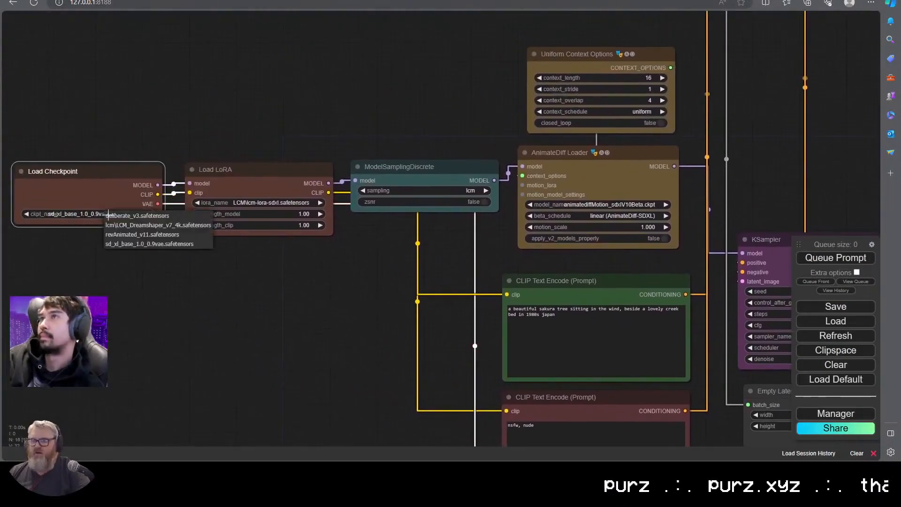
click(152, 234)
click(282, 202)
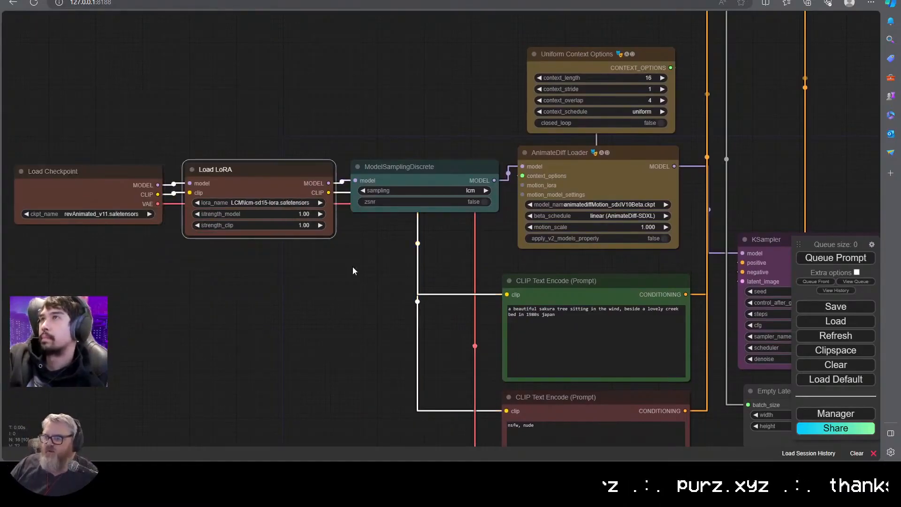
Set the AnimateDiff Loader to the temporaldiff-v1-animatediff.safetensors model with the sqrt_linear (AnimateDiff) beta schedule
drag(353, 257, 50, 306)
click(291, 254)
click(309, 291)
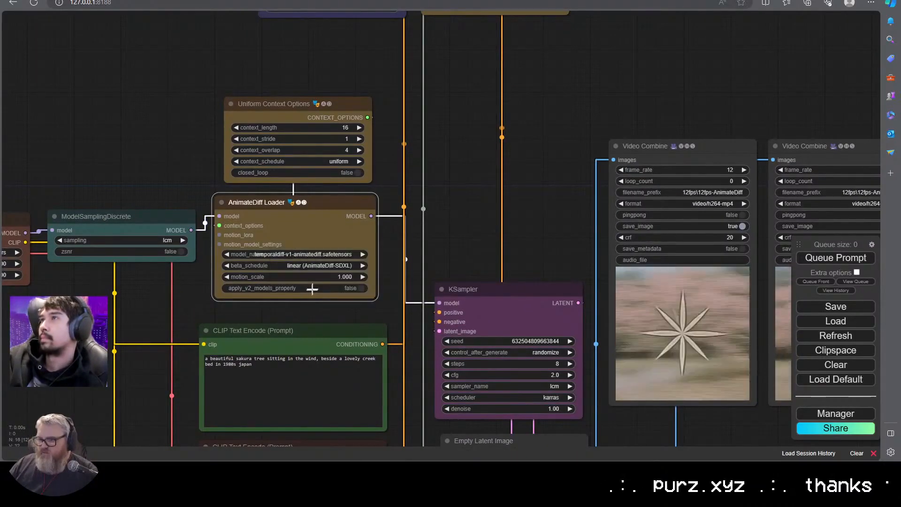
click(335, 266)
click(335, 271)
Append ", anime, illustration, 1980s comic" to the positive prompt, queue the workflow and close the image feed
drag(446, 235, 502, 203)
click(301, 388)
text(, anime, illustration, 1980s comic)
drag(80, 315, 267, 286)
scroll(268, 286, down, 3)
drag(579, 138, 383, 146)
key(ctrl+Return)
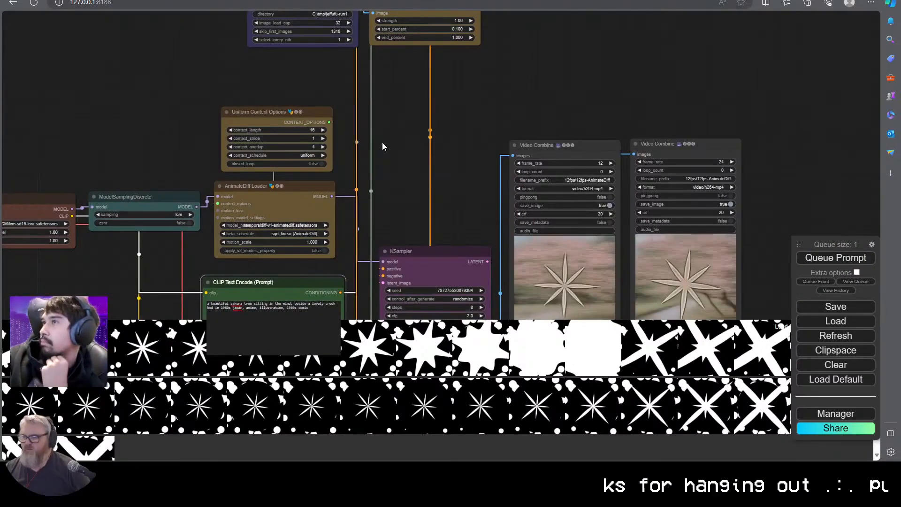
click(785, 326)
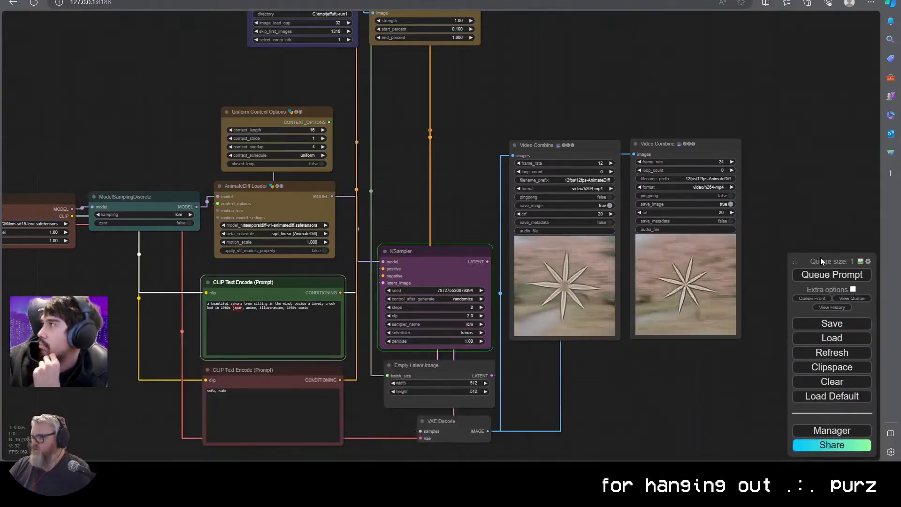
Set Load Advanced ControlNet Model to control_v1p_sd15_qrcode_monster.safetensors, and color the node to match Apply ControlNet
scroll(477, 171, up, 5)
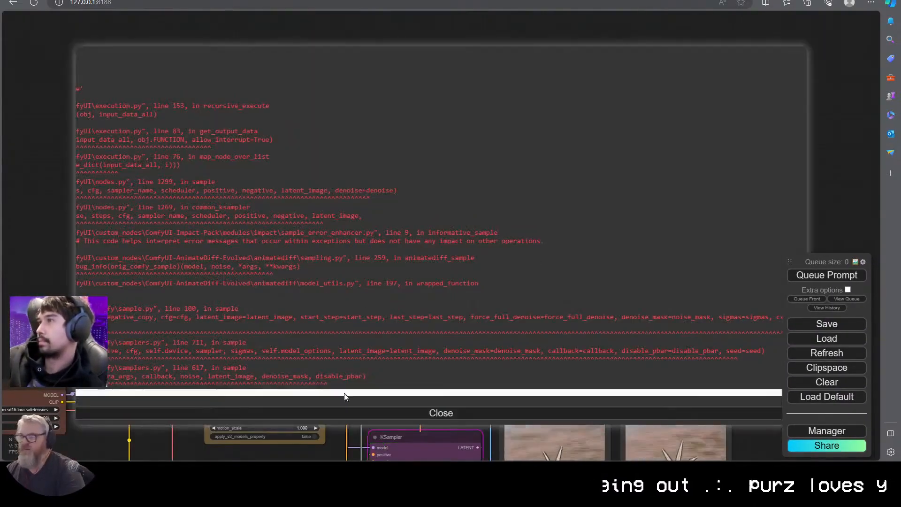
click(445, 136)
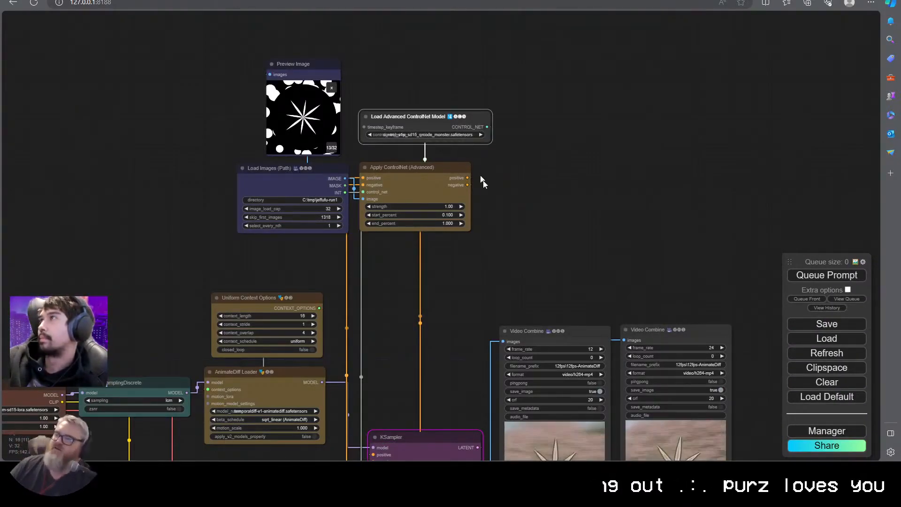
right_click(425, 116)
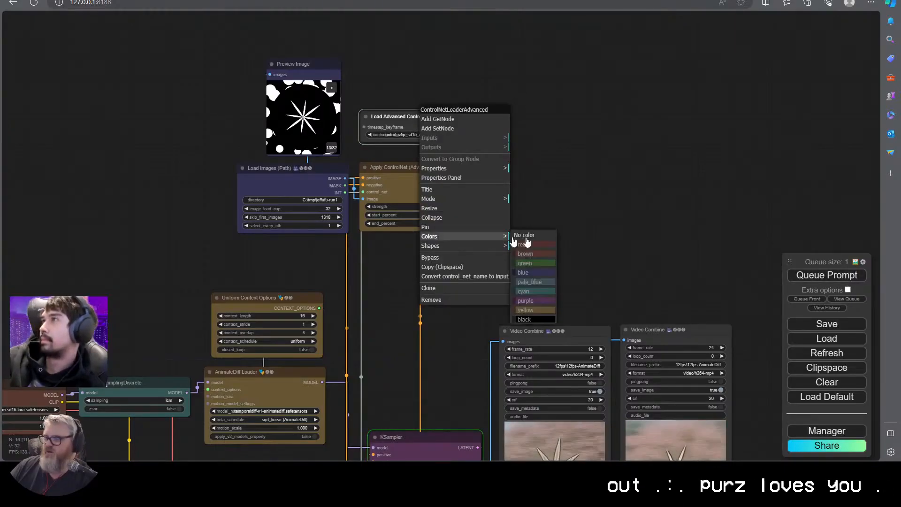
click(525, 254)
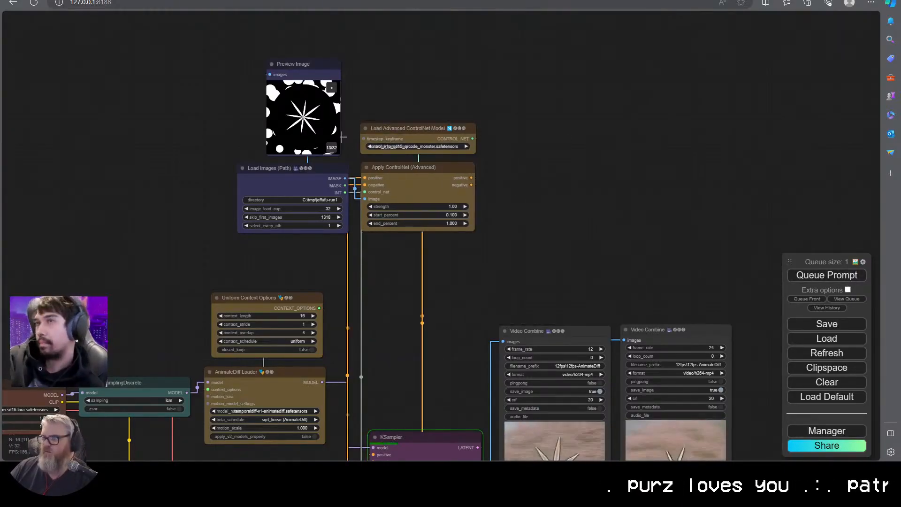
Stack the Load Images and ControlNet nodes in a column above the KSampler, with Preview Image beside them
shift+drag(296, 186, 425, 59)
shift+click(423, 136)
shift+drag(425, 177, 426, 364)
scroll(312, 252, down, 2)
drag(281, 218, 262, 98)
mouse_move(195, 130)
mouse_down()
mouse_move(211, 125)
mouse_move(224, 77)
mouse_move(214, 96)
mouse_move(250, 171)
mouse_up()
scroll(249, 170, up, 1)
drag(476, 96, 570, 148)
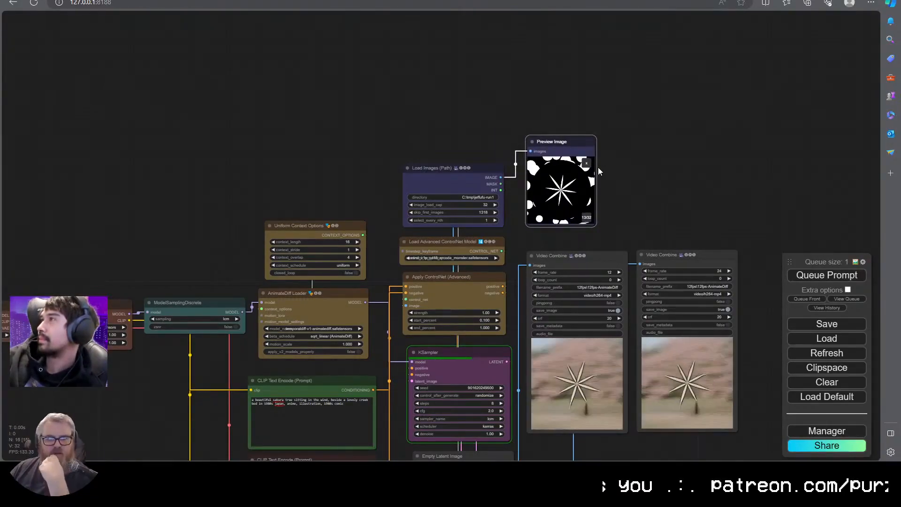
drag(662, 225, 679, 136)
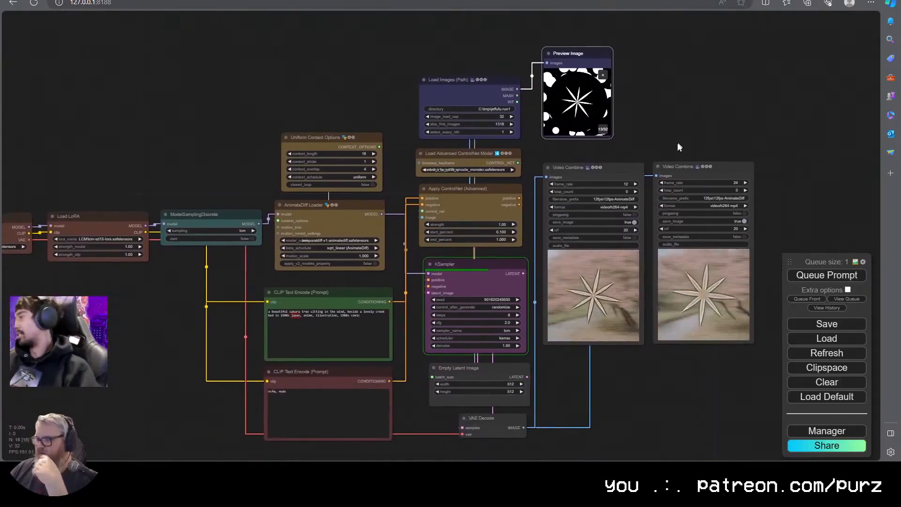
Move both CLIP Text Encode nodes up beneath the AnimateDiff Loader, and adjust the VAE Decode node's placement
drag(364, 290, 354, 280)
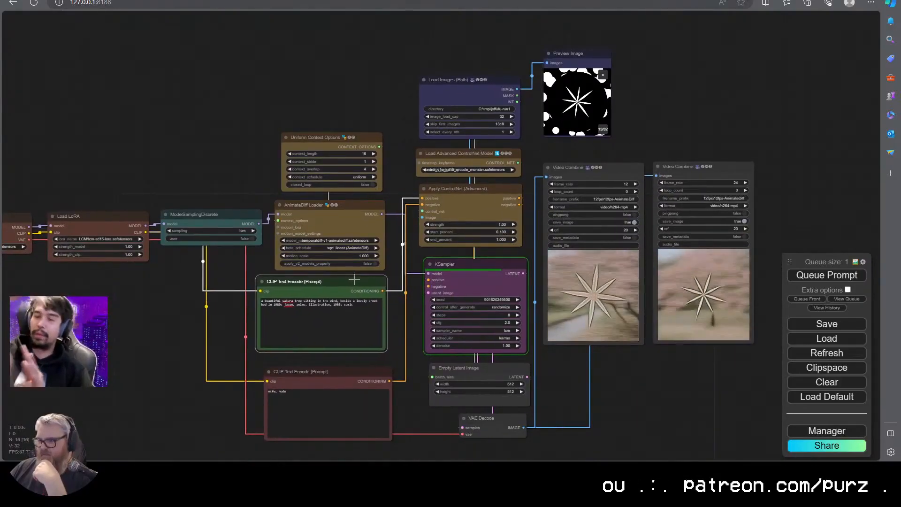
drag(371, 376, 362, 365)
click(505, 425)
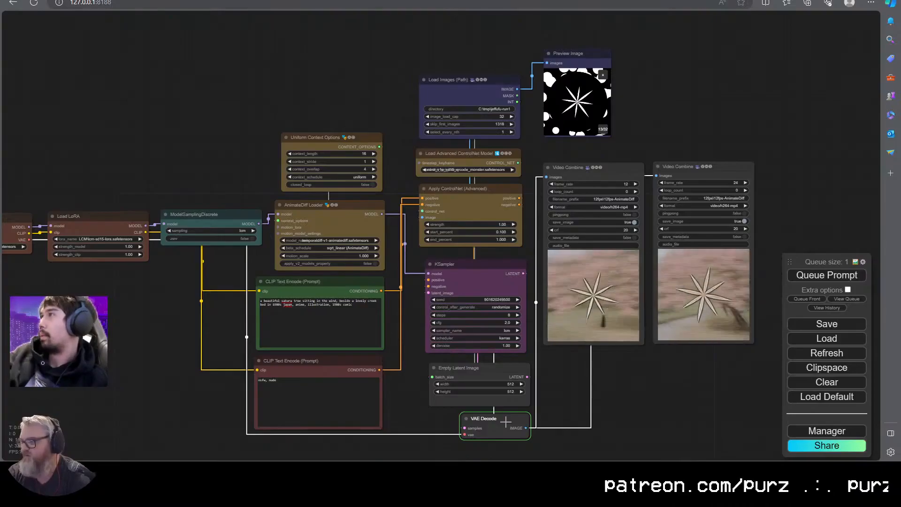
Review the new video previews, set the Apply ControlNet strength to 0.50 and queue the workflow
scroll(499, 338, up, 5)
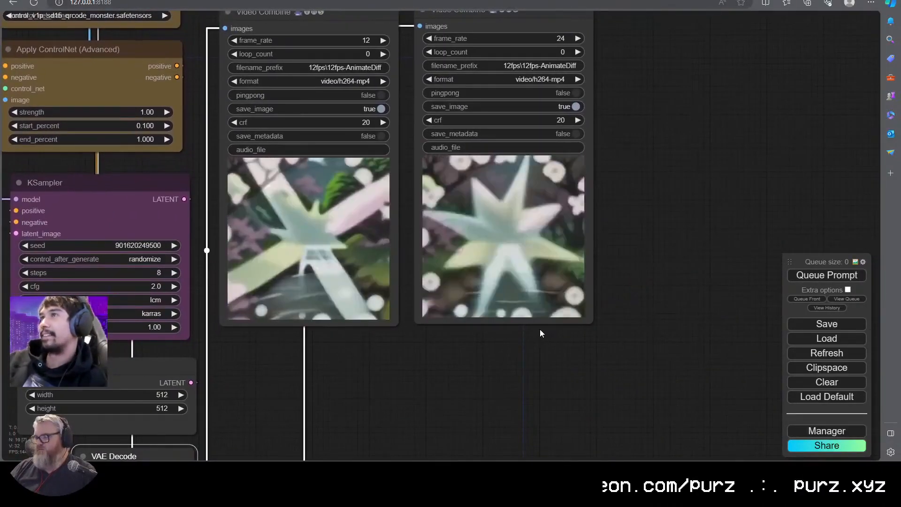
scroll(512, 356, down, 4)
drag(190, 328, 237, 272)
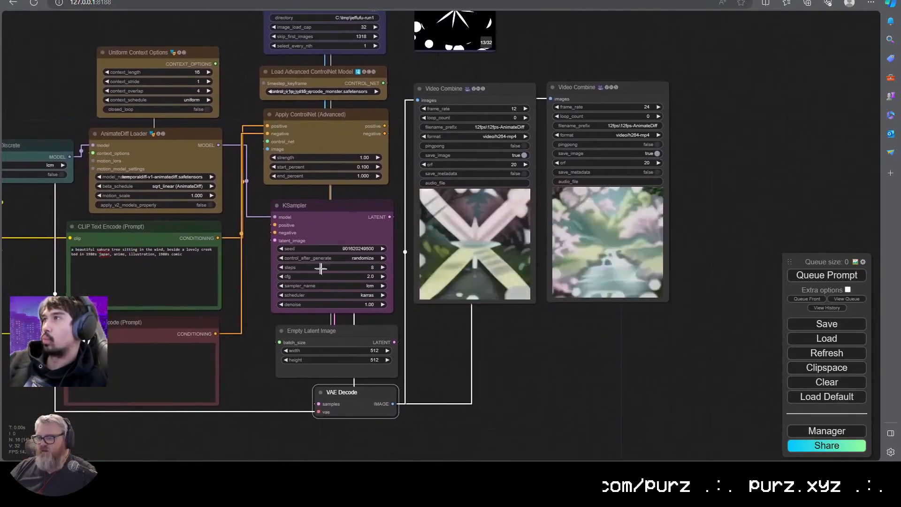
click(352, 158)
key(BackSpace)
text(0.5)
key(Return)
key(ctrl+Return)
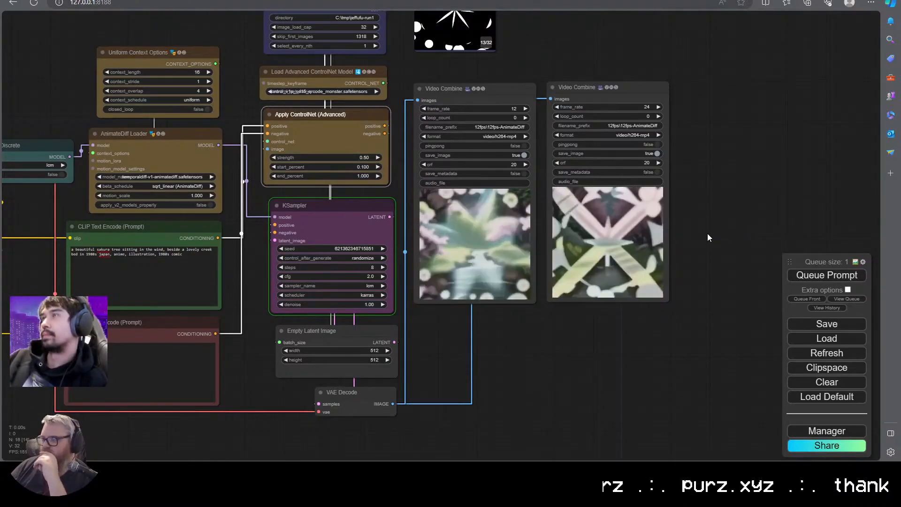
Shrink both CLIP Text Encode nodes and stack them compactly beneath the AnimateDiff Loader
drag(226, 399, 243, 372)
drag(266, 311, 242, 279)
drag(211, 229, 235, 227)
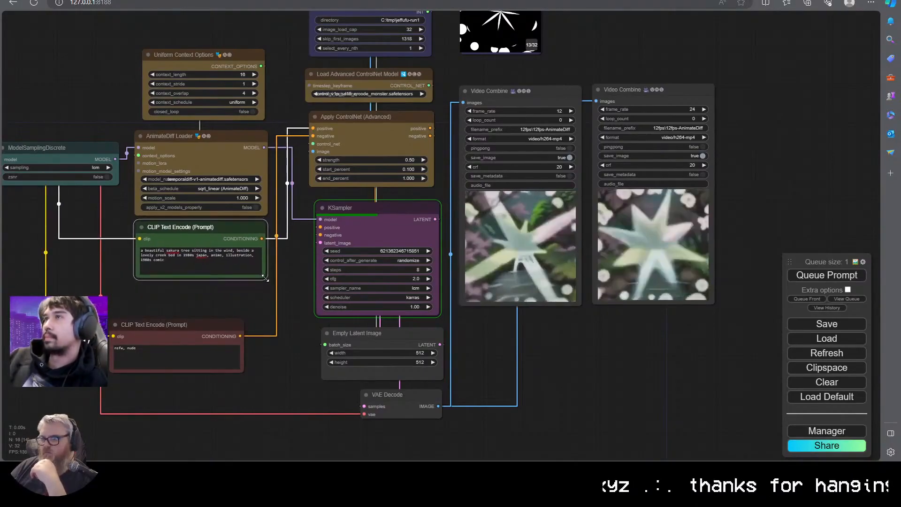
drag(202, 325, 230, 288)
Arrange the Load LoRA node directly above ModelSamplingDiscrete, between Load Checkpoint and the AnimateDiff nodes
drag(293, 344, 614, 453)
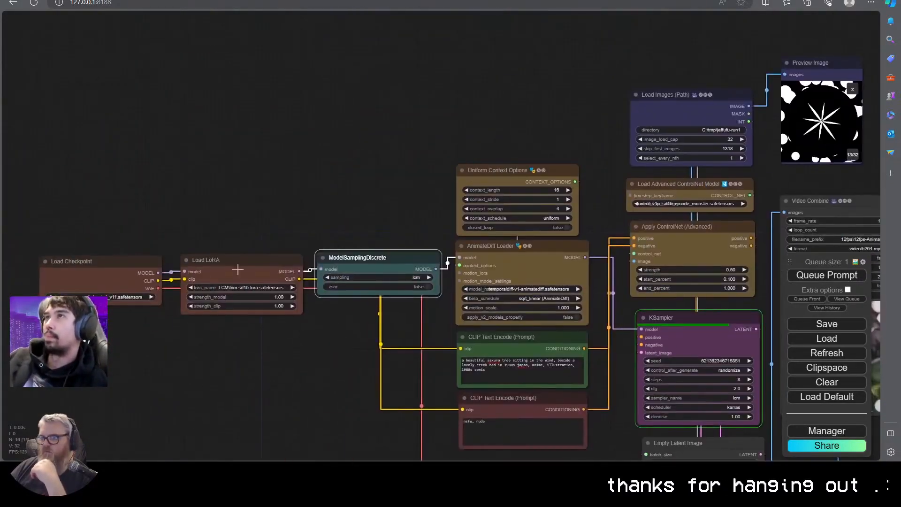
drag(245, 267, 377, 192)
scroll(106, 280, down, 4)
drag(249, 400, 271, 396)
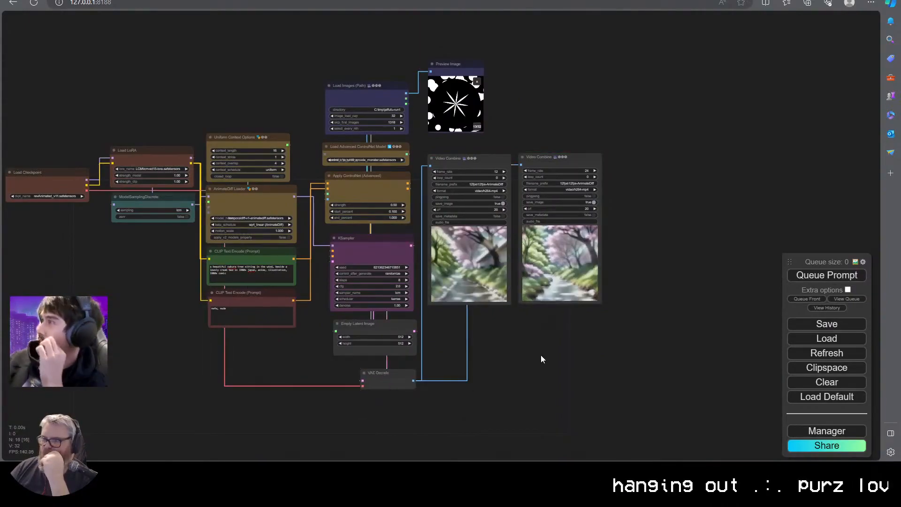
Set the Apply ControlNet strength to 0.75 and queue the workflow again
scroll(541, 355, up, 6)
drag(525, 336, 512, 455)
click(310, 211)
text(0.76)
key(Return)
click(838, 275)
Inspect the video previews and the graph layout, and switch to the star animation in Blender
scroll(622, 435, up, 7)
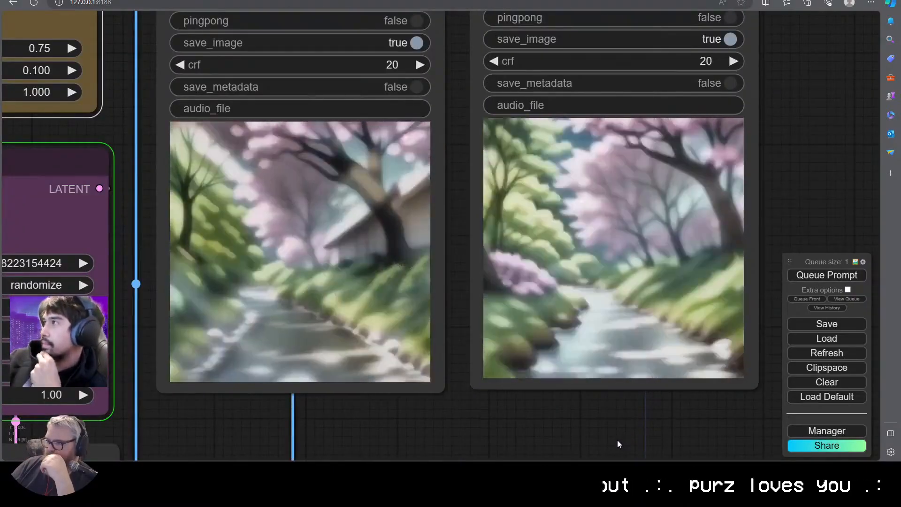
scroll(618, 439, down, 10)
drag(620, 236, 854, 155)
drag(226, 253, 292, 329)
drag(485, 162, 79, 23)
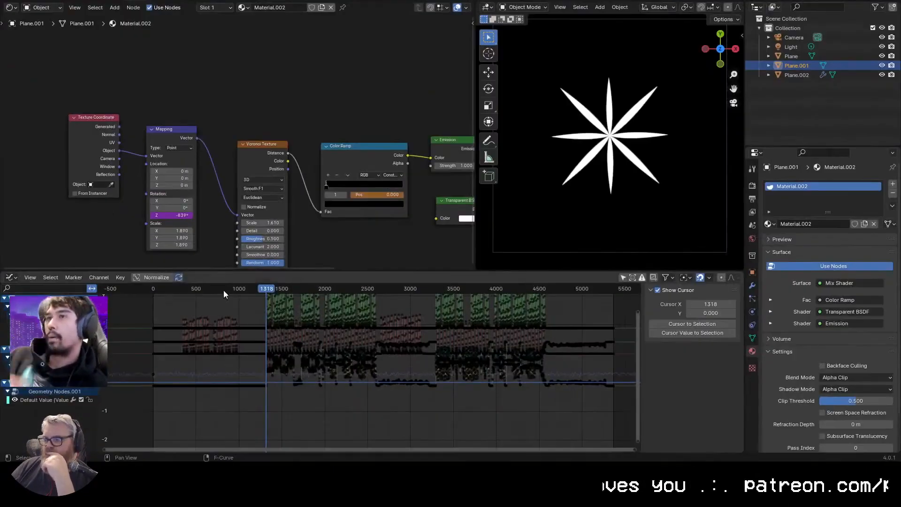
Look at the audio strips in the Video Sequencer, change the area to the Timeline and return to ComfyUI
click(11, 277)
click(33, 329)
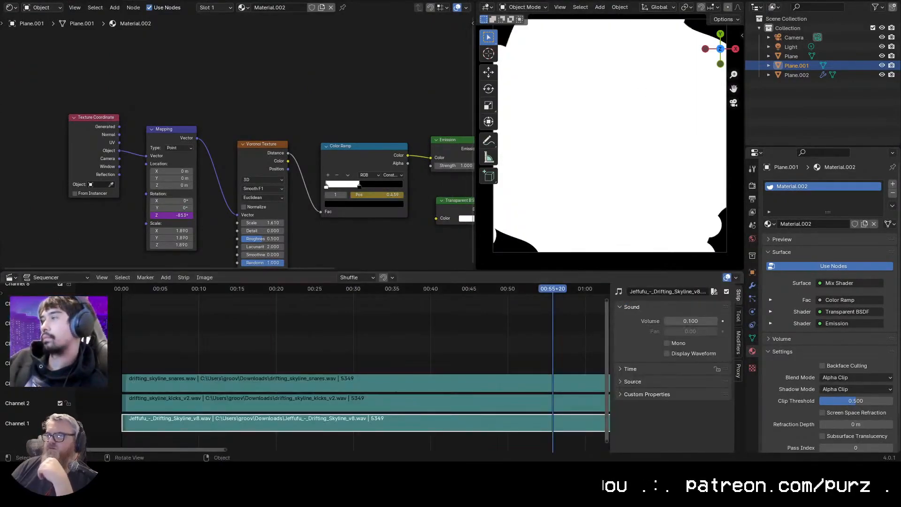
click(11, 276)
click(136, 313)
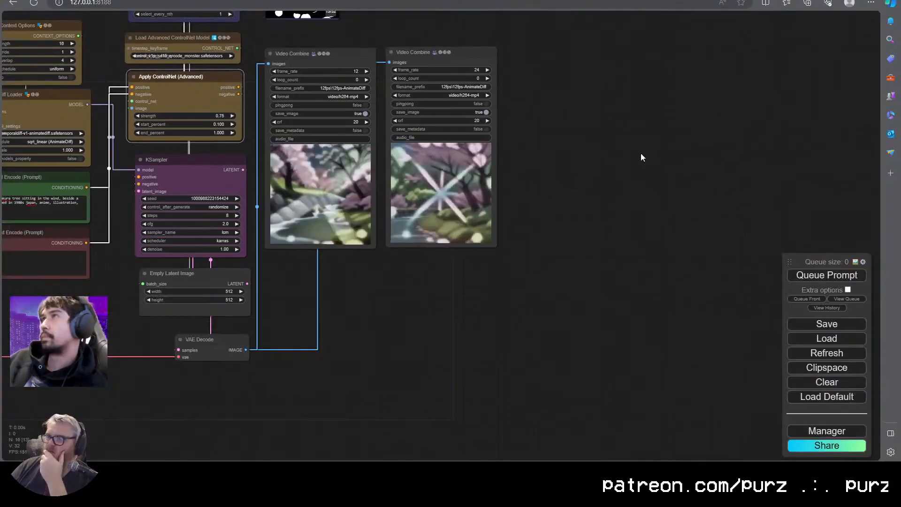
Move the Preview Image node above Load Images (Path) and shift the image loading and ControlNet nodes upward away from the KSampler
drag(642, 157, 619, 179)
scroll(563, 228, up, 8)
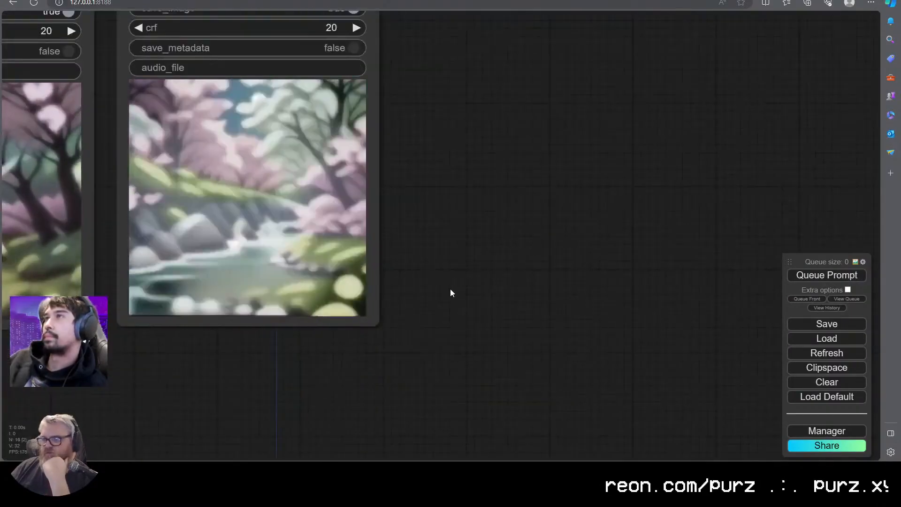
scroll(559, 409, down, 8)
drag(710, 151, 672, 263)
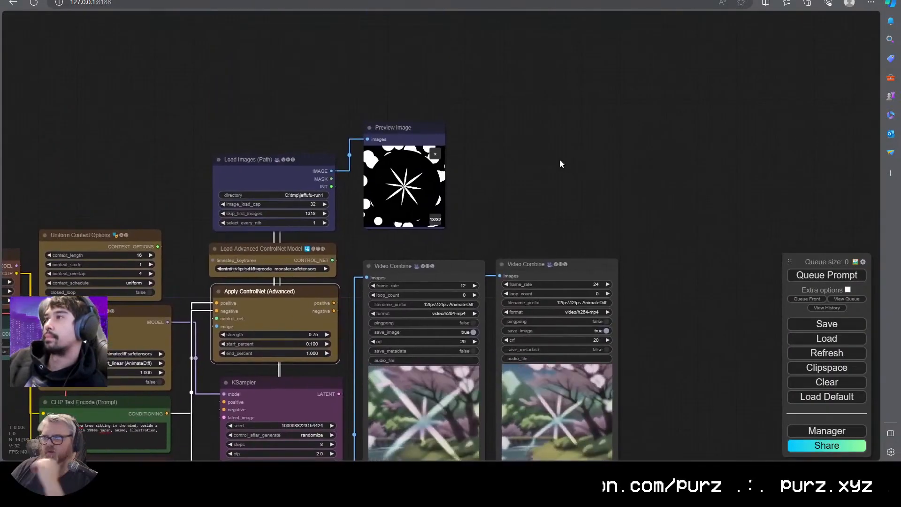
drag(154, 175, 292, 193)
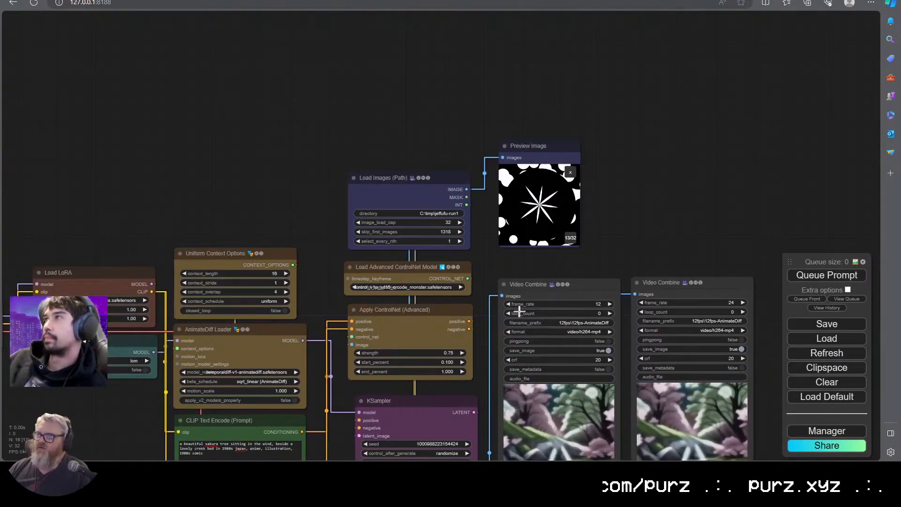
drag(536, 140, 122, 55)
click(131, 211)
drag(298, 209, 293, 210)
shift+drag(150, 341, 131, 179)
Duplicate the Load Advanced ControlNet Model and Apply ControlNet (Advanced) nodes and place the copies beside the originals
key(ctrl+c)
key(ctrl+v)
shift+drag(235, 202, 225, 173)
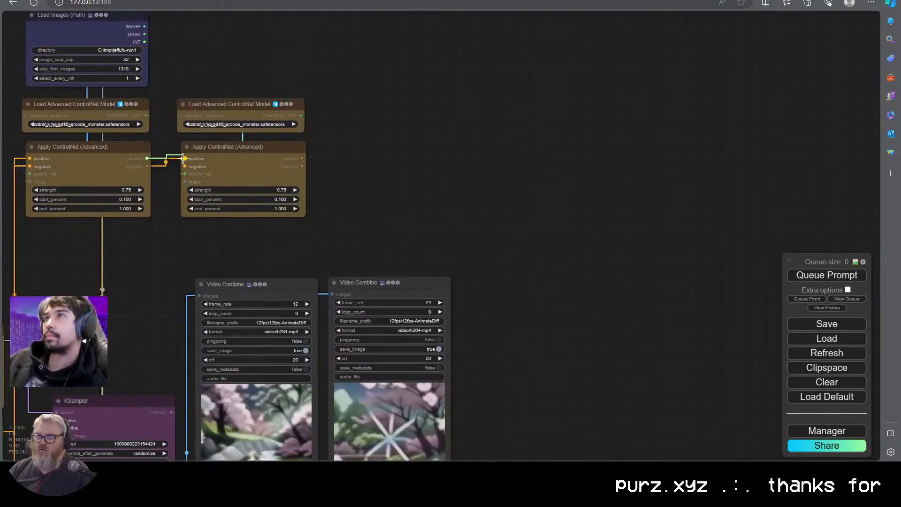
Chain the first Apply ControlNet's positive and negative outputs through the second Apply ControlNet into the KSampler
drag(147, 166, 185, 159)
scroll(202, 165, up, 9)
drag(88, 236, 190, 251)
drag(268, 167, 263, 162)
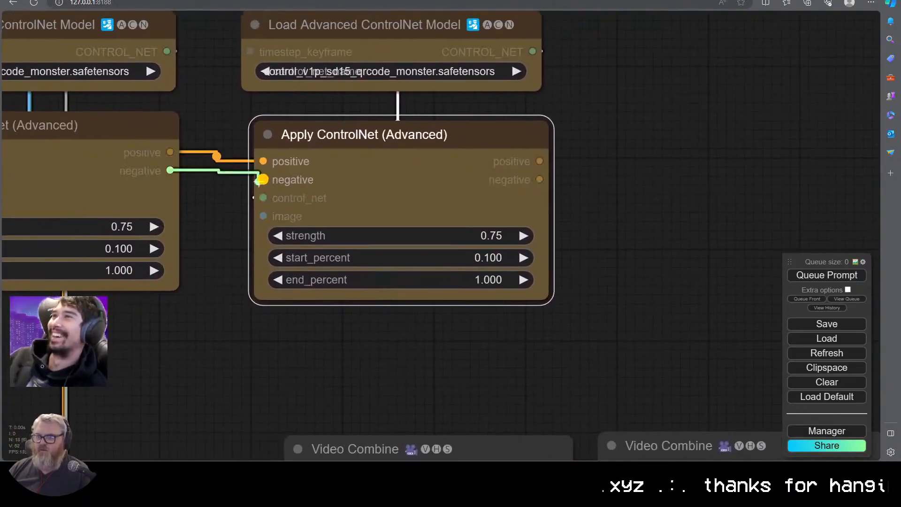
scroll(322, 191, down, 6)
drag(619, 177, 636, 150)
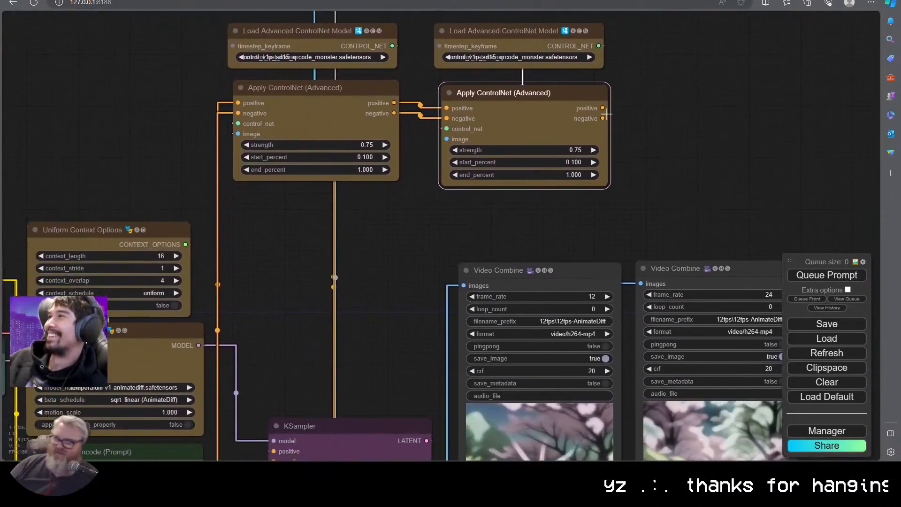
scroll(620, 143, down, 1)
scroll(622, 139, up, 1)
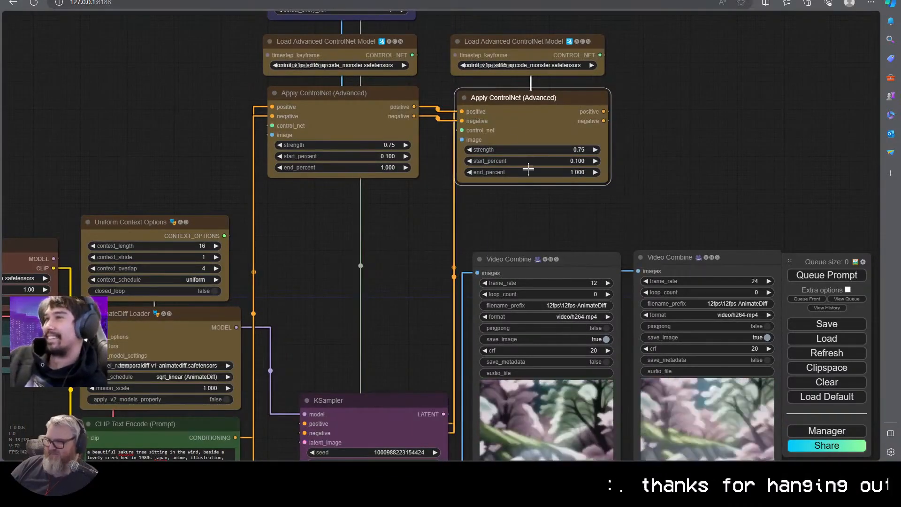
scroll(534, 212, down, 1)
Open the network share \\nos from the Windows Run dialog
key(super+r)
text(\\nos)
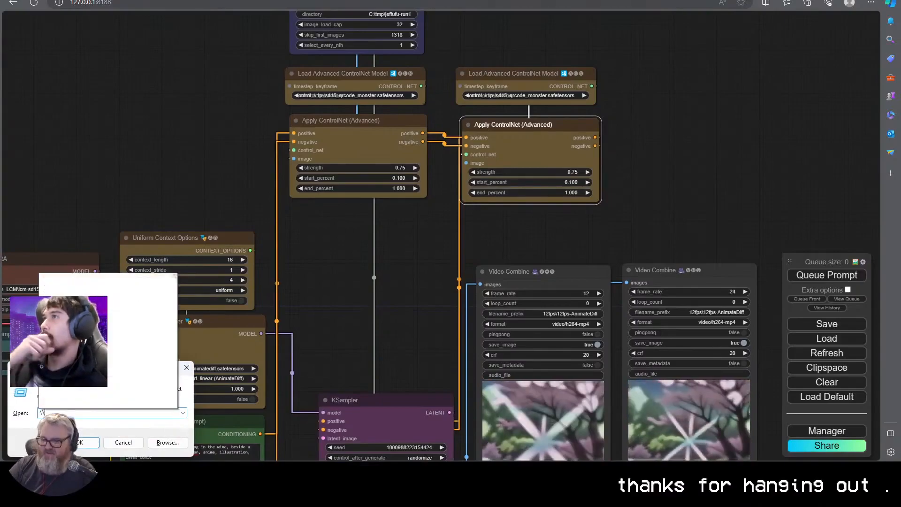
key(Return)
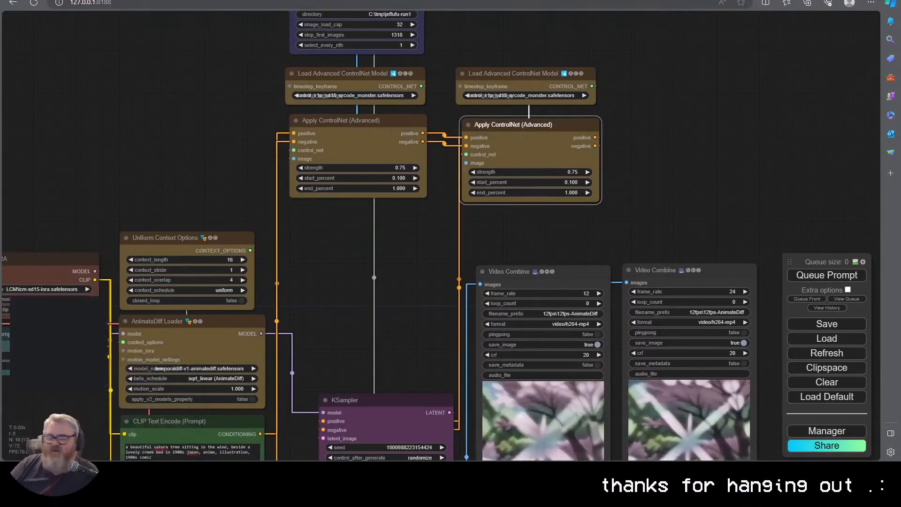
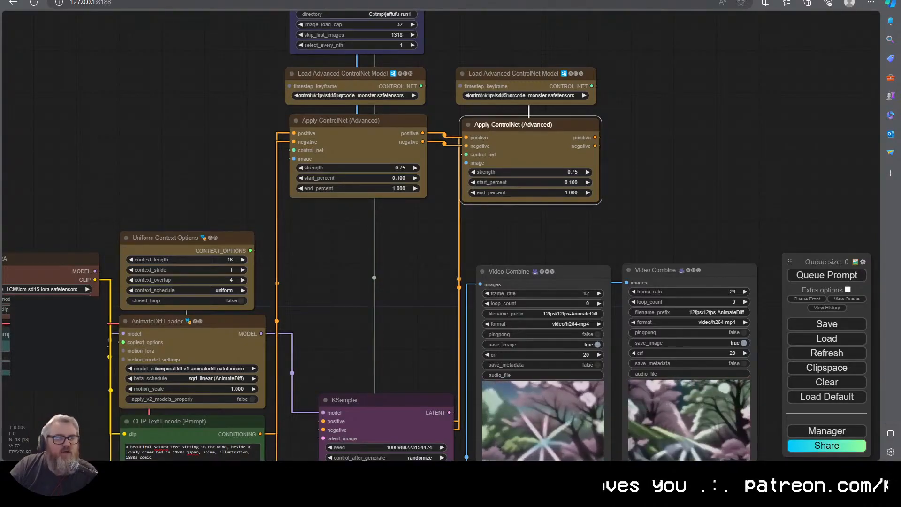
Add a Realistic Lineart node fed by the loaded images and connect its output to the second Apply ControlNet's image input
drag(752, 172, 694, 308)
drag(362, 125, 588, 139)
text(line)
click(582, 204)
drag(533, 142, 407, 300)
Configure the second ControlNet with control_v11p_sd15_lineart.pth, strength 1.00 and start_percent 0.000, and queue the workflow
click(497, 309)
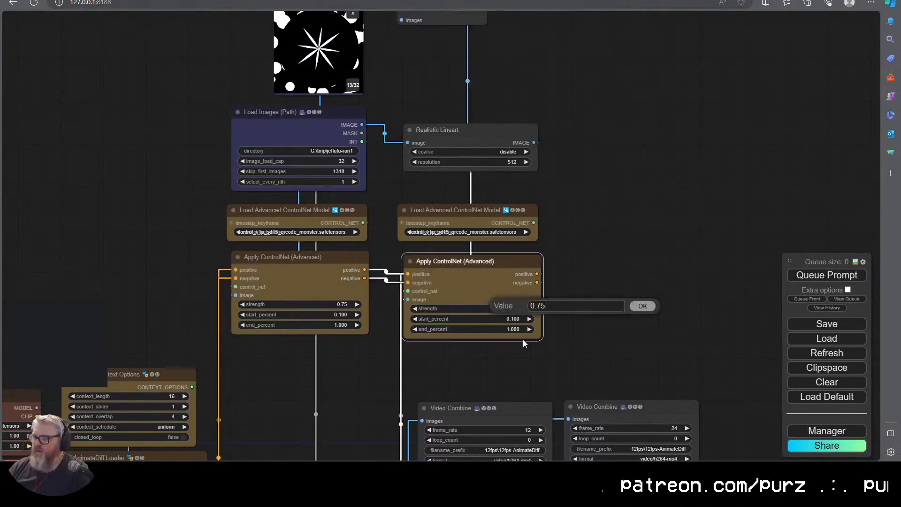
scroll(513, 319, down, 6)
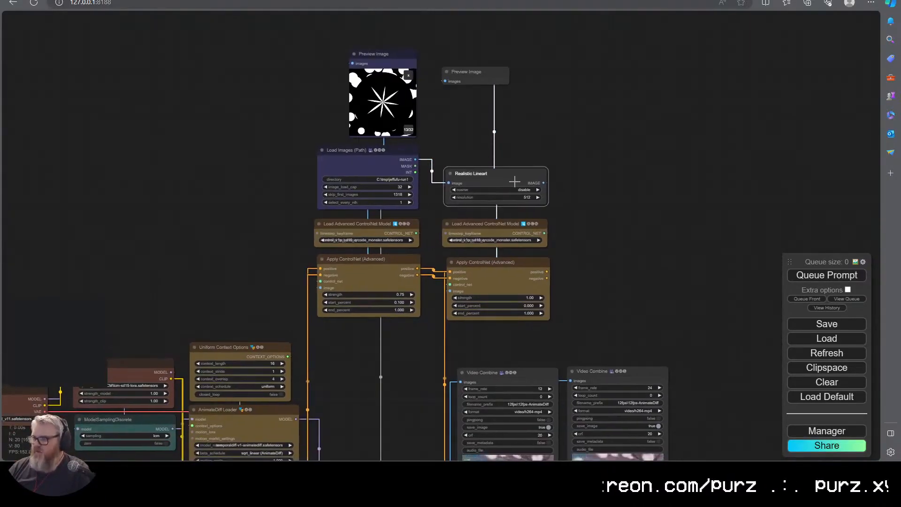
scroll(595, 210, up, 5)
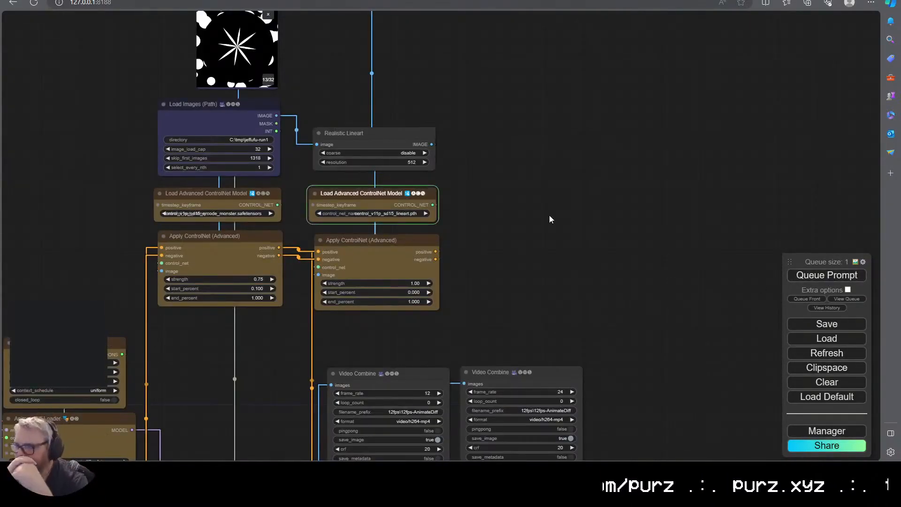
drag(549, 215, 540, 315)
scroll(511, 291, up, 2)
click(272, 80)
Rearrange the KSampler, Empty Latent Image, VAE Decode and Video Combine nodes compactly beneath the two ControlNet columns
scroll(545, 147, down, 4)
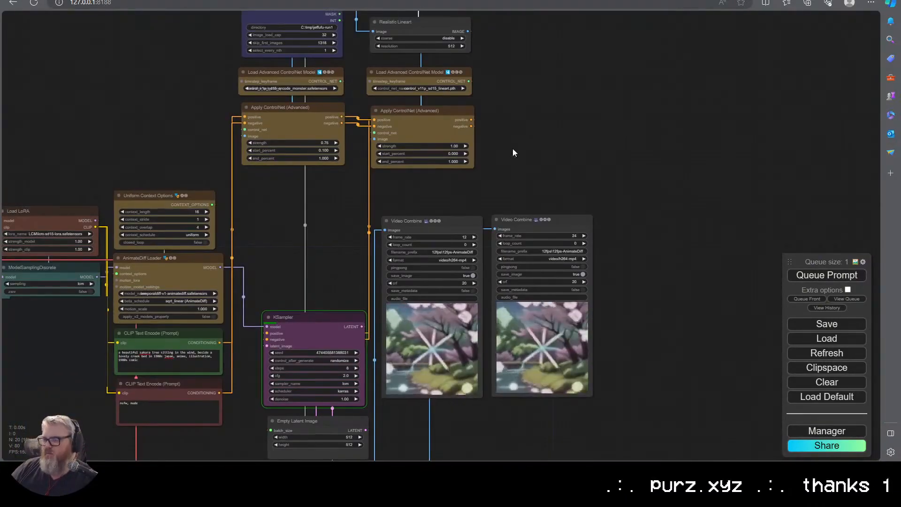
scroll(267, 241, down, 2)
drag(301, 305, 302, 222)
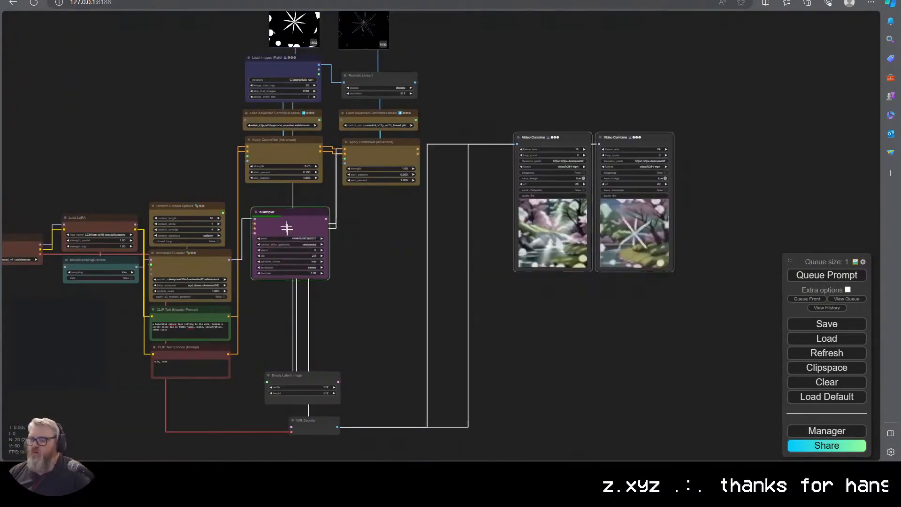
drag(302, 337, 293, 452)
click(361, 202)
click(367, 204)
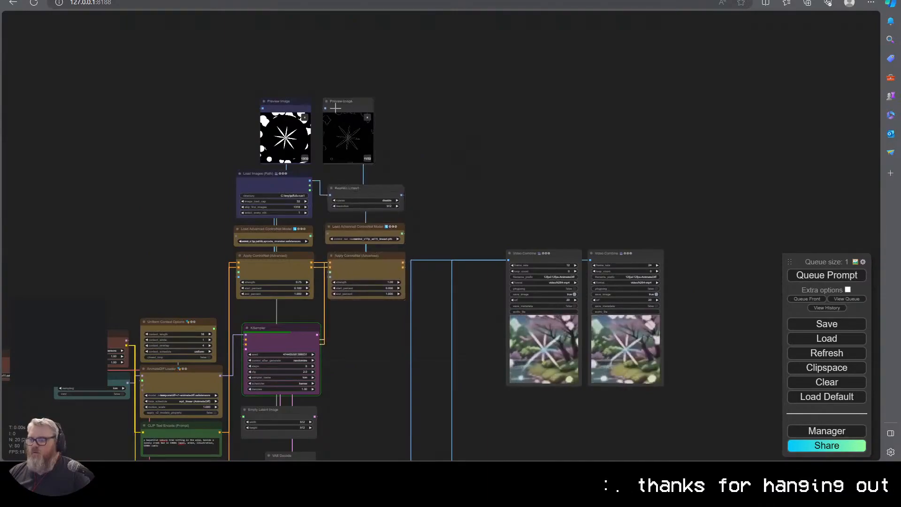
scroll(422, 191, up, 5)
scroll(422, 191, down, 2)
drag(462, 133, 266, 220)
scroll(543, 225, down, 3)
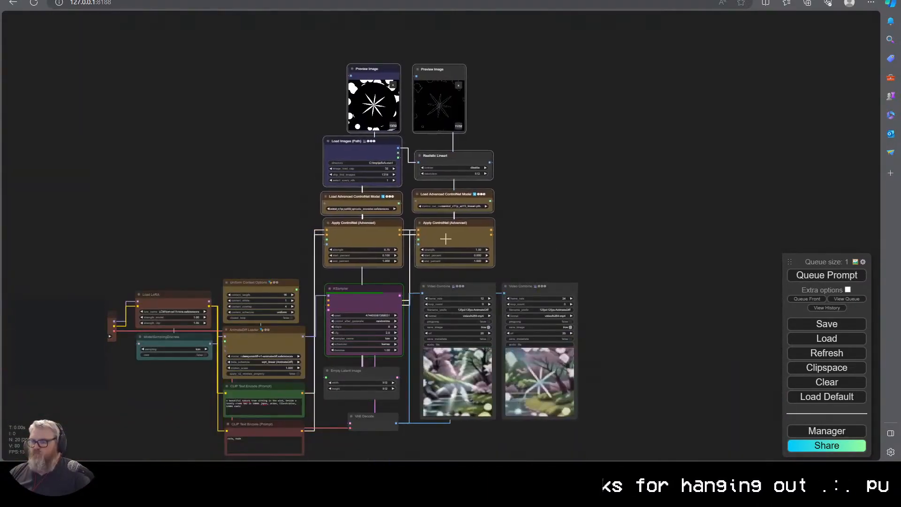
Set the QR-monster Apply ControlNet strength to 0.35 and the lineart one to 0.25, and queue the workflow
scroll(556, 105, up, 6)
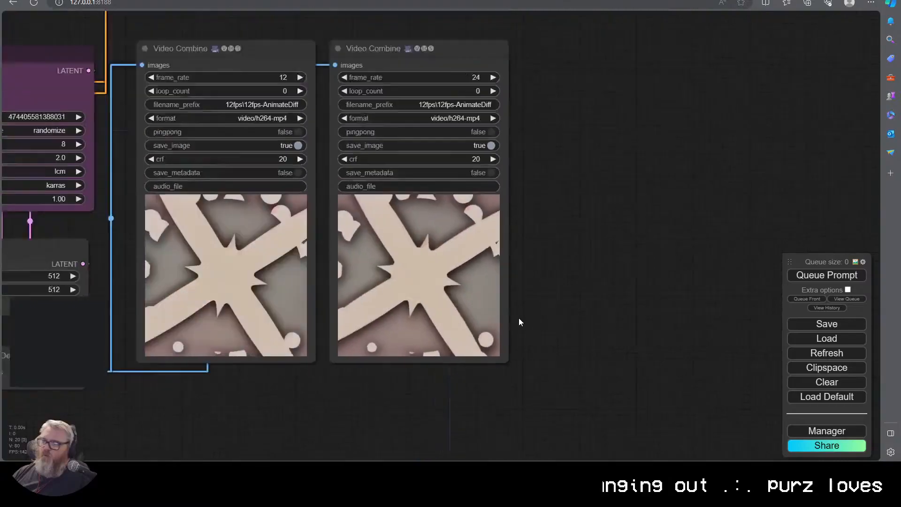
scroll(517, 281, down, 2)
drag(375, 53, 540, 170)
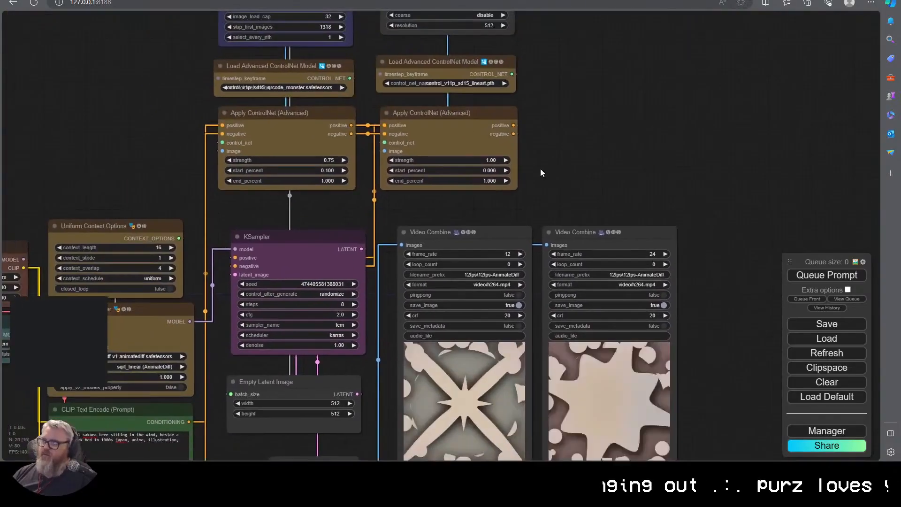
click(327, 160)
key(BackSpace)
key(BackSpace)
text(35)
key(Return)
key(ctrl+Return)
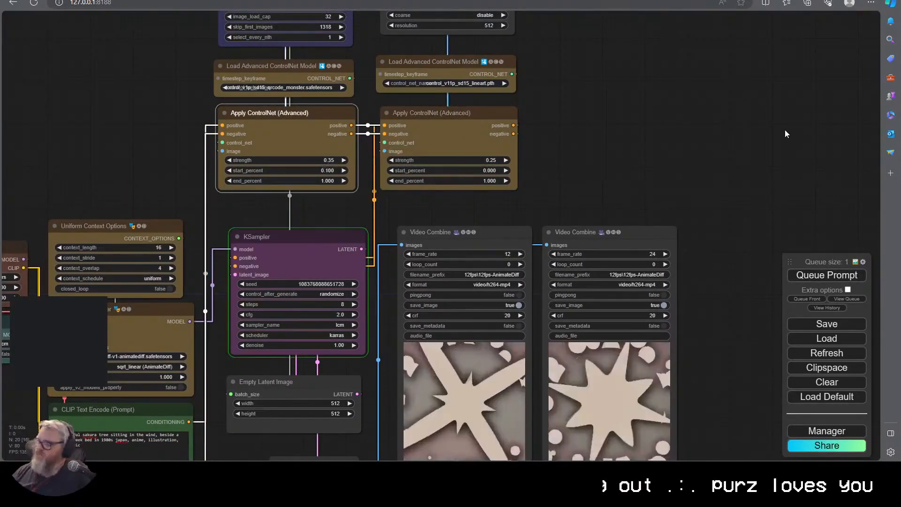
Compare the two Video Combine previews before and after the new run, and glance at the Blender timeline
scroll(662, 234, up, 8)
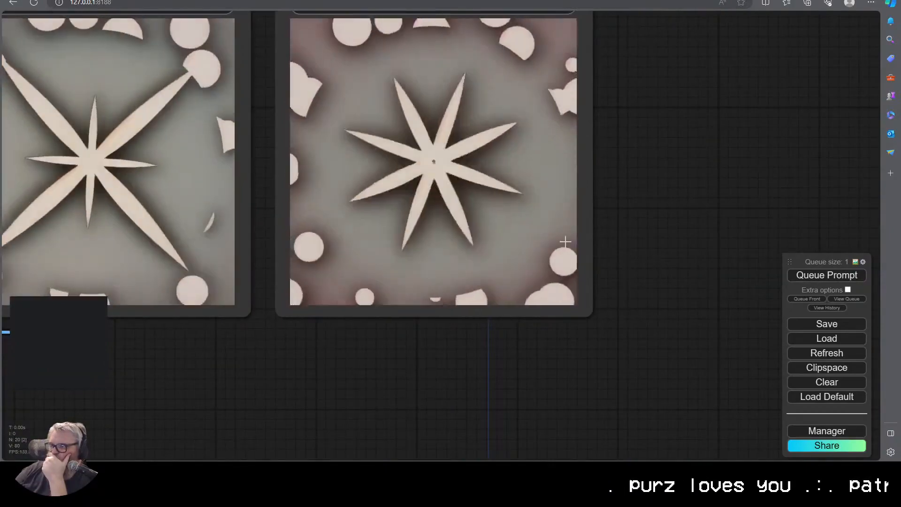
scroll(563, 244, down, 12)
scroll(381, 286, up, 3)
drag(378, 313, 405, 364)
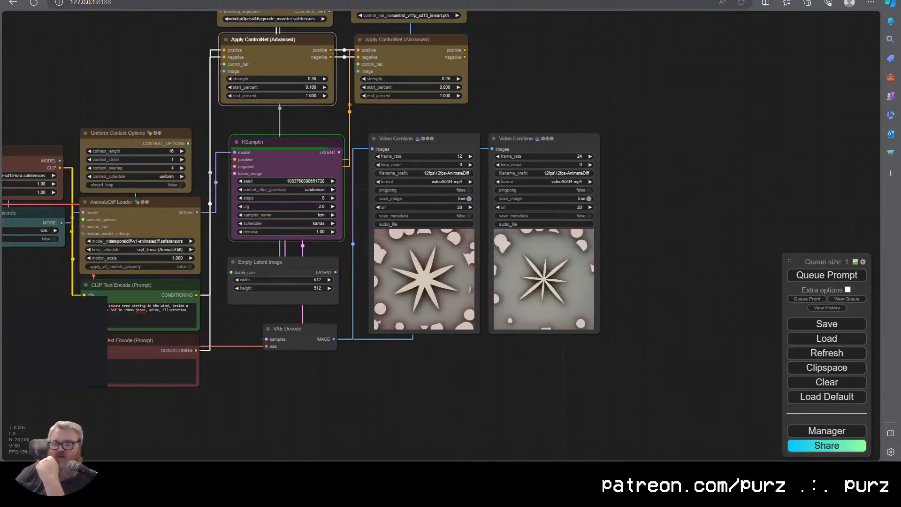
scroll(505, 408, up, 5)
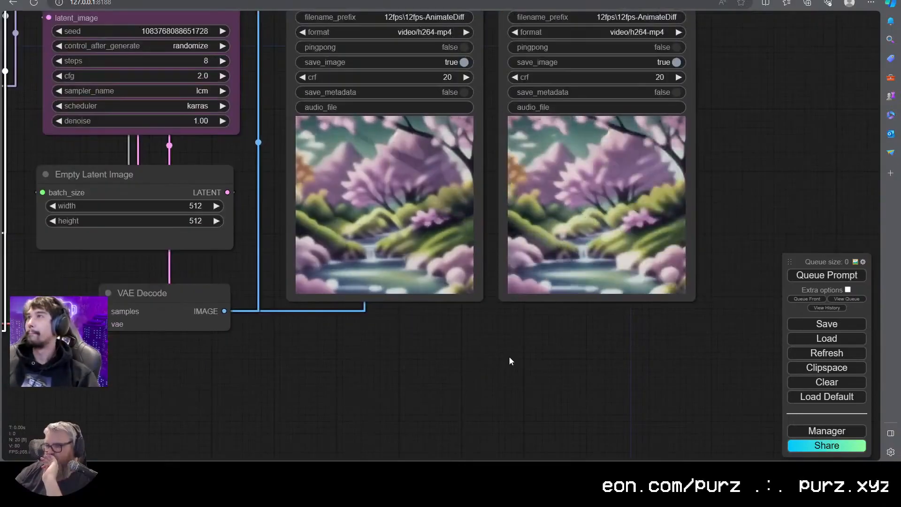
drag(624, 346, 509, 368)
scroll(503, 368, down, 4)
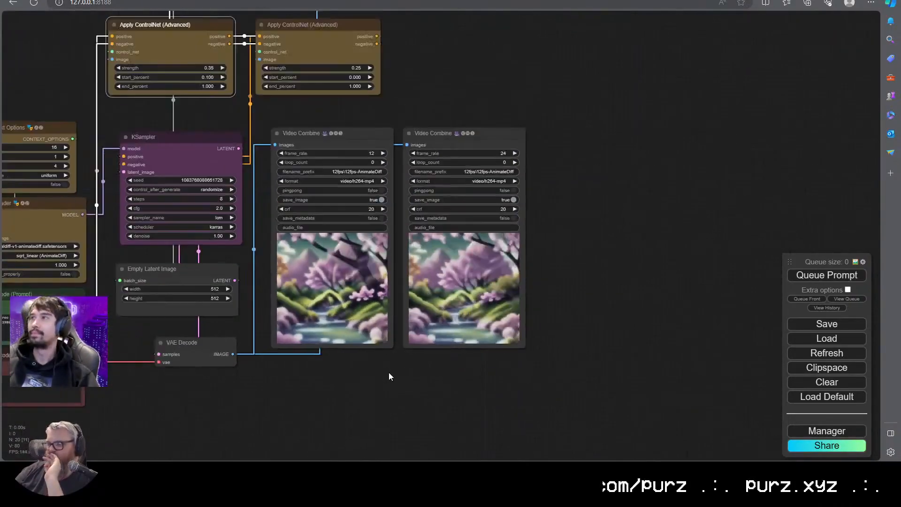
scroll(483, 405, down, 2)
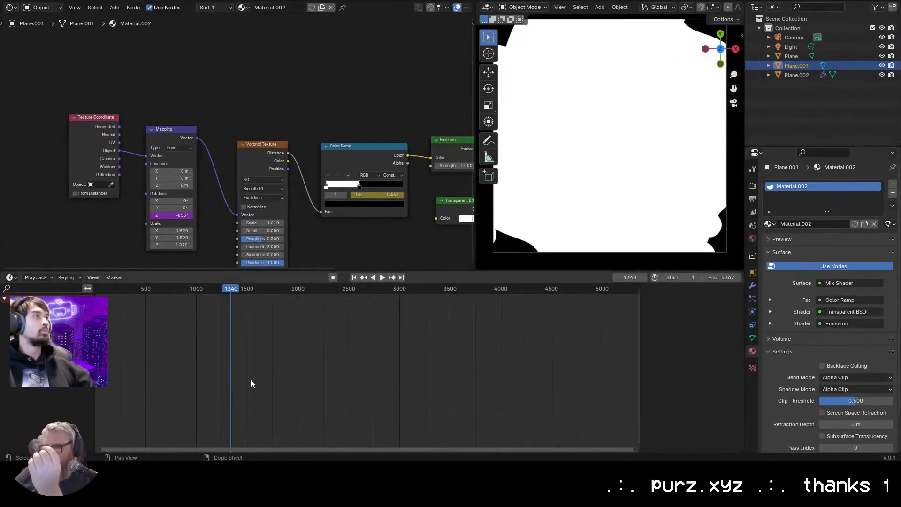
mouse_move(149, 447)
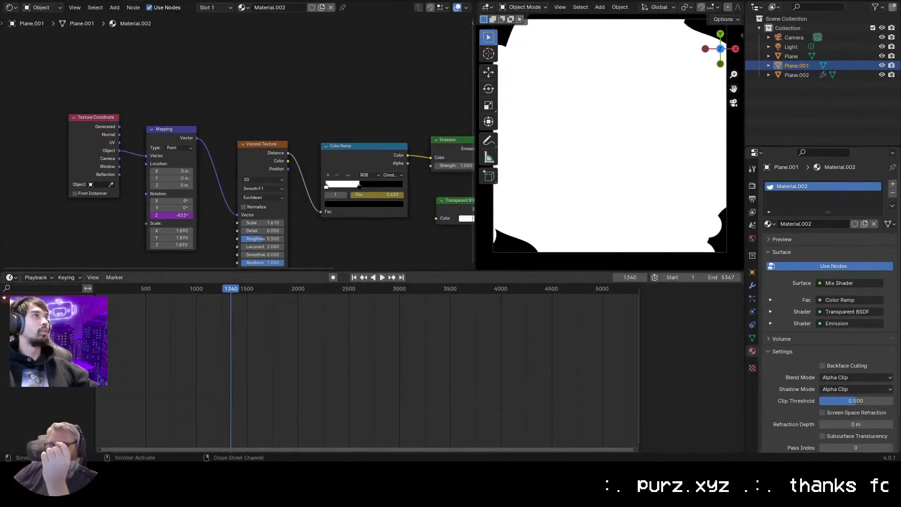
click(141, 429)
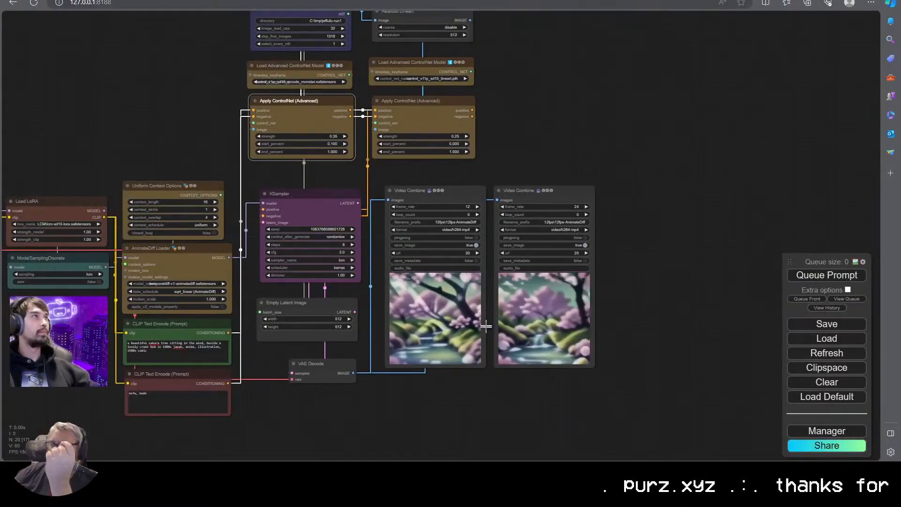
scroll(309, 251, up, 4)
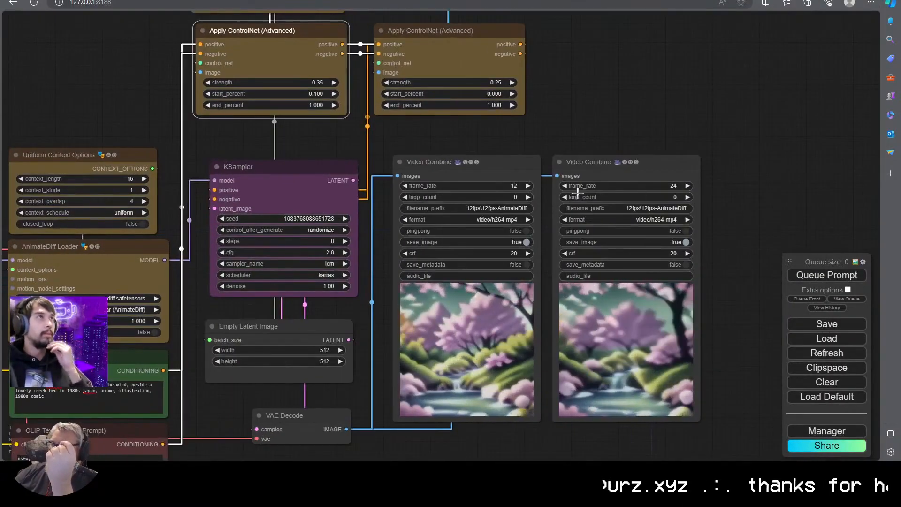
Switch to Blender, show the keyframe curves around frame 1318 in the Graph Editor and play the animation
key(alt+Tab)
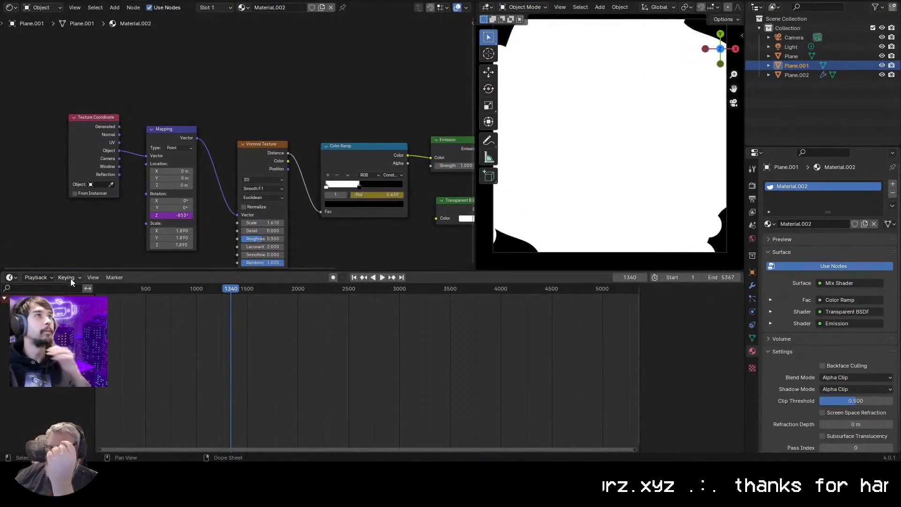
click(11, 277)
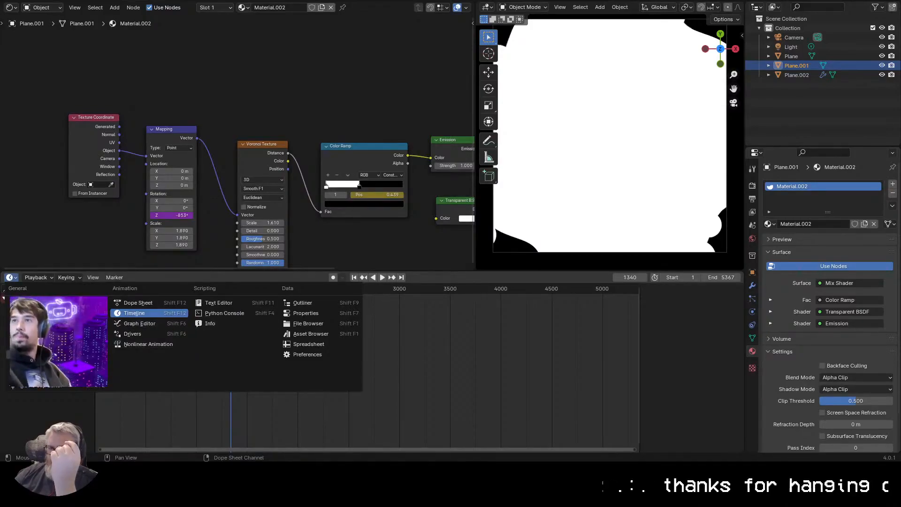
click(125, 324)
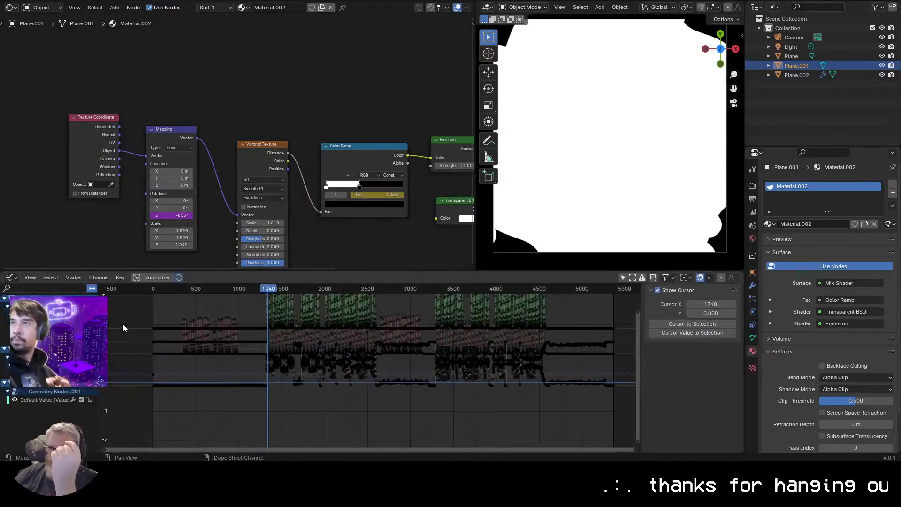
drag(635, 450, 246, 298)
click(282, 295)
key(space)
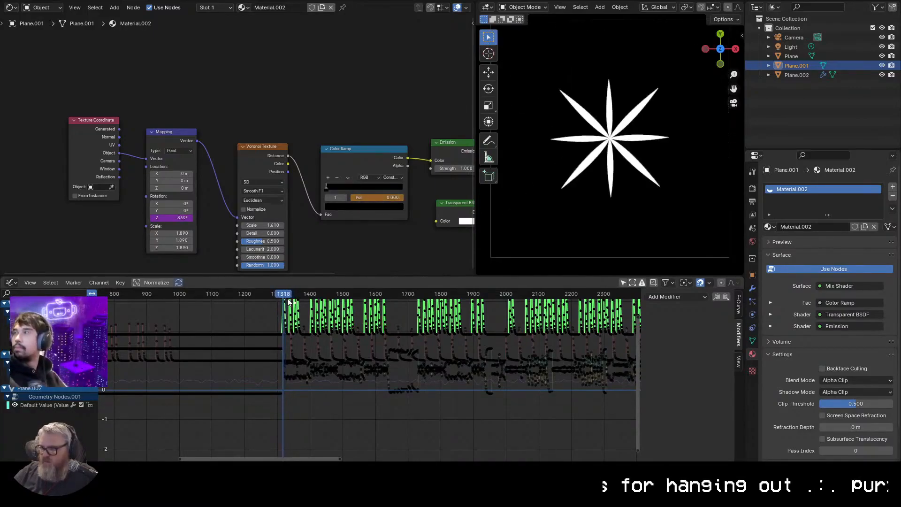
Set the current frame to 1319 and change the Graph Editor area to the Timeline
click(283, 296)
click(10, 282)
click(156, 322)
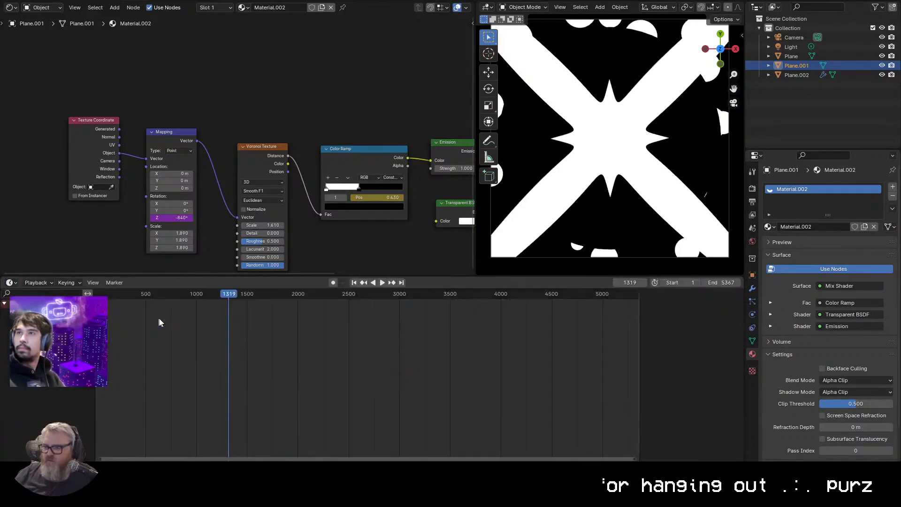
Show the audio strips in the Video Sequencer and look over the Voronoi material nodes of Plane.001
click(10, 282)
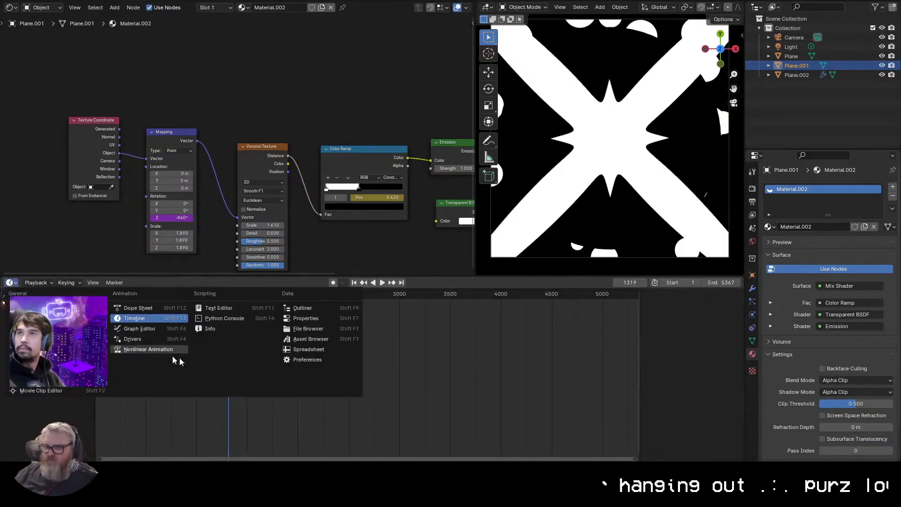
click(42, 381)
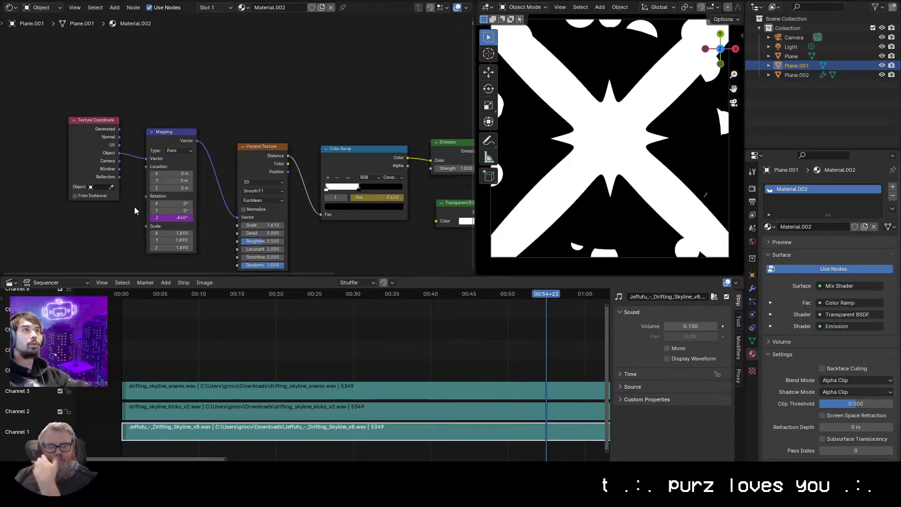
ctrl+scroll(368, 240, right, 5)
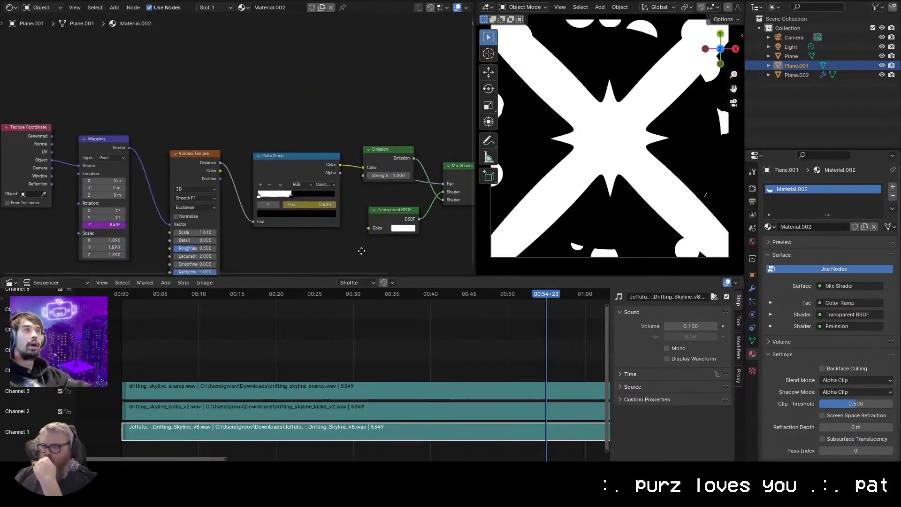
shift+scroll(346, 217, down, 3)
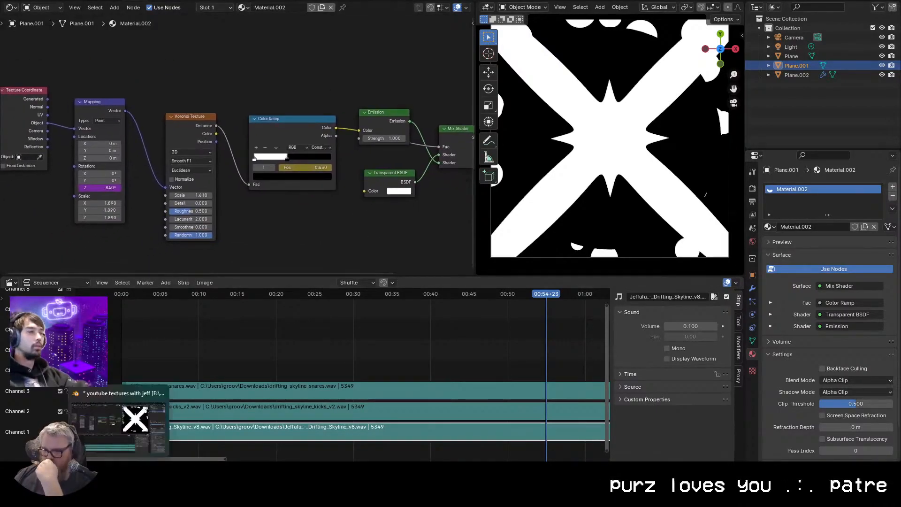
Switch to ComfyUI and set the QR-monster Apply ControlNet strength to 0.6
key(alt+Tab)
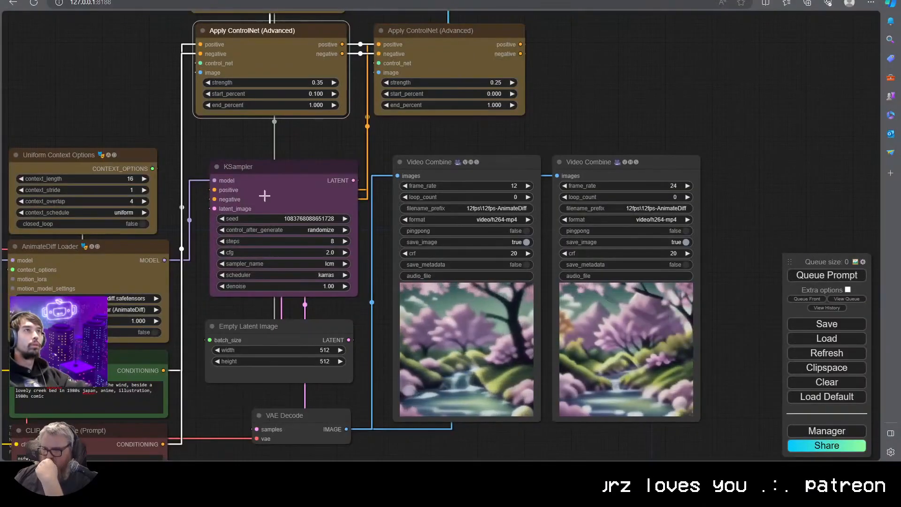
click(319, 83)
key(ctrl+a)
text(0.6)
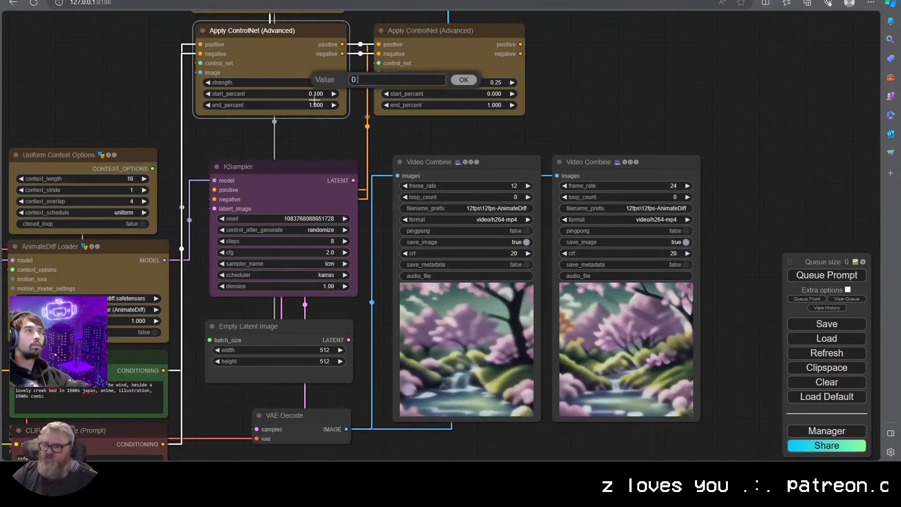
key(Return)
Set the lineart Apply ControlNet strength to 0.6, start_percent to 0.35 and end_percent to 0.8
click(486, 83)
text(.6)
click(486, 94)
text(.35)
click(484, 107)
text(.8)
Set the QR-monster Apply ControlNet start_percent to 0.4 and end_percent to 0.7, and queue the workflow
click(304, 94)
text(.4)
click(320, 107)
key(Return)
key(ctrl+Return)
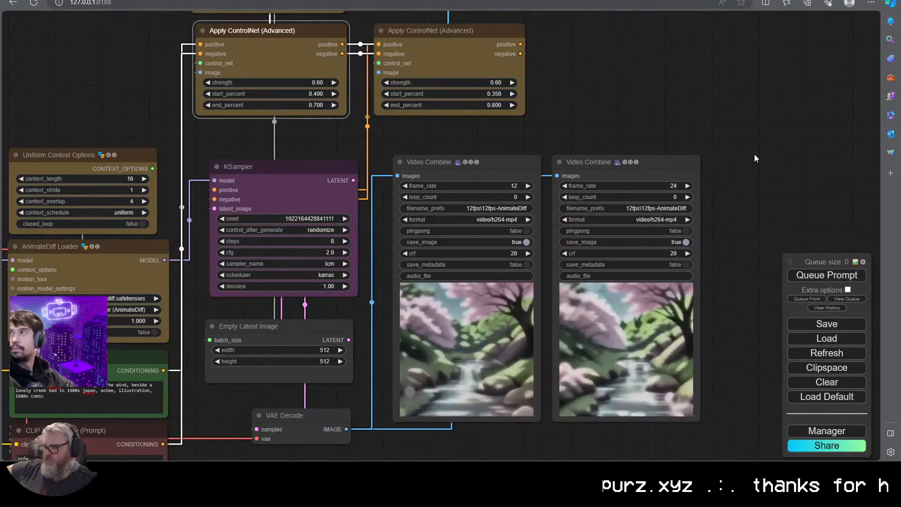
key(ctrl+Return)
Set the lineart Apply ControlNet strength to 0 and queue the workflow again
scroll(668, 354, up, 5)
scroll(668, 354, down, 5)
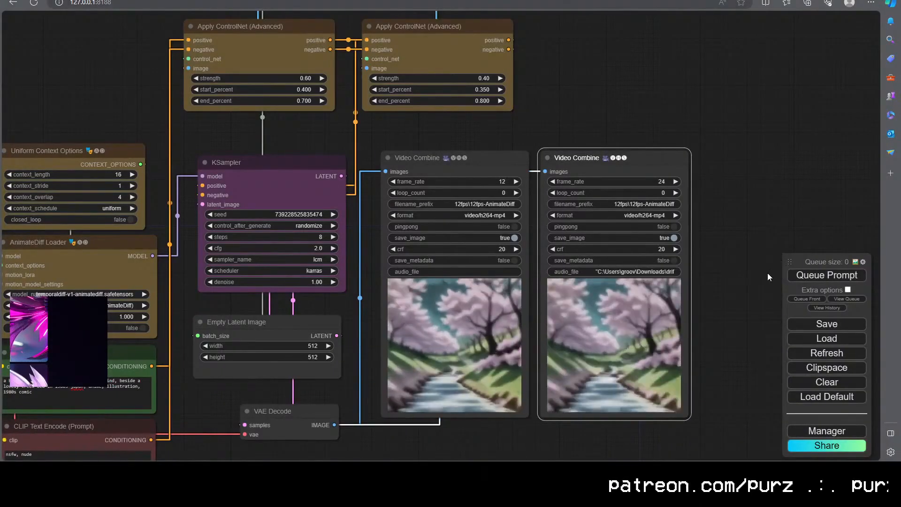
click(472, 79)
text(0)
key(Return)
key(ctrl+Return)
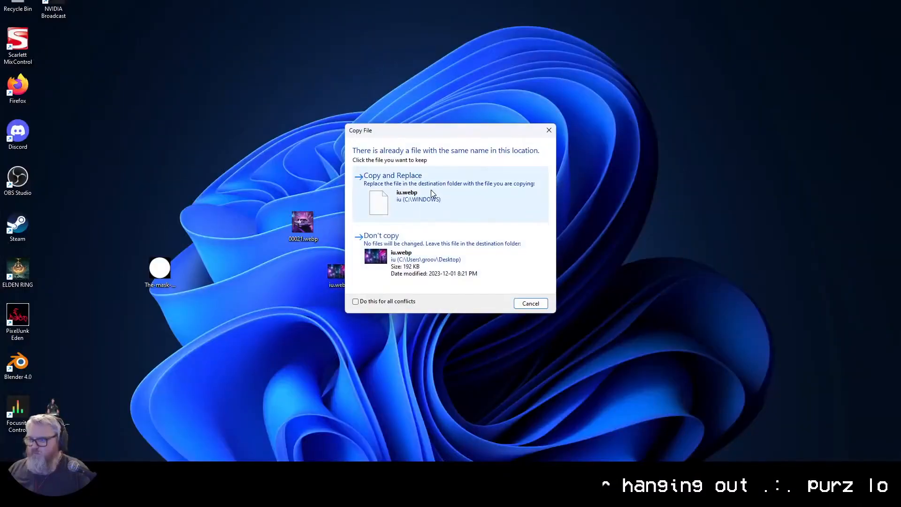
On the desktop, replace iu.webp with the file being copied and add the fox mask image below the other images
click(431, 190)
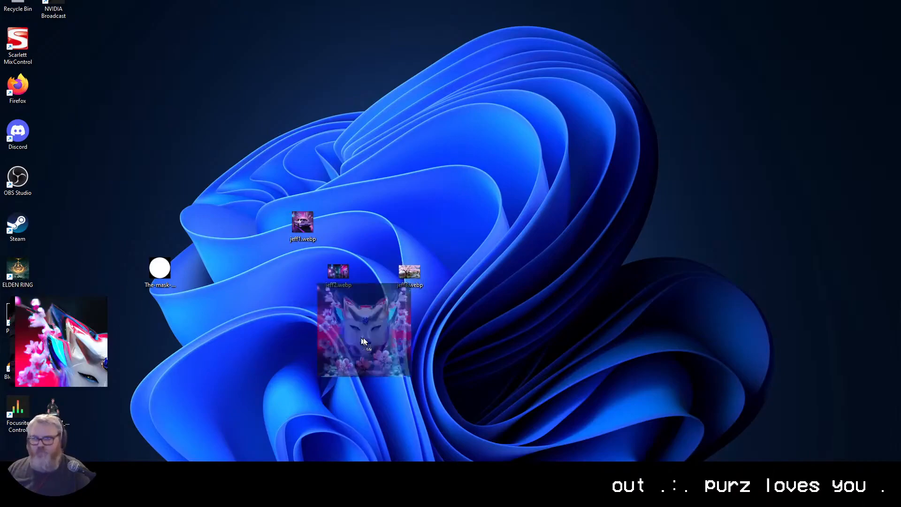
drag(363, 337, 372, 359)
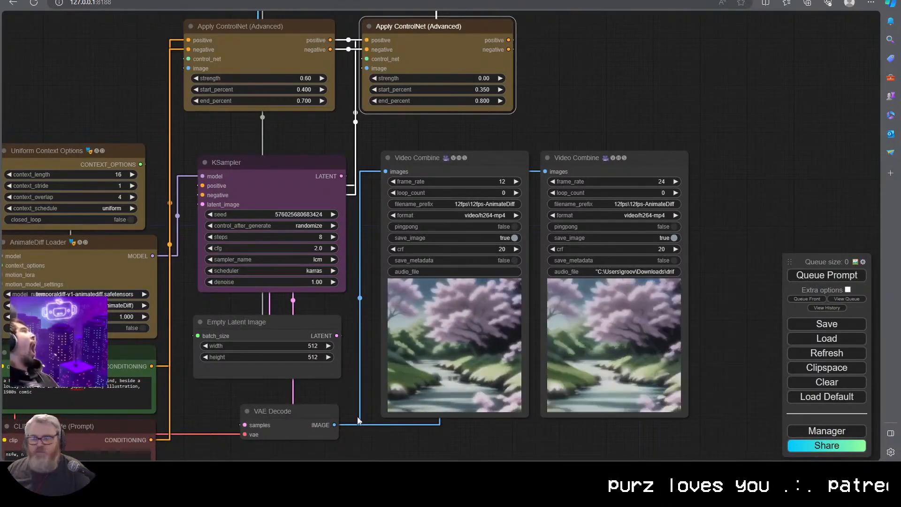
Open the C:\ai\ComfyUI_windows_portable folder, and set the 24 fps Video Combine's filename_prefix to 24fps\24fps-AnimateDiff
key(super+r)
text(C:\ai\ComfyUI_windows_portable)
key(Return)
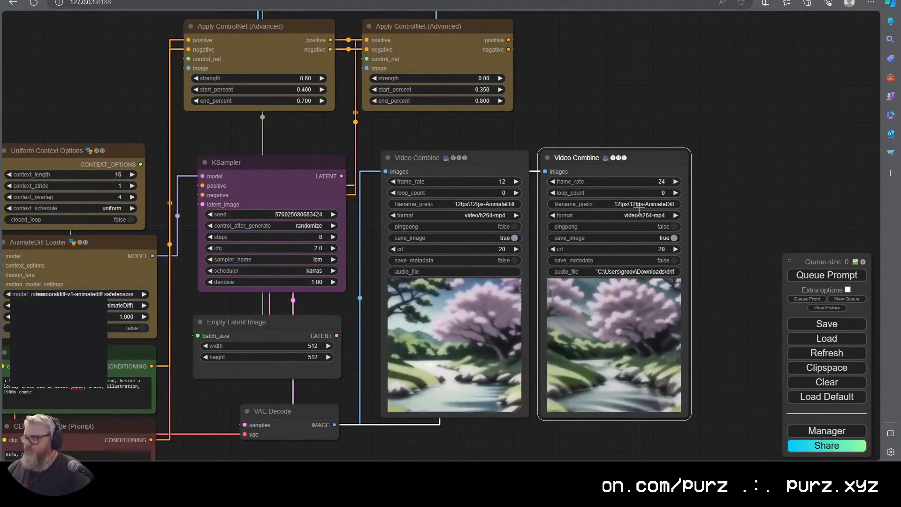
click(639, 205)
key(Return)
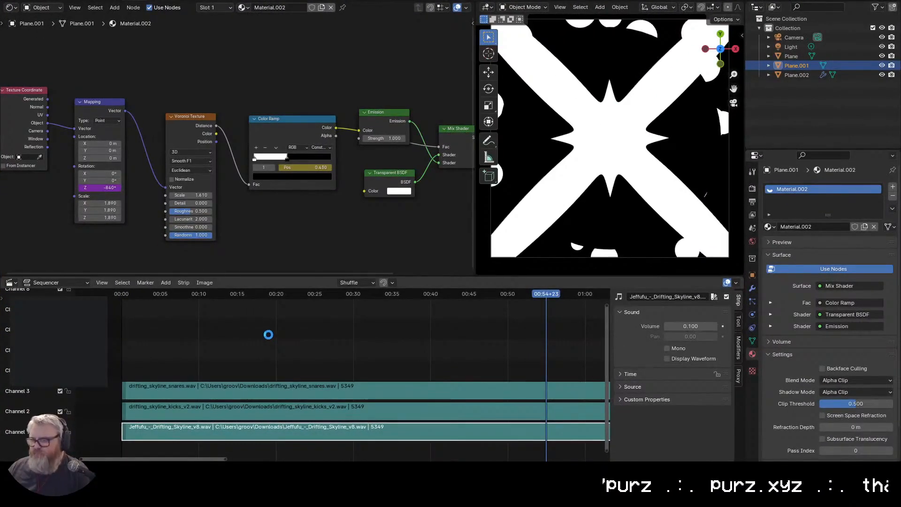
Switch to Blender, add a mesh plane and create a new material for it in the Shader Editor
key(shift+a)
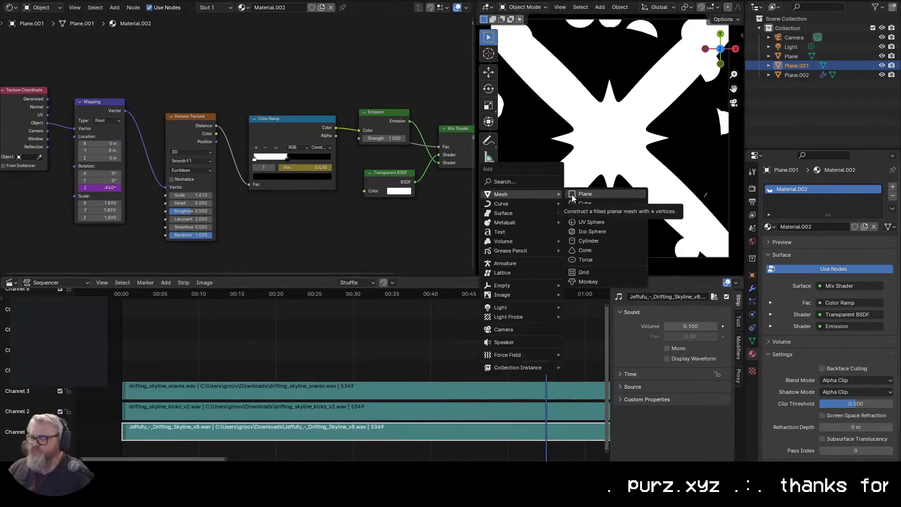
click(615, 199)
click(10, 7)
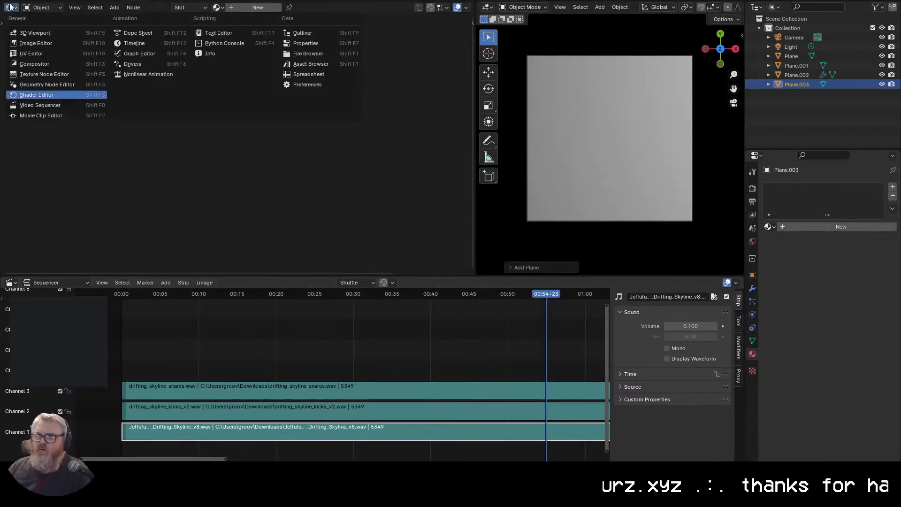
click(37, 96)
click(245, 8)
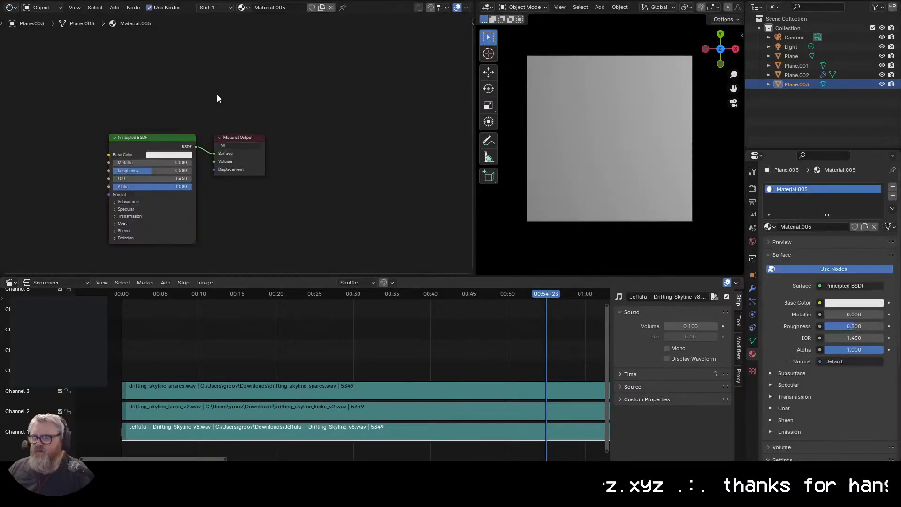
Replace the plane material's Principled BSDF with an Emission node connected to the Material Output surface
click(140, 144)
key(x)
key(shift+a)
text(em)
key(Return)
click(135, 136)
drag(186, 149, 214, 153)
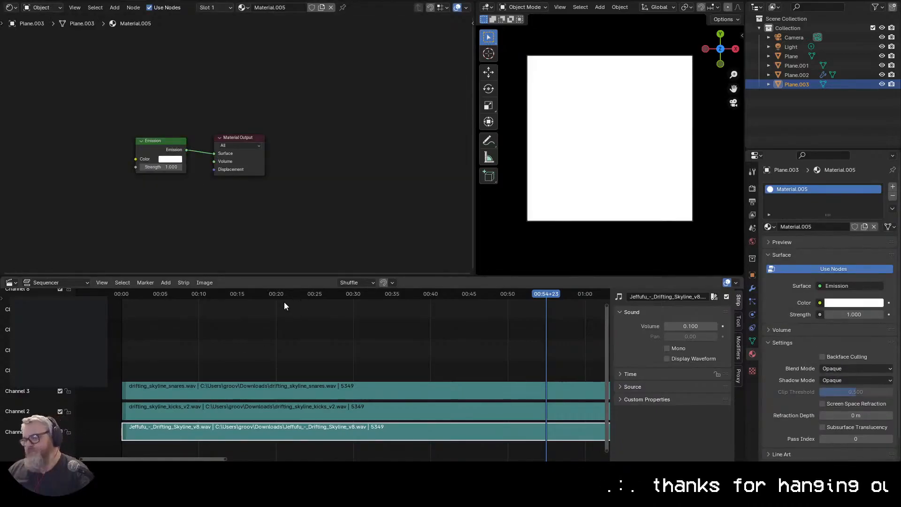
Change the Sequencer area to the Timeline and set the start frame to 1319
click(12, 283)
click(207, 314)
click(689, 284)
text(131)
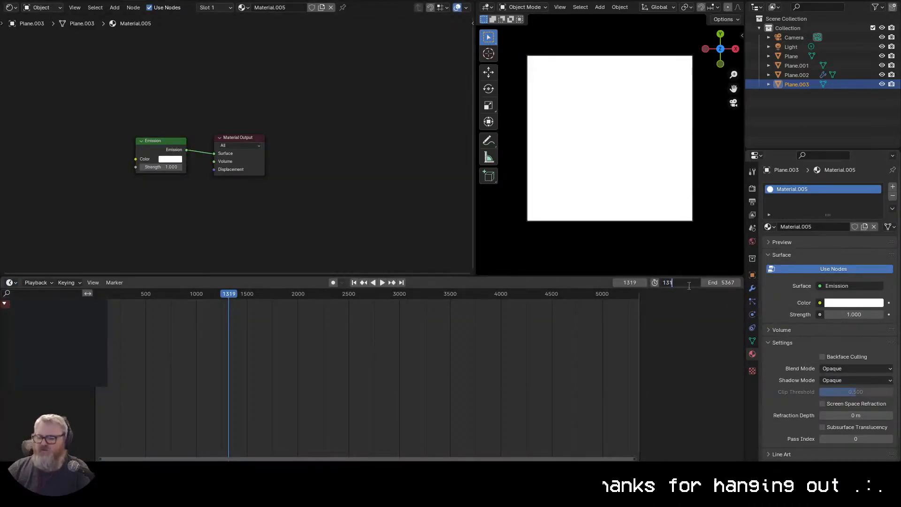
text(9)
key(Return)
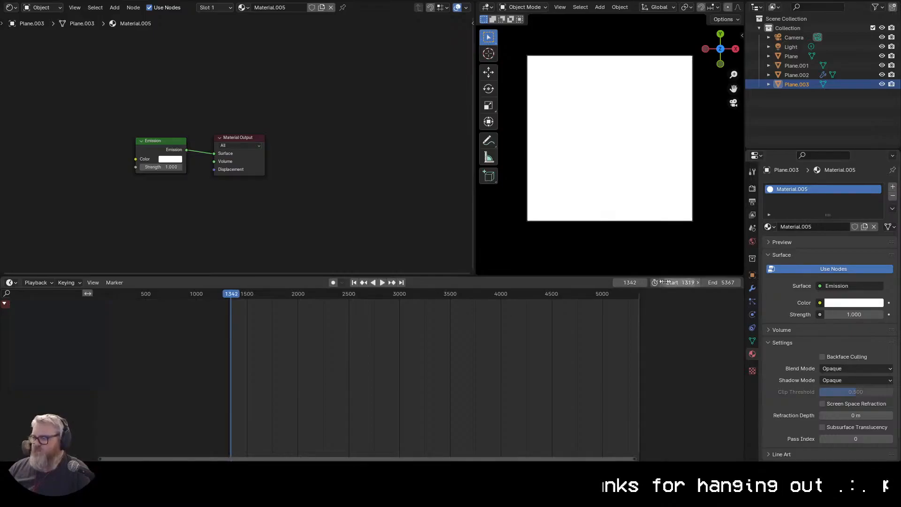
Set the start frame to 1318, enable the preview range and play the animation
key(Escape)
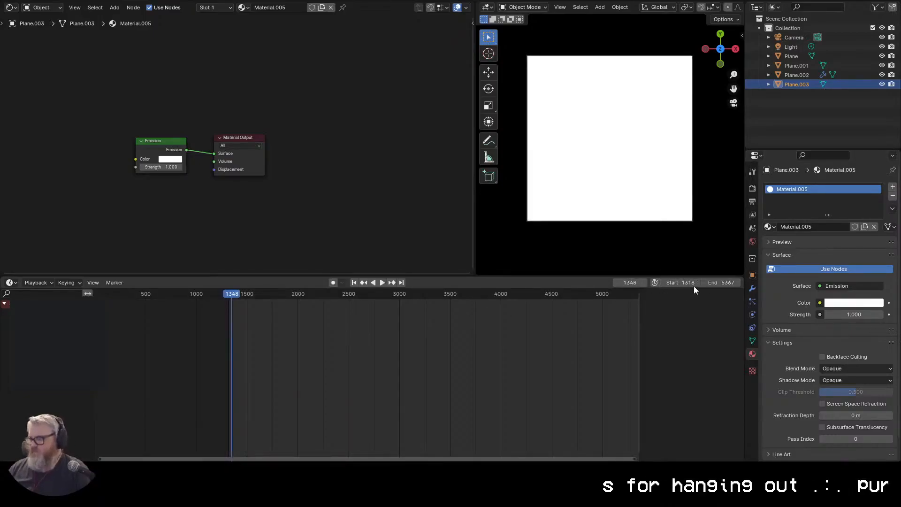
click(697, 283)
key(space)
click(662, 282)
click(662, 282)
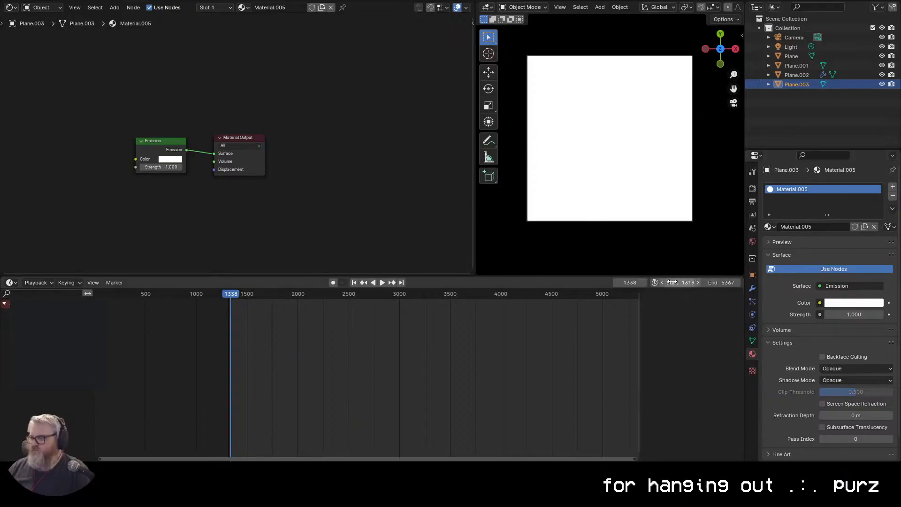
key(space)
click(698, 282)
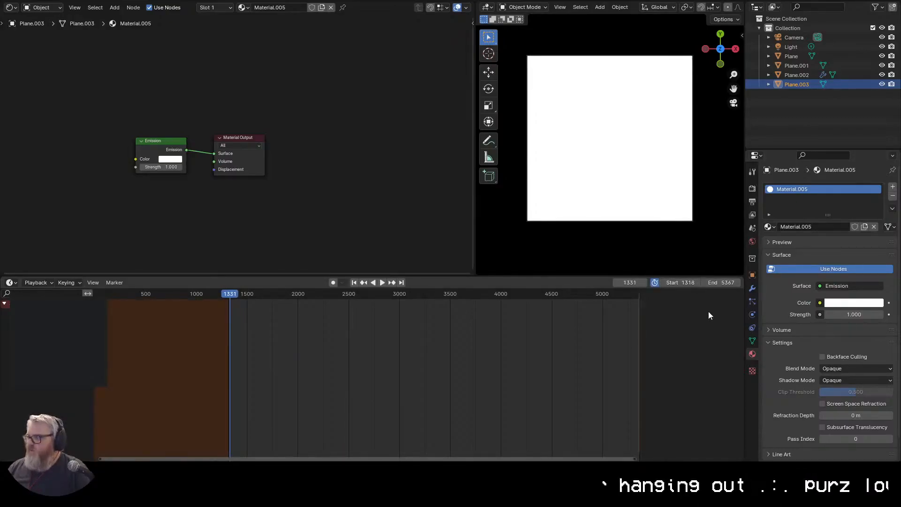
key(space)
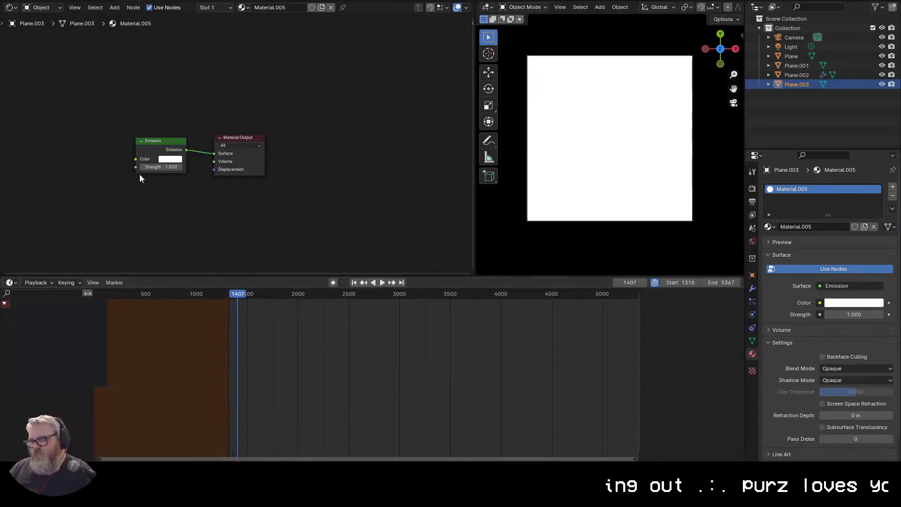
Feed the 24fps-AnimateDiff_00001.mp4 movie texture into the Emission color, enable Cyclic and Auto Refresh, and play the animation
middle_drag(183, 222, 267, 205)
key(shift+a)
key(Escape)
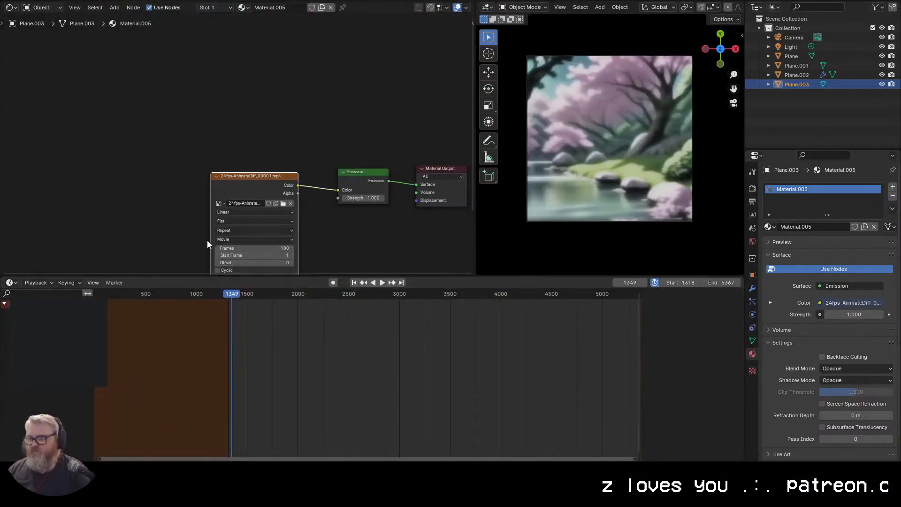
shift+scroll(225, 251, down, 4)
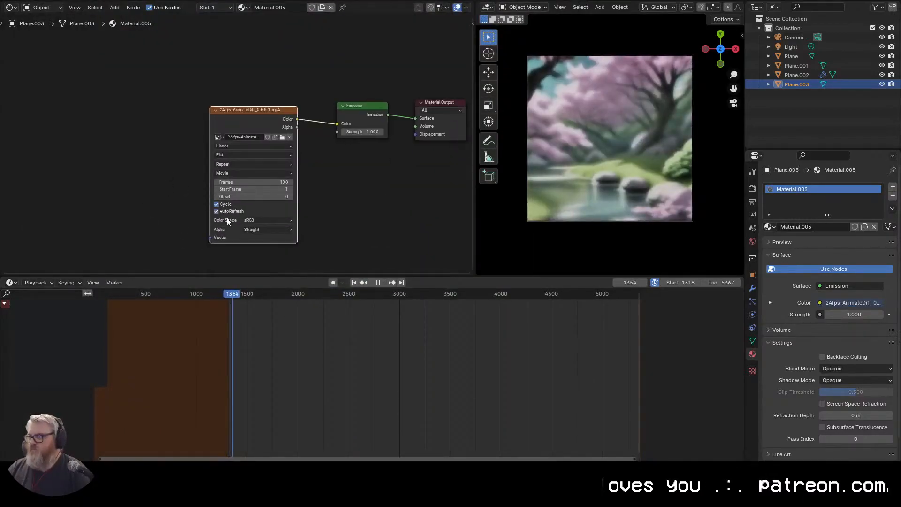
key(shift+Left)
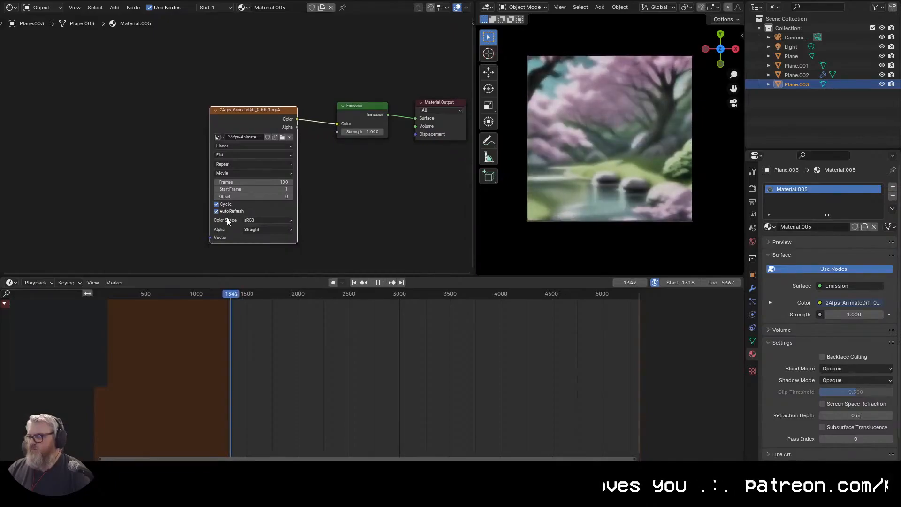
key(Escape)
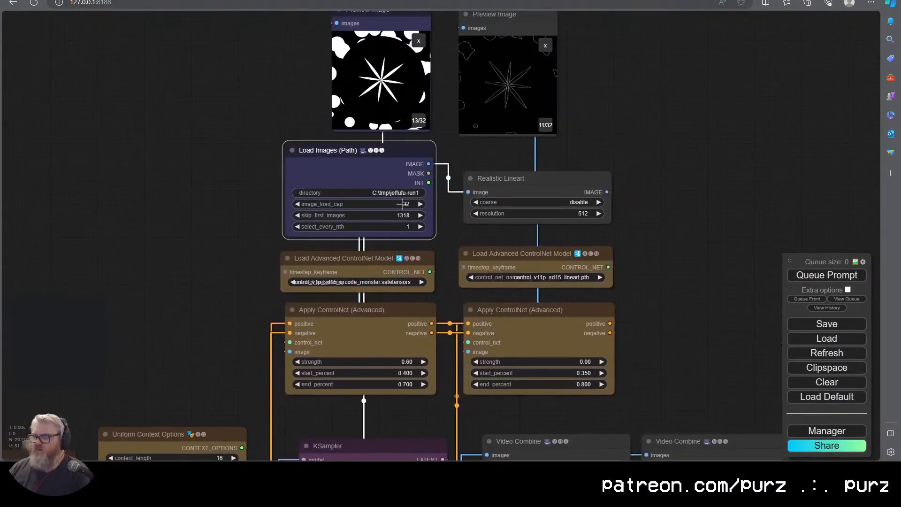
In ComfyUI, set the Load Images image_load_cap to 240 and the KSampler steps to 5, and queue the workflow
click(402, 204)
key(BackSpace)
drag(643, 322, 598, 123)
click(375, 321)
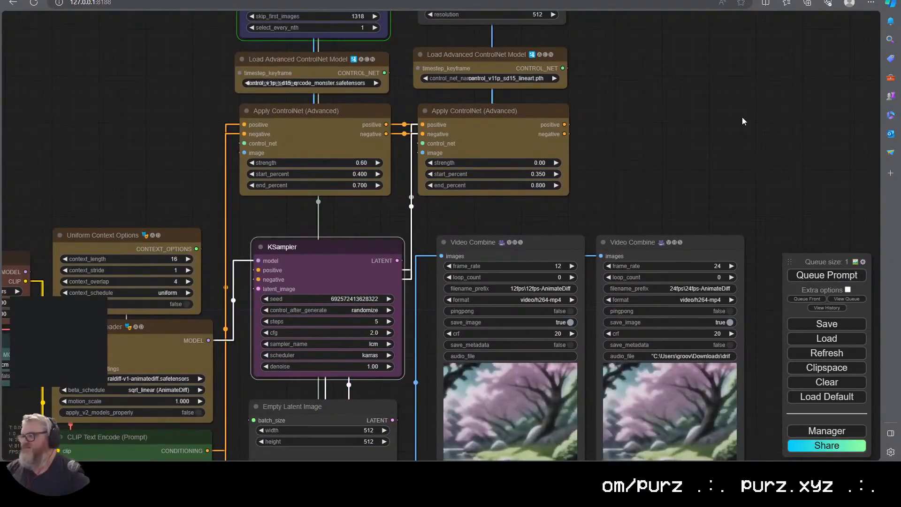
Set the QR-monster Apply ControlNet start_percent to 0.15 and end_percent to 0.85
click(288, 174)
text(0.15)
key(Return)
click(324, 185)
text(0.85)
key(Return)
drag(717, 191, 659, 117)
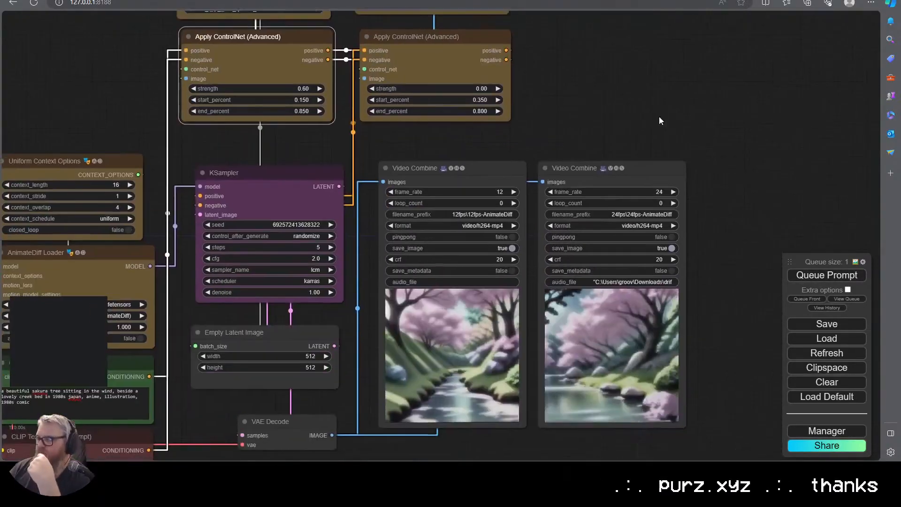
Check the progress of the queued generation in the ComfyUI command window
key(alt+Tab)
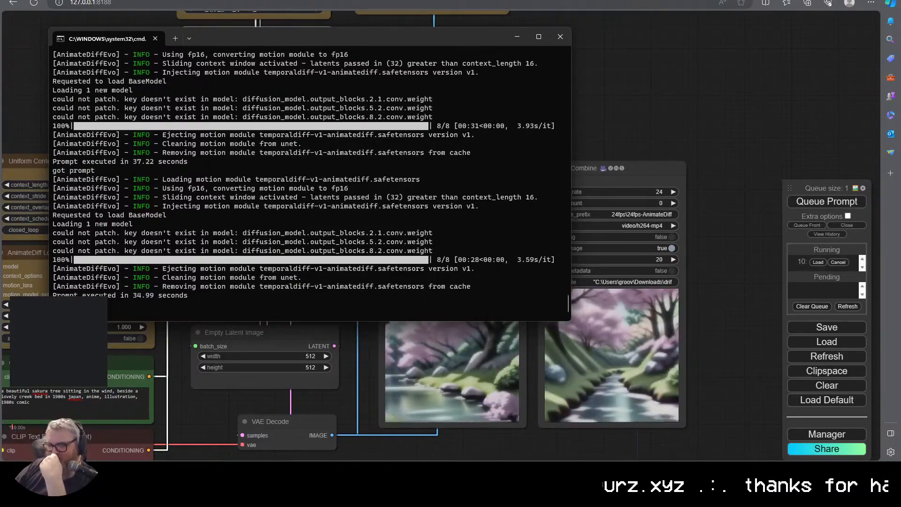
click(778, 472)
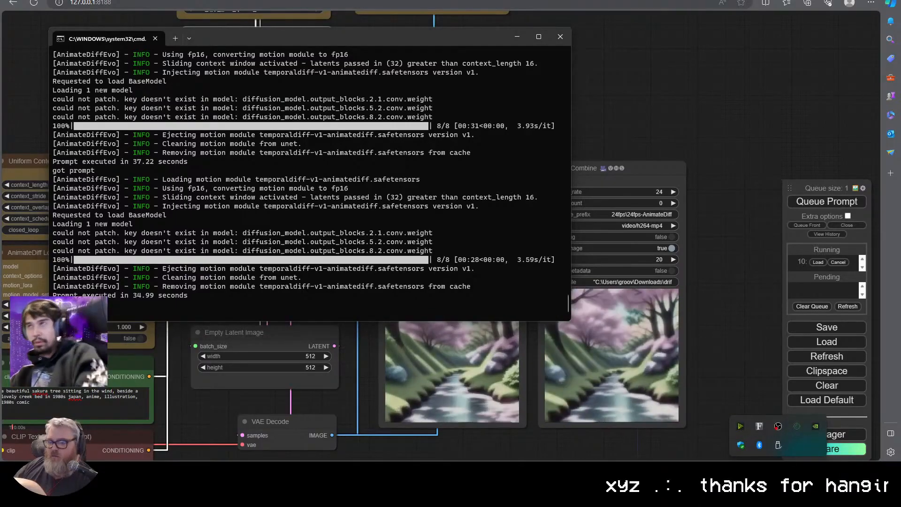
click(779, 472)
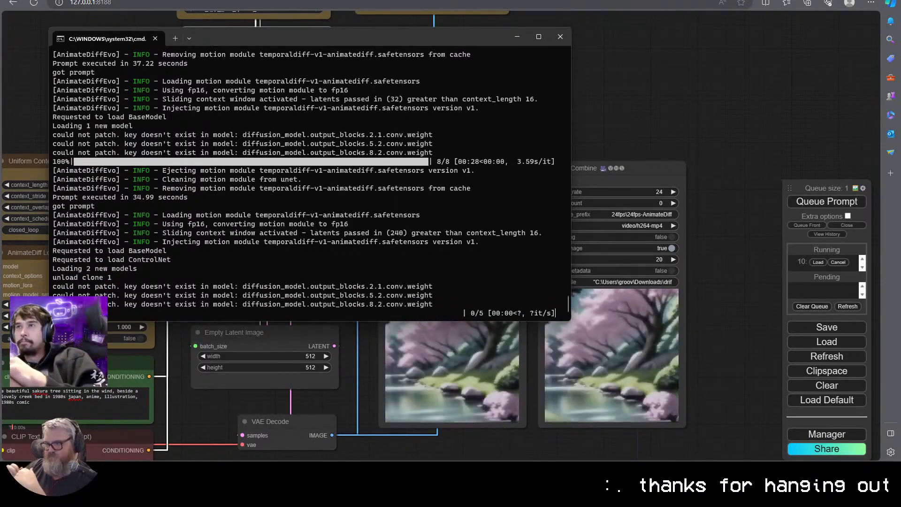
drag(323, 38, 587, 28)
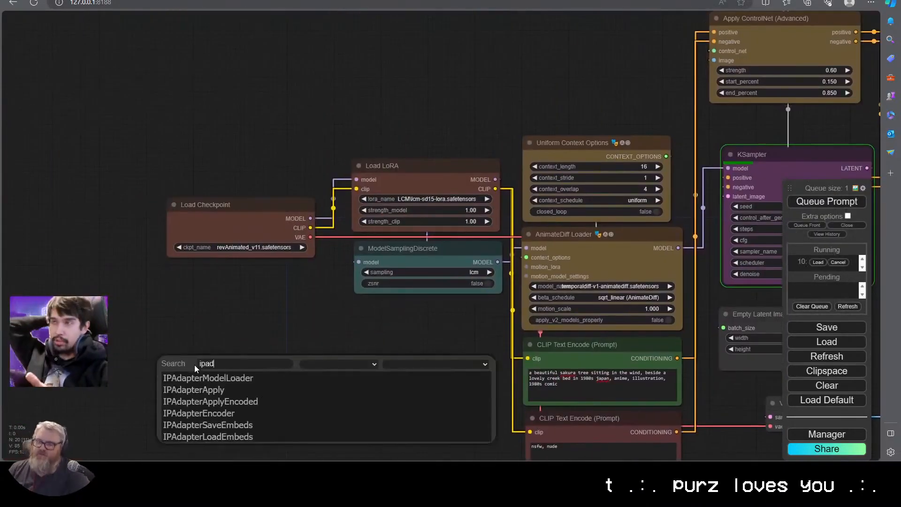
Add an Apply IPAdapter from Encoded node with model loader and encoder, and wire its model between Load LoRA and the AnimateDiff Loader
key(Down)
key(Down)
key(Return)
drag(186, 320, 109, 349)
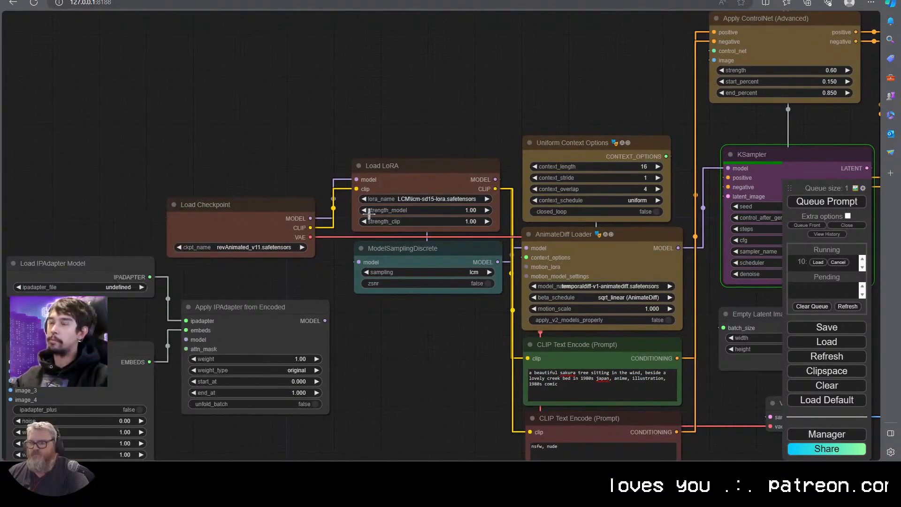
drag(495, 179, 186, 339)
drag(324, 320, 525, 248)
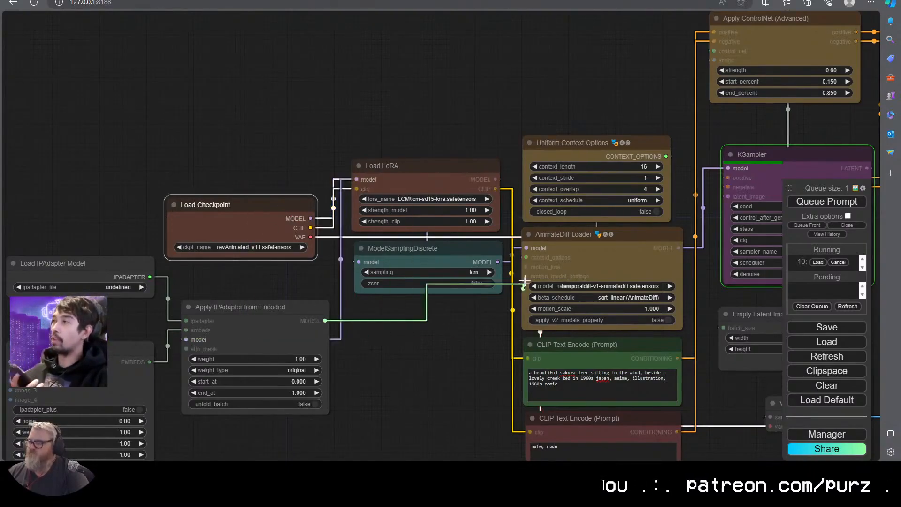
Download ip-adapter_sd15.bin from the SD1.5 model list in the ComfyUI_IPAdapter_plus installation notes on GitHub
drag(29, 368, 253, 181)
drag(224, 126, 221, 181)
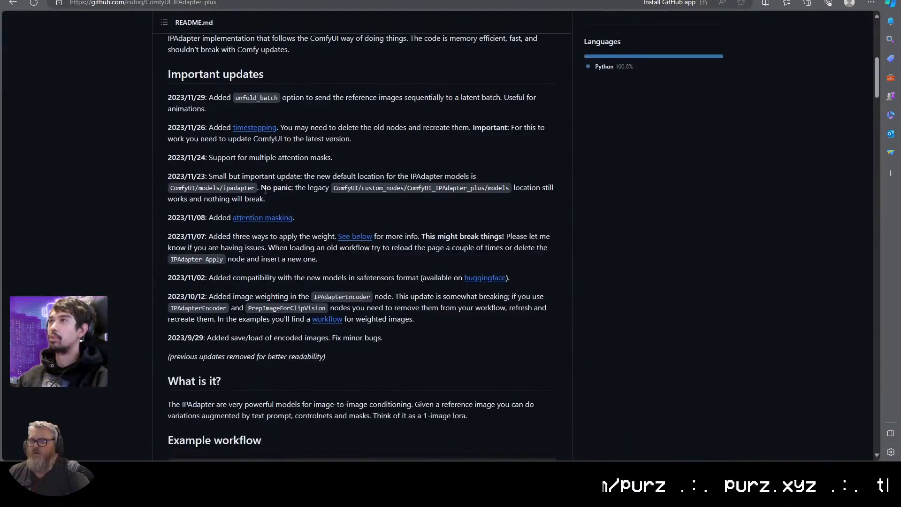
scroll(237, 253, down, 10)
scroll(230, 256, down, 3)
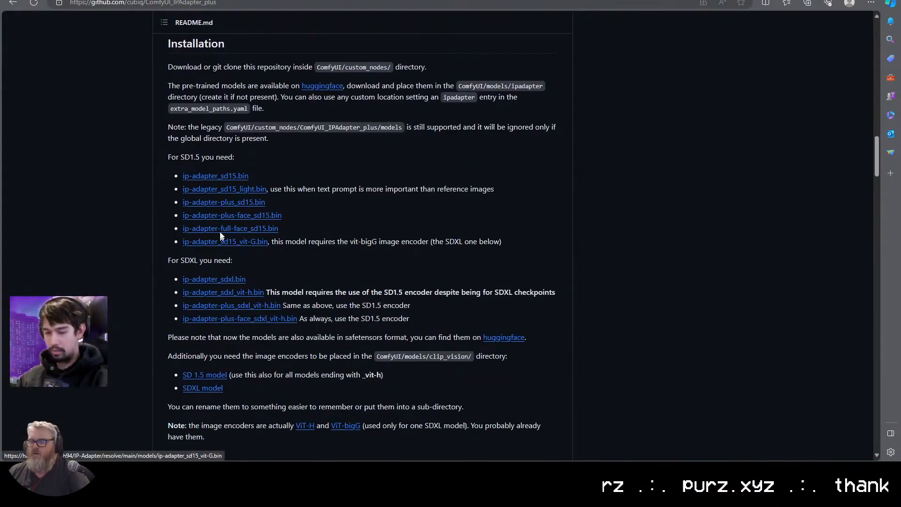
scroll(224, 255, up, 1)
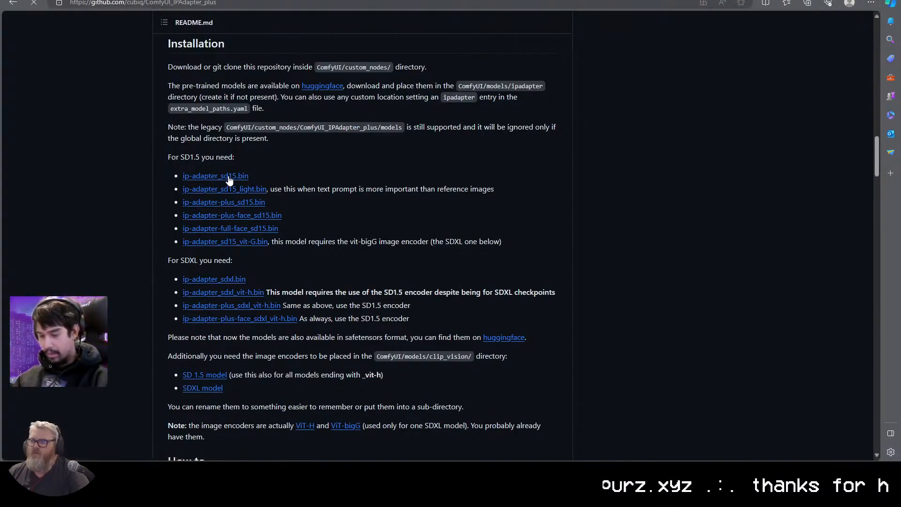
click(225, 176)
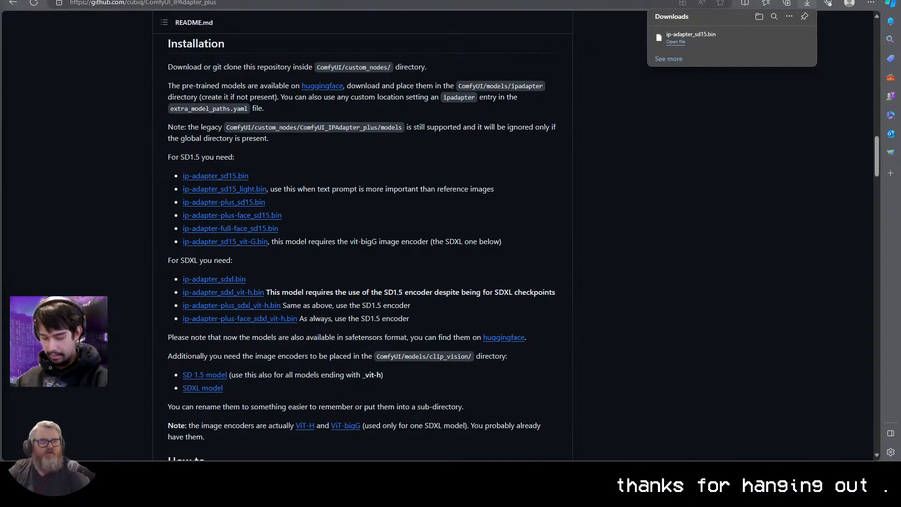
Place the downloaded ip-adapter_sd15.bin in the ComfyUI_IPAdapter_plus models folder and return to ComfyUI
key(alt+Tab)
drag(477, 115, 476, 7)
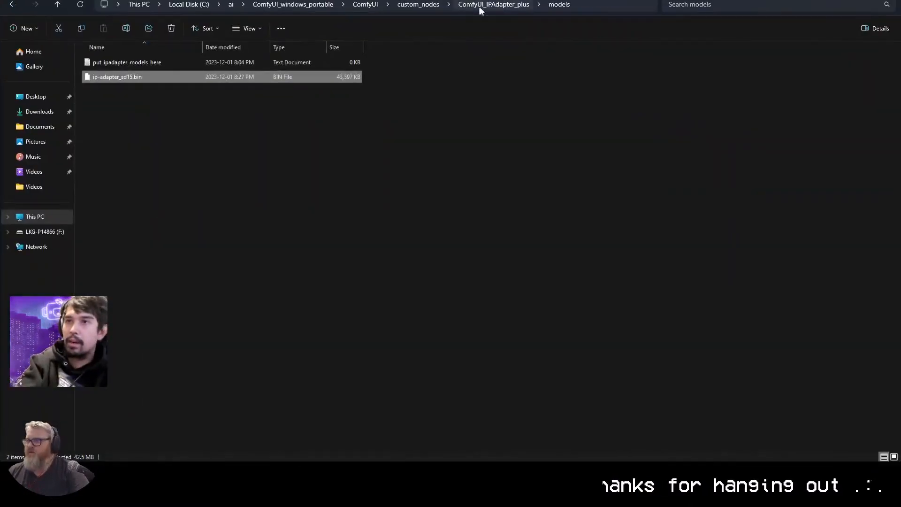
key(alt+Up)
key(alt+Tab)
Use ip-adapter_sd15.bin and clip_vision-sd15.safetensors in the IPAdapter and CLIP Vision loaders and group the IPAdapter nodes around Load Checkpoint
drag(480, 271, 388, 136)
drag(267, 334, 122, 239)
drag(399, 267, 383, 235)
drag(264, 121, 112, 347)
drag(80, 234, 225, 256)
Collect the four reference images, jeff1.webp to jeff4.webp, on the desktop
click(52, 227)
drag(52, 227, 365, 197)
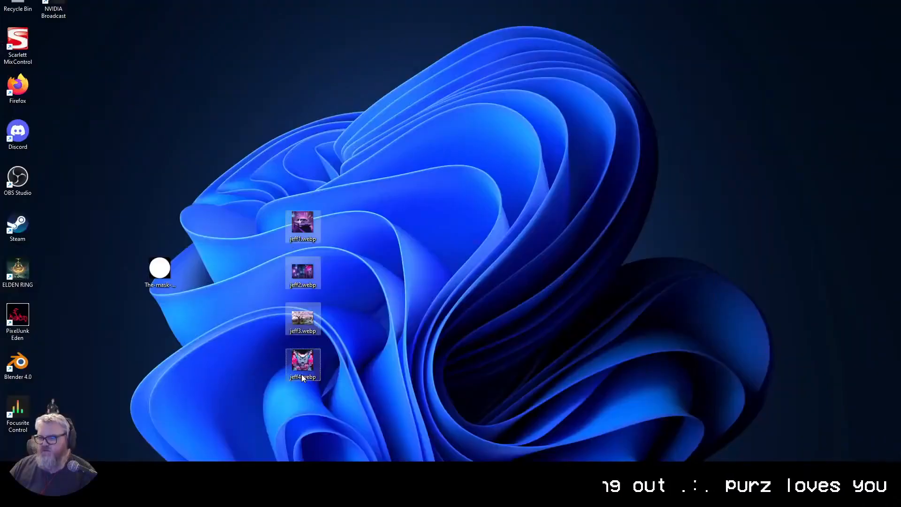
drag(159, 266, 230, 223)
Add a Load Image node and place it in the empty space ahead of the IPAdapter nodes
double_click(255, 204)
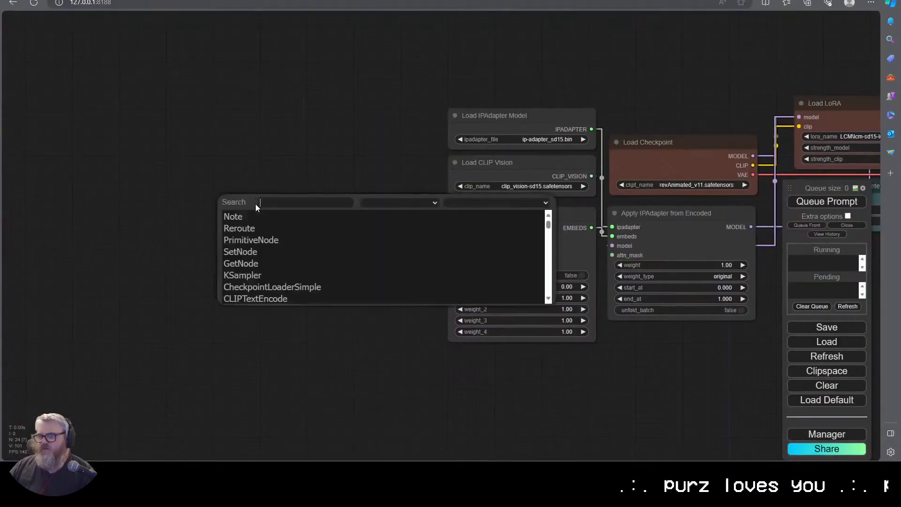
text(load)
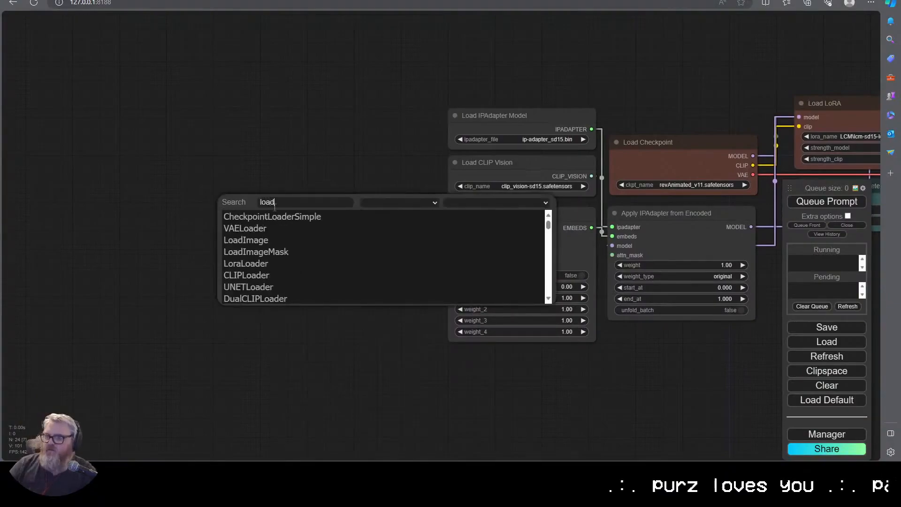
click(279, 240)
drag(302, 203, 169, 93)
Duplicate the Load Image node three times and stack the copies beneath the original
key(ctrl+c)
key(ctrl+v)
drag(313, 161, 219, 278)
drag(289, 348, 362, 135)
key(ctrl+v)
drag(433, 142, 272, 241)
drag(387, 246, 294, 317)
key(ctrl+v)
scroll(466, 267, down, 5)
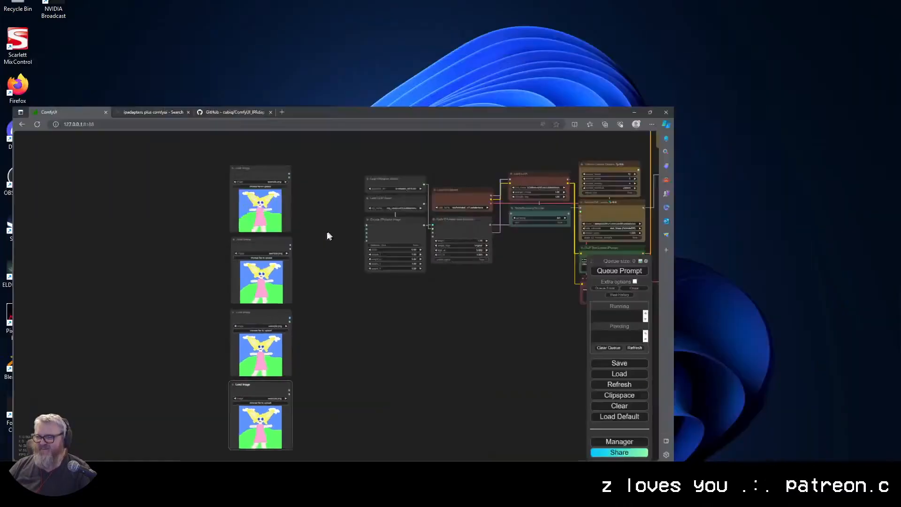
Load jeff1.webp, jeff2.webp, jeff3.webp and jeff4.webp from the desktop into the four Load Image nodes
key(super+d)
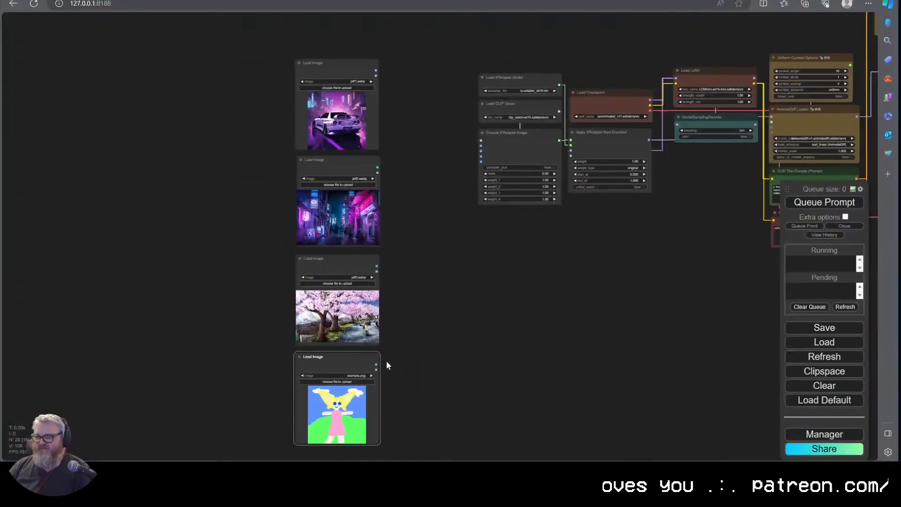
scroll(356, 352, up, 3)
scroll(328, 342, up, 3)
drag(180, 30, 162, 34)
Search the custom nodes manager for "prep" and the web for "prepforclipvision", and read the clip_vision setup discussion
text(prep)
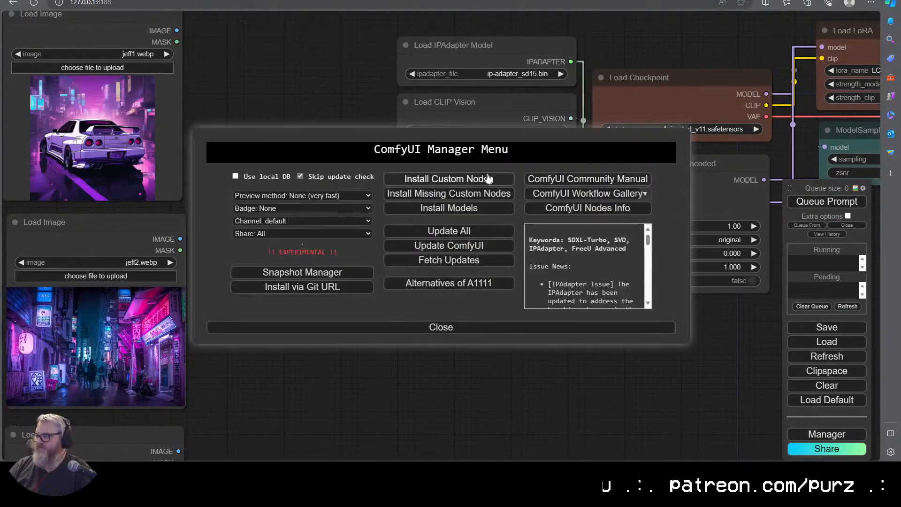
click(488, 178)
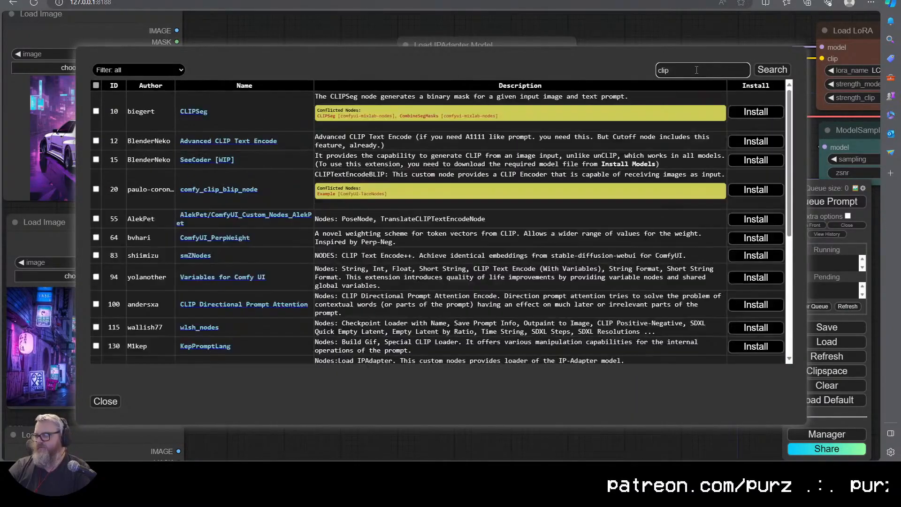
double_click(697, 70)
text(prep)
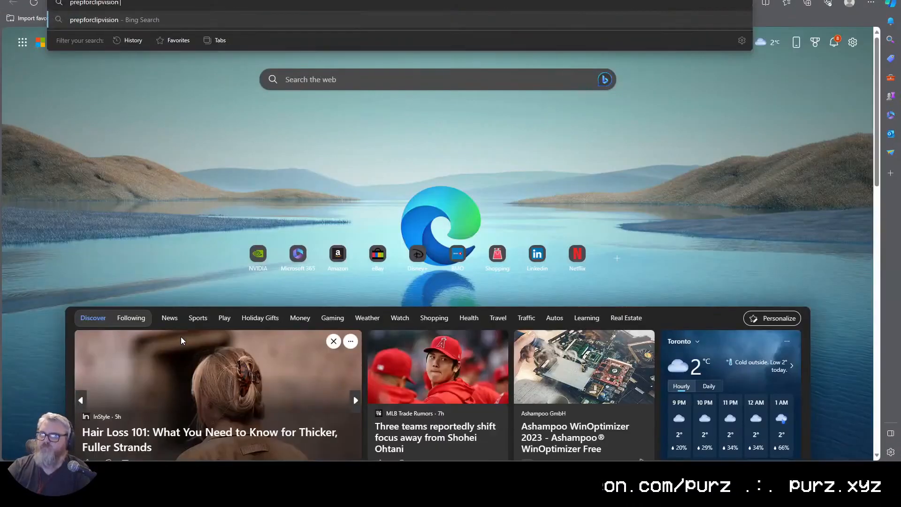
key(Return)
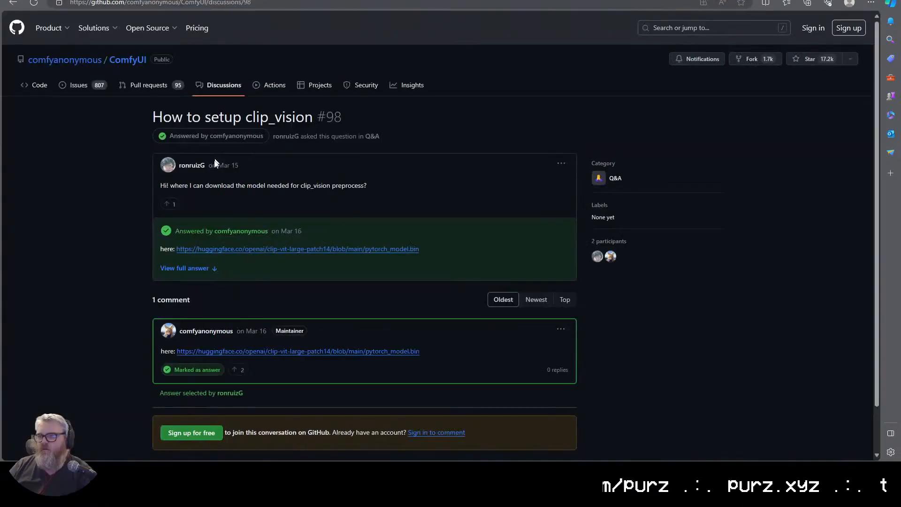
scroll(216, 162, down, 2)
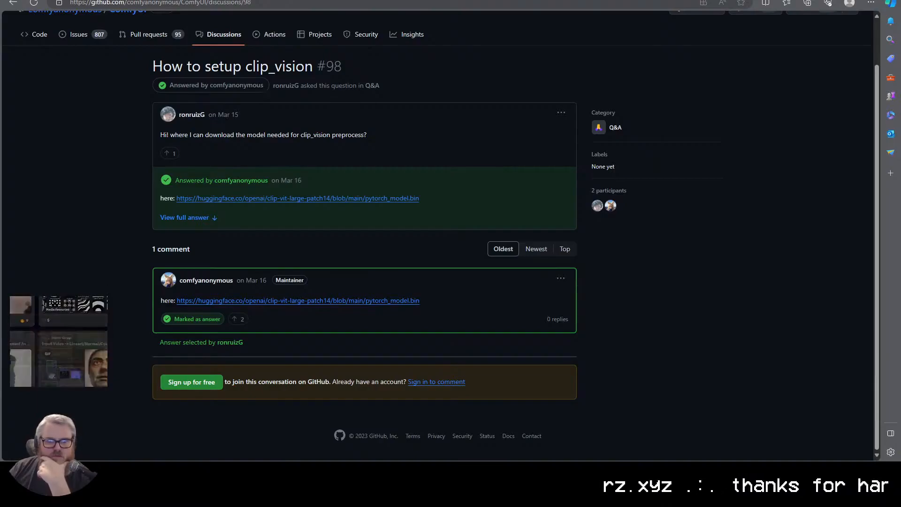
Examine the IPAdapters group in the Human Masking background replacement workflow image to find its image preparation node
key(alt+Tab)
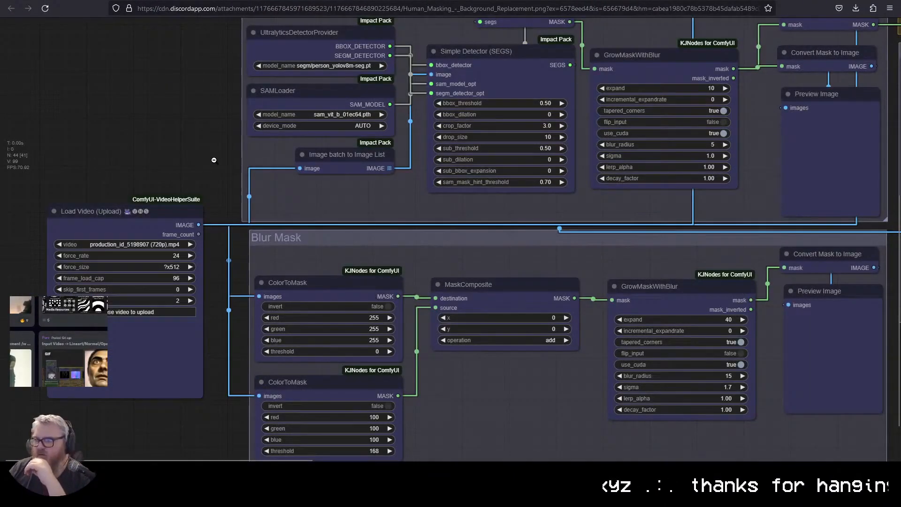
click(214, 160)
click(232, 213)
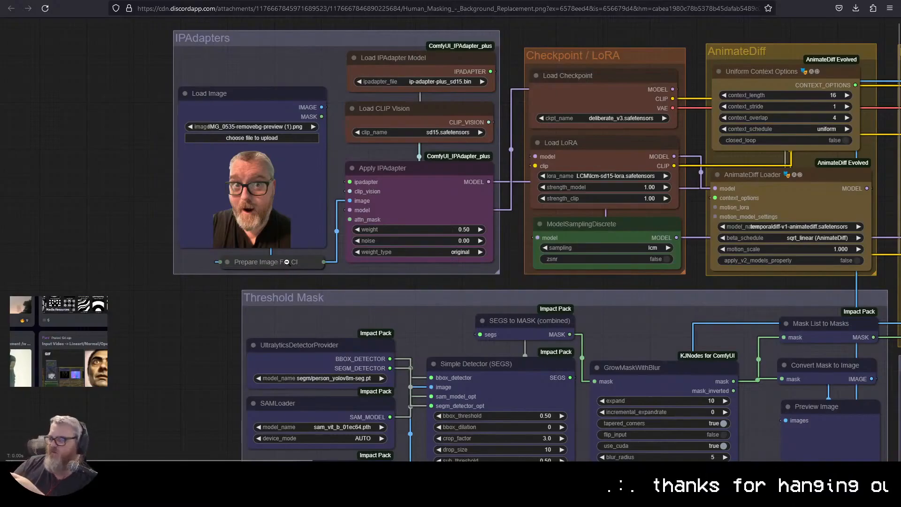
click(287, 262)
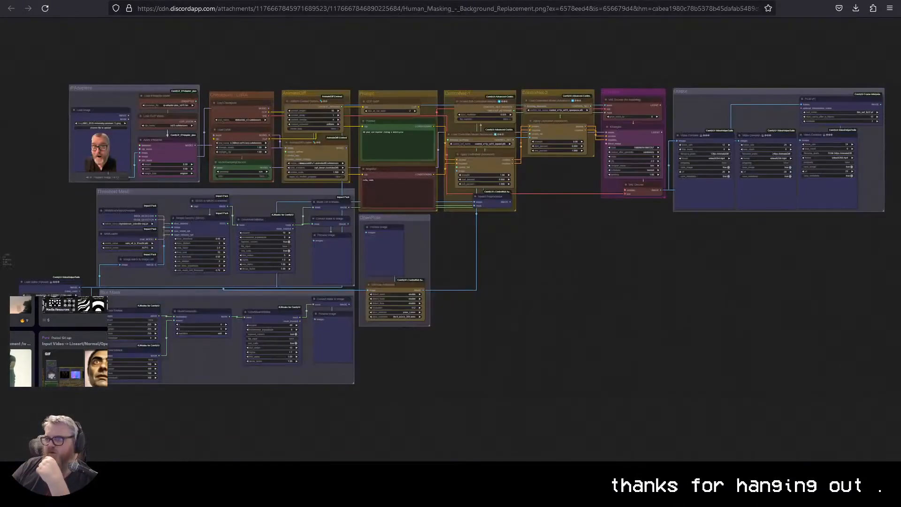
key(ctrl+Tab)
key(ctrl+shift+Tab)
key(alt+Tab)
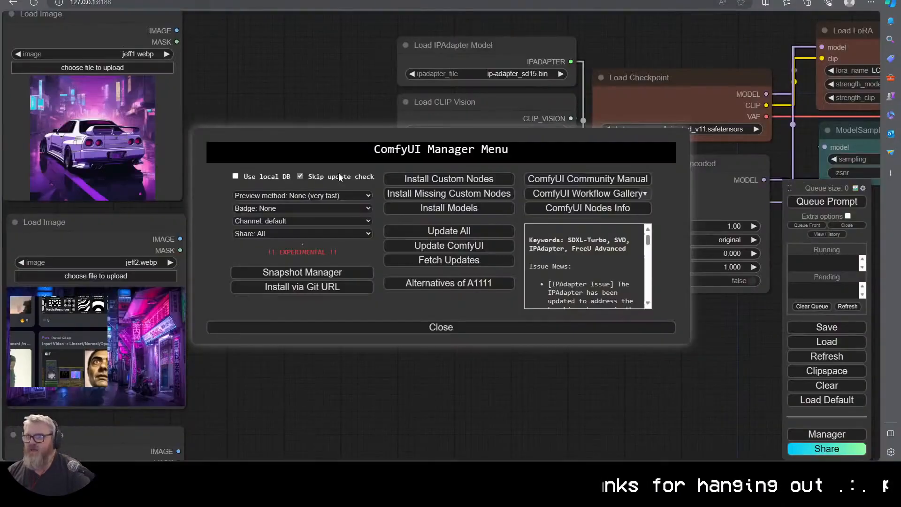
Add Prepare Image For Clip Vision nodes for jeff1.webp and jeff2.webp and wire each Load Image output into its own node
click(323, 324)
double_click(316, 301)
text(prepim)
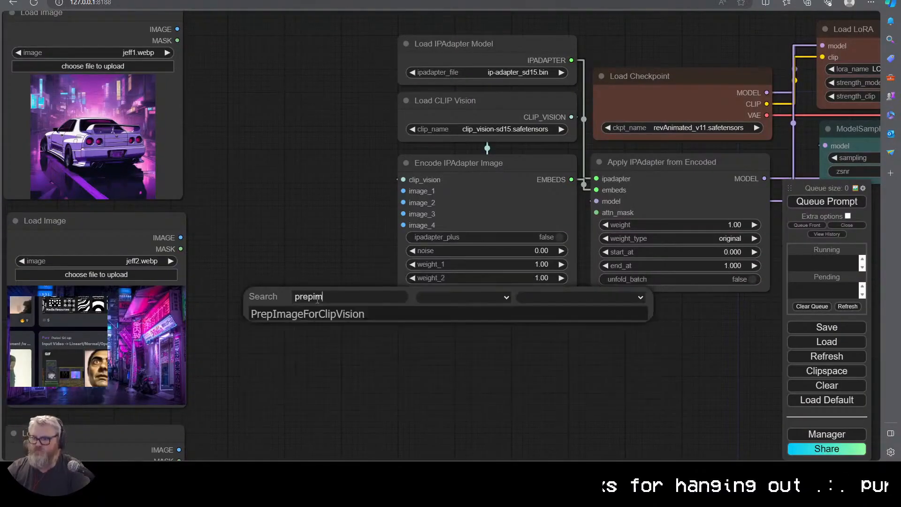
click(308, 314)
drag(222, 81, 293, 193)
drag(195, 233, 242, 233)
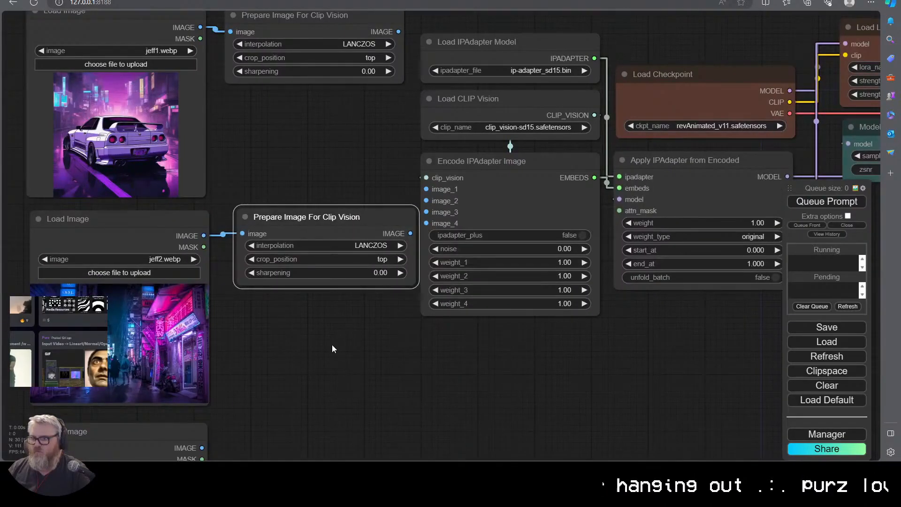
Paste two more Prepare Image For Clip Vision nodes and wire the jeff3.webp and jeff4.webp images into them
drag(332, 345, 311, 228)
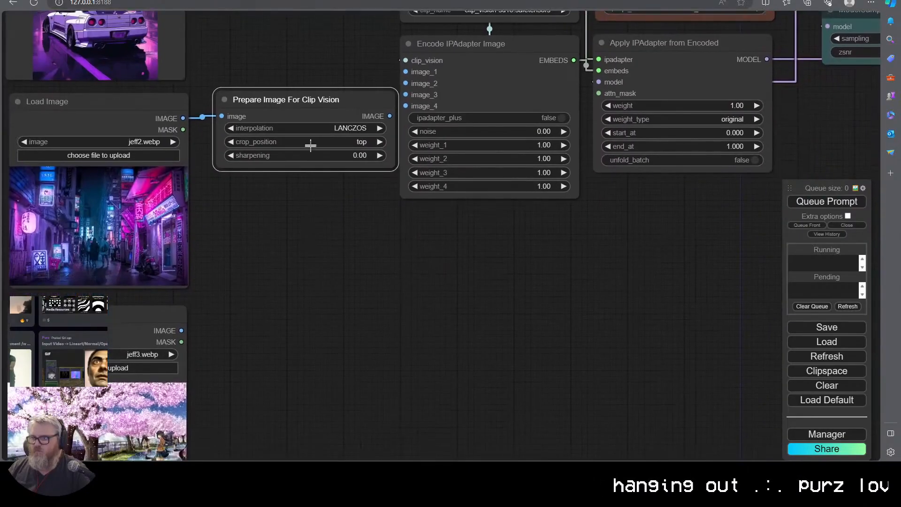
key(ctrl+v)
drag(385, 151, 284, 329)
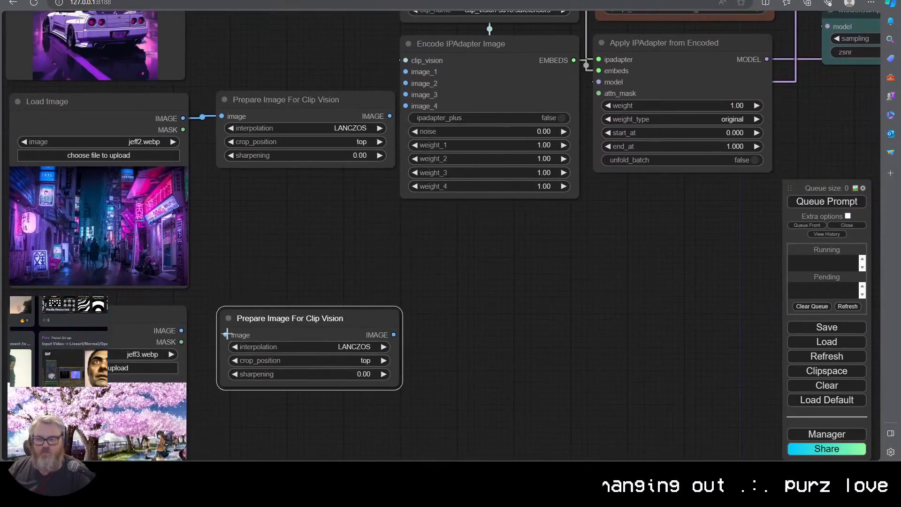
drag(181, 330, 225, 334)
drag(324, 419, 300, 172)
key(ctrl+v)
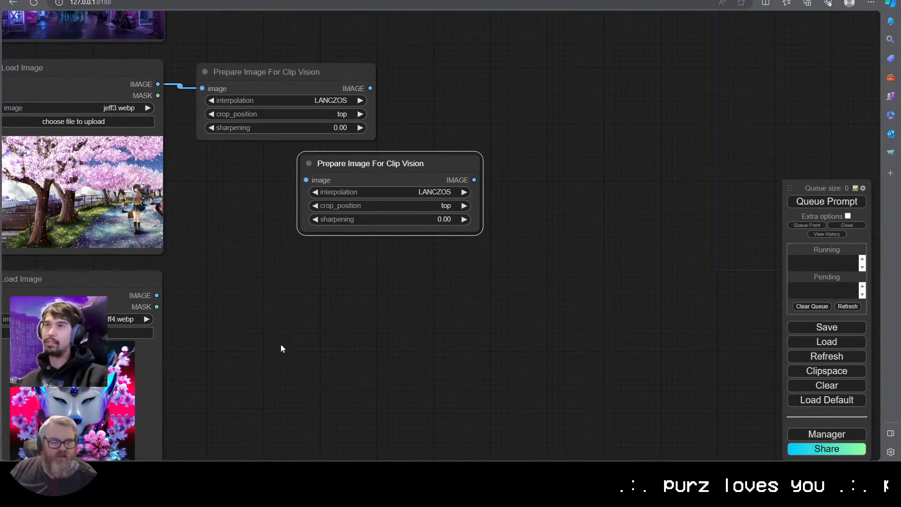
drag(411, 182, 330, 312)
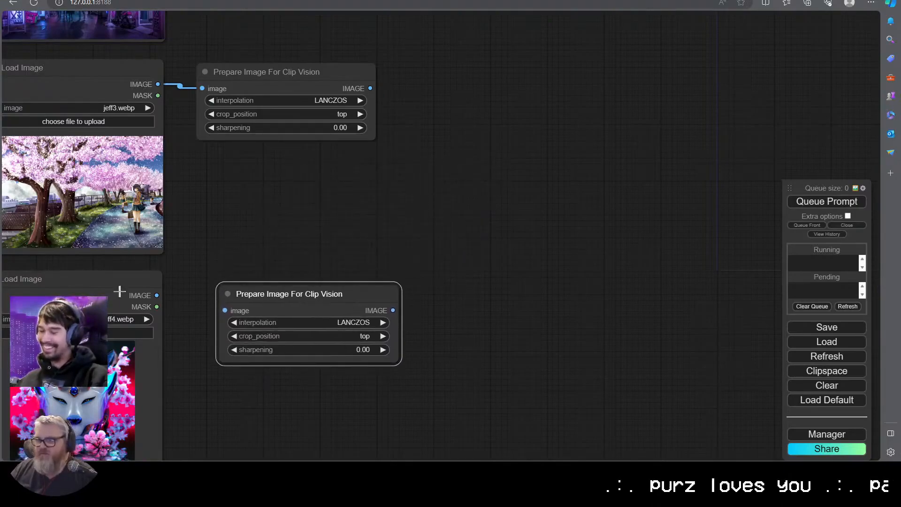
Move the image nodes away from the encoder and set crop_position to center on all Prepare Image For Clip Vision nodes
scroll(342, 186, down, 10)
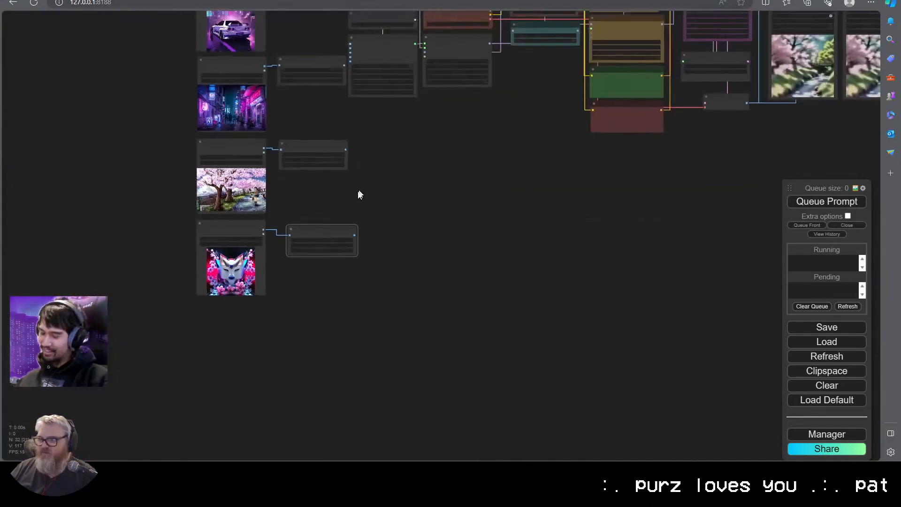
scroll(280, 343, up, 5)
scroll(321, 338, down, 6)
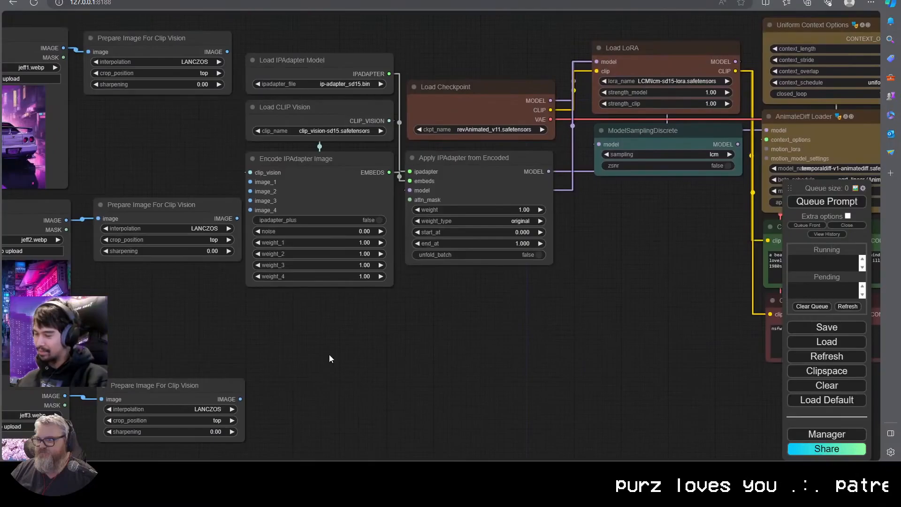
scroll(328, 348, up, 2)
drag(372, 342, 331, 316)
scroll(332, 316, up, 3)
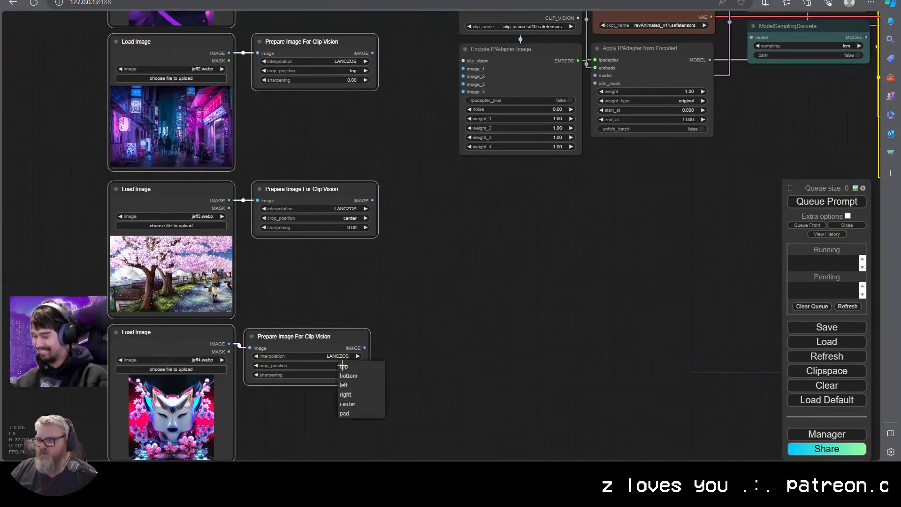
drag(364, 170, 350, 252)
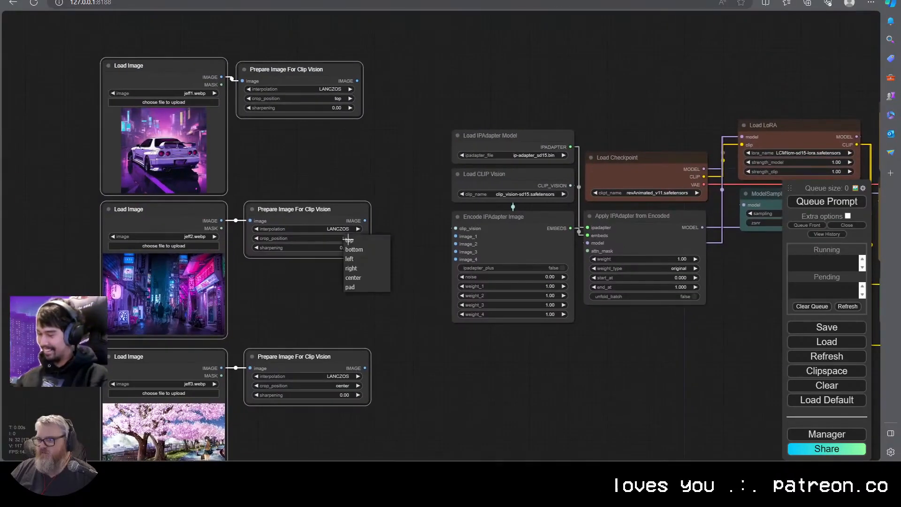
Connect the four Prepare Image For Clip Vision outputs to image_1 through image_4 of Encode IPAdapter Image
drag(357, 81, 455, 236)
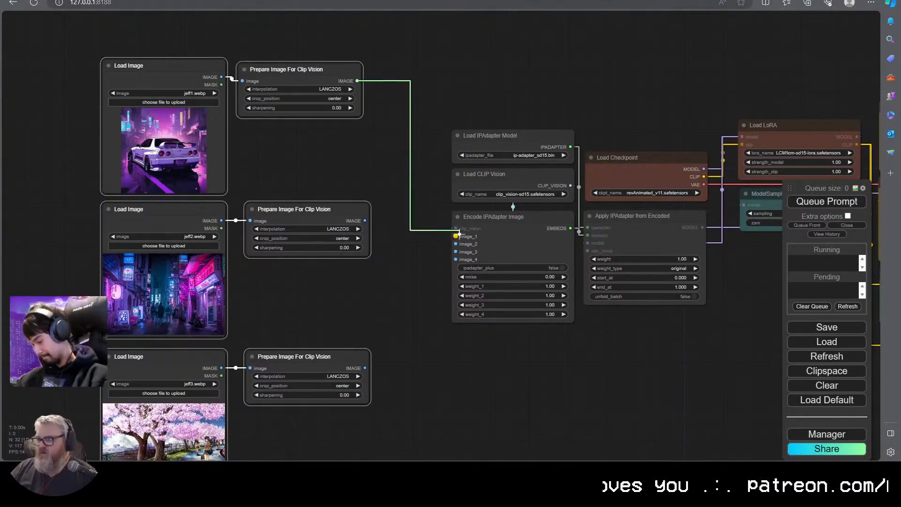
drag(364, 221, 456, 244)
drag(364, 368, 455, 252)
drag(394, 468, 357, 313)
Collapse the four Prepare Image For Clip Vision nodes
click(207, 348)
click(214, 201)
click(222, 65)
drag(234, 90, 238, 242)
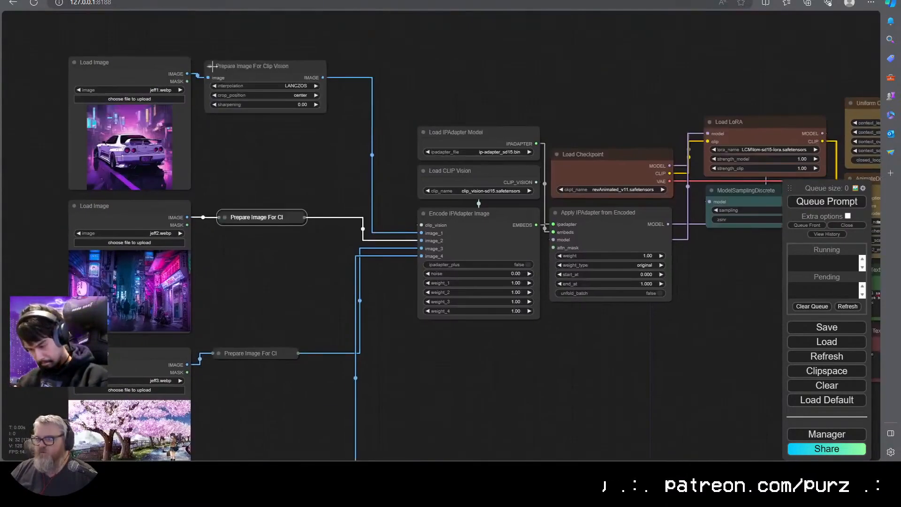
click(210, 66)
Stack the collapsed Prepare Image For Clip Vision nodes next to the Encode IPAdapter Image node and tidy their spacing
drag(243, 65, 338, 196)
drag(300, 218, 390, 215)
drag(263, 353, 357, 232)
drag(282, 422, 281, 263)
drag(230, 346, 338, 92)
drag(356, 131, 272, 136)
scroll(296, 261, up, 4)
drag(309, 217, 306, 241)
click(307, 275)
drag(312, 169, 309, 240)
Inspect the settings and video previews of the two Video Combine nodes
scroll(305, 201, down, 3)
drag(112, 110, 432, 216)
scroll(408, 235, down, 2)
drag(387, 255, 258, 331)
scroll(258, 332, up, 3)
drag(408, 252, 311, 267)
scroll(269, 367, down, 5)
scroll(360, 446, up, 6)
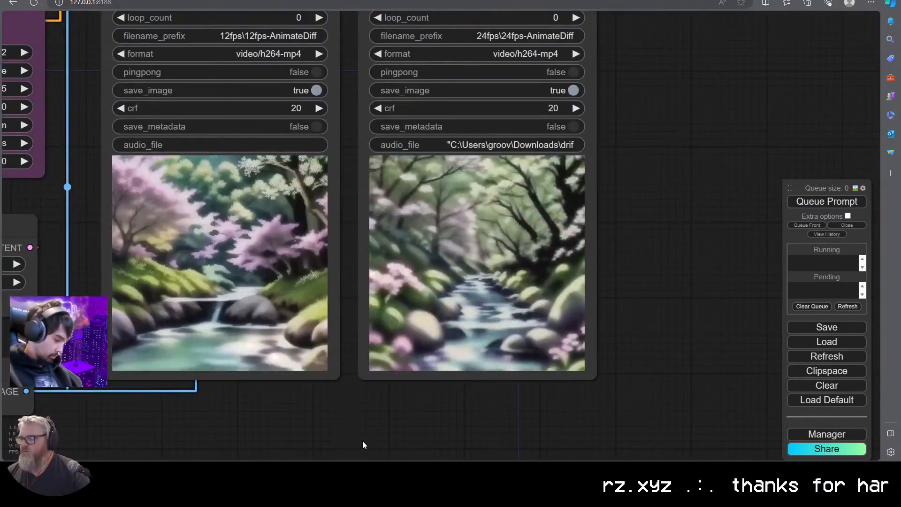
Set the strength of the QR-monster Apply ControlNet node to 1
scroll(357, 431, down, 5)
drag(351, 424, 494, 427)
click(287, 98)
key(BackSpace)
key(BackSpace)
key(BackSpace)
key(BackSpace)
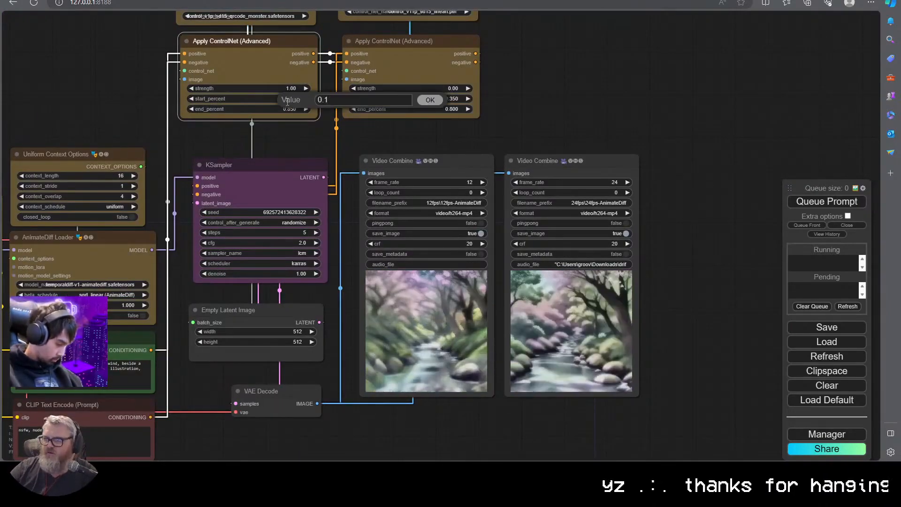
text(1)
key(Return)
Set the QR-monster Apply ControlNet start_percent to 0 and end_percent to 1
click(279, 99)
key(BackSpace)
text(0)
key(Return)
click(296, 109)
key(BackSpace)
key(BackSpace)
key(BackSpace)
key(BackSpace)
key(BackSpace)
text(1)
key(Return)
Open the context_length value of the Uniform Context Options node for editing
scroll(292, 126, down, 2)
scroll(387, 283, up, 1)
drag(388, 282, 584, 295)
scroll(578, 165, down, 2)
scroll(578, 165, up, 2)
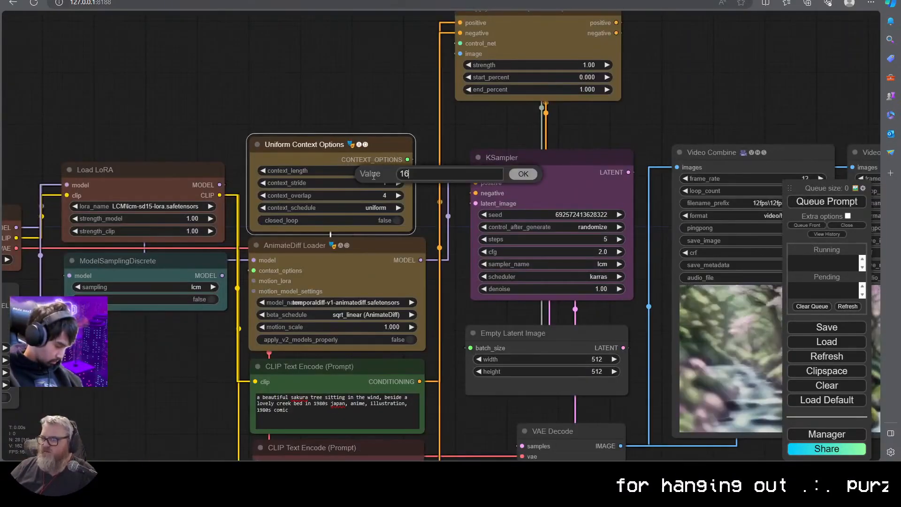
Set the image_load_cap of the Load Images (Path) node to 64 and queue the prompt
drag(526, 71, 527, 262)
scroll(527, 261, up, 2)
click(527, 262)
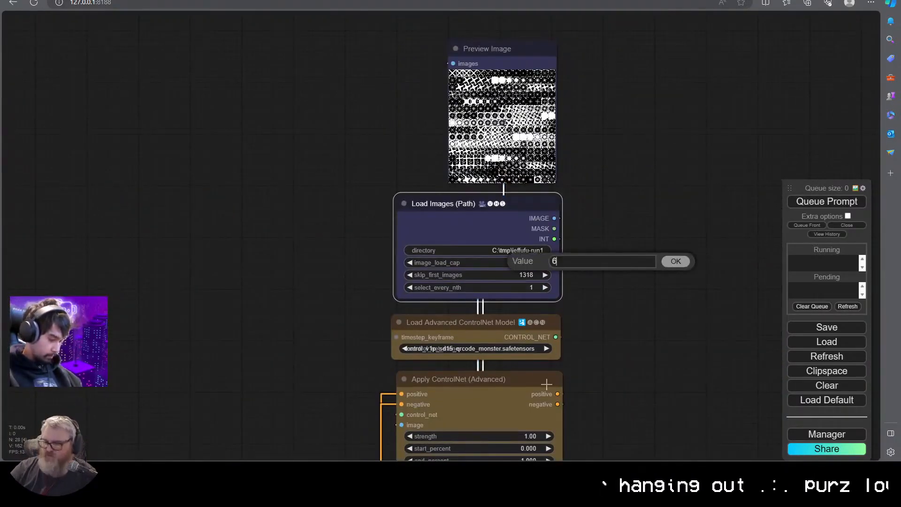
text(6)
key(Return)
key(ctrl+Return)
Review the workflow from an overview down to the four Load Image nodes holding jeff1.webp to jeff4.webp
scroll(646, 368, down, 3)
scroll(294, 307, up, 2)
drag(294, 307, 340, 331)
scroll(226, 328, down, 3)
scroll(397, 350, up, 3)
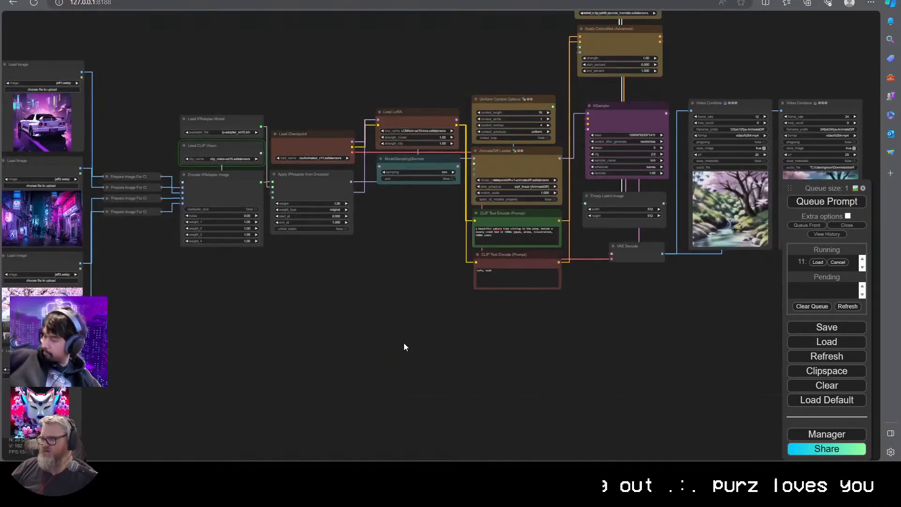
drag(412, 342, 556, 328)
scroll(367, 344, up, 3)
drag(275, 42, 348, 243)
scroll(412, 266, down, 6)
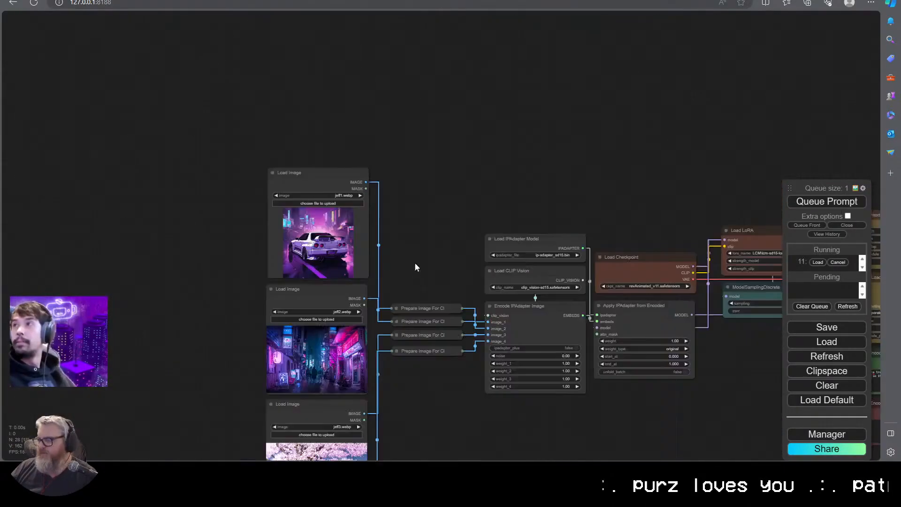
drag(412, 266, 152, 200)
drag(404, 361, 563, 244)
scroll(345, 254, down, 2)
drag(341, 255, 264, 270)
scroll(120, 114, up, 1)
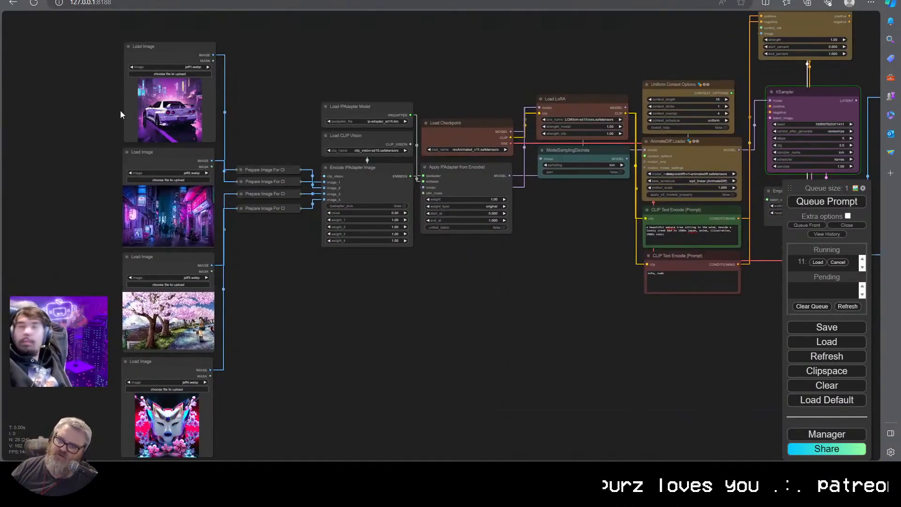
scroll(212, 239, up, 9)
drag(326, 285, 413, 2)
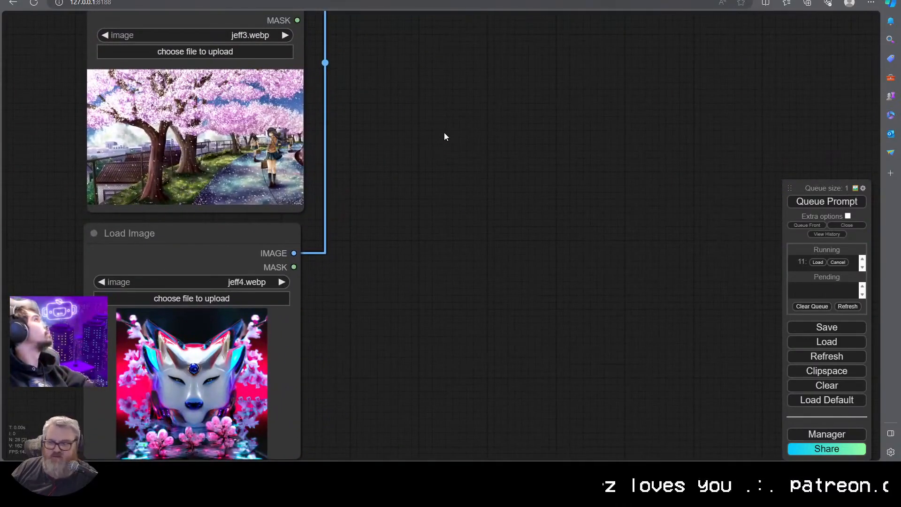
Examine the IPAdapter, AnimateDiff, prompt, KSampler and Video Combine nodes along the workflow chain
scroll(445, 136, down, 5)
drag(298, 286, 138, 419)
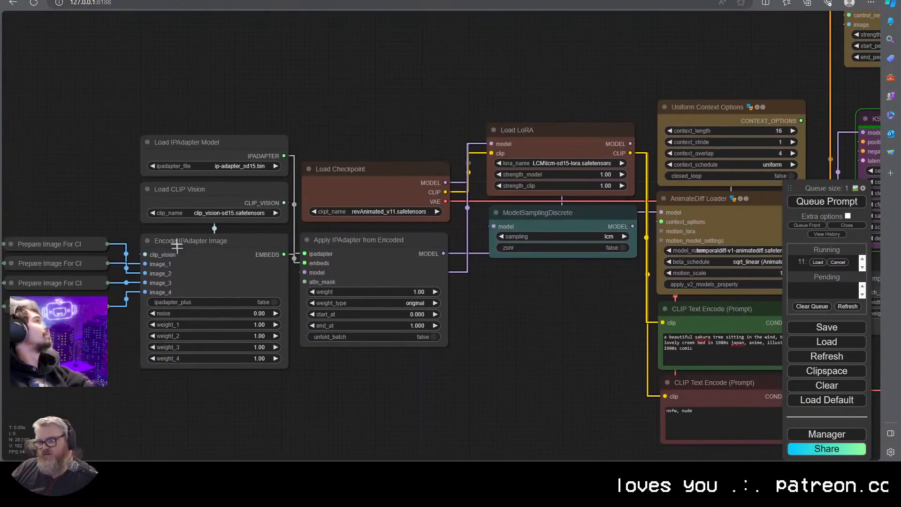
drag(554, 324, 167, 268)
click(318, 283)
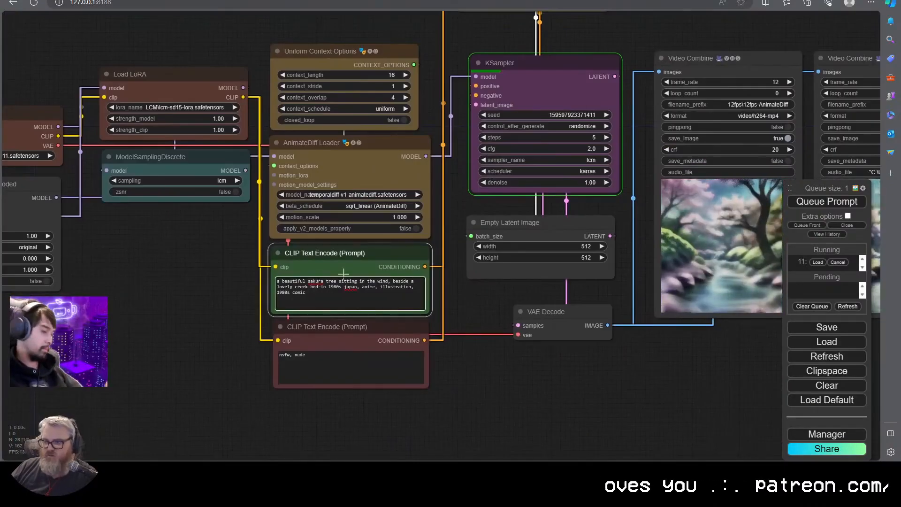
drag(631, 386, 330, 413)
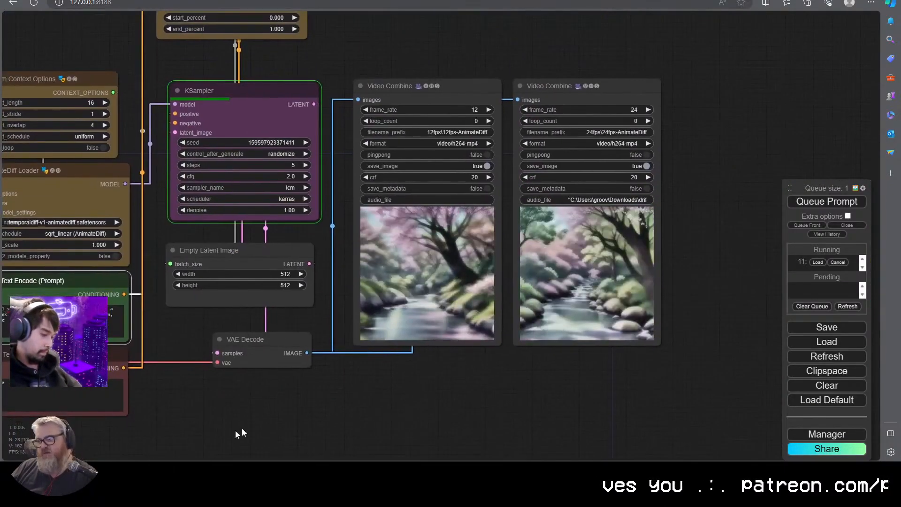
scroll(211, 425, down, 5)
drag(212, 425, 417, 411)
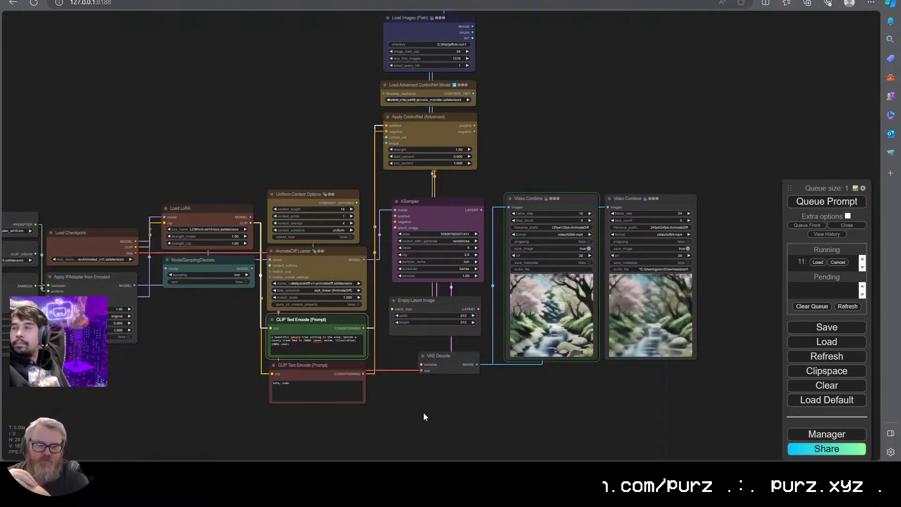
Inspect the generated animations in the 12 fps and 24 fps Video Combine previews
scroll(660, 281, up, 9)
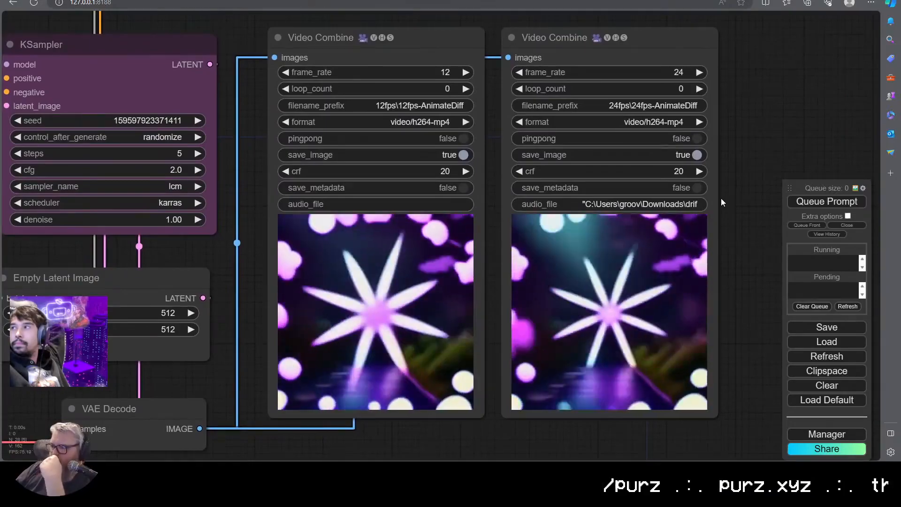
scroll(720, 198, down, 4)
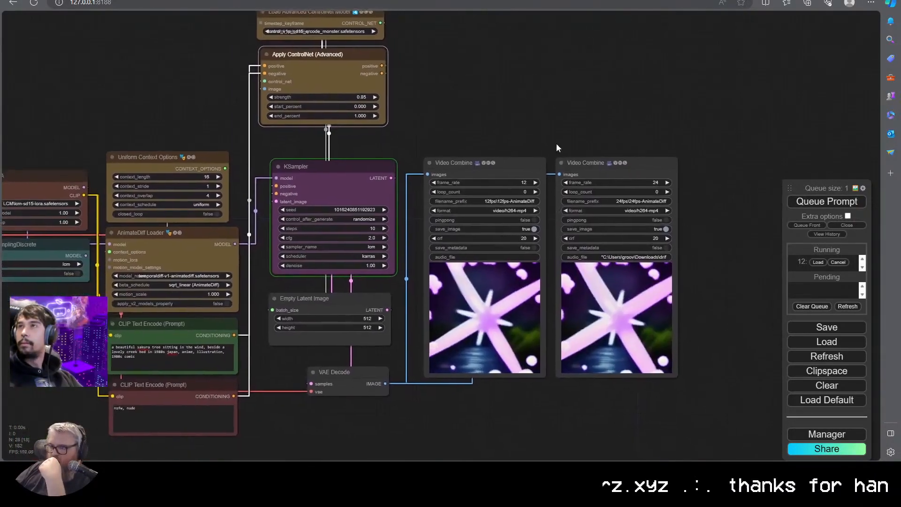
drag(556, 144, 520, 119)
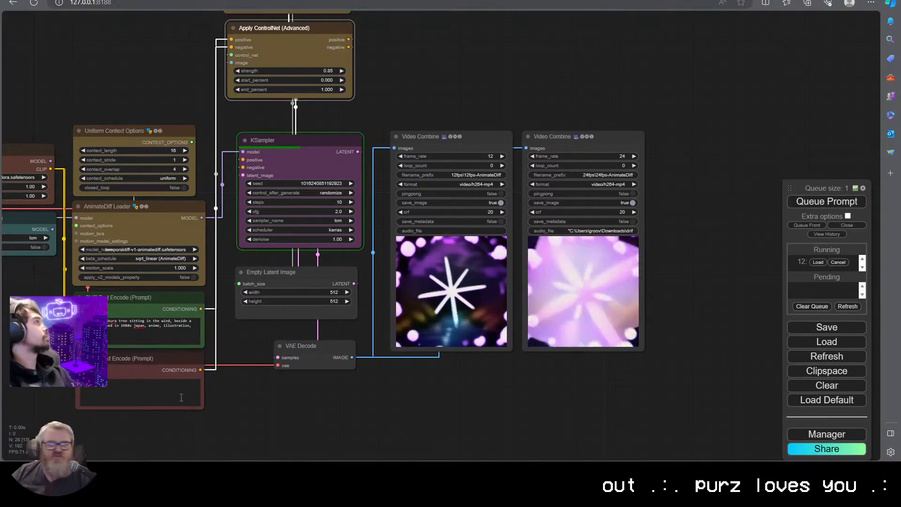
scroll(506, 412, up, 8)
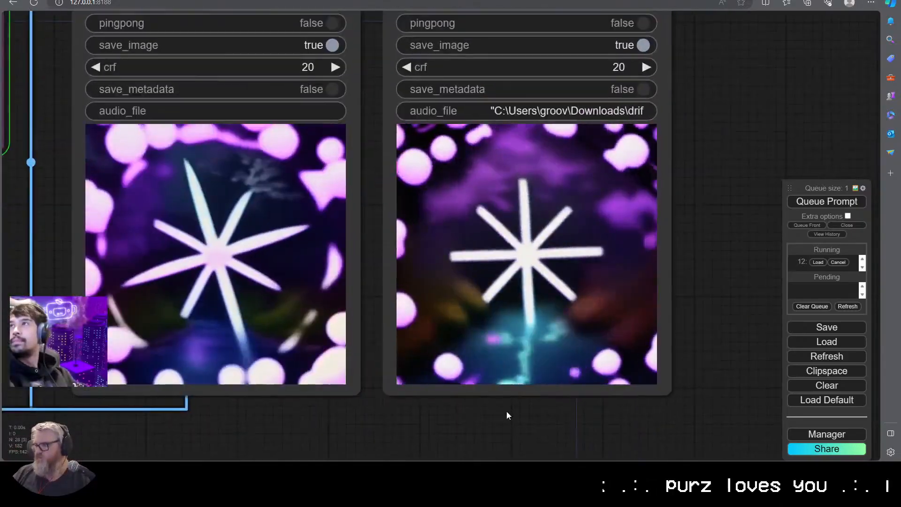
scroll(463, 411, down, 6)
scroll(331, 431, down, 2)
drag(332, 431, 140, 455)
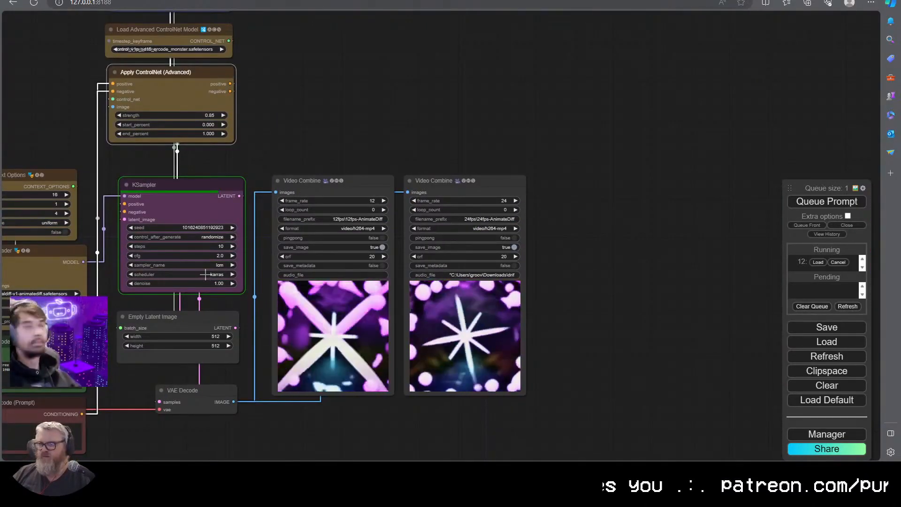
scroll(252, 347, up, 4)
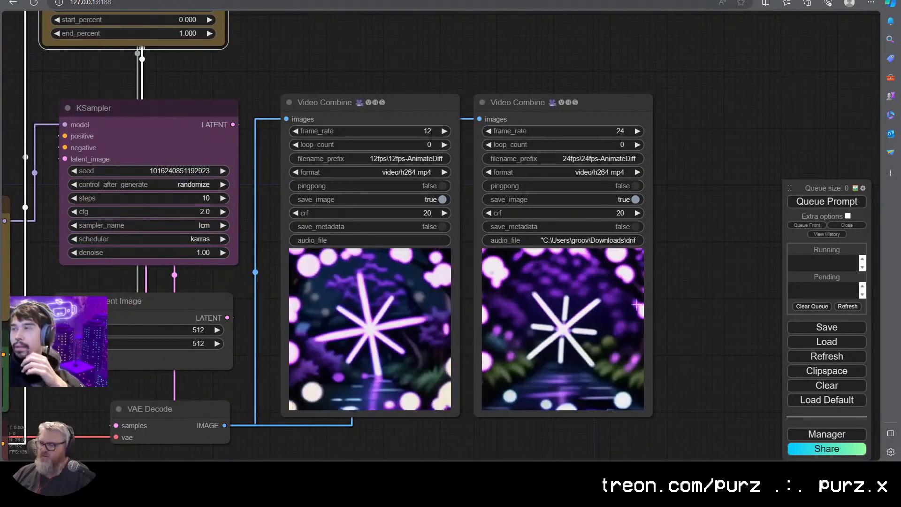
scroll(564, 255, down, 6)
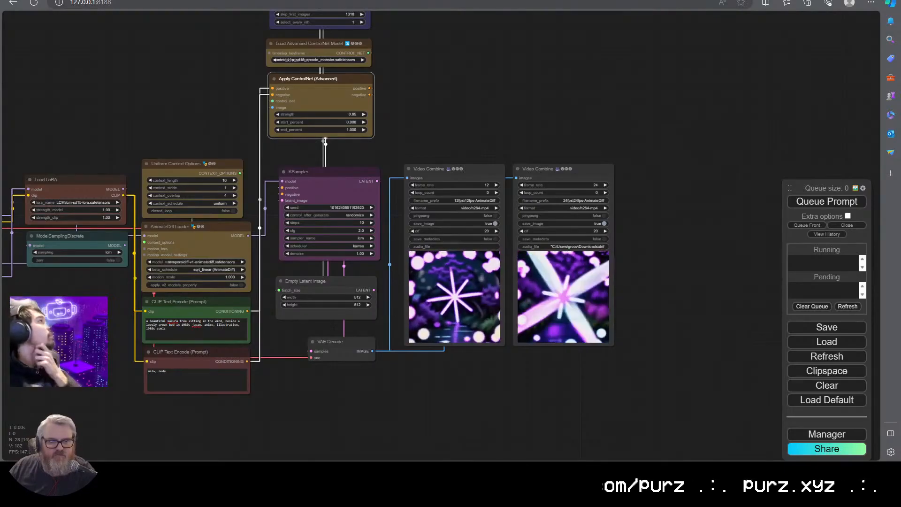
Add a Load Image (as Mask) node connected to the attn_mask input of Apply IPAdapter from Encoded
drag(202, 136, 436, 193)
scroll(483, 156, down, 2)
scroll(400, 139, down, 3)
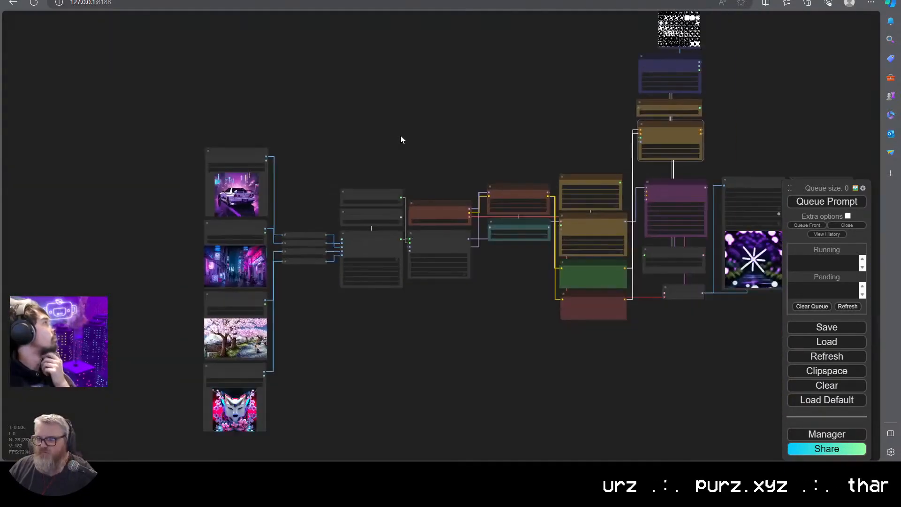
scroll(372, 212, up, 3)
scroll(372, 212, up, 5)
scroll(401, 218, down, 2)
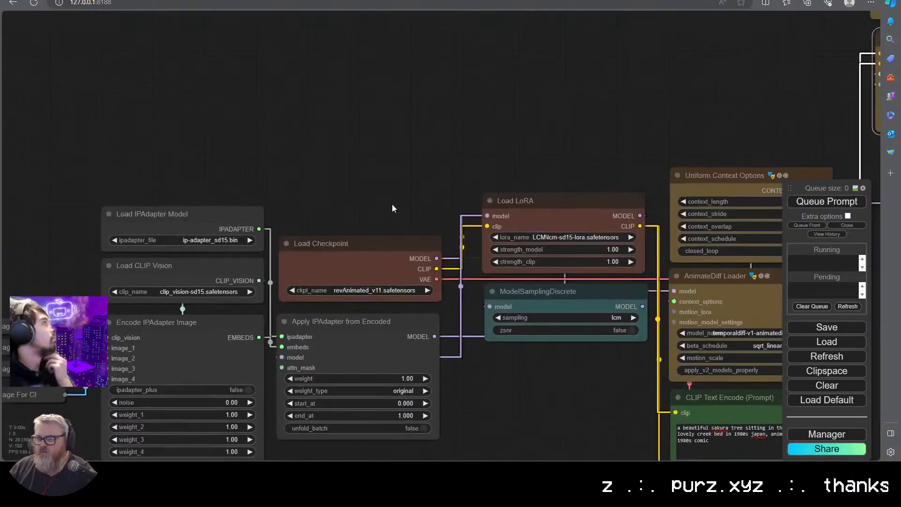
drag(391, 202, 576, 106)
drag(517, 289, 482, 378)
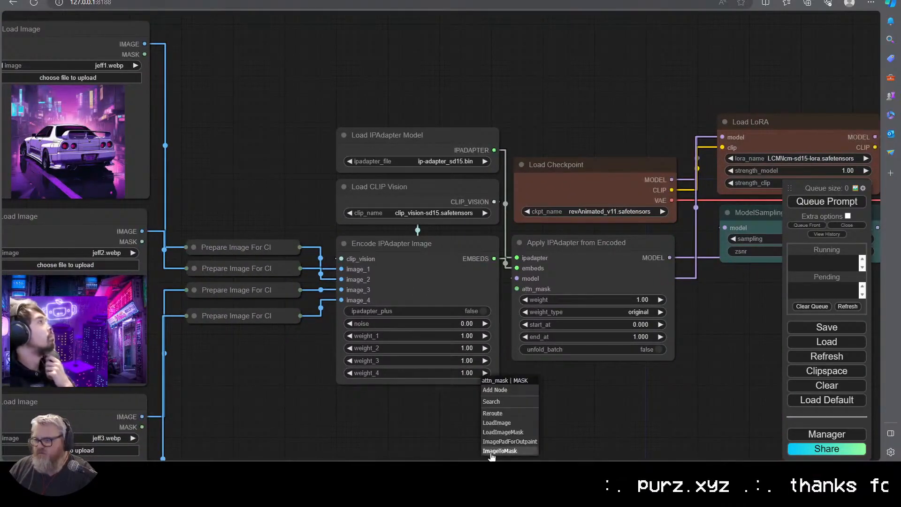
click(503, 432)
Search the node library for "mask" and browse the matching nodes
drag(610, 446, 528, 278)
double_click(512, 296)
scroll(539, 357, down, 10)
text(v)
key(BackSpace)
key(BackSpace)
scroll(533, 353, down, 5)
scroll(533, 353, down, 5)
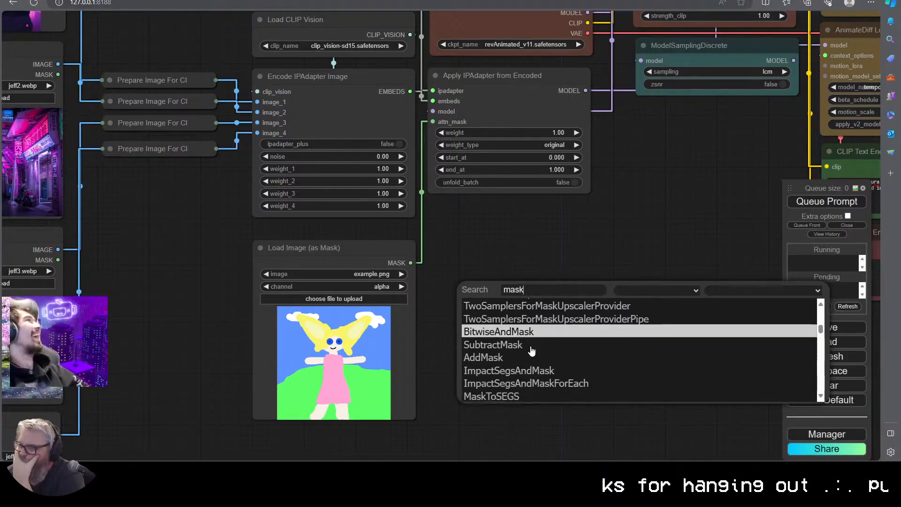
scroll(532, 350, down, 7)
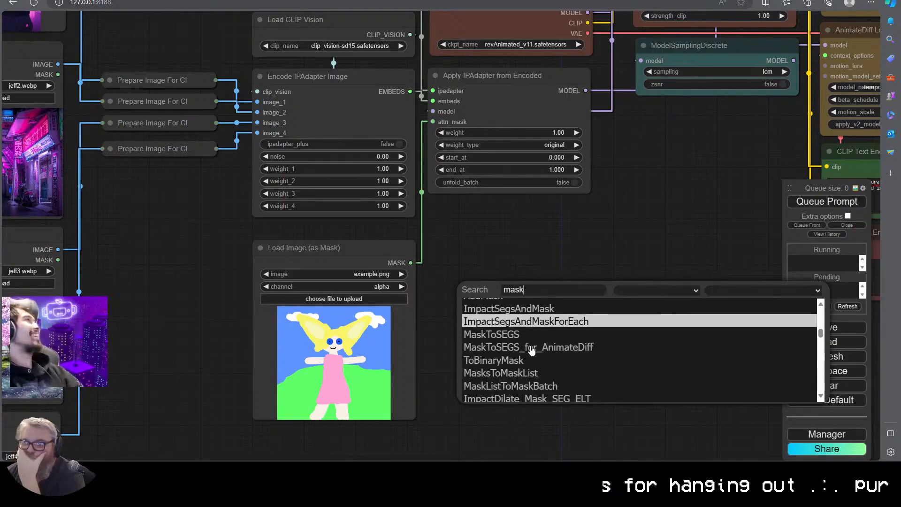
scroll(531, 349, down, 4)
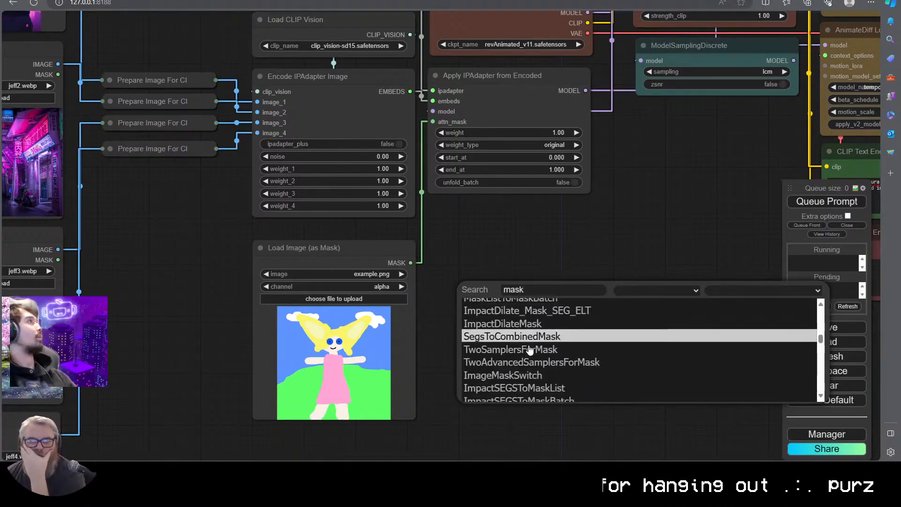
scroll(528, 350, down, 2)
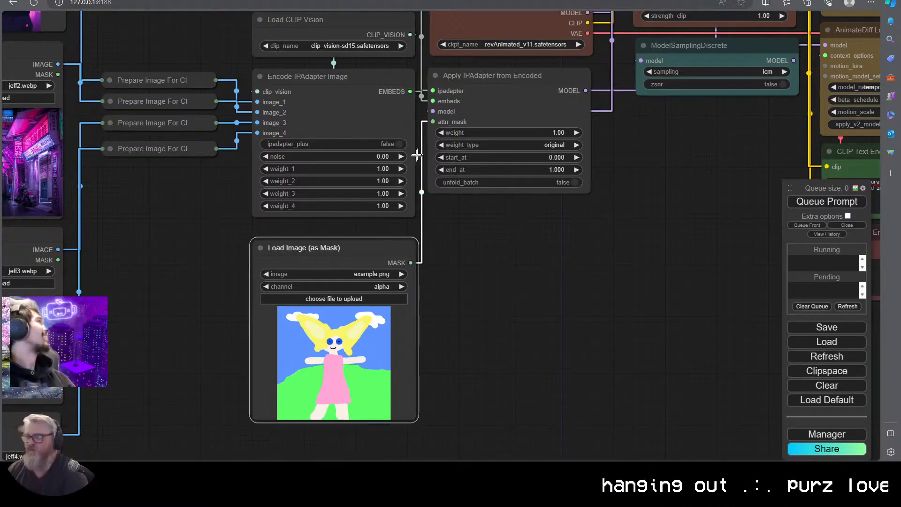
Delete the Load Image (as Mask) node and open a node search for the attn_mask input of Apply IPAdapter from Encoded
key(Delete)
drag(433, 122, 339, 289)
click(348, 314)
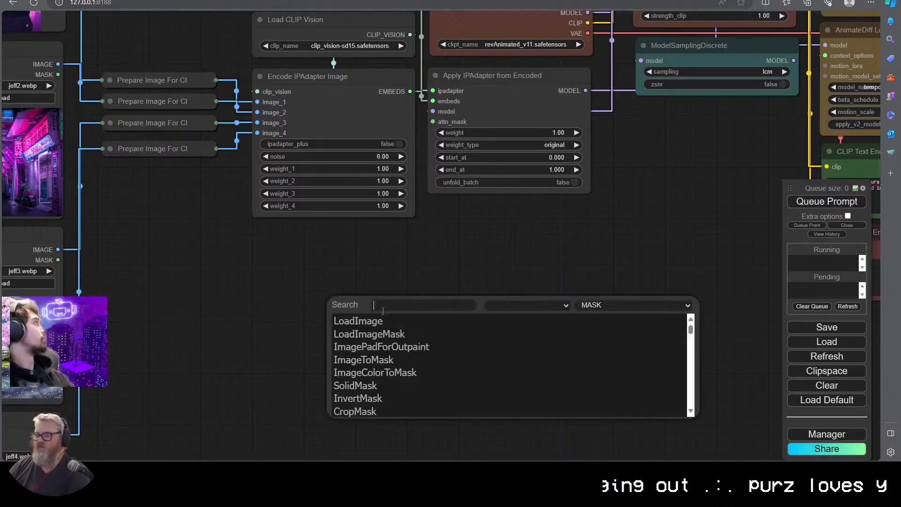
Add a Load Video (Upload) node and try linking its image output to an ImageToMask node
text(video)
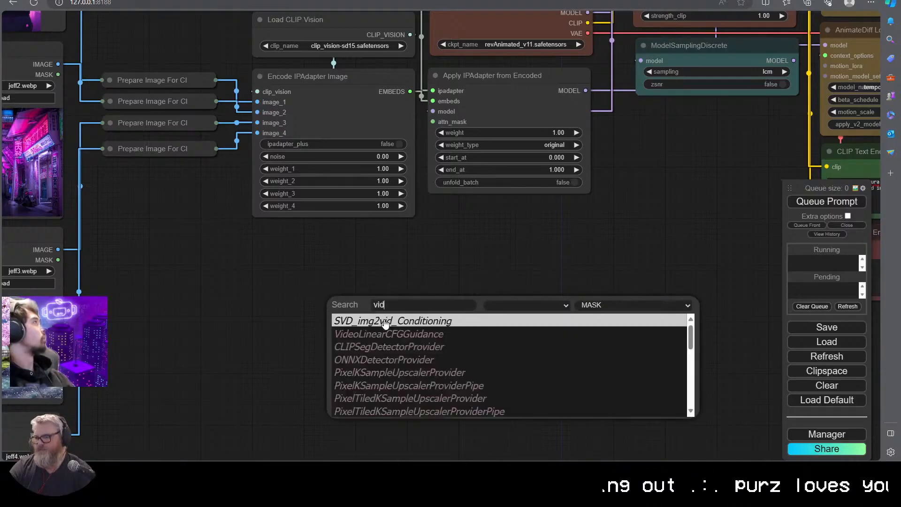
click(361, 346)
mouse_move(380, 291)
mouse_down()
mouse_move(416, 292)
mouse_move(394, 294)
mouse_up()
text(imagetom)
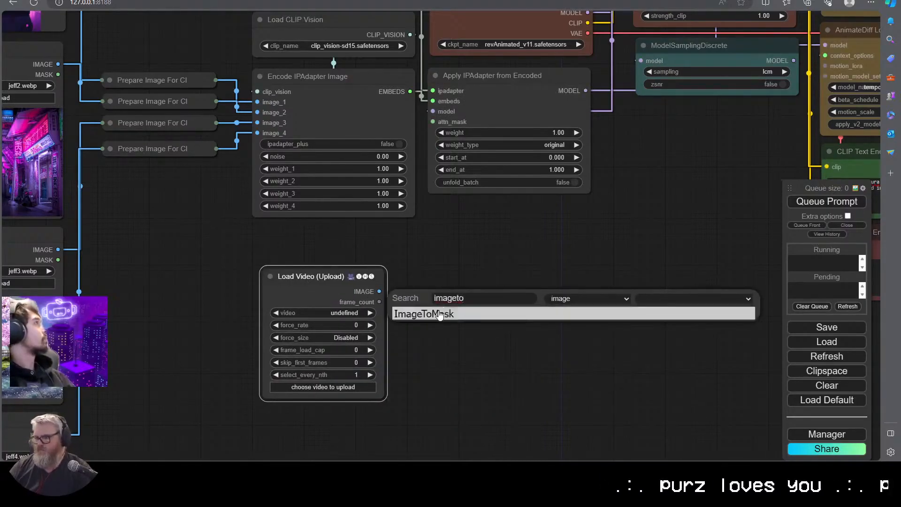
key(Return)
key(Delete)
Add an ImageToMask node and connect its mask output to the attn_mask input of Apply IPAdapter from Encoded
double_click(521, 301)
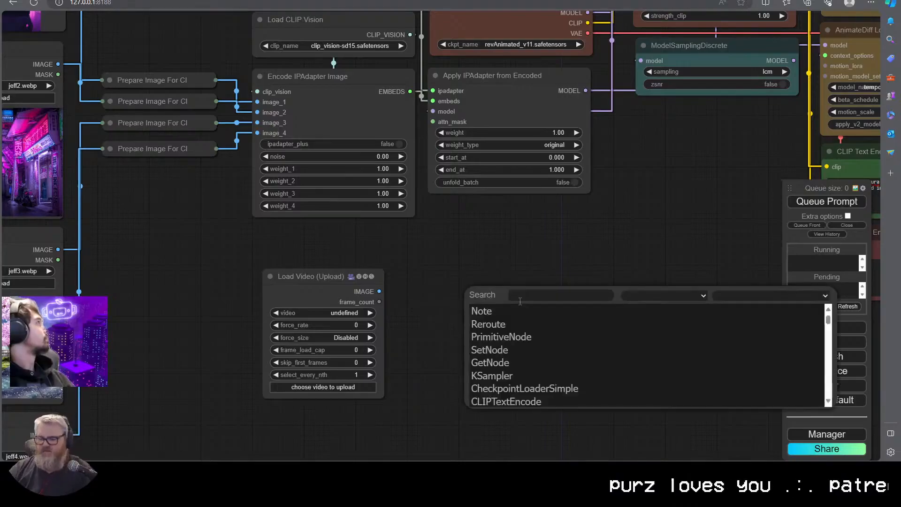
text(image to m)
key(BackSpace)
key(BackSpace)
key(BackSpace)
key(BackSpace)
key(BackSpace)
text(tom)
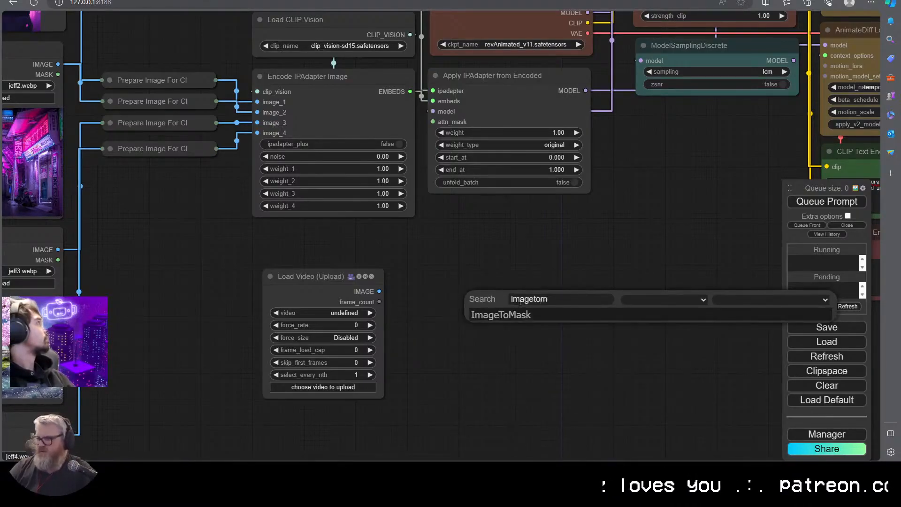
key(Return)
drag(441, 115, 441, 115)
Review the available channel options of the Convert Image to Mask node
double_click(228, 263)
key(Escape)
scroll(218, 391, down, 5)
scroll(218, 391, up, 10)
click(533, 282)
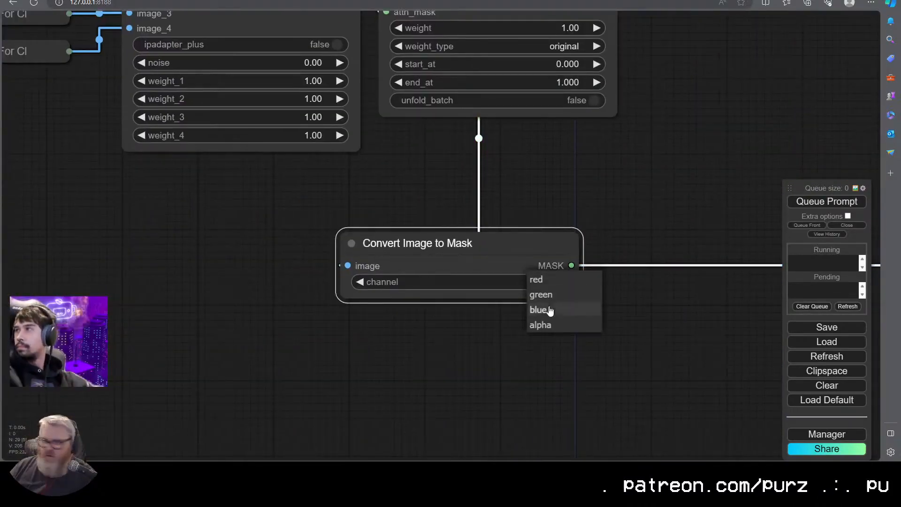
click(430, 353)
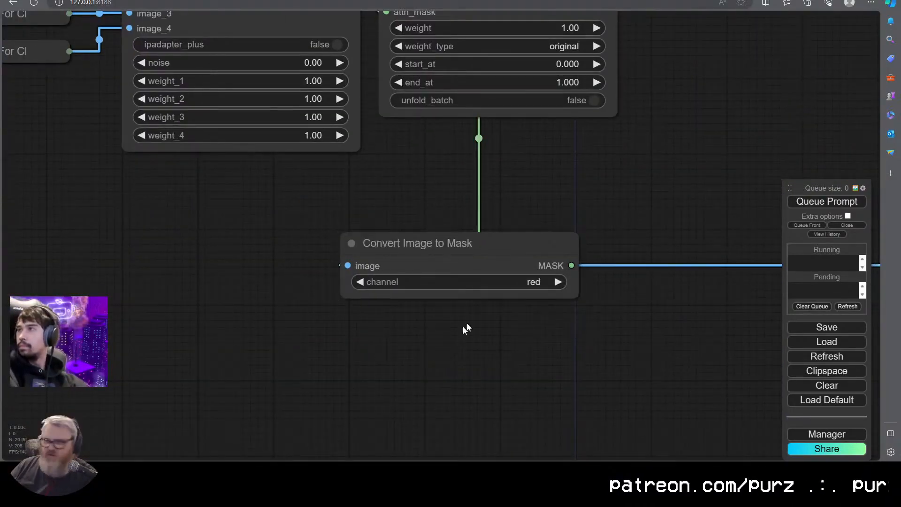
Duplicate the Convert Image to Mask node and place the copy below the original
scroll(425, 159, down, 3)
scroll(483, 272, up, 3)
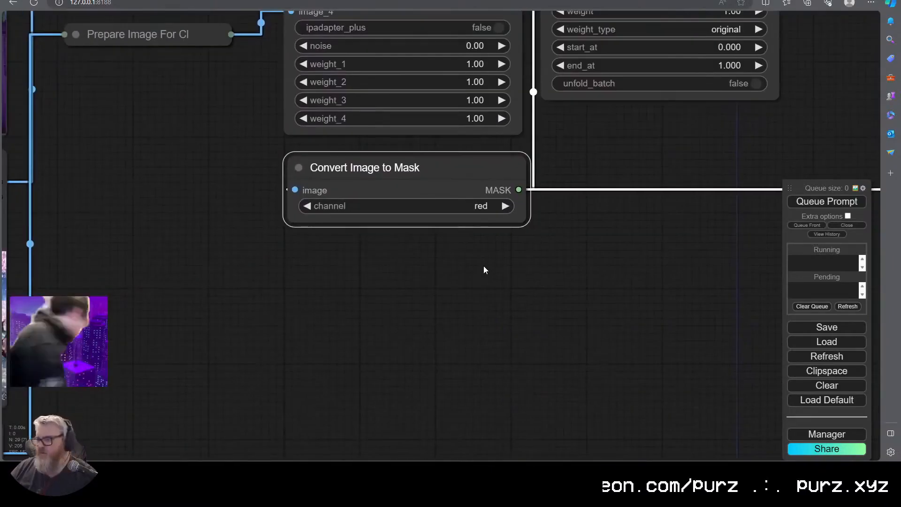
key(ctrl+v)
drag(588, 214, 568, 291)
Add an Invert Image node fed by the Load Images (Path) output and connect it to the lower Convert Image to Mask node
double_click(335, 316)
text(inver)
key(Return)
scroll(399, 282, down, 5)
drag(644, 256, 483, 410)
drag(738, 35, 202, 437)
scroll(235, 435, up, 5)
drag(267, 436, 308, 437)
drag(368, 429, 266, 399)
drag(191, 429, 111, 402)
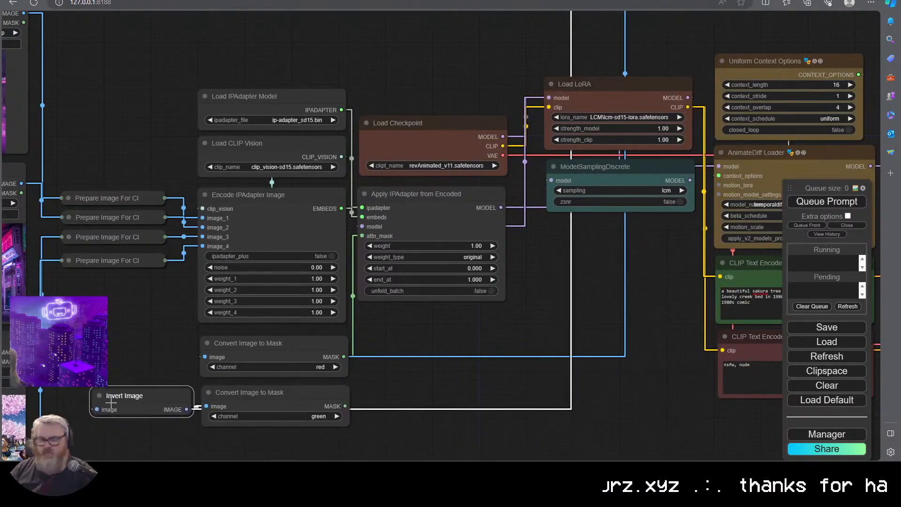
Try combining the two masks through a MaskComposite node with the add operation, and delete that node
scroll(111, 403, up, 2)
double_click(378, 336)
text(mask comp)
key(Return)
drag(377, 338, 445, 355)
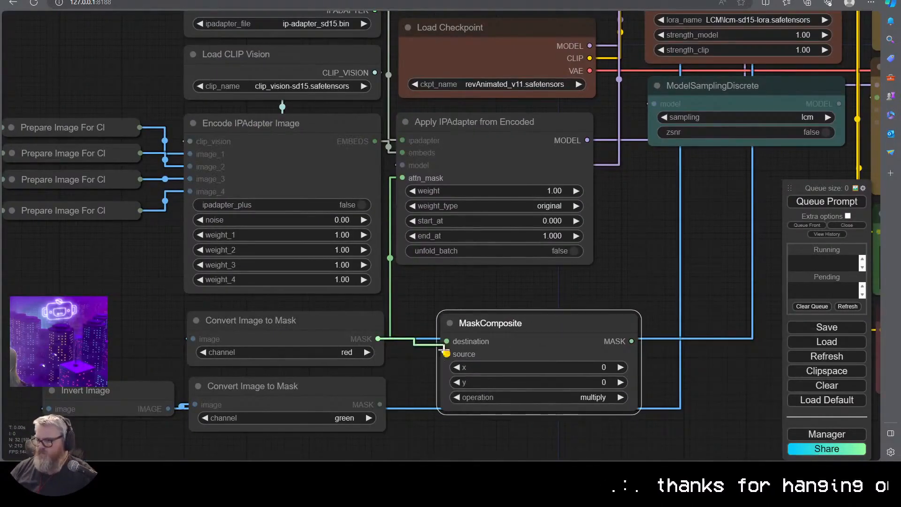
click(593, 397)
click(601, 399)
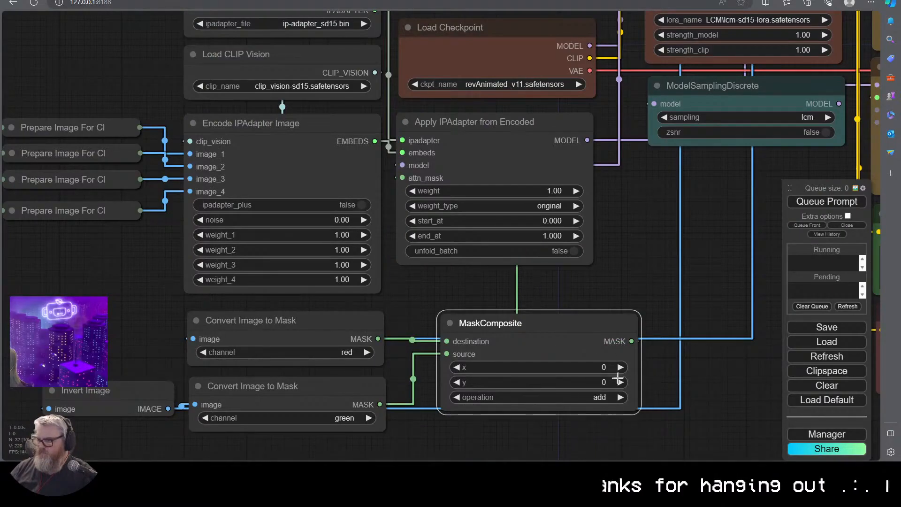
drag(580, 325, 555, 322)
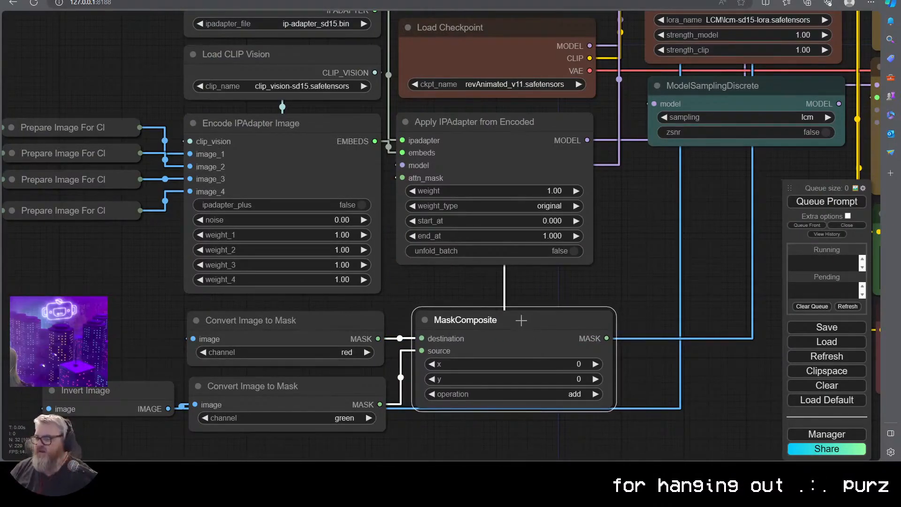
key(Delete)
Duplicate the Apply IPAdapter from Encoded node below the original, with the inverted mask wired to the copy's attn_mask
drag(502, 309, 452, 282)
scroll(452, 283, down, 2)
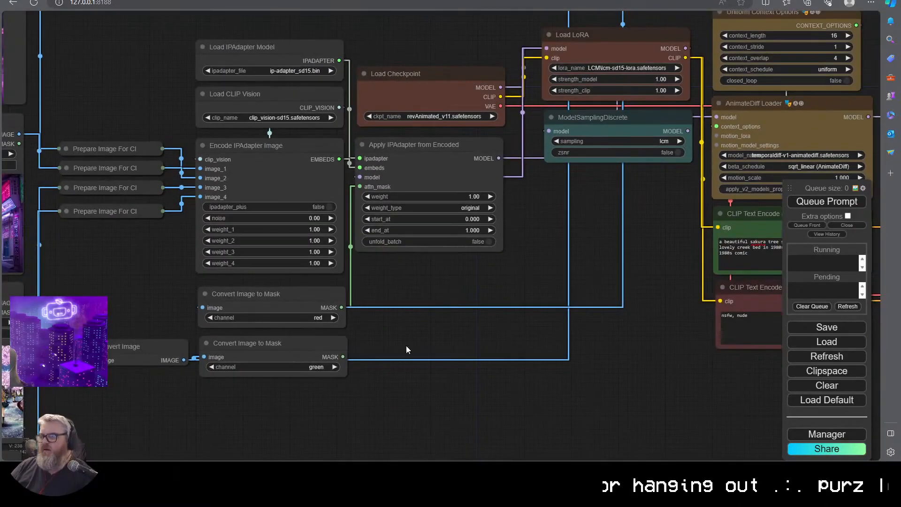
click(442, 175)
alt+drag(471, 213, 242, 285)
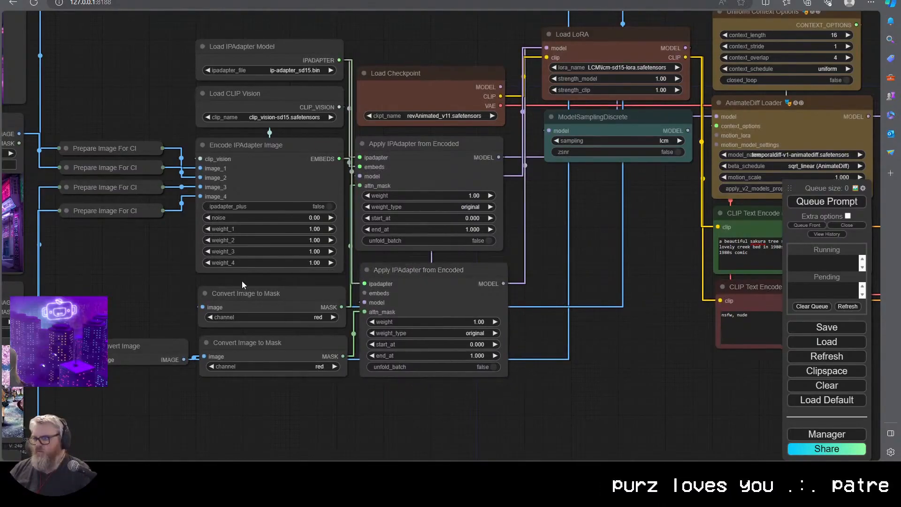
scroll(582, 367, down, 3)
scroll(474, 347, up, 3)
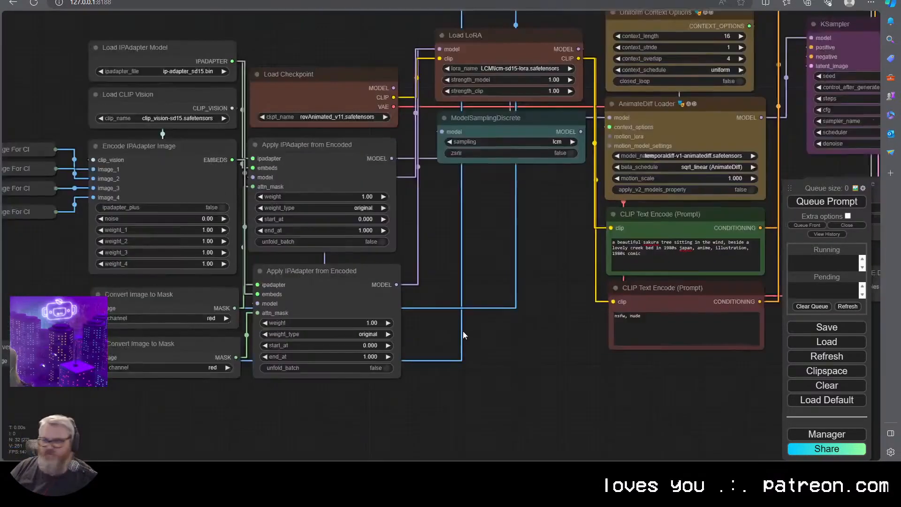
Reposition the Invert Image node slightly lower than the two Convert Image to Mask nodes
scroll(463, 331, down, 1)
drag(437, 295, 504, 331)
click(152, 370)
drag(151, 383, 406, 339)
drag(406, 338, 406, 336)
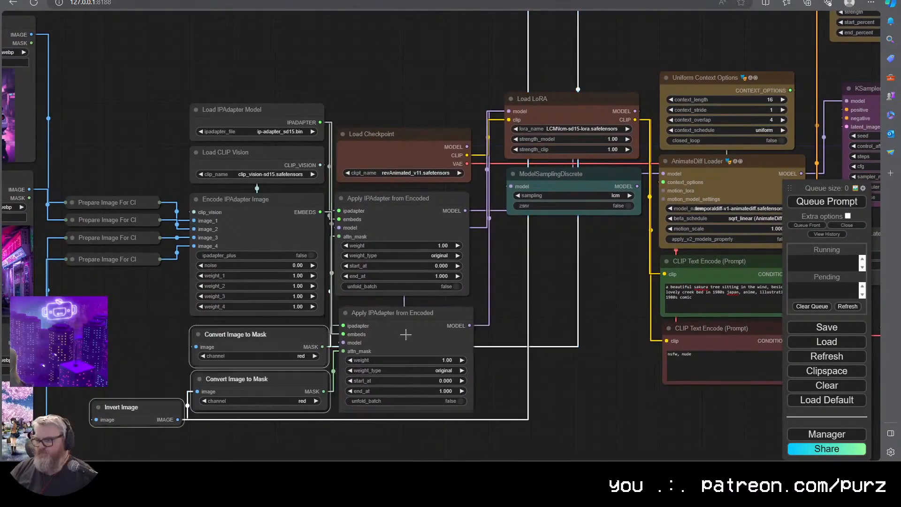
Set image_load_cap to 16 on the Load Images (Path) node
drag(793, 65, 465, 216)
scroll(465, 216, down, 2)
click(524, 89)
text(16)
key(Return)
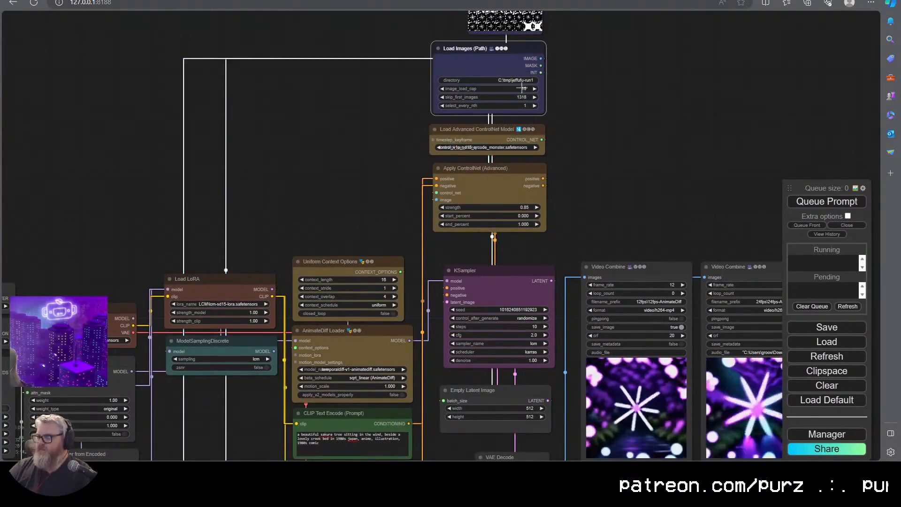
Add an Apply IPAdapter node in place of the encoded IPAdapter nodes, under Load Checkpoint
scroll(827, 129, down, 3)
scroll(428, 336, down, 3)
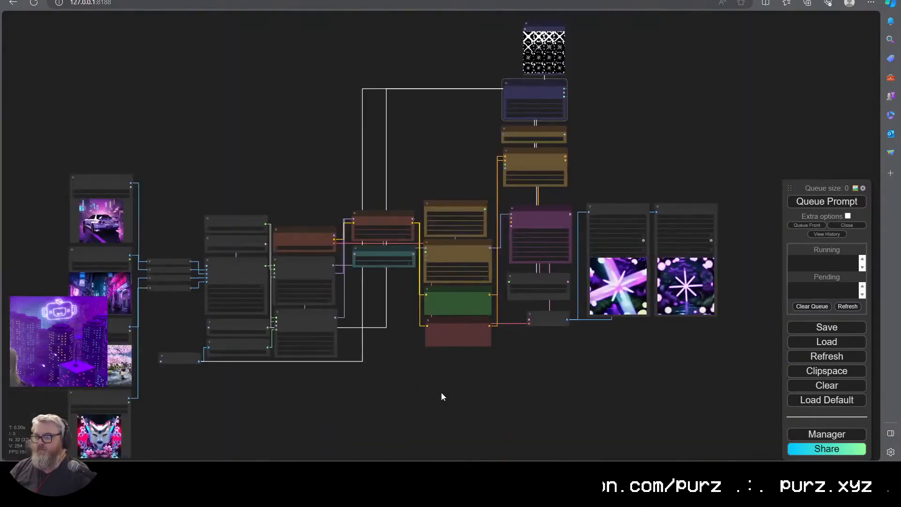
scroll(514, 400, up, 5)
scroll(408, 404, up, 5)
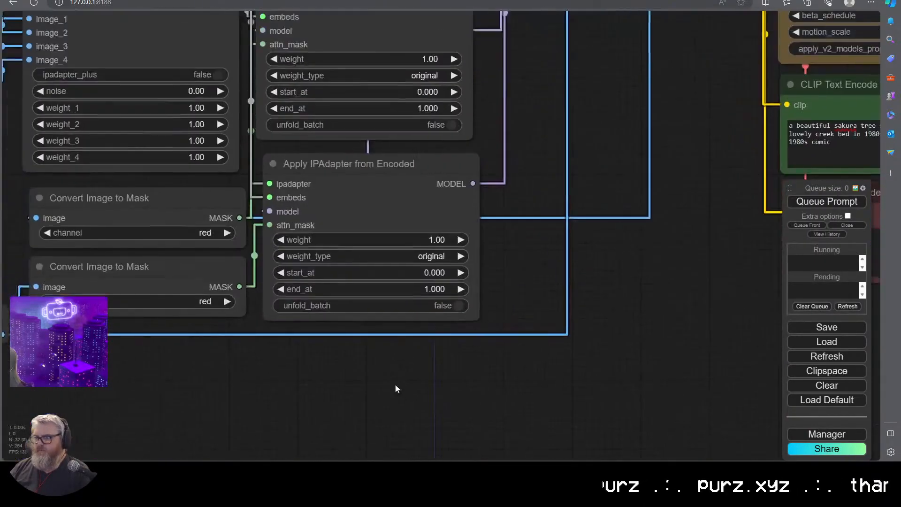
drag(410, 411, 407, 408)
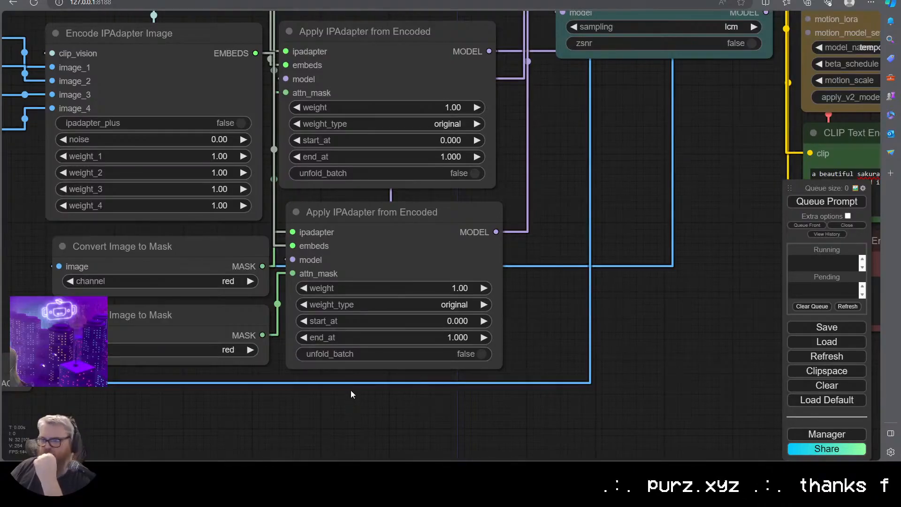
scroll(352, 394, down, 3)
double_click(336, 145)
text(ipadap)
double_click(418, 161)
text(ipada)
click(423, 199)
scroll(232, 175, down, 1)
drag(300, 164, 272, 101)
Add a second Apply IPAdapter node directly below the first one
drag(427, 87, 352, 273)
click(366, 292)
text(apply)
click(371, 328)
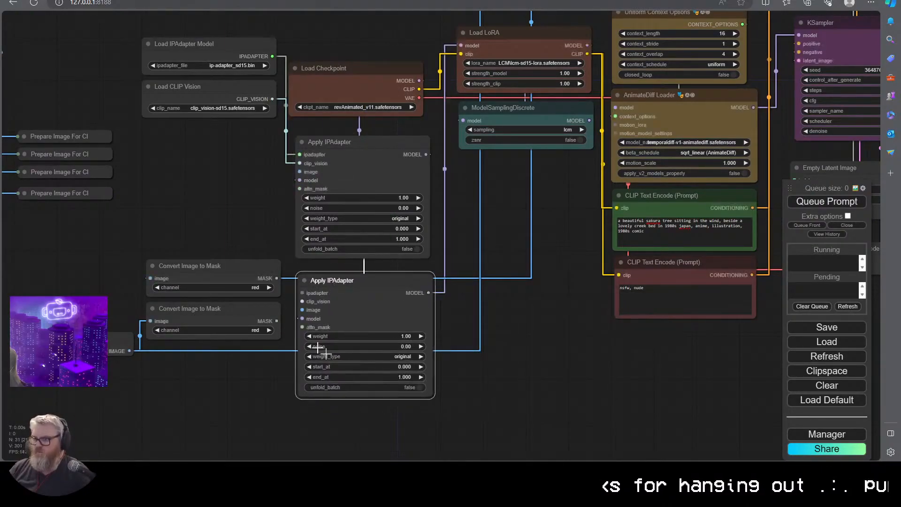
Connect the first two Prepare Image For CI nodes to the upper and lower Apply IPAdapter image inputs, and queue the prompt
click(24, 136)
drag(297, 172, 290, 53)
click(21, 136)
click(21, 154)
click(21, 154)
click(827, 201)
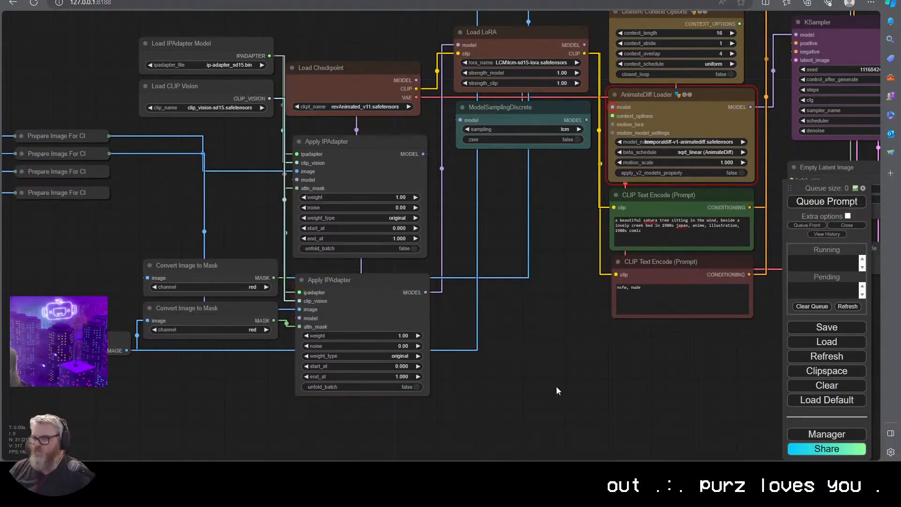
Rearrange the Invert Image node and the lower Convert Image to Mask node to space out the mask wiring
scroll(528, 362, down, 3)
scroll(604, 337, up, 2)
drag(498, 391, 632, 334)
scroll(586, 334, up, 4)
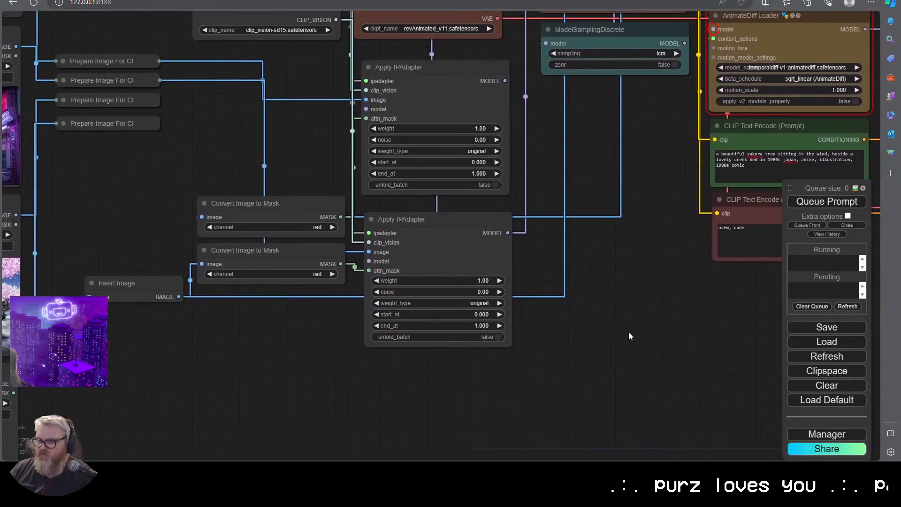
drag(136, 284, 136, 320)
drag(313, 254, 309, 283)
drag(120, 323, 107, 255)
scroll(314, 353, down, 2)
scroll(289, 365, up, 1)
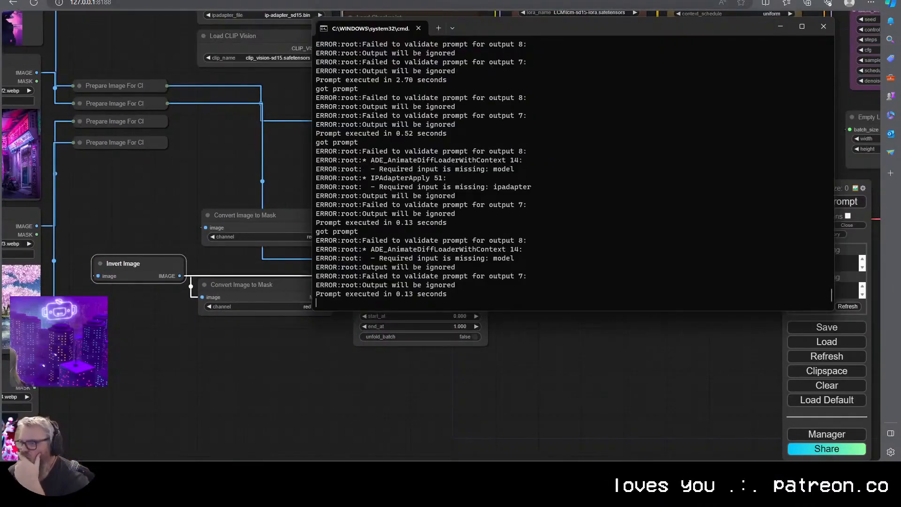
Check the AnimateDiff Loader section of the workflow and queue the prompt again
drag(644, 244, 318, 423)
scroll(298, 294, down, 3)
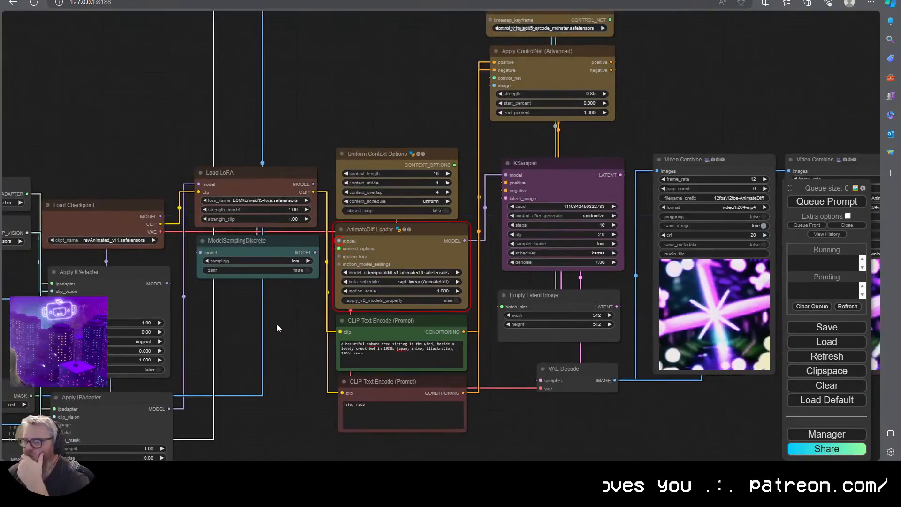
key(ctrl+Return)
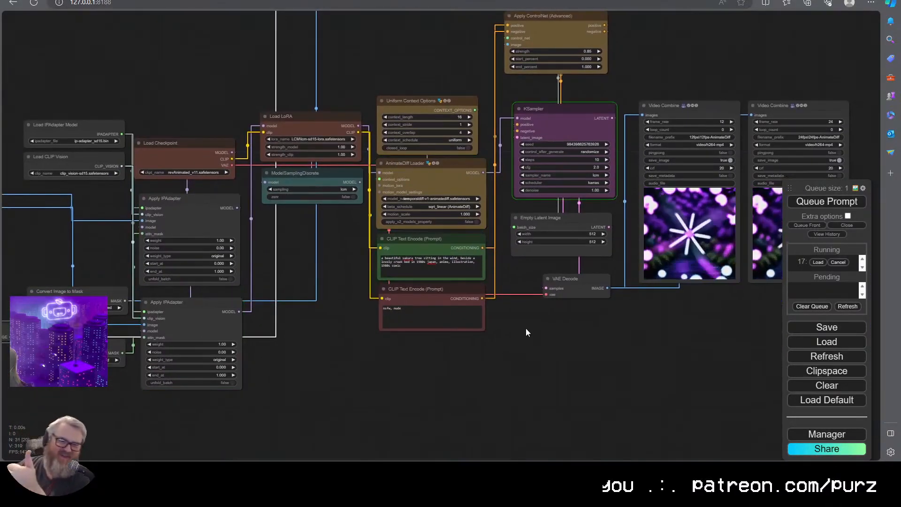
drag(344, 397, 493, 366)
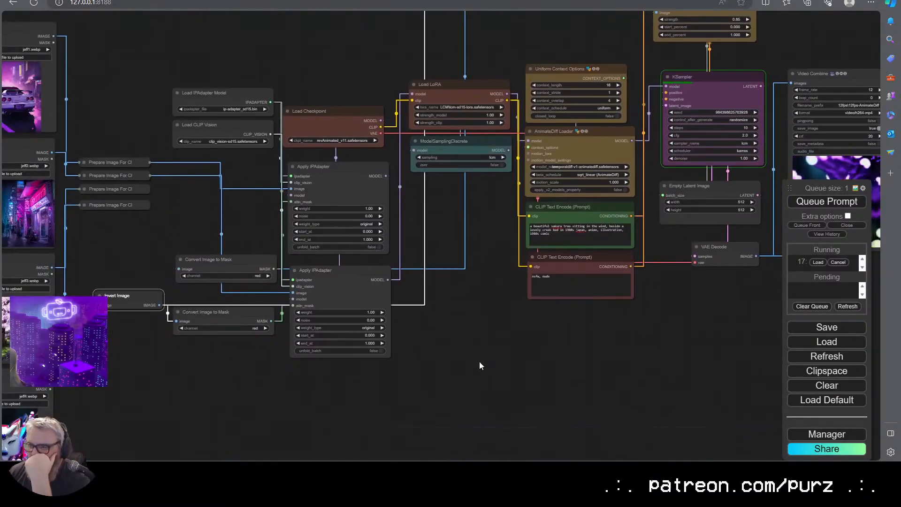
Set the Apply ControlNet (Advanced) strength to 0.00 and queue the prompt
drag(611, 347, 452, 323)
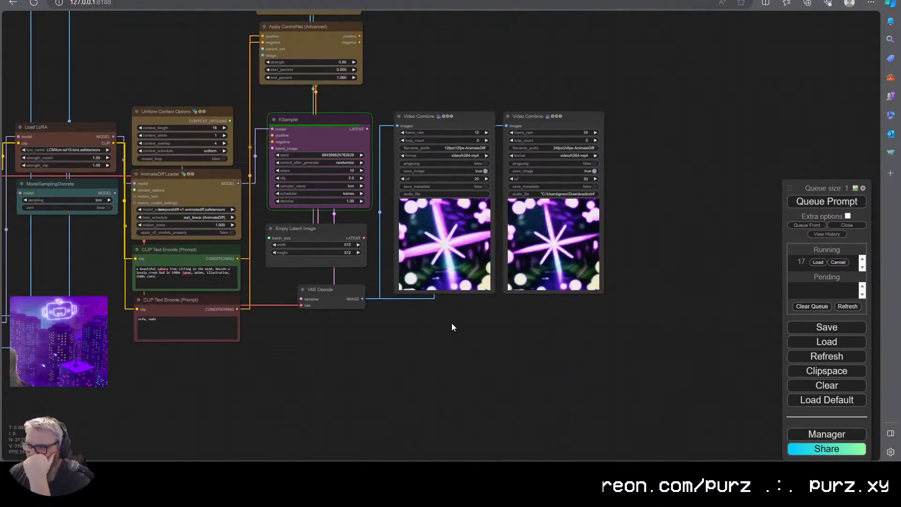
click(324, 62)
key(BackSpace)
key(Return)
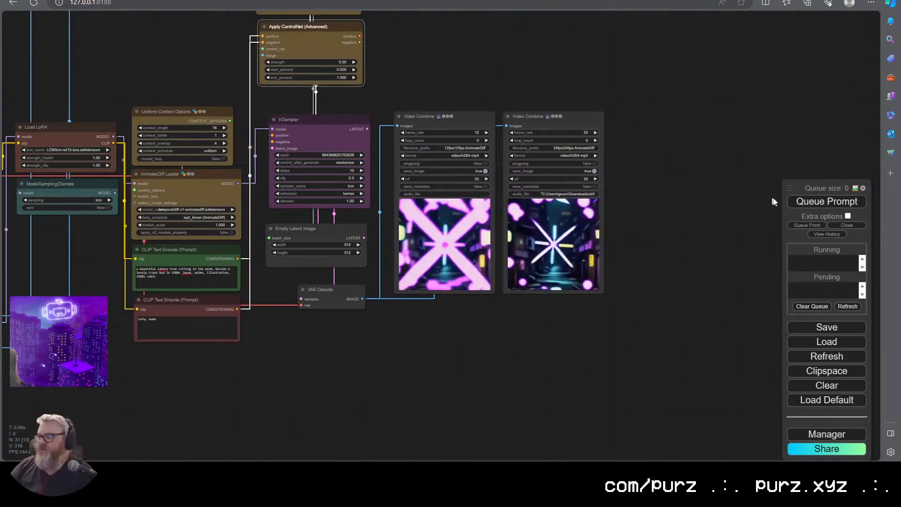
click(826, 201)
Examine the generated previews in the Video Combine nodes and the masked Apply IPAdapter chain
scroll(607, 338, up, 10)
drag(608, 338, 535, 392)
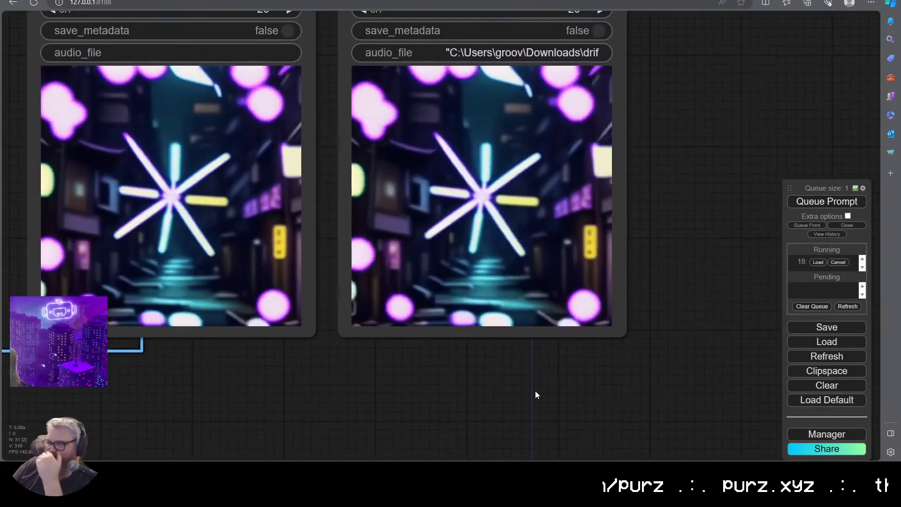
scroll(609, 404, down, 9)
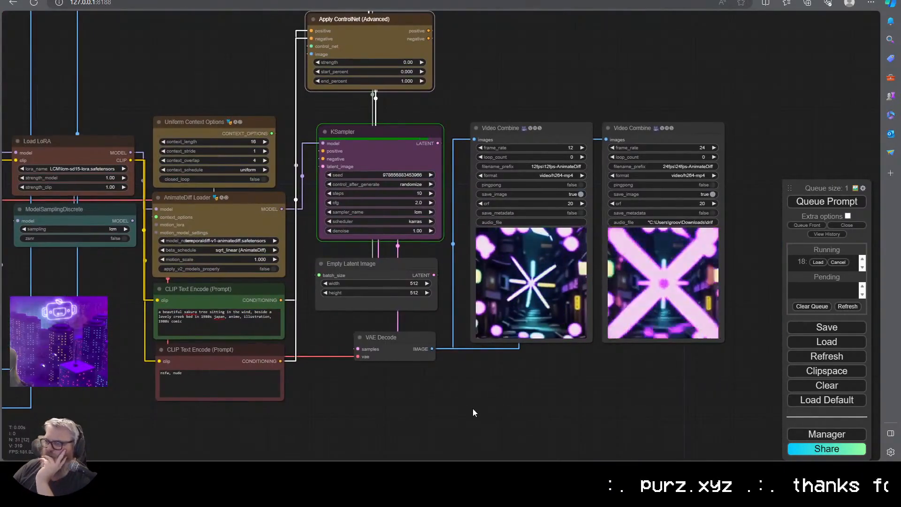
scroll(621, 392, up, 6)
drag(621, 393, 519, 327)
scroll(525, 327, down, 4)
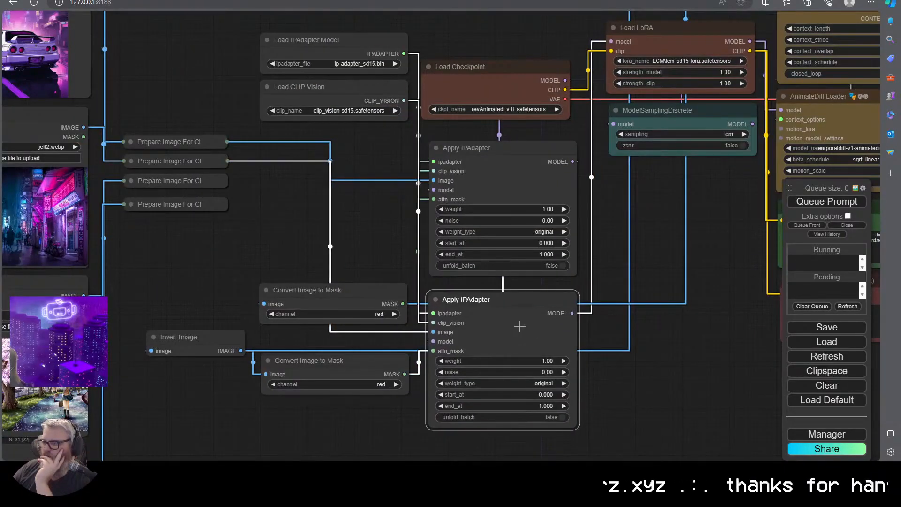
drag(356, 26, 257, 113)
drag(612, 292, 94, 308)
Set image_load_cap to 32 on the Load Images (Path) node and queue the prompt
drag(560, 24, 483, 253)
click(388, 115)
key(BackSpace)
key(Return)
key(ctrl+Return)
Inspect the video previews of the current run and the mask image loader and ControlNet nodes
scroll(474, 166, down, 3)
scroll(670, 370, up, 10)
drag(670, 370, 614, 388)
scroll(613, 389, down, 8)
drag(454, 426, 550, 411)
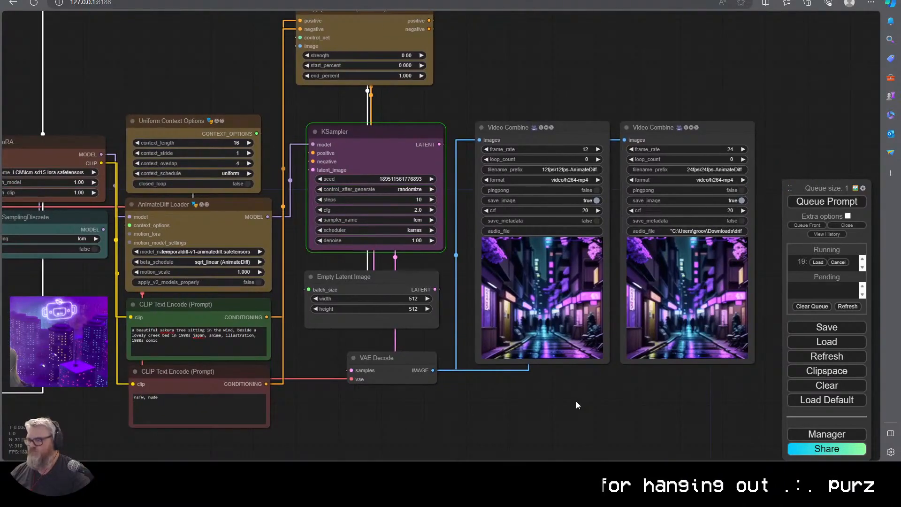
drag(75, 315, 38, 275)
drag(53, 304, 294, 358)
drag(693, 90, 550, 81)
drag(499, 43, 413, 202)
scroll(478, 228, down, 2)
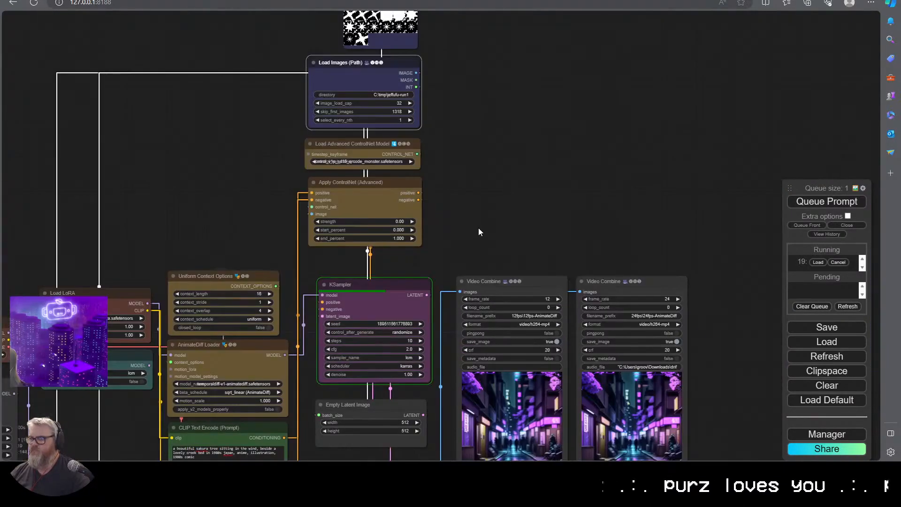
Move the Load Images (Path) and Preview Image nodes below the Load Image nodes holding the reference pictures
drag(300, 403, 317, 245)
drag(277, 152, 338, 144)
drag(389, 92, 578, 197)
scroll(390, 183, down, 6)
drag(533, 117, 188, 450)
drag(276, 432, 506, 248)
scroll(506, 248, up, 7)
drag(376, 192, 338, 348)
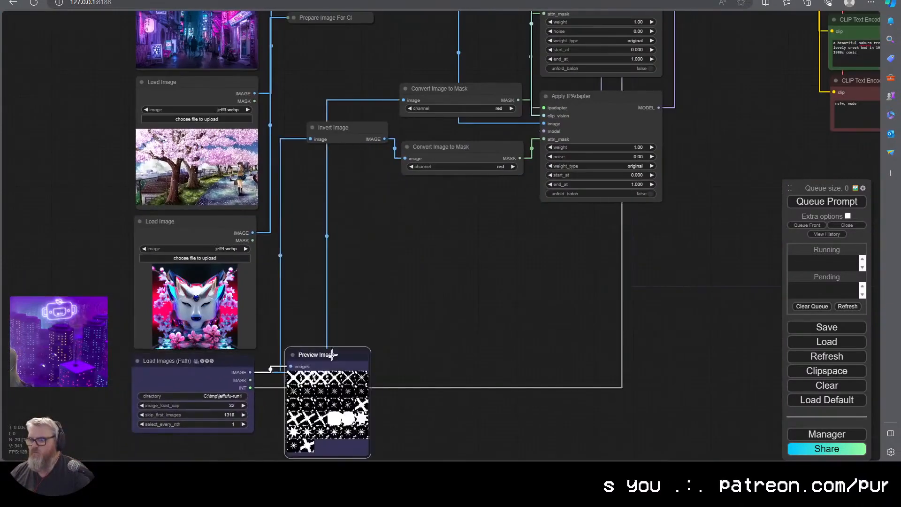
scroll(465, 340, down, 5)
scroll(523, 415, up, 10)
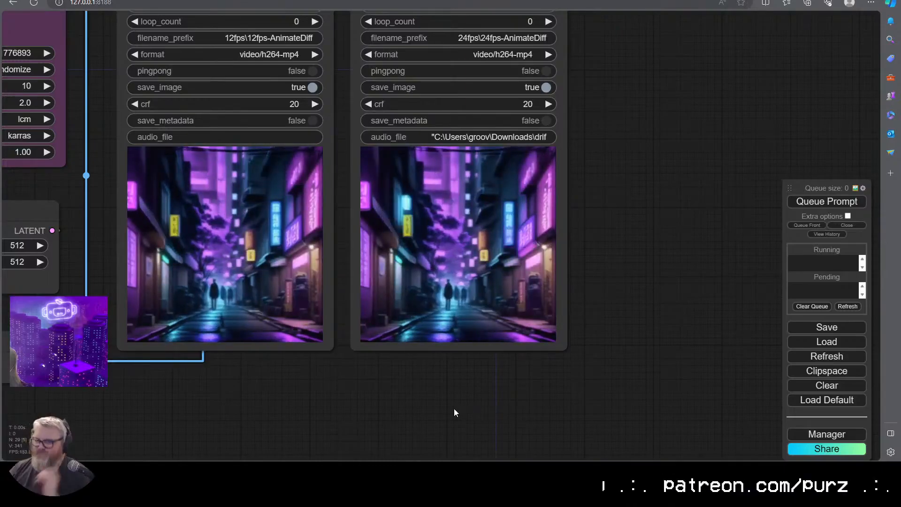
Queue the prompt for another run of the two-image mask blend
key(ctrl+Return)
scroll(429, 416, down, 3)
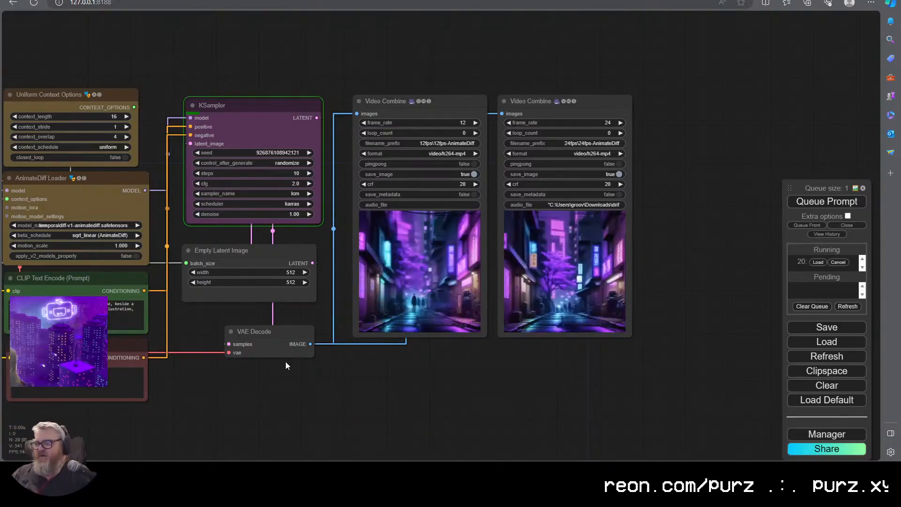
scroll(268, 81, down, 5)
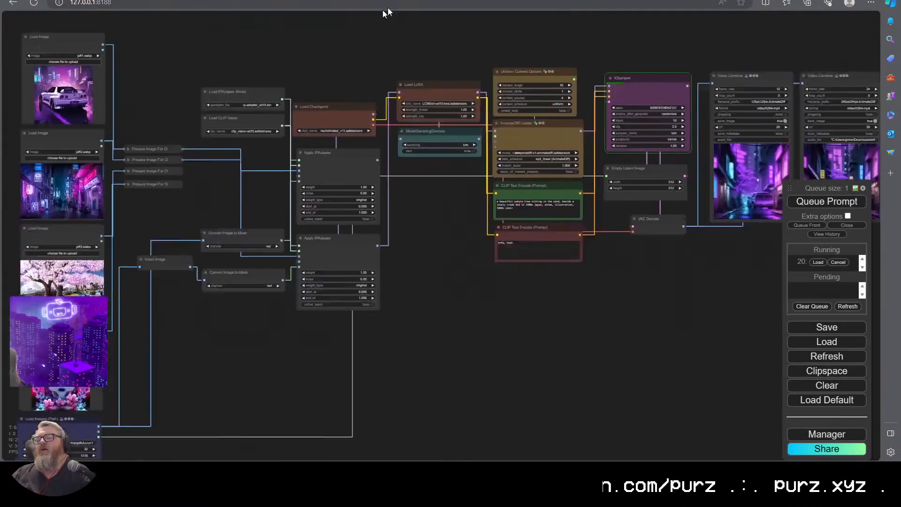
Add a Zoe - Depth Map node fed by the Load Images (Path) mask frames, with a Preview Image node on its output
scroll(282, 211, up, 6)
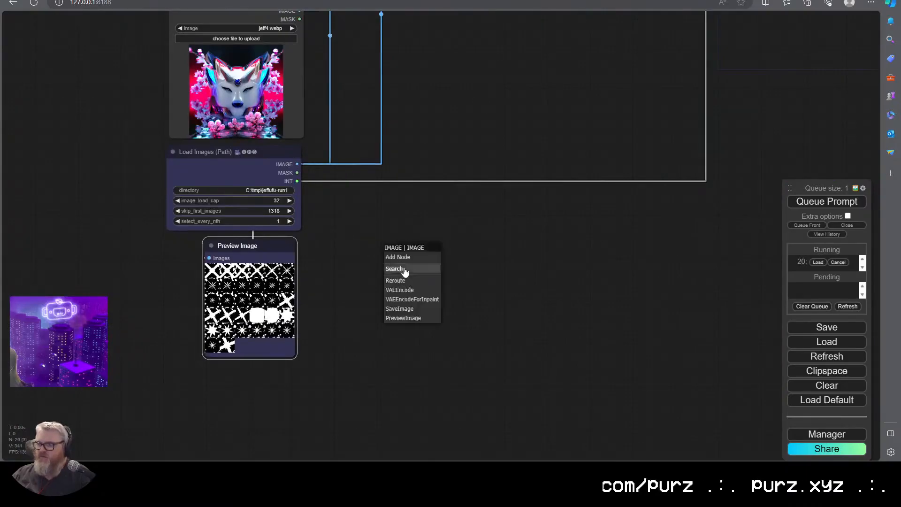
click(403, 268)
text(zoe)
key(Return)
scroll(677, 304, down, 5)
scroll(754, 232, up, 5)
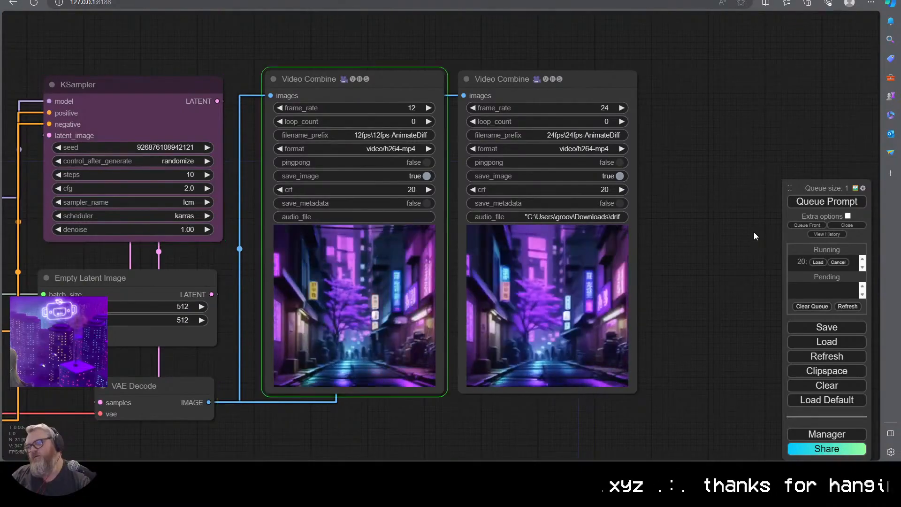
Set image_load_cap to 16 on the Load Images (Path) node and queue the prompt
scroll(500, 227, down, 7)
scroll(93, 264, up, 9)
drag(155, 263, 167, 343)
click(459, 114)
drag(221, 366, 554, 172)
click(444, 186)
text(16)
key(Return)
key(ctrl+Return)
Examine the depth maps generated from the mask frames in the Preview Image node beside Zoe - Depth Map
scroll(258, 237, down, 5)
scroll(240, 221, up, 10)
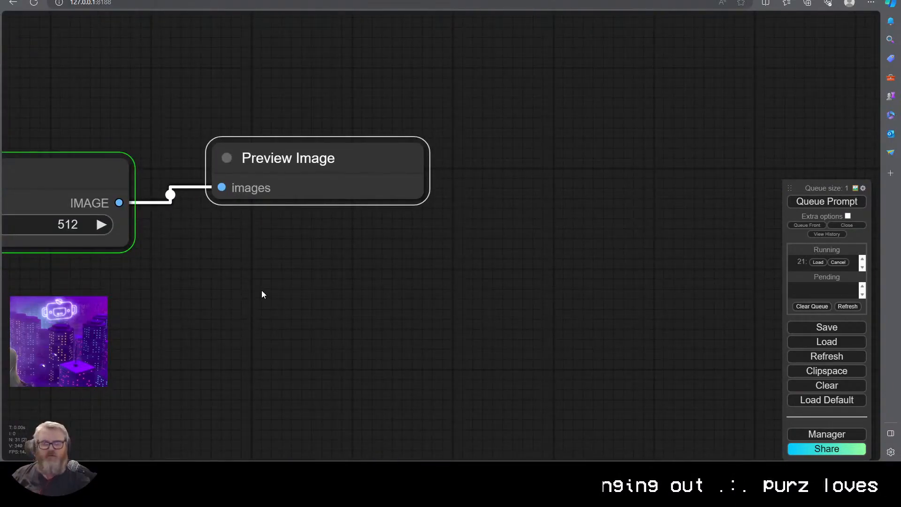
scroll(262, 294, down, 3)
scroll(404, 256, up, 6)
scroll(366, 306, down, 9)
scroll(332, 348, up, 10)
scroll(397, 331, down, 4)
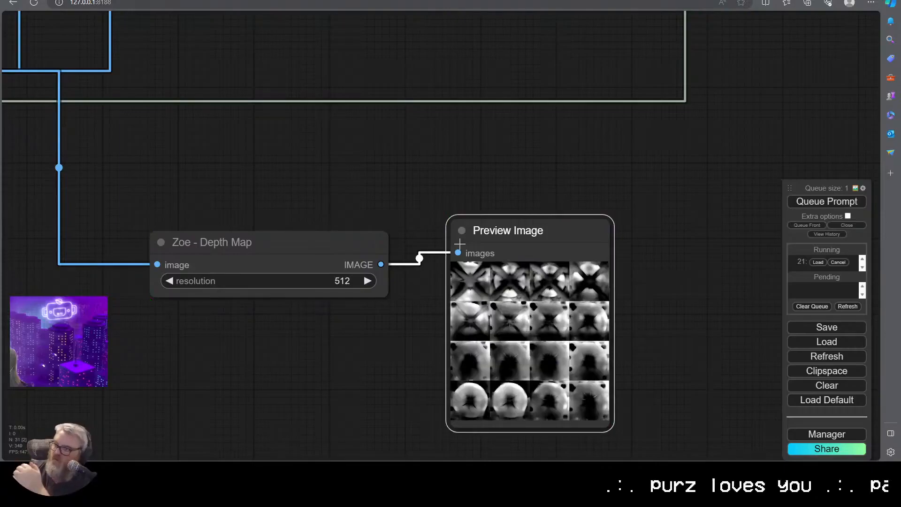
click(475, 280)
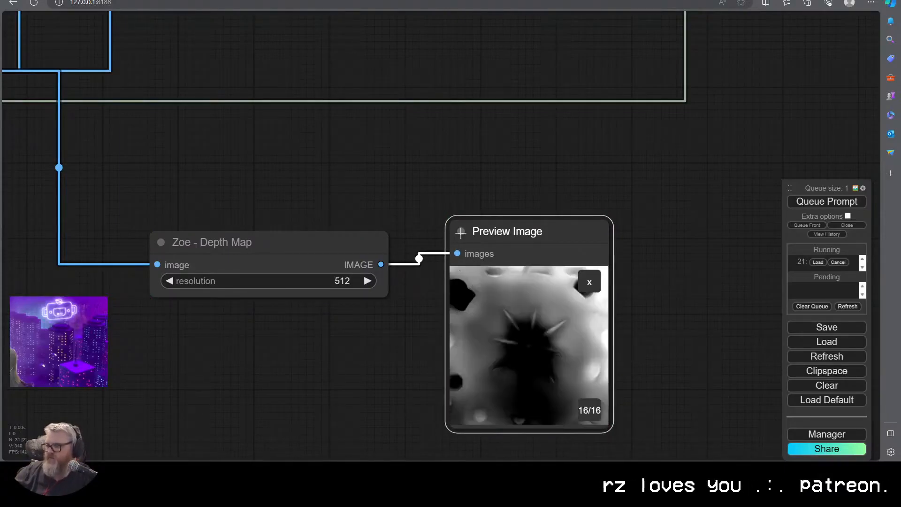
scroll(642, 303, down, 5)
scroll(450, 234, up, 3)
Add an Apply ControlNet (Advanced) node below the text prompts and wire it between their conditioning outputs and the KSampler
drag(492, 216, 429, 357)
click(438, 377)
text(control)
click(450, 398)
scroll(458, 207, up, 3)
drag(329, 422, 335, 294)
Add a Load ControlNet Model node feeding the control_net input and look through its available models
drag(320, 241, 336, 311)
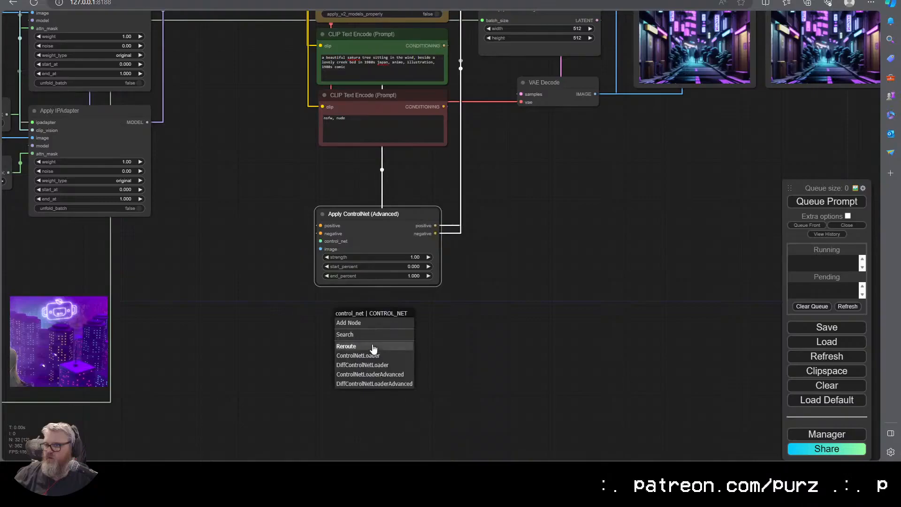
click(345, 334)
click(357, 347)
drag(421, 315, 380, 289)
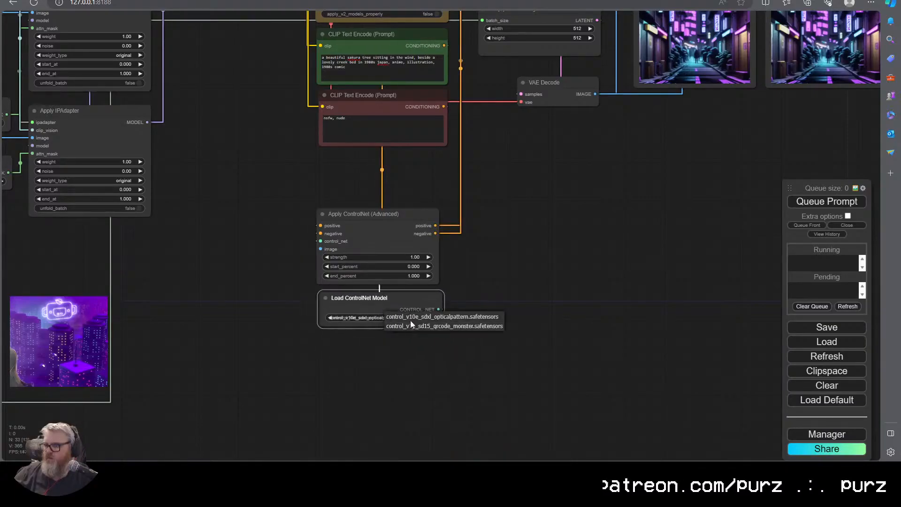
click(410, 328)
Paste the copied control_v11f1p_sd15_depth.pth into C:\ai\ComfyUI_windows_portable\ComfyUI\models\controlnet and return to the workflow
key(super+r)
text(C:\ai\ComfyUI_windows_portable\ComfyUI\models\controlnet)
key(Return)
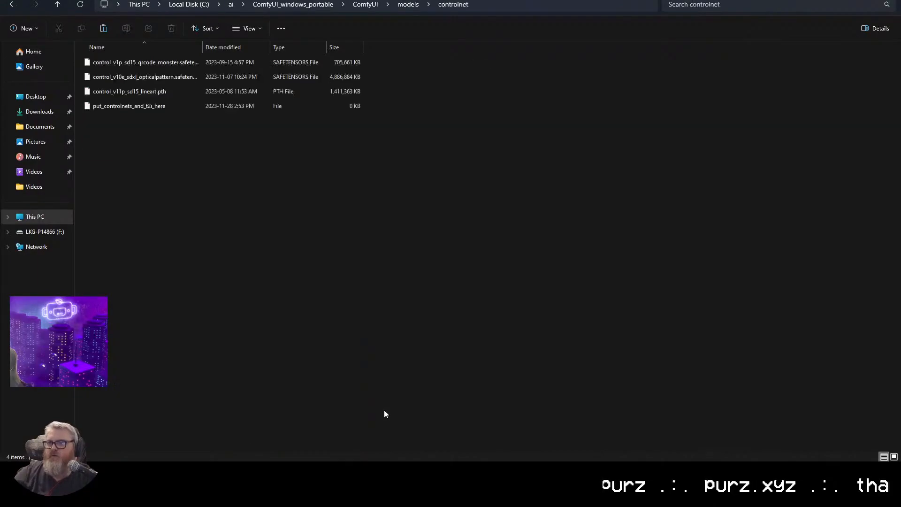
key(ctrl+v)
key(alt+Tab)
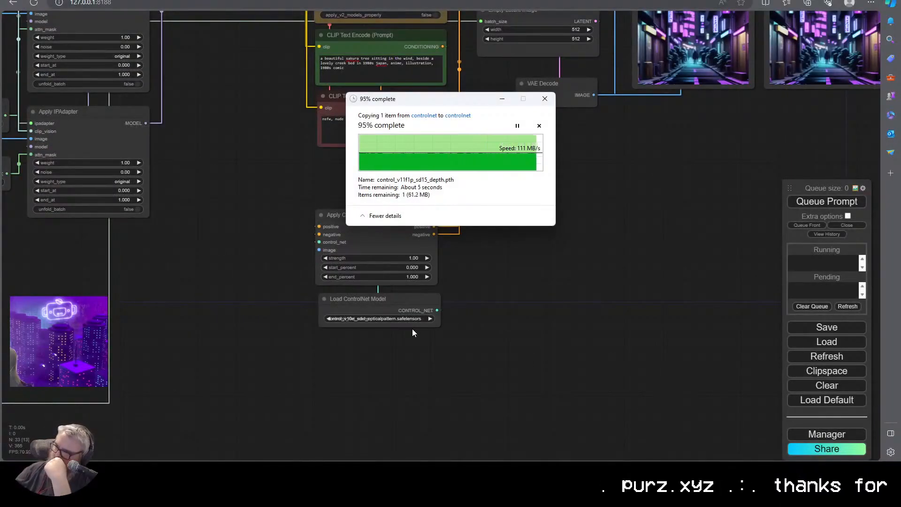
Choose control_v11f1p_sd15_depth.pth as the model in the Load ControlNet Model node
click(413, 319)
click(435, 334)
Connect the Zoe depth map output to the image input of Apply ControlNet (Advanced) and queue the prompt
scroll(415, 300, down, 3)
drag(415, 301, 440, 280)
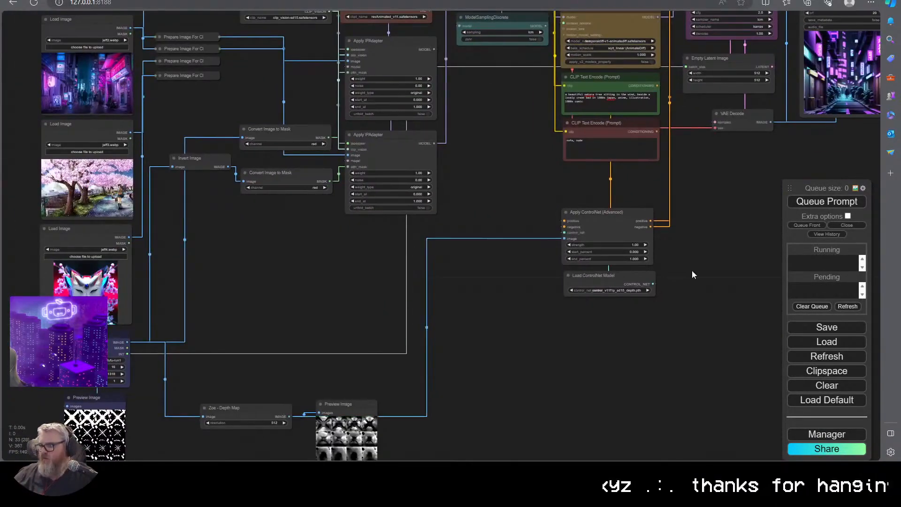
scroll(693, 275, up, 3)
drag(703, 165, 357, 283)
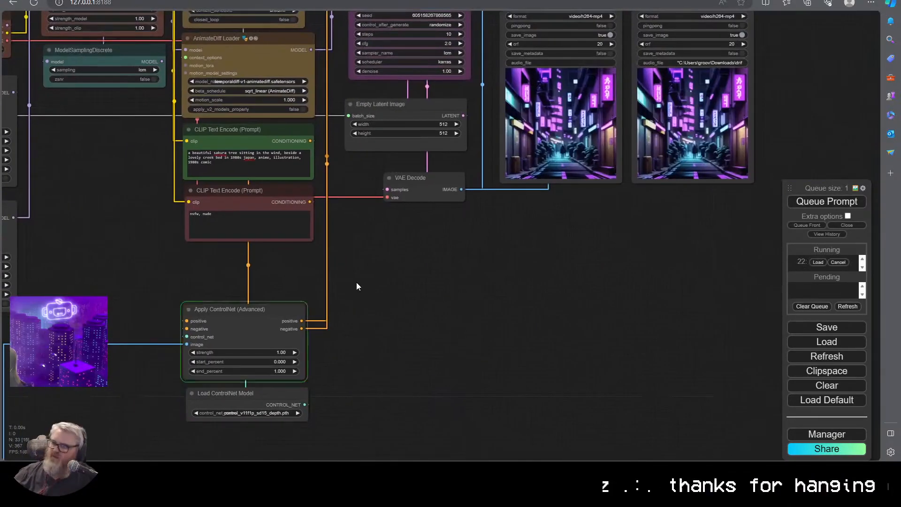
Follow the depth ControlNet run and compare its result in the two Video Combine previews
scroll(316, 372, down, 5)
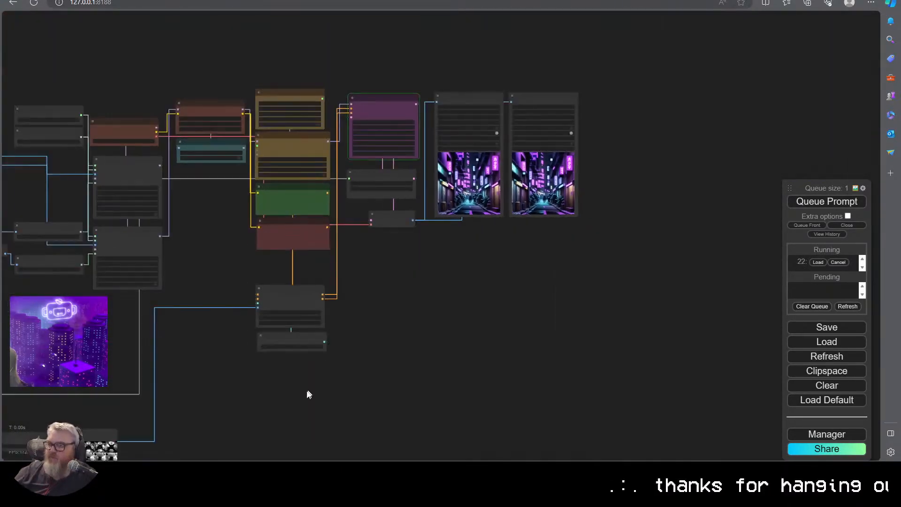
scroll(461, 358, up, 8)
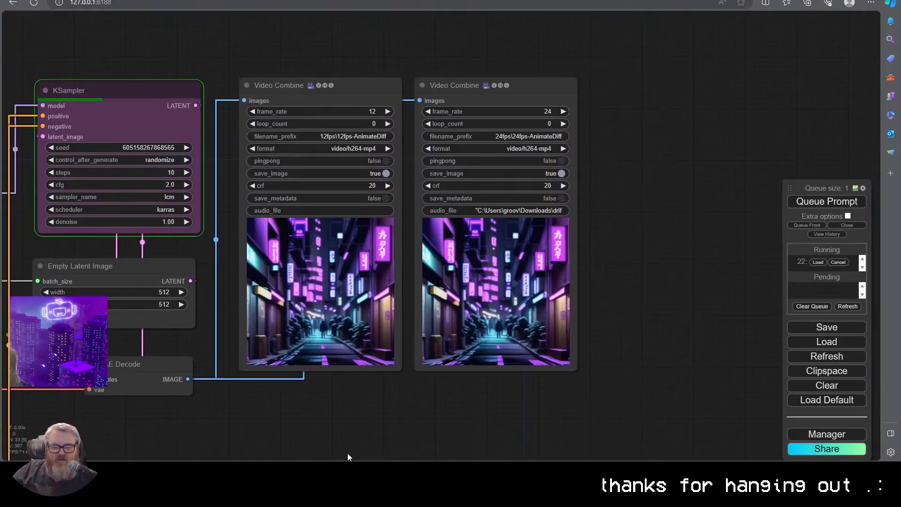
scroll(532, 307, up, 10)
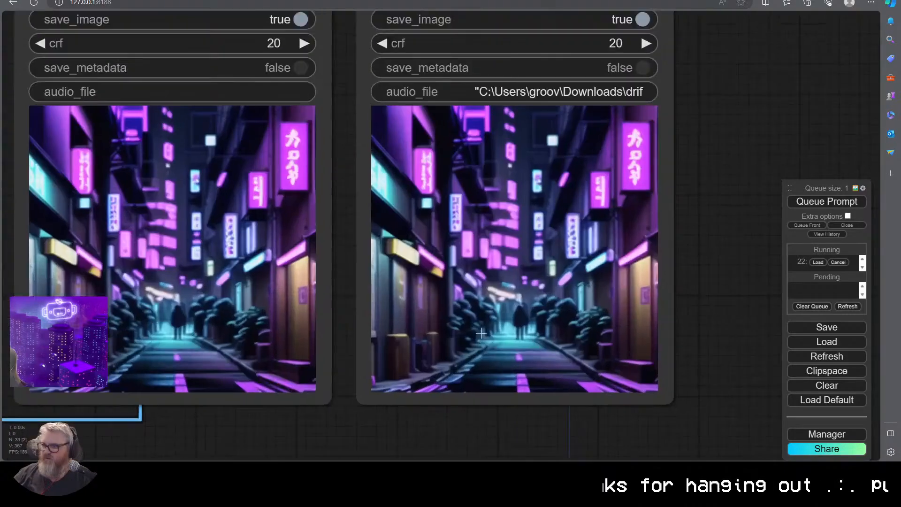
scroll(515, 304, down, 8)
drag(665, 344, 701, 355)
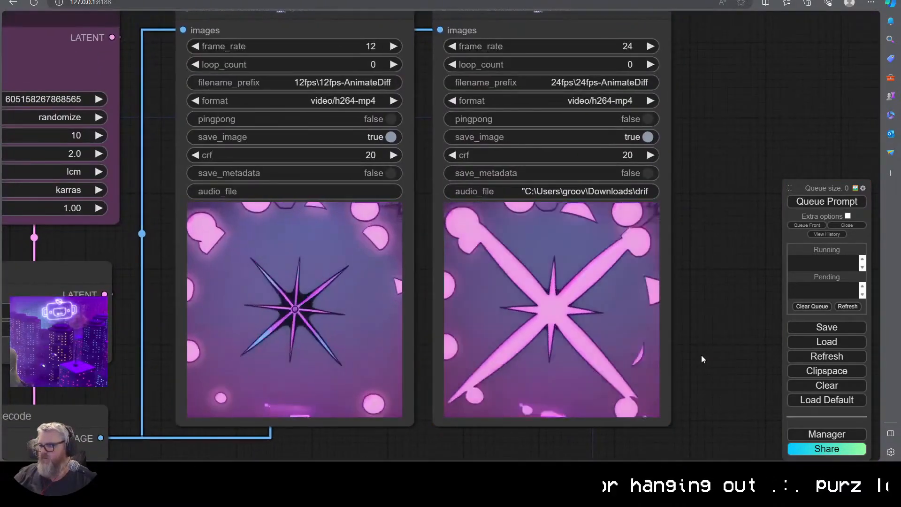
scroll(649, 333, down, 8)
scroll(397, 331, up, 8)
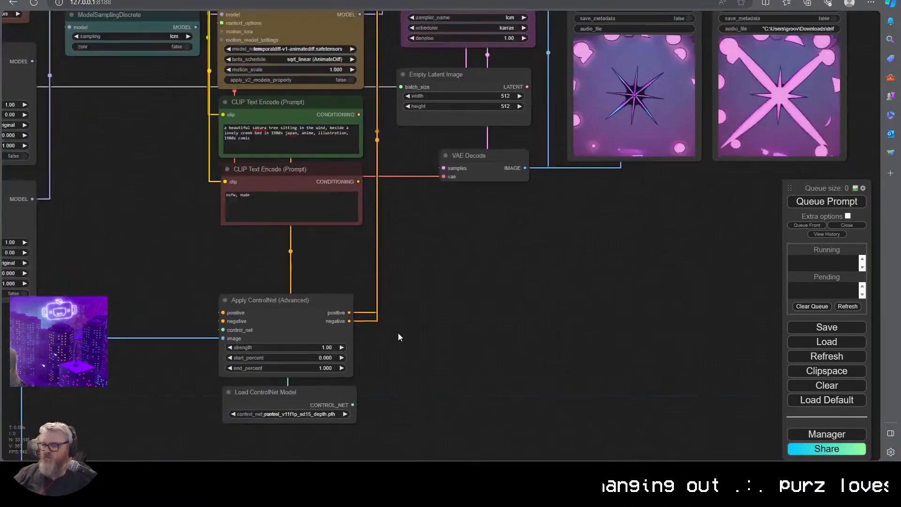
Set the strength of Apply ControlNet (Advanced) to 0.3 and queue the prompt
click(322, 315)
click(282, 327)
text(0.3)
key(Return)
drag(763, 142, 378, 390)
key(ctrl+Return)
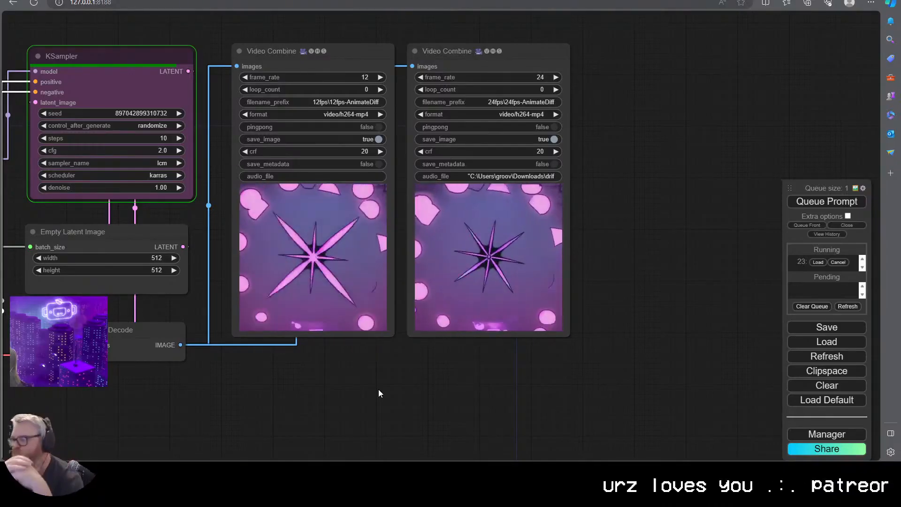
Inspect the video previews generated with the adjusted ControlNet settings
drag(379, 392, 867, 304)
drag(434, 347, 492, 160)
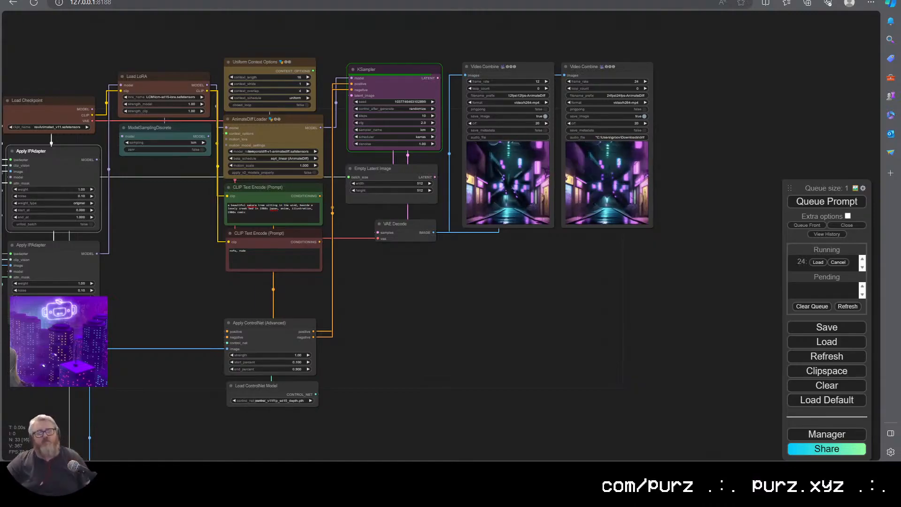
scroll(648, 225, up, 10)
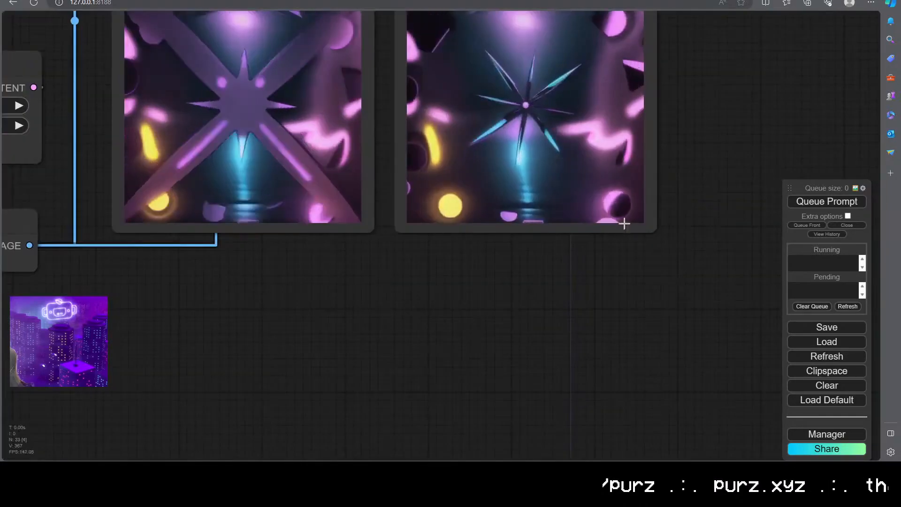
Set the noise of the lower Apply IPAdapter node to 1.00 and queue the prompt
scroll(521, 364, down, 5)
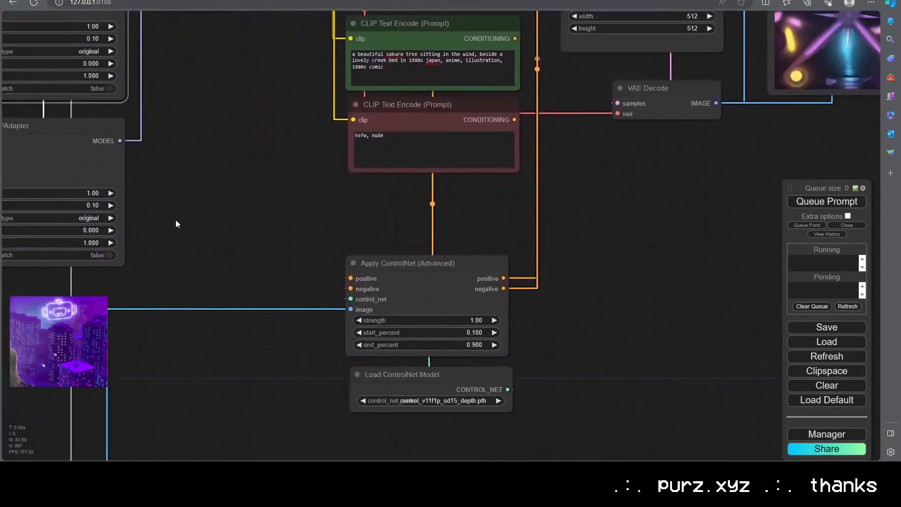
drag(175, 219, 312, 224)
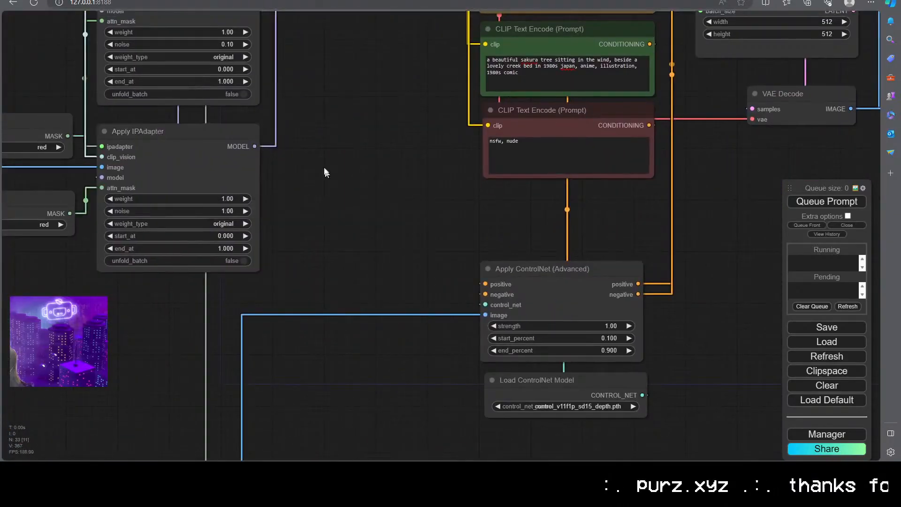
drag(411, 195, 423, 322)
drag(732, 323, 220, 452)
drag(534, 452, 701, 416)
drag(235, 450, 435, 221)
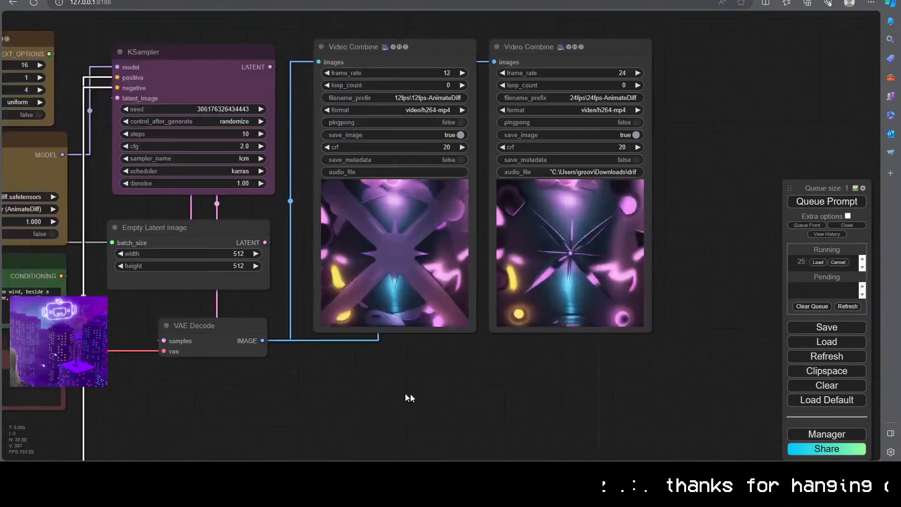
Set the KSampler to 4 steps and queue the prompt
scroll(495, 400, down, 1)
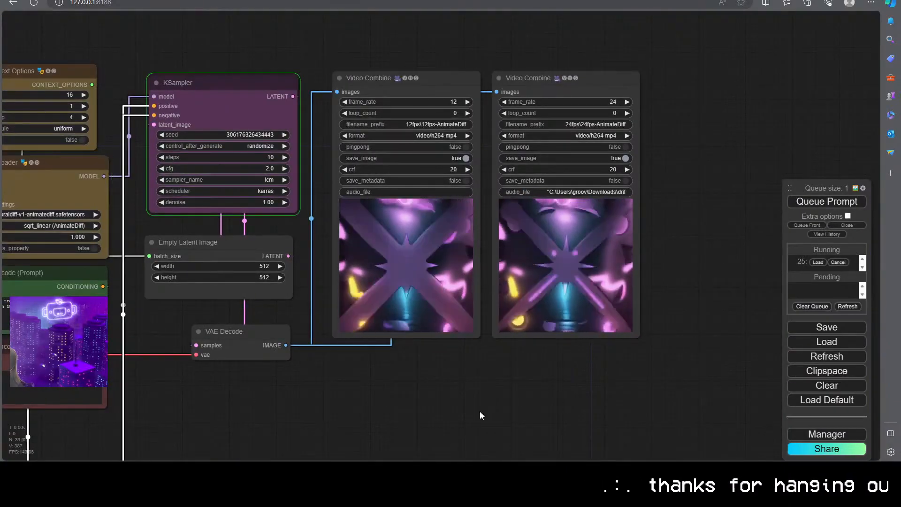
scroll(494, 400, up, 2)
drag(506, 446, 561, 429)
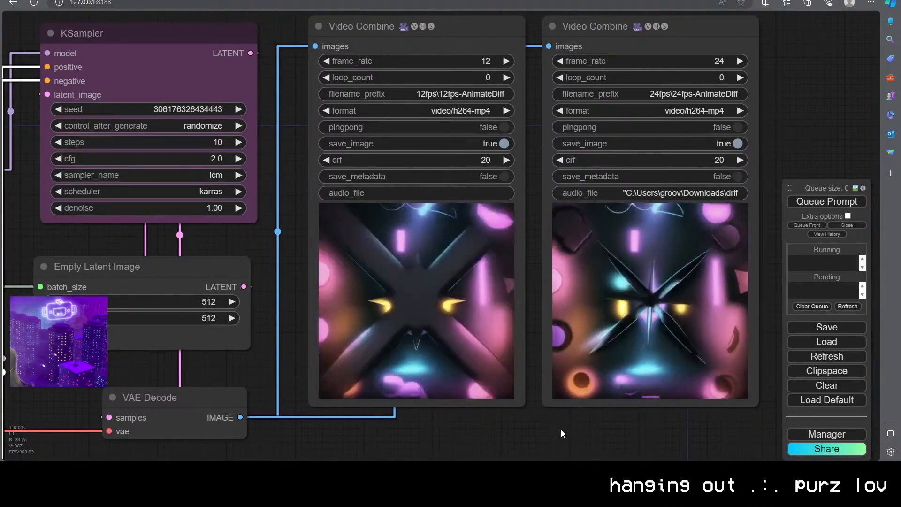
click(826, 201)
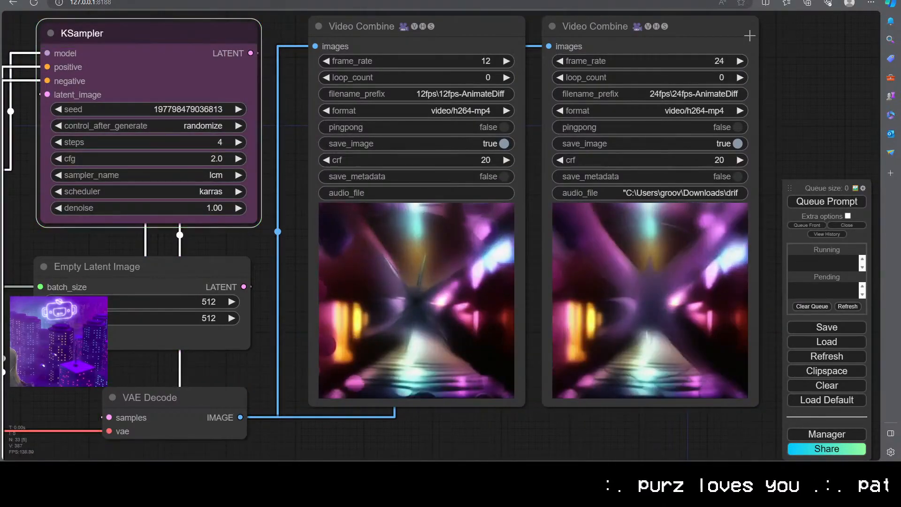
Queue the prompt with the KSampler at 8 steps, and raise the steps to 10
click(169, 142)
text(8)
key(Return)
click(830, 203)
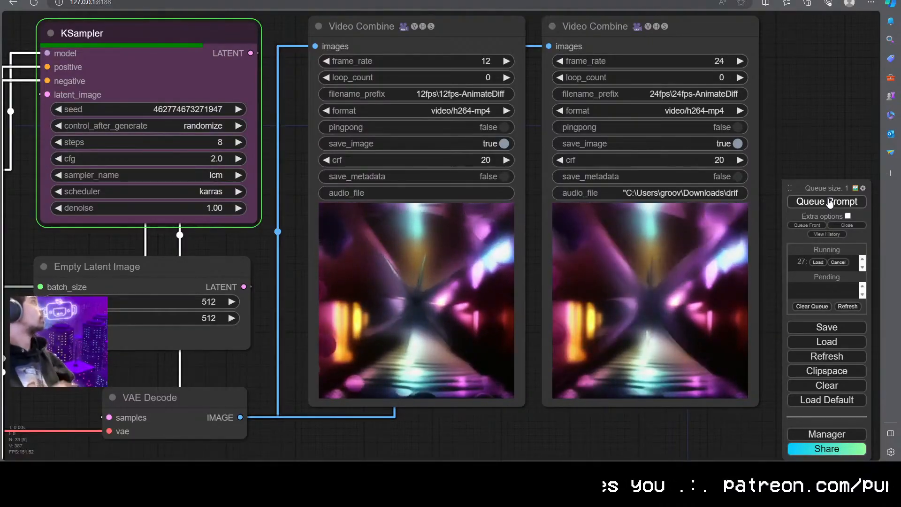
click(238, 142)
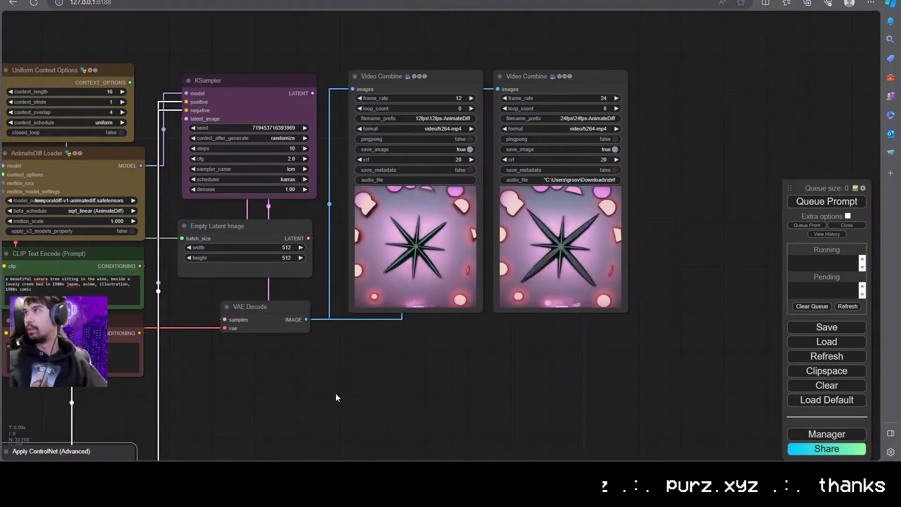
Set Apply ControlNet (Advanced) to strength 0.90, start_percent 0.100 and end_percent 0.900, and queue the prompt
drag(249, 406, 442, 223)
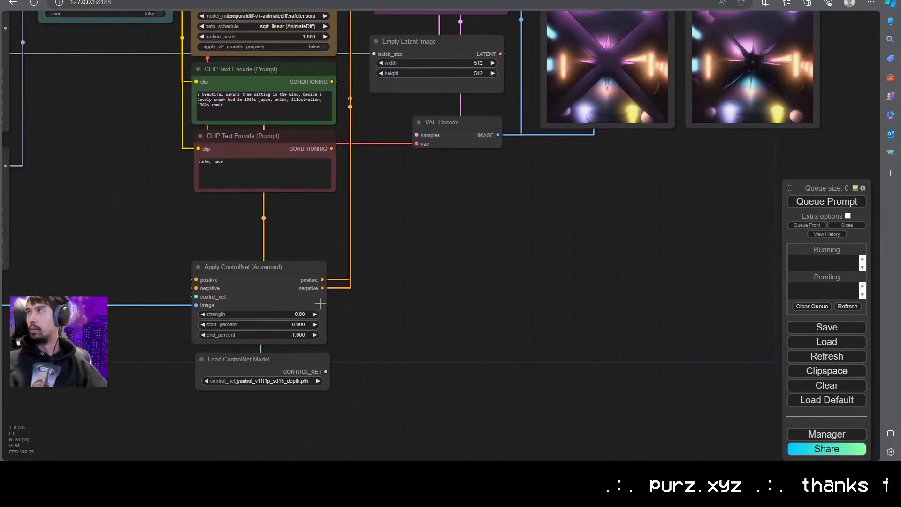
click(295, 315)
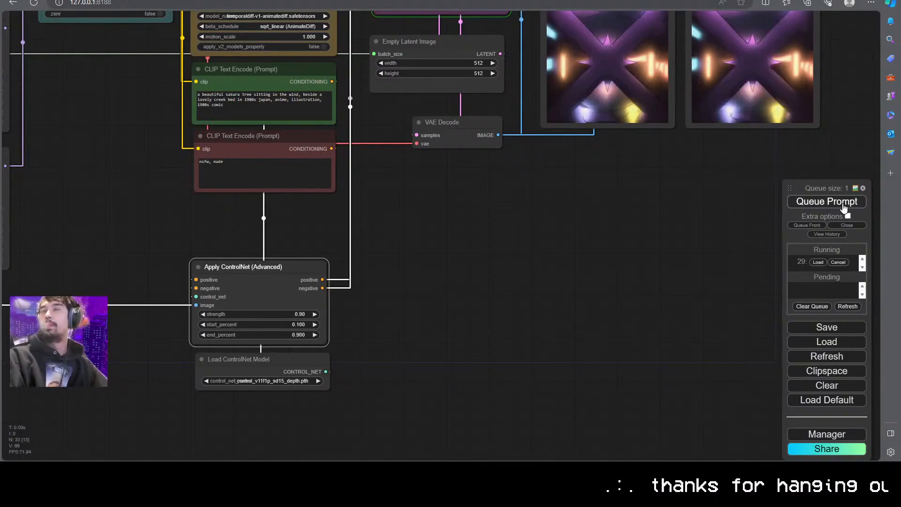
Examine the Video Combine previews of the latest run and the Apply ControlNet (Advanced) settings
drag(853, 120, 828, 167)
scroll(461, 372, down, 2)
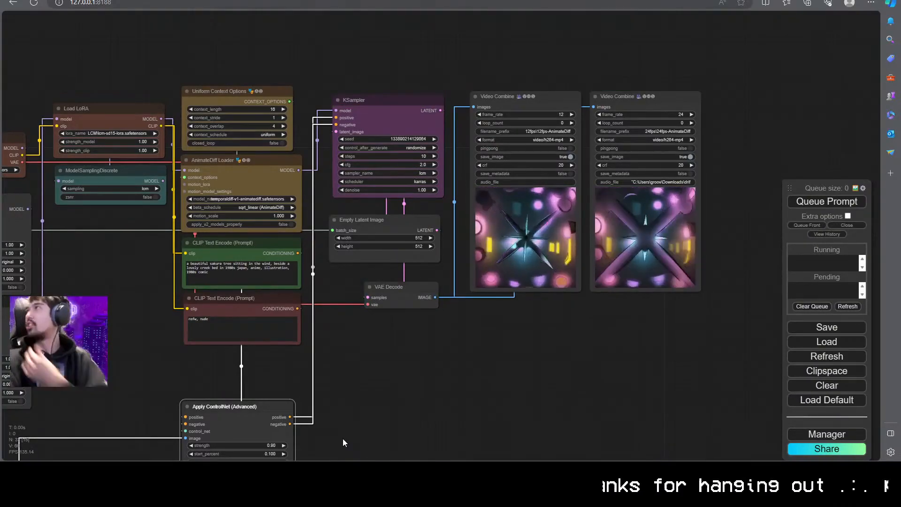
scroll(590, 319, up, 5)
drag(646, 299, 594, 189)
scroll(486, 391, up, 5)
scroll(482, 394, down, 5)
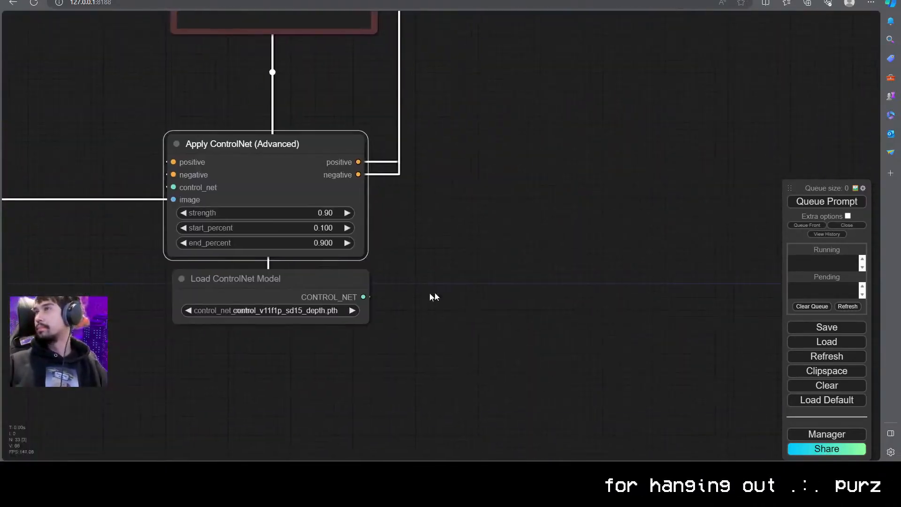
Set end_percent to 1 and strength to 1.00 on Apply ControlNet (Advanced), and queue the prompt
text(8)
key(Return)
click(324, 243)
text(1)
key(Return)
click(332, 214)
drag(759, 107, 473, 382)
scroll(472, 364, down, 3)
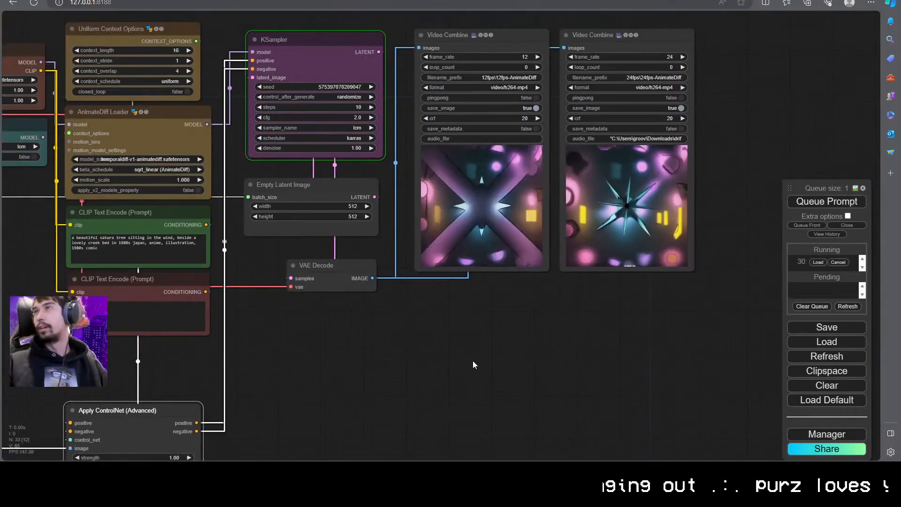
scroll(478, 366, up, 2)
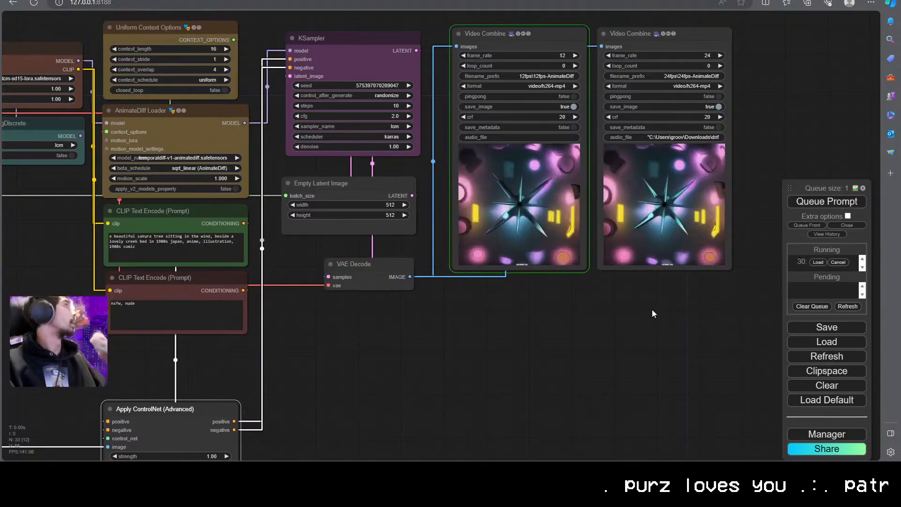
Examine the Video Combine previews of the latest run alongside the KSampler and AnimateDiff Loader nodes
scroll(446, 358, up, 4)
drag(643, 311, 434, 430)
scroll(444, 387, up, 3)
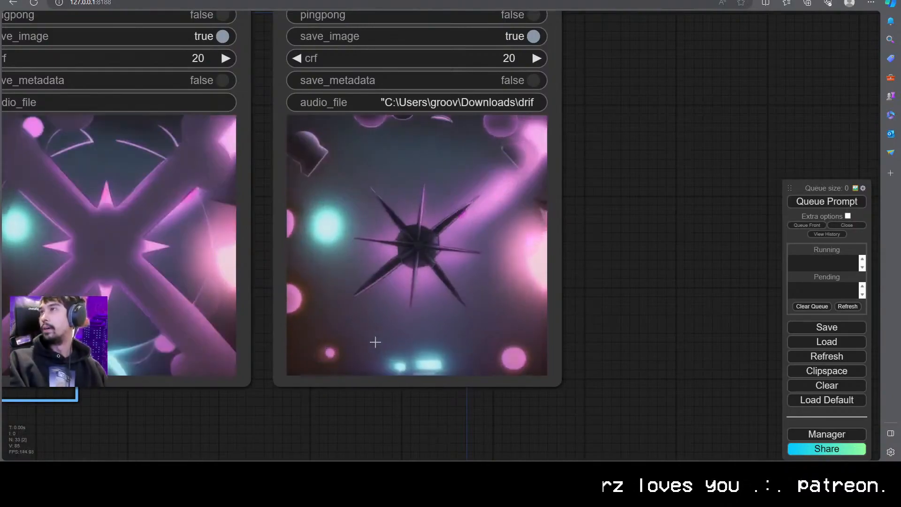
scroll(520, 325, down, 4)
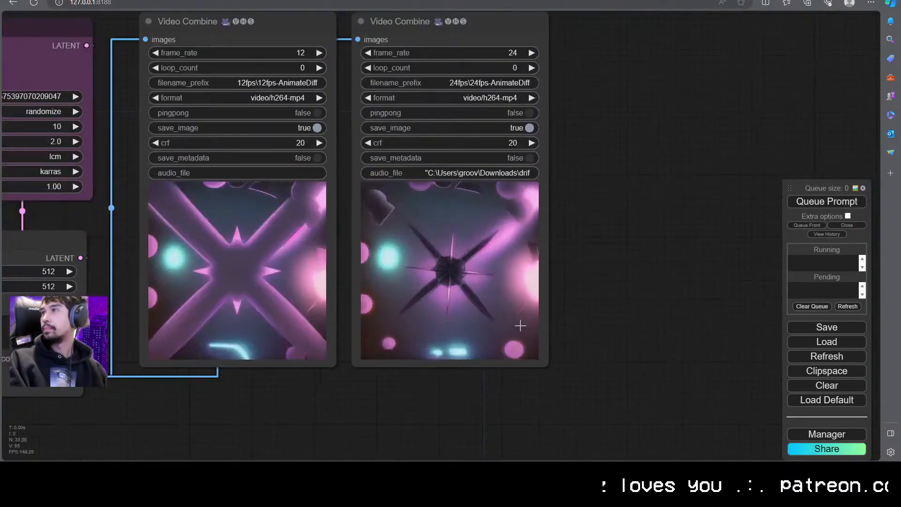
scroll(540, 331, down, 2)
scroll(559, 334, up, 5)
scroll(379, 364, down, 6)
scroll(380, 364, down, 1)
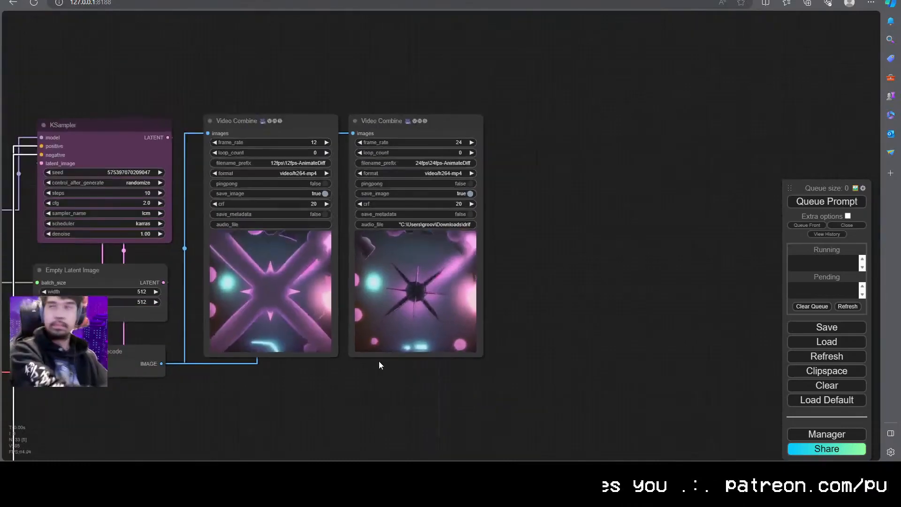
drag(322, 402, 519, 374)
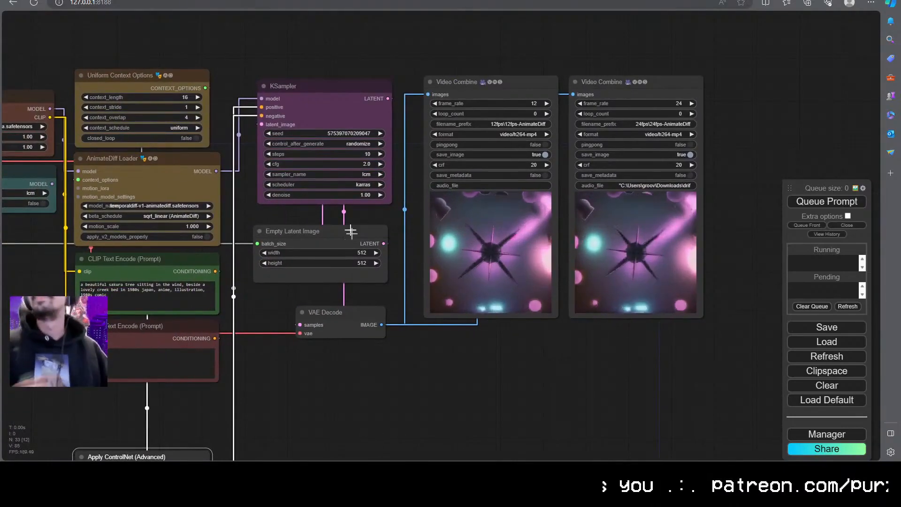
scroll(355, 242, down, 2)
scroll(16, 188, up, 2)
drag(168, 207, 49, 241)
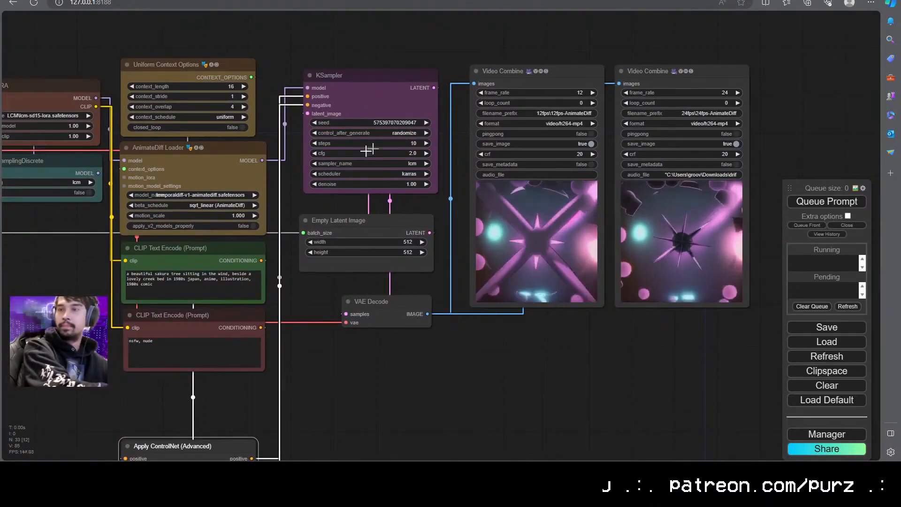
Delete the Zoe - Depth Map node between Load Images (Path) and the depth Preview Image
drag(116, 272, 563, 1)
drag(256, 190, 328, 399)
drag(282, 142, 189, 234)
drag(428, 256, 539, 101)
drag(256, 396, 457, 41)
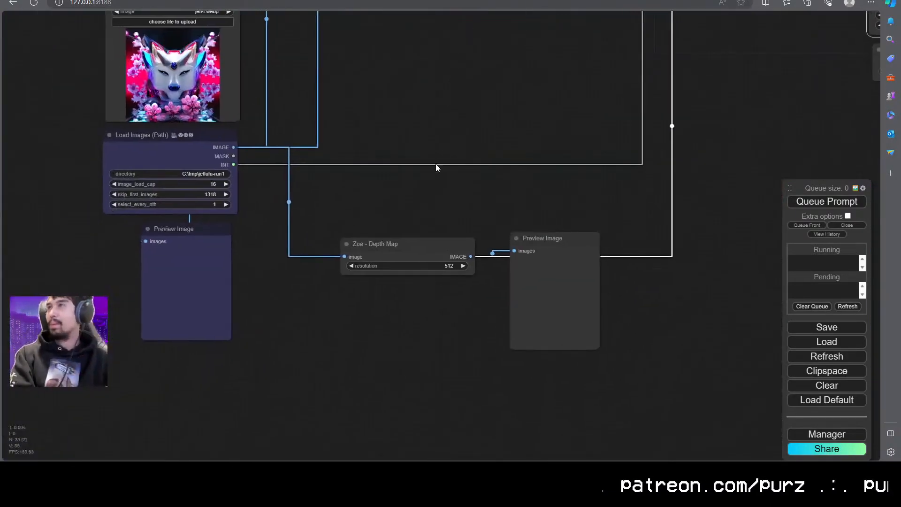
drag(413, 241, 400, 171)
key(Delete)
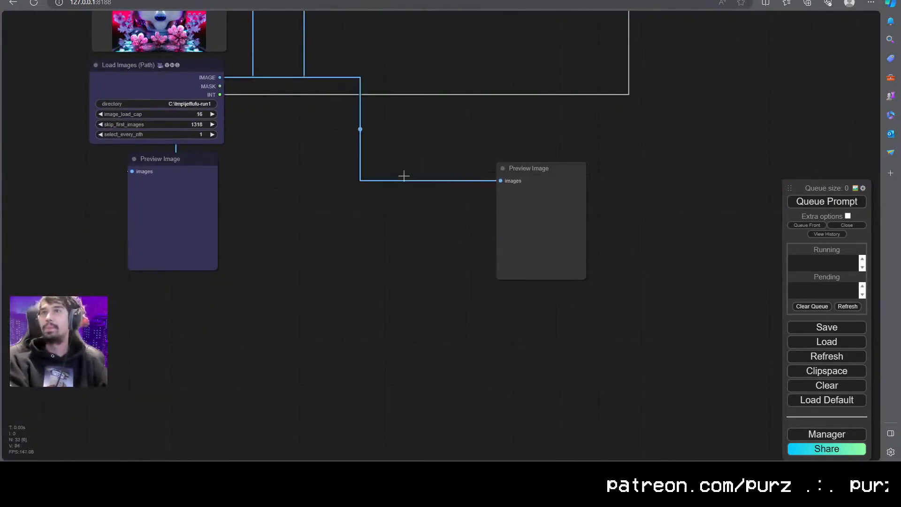
Add a MiDaS - Depth Map node, feeding it the Load Images (Path) IMAGE output and connecting its output to the depth Preview Image
double_click(357, 159)
text(midas)
key(Down)
key(Return)
drag(296, 188, 219, 77)
drag(422, 188, 500, 180)
Shift the MiDaS - Depth Map node slightly and connect its IMAGE output to the image input of Apply ControlNet (Advanced)
drag(383, 176, 405, 136)
scroll(347, 277, down, 5)
scroll(489, 226, down, 2)
scroll(335, 324, up, 6)
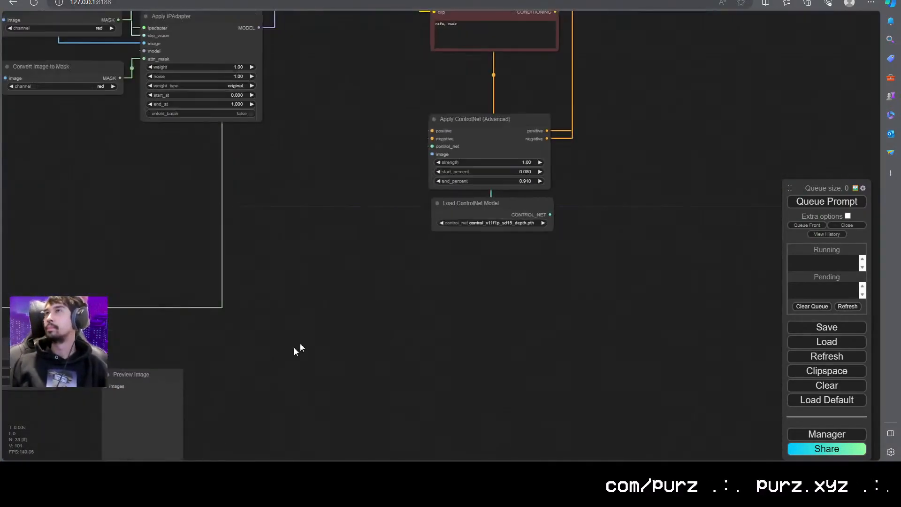
drag(101, 356, 432, 153)
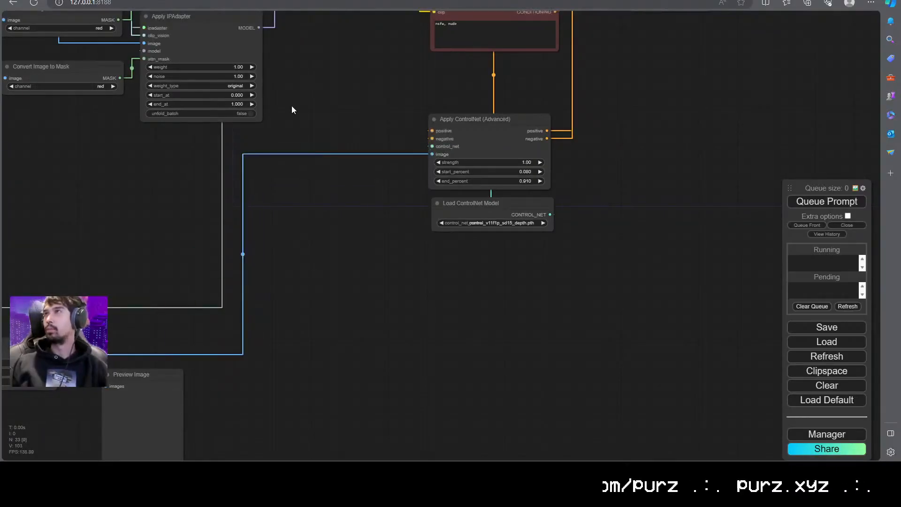
Look over the workflow's wiring and settings from the Load LoRA node through the KSampler to the Video Combine previews
drag(300, 134, 457, 340)
scroll(477, 302, down, 5)
scroll(216, 94, up, 2)
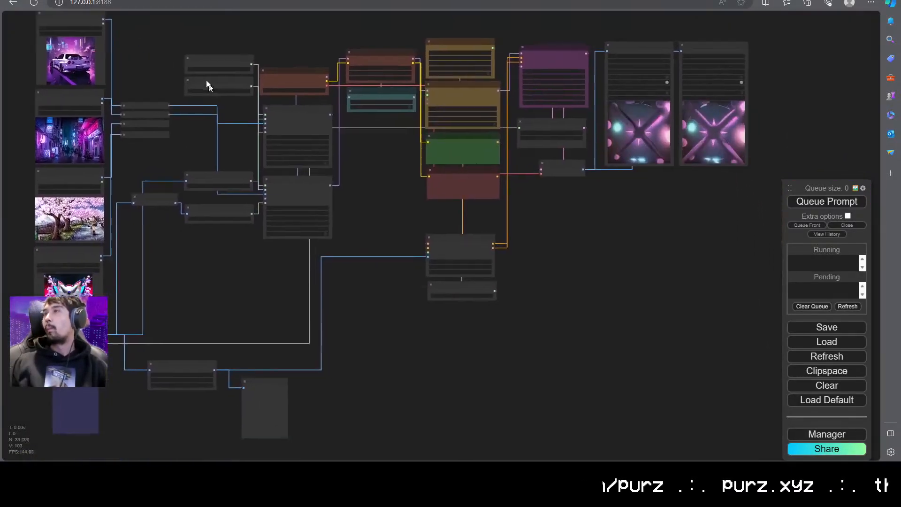
scroll(280, 384, up, 5)
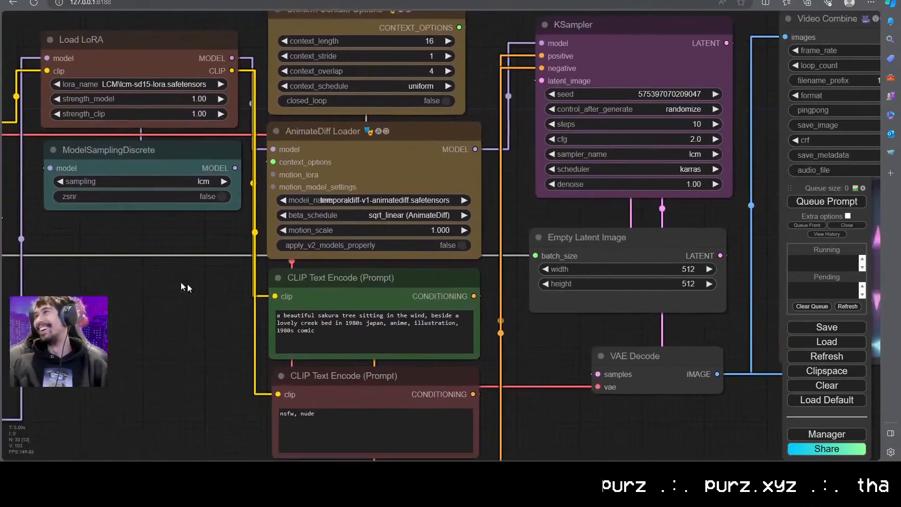
drag(614, 456, 466, 412)
scroll(466, 411, down, 3)
scroll(412, 216, up, 2)
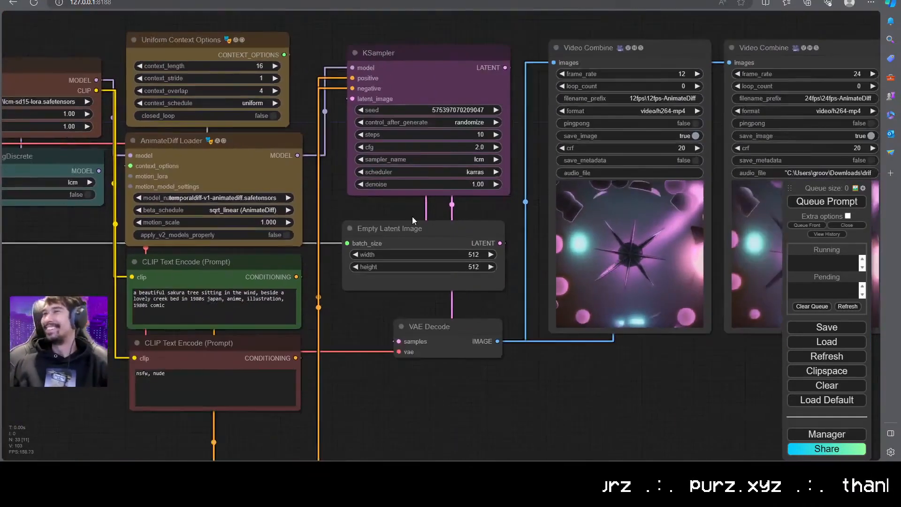
drag(440, 207, 371, 230)
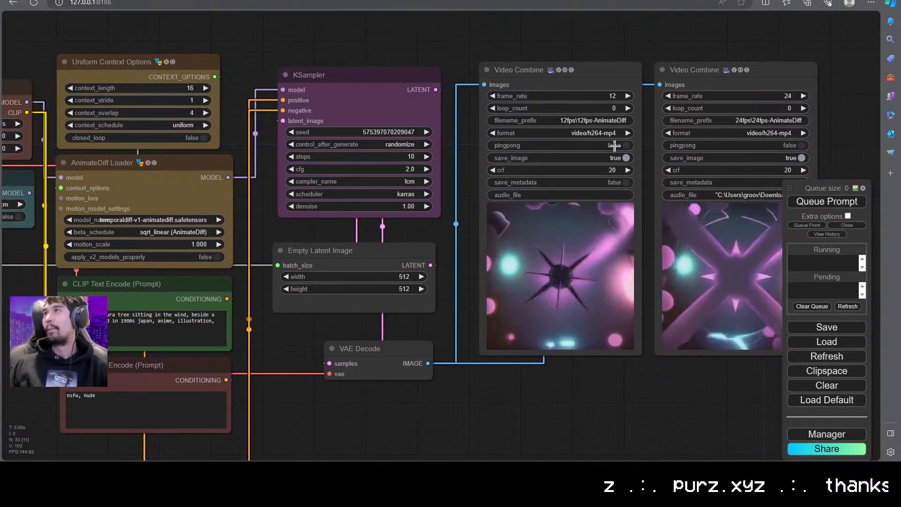
drag(252, 46, 616, 102)
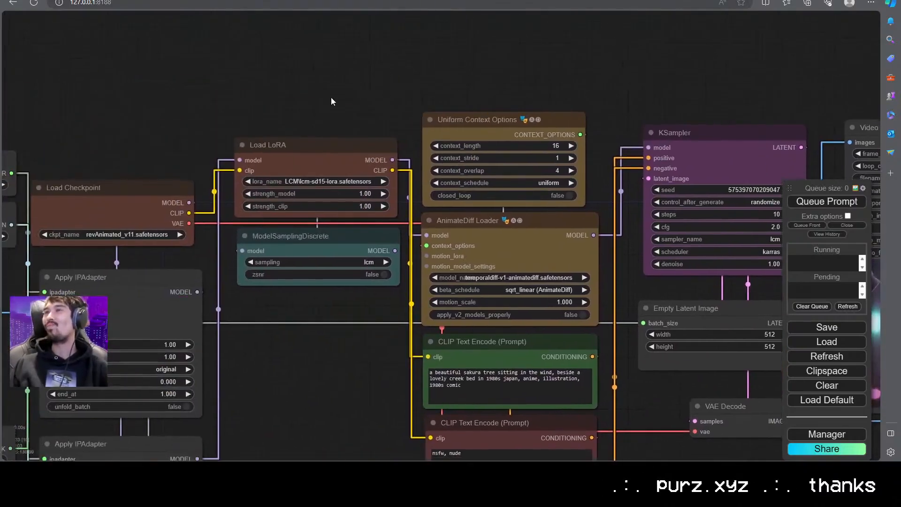
drag(468, 63, 327, 10)
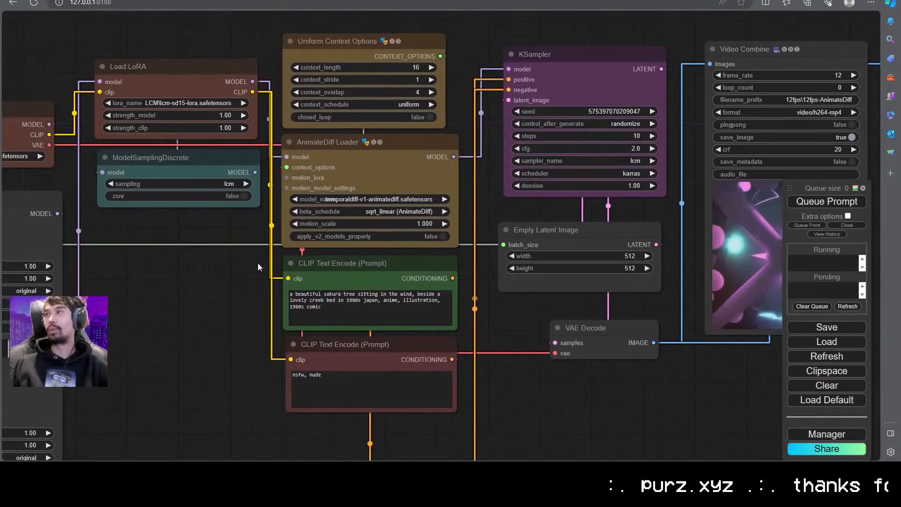
Set image_load_cap to 96 on Load Images (Path) and queue the prompt
drag(258, 260, 432, 196)
drag(301, 415, 527, 480)
drag(537, 351, 187, 324)
drag(303, 260, 183, 185)
mouse_move(566, 243)
mouse_down()
mouse_move(464, 352)
mouse_move(571, 251)
mouse_up()
drag(632, 341, 345, 212)
click(346, 212)
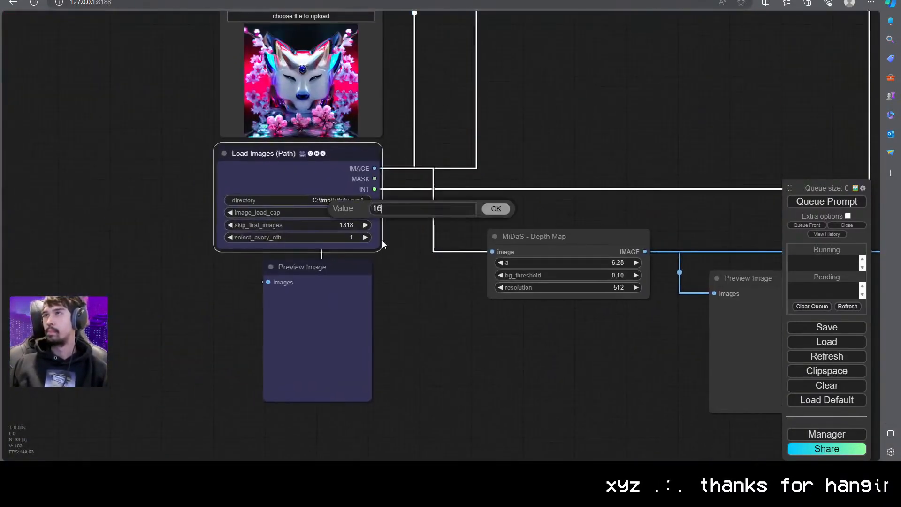
text(96)
key(Return)
key(ctrl+Return)
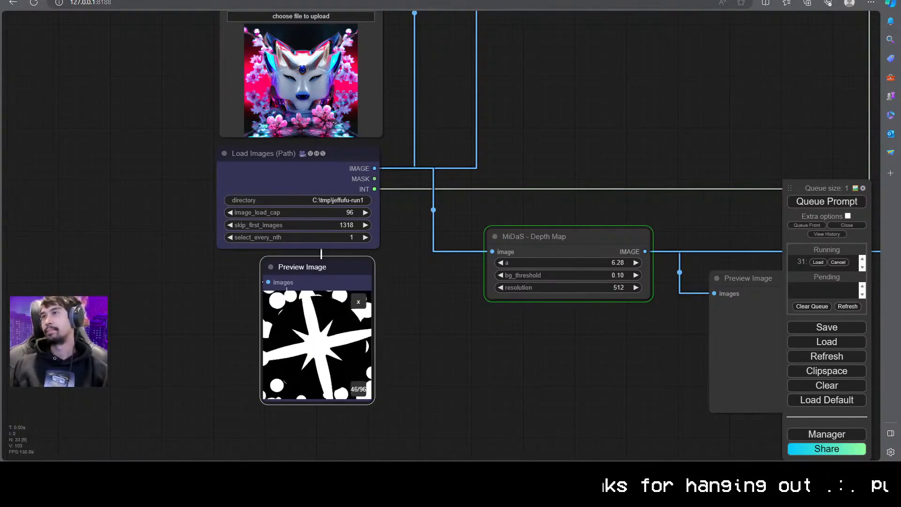
Return the mask Preview Image to its grid of frames, and close the error report to check the Apply ControlNet (Advanced) node
click(358, 302)
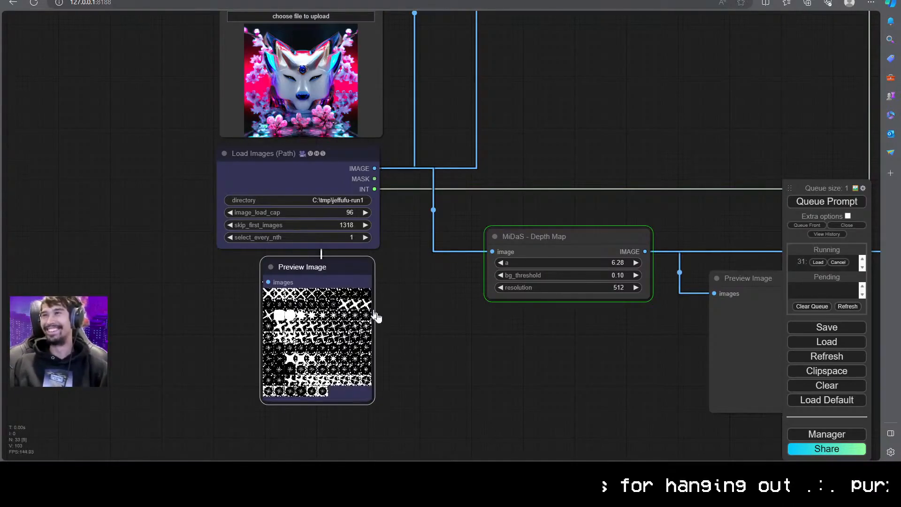
drag(478, 362, 443, 362)
scroll(266, 360, down, 3)
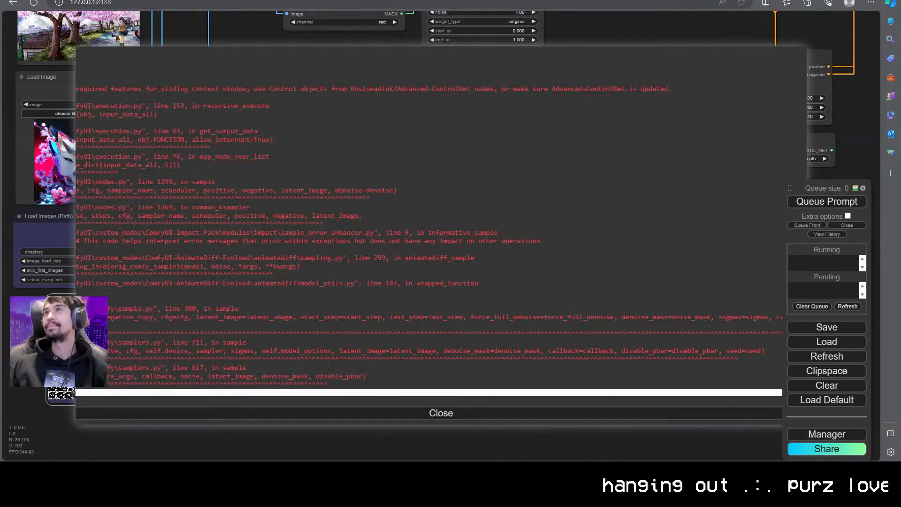
click(364, 409)
scroll(352, 336, up, 5)
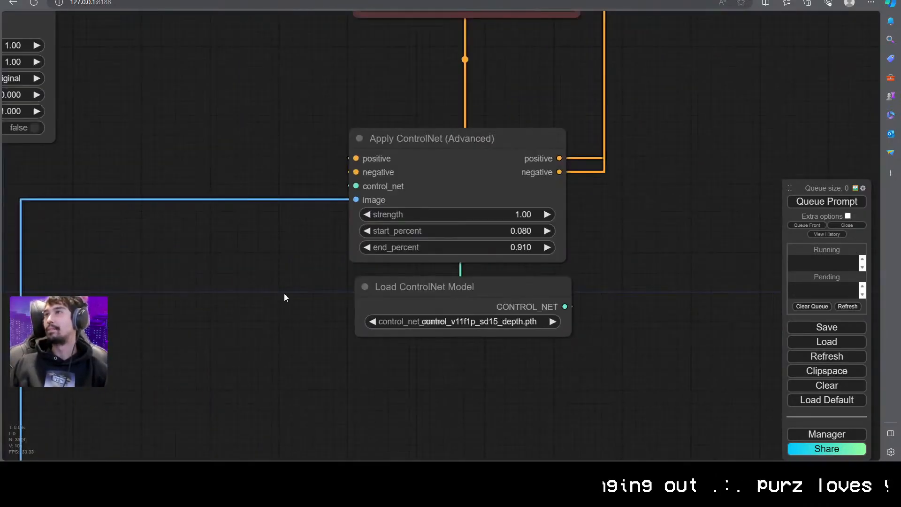
scroll(284, 293, down, 7)
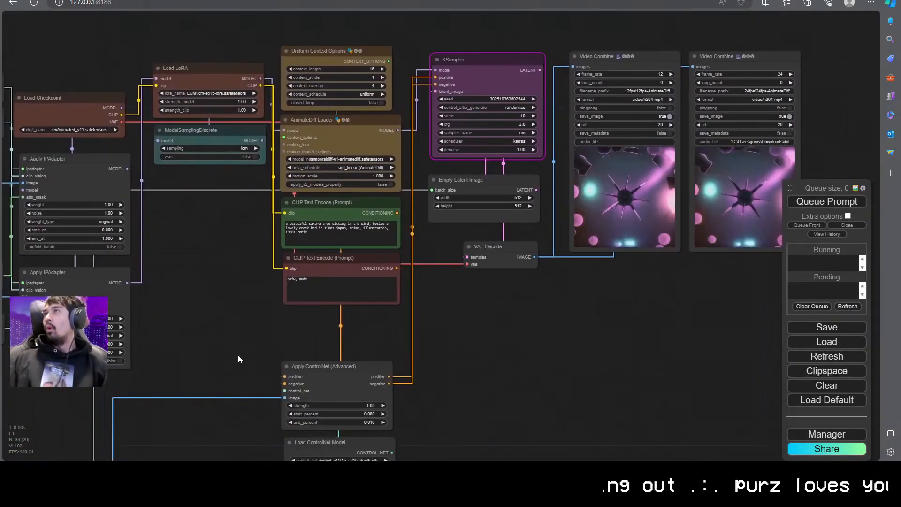
Try running the unchanged workflow again and close the error report
drag(204, 372, 380, 298)
scroll(567, 232, up, 5)
scroll(568, 203, down, 3)
click(596, 374)
click(596, 375)
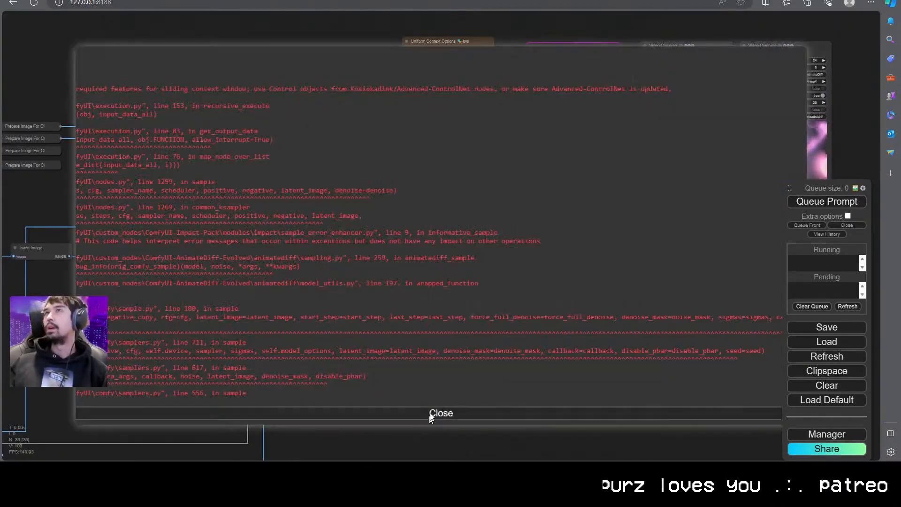
click(451, 413)
Delete the Load ControlNet Model node below Apply ControlNet (Advanced)
scroll(474, 371, up, 8)
click(479, 371)
key(Delete)
Add a ControlNetLoaderAdvanced node below Apply ControlNet (Advanced) and connect its CONTROL_NET output to the control_net input
double_click(495, 367)
text(load cont)
key(BackSpace)
key(BackSpace)
key(BackSpace)
key(BackSpace)
key(BackSpace)
key(BackSpace)
key(BackSpace)
key(BackSpace)
text(contro)
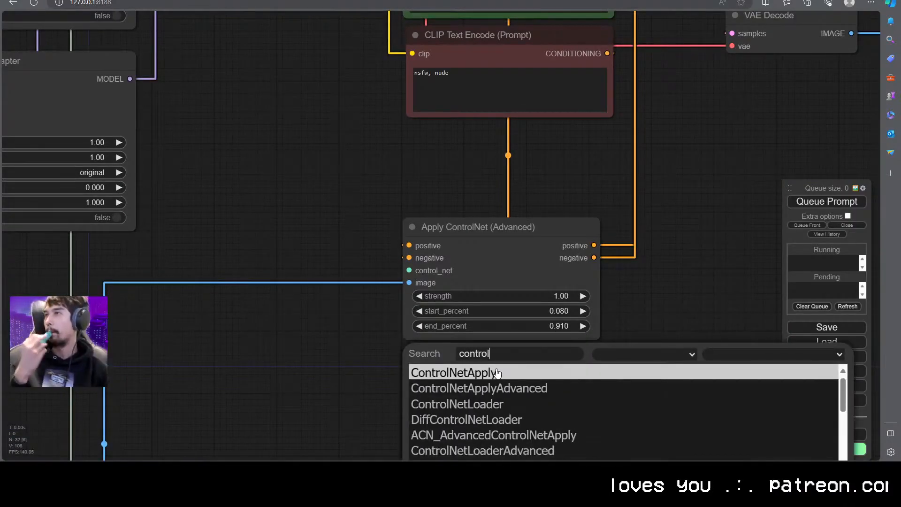
text(l)
click(497, 451)
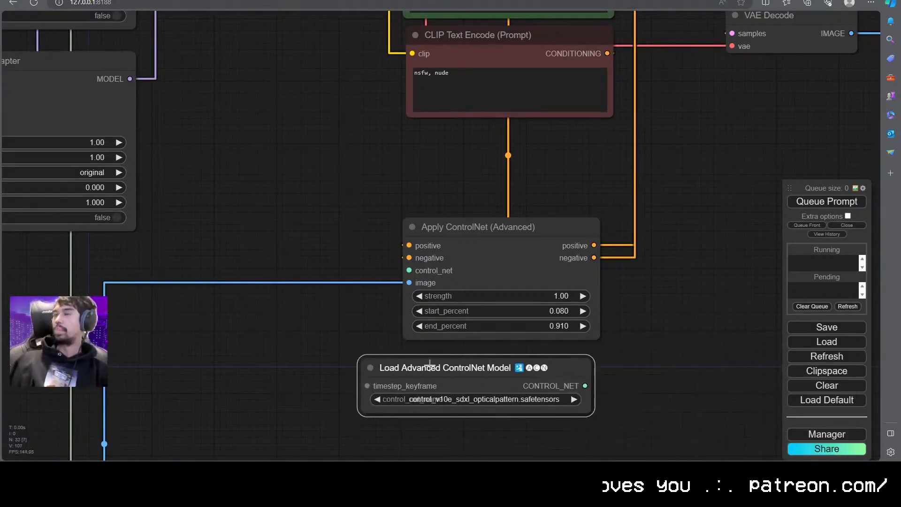
drag(587, 374, 410, 271)
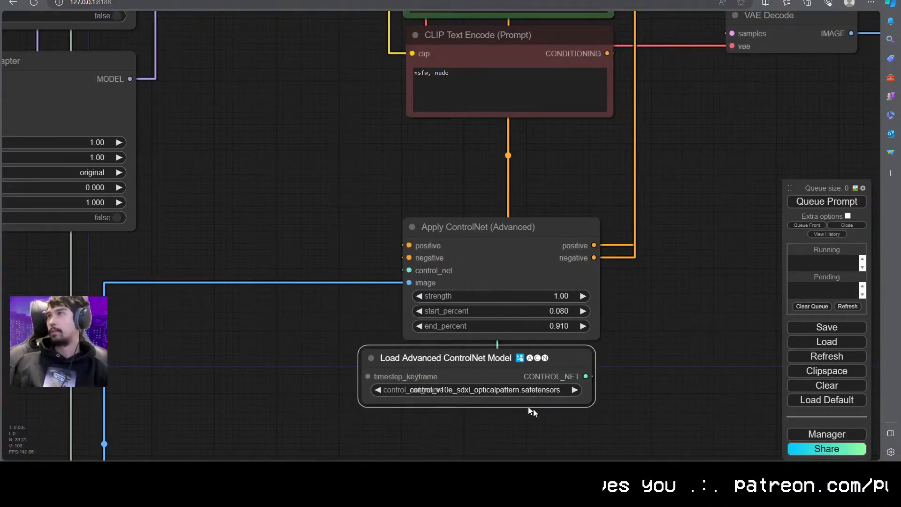
Refresh the model list, choose control_v11f1p_sd15_depth.pth in Load Advanced ControlNet Model, and queue the prompt
click(479, 390)
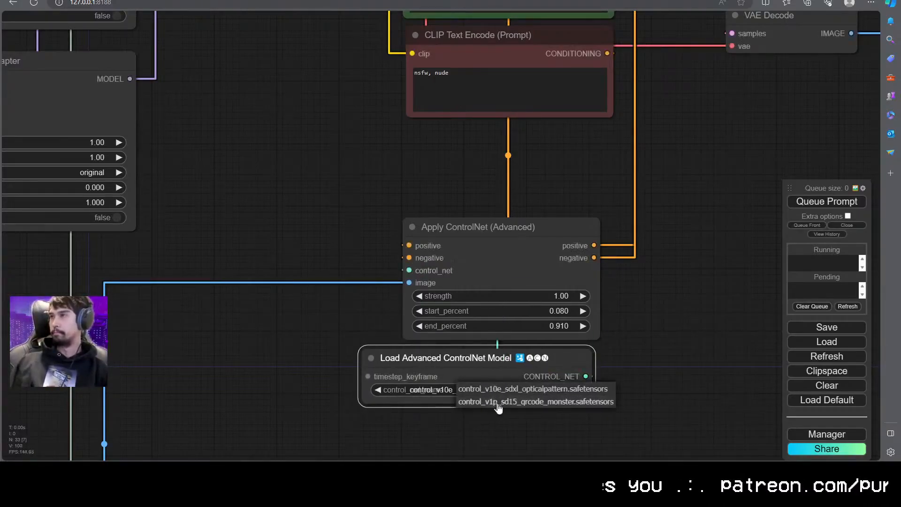
click(681, 396)
click(830, 357)
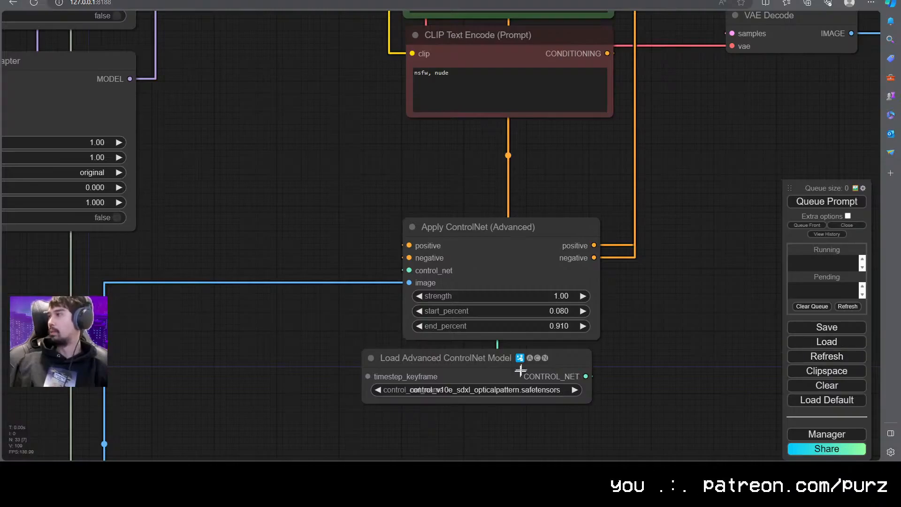
click(497, 390)
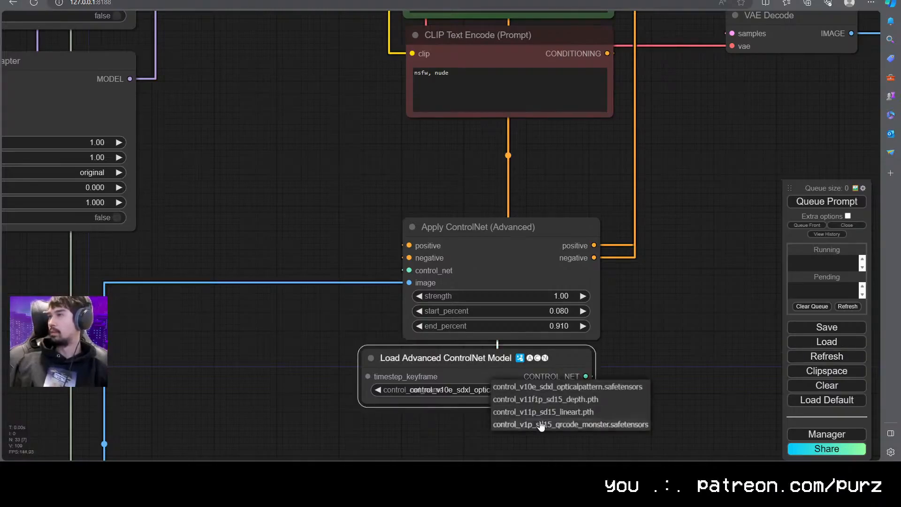
click(585, 400)
key(ctrl+Return)
scroll(678, 122, right, 5)
scroll(682, 165, down, 10)
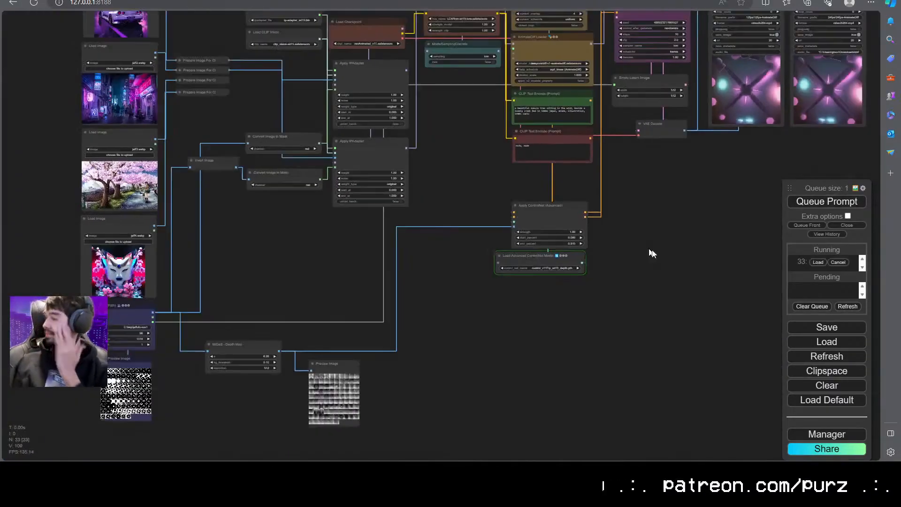
drag(634, 241, 473, 312)
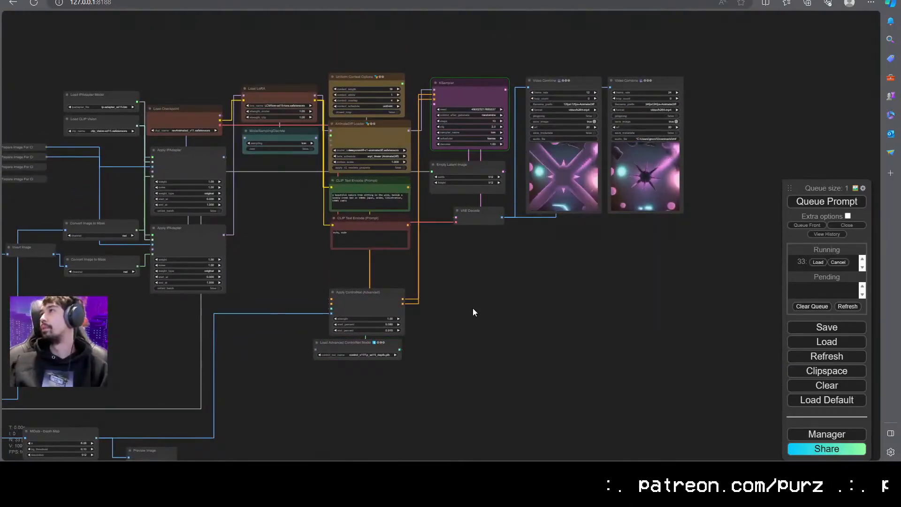
scroll(523, 283, up, 9)
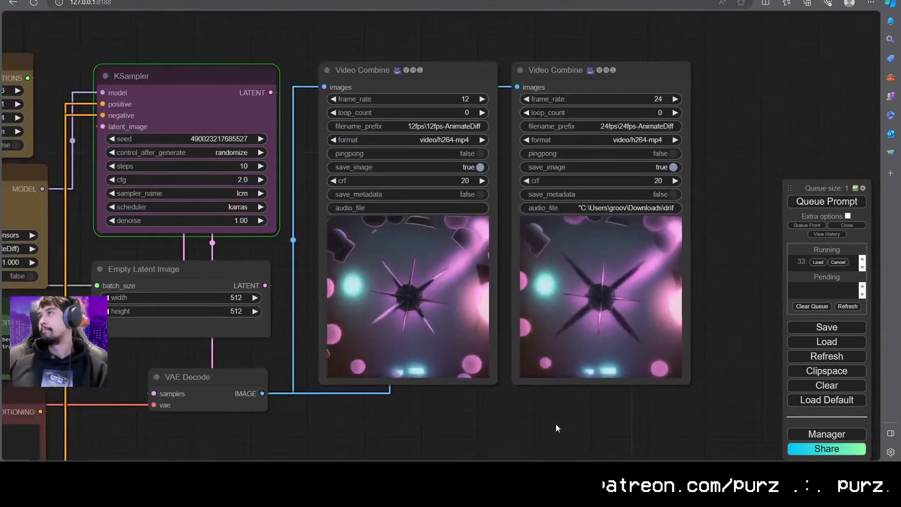
Switch to the Command Prompt window, split its tab into a second pane, and run "pip install nvitop" there
key(alt+Tab)
right_click(397, 28)
click(425, 84)
text(pip install nvitop)
key(Return)
Run nvitop in the new pane, then shorten the terminal window and reposition it above the workflow
text(nvitop)
key(Return)
drag(645, 311, 645, 108)
drag(634, 28, 672, 30)
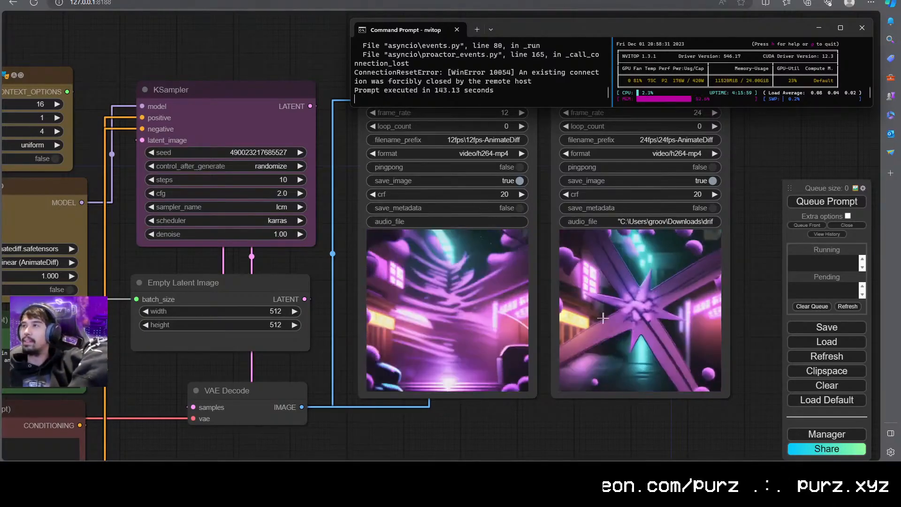
Return to ComfyUI and examine the finished animation in both Video Combine previews up close
scroll(480, 408, down, 3)
click(473, 426)
scroll(503, 394, down, 2)
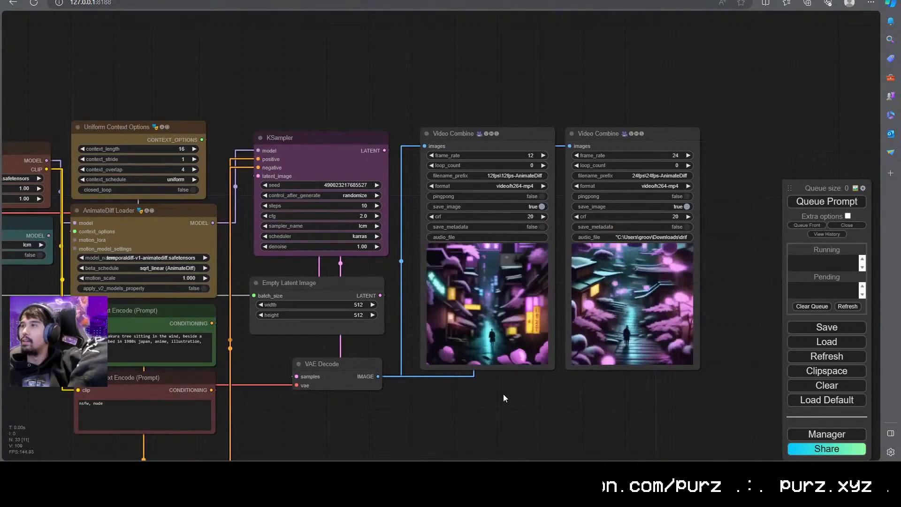
scroll(661, 382, up, 5)
drag(660, 382, 581, 396)
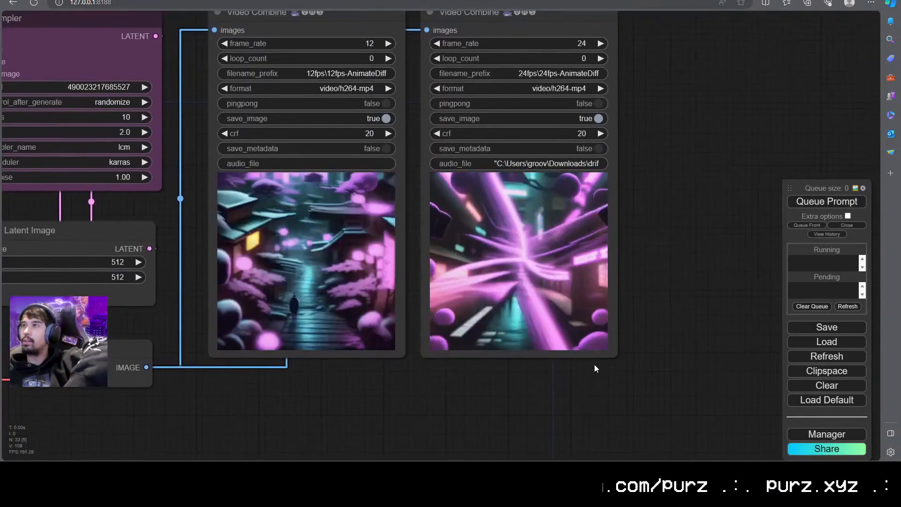
scroll(586, 293, up, 4)
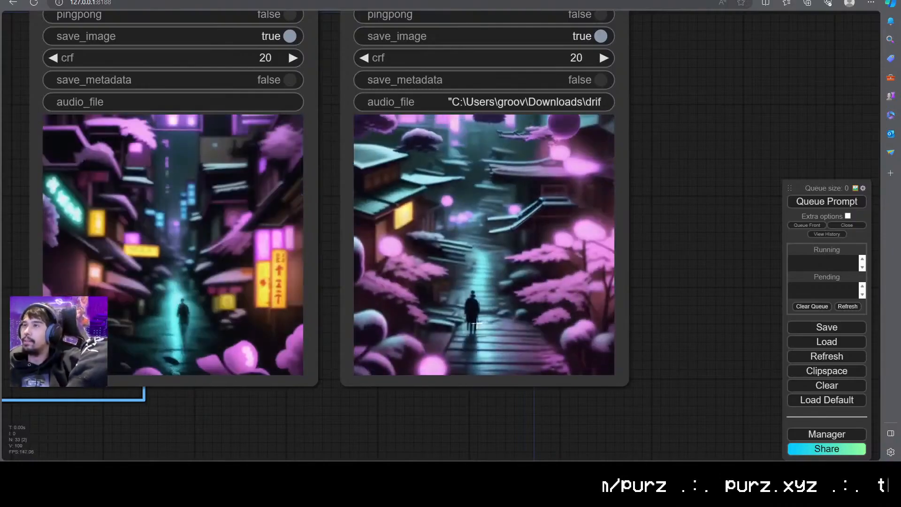
Switch to Blender, load 24fps-AnimateDiff_00019.mp4 into the plane material's movie texture, and set its frame count to 377 during playback
key(alt+Tab)
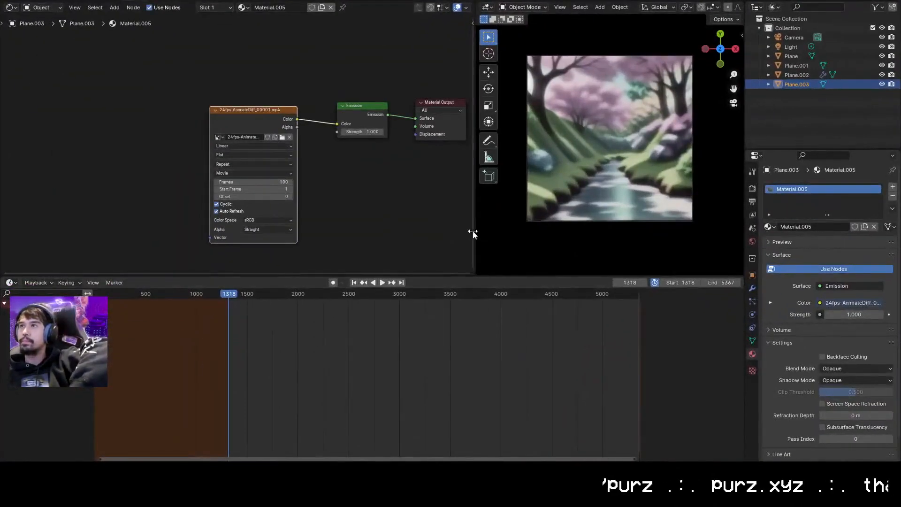
click(282, 137)
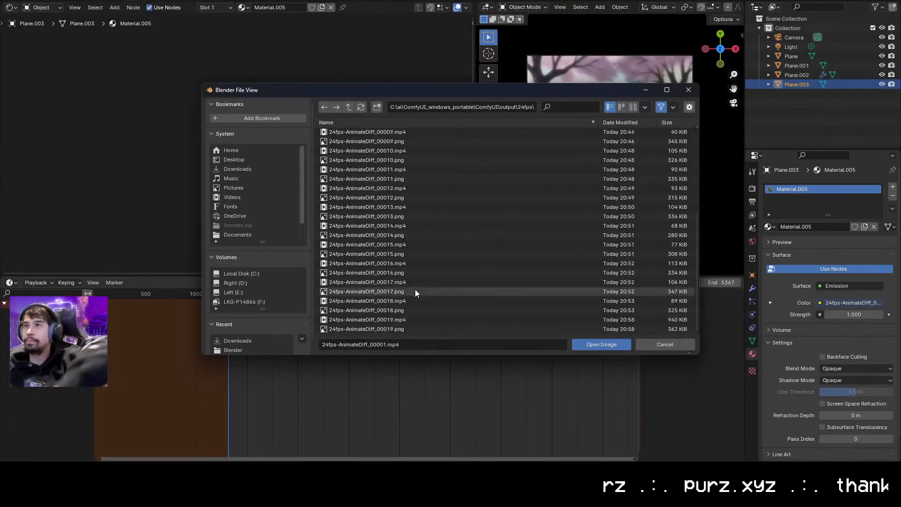
double_click(415, 290)
key(space)
click(262, 182)
text(377)
key(Return)
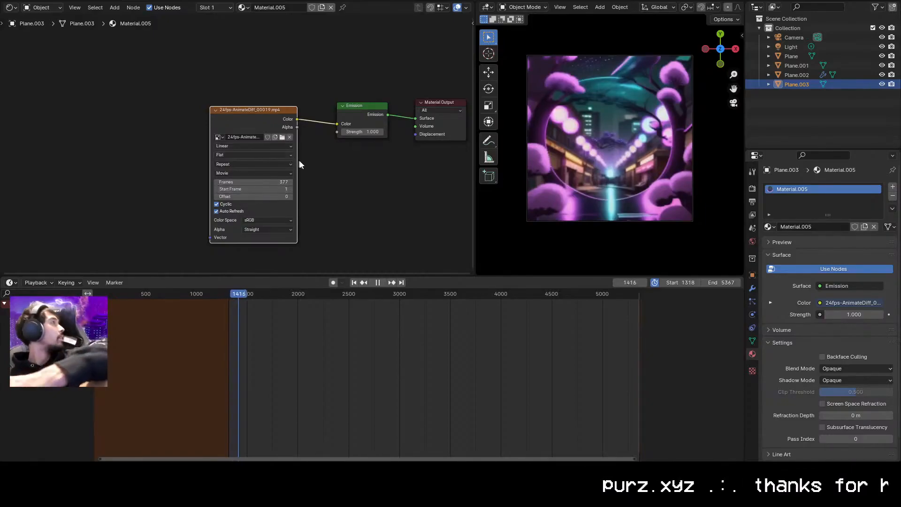
Replay the scene from its start and set the movie texture's frame count to 96
scroll(259, 147, up, 2)
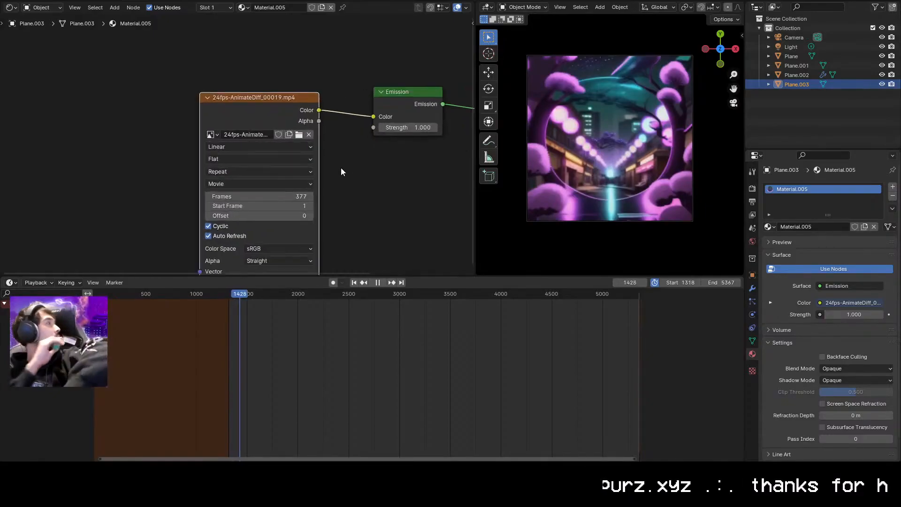
click(248, 182)
click(245, 210)
key(Escape)
key(ctrl+z)
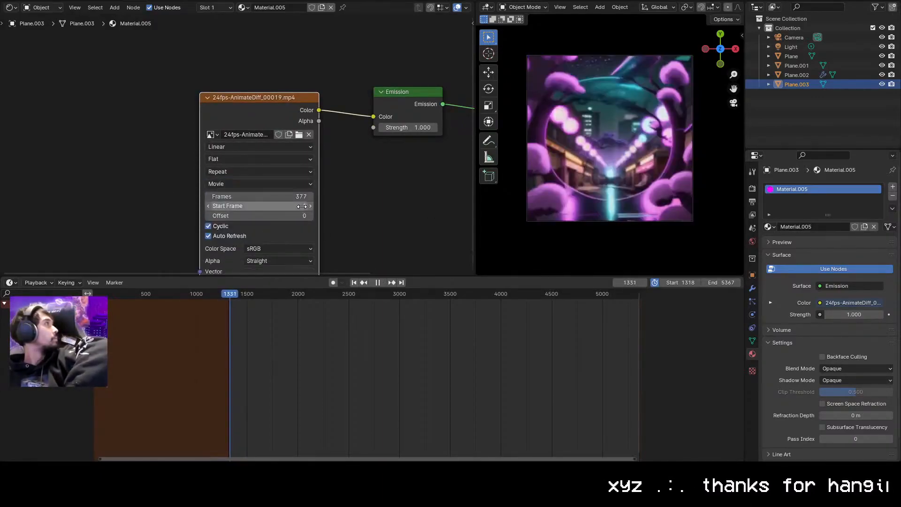
key(shift+Left)
key(space)
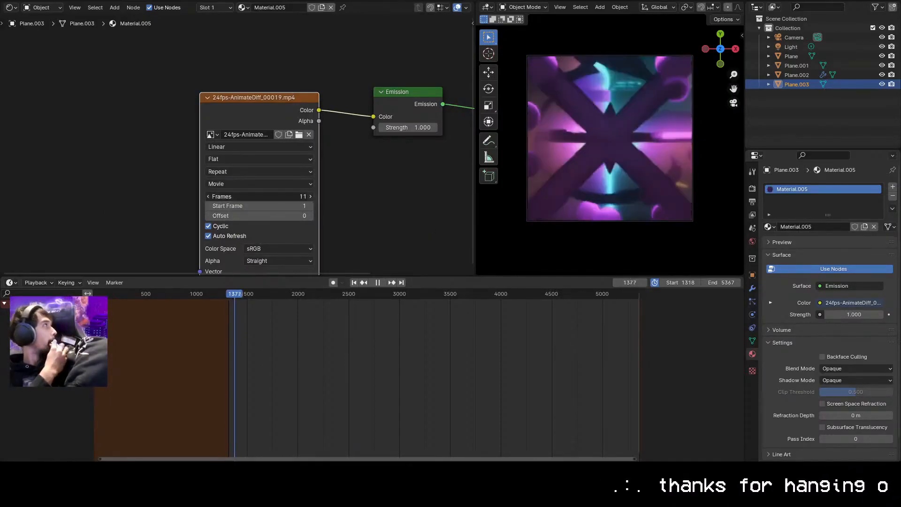
drag(280, 199, 280, 199)
click(280, 199)
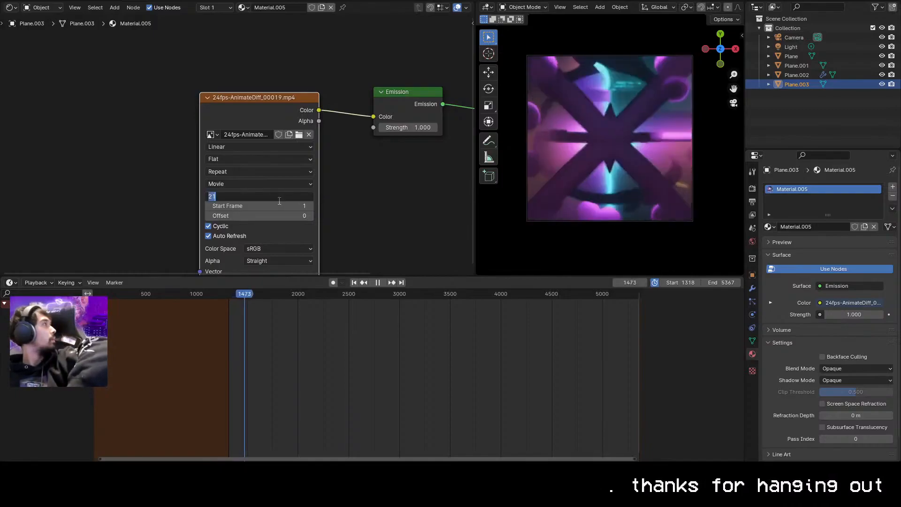
text(96)
key(Return)
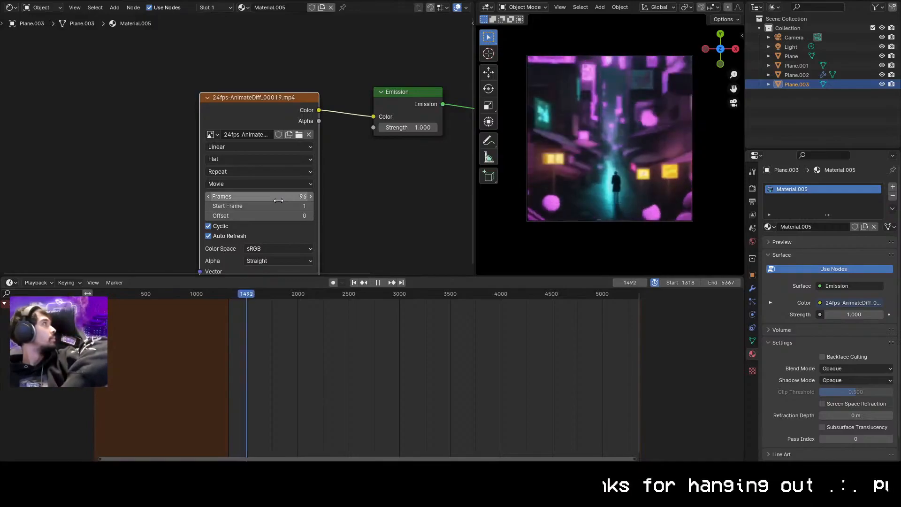
Play the scene forward and backward while toggling Cyclic and Auto Refresh off and back on for the movie texture
key(Escape)
click(220, 227)
key(ctrl+shift+space)
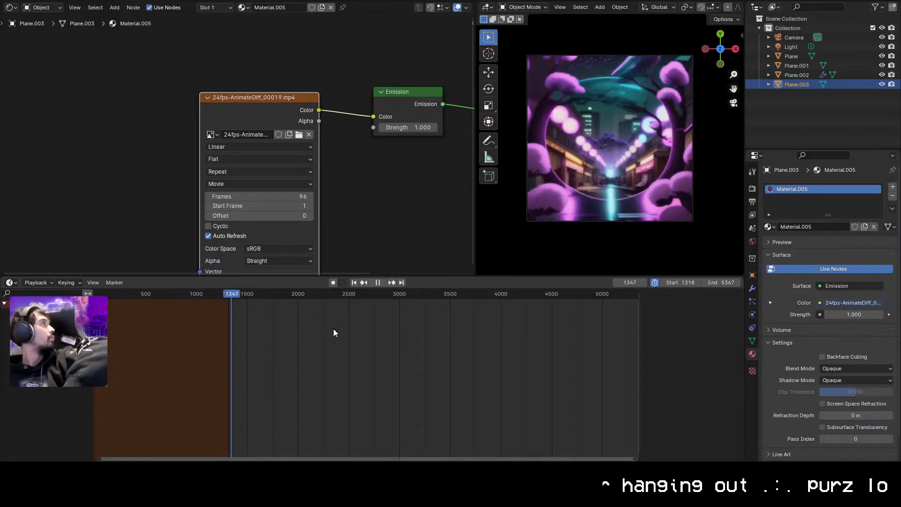
key(space)
click(219, 226)
click(223, 236)
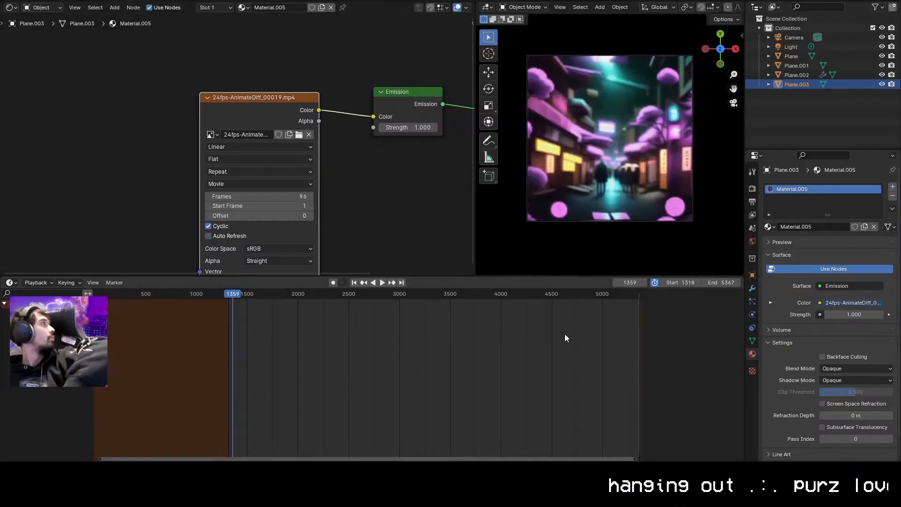
key(ctrl+shift+space)
click(235, 235)
key(space)
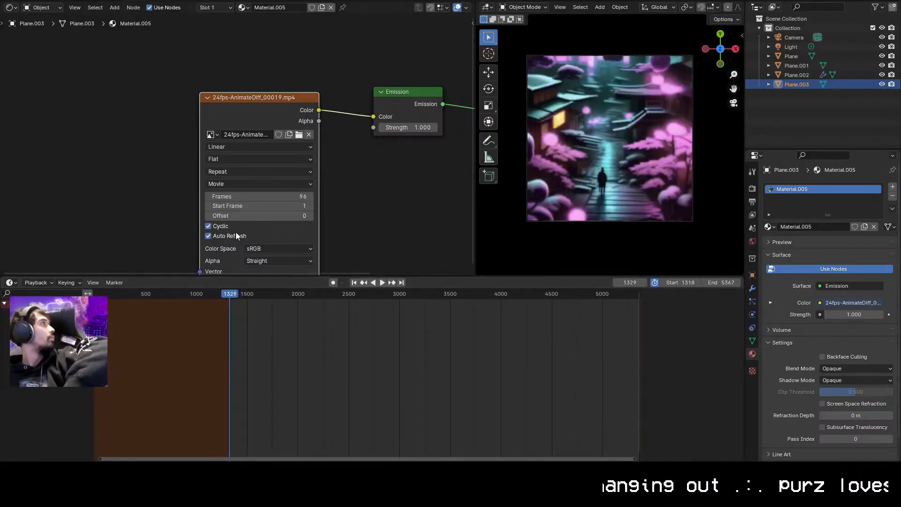
key(ctrl+shift+space)
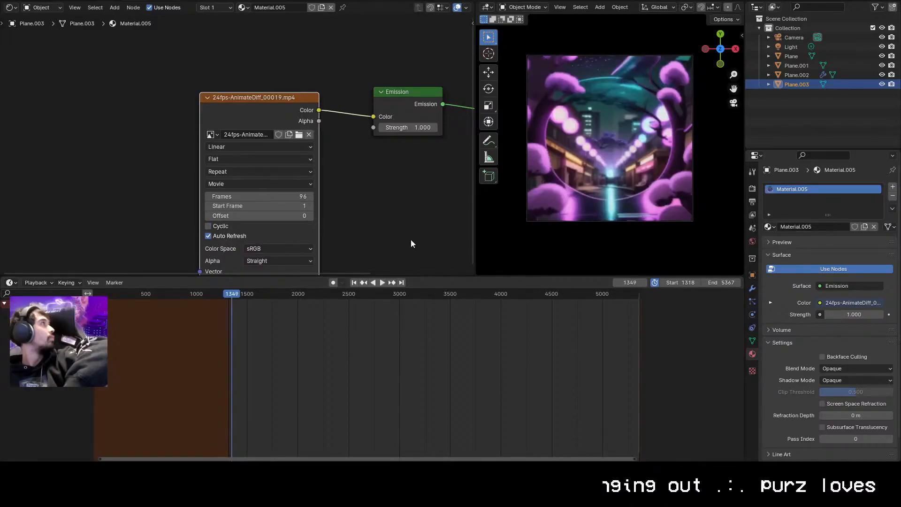
key(space)
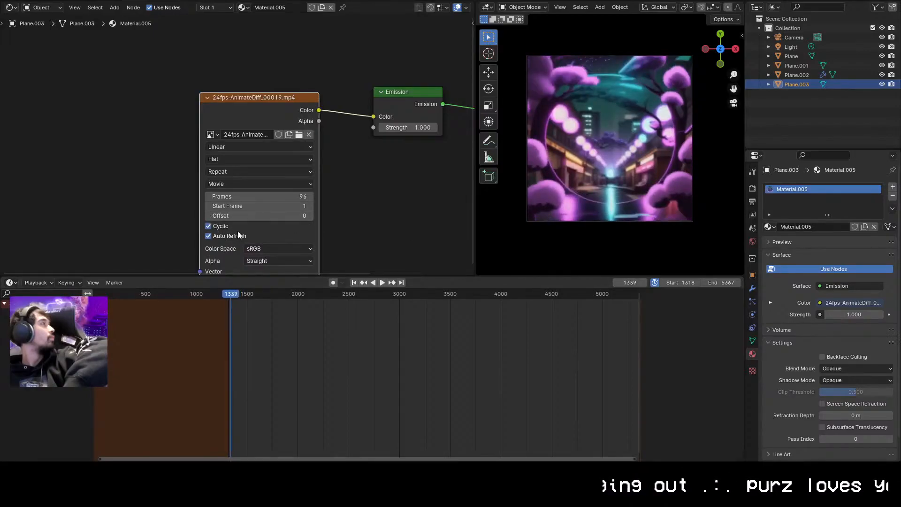
key(space)
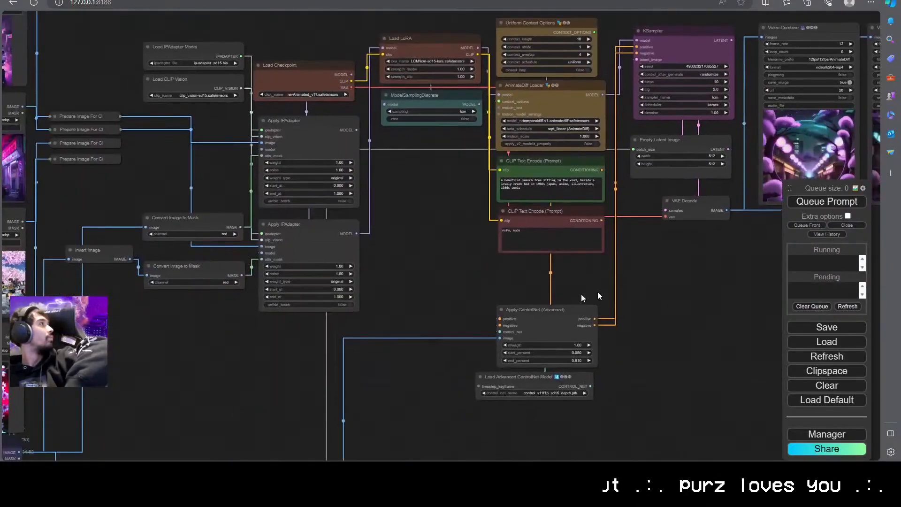
Return to ComfyUI and examine individual depth frames in the Preview Image node beside MiDaS - Depth Map
drag(320, 327, 428, 258)
drag(307, 420, 525, 220)
scroll(525, 295, up, 6)
drag(525, 295, 330, 313)
click(403, 284)
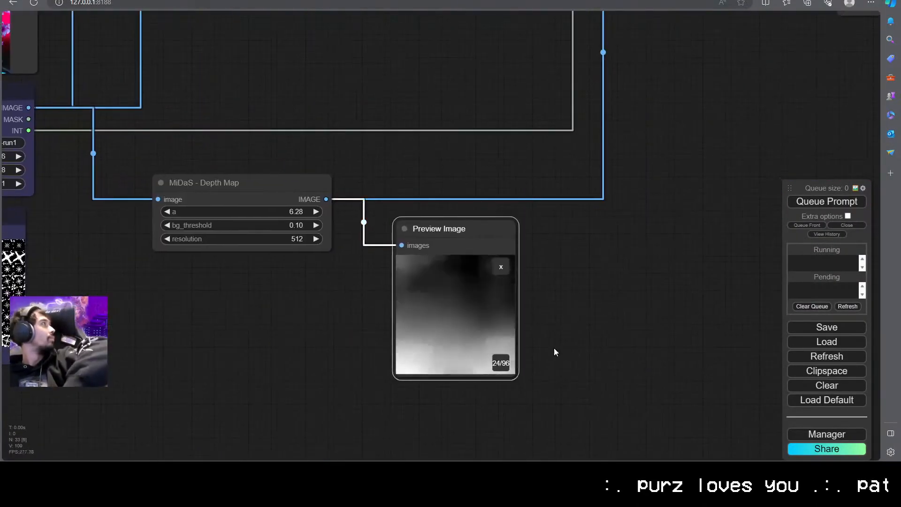
drag(565, 355, 548, 347)
Delete the MiDaS - Depth Map node and add a Zoe - Depth Map node in its place
click(226, 185)
key(Delete)
double_click(216, 175)
text(zoe)
key(Return)
drag(216, 174, 150, 192)
Connect the Load Images (Path) image output through Zoe - Depth Map to Preview Image, and queue the prompt
drag(125, 277, 277, 331)
drag(164, 154, 298, 253)
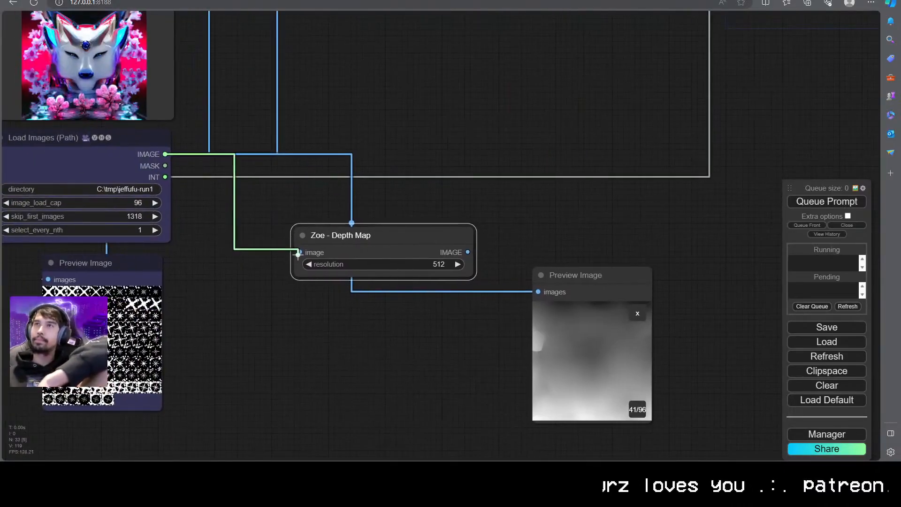
drag(468, 252, 538, 292)
click(840, 202)
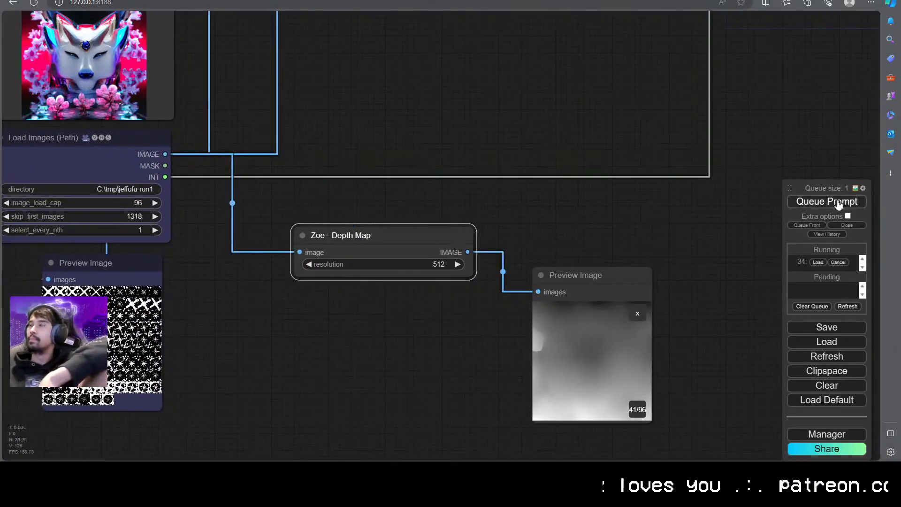
Examine the generated Zoe depth frames one by one in the Preview Image node
scroll(515, 252, down, 5)
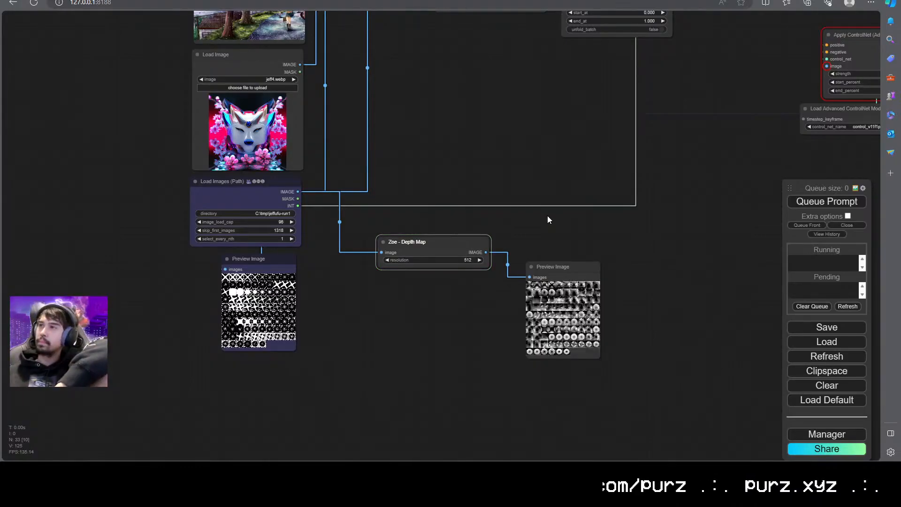
click(531, 291)
key(Right)
key(Right)
scroll(579, 326, up, 10)
drag(715, 268, 715, 220)
key(Right)
key(Right)
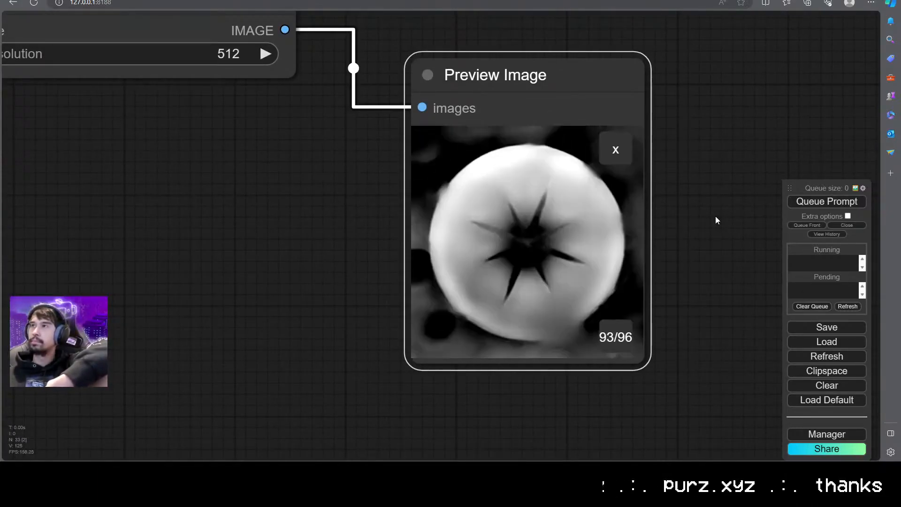
Connect the Zoe - Depth Map output to the image input of Apply ControlNet (Advanced) and queue the prompt
scroll(715, 216, down, 5)
drag(670, 201, 165, 322)
scroll(350, 265, down, 4)
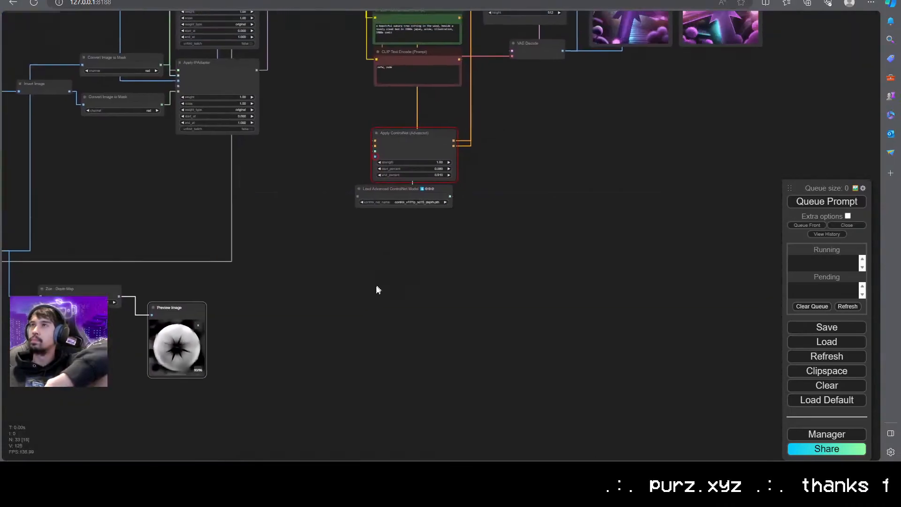
scroll(378, 284, up, 3)
drag(376, 279, 469, 342)
drag(193, 301, 536, 115)
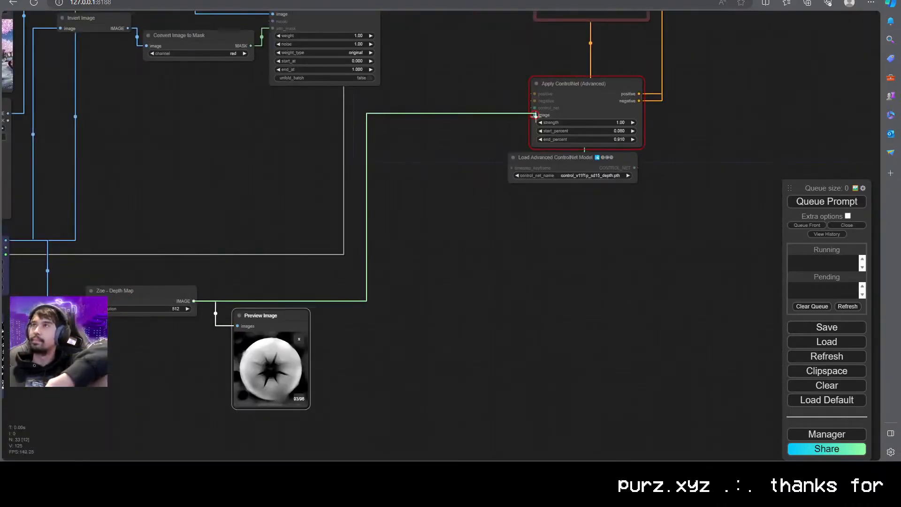
click(827, 201)
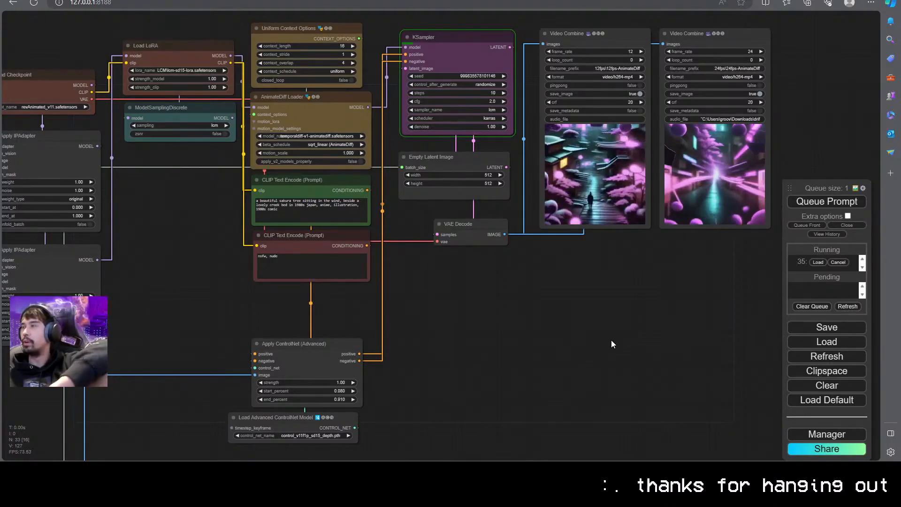
Examine the reference images and their links to the collapsed image preparation nodes, looking closely at jeff4.webp
drag(267, 304, 698, 287)
scroll(416, 383, up, 7)
scroll(423, 374, down, 4)
drag(424, 387, 390, 57)
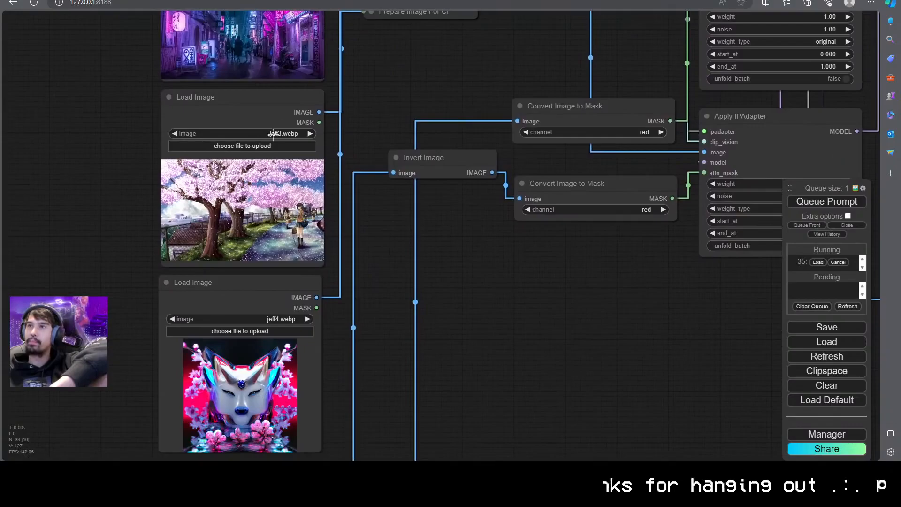
scroll(277, 376, down, 5)
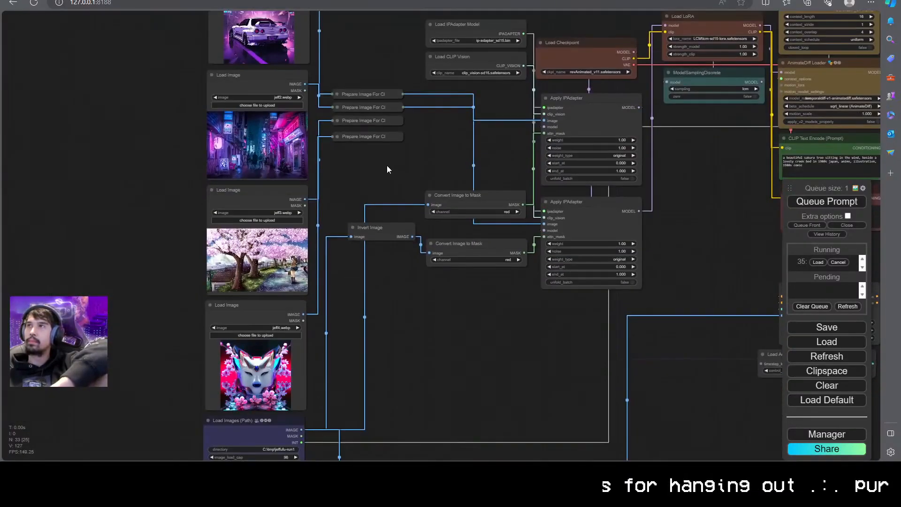
click(347, 137)
scroll(259, 394, up, 6)
scroll(257, 397, up, 8)
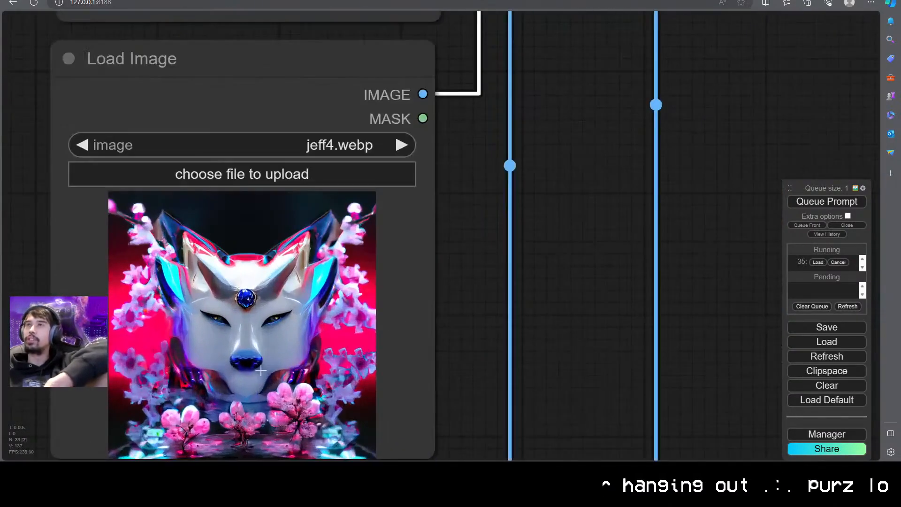
Expand the Prepare Image For Clip Vision node fed by jeff2.webp, connect its output to the upper Apply IPAdapter's image input, and collapse it
scroll(263, 371, down, 10)
drag(505, 250, 487, 456)
click(357, 166)
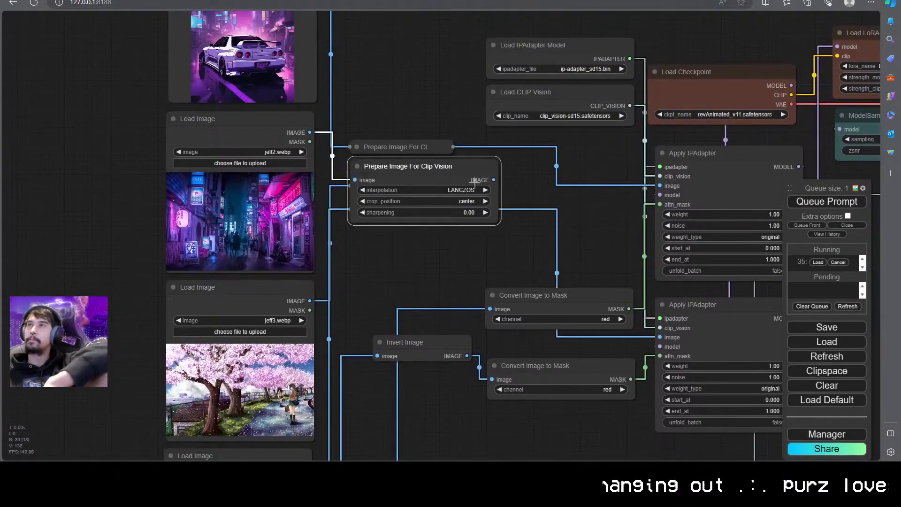
scroll(394, 283, up, 2)
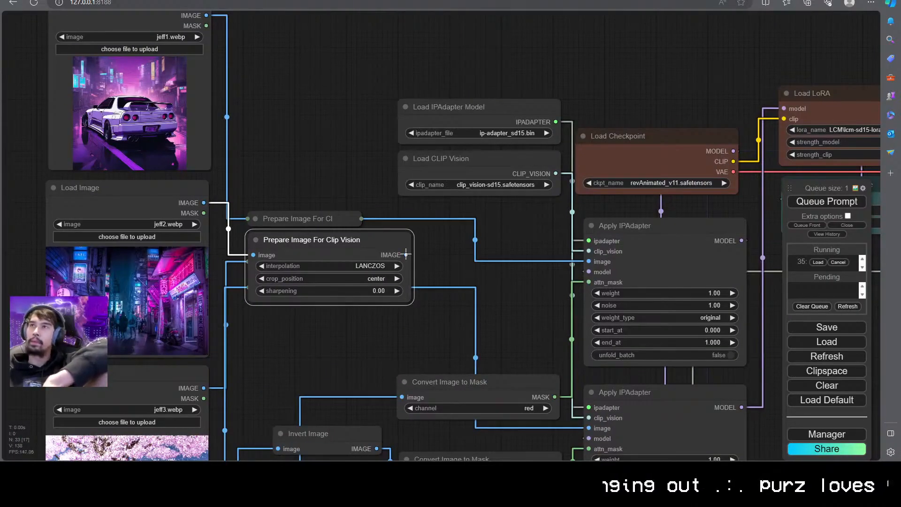
click(257, 239)
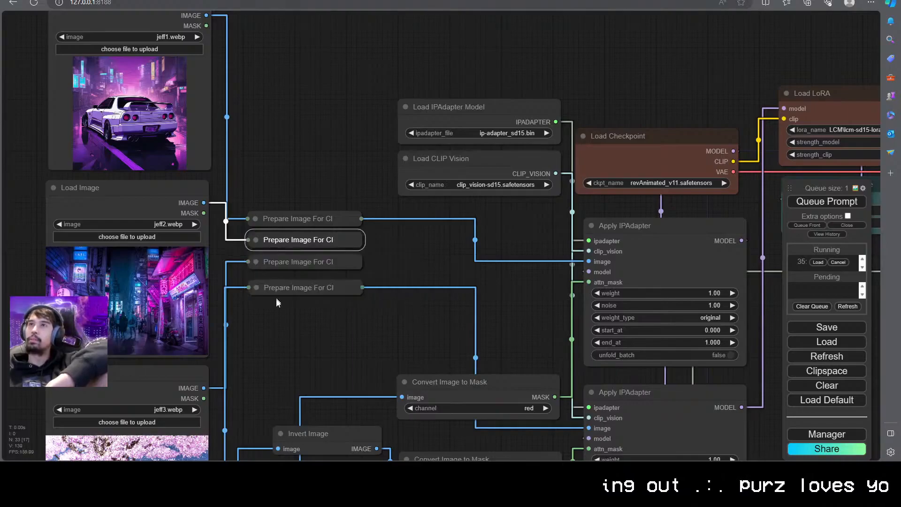
click(254, 242)
scroll(256, 351, down, 1)
drag(257, 351, 141, 369)
drag(279, 282, 444, 287)
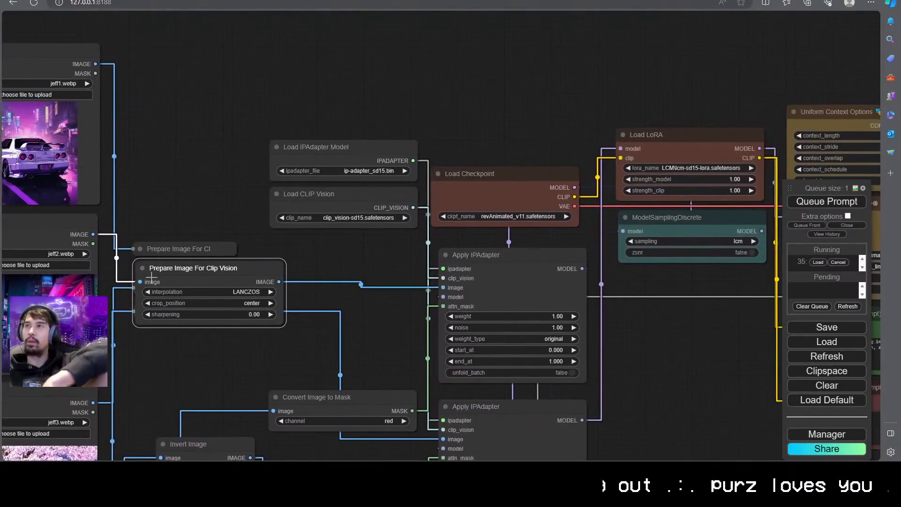
click(142, 268)
drag(177, 334, 298, 151)
drag(288, 222, 308, 113)
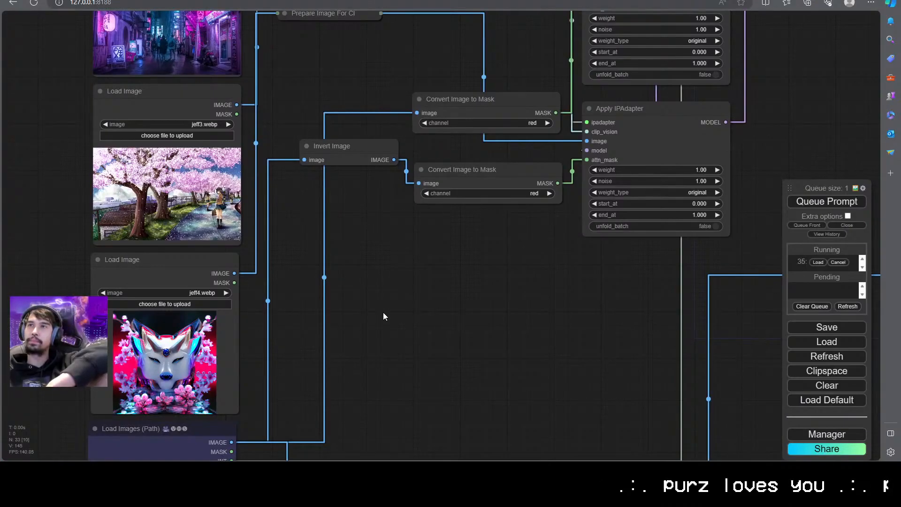
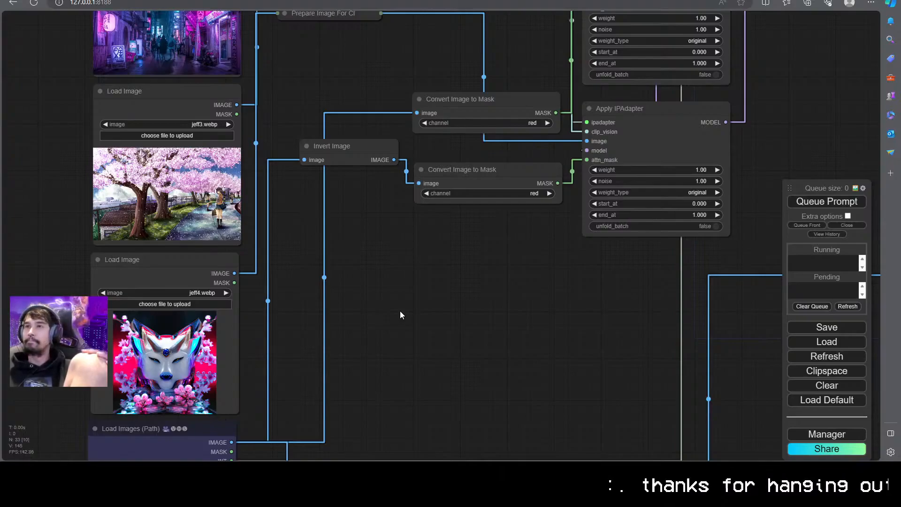
scroll(541, 351, down, 2)
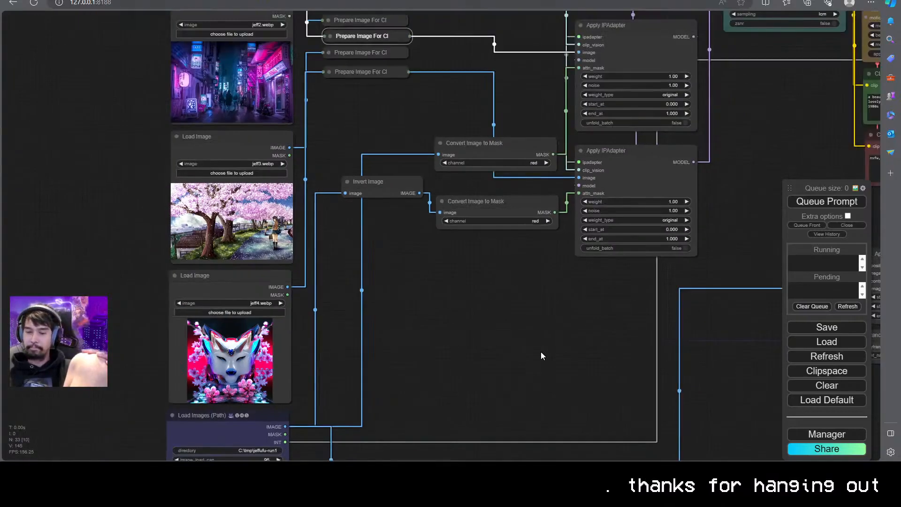
drag(541, 351, 390, 368)
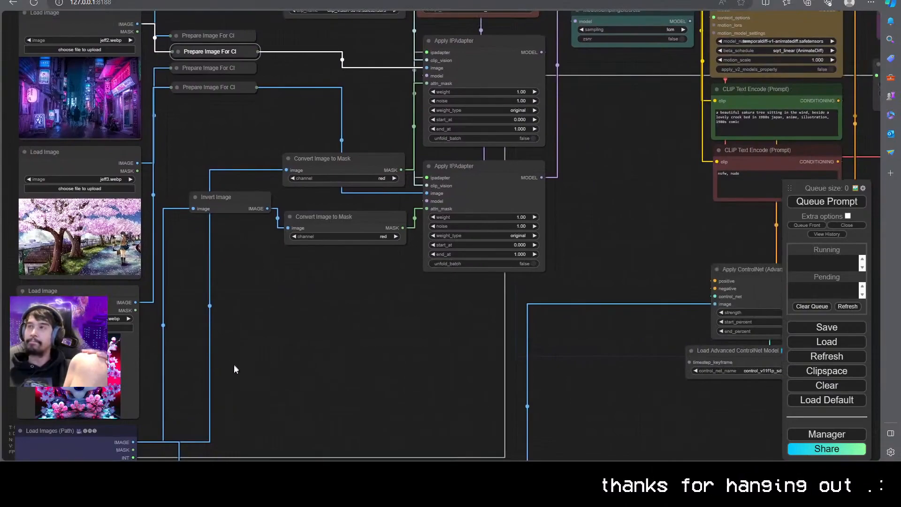
scroll(297, 374, down, 2)
drag(298, 373, 295, 353)
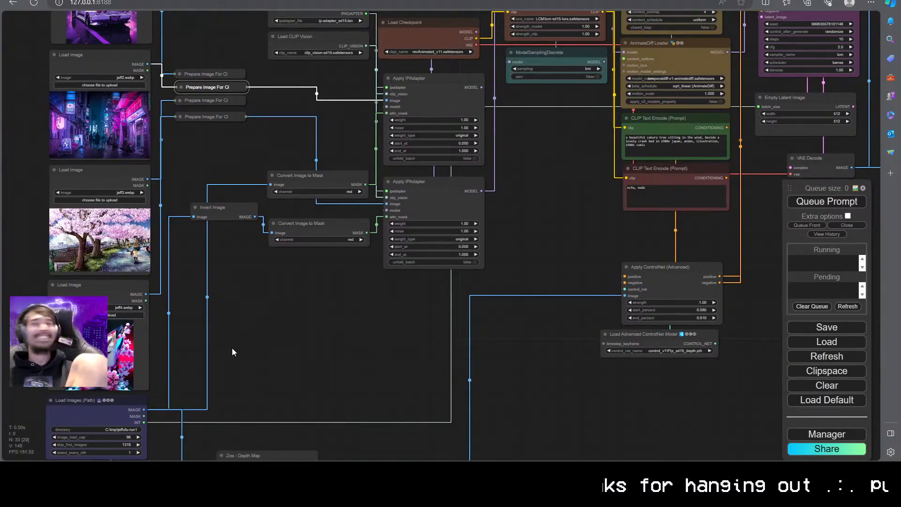
scroll(232, 348, down, 5)
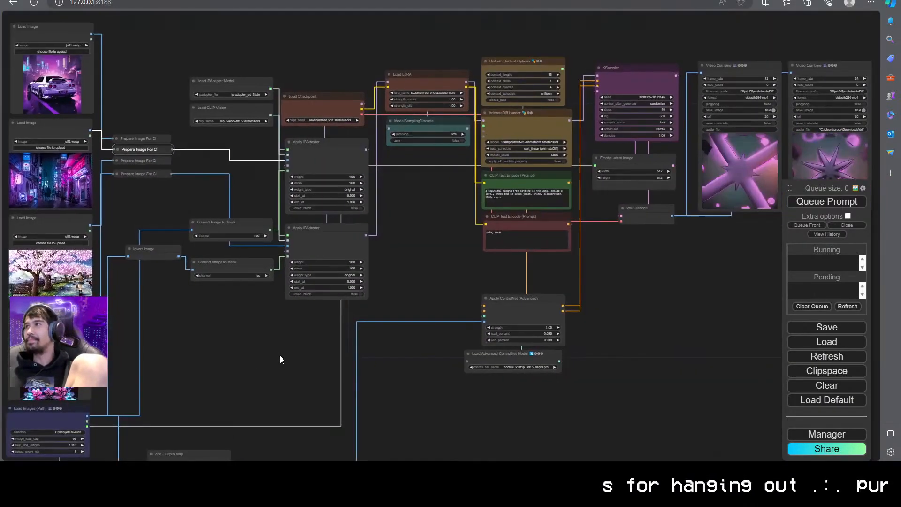
Examine the IPAdapter, prompt and sampler nodes and look closely at the rendered animations in the 12 fps and 24 fps Video Combine previews
scroll(280, 356, up, 4)
drag(256, 345, 319, 368)
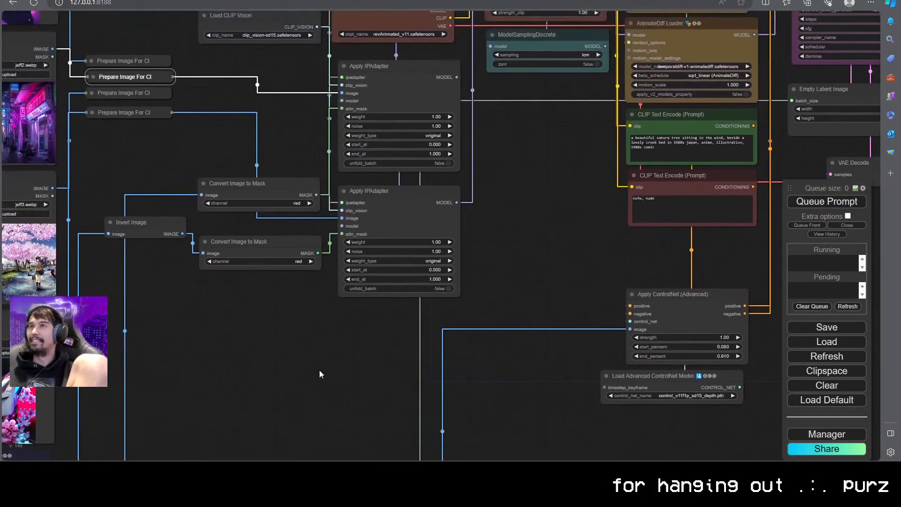
scroll(317, 371, up, 4)
drag(547, 268, 428, 314)
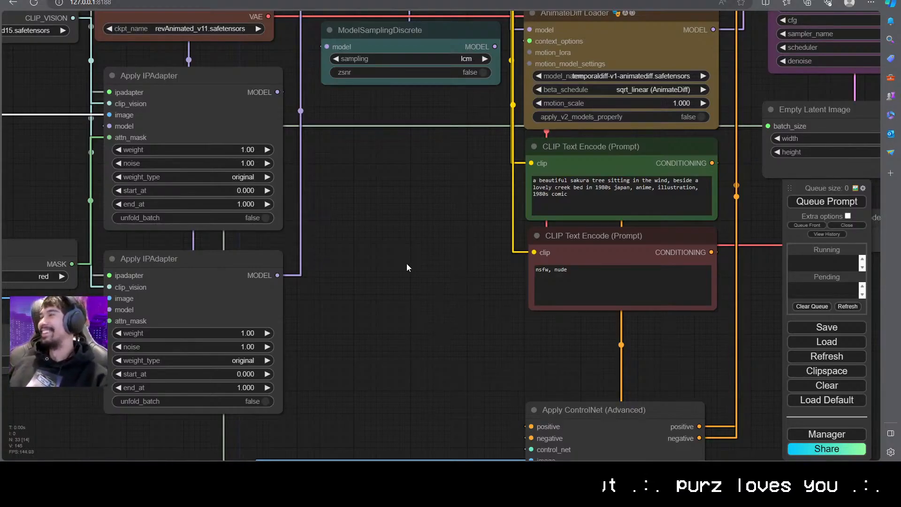
drag(440, 259, 268, 345)
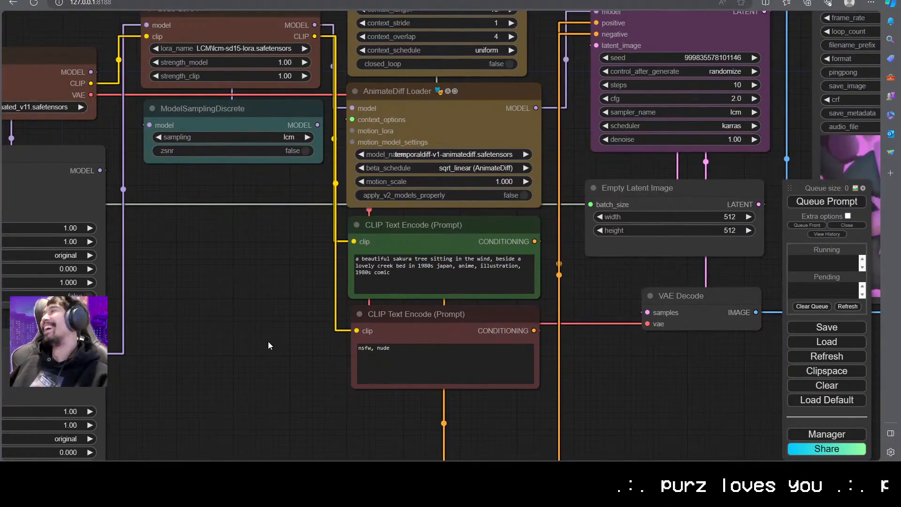
drag(715, 340, 267, 345)
scroll(649, 371, up, 3)
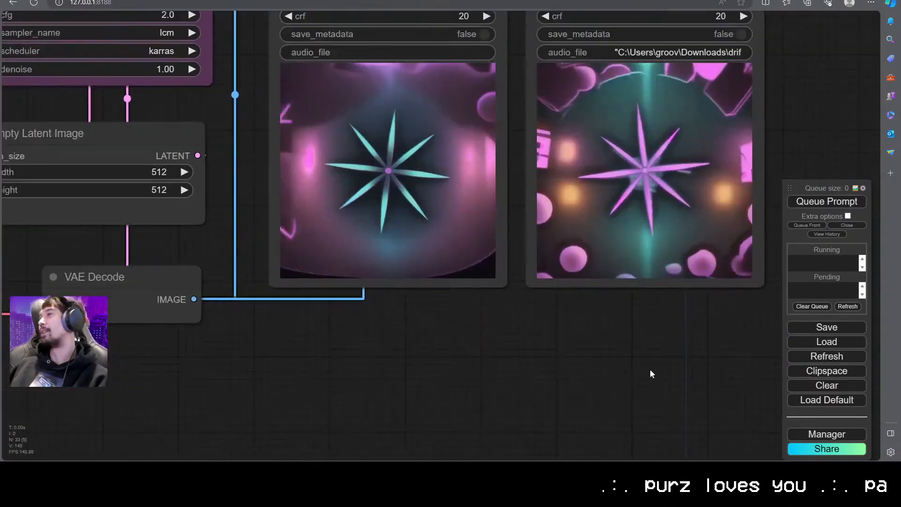
drag(649, 374, 476, 438)
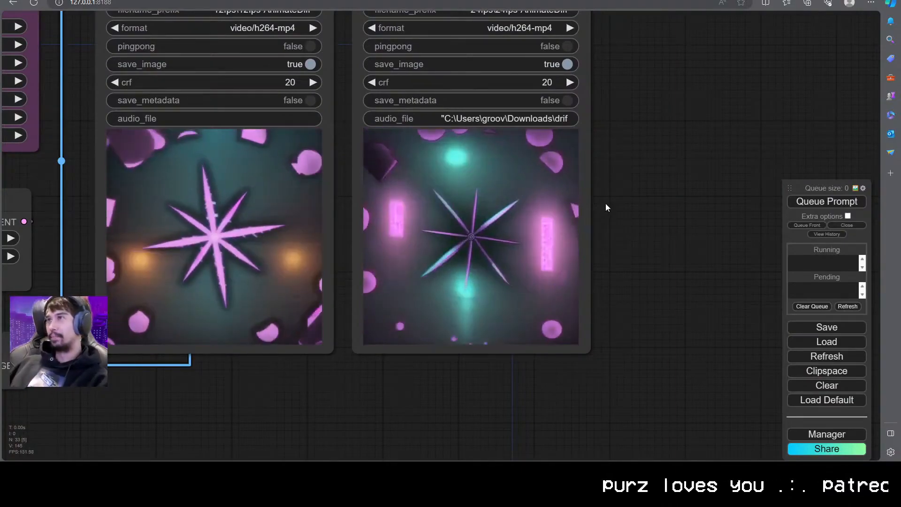
scroll(603, 268, down, 2)
scroll(599, 272, up, 4)
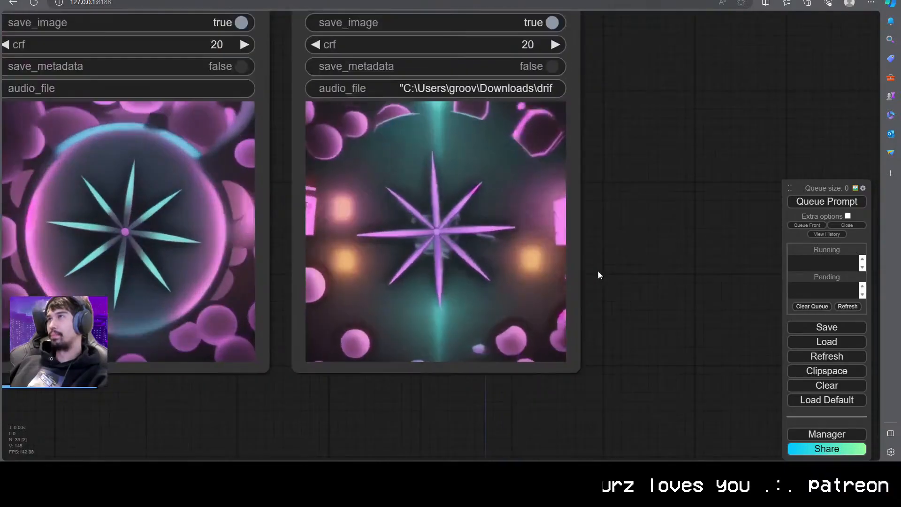
scroll(498, 269, up, 2)
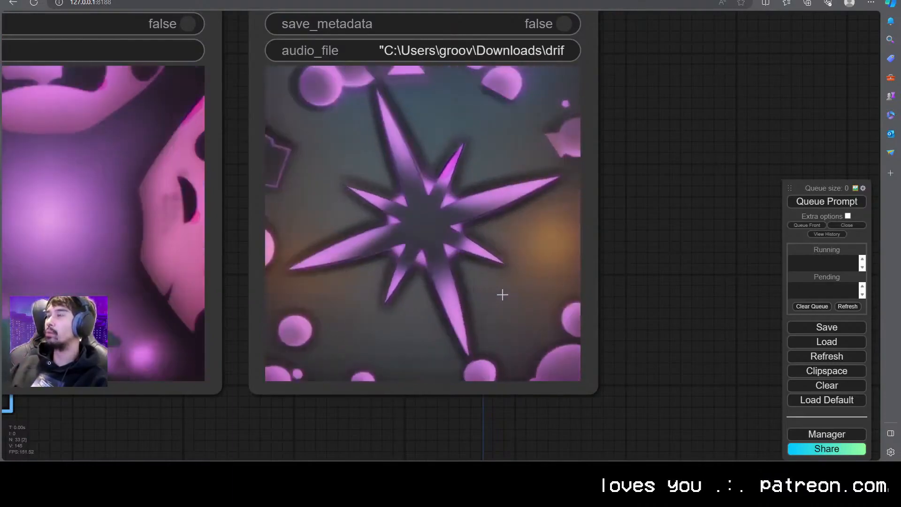
scroll(502, 294, down, 5)
drag(479, 384, 572, 366)
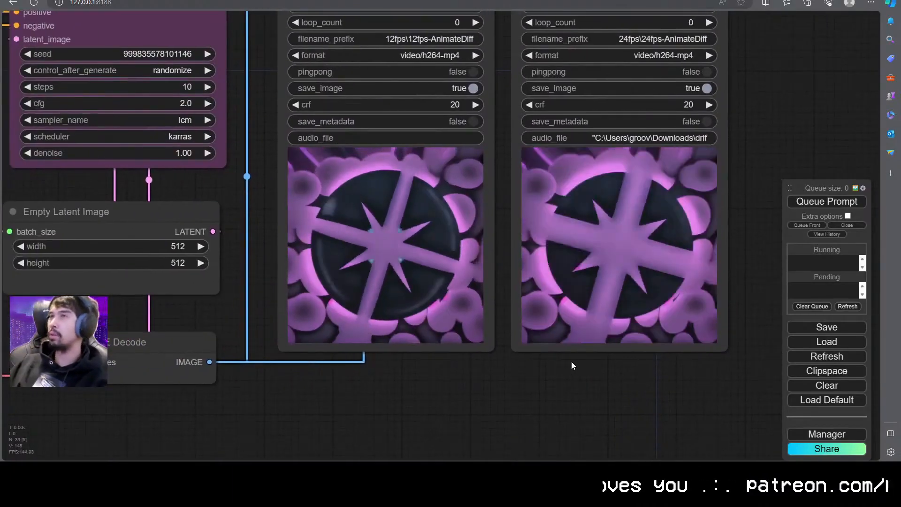
scroll(571, 361, down, 2)
drag(481, 384, 485, 352)
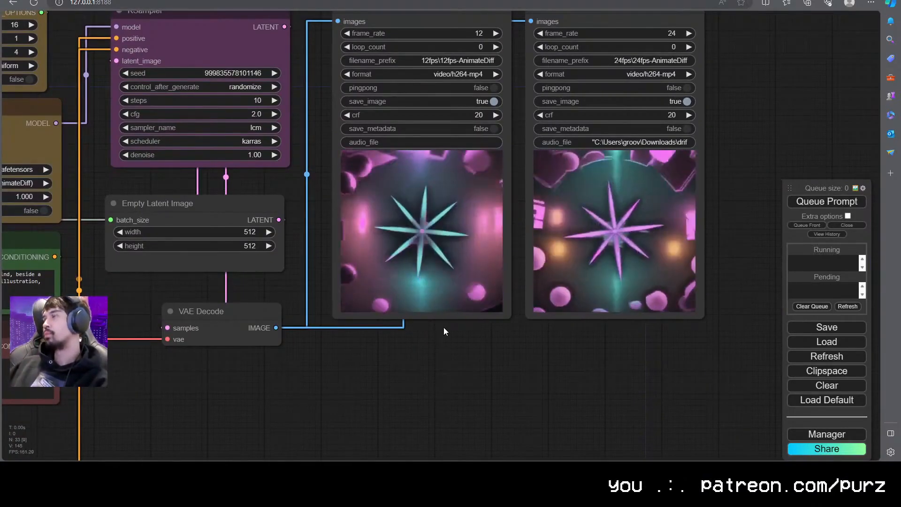
drag(268, 402, 370, 387)
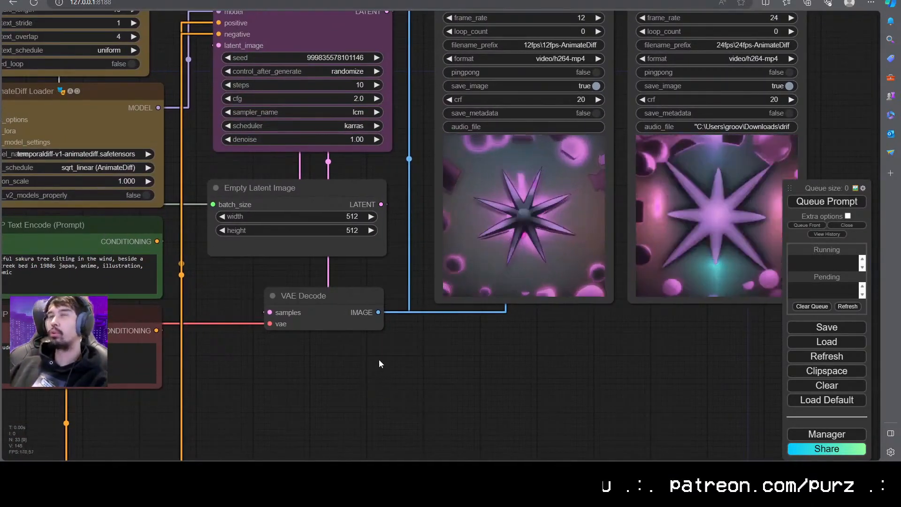
Shorten the positive prompt in the green CLIP Text Encode node to "sakura tree" and queue the prompt
drag(371, 370, 617, 350)
click(278, 257)
key(ctrl+a)
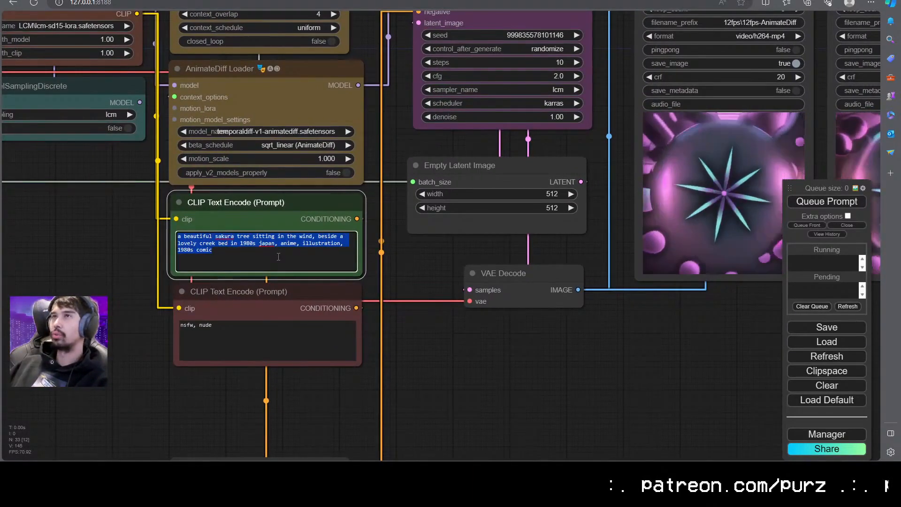
click(279, 256)
key(ctrl+a)
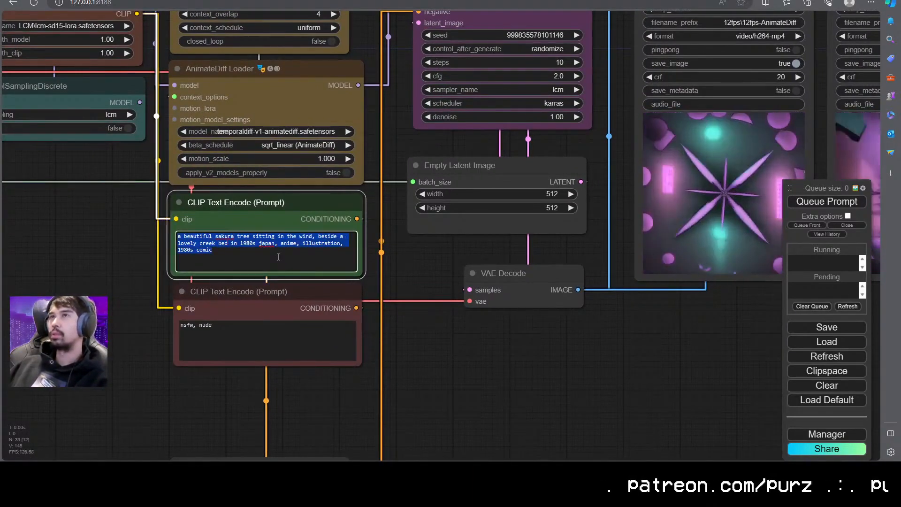
click(278, 257)
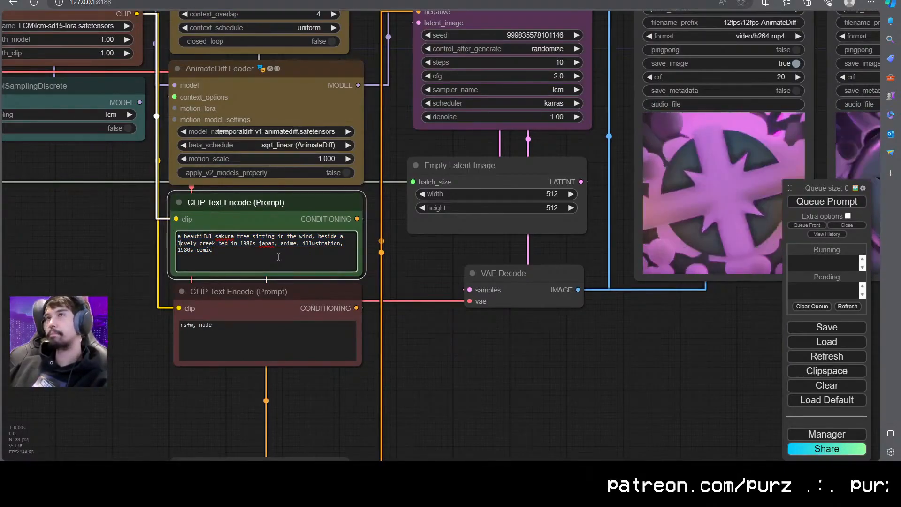
key(ctrl+Home)
key(ctrl+Delete)
key(ctrl+Delete)
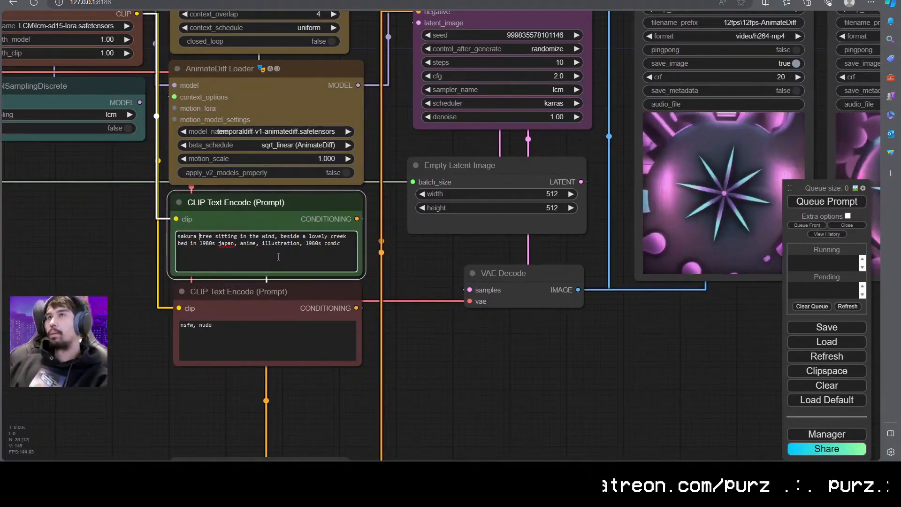
key(ctrl+Right)
key(ctrl+Right)
key(ctrl+shift+End)
key(Delete)
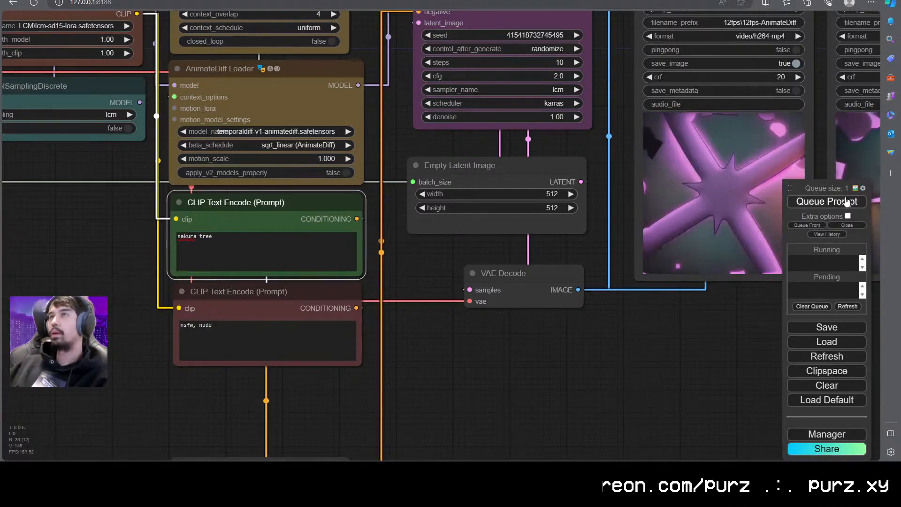
click(846, 202)
Change the positive prompt to "cyberpunk sakura tree", queue the prompt, and bring the Video Combine previews into view
drag(549, 345, 733, 363)
click(237, 283)
key(Home)
text(cyberpunk)
click(840, 202)
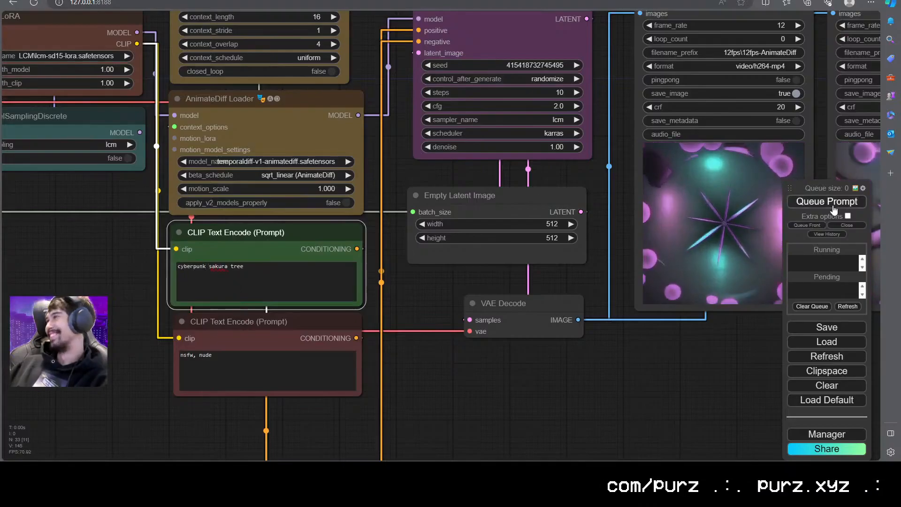
drag(657, 385, 395, 393)
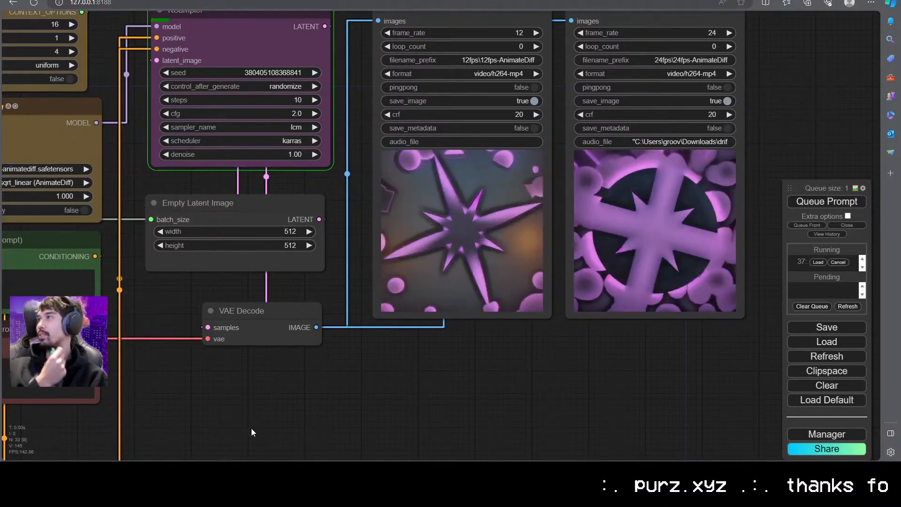
Search Bing for images of "deus ex human revolution city" in a new browser tab and browse the results
key(ctrl+t)
text(deus ex human revolution city)
key(Return)
click(179, 56)
scroll(250, 193, down, 8)
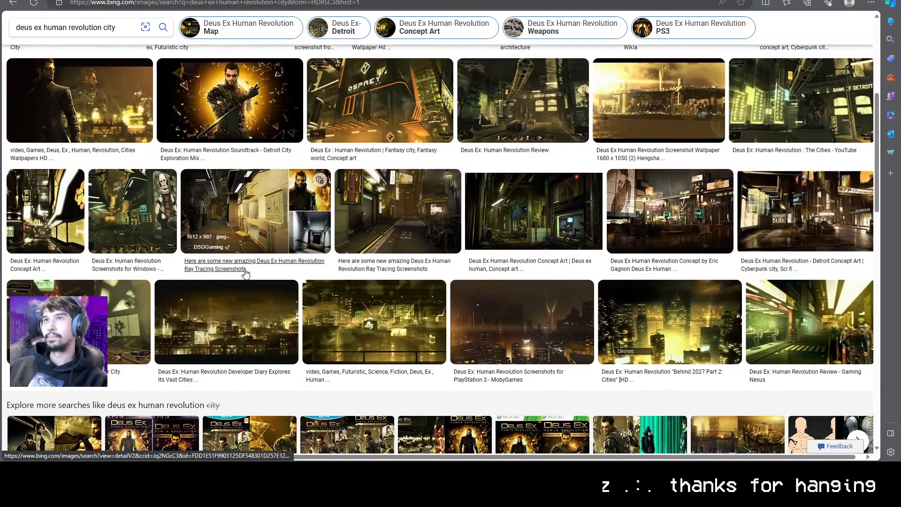
Refine the Bing image search to "deus ex human revolution city tree" and browse the results
scroll(241, 279, down, 2)
text(tree)
key(Return)
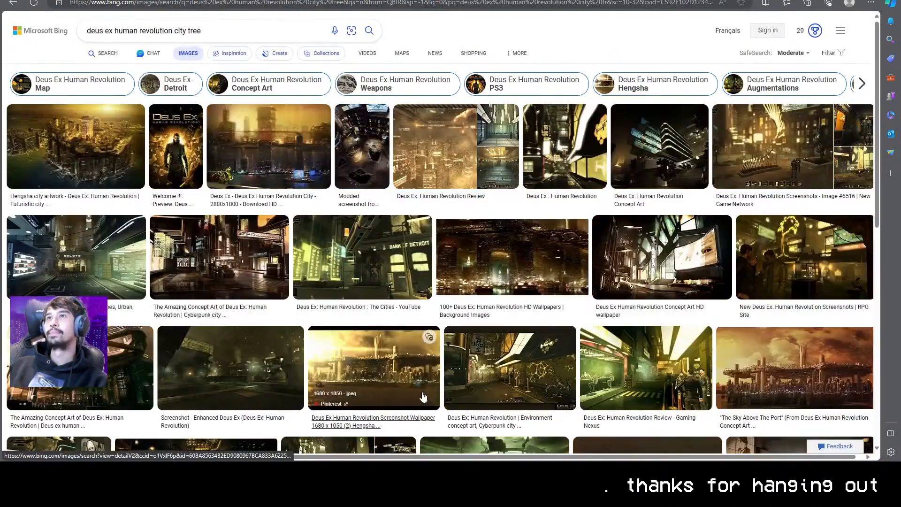
scroll(374, 162, down, 6)
Go to google.com, search for images of "deus ex mankind divided tree", and browse the results
click(267, 4)
text(google.com)
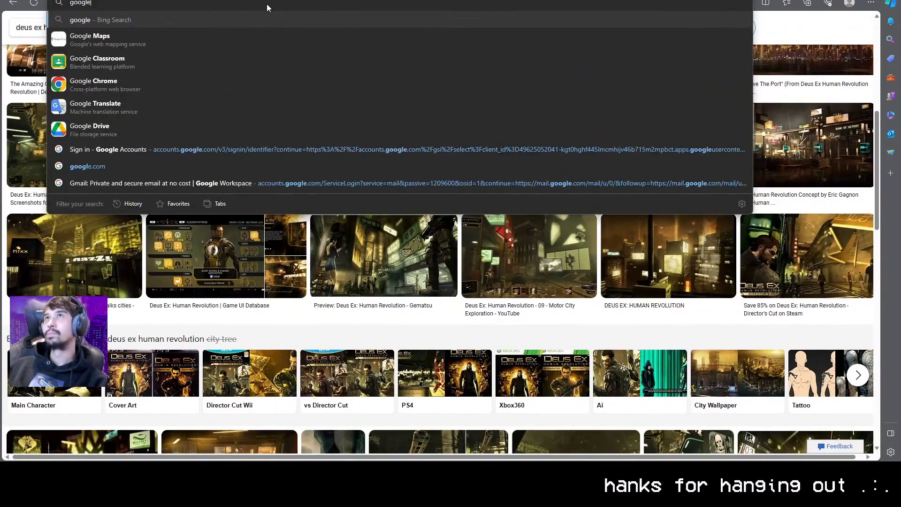
key(Return)
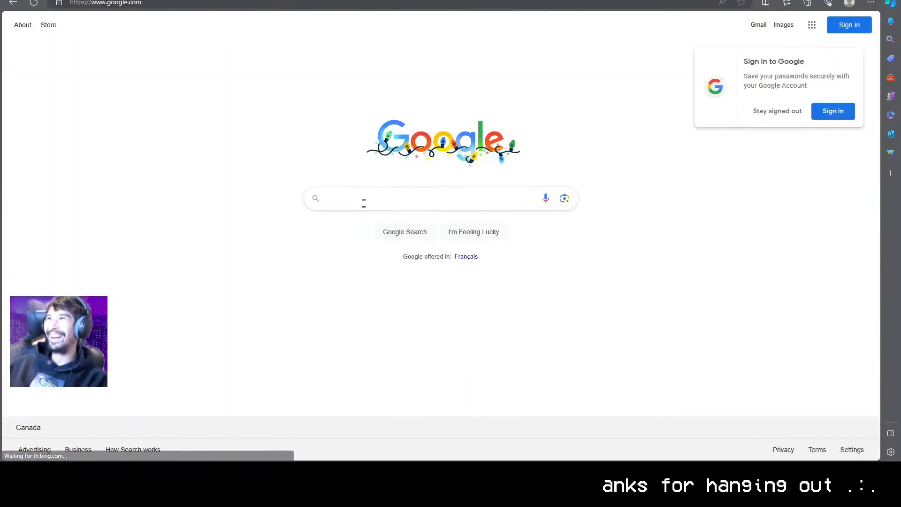
click(362, 199)
text(deus ex )
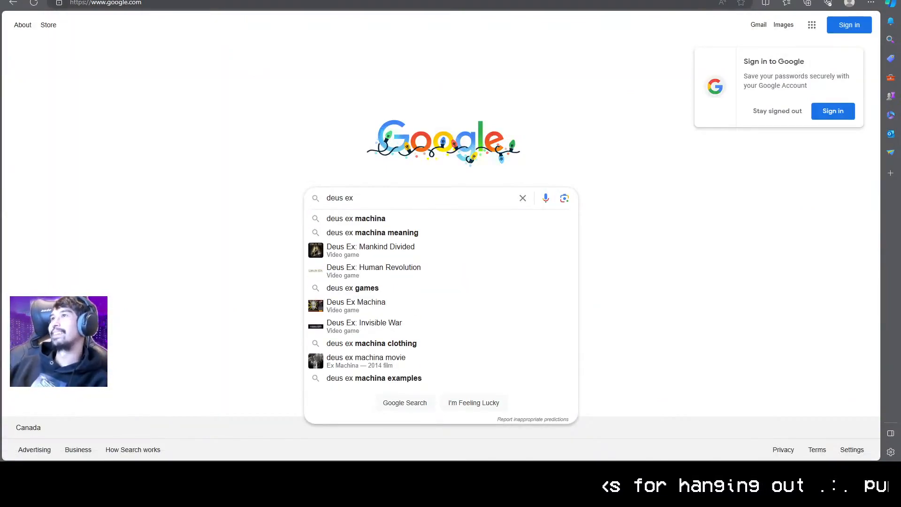
text(mankind divided tree)
key(Return)
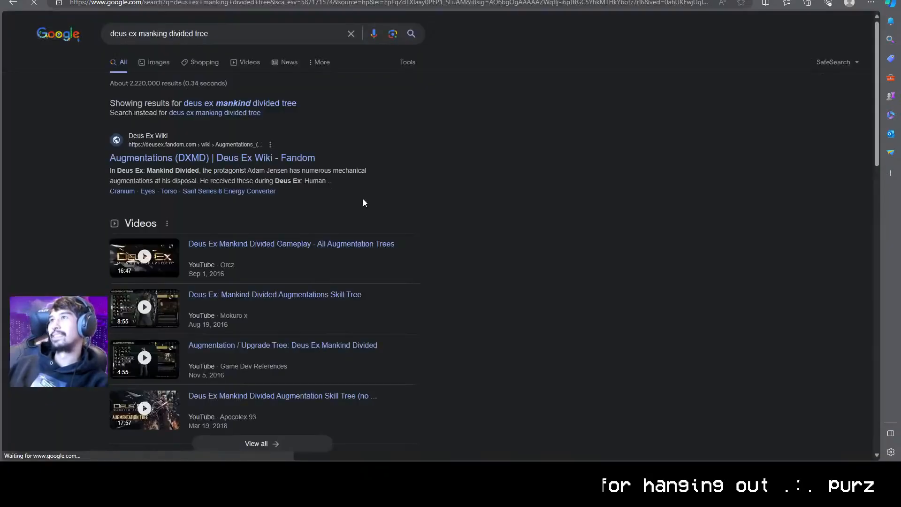
click(159, 68)
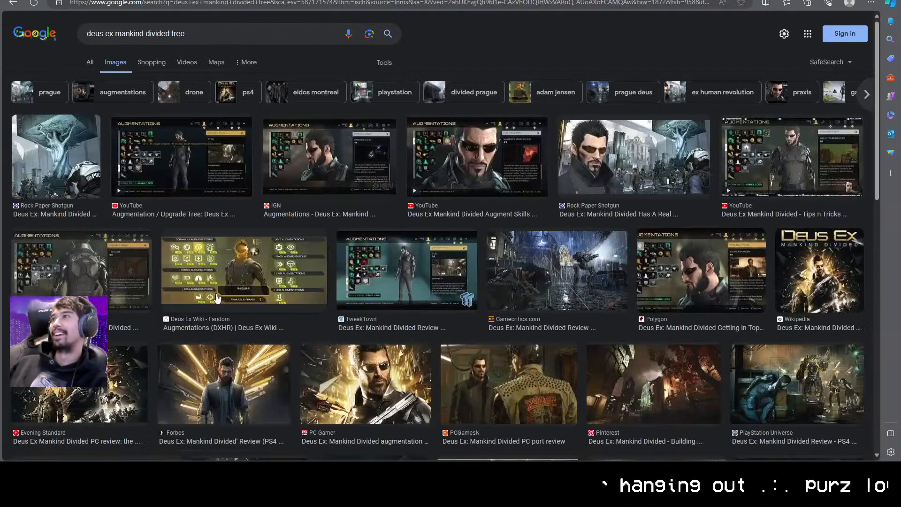
scroll(268, 302, down, 7)
scroll(271, 302, up, 5)
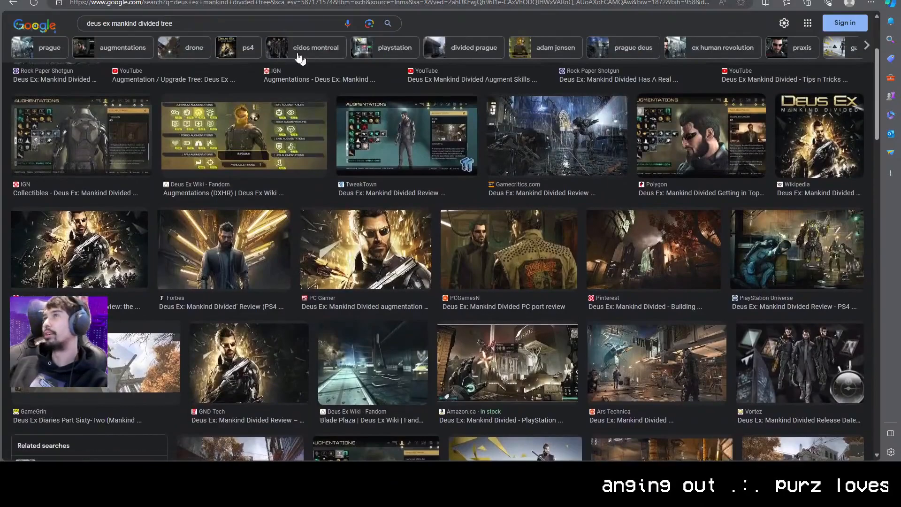
Search Google Images for "deus ex city human revolution trees" and browse far down the results
click(187, 25)
key(ctrl+a)
text(deus ex cit)
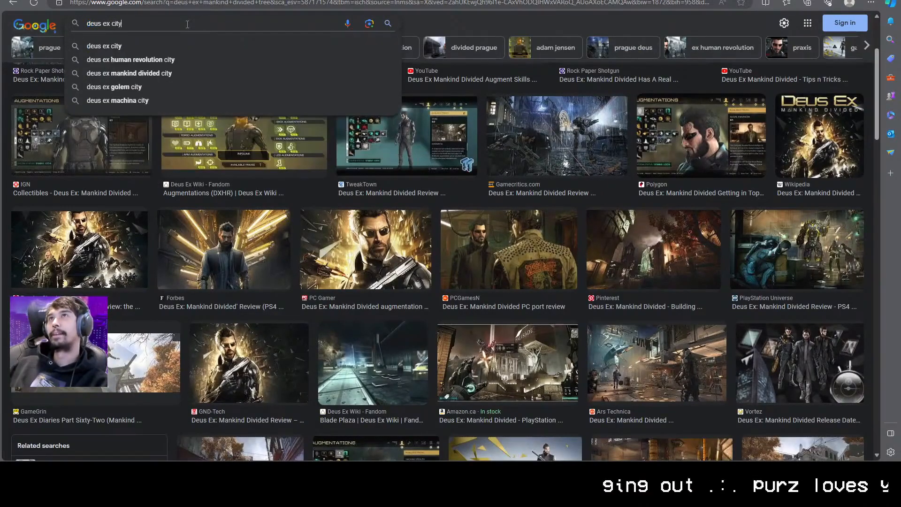
text(y human revolution trees)
key(Return)
scroll(340, 322, down, 8)
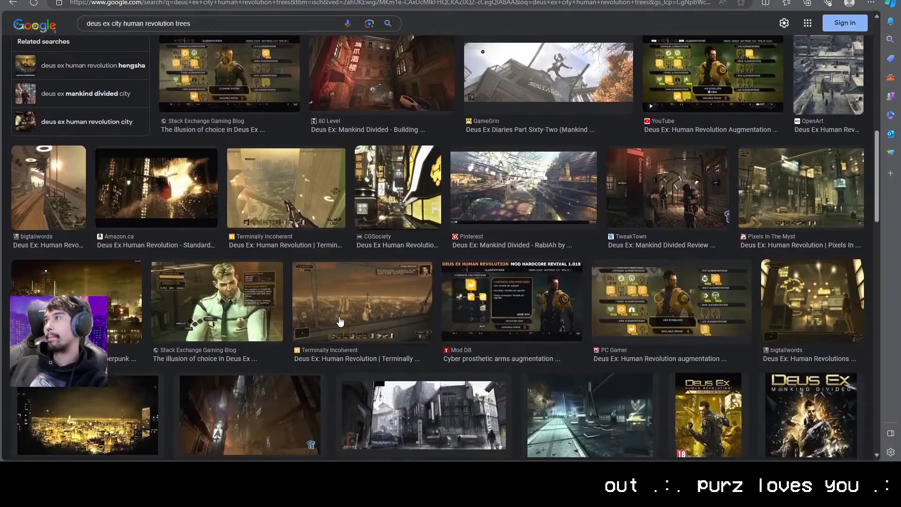
scroll(328, 315, down, 5)
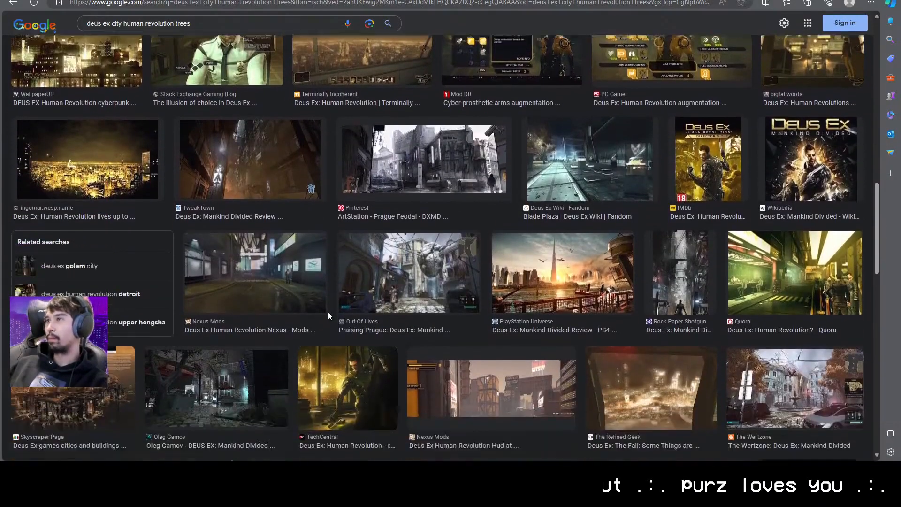
scroll(328, 312, down, 10)
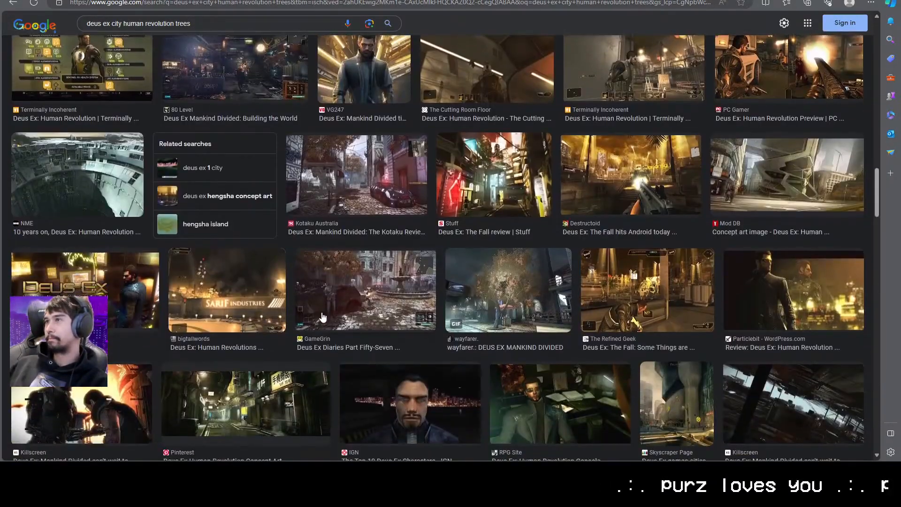
scroll(323, 318, down, 10)
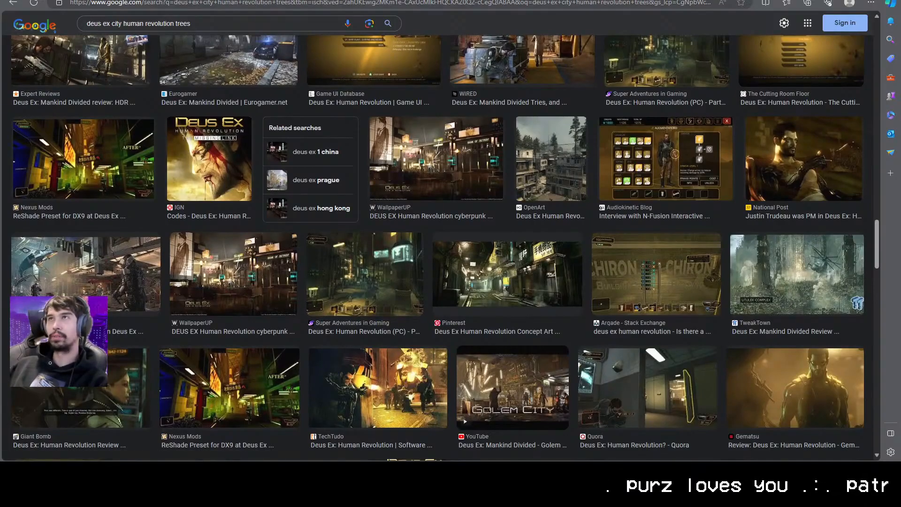
Switch back to the ComfyUI workflow's browser tab and examine the newly rendered animations in both Video Combine previews
key(ctrl+Tab)
key(ctrl+Tab)
key(ctrl+Tab)
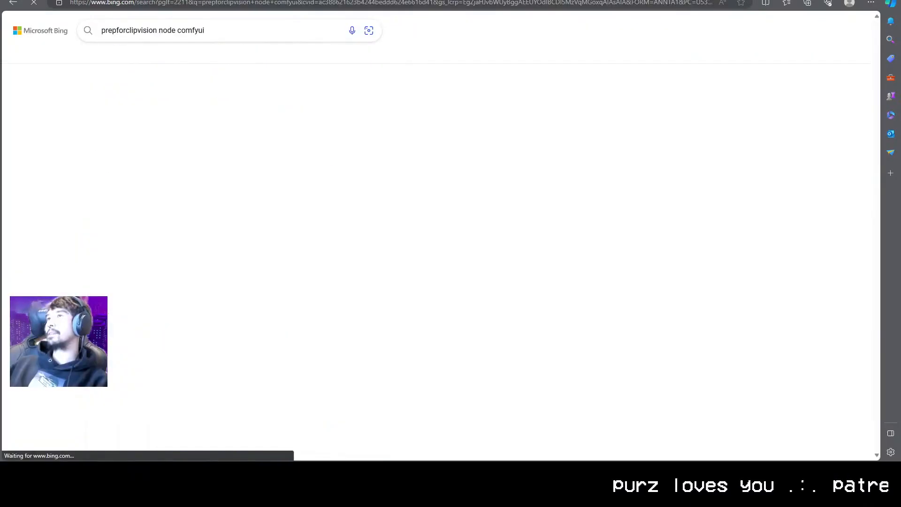
key(ctrl+Tab)
key(ctrl+shift+Tab)
key(ctrl+Tab)
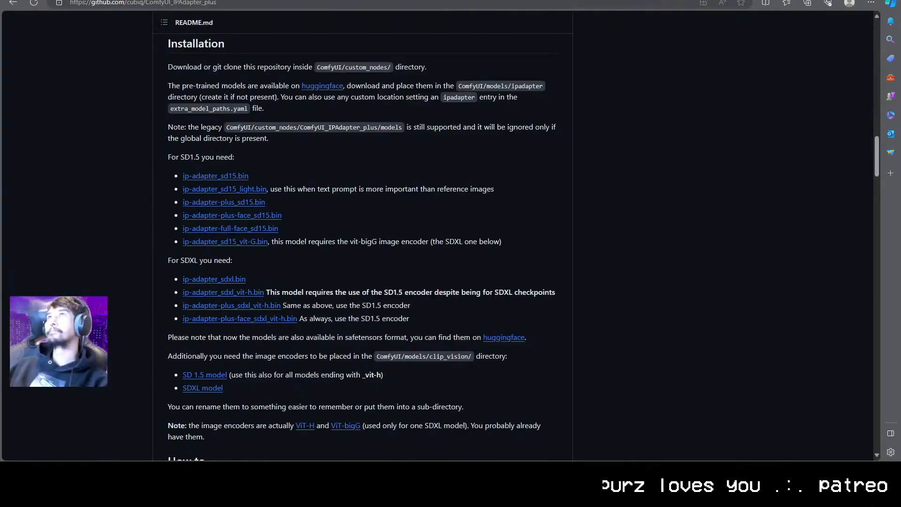
key(ctrl+Tab)
drag(456, 371, 345, 374)
scroll(345, 374, down, 6)
scroll(299, 373, up, 2)
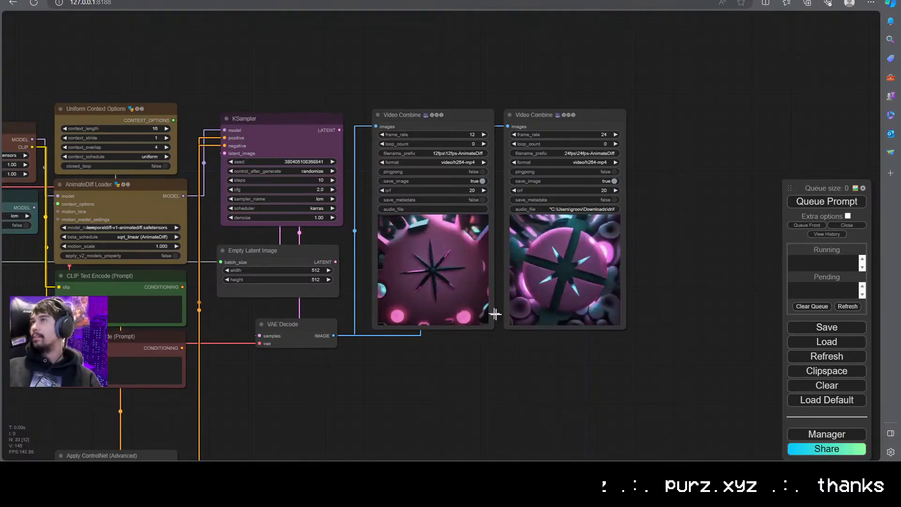
scroll(592, 370, up, 8)
drag(630, 398, 578, 432)
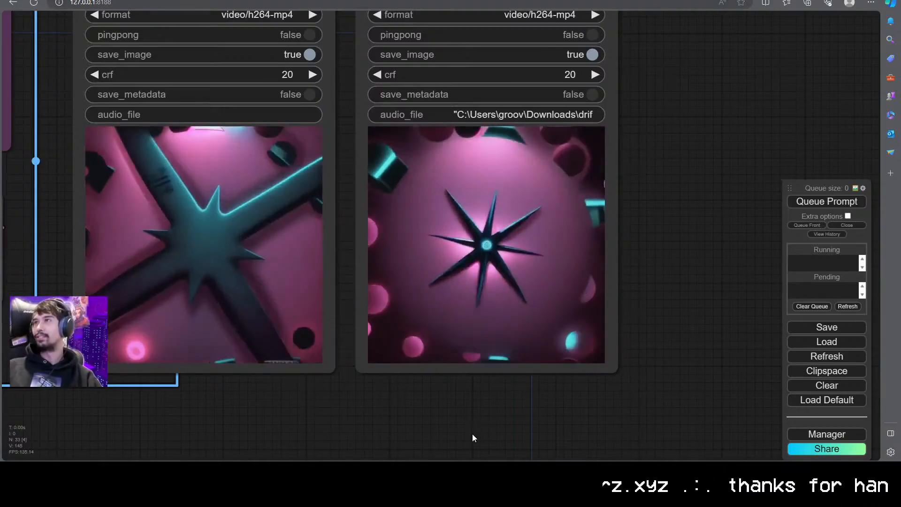
Set image_load_cap to 480 and skip_first_images to 0 on the Load Images (Path) node
scroll(339, 406, down, 5)
drag(339, 405, 751, 357)
drag(446, 307, 539, 209)
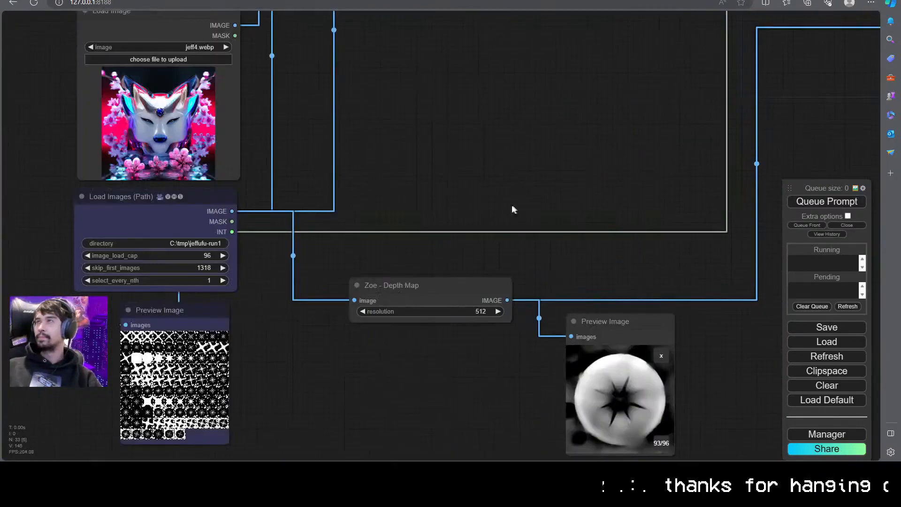
click(208, 240)
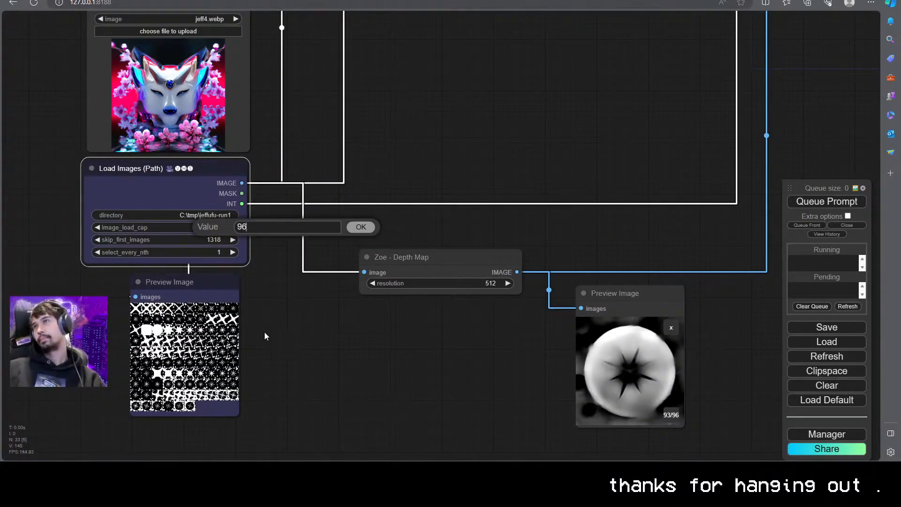
key(Escape)
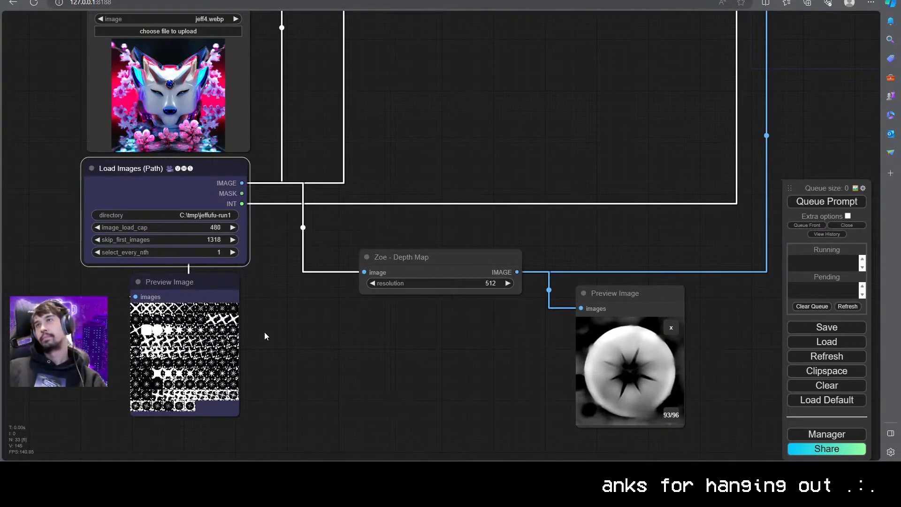
click(209, 240)
text(0)
key(Return)
Move the Zoe - Depth Map node and its Preview Image closer to the Load Images (Path) node
scroll(395, 235, down, 3)
drag(533, 290, 481, 238)
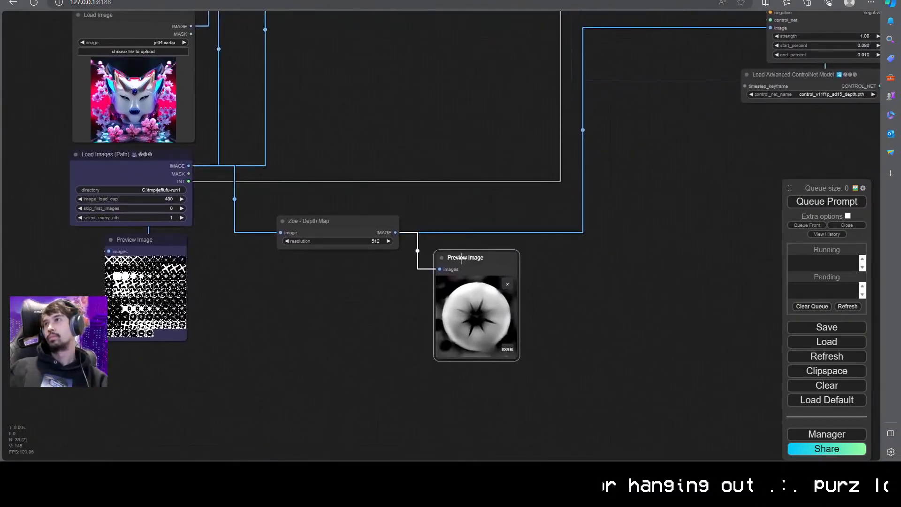
drag(300, 220, 238, 171)
drag(426, 256, 353, 205)
drag(273, 177, 264, 175)
scroll(323, 302, up, 3)
scroll(311, 301, down, 1)
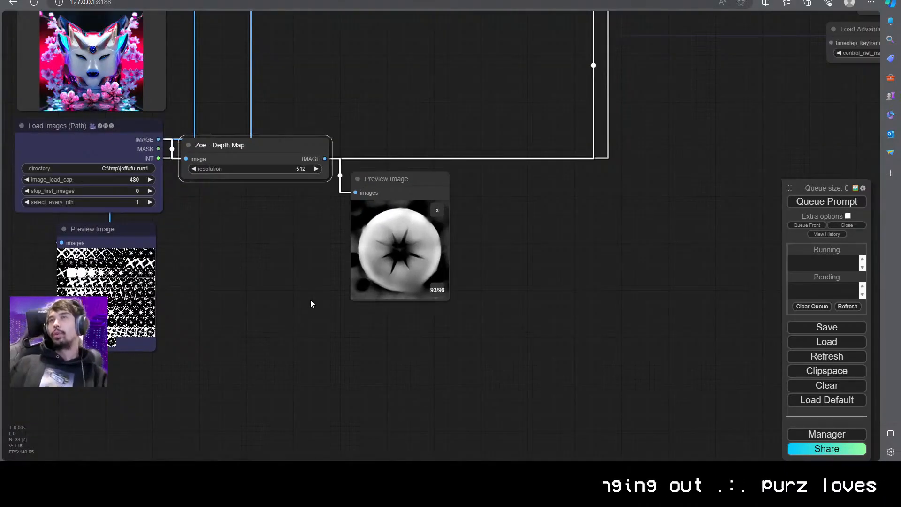
click(291, 283)
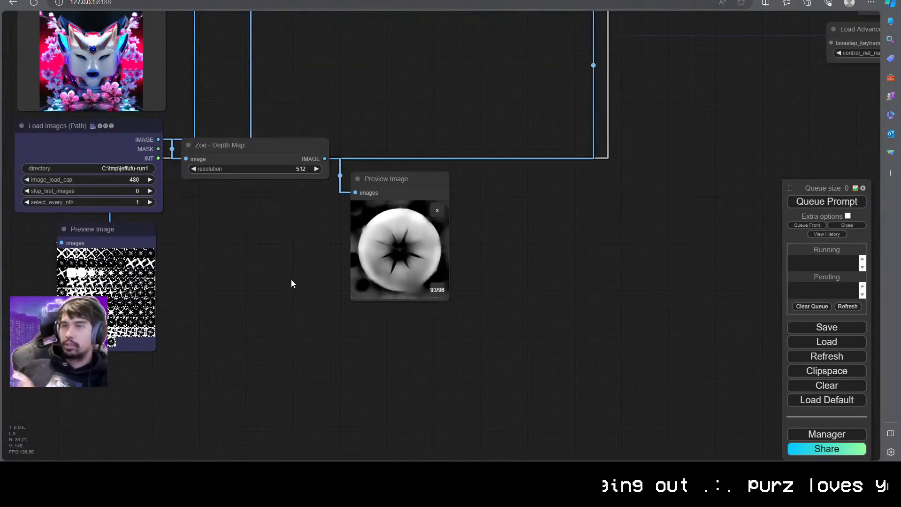
Switch to Blender, change the Timeline area into the Video Sequencer, and scrub to about 55 seconds
scroll(362, 298, down, 8)
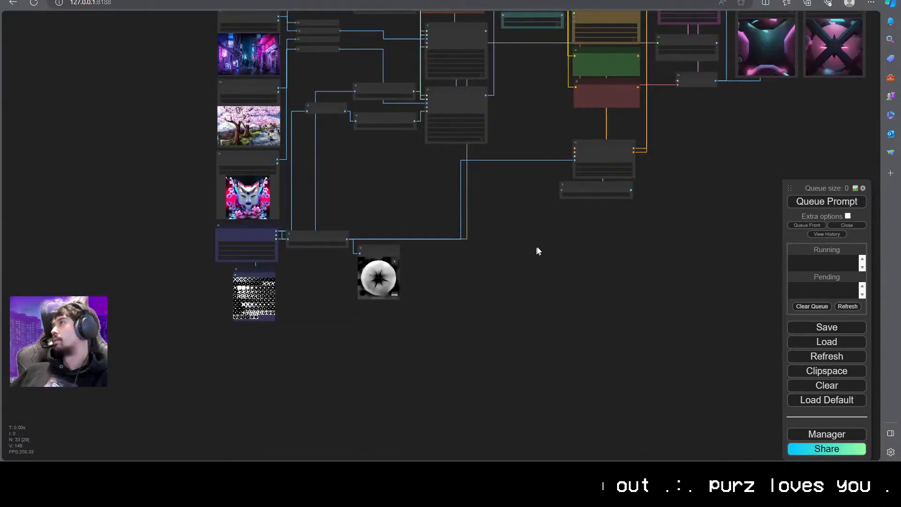
scroll(572, 233, up, 3)
drag(613, 269, 474, 327)
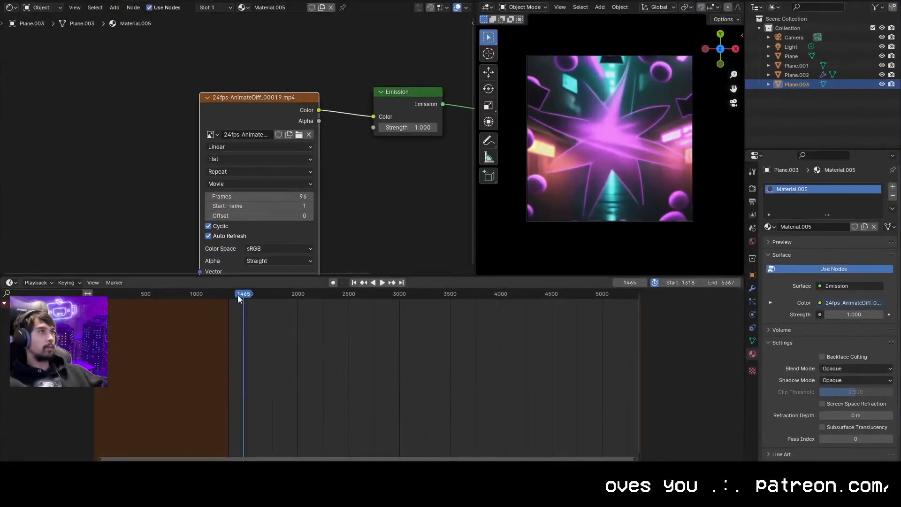
click(11, 282)
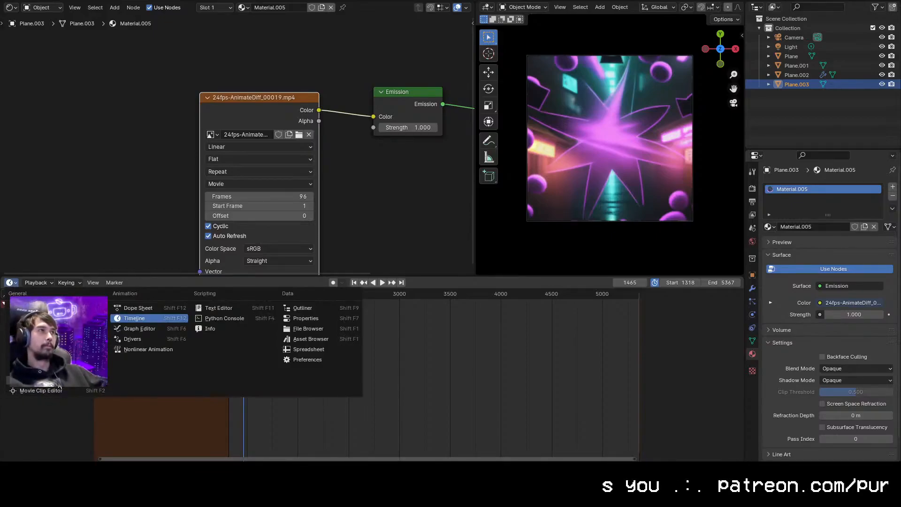
click(47, 380)
drag(272, 310, 553, 331)
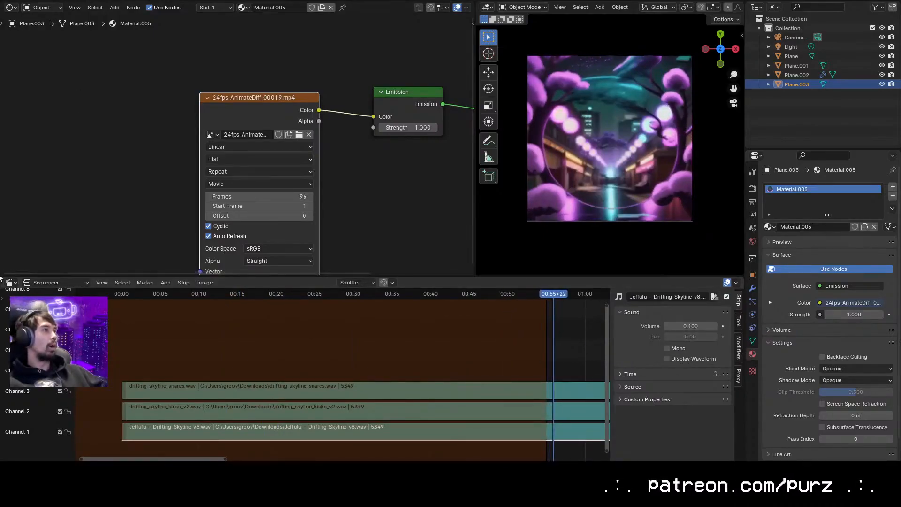
Split the shader editor area to add a separate Timeline above the sequencer, and set the start frame to 0
drag(3, 271, 4, 220)
click(10, 226)
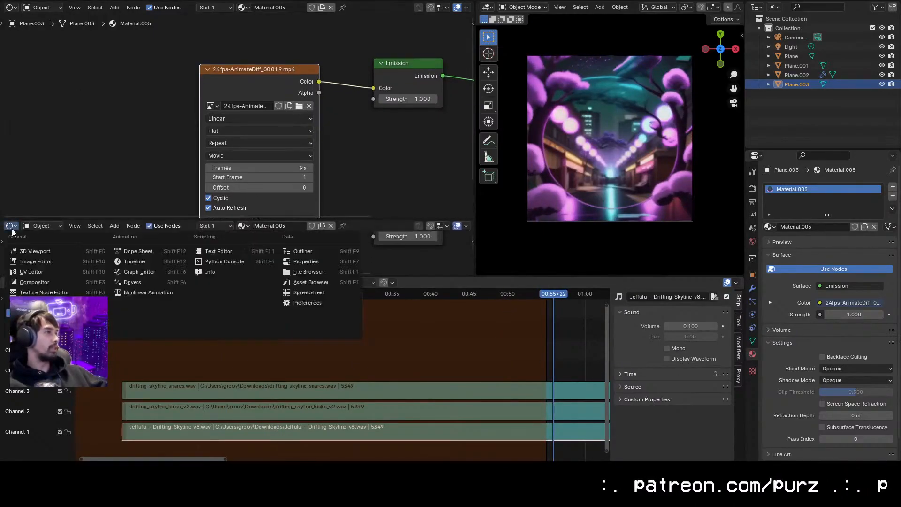
click(141, 262)
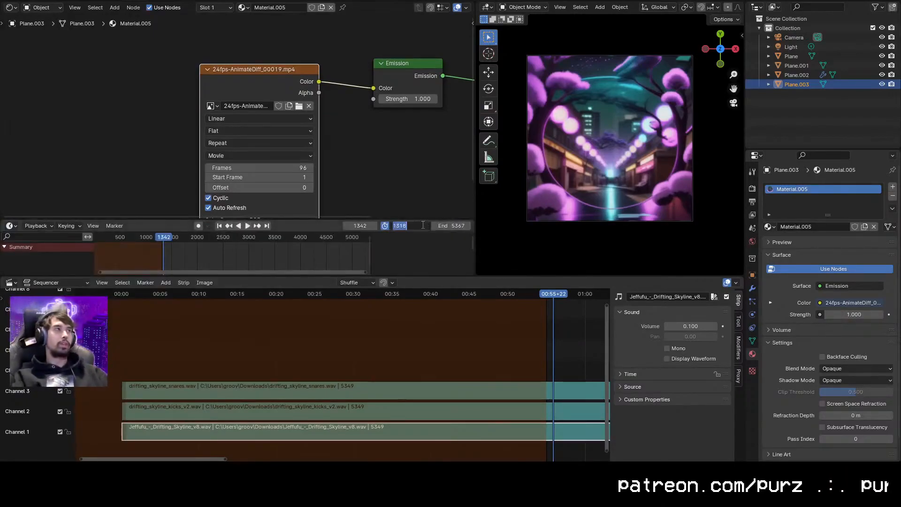
text(1)
key(Return)
Play the audio from about 40 seconds to locate the section's beginning, and set the start frame to 991
click(424, 300)
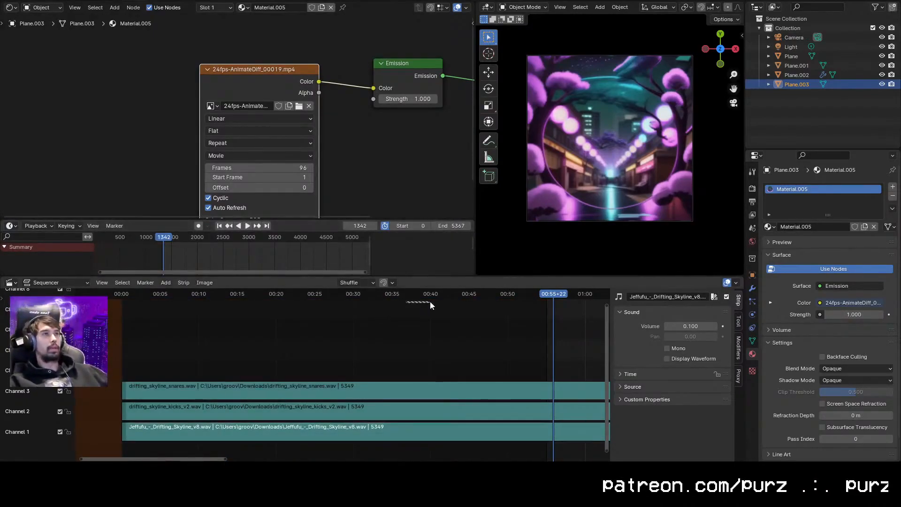
key(space)
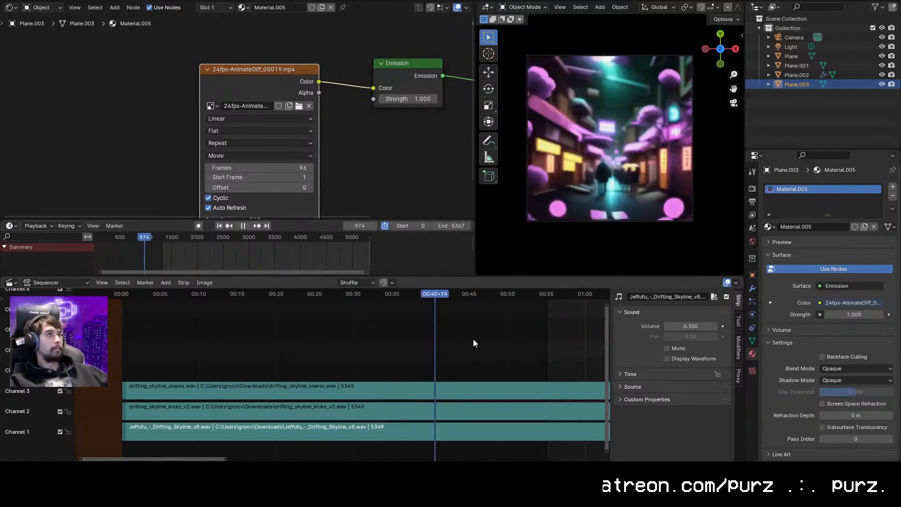
key(space)
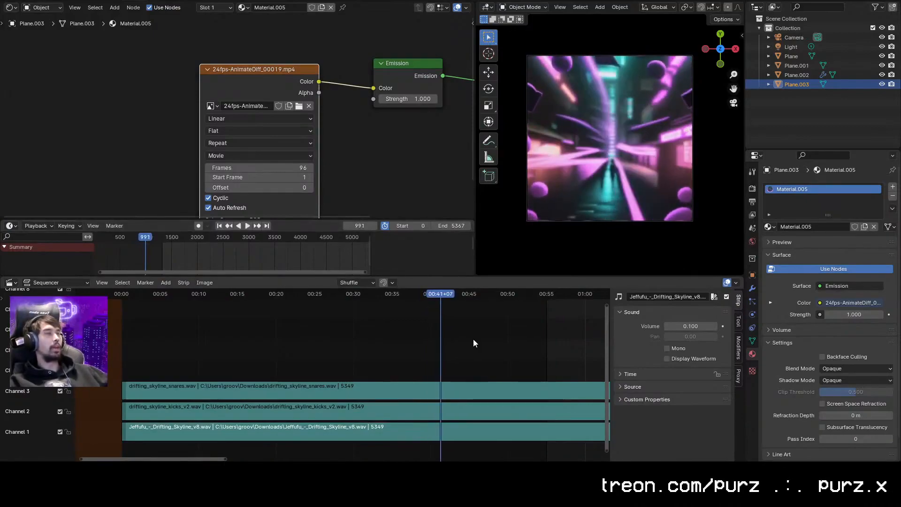
key(space)
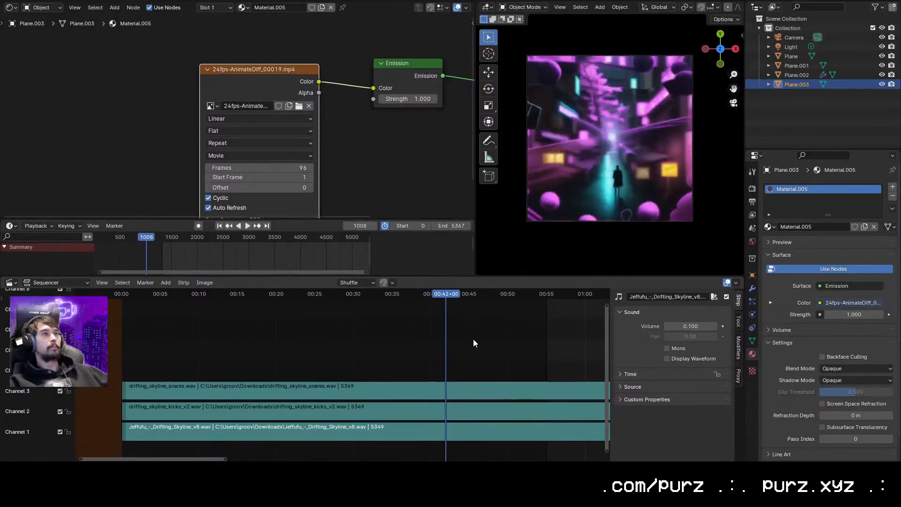
key(Escape)
click(412, 226)
text(991)
key(Return)
Play the section through to about 1:22 in the sequencer and set the end frame to 1979
key(space)
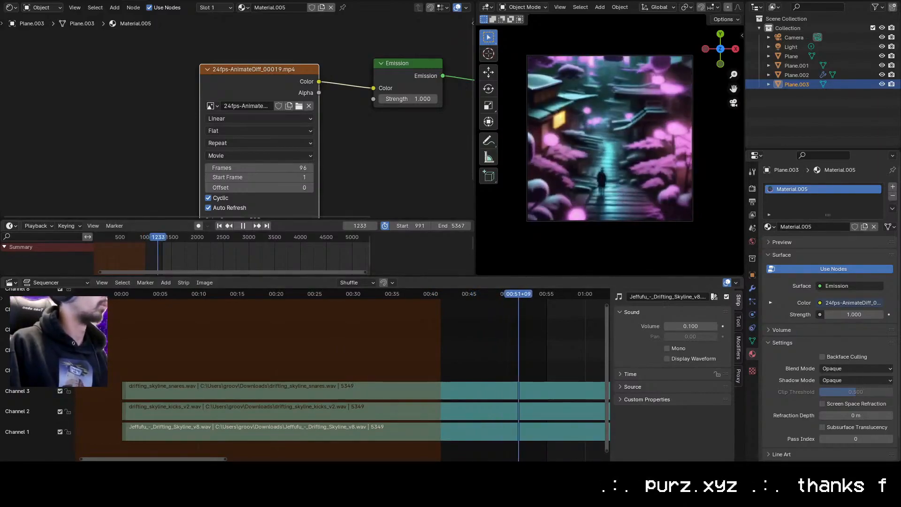
drag(210, 459, 290, 461)
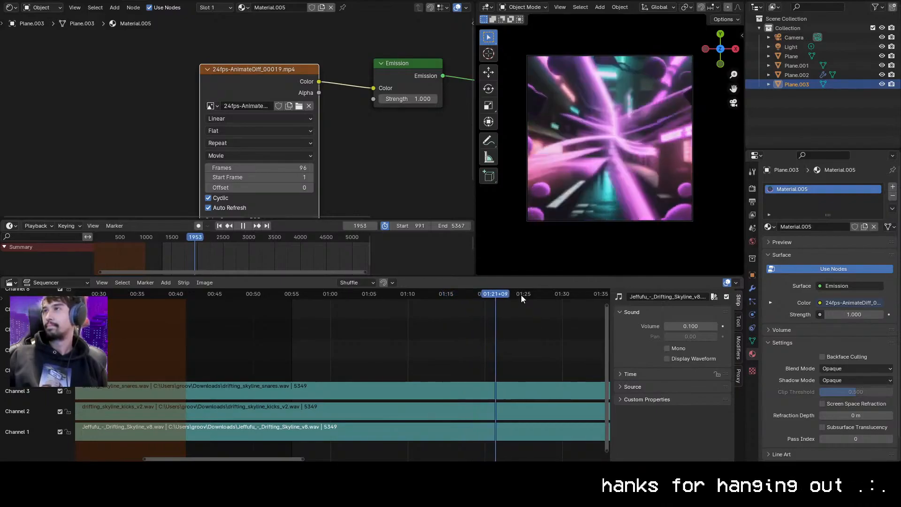
key(space)
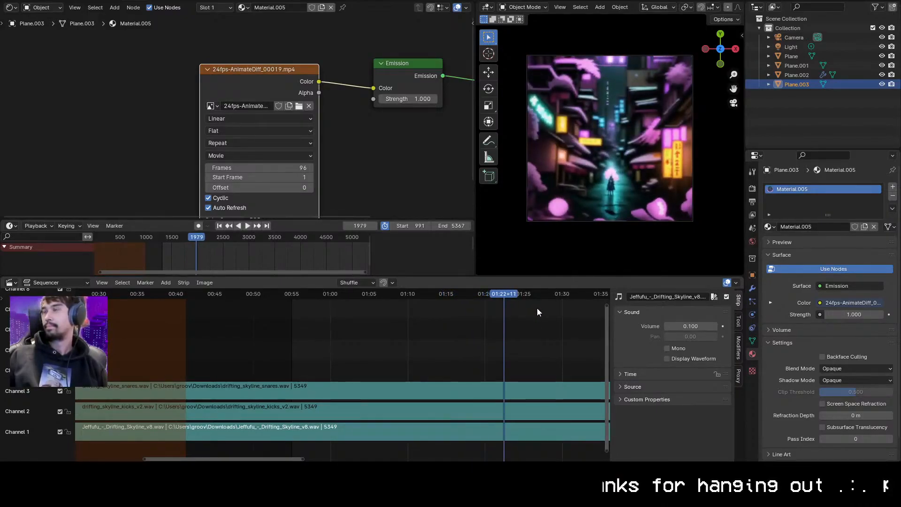
click(11, 283)
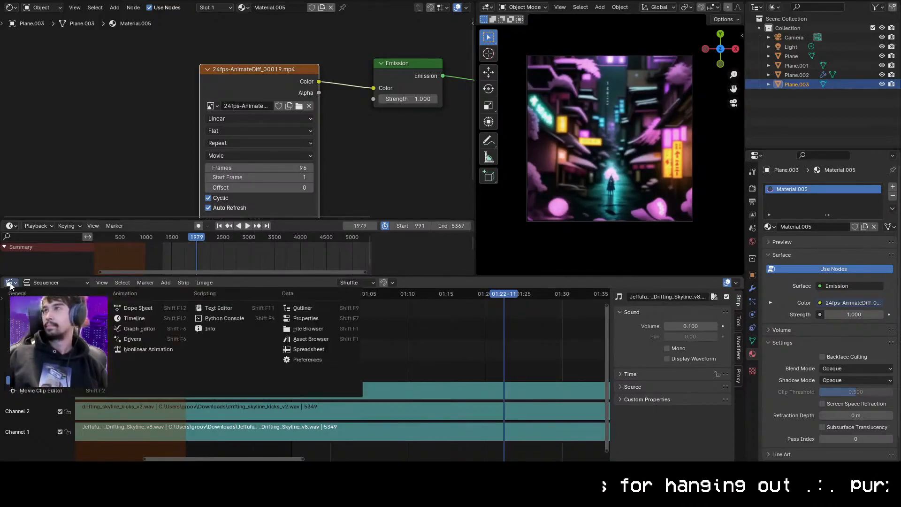
click(451, 225)
text(1979)
key(Return)
Play across the loop point, lower the end frame to 1978, and replay the end of the section
key(space)
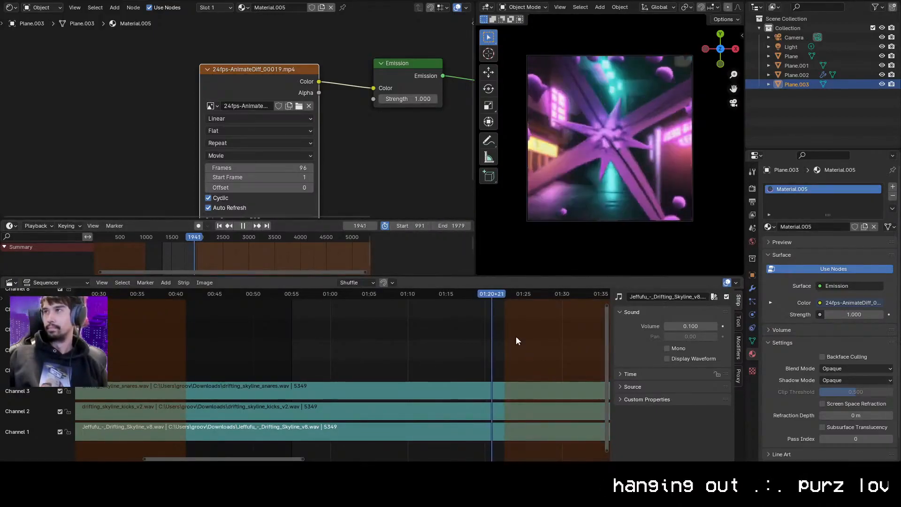
click(495, 292)
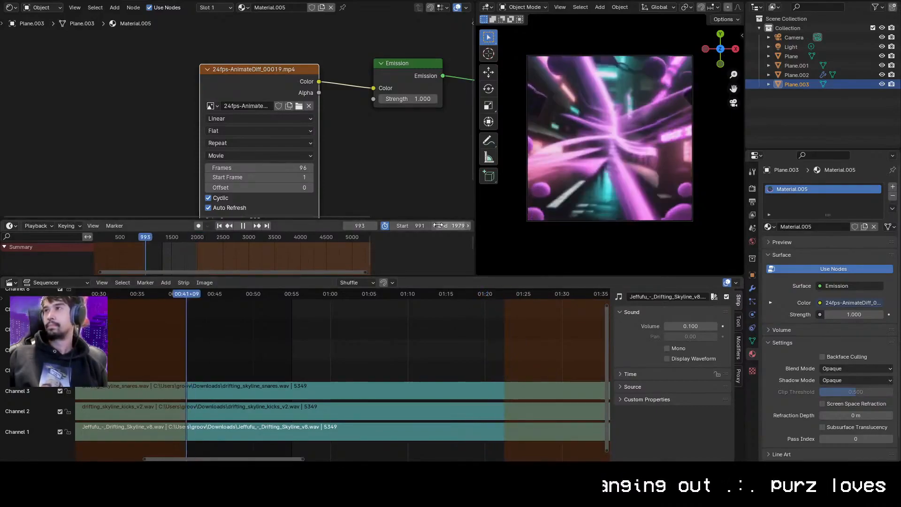
click(434, 226)
click(475, 294)
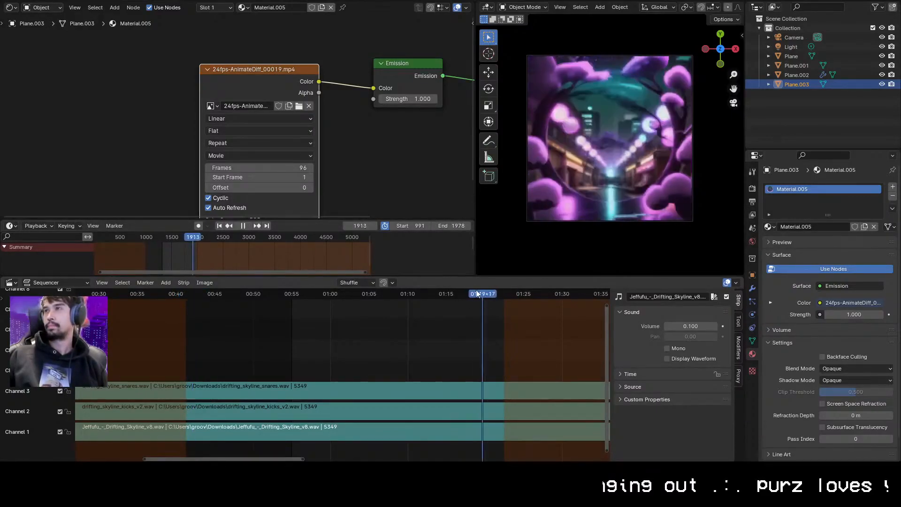
Raise the end frame to 1980 and then 1983, replaying the loop point after each change
click(468, 226)
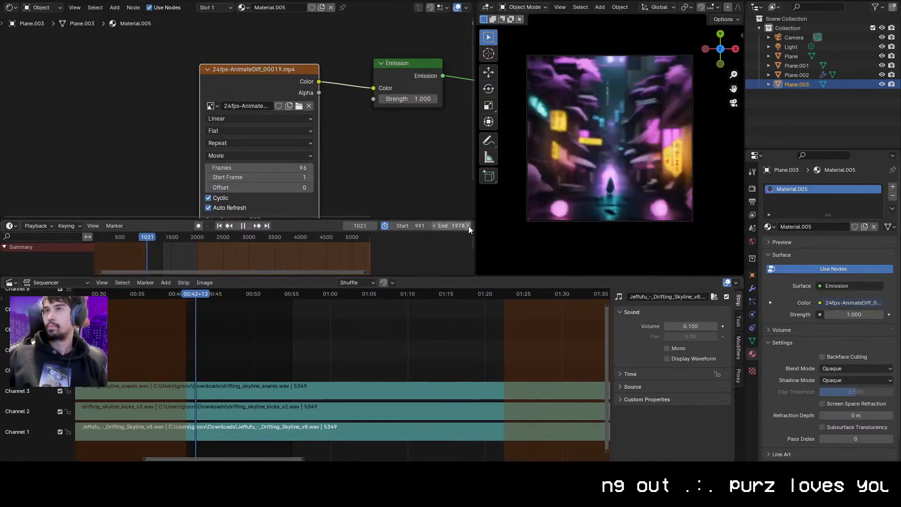
click(468, 226)
click(460, 294)
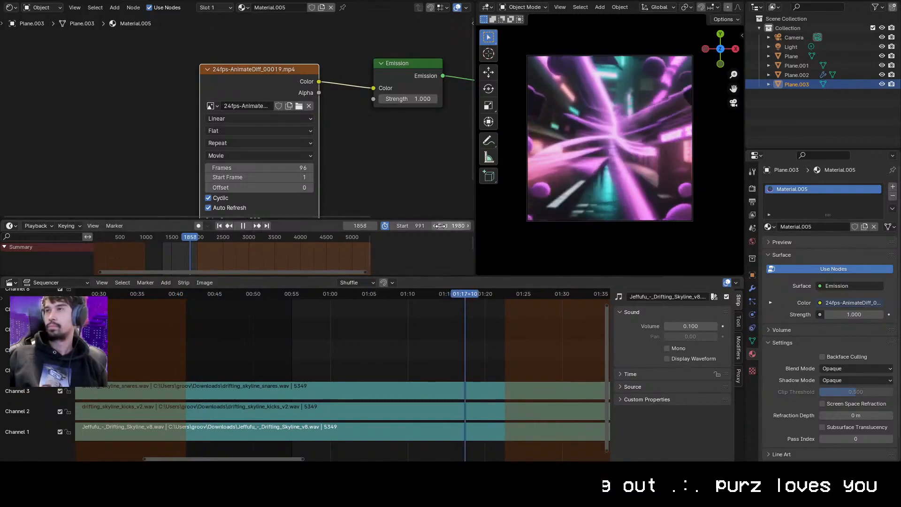
click(468, 226)
click(468, 226)
click(468, 225)
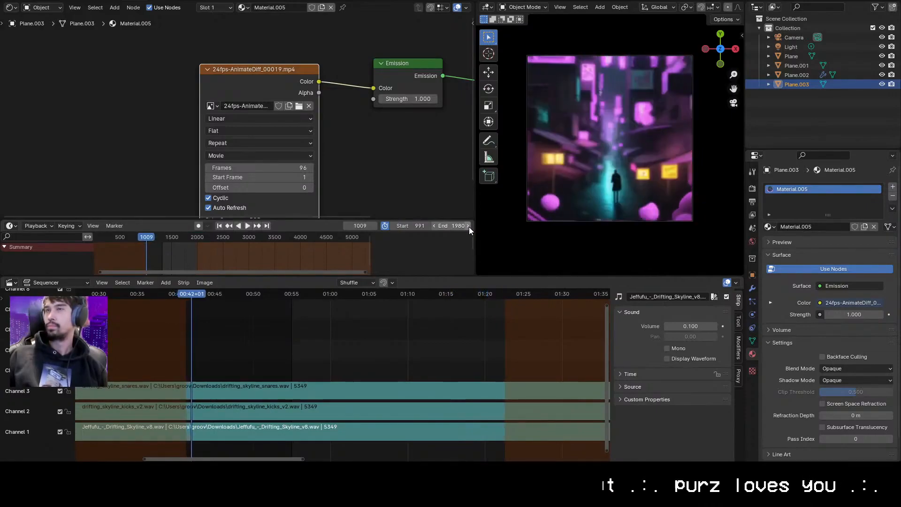
click(473, 294)
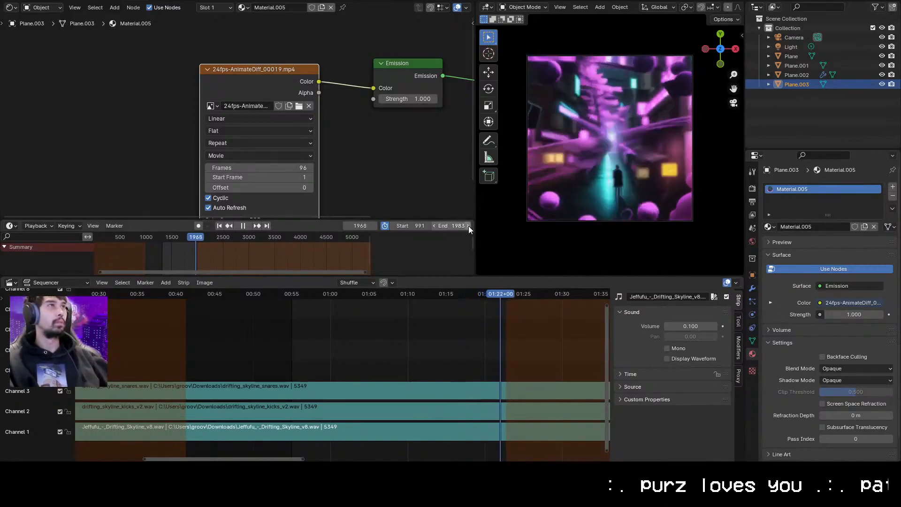
Lower the end frame to 1981 and then 1978, replaying the loop point to check its timing
key(space)
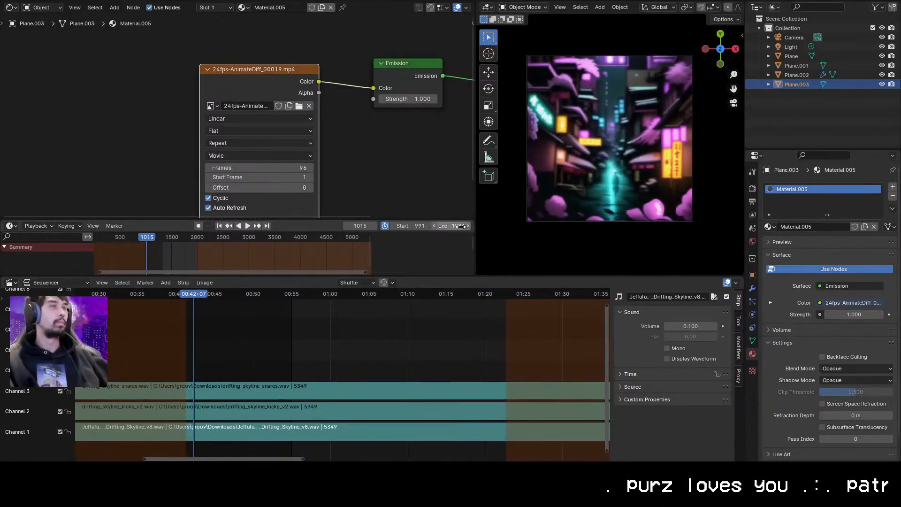
click(434, 226)
click(434, 225)
click(480, 294)
key(space)
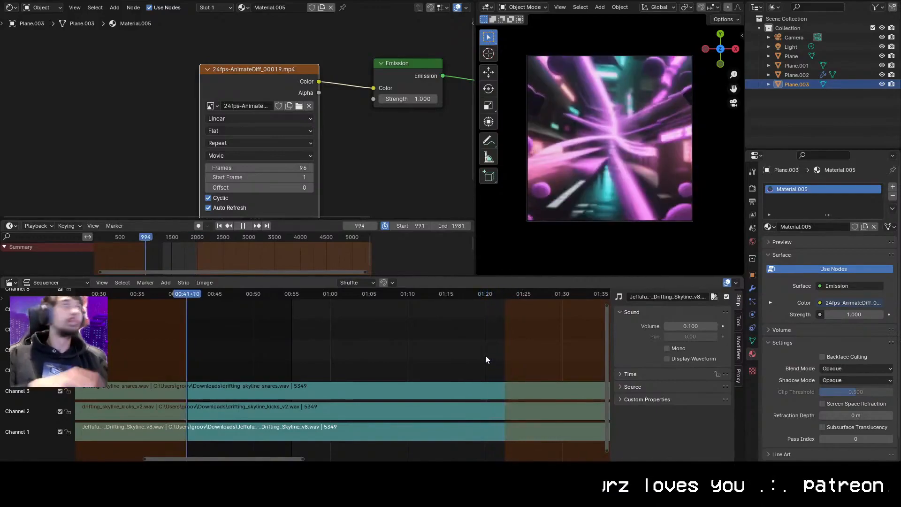
key(space)
click(480, 296)
key(space)
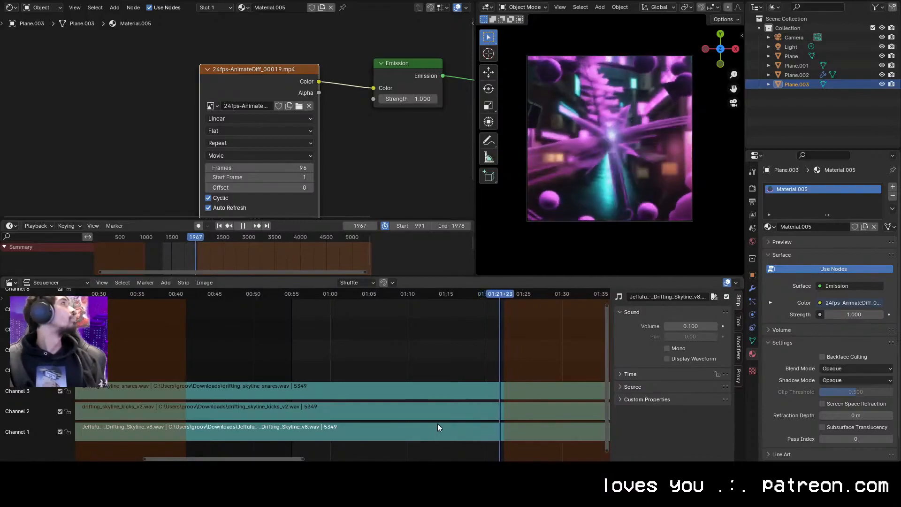
Lower the end frame to 1975 and play across the loop point
click(434, 225)
click(434, 226)
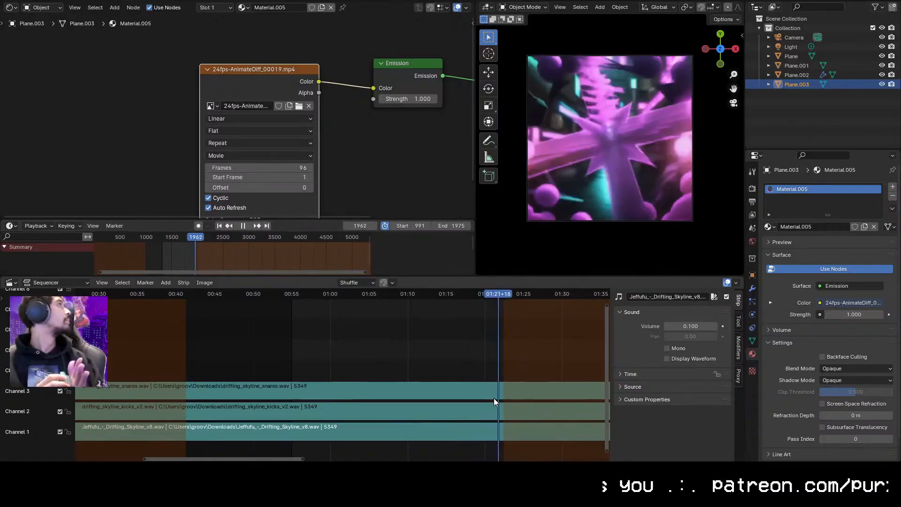
key(space)
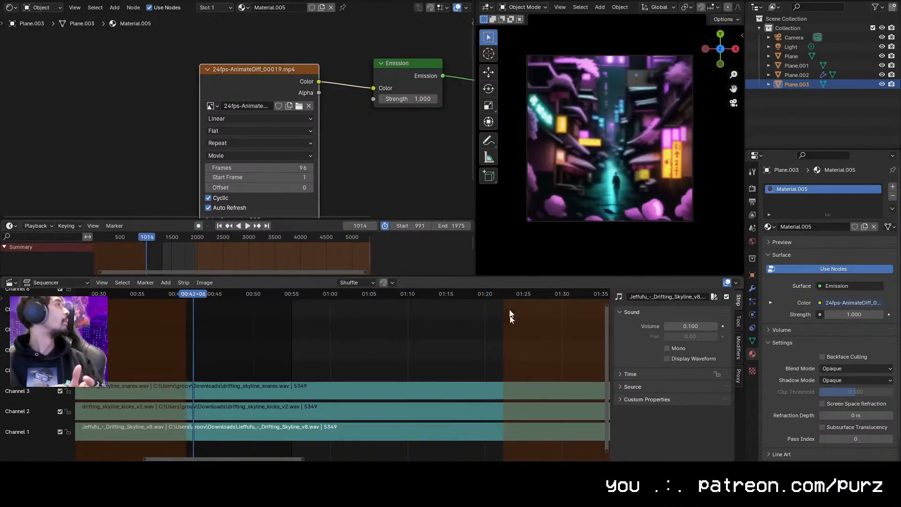
Undo the last two end frame reductions, set the end frame to 1978, and replay the loop point
key(ctrl+z)
key(ctrl+z)
key(space)
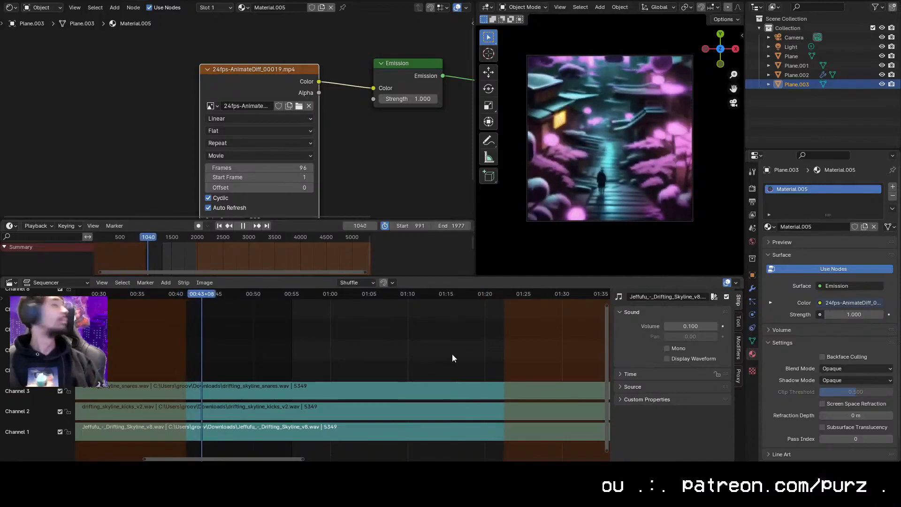
click(496, 295)
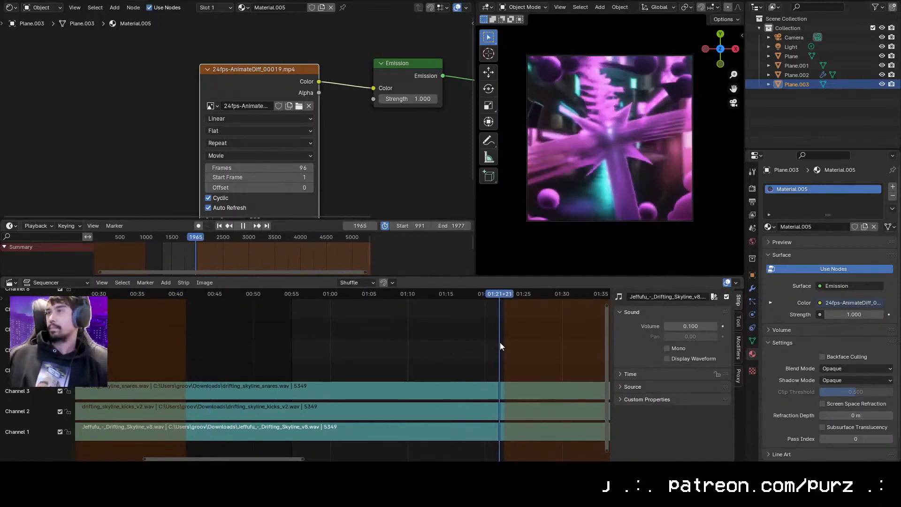
click(467, 226)
click(489, 293)
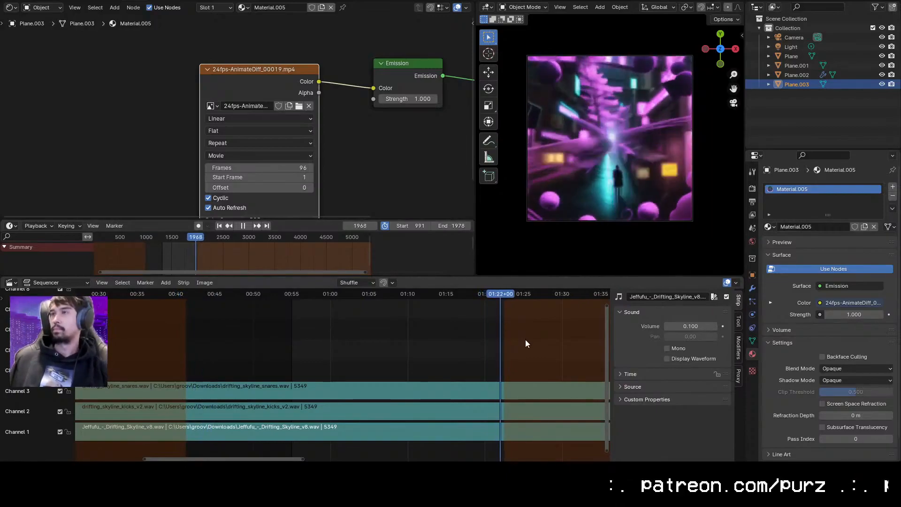
Set the timeline's end frame to 1977, replay the loop point, and scrub back to about frame 1020
key(space)
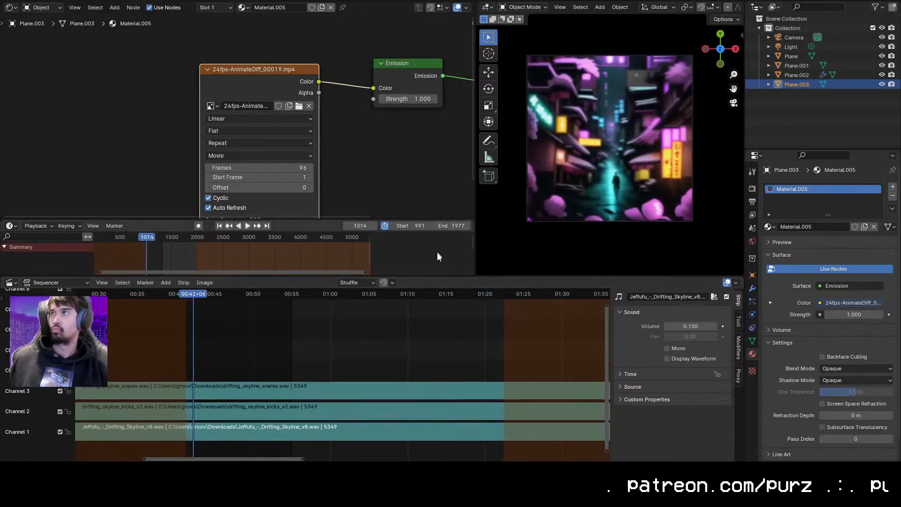
key(space)
key(space)
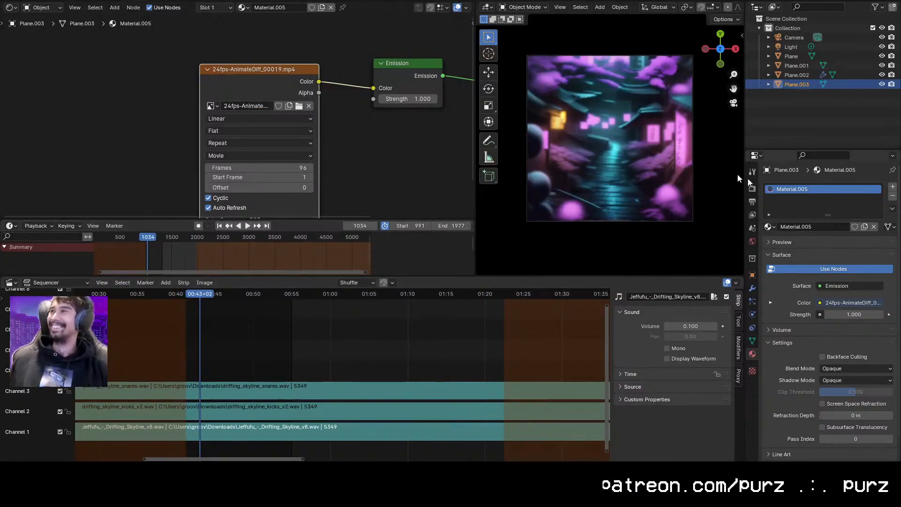
drag(388, 296, 195, 295)
Set the render output path to C:\tmp\jeffufu-run1-short\ and render the animation with Plane.003 hidden
click(752, 201)
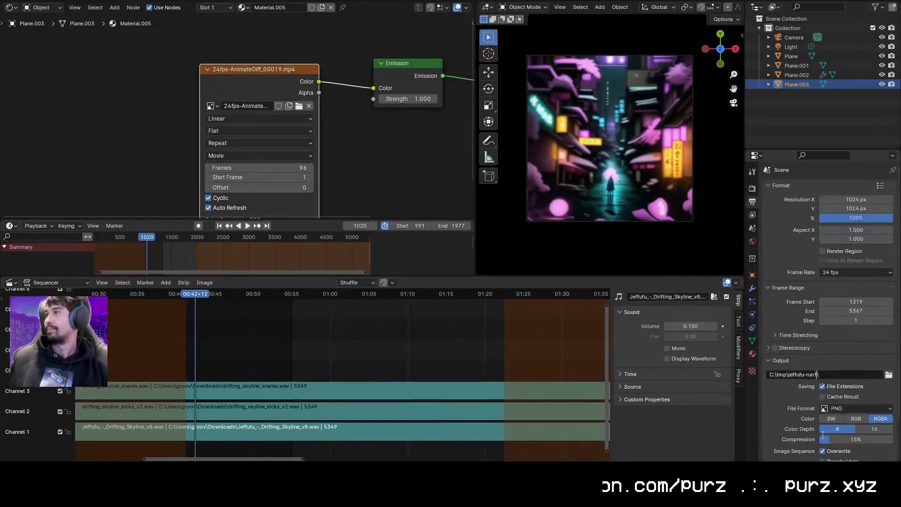
click(882, 84)
key(ctrl+F12)
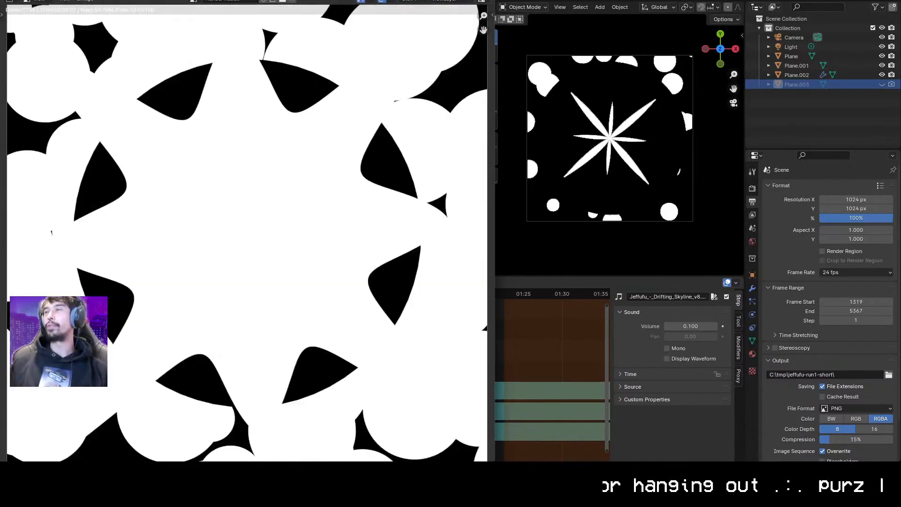
Switch to the ComfyUI workflow in the browser and examine its video outputs, depth preview and ControlNet nodes
key(alt+Tab)
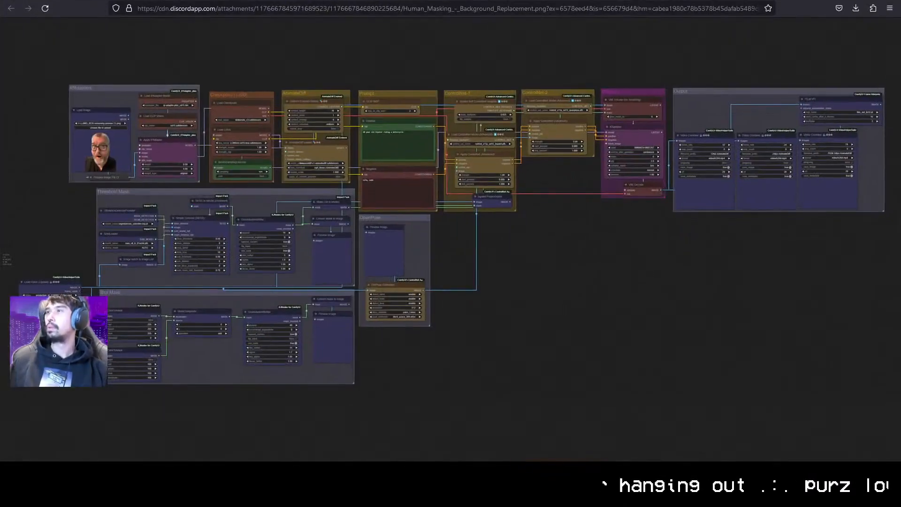
key(ctrl+Tab)
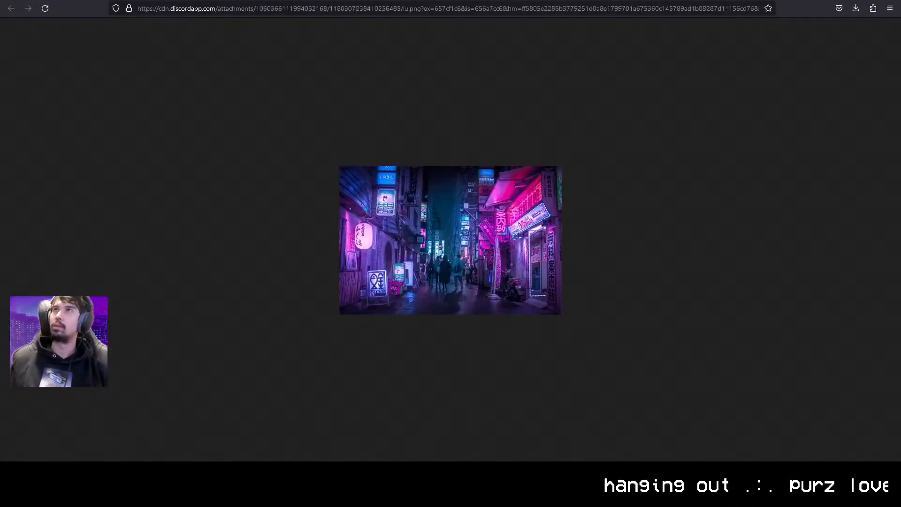
key(alt+Tab)
scroll(354, 264, up, 5)
drag(485, 195, 411, 310)
scroll(412, 314, down, 5)
scroll(282, 322, up, 5)
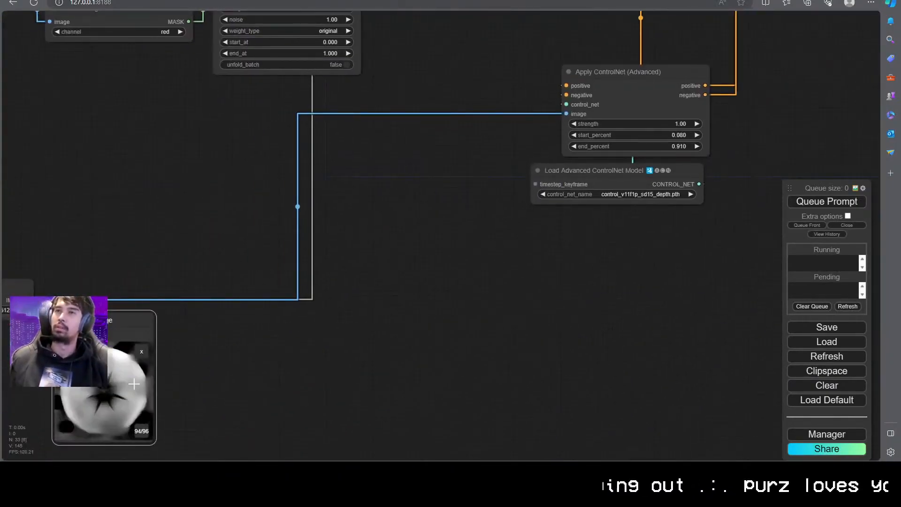
scroll(825, 85, down, 5)
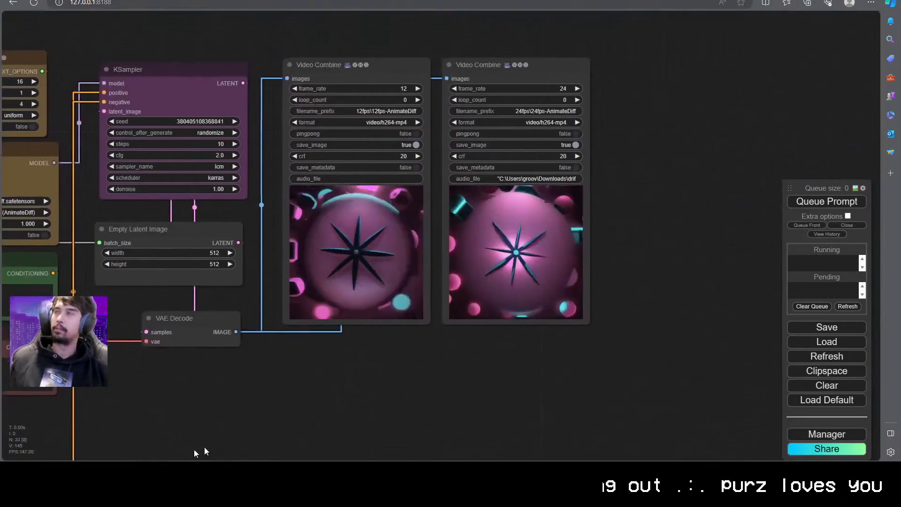
scroll(468, 350, up, 8)
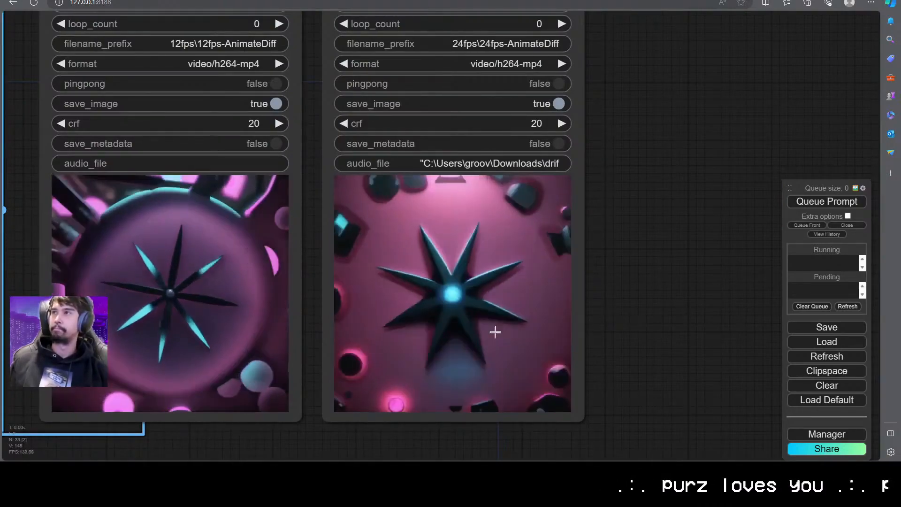
scroll(600, 326, down, 9)
scroll(650, 303, down, 5)
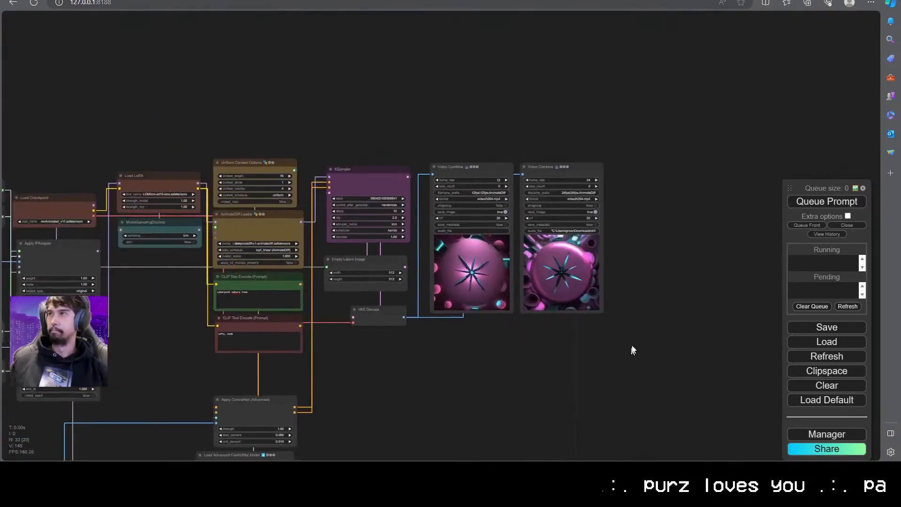
drag(429, 392, 559, 298)
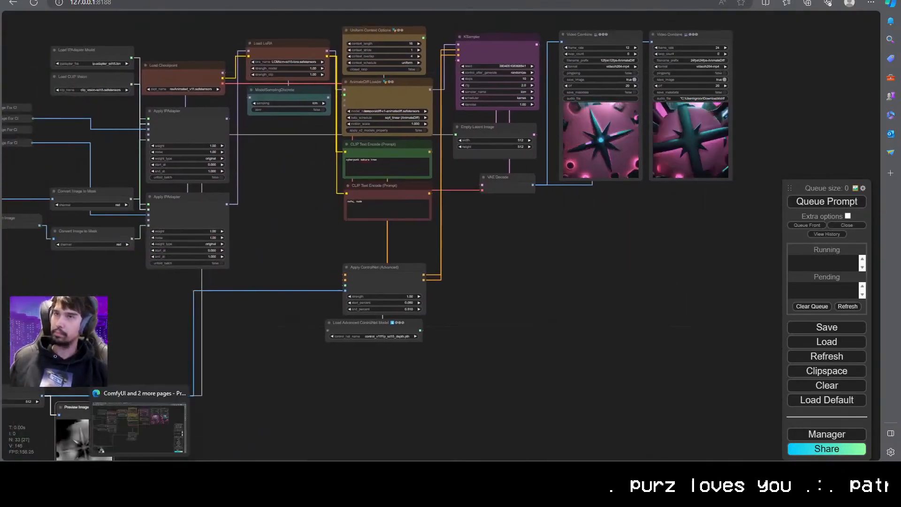
Return to Blender, cancel the running render, and set the end of the render frame range to 1977
key(alt+Tab)
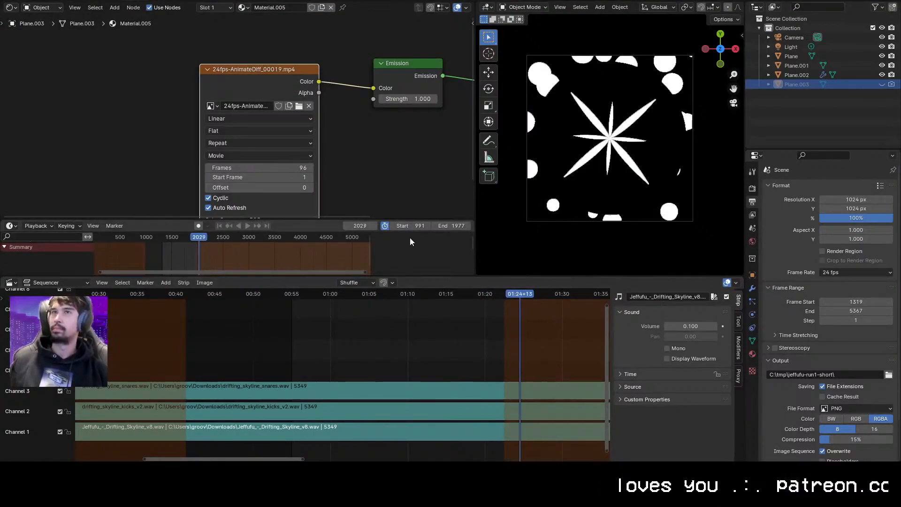
key(Escape)
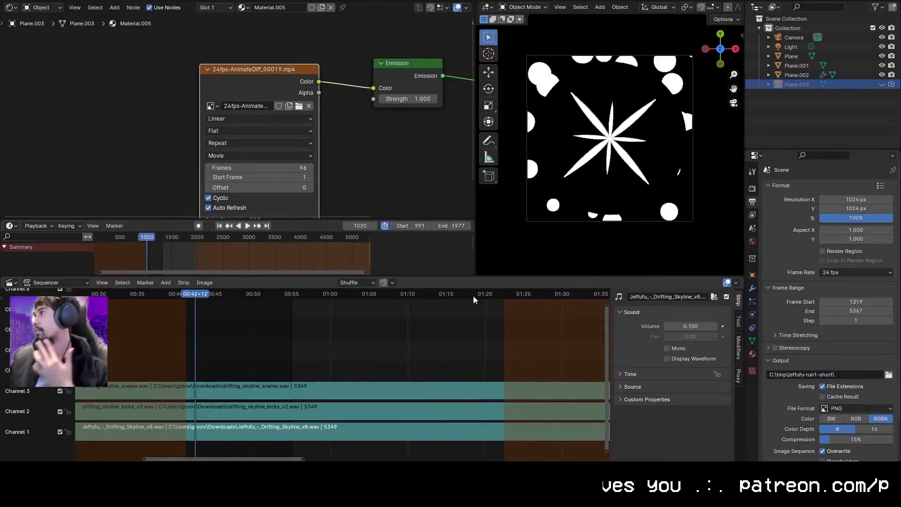
click(188, 295)
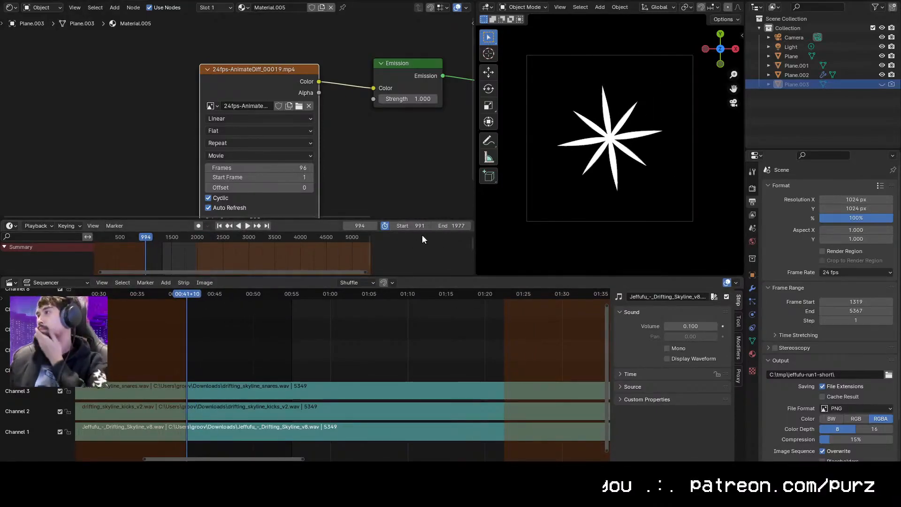
drag(243, 294, 291, 313)
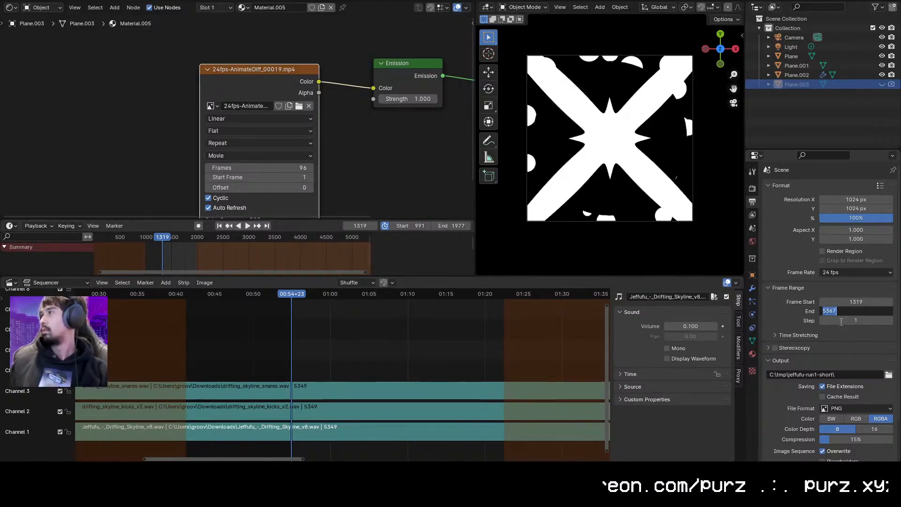
text(7)
key(Return)
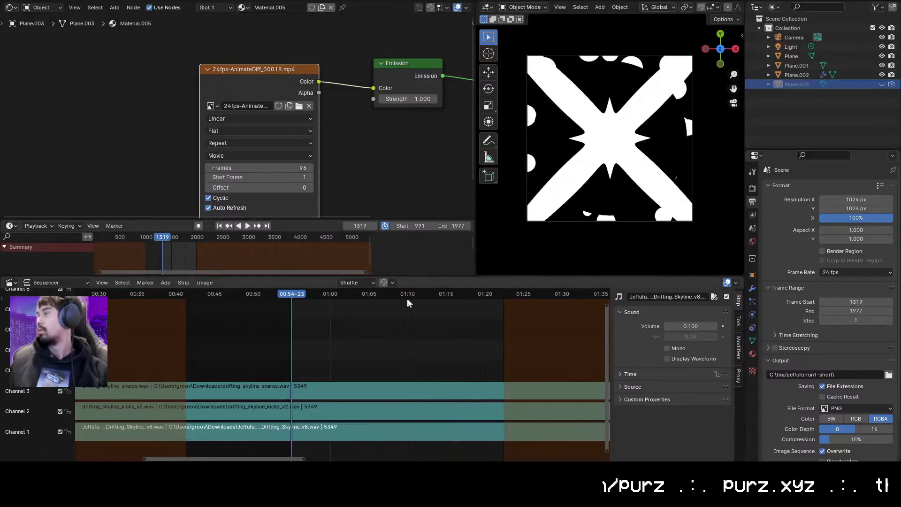
Calculate 1977 - 1319 in the Firefox address bar
key(alt+Tab)
text(1977 - 19)
key(alt+Tab)
key(alt+Tab)
key(BackSpace)
key(BackSpace)
text(1319)
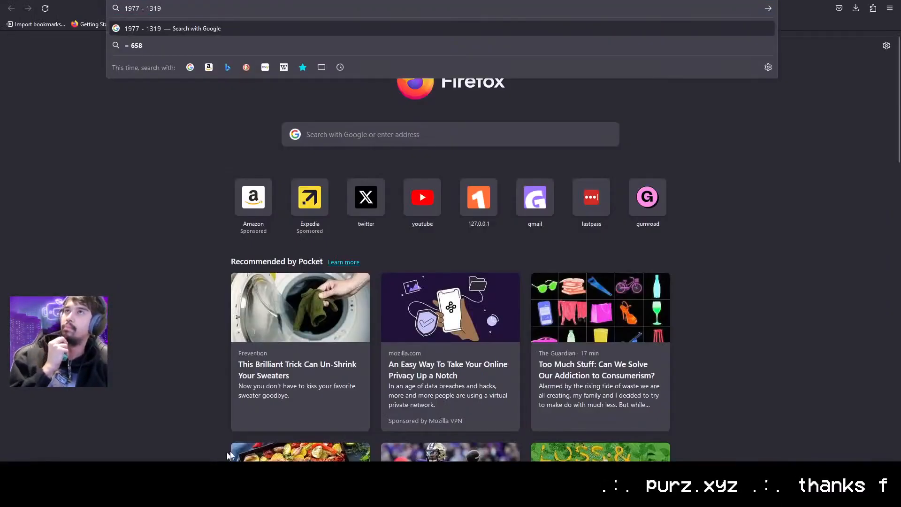
Open the jeffufu-run1-short folder in File Explorer and inspect its last rendered frames
key(alt+Tab)
key(alt+Tab)
double_click(156, 65)
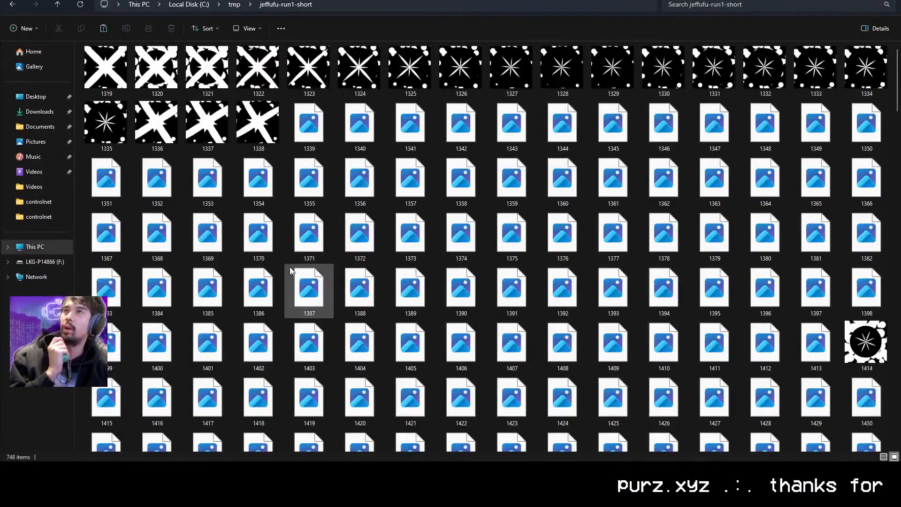
scroll(291, 271, down, 20)
click(672, 433)
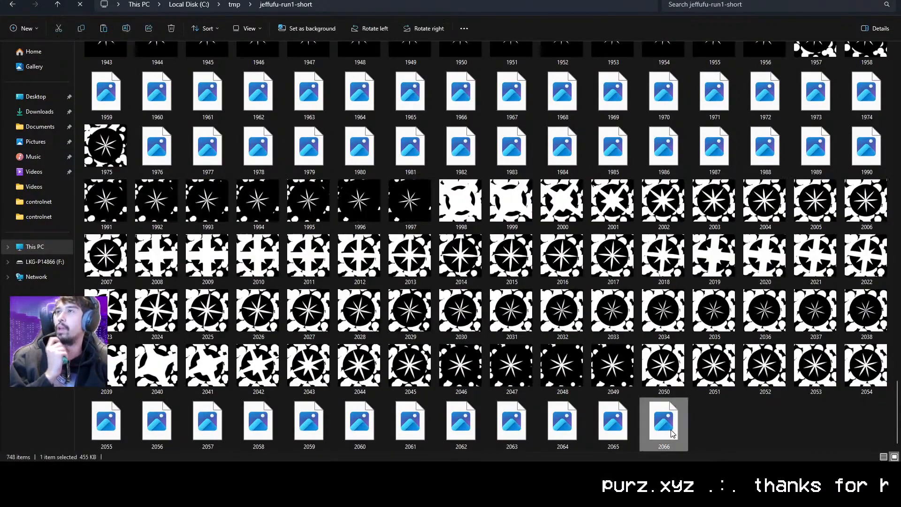
key(alt+Tab)
key(alt+Tab)
key(alt+Tab)
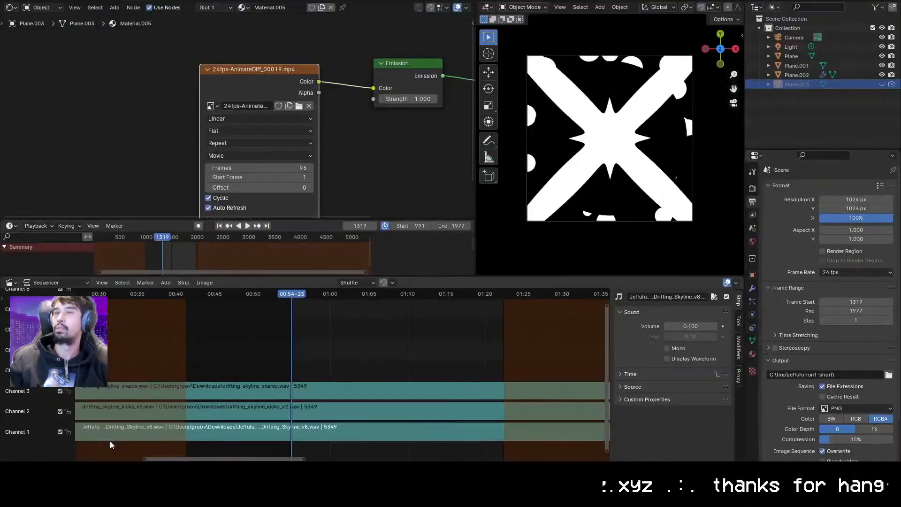
key(alt+Tab)
key(alt+Tab)
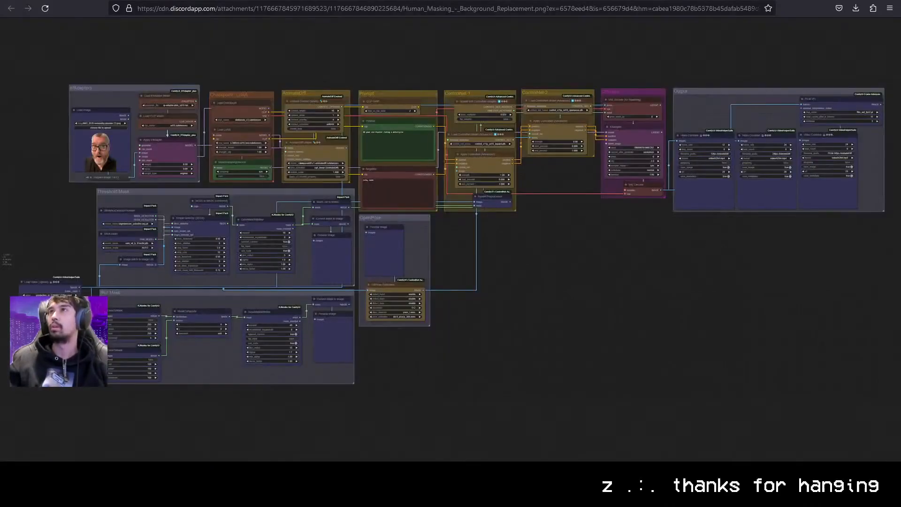
mouse_move(98, 488)
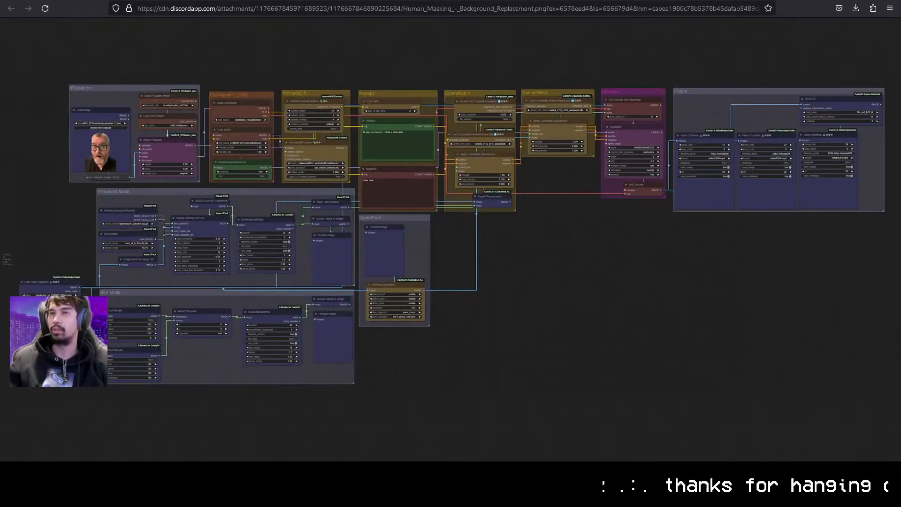
Return to Blender, set the render frame start to 991, render the animation, and close the render window
key(alt+Tab)
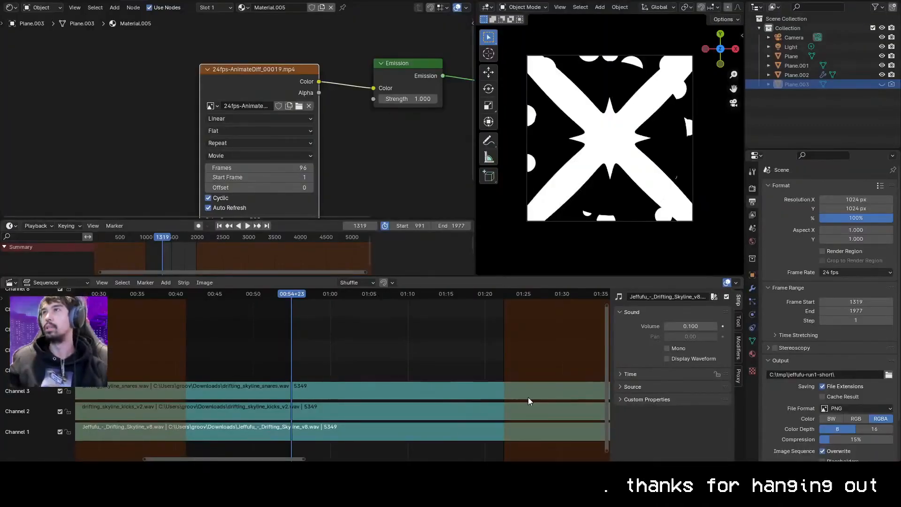
key(shift+Left)
key(space)
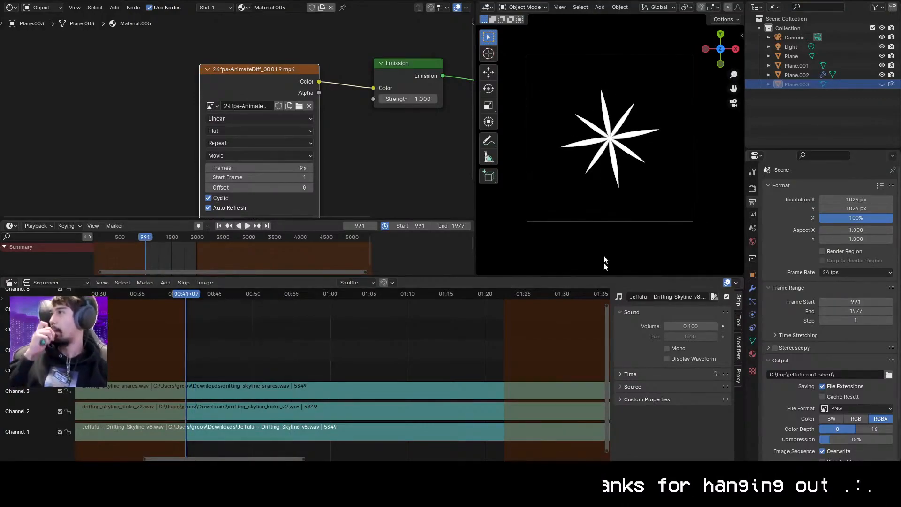
key(alt+Tab)
key(alt+Tab)
key(F12)
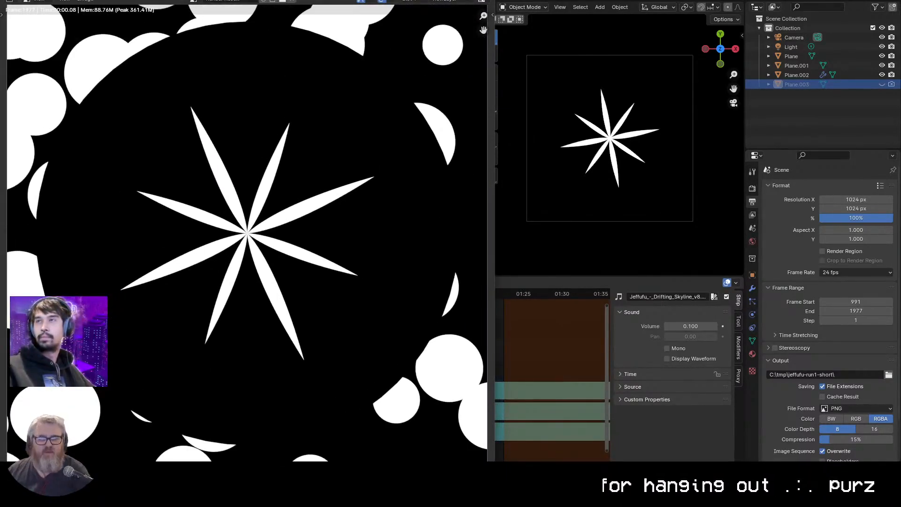
key(Escape)
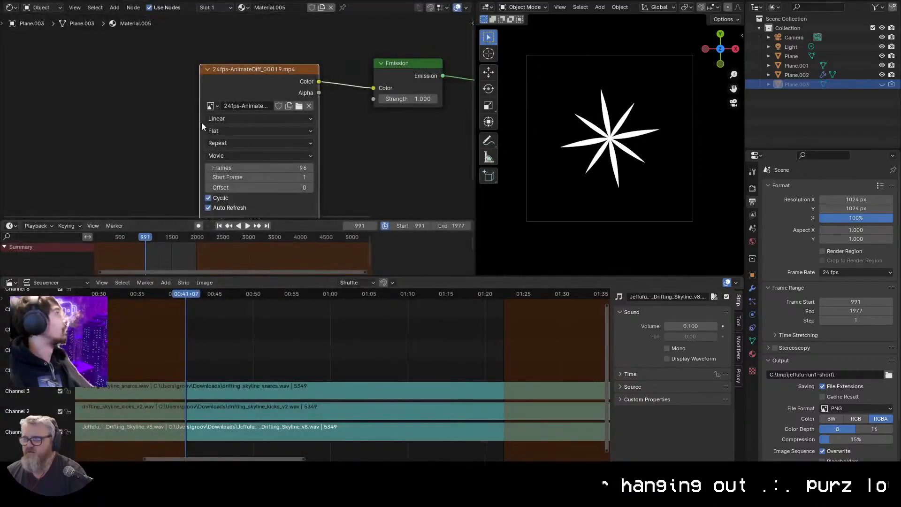
key(alt+Tab)
key(ctrl+t)
key(ctrl+w)
key(alt+Tab)
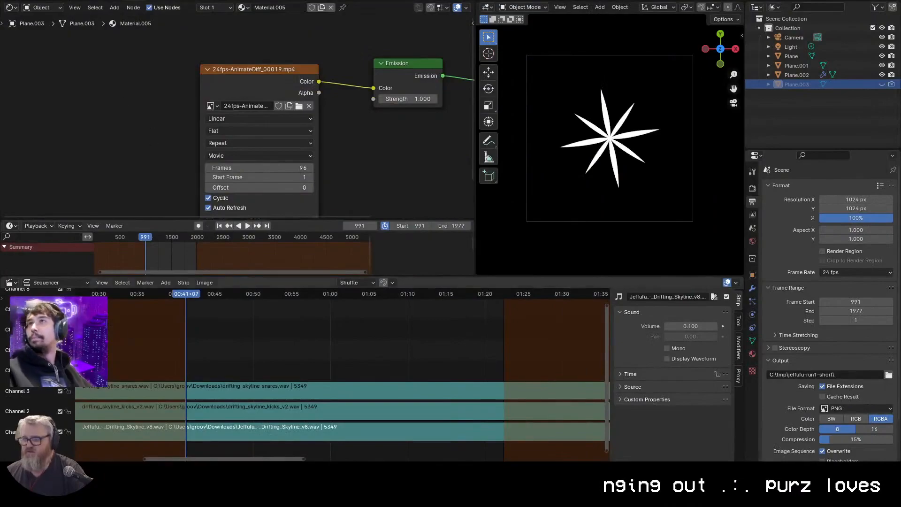
Open the C:\tmp\jeffufu-run1-short folder and check the newly rendered frames
key(alt+Tab)
drag(246, 322, 276, 289)
scroll(353, 140, up, 6)
drag(353, 140, 378, 334)
key(super+r)
key(Return)
key(Right)
key(Return)
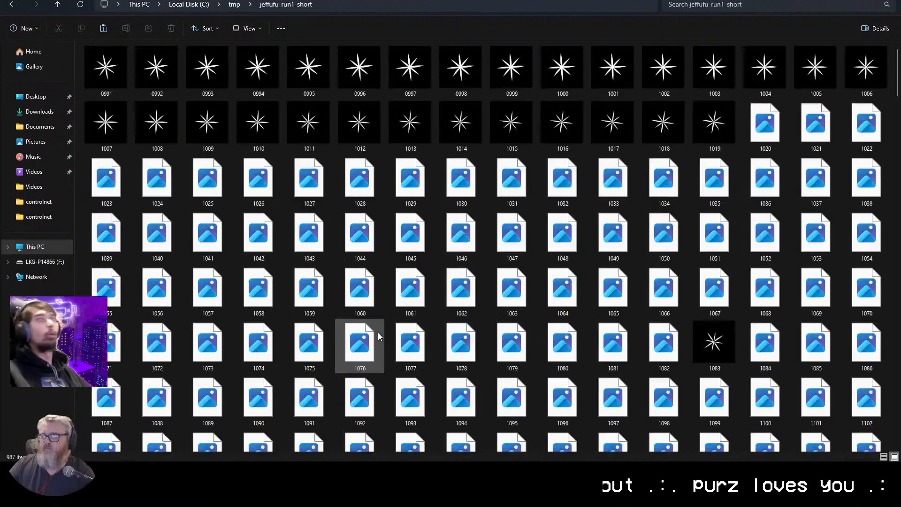
click(354, 5)
Switch to ComfyUI and set the Load Images (Path) node's directory to C:\tmp\jeffufu-run1-short
key(alt+Tab)
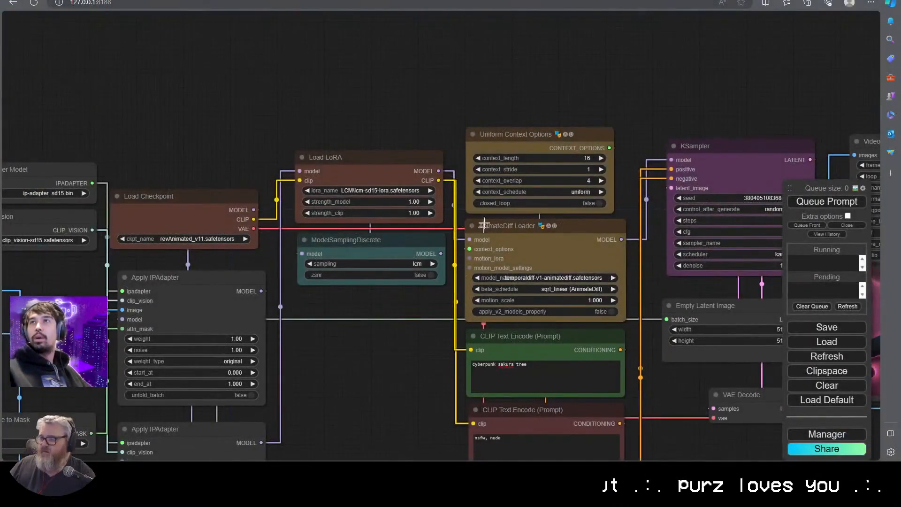
drag(301, 128, 407, 42)
drag(157, 195, 282, 169)
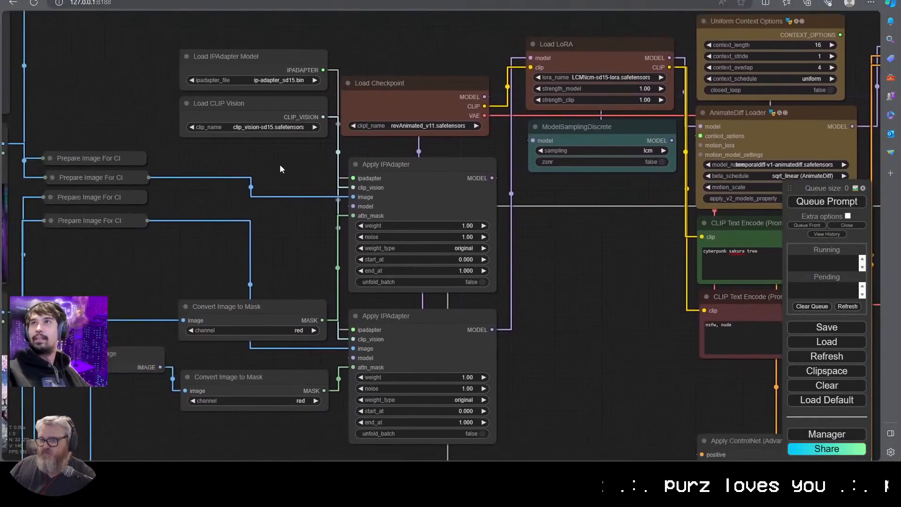
scroll(334, 216, down, 5)
drag(360, 315, 516, 235)
scroll(643, 284, up, 5)
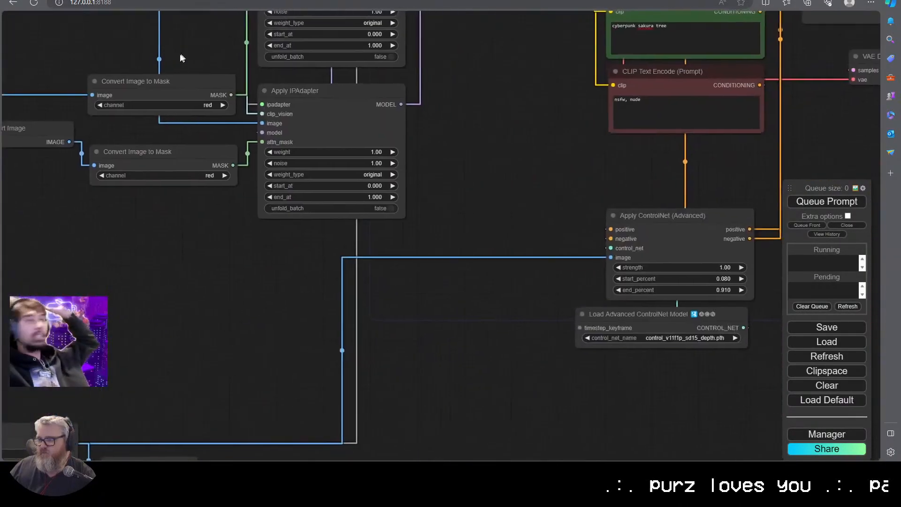
drag(625, 285, 610, 275)
drag(628, 207, 635, 213)
drag(634, 197, 748, 1)
drag(320, 161, 432, 337)
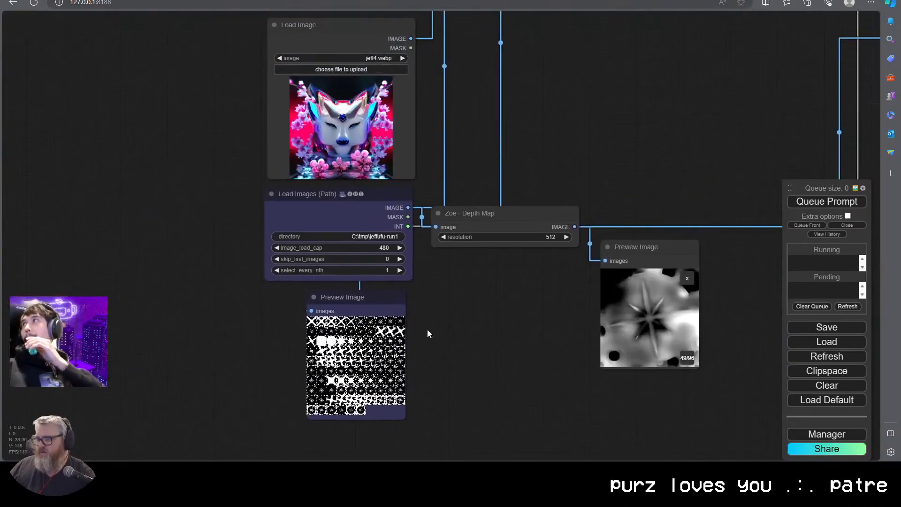
click(368, 237)
text(-short)
key(Return)
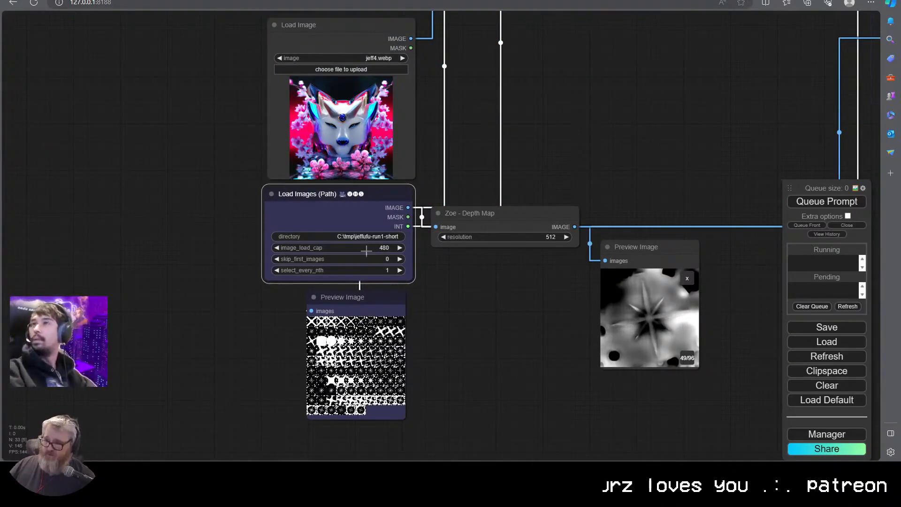
Set the Load Images (Path) node's image_load_cap to 0
click(366, 249)
text(480)
key(Return)
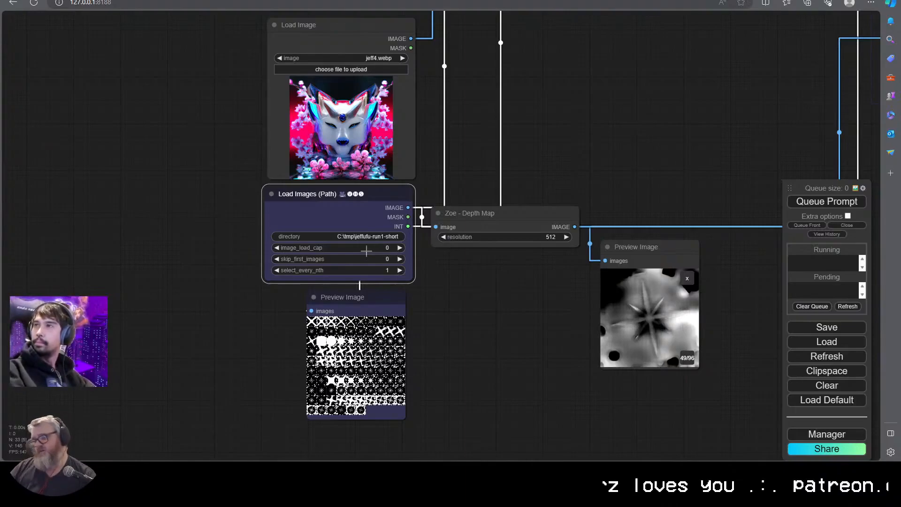
click(501, 221)
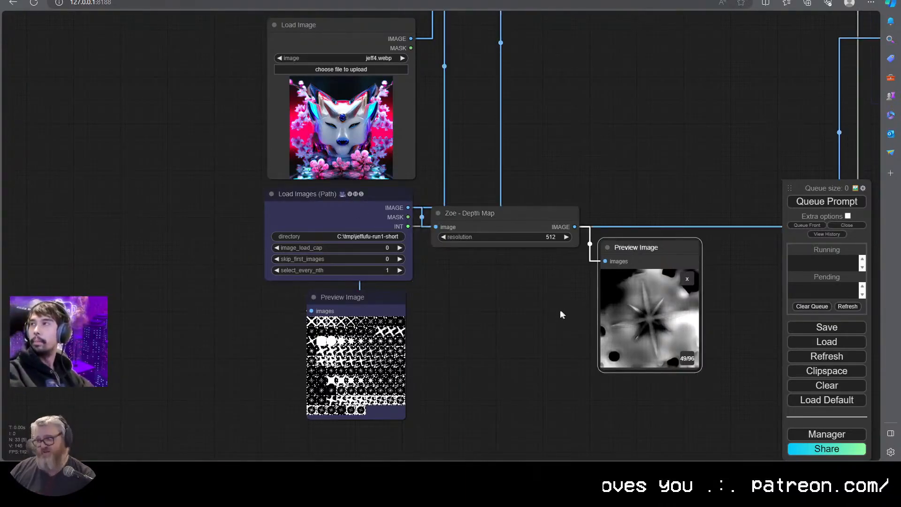
Add an Image Save node fed by the Zoe Depth Map's IMAGE output, place it below that node and set its extension to jpg
drag(563, 316, 355, 298)
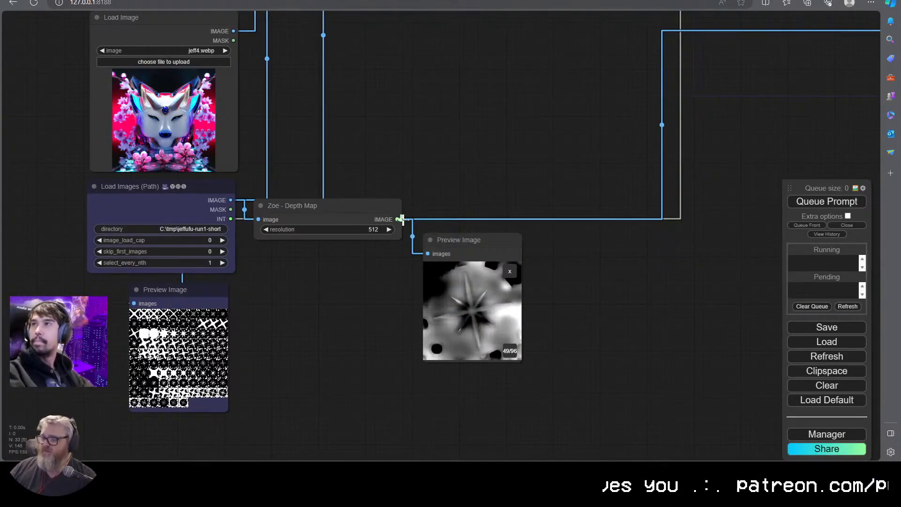
drag(398, 219, 306, 306)
click(311, 314)
text(image save)
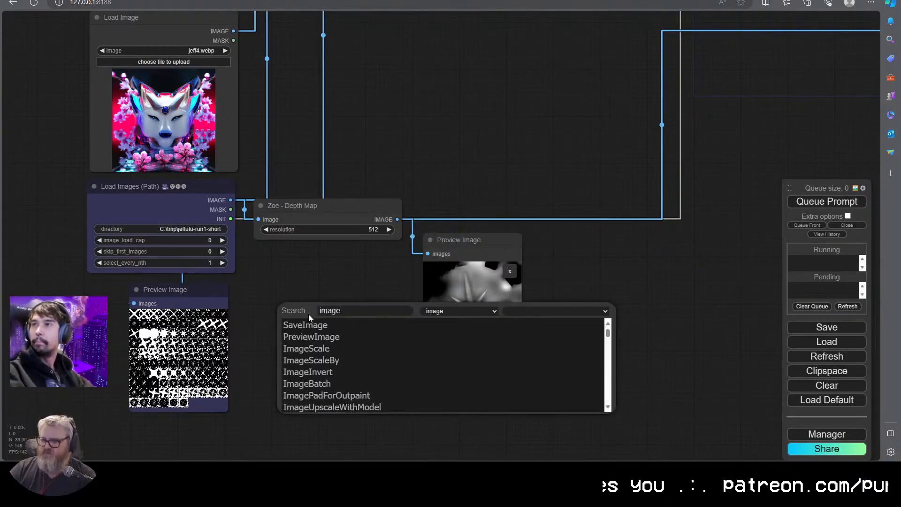
click(300, 325)
drag(338, 306, 284, 267)
click(366, 347)
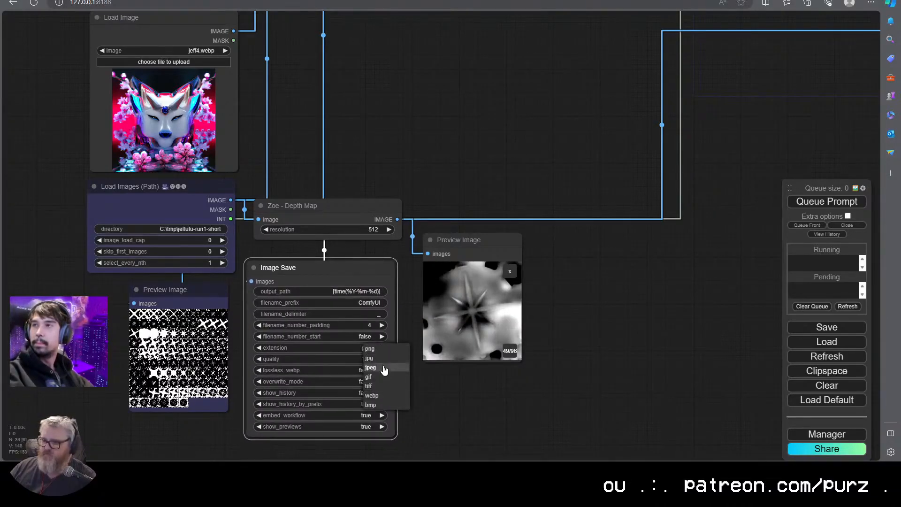
click(371, 358)
drag(431, 406, 424, 337)
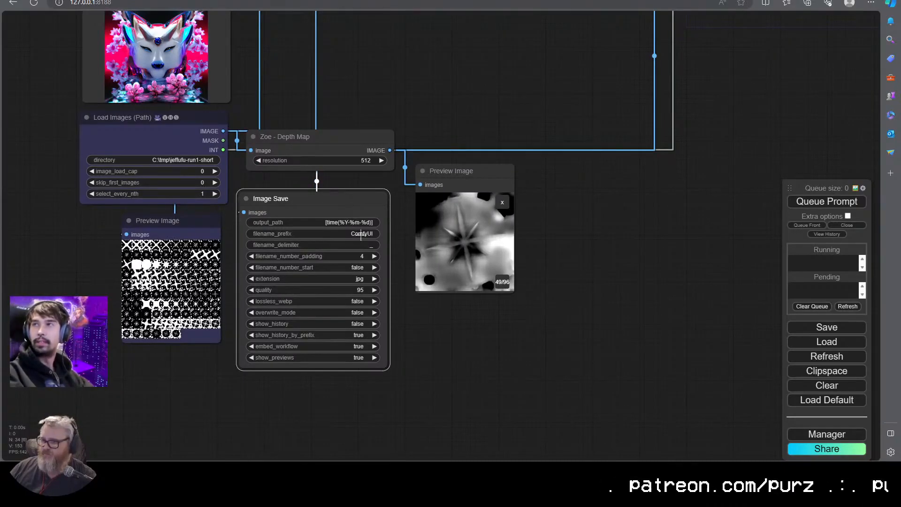
Set the Image Save node's output_path to jeffufu-run1-short-depth and turn off embed_workflow and show_previews
click(350, 222)
text(jeffufu-run1-short-)
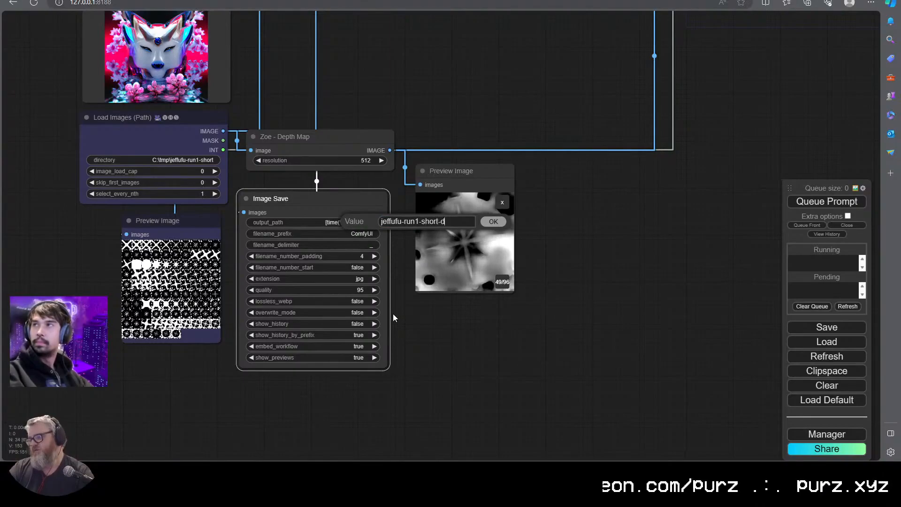
text(depth)
key(Return)
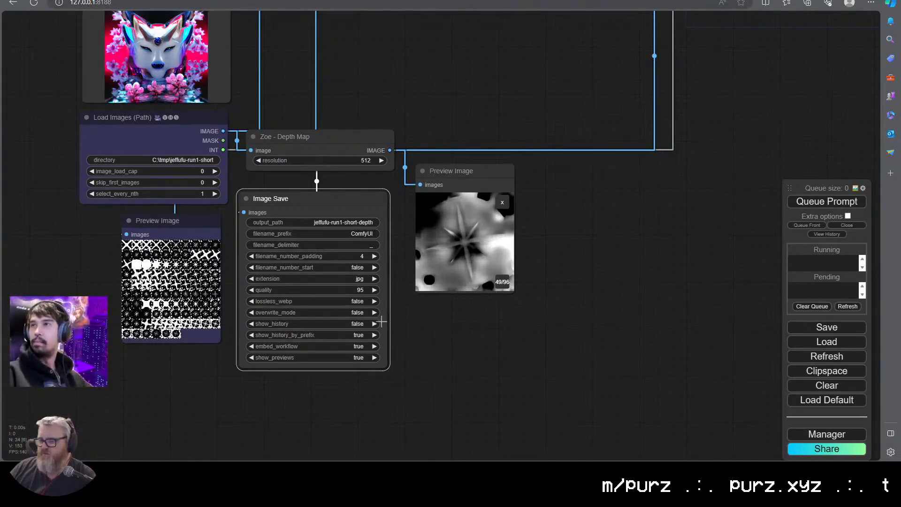
click(374, 358)
scroll(424, 358, down, 5)
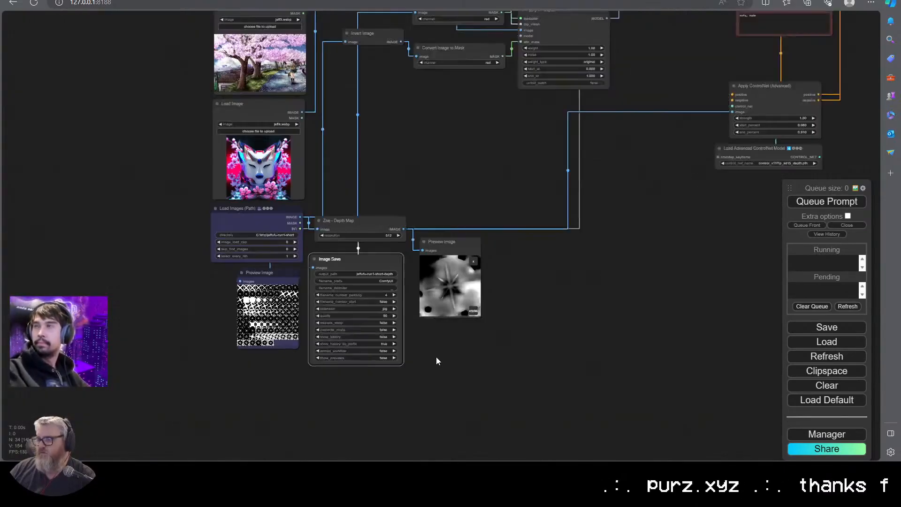
Queue the prompt and check its execution progress and GPU load in the Command Prompt window running nvitop
drag(418, 206, 281, 382)
click(804, 203)
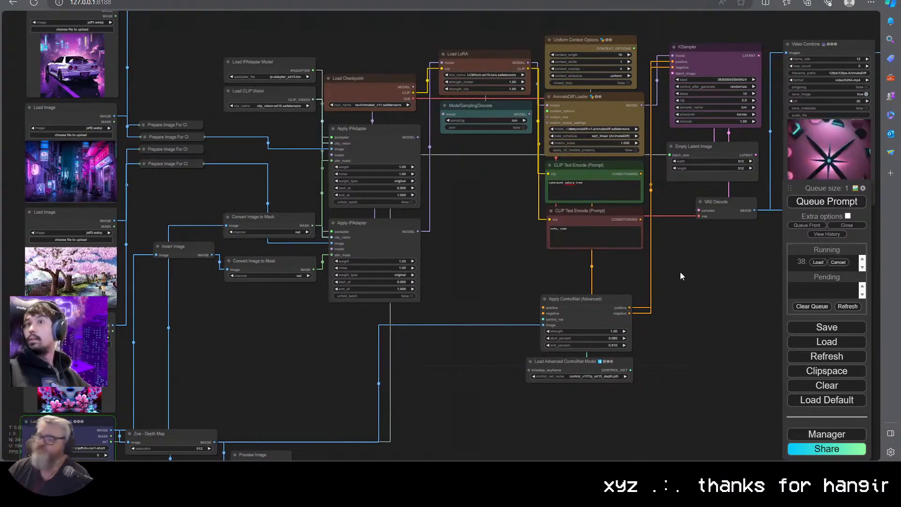
key(alt+Tab)
drag(540, 29, 422, 42)
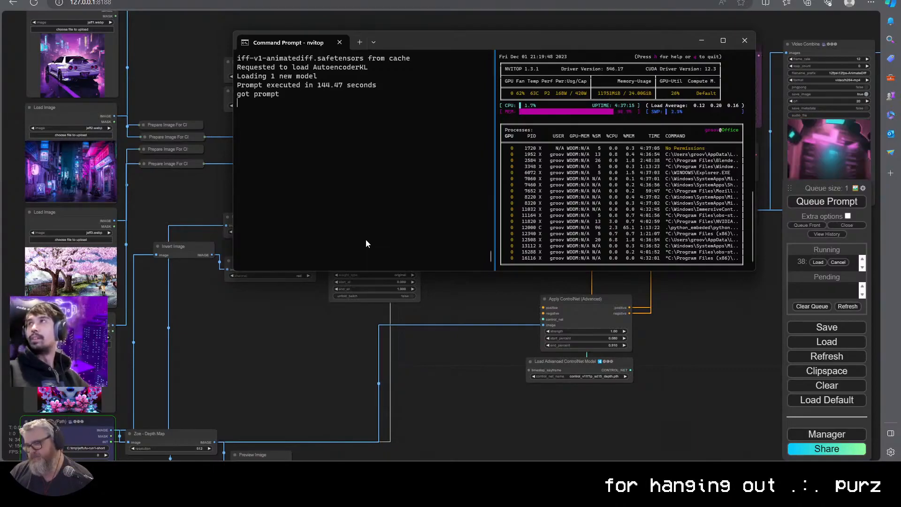
key(alt+Tab)
scroll(260, 239, down, 5)
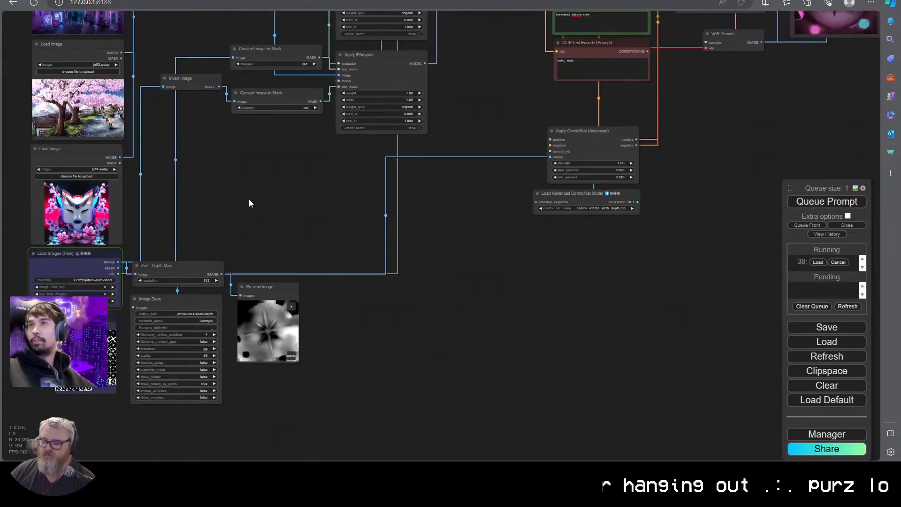
key(alt+Tab)
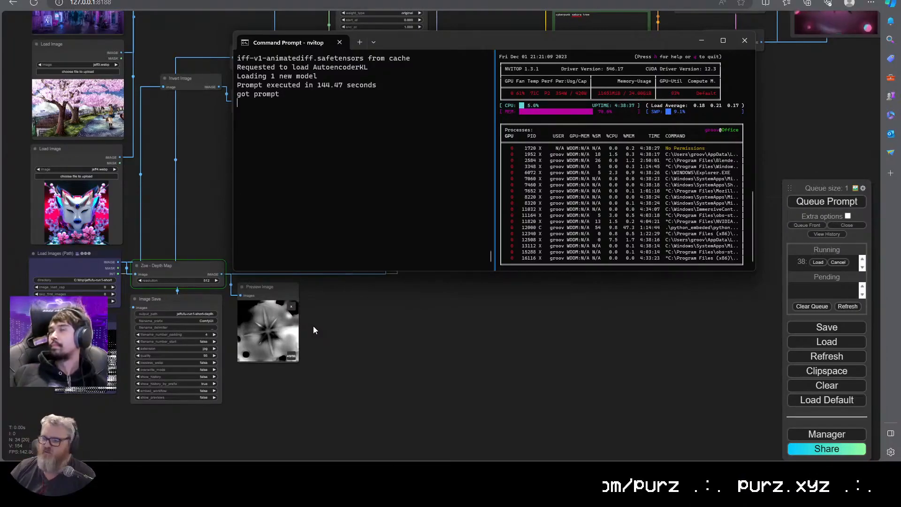
Return to the workflow and enlarge a single frame in the Preview Image node below Load Images (Path)
click(313, 326)
scroll(96, 406, up, 6)
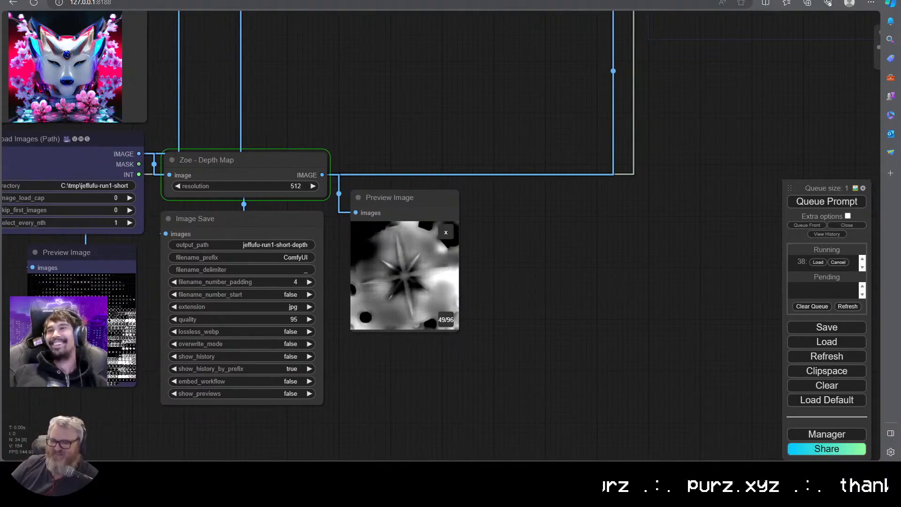
scroll(50, 380, up, 5)
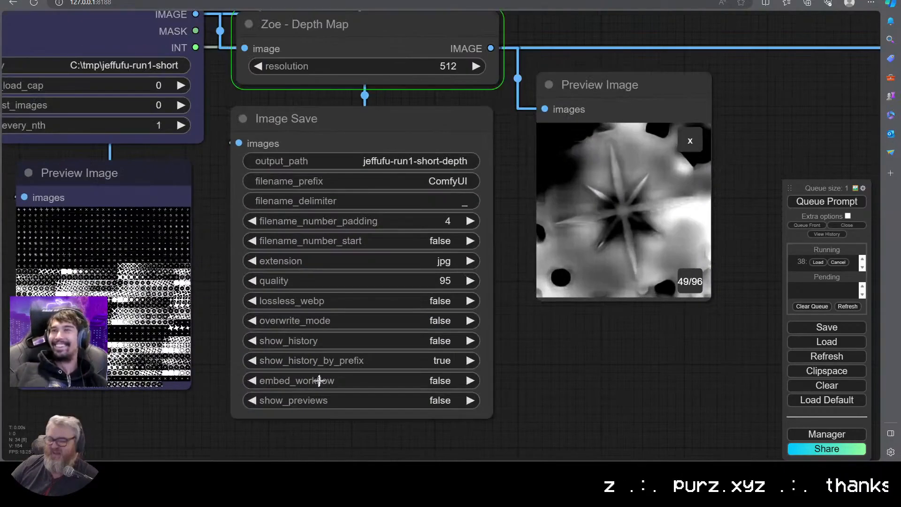
drag(157, 421, 226, 426)
scroll(243, 427, down, 2)
scroll(243, 432, down, 3)
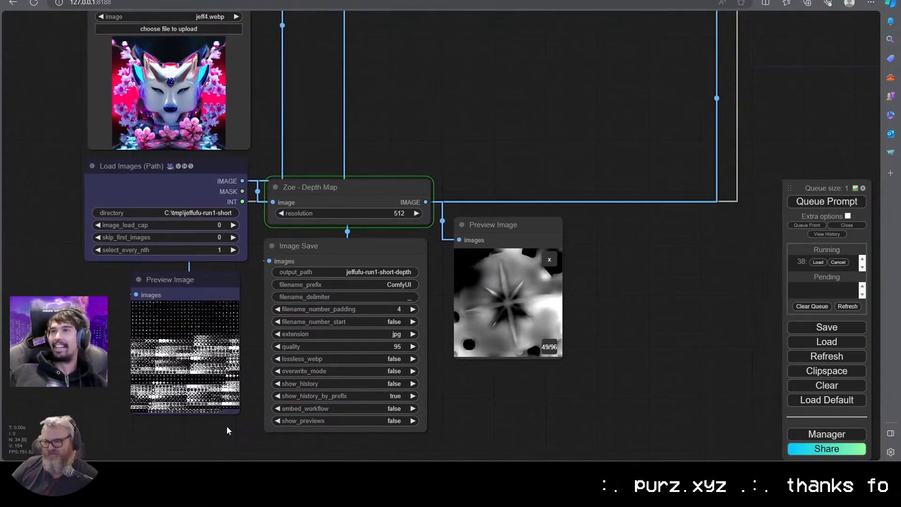
scroll(228, 425, up, 1)
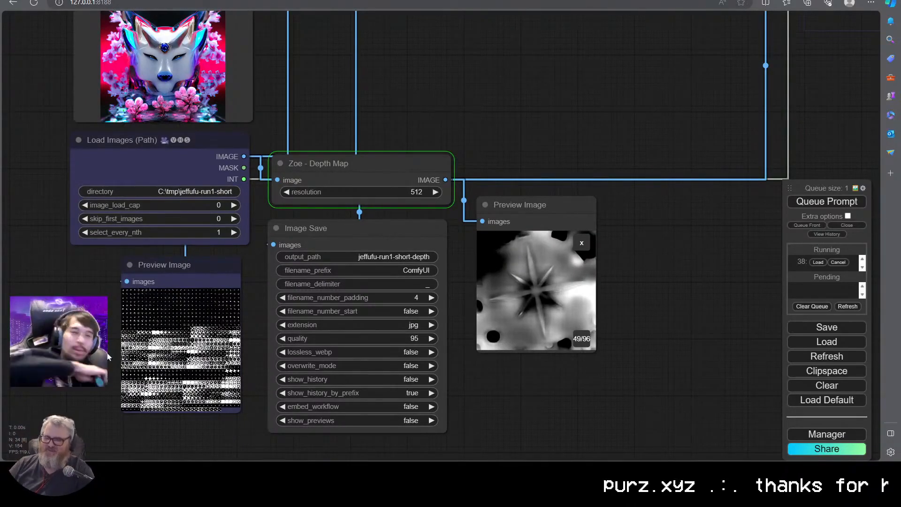
click(125, 297)
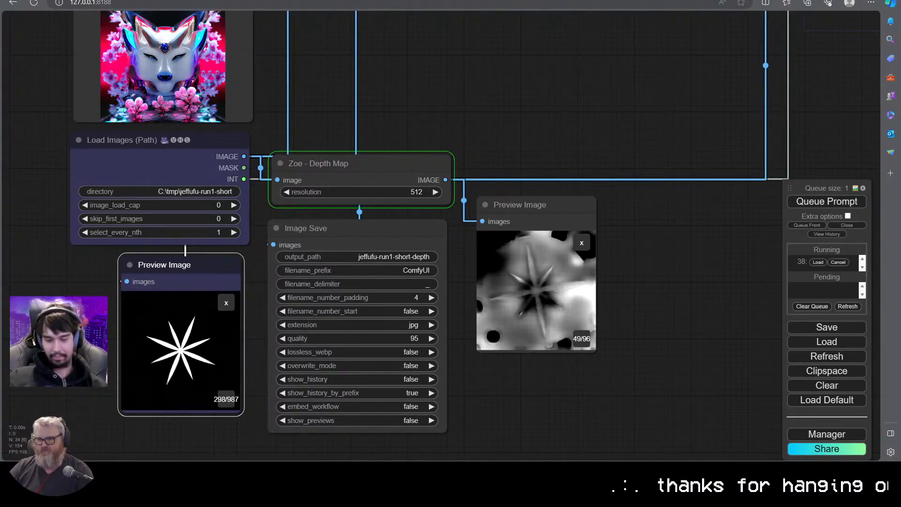
Review the 12 fps and 24 fps clips in the two Video Combine nodes and return to the depth map nodes
scroll(637, 403, down, 5)
drag(637, 402, 341, 340)
drag(545, 259, 397, 291)
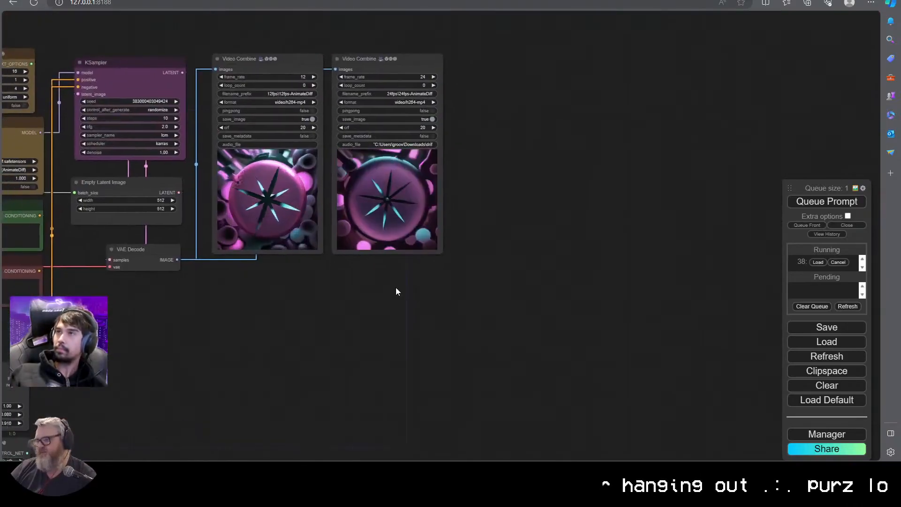
scroll(396, 291, up, 4)
drag(255, 333, 366, 435)
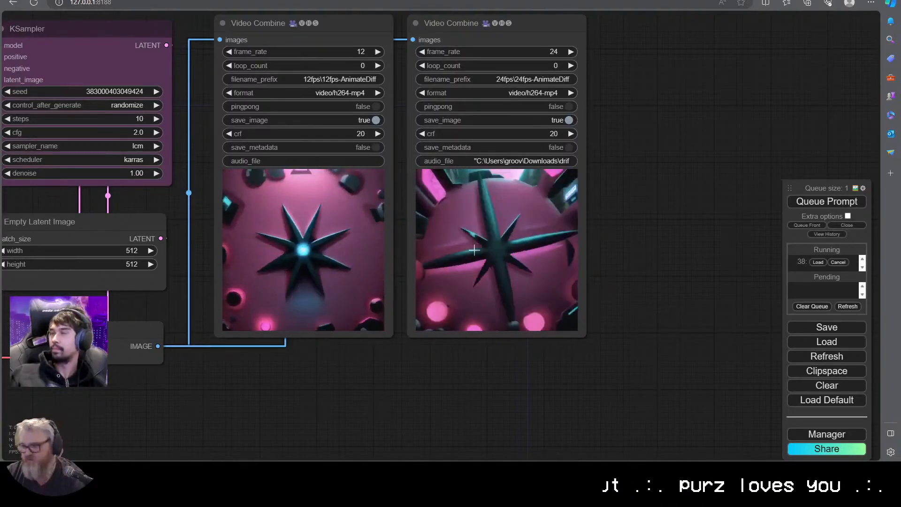
drag(444, 249, 555, 318)
scroll(326, 222, down, 5)
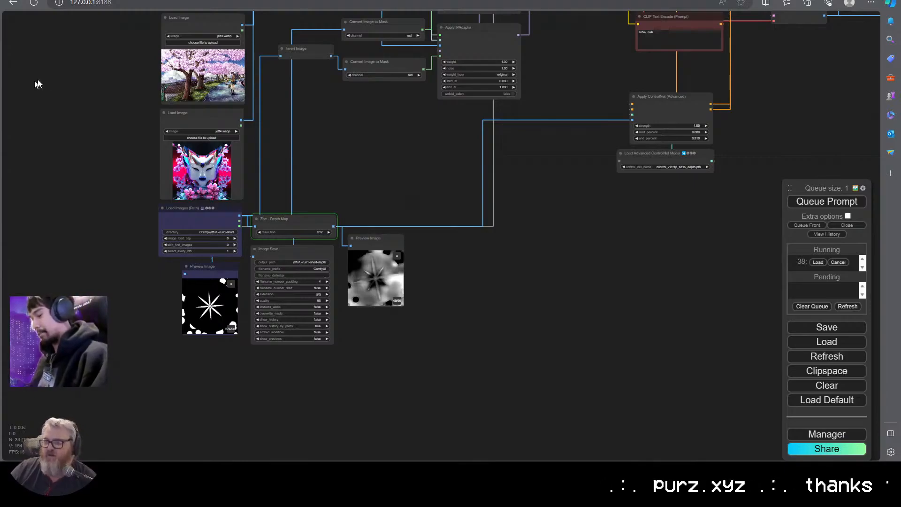
Go to twitter.com in Firefox, search for "inner refl" and open the Inner-Reflections profile
key(ctrl+t)
text(twitter.com)
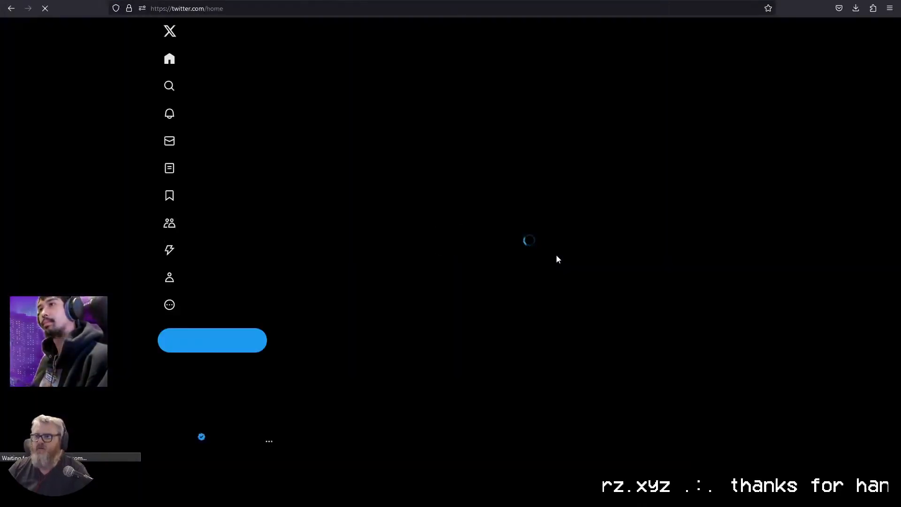
click(624, 30)
text(inner refl)
click(676, 122)
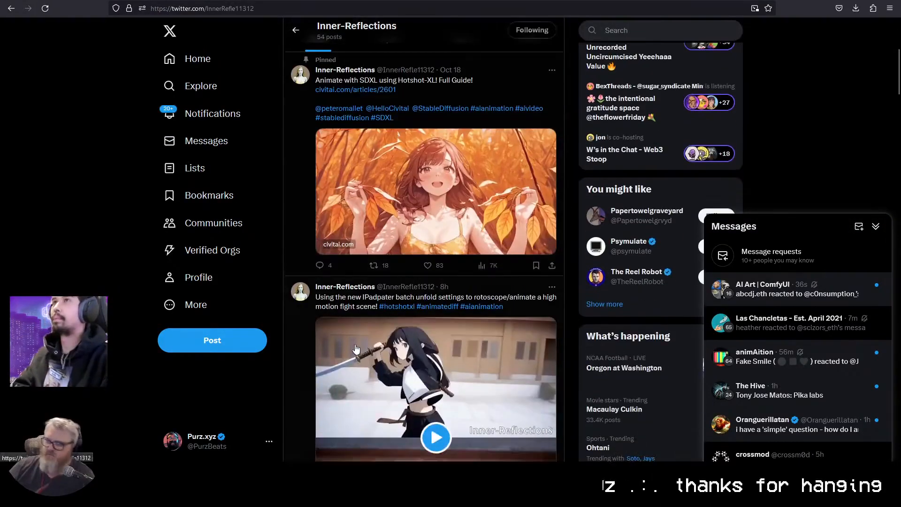
Find the IPAdapter batch unfold lipsync post, watch its video in full screen, and open the post on its own page
scroll(374, 306, down, 2)
scroll(374, 306, down, 5)
scroll(374, 306, down, 2)
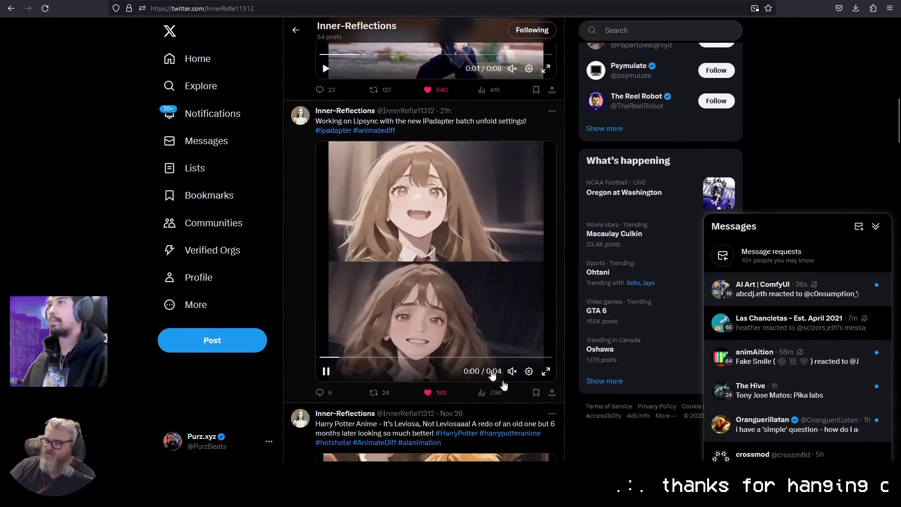
click(546, 371)
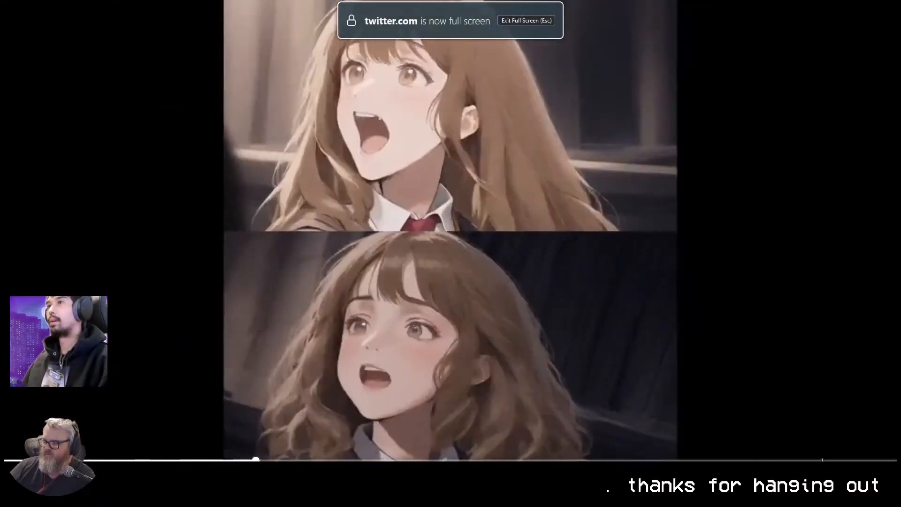
key(Escape)
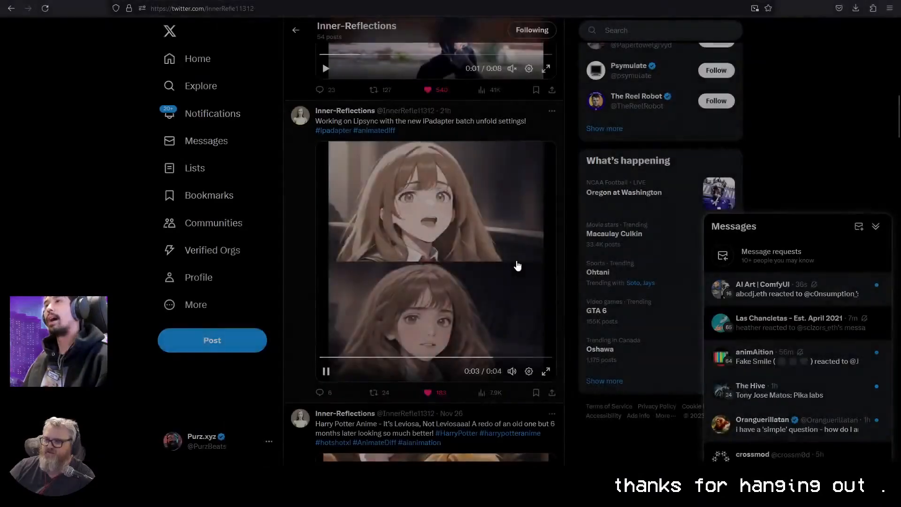
click(516, 264)
click(341, 8)
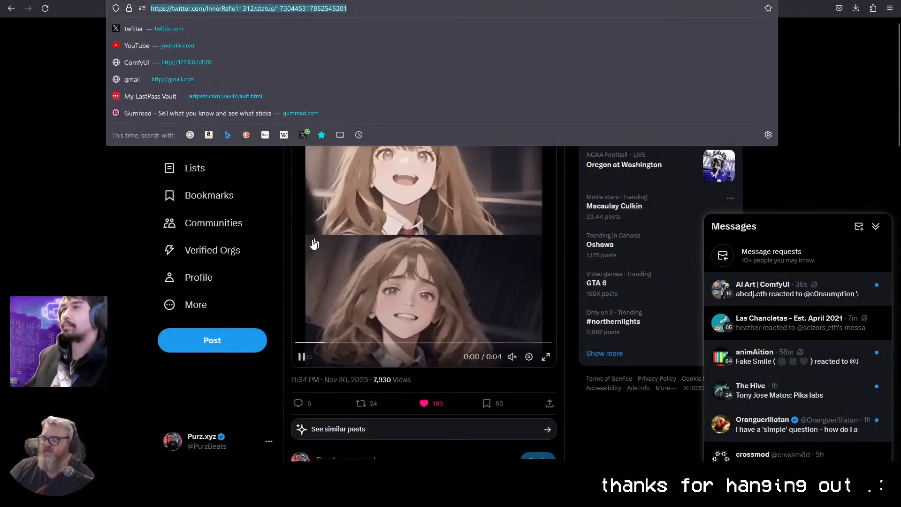
click(516, 380)
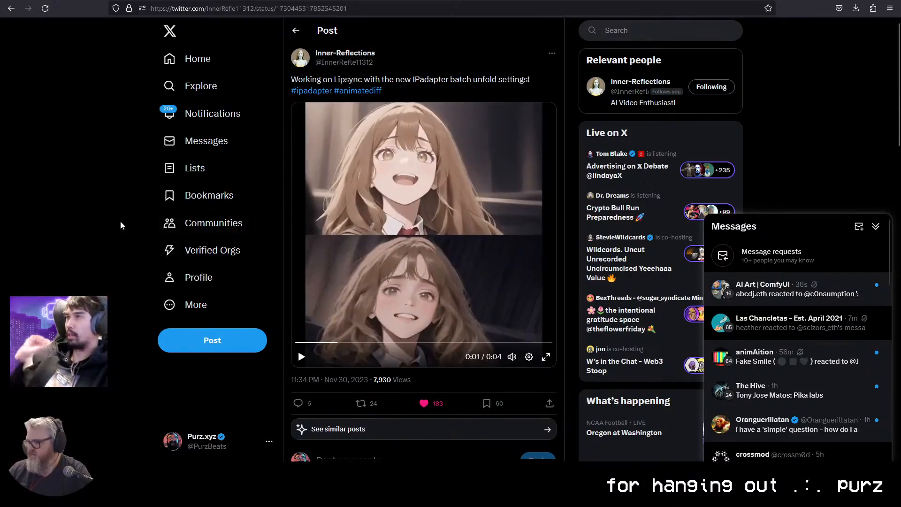
Switch past the other open browser pages and return to the ComfyUI workflow
key(ctrl+Tab)
click(644, 379)
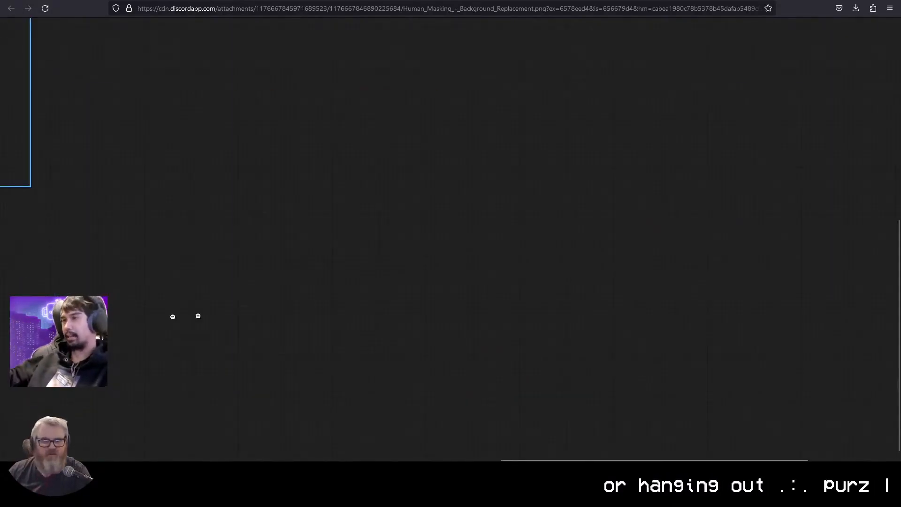
click(161, 258)
key(ctrl+Tab)
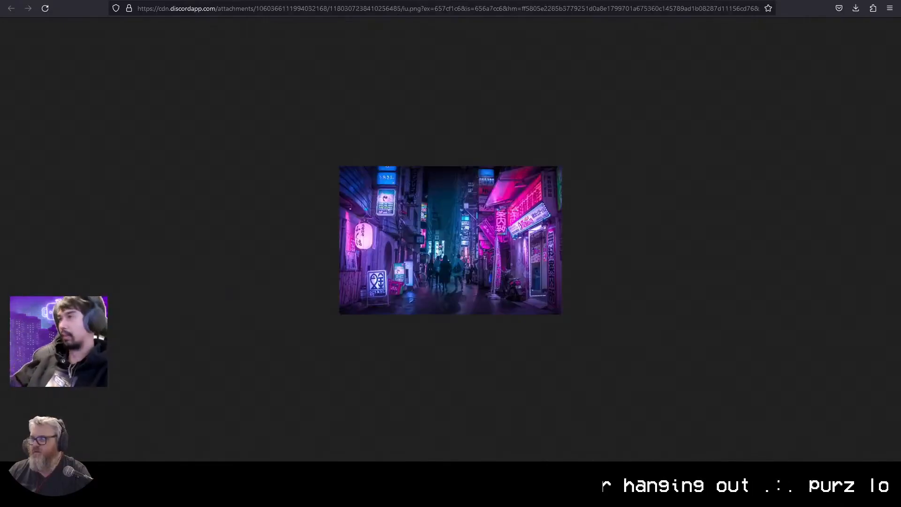
key(alt+Tab)
scroll(504, 293, up, 3)
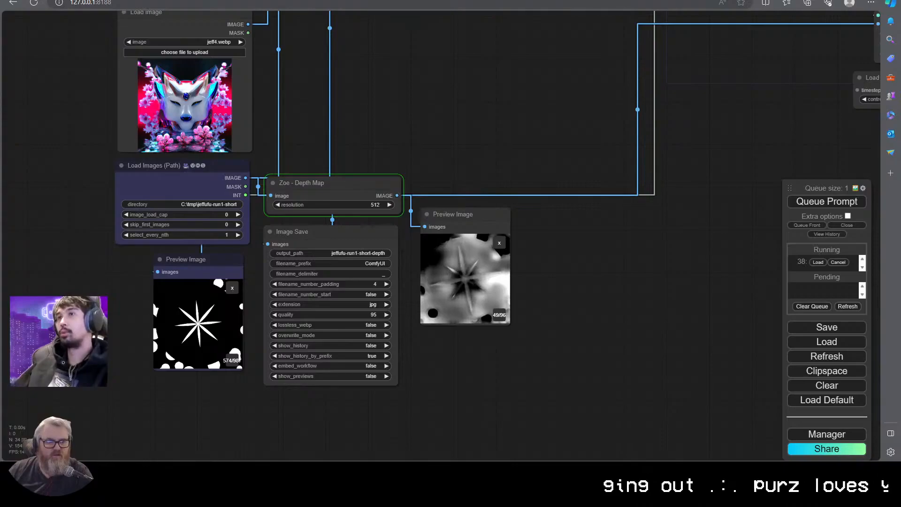
click(778, 472)
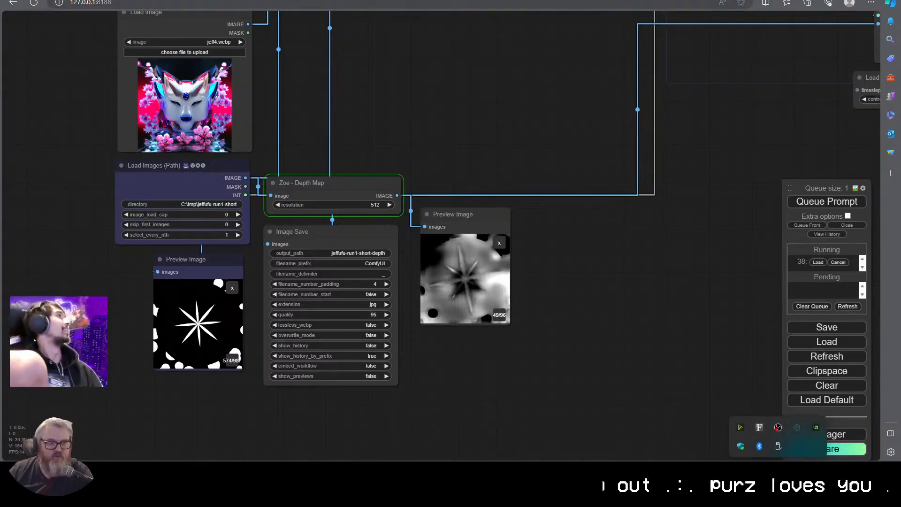
click(778, 471)
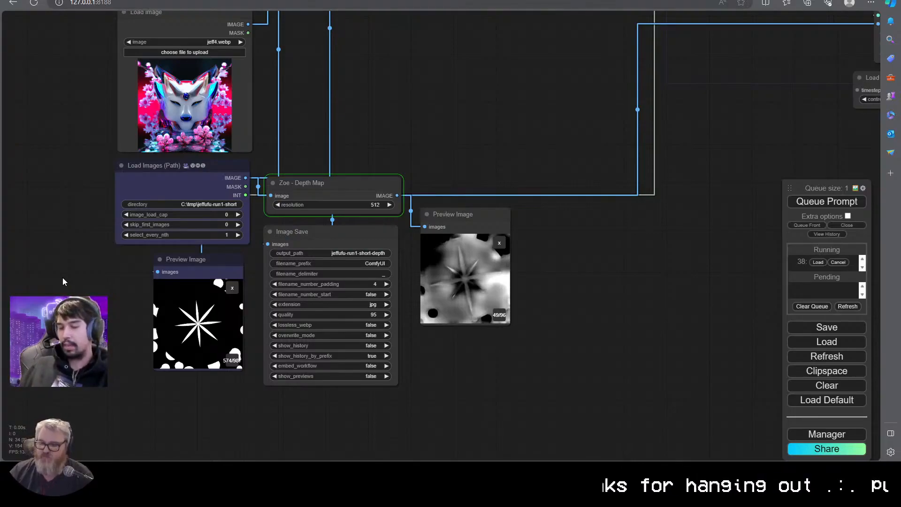
Check the queued run's progress in the console and look over the ControlNet, video output and depth map nodes
key(alt+Tab)
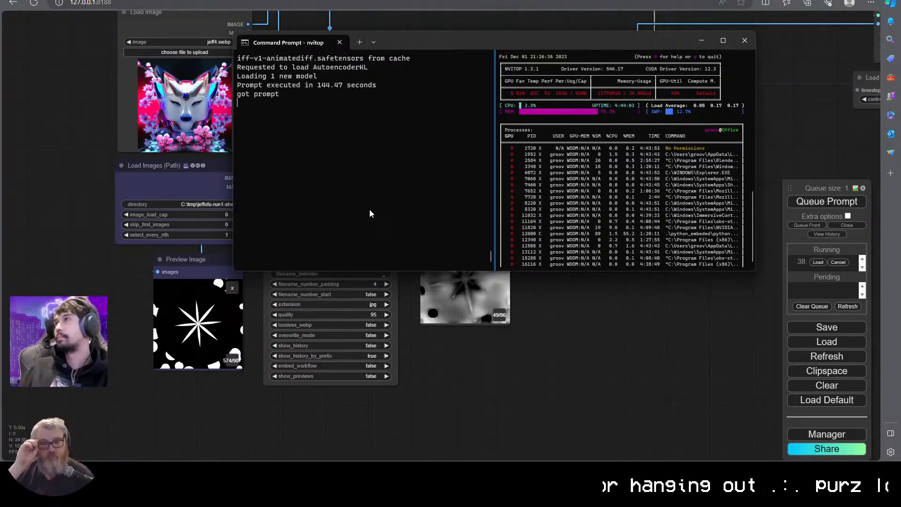
key(alt+Tab)
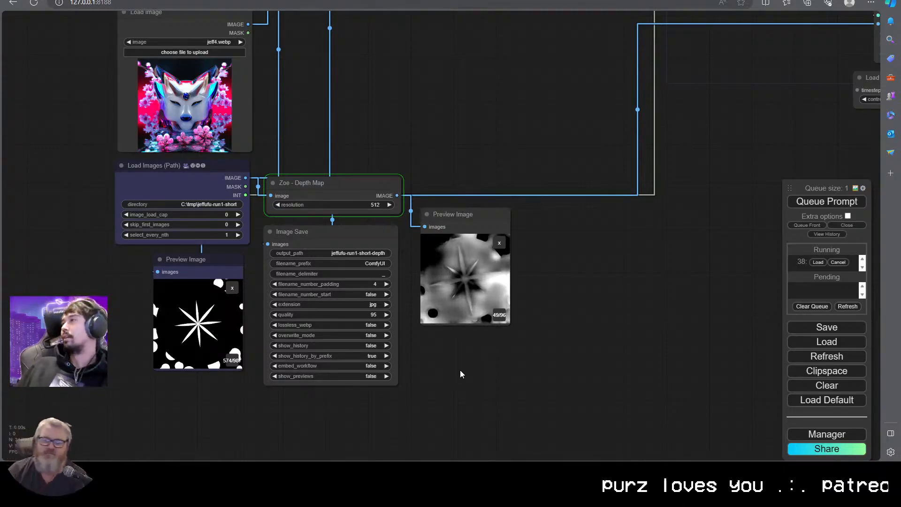
scroll(493, 258, up, 5)
scroll(500, 253, down, 7)
drag(821, 169, 400, 350)
scroll(590, 281, down, 1)
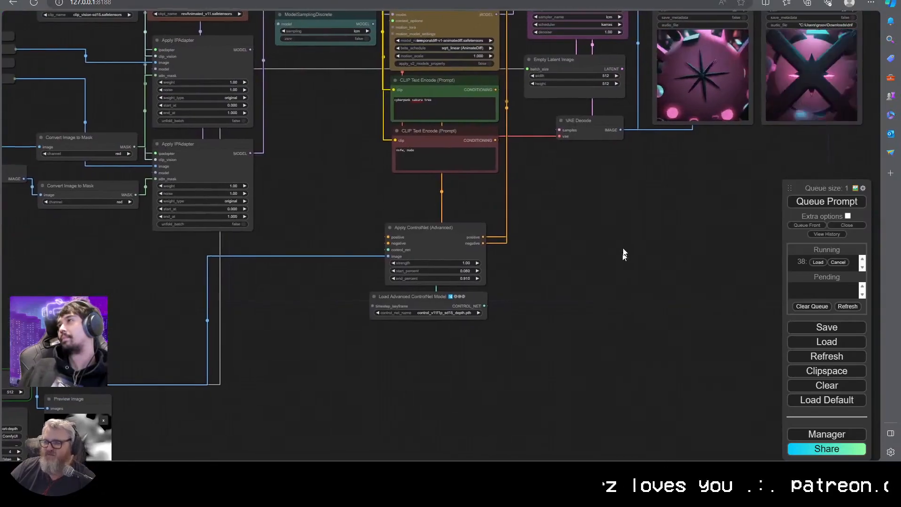
drag(455, 342, 626, 177)
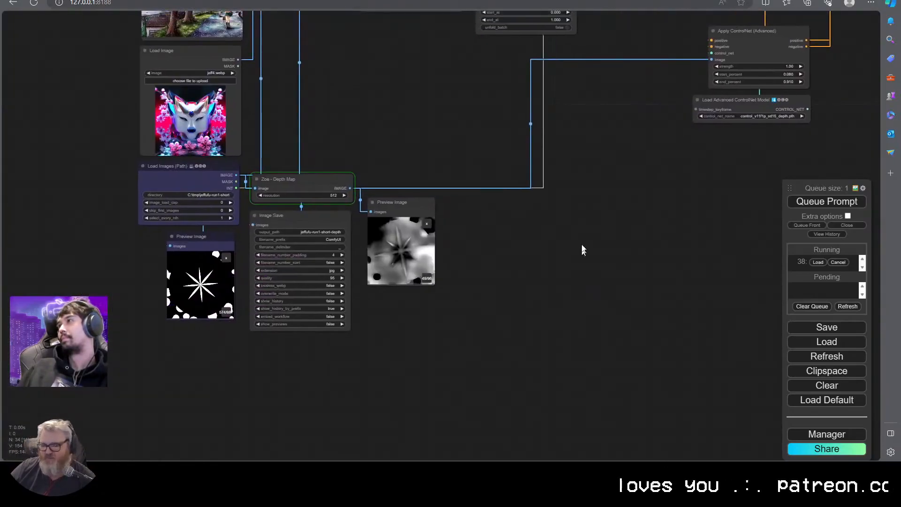
Inspect the Zoe depth map, Image Save and depth preview nodes, and check the frame-saving progress in the console
scroll(581, 270, up, 6)
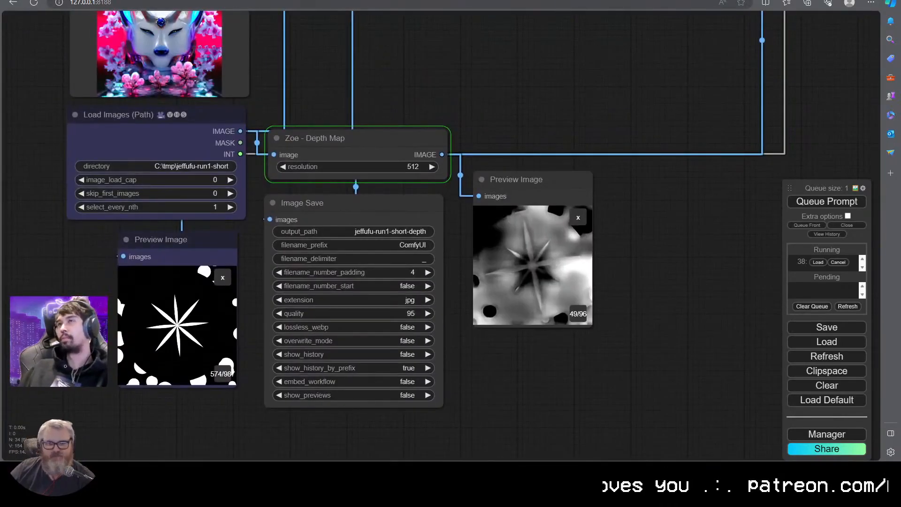
click(530, 180)
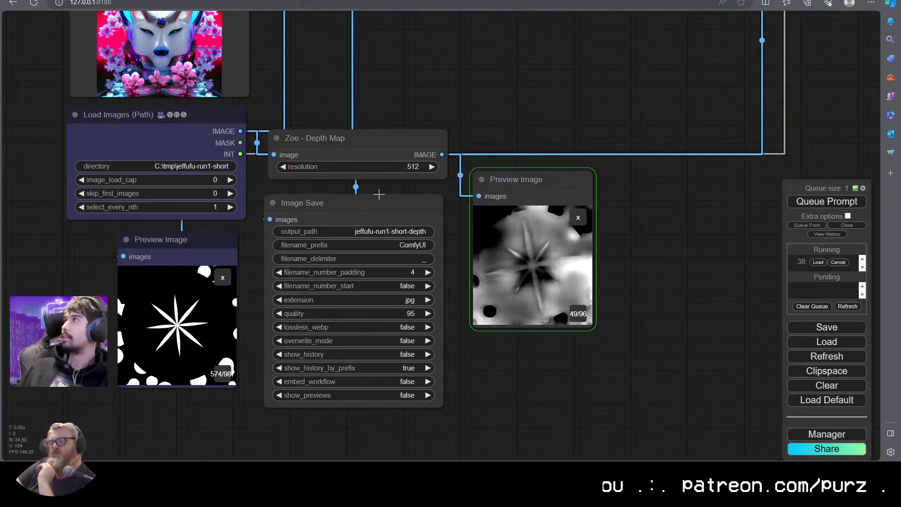
click(386, 251)
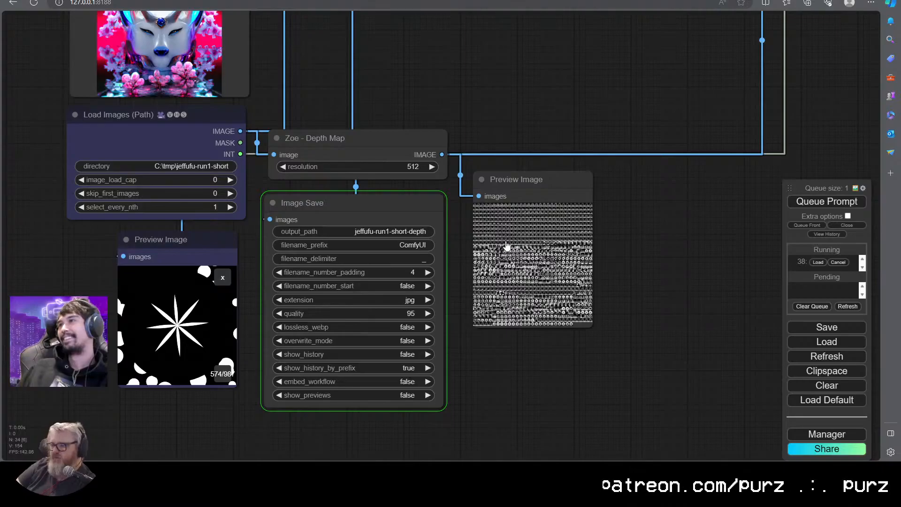
key(alt+Tab)
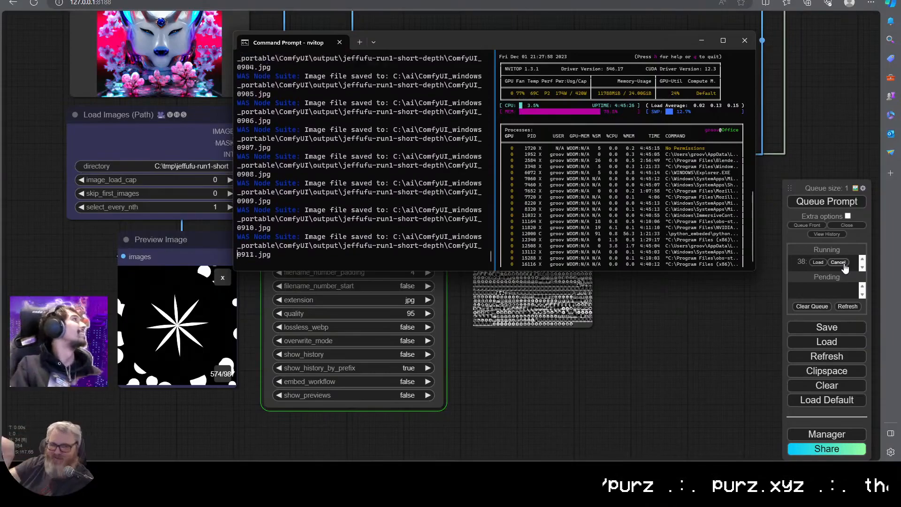
key(alt+Tab)
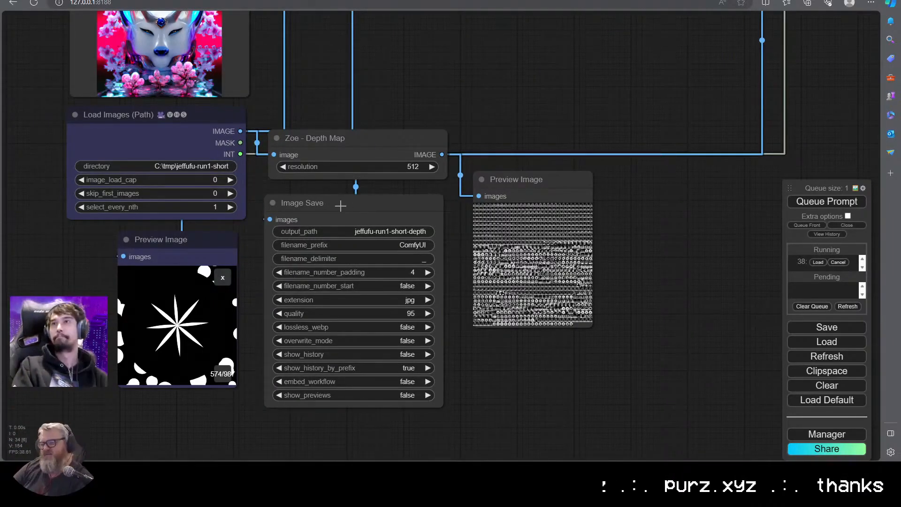
Open the ComfyUI folder under C:\ai\ComfyUI_windows_portable from the Run dialog to locate the saved depth frames, and return to the workflow
key(super+r)
text(C:\ai\ComfyUI_windows_portable)
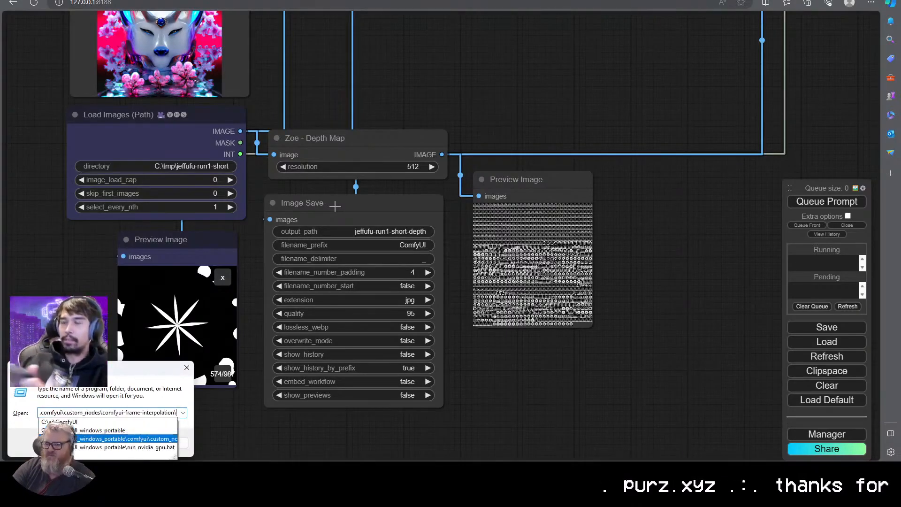
key(Return)
key(alt+Tab)
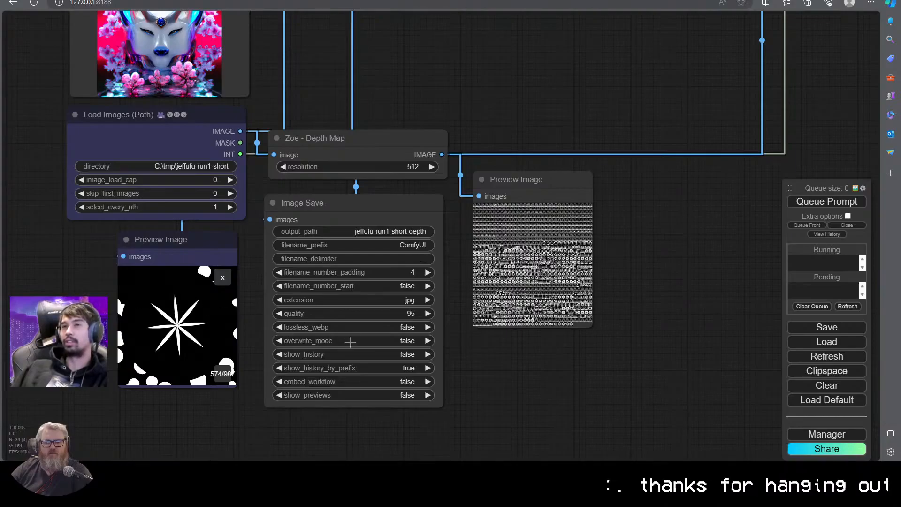
Add a second Load Images (Path) node above the depth preview and set its directory to the saved depth frames under C:\ai\ComfyUI_windows_portable
click(333, 232)
click(387, 141)
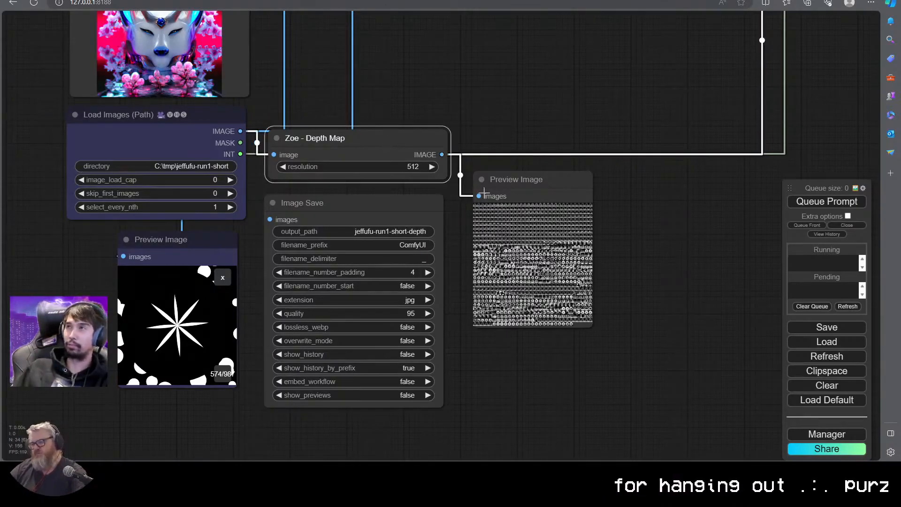
key(ctrl+v)
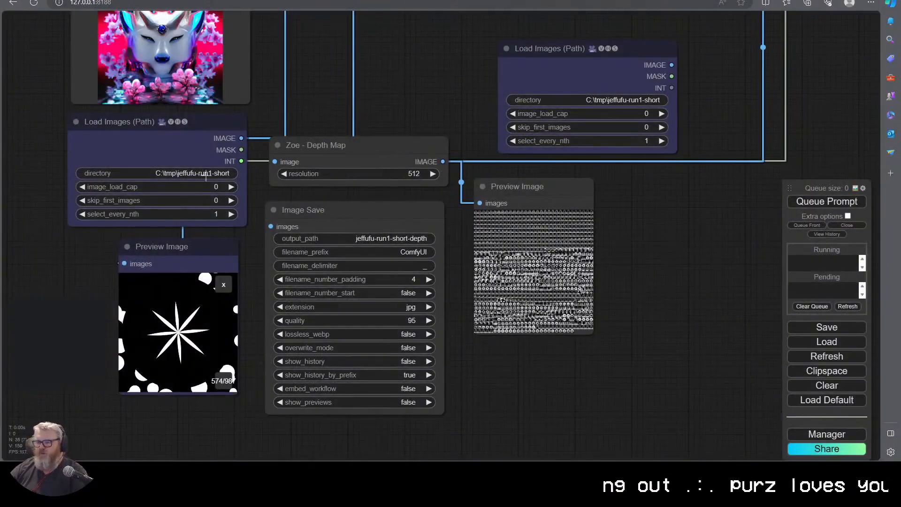
click(610, 99)
text(-depth)
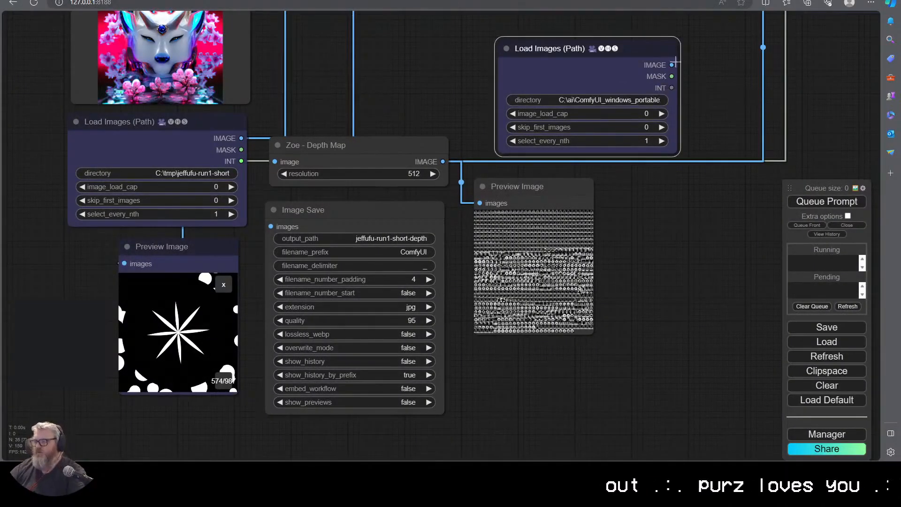
Wire the new loader's images into the depth preview and Apply ControlNet, and delete the Zoe depth map and Image Save nodes
drag(673, 65, 489, 202)
drag(219, 332, 630, 202)
drag(157, 326, 495, 191)
drag(282, 375, 321, 234)
drag(109, 310, 503, 160)
drag(597, 195, 310, 303)
key(Delete)
click(457, 209)
key(Delete)
Arrange the mask preview, depth frame loader and depth preview side by side between the mask loader and the ControlNet nodes
drag(368, 291, 482, 239)
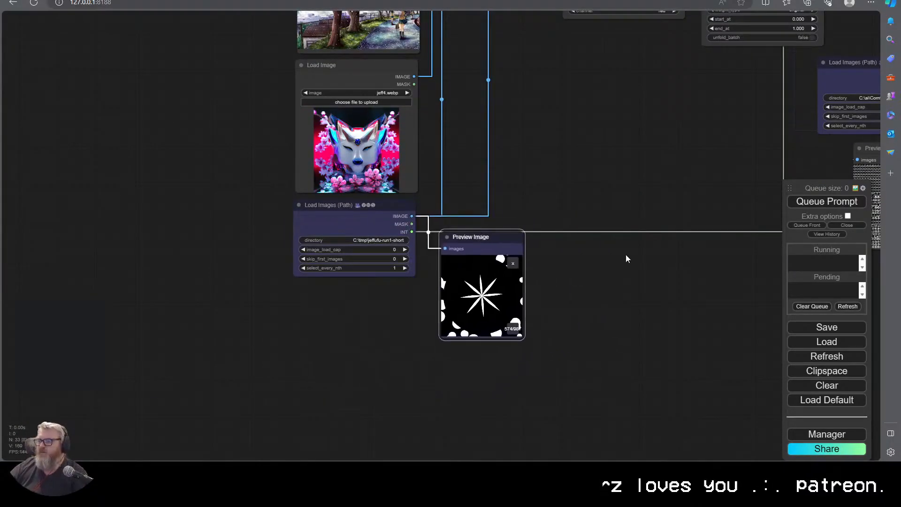
scroll(626, 254, down, 3)
drag(120, 322, 289, 196)
drag(535, 205, 460, 205)
drag(558, 270, 567, 221)
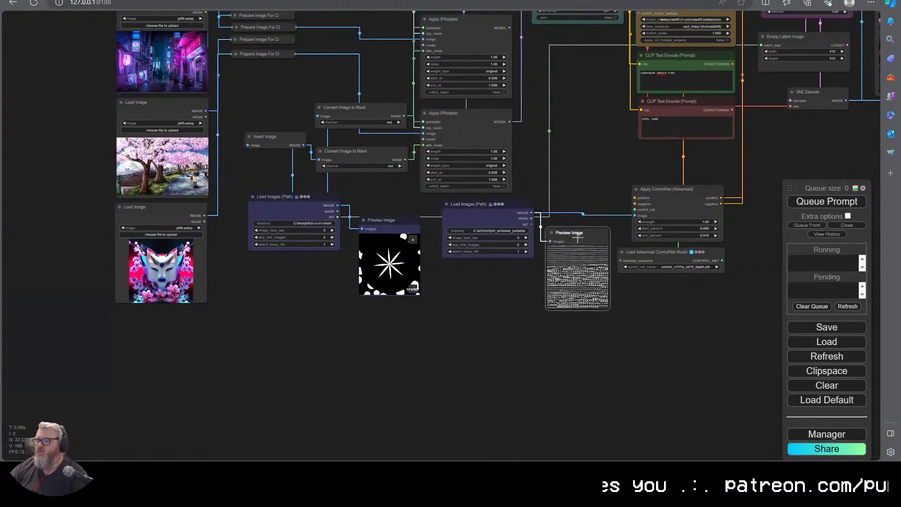
Look over the rewired workflow and queue a new run that uses the preloaded depth frames
scroll(618, 427, down, 3)
scroll(577, 346, up, 3)
scroll(645, 366, down, 1)
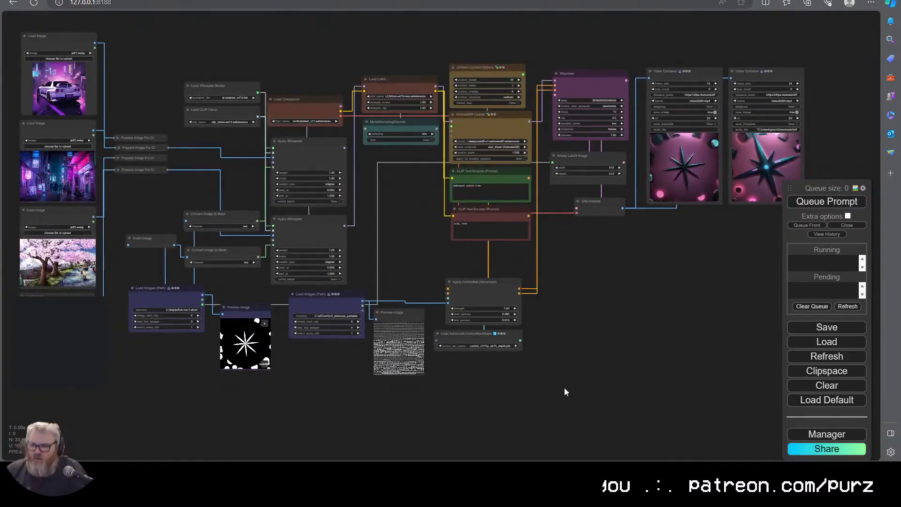
drag(539, 386, 566, 392)
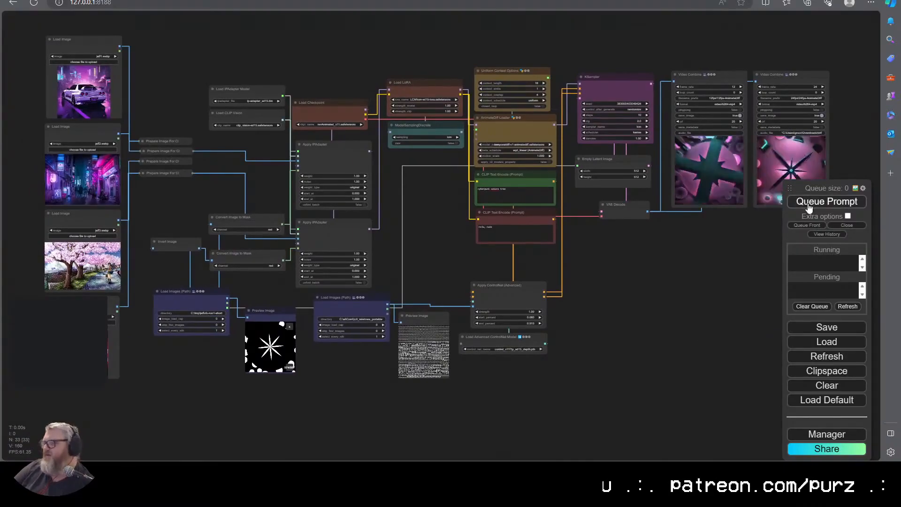
scroll(457, 283, up, 4)
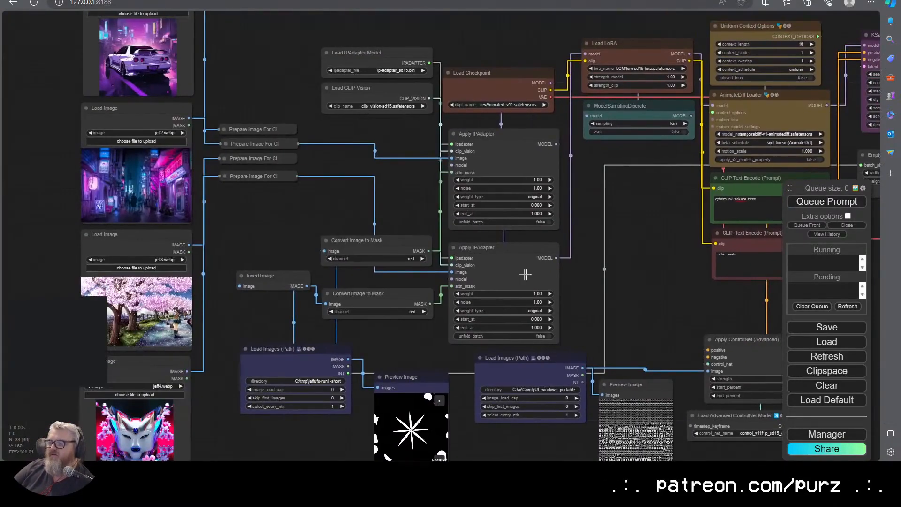
scroll(576, 252, down, 2)
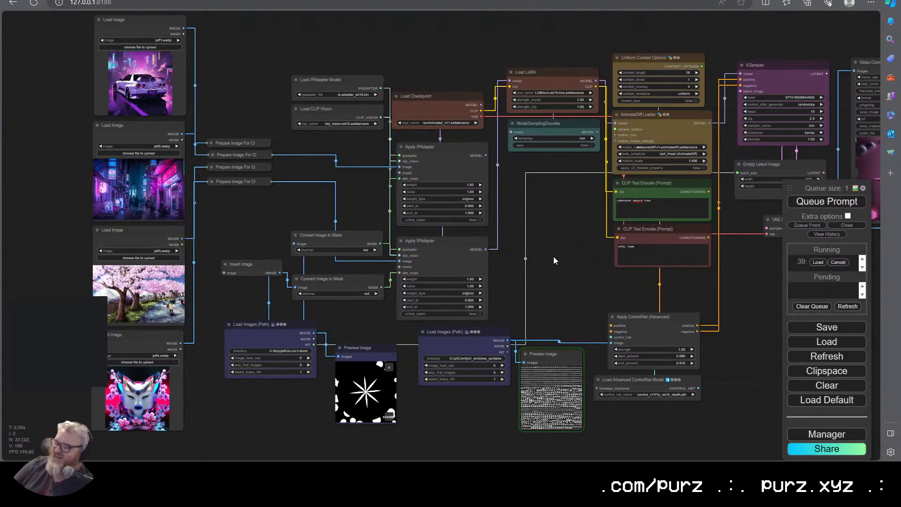
Examine the two Video Combine previews up close, along with the sampler settings and the positive prompt
drag(556, 255, 307, 255)
drag(809, 311, 691, 311)
scroll(691, 312, up, 3)
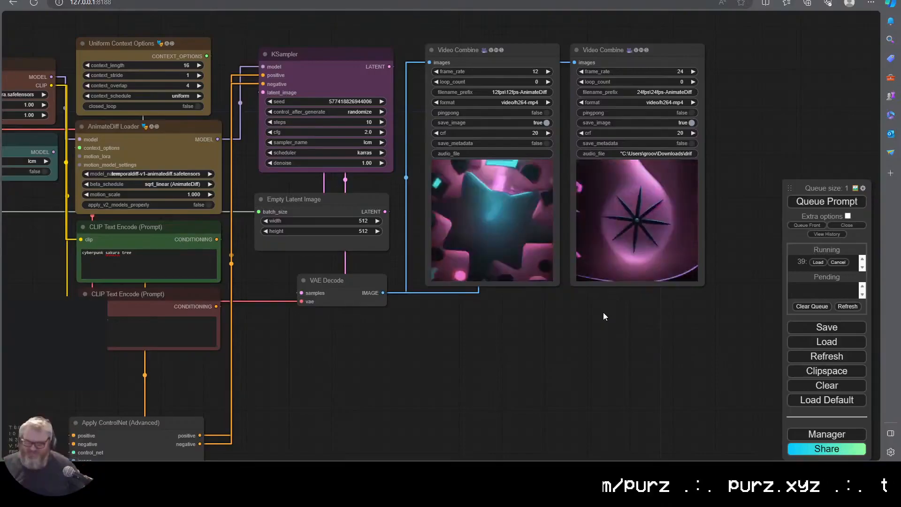
scroll(654, 190, up, 10)
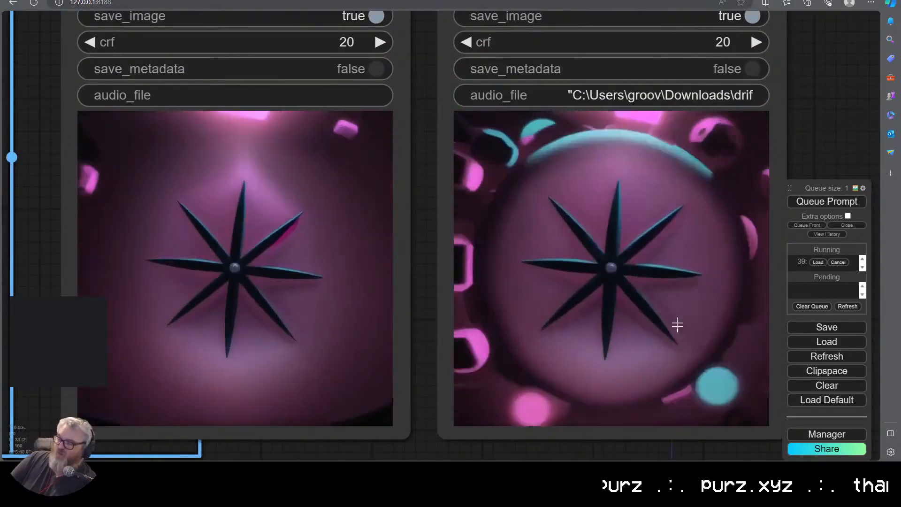
scroll(669, 370, down, 11)
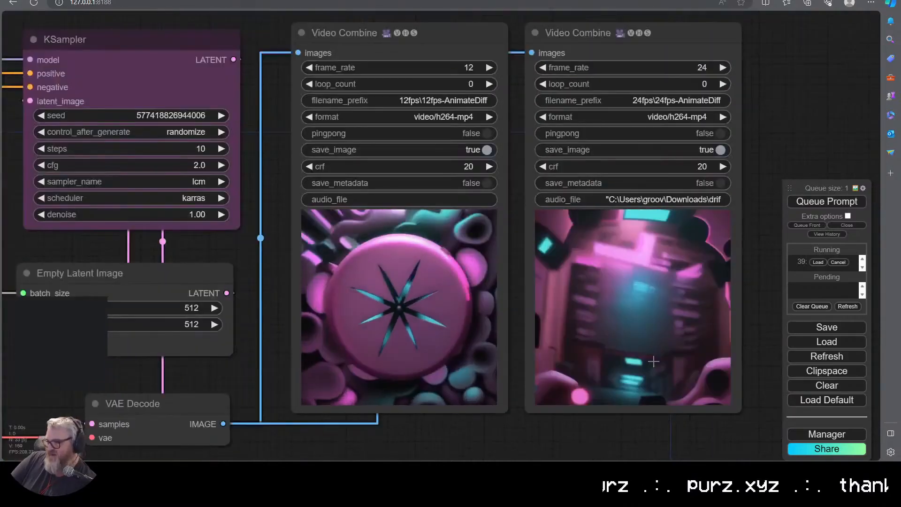
scroll(478, 378, down, 3)
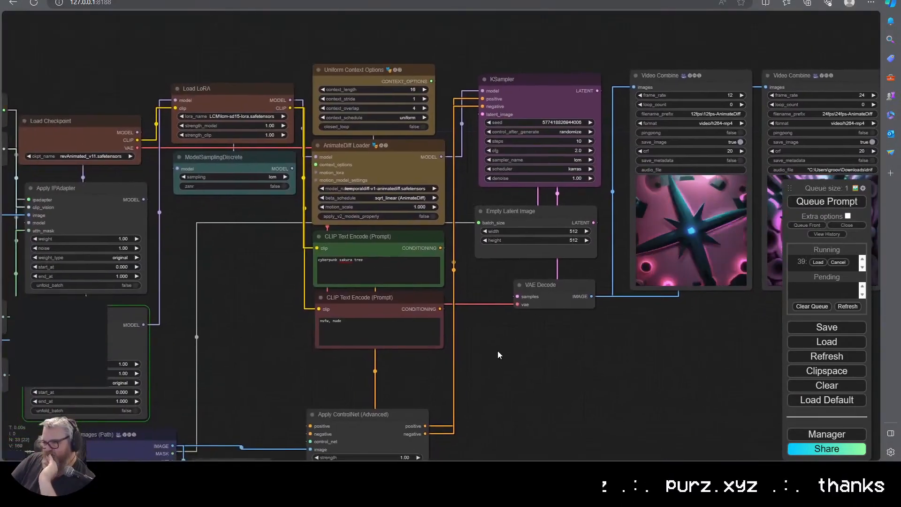
scroll(424, 358, down, 1)
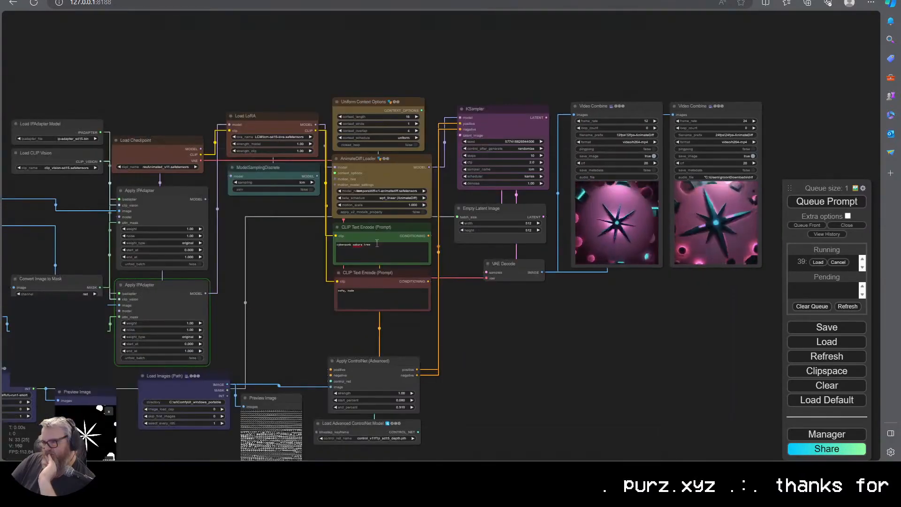
click(377, 243)
double_click(375, 243)
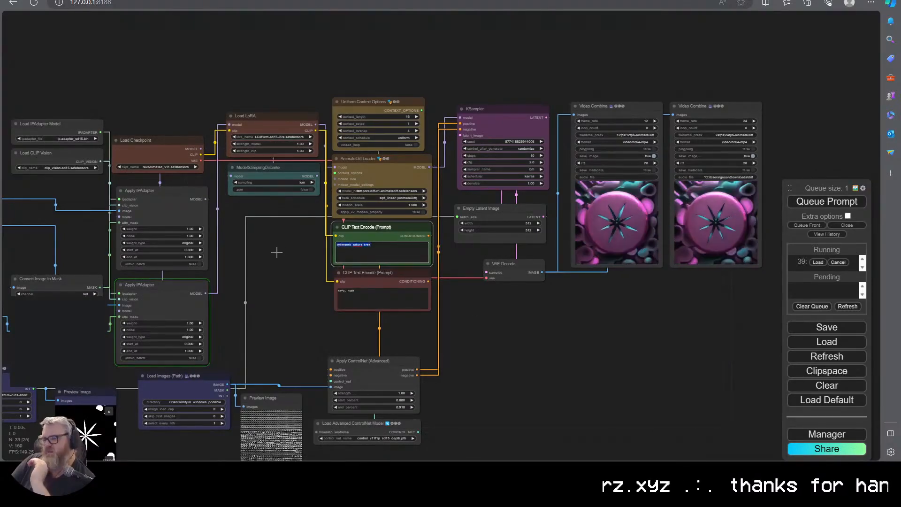
click(279, 267)
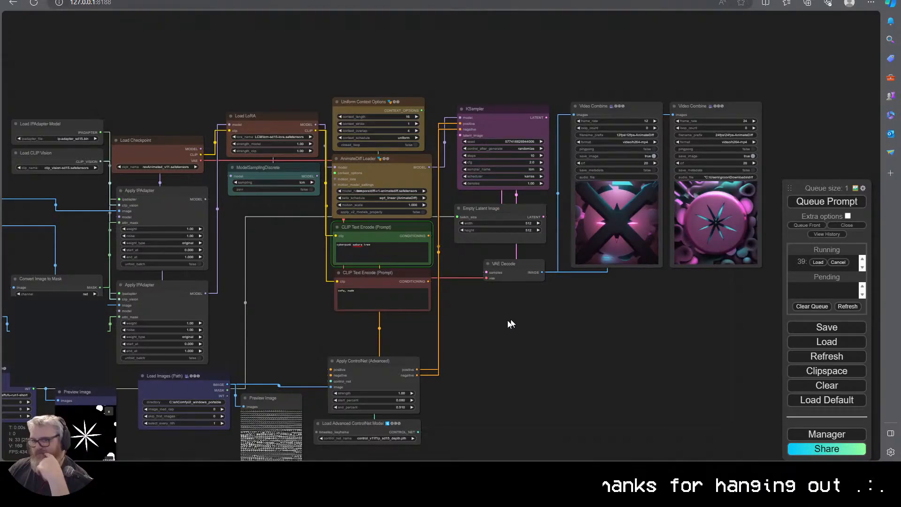
scroll(512, 324, up, 3)
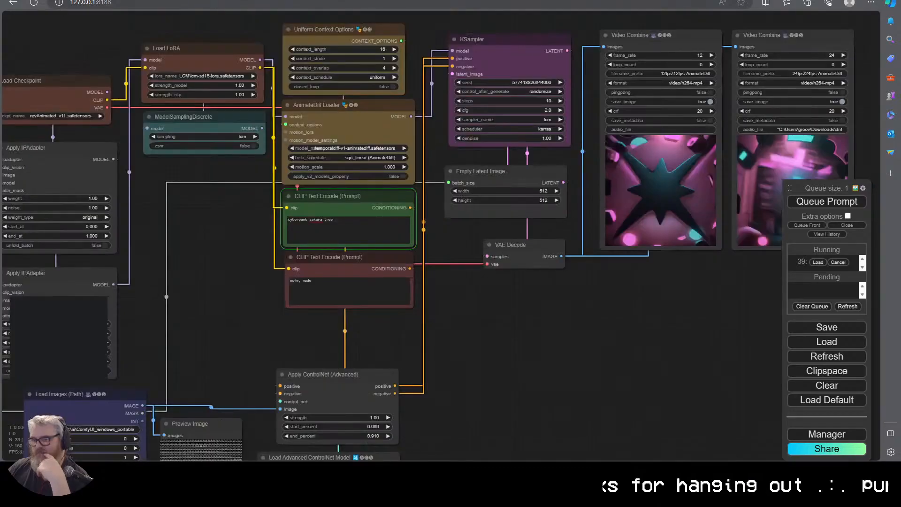
Check the console for the new run's model loading and the GPU memory usage
key(alt+Tab)
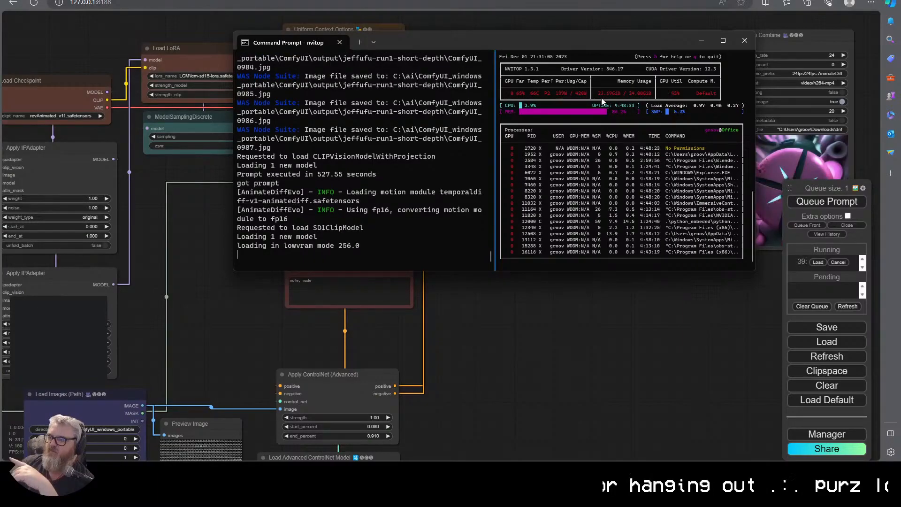
key(alt+Tab)
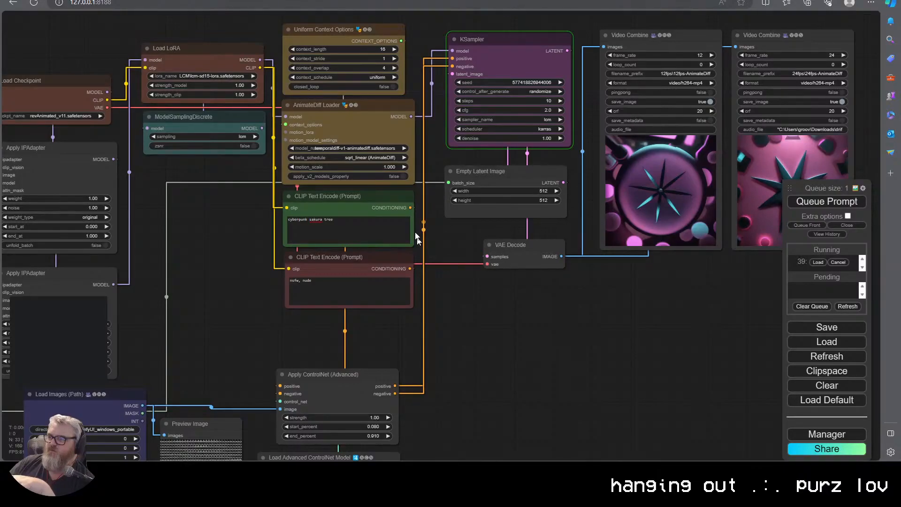
key(alt+Tab)
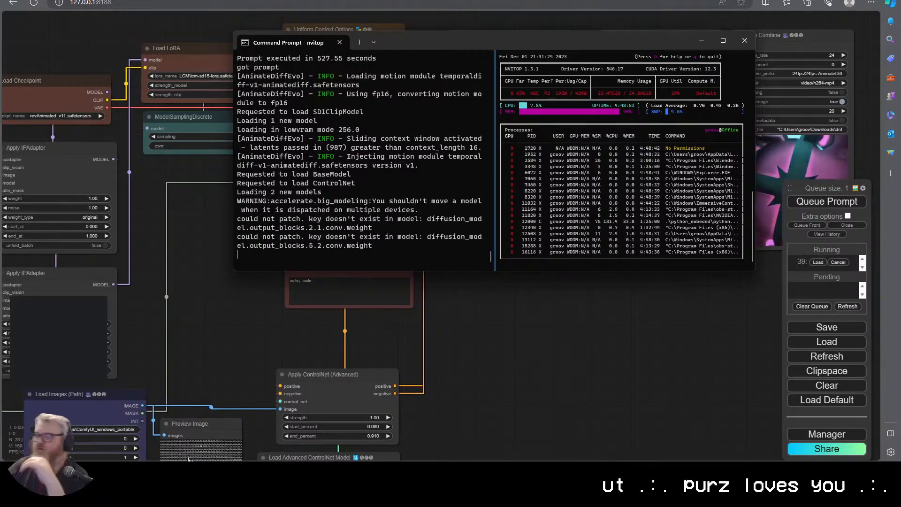
Set the KSampler's control_after_generate option to fixed
drag(584, 332, 583, 334)
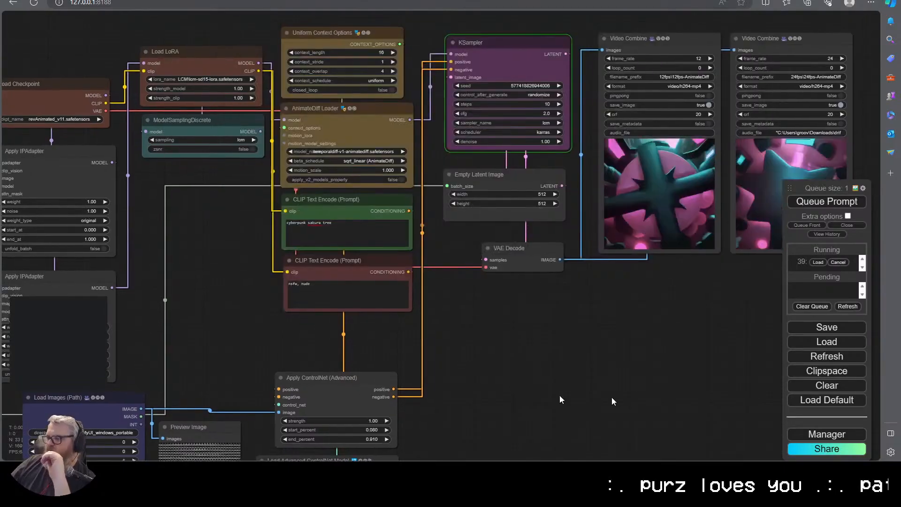
scroll(206, 328, down, 2)
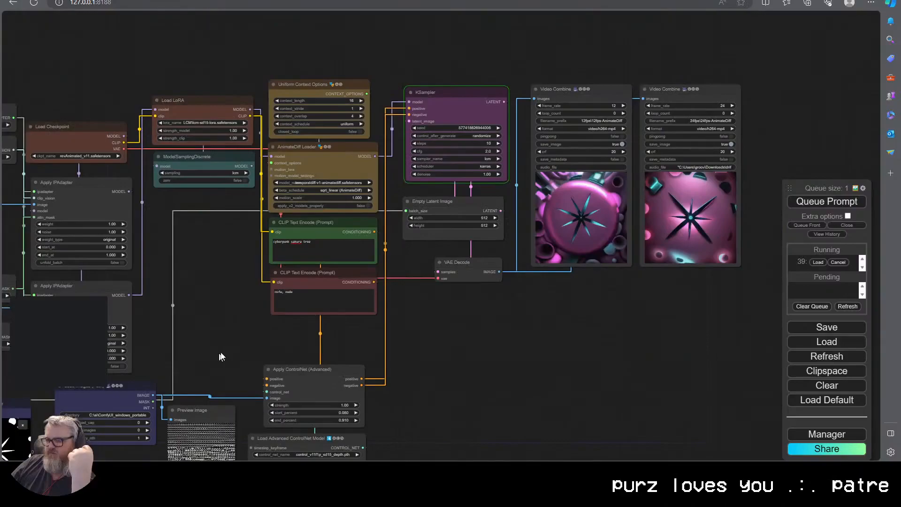
click(479, 136)
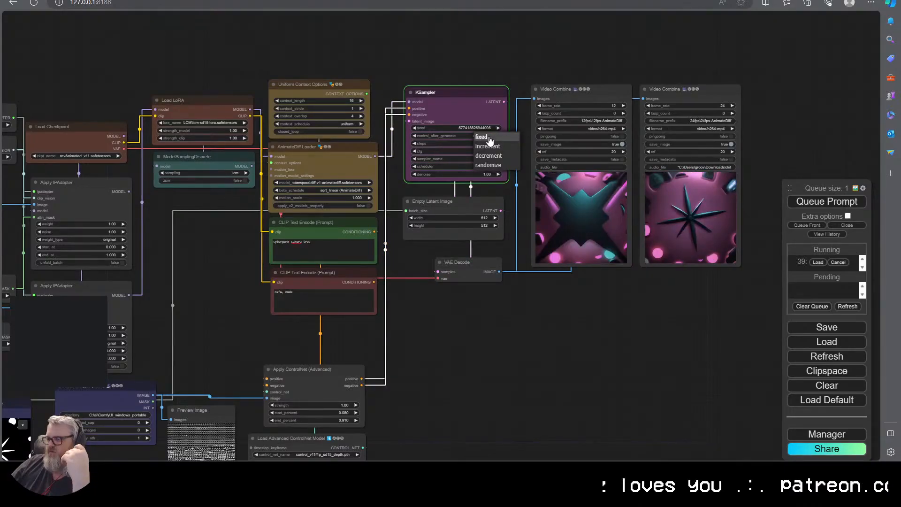
click(489, 138)
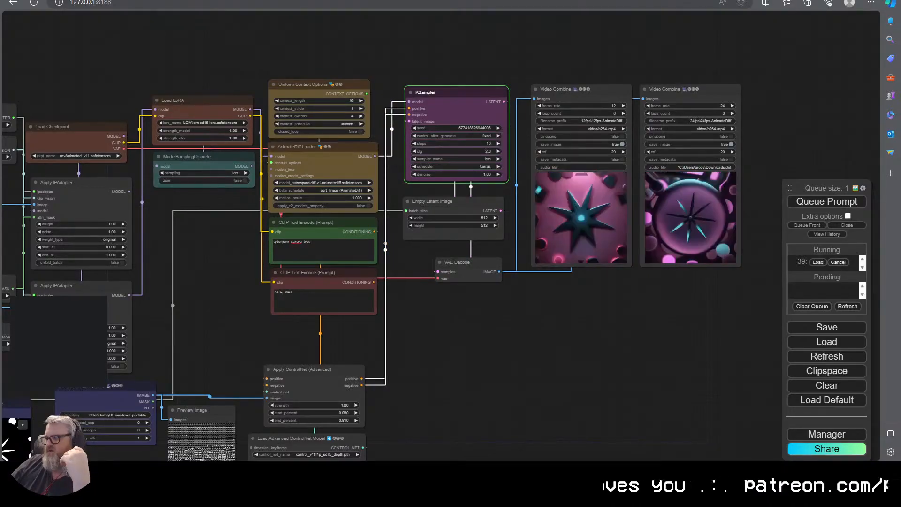
Stop the running ComfyUI server, confirm terminating its batch job, and launch the server again from the Run dialog
key(alt+Tab)
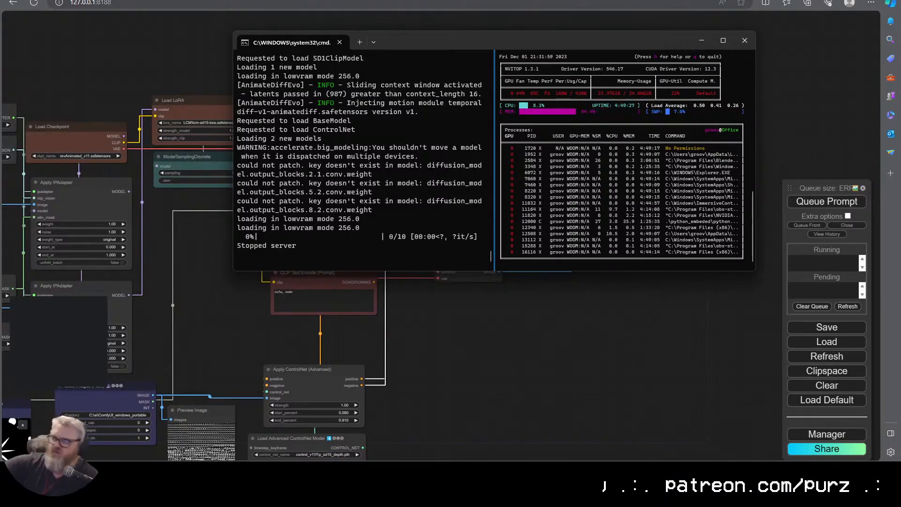
key(ctrl+c)
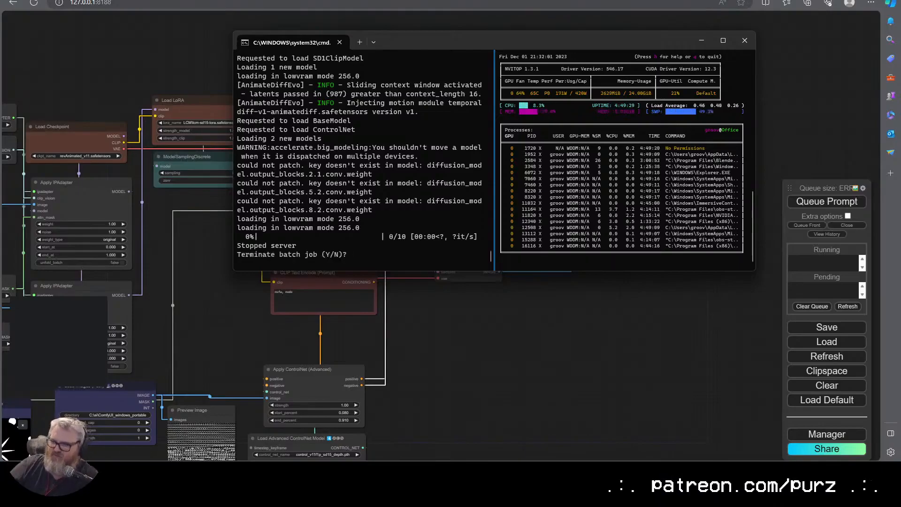
text(y)
key(Return)
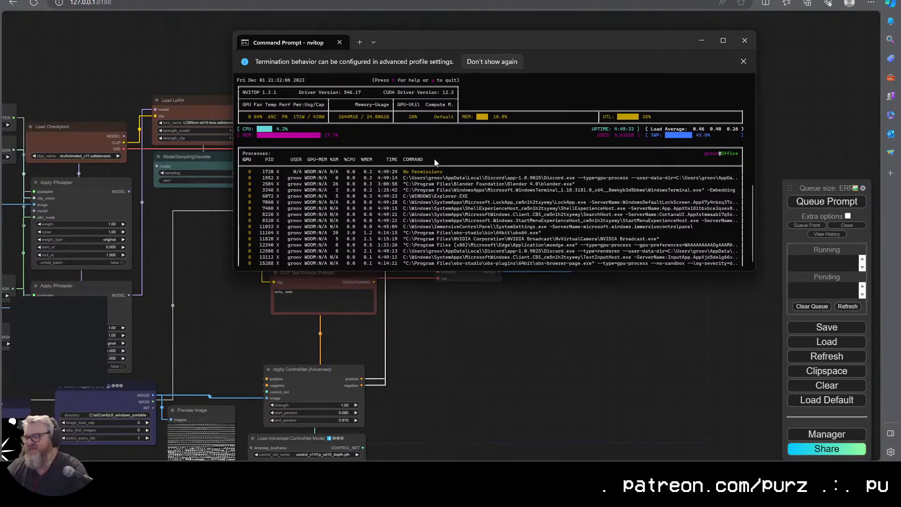
key(super+r)
key(Return)
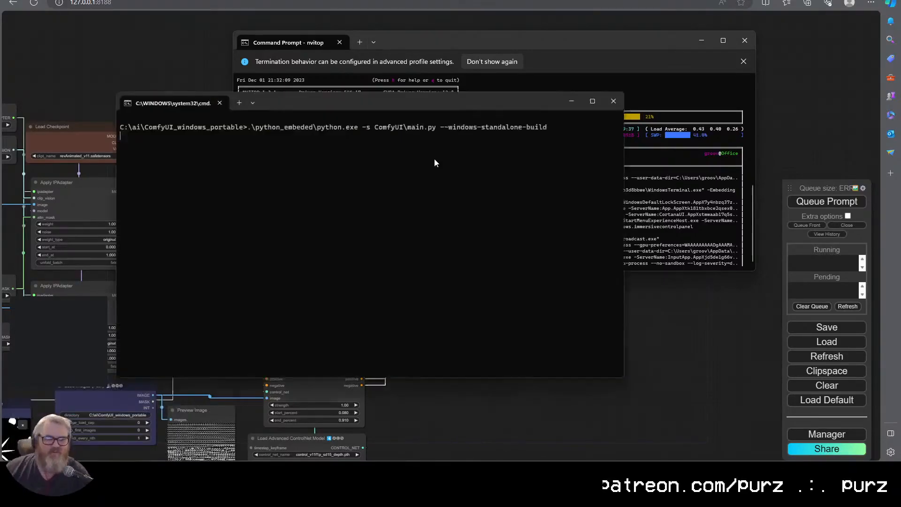
Move the server console aside, minimize the nvitop window and return to the ComfyUI workflow
drag(351, 97, 266, 45)
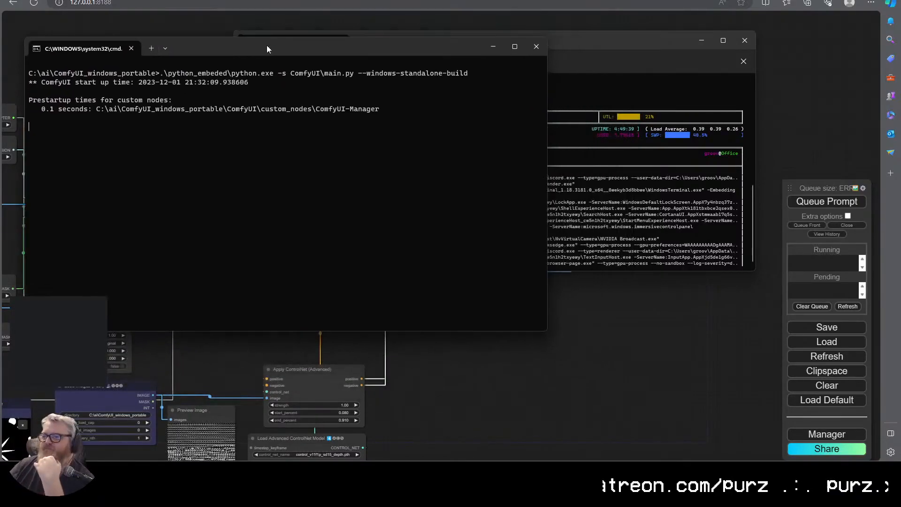
click(701, 40)
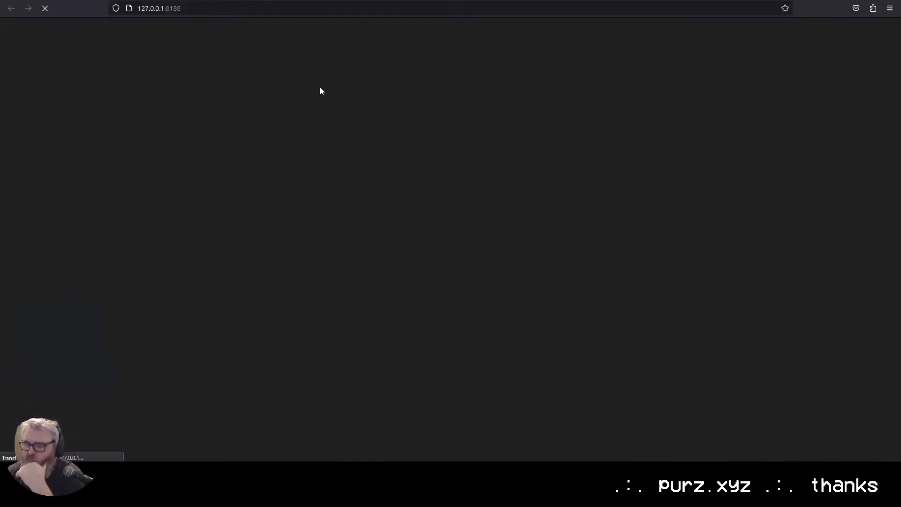
key(alt+Tab)
key(alt+Tab)
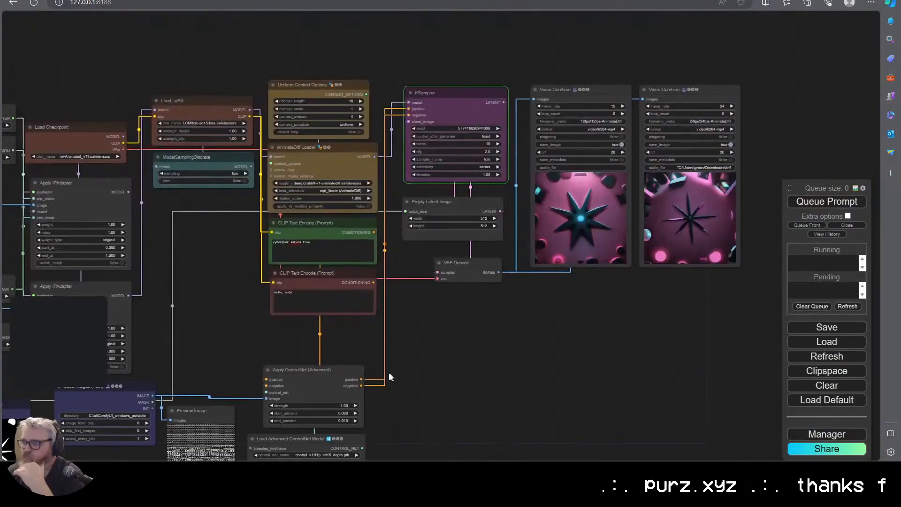
Set image_load_cap to 480 on both Load Images (Path) nodes
drag(179, 323, 522, 243)
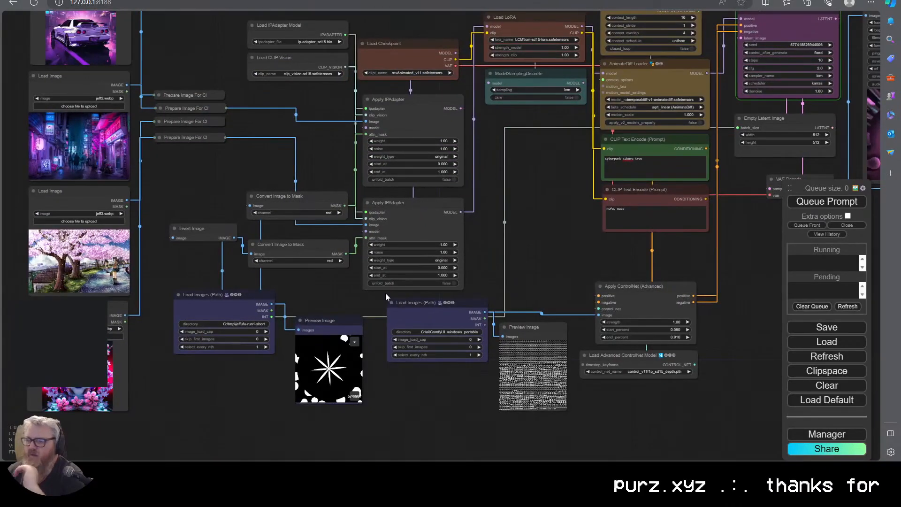
scroll(385, 296, up, 3)
click(216, 355)
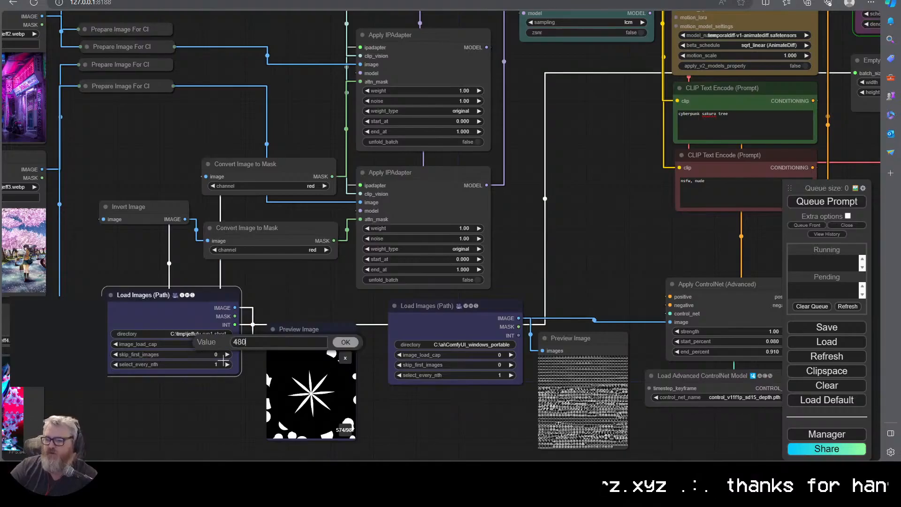
key(Return)
click(488, 357)
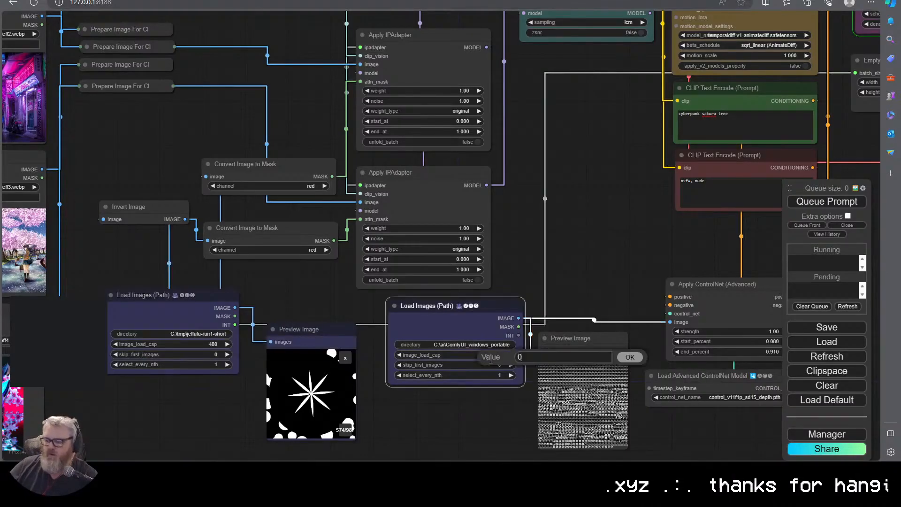
text(480)
key(Return)
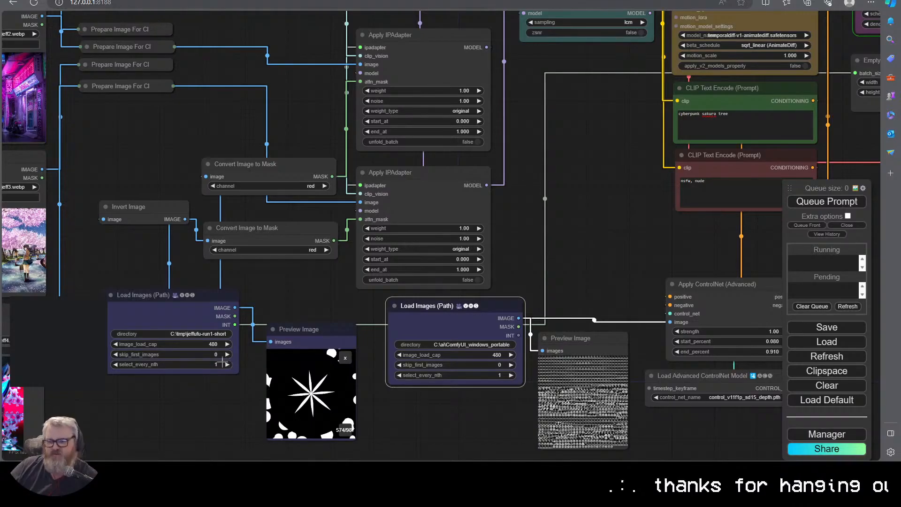
Queue the workflow and check the server console for the run
drag(643, 422, 300, 460)
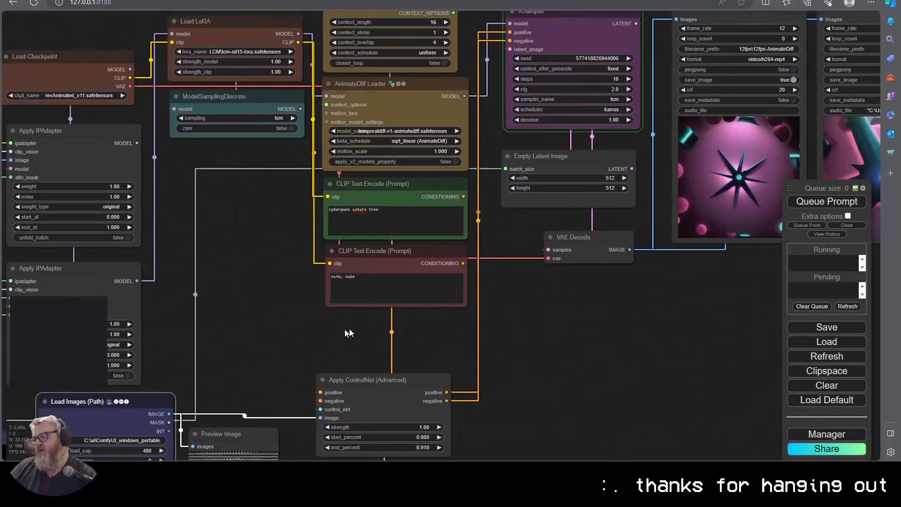
drag(553, 334, 280, 379)
drag(418, 306, 563, 300)
click(809, 226)
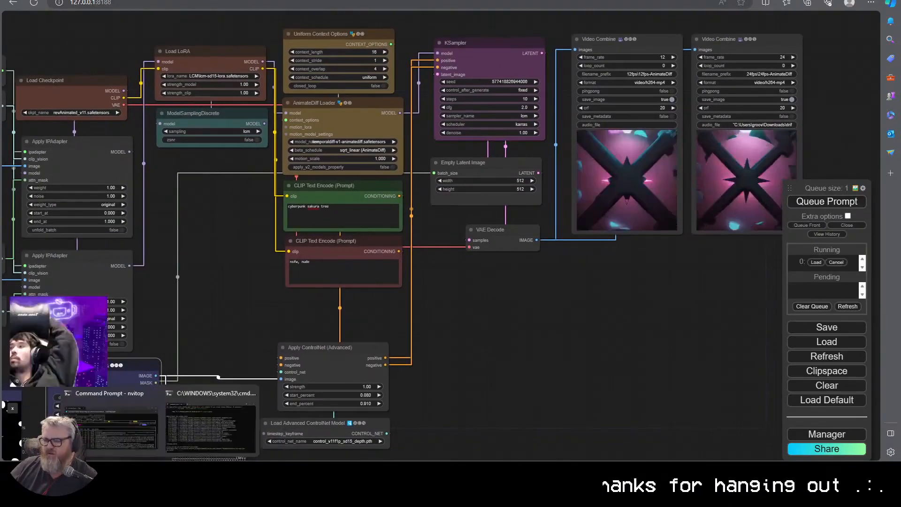
click(218, 409)
click(673, 371)
scroll(476, 383, down, 5)
drag(476, 382, 599, 328)
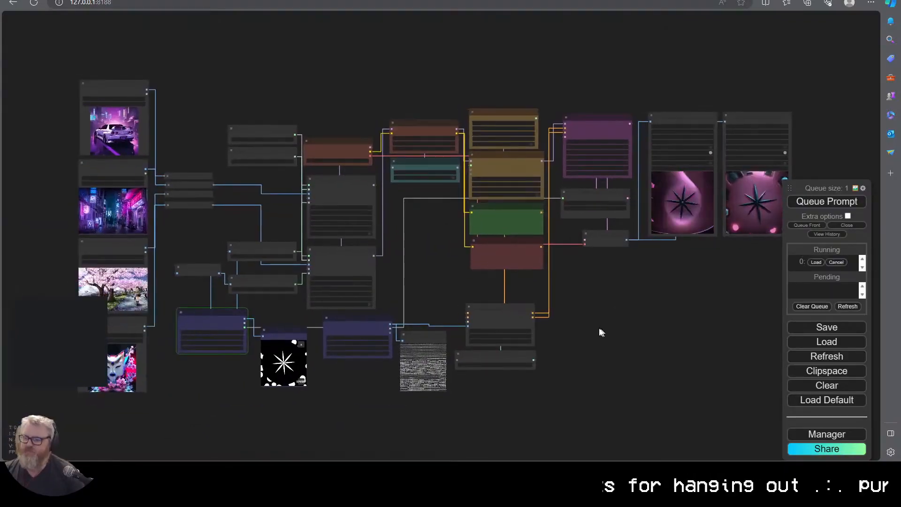
Bring up the nvitop monitor, enlarge its text and shrink the window to the GPU usage lines above the workflow
scroll(244, 371, up, 4)
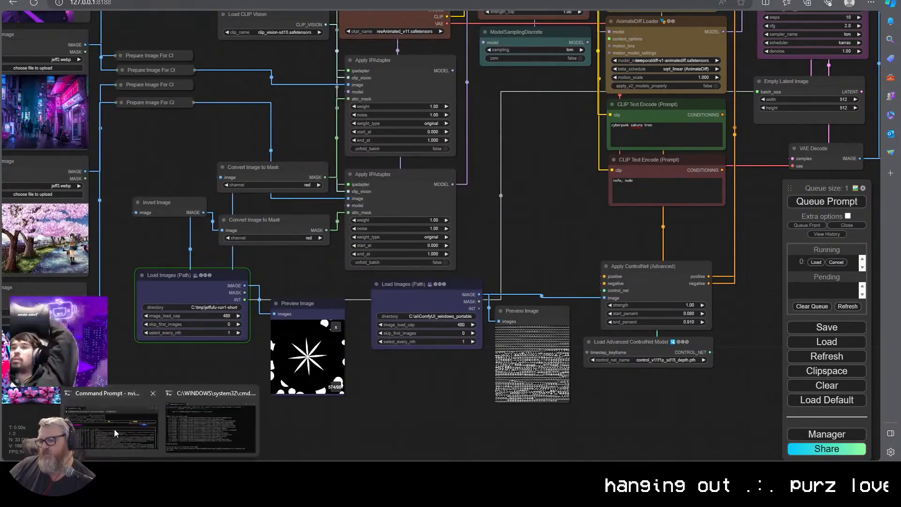
click(80, 423)
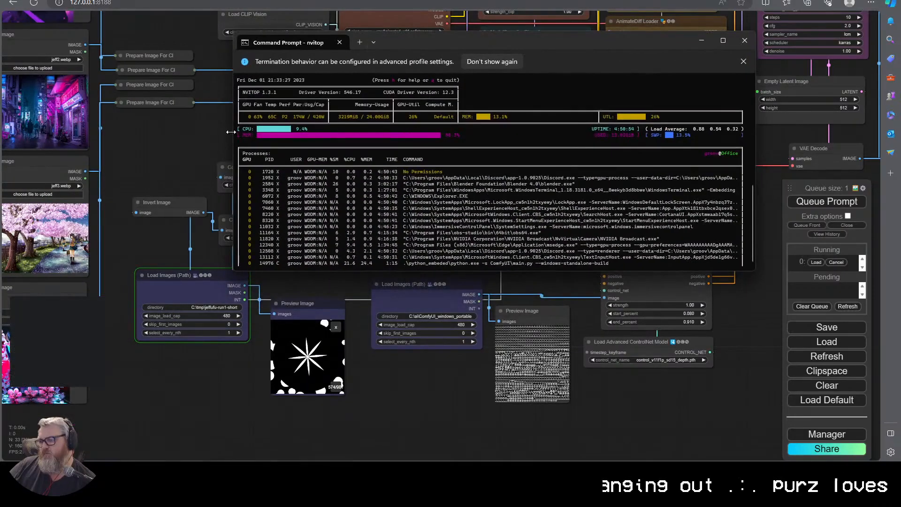
drag(231, 132, 493, 132)
drag(653, 42, 769, 20)
click(858, 41)
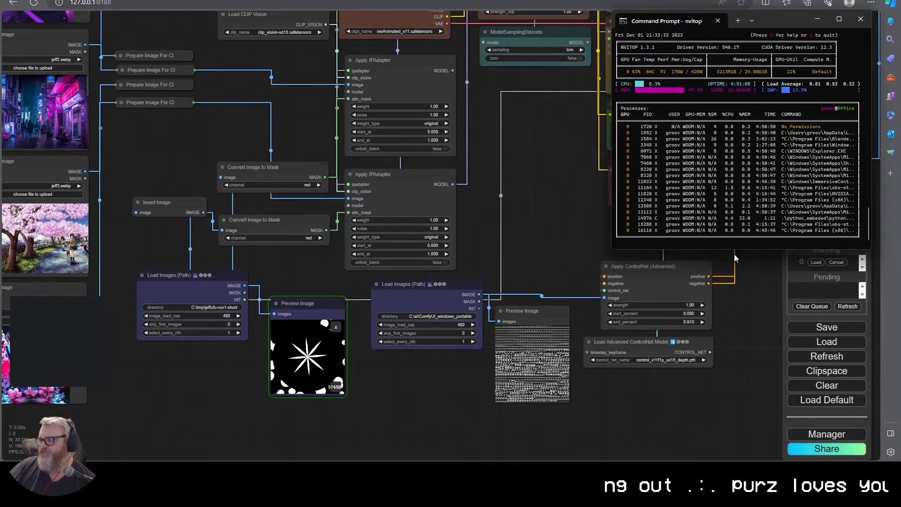
drag(612, 249, 462, 332)
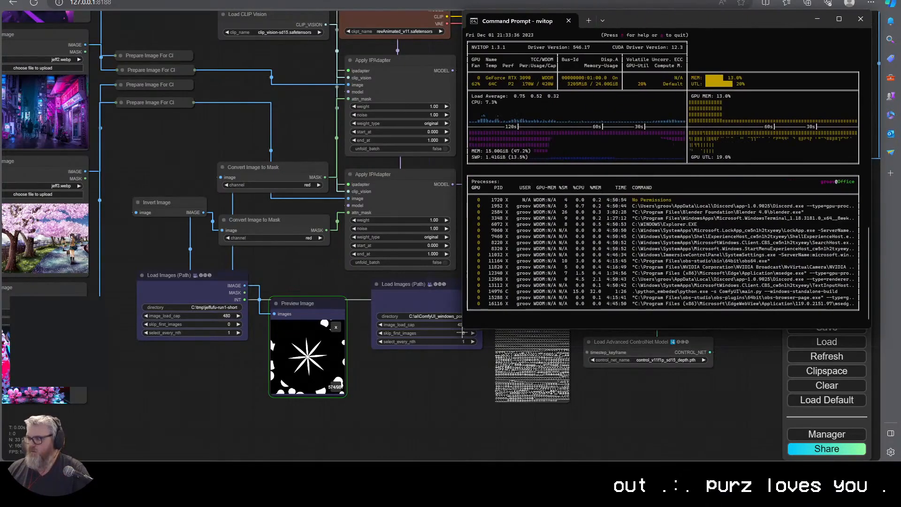
ctrl+scroll(462, 332, up, 4)
drag(657, 329, 657, 114)
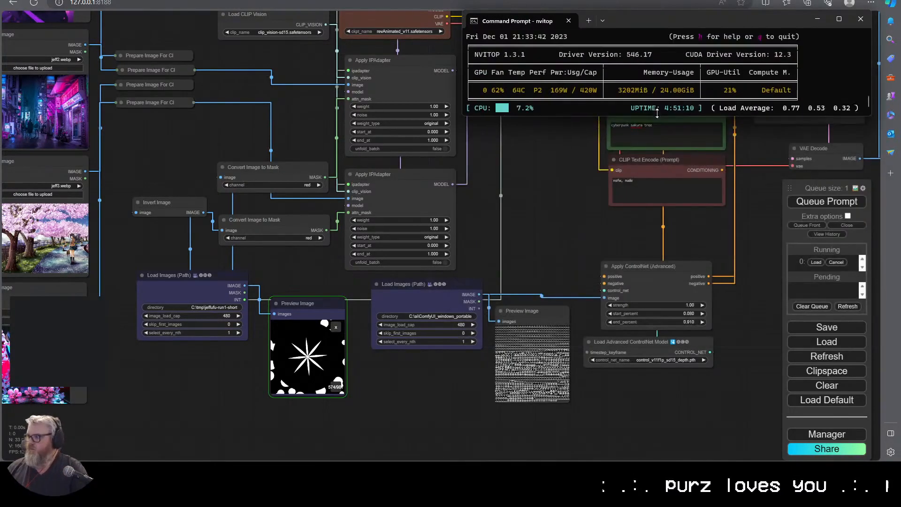
drag(664, 17, 684, 4)
Bring up the server console and reposition it beside the nvitop monitor to follow the running prompt
scroll(606, 182, down, 1)
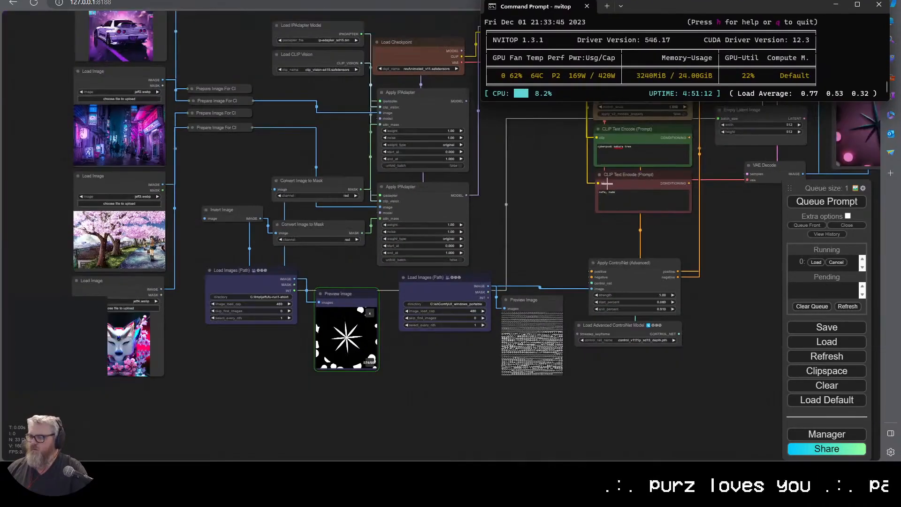
scroll(514, 199, up, 1)
drag(514, 199, 429, 258)
click(136, 417)
click(225, 418)
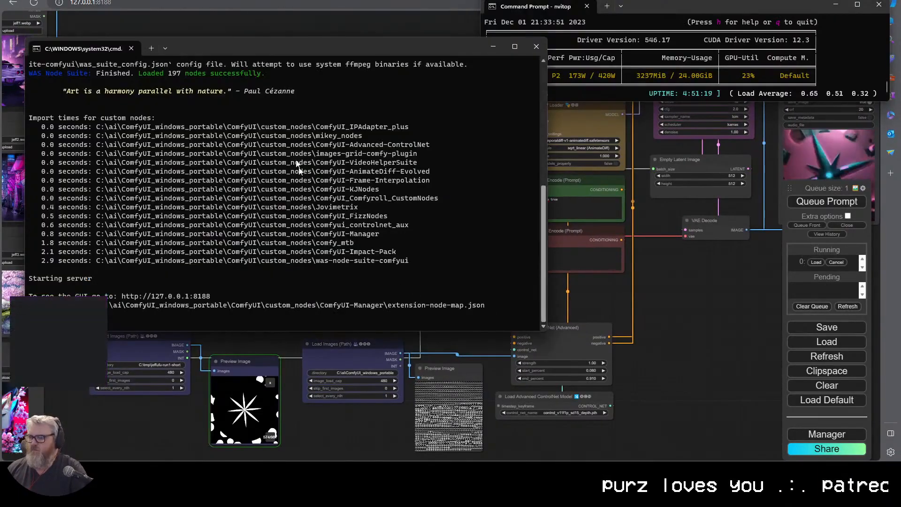
drag(109, 46, 638, 8)
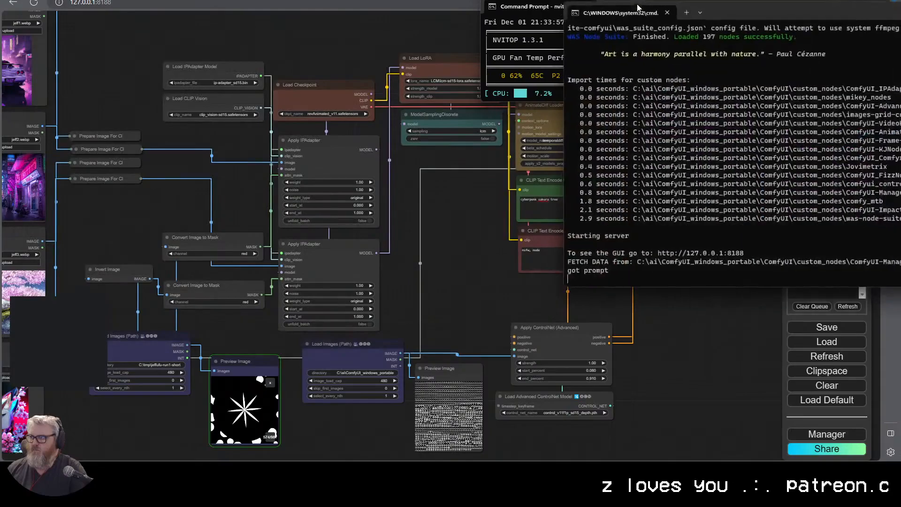
drag(721, 15, 252, 81)
drag(521, 7, 247, 78)
drag(399, 75, 656, 31)
Launch the nvitop GPU monitor again from a command prompt
right_click(167, 72)
click(202, 113)
drag(610, 356, 825, 365)
text(nvitop)
key(Return)
Shrink the new nvitop window to its GPU and memory readings and place it above the Video Combine nodes
click(855, 29)
drag(524, 365, 524, 222)
drag(547, 77, 562, 33)
drag(689, 313, 314, 506)
scroll(464, 379, up, 4)
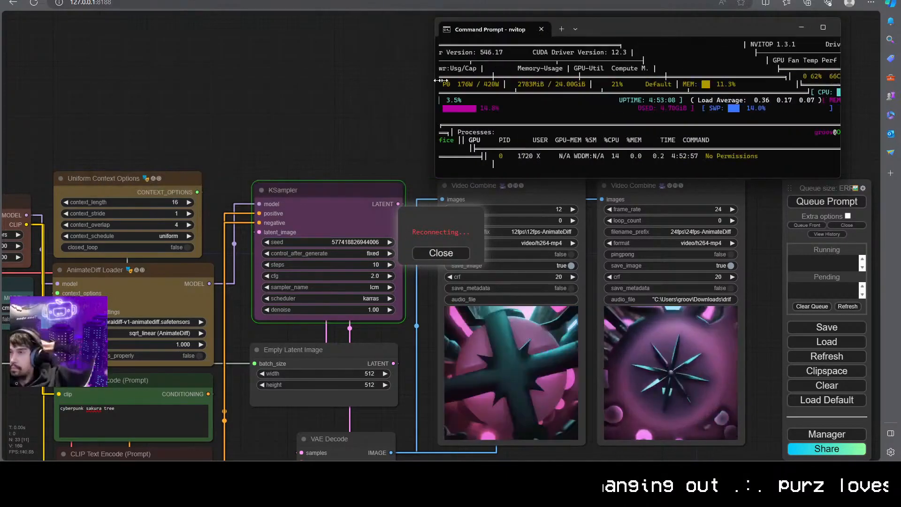
drag(437, 80, 446, 81)
drag(642, 30, 698, 34)
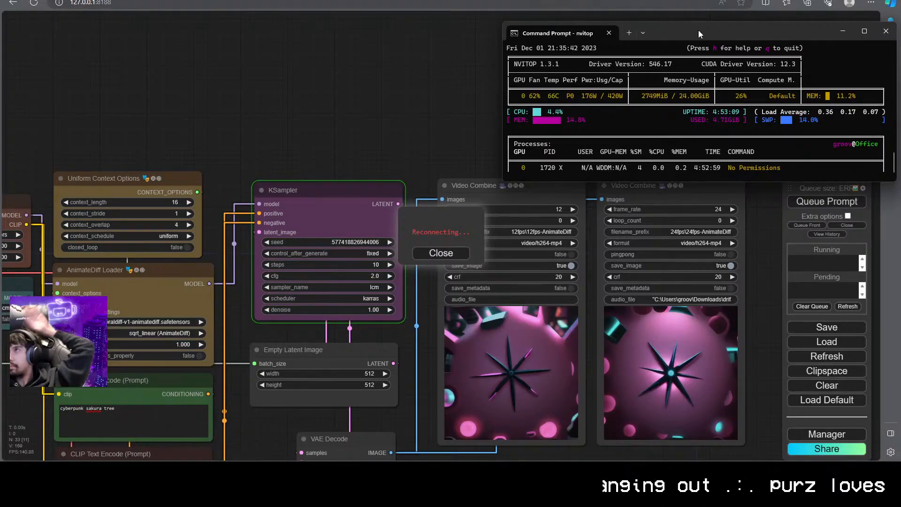
drag(698, 30, 669, 29)
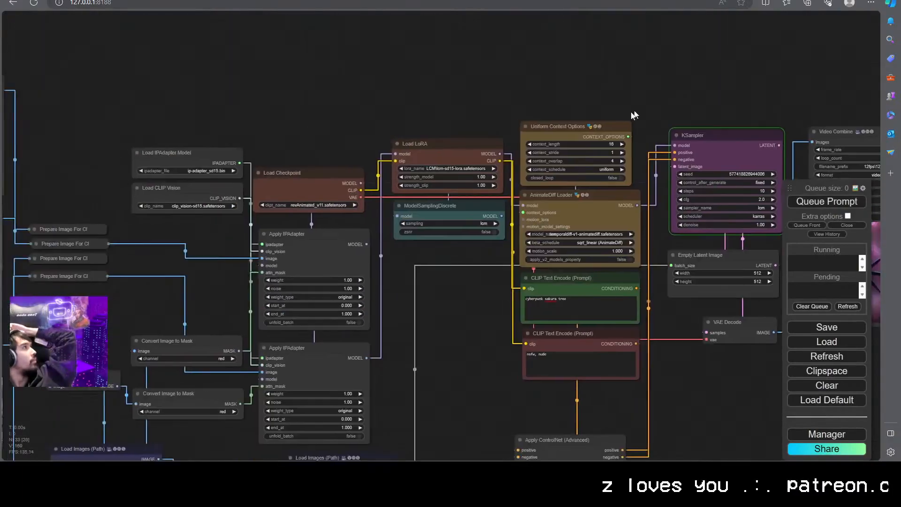
Set image_load_cap to 240 on the Load Images (Path) node that reads C:\tmp\jeffufu-run1-short
drag(633, 115, 654, 83)
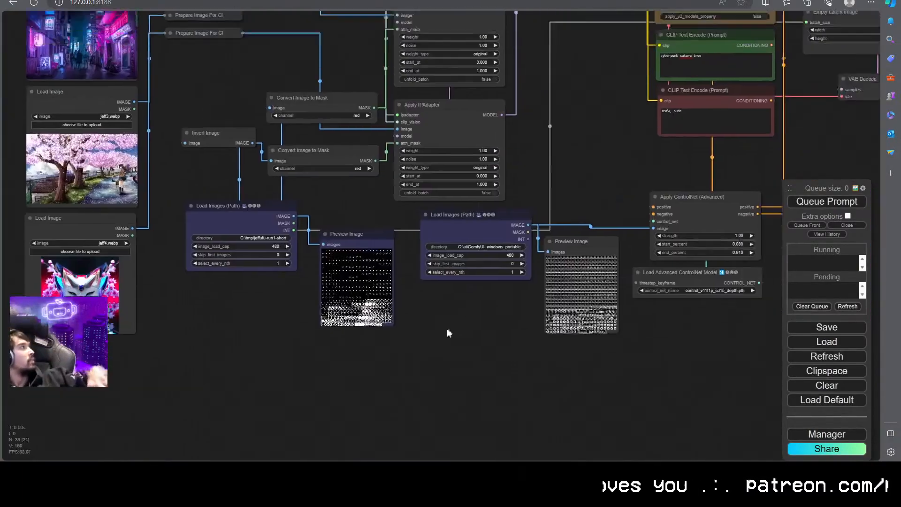
click(146, 3)
click(421, 342)
scroll(421, 342, up, 1)
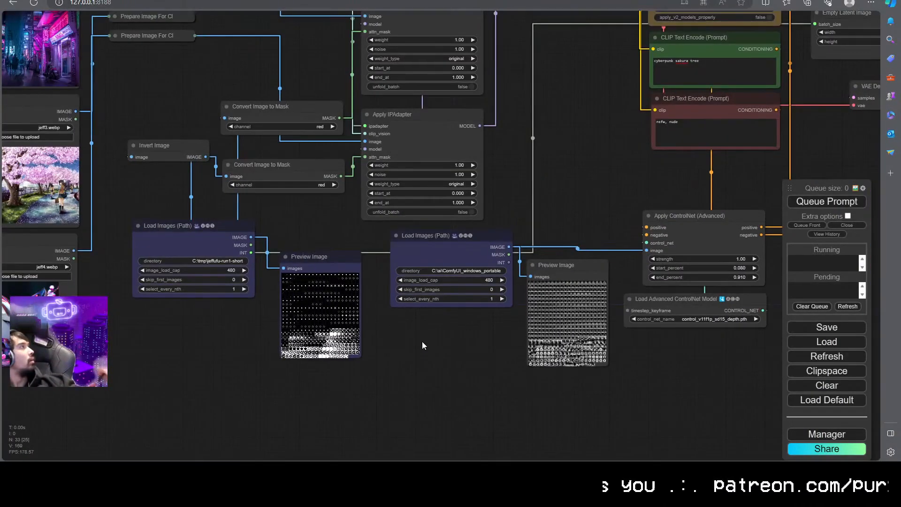
scroll(228, 271, up, 4)
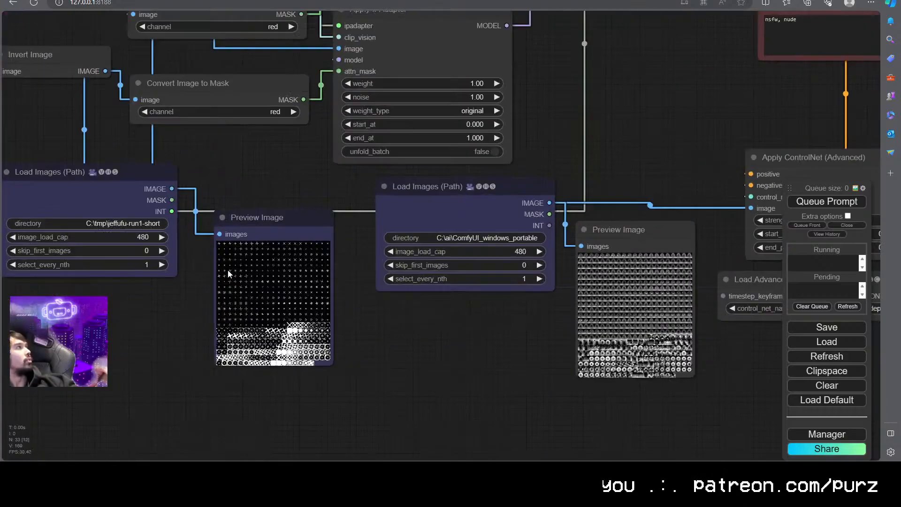
click(138, 237)
text(240)
key(Return)
Set image_load_cap to 240 on the Load Images (Path) node feeding the depth frames to the ControlNet
click(510, 251)
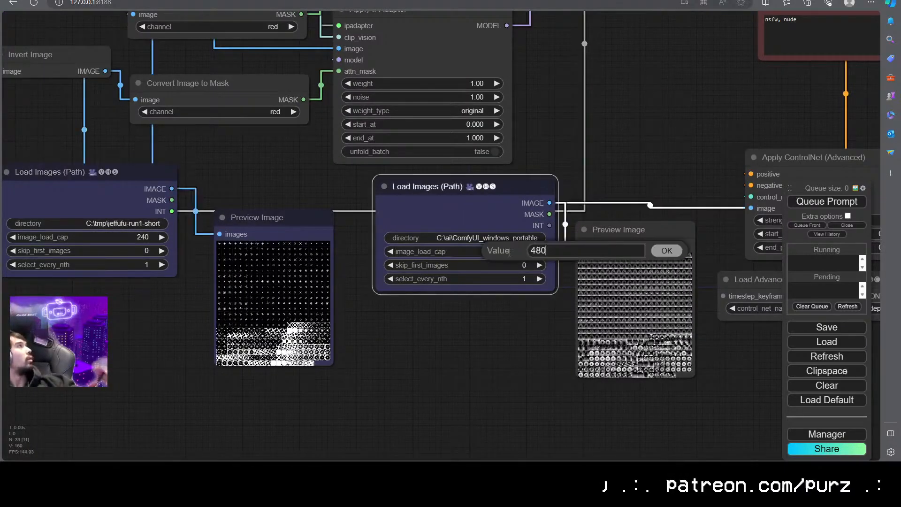
key(BackSpace)
key(BackSpace)
key(BackSpace)
text(240)
key(Return)
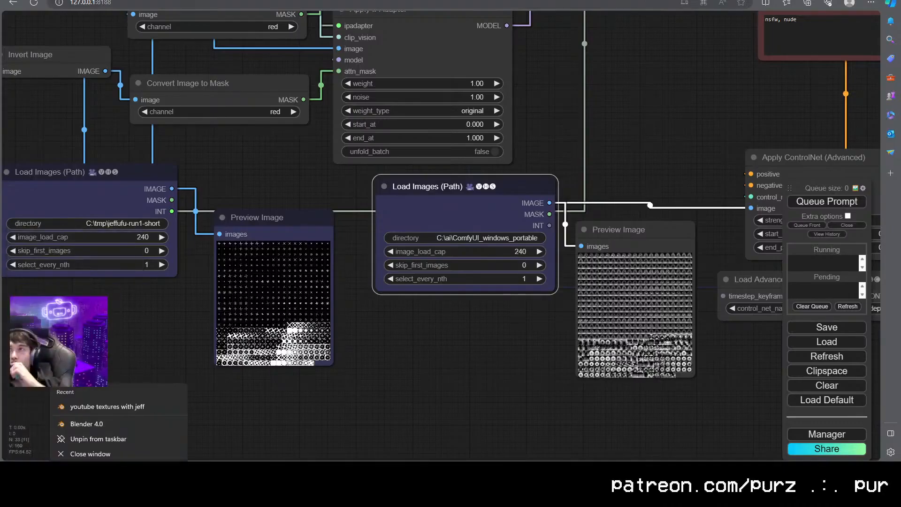
key(alt+Tab)
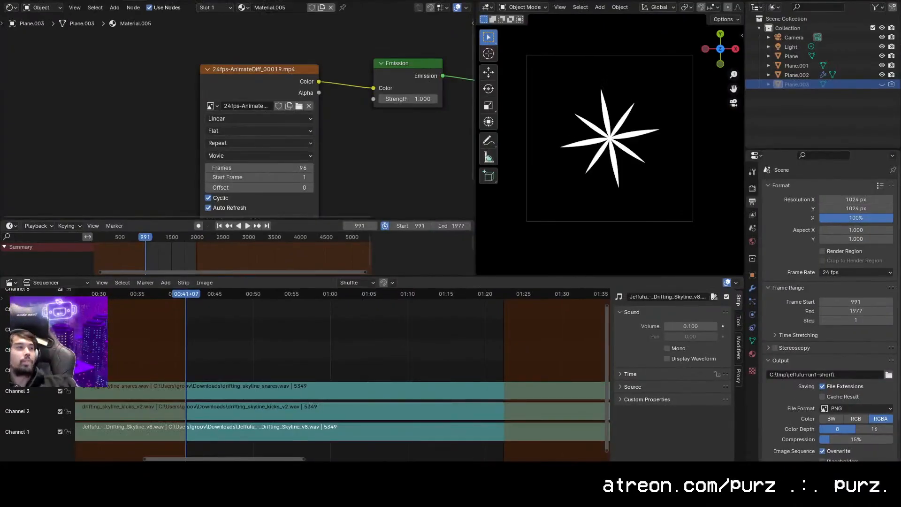
key(alt+Tab)
mouse_move(99, 467)
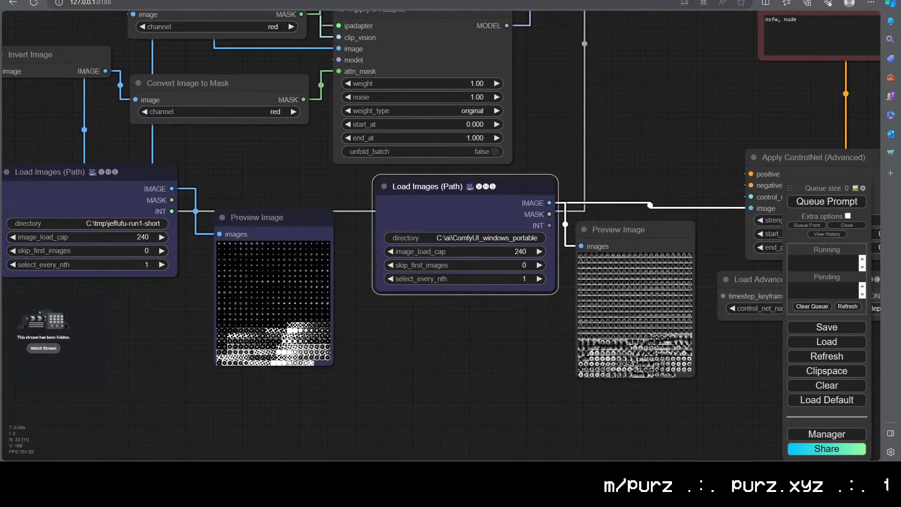
Queue the workflow with the 240-frame load caps
drag(478, 321, 500, 362)
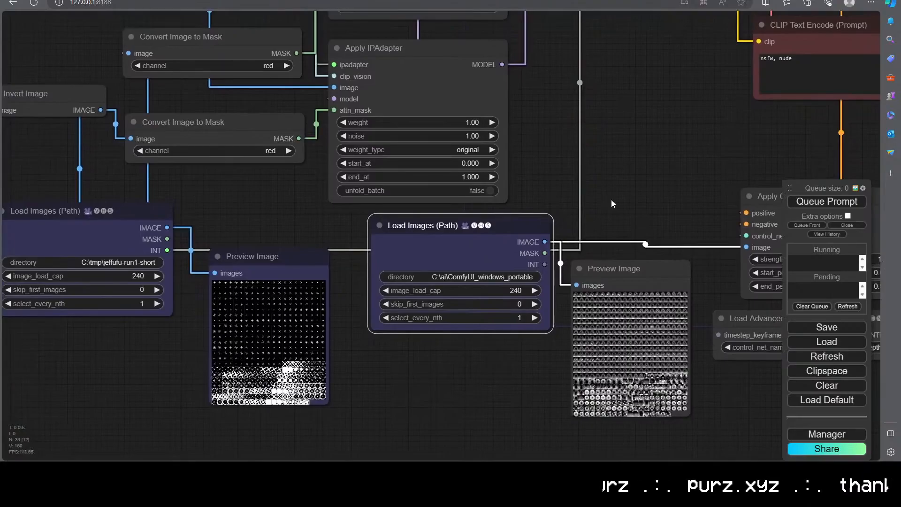
drag(636, 173, 567, 374)
scroll(370, 332, down, 3)
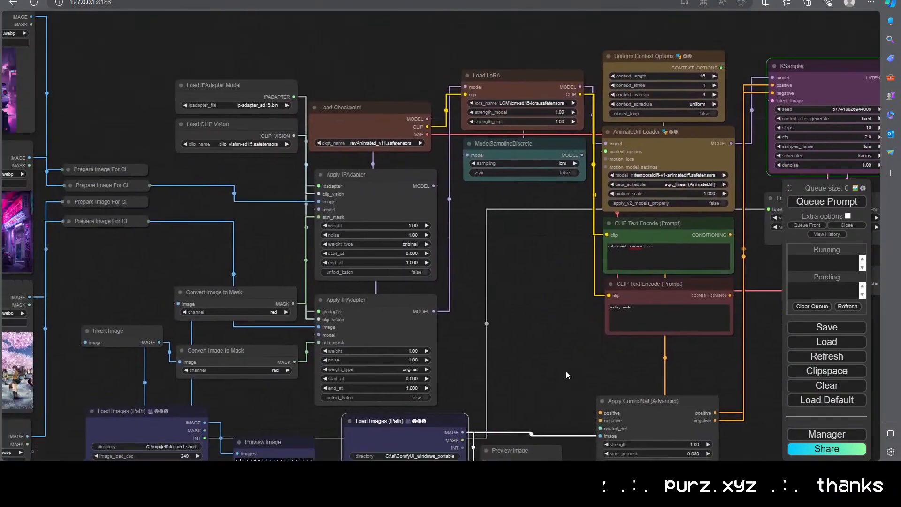
click(827, 201)
drag(727, 344, 537, 306)
scroll(537, 305, down, 2)
Monitor the run through nvitop's GPU memory usage, the Video Combine nodes and the sampling progress in the server console
mouse_move(202, 441)
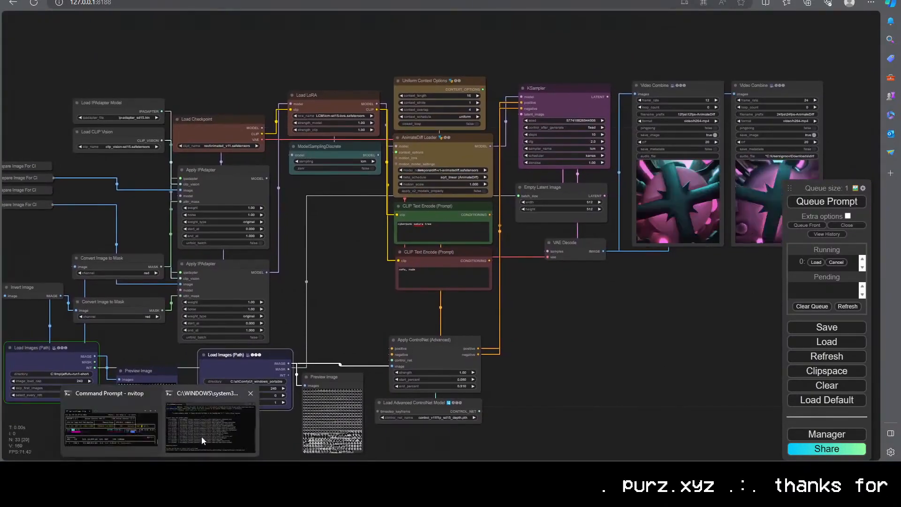
click(111, 423)
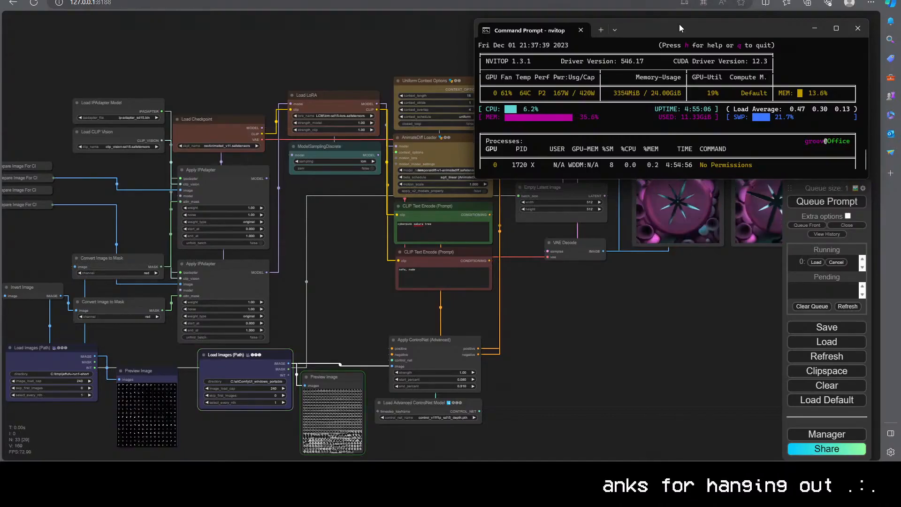
click(684, 342)
drag(685, 341, 511, 390)
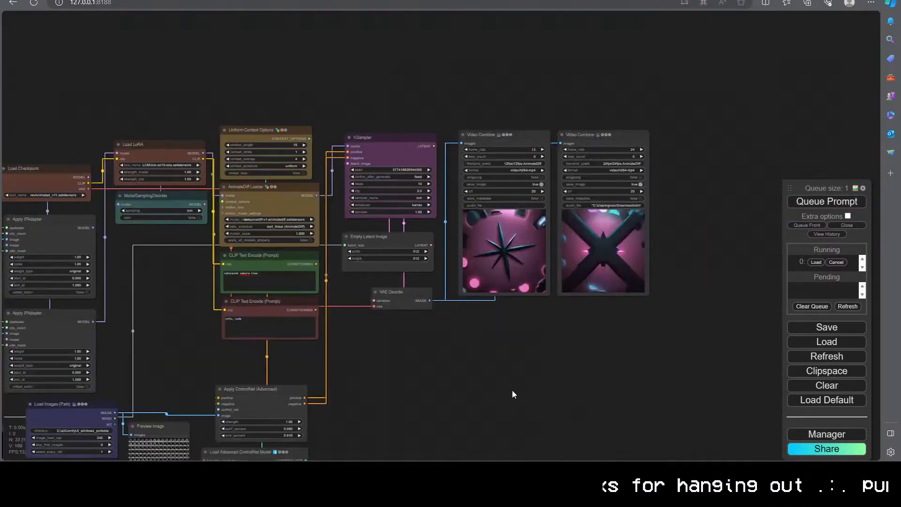
scroll(511, 395, up, 5)
key(alt+Tab)
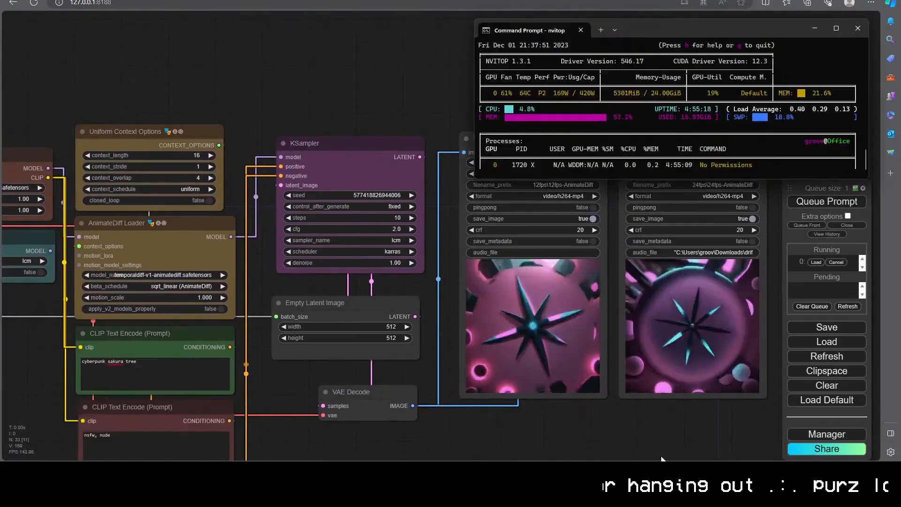
key(alt+Tab)
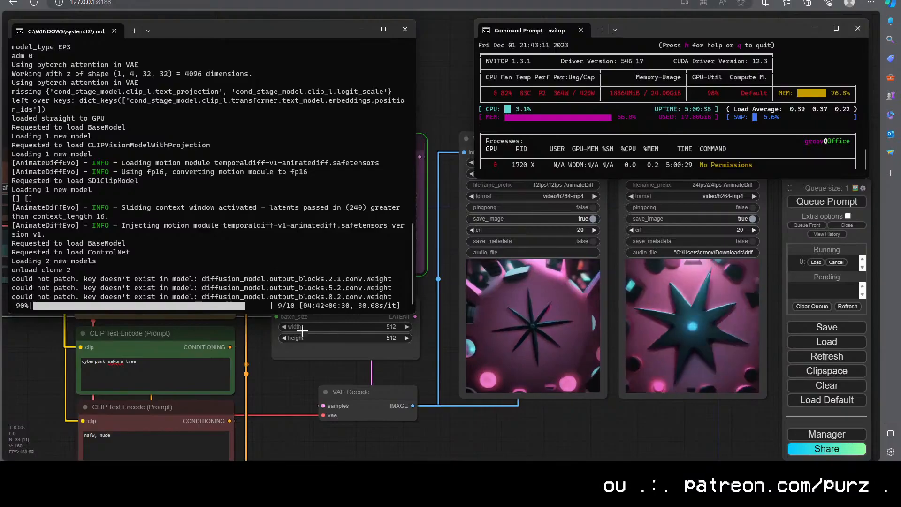
Check the sampling progress in the server console and the GPU memory usage in nvitop, alongside the Video Combine previews
click(590, 446)
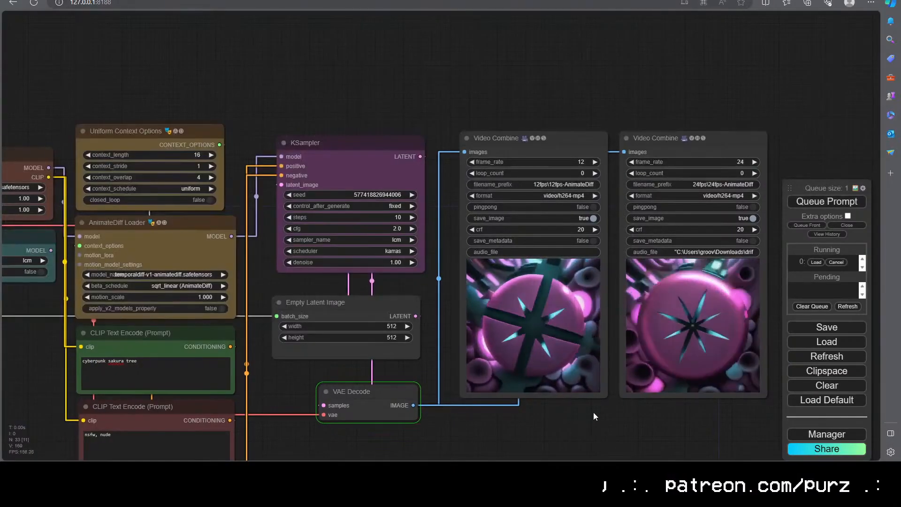
scroll(589, 414, up, 5)
drag(661, 416, 543, 413)
scroll(542, 413, down, 1)
mouse_move(160, 497)
click(188, 416)
click(141, 451)
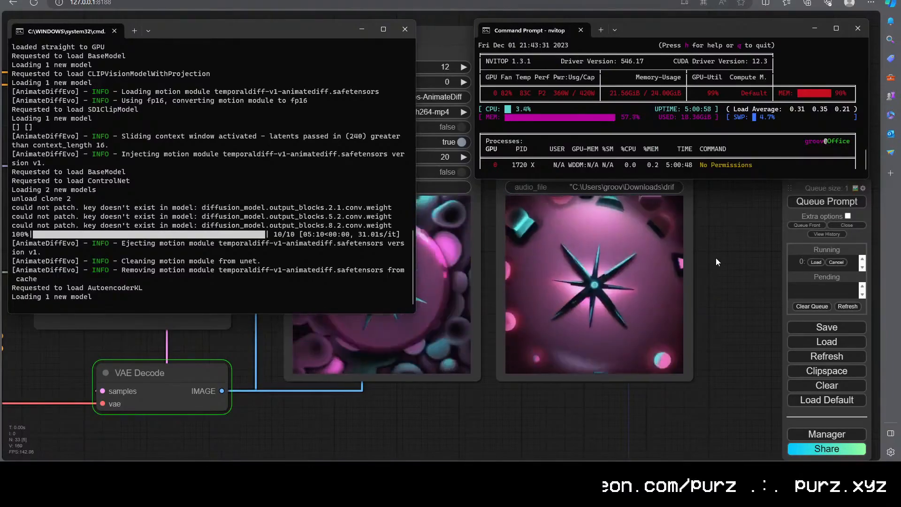
click(722, 253)
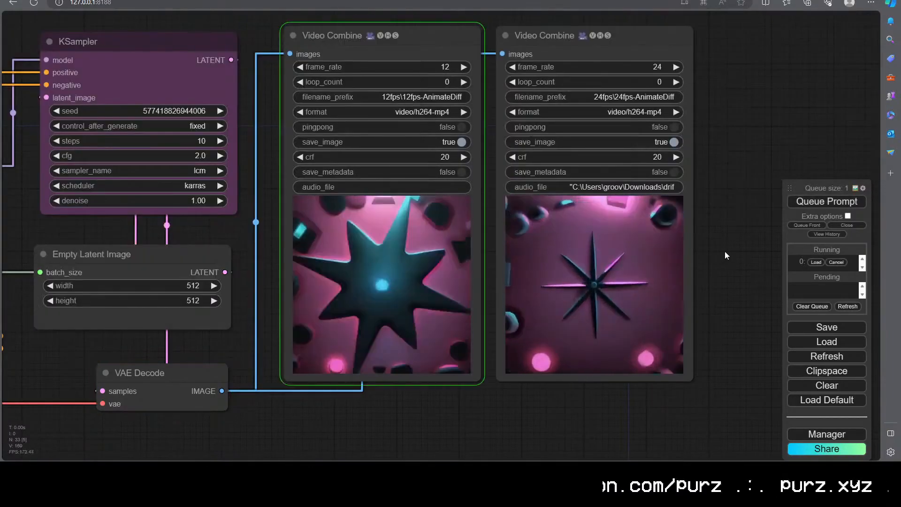
Examine the newly rendered animation in the 12 fps and 24 fps Video Combine previews
click(596, 327)
scroll(594, 422, up, 3)
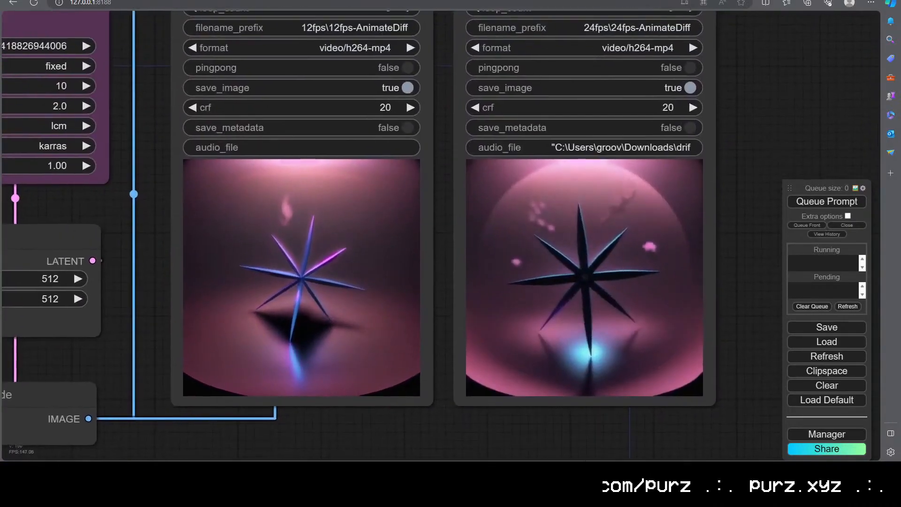
drag(594, 422, 596, 423)
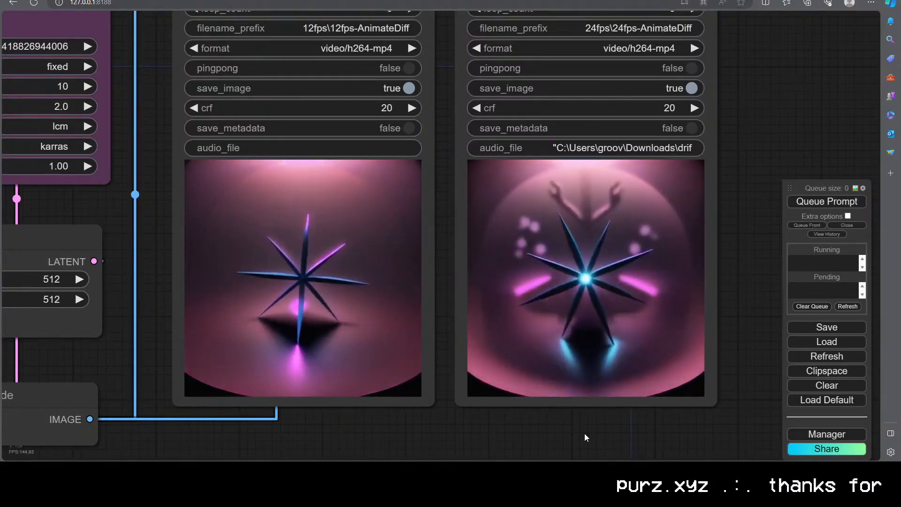
Set skip_first_images to 240 on the Load Images (Path) node that reads C:\tmp\jeffufu-run1-short
drag(133, 294, 730, 274)
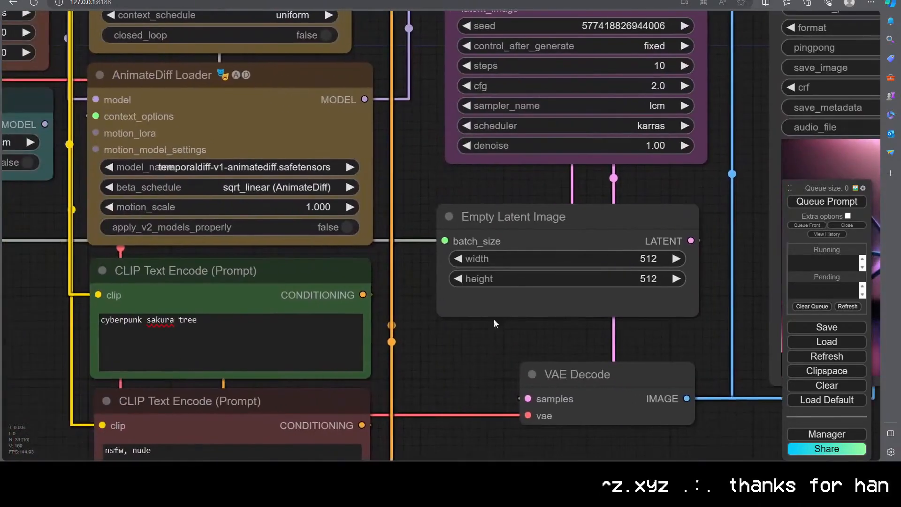
scroll(514, 343, down, 3)
drag(517, 349, 588, 305)
drag(155, 458, 603, 301)
middle_drag(31, 453, 225, 358)
click(239, 362)
key(BackSpace)
text(0)
key(Return)
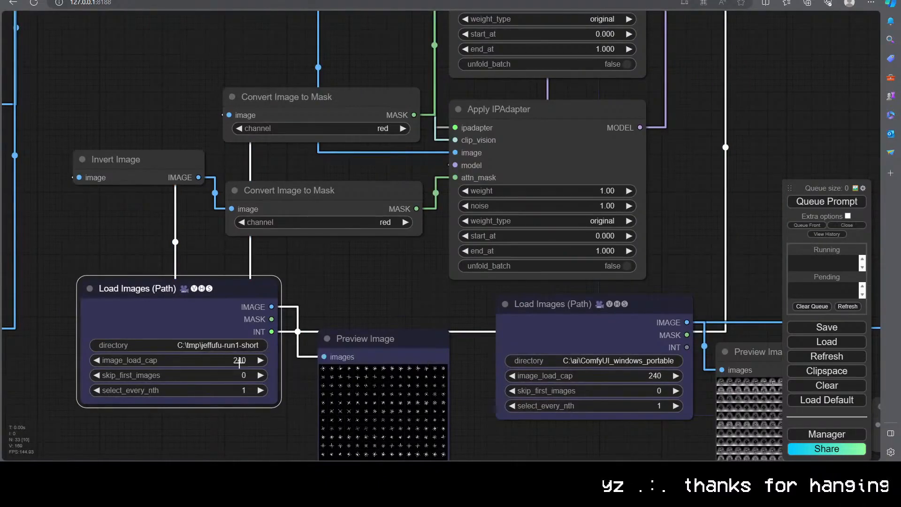
click(240, 375)
text(240)
key(Return)
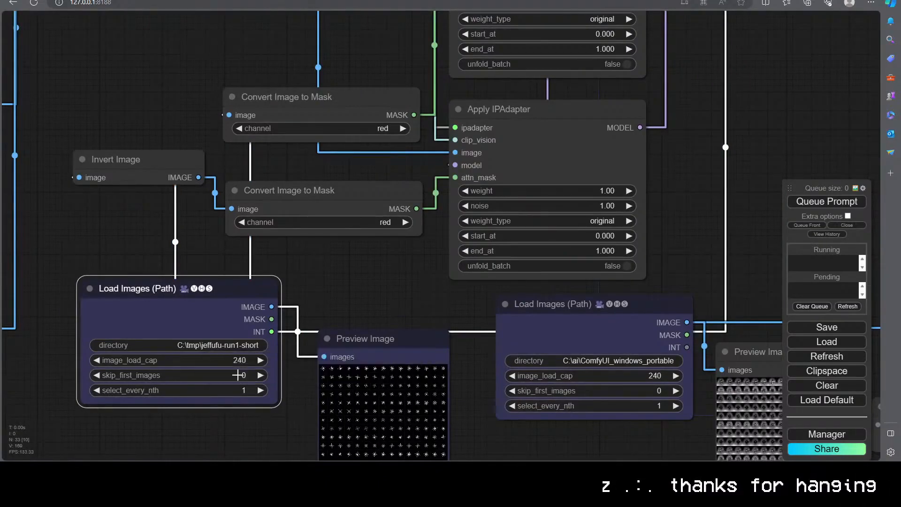
Raise skip_first_images on the mask frame loader by 240 to 480, and reduce it by 240 again
click(238, 376)
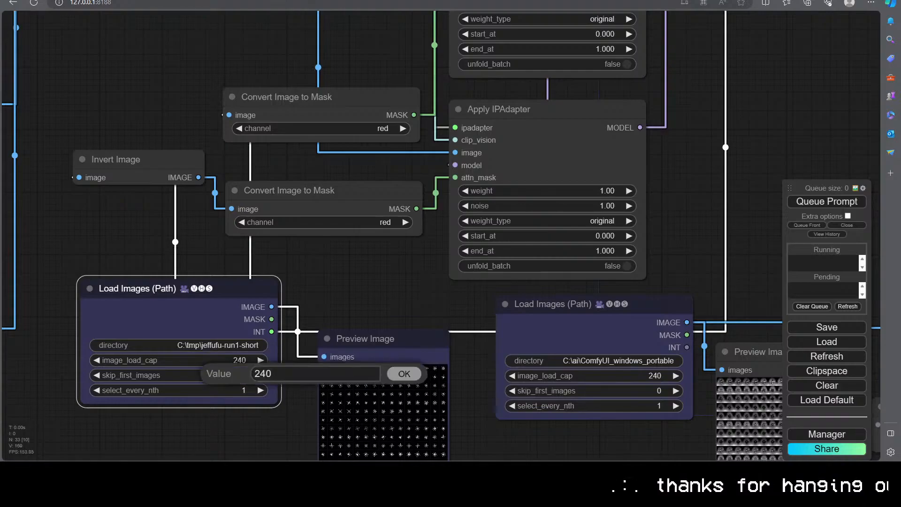
text(+240)
key(Return)
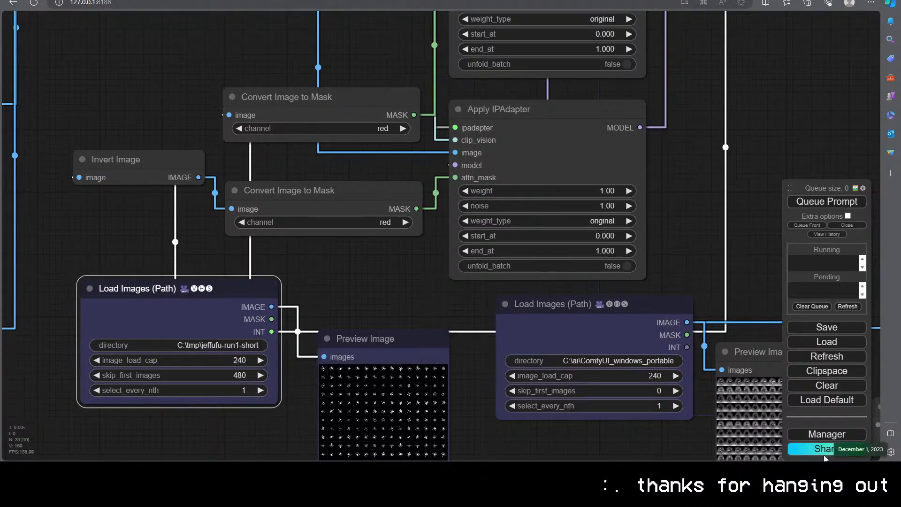
click(233, 378)
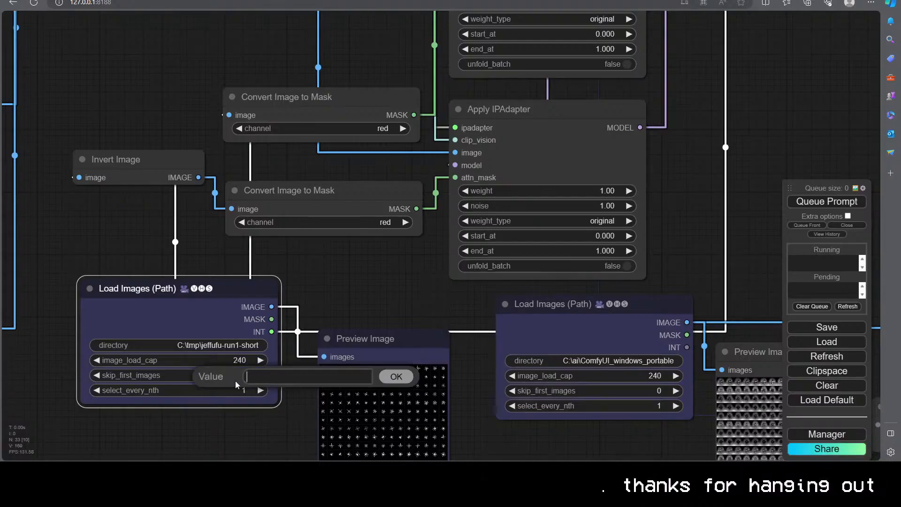
text(-240)
key(Return)
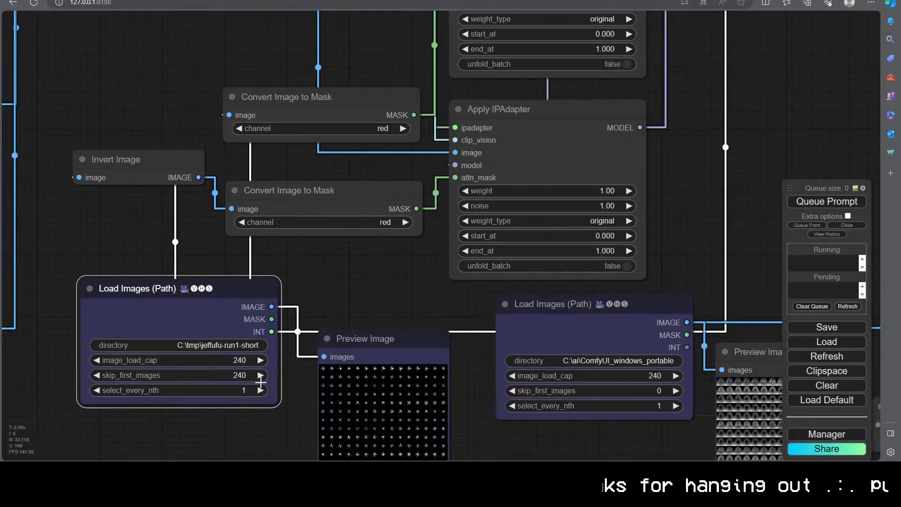
Set skip_first_images to 240 on the Load Images (Path) node feeding the depth frames to the ControlNet
click(662, 391)
text(240)
key(Return)
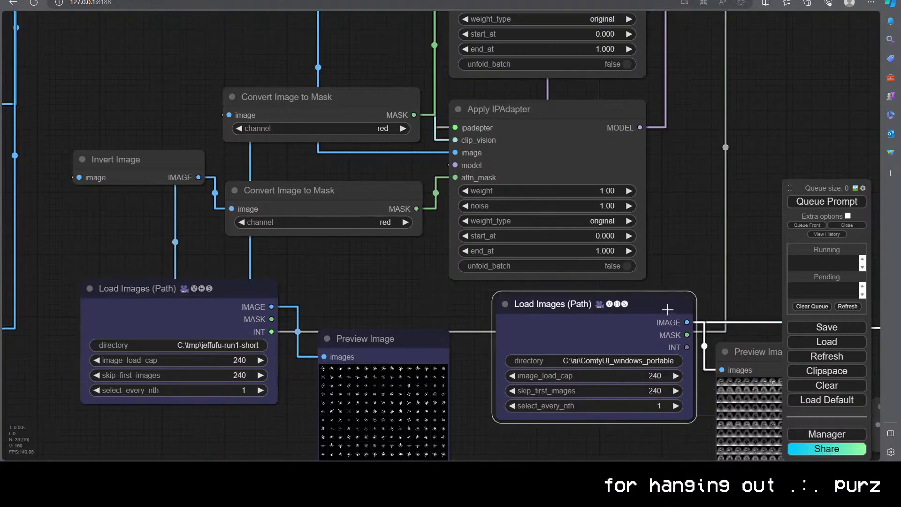
Inspect the animations playing in both Video Combine nodes at the end of the workflow
drag(697, 269, 556, 257)
scroll(555, 257, down, 3)
drag(624, 222, 279, 322)
scroll(559, 224, down, 3)
scroll(581, 288, up, 5)
scroll(561, 244, up, 5)
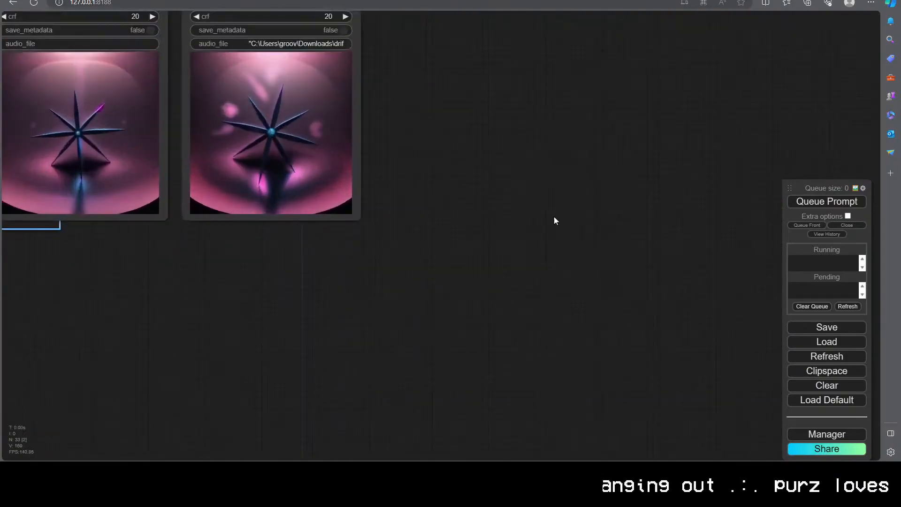
drag(561, 244, 693, 351)
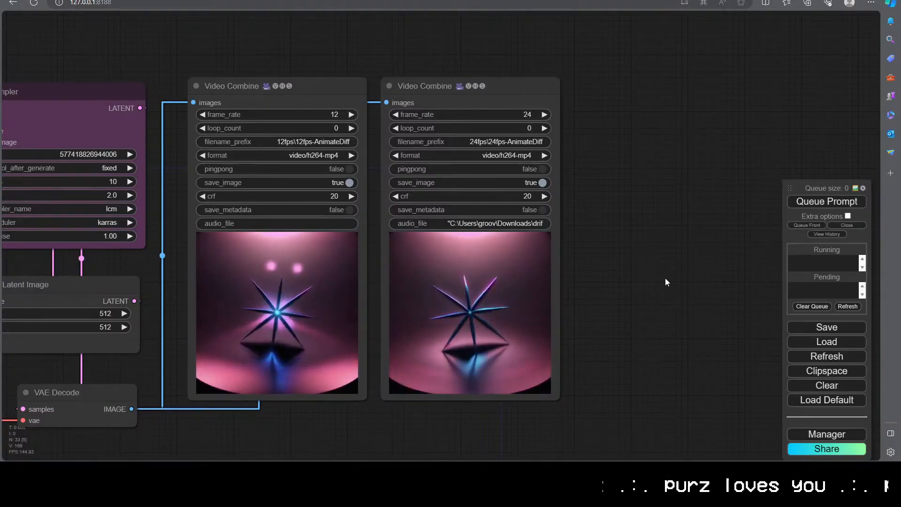
Review the whole node graph, from the Video Combine outputs and prompts back to the frame loaders, masks and IPAdapter nodes
scroll(503, 188, down, 5)
drag(272, 376, 472, 343)
scroll(455, 351, up, 5)
drag(404, 344, 584, 347)
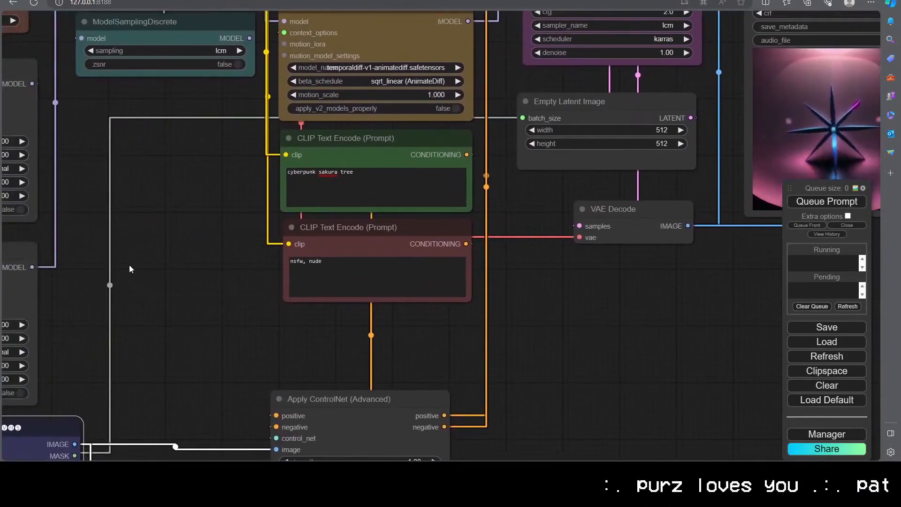
drag(150, 249, 390, 291)
scroll(761, 334, down, 5)
scroll(389, 291, down, 1)
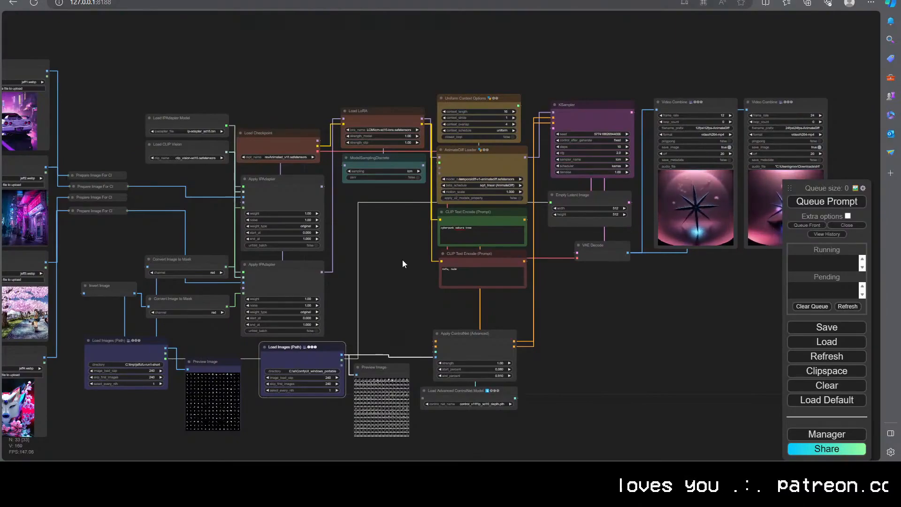
scroll(362, 258, down, 2)
drag(362, 258, 507, 176)
scroll(507, 176, up, 2)
scroll(507, 176, up, 5)
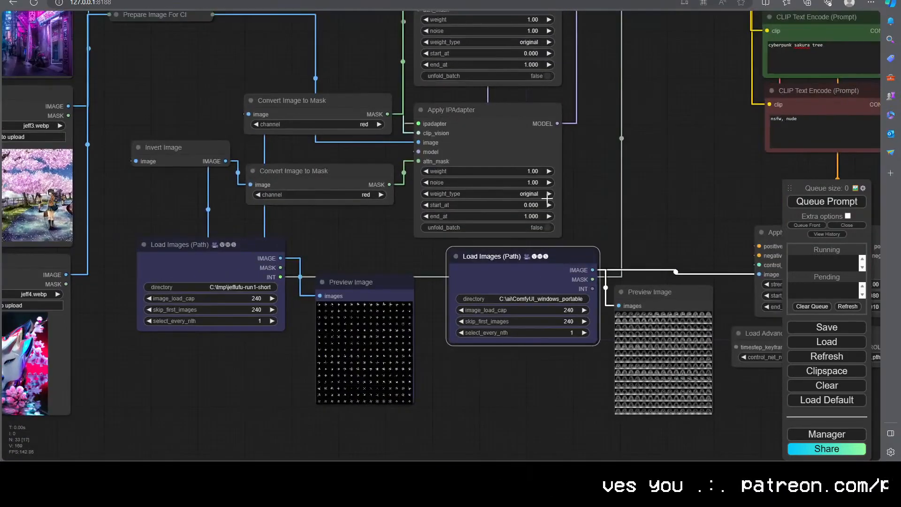
drag(632, 170, 143, 348)
drag(596, 418, 706, 240)
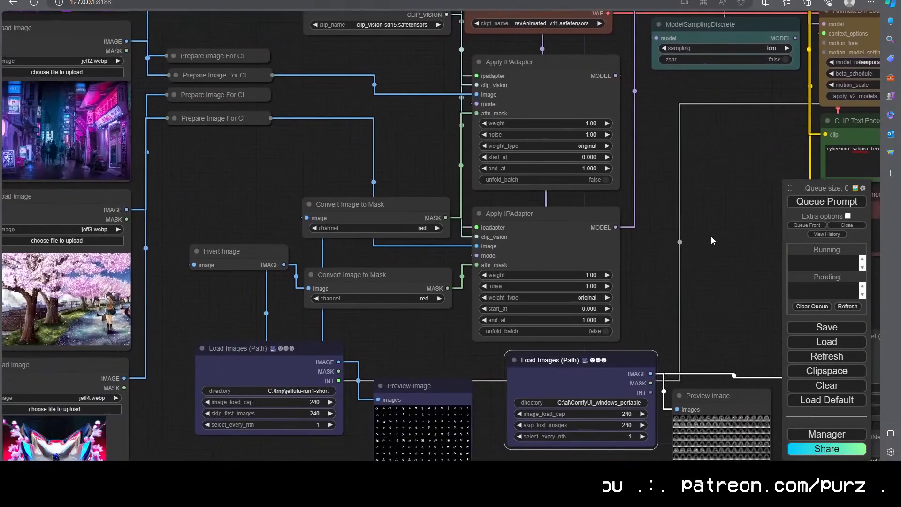